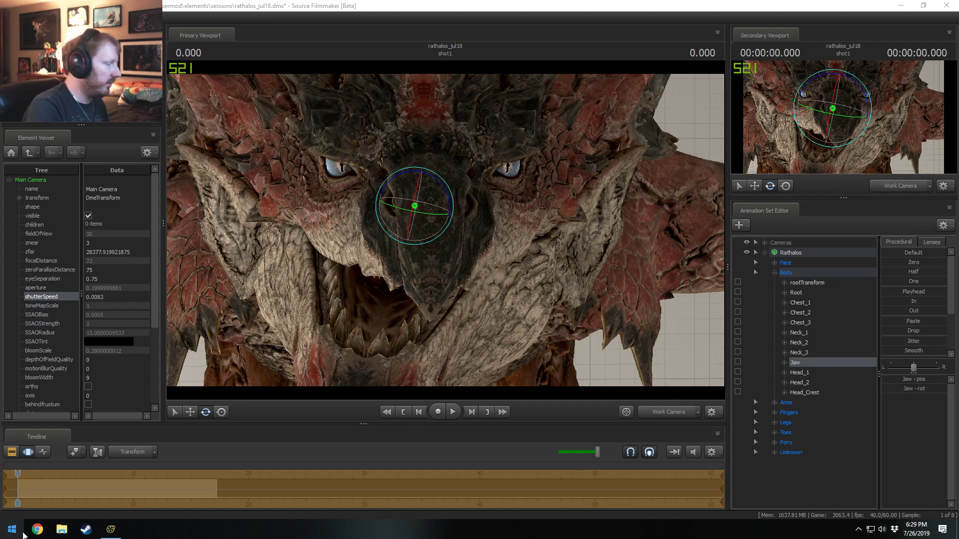
# - Switch to Steam and open the Funtastic Film Viewers group page from the list of joined groups
pyautogui.rightClick(86, 530)
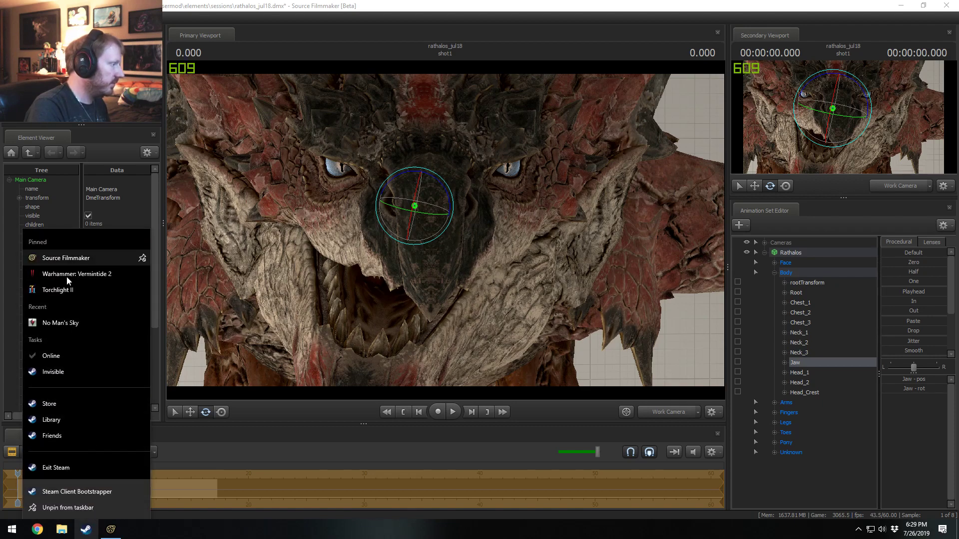
pyautogui.click(50, 428)
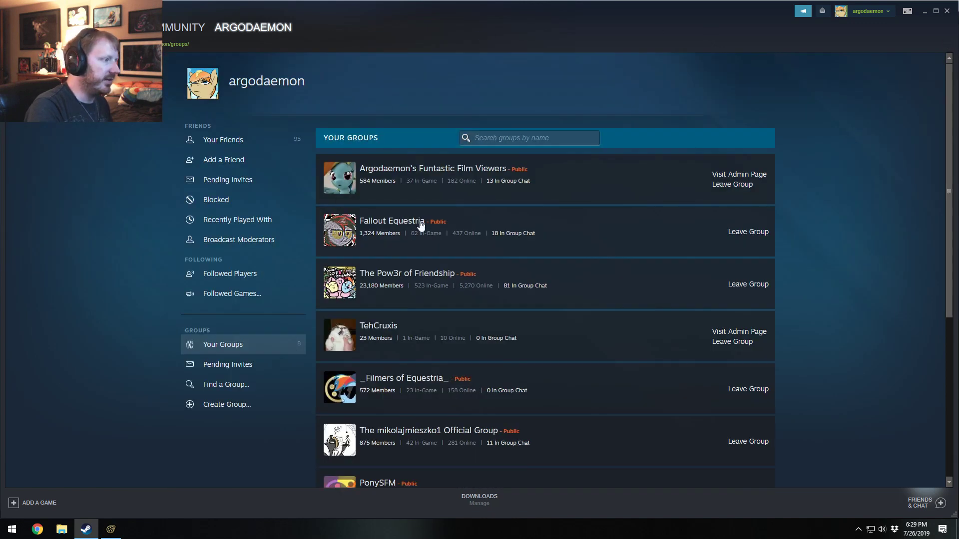
pyautogui.click(435, 171)
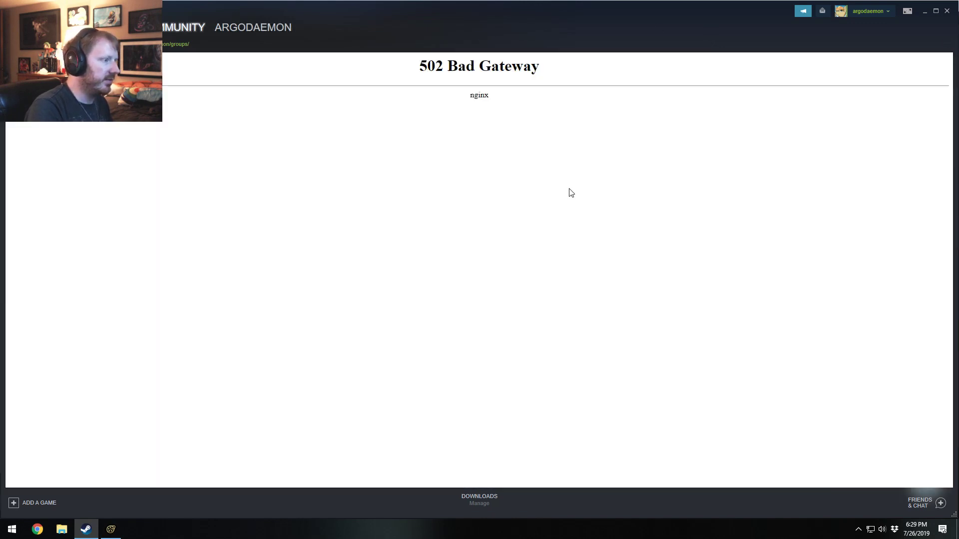
pyautogui.rightClick(237, 154)
pyautogui.click(254, 175)
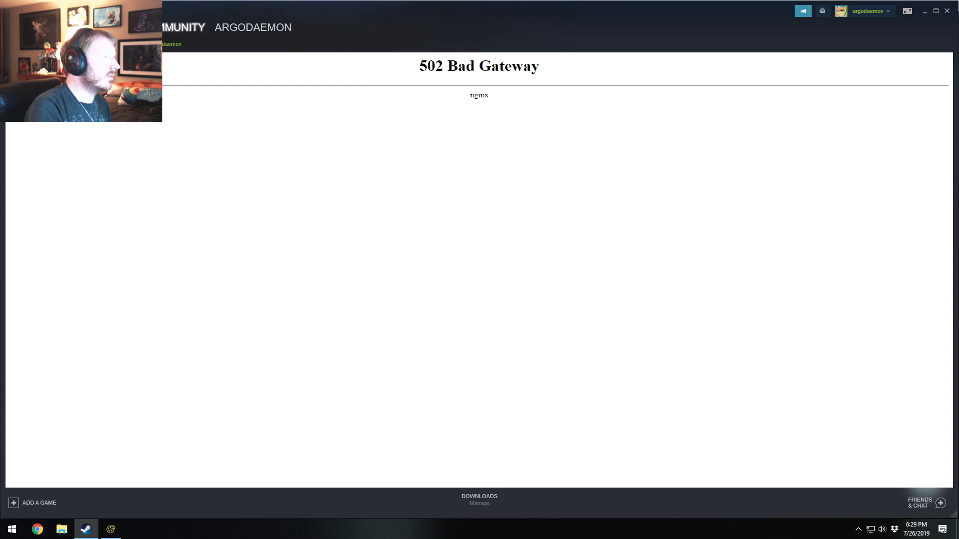
pyautogui.click(12, 27)
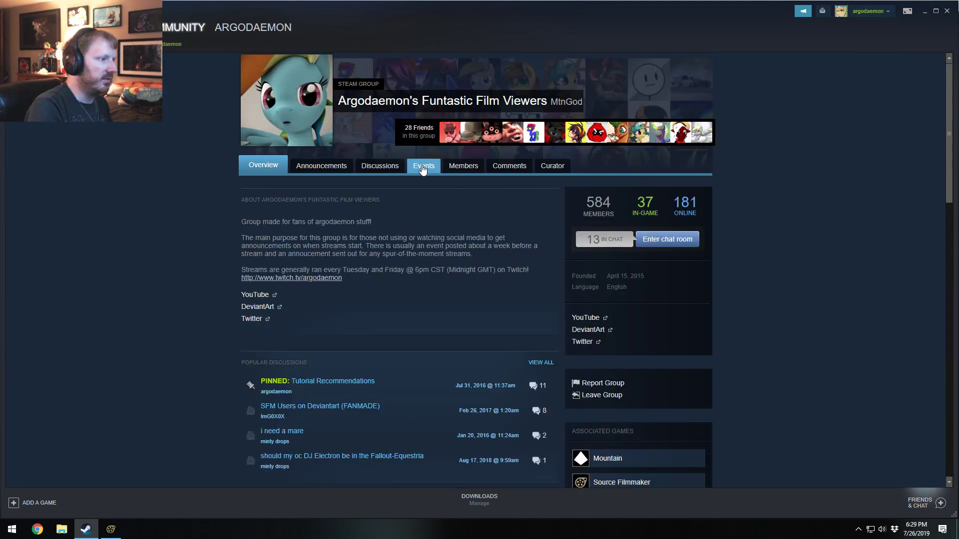
# - Schedule a new event for the group, naming it "Friday SFM Stream" with the event type Live Broadcast
pyautogui.click(424, 166)
pyautogui.click(604, 221)
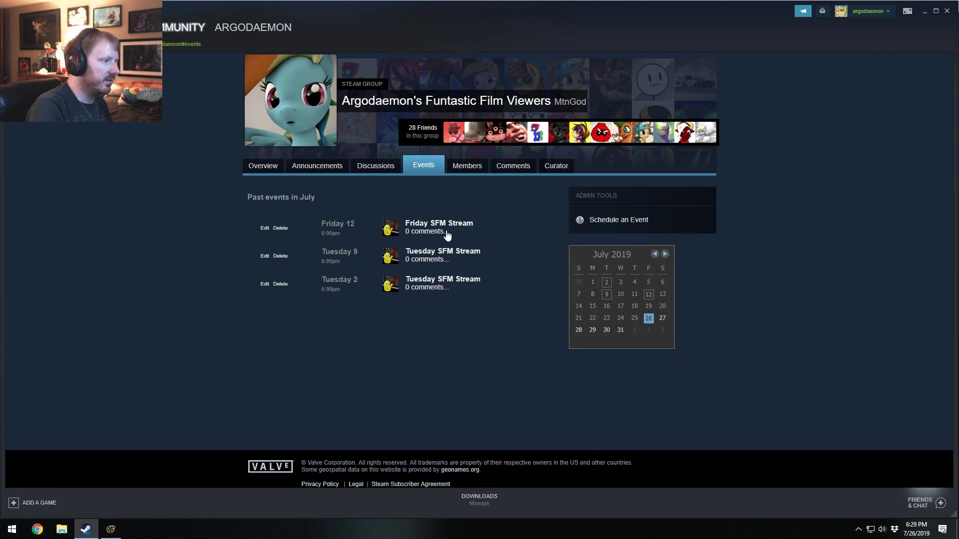
pyautogui.write('Fr')
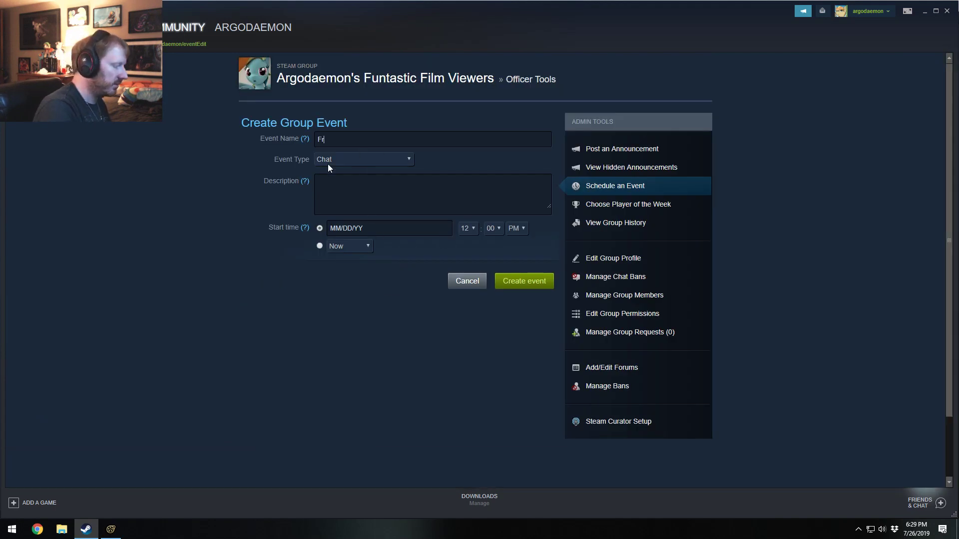
pyautogui.write('iday SFM Stream')
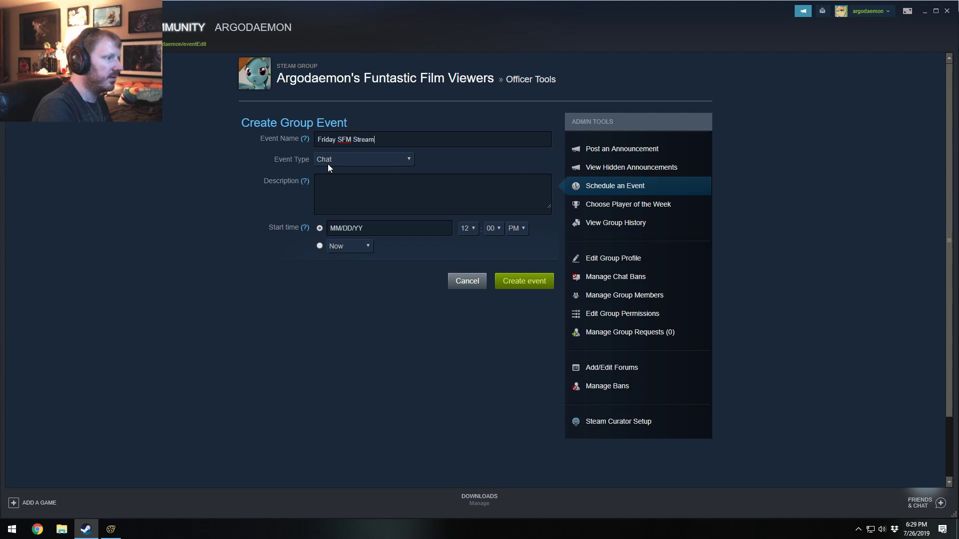
pyautogui.click(327, 164)
pyautogui.click(331, 186)
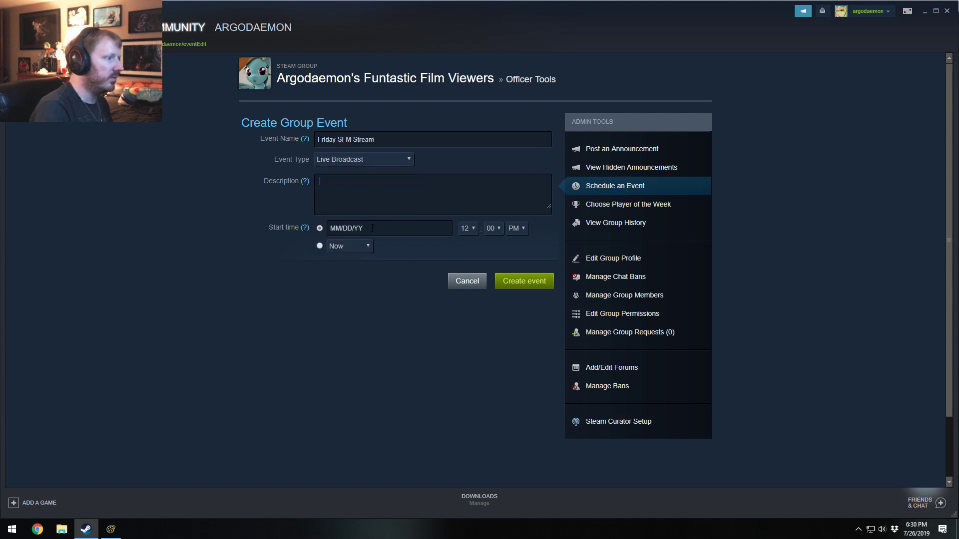
# - Enter the Twitch channel link as the event description and create the event with its start time set to Now
pyautogui.write('https://www.twitch.tv/argodaemon')
pyautogui.click(371, 230)
pyautogui.click(410, 312)
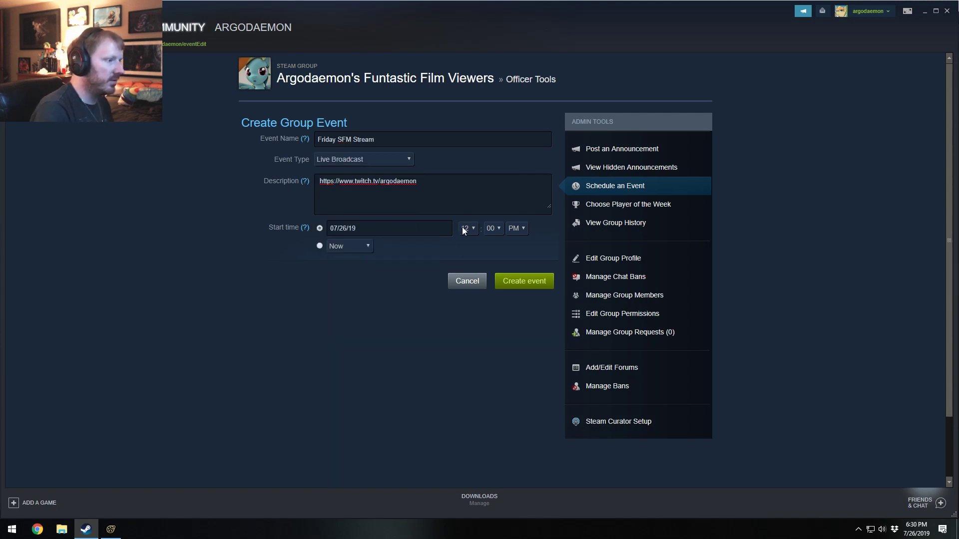
pyautogui.click(349, 247)
pyautogui.click(325, 248)
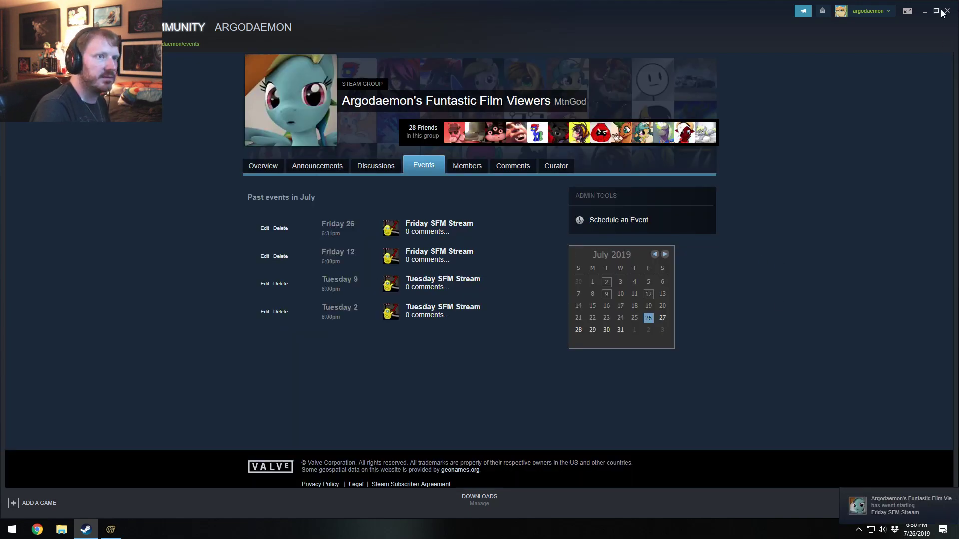
# - Switch back to Source Filmmaker and pull the work camera back to view Rathalos's head and wing from an angle
pyautogui.hotkey('alt', 'Tab')
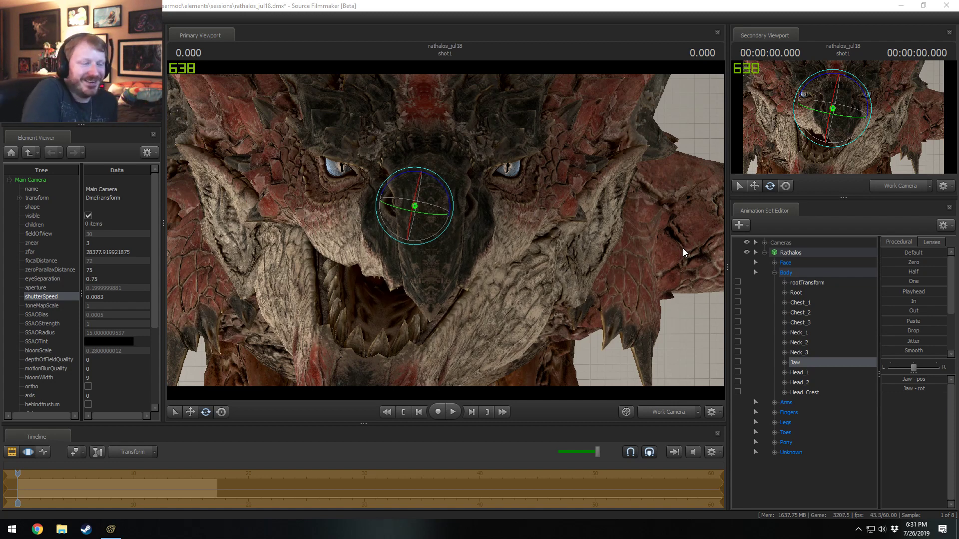
pyautogui.press('s')
pyautogui.moveTo(589, 211); pyautogui.dragTo(589, 209)
pyautogui.moveTo(445, 230)
pyautogui.mouseDown()
pyautogui.moveTo(456, 232)
pyautogui.moveTo(445, 230)
pyautogui.mouseUp()
pyautogui.press('a')
pyautogui.press('w')
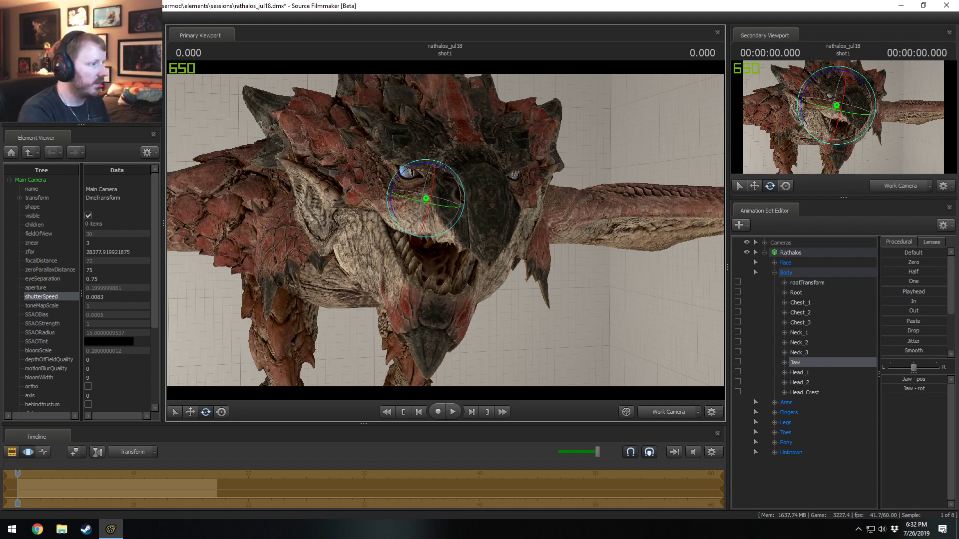
# - Switch the timeline to the Clip Editor, enlarge it and bring the Sound group's Dialog track into view
pyautogui.press('F2')
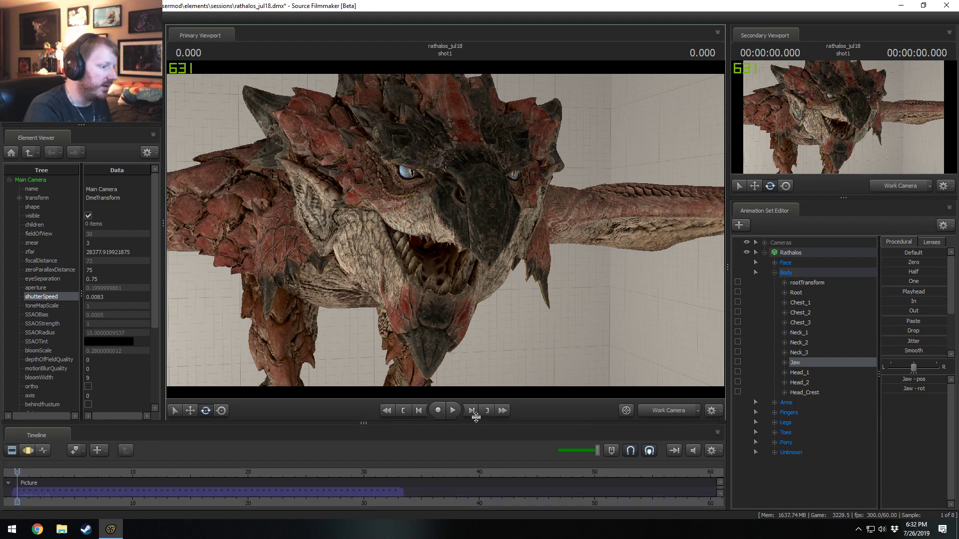
pyautogui.moveTo(476, 417); pyautogui.dragTo(496, 376)
pyautogui.moveTo(454, 495); pyautogui.dragTo(631, 490, button='middle')
pyautogui.scroll(2, 501, 449)
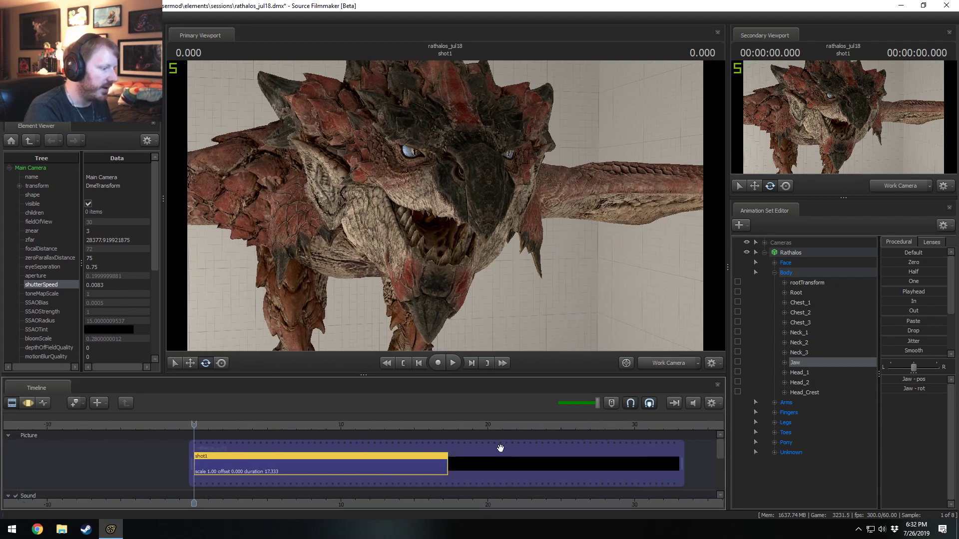
pyautogui.moveTo(719, 448); pyautogui.dragTo(719, 466)
pyautogui.moveTo(490, 503); pyautogui.dragTo(418, 501)
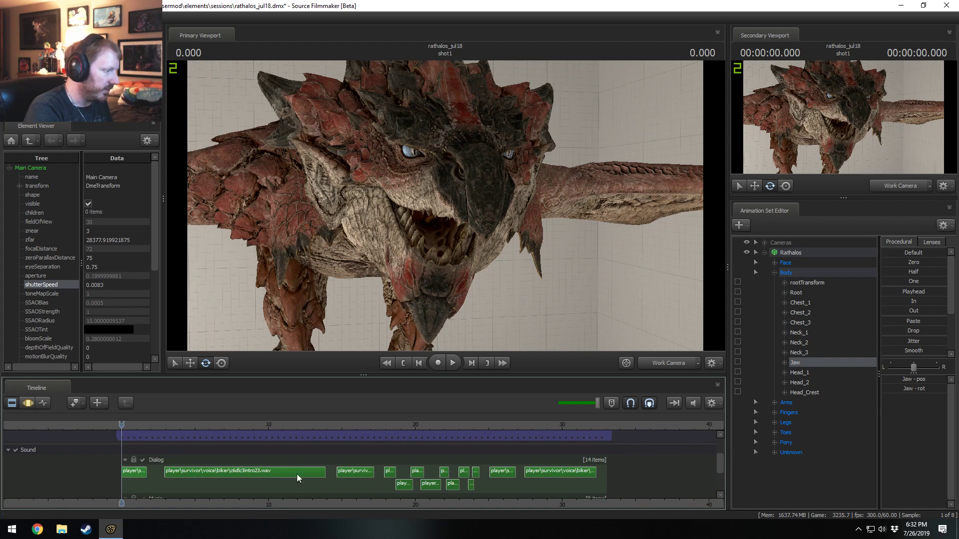
# - Play the first two dialog clips, skipping the gap between them
pyautogui.press('space')
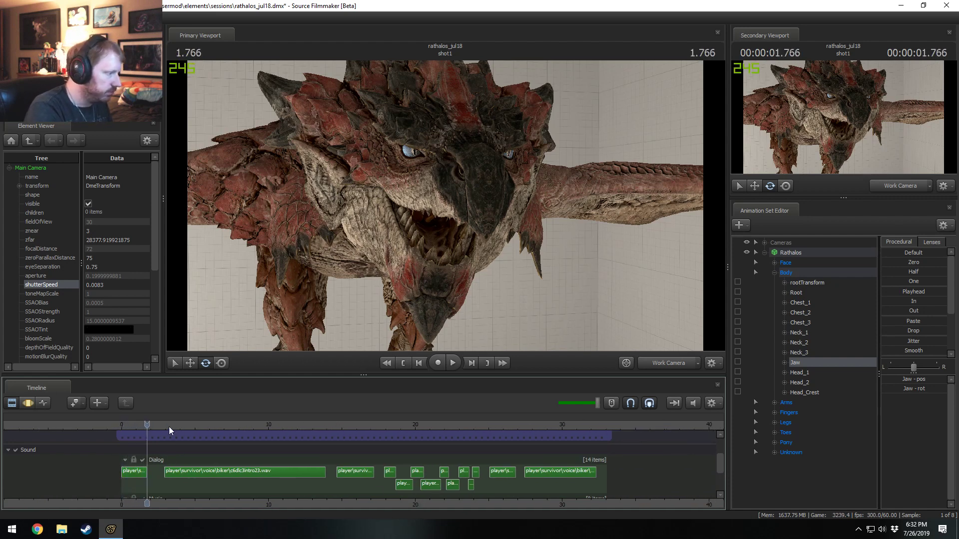
pyautogui.click(167, 426)
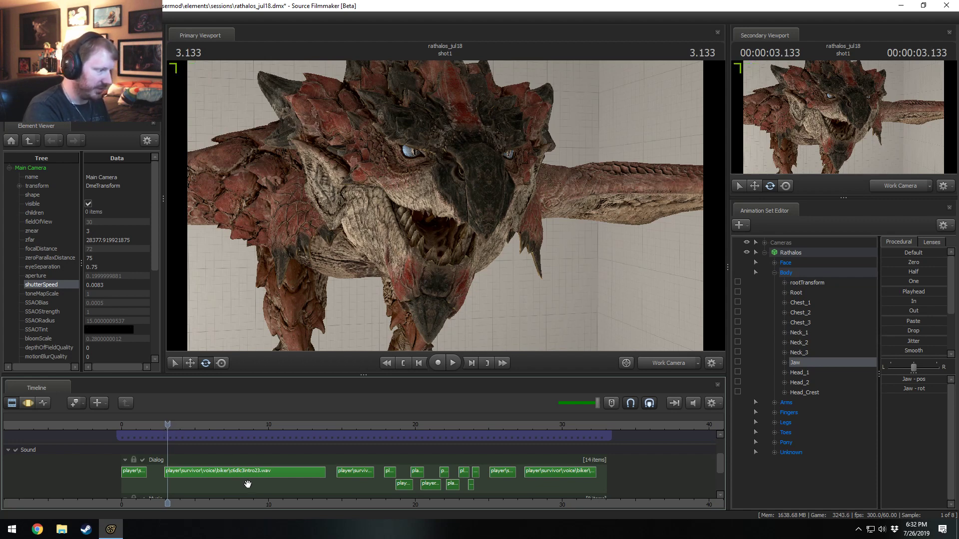
pyautogui.press('space')
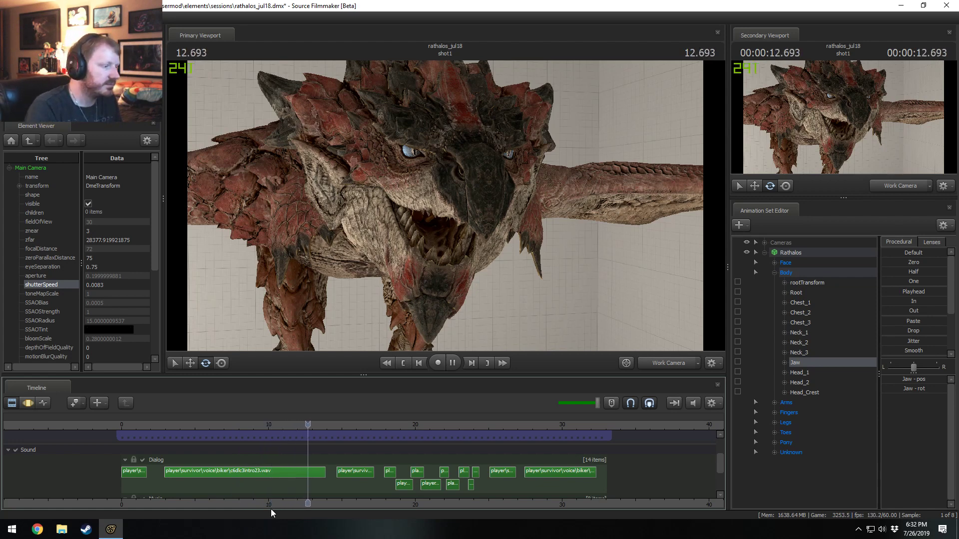
pyautogui.press('space')
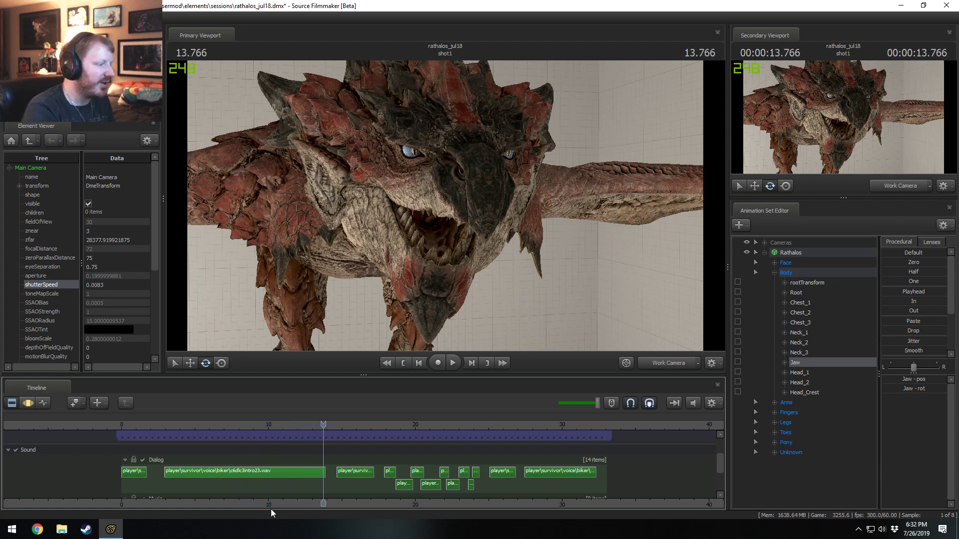
# - Play the third dialog clip, located between about 14 and 17 seconds
pyautogui.moveTo(430, 505); pyautogui.dragTo(326, 492, button='middle')
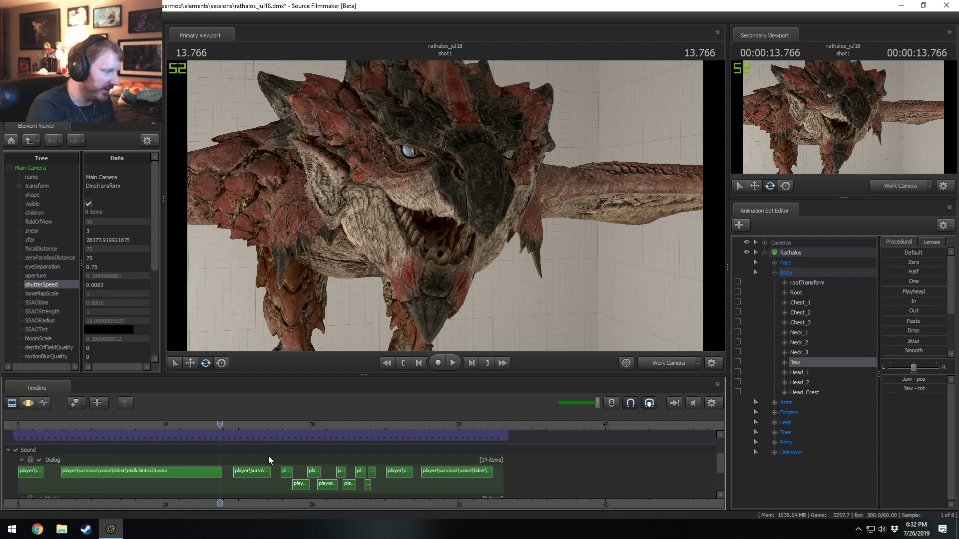
pyautogui.scroll(3, 243, 429)
pyautogui.scroll(-2, 242, 430)
pyautogui.press('space')
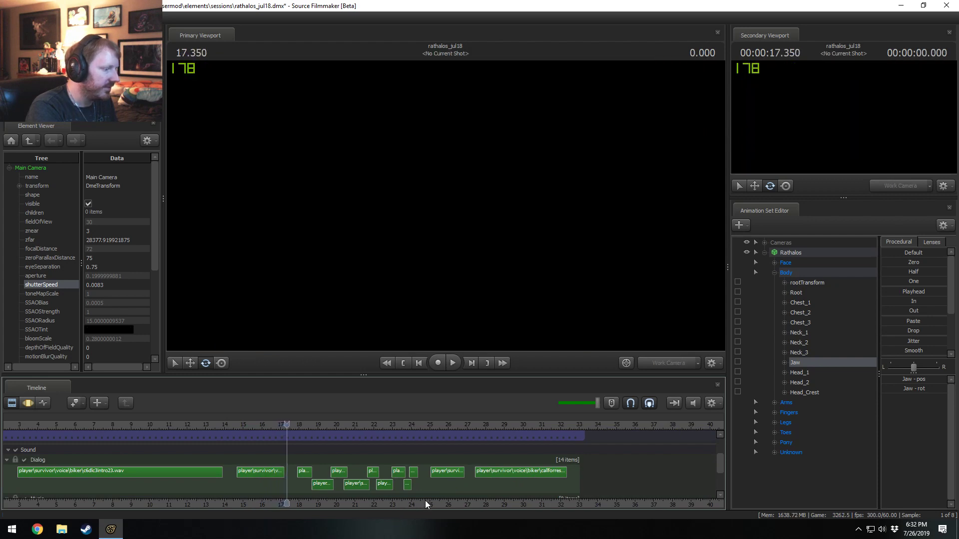
# - Play the group of short overlapping dialog clips between about 18 and 24 seconds
pyautogui.moveTo(424, 500); pyautogui.dragTo(294, 487, button='middle')
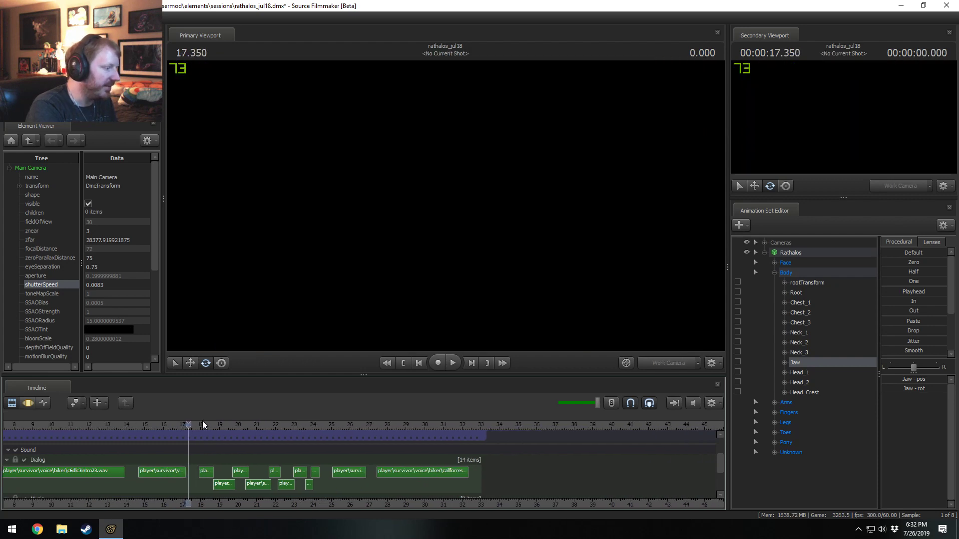
pyautogui.scroll(-1, 220, 453)
pyautogui.scroll(2, 220, 453)
pyautogui.press('space')
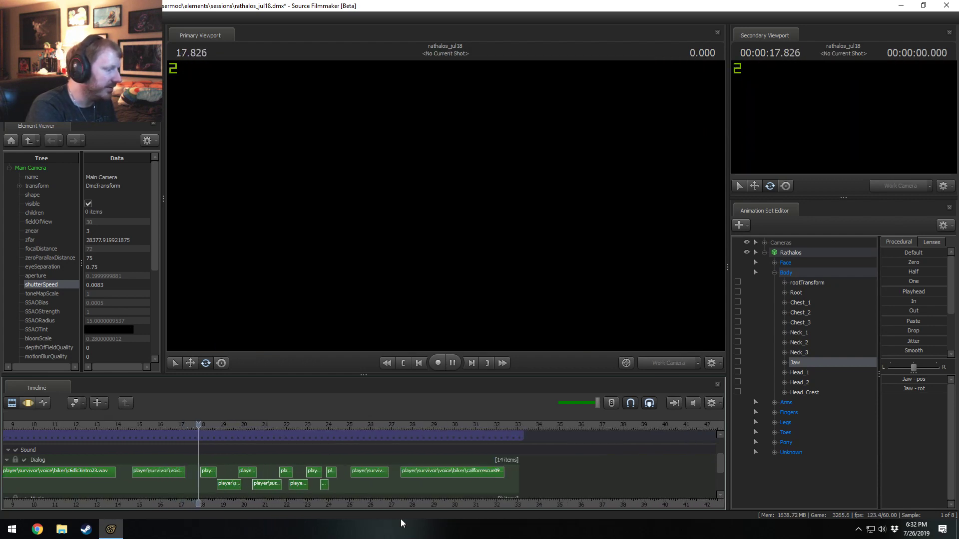
pyautogui.moveTo(406, 505); pyautogui.dragTo(326, 514, button='middle')
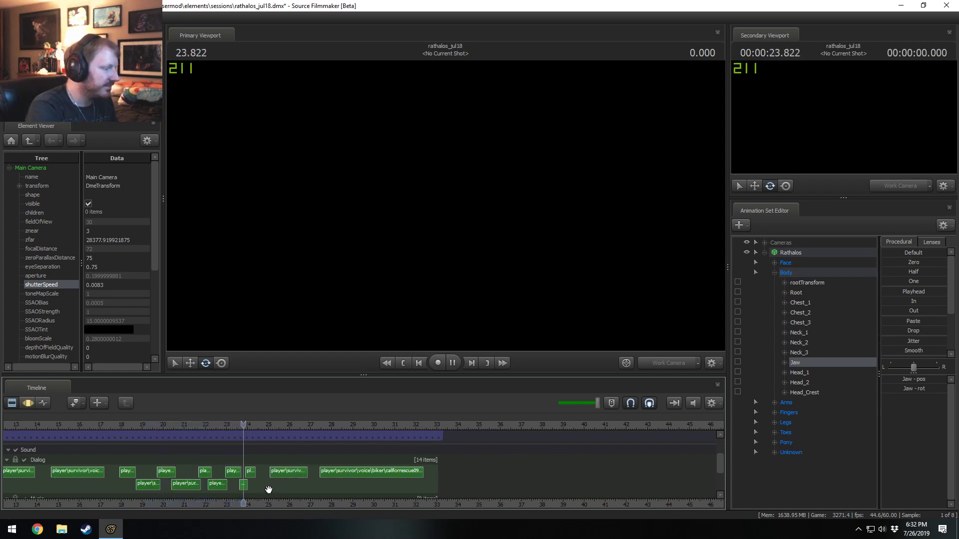
pyautogui.press('space')
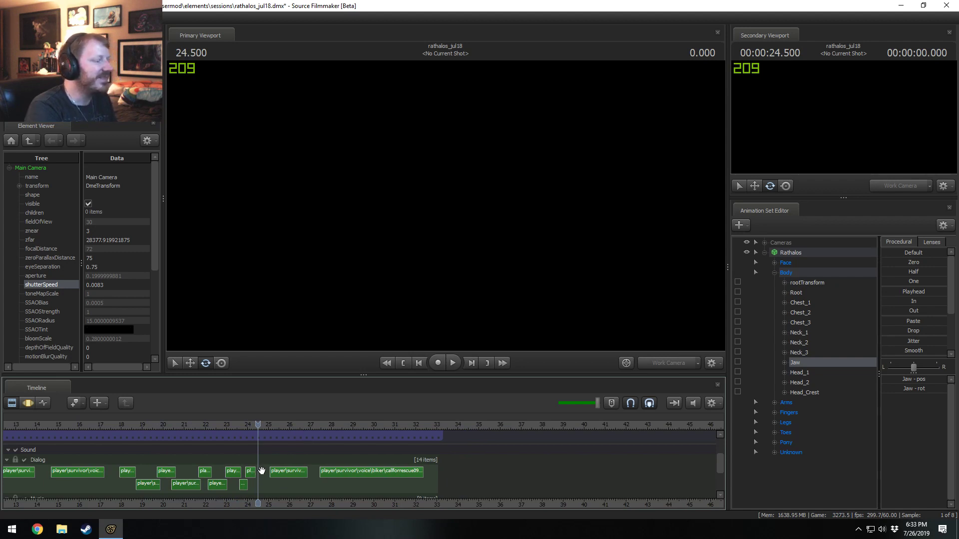
# - Play the next-to-last dialog clip, located between about 25 and 27 seconds
pyautogui.scroll(5, 281, 451)
pyautogui.scroll(2, 280, 451)
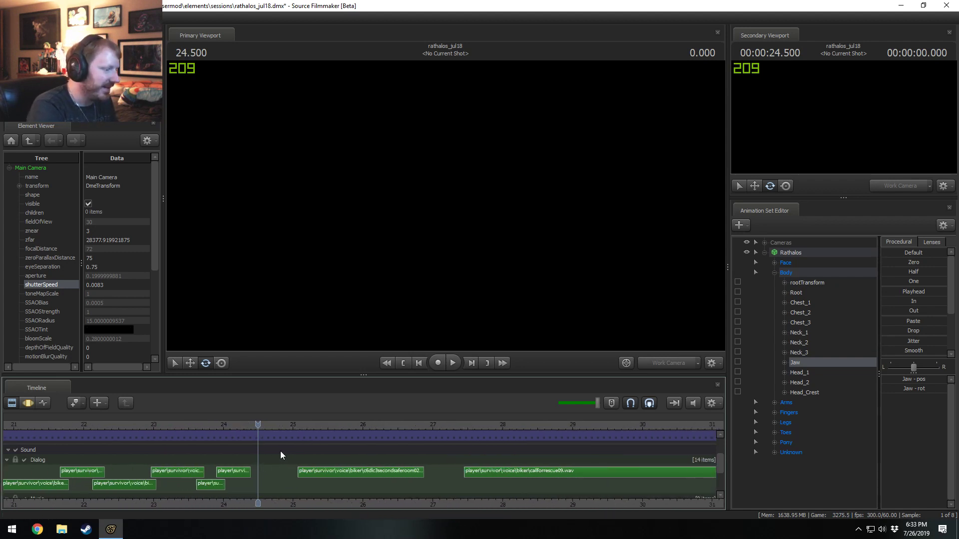
pyautogui.press('space')
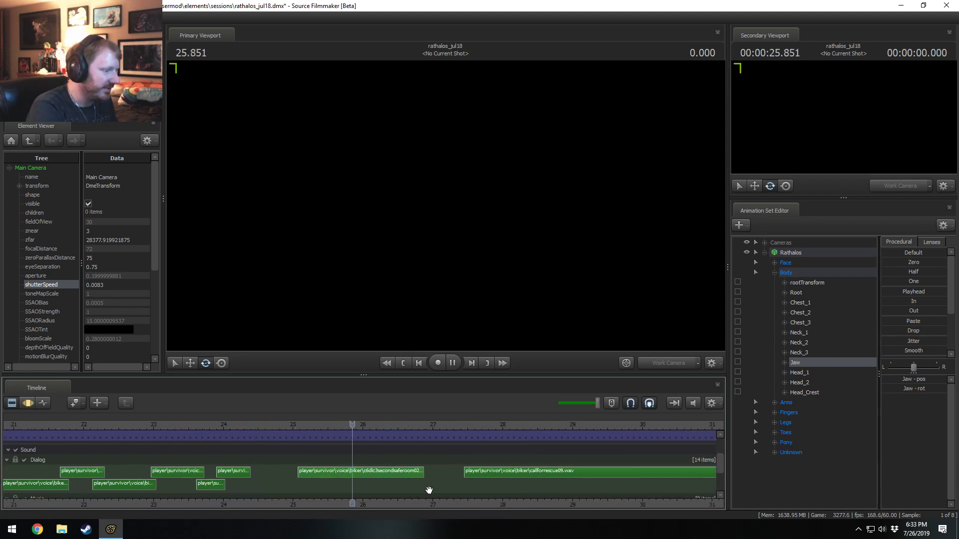
pyautogui.scroll(-6, 424, 501)
pyautogui.press('space')
# - Play the last dialog clip, califorrescue09.wav, from its beginning and select it in the Dialog track
pyautogui.moveTo(383, 454); pyautogui.dragTo(337, 451, button='middle')
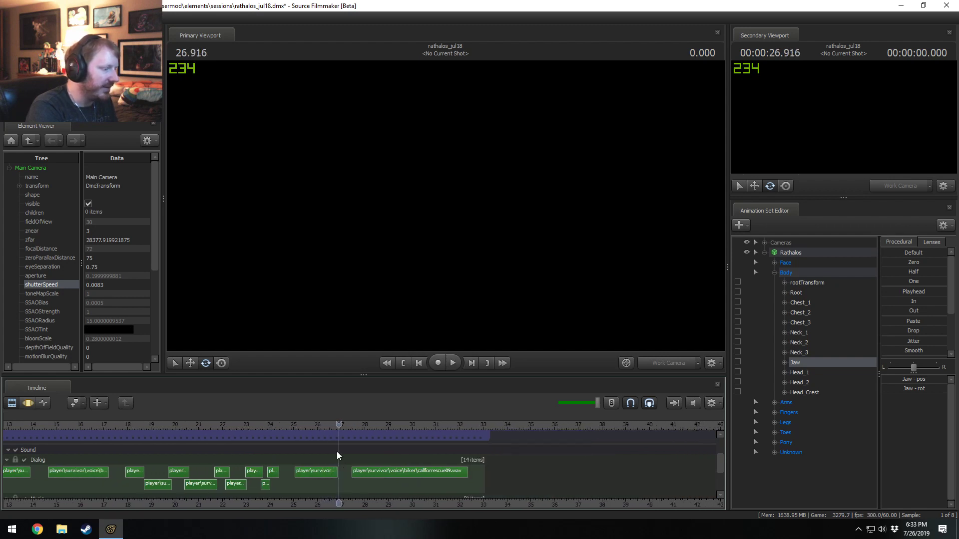
pyautogui.click(351, 428)
pyautogui.press('space')
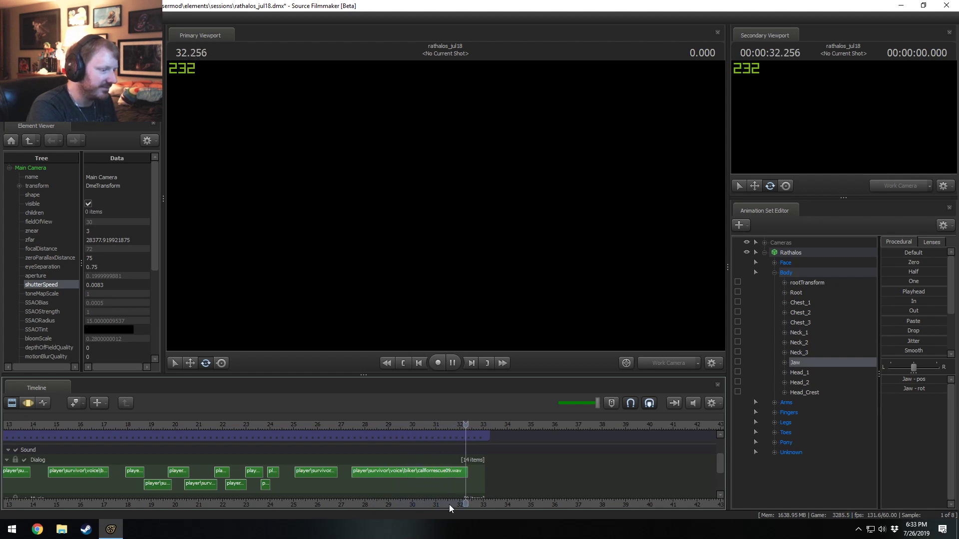
pyautogui.press('space')
pyautogui.click(406, 471)
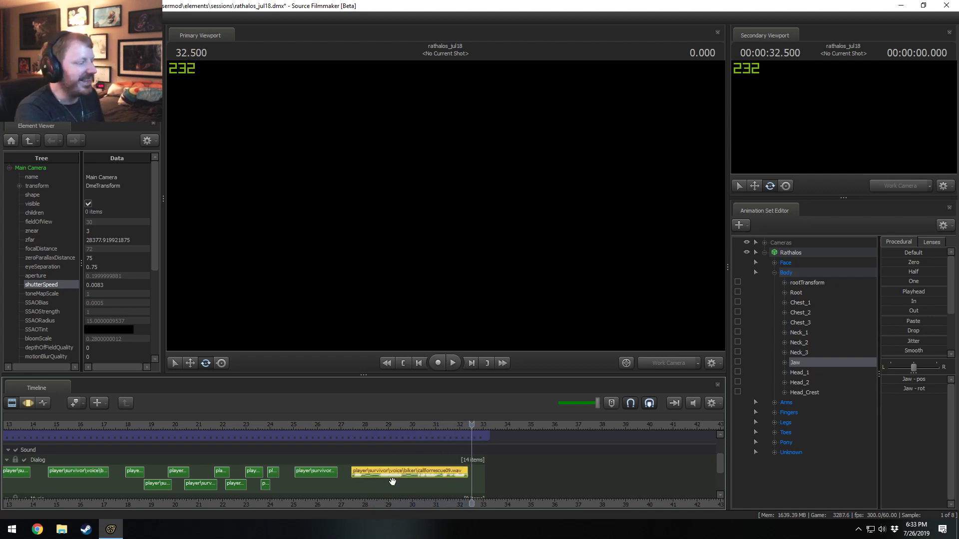
pyautogui.scroll(-4, 389, 482)
# - Save the session under the new file name rathalos_buttstuck.dmx
pyautogui.click(10, 18)
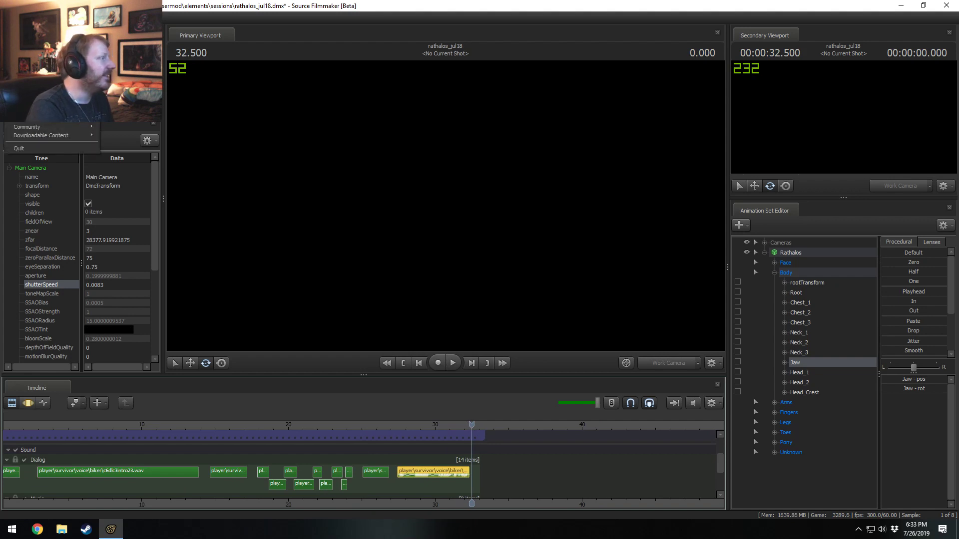
pyautogui.click(29, 75)
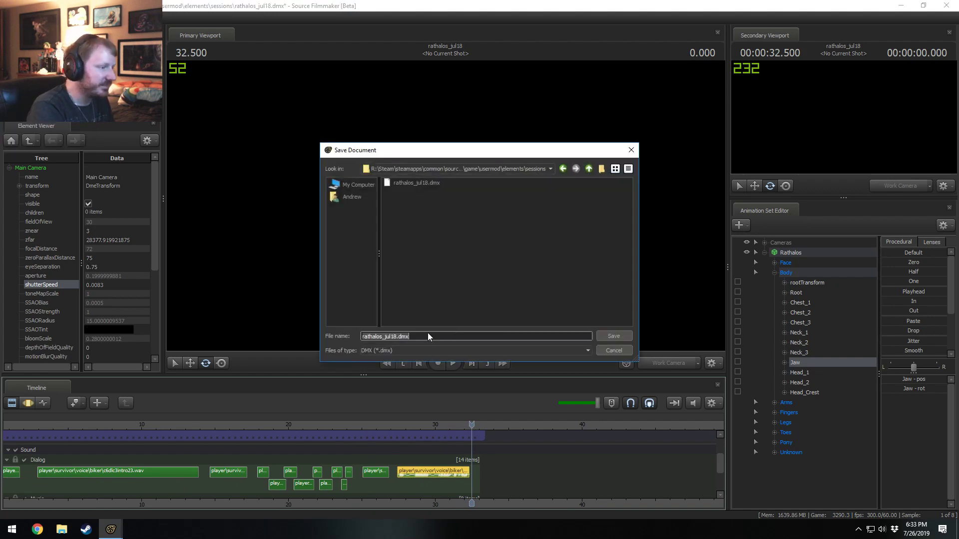
pyautogui.click(395, 337)
pyautogui.press('BackSpace')
pyautogui.press('BackSpace')
pyautogui.press('BackSpace')
pyautogui.press('BackSpace')
pyautogui.press('BackSpace')
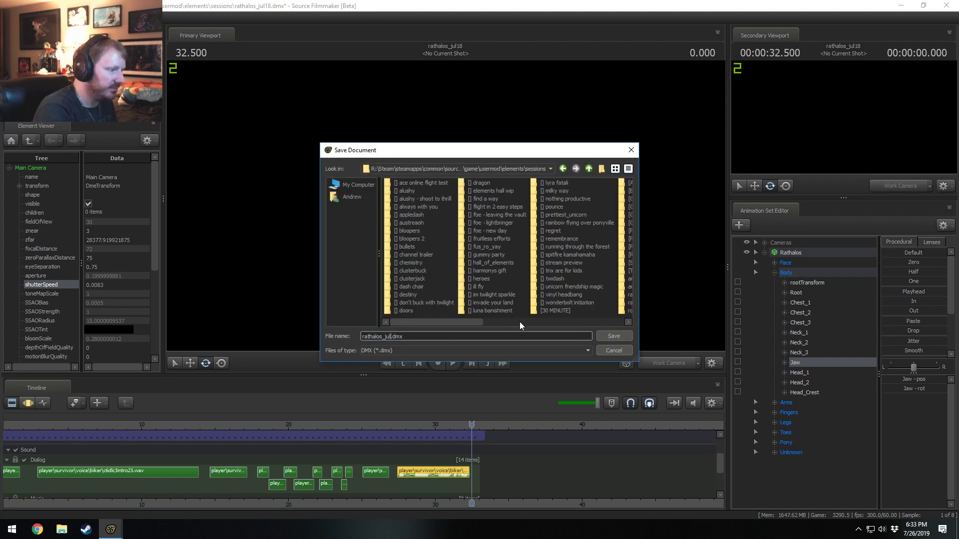
pyautogui.write('jul18')
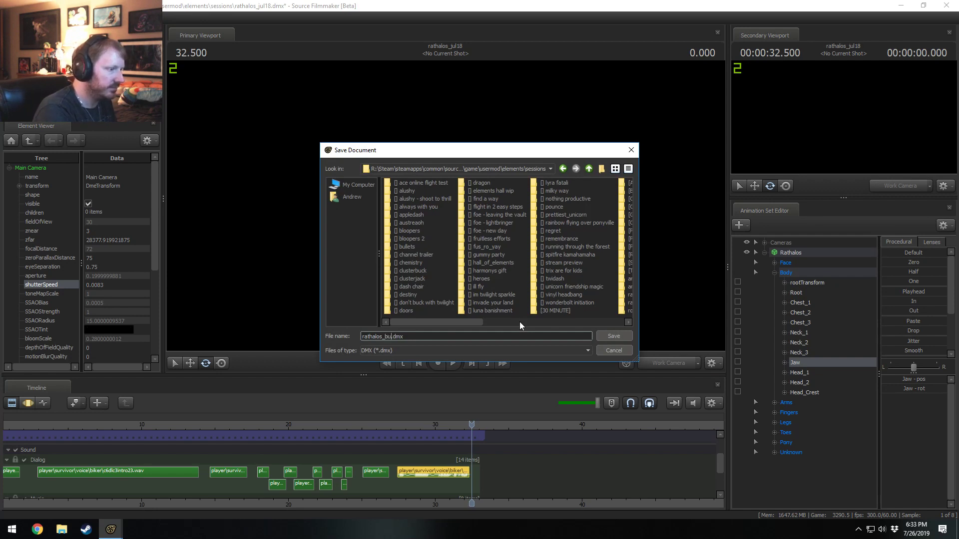
pyautogui.press('Return')
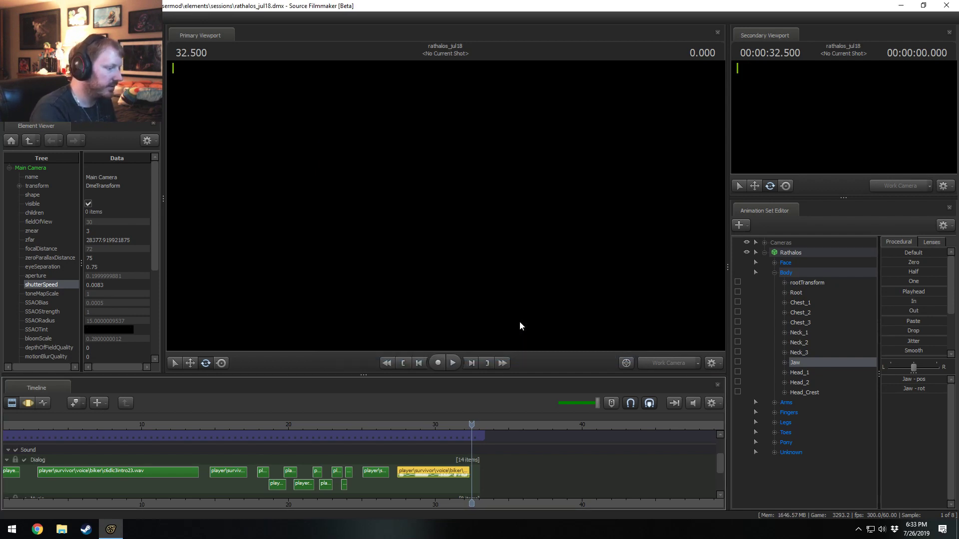
# - Delete every dialog clip except califorrescue09.wav and move that clip to the beginning of the Dialog track
pyautogui.scroll(-2, 389, 473)
pyautogui.click(409, 475)
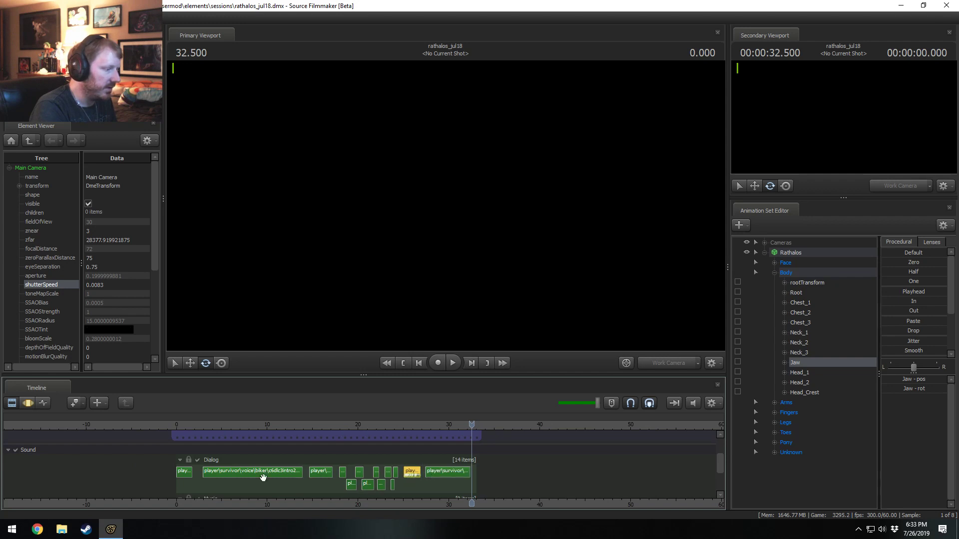
pyautogui.keyDown('shift'); pyautogui.click(187, 475); pyautogui.keyUp('shift')
pyautogui.moveTo(237, 465)
pyautogui.mouseDown()
pyautogui.moveTo(310, 454)
pyautogui.moveTo(422, 467)
pyautogui.moveTo(345, 477)
pyautogui.moveTo(185, 469)
pyautogui.mouseUp()
pyautogui.scroll(3, 262, 459)
pyautogui.scroll(-2, 261, 459)
# - Trim the end of the outer sequence clip in the Picture track and shorten shot1 to a duration of 5.783 s
pyautogui.moveTo(719, 470); pyautogui.dragTo(720, 450)
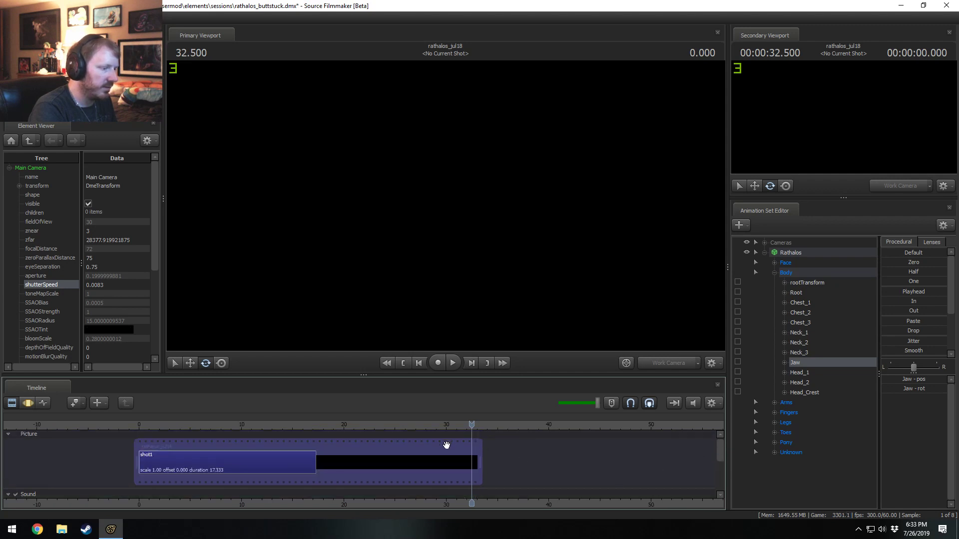
pyautogui.moveTo(479, 462); pyautogui.dragTo(193, 467)
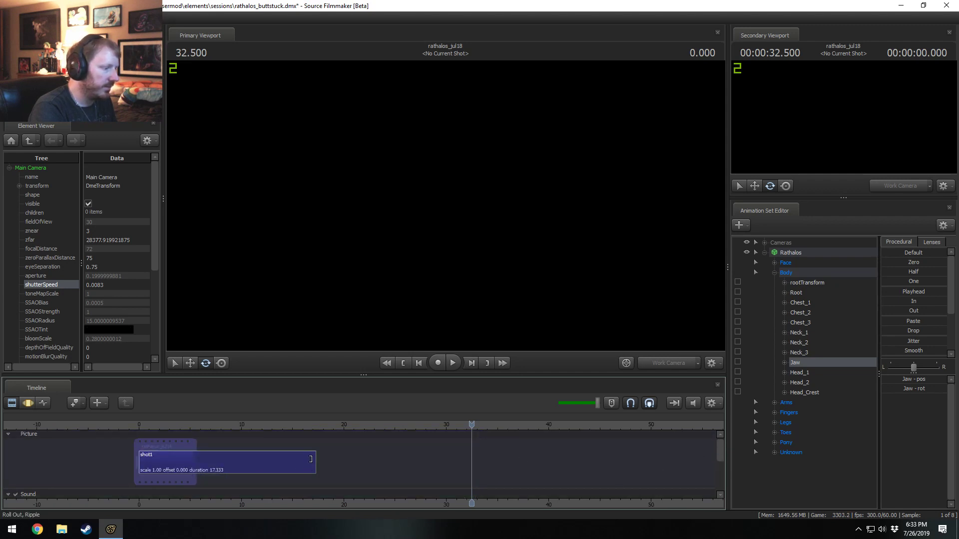
pyautogui.moveTo(313, 461); pyautogui.dragTo(195, 465)
pyautogui.scroll(4, 180, 471)
pyautogui.scroll(-2, 187, 479)
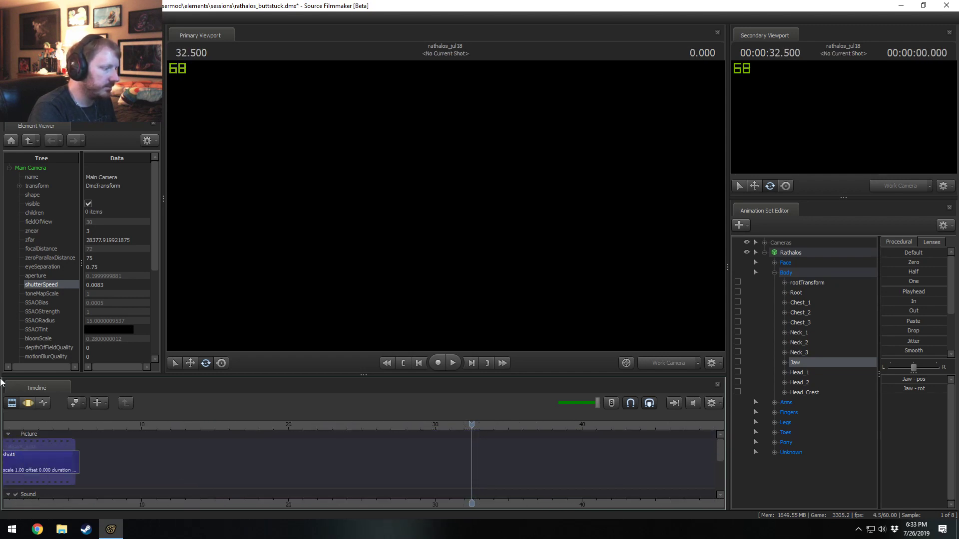
# - Move the playhead to 0.950 s within shot1 and enlarge the timeline area until the Dialog track clip shows
pyautogui.moveTo(3, 425); pyautogui.dragTo(18, 426)
pyautogui.moveTo(96, 499); pyautogui.dragTo(324, 503, button='middle')
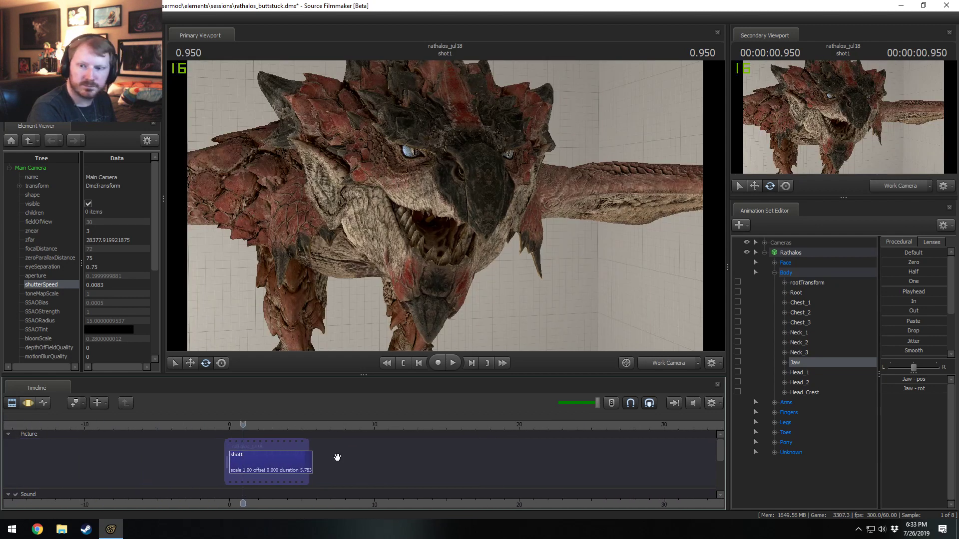
pyautogui.scroll(2, 294, 436)
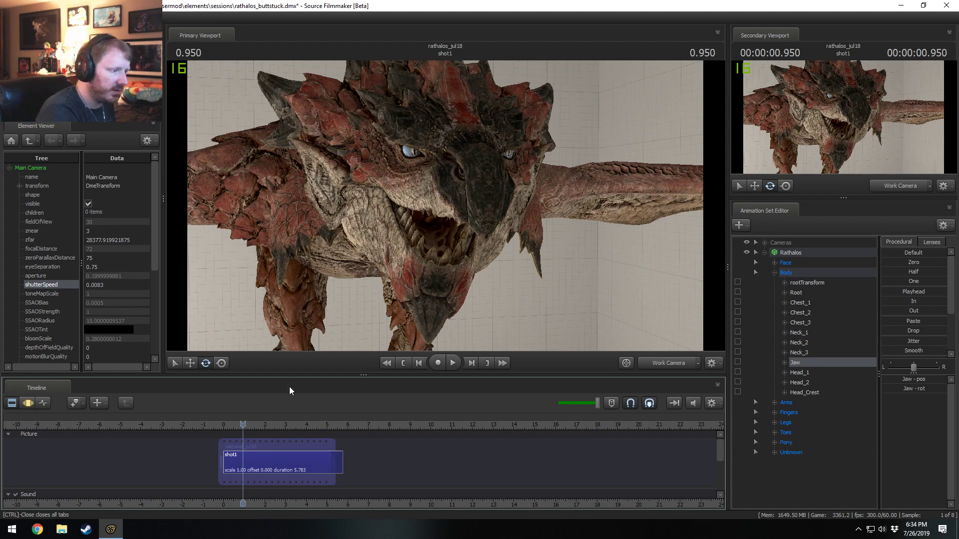
pyautogui.moveTo(380, 375); pyautogui.dragTo(381, 348)
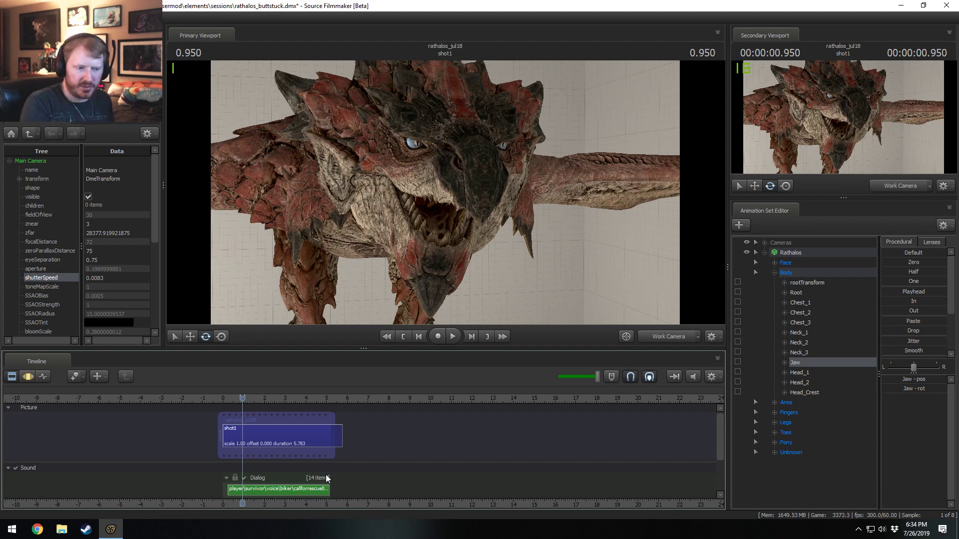
# - Check the current time and date in the system calendar, and return to the session
pyautogui.click(917, 529)
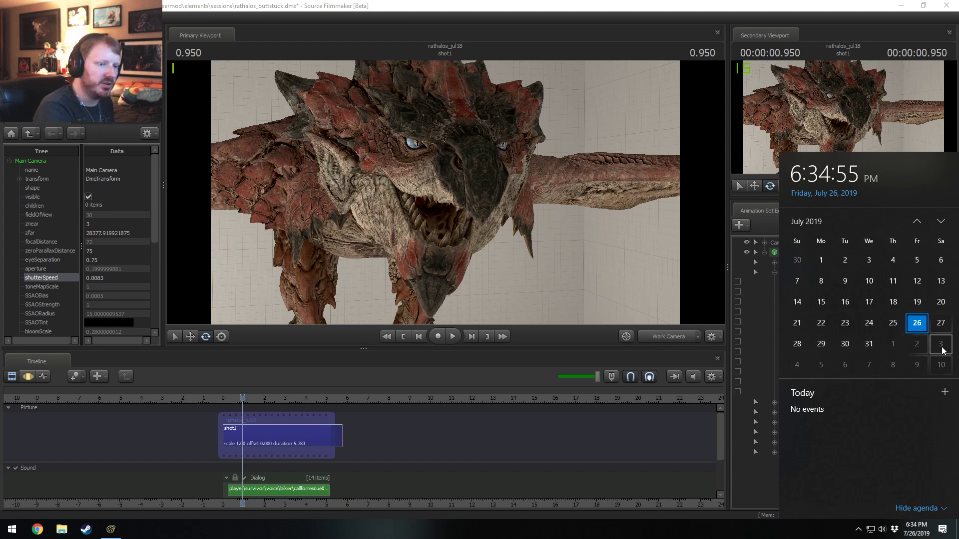
pyautogui.click(493, 4)
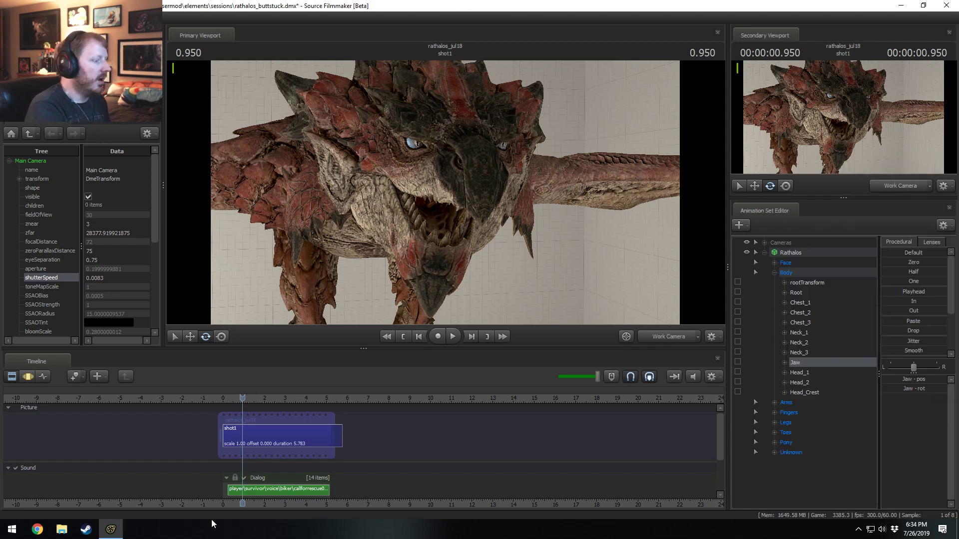
# - Extend the outer sequence clip's end slightly past the end of shot1
pyautogui.click(261, 438)
pyautogui.scroll(2, 262, 438)
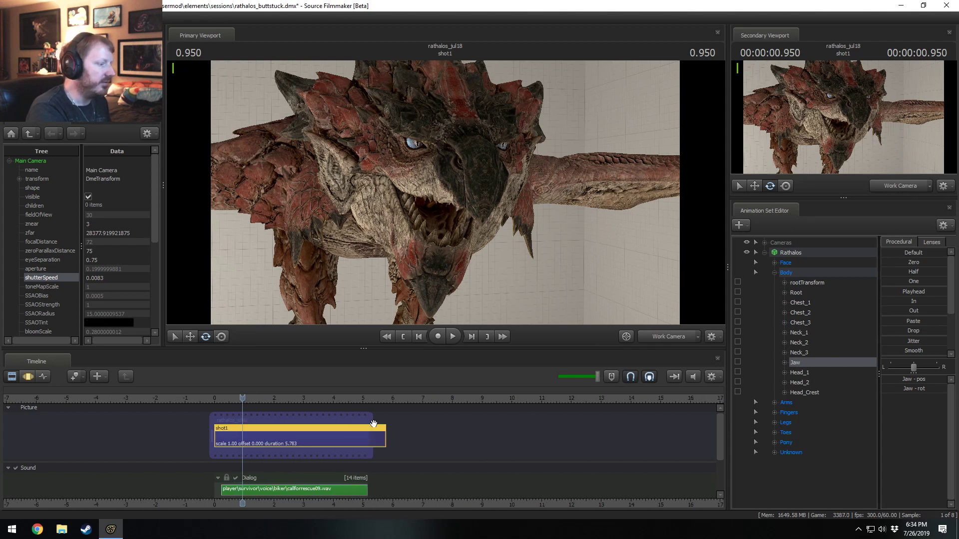
pyautogui.moveTo(371, 419); pyautogui.dragTo(388, 420)
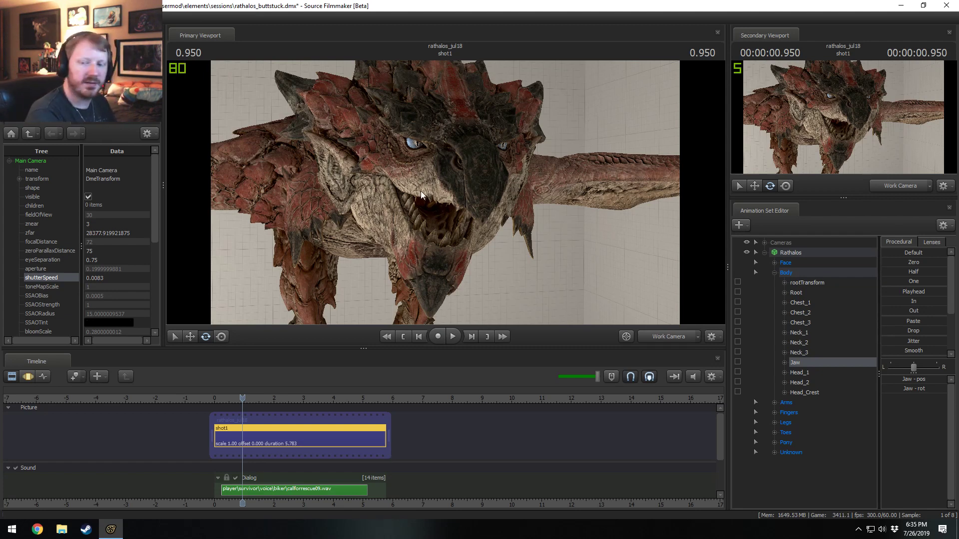
# - Orbit the work camera to a side view of the Rathalos's head and select the califorrescue09.wav dialog clip
pyautogui.keyDown('alt'); pyautogui.moveTo(420, 191); pyautogui.dragTo(454, 221); pyautogui.keyUp('alt')
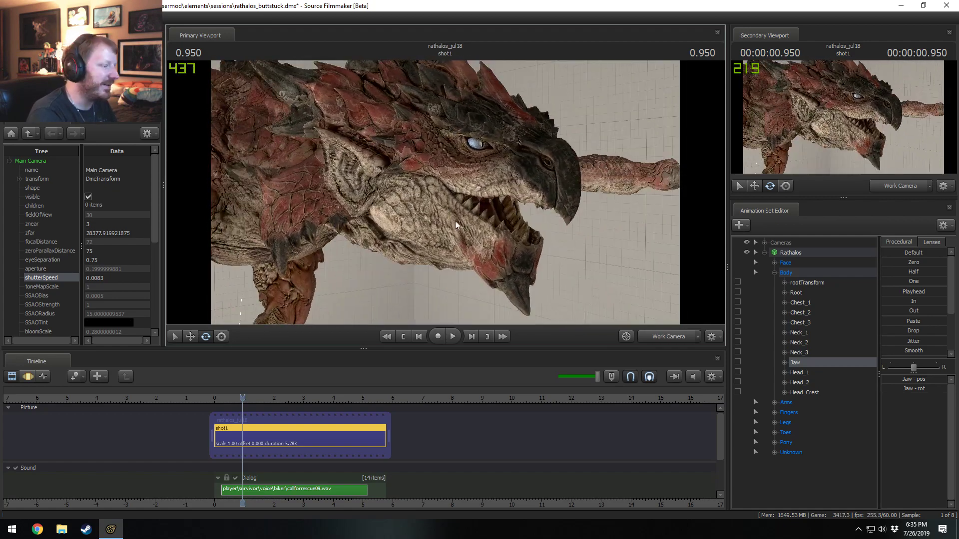
pyautogui.scroll(3, 287, 474)
pyautogui.click(299, 491)
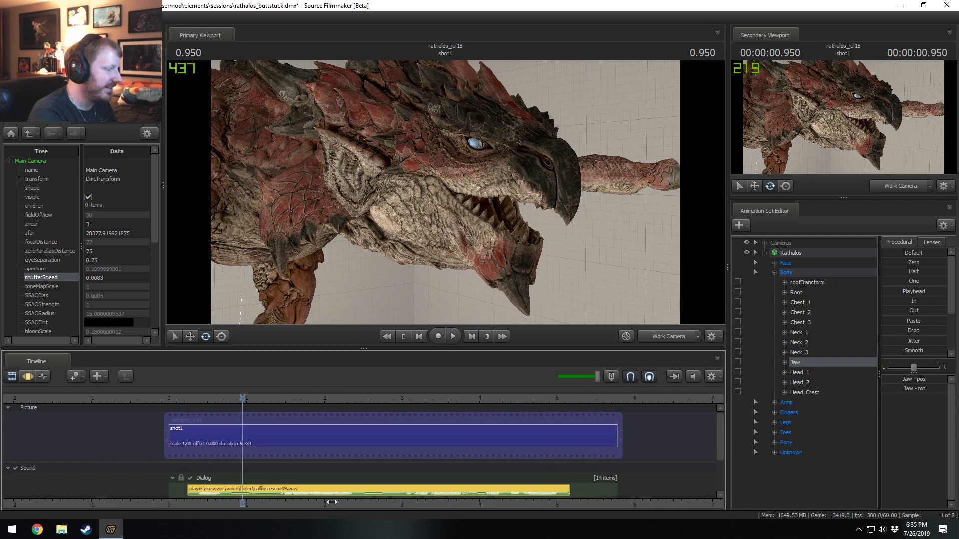
pyautogui.scroll(-2, 312, 497)
pyautogui.scroll(-1, 322, 502)
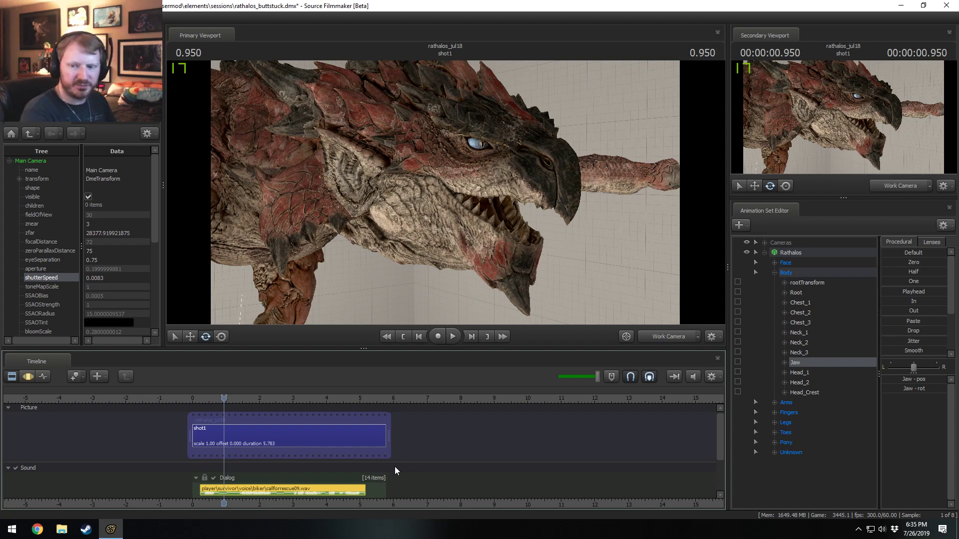
# - Select shot1 in the Picture track and move the playhead to 0.083 s
pyautogui.scroll(3, 231, 458)
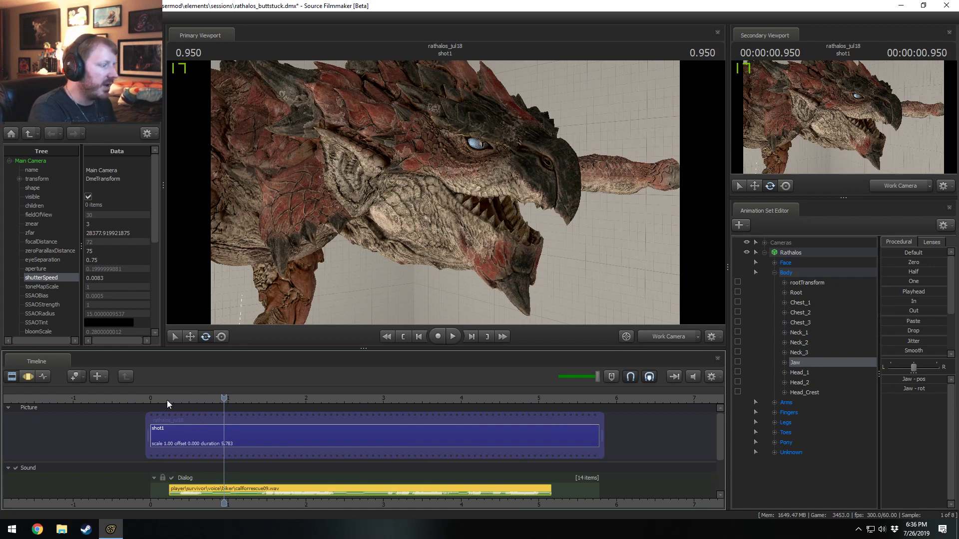
pyautogui.rightClick(169, 435)
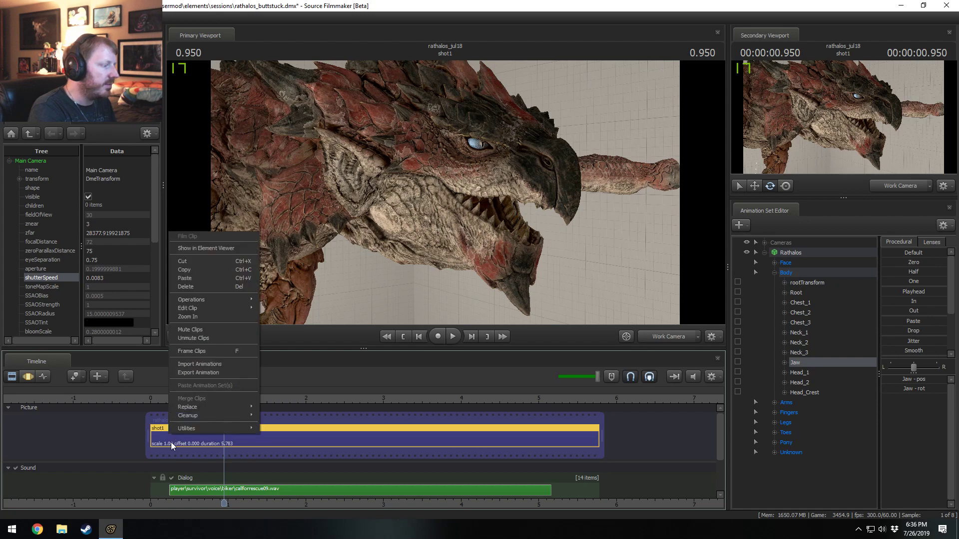
pyautogui.click(172, 441)
pyautogui.click(157, 400)
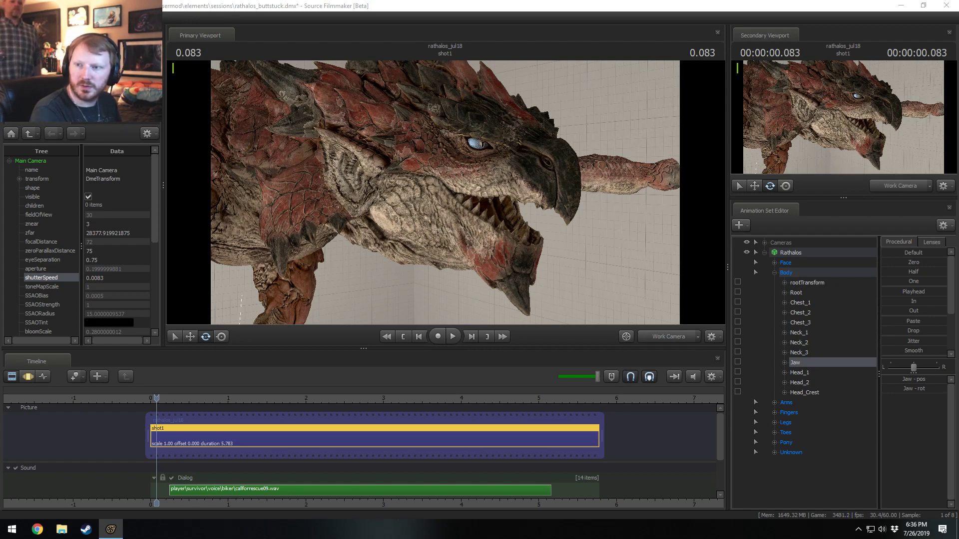
# - Switch to the Twitch channel page in Chrome and maximize the browser window
pyautogui.hotkey('alt', 'Tab')
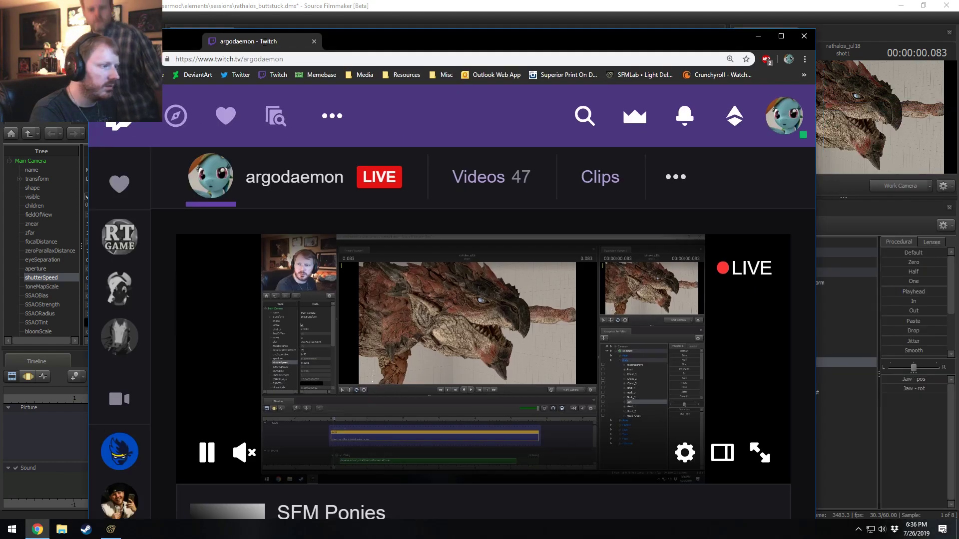
pyautogui.scroll(-4, 490, 300)
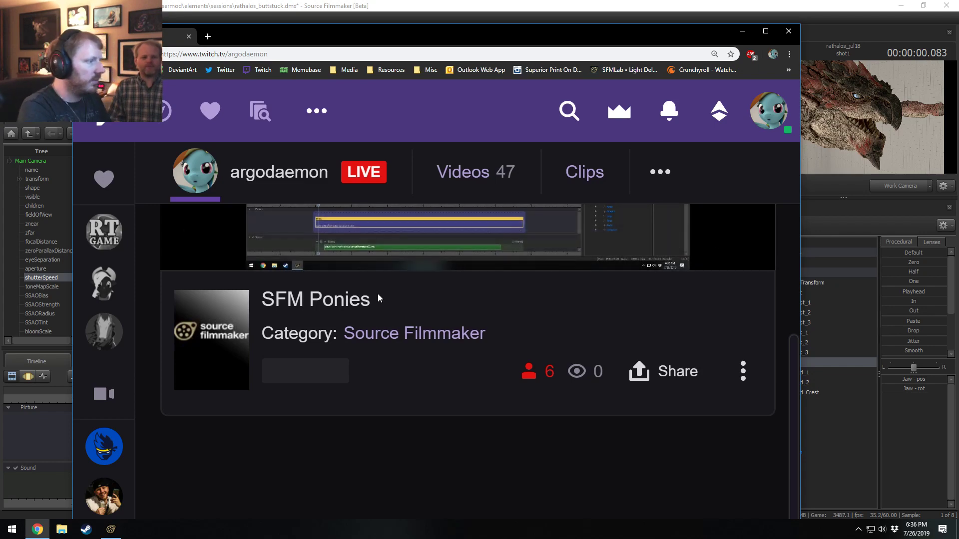
pyautogui.moveTo(436, 31); pyautogui.dragTo(483, 1)
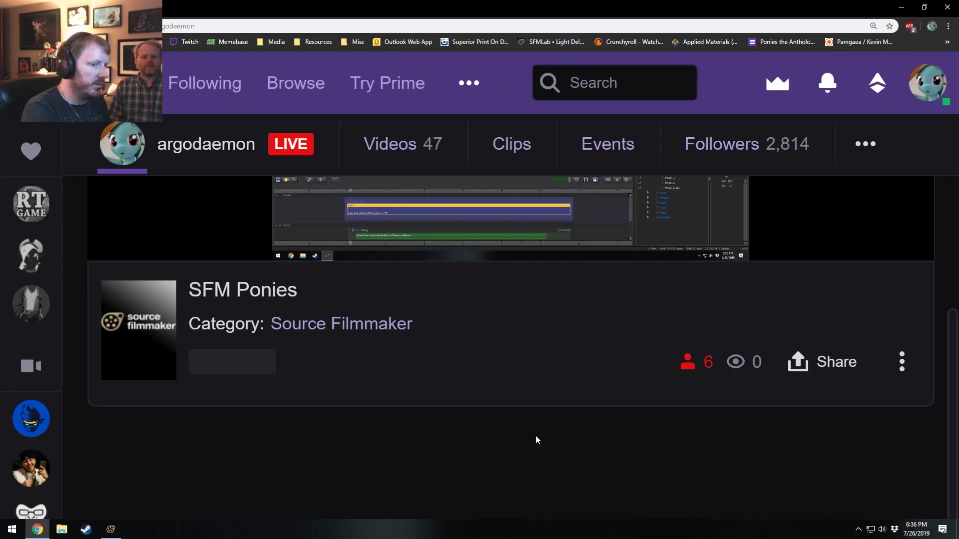
# - Reload the Twitch channel page to refresh the stream information
pyautogui.scroll(4, 536, 437)
pyautogui.scroll(-3, 536, 438)
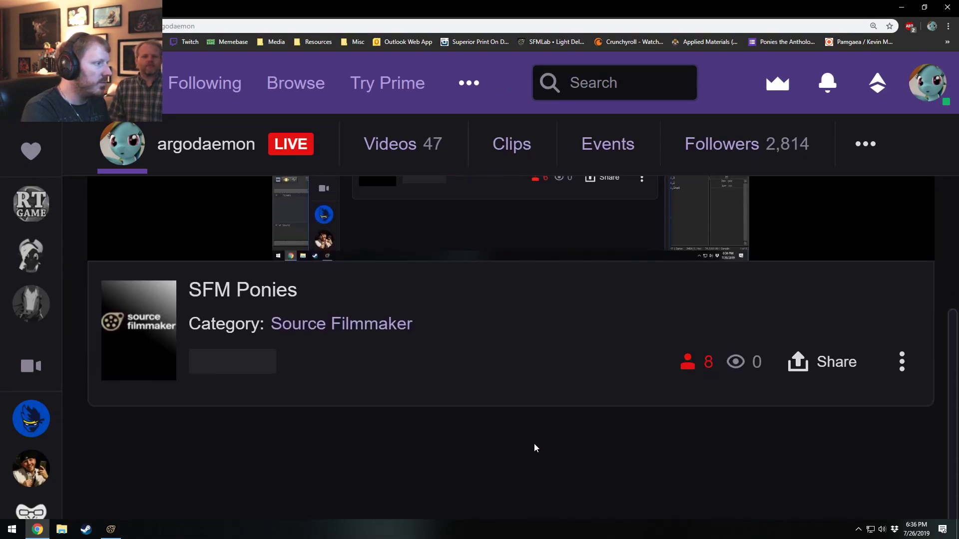
pyautogui.rightClick(520, 454)
pyautogui.click(566, 364)
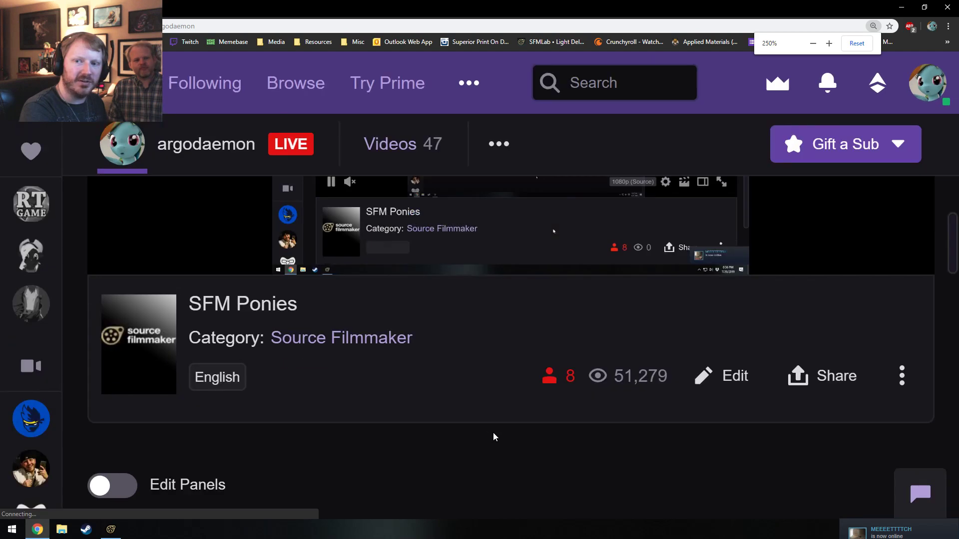
# - Close the floating video player and review the channel's schedule, rules and external links panels
pyautogui.scroll(-4, 493, 436)
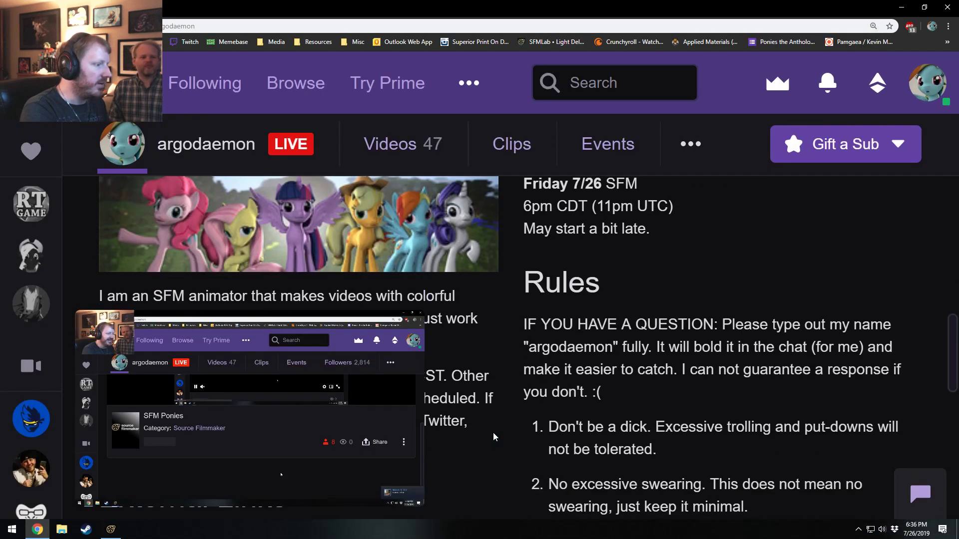
pyautogui.click(400, 334)
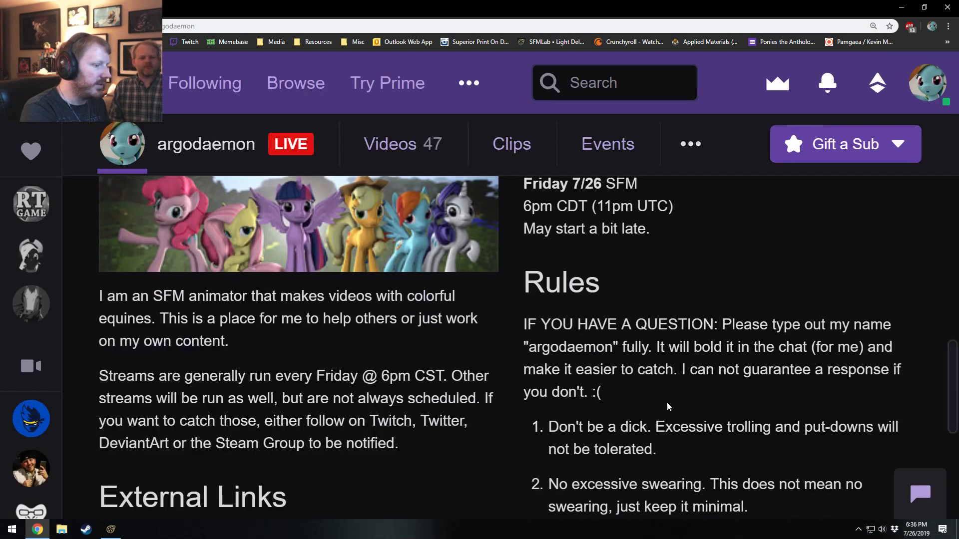
pyautogui.scroll(-3, 667, 406)
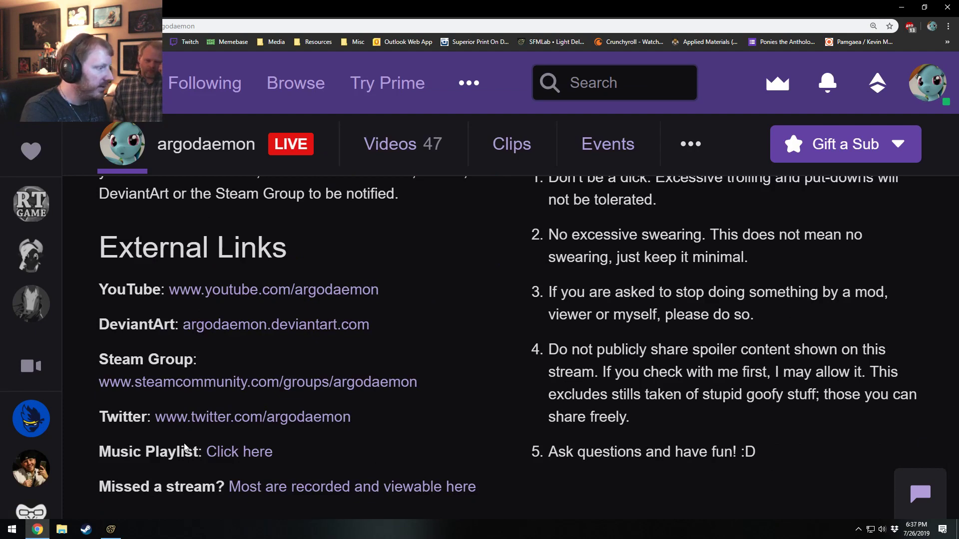
# - Turn on panel editing for the channel page and start editing the External Links panel's description
pyautogui.scroll(7, 184, 446)
pyautogui.click(133, 341)
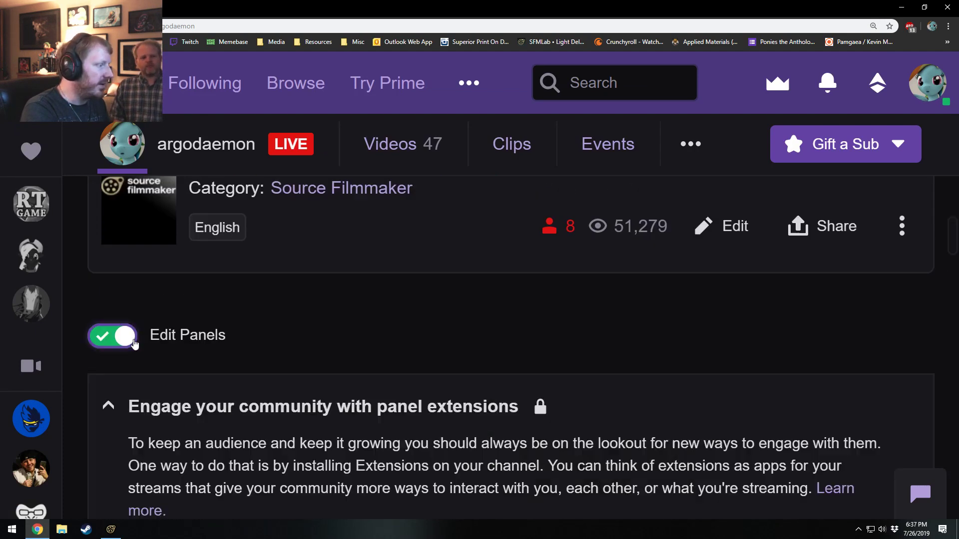
pyautogui.scroll(-6, 475, 325)
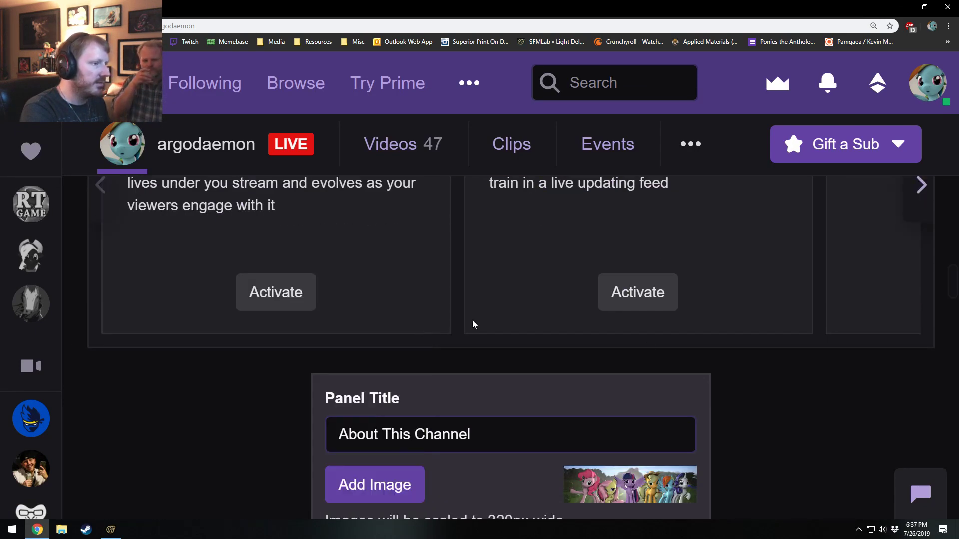
pyautogui.scroll(3, 664, 345)
pyautogui.scroll(-10, 664, 345)
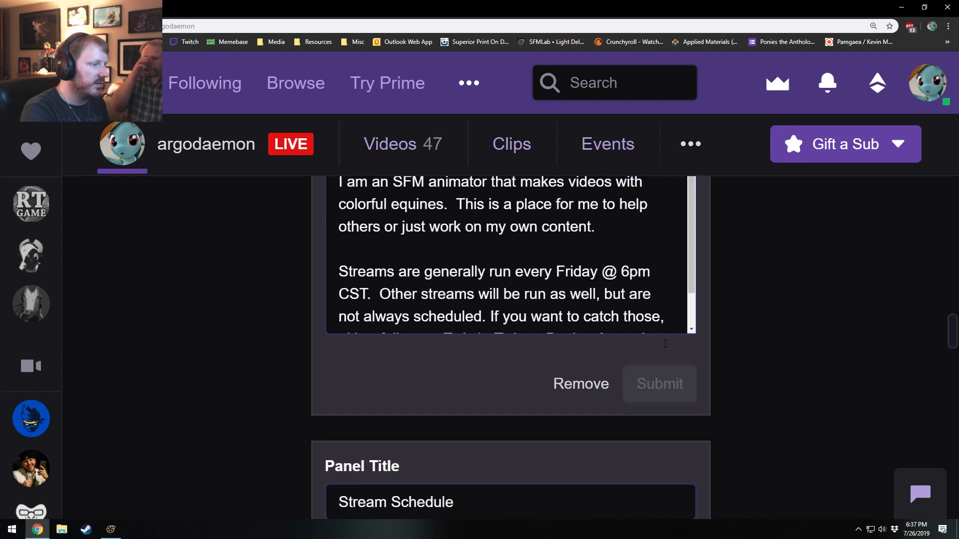
pyautogui.scroll(-1, 660, 315)
pyautogui.scroll(-15, 705, 231)
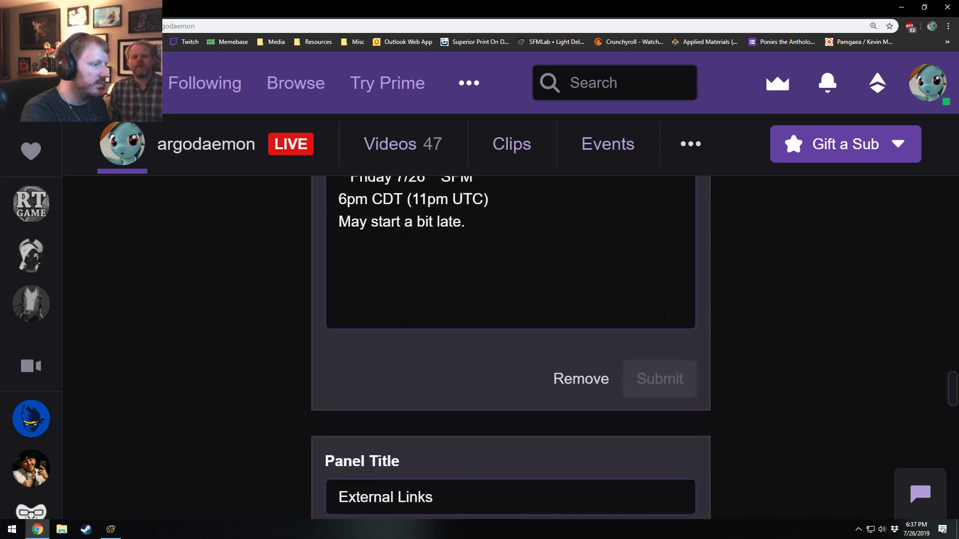
pyautogui.scroll(-2, 665, 323)
pyautogui.click(470, 276)
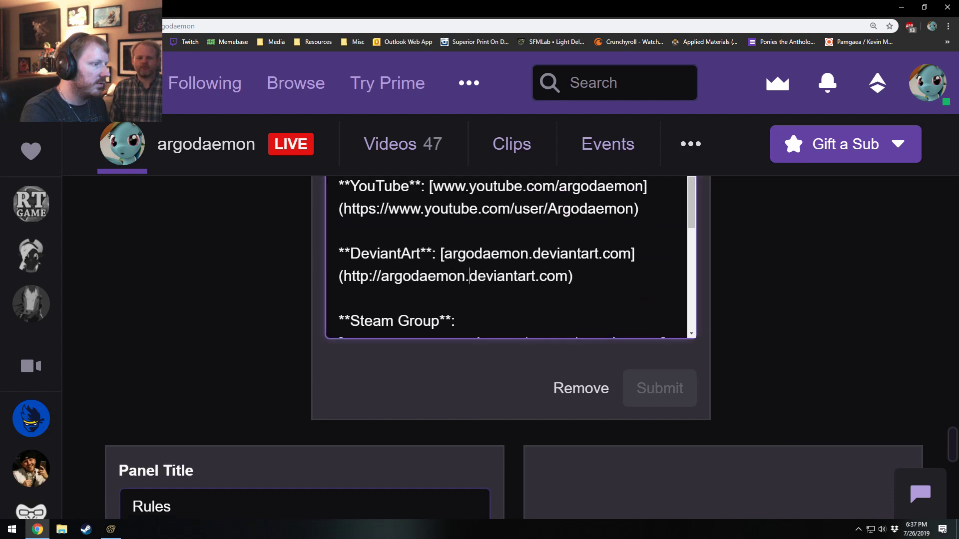
pyautogui.click(391, 301)
pyautogui.press('Return')
pyautogui.press('Return')
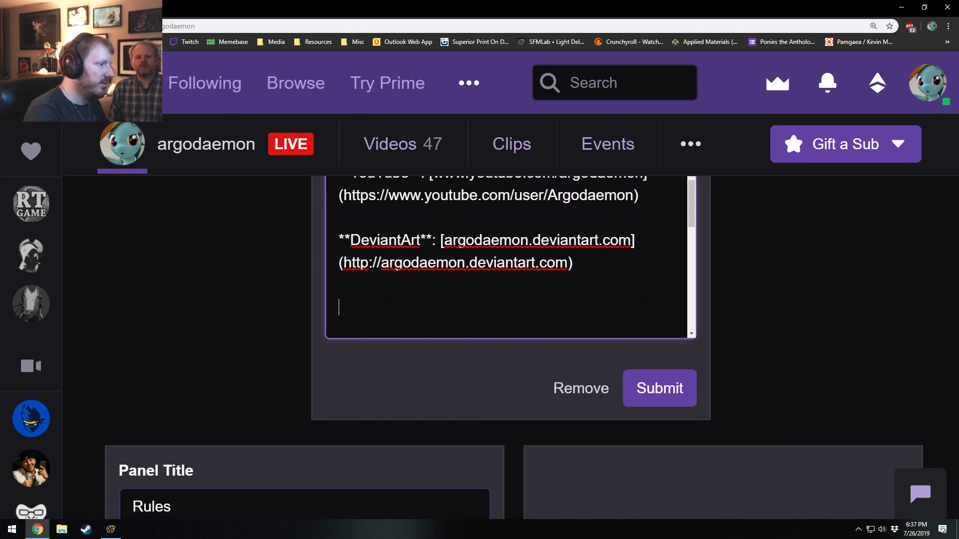
pyautogui.write('**P')
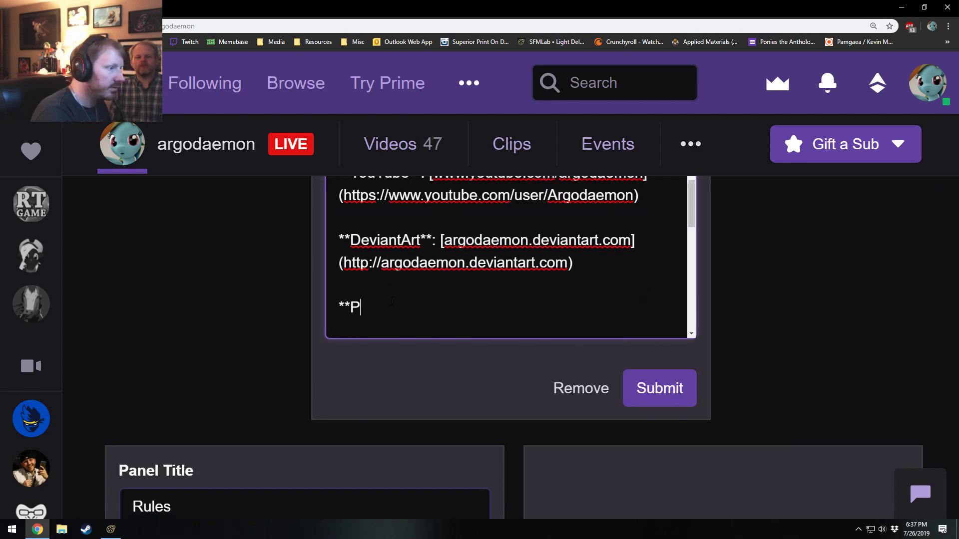
pyautogui.write('atreon**:')
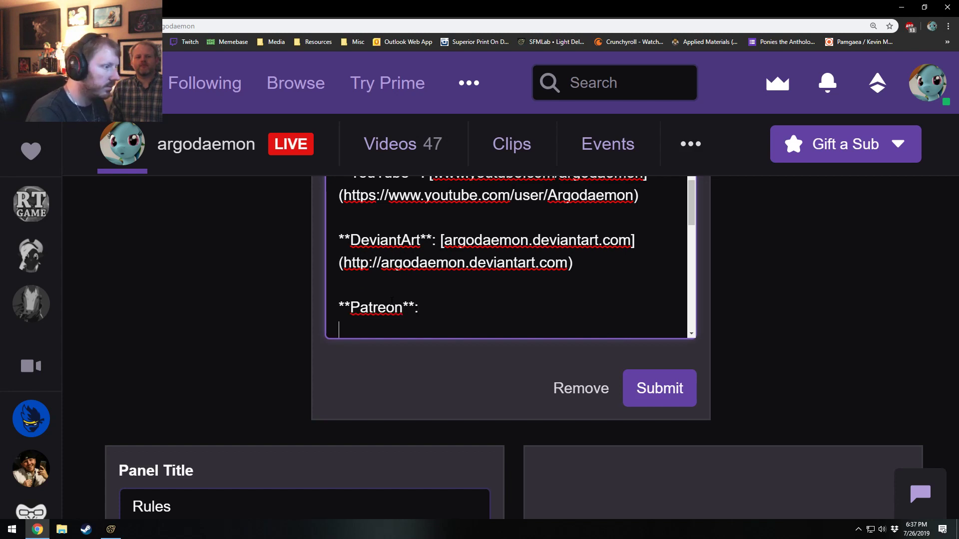
pyautogui.write('https://www.patreon.com/argodaemon')
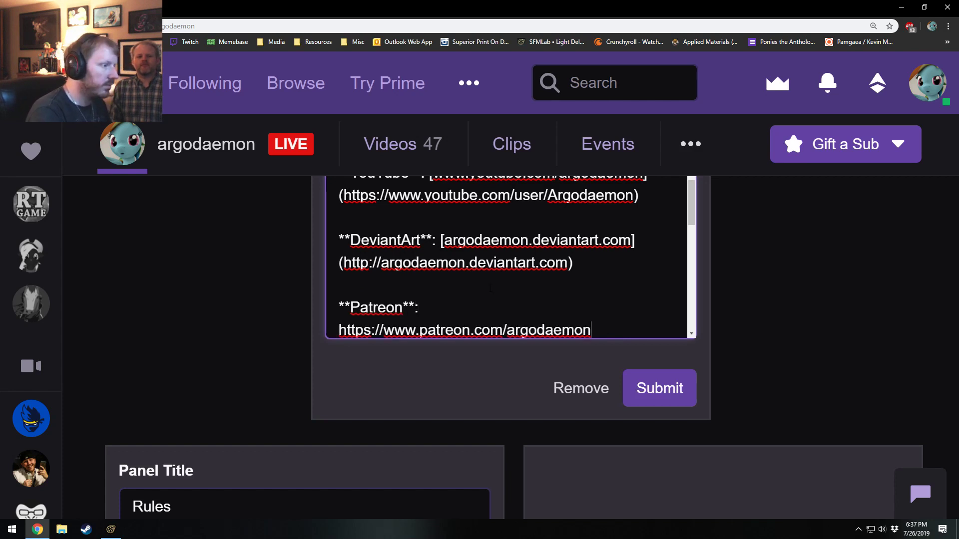
# - Enclose the Patreon URL in parentheses and submit the External Links panel
pyautogui.scroll(-1, 489, 288)
pyautogui.scroll(1, 497, 298)
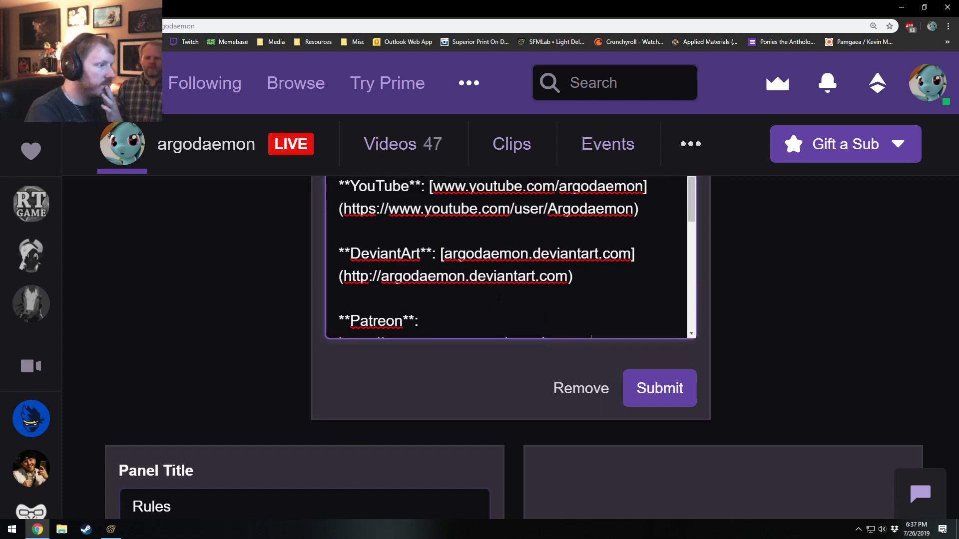
pyautogui.scroll(-1, 497, 298)
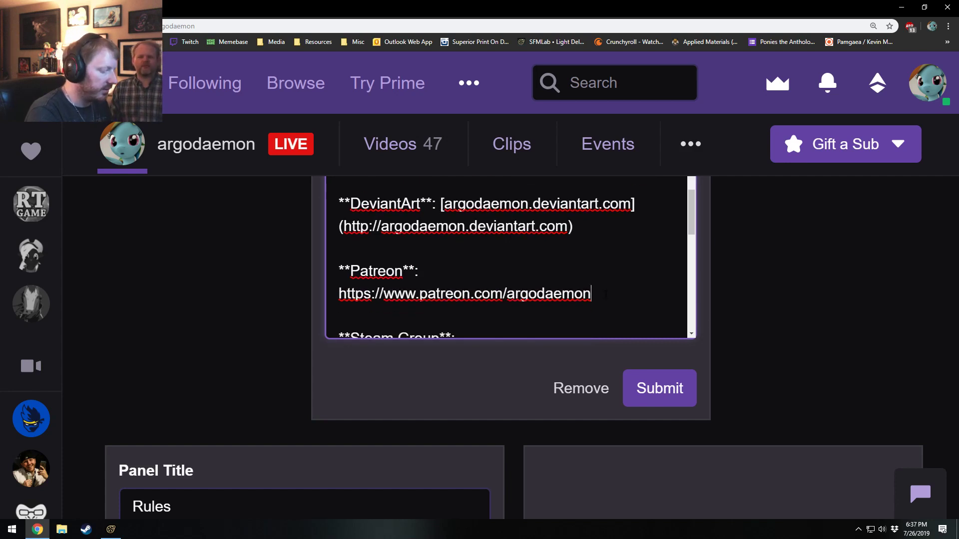
pyautogui.write(')')
pyautogui.write('(')
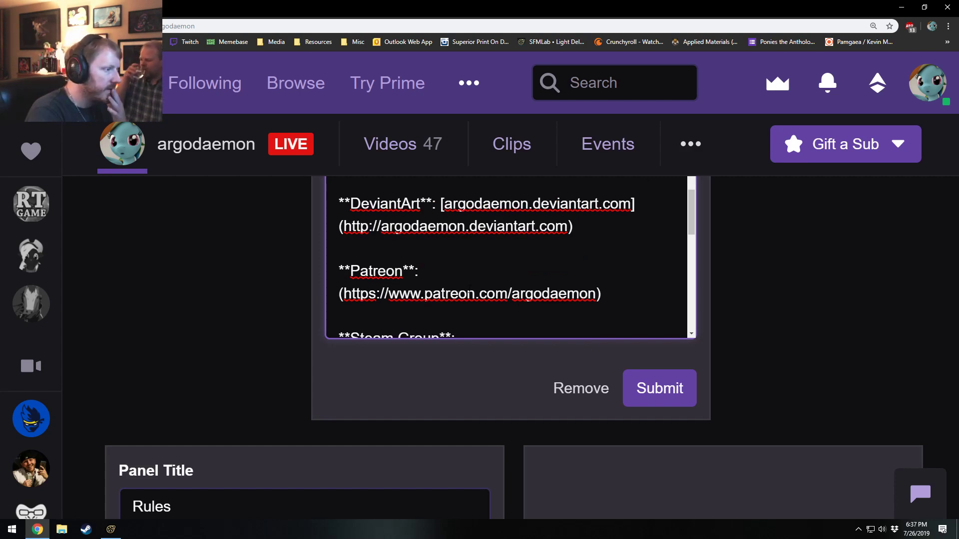
pyautogui.click(638, 388)
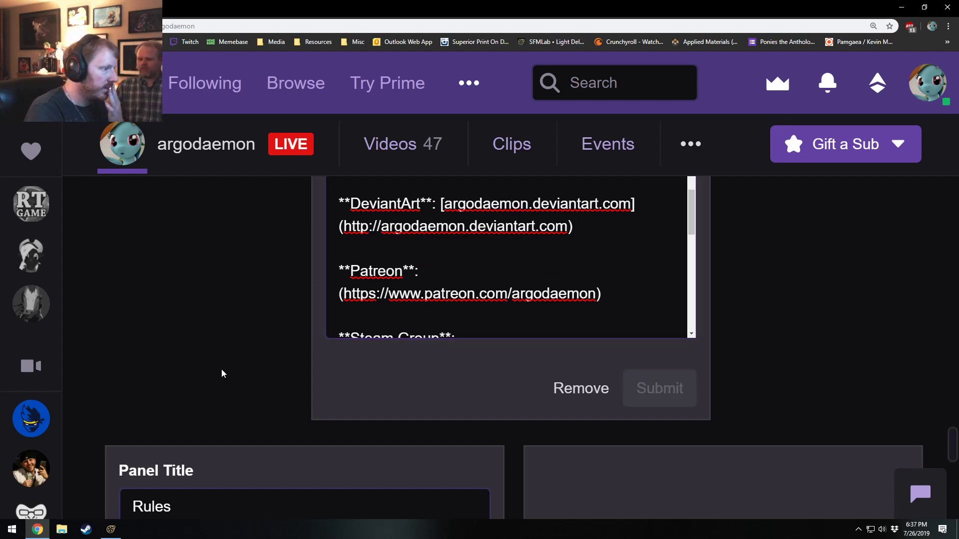
# - Turn off panel editing and check how the Patreon entry is displayed in the External Links panel
pyautogui.scroll(15, 223, 374)
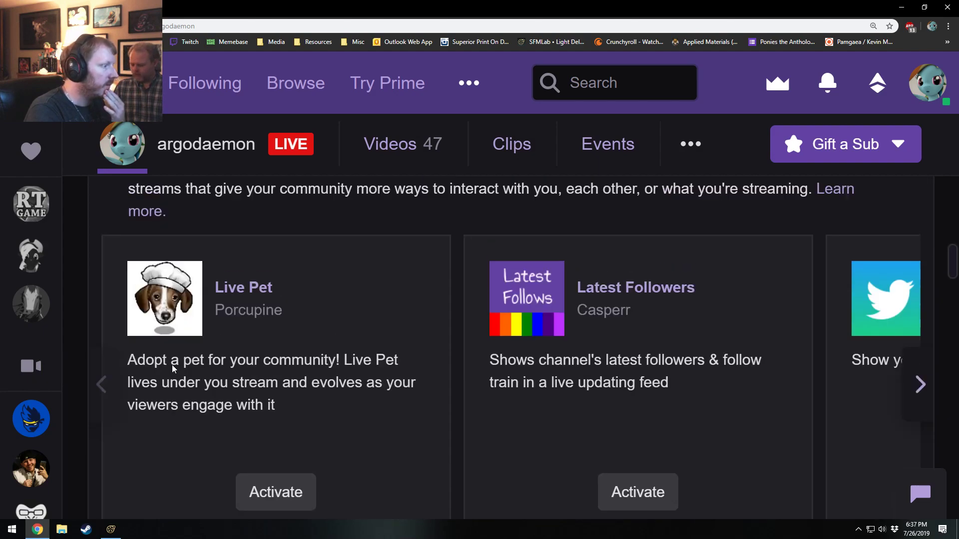
pyautogui.scroll(5, 173, 369)
pyautogui.click(111, 336)
pyautogui.scroll(-8, 518, 405)
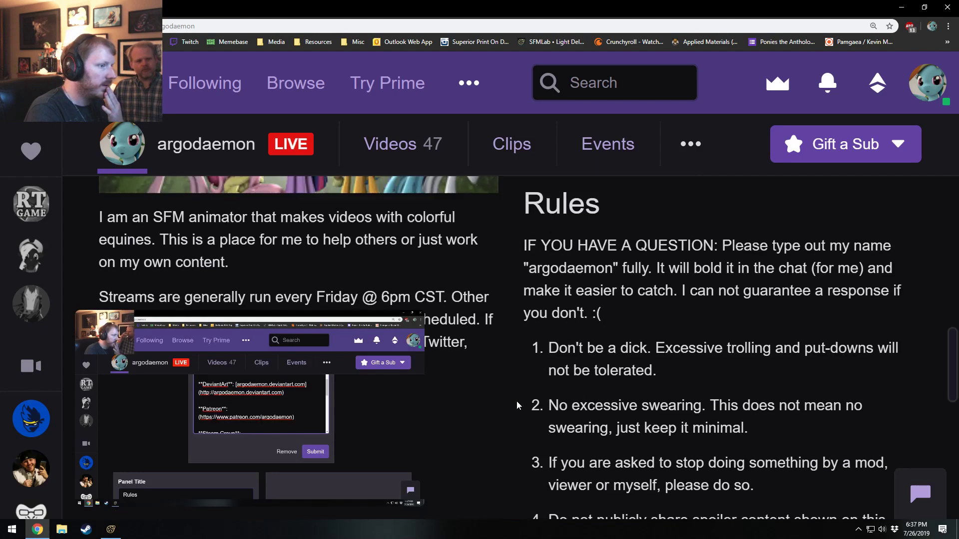
pyautogui.scroll(-1, 520, 402)
pyautogui.scroll(-4, 626, 341)
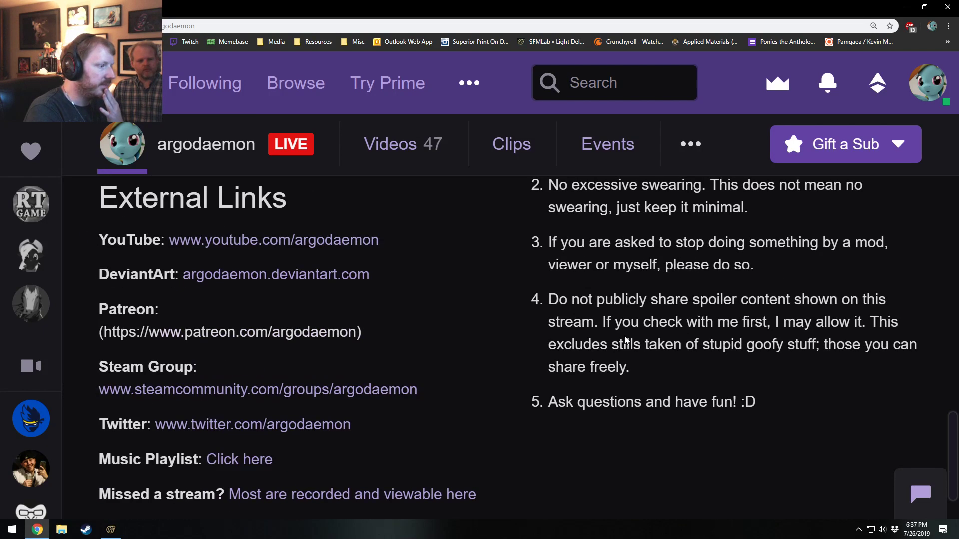
pyautogui.scroll(-1, 626, 341)
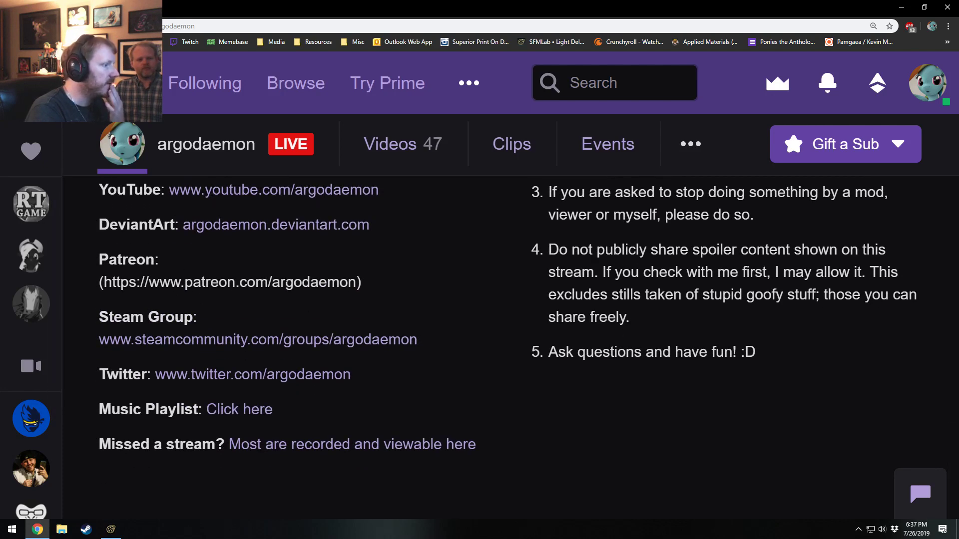
# - Turn panel editing back on, dismiss the floating video player and return to the External Links description
pyautogui.scroll(15, 249, 306)
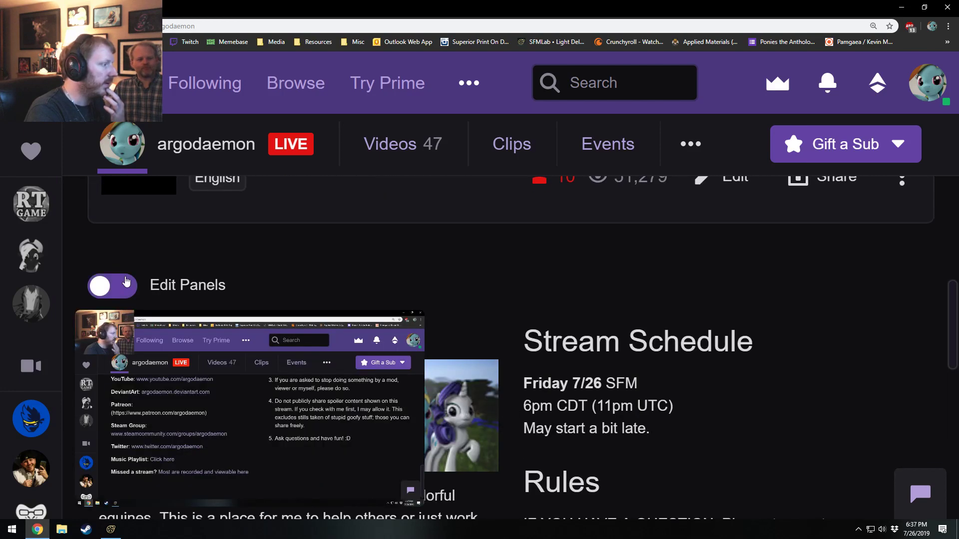
pyautogui.click(126, 282)
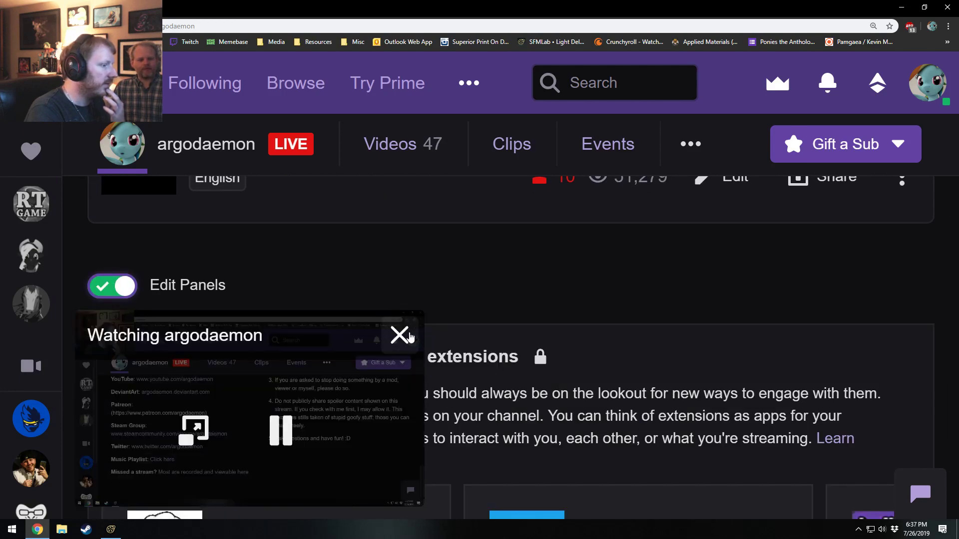
pyautogui.scroll(-10, 408, 355)
pyautogui.scroll(-15, 408, 355)
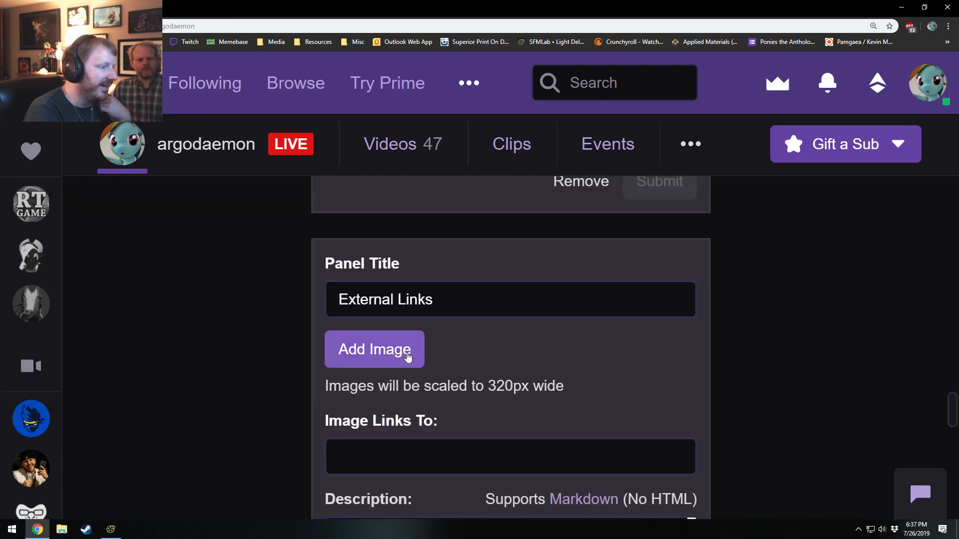
pyautogui.scroll(-1, 585, 416)
pyautogui.scroll(2, 585, 416)
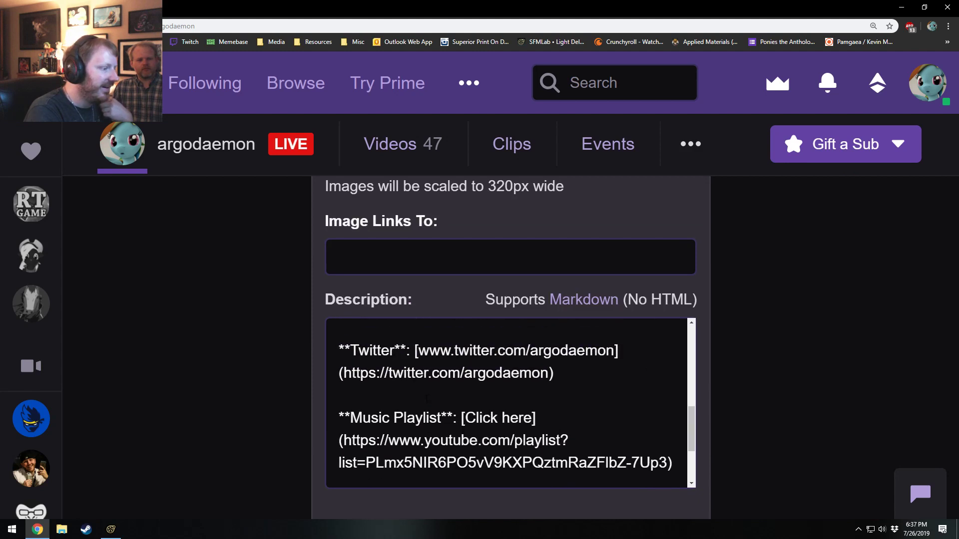
# - Remove the parentheses around the Twitter URL in the External Links description
pyautogui.click(583, 420)
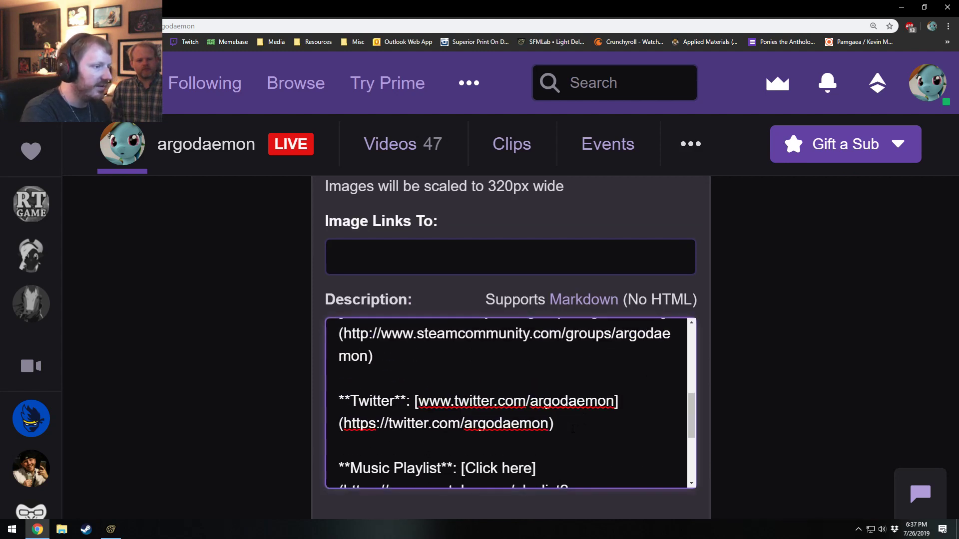
pyautogui.press('BackSpace')
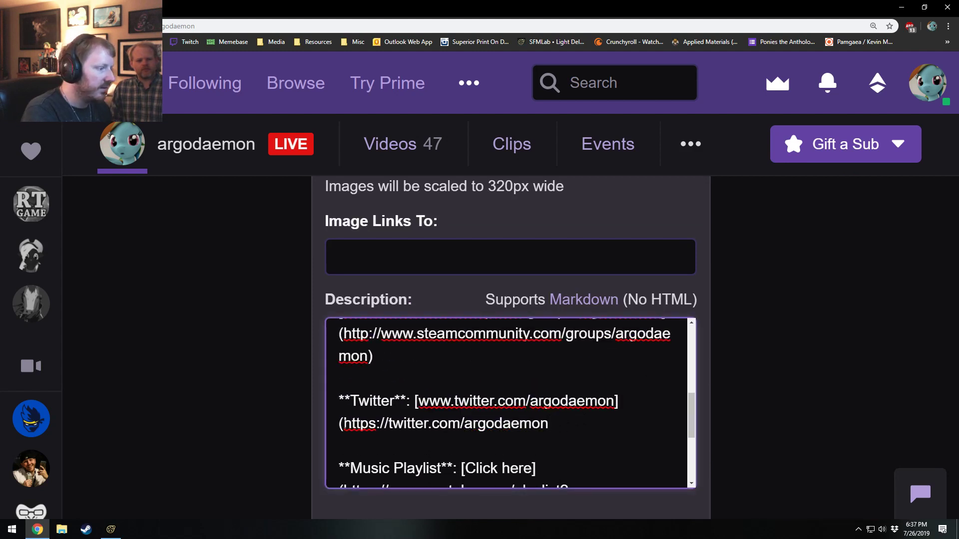
pyautogui.click(345, 424)
pyautogui.press('BackSpace')
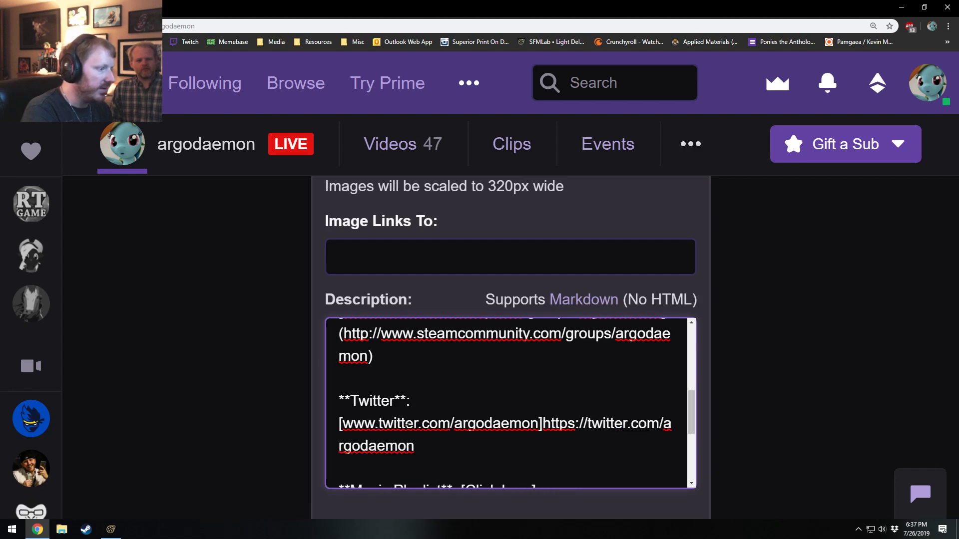
# - Compare the link formatting of the Music Playlist, DeviantArt, Patreon and Steam Group entries in the description
pyautogui.scroll(-2, 417, 449)
pyautogui.scroll(1, 417, 450)
pyautogui.scroll(-1, 417, 450)
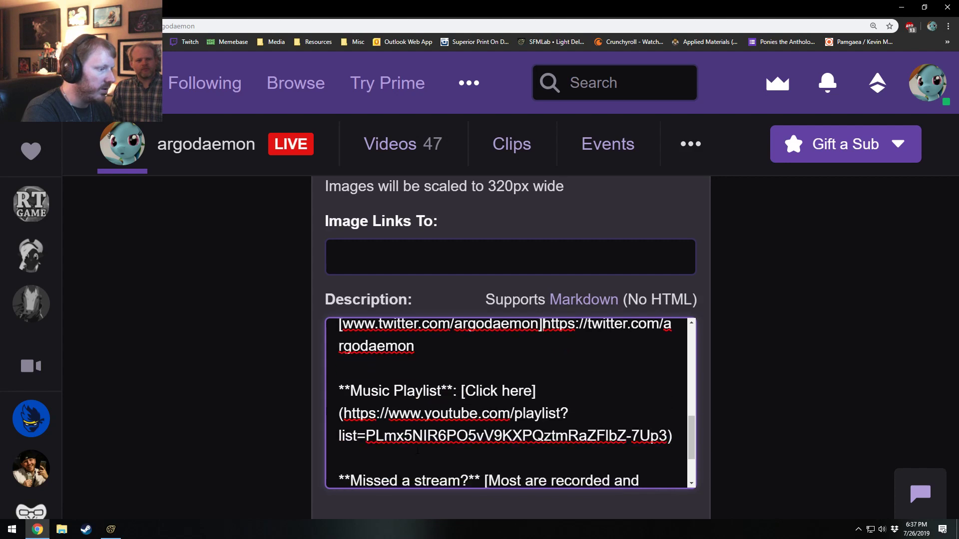
pyautogui.scroll(3, 417, 451)
pyautogui.scroll(4, 417, 451)
pyautogui.scroll(-1, 474, 424)
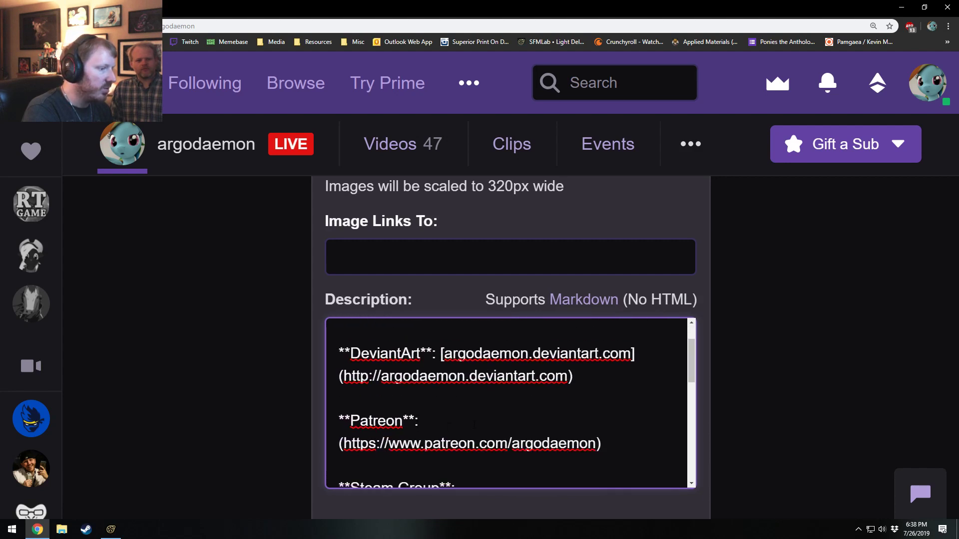
pyautogui.scroll(-6, 599, 433)
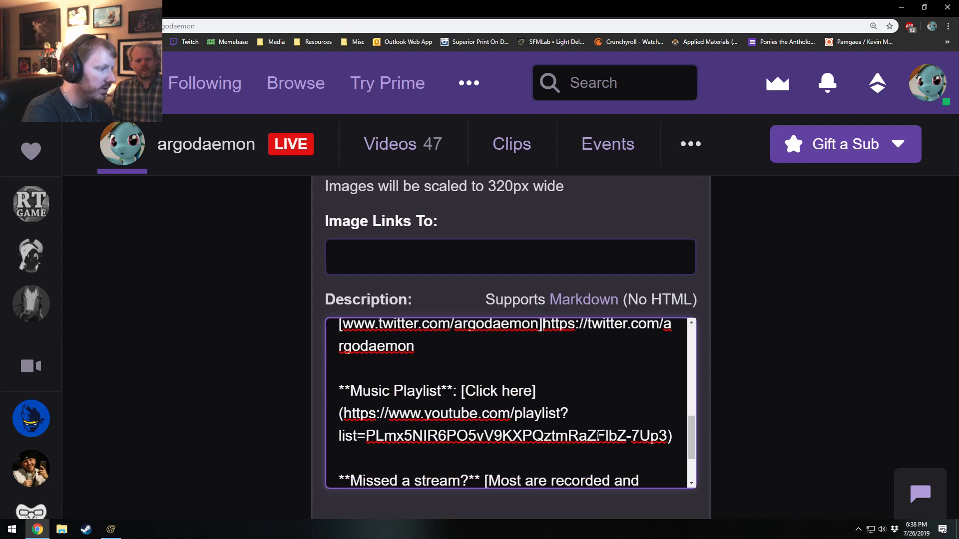
pyautogui.scroll(-1, 599, 433)
pyautogui.scroll(7, 599, 434)
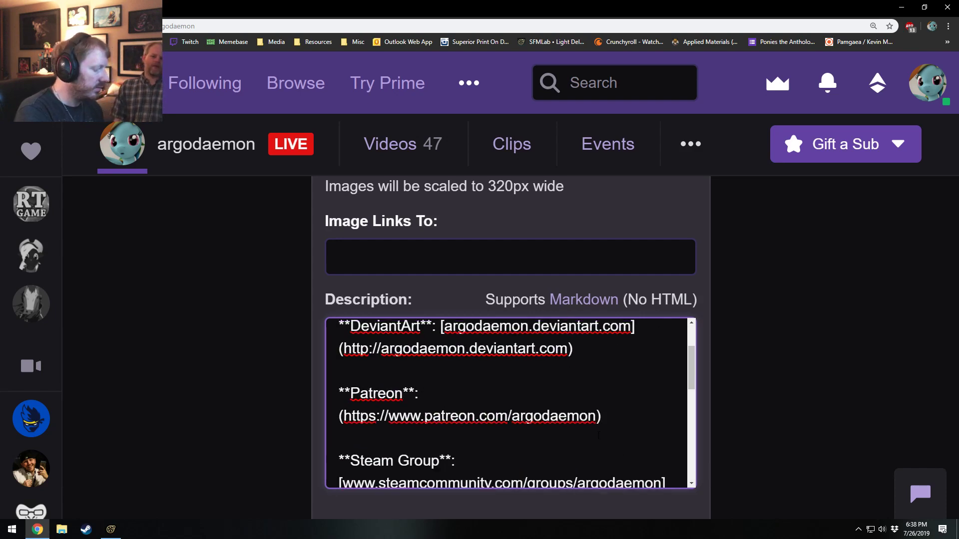
# - Remove the parentheses around the Patreon URL in the External Links description
pyautogui.scroll(-3, 599, 434)
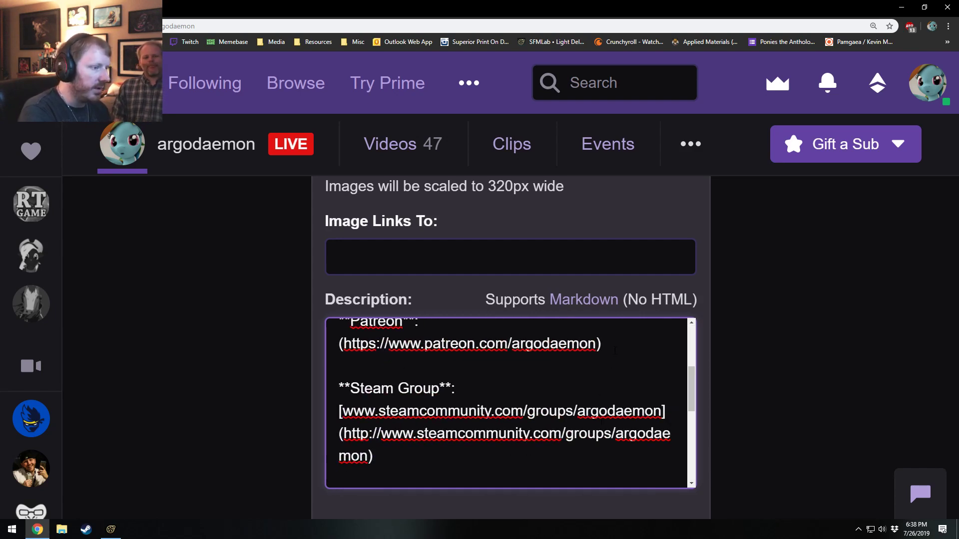
pyautogui.press('BackSpace')
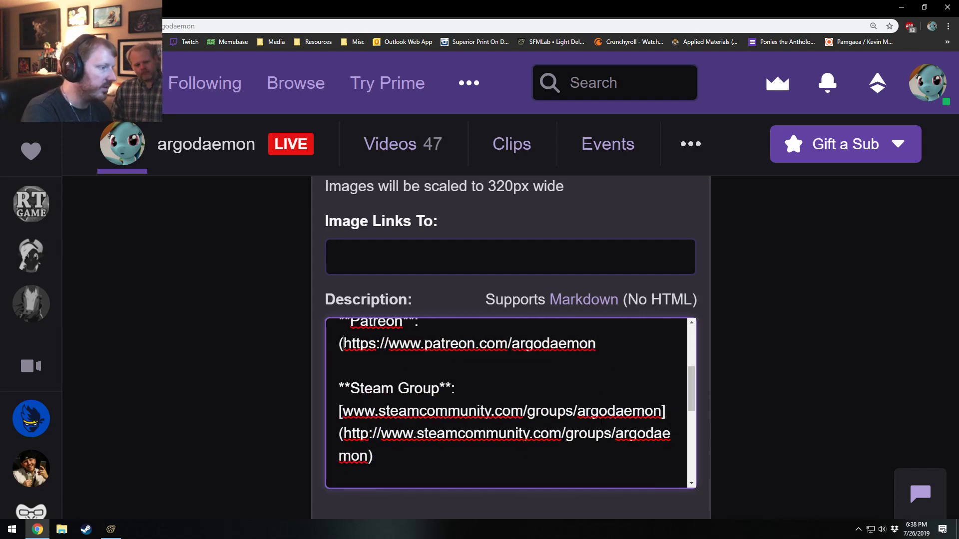
pyautogui.press('Home')
pyautogui.press('Delete')
# - Close the floating video player and submit the edited External Links panel
pyautogui.scroll(2, 507, 402)
pyautogui.scroll(15, 381, 358)
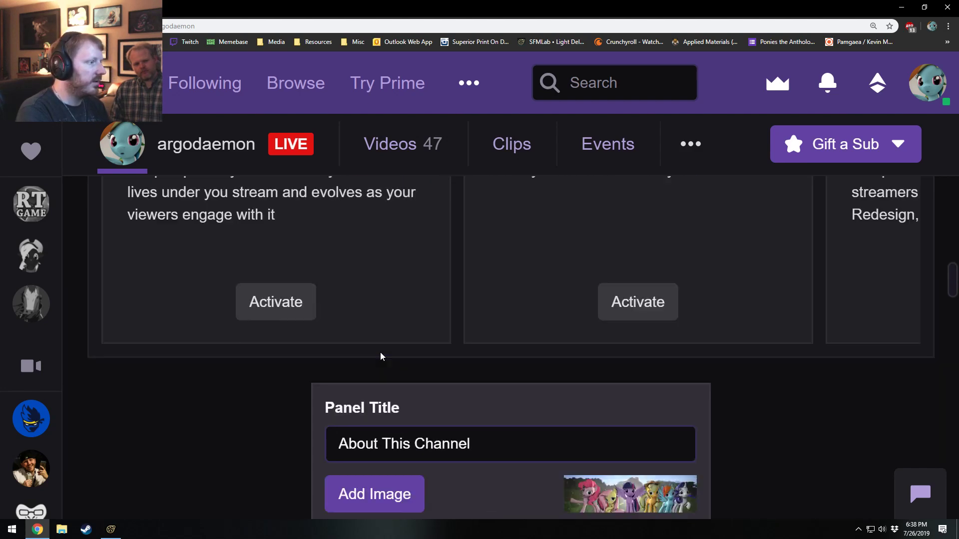
pyautogui.scroll(-12, 333, 382)
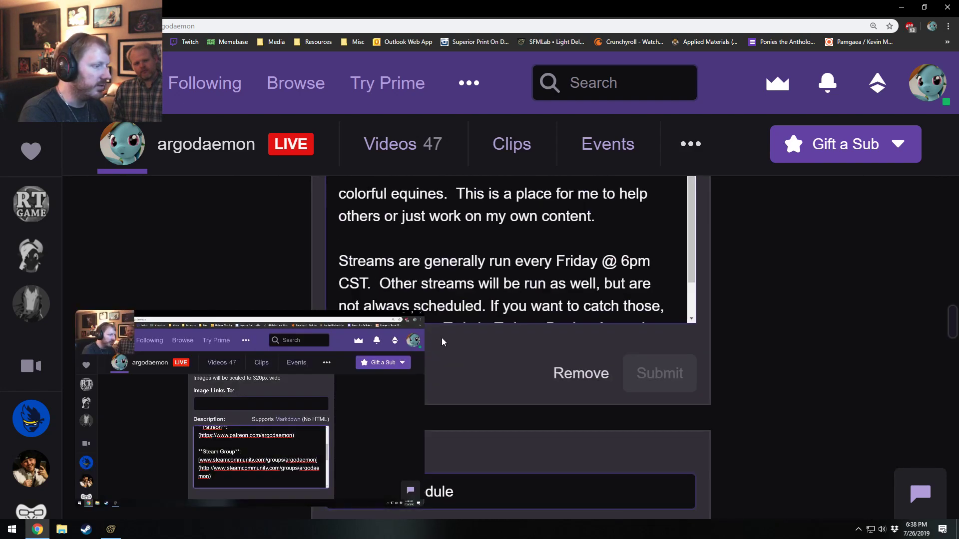
pyautogui.click(400, 335)
pyautogui.scroll(-10, 447, 345)
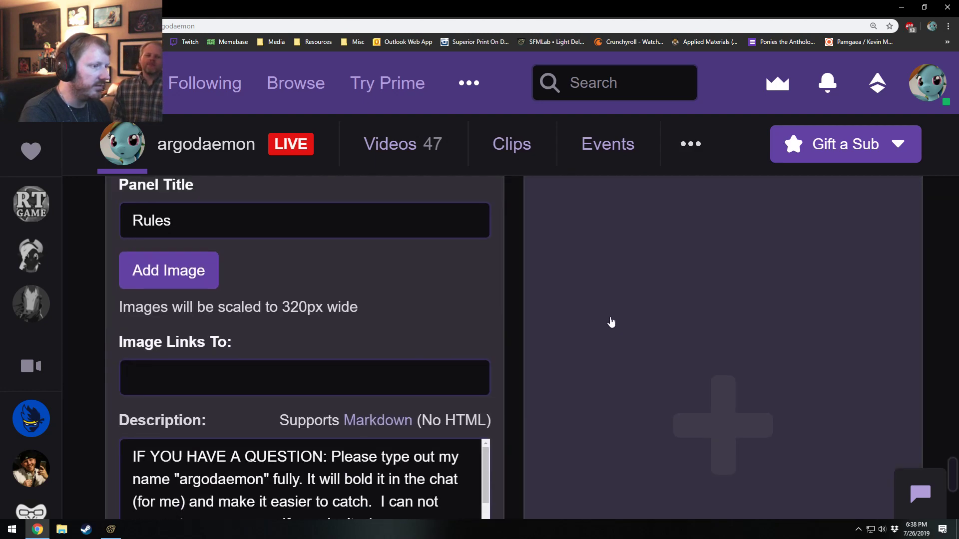
pyautogui.scroll(5, 611, 323)
pyautogui.click(654, 345)
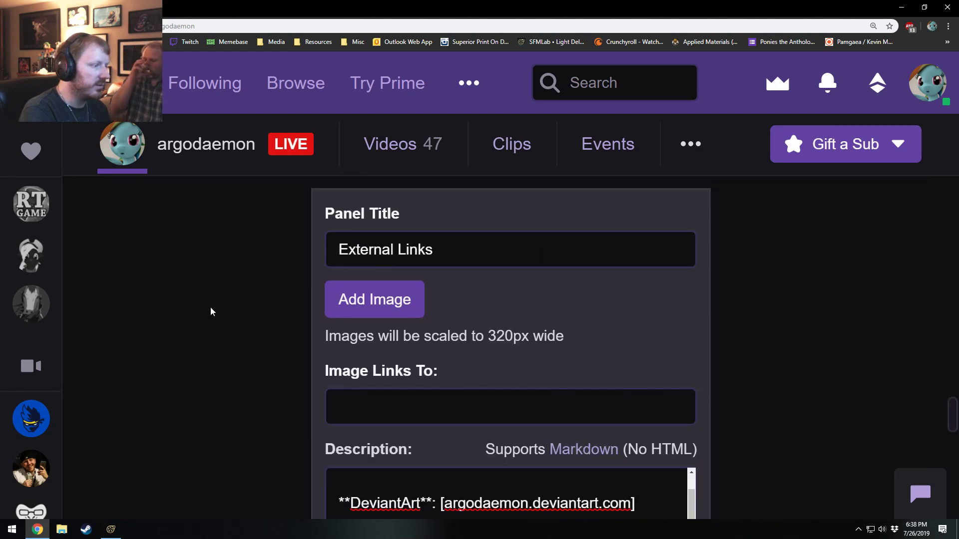
# - Turn off panel editing on the Twitch channel page
pyautogui.scroll(-5, 194, 326)
pyautogui.scroll(12, 193, 326)
pyautogui.scroll(-3, 193, 332)
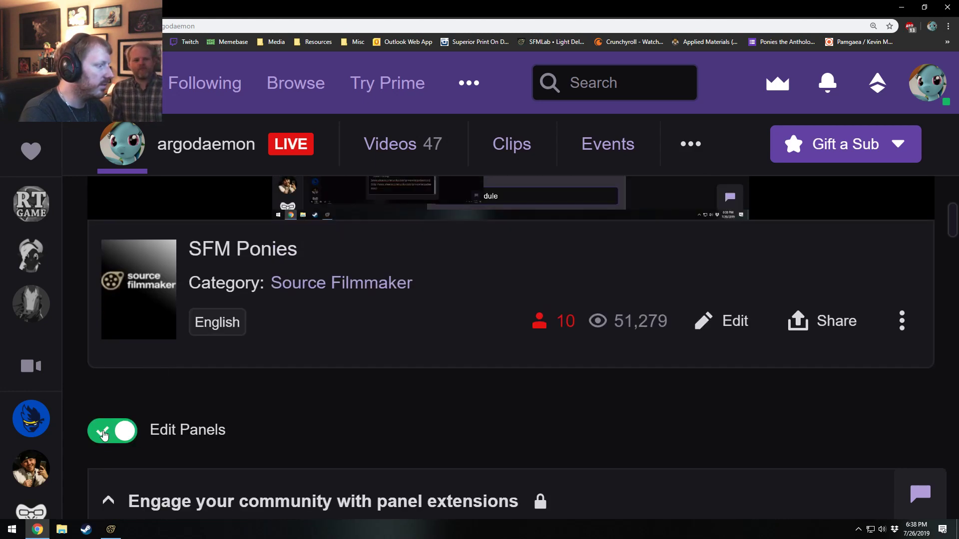
pyautogui.click(120, 432)
# - Close the floating video player and check how the published External Links panel displays its links
pyautogui.scroll(-10, 132, 444)
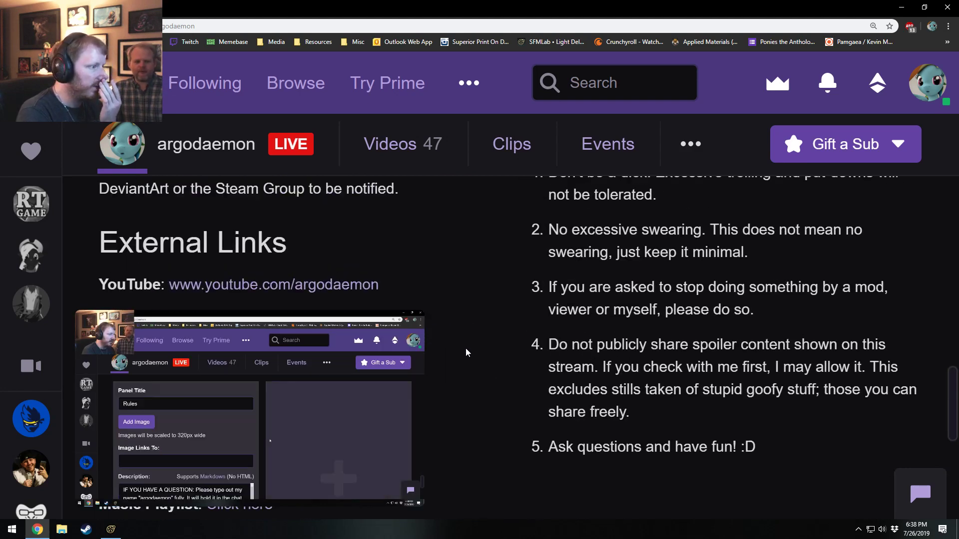
pyautogui.click(398, 336)
pyautogui.scroll(-2, 398, 335)
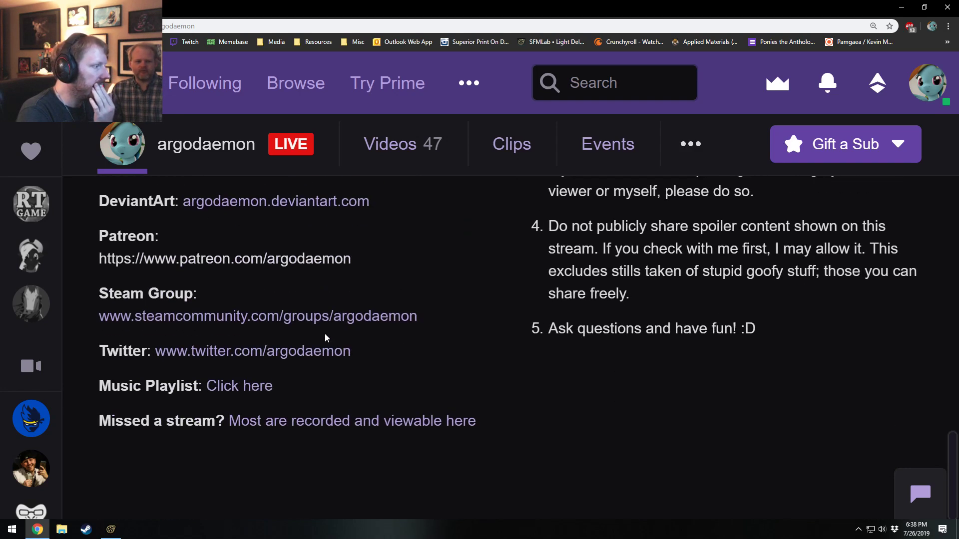
pyautogui.scroll(2, 242, 277)
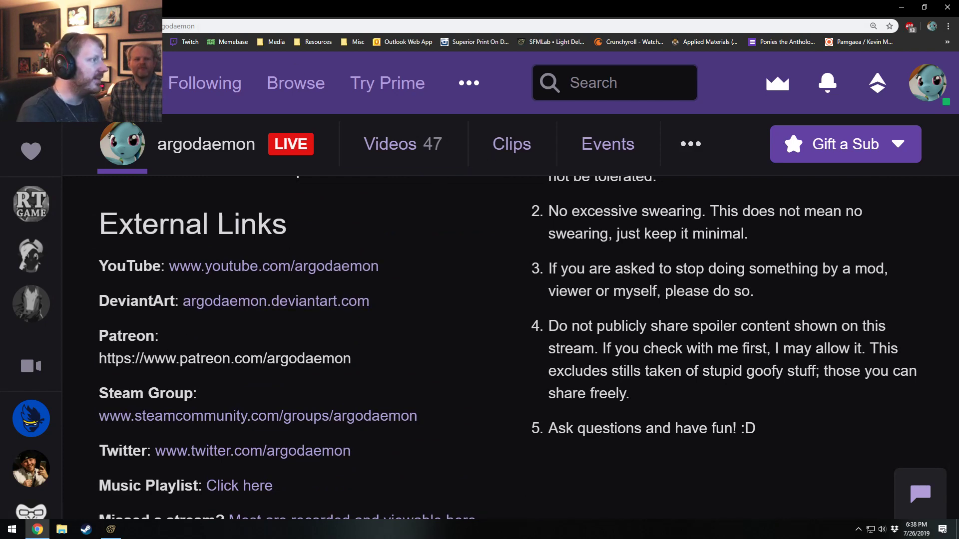
# - Switch to Source Filmmaker and enlarge the primary viewport by shrinking the timeline area
pyautogui.hotkey('alt', 'Tab')
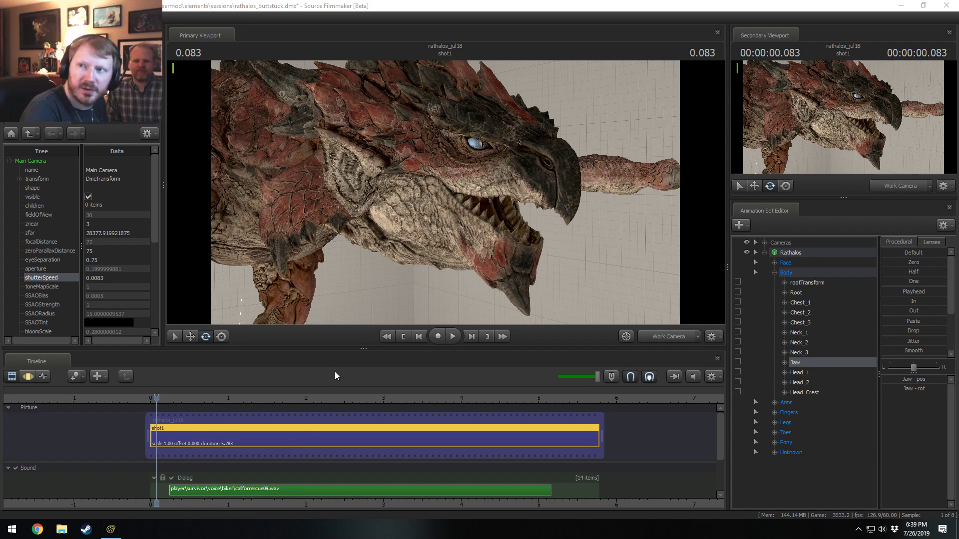
pyautogui.scroll(1, 239, 481)
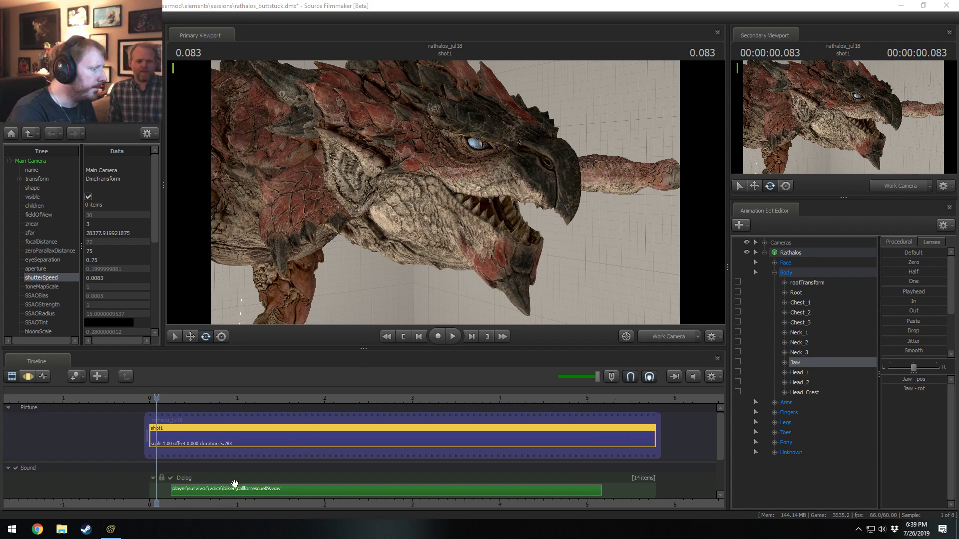
pyautogui.scroll(-2, 398, 481)
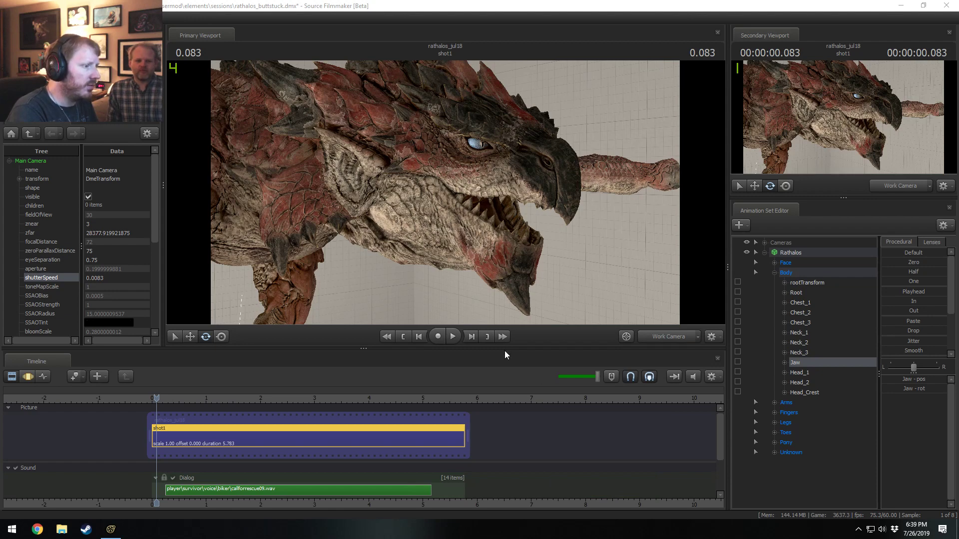
pyautogui.moveTo(502, 348); pyautogui.dragTo(501, 401)
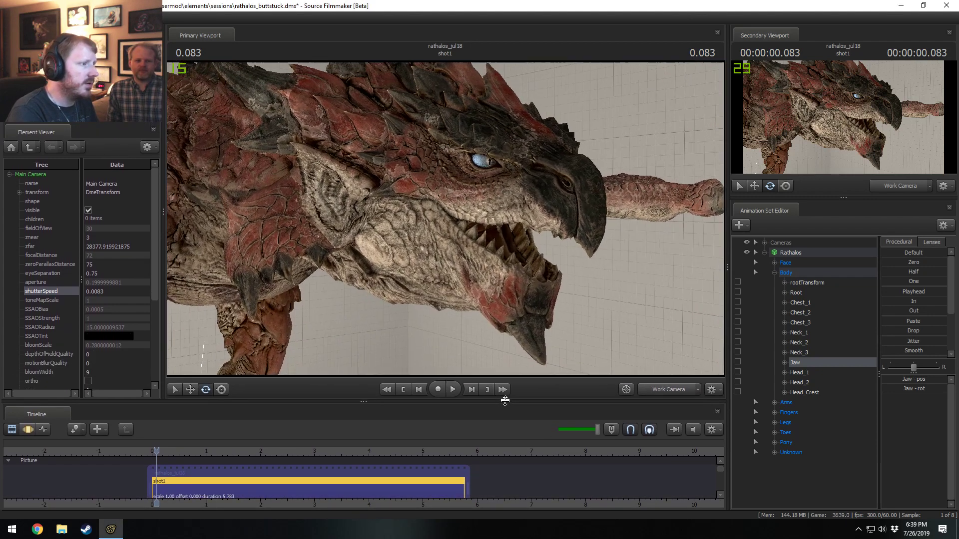
# - Play the dialog in shot1 twice from near its start to judge the timing
pyautogui.click(191, 450)
pyautogui.press('space')
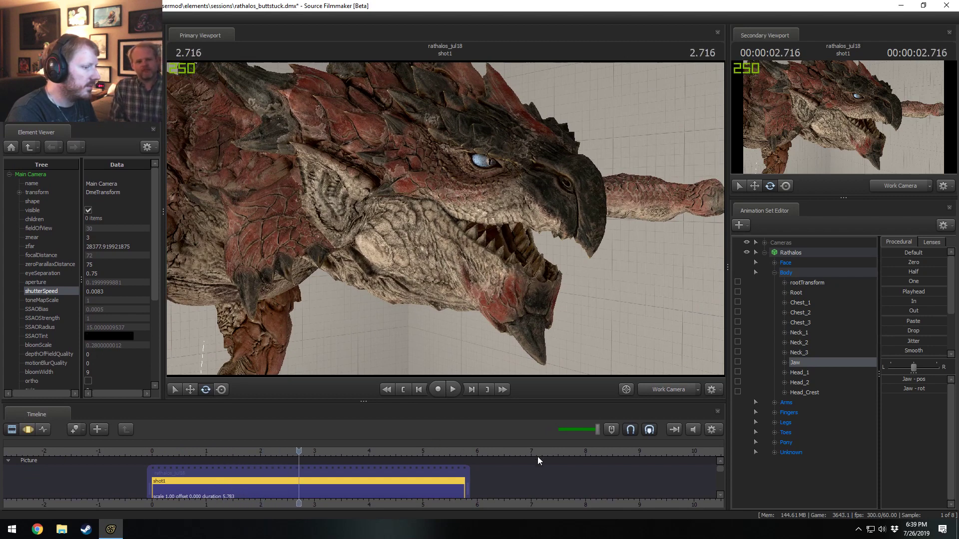
pyautogui.press('space')
pyautogui.click(168, 451)
pyautogui.press('space')
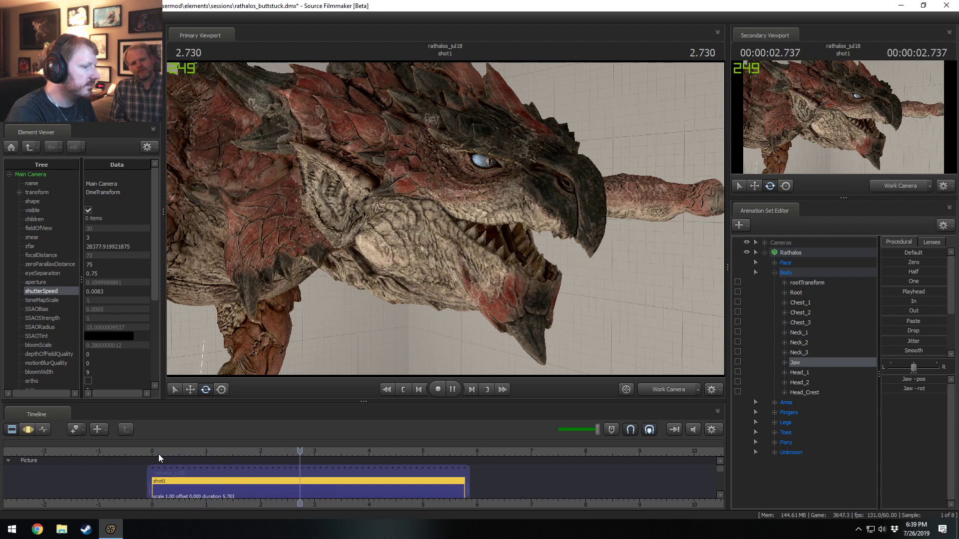
pyautogui.press('space')
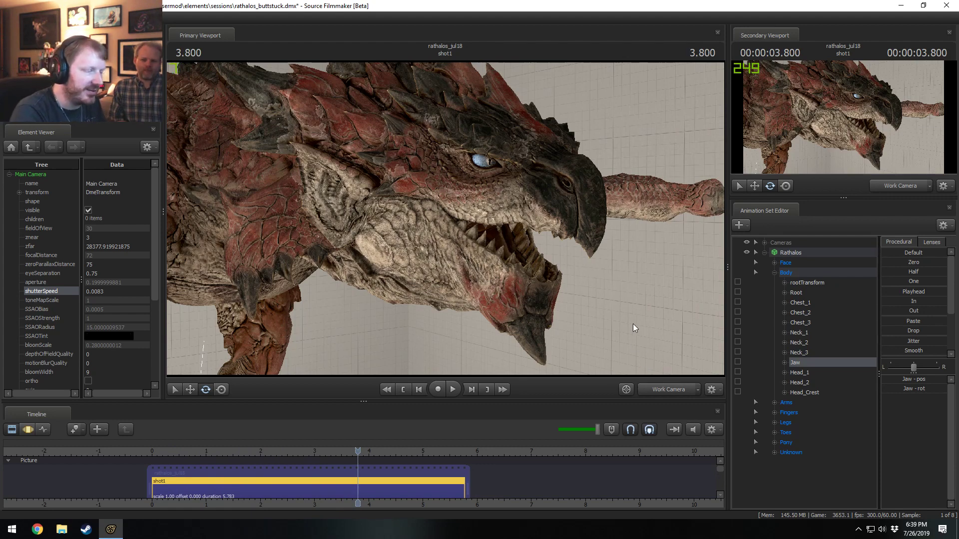
# - Pull the work camera back from Rathalos's head and tilt it down toward the feet and floor
pyautogui.press('s')
pyautogui.moveTo(633, 323); pyautogui.dragTo(634, 323)
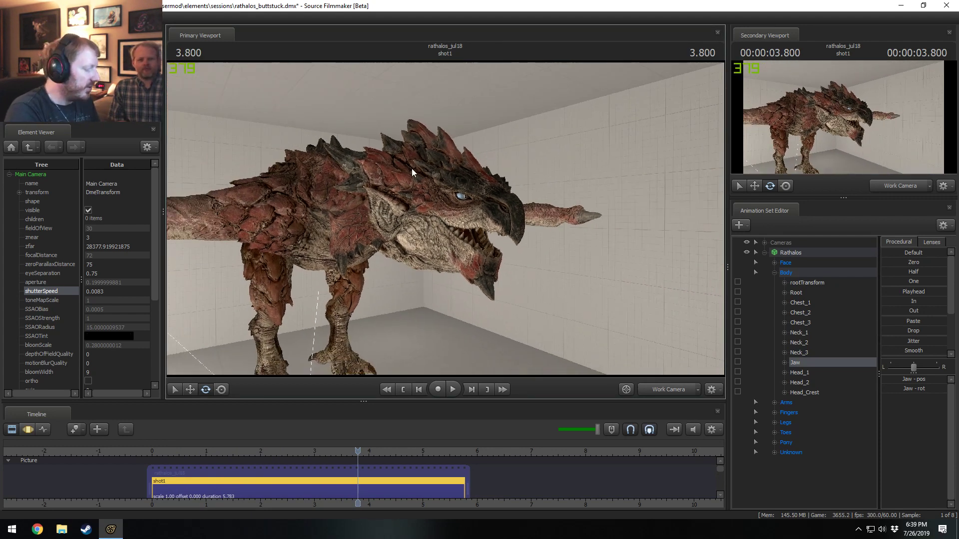
pyautogui.moveTo(412, 168); pyautogui.dragTo(372, 280)
# - Replay the dialog from the start of shot1 and reframe the work camera on Rathalos from head to feet
pyautogui.click(157, 451)
pyautogui.press('space')
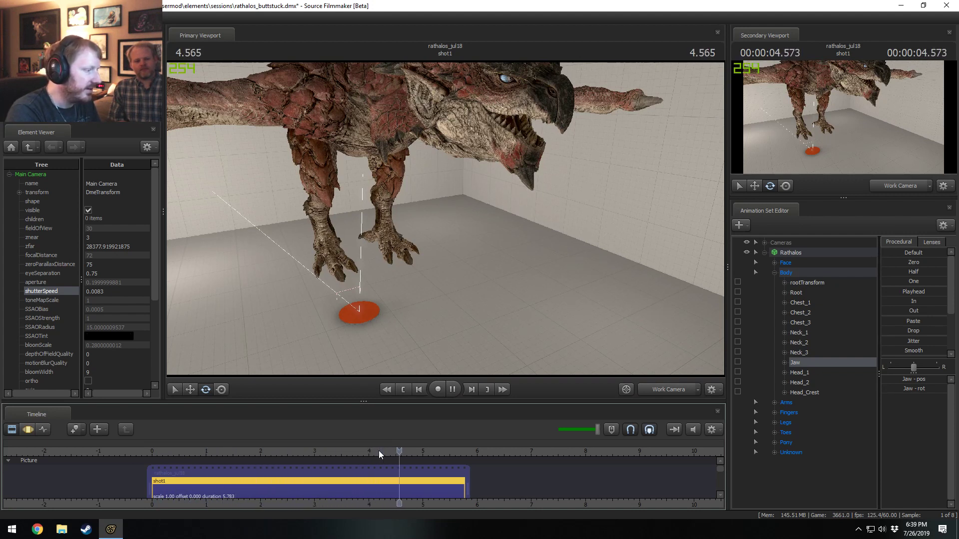
pyautogui.press('space')
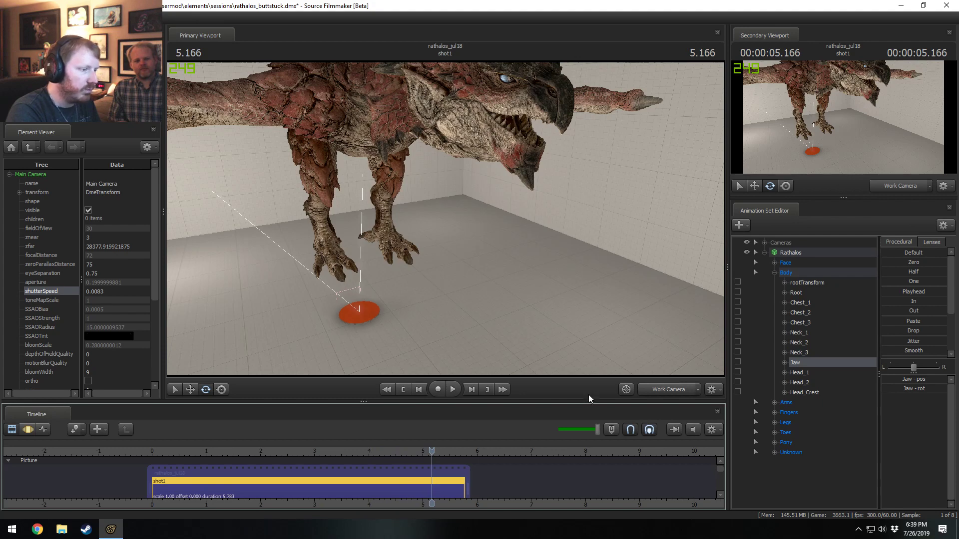
pyautogui.moveTo(570, 402); pyautogui.dragTo(572, 394)
pyautogui.moveTo(617, 332); pyautogui.dragTo(591, 304)
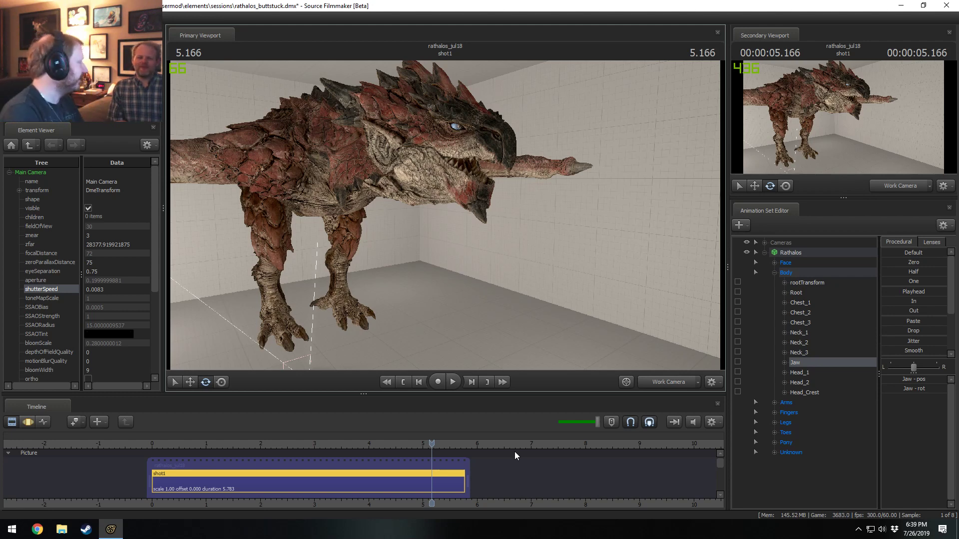
# - Collapse Rathalos's control groups and start creating an animation set for a new model
pyautogui.click(774, 273)
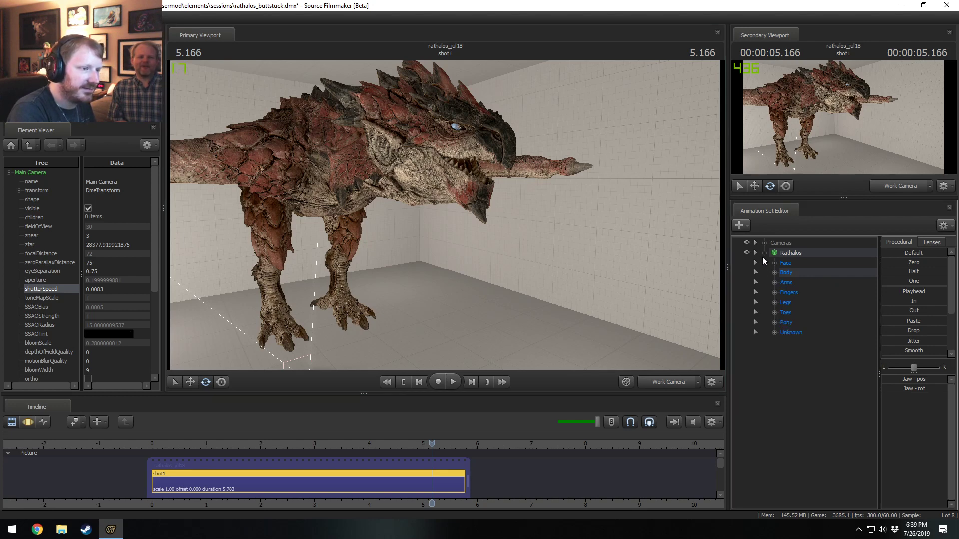
pyautogui.click(764, 252)
pyautogui.rightClick(773, 299)
pyautogui.click(799, 322)
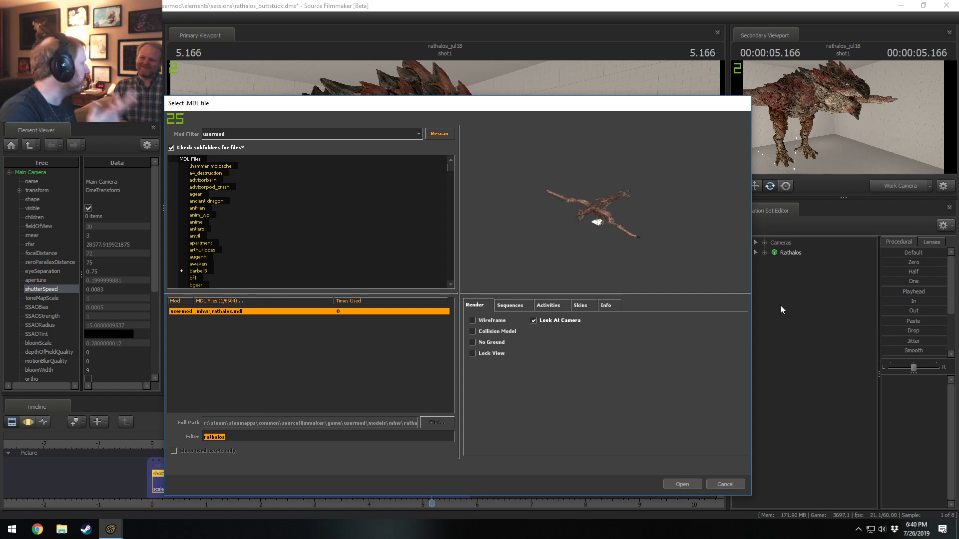
# - Filter the model list by "tire" and preview the usermod tire3.mdl and tire1.mdl models
pyautogui.write('t')
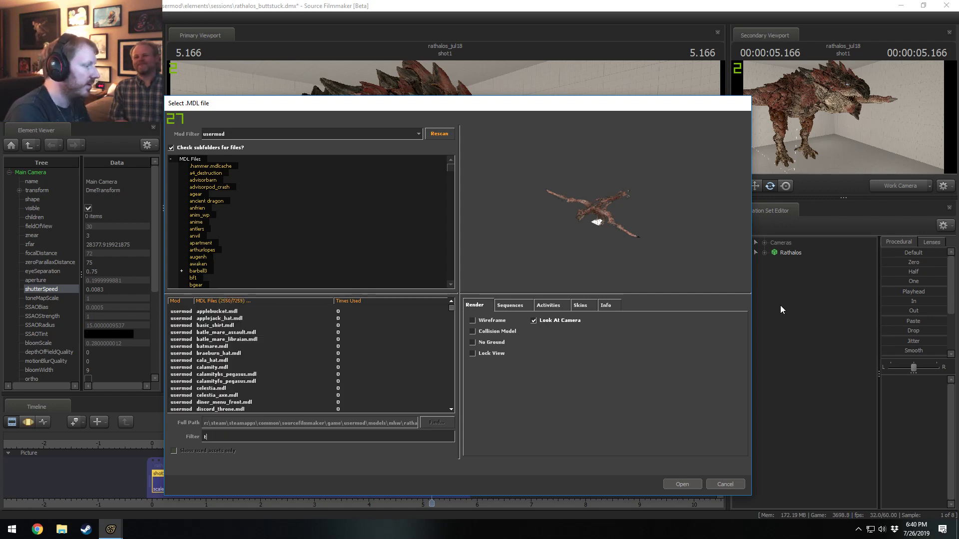
pyautogui.write('ire')
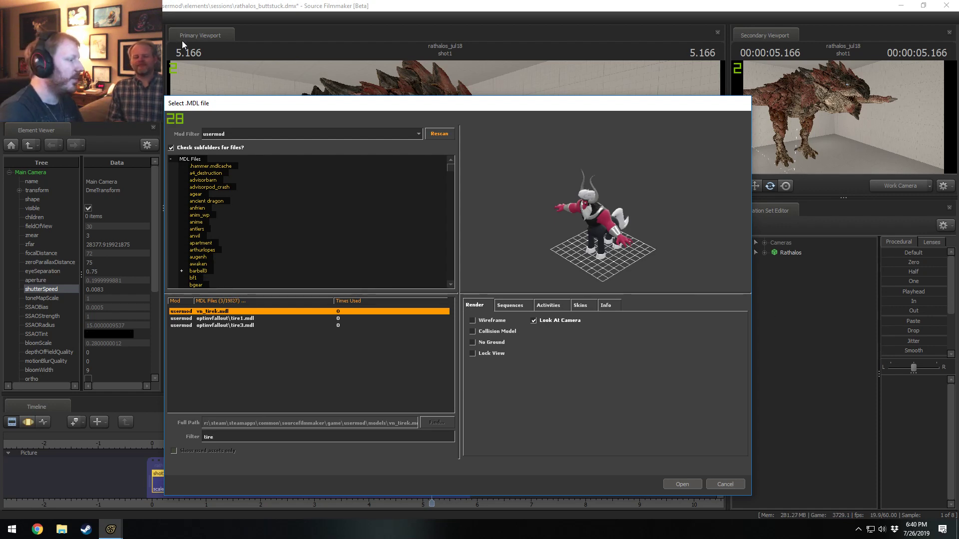
pyautogui.click(225, 325)
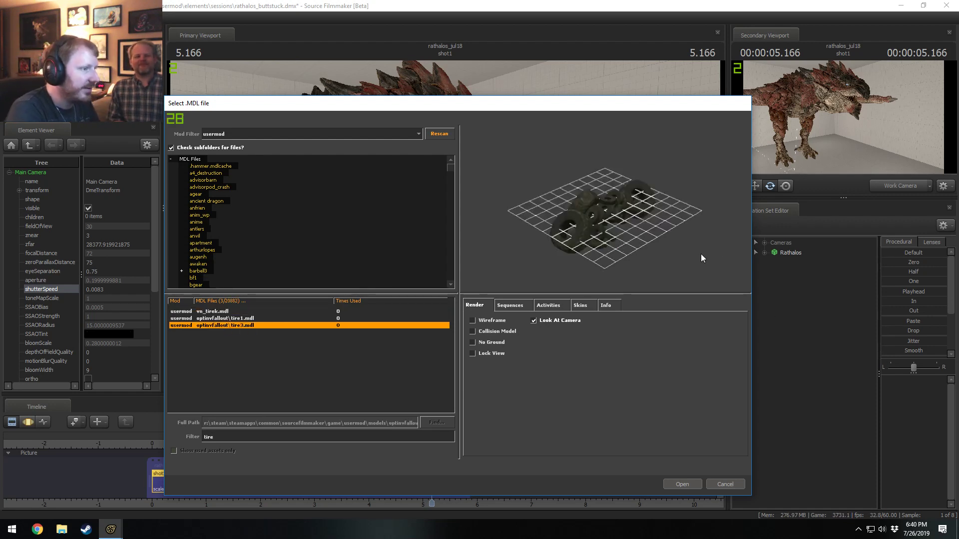
pyautogui.press('Up')
pyautogui.moveTo(641, 244); pyautogui.dragTo(523, 202)
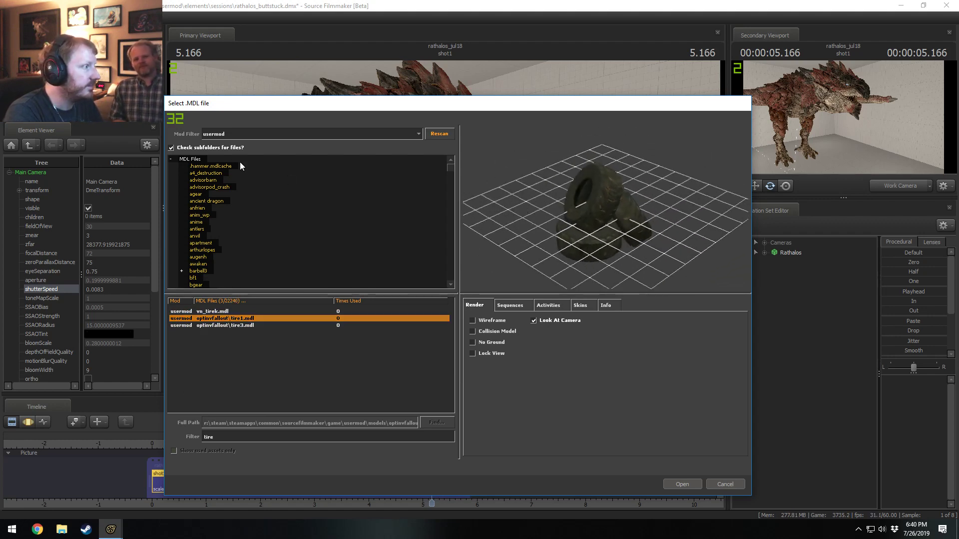
# - Extend the tire search to all mods and inspect the de_prodigy tire1.mdl against its neighbouring models
pyautogui.click(227, 137)
pyautogui.click(227, 142)
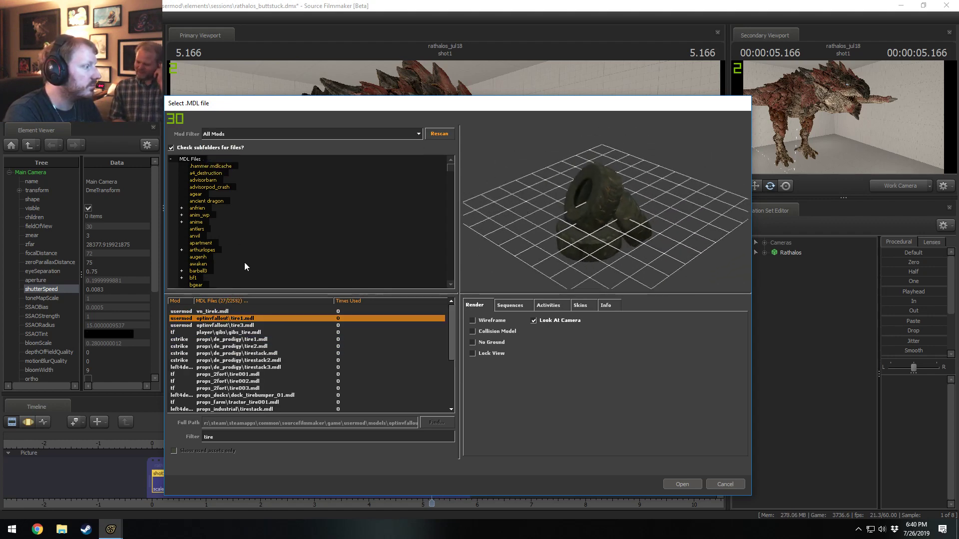
pyautogui.click(247, 339)
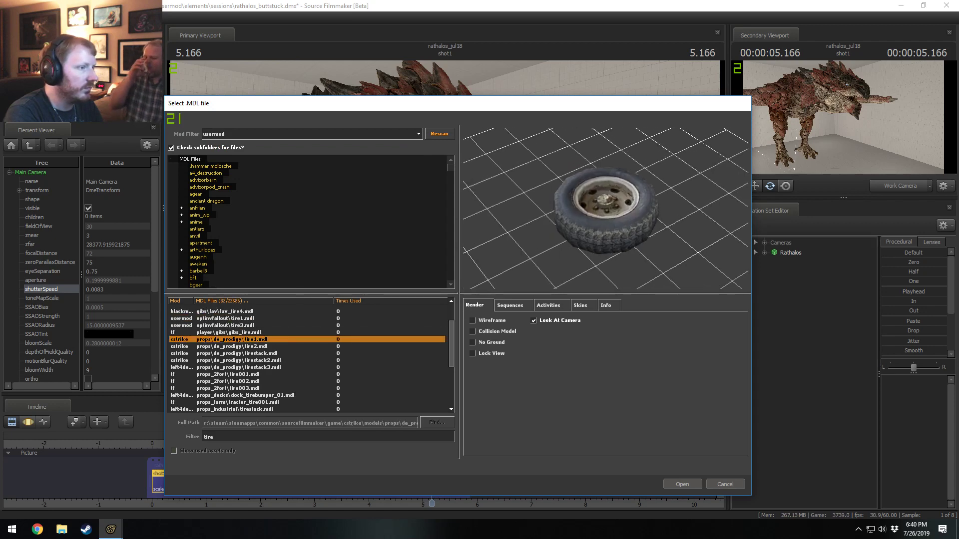
pyautogui.press('Up')
pyautogui.moveTo(631, 213); pyautogui.dragTo(667, 195)
pyautogui.press('Down')
pyautogui.press('Down')
pyautogui.press('Up')
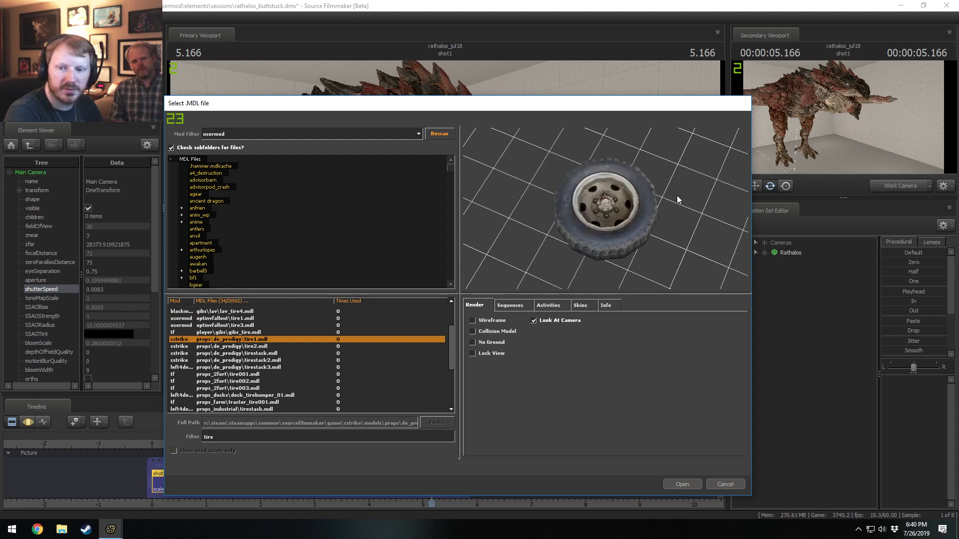
# - Preview the de_prodigy tire stacks and inspect the props_2fort tire001.mdl from several angles
pyautogui.press('Down')
pyautogui.press('Down')
pyautogui.press('Down')
pyautogui.press('Down')
pyautogui.press('Down')
pyautogui.press('Down')
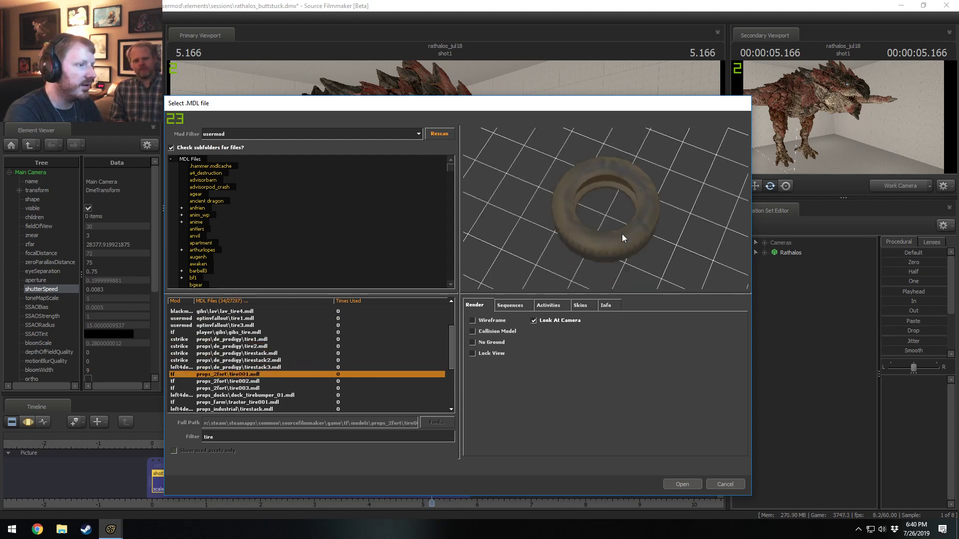
pyautogui.press('Up')
pyautogui.moveTo(628, 238); pyautogui.dragTo(651, 238)
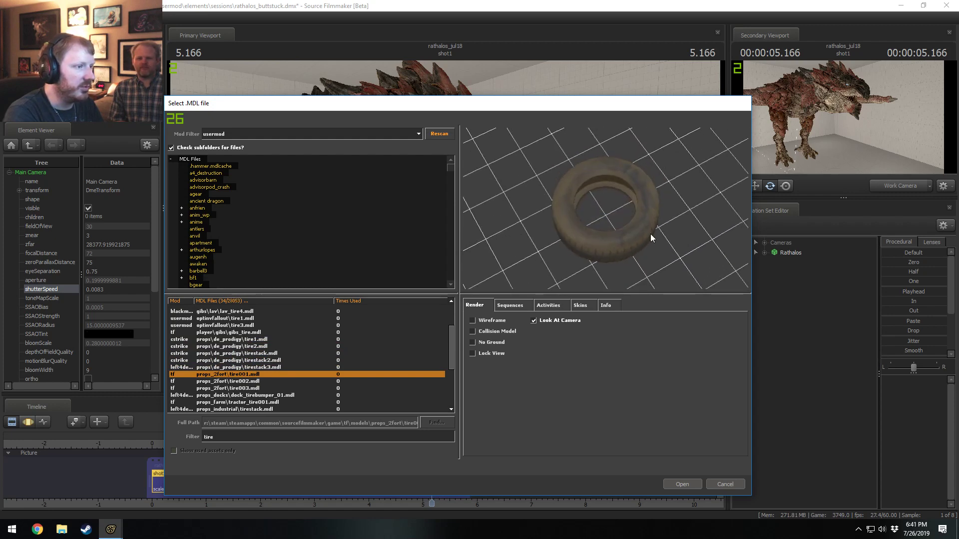
pyautogui.moveTo(651, 238); pyautogui.dragTo(651, 210, button='right')
pyautogui.moveTo(651, 210); pyautogui.dragTo(639, 202)
# - Preview the remaining props_2fort tire models and the dock_tirebumper_01.mdl model
pyautogui.press('Down')
pyautogui.press('Down')
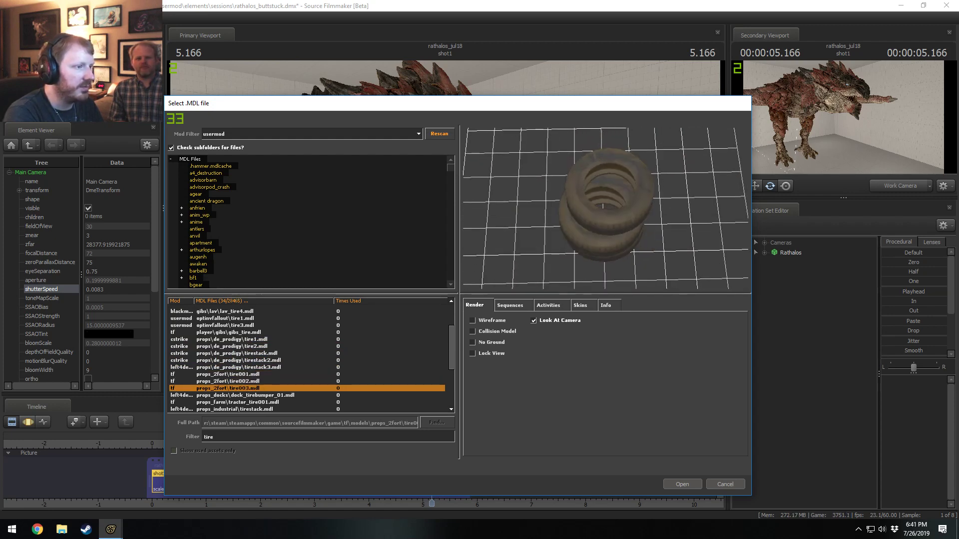
pyautogui.press('Down')
pyautogui.press('Down')
pyautogui.press('Up')
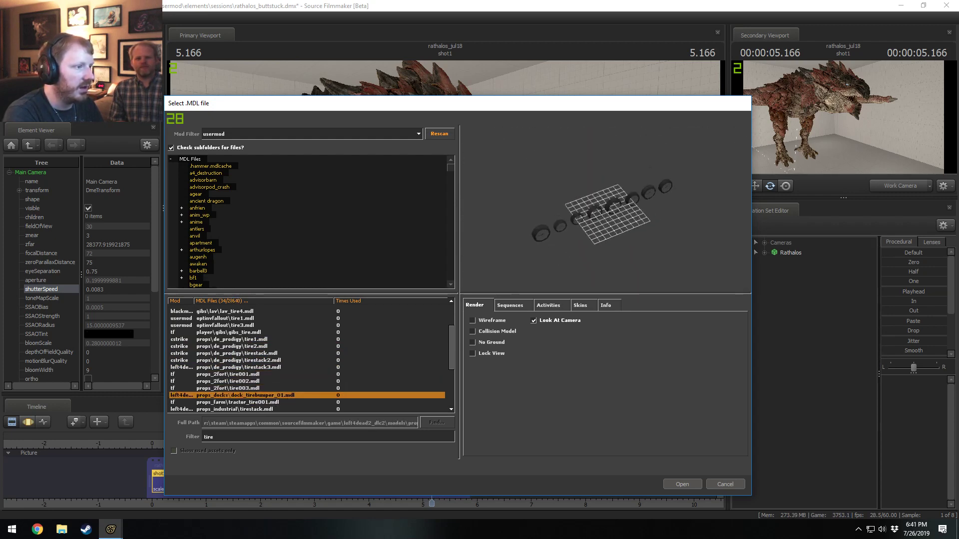
# - Preview the farm, industrial, silo and urban tire models one after another
pyautogui.press('Down')
pyautogui.press('Down')
pyautogui.press('Down')
pyautogui.press('Down')
pyautogui.press('Down')
pyautogui.press('Down')
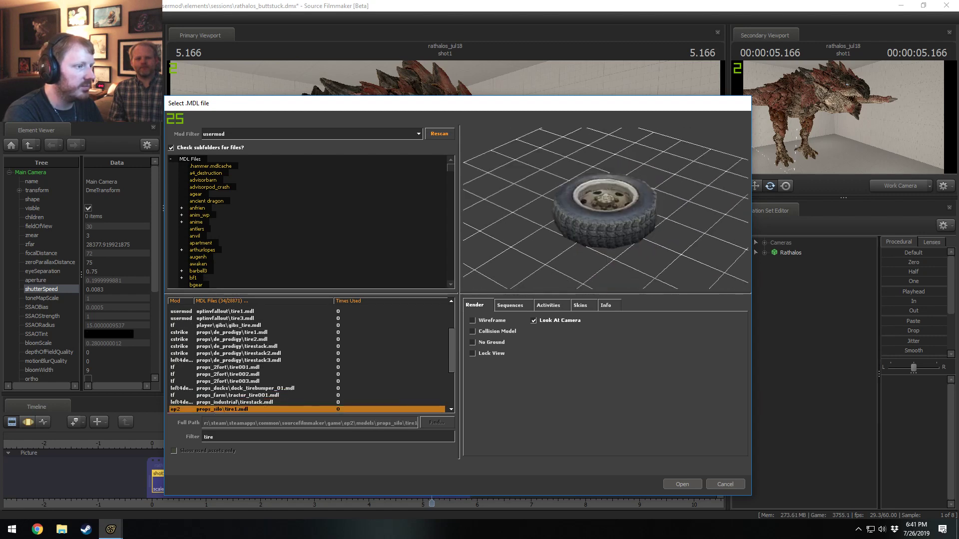
pyautogui.press('Down')
pyautogui.press('Down')
pyautogui.press('Down')
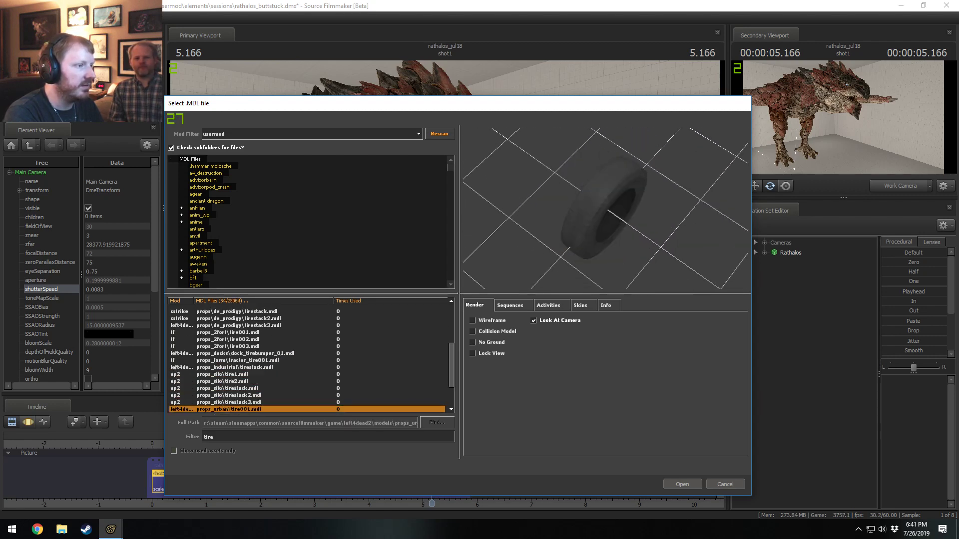
# - Inspect the tread and side of the props_vehicles carparts_tire01a.mdl up close
pyautogui.press('Down')
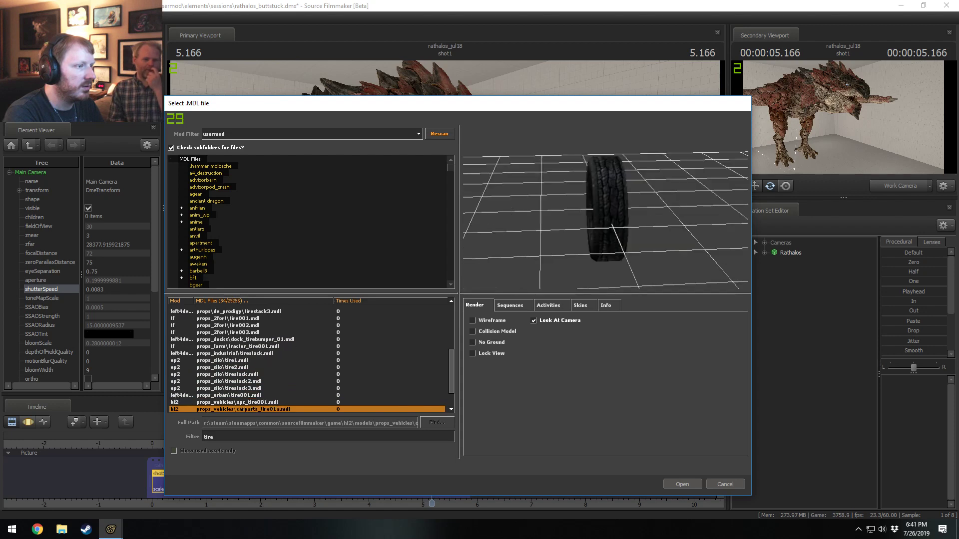
pyautogui.moveTo(605, 234)
pyautogui.mouseDown()
pyautogui.moveTo(594, 245)
pyautogui.moveTo(605, 235)
pyautogui.mouseUp()
pyautogui.moveTo(605, 233); pyautogui.dragTo(583, 227, button='right')
pyautogui.moveTo(582, 228); pyautogui.dragTo(619, 204)
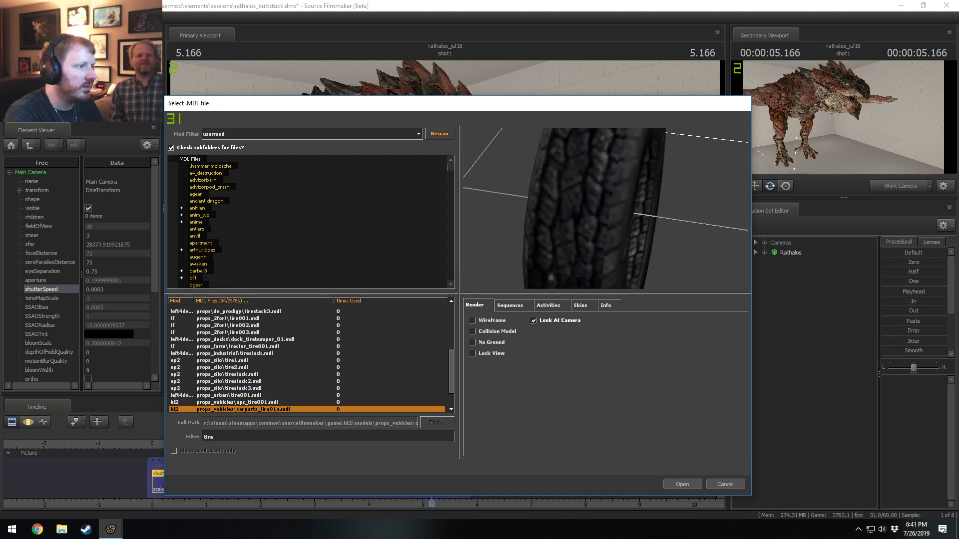
pyautogui.moveTo(620, 210)
pyautogui.mouseDown(button='right')
pyautogui.moveTo(619, 170)
pyautogui.moveTo(619, 224)
pyautogui.mouseUp(button='right')
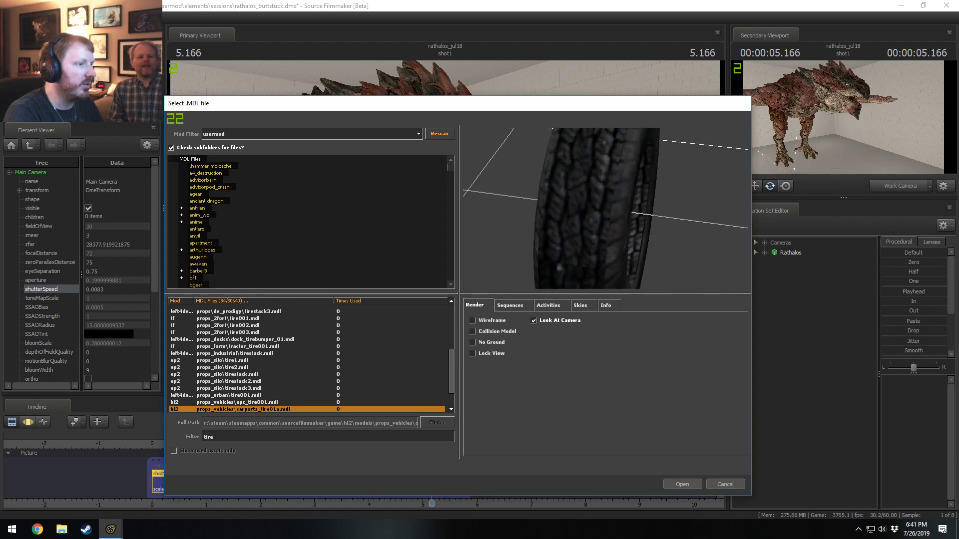
pyautogui.moveTo(620, 225); pyautogui.dragTo(569, 280)
# - Preview the tire001a_tractor.mdl model and inspect its rim and tread up close
pyautogui.press('Down')
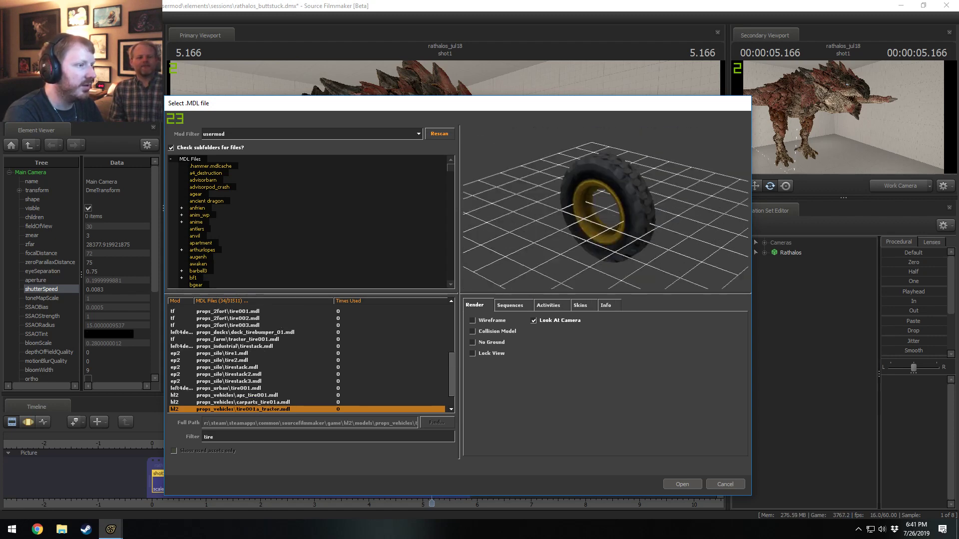
pyautogui.moveTo(570, 280); pyautogui.dragTo(590, 227, button='right')
pyautogui.moveTo(590, 227); pyautogui.dragTo(627, 222)
pyautogui.moveTo(627, 221)
pyautogui.mouseDown(button='right')
pyautogui.moveTo(627, 185)
pyautogui.moveTo(631, 229)
pyautogui.mouseUp(button='right')
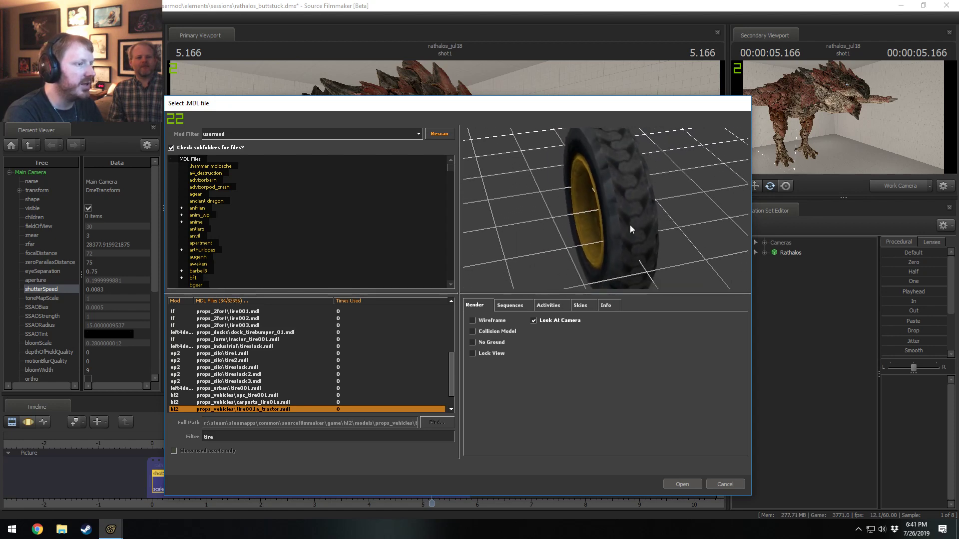
# - Preview the tire001b_truck.mdl, tire001c_car.mdl and tire_pile.mdl models, inspecting the truck and car tires up close
pyautogui.moveTo(620, 220); pyautogui.dragTo(649, 245)
pyautogui.press('Down')
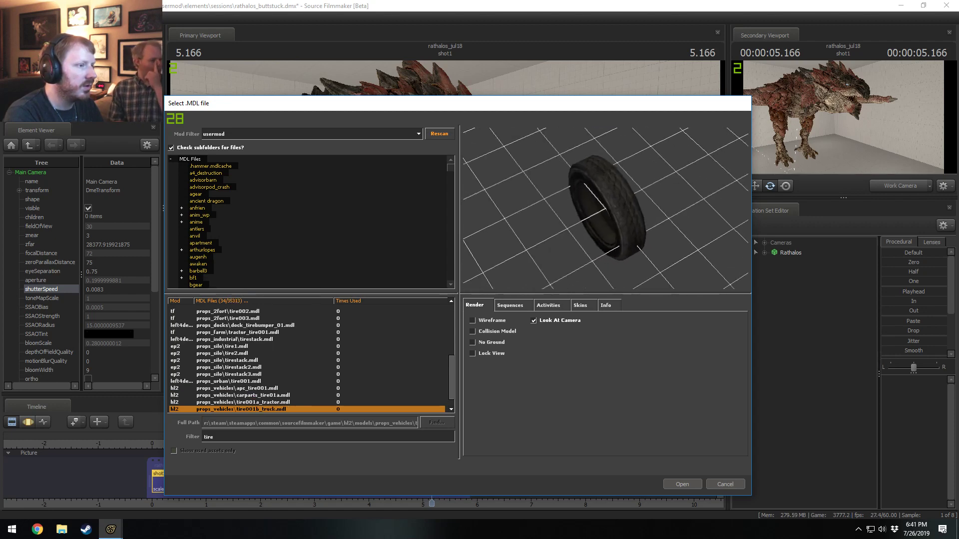
pyautogui.moveTo(610, 225); pyautogui.dragTo(620, 204, button='right')
pyautogui.press('Down')
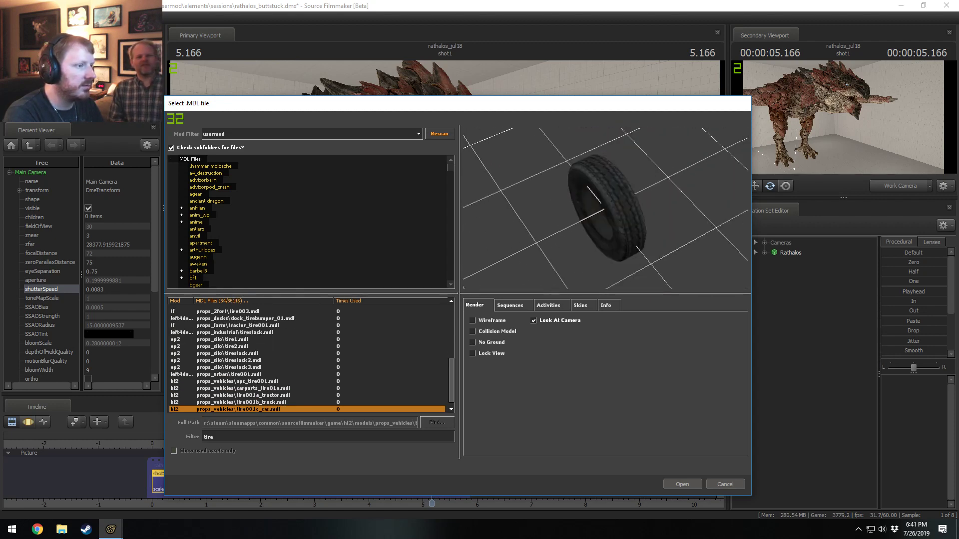
pyautogui.moveTo(619, 204); pyautogui.dragTo(610, 239)
pyautogui.moveTo(610, 239); pyautogui.dragTo(610, 230, button='right')
pyautogui.press('Down')
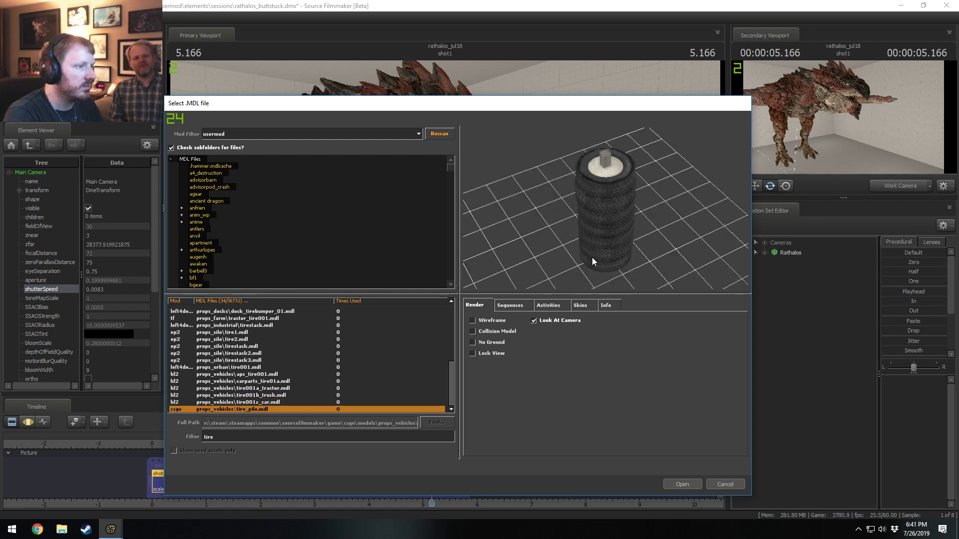
# - Switch to Steam and open the Source Filmmaker page from the library's tools
pyautogui.click(86, 530)
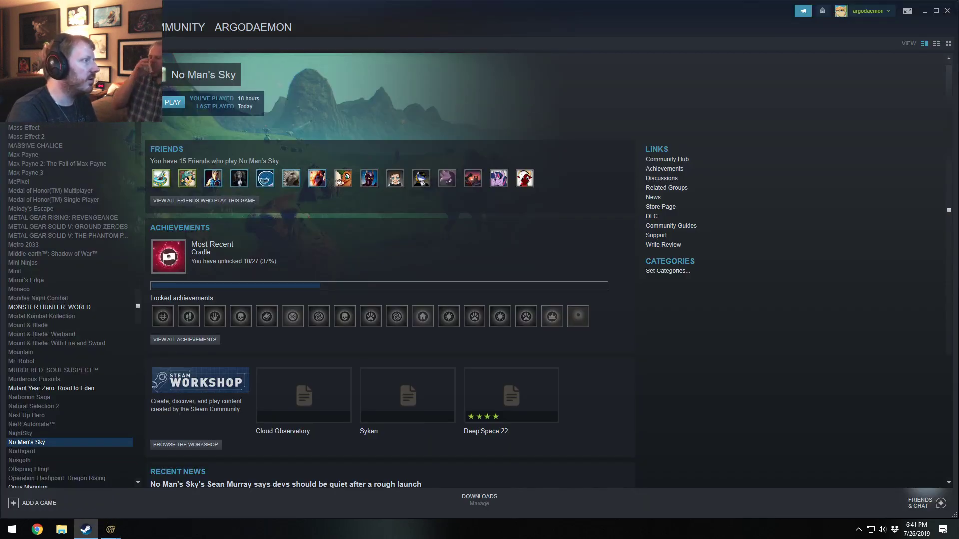
pyautogui.moveTo(109, 27)
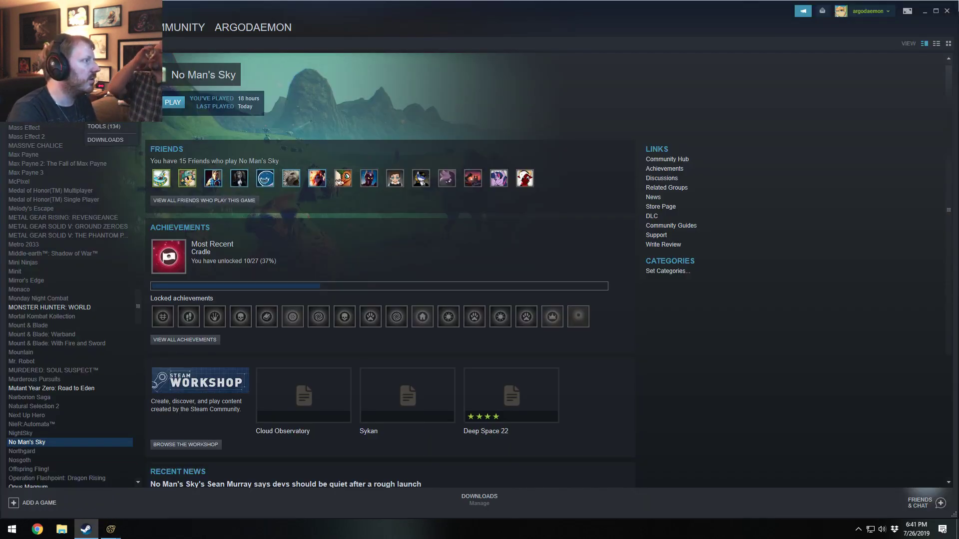
pyautogui.click(104, 126)
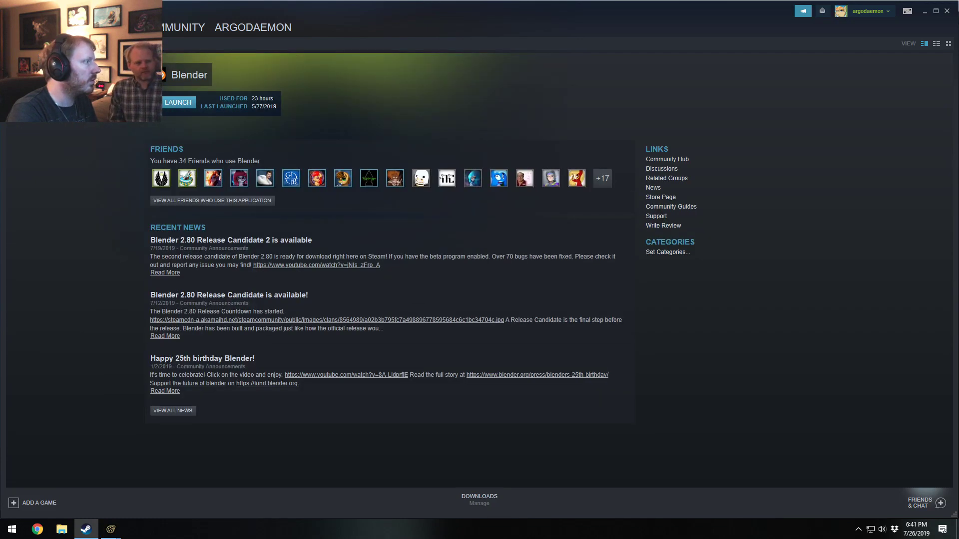
pyautogui.click(55, 80)
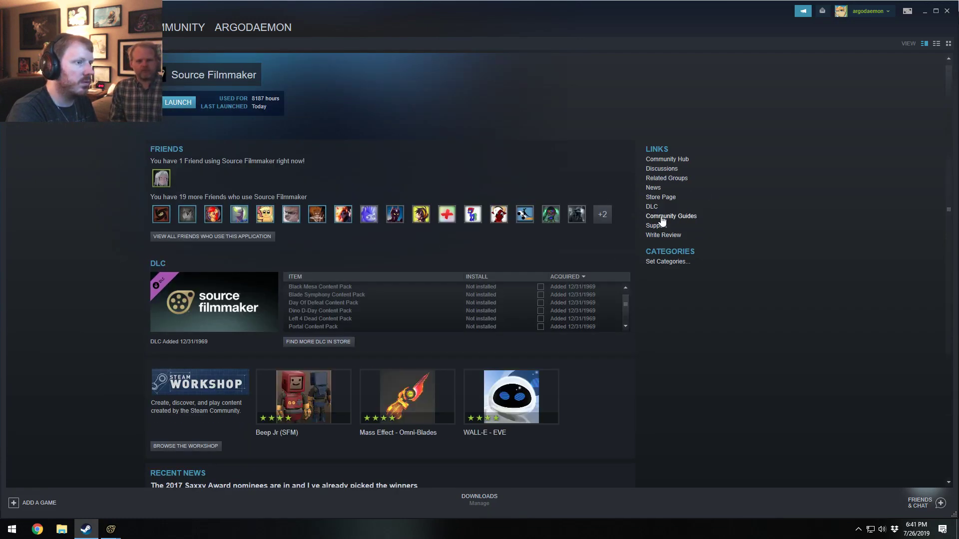
# - Open the Source Filmmaker Workshop and search it for "tire"
pyautogui.click(669, 160)
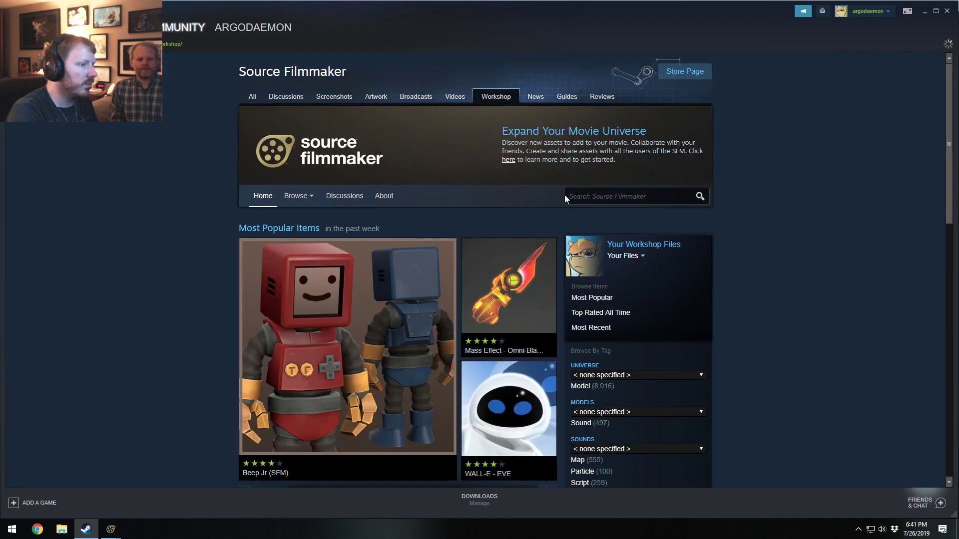
pyautogui.click(593, 199)
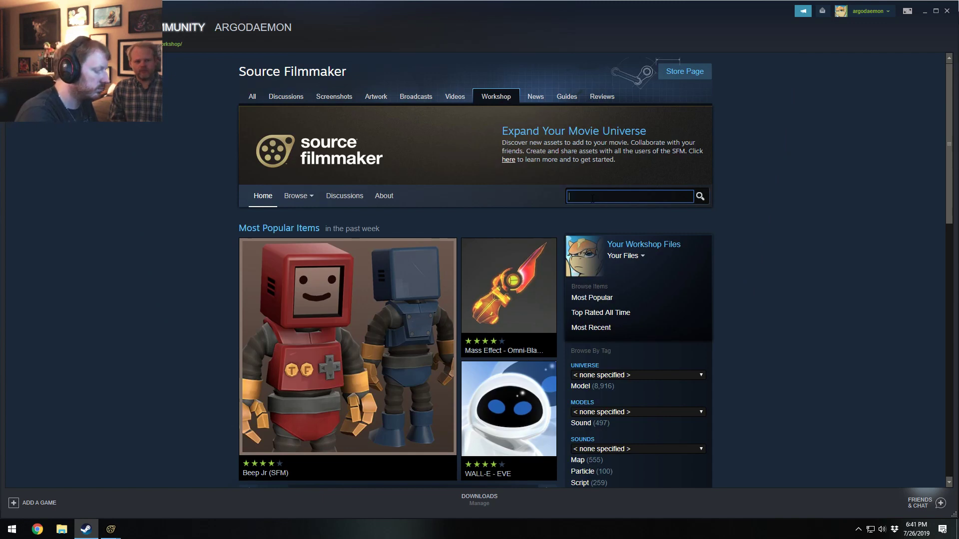
pyautogui.press('Return')
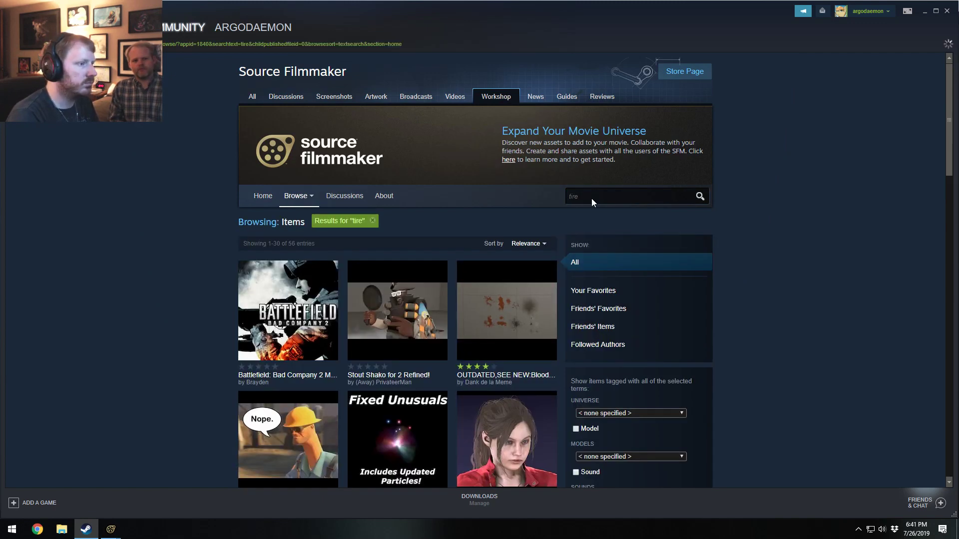
# - Look through both pages of the Workshop's tire search results for a usable tire model
pyautogui.scroll(-2, 569, 330)
pyautogui.scroll(-5, 568, 337)
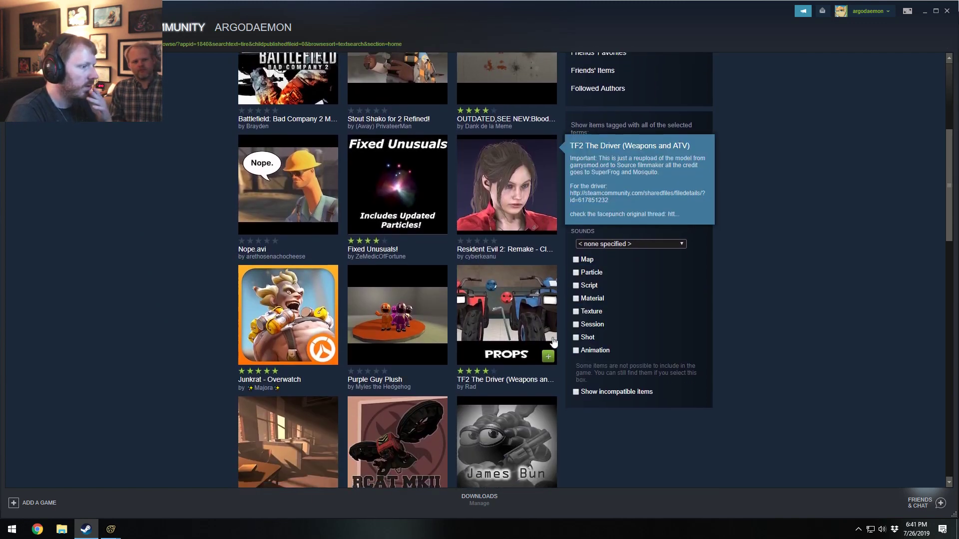
pyautogui.scroll(-7, 591, 378)
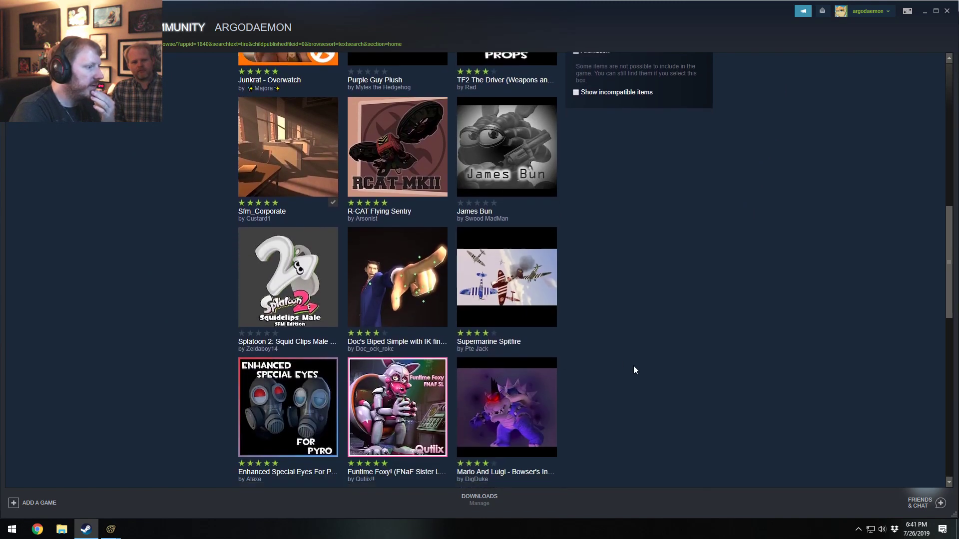
pyautogui.scroll(-10, 708, 332)
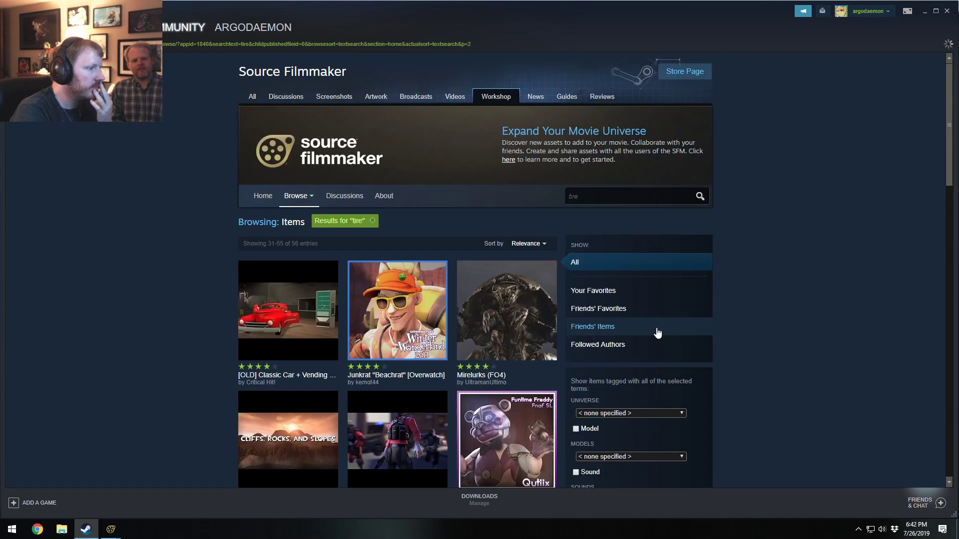
pyautogui.scroll(-6, 669, 320)
pyautogui.scroll(-7, 723, 334)
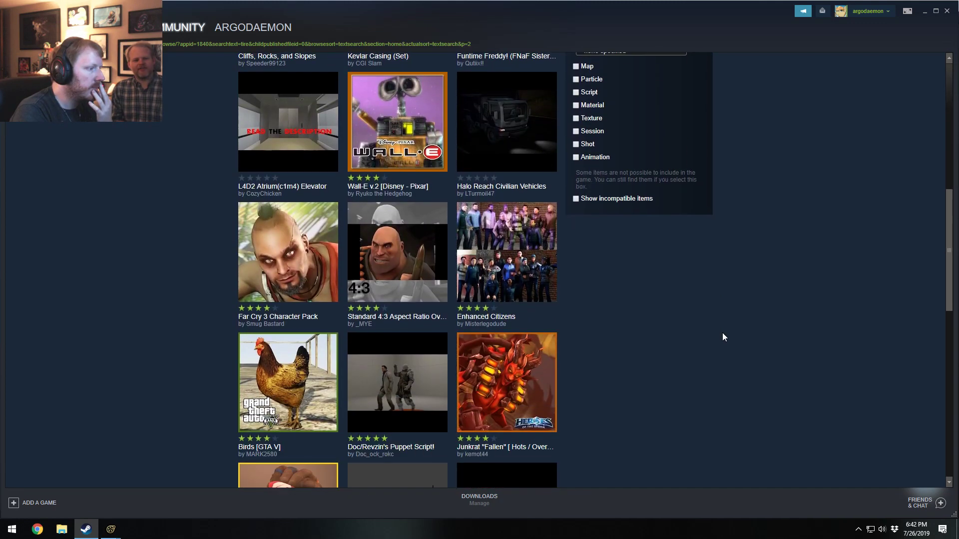
pyautogui.scroll(-7, 723, 334)
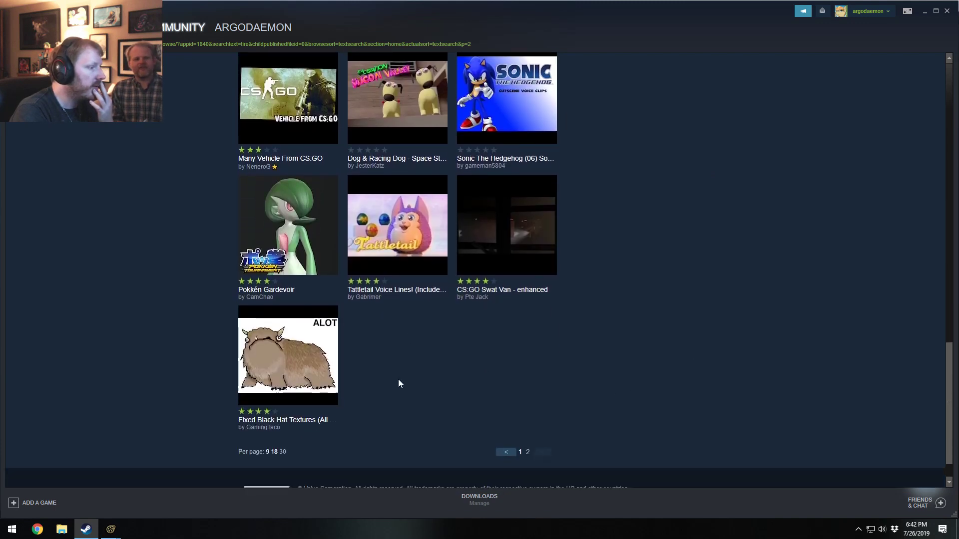
pyautogui.scroll(8, 569, 394)
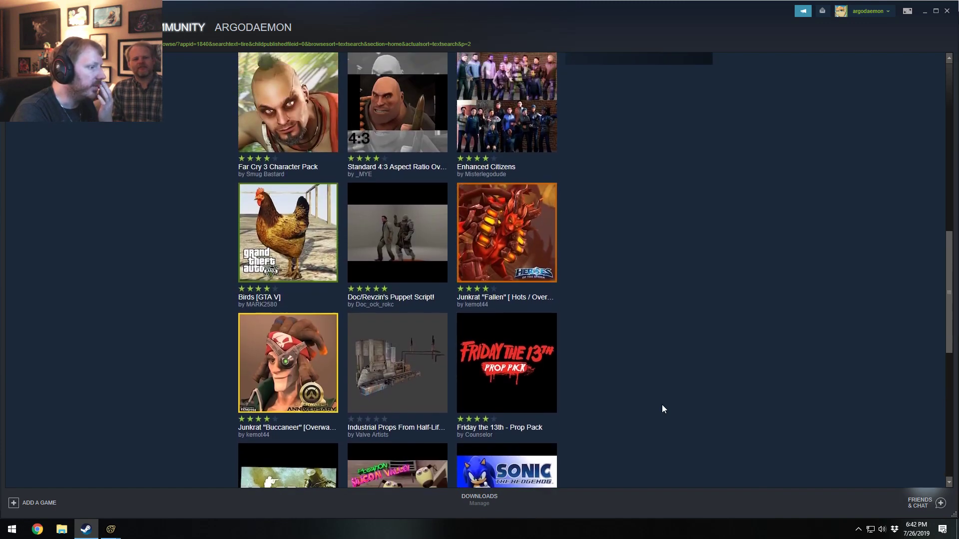
pyautogui.scroll(6, 662, 408)
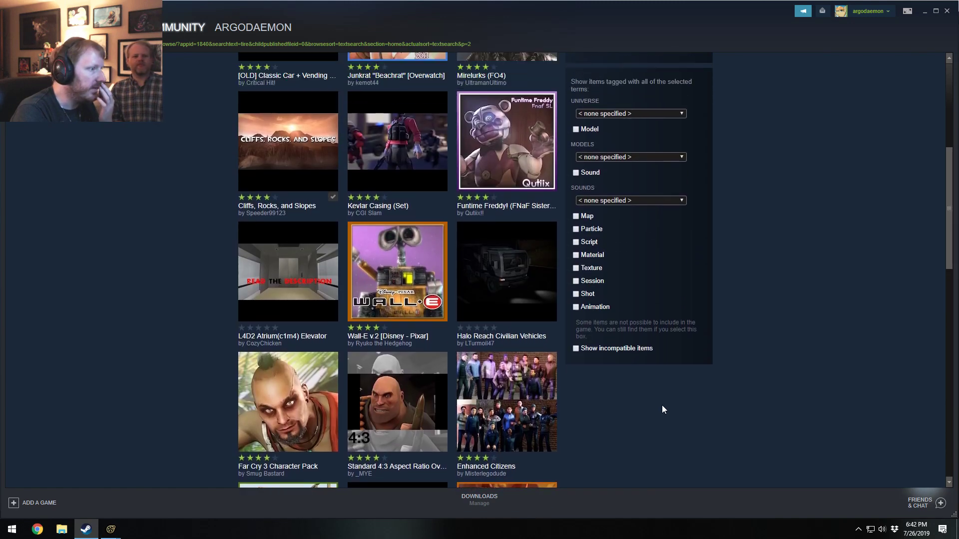
pyautogui.scroll(1, 615, 404)
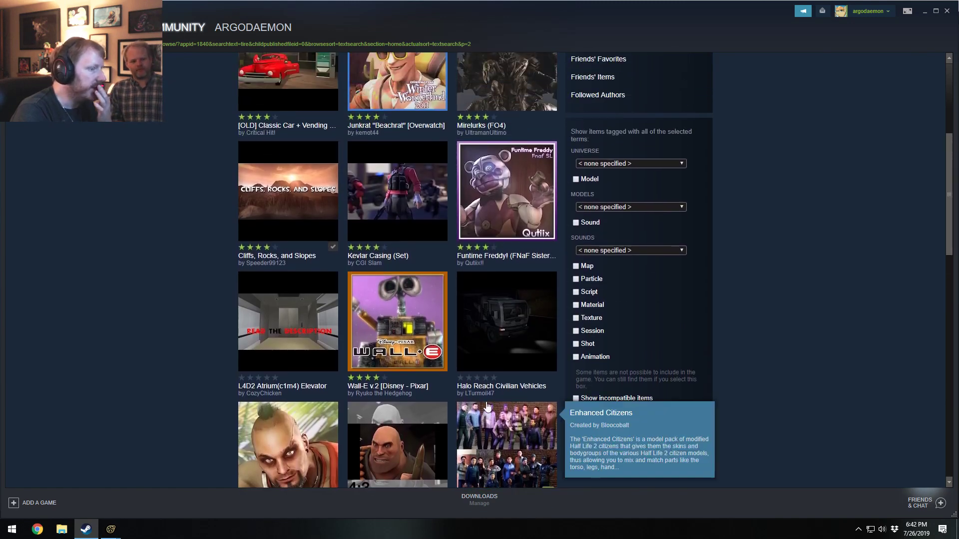
# - Switch back to Source Filmmaker's model selection window and filter the models by "wheel"
pyautogui.moveTo(105, 533)
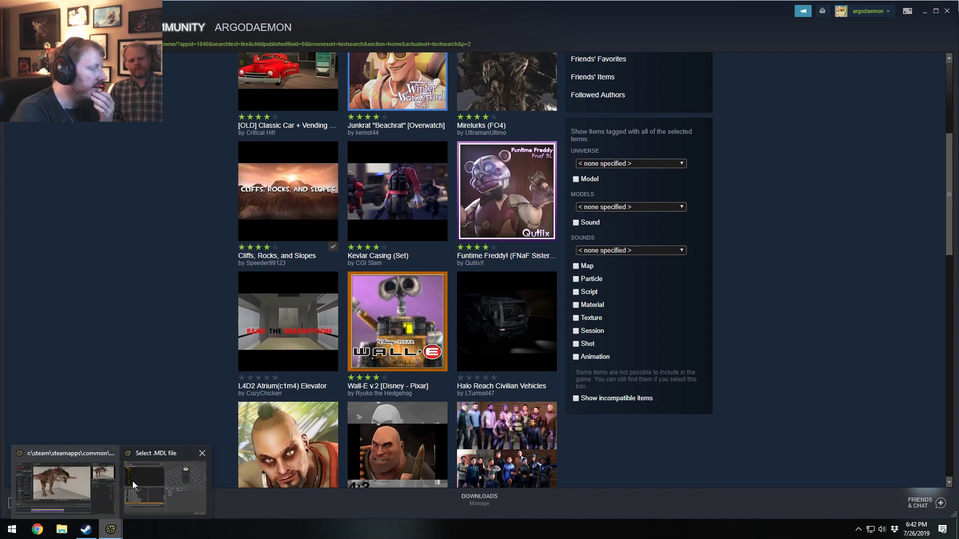
pyautogui.moveTo(146, 478)
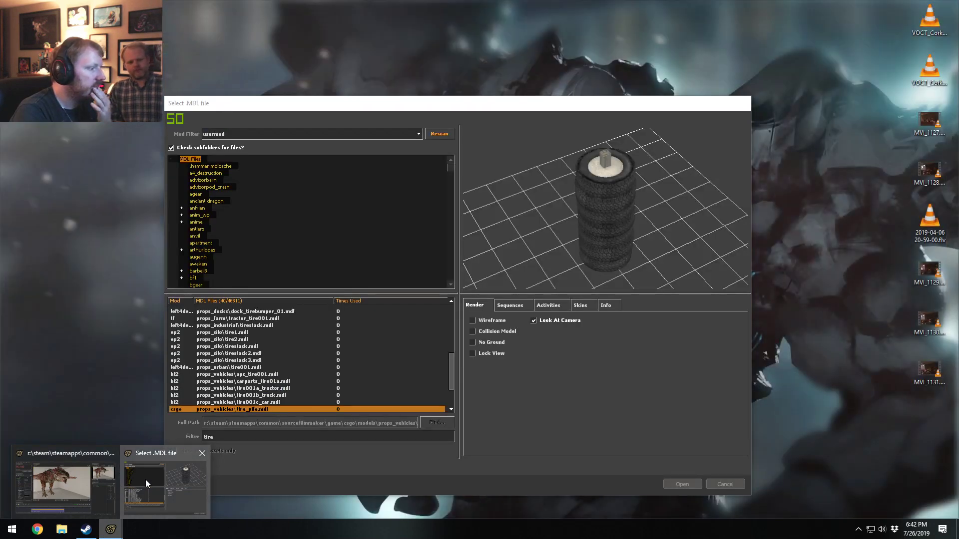
pyautogui.click(145, 479)
pyautogui.scroll(-2, 244, 354)
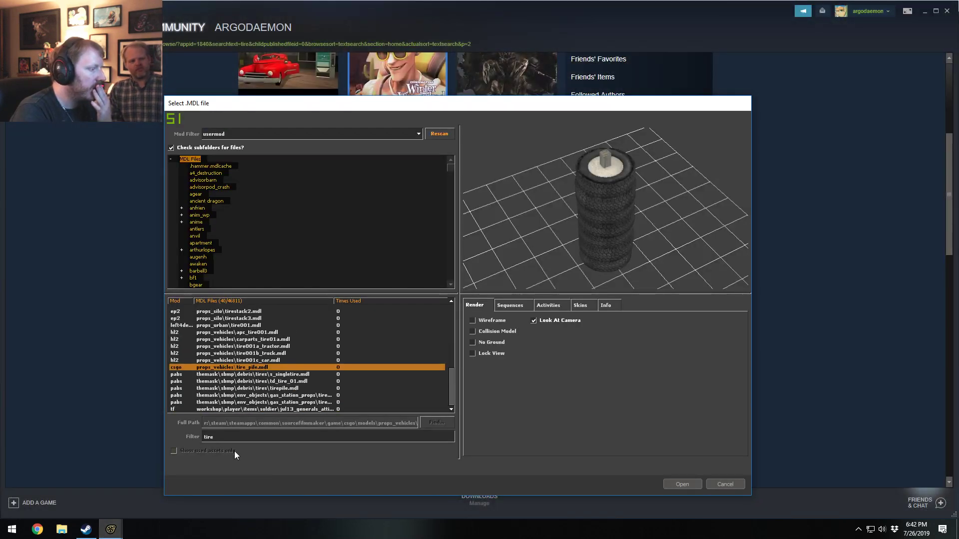
pyautogui.doubleClick(209, 437)
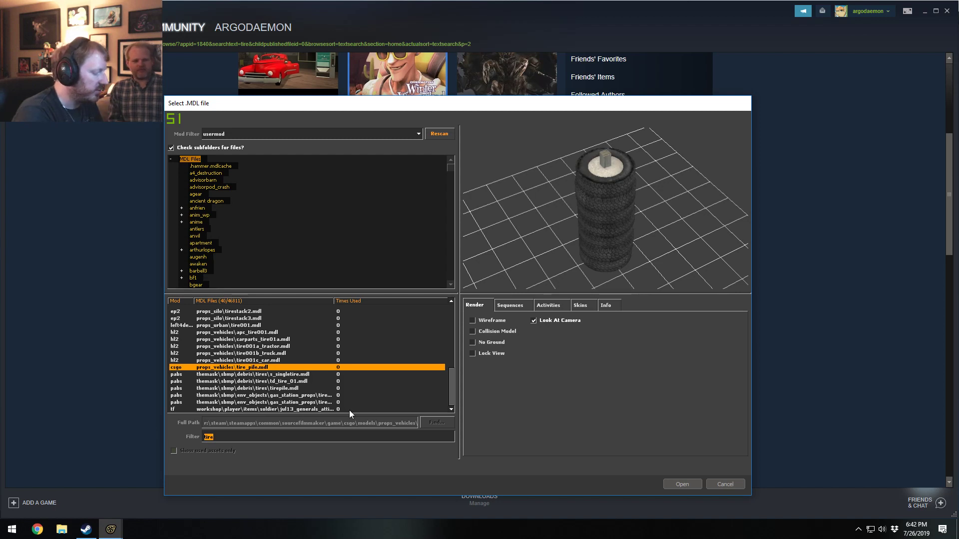
pyautogui.write('wheel')
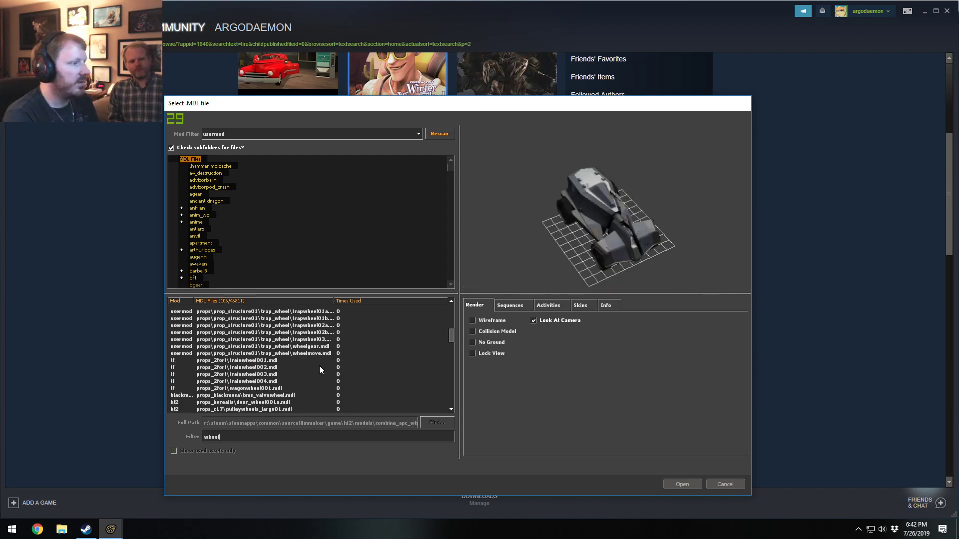
# - Preview the wheel models from bot_worker_wheel_gib.mdl through the br_debris train wheels to cara_dest's wheel_drop.mdl
pyautogui.scroll(8, 319, 365)
pyautogui.click(276, 319)
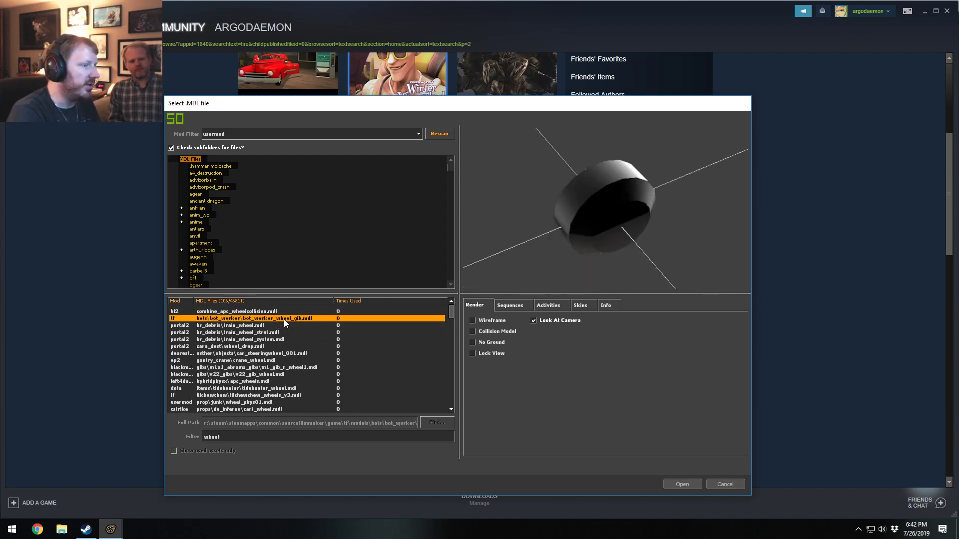
pyautogui.press('Down')
pyautogui.press('Down')
pyautogui.press('Down')
pyautogui.press('Down')
pyautogui.press('Down')
pyautogui.press('Down')
pyautogui.press('Down')
pyautogui.press('Down')
pyautogui.press('Down')
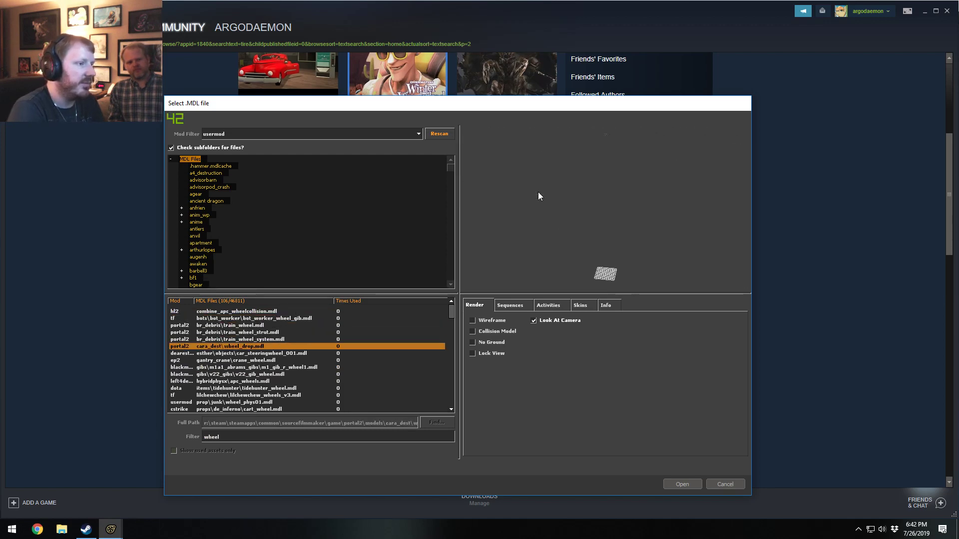
# - Preview the models from car_steeringwheel_001.mdl down to lilchewchew_wheels_v3.mdl
pyautogui.press('Down')
pyautogui.press('Down')
pyautogui.press('Down')
pyautogui.press('Down')
pyautogui.press('Down')
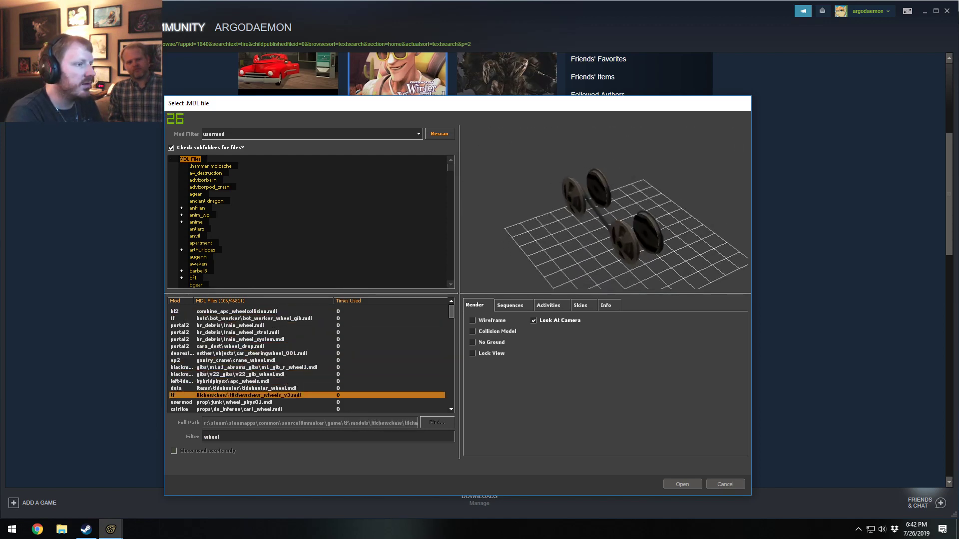
# - Preview wheel_phys01.mdl, the de_inferno cart wheels and the de_mill, de_tides and de_train wheel models
pyautogui.press('Down')
pyautogui.press('Down')
pyautogui.press('Down')
pyautogui.press('Down')
pyautogui.press('Down')
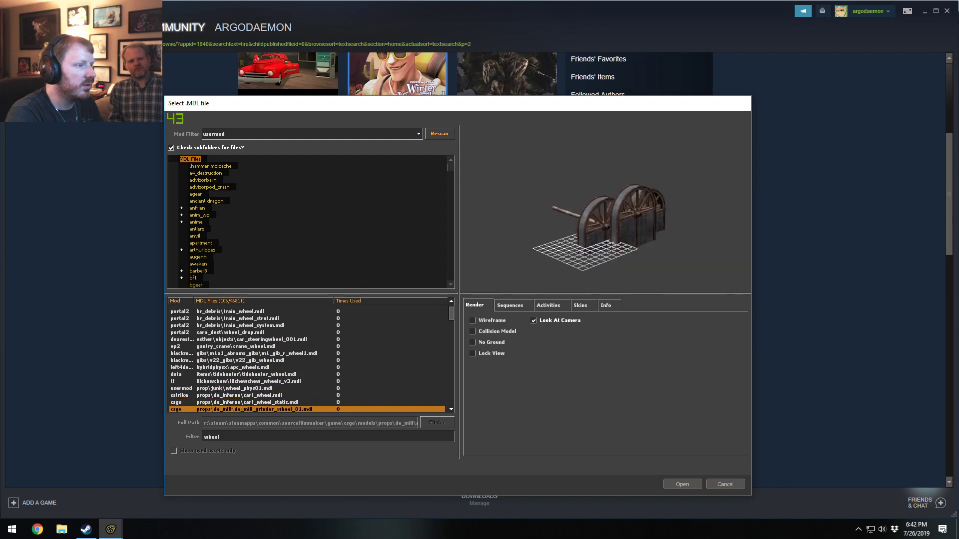
pyautogui.press('Down')
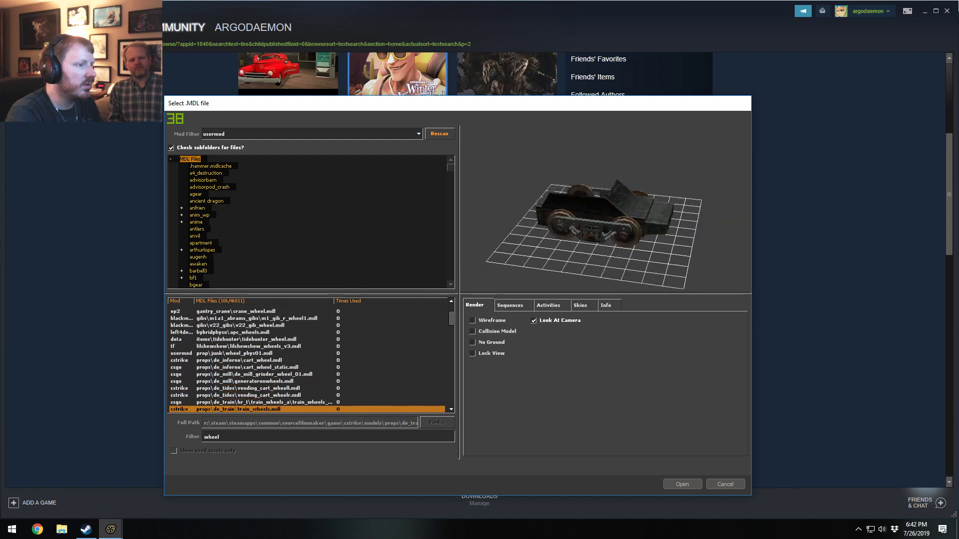
# - Go back over the neighbouring wheel models to compare the two de_train train wheel models
pyautogui.press('Up')
pyautogui.press('Up')
pyautogui.press('Down')
pyautogui.press('Down')
pyautogui.press('Down')
pyautogui.press('Down')
pyautogui.press('Down')
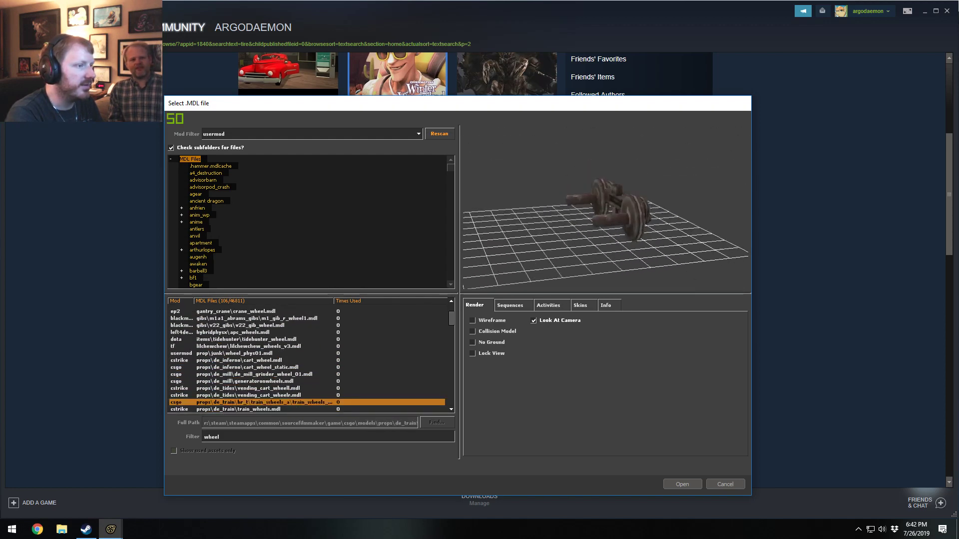
# - Preview clothprayerwheelbanner.mdl and the first prop_structure01 trap_wheel models, including floor_trap.mdl and ladder_trap.mdl
pyautogui.press('Down')
pyautogui.press('Down')
pyautogui.press('Down')
pyautogui.press('Down')
pyautogui.press('Down')
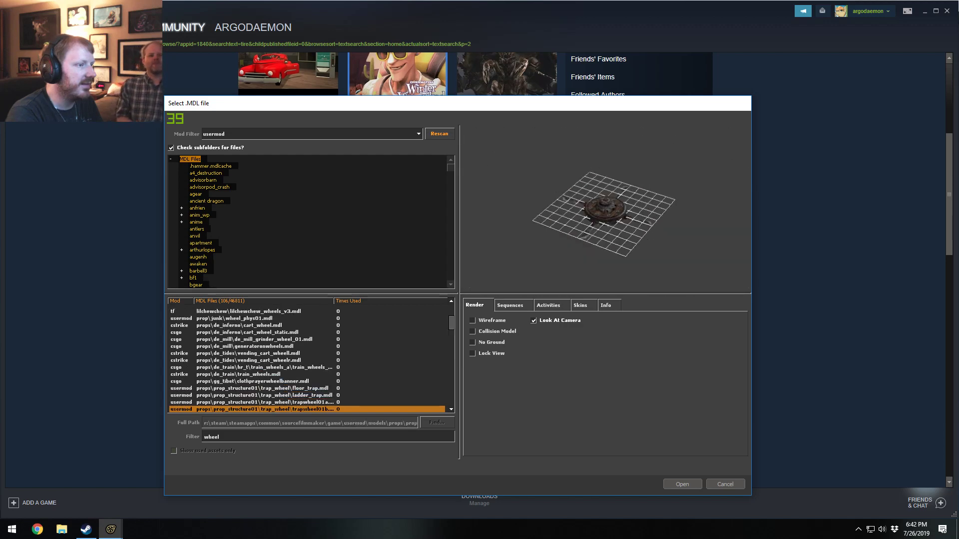
# - Preview the remaining trap_wheel models, the props_2fort train and wagon wheels, and bms_valvewheel.mdl
pyautogui.press('Down')
pyautogui.press('Down')
pyautogui.press('Down')
pyautogui.press('Down')
pyautogui.press('Down')
pyautogui.press('Down')
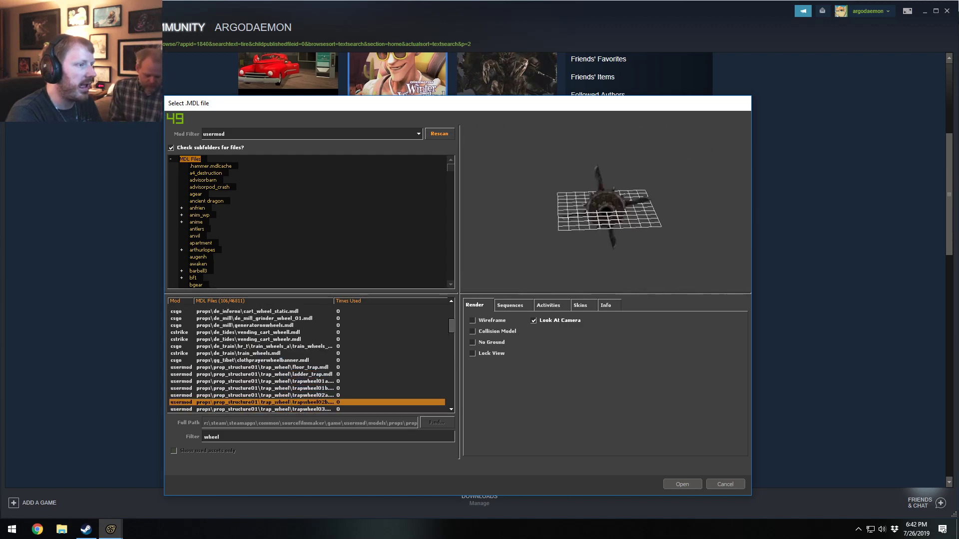
pyautogui.press('Down')
pyautogui.press('Down')
pyautogui.press('Down')
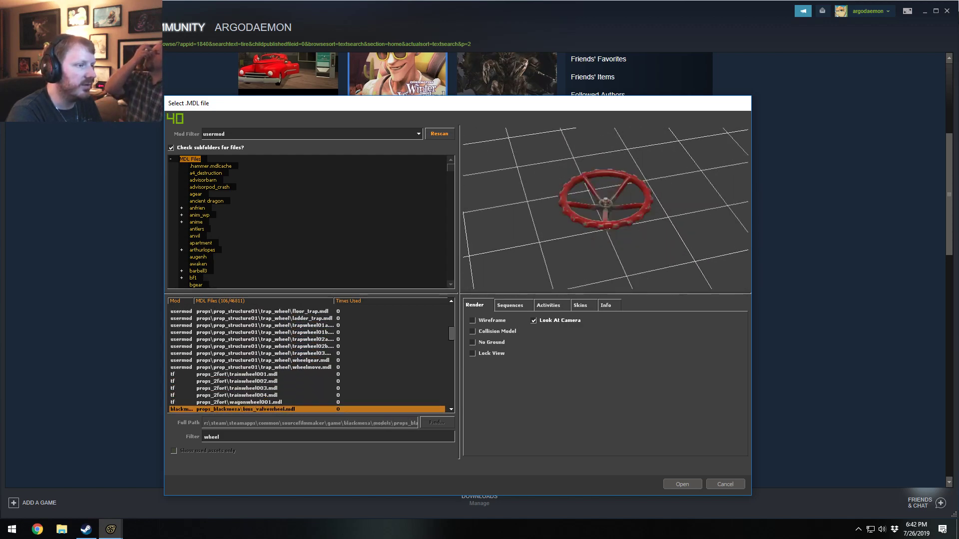
# - Preview the door, pulley, debris, garage and wheelchair models through to the props_fairgrounds ferris_wheel_01.mdl
pyautogui.press('Down')
pyautogui.press('Down')
pyautogui.press('Down')
pyautogui.press('Down')
pyautogui.press('Down')
pyautogui.press('Down')
pyautogui.press('Down')
pyautogui.press('Down')
pyautogui.press('Down')
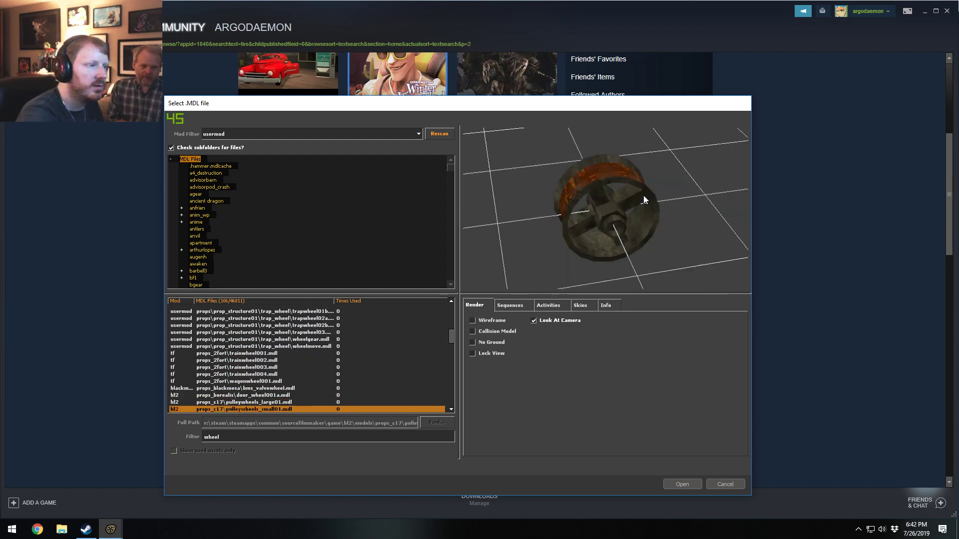
pyautogui.press('Up')
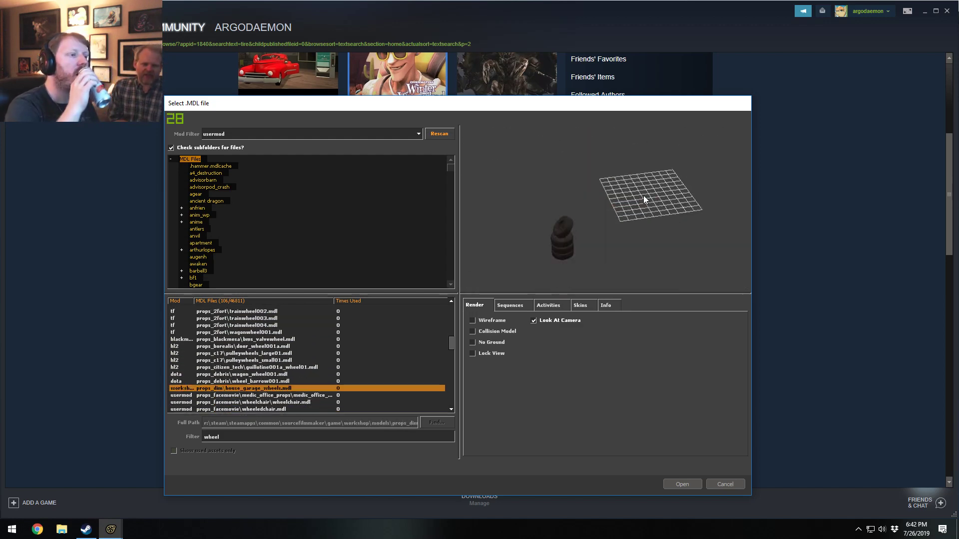
pyautogui.press('Down')
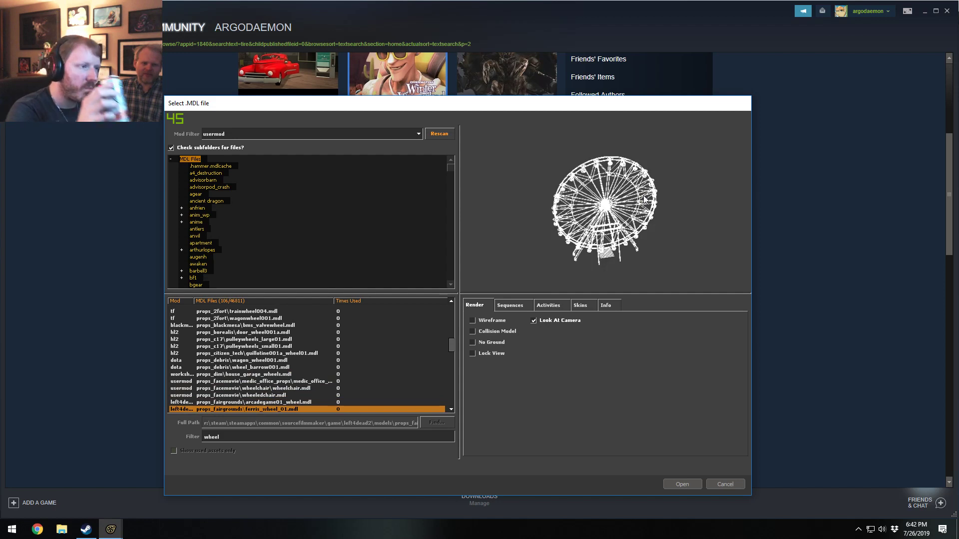
# - Preview the props_fallout car and truck wheel models, wheelbarrow.mdl and the first props_halloween skybox ferris wheels
pyautogui.press('Down')
pyautogui.press('Down')
pyautogui.press('Down')
pyautogui.press('Down')
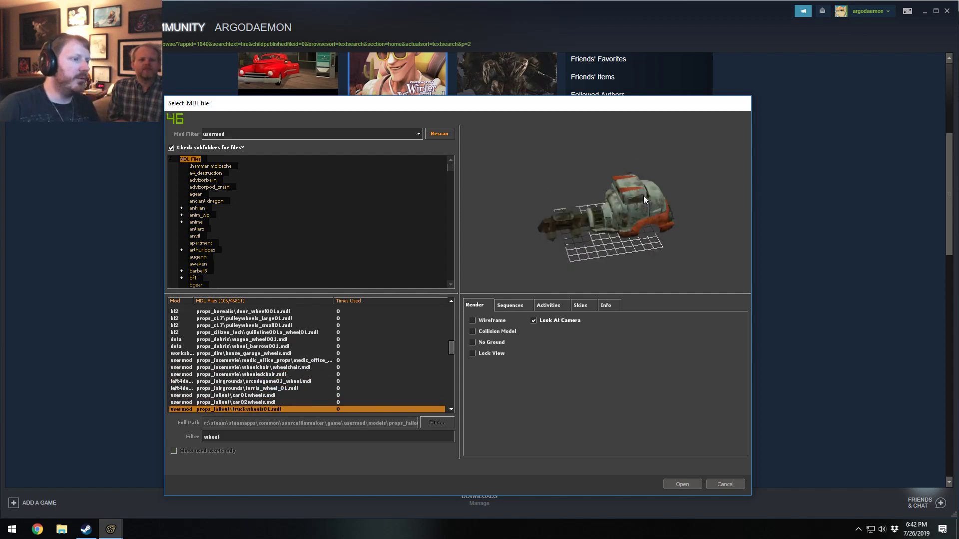
pyautogui.press('Up')
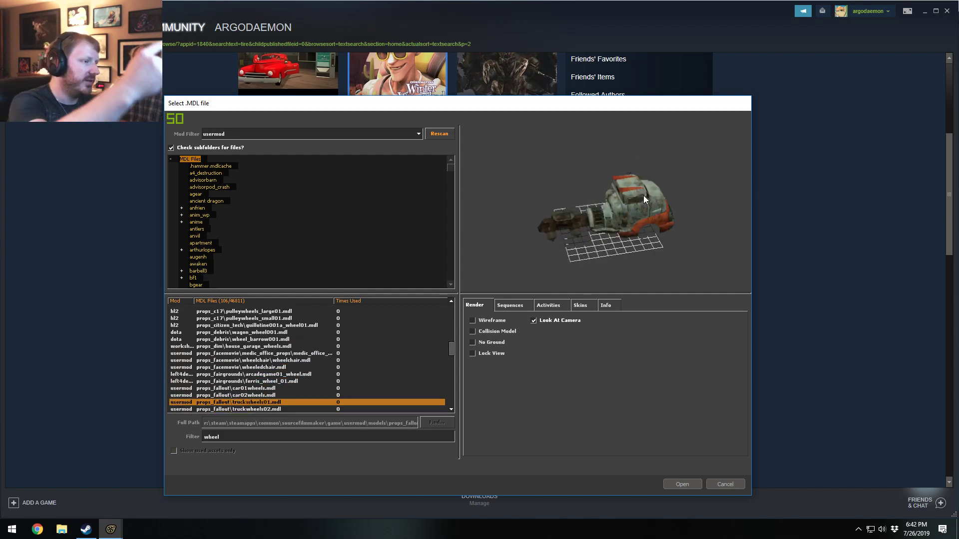
pyautogui.press('Down')
pyautogui.press('Down')
pyautogui.press('Down')
pyautogui.press('Down')
pyautogui.press('Down')
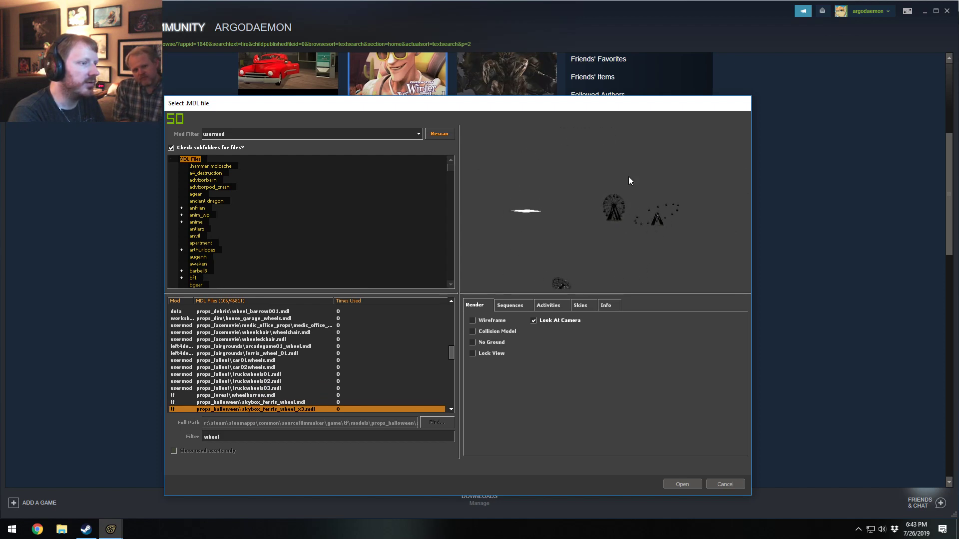
# - Check skybox_ferris_wheel_x3.mdl and preview the following models through to the props_industrial hydrant_wheel_wheel.mdl
pyautogui.click(491, 319)
pyautogui.click(490, 321)
pyautogui.press('Down')
pyautogui.press('Down')
pyautogui.press('Down')
pyautogui.press('Down')
pyautogui.press('Down')
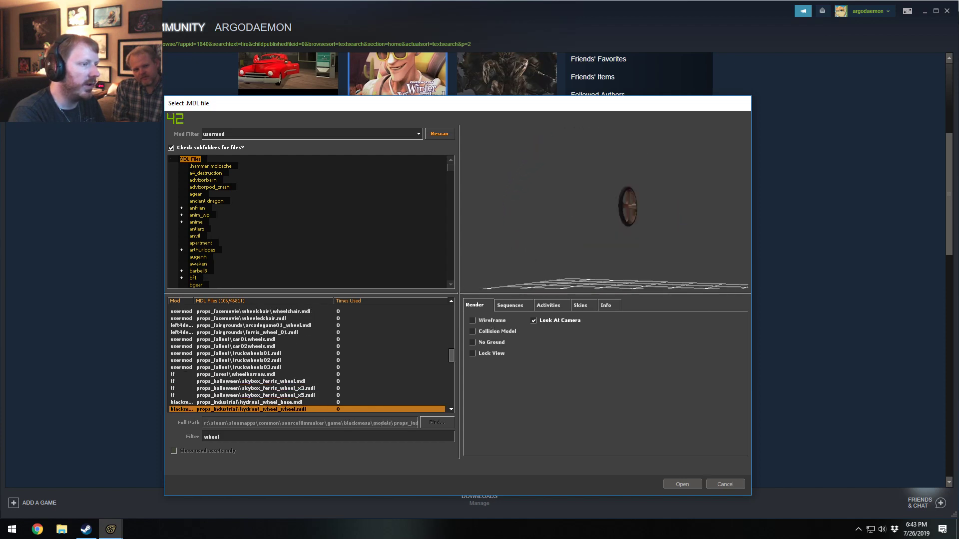
# - Preview the props_mill grinder wheels, the props_pipes valve wheels and the props_skybox ferris_wheel.mdl
pyautogui.press('Down')
pyautogui.press('Down')
pyautogui.press('Down')
pyautogui.press('Down')
pyautogui.press('Down')
pyautogui.press('Down')
pyautogui.press('Down')
pyautogui.press('Down')
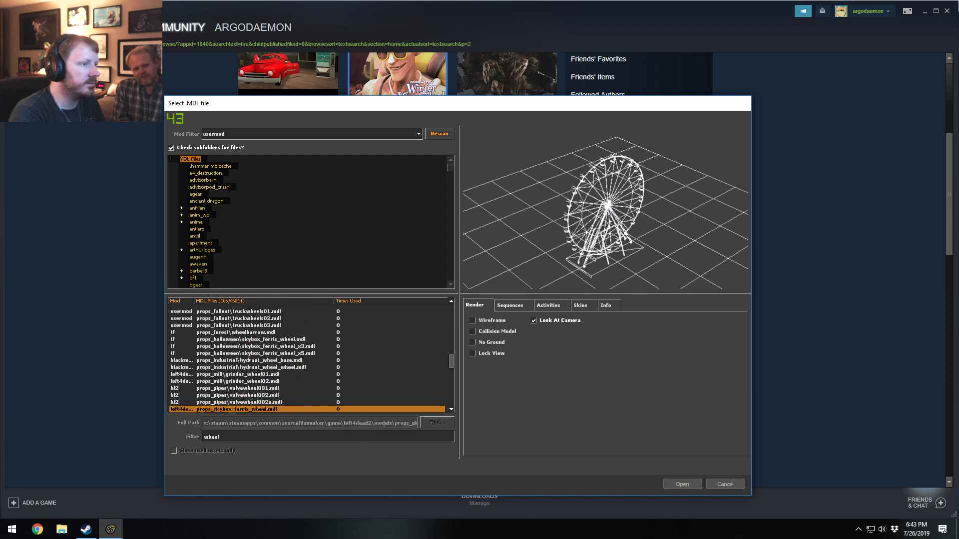
# - Preview the water, trailer, train and props_underground motor wheel models through to skybox_stern_wheeler.mdl
pyautogui.press('Down')
pyautogui.press('Down')
pyautogui.press('Down')
pyautogui.press('Down')
pyautogui.press('Down')
pyautogui.press('Down')
pyautogui.press('Down')
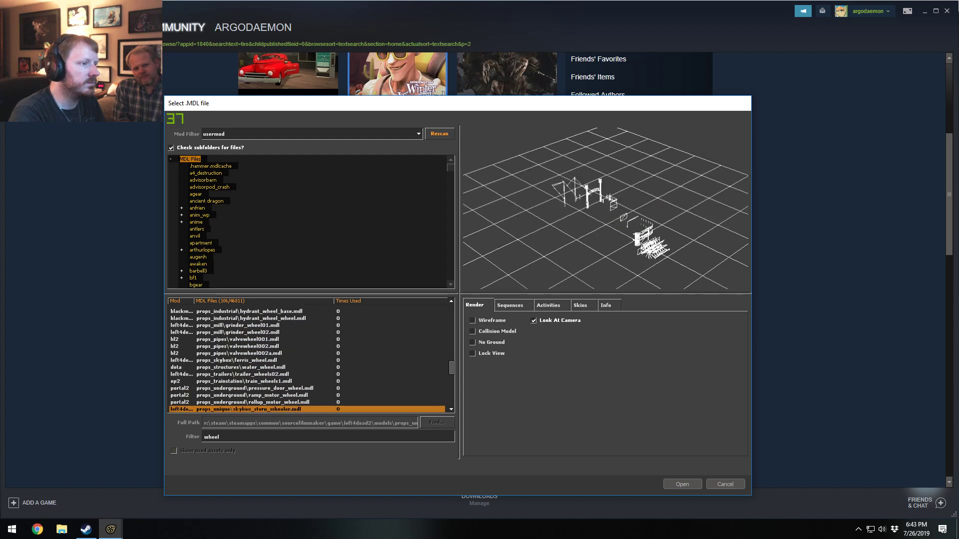
# - Inspect the props_vehicles carparts_wheel01a.mdl tire up close and compare it with the neighbouring wheel01.mdl
pyautogui.press('Down')
pyautogui.press('Up')
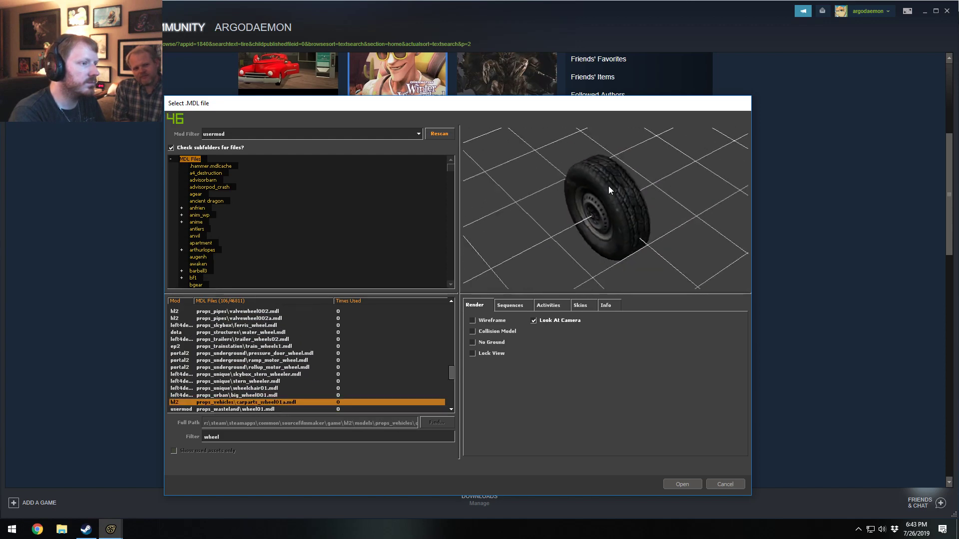
pyautogui.scroll(5, 637, 192)
pyautogui.scroll(-5, 640, 191)
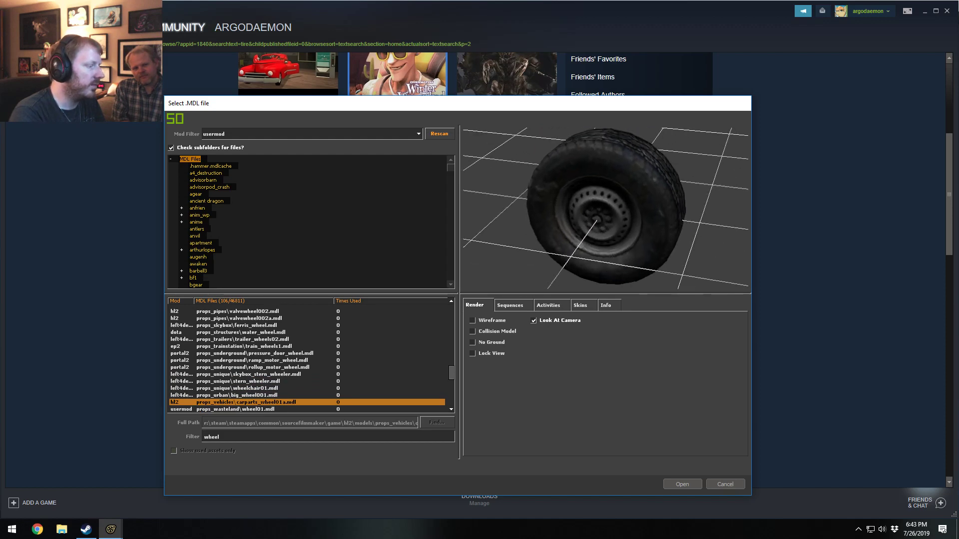
pyautogui.press('Down')
pyautogui.press('Up')
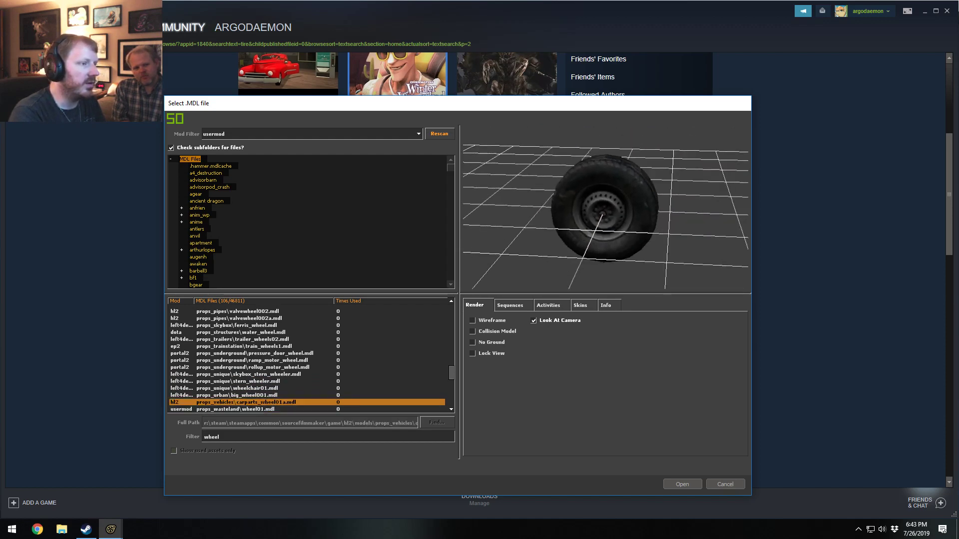
# - Preview the props_wasteland wheel models, from wheel01.mdl to wheel03b.mdl, and the hunter_items loom wheel
pyautogui.press('Down')
pyautogui.press('Down')
pyautogui.press('Down')
pyautogui.press('Down')
pyautogui.press('Down')
pyautogui.press('Down')
pyautogui.press('Down')
pyautogui.press('Down')
pyautogui.press('Down')
pyautogui.press('Down')
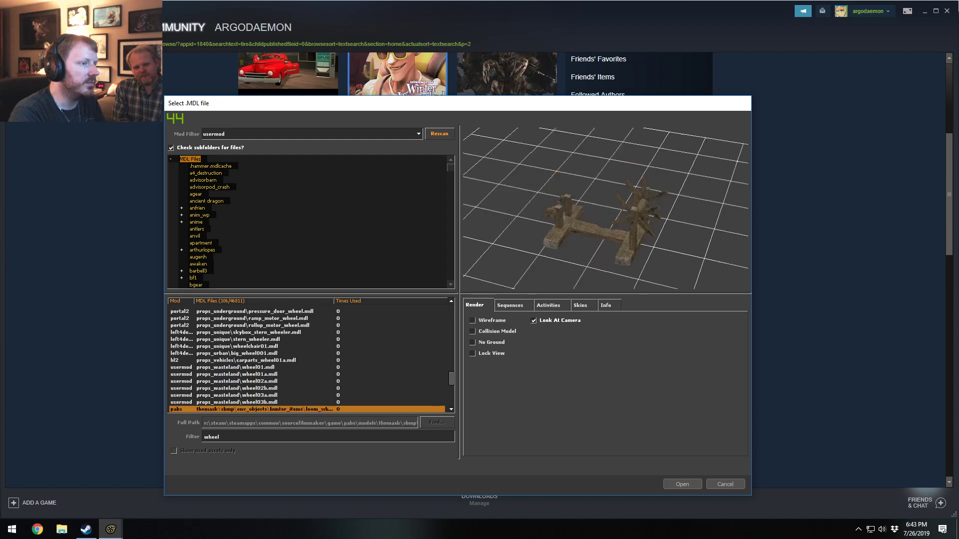
# - Preview the bin_wheelie trash models, the city wheelbarrow, cheese_wheel.mdl and the medic wheelchair
pyautogui.press('Down')
pyautogui.press('Down')
pyautogui.press('Down')
pyautogui.press('Down')
pyautogui.press('Down')
pyautogui.press('Down')
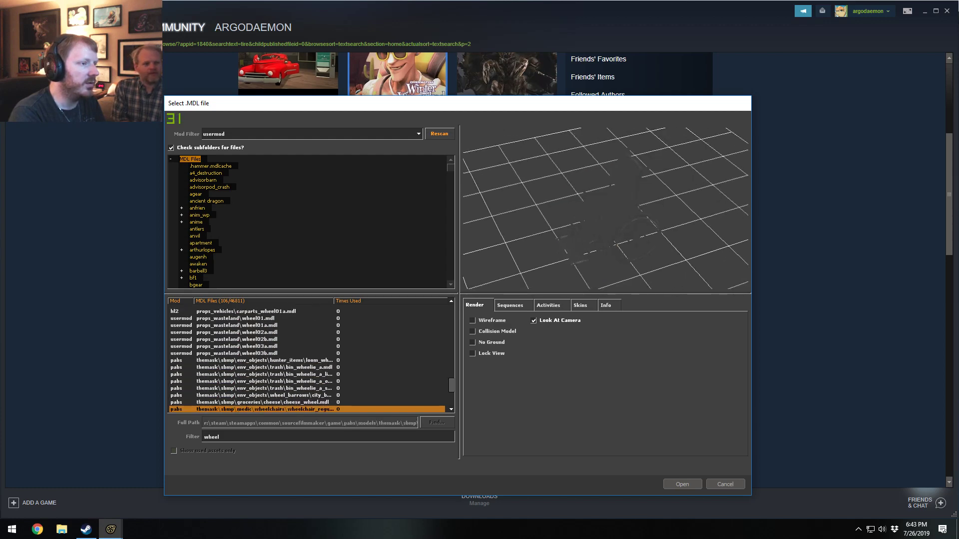
# - Preview the workbench cart, the scenebuildthemes furniture model and the workshop wheelchair models
pyautogui.press('Down')
pyautogui.press('Down')
pyautogui.press('Down')
pyautogui.press('Down')
pyautogui.press('Down')
pyautogui.press('Down')
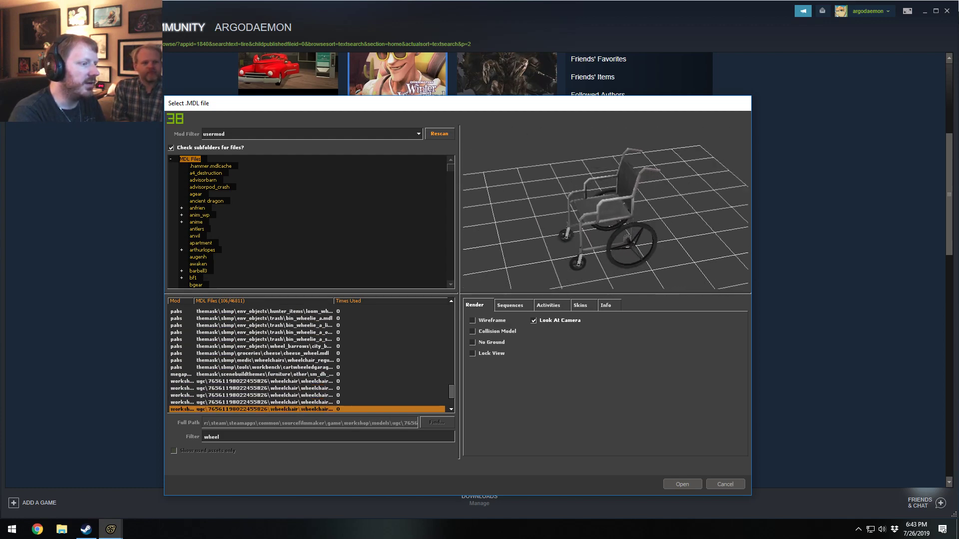
# - Preview wheeliebag.mdl, the c_wheel_shield and m33_wheel models, st_garbage_wheel_03.mdl and the st_wheel_litter models
pyautogui.press('Down')
pyautogui.press('Down')
pyautogui.press('Down')
pyautogui.press('Down')
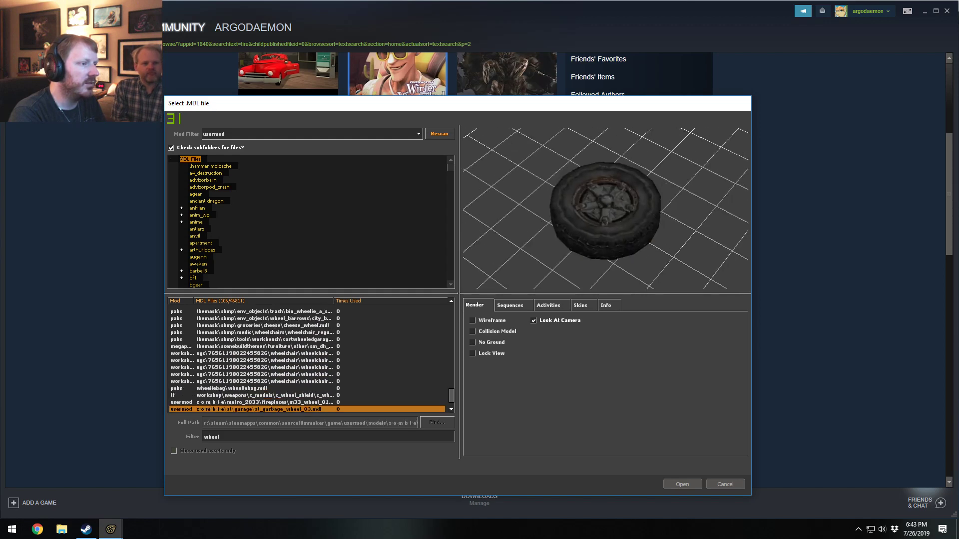
pyautogui.press('Up')
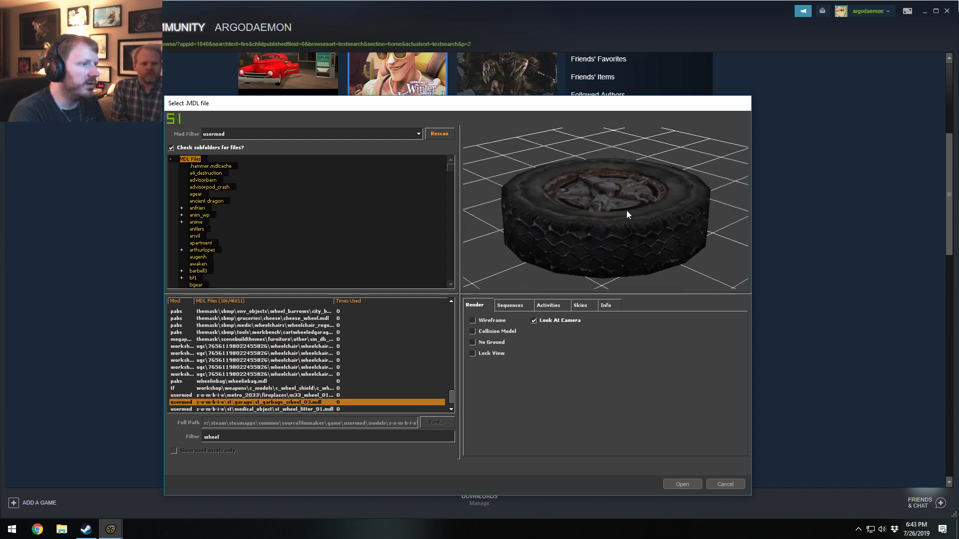
pyautogui.press('Down')
pyautogui.press('Down')
pyautogui.press('Down')
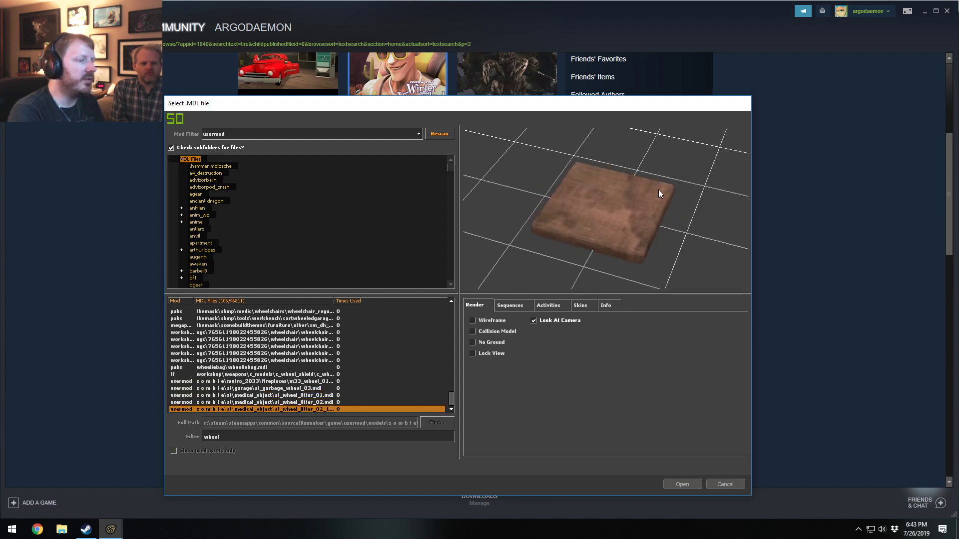
# - Switch to the Source Filmmaker Workshop in Steam and search its items for "wheel"
pyautogui.click(86, 529)
pyautogui.scroll(5, 465, 200)
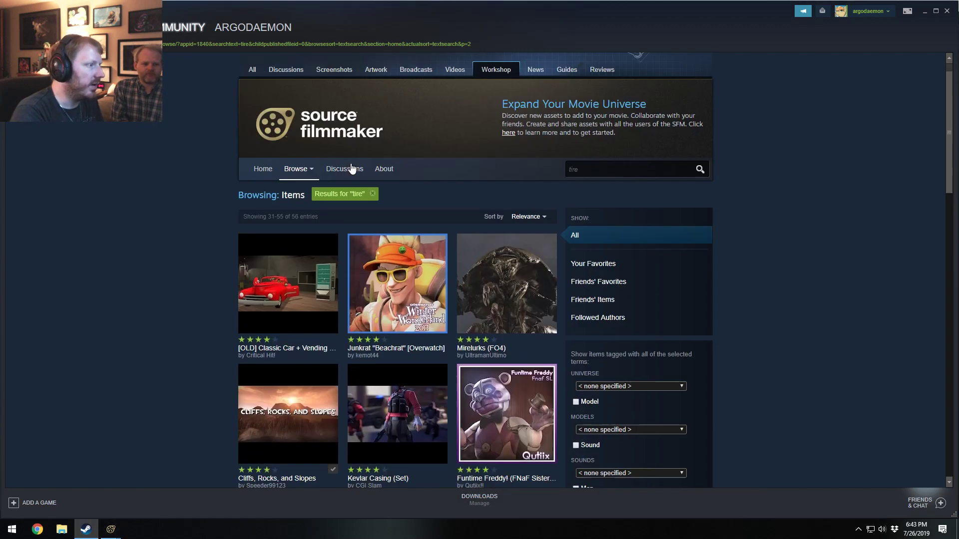
pyautogui.click(588, 195)
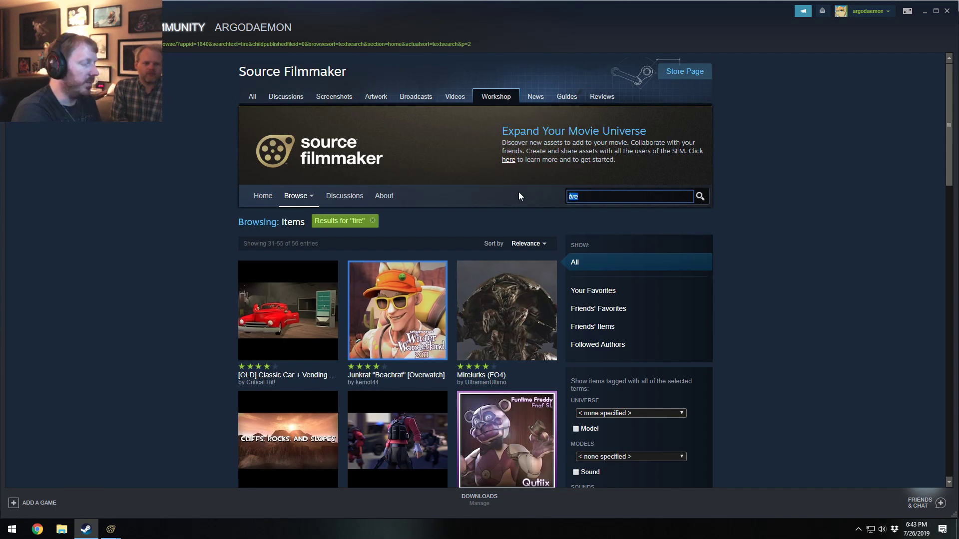
pyautogui.write('wheel')
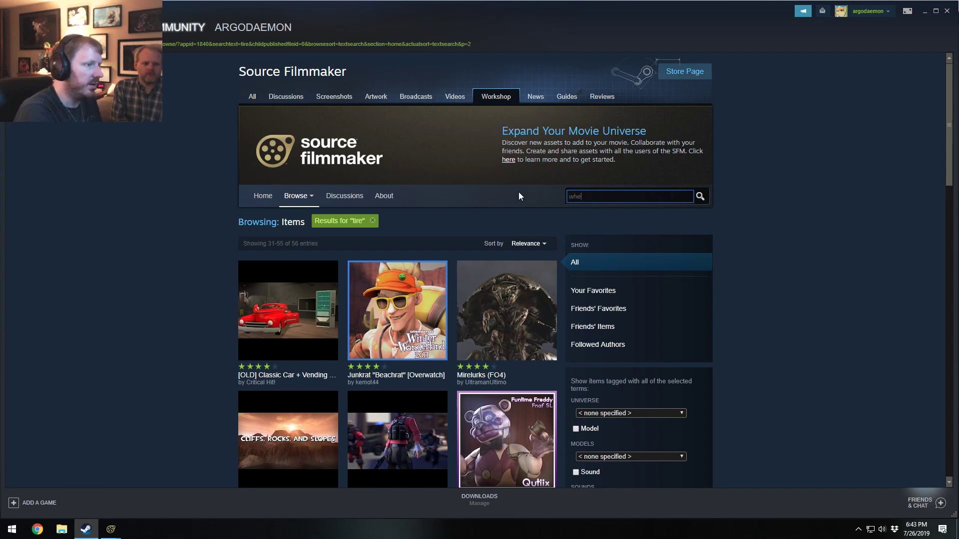
pyautogui.press('Return')
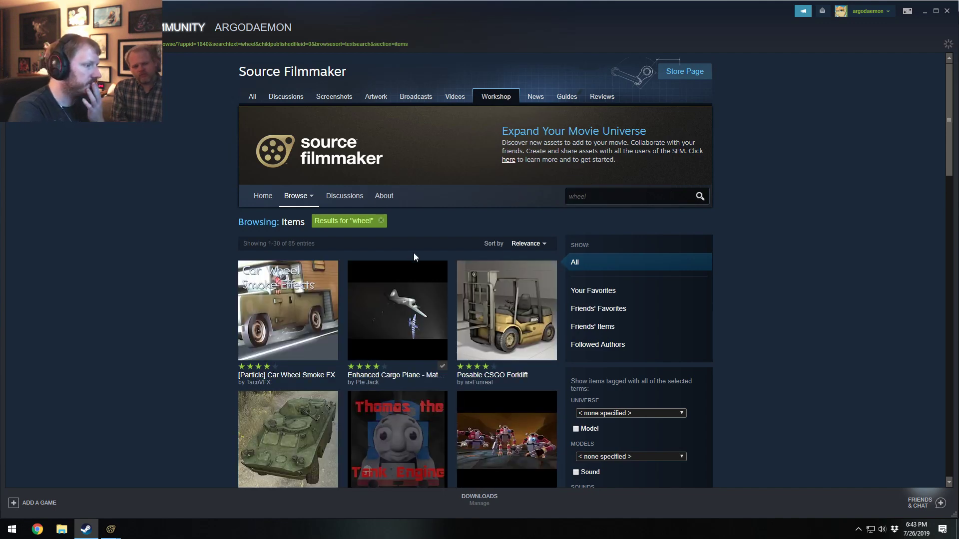
# - Look through the first page of Workshop wheel results for an item that includes a usable wheel
pyautogui.scroll(-3, 686, 354)
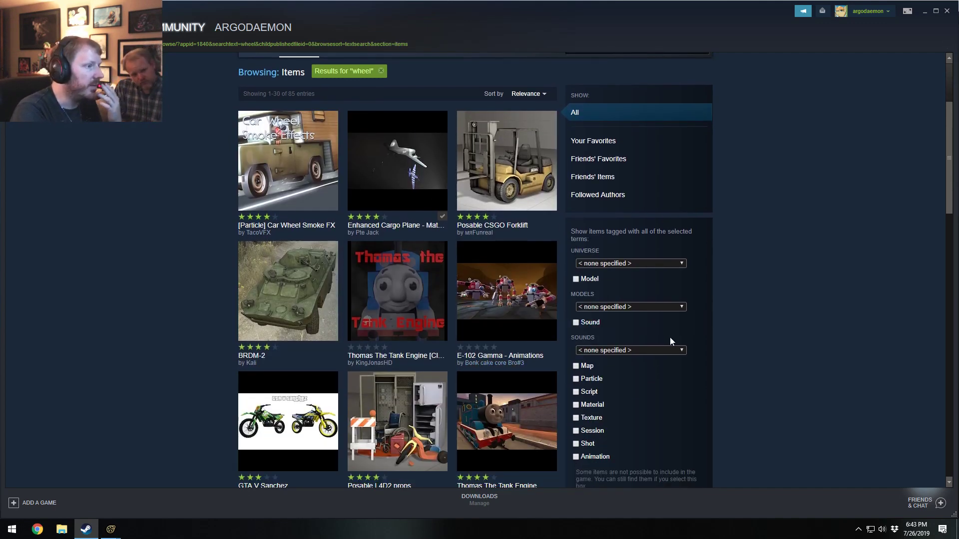
pyautogui.scroll(-3, 670, 337)
pyautogui.scroll(-6, 499, 392)
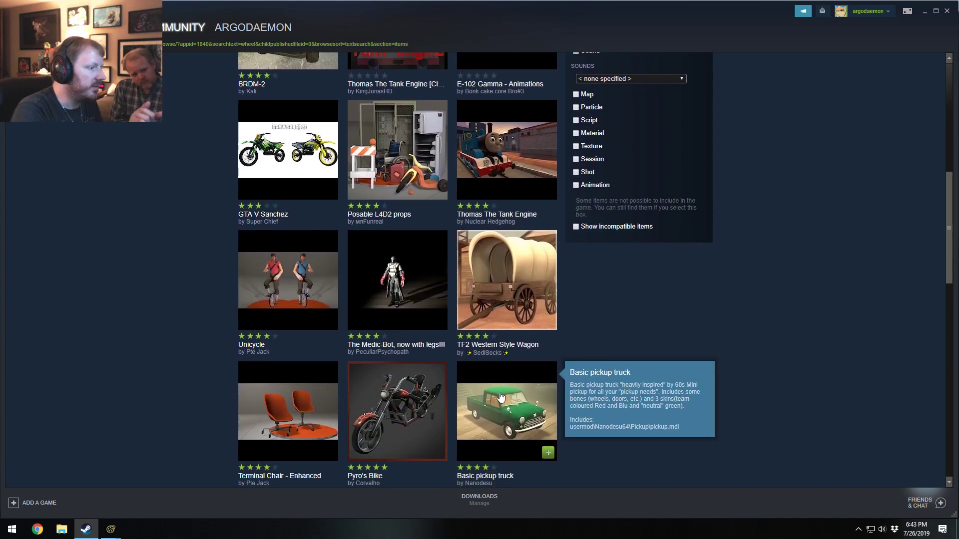
pyautogui.scroll(-1, 501, 397)
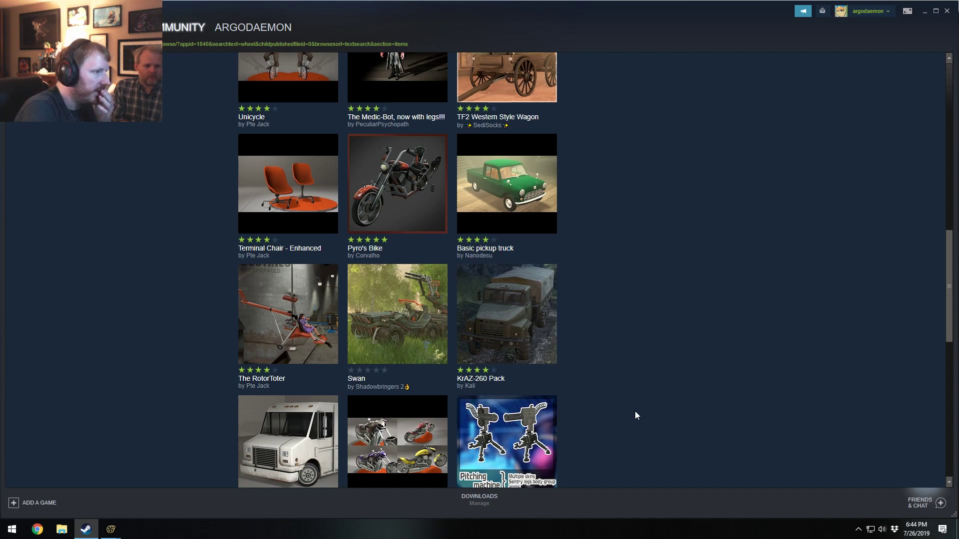
pyautogui.scroll(-10, 636, 415)
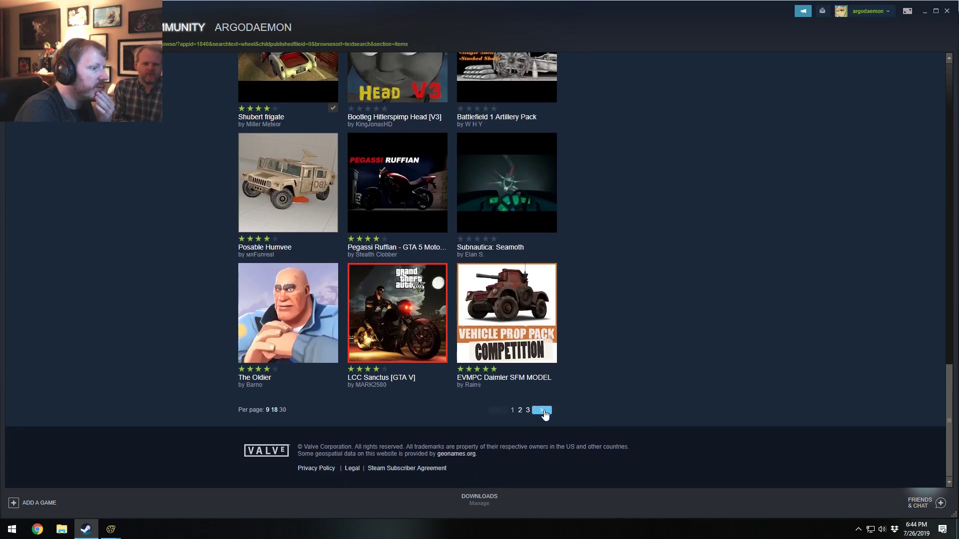
# - Look through the second page of wheel results, checking the description of the Cadillac-Gage V-150 Commando Pack
pyautogui.click(542, 411)
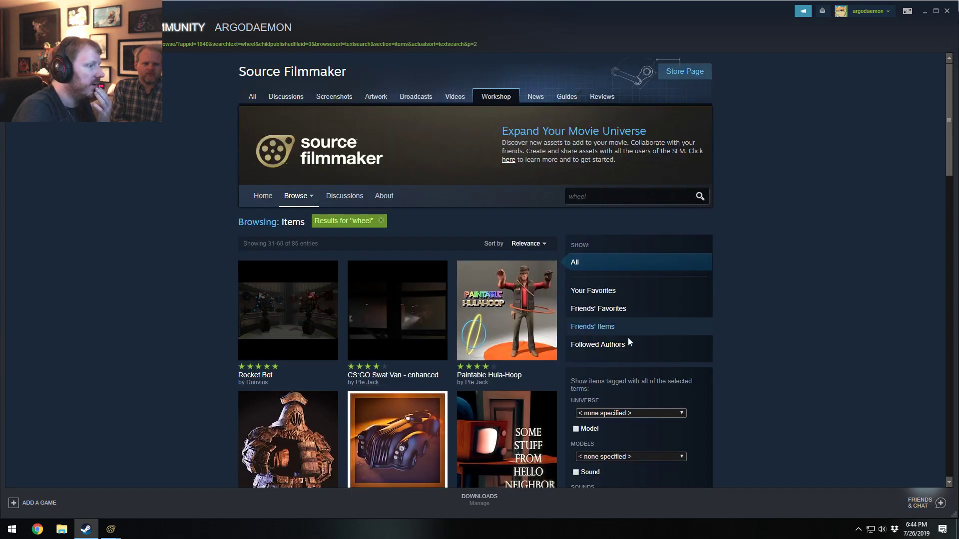
pyautogui.scroll(-6, 649, 334)
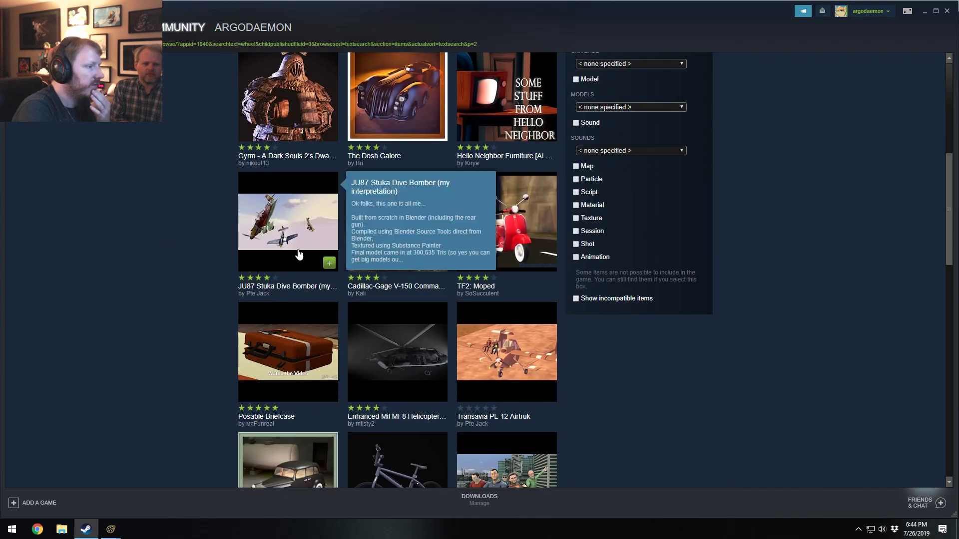
pyautogui.moveTo(431, 260)
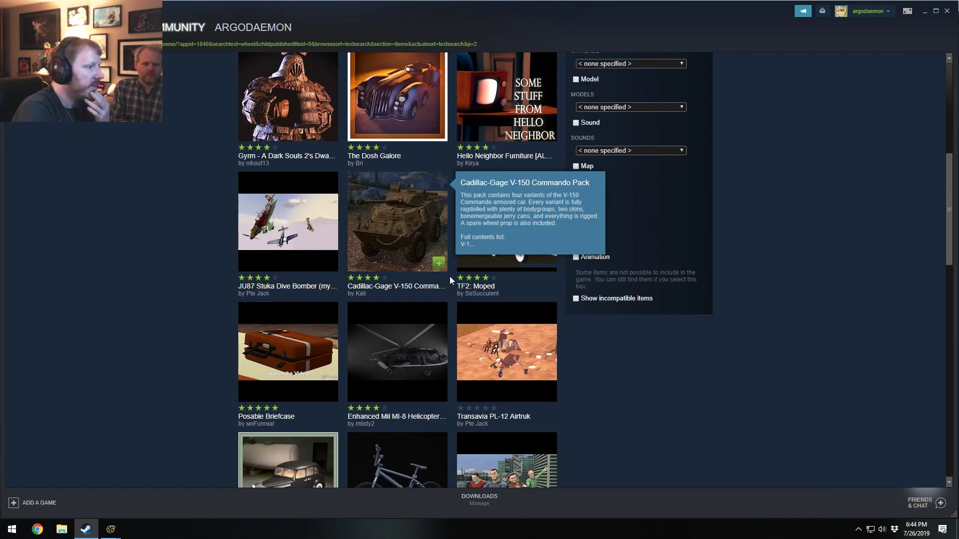
pyautogui.scroll(-4, 756, 384)
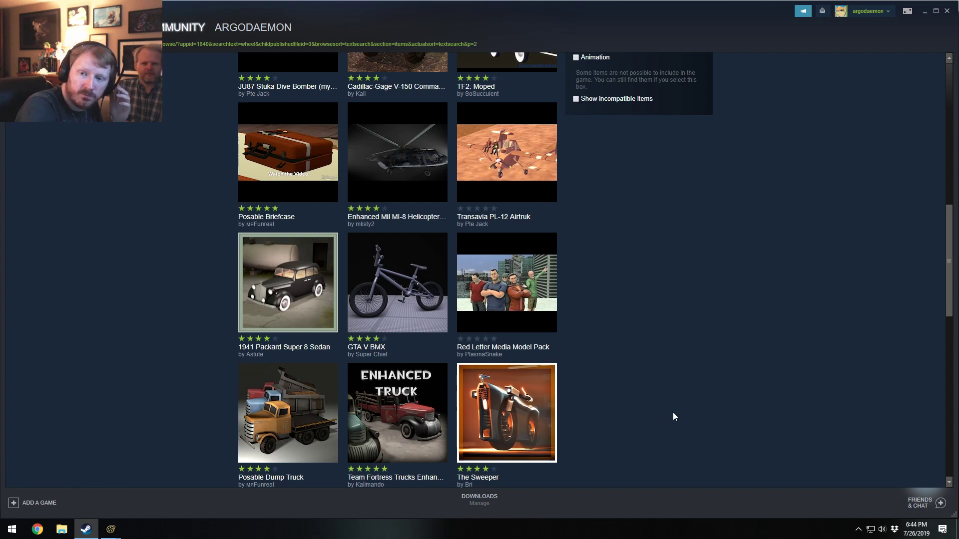
pyautogui.scroll(-4, 673, 416)
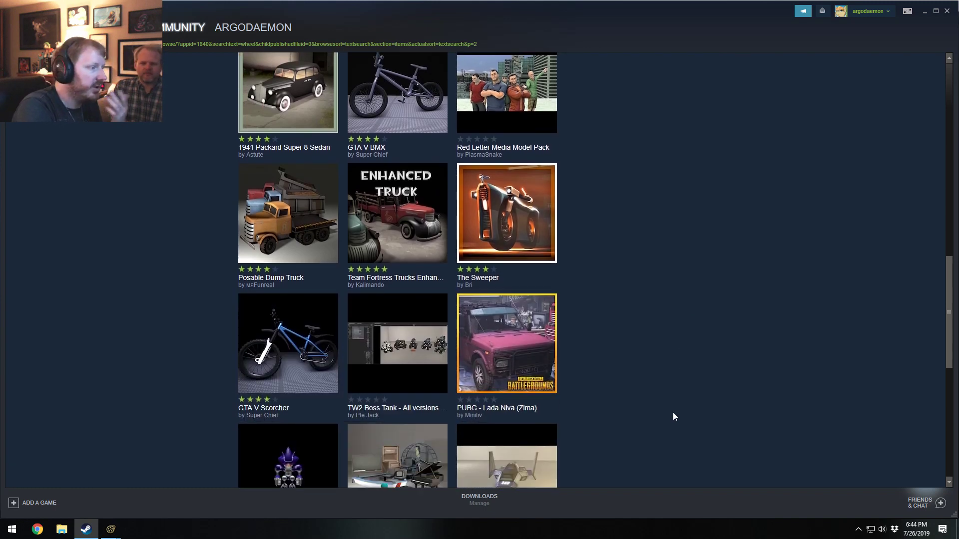
pyautogui.scroll(-7, 680, 408)
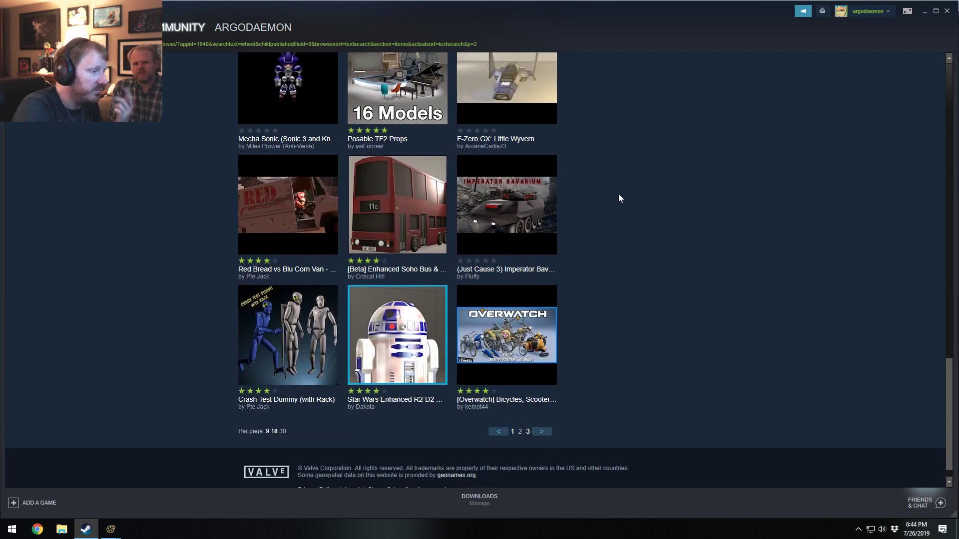
# - Look through the third page of wheel results and go back to the second page
pyautogui.scroll(-6, 725, 263)
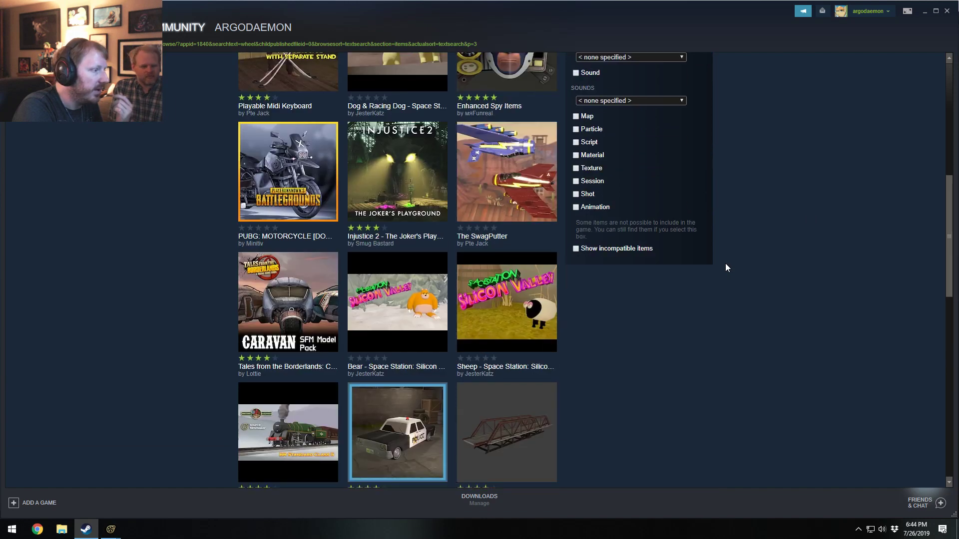
pyautogui.scroll(-2, 726, 266)
pyautogui.scroll(-5, 726, 267)
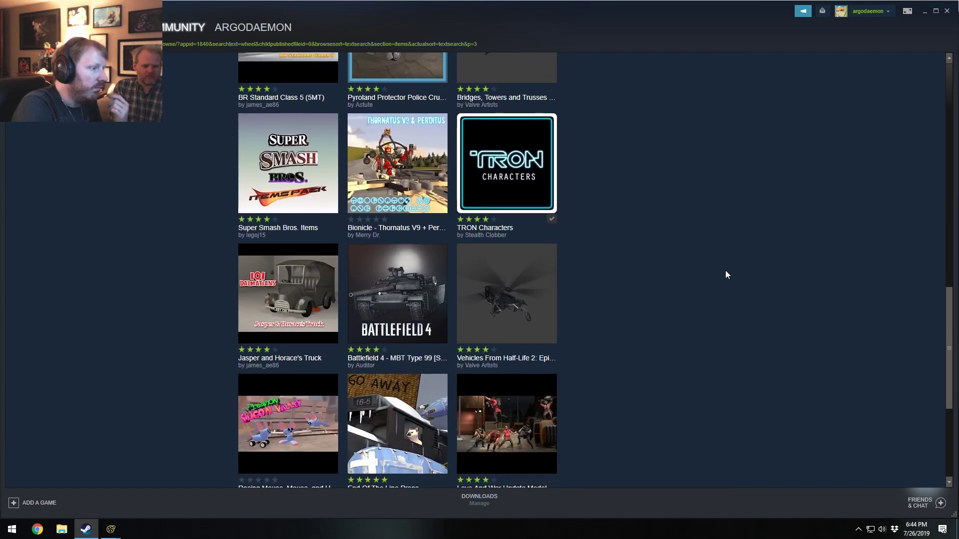
pyautogui.scroll(-4, 725, 273)
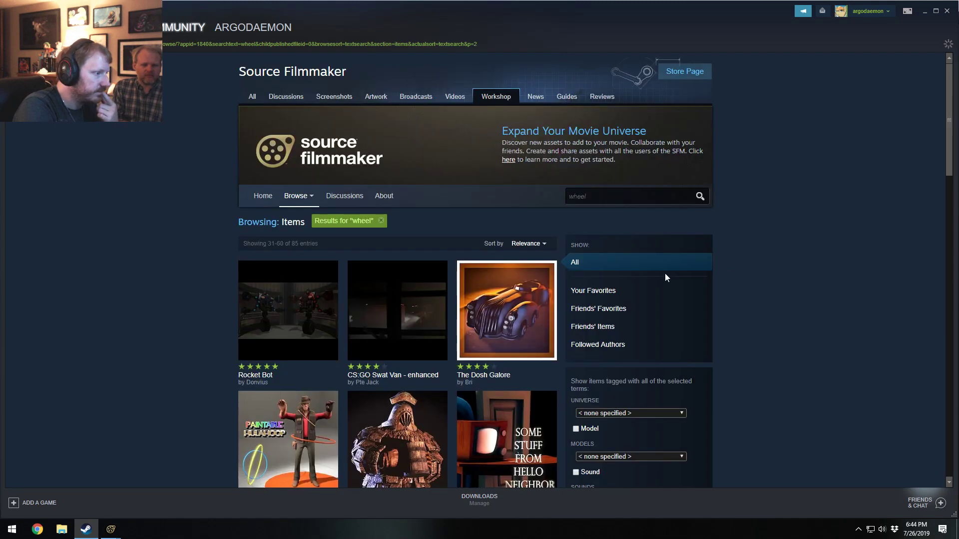
# - Open the Cadillac-Gage V-150 Commando Pack's Workshop page and view its second preview image
pyautogui.scroll(-8, 665, 276)
pyautogui.moveTo(373, 165)
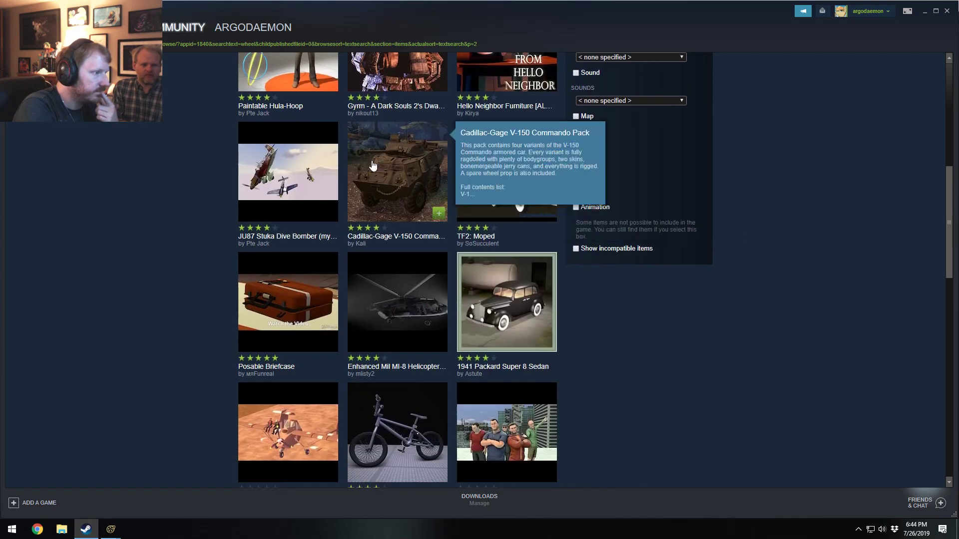
pyautogui.click(411, 204)
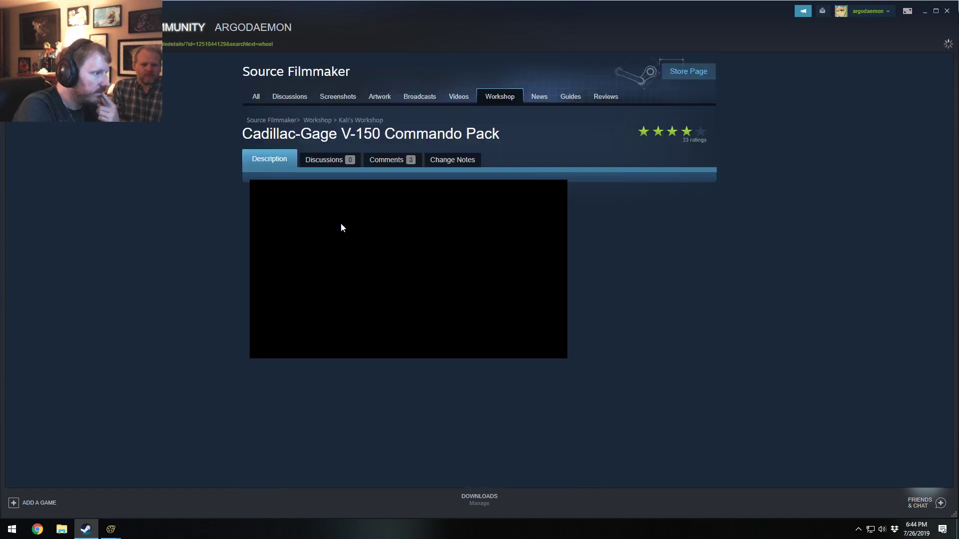
pyautogui.click(335, 382)
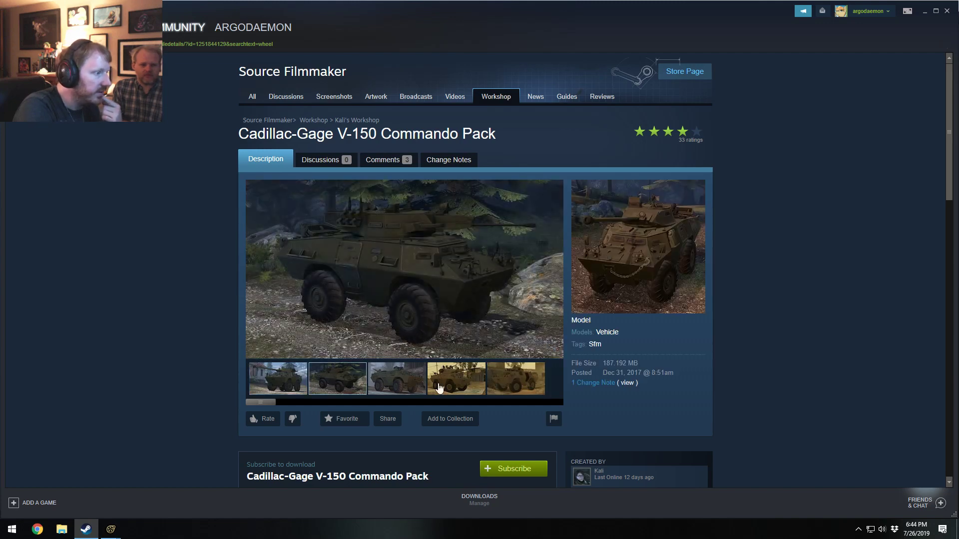
# - Subscribe to the Cadillac-Gage V-150 Commando Pack and accept its download in Source Filmmaker's Workshop download queue
pyautogui.click(288, 382)
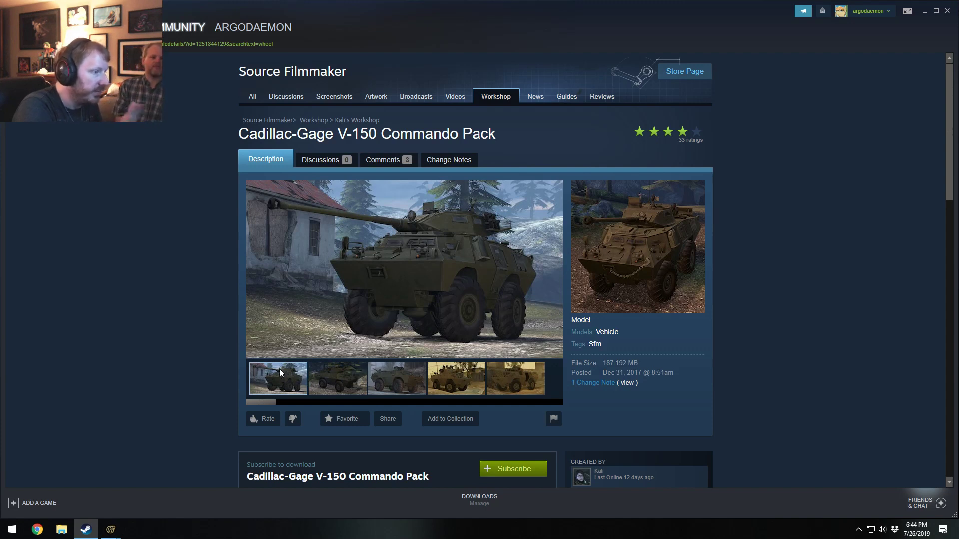
pyautogui.scroll(-1, 518, 377)
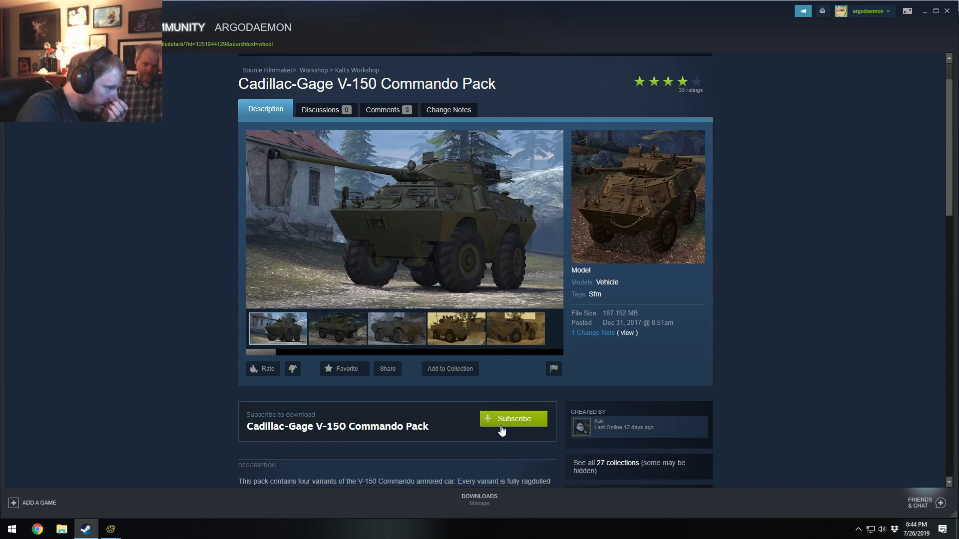
pyautogui.click(514, 416)
pyautogui.moveTo(111, 530)
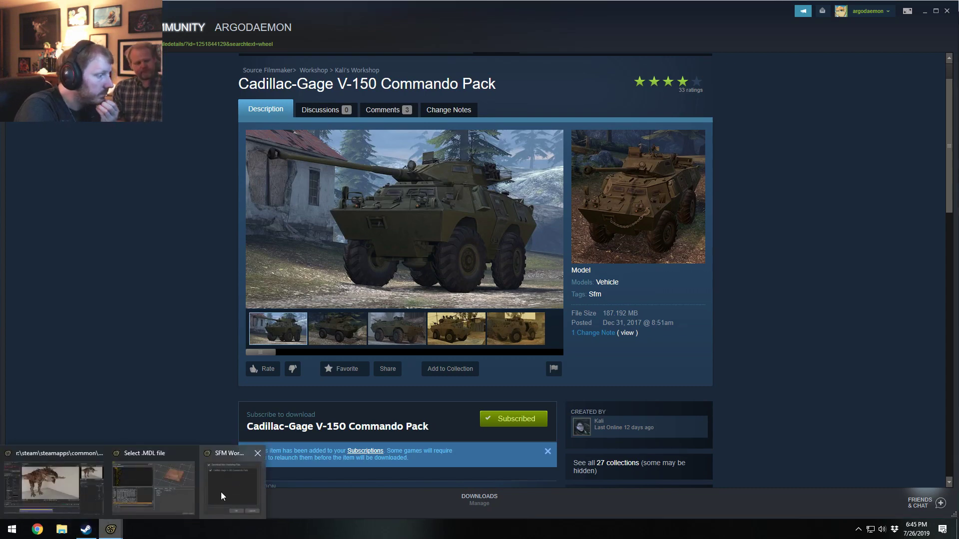
pyautogui.click(210, 490)
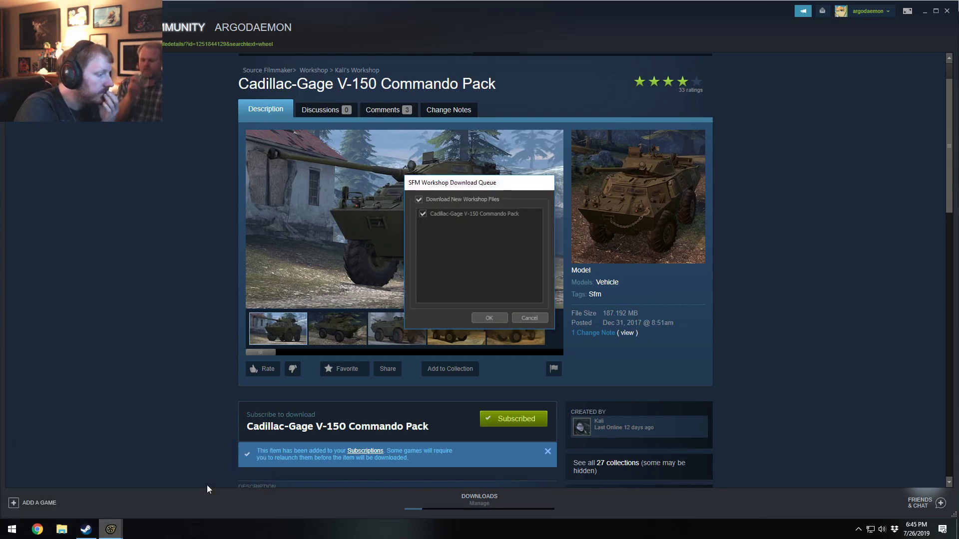
pyautogui.click(478, 321)
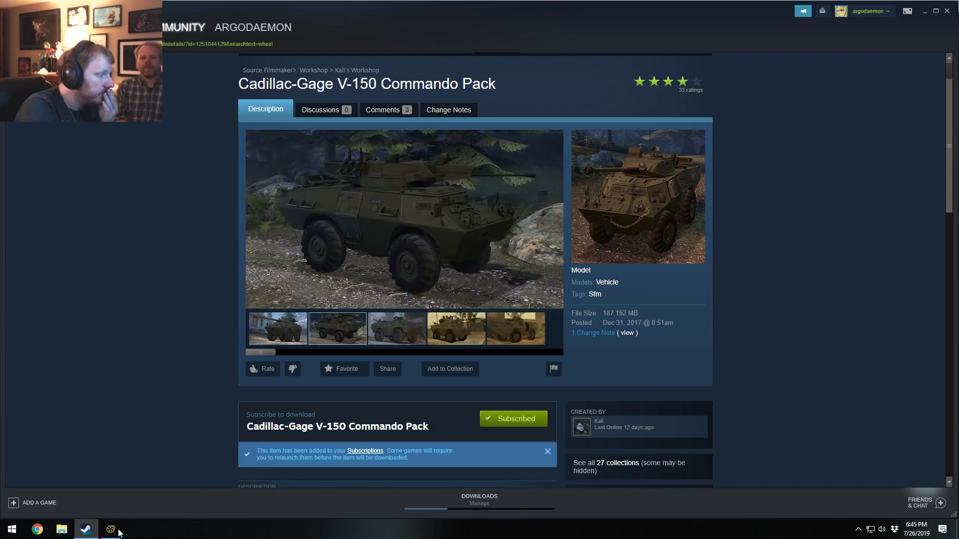
# - Rescan the model files in Source Filmmaker's model picker, and return to the pack's Workshop page in Steam
pyautogui.click(170, 475)
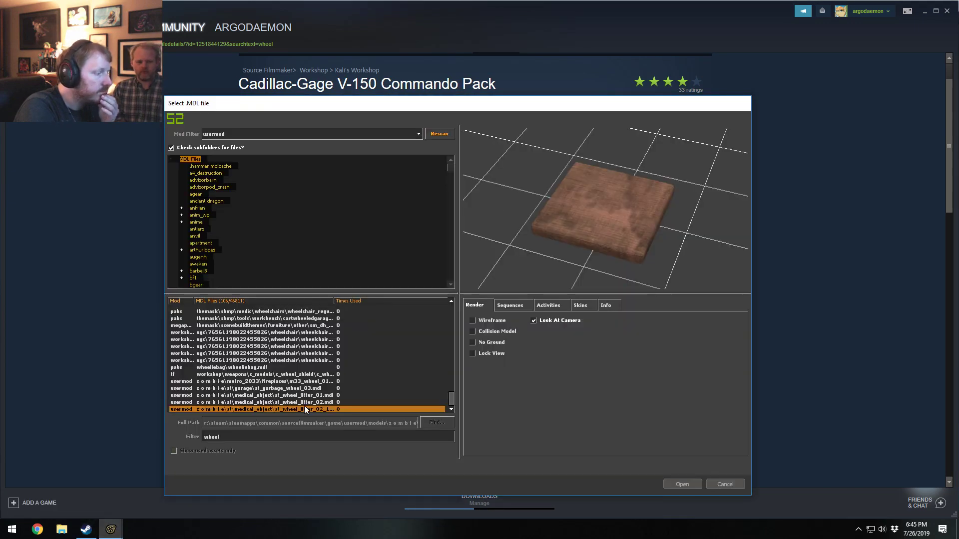
pyautogui.click(434, 136)
pyautogui.click(234, 514)
# - Read through the V-150 pack's Workshop description and contents list, and dismiss the download notice
pyautogui.scroll(-1, 176, 406)
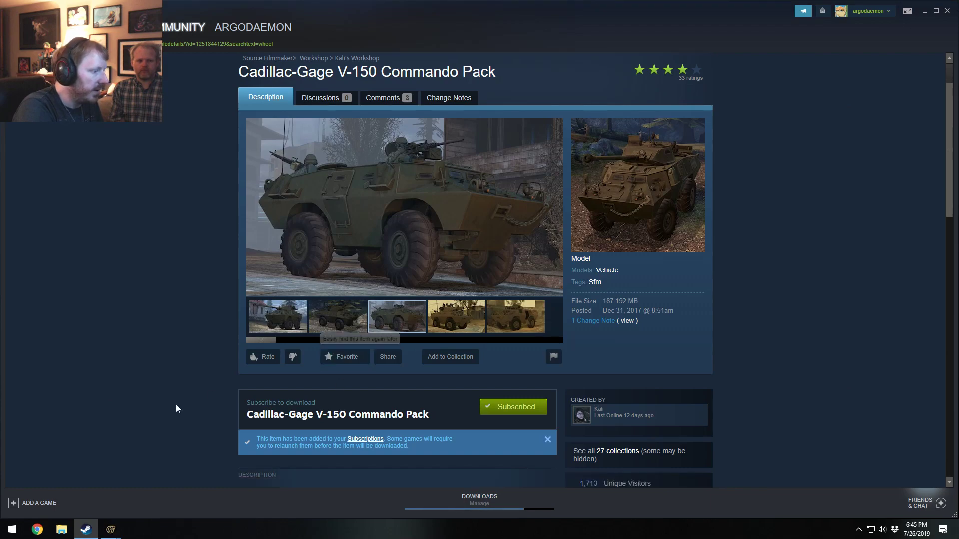
pyautogui.scroll(-12, 176, 407)
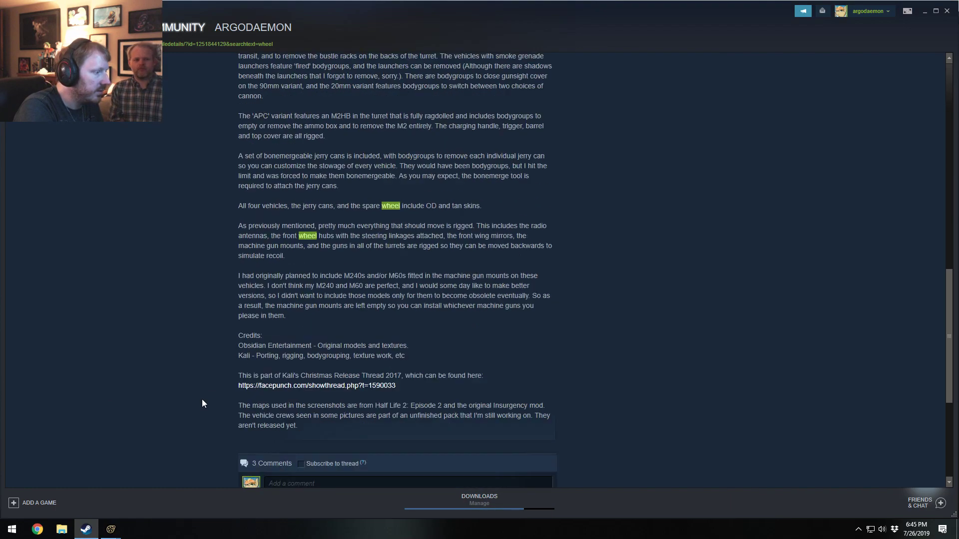
pyautogui.scroll(-5, 202, 400)
pyautogui.scroll(3, 203, 399)
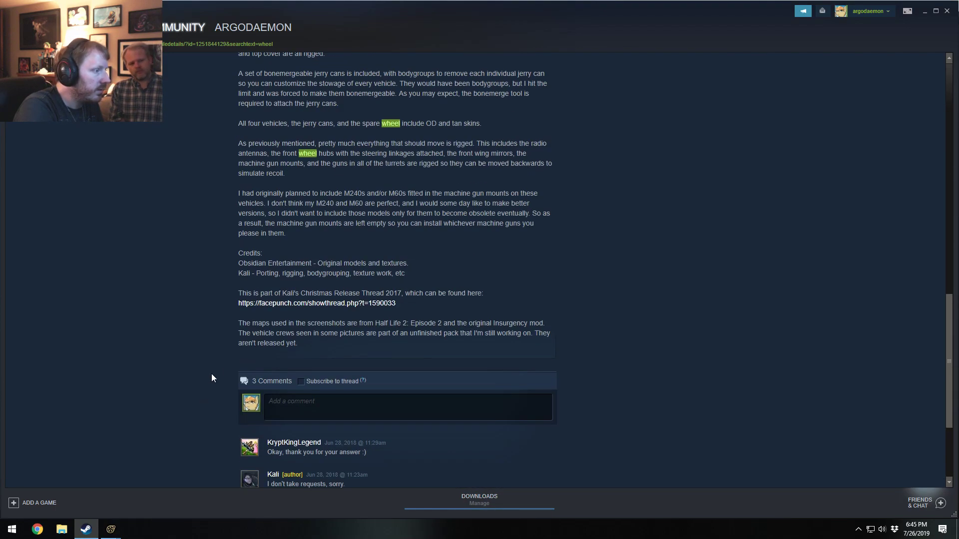
pyautogui.scroll(5, 195, 259)
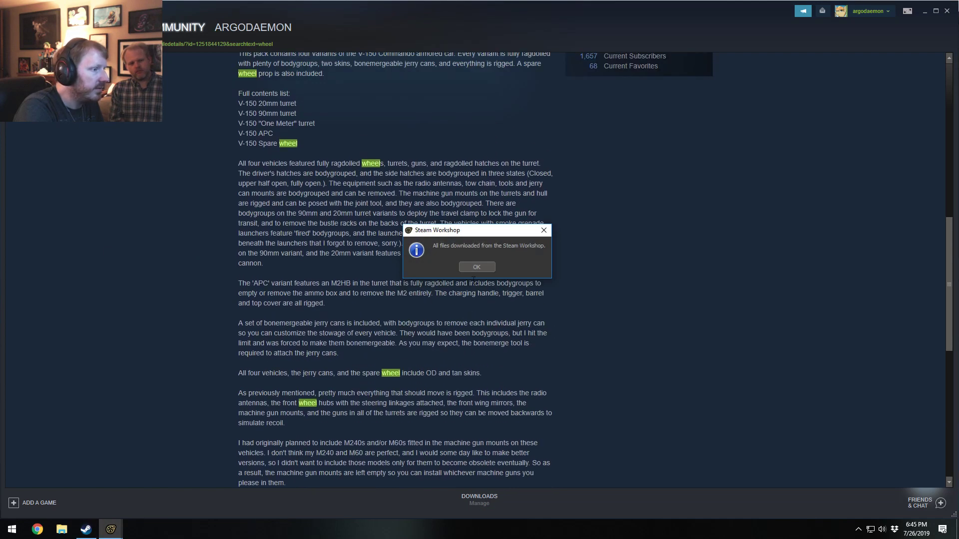
pyautogui.click(477, 268)
pyautogui.scroll(5, 445, 273)
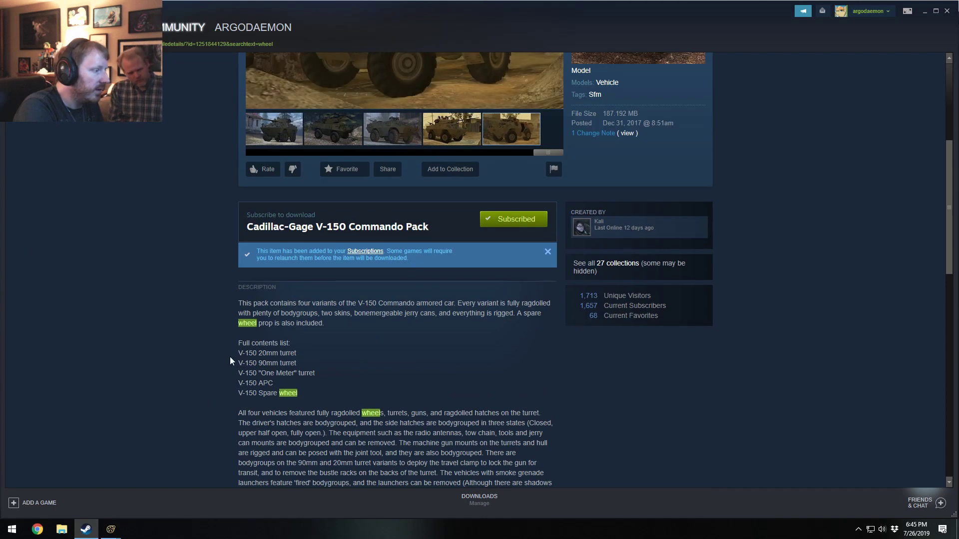
# - Try to find the downloaded pack's models by rescanning the files and filtering the list by "v-150"
pyautogui.hotkey('alt', 'Tab')
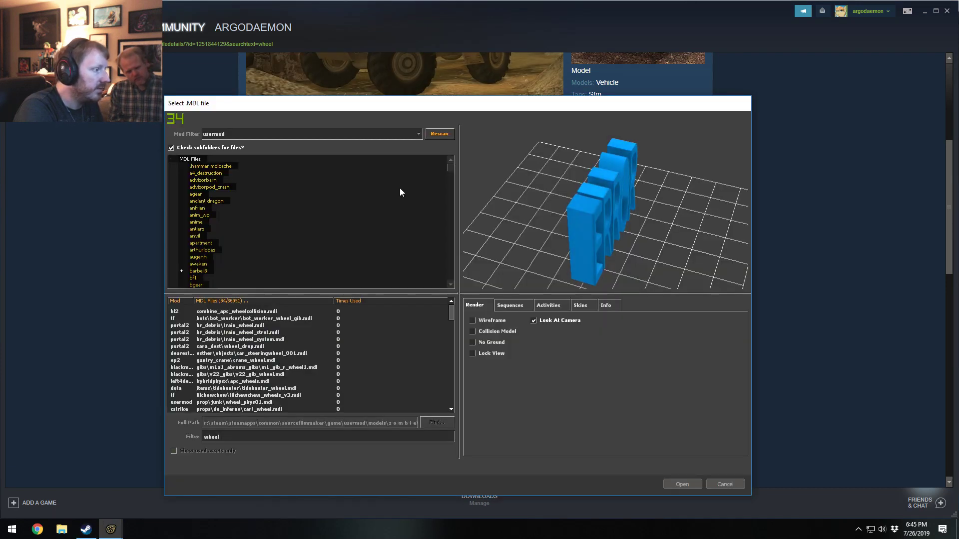
pyautogui.click(433, 134)
pyautogui.moveTo(222, 438); pyautogui.dragTo(192, 437)
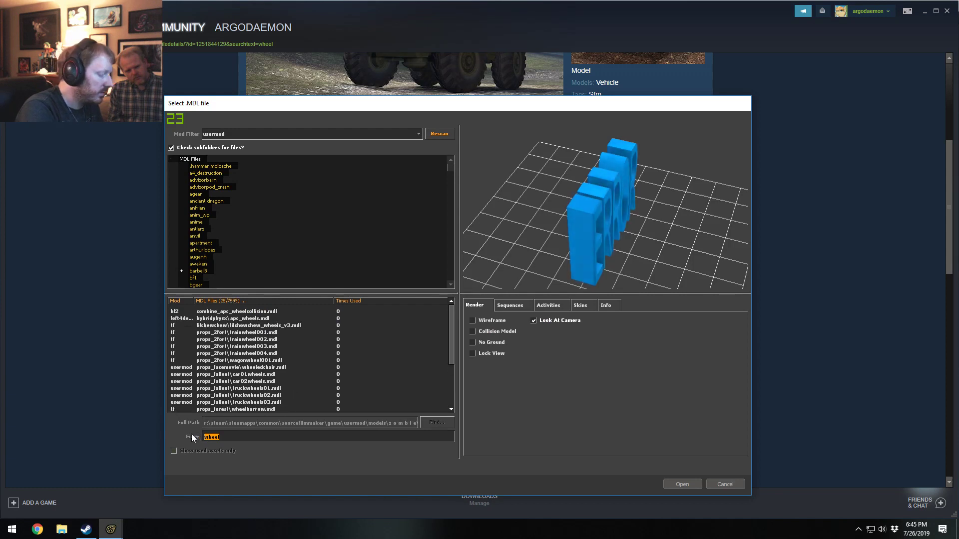
pyautogui.write('v-150')
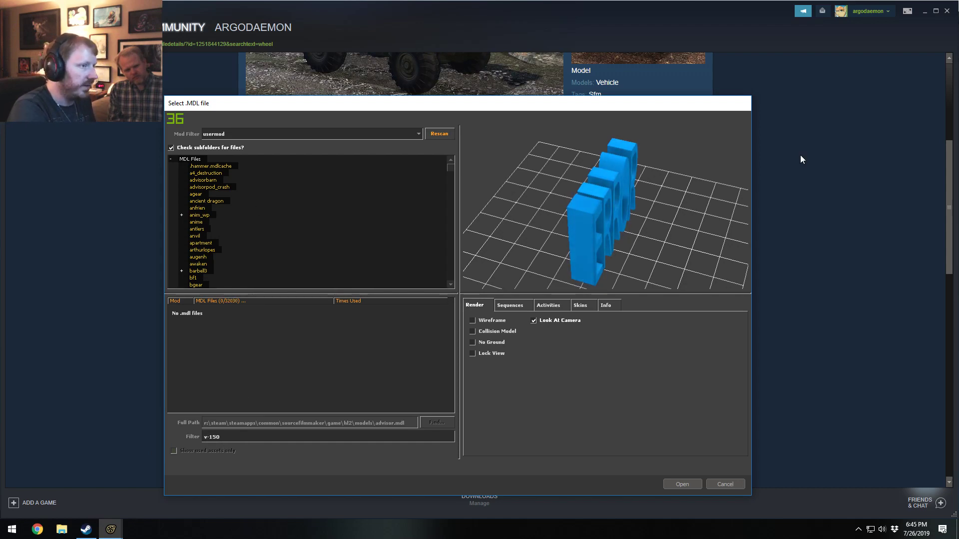
pyautogui.click(719, 486)
# - Start an animation set for a new model in Source Filmmaker and filter the model list by "v 150"
pyautogui.click(120, 533)
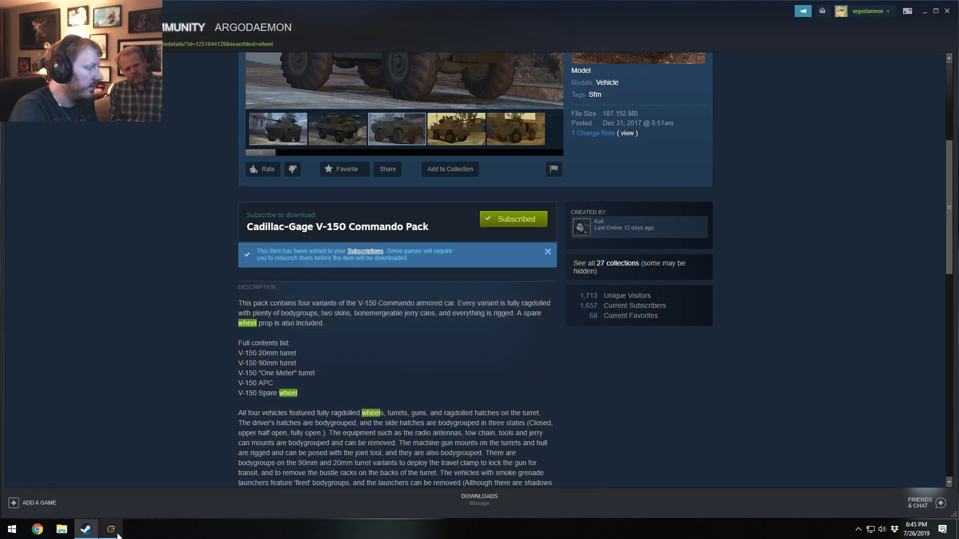
pyautogui.click(119, 532)
pyautogui.rightClick(774, 299)
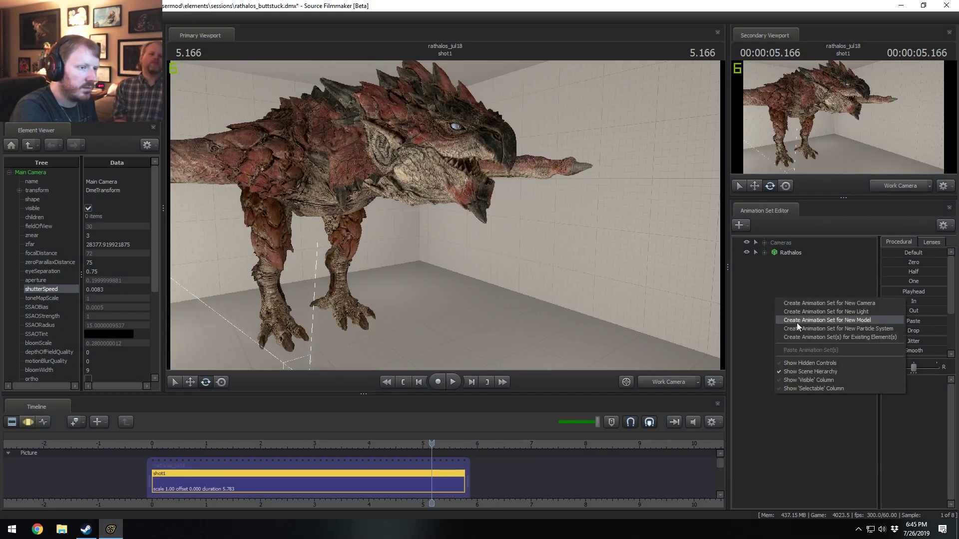
pyautogui.click(820, 322)
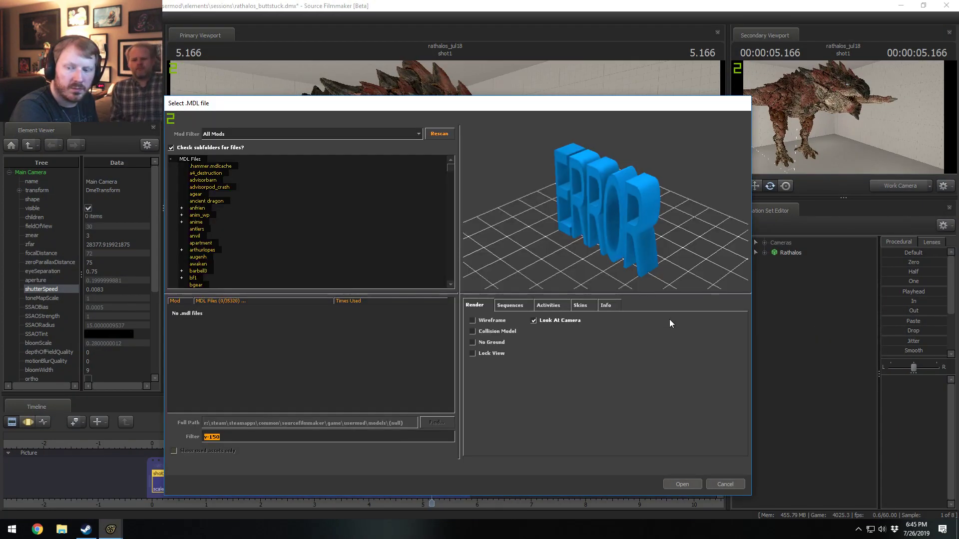
pyautogui.write('v150')
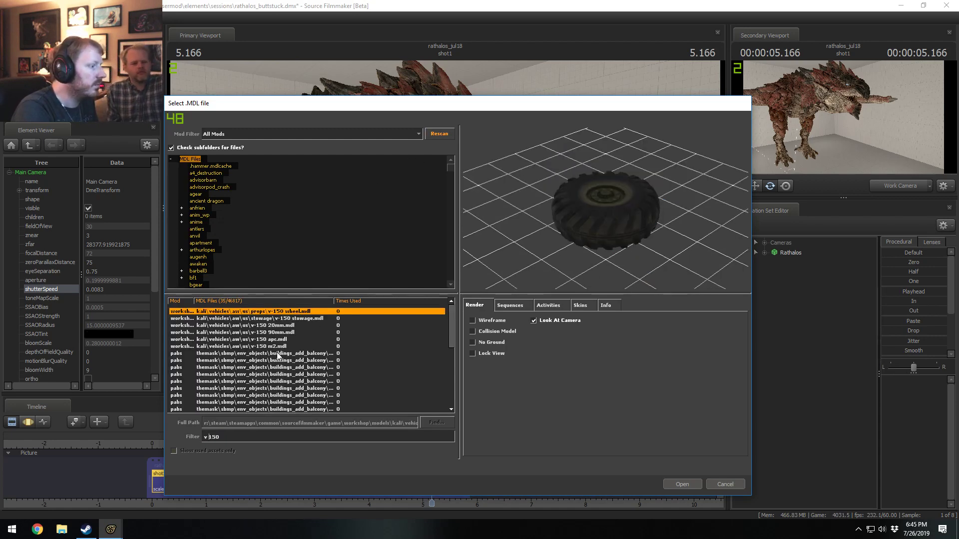
# - Preview the V-150 wheel, stowage and vehicle models, comparing them with the spare wheel
pyautogui.moveTo(610, 266); pyautogui.dragTo(598, 236)
pyautogui.moveTo(598, 236); pyautogui.dragTo(598, 200, button='right')
pyautogui.moveTo(598, 236)
pyautogui.mouseDown()
pyautogui.moveTo(584, 200)
pyautogui.moveTo(602, 196)
pyautogui.moveTo(605, 237)
pyautogui.mouseUp()
pyautogui.moveTo(632, 208); pyautogui.dragTo(633, 255, button='right')
pyautogui.press('Down')
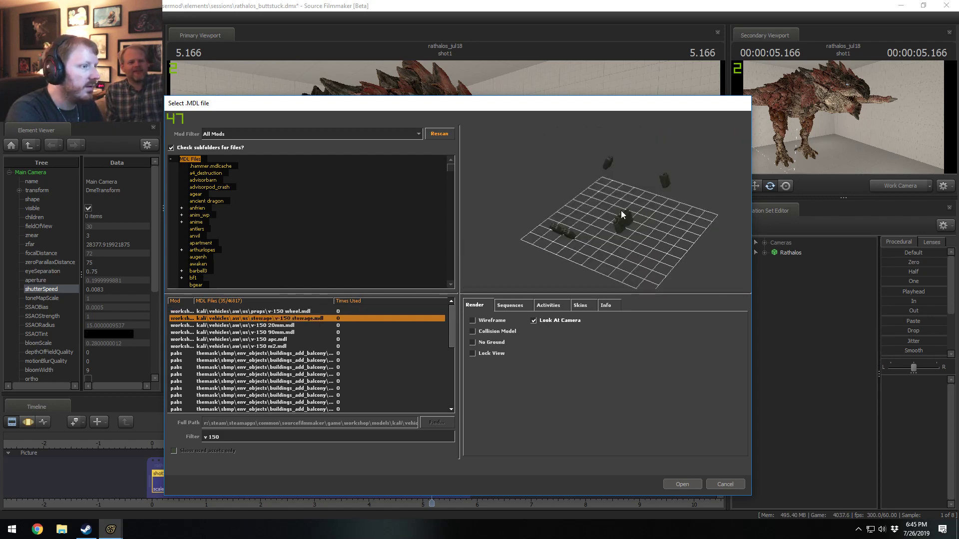
pyautogui.press('Down')
pyautogui.press('Up')
pyautogui.press('Up')
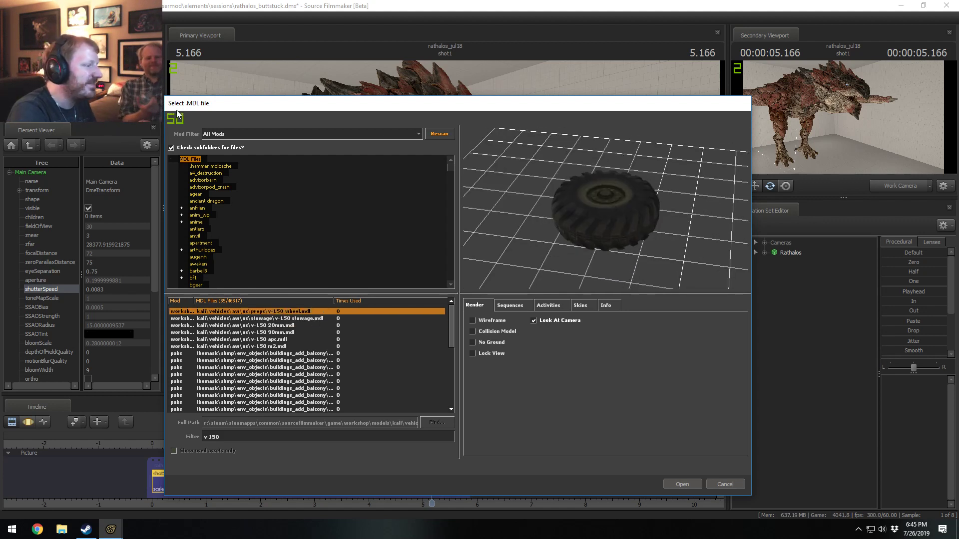
pyautogui.press('Down')
pyautogui.press('Down')
pyautogui.press('Down')
pyautogui.press('Down')
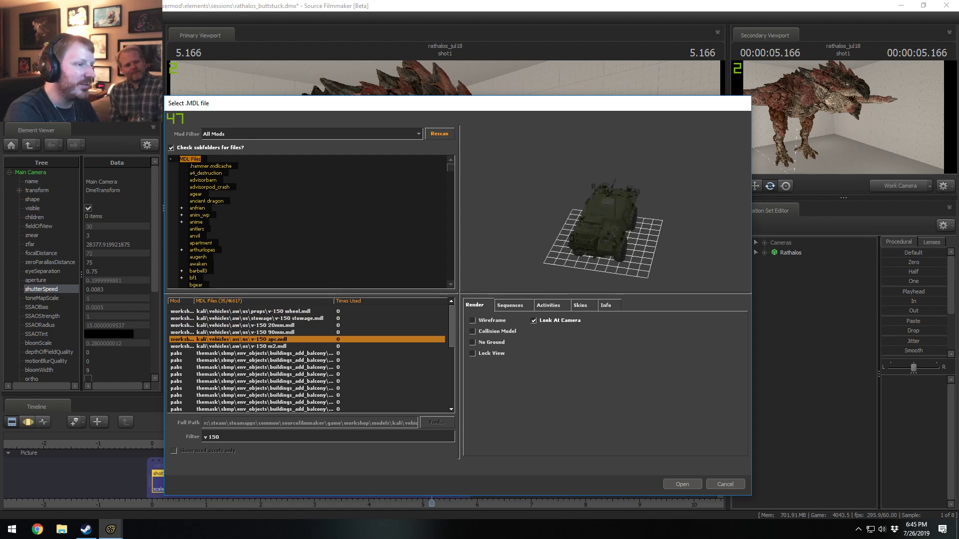
pyautogui.press('Up')
pyautogui.press('Up')
pyautogui.press('Up')
pyautogui.press('Up')
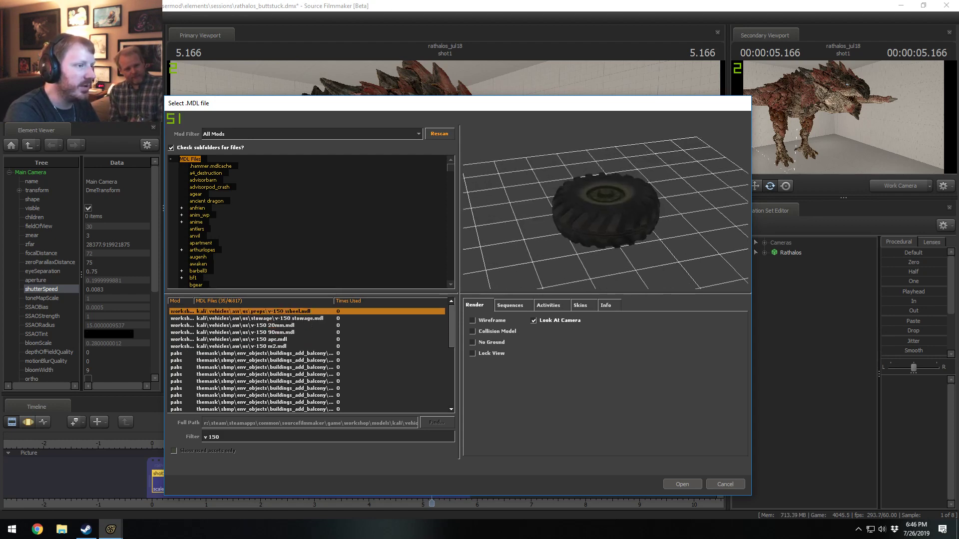
# - Add the v-150 wheel.mdl model to the shot and select its animation set
pyautogui.moveTo(619, 240); pyautogui.dragTo(672, 344)
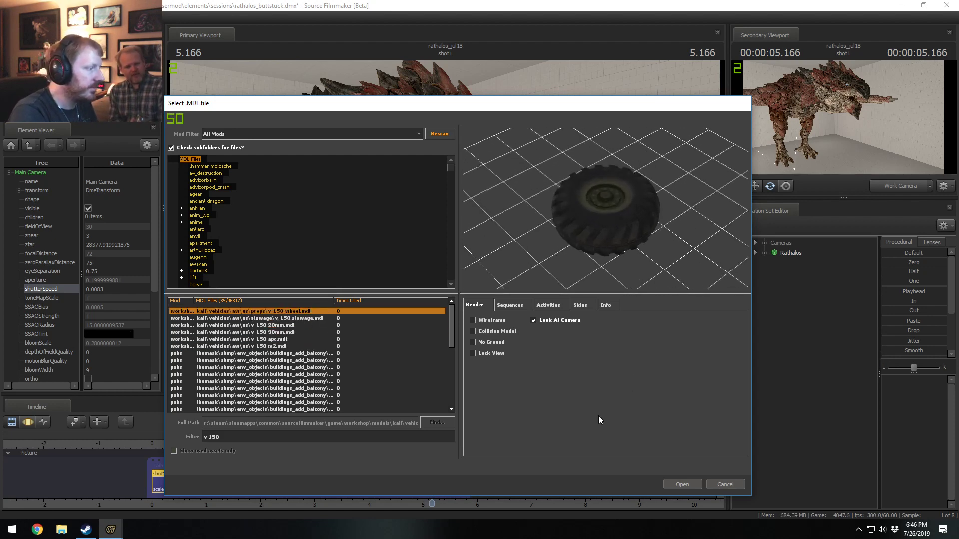
pyautogui.click(681, 484)
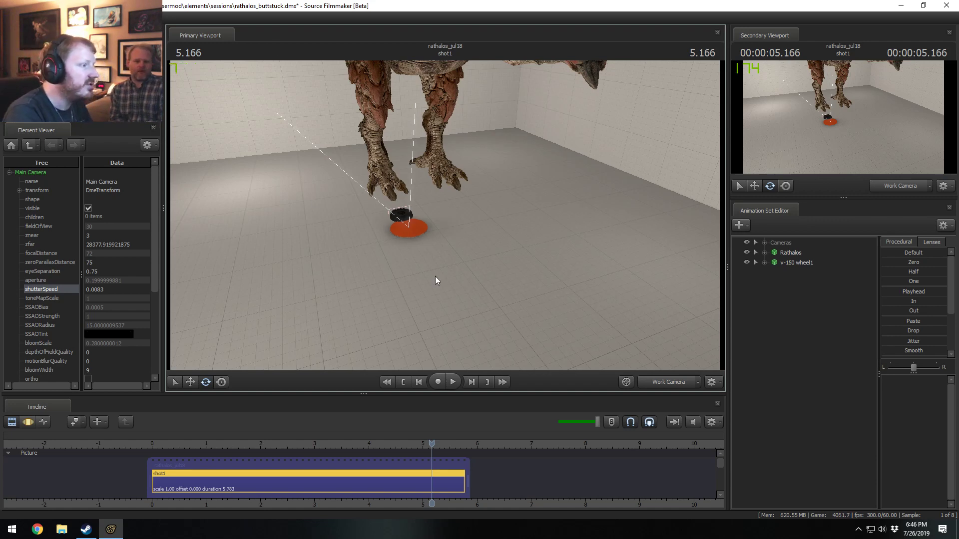
pyautogui.press('w')
pyautogui.moveTo(436, 276); pyautogui.dragTo(445, 214)
pyautogui.press('w')
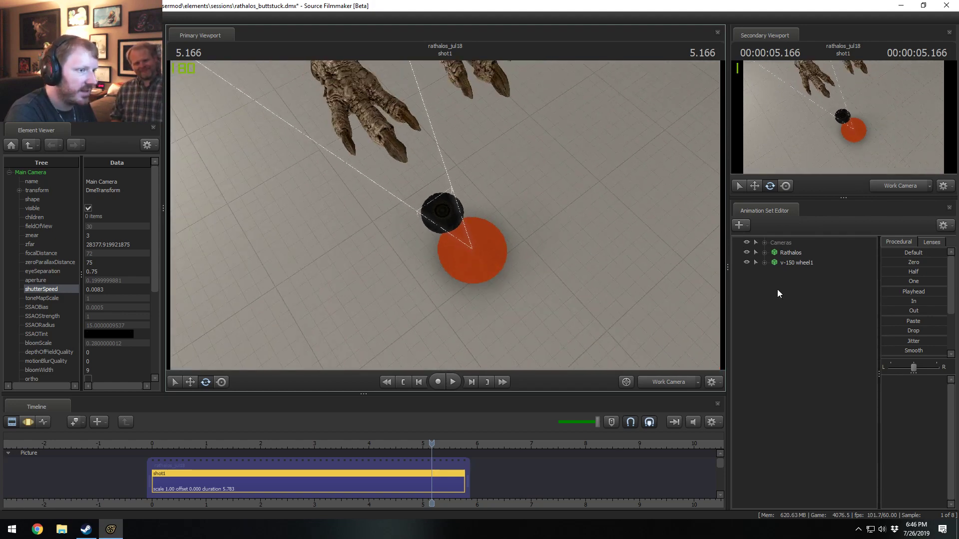
pyautogui.click(799, 263)
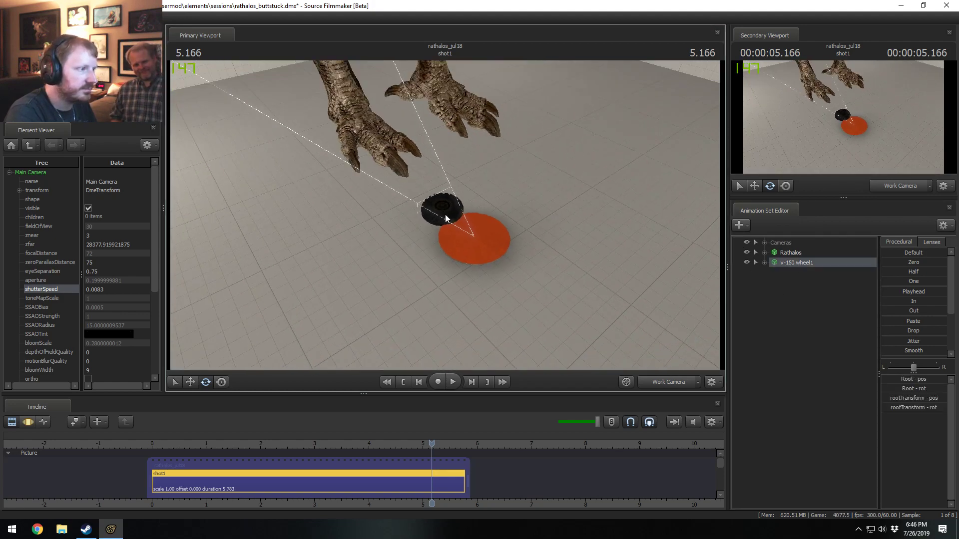
# - Scale down the Rathalos model with the rootTransform_scale control in its Body group
pyautogui.click(764, 252)
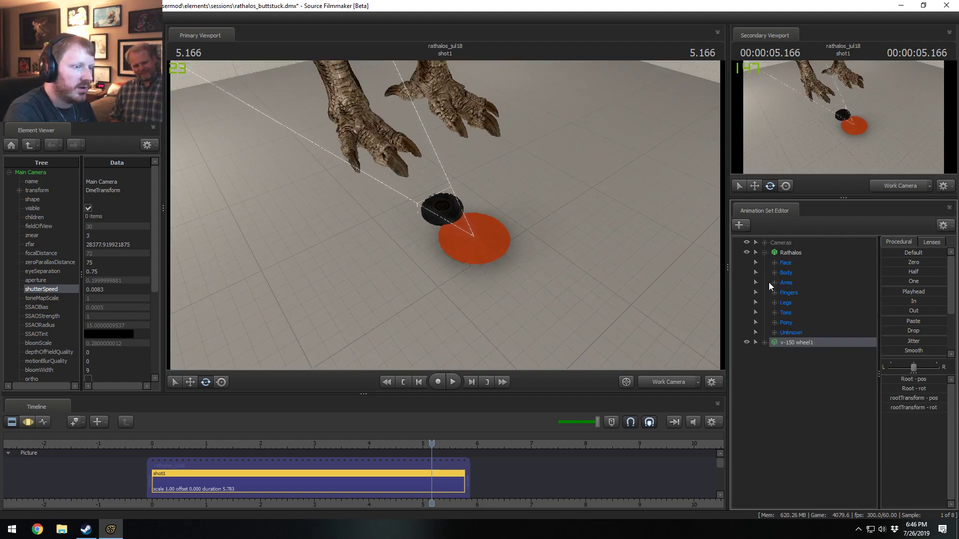
pyautogui.moveTo(624, 242); pyautogui.dragTo(635, 185)
pyautogui.press('s')
pyautogui.moveTo(445, 214); pyautogui.dragTo(445, 214)
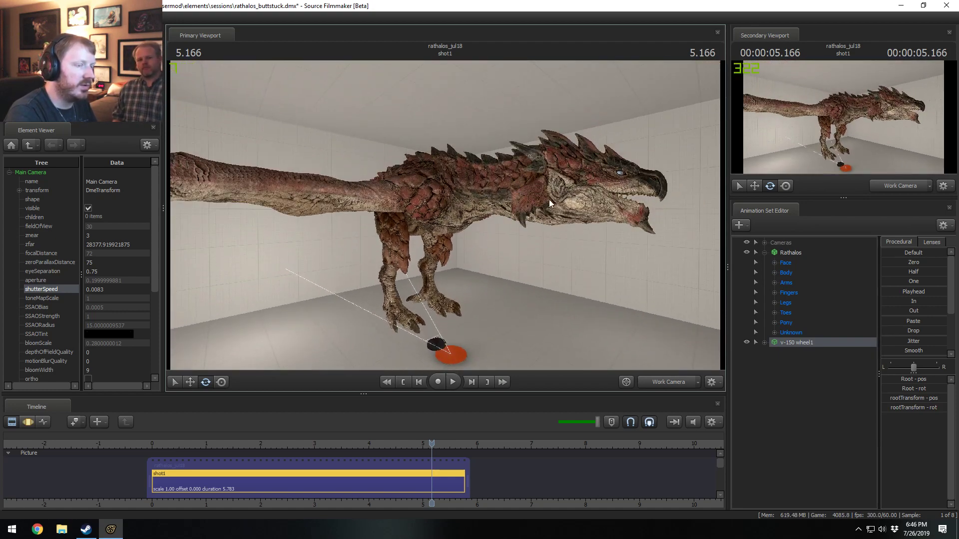
pyautogui.click(775, 273)
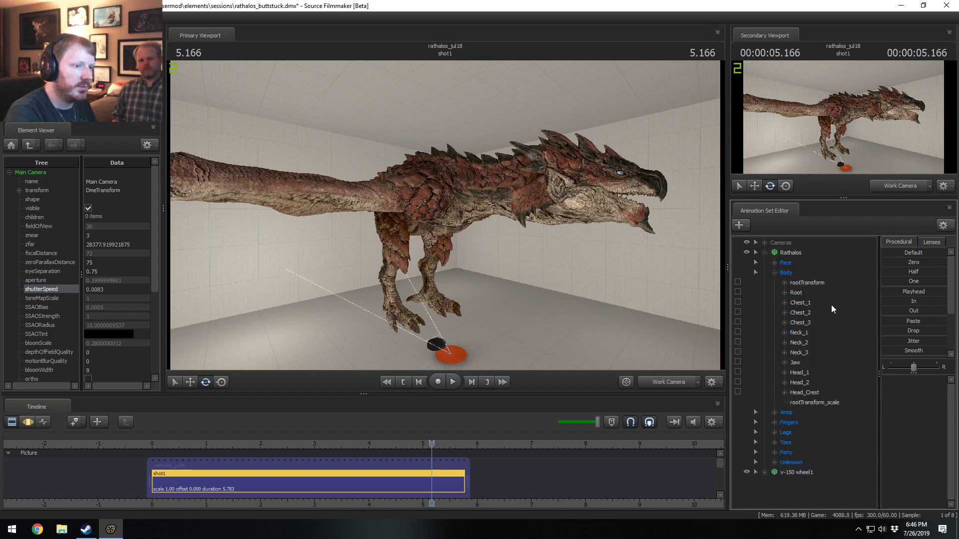
pyautogui.click(813, 403)
pyautogui.moveTo(917, 382); pyautogui.dragTo(897, 383)
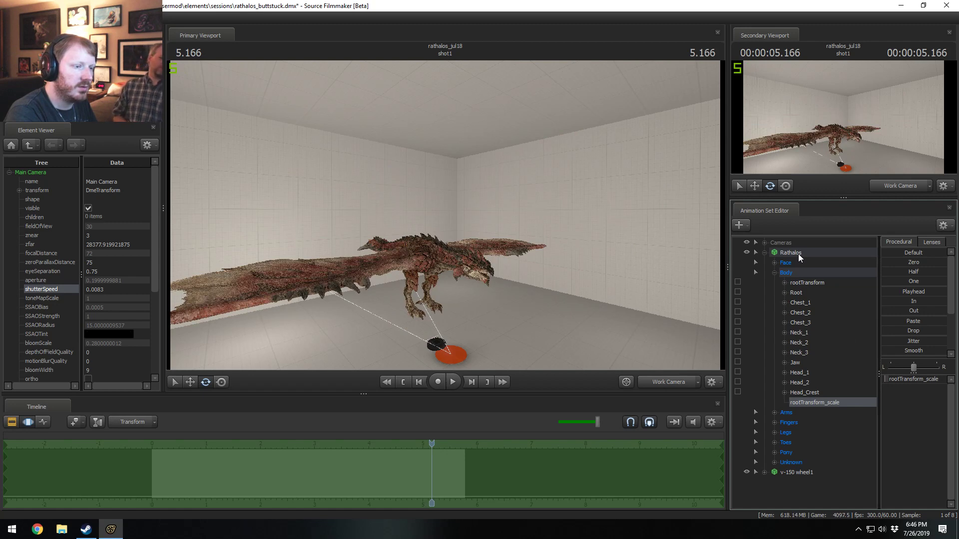
pyautogui.rightClick(798, 254)
pyautogui.moveTo(822, 372)
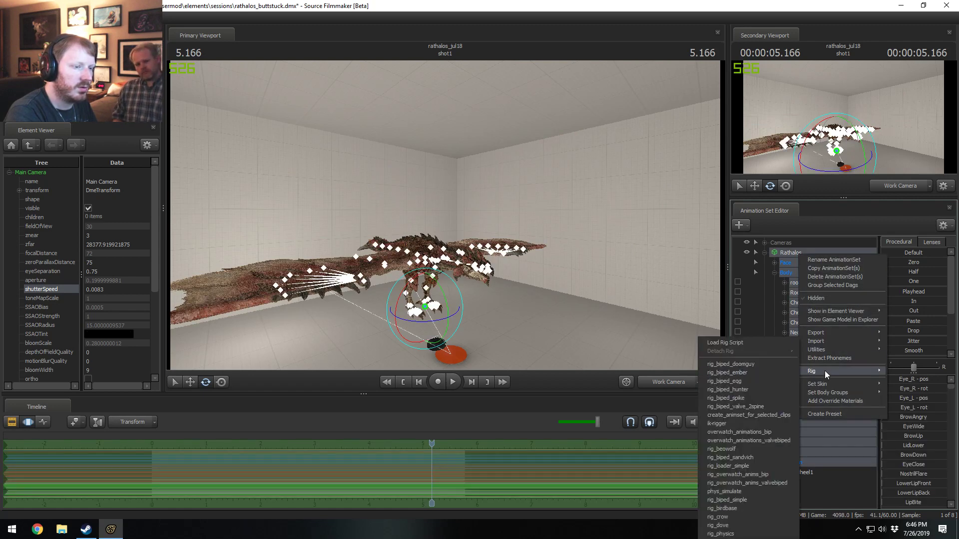
pyautogui.moveTo(826, 343)
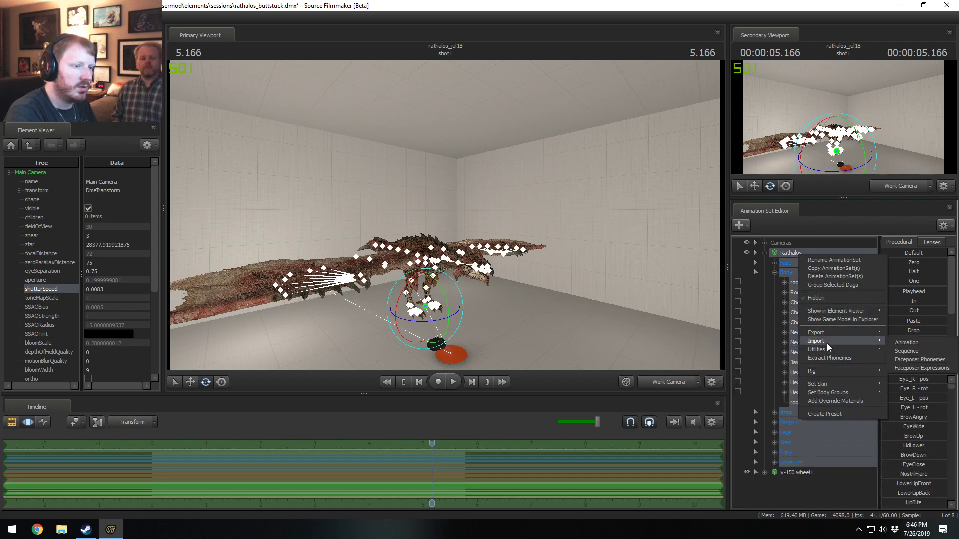
pyautogui.click(911, 350)
pyautogui.click(394, 286)
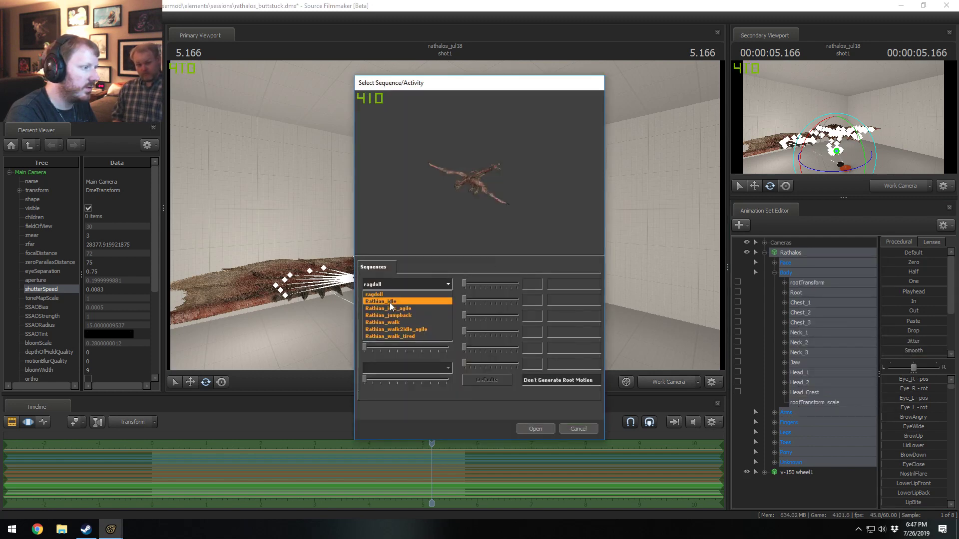
pyautogui.click(390, 303)
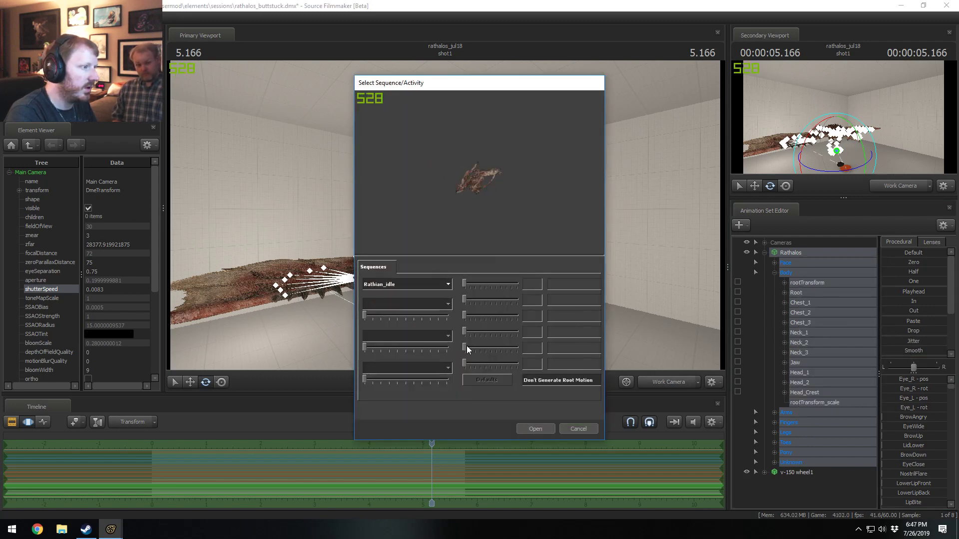
pyautogui.click(578, 429)
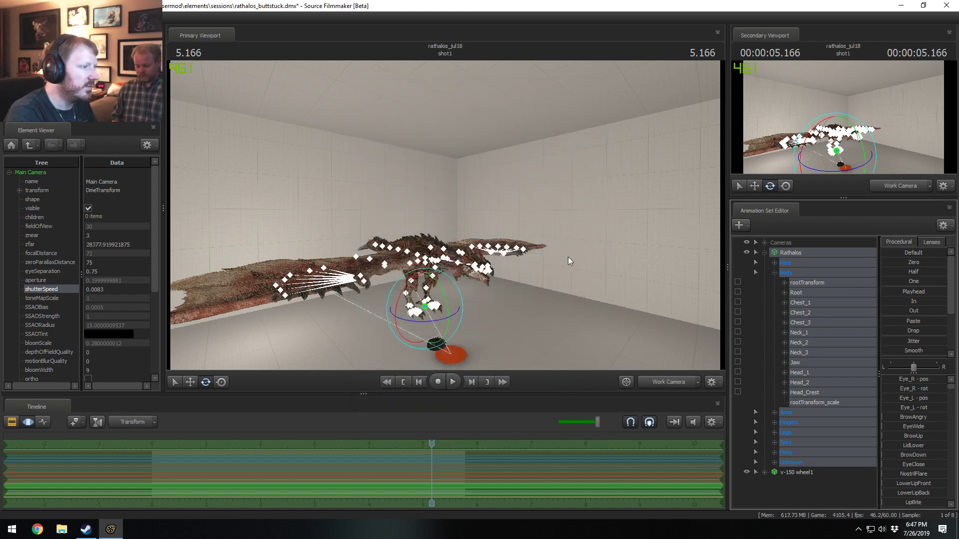
# - Import the Rathian_idle sequence onto the Rathalos animation set
pyautogui.rightClick(801, 258)
pyautogui.moveTo(826, 352)
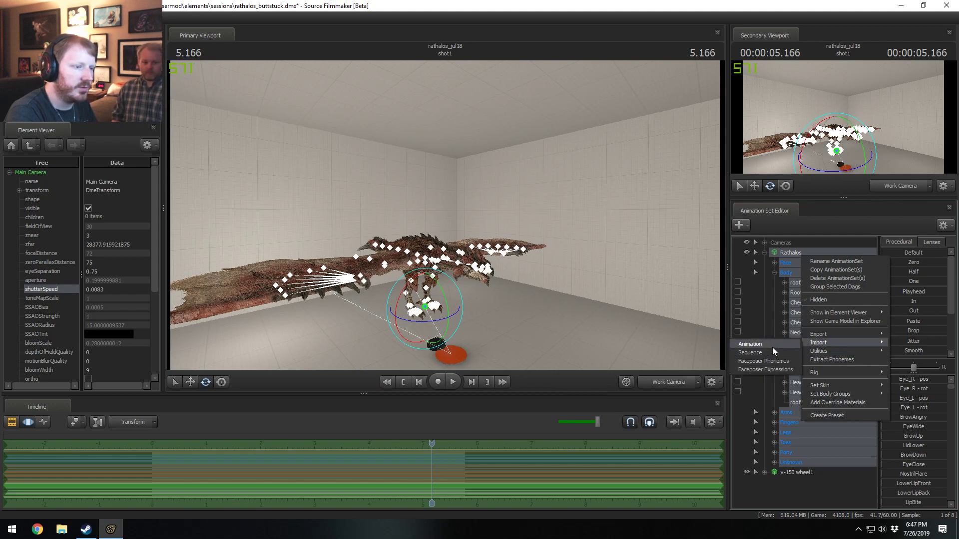
pyautogui.click(768, 352)
pyautogui.click(389, 286)
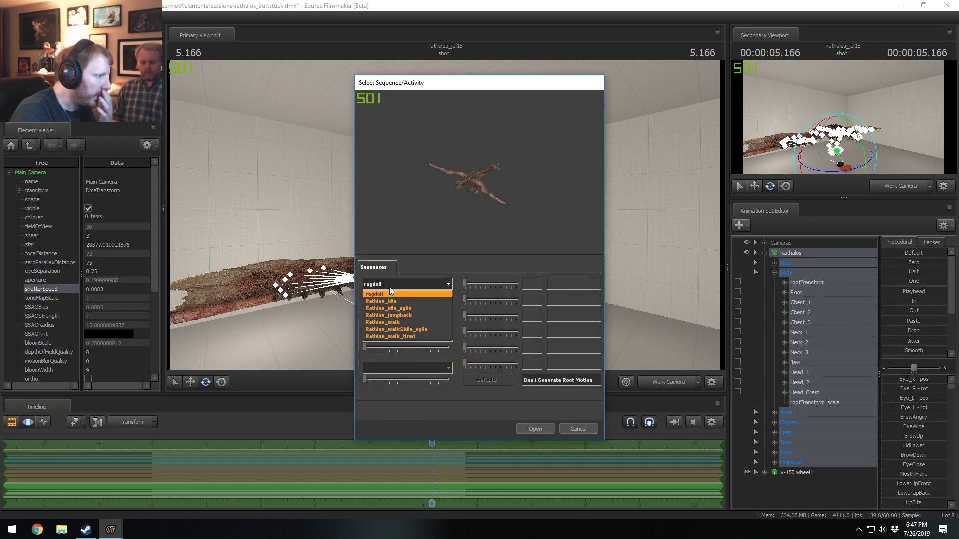
pyautogui.click(390, 301)
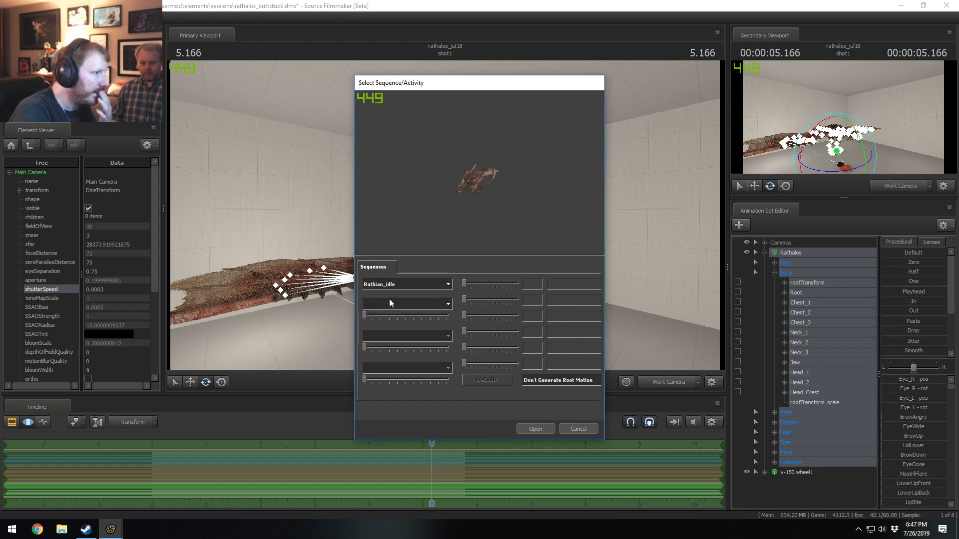
pyautogui.click(532, 428)
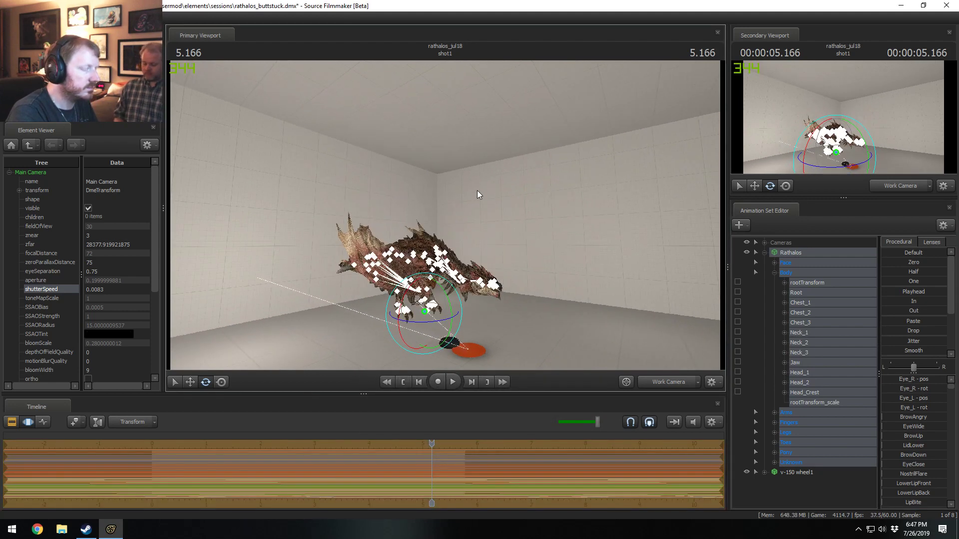
# - Apply the Playhead preset fully to the Rathalos animation and move the playhead to 3.4 seconds
pyautogui.press('w')
pyautogui.moveTo(478, 190); pyautogui.dragTo(445, 215)
pyautogui.press('F2')
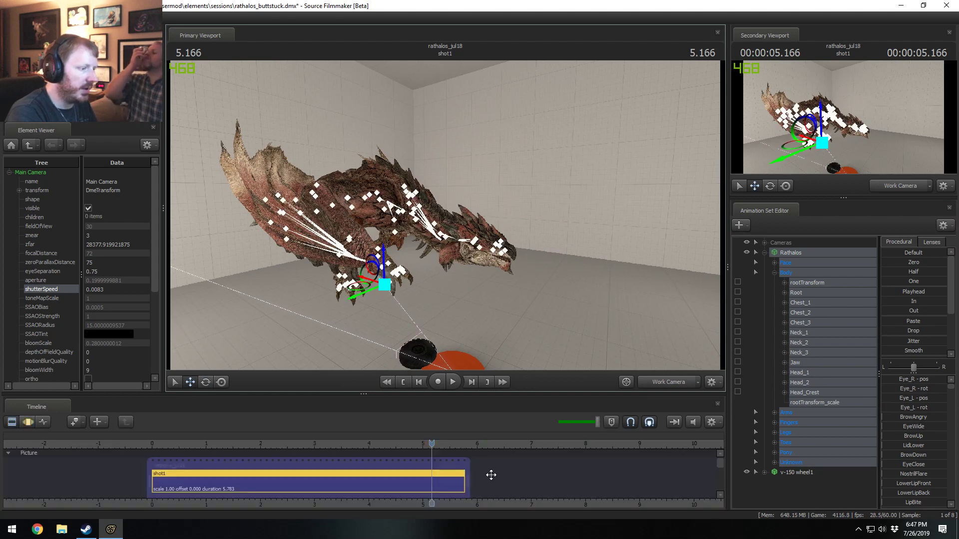
pyautogui.press('F3')
pyautogui.moveTo(889, 292); pyautogui.dragTo(946, 292)
pyautogui.press('F2')
pyautogui.press('F3')
pyautogui.moveTo(429, 445); pyautogui.dragTo(336, 444)
pyautogui.moveTo(446, 219)
pyautogui.keyDown('alt'); pyautogui.mouseDown()
pyautogui.moveTo(425, 213)
pyautogui.moveTo(446, 219)
pyautogui.mouseUp(); pyautogui.keyUp('alt')
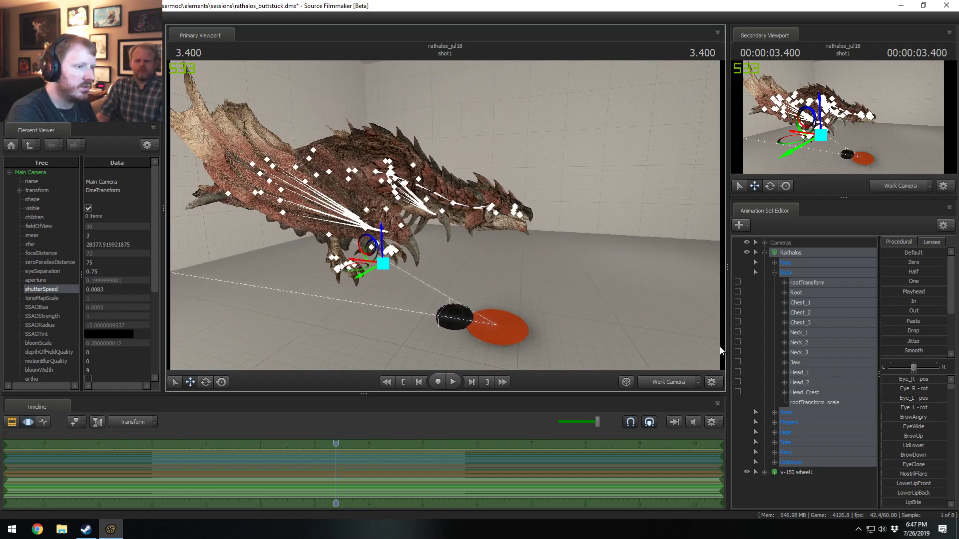
# - Rename the v-150 wheel1 animation set as Tire
pyautogui.click(801, 472)
pyautogui.rightClick(801, 471)
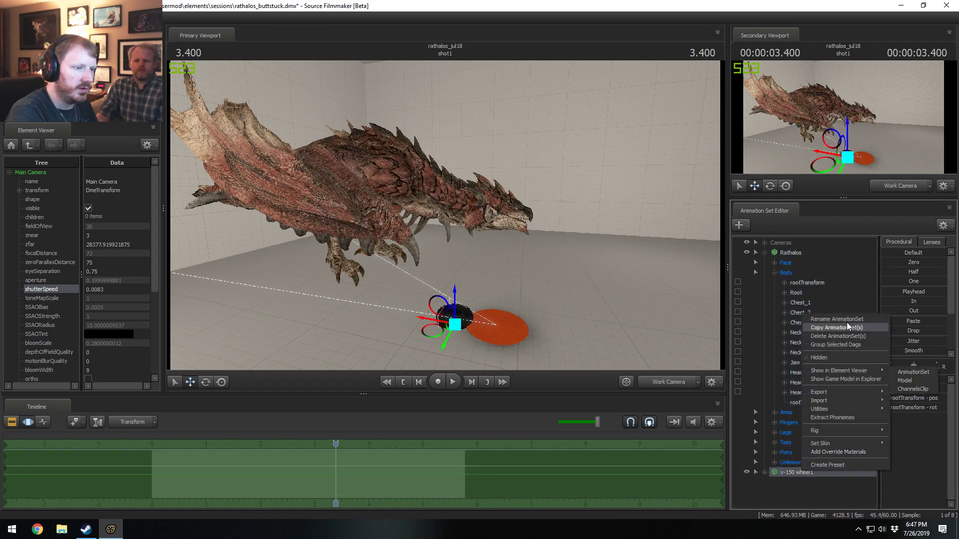
pyautogui.click(847, 322)
pyautogui.write('Tire')
pyautogui.press('Return')
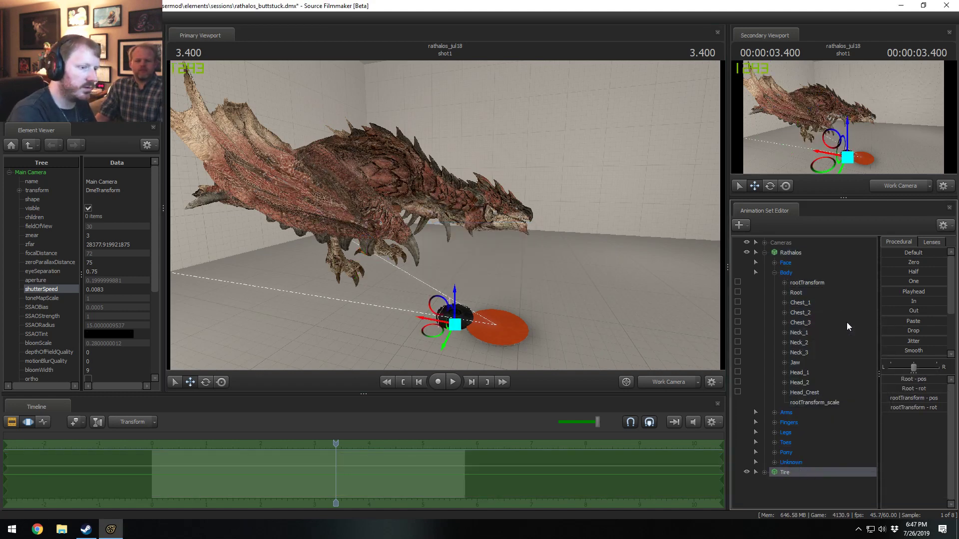
# - Collapse the Rathalos set, expand the Tire's Body group and add a scale control to its Root transform
pyautogui.click(765, 253)
pyautogui.click(765, 263)
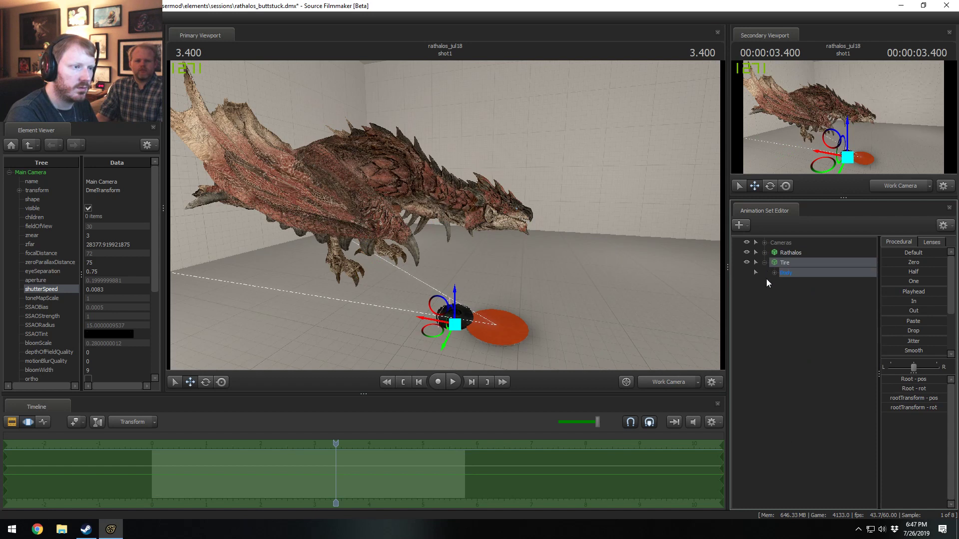
pyautogui.click(775, 272)
pyautogui.rightClick(799, 292)
pyautogui.click(800, 292)
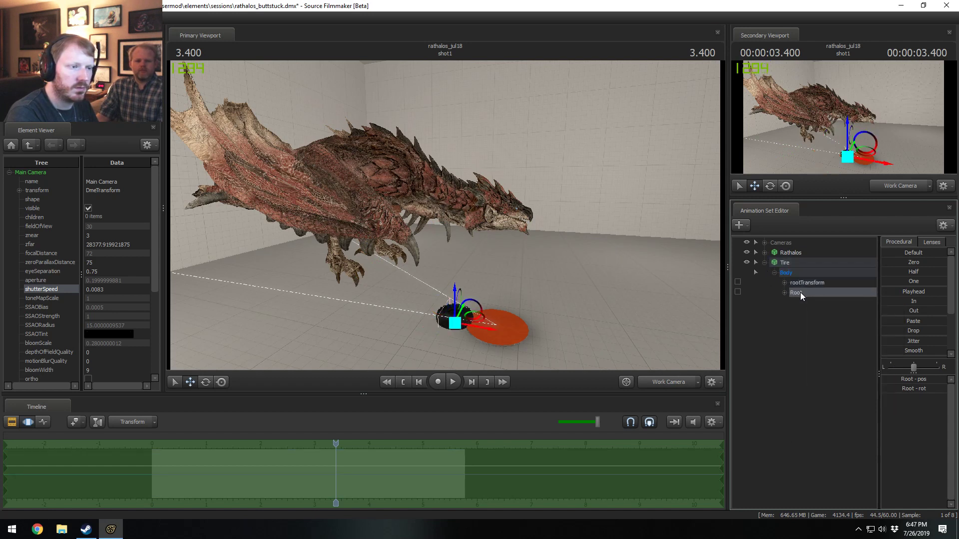
pyautogui.rightClick(800, 292)
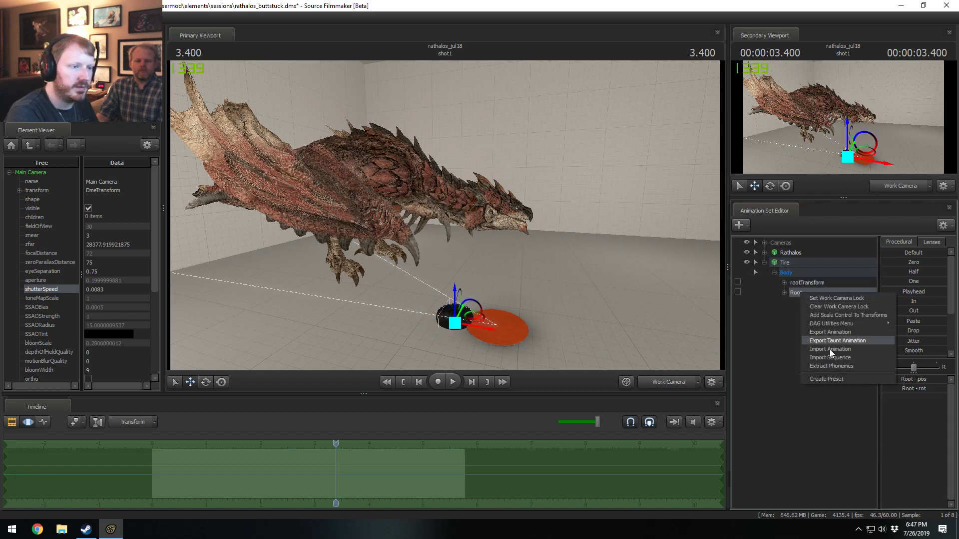
pyautogui.click(835, 315)
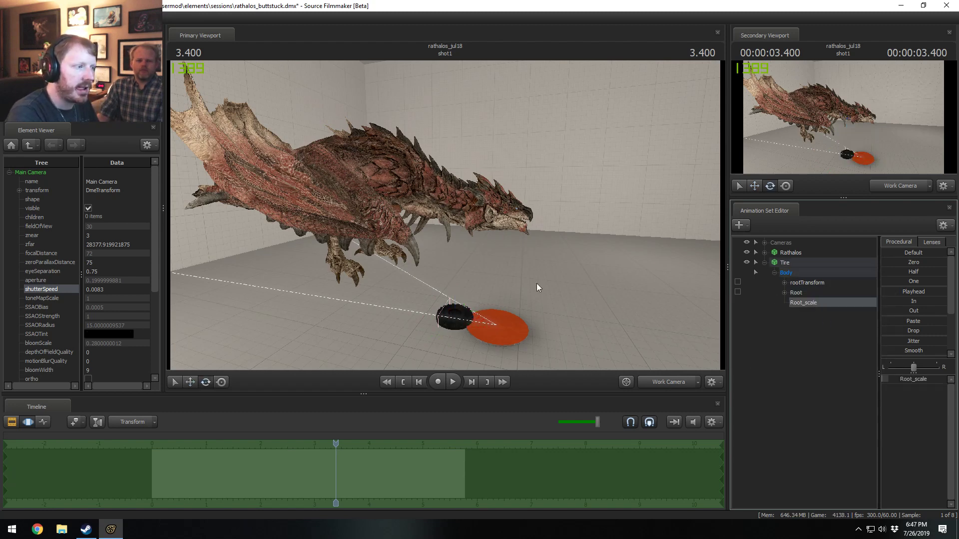
# - Try to set a rotation value of the Tire's Root to 0, and undo the change
pyautogui.click(817, 260)
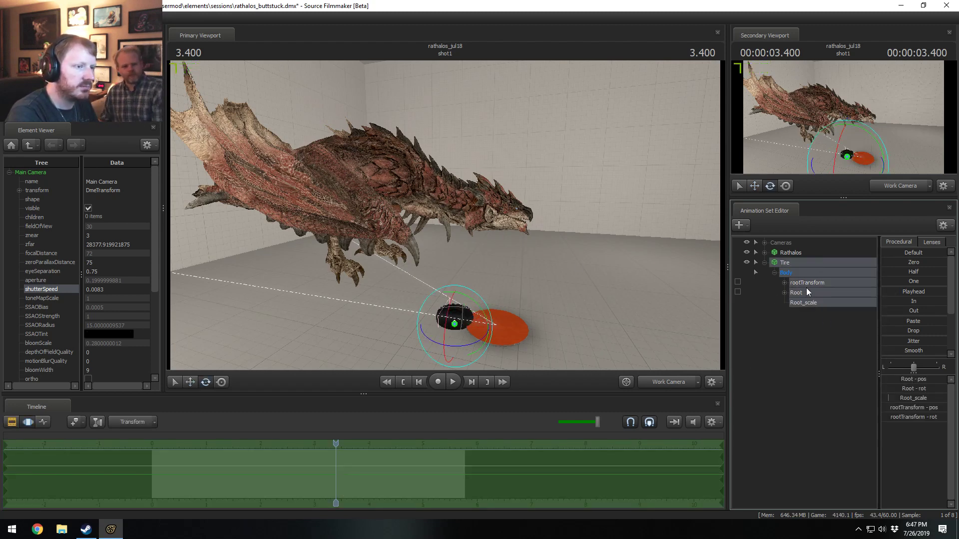
pyautogui.keyDown('alt'); pyautogui.moveTo(590, 308); pyautogui.dragTo(705, 267); pyautogui.keyUp('alt')
pyautogui.click(831, 296)
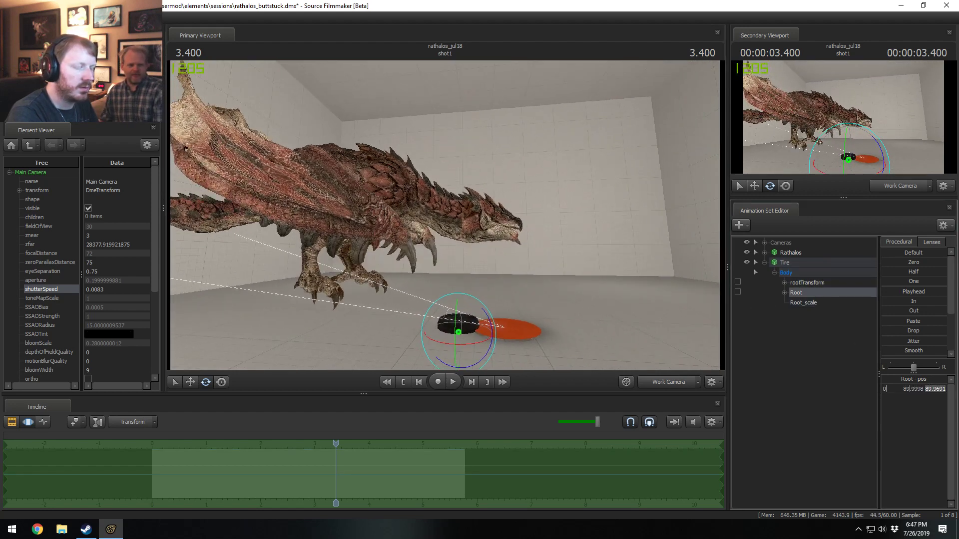
pyautogui.write('0')
pyautogui.press('Return')
pyautogui.hotkey('ctrl', 'z')
pyautogui.hotkey('ctrl', 'z')
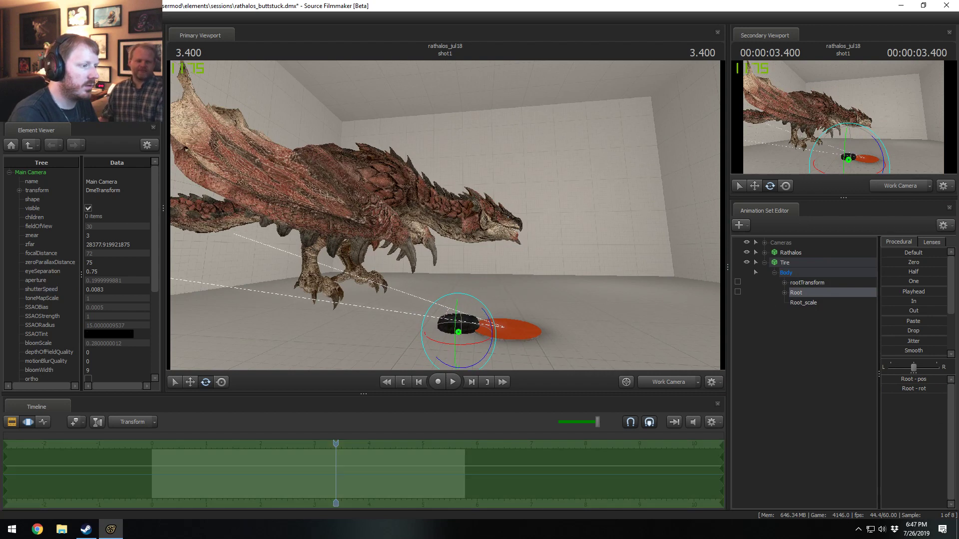
# - Set the middle rotation value of the Tire's Root to 0 to stand the wheel upright
pyautogui.click(906, 390)
pyautogui.write('0')
pyautogui.press('Return')
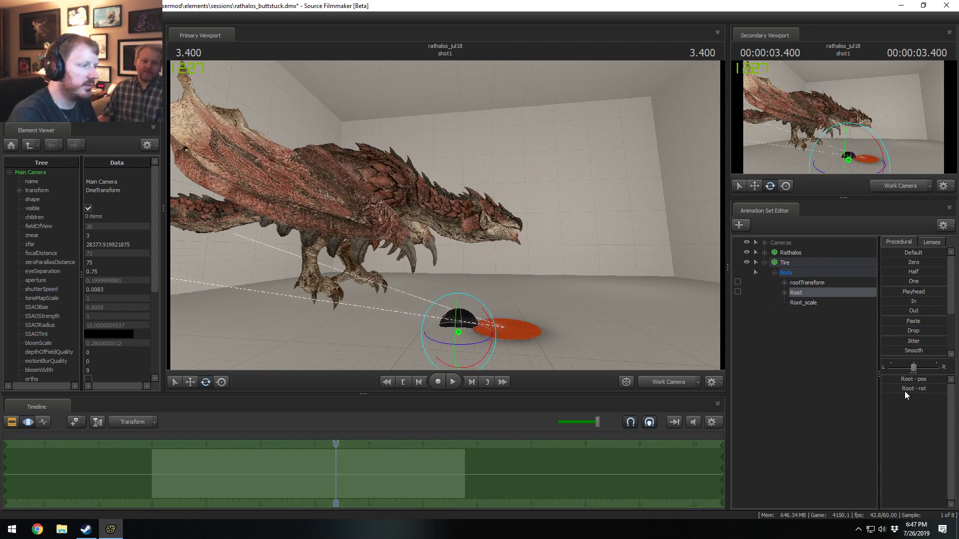
pyautogui.keyDown('alt'); pyautogui.moveTo(547, 280); pyautogui.dragTo(530, 232); pyautogui.keyUp('alt')
# - Raise the Tire to the height of Rathalos's body and set the last rotation value of its Root to 0
pyautogui.click(808, 256)
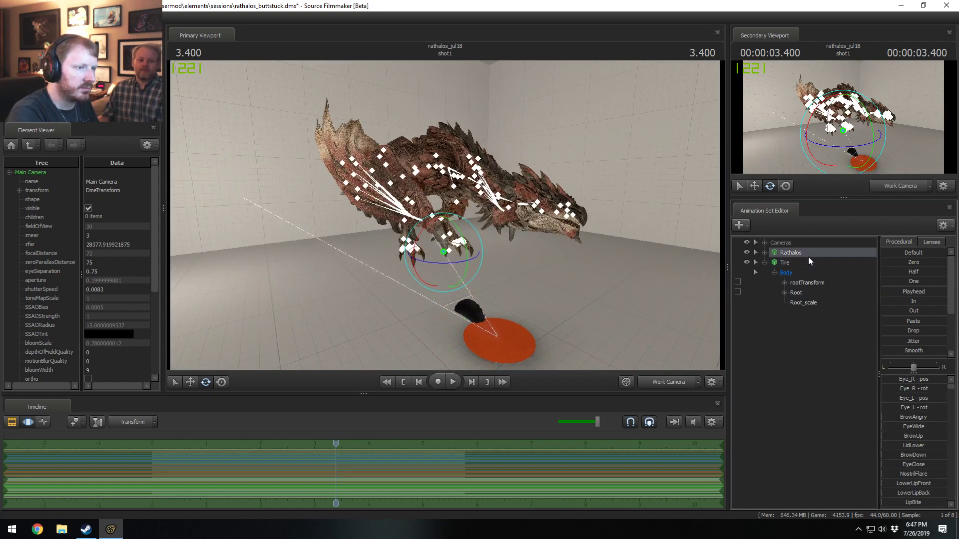
pyautogui.click(789, 261)
pyautogui.press('w')
pyautogui.moveTo(466, 293); pyautogui.dragTo(465, 149)
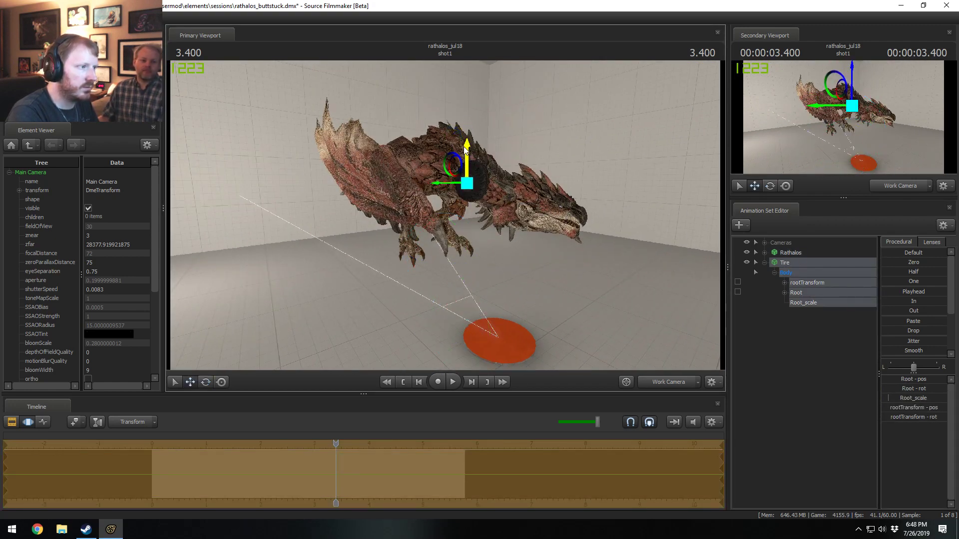
pyautogui.click(837, 292)
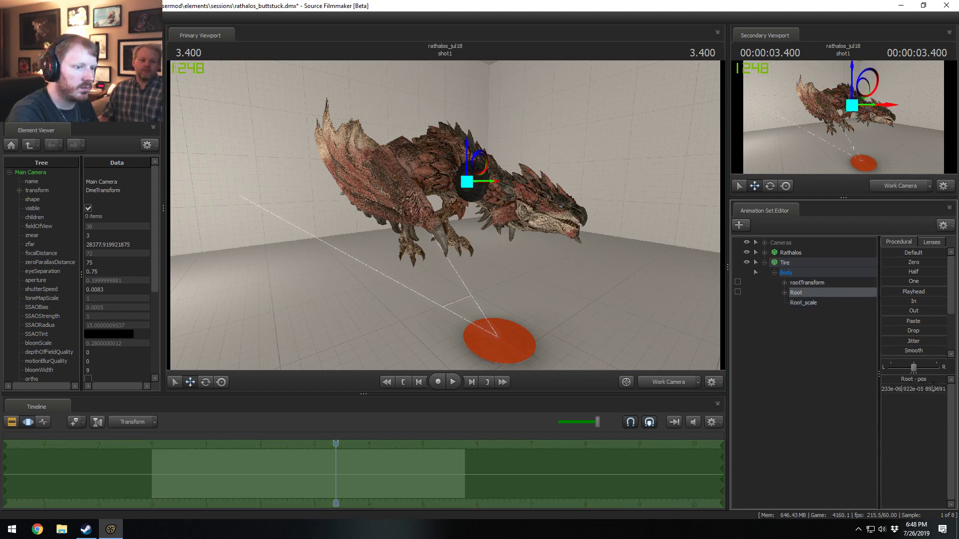
pyautogui.write('0')
pyautogui.press('Return')
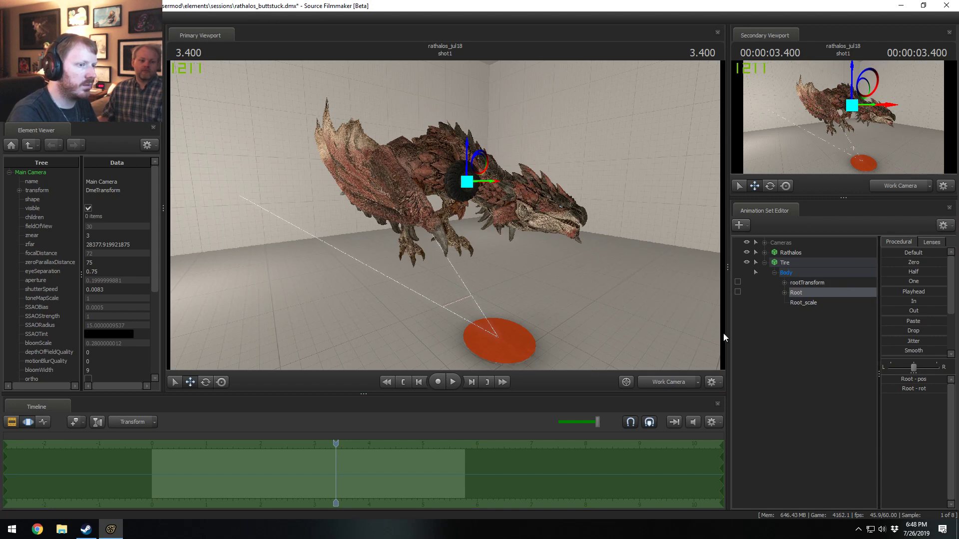
# - Enlarge the Tire well beyond Rathalos's head with Root_scale, and move it so its hub is centred on the head
pyautogui.click(799, 304)
pyautogui.moveTo(891, 380); pyautogui.dragTo(897, 380)
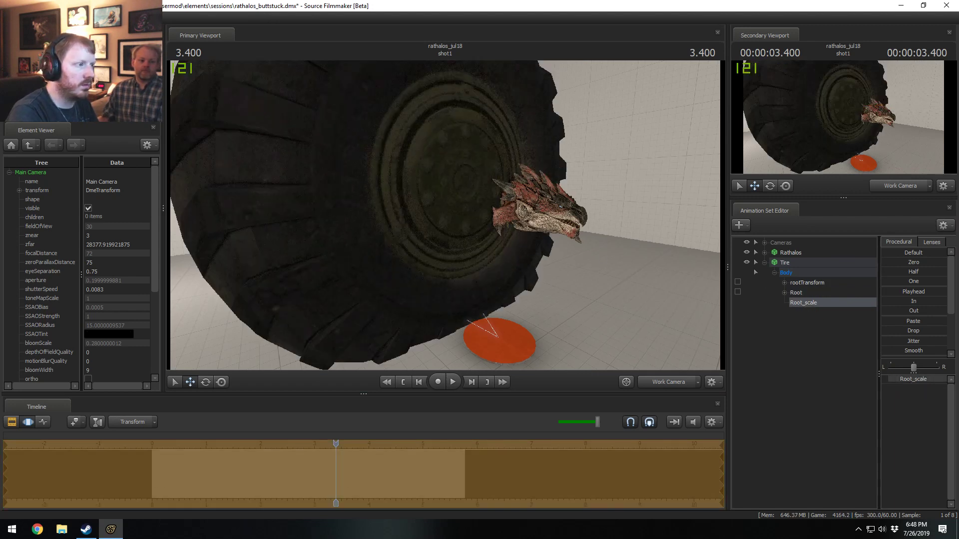
pyautogui.moveTo(545, 262); pyautogui.dragTo(447, 216)
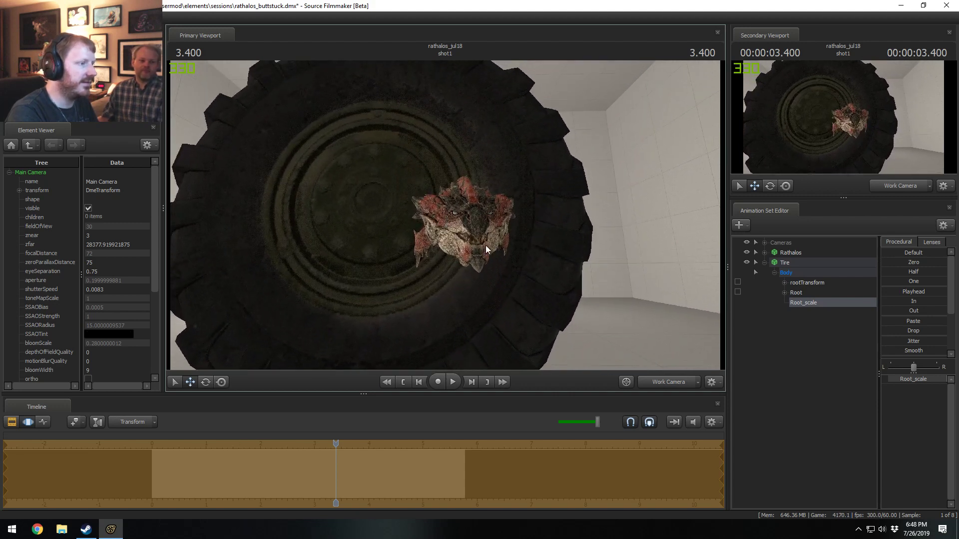
pyautogui.click(800, 262)
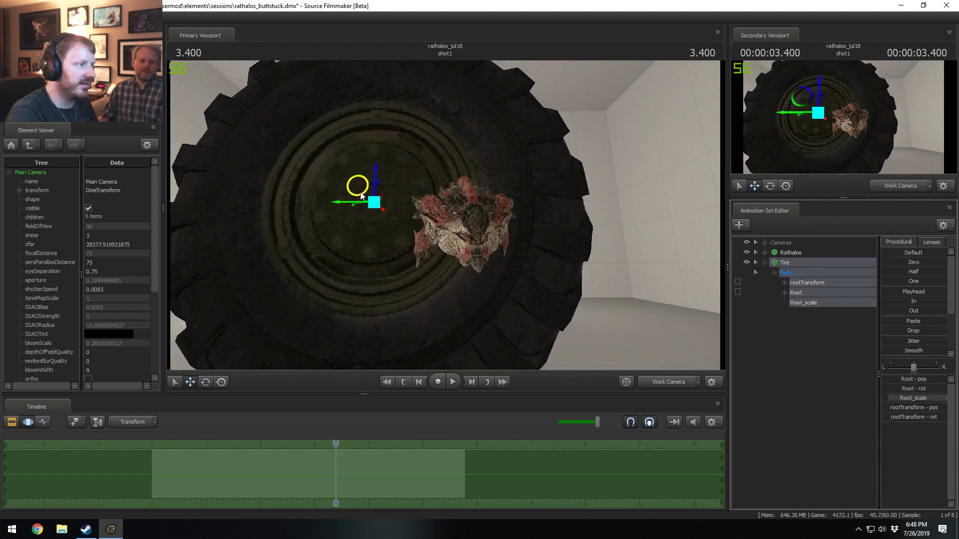
pyautogui.moveTo(361, 196); pyautogui.dragTo(701, 298)
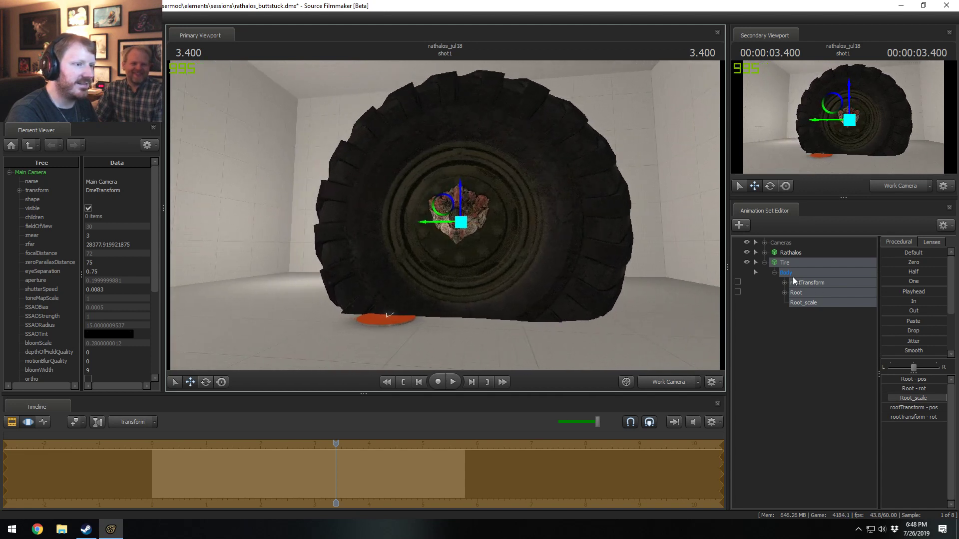
# - Select Rathalos's Head_2 together with the Tire's Root for rotating
pyautogui.click(769, 256)
pyautogui.press('ctrl')
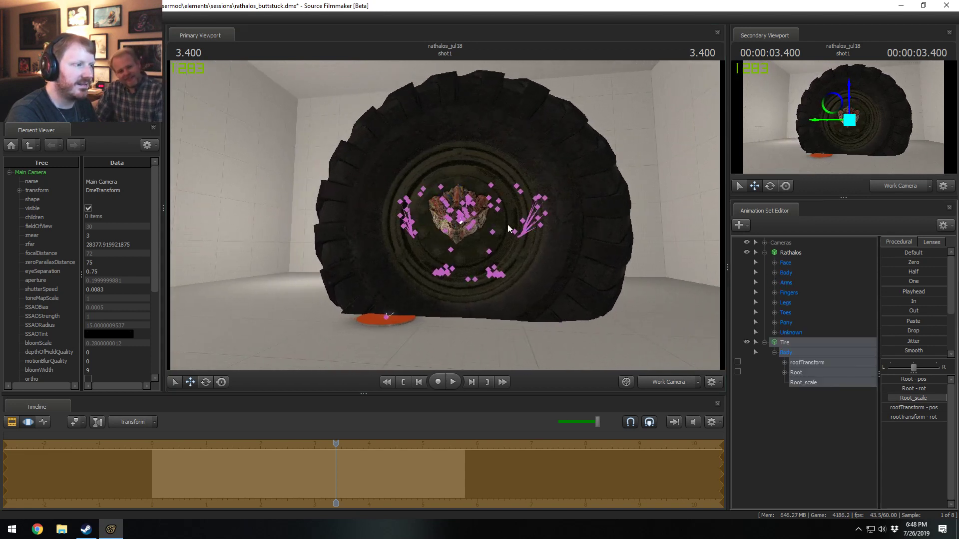
pyautogui.click(773, 272)
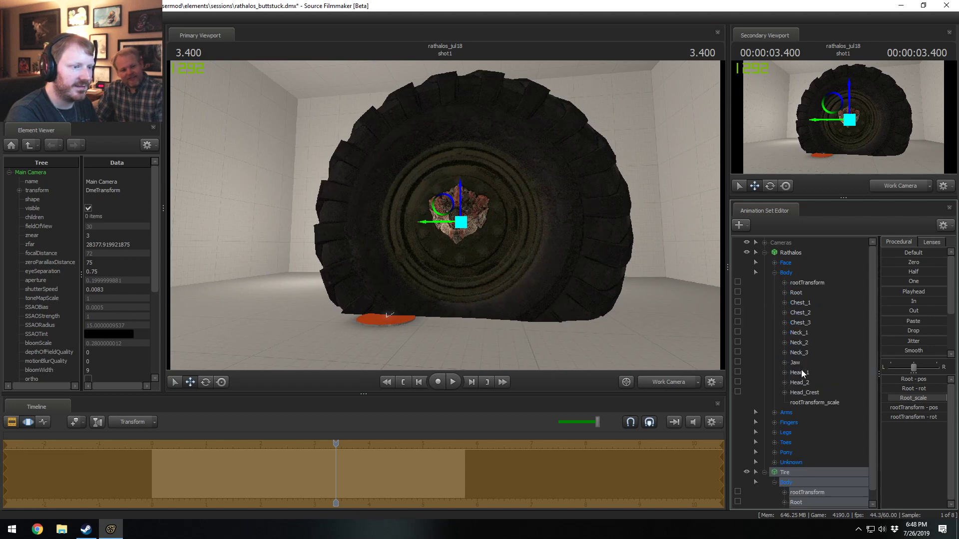
pyautogui.click(803, 384)
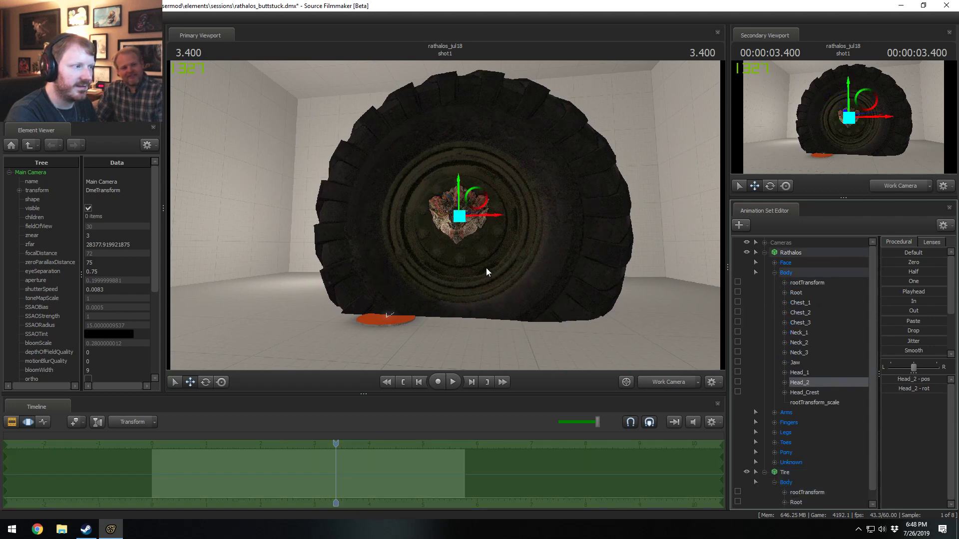
pyautogui.moveTo(487, 271)
pyautogui.keyDown('alt'); pyautogui.mouseDown()
pyautogui.moveTo(359, 271)
pyautogui.moveTo(480, 276)
pyautogui.mouseUp(); pyautogui.keyUp('alt')
pyautogui.scroll(-1, 863, 489)
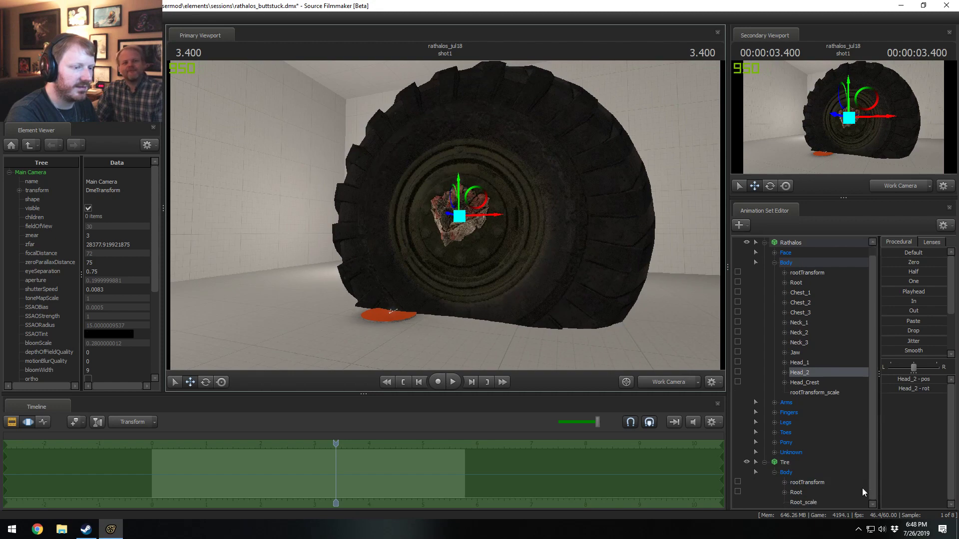
pyautogui.keyDown('ctrl'); pyautogui.click(798, 493); pyautogui.keyUp('ctrl')
pyautogui.press('e')
pyautogui.keyDown('alt'); pyautogui.moveTo(465, 240); pyautogui.dragTo(507, 250); pyautogui.keyUp('alt')
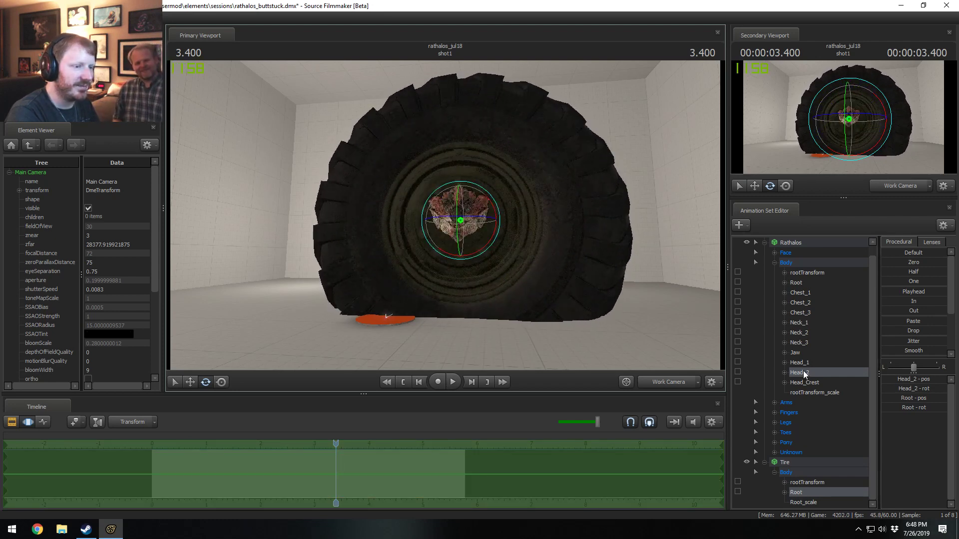
# - Try rotating Rathalos's Neck_3 in combination with the Tire's Root, and undo the rotations
pyautogui.click(799, 342)
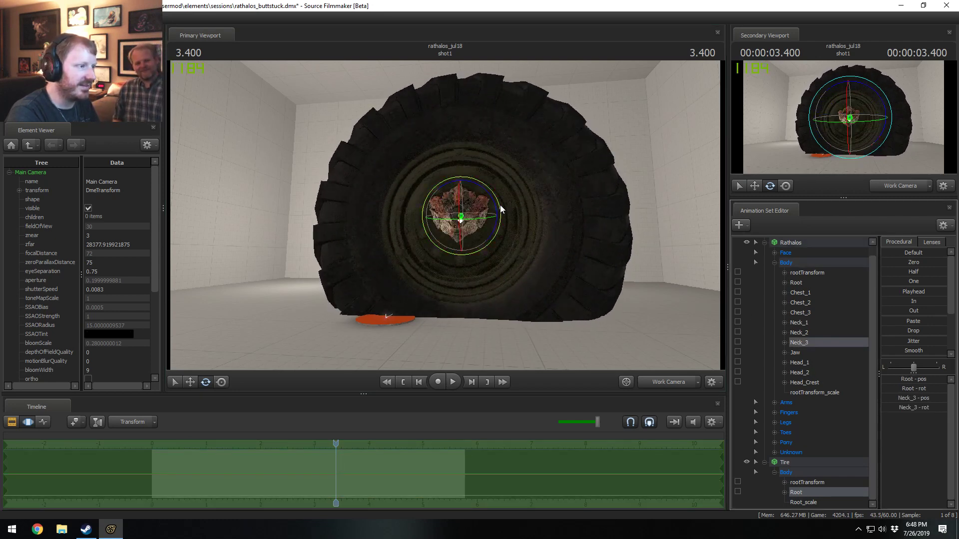
pyautogui.moveTo(500, 206); pyautogui.dragTo(540, 181)
pyautogui.hotkey('ctrl', 'z')
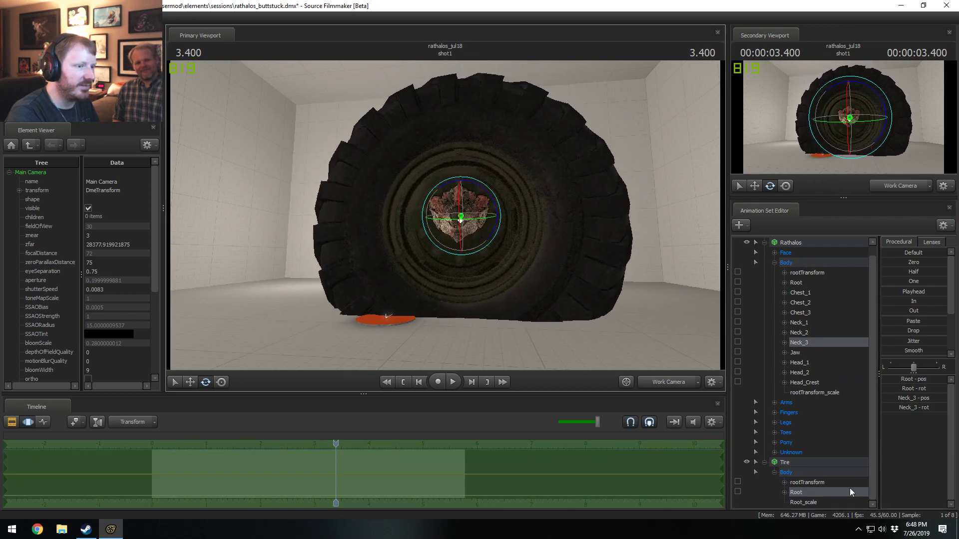
pyautogui.keyDown('ctrl'); pyautogui.click(797, 492); pyautogui.keyUp('ctrl')
pyautogui.keyDown('ctrl'); pyautogui.click(806, 492); pyautogui.keyUp('ctrl')
pyautogui.moveTo(641, 282); pyautogui.dragTo(633, 252)
pyautogui.moveTo(445, 215); pyautogui.dragTo(445, 224)
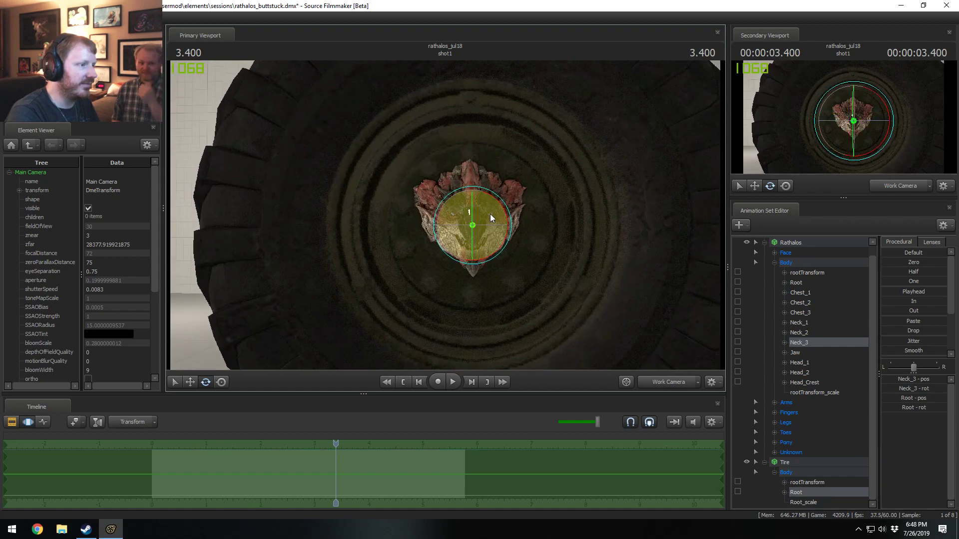
pyautogui.moveTo(508, 211); pyautogui.dragTo(488, 268)
pyautogui.press('w')
pyautogui.hotkey('ctrl', 'z')
# - Select the whole Tire animation set and move the wheel forward, clear of Rathalos's head
pyautogui.moveTo(493, 190); pyautogui.dragTo(477, 224)
pyautogui.press('s')
pyautogui.press('w')
pyautogui.press('a')
pyautogui.press('d')
pyautogui.press('a')
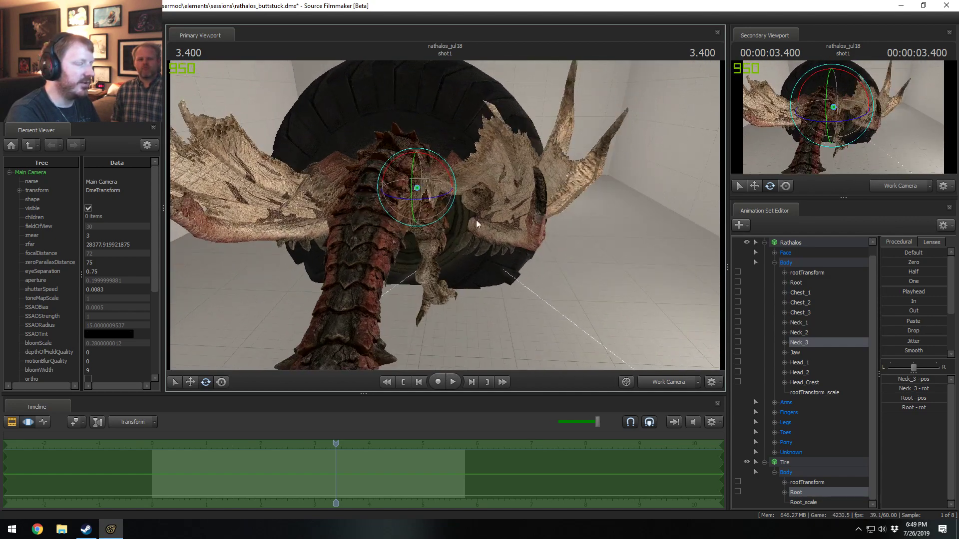
pyautogui.click(765, 242)
pyautogui.click(795, 263)
pyautogui.press('w')
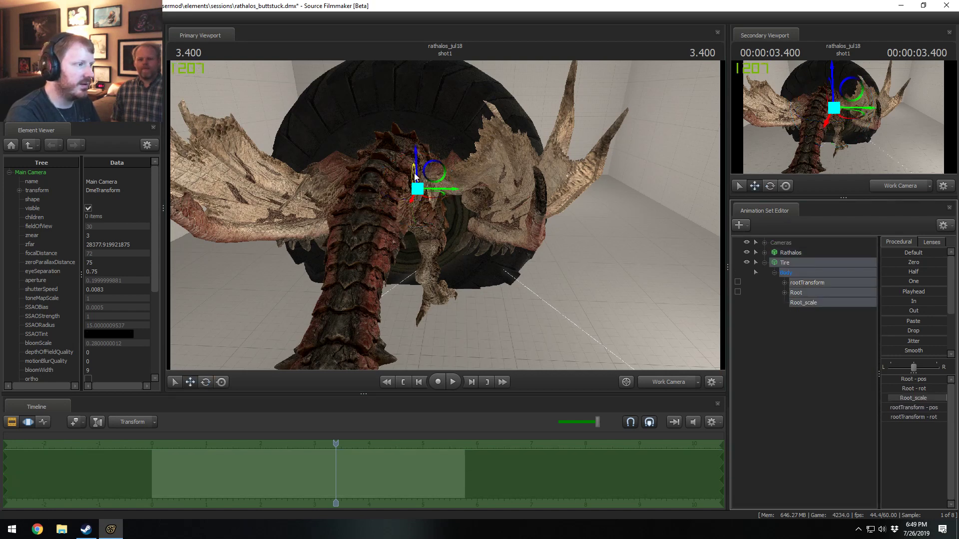
pyautogui.press('f')
pyautogui.moveTo(430, 176); pyautogui.dragTo(509, 105)
pyautogui.press('w')
pyautogui.moveTo(445, 214)
pyautogui.mouseDown()
pyautogui.moveTo(437, 219)
pyautogui.moveTo(445, 214)
pyautogui.mouseUp()
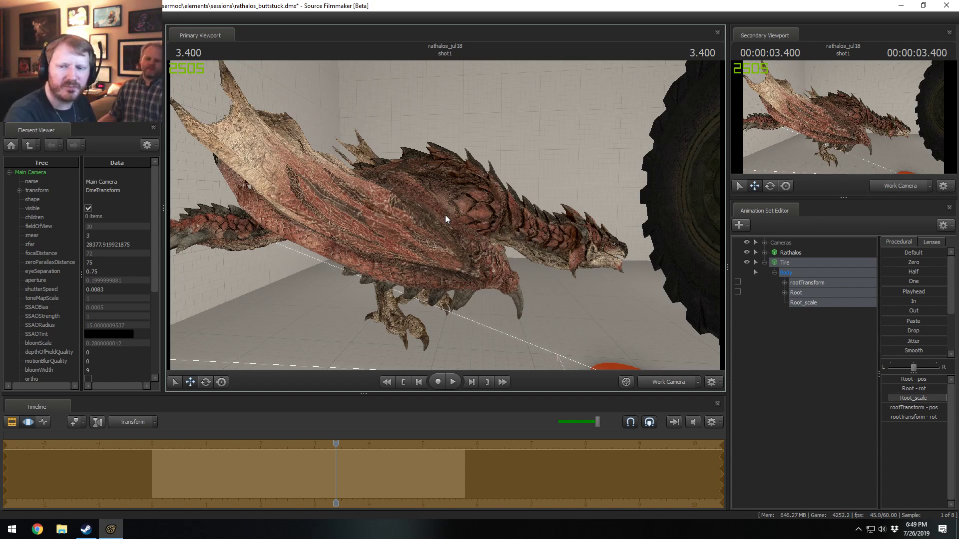
# - Save the rathalos_buttstuck session with the Tire in its current position
pyautogui.moveTo(455, 248); pyautogui.dragTo(455, 212)
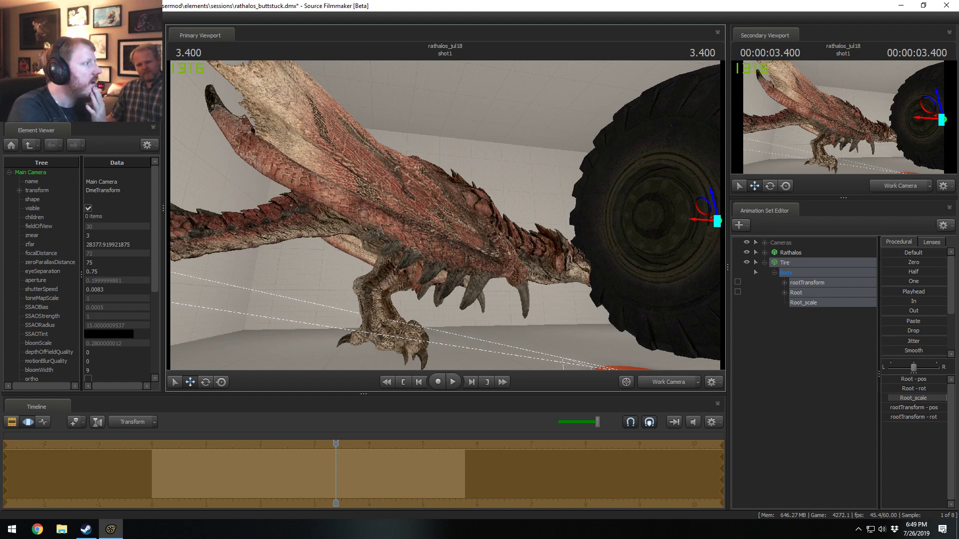
pyautogui.click(9, 17)
pyautogui.click(20, 53)
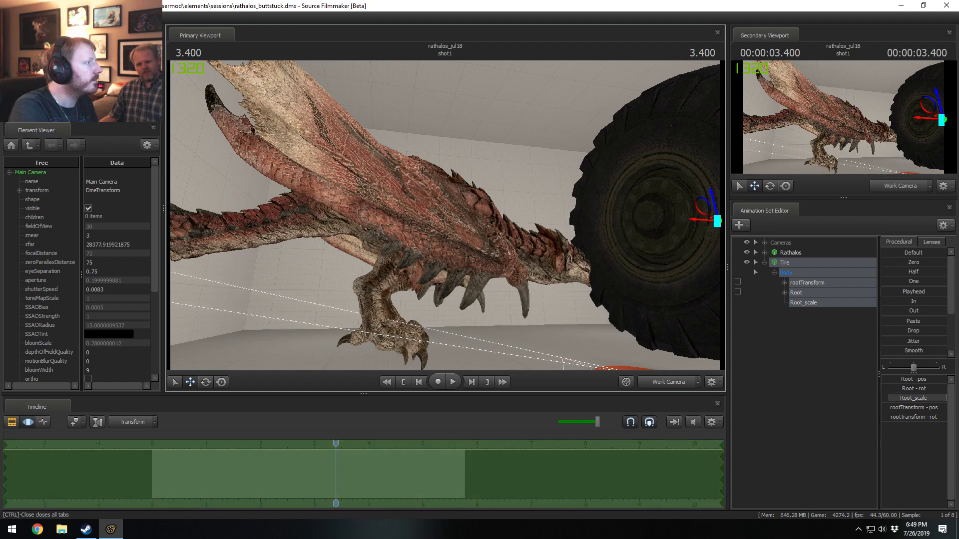
# - Open the session rathalos_jul12.dmx from the sessions folder, checking the [RATHALOS] subfolder on the way
pyautogui.click(9, 17)
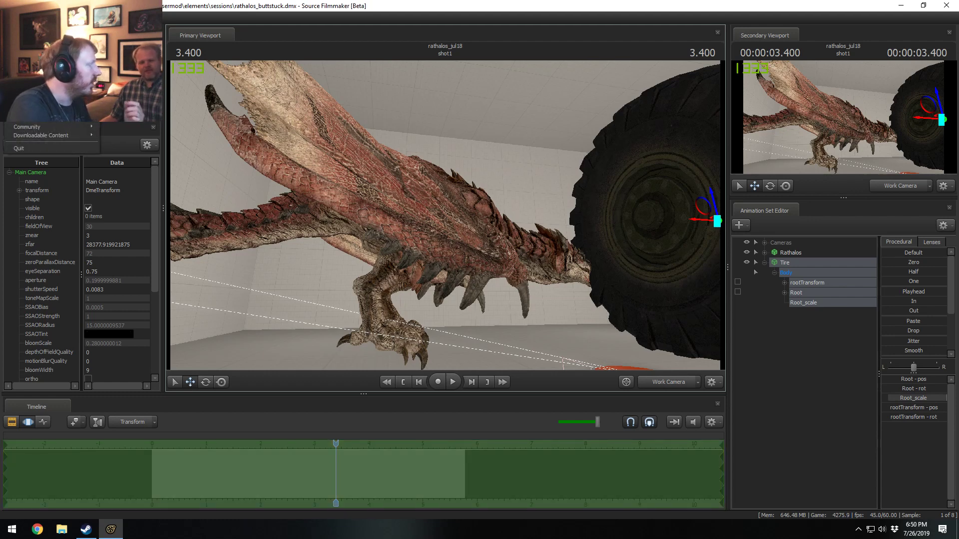
pyautogui.click(20, 35)
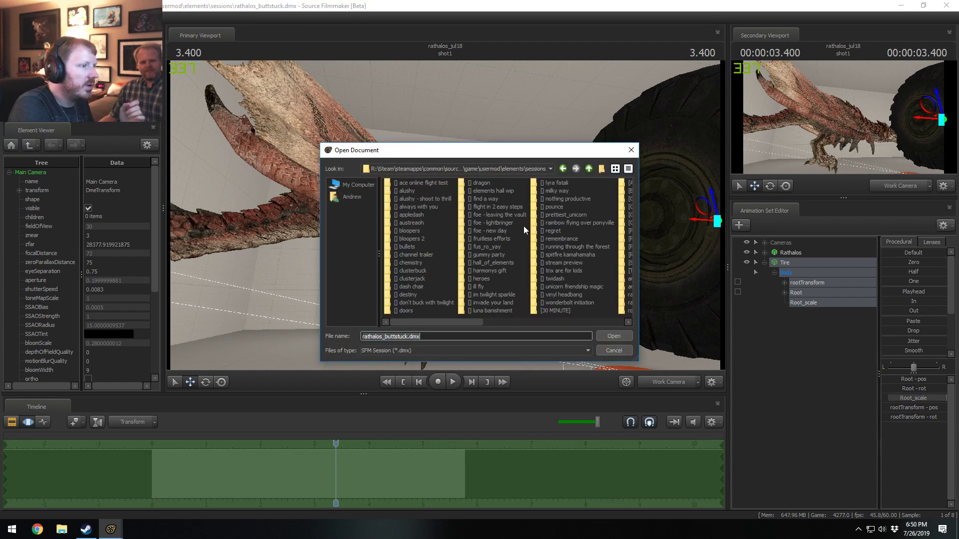
pyautogui.hscroll(10, 511, 321)
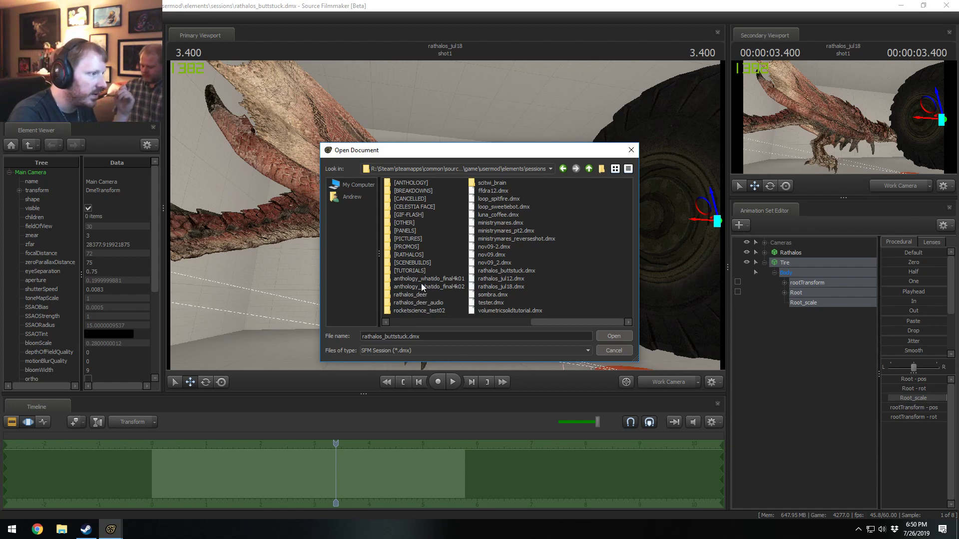
pyautogui.doubleClick(414, 254)
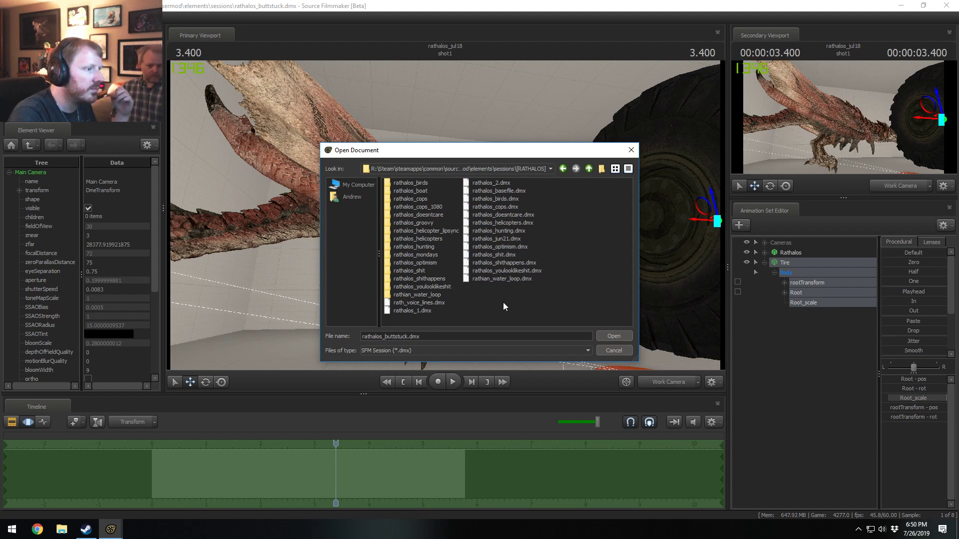
pyautogui.click(589, 169)
pyautogui.click(483, 323)
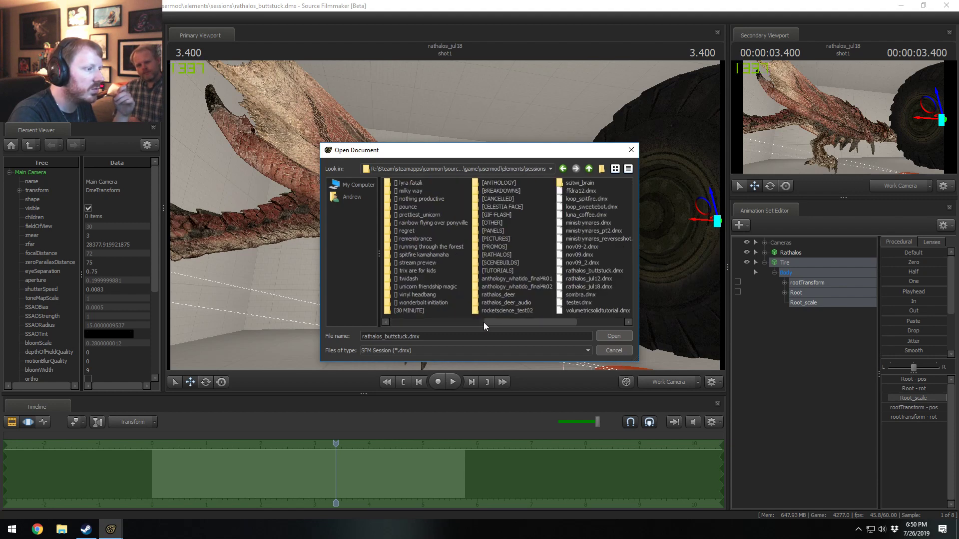
pyautogui.moveTo(484, 322); pyautogui.dragTo(543, 325)
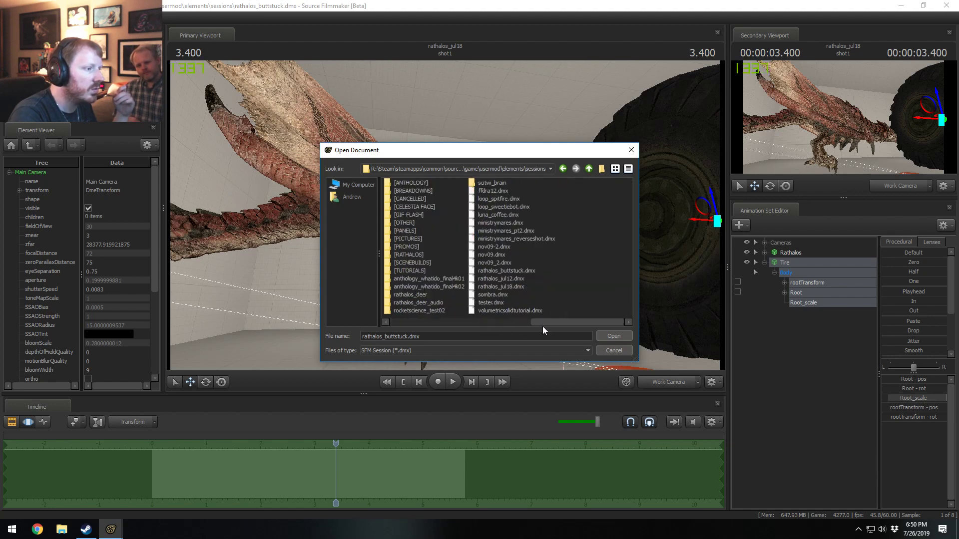
pyautogui.click(497, 280)
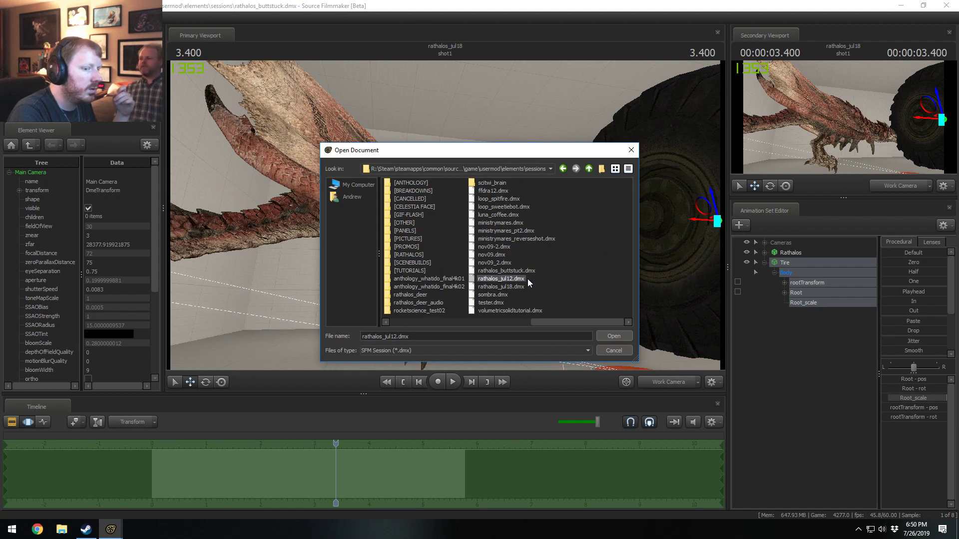
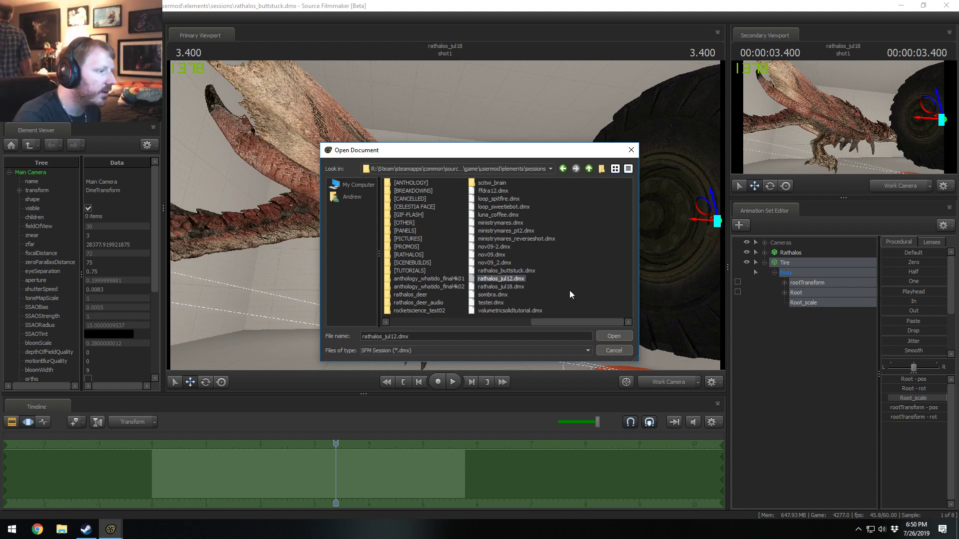
pyautogui.doubleClick(513, 279)
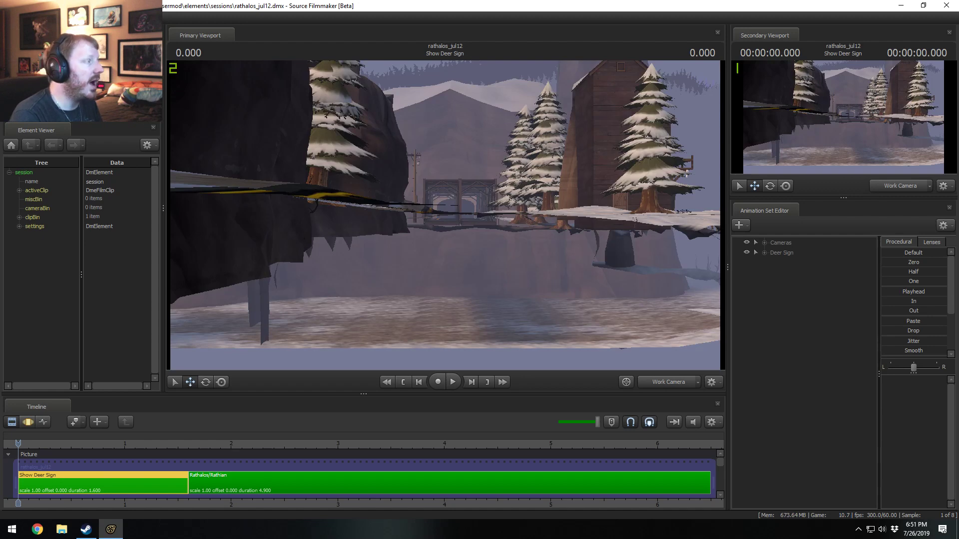
# - Open the session rathian_water_loop.dmx from the [RATHALOS] sessions folder
pyautogui.hotkey('ctrl', 'o')
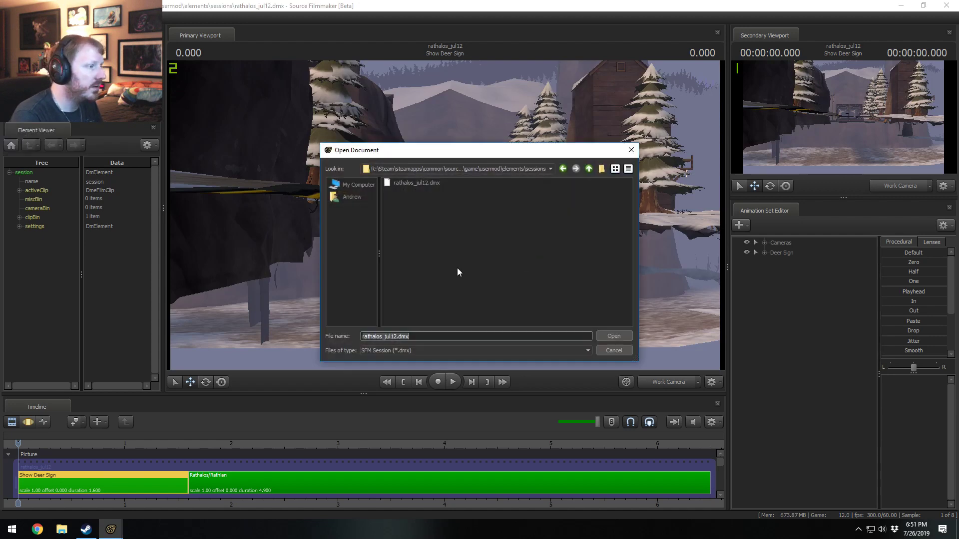
pyautogui.moveTo(459, 325); pyautogui.dragTo(556, 321)
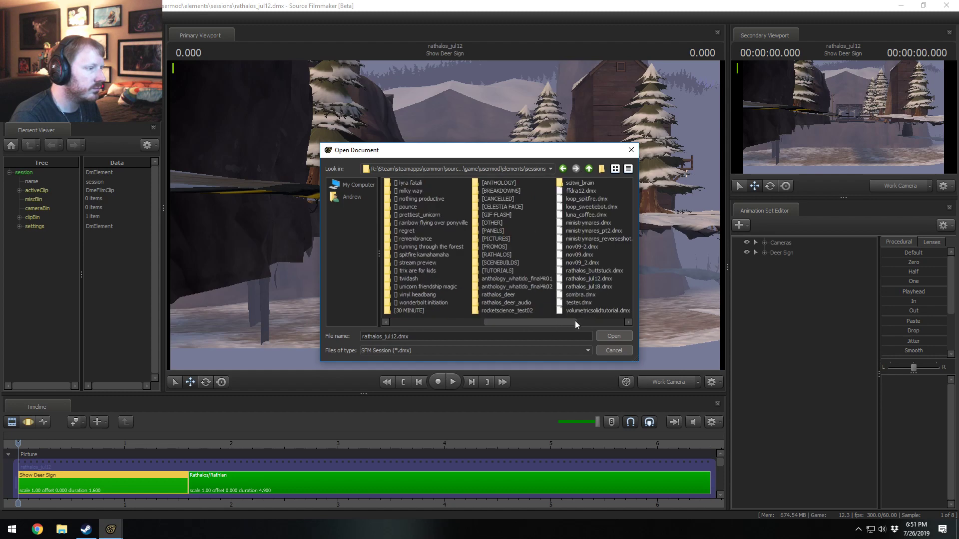
pyautogui.click(575, 323)
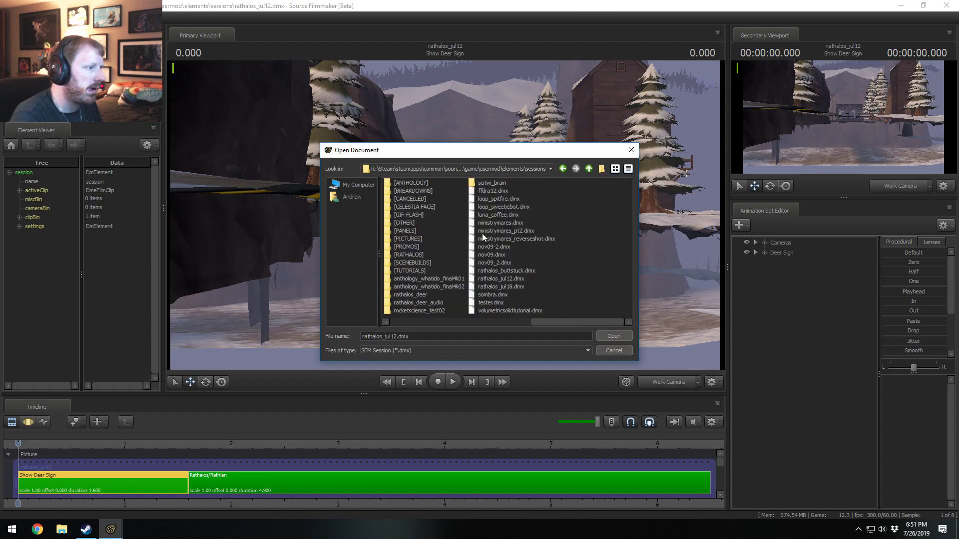
pyautogui.doubleClick(406, 255)
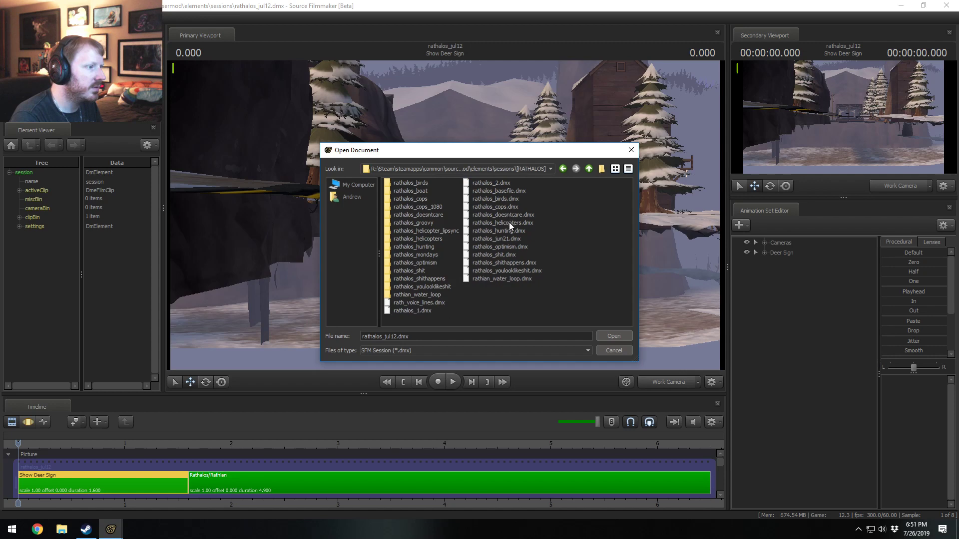
pyautogui.click(508, 277)
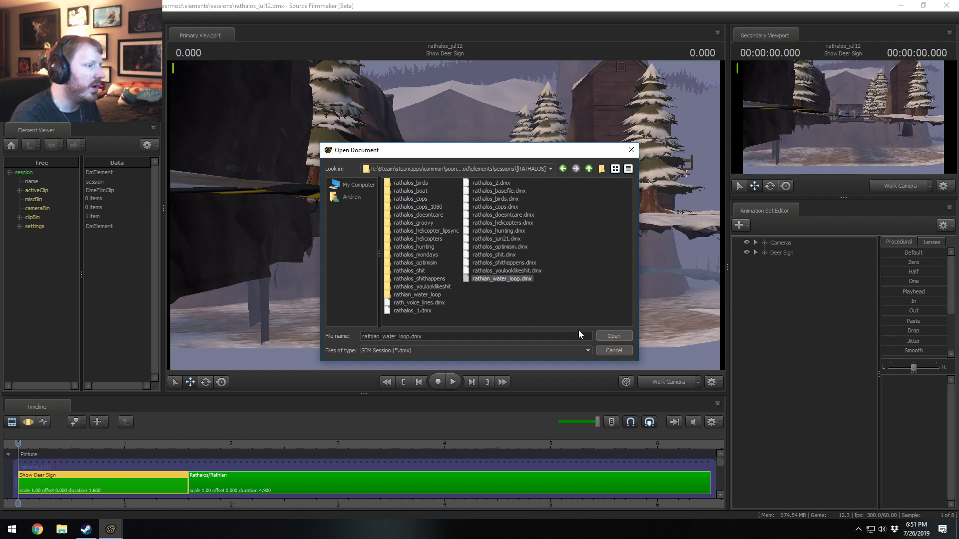
pyautogui.click(614, 336)
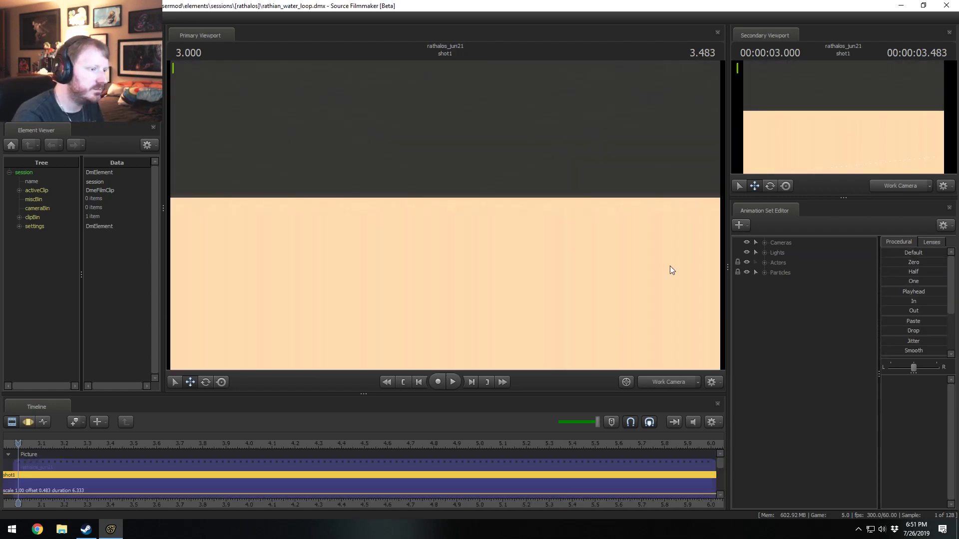
# - Play back the Rathian water loop through the Main Camera
pyautogui.click(665, 383)
pyautogui.press('space')
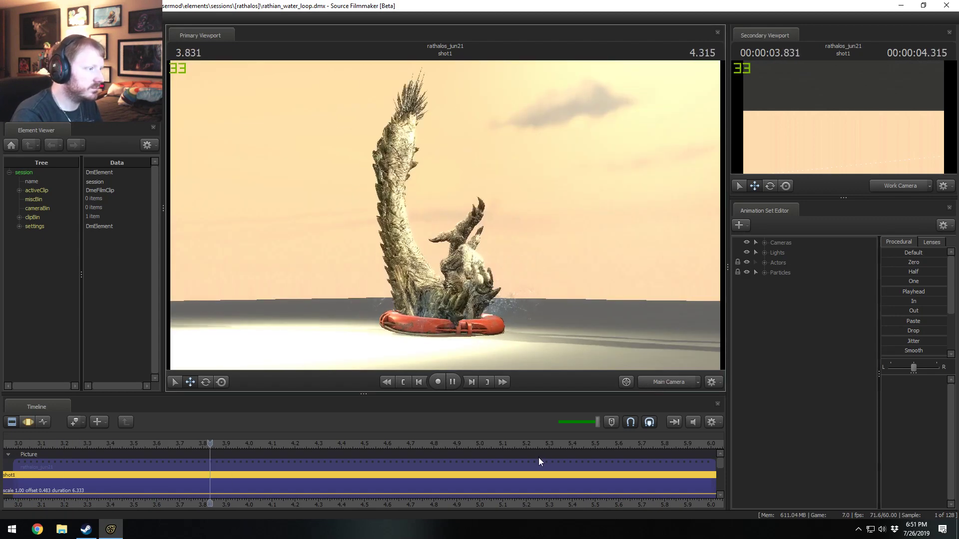
pyautogui.press('space')
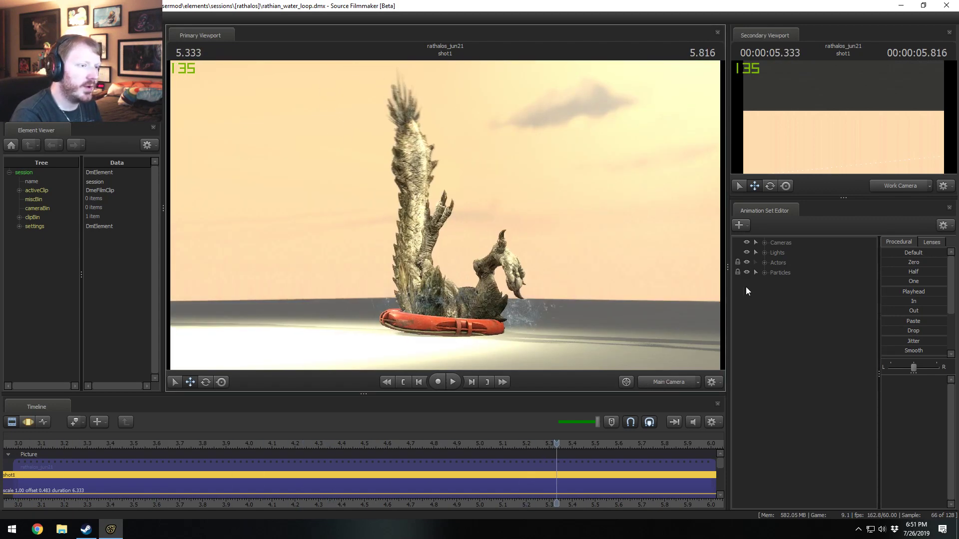
# - Switch to the Motion Editor and unlock the transforms of the Rathian animation set in the Actors group
pyautogui.press('F2')
pyautogui.click(765, 263)
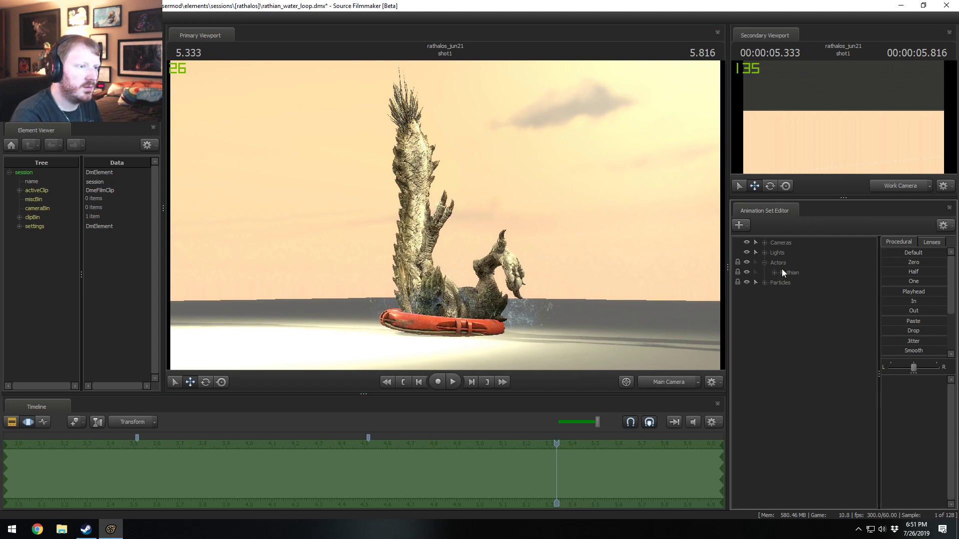
pyautogui.click(787, 272)
pyautogui.click(775, 273)
pyautogui.click(797, 283)
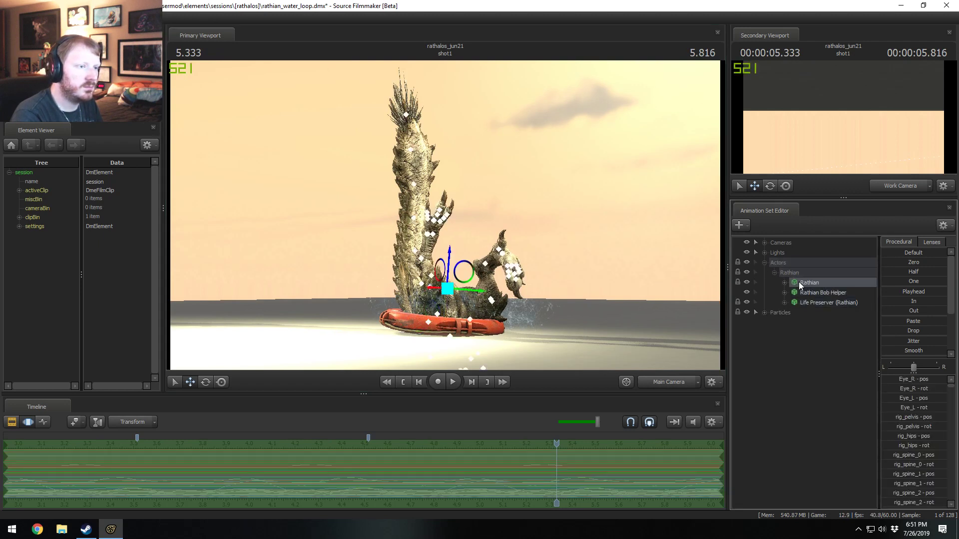
pyautogui.rightClick(799, 283)
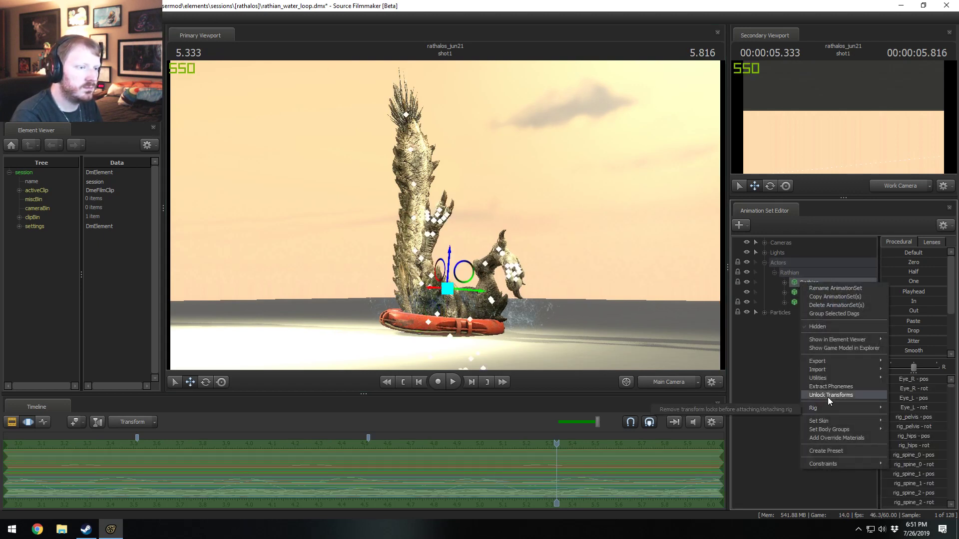
pyautogui.click(829, 395)
# - Detach the rig_biped_Rathian40 rig from the Rathian
pyautogui.rightClick(810, 287)
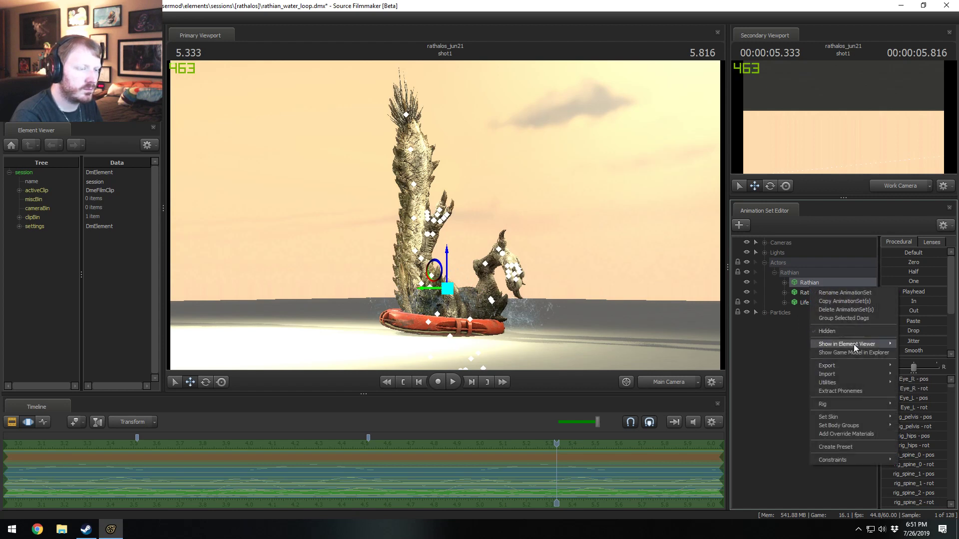
pyautogui.moveTo(838, 383)
pyautogui.moveTo(835, 366)
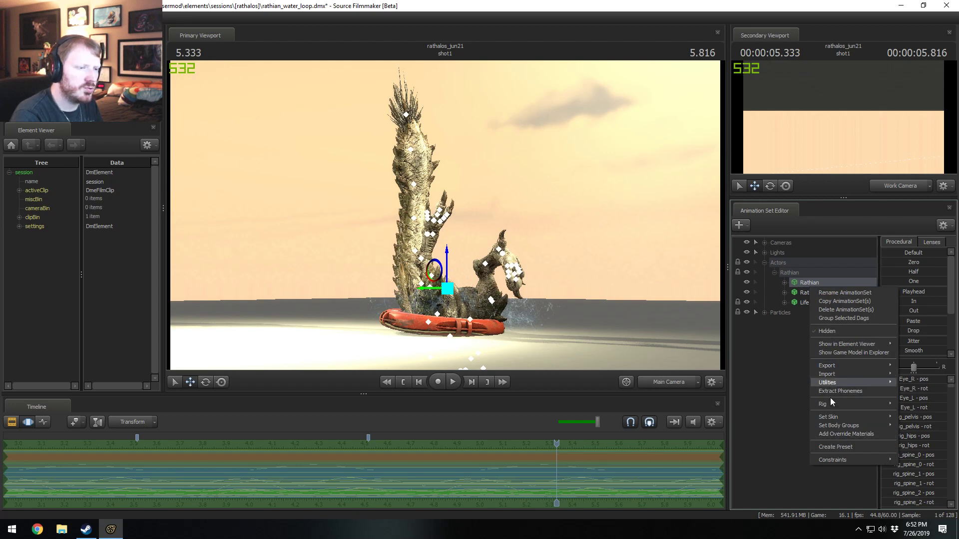
pyautogui.moveTo(837, 406)
pyautogui.moveTo(734, 351)
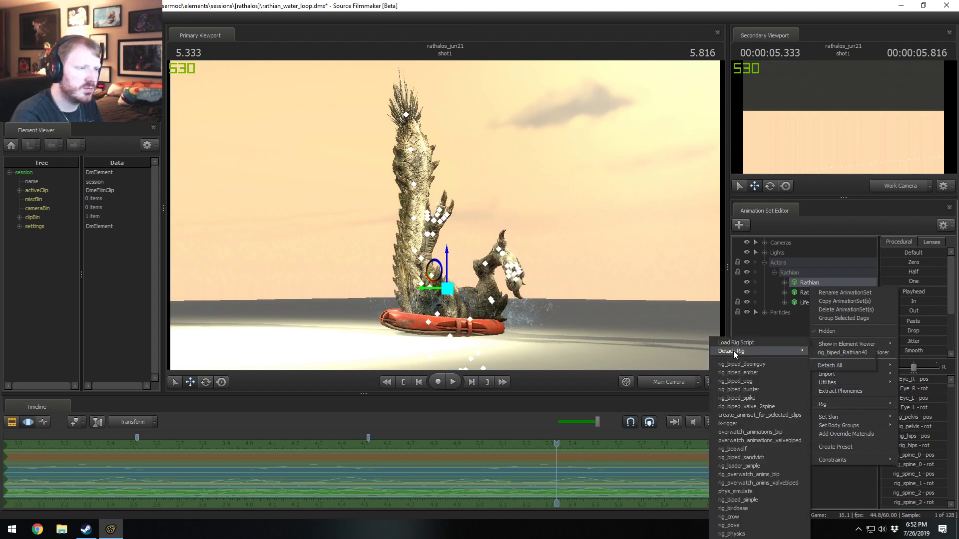
pyautogui.click(844, 350)
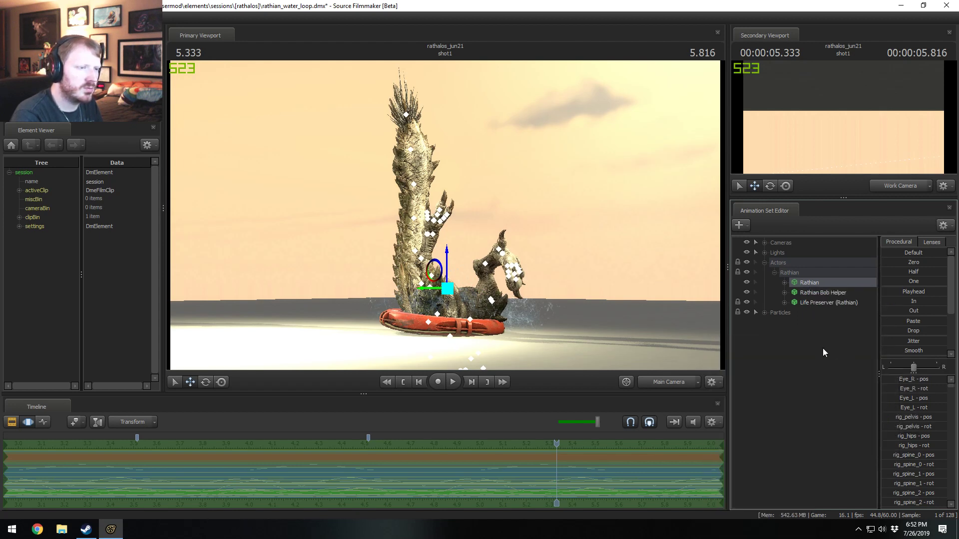
# - Export the Rathian's animation as argo_rathian_fidget_v1, and play back the shot
pyautogui.rightClick(811, 283)
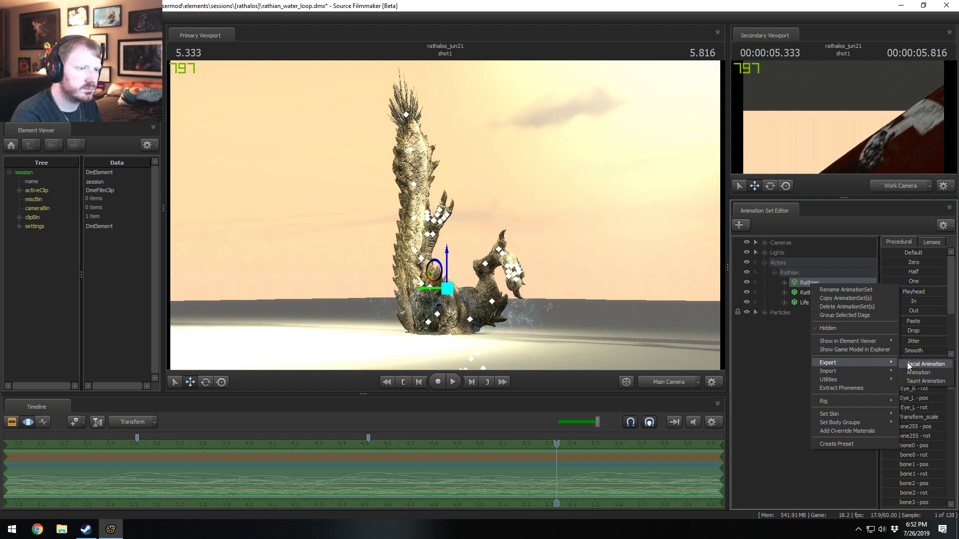
pyautogui.click(918, 373)
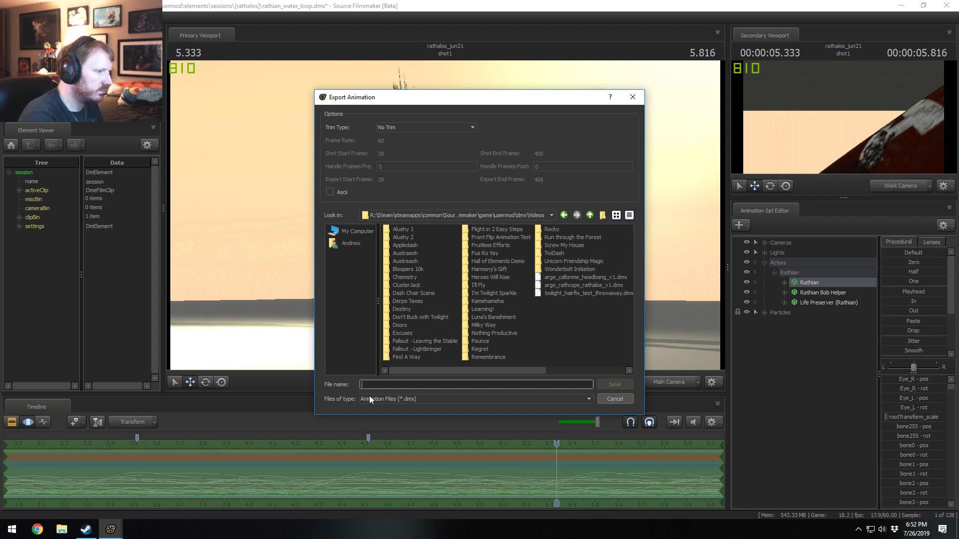
pyautogui.write('argo_ra')
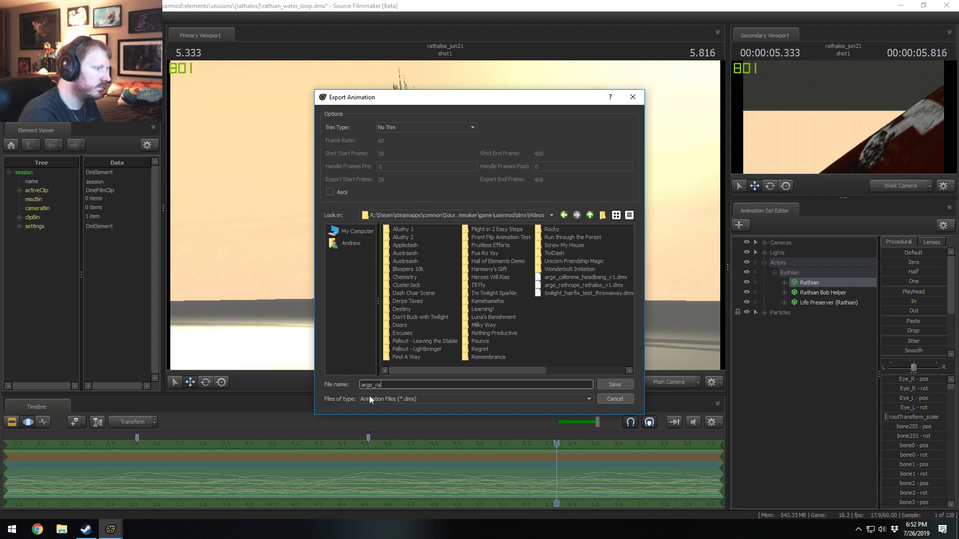
pyautogui.write('thian_')
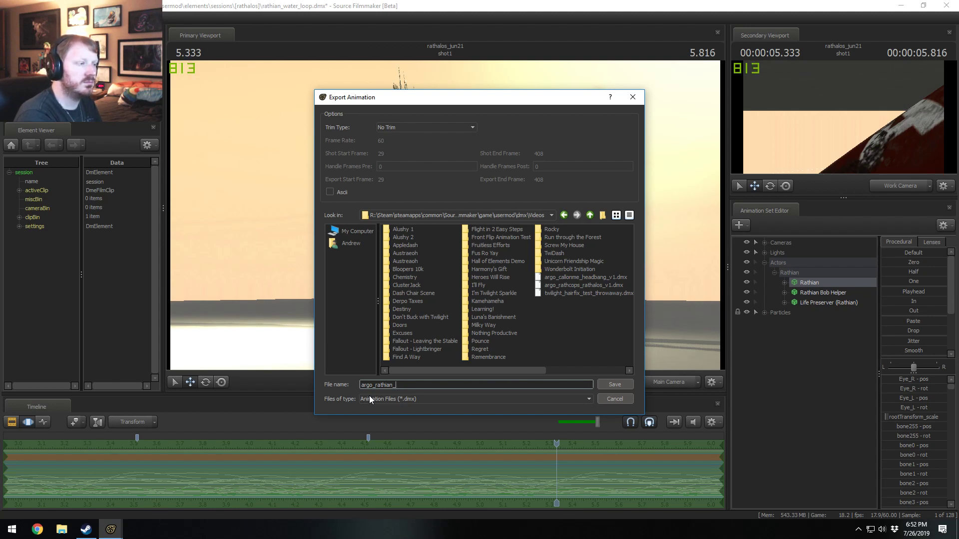
pyautogui.write('fidget')
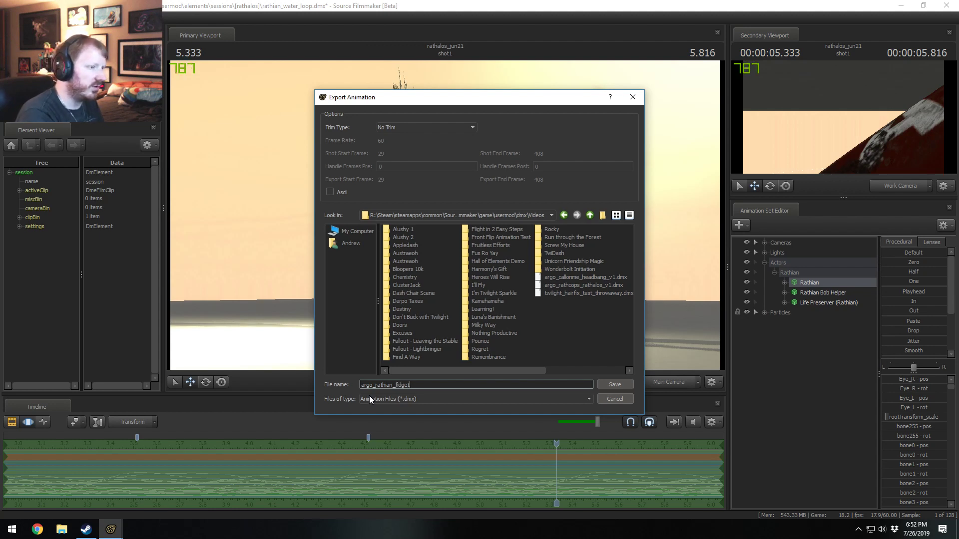
pyautogui.write('_v1')
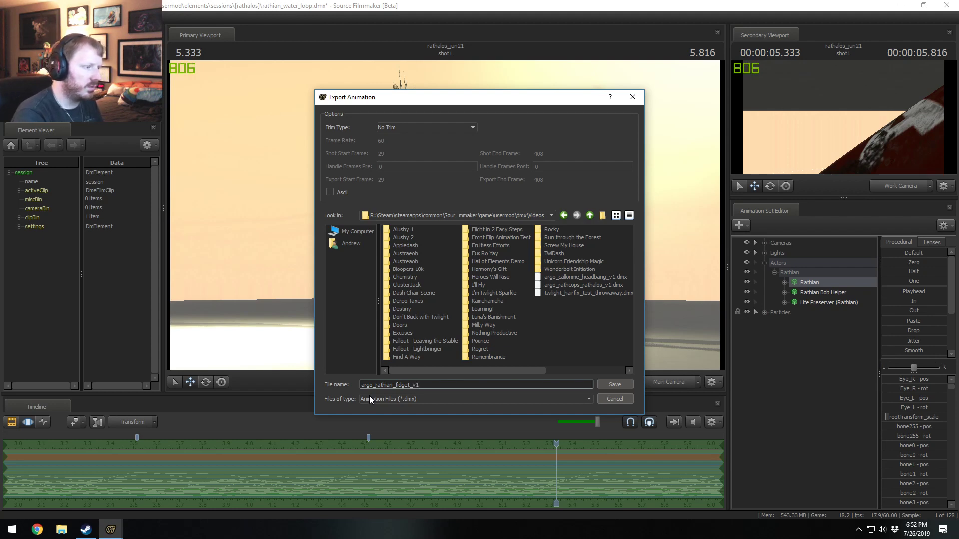
pyautogui.click(622, 382)
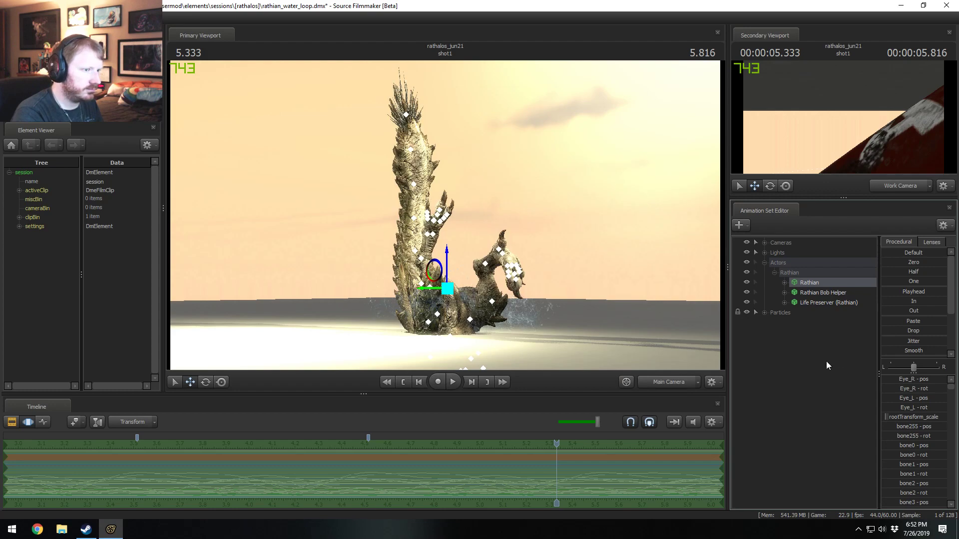
pyautogui.press('space')
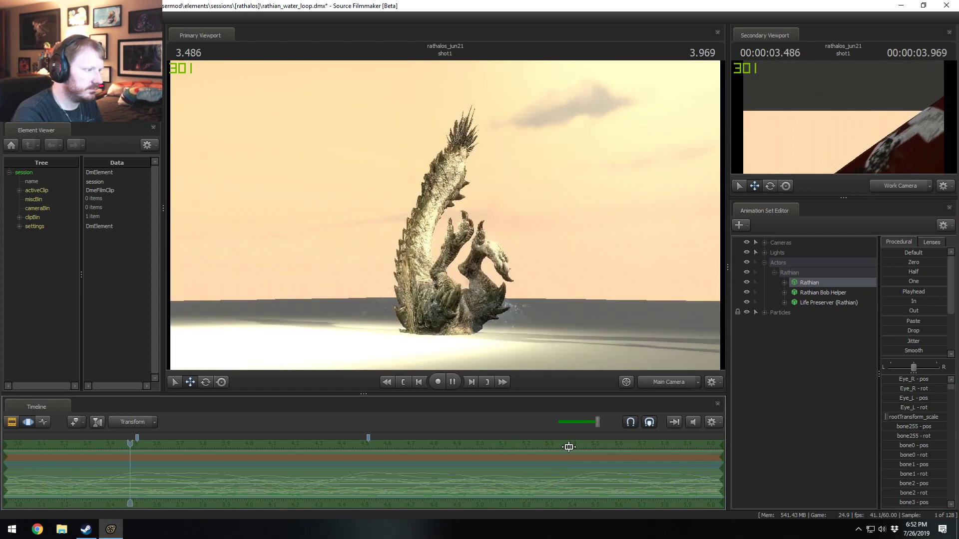
pyautogui.press('space')
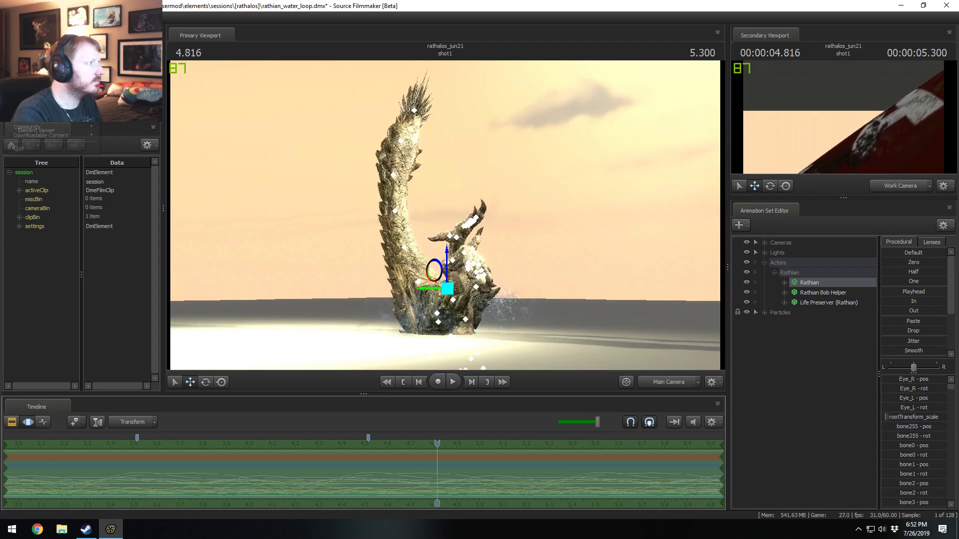
# - Open the session rathalos_buttstuck.dmx, discarding the changes to the current session
pyautogui.click(22, 36)
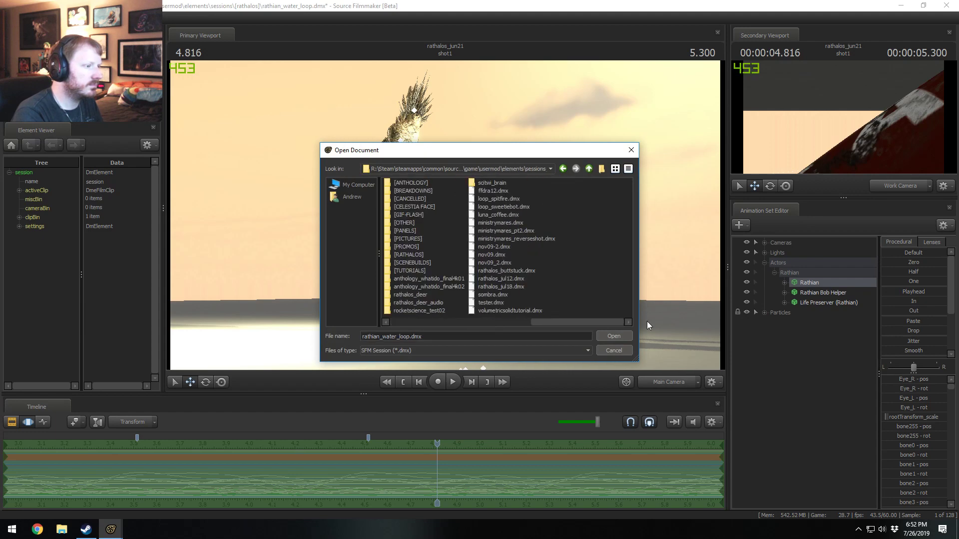
pyautogui.click(524, 270)
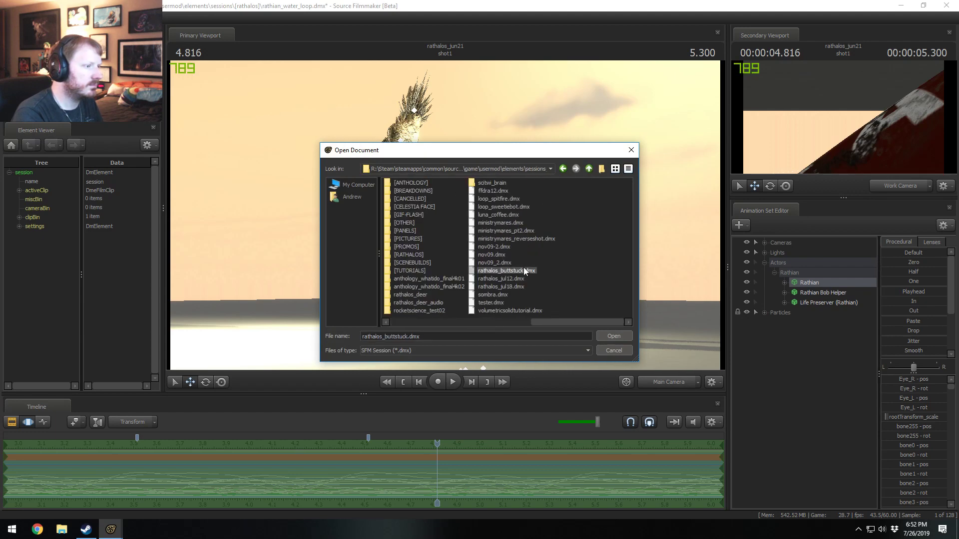
pyautogui.click(610, 337)
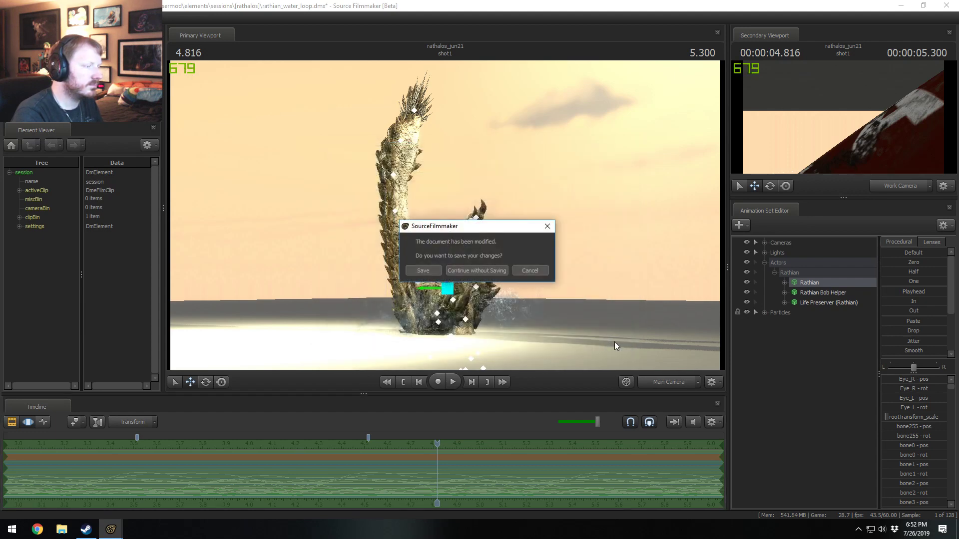
pyautogui.click(459, 267)
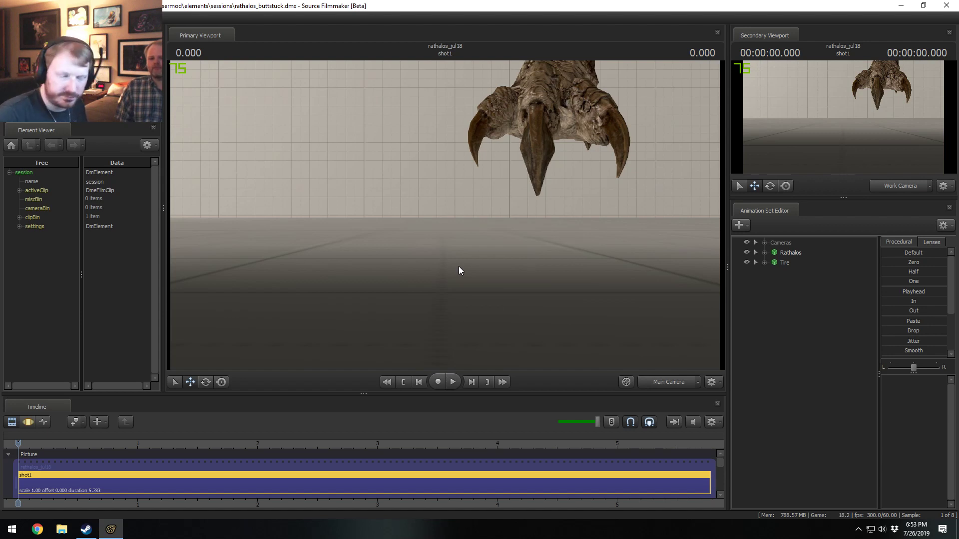
# - Switch the primary viewport to the Work Camera and frame the whole Rathalos
pyautogui.click(598, 218)
pyautogui.click(484, 280)
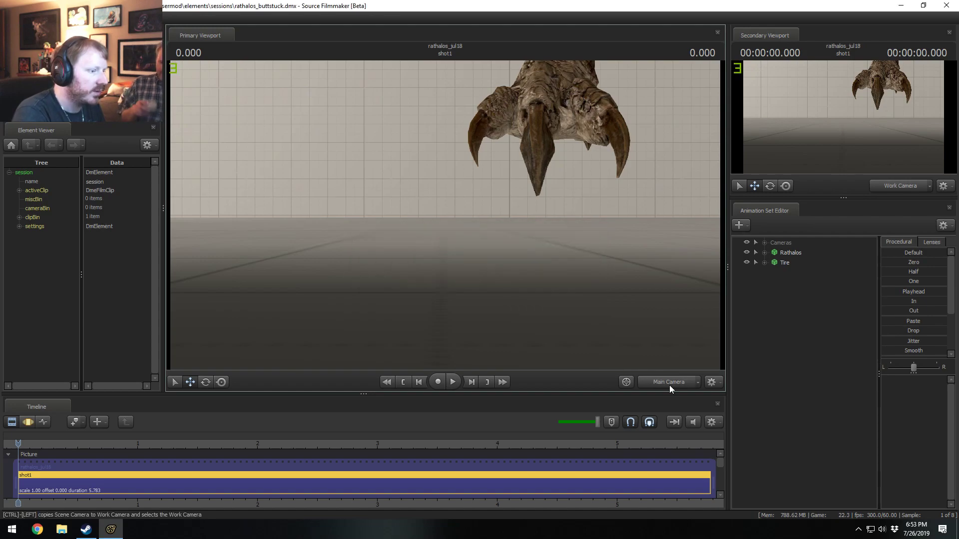
pyautogui.click(669, 384)
pyautogui.moveTo(529, 280); pyautogui.dragTo(445, 215)
pyautogui.press('s')
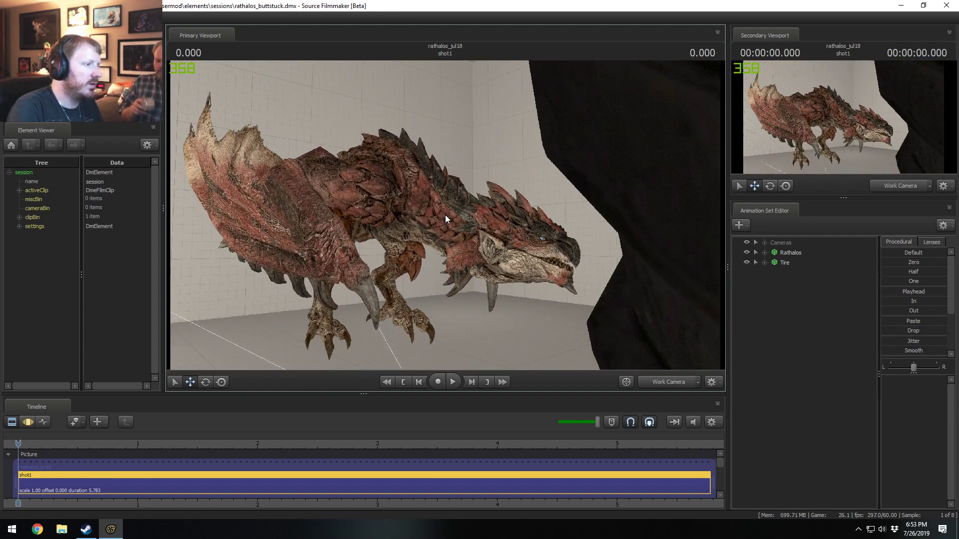
# - Expand the Rathalos animation set and its Body group to list the bones
pyautogui.click(785, 252)
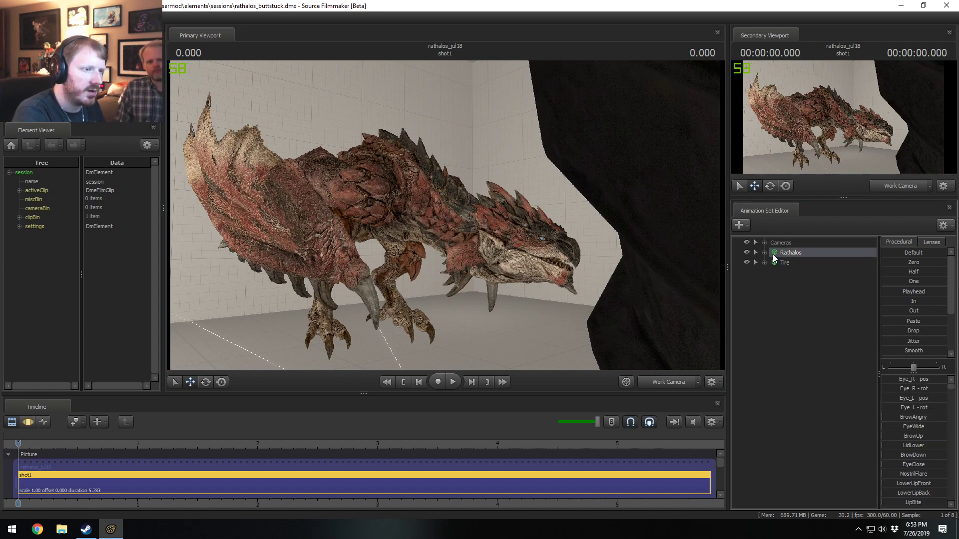
pyautogui.rightClick(772, 254)
pyautogui.moveTo(802, 373)
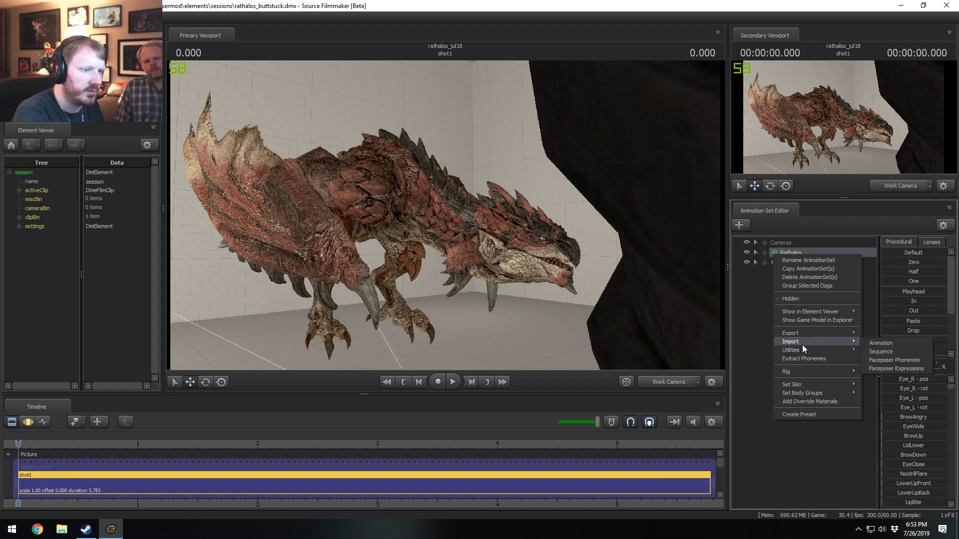
pyautogui.moveTo(819, 342)
pyautogui.click(755, 316)
pyautogui.click(764, 253)
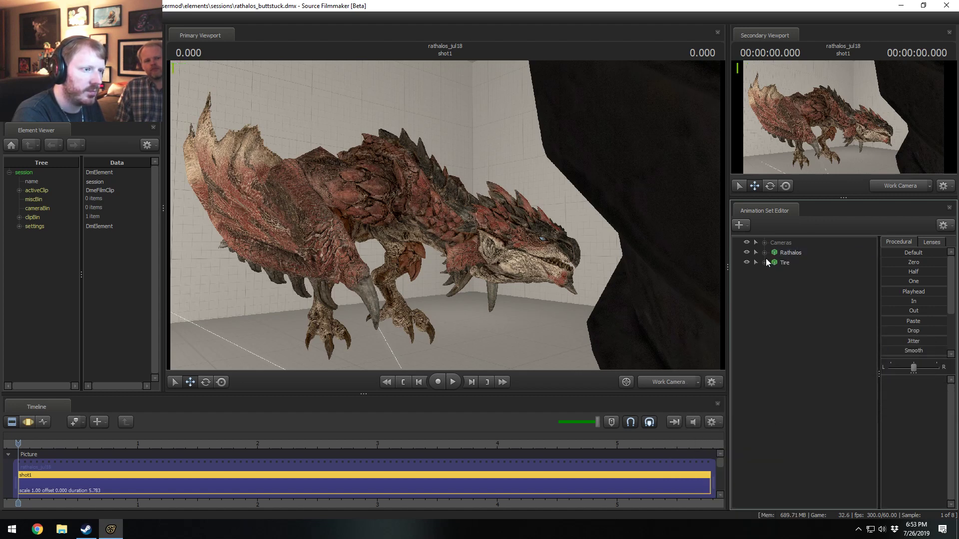
pyautogui.click(775, 273)
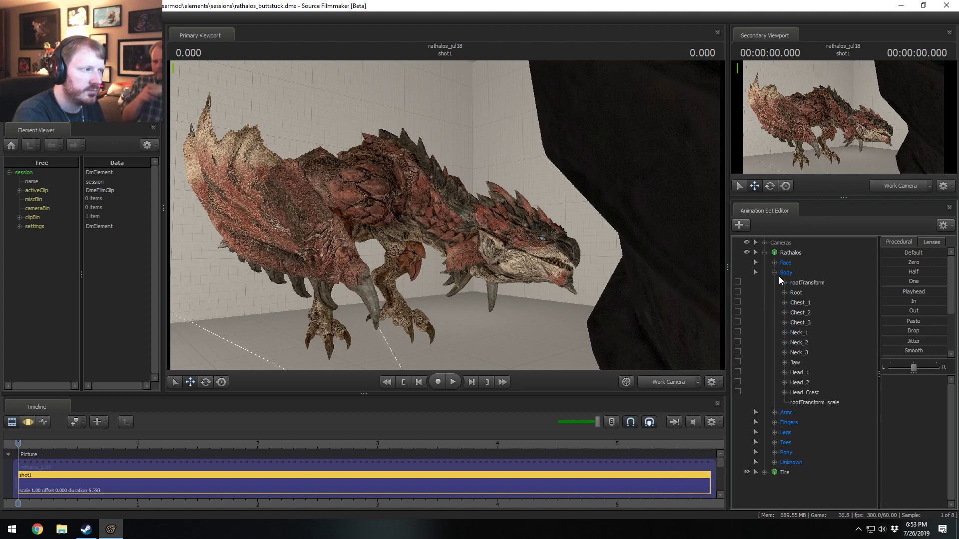
# - Switch to the Motion Editor and pick the Rathalos's Pelvis control in the viewport
pyautogui.moveTo(501, 190); pyautogui.dragTo(445, 214)
pyautogui.press('s')
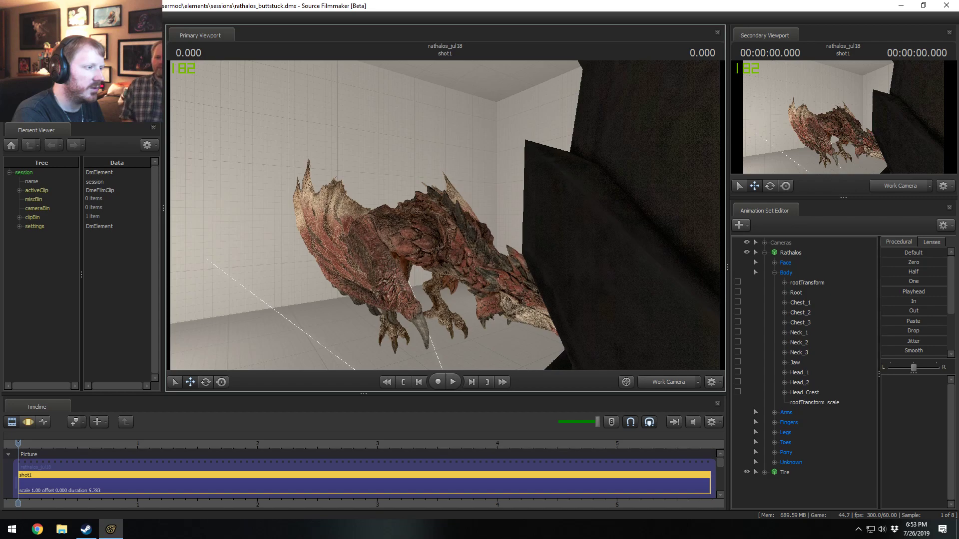
pyautogui.moveTo(471, 230); pyautogui.dragTo(445, 215)
pyautogui.press('d')
pyautogui.press('F3')
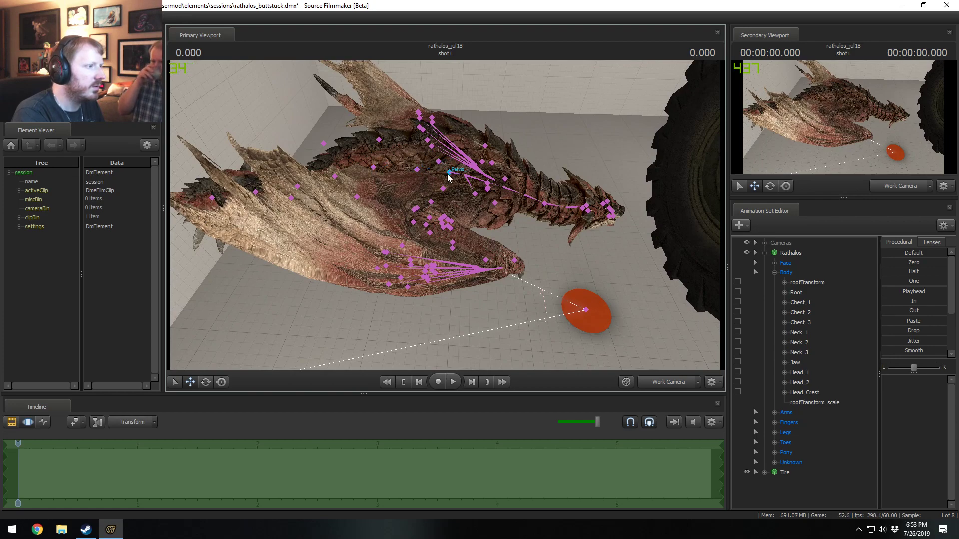
pyautogui.keyDown('ctrl'); pyautogui.click(448, 175); pyautogui.keyUp('ctrl')
pyautogui.keyDown('alt'); pyautogui.moveTo(449, 175); pyautogui.dragTo(487, 165); pyautogui.keyUp('alt')
pyautogui.click(467, 180)
# - Lock the Chest_1 bone in the Rathalos's Body group
pyautogui.click(738, 302)
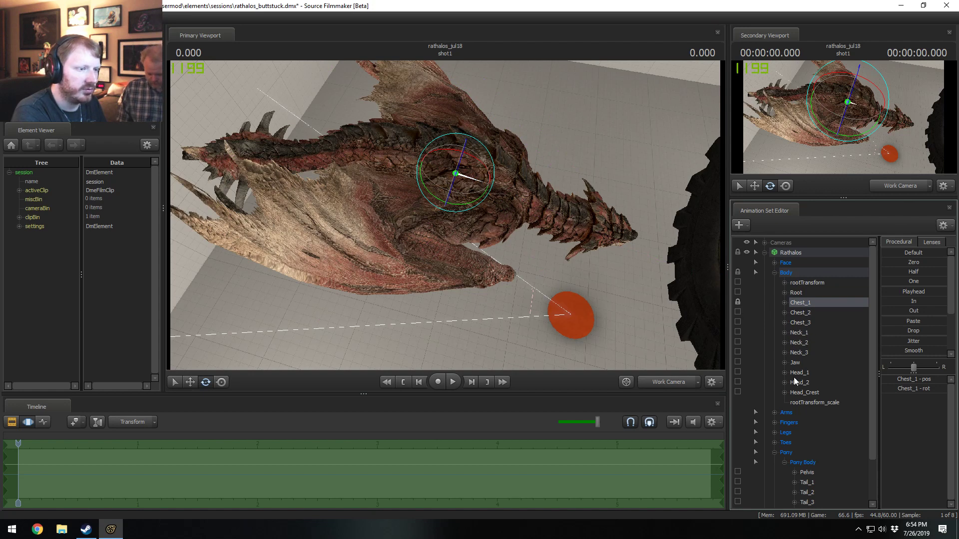
pyautogui.scroll(-2, 793, 376)
pyautogui.scroll(2, 794, 377)
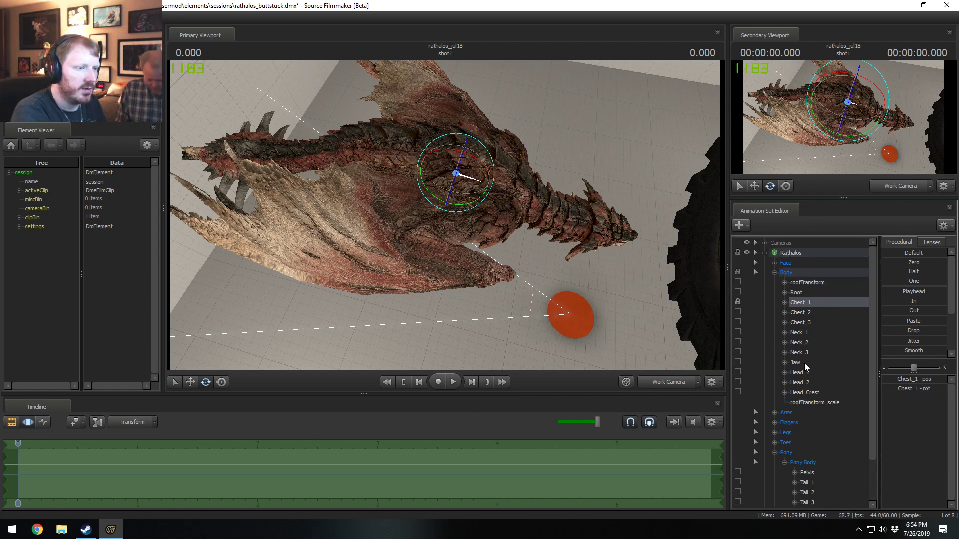
# - Select the Pony, Toes and Legs control groups of the Rathalos together
pyautogui.scroll(-2, 806, 384)
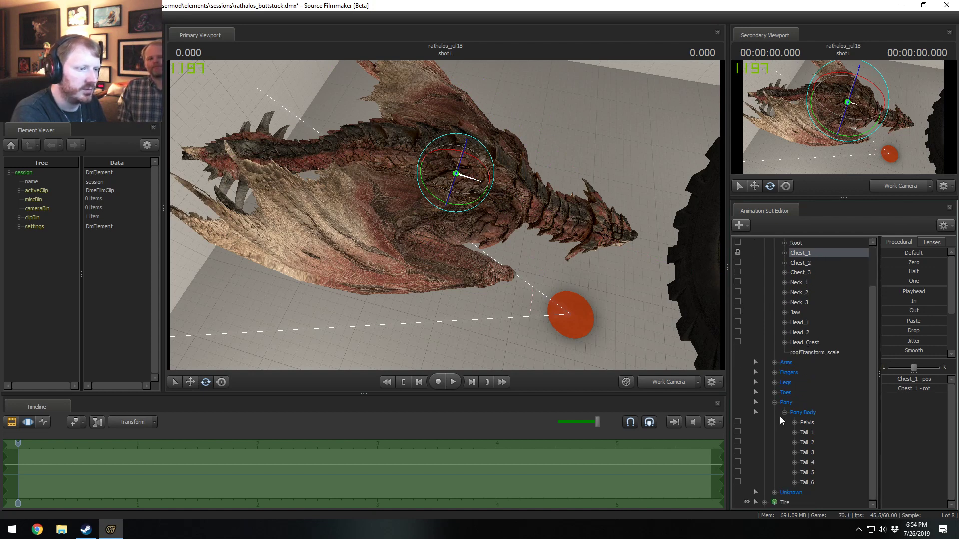
pyautogui.click(807, 422)
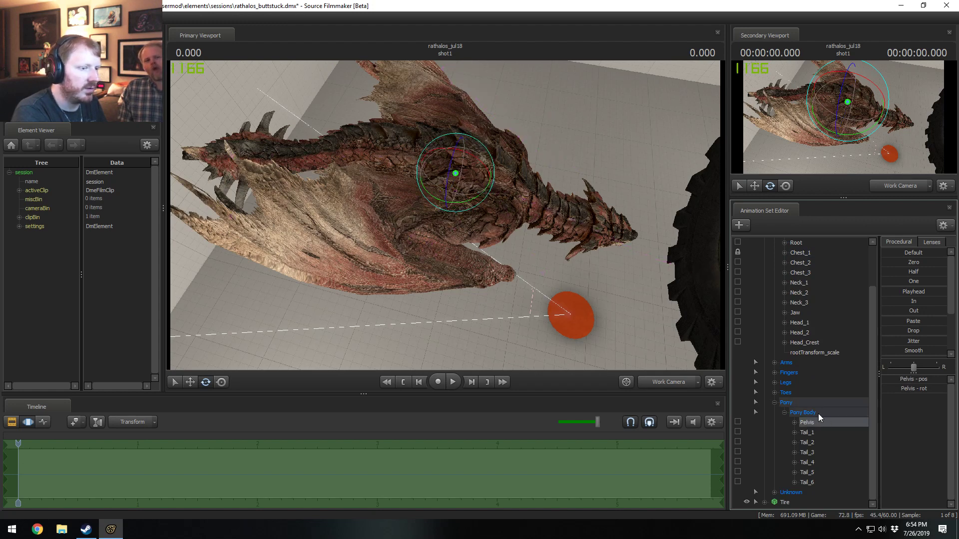
pyautogui.click(818, 413)
pyautogui.click(777, 493)
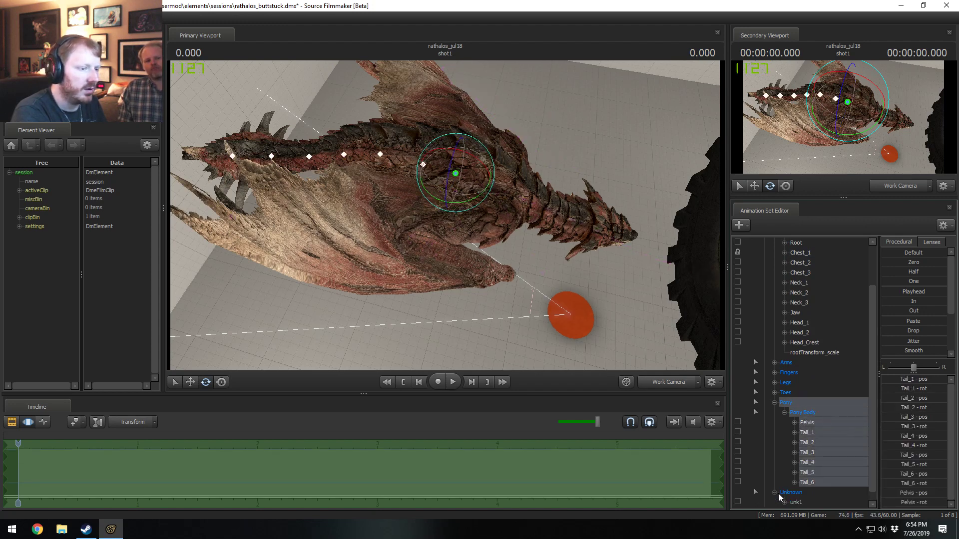
pyautogui.scroll(-1, 778, 494)
pyautogui.click(777, 485)
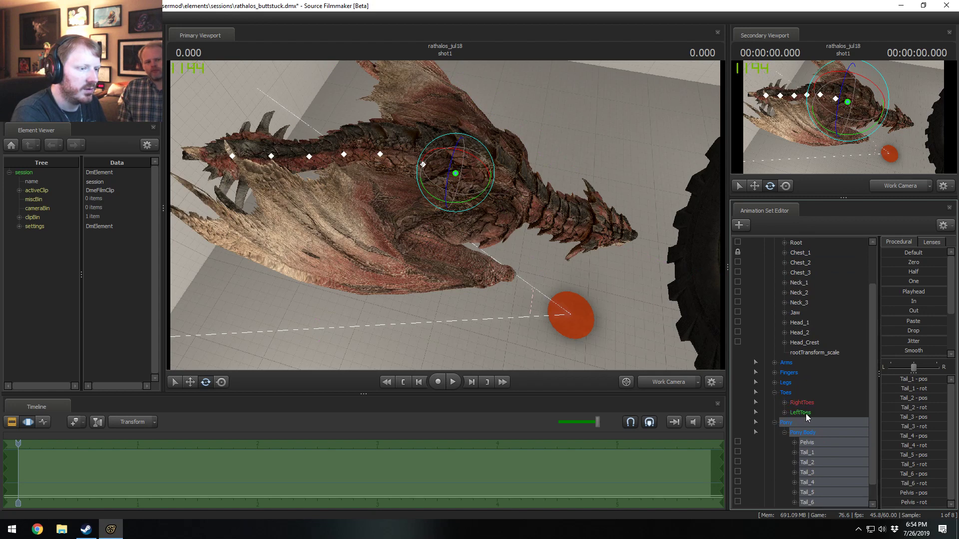
pyautogui.keyDown('ctrl'); pyautogui.click(775, 393); pyautogui.keyUp('ctrl')
pyautogui.keyDown('ctrl'); pyautogui.click(775, 383); pyautogui.keyUp('ctrl')
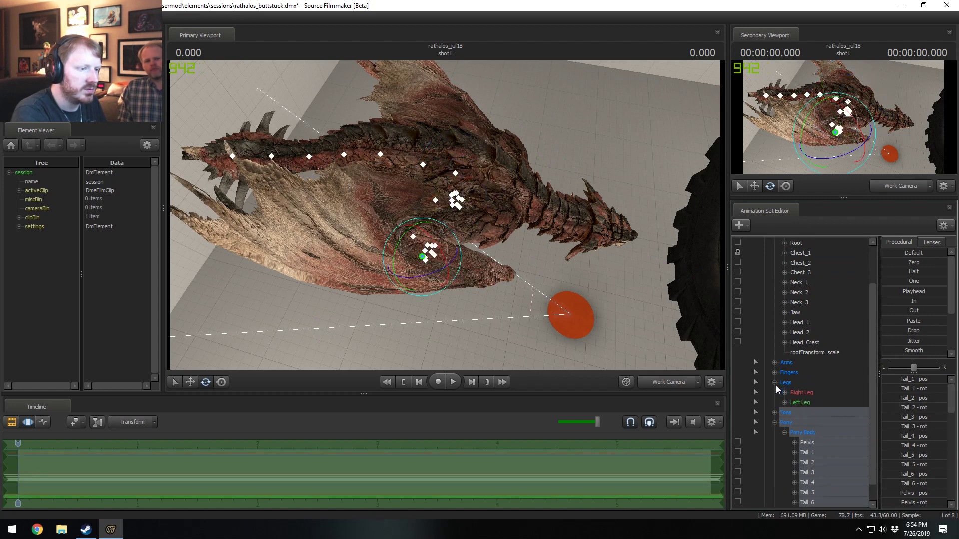
pyautogui.click(774, 383)
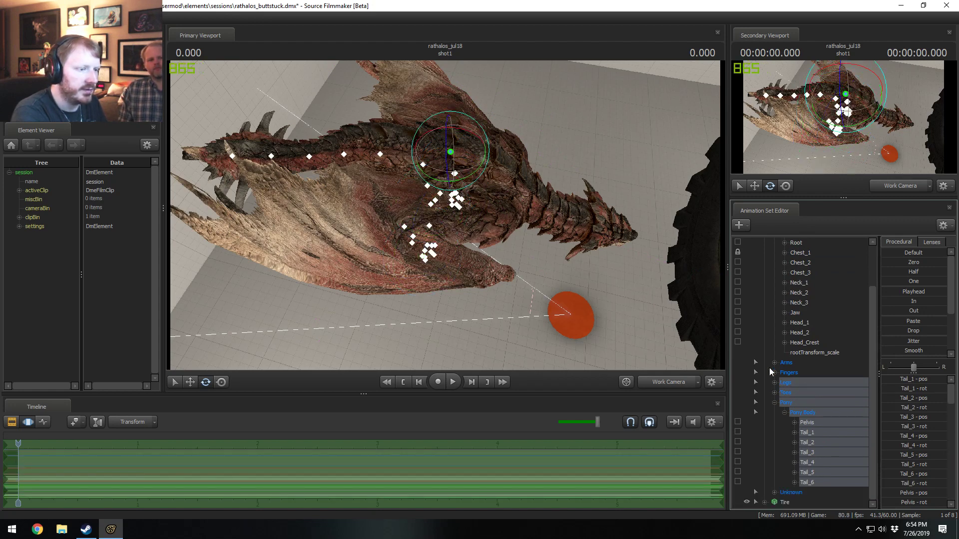
# - Unlock the Chest_1 bone while keeping the Legs, Toes and Pony groups selected
pyautogui.scroll(2, 770, 380)
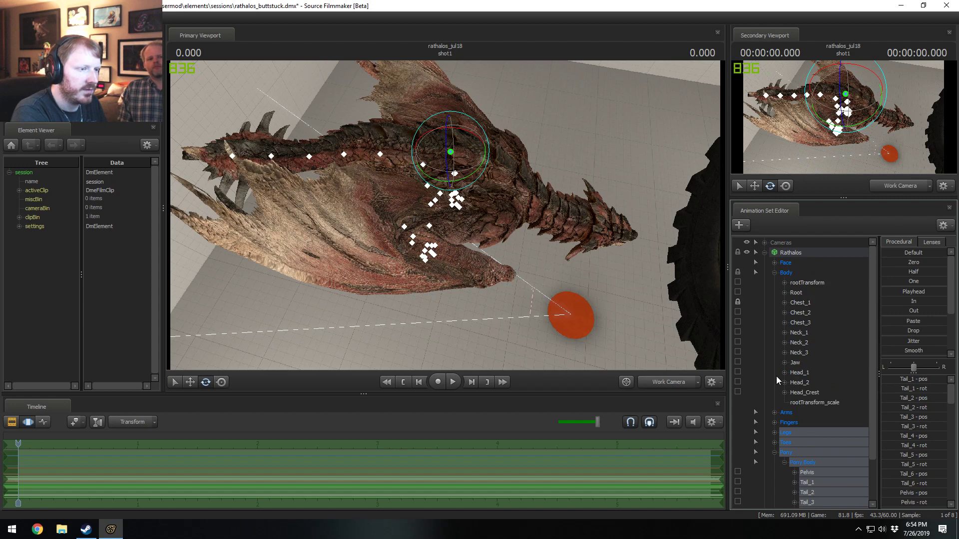
pyautogui.keyDown('ctrl'); pyautogui.click(806, 292); pyautogui.keyUp('ctrl')
pyautogui.keyDown('ctrl'); pyautogui.click(807, 293); pyautogui.keyUp('ctrl')
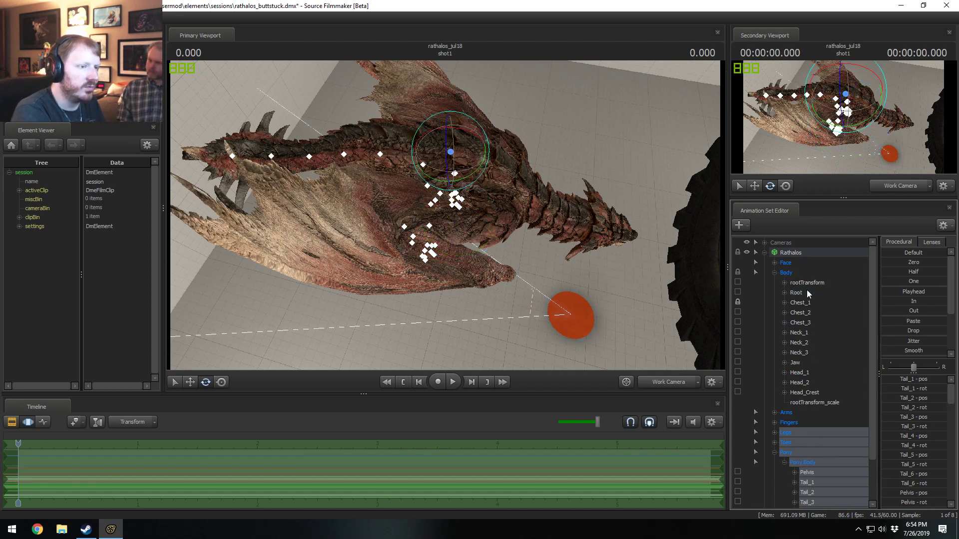
pyautogui.rightClick(805, 465)
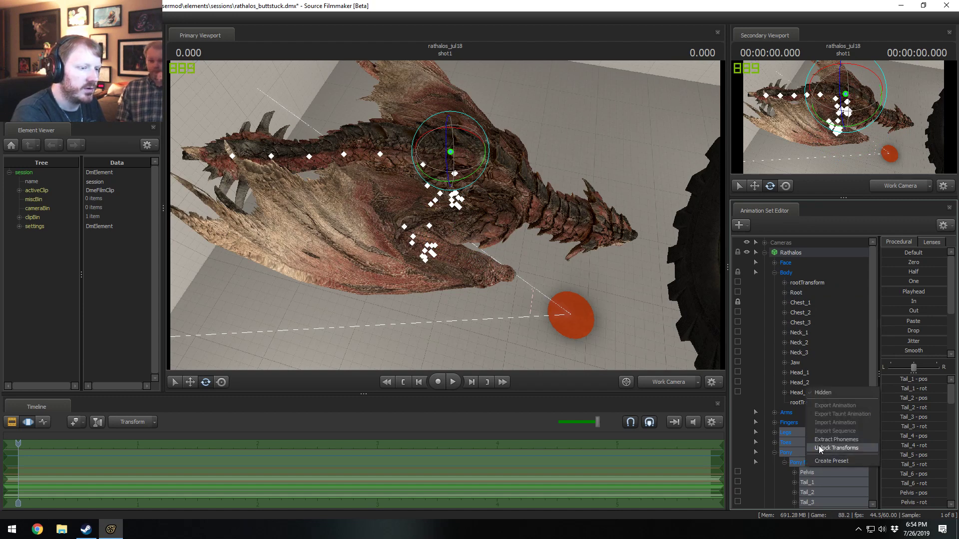
pyautogui.click(735, 302)
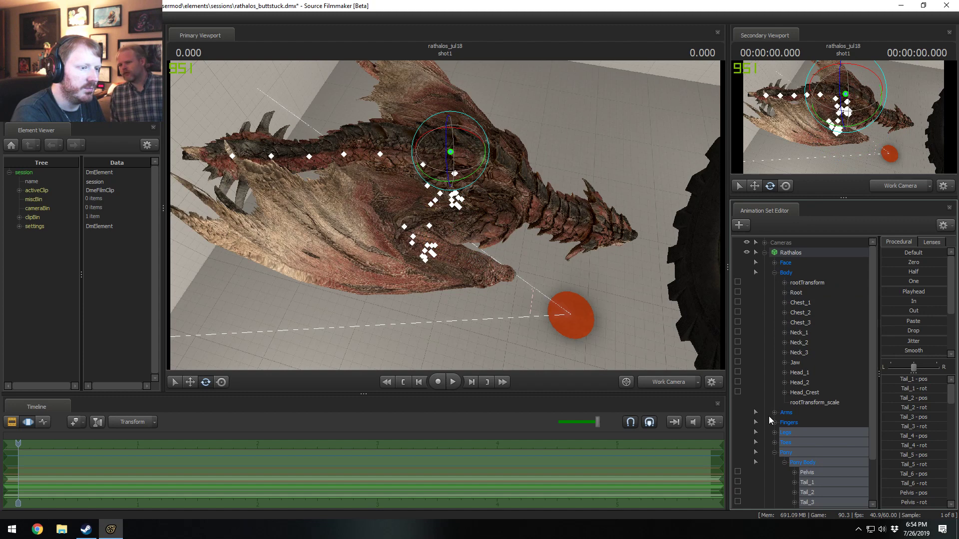
# - Try to import the animation argo_rathian_fidget_v1.dmx onto the selected Legs, Toes and Pony groups, and check the timeline
pyautogui.rightClick(802, 446)
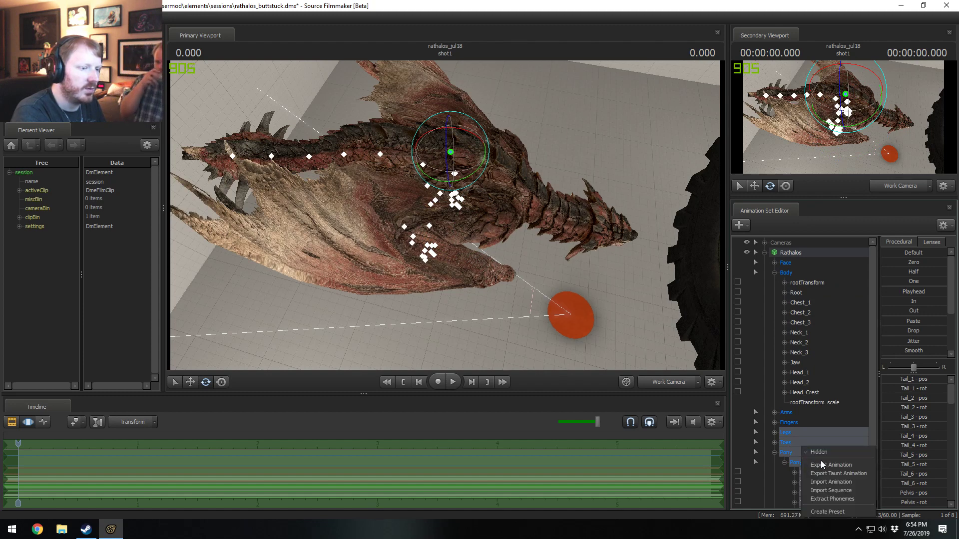
pyautogui.click(828, 483)
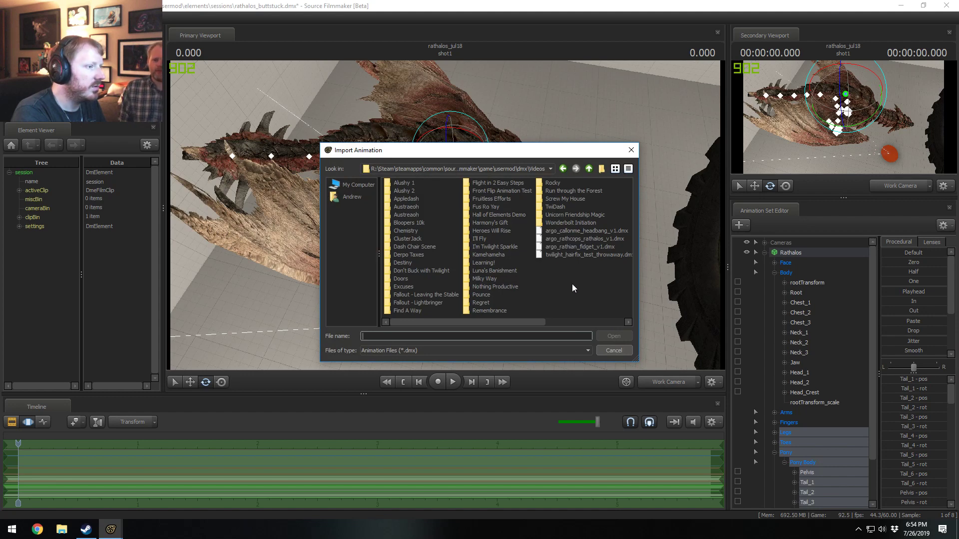
pyautogui.doubleClick(583, 247)
pyautogui.click(495, 310)
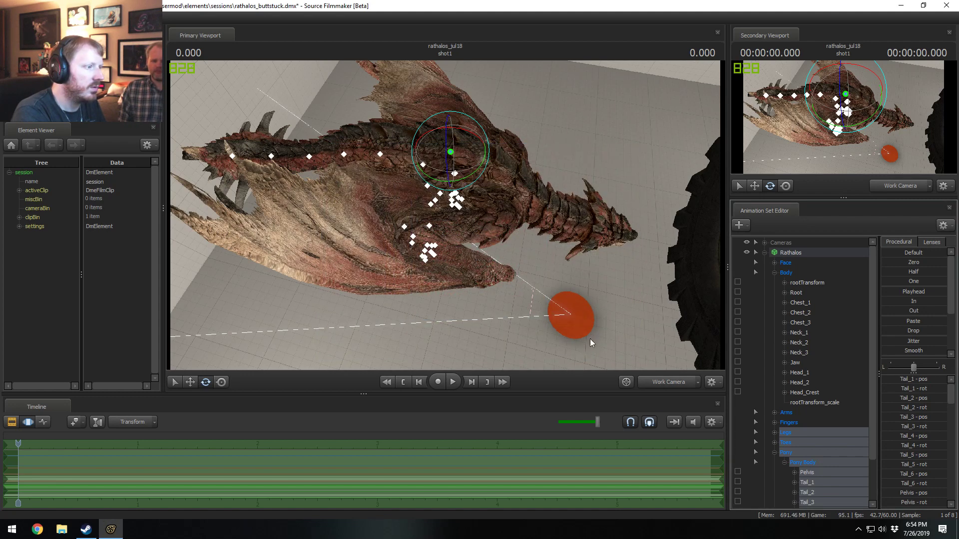
pyautogui.scroll(-4, 141, 460)
pyautogui.scroll(1, 142, 464)
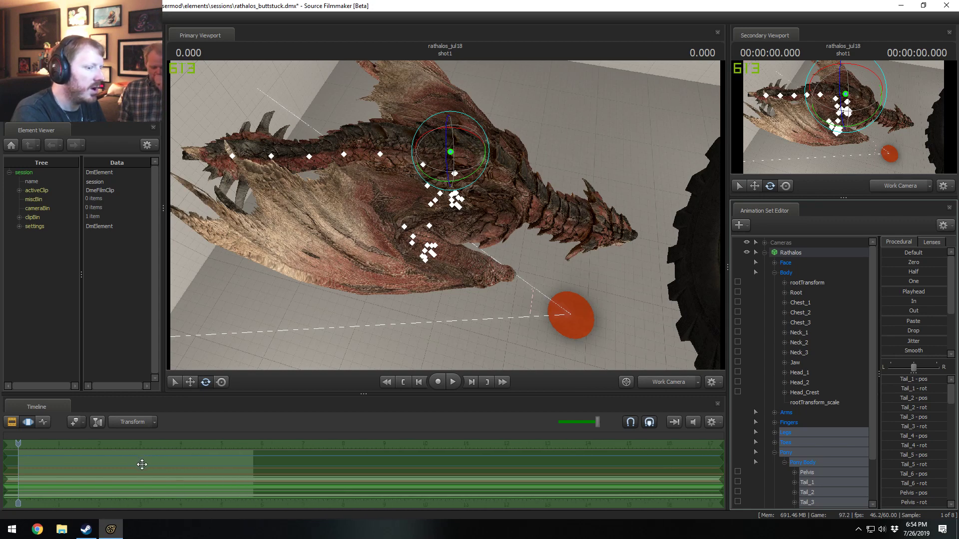
pyautogui.scroll(3, 145, 466)
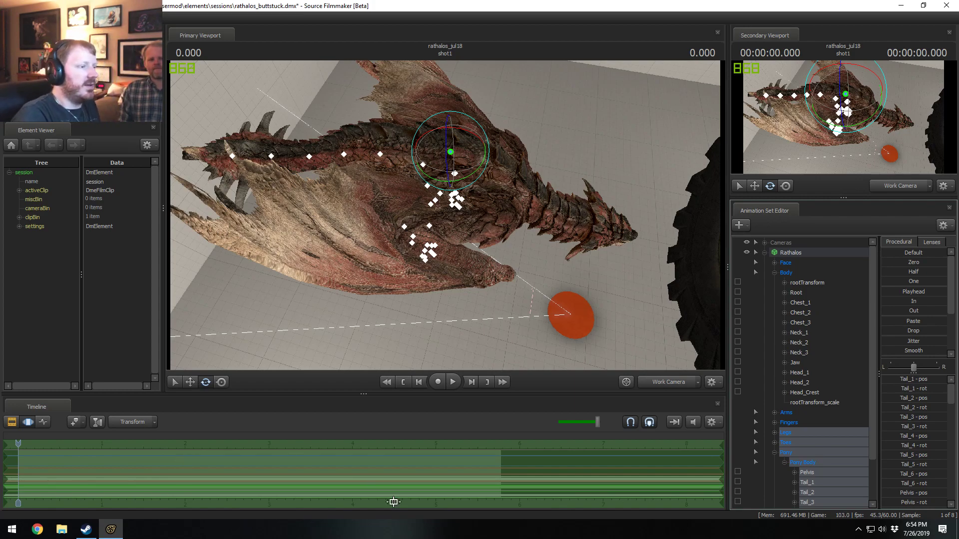
# - Collapse the Pony and Body groups in the Rathalos animation set
pyautogui.moveTo(435, 294); pyautogui.dragTo(449, 200)
pyautogui.click(775, 453)
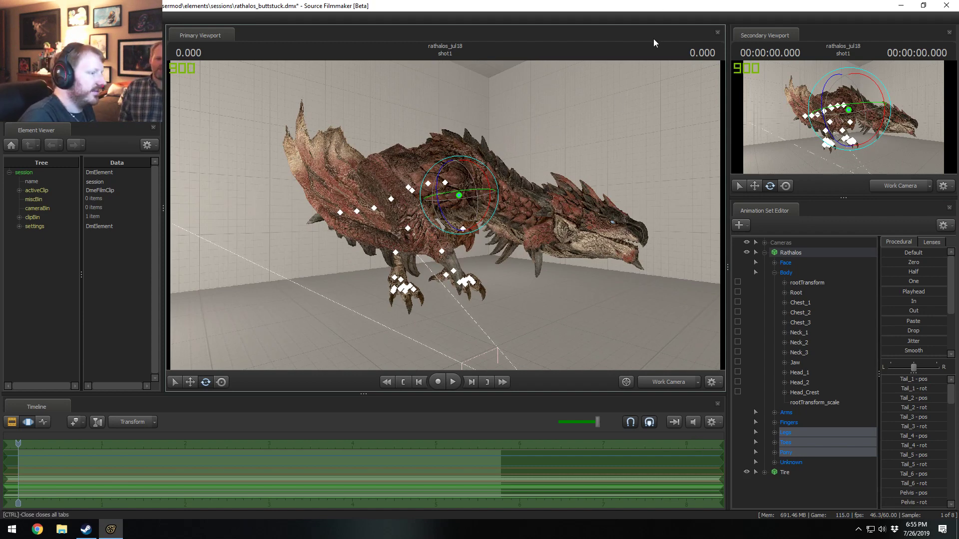
pyautogui.keyDown('alt'); pyautogui.moveTo(670, 135); pyautogui.dragTo(454, 214); pyautogui.keyUp('alt')
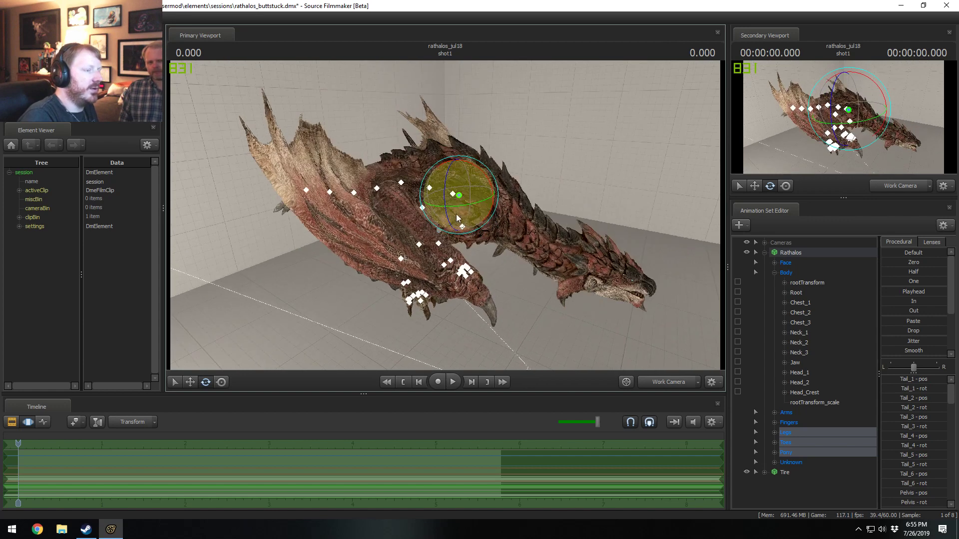
pyautogui.click(775, 272)
pyautogui.moveTo(577, 285); pyautogui.dragTo(452, 217)
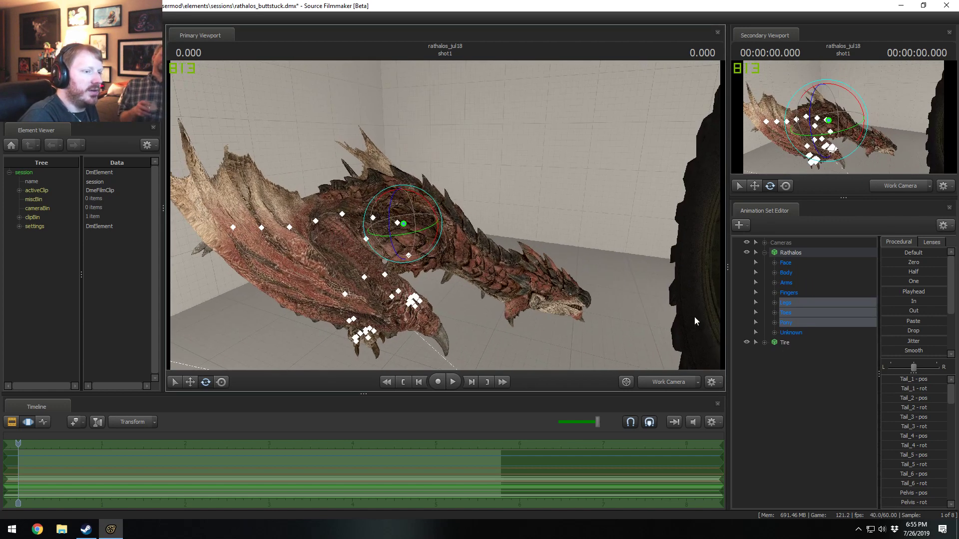
# - Load the rig script rig_rathian_namedbones.py onto the Rathalos animation set
pyautogui.rightClick(789, 252)
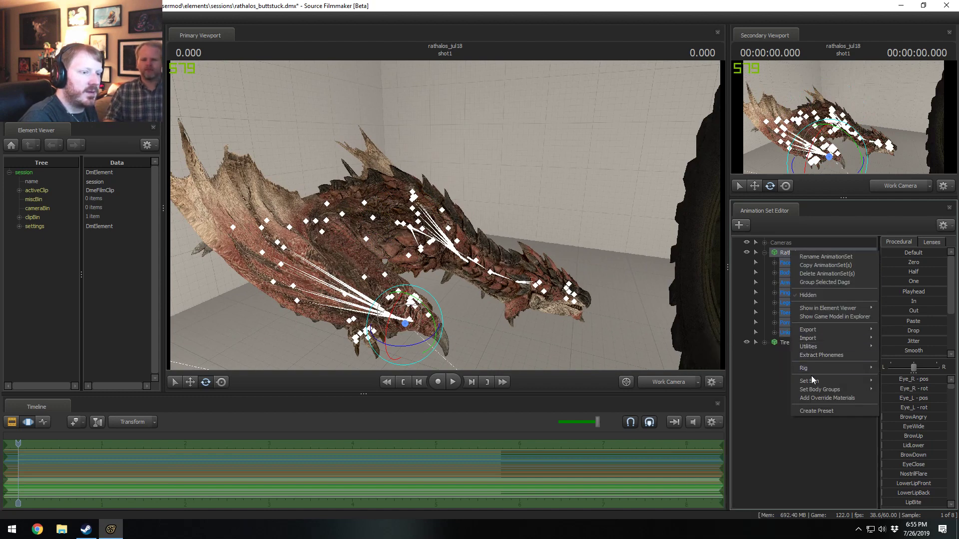
pyautogui.moveTo(807, 368)
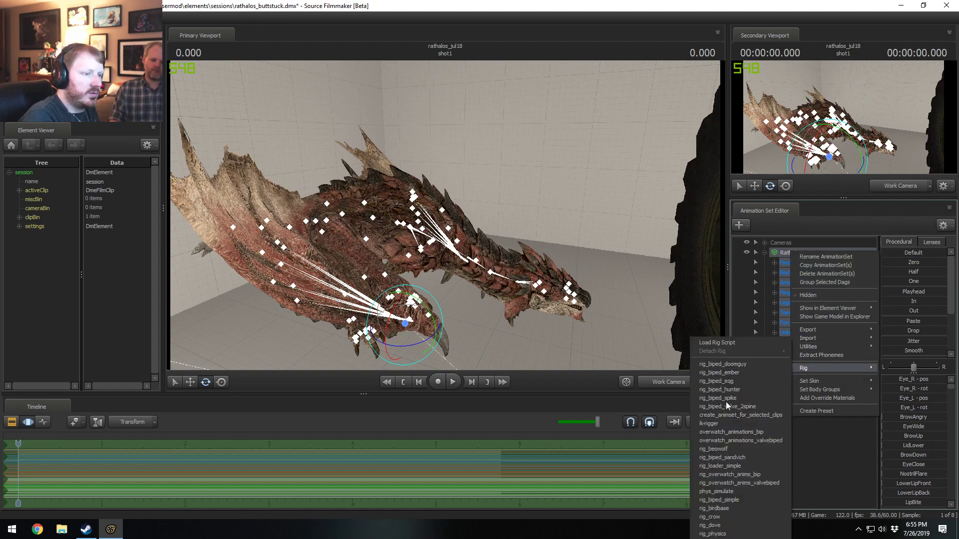
pyautogui.click(707, 343)
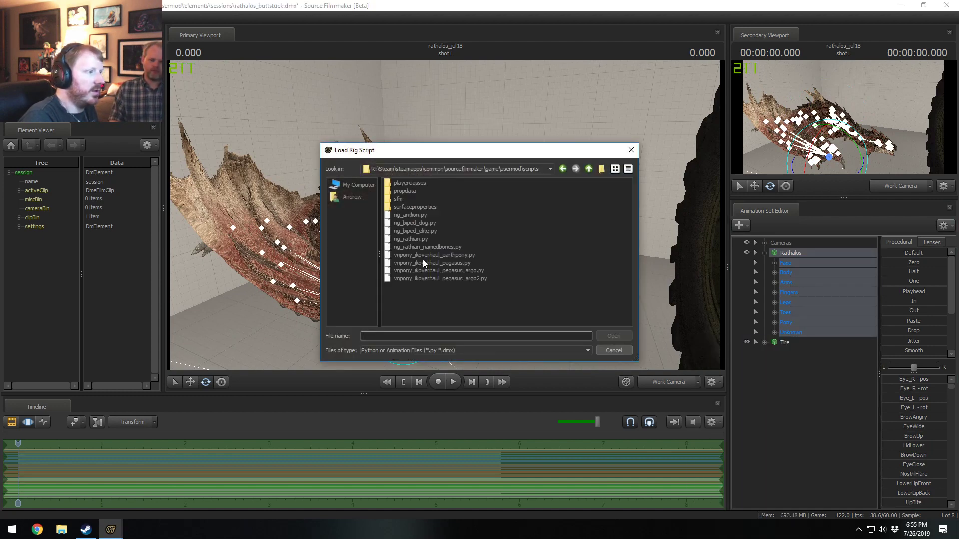
pyautogui.doubleClick(433, 246)
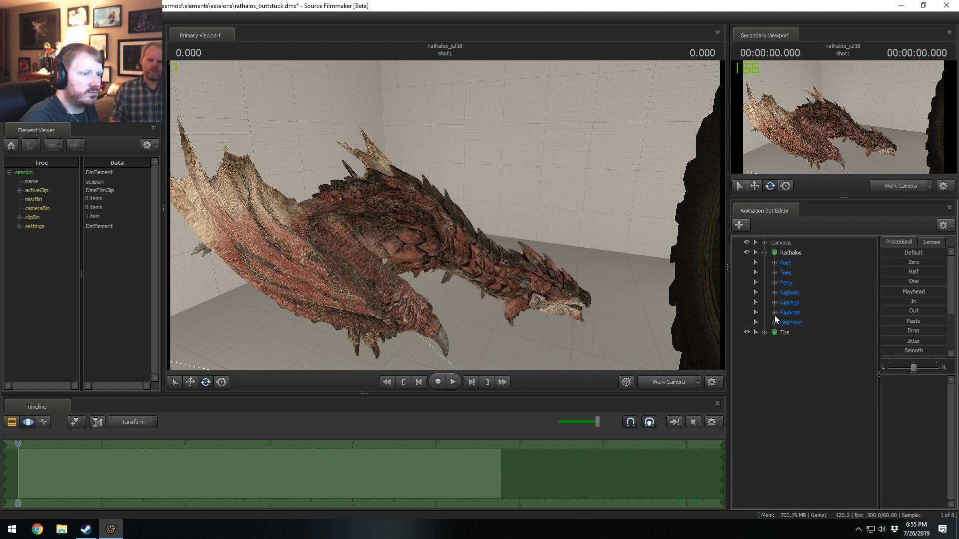
# - Make the Face, Toes and Pony control groups of the Rathalos unselectable in the viewport, and collapse the Pony group
pyautogui.moveTo(476, 235); pyautogui.dragTo(515, 227)
pyautogui.moveTo(446, 215)
pyautogui.mouseDown()
pyautogui.moveTo(421, 224)
pyautogui.moveTo(502, 229)
pyautogui.moveTo(482, 234)
pyautogui.moveTo(505, 221)
pyautogui.moveTo(493, 231)
pyautogui.moveTo(455, 233)
pyautogui.moveTo(433, 220)
pyautogui.mouseUp()
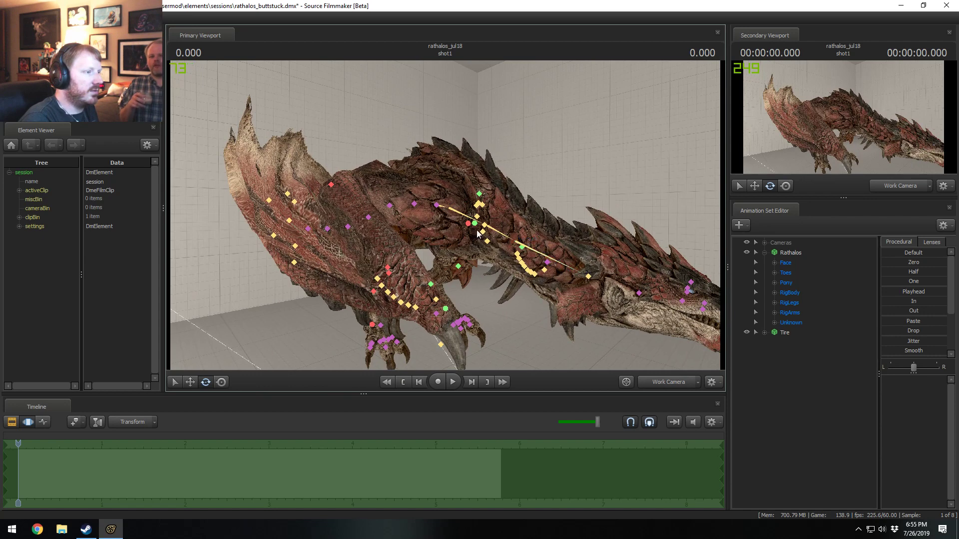
pyautogui.click(437, 205)
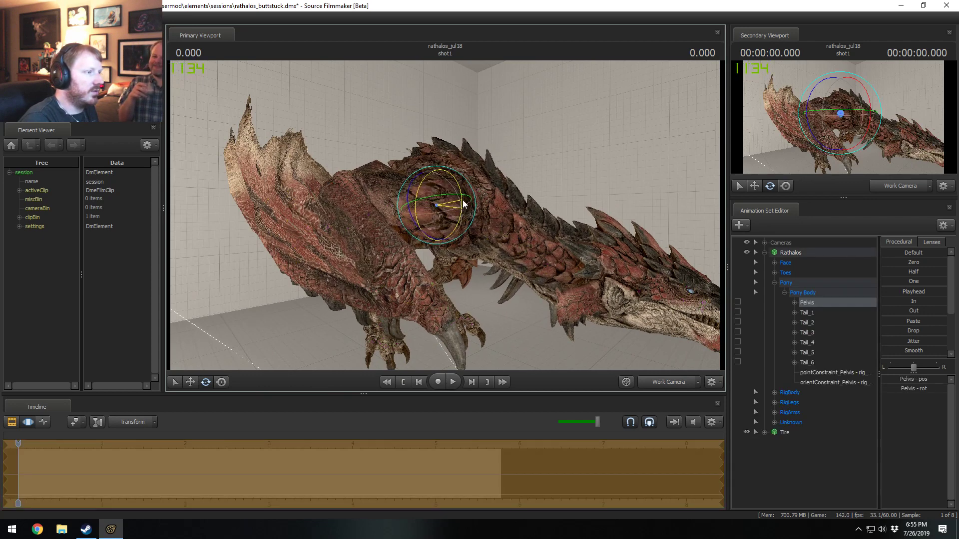
pyautogui.click(774, 283)
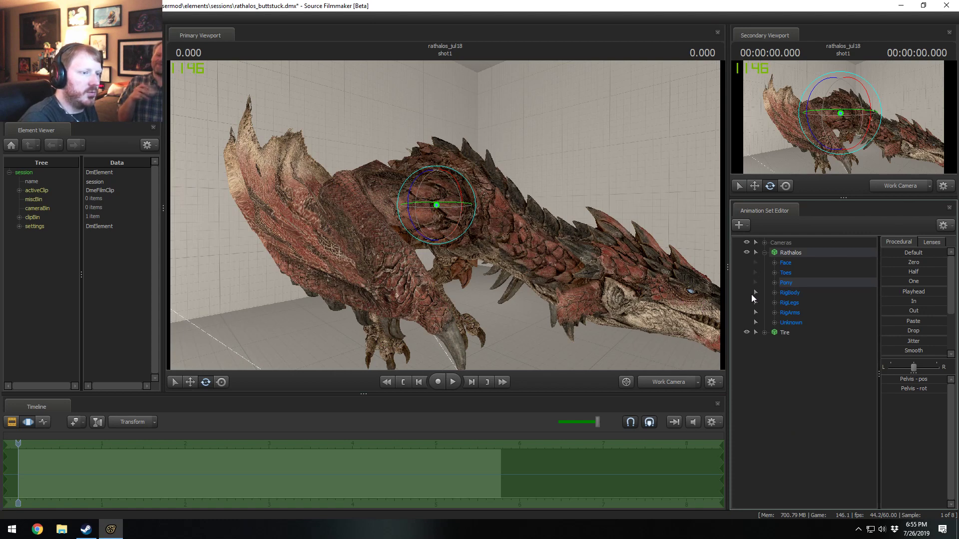
# - Select the rig_pelvis control in the Rathalos RigBody group and activate the Rotate tool for it
pyautogui.click(776, 292)
pyautogui.click(807, 311)
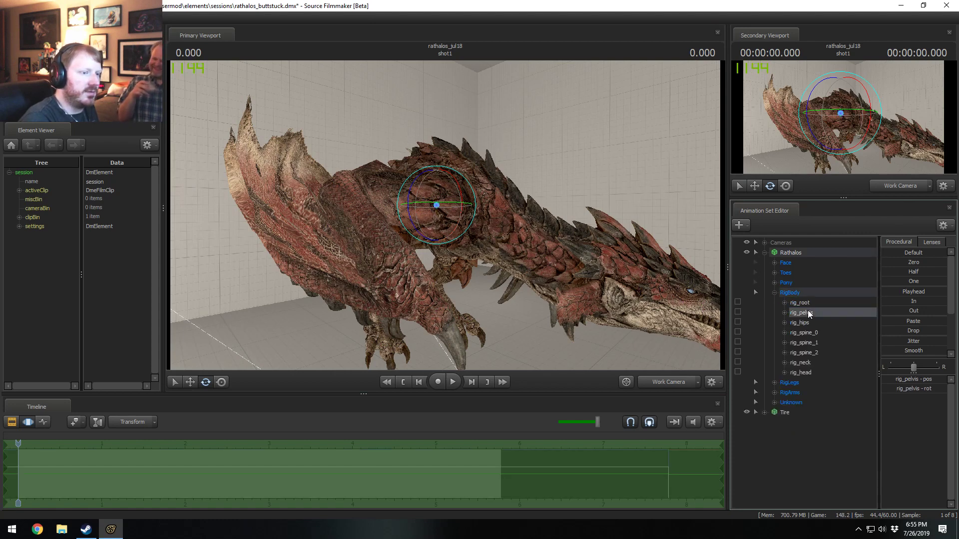
pyautogui.keyDown('alt'); pyautogui.moveTo(471, 187); pyautogui.dragTo(480, 207); pyautogui.keyUp('alt')
pyautogui.press('w')
pyautogui.press('e')
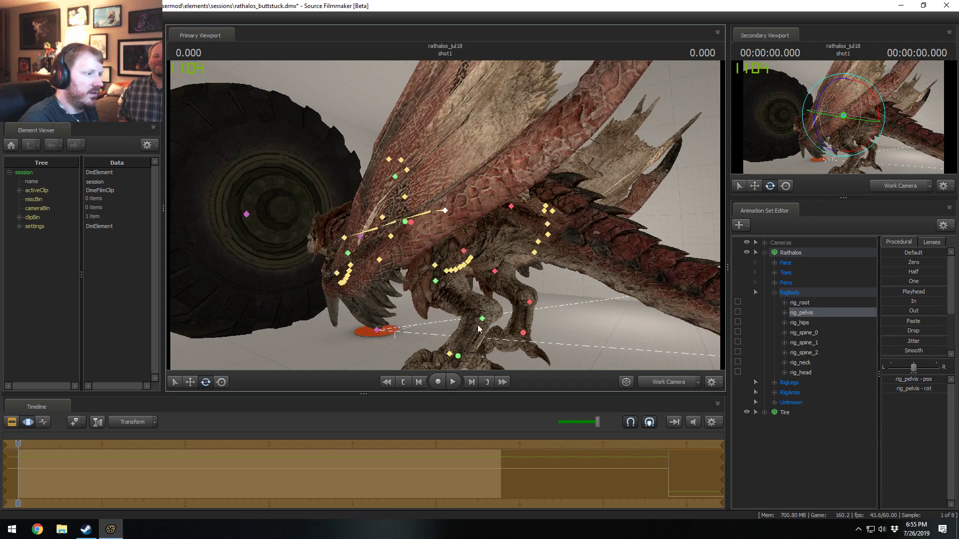
# - Select the left leg's rig_toe_L control, switch the selection to rig_foot_L, and activate the Move tool for it
pyautogui.keyDown('ctrl'); pyautogui.click(455, 356); pyautogui.keyUp('ctrl')
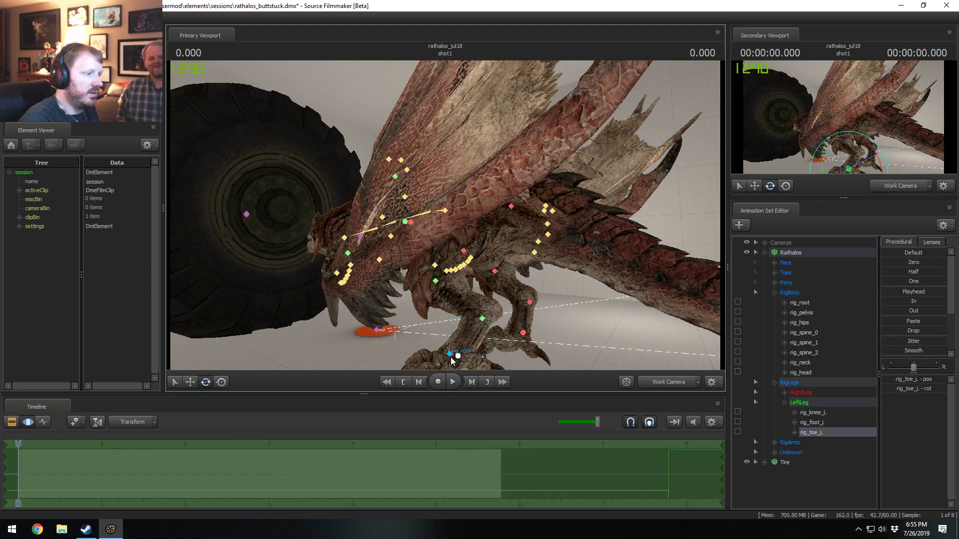
pyautogui.keyDown('alt'); pyautogui.moveTo(454, 355); pyautogui.dragTo(457, 155); pyautogui.keyUp('alt')
pyautogui.press('w')
pyautogui.keyDown('ctrl'); pyautogui.click(467, 220); pyautogui.keyUp('ctrl')
pyautogui.press('e')
pyautogui.press('w')
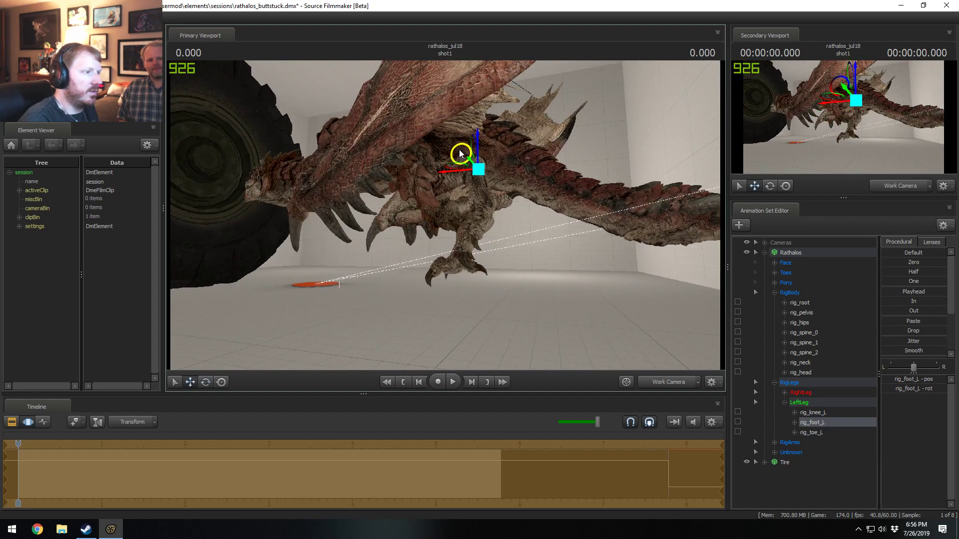
# - Adjust the left foot's pose, and move and rotate rig_foot_R so the right foot's claws hang down under the body
pyautogui.press('e')
pyautogui.moveTo(509, 174); pyautogui.dragTo(425, 153)
pyautogui.click(430, 227)
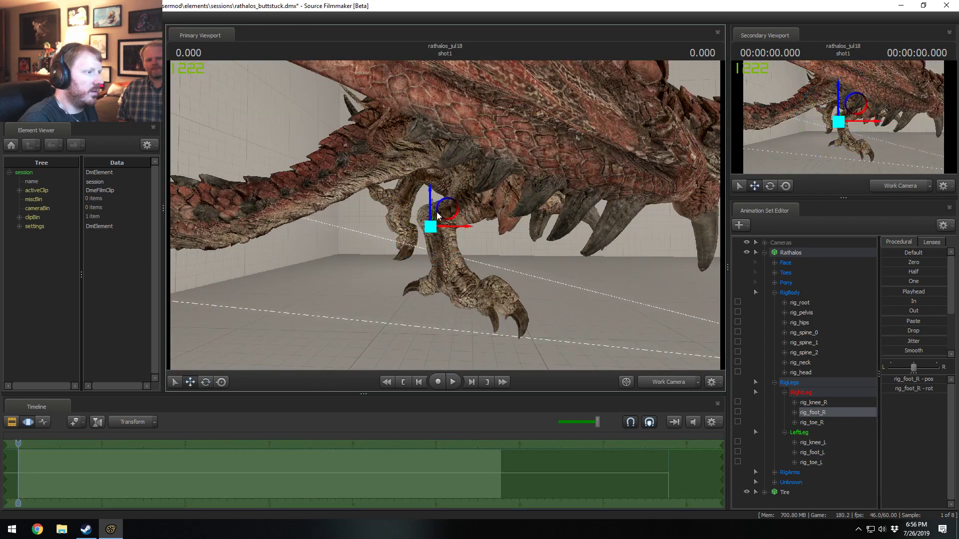
pyautogui.moveTo(438, 216)
pyautogui.mouseDown()
pyautogui.moveTo(434, 190)
pyautogui.moveTo(426, 215)
pyautogui.mouseUp()
pyautogui.press('e')
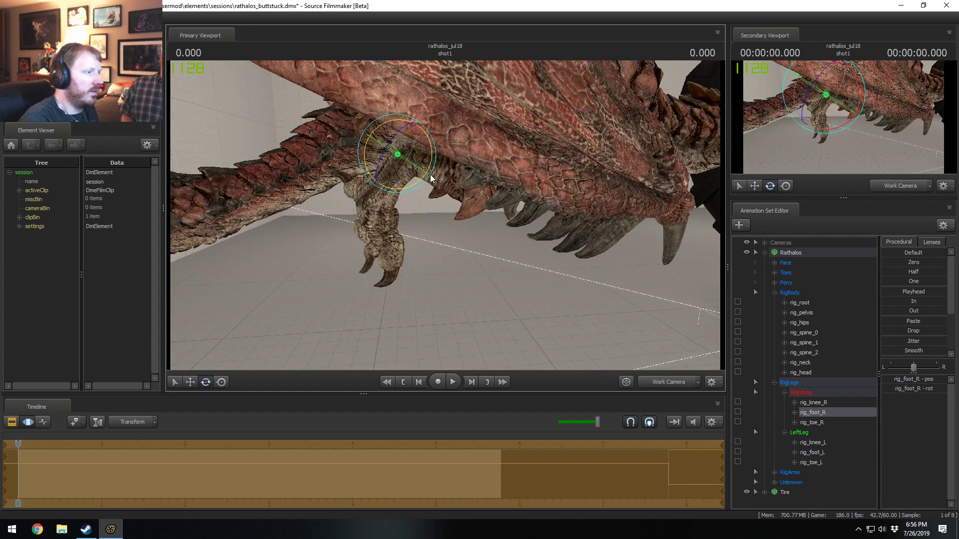
pyautogui.keyDown('alt'); pyautogui.moveTo(431, 177); pyautogui.dragTo(400, 170); pyautogui.keyUp('alt')
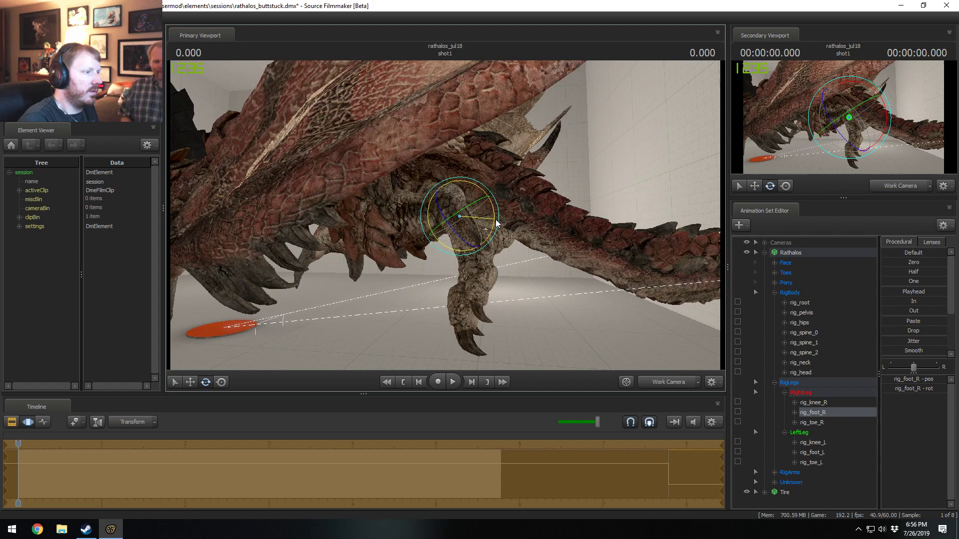
pyautogui.keyDown('alt'); pyautogui.moveTo(510, 222); pyautogui.dragTo(431, 200); pyautogui.keyUp('alt')
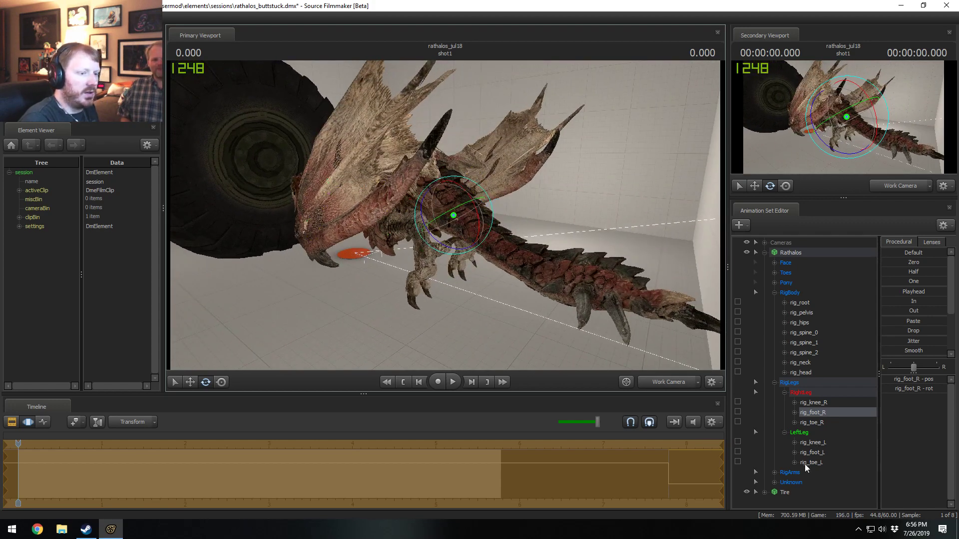
# - Expand the Rathalos's Pony Body controls and rotate Tail_1 at the base of the tail
pyautogui.click(775, 292)
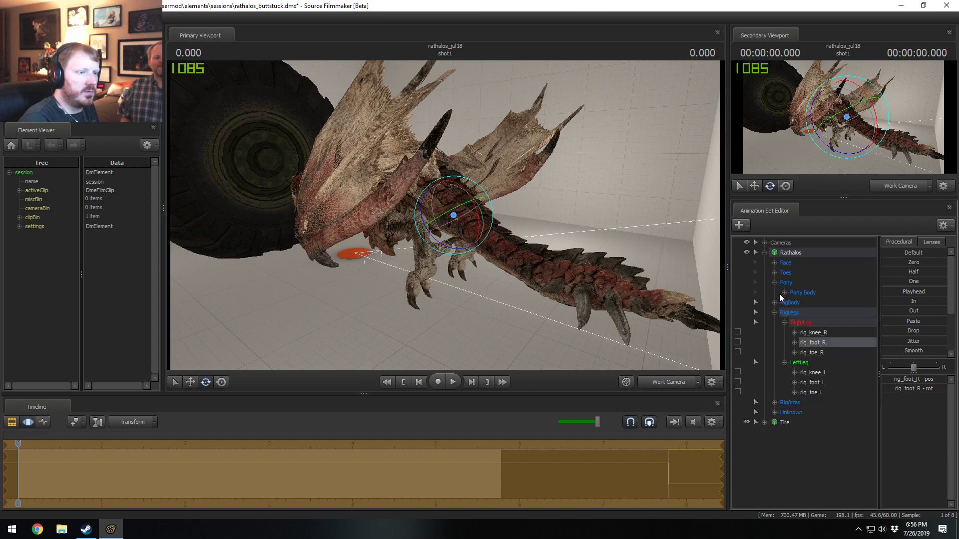
pyautogui.click(774, 282)
pyautogui.click(806, 312)
pyautogui.keyDown('alt'); pyautogui.moveTo(577, 241); pyautogui.dragTo(531, 200); pyautogui.keyUp('alt')
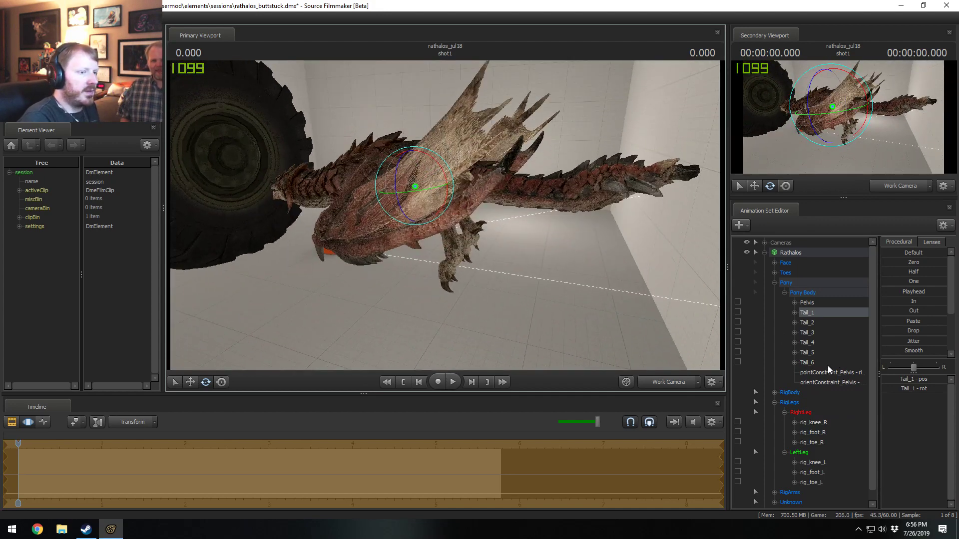
# - Curl the tail down toward the floor by rotating Tail_2 through Tail_6 as a group and fine-tuning Tail_2
pyautogui.moveTo(828, 363); pyautogui.dragTo(819, 322)
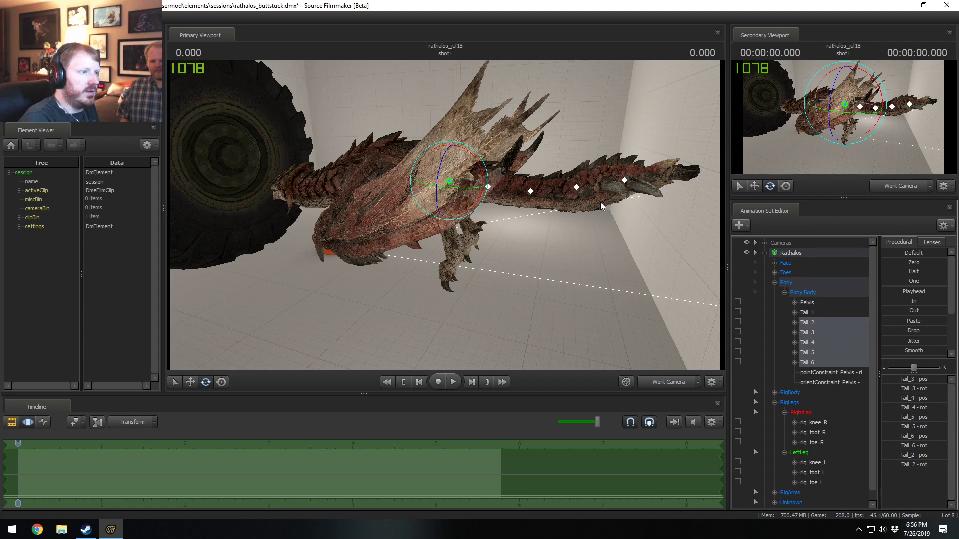
pyautogui.rightClick(474, 179)
pyautogui.moveTo(501, 201)
pyautogui.click(565, 198)
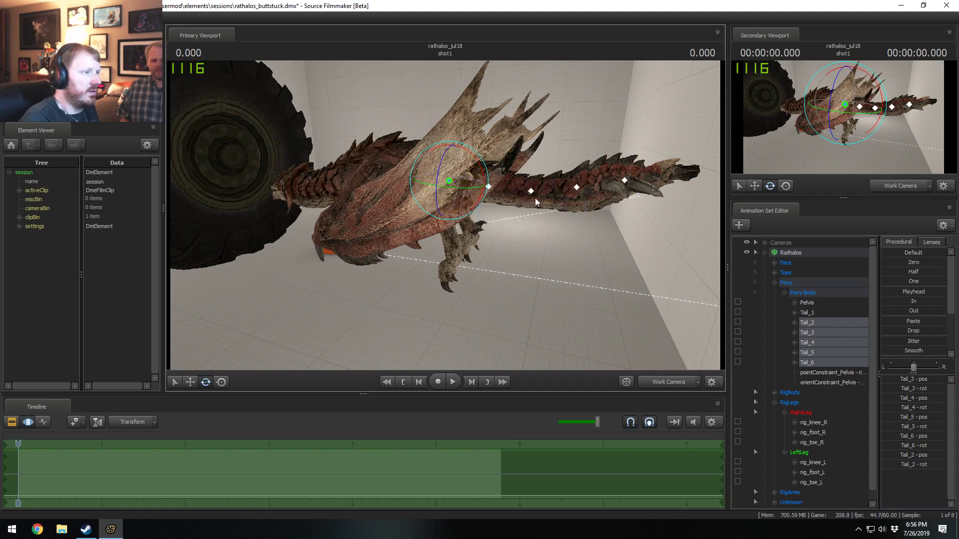
pyautogui.moveTo(487, 184); pyautogui.dragTo(501, 124)
pyautogui.click(818, 321)
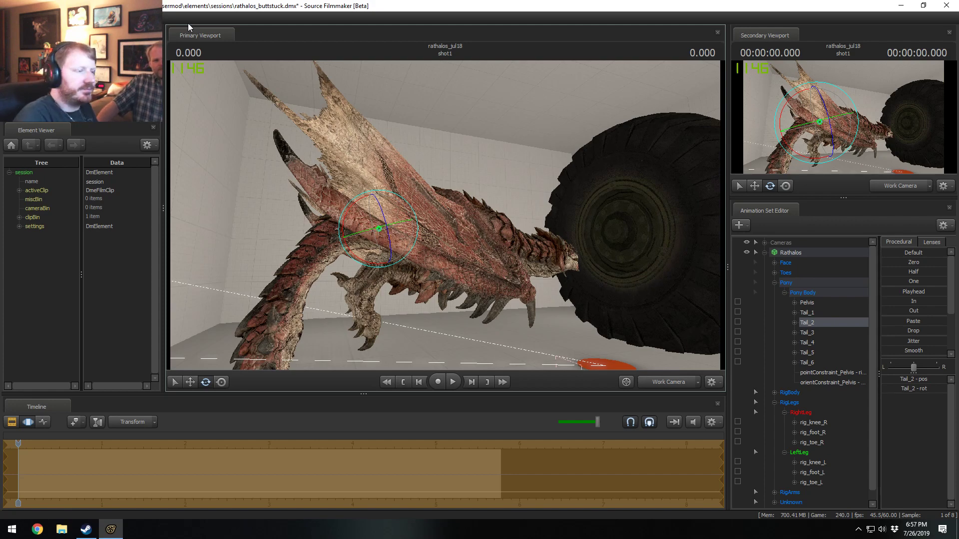
pyautogui.moveTo(566, 235); pyautogui.dragTo(472, 222)
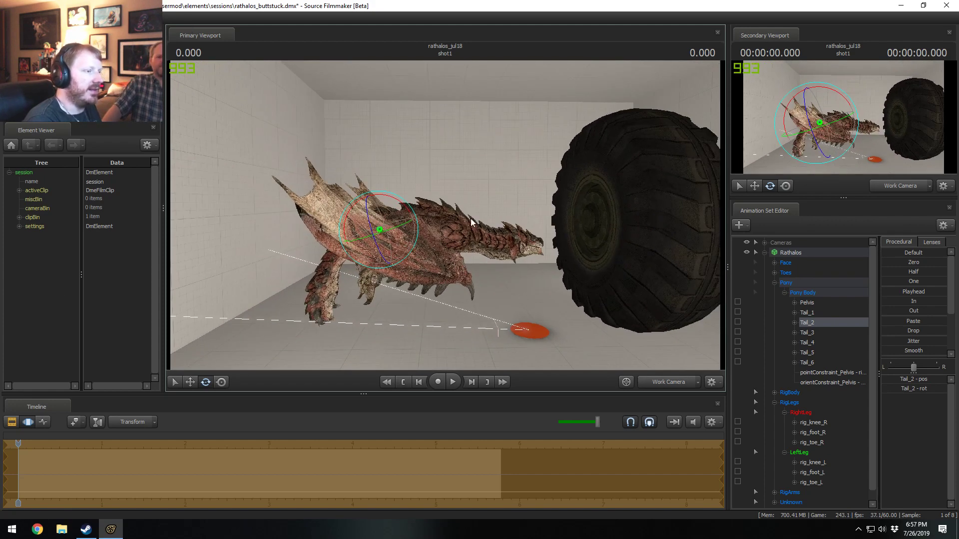
# - Move the entire Rathalos model forward until its head reaches the tire
pyautogui.click(824, 253)
pyautogui.press('w')
pyautogui.moveTo(408, 288); pyautogui.dragTo(437, 262)
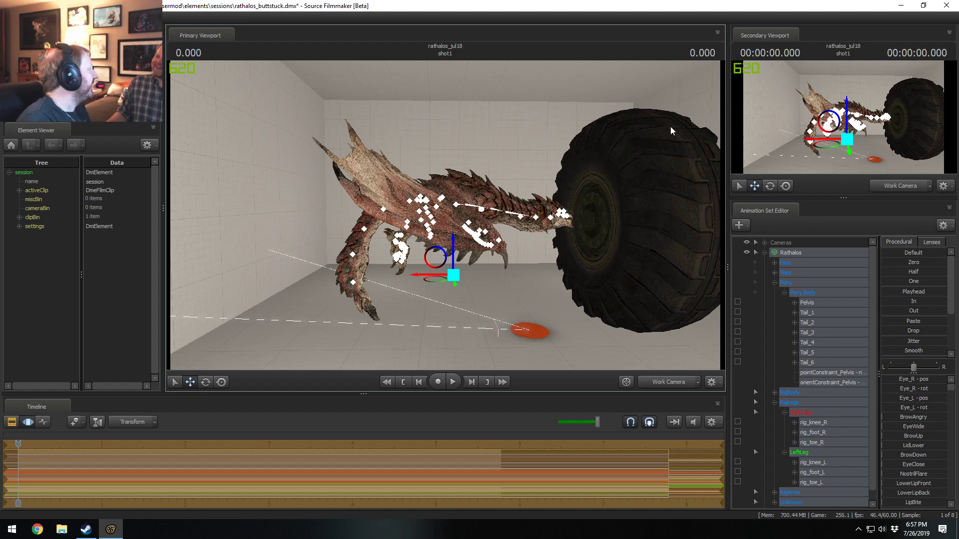
pyautogui.moveTo(614, 134); pyautogui.dragTo(430, 245)
# - Adjust the pose of the Rathalos's right wing arm by rotating its rig control
pyautogui.click(496, 273)
pyautogui.keyDown('ctrl'); pyautogui.click(431, 267); pyautogui.keyUp('ctrl')
pyautogui.press('e')
pyautogui.moveTo(450, 198); pyautogui.dragTo(390, 257)
pyautogui.press('w')
# - Reposition rig_elbow_R to adjust the bend of the right wing
pyautogui.click(346, 226)
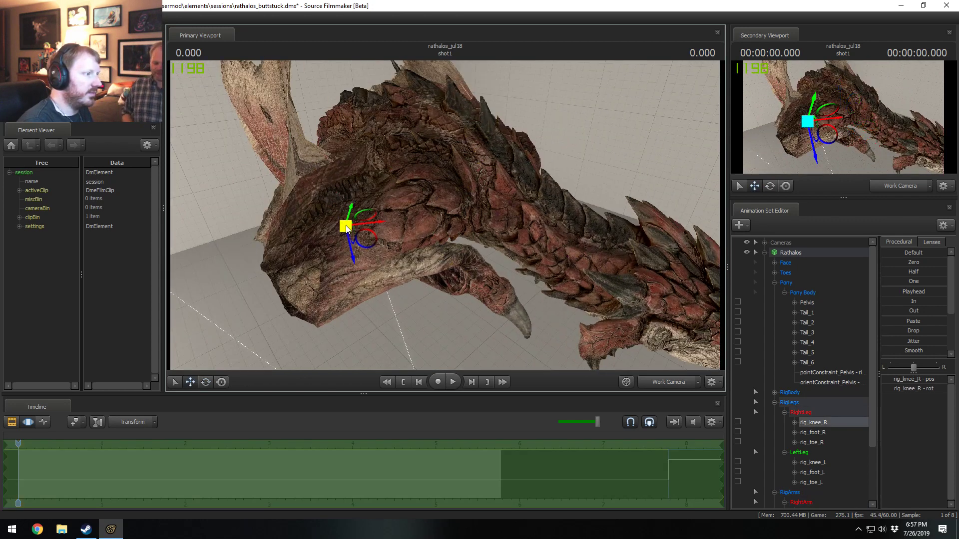
pyautogui.click(331, 208)
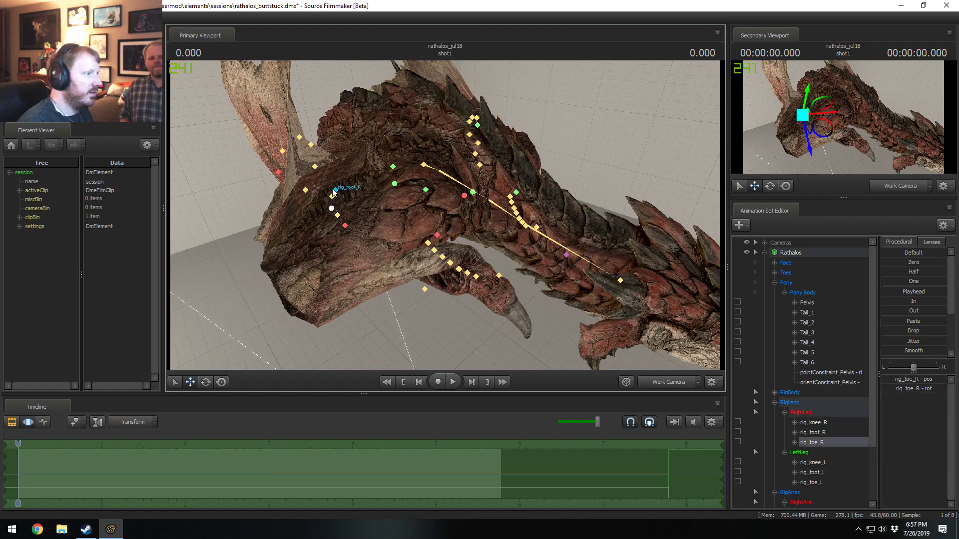
pyautogui.click(280, 171)
pyautogui.keyDown('alt'); pyautogui.moveTo(287, 177); pyautogui.dragTo(407, 240); pyautogui.keyUp('alt')
pyautogui.keyDown('alt'); pyautogui.moveTo(525, 200); pyautogui.dragTo(425, 149); pyautogui.keyUp('alt')
pyautogui.keyDown('alt'); pyautogui.moveTo(504, 212); pyautogui.dragTo(537, 233); pyautogui.keyUp('alt')
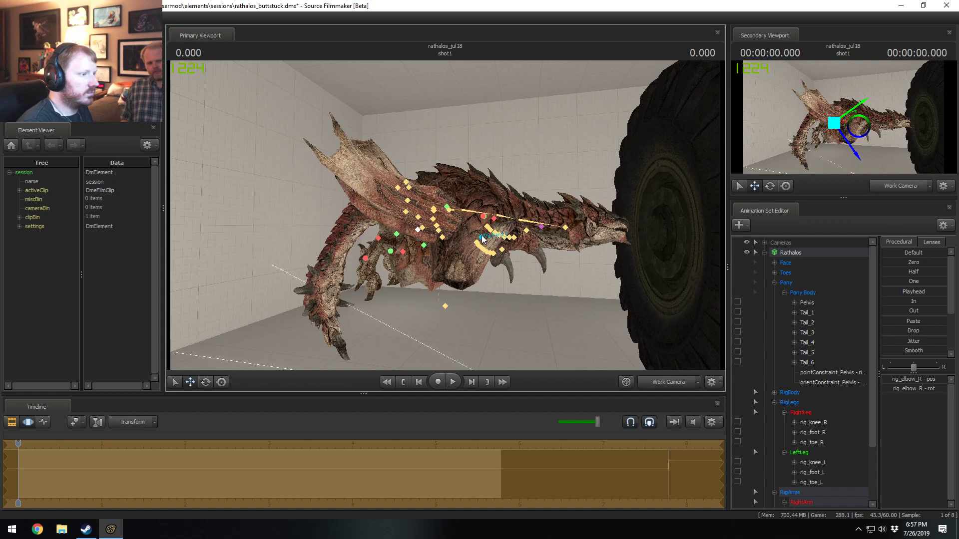
# - Shift rig_hand_R to adjust the right wing, and hide the Tire model
pyautogui.click(482, 239)
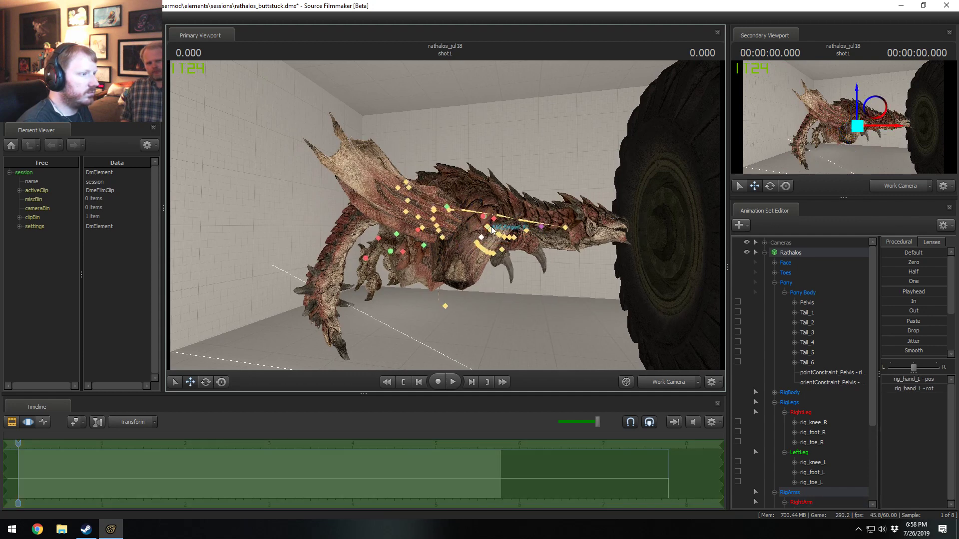
pyautogui.keyDown('ctrl'); pyautogui.click(493, 222); pyautogui.keyUp('ctrl')
pyautogui.moveTo(518, 204); pyautogui.dragTo(393, 232)
pyautogui.scroll(-4, 779, 400)
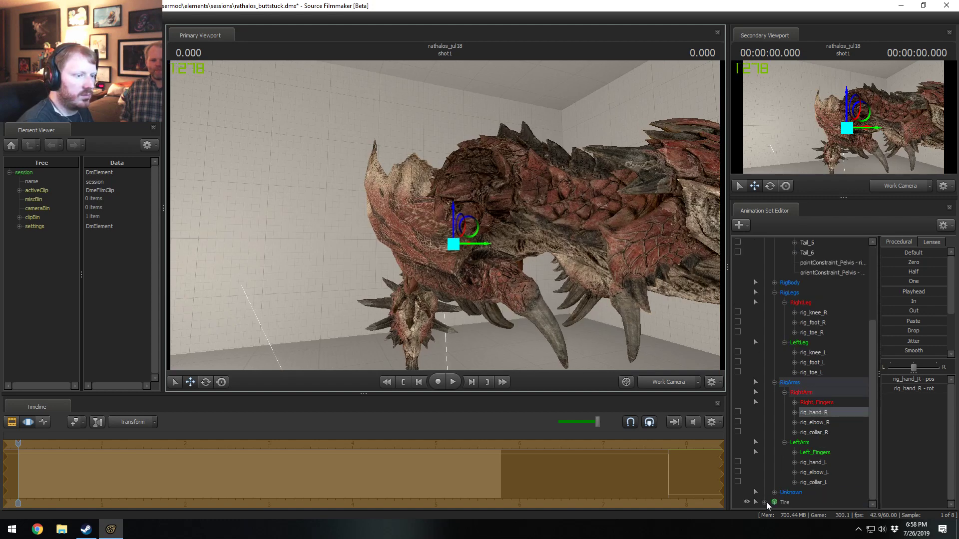
pyautogui.click(748, 504)
# - Rotate and move rig_hand_R to turn the right wing claw beside the chest
pyautogui.keyDown('alt'); pyautogui.moveTo(549, 300); pyautogui.dragTo(475, 285); pyautogui.keyUp('alt')
pyautogui.press('e')
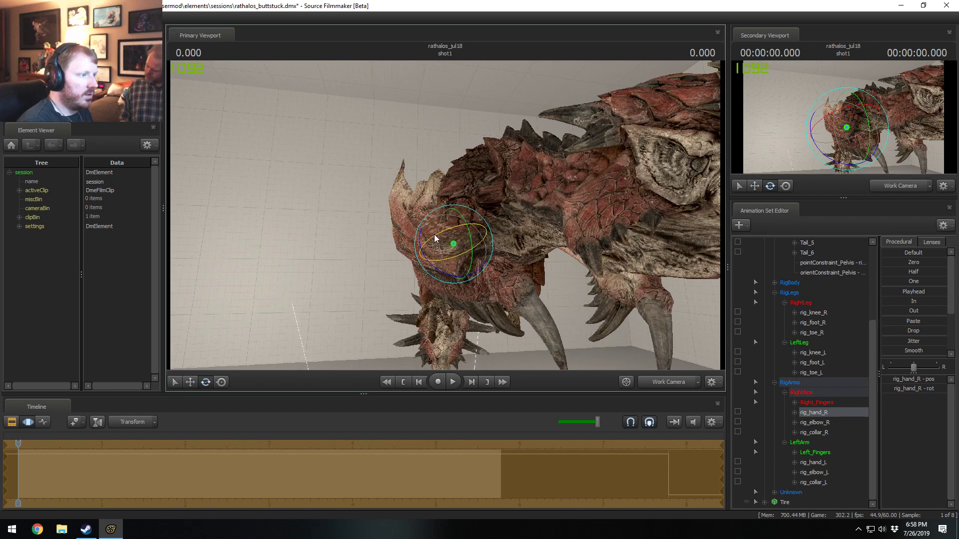
pyautogui.moveTo(430, 254)
pyautogui.mouseDown()
pyautogui.moveTo(430, 264)
pyautogui.moveTo(443, 260)
pyautogui.mouseUp()
pyautogui.moveTo(447, 218); pyautogui.dragTo(438, 223)
pyautogui.keyDown('alt'); pyautogui.moveTo(561, 199); pyautogui.dragTo(428, 210); pyautogui.keyUp('alt')
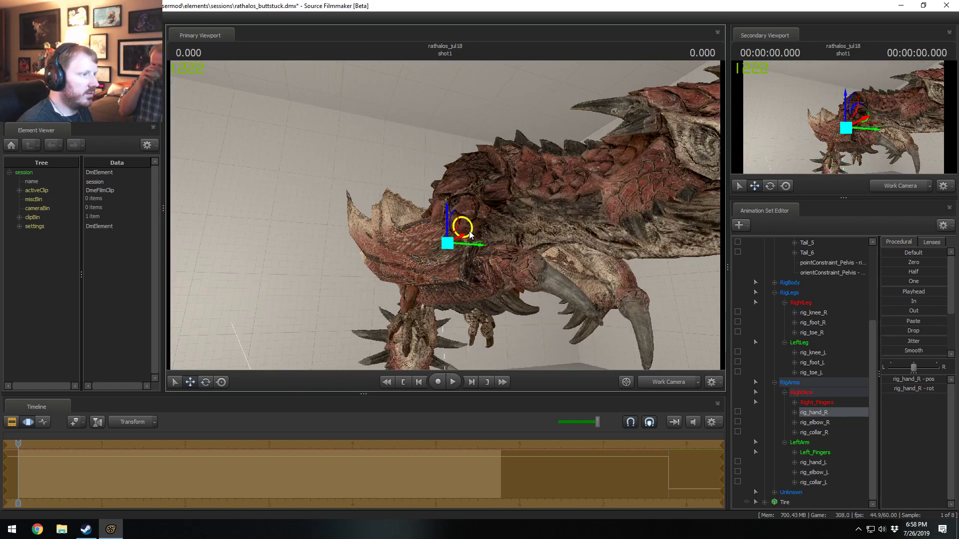
pyautogui.moveTo(469, 235)
pyautogui.mouseDown()
pyautogui.moveTo(459, 230)
pyautogui.moveTo(454, 247)
pyautogui.mouseUp()
# - Move rig_elbow_R to correct the bend of the right wing's elbow
pyautogui.keyDown('ctrl'); pyautogui.click(424, 223); pyautogui.keyUp('ctrl')
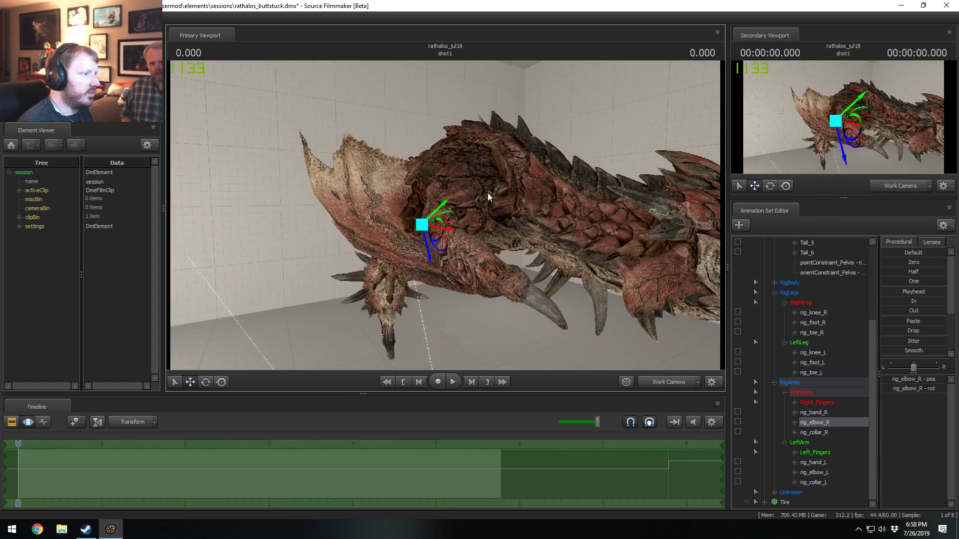
pyautogui.keyDown('alt'); pyautogui.moveTo(488, 195); pyautogui.dragTo(471, 258); pyautogui.keyUp('alt')
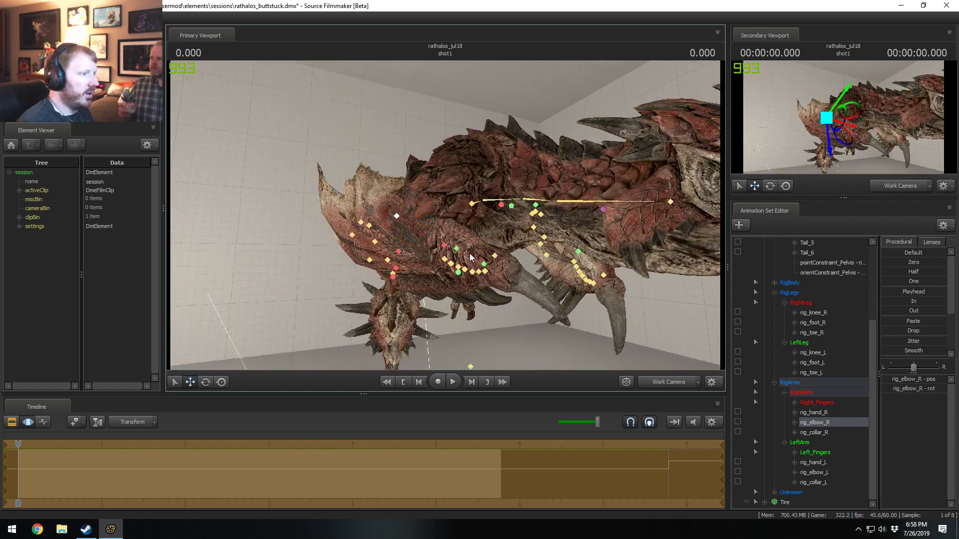
pyautogui.click(458, 254)
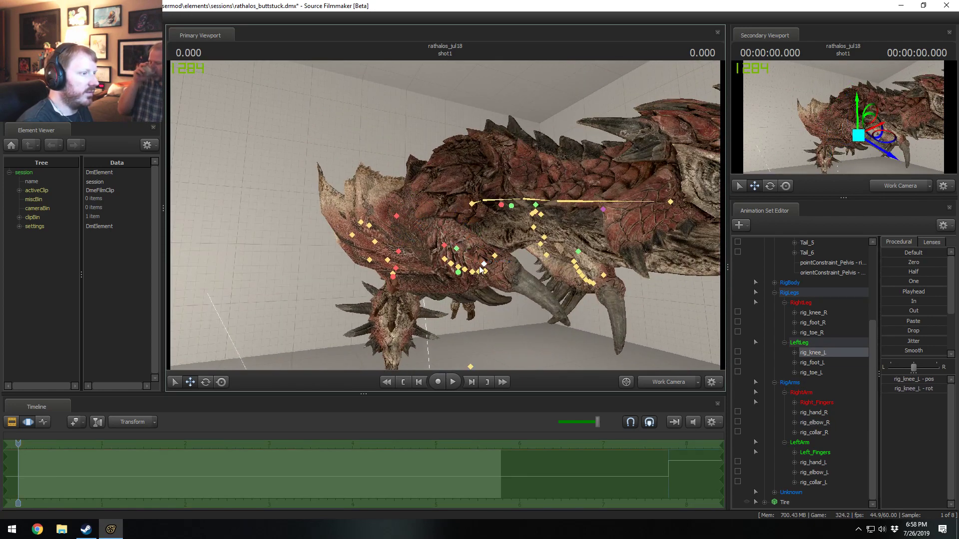
# - Rotate and reposition rig_hand_R to tuck the right wing claw inward beneath the chest
pyautogui.click(444, 246)
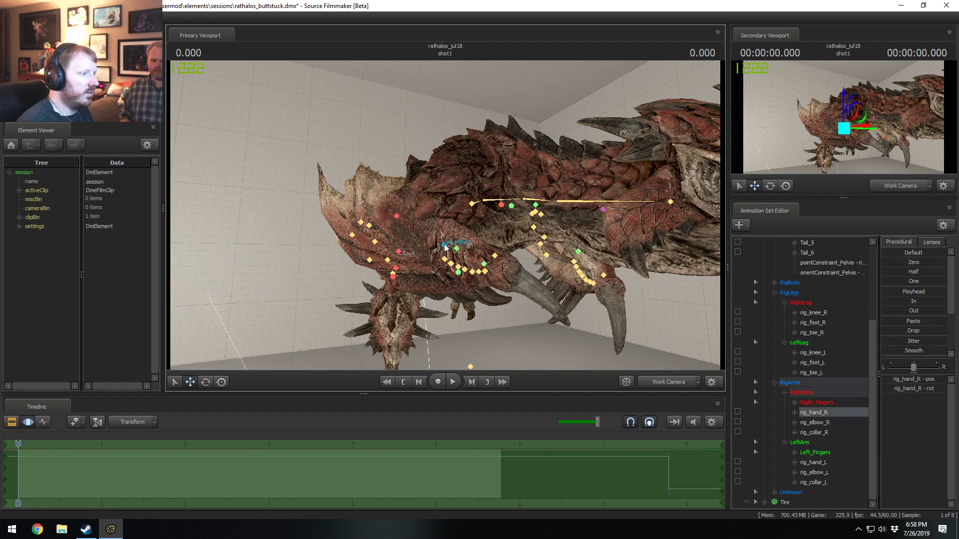
pyautogui.keyDown('alt'); pyautogui.moveTo(446, 246); pyautogui.dragTo(445, 218); pyautogui.keyUp('alt')
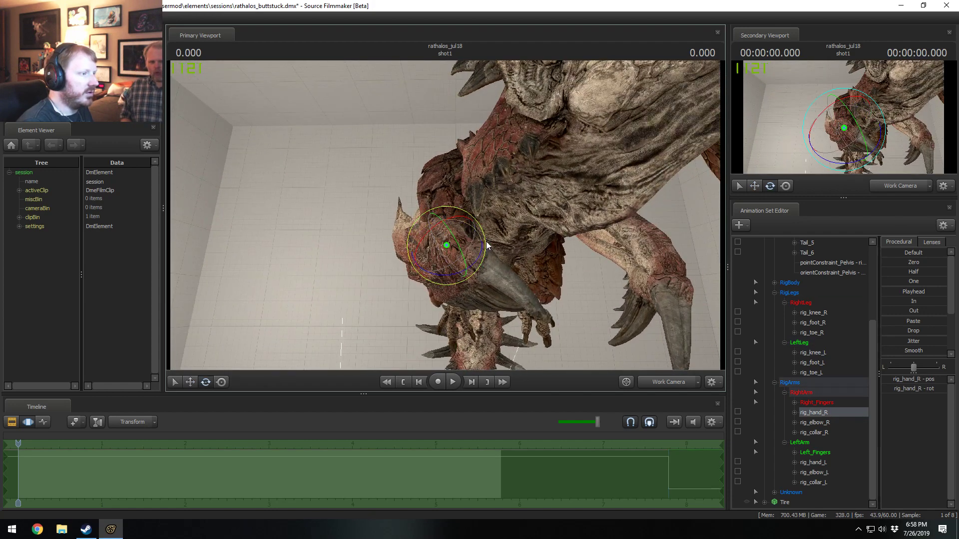
pyautogui.moveTo(486, 243); pyautogui.dragTo(507, 220)
pyautogui.press('w')
pyautogui.press('e')
pyautogui.press('w')
pyautogui.keyDown('alt'); pyautogui.moveTo(377, 261); pyautogui.dragTo(420, 278); pyautogui.keyUp('alt')
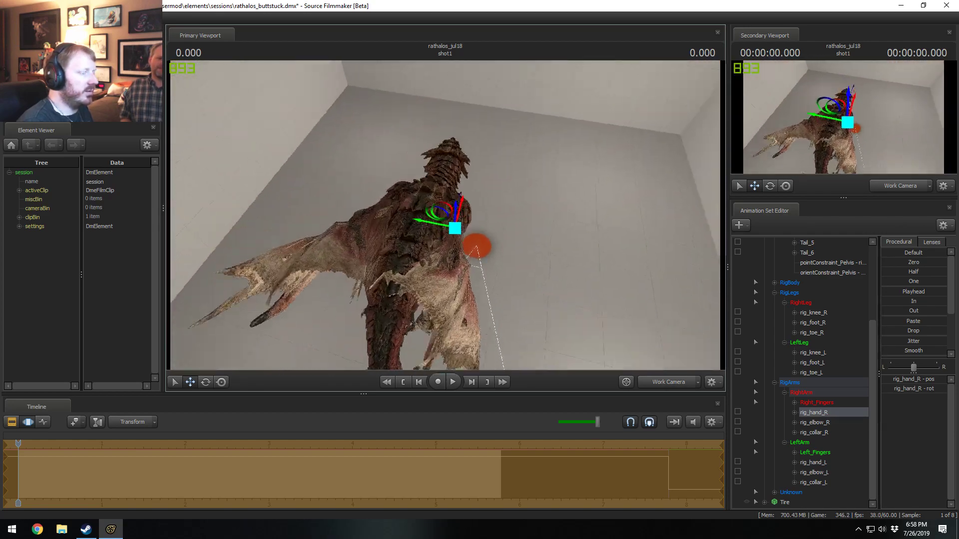
pyautogui.keyDown('alt'); pyautogui.moveTo(476, 246); pyautogui.dragTo(493, 196); pyautogui.keyUp('alt')
pyautogui.keyDown('alt'); pyautogui.moveTo(492, 290); pyautogui.dragTo(400, 200); pyautogui.keyUp('alt')
# - Move rig_hand_L to fold the left wing in against the body
pyautogui.click(390, 205)
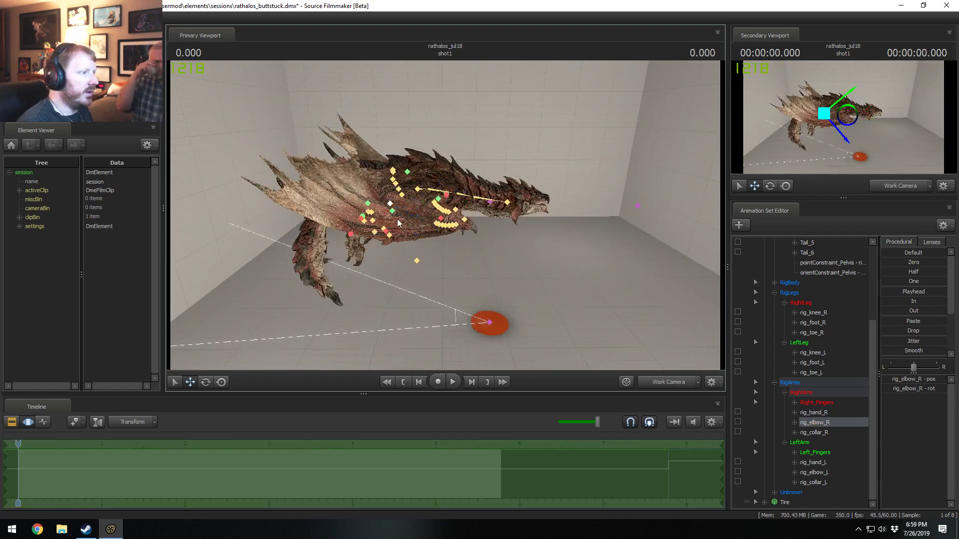
pyautogui.click(389, 211)
pyautogui.keyDown('alt'); pyautogui.moveTo(374, 183); pyautogui.dragTo(457, 217); pyautogui.keyUp('alt')
pyautogui.scroll(6, 560, 148)
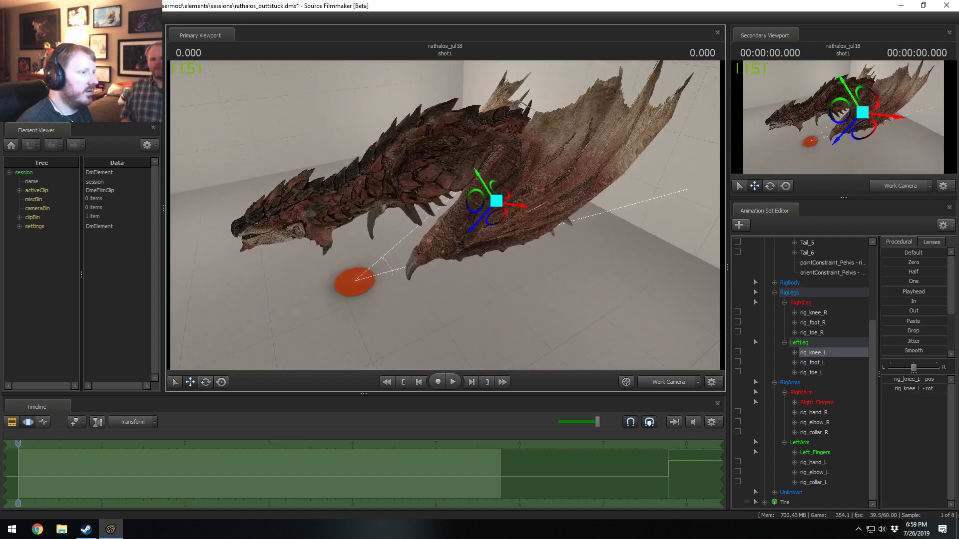
pyautogui.keyDown('alt'); pyautogui.moveTo(550, 180); pyautogui.dragTo(425, 245); pyautogui.keyUp('alt')
pyautogui.click(409, 203)
pyautogui.moveTo(452, 187); pyautogui.dragTo(398, 165)
pyautogui.keyDown('alt'); pyautogui.moveTo(186, 227); pyautogui.dragTo(446, 217); pyautogui.keyUp('alt')
# - Move and rotate rig_hand_L so the left wing claw points inward under the chest, matching the right one
pyautogui.press('e')
pyautogui.press('w')
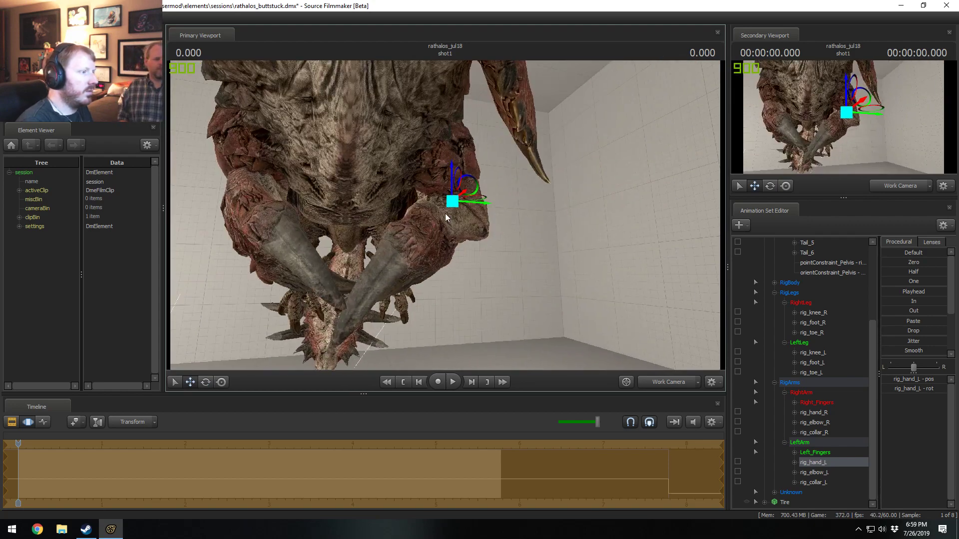
pyautogui.moveTo(468, 188)
pyautogui.mouseDown()
pyautogui.moveTo(476, 164)
pyautogui.moveTo(474, 195)
pyautogui.moveTo(472, 170)
pyautogui.mouseUp()
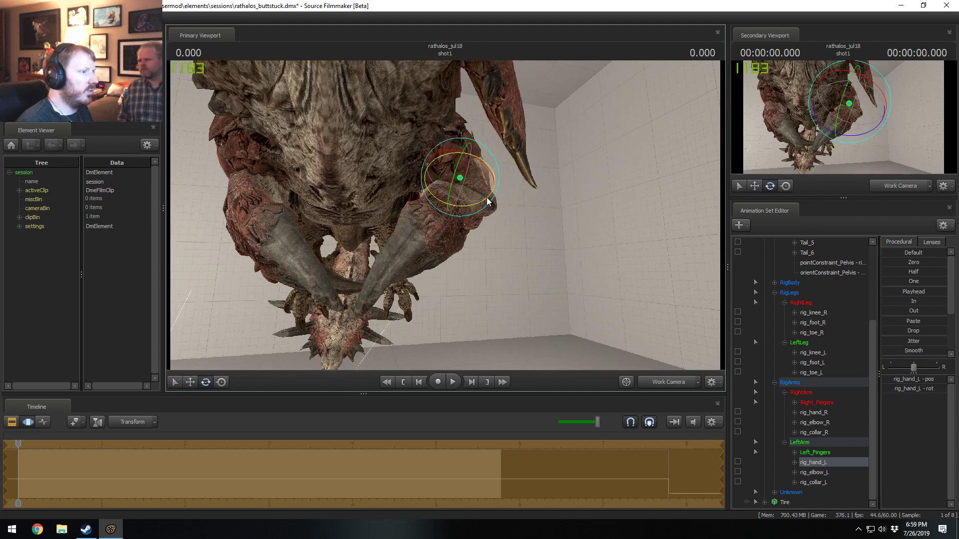
pyautogui.moveTo(461, 213); pyautogui.dragTo(410, 209)
pyautogui.press('w')
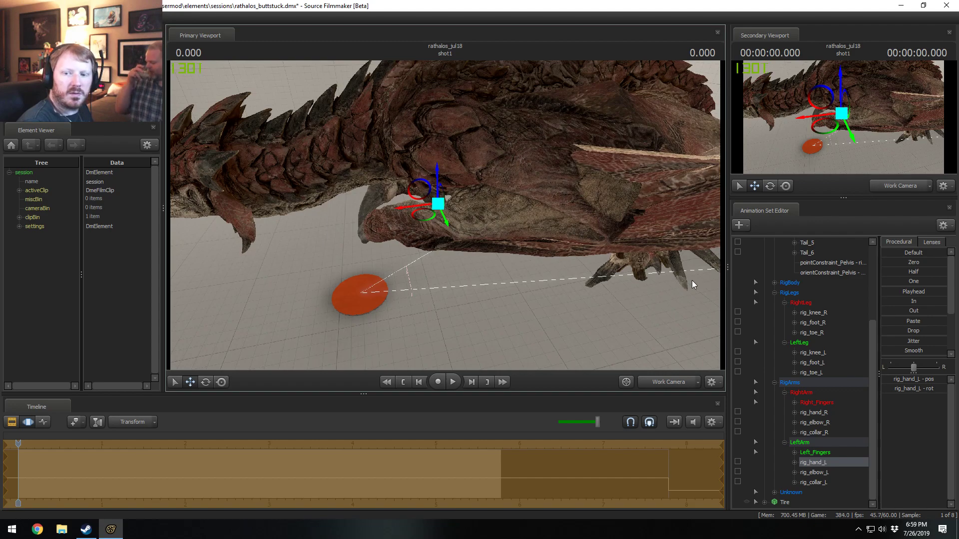
# - Reposition rig_elbow_L to set the bend of the left wing's elbow
pyautogui.keyDown('alt'); pyautogui.moveTo(361, 216); pyautogui.dragTo(533, 238); pyautogui.keyUp('alt')
pyautogui.click(476, 172)
pyautogui.keyDown('alt'); pyautogui.moveTo(448, 218); pyautogui.dragTo(513, 138); pyautogui.keyUp('alt')
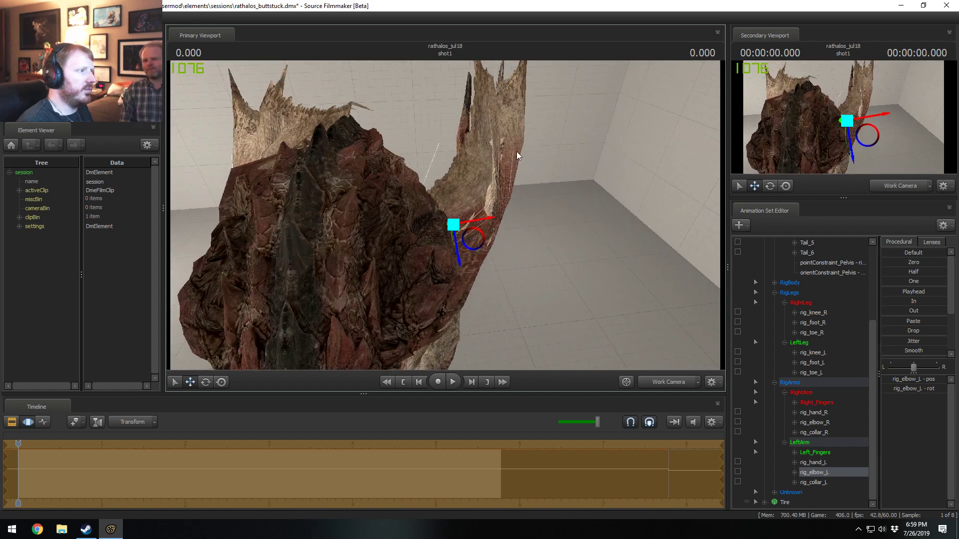
# - Rotate rig_hand_L to refine the angle of the left wing claw beside the body
pyautogui.keyDown('alt'); pyautogui.moveTo(337, 224); pyautogui.dragTo(468, 271); pyautogui.keyUp('alt')
pyautogui.click(448, 283)
pyautogui.press('e')
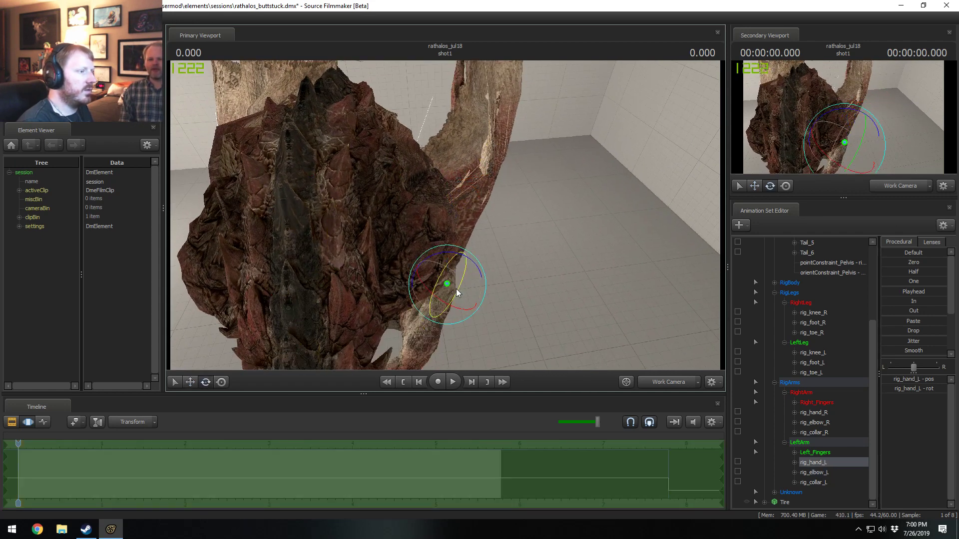
pyautogui.moveTo(457, 277); pyautogui.dragTo(462, 320)
pyautogui.moveTo(462, 320)
pyautogui.keyDown('alt'); pyautogui.mouseDown()
pyautogui.moveTo(442, 300)
pyautogui.moveTo(444, 280)
pyautogui.moveTo(449, 312)
pyautogui.moveTo(530, 240)
pyautogui.moveTo(432, 232)
pyautogui.moveTo(435, 249)
pyautogui.moveTo(480, 275)
pyautogui.moveTo(447, 219)
pyautogui.mouseUp(); pyautogui.keyUp('alt')
pyautogui.press('w')
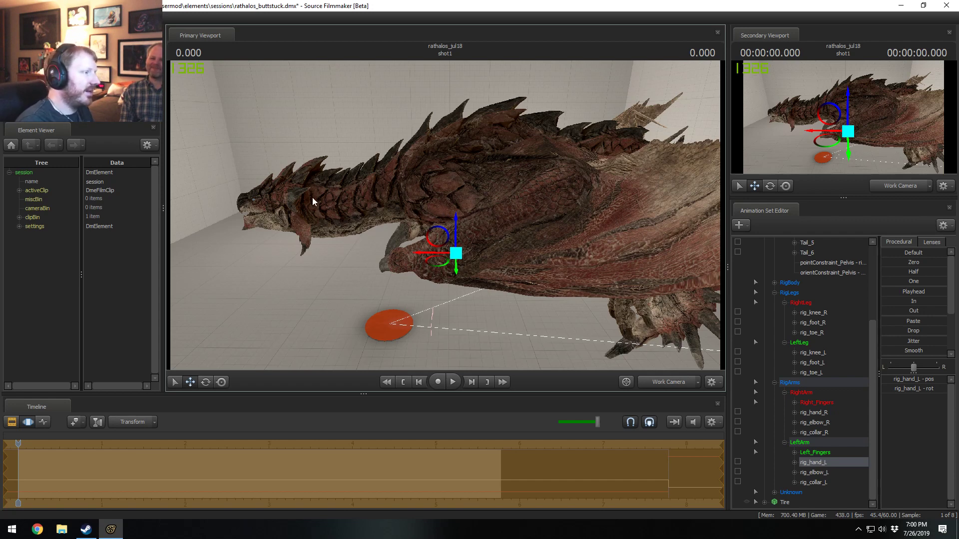
# - Rotate rig_spine_0 and rig_spine_1 as one selection to raise the Rathalos's neck and head
pyautogui.keyDown('alt'); pyautogui.moveTo(281, 201); pyautogui.dragTo(445, 215); pyautogui.keyUp('alt')
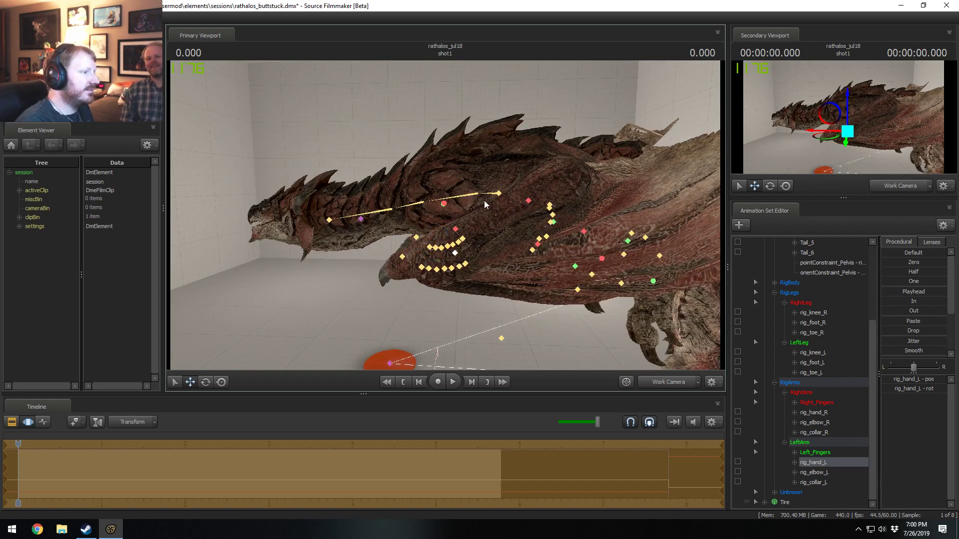
pyautogui.keyDown('ctrl'); pyautogui.click(483, 200); pyautogui.keyUp('ctrl')
pyautogui.keyDown('ctrl'); pyautogui.keyDown('shift'); pyautogui.click(465, 198); pyautogui.keyUp('shift'); pyautogui.keyUp('ctrl')
pyautogui.press('e')
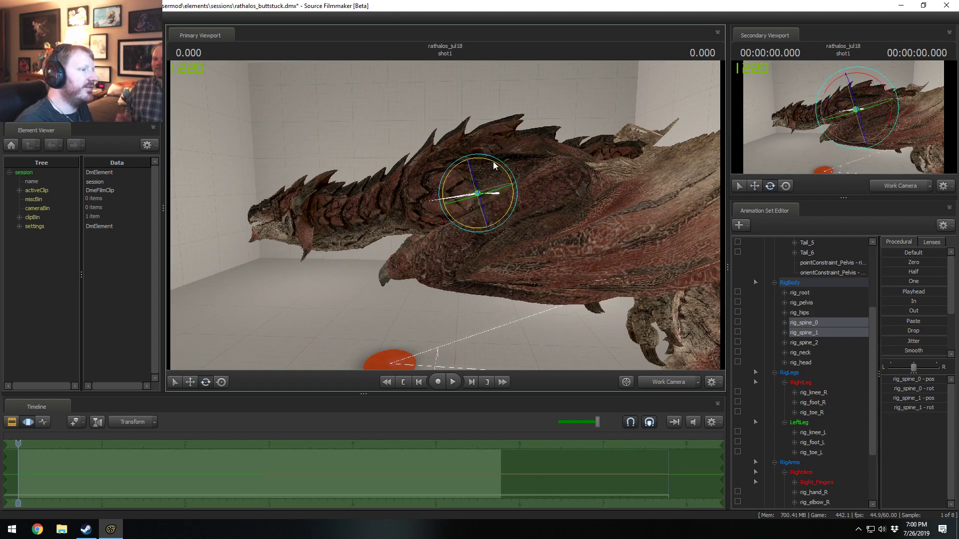
pyautogui.moveTo(493, 163); pyautogui.dragTo(499, 168)
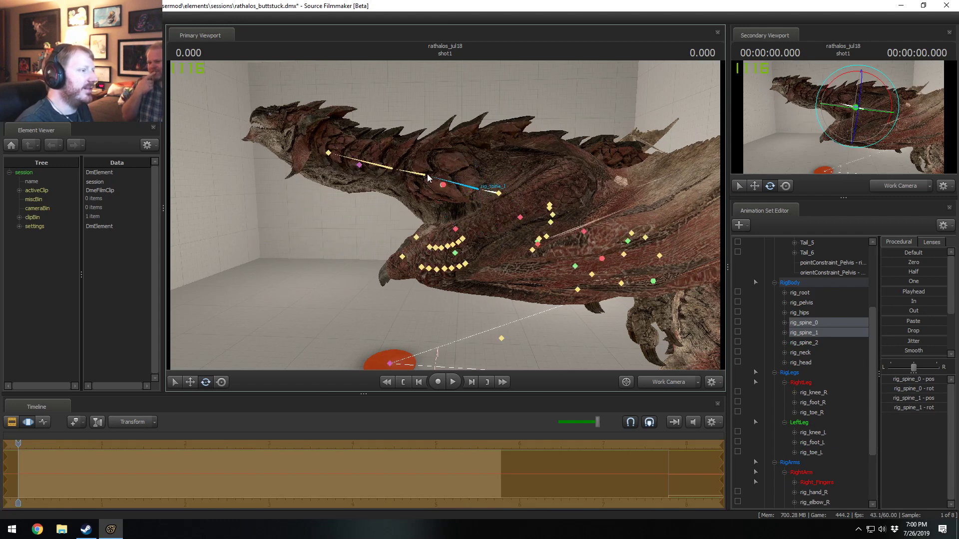
# - Rotate rig_head to angle the Rathalos's head more naturally at the end of the neck
pyautogui.keyDown('ctrl'); pyautogui.click(415, 173); pyautogui.keyUp('ctrl')
pyautogui.keyDown('ctrl'); pyautogui.click(344, 156); pyautogui.keyUp('ctrl')
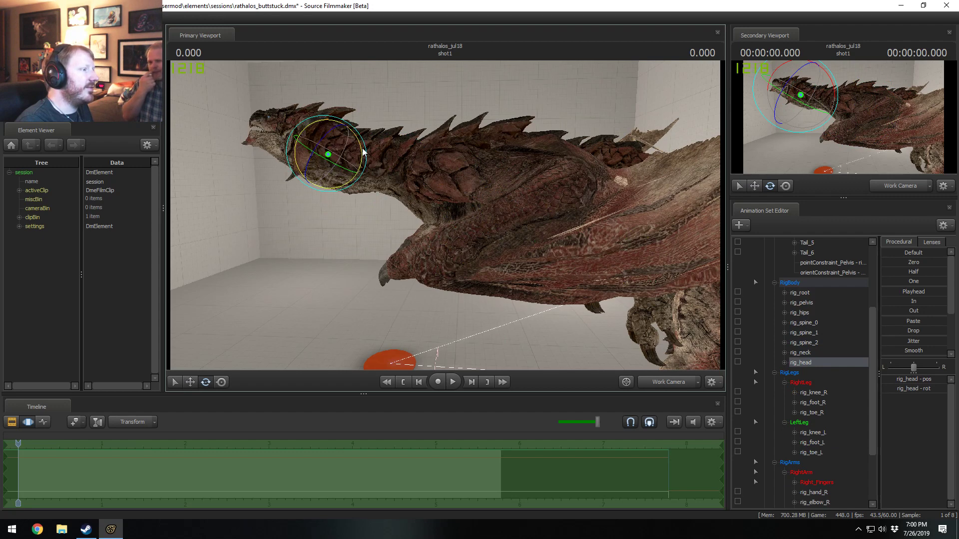
pyautogui.keyDown('ctrl'); pyautogui.click(349, 136); pyautogui.keyUp('ctrl')
pyautogui.moveTo(349, 136); pyautogui.dragTo(443, 218)
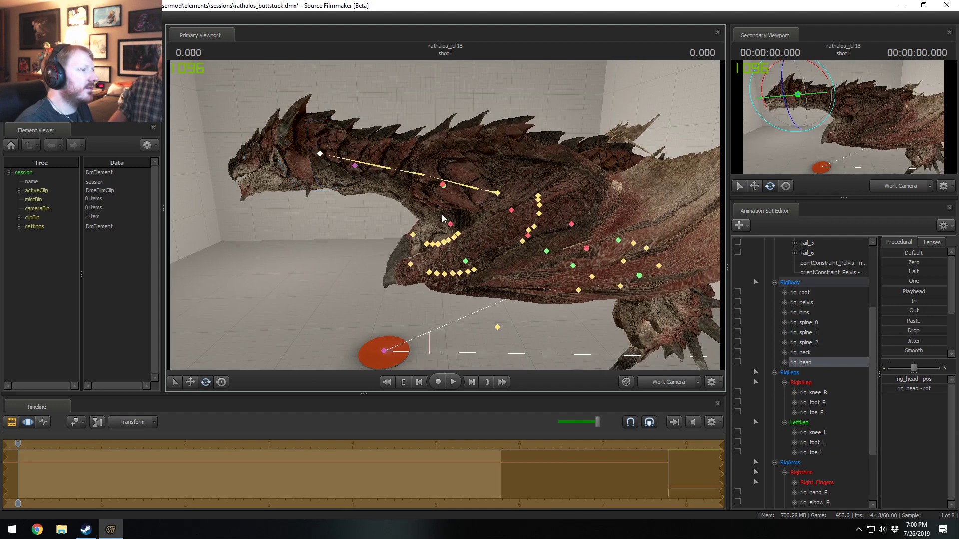
# - Rotate rig_spine_2 to raise the neck, and adjust rig_head to tip the head slightly downward
pyautogui.keyDown('ctrl'); pyautogui.click(422, 175); pyautogui.keyUp('ctrl')
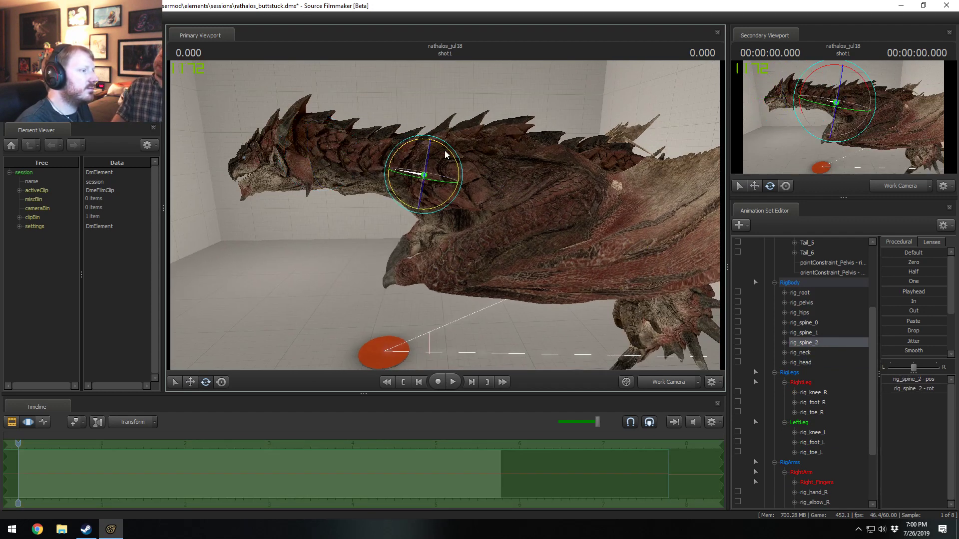
pyautogui.moveTo(449, 157); pyautogui.dragTo(422, 145)
pyautogui.keyDown('ctrl'); pyautogui.click(391, 160); pyautogui.keyUp('ctrl')
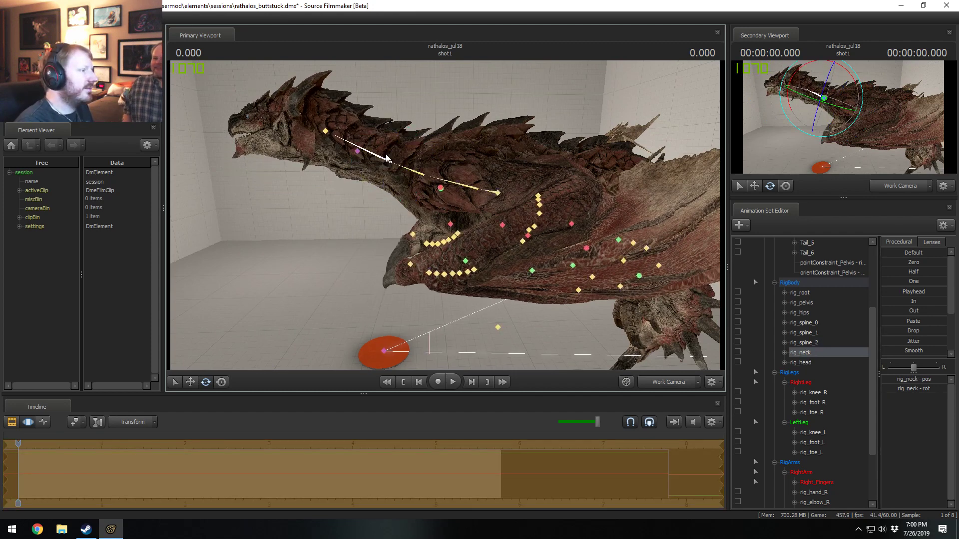
pyautogui.keyDown('ctrl'); pyautogui.click(326, 132); pyautogui.keyUp('ctrl')
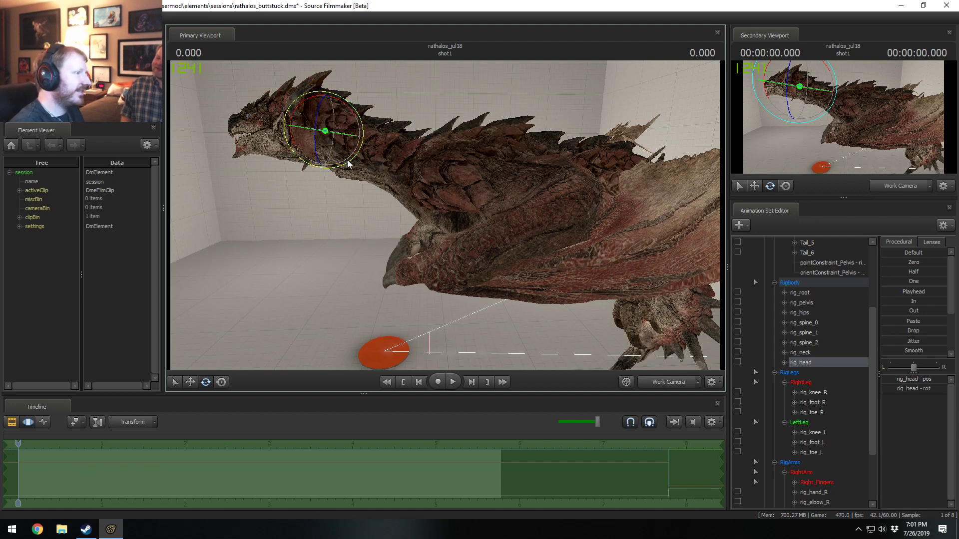
pyautogui.press('w')
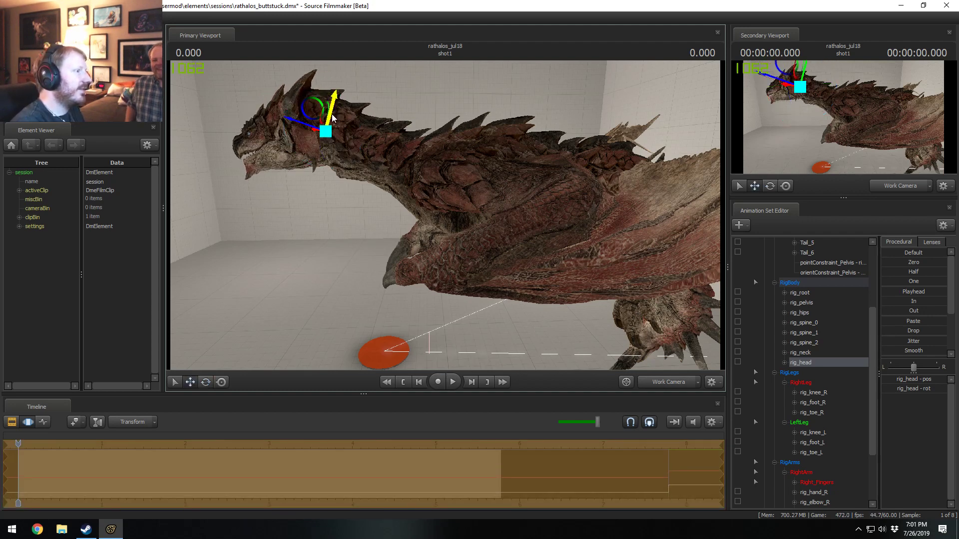
pyautogui.moveTo(315, 114); pyautogui.dragTo(311, 125)
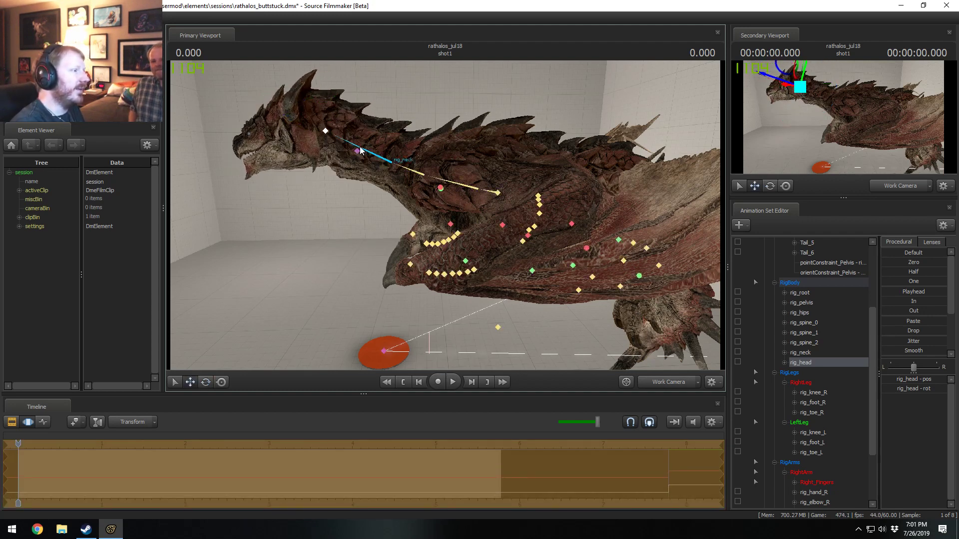
# - Rotate rig_neck to lower the head slightly, and rotate rig_head to level the head again
pyautogui.keyDown('ctrl'); pyautogui.click(389, 161); pyautogui.keyUp('ctrl')
pyautogui.press('e')
pyautogui.moveTo(421, 145); pyautogui.dragTo(417, 138)
pyautogui.keyDown('ctrl'); pyautogui.click(321, 143); pyautogui.keyUp('ctrl')
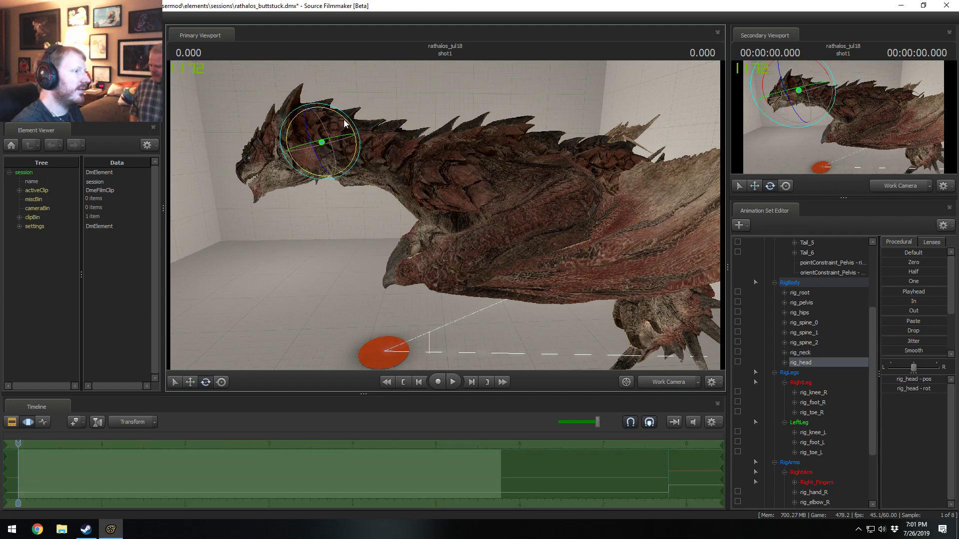
pyautogui.moveTo(346, 122); pyautogui.dragTo(382, 131)
pyautogui.moveTo(445, 216); pyautogui.dragTo(492, 237)
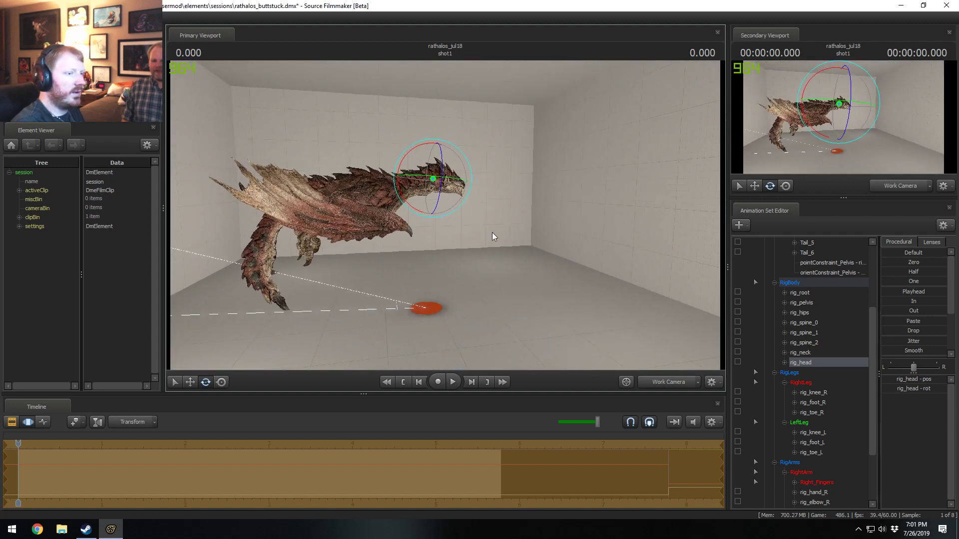
# - Collapse the Rathalos's control groups and make the hidden Tire visible in the scene
pyautogui.click(774, 282)
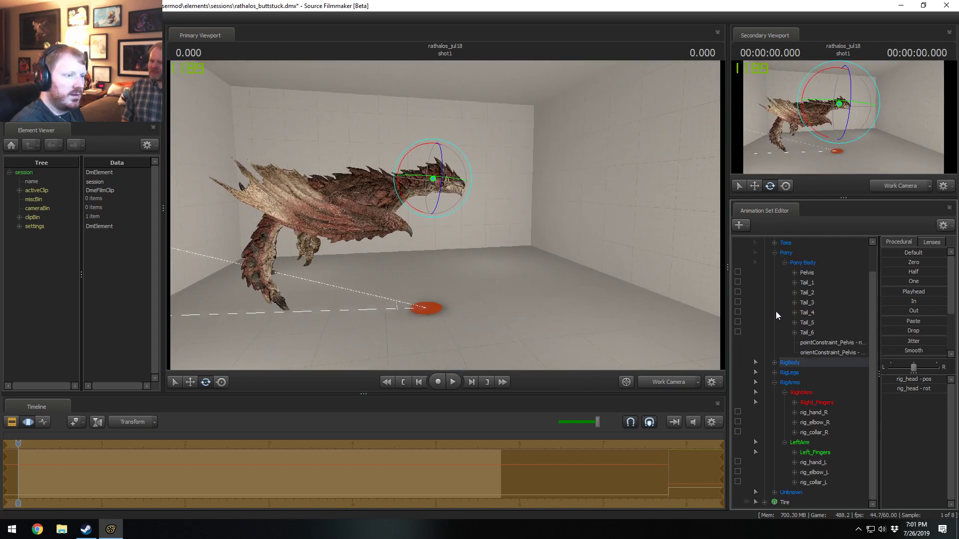
pyautogui.click(773, 383)
pyautogui.click(774, 283)
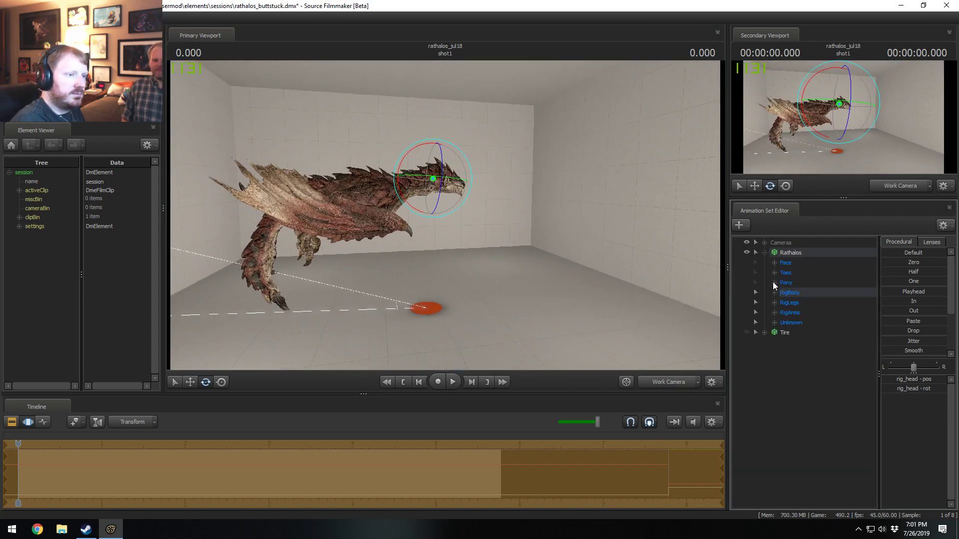
pyautogui.click(765, 253)
pyautogui.click(747, 262)
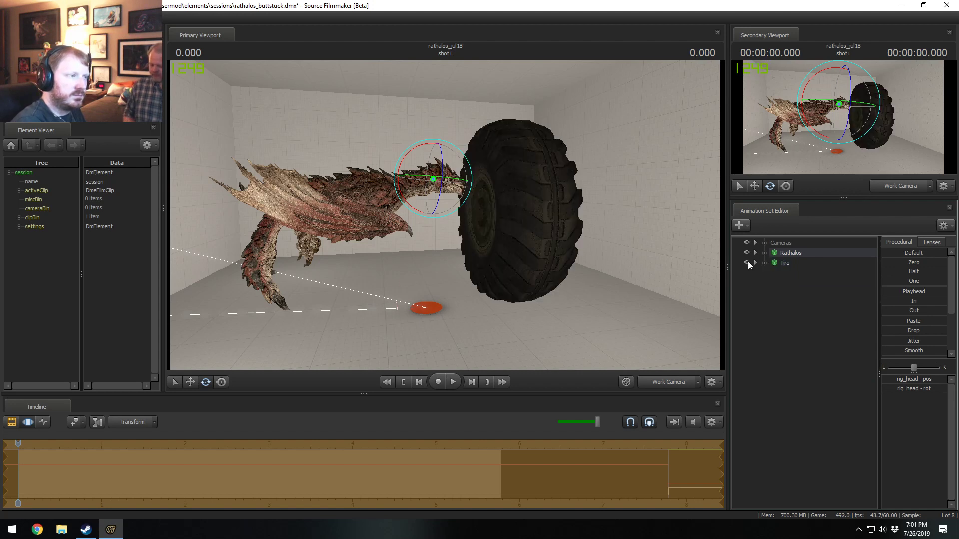
# - Move the Tire back along the Rathalos's body so its hole surrounds the torso, with head and claws in front
pyautogui.click(771, 264)
pyautogui.press('w')
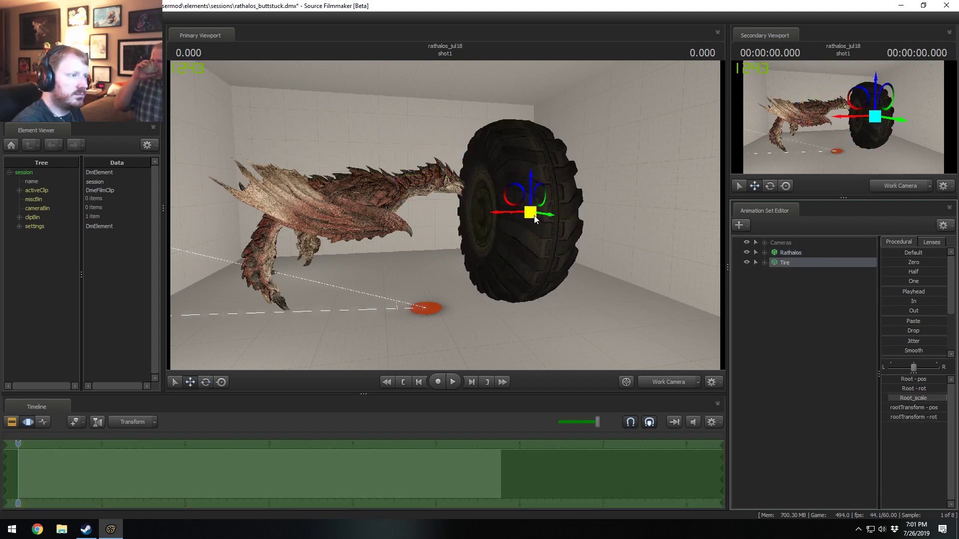
pyautogui.moveTo(509, 199); pyautogui.dragTo(369, 189)
pyautogui.keyDown('alt'); pyautogui.moveTo(369, 189); pyautogui.dragTo(288, 189); pyautogui.keyUp('alt')
pyautogui.press('w')
pyautogui.moveTo(445, 215); pyautogui.dragTo(557, 222)
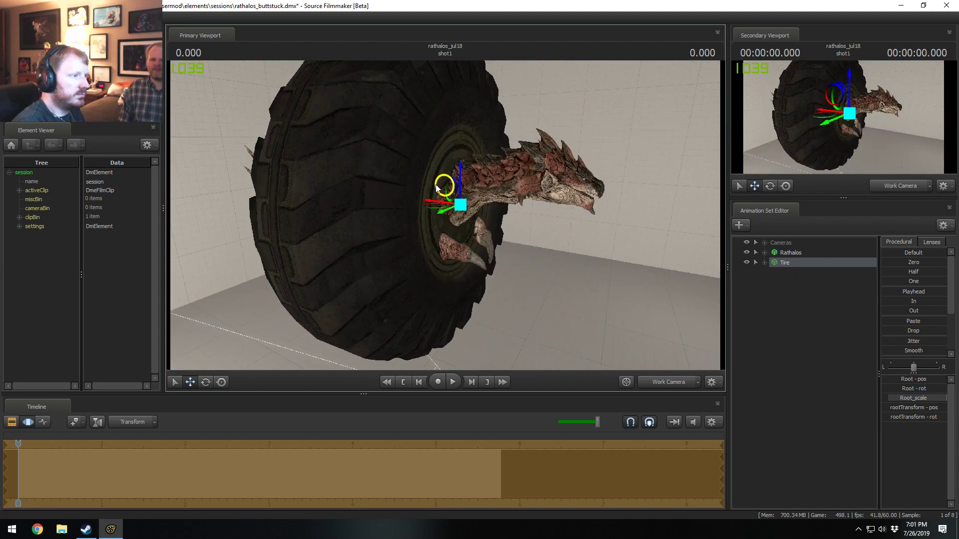
pyautogui.moveTo(437, 185); pyautogui.dragTo(397, 173)
pyautogui.keyDown('alt'); pyautogui.moveTo(397, 173); pyautogui.dragTo(426, 200); pyautogui.keyUp('alt')
pyautogui.keyDown('alt'); pyautogui.moveTo(518, 205); pyautogui.dragTo(445, 212); pyautogui.keyUp('alt')
# - Scale the Tire down with Root_scale and shift it to centre it around the Rathalos's torso
pyautogui.rightClick(781, 262)
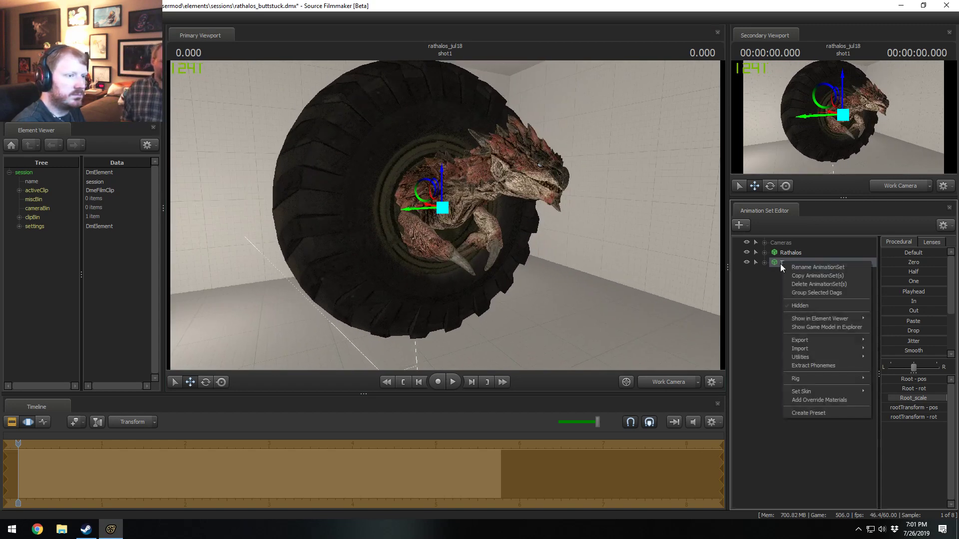
pyautogui.click(875, 411)
pyautogui.moveTo(919, 398); pyautogui.dragTo(896, 398)
pyautogui.keyDown('alt'); pyautogui.moveTo(492, 251); pyautogui.dragTo(447, 223); pyautogui.keyUp('alt')
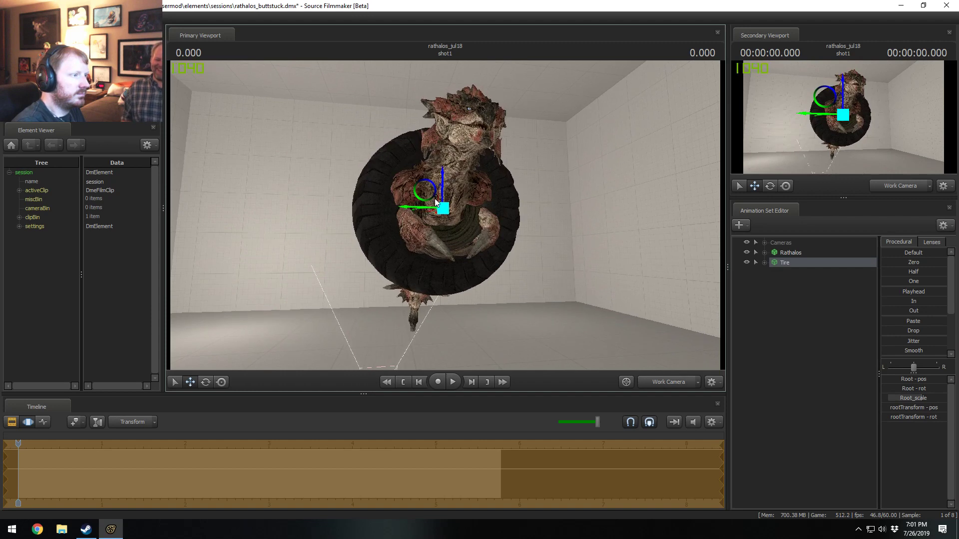
pyautogui.moveTo(429, 192); pyautogui.dragTo(422, 181)
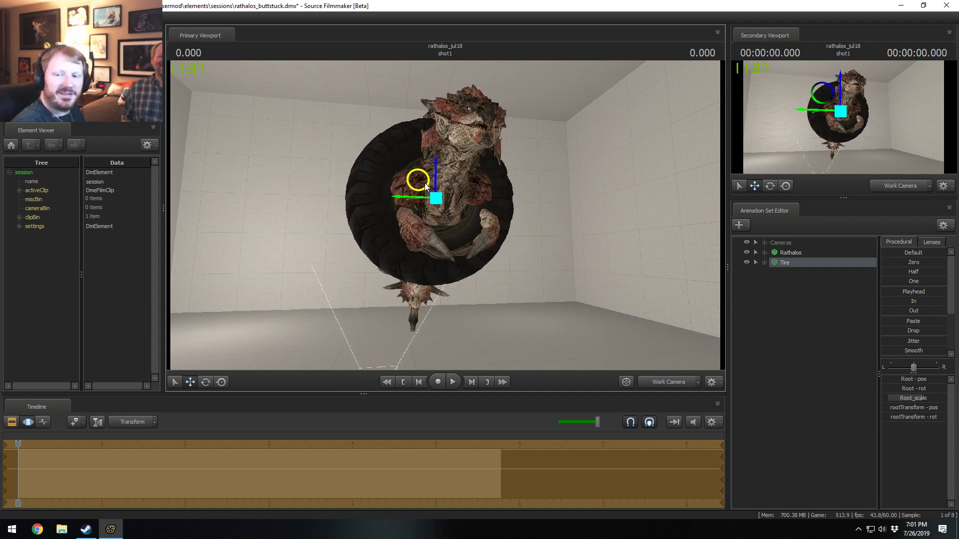
# - Move rig_hand_L slightly upward to fit the left wing claw inside the tire's opening
pyautogui.keyDown('alt'); pyautogui.moveTo(370, 220); pyautogui.dragTo(464, 232, button='right'); pyautogui.keyUp('alt')
pyautogui.keyDown('alt'); pyautogui.moveTo(465, 232); pyautogui.dragTo(462, 238); pyautogui.keyUp('alt')
pyautogui.press('ctrl')
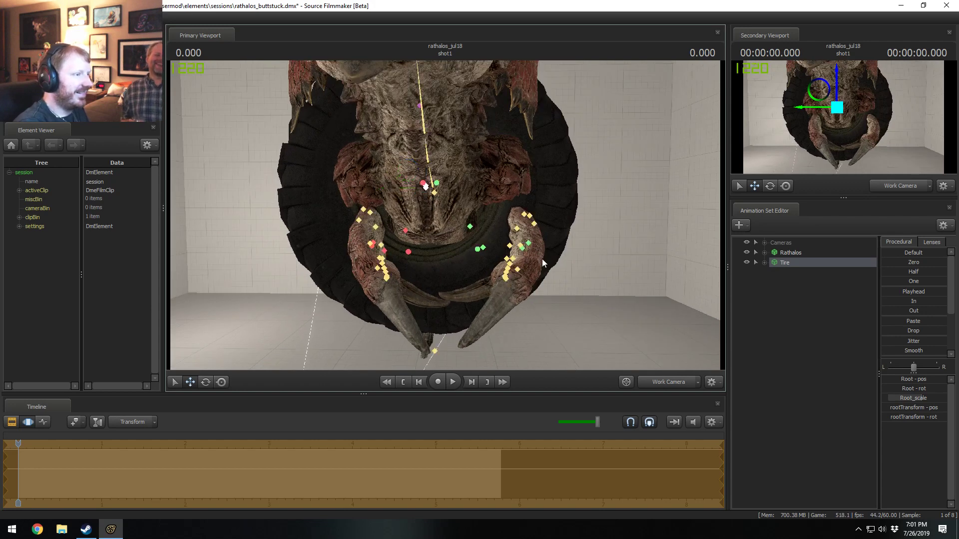
pyautogui.click(522, 248)
pyautogui.moveTo(540, 232)
pyautogui.mouseDown()
pyautogui.moveTo(506, 238)
pyautogui.moveTo(474, 217)
pyautogui.moveTo(544, 216)
pyautogui.mouseUp()
pyautogui.keyDown('alt'); pyautogui.moveTo(469, 210); pyautogui.dragTo(443, 202, button='right'); pyautogui.keyUp('alt')
pyautogui.keyDown('alt'); pyautogui.moveTo(444, 203); pyautogui.dragTo(455, 214); pyautogui.keyUp('alt')
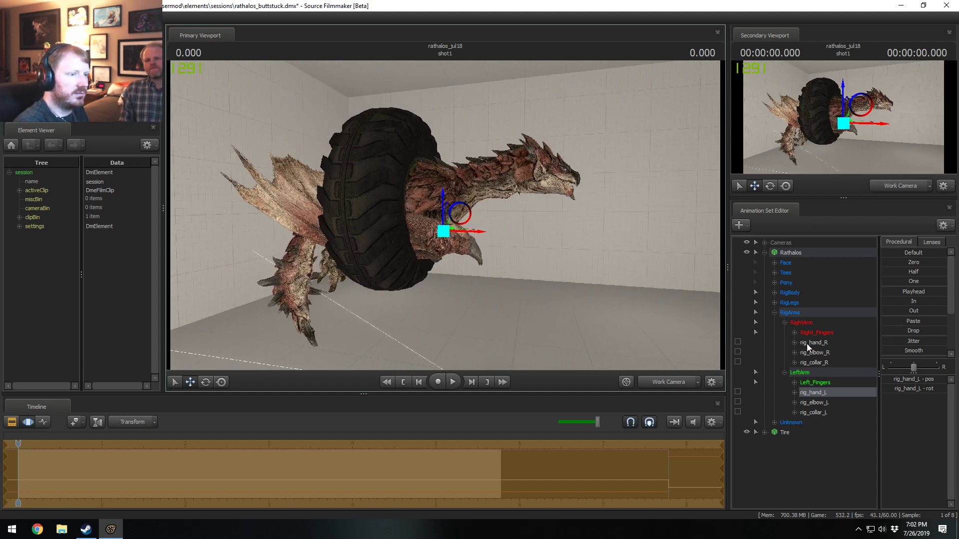
# - Rotate and reposition the Tire's Root control to fit the tire around the Rathalos's torso
pyautogui.keyDown('alt'); pyautogui.moveTo(473, 259); pyautogui.dragTo(778, 411); pyautogui.keyUp('alt')
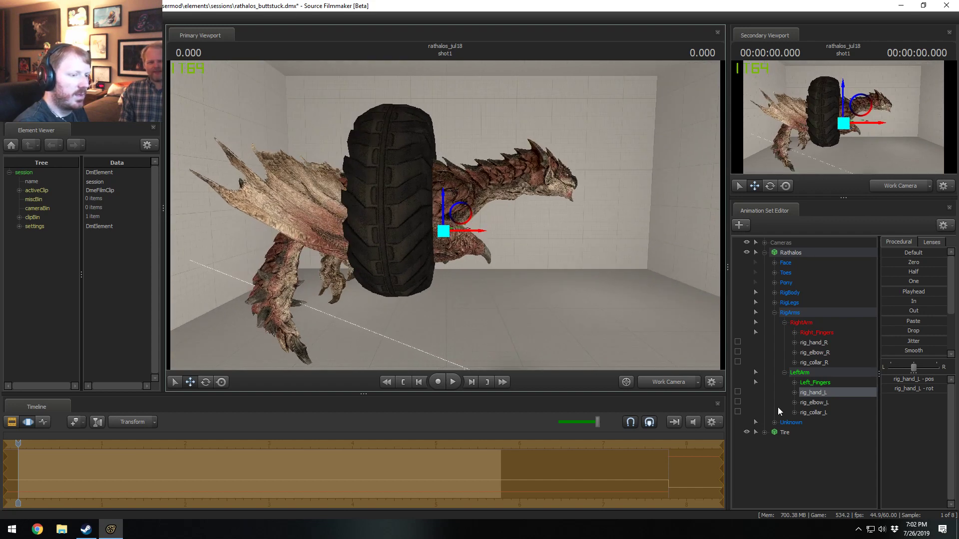
pyautogui.click(783, 433)
pyautogui.press('e')
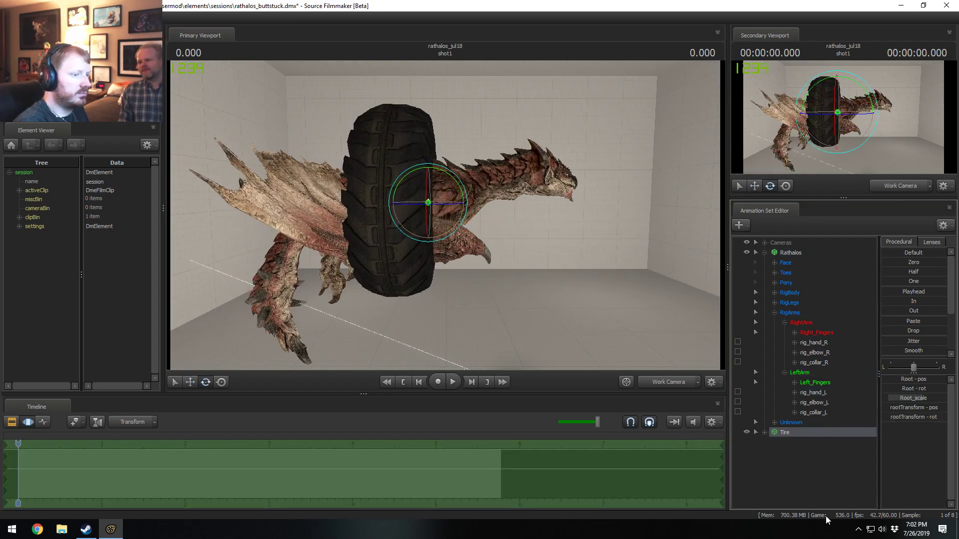
pyautogui.click(757, 432)
pyautogui.click(774, 443)
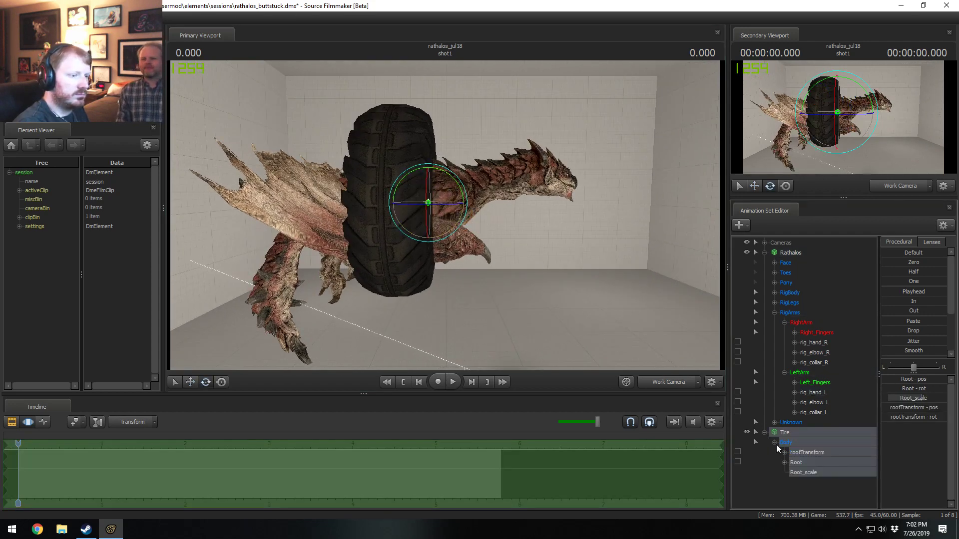
pyautogui.click(797, 463)
pyautogui.moveTo(459, 190); pyautogui.dragTo(446, 219)
pyautogui.press('w')
pyautogui.press('w')
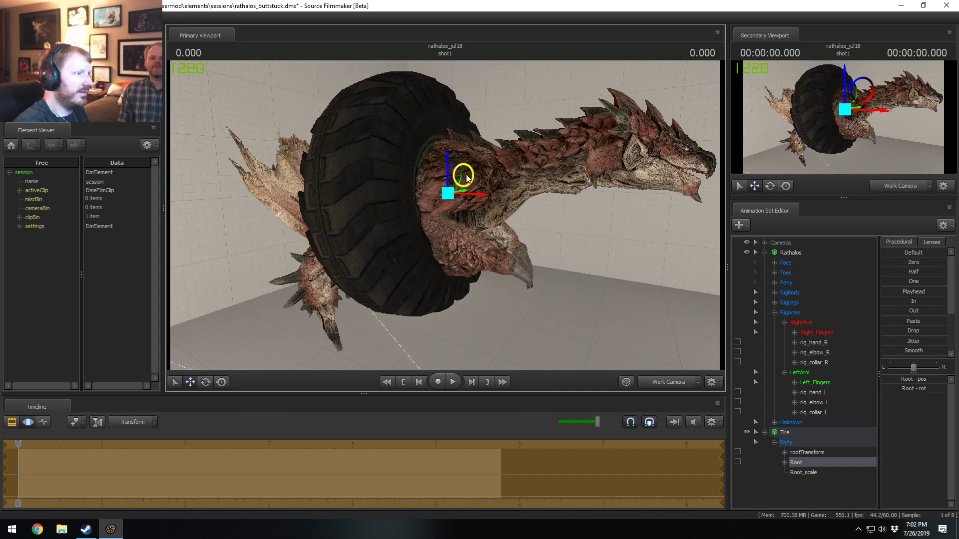
pyautogui.moveTo(467, 177)
pyautogui.mouseDown()
pyautogui.moveTo(471, 187)
pyautogui.moveTo(465, 180)
pyautogui.mouseUp()
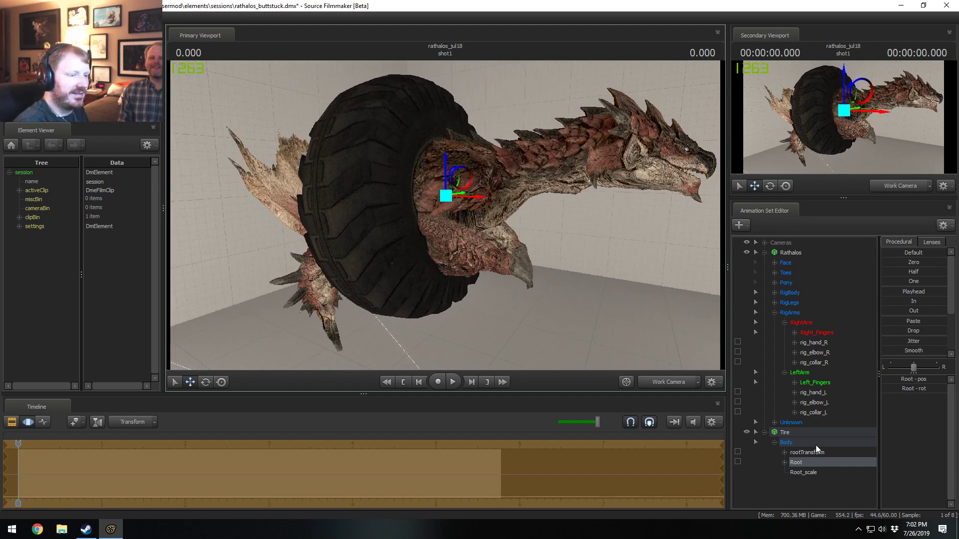
# - Reduce the Tire's Root_scale slightly more and adjust the tire's position around the body
pyautogui.click(816, 445)
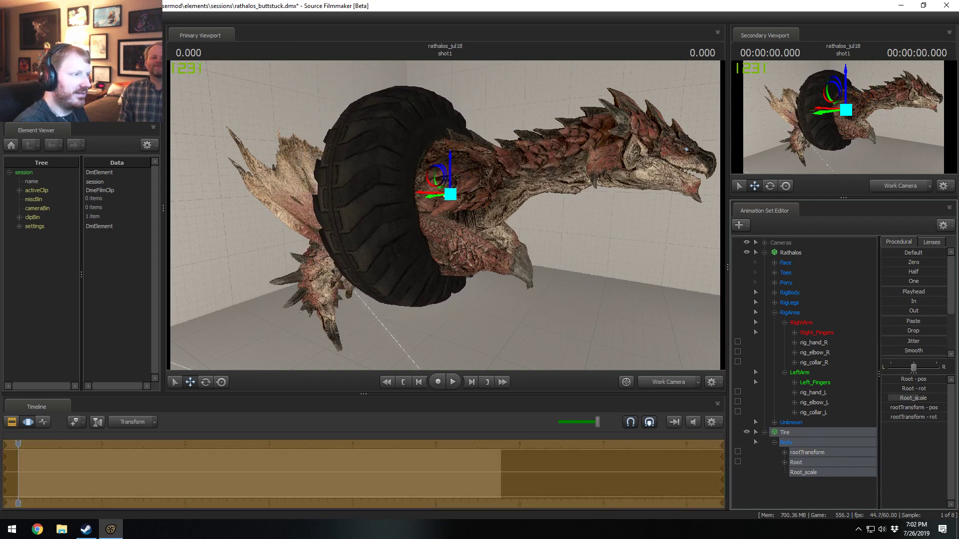
pyautogui.moveTo(917, 398); pyautogui.dragTo(916, 398)
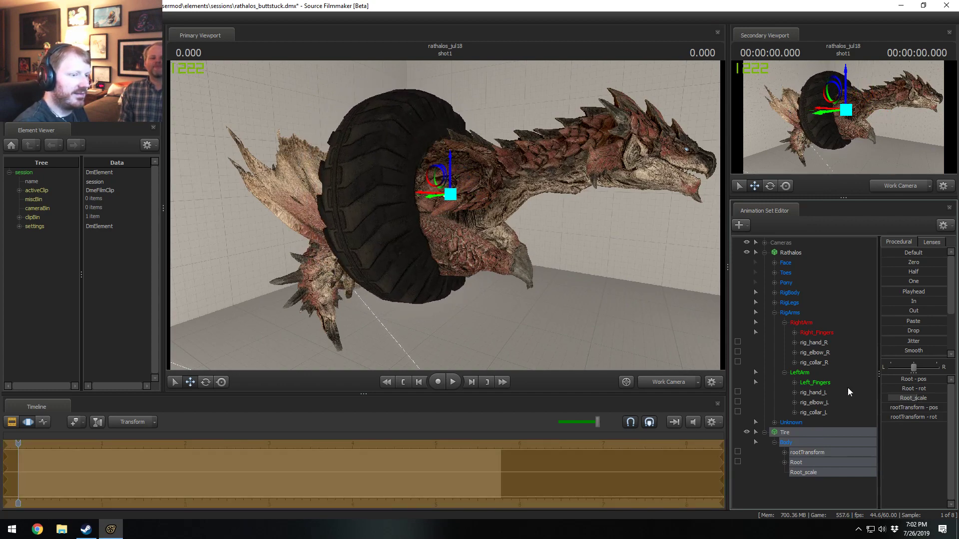
pyautogui.click(807, 430)
pyautogui.keyDown('alt'); pyautogui.moveTo(550, 260); pyautogui.dragTo(610, 260); pyautogui.keyUp('alt')
pyautogui.moveTo(430, 189); pyautogui.dragTo(292, 204)
pyautogui.keyDown('alt'); pyautogui.moveTo(425, 215); pyautogui.dragTo(516, 229, button='right'); pyautogui.keyUp('alt')
# - Move and rotate rig_hand_L to fold the left wing claw inward beneath the chest
pyautogui.click(508, 284)
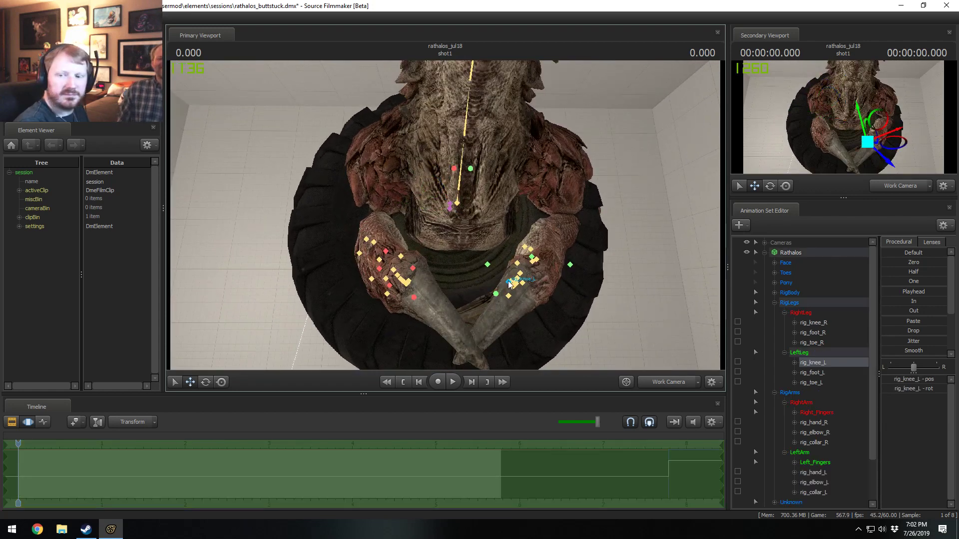
pyautogui.keyDown('alt'); pyautogui.moveTo(555, 251); pyautogui.dragTo(459, 229); pyautogui.keyUp('alt')
pyautogui.keyDown('ctrl'); pyautogui.click(471, 281); pyautogui.keyUp('ctrl')
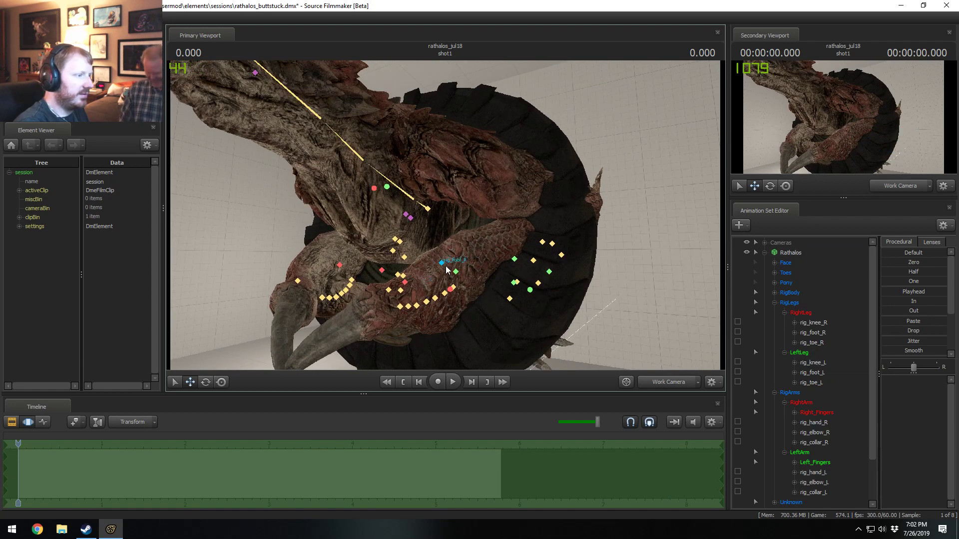
pyautogui.click(455, 272)
pyautogui.moveTo(467, 252); pyautogui.dragTo(424, 265)
pyautogui.press('e')
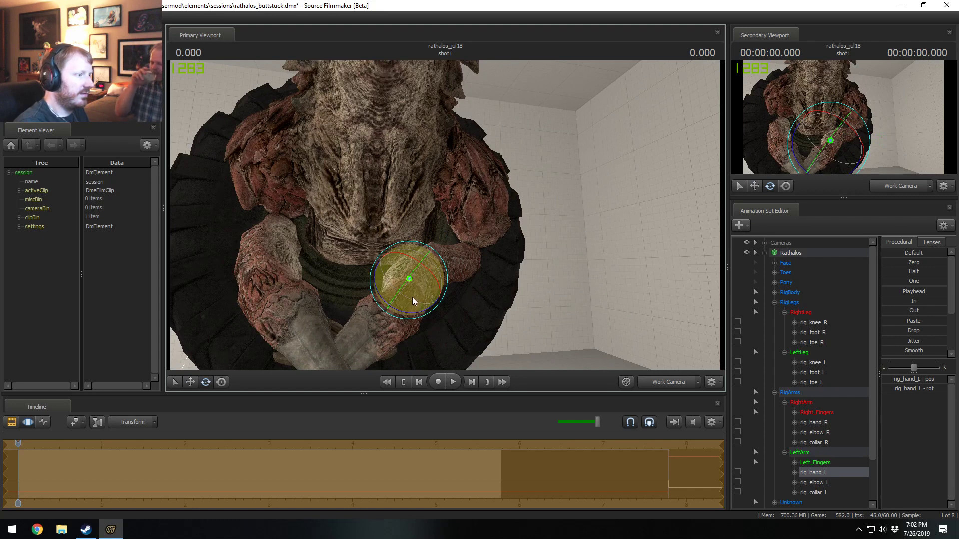
pyautogui.moveTo(393, 304); pyautogui.dragTo(445, 216)
pyautogui.press('q')
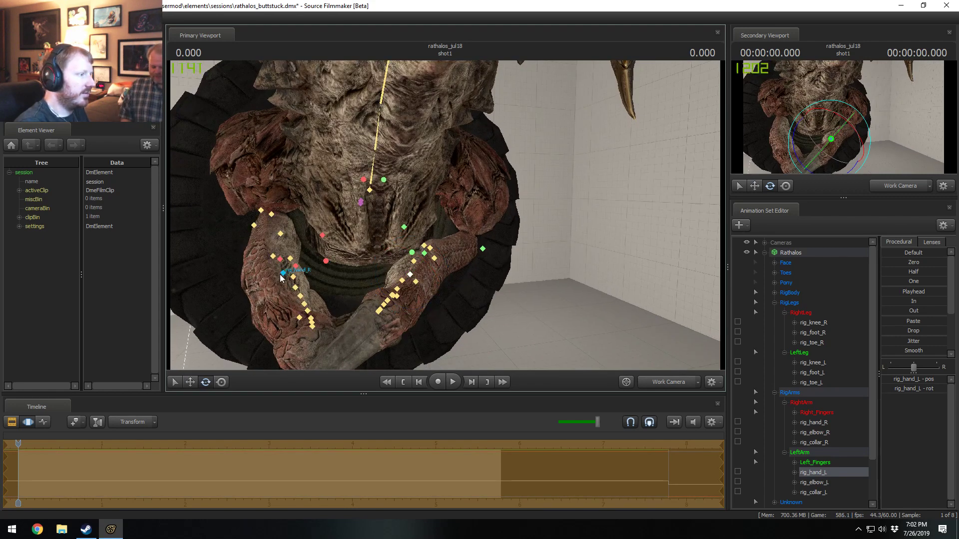
# - Move and rotate rig_hand_R so the right wing claw crosses over the left one
pyautogui.keyDown('ctrl'); pyautogui.click(283, 274); pyautogui.keyUp('ctrl')
pyautogui.moveTo(283, 276); pyautogui.dragTo(470, 270)
pyautogui.press('w')
pyautogui.press('e')
pyautogui.moveTo(481, 237); pyautogui.dragTo(480, 229)
pyautogui.press('q')
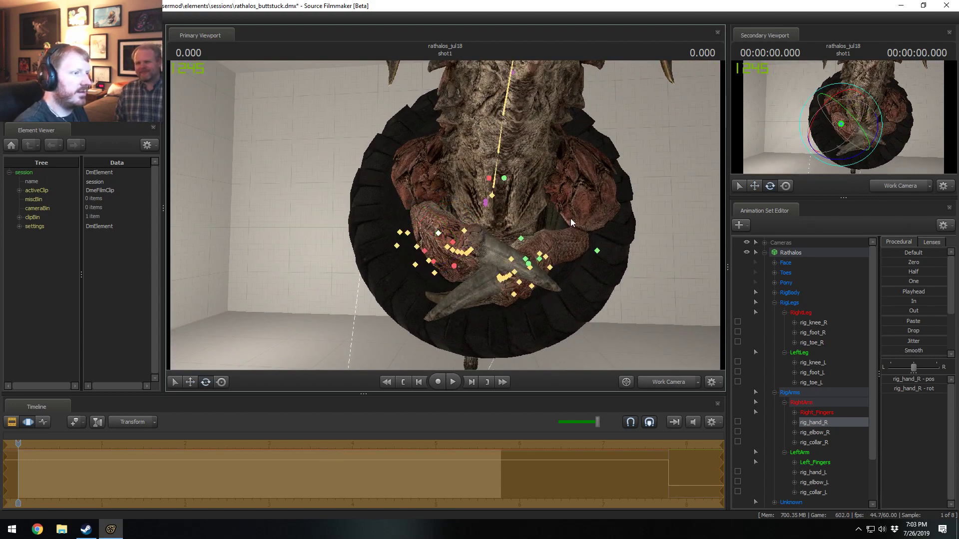
# - Adjust the left wing's elbow control to refine the bend of the folded arm
pyautogui.click(597, 250)
pyautogui.moveTo(615, 229); pyautogui.dragTo(352, 205)
pyautogui.click(380, 252)
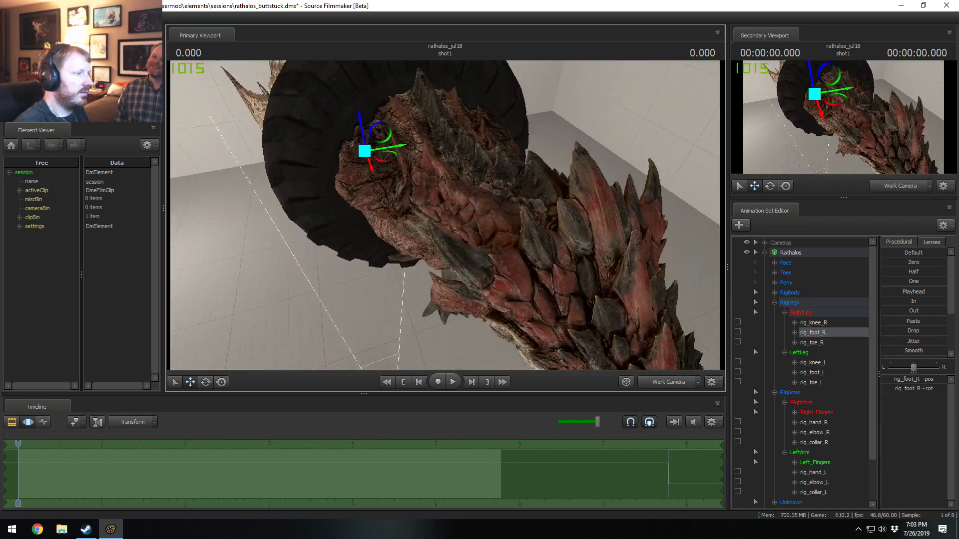
pyautogui.keyDown('alt'); pyautogui.moveTo(592, 363); pyautogui.dragTo(582, 290); pyautogui.keyUp('alt')
# - Move and rotate rig_hand_L to refine how the left wing claw crosses the right one
pyautogui.keyDown('ctrl'); pyautogui.click(456, 189); pyautogui.keyUp('ctrl')
pyautogui.keyDown('alt'); pyautogui.moveTo(456, 190); pyautogui.dragTo(446, 217); pyautogui.keyUp('alt')
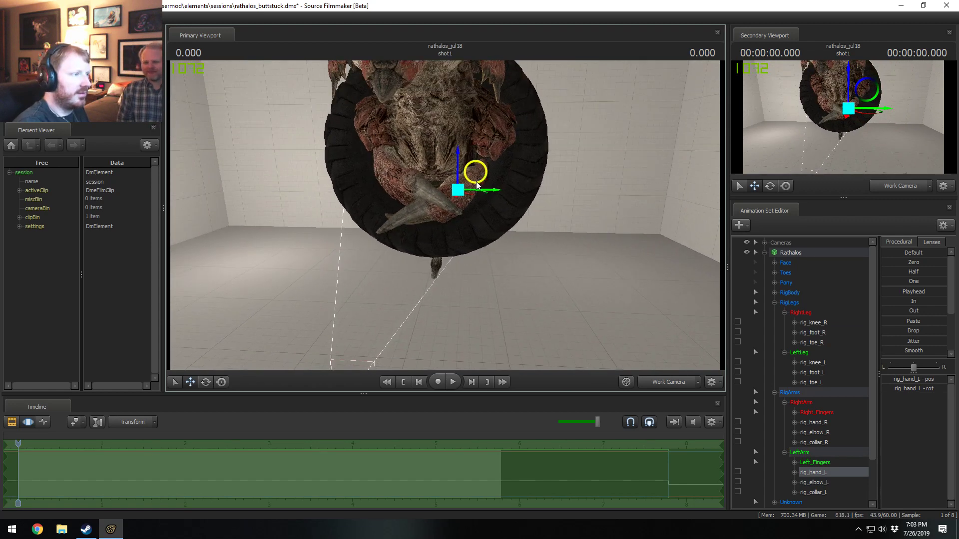
pyautogui.moveTo(477, 183); pyautogui.dragTo(481, 172)
pyautogui.keyDown('alt'); pyautogui.moveTo(481, 172); pyautogui.dragTo(414, 182); pyautogui.keyUp('alt')
pyautogui.press('e')
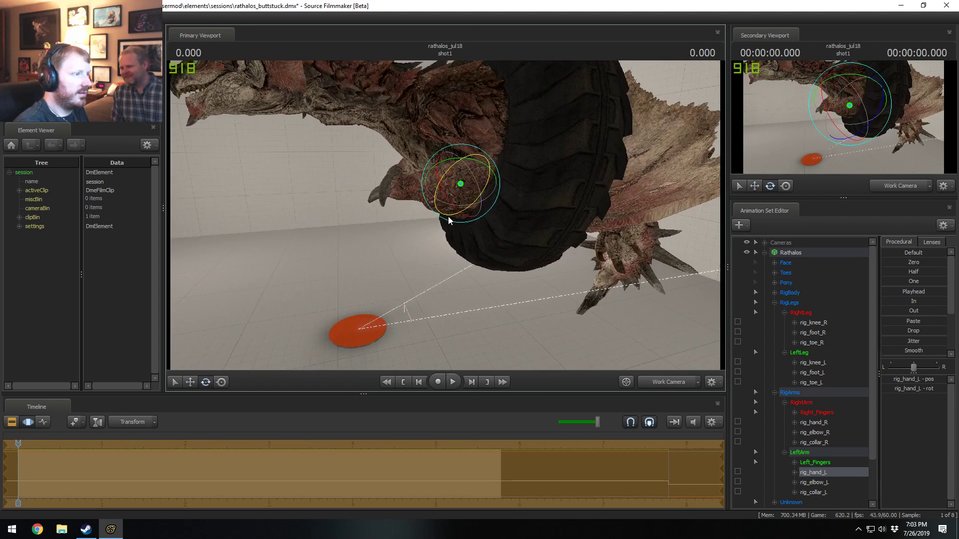
pyautogui.moveTo(492, 174)
pyautogui.mouseDown()
pyautogui.moveTo(451, 171)
pyautogui.moveTo(504, 173)
pyautogui.mouseUp()
pyautogui.press('w')
pyautogui.keyDown('alt'); pyautogui.moveTo(445, 215); pyautogui.dragTo(544, 213); pyautogui.keyUp('alt')
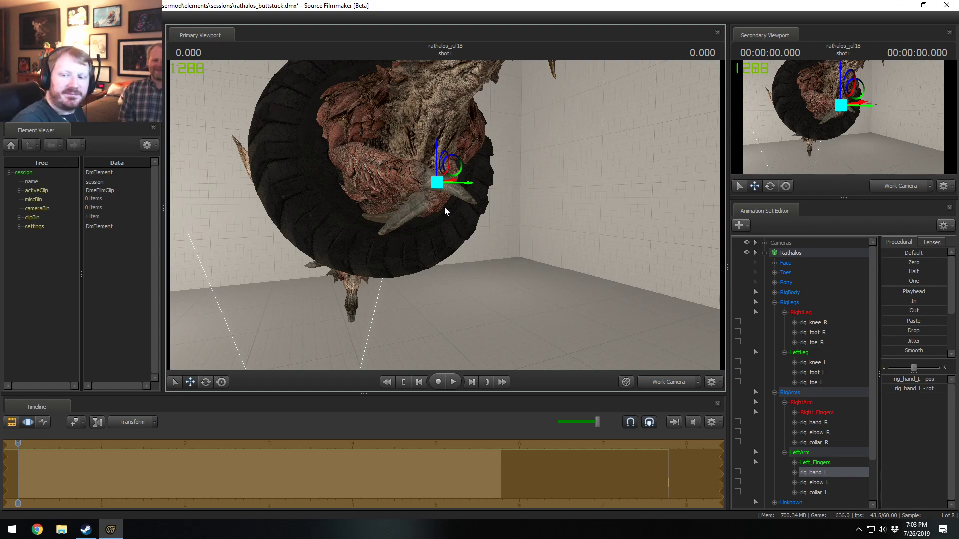
# - Try to adjust the bend of the folded right wing arm with rig_elbow_R
pyautogui.keyDown('alt'); pyautogui.moveTo(421, 285); pyautogui.dragTo(445, 220); pyautogui.keyUp('alt')
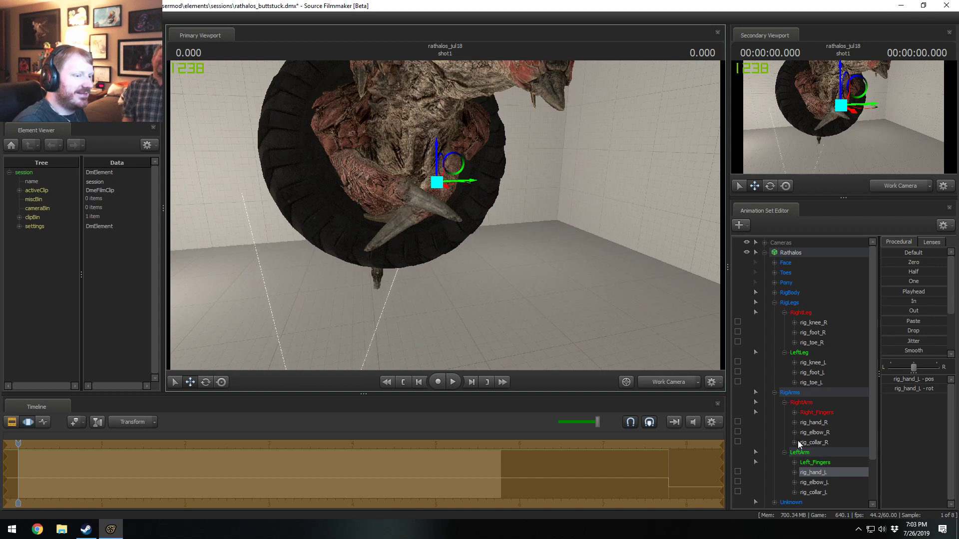
pyautogui.scroll(-2, 823, 460)
pyautogui.click(820, 385)
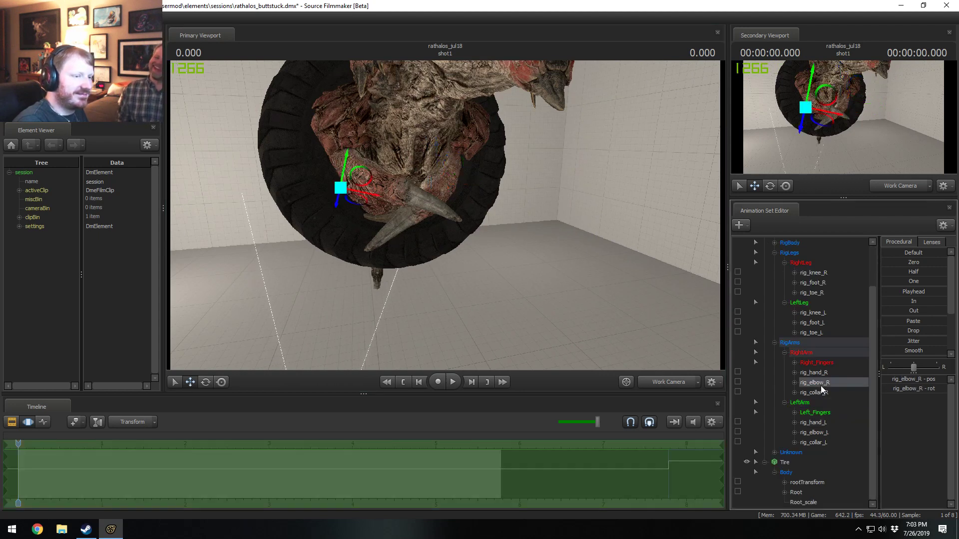
pyautogui.moveTo(349, 171); pyautogui.dragTo(364, 177)
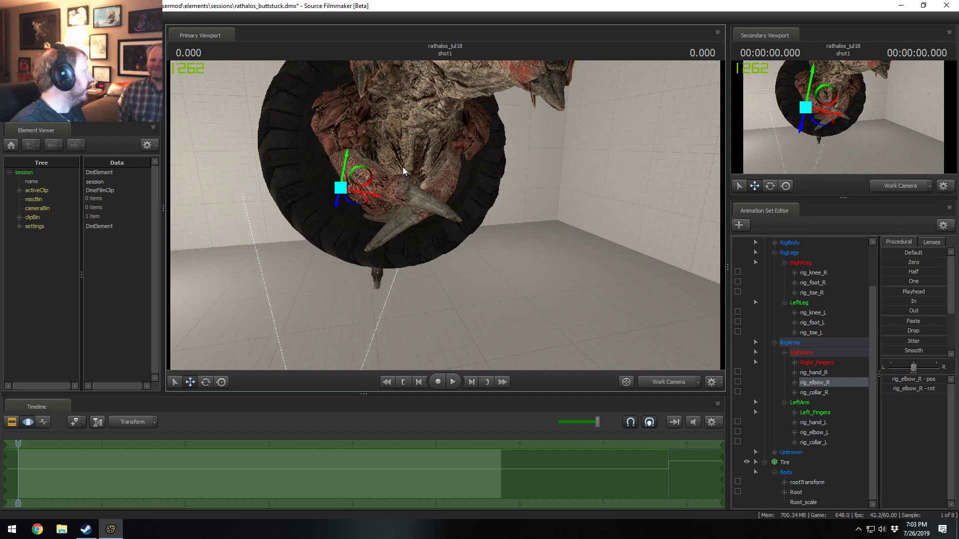
# - Rotate rig_hand_R to refine how the right wing arm folds through the tire beneath the chest
pyautogui.click(824, 432)
pyautogui.click(822, 393)
pyautogui.click(822, 373)
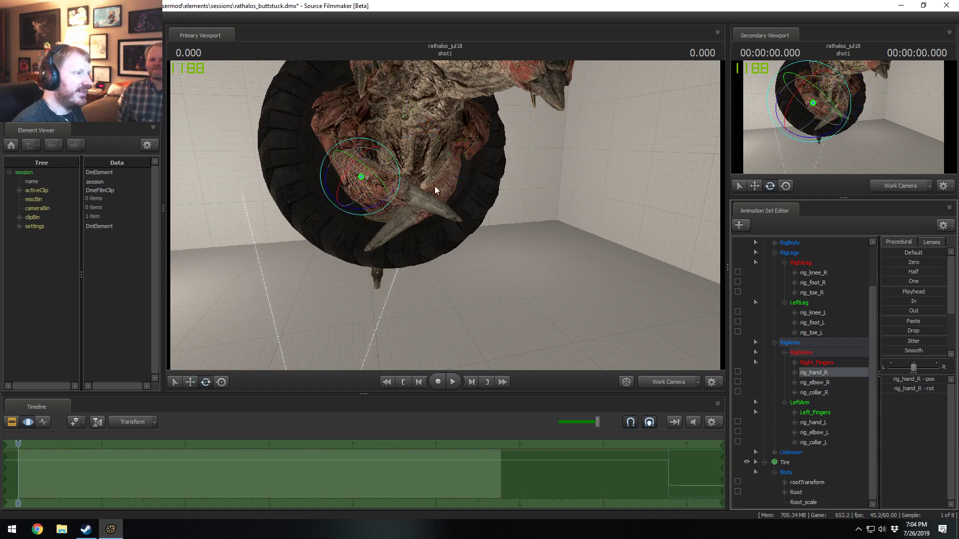
pyautogui.moveTo(399, 178); pyautogui.dragTo(370, 168)
pyautogui.press('w')
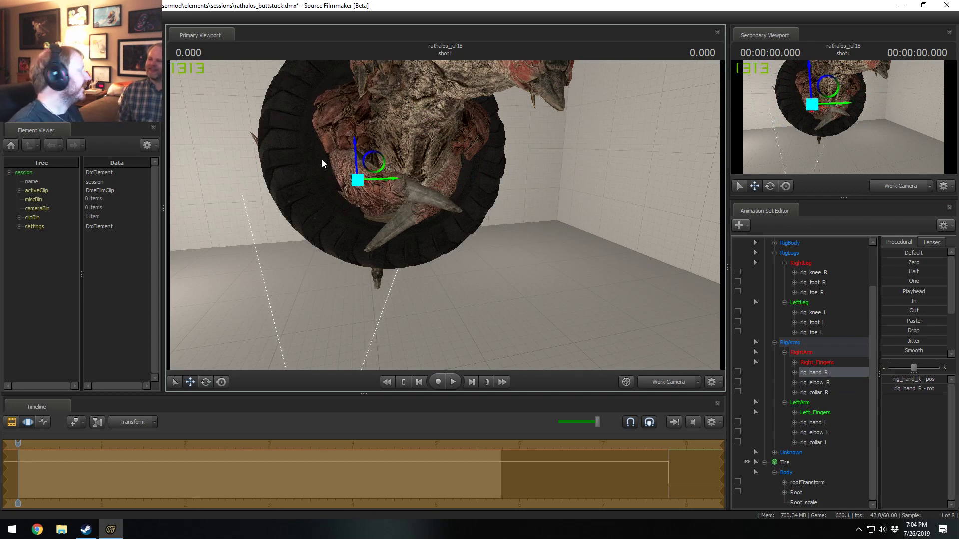
pyautogui.press('a')
pyautogui.moveTo(323, 164); pyautogui.dragTo(415, 163)
pyautogui.press('s')
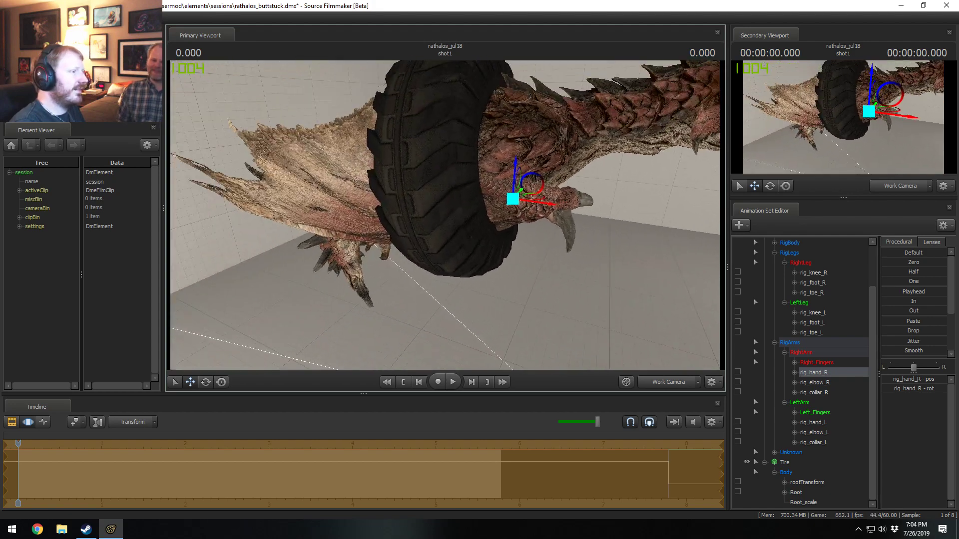
pyautogui.press('a')
pyautogui.moveTo(440, 209)
pyautogui.mouseDown()
pyautogui.moveTo(482, 203)
pyautogui.moveTo(440, 209)
pyautogui.mouseUp()
pyautogui.press('d')
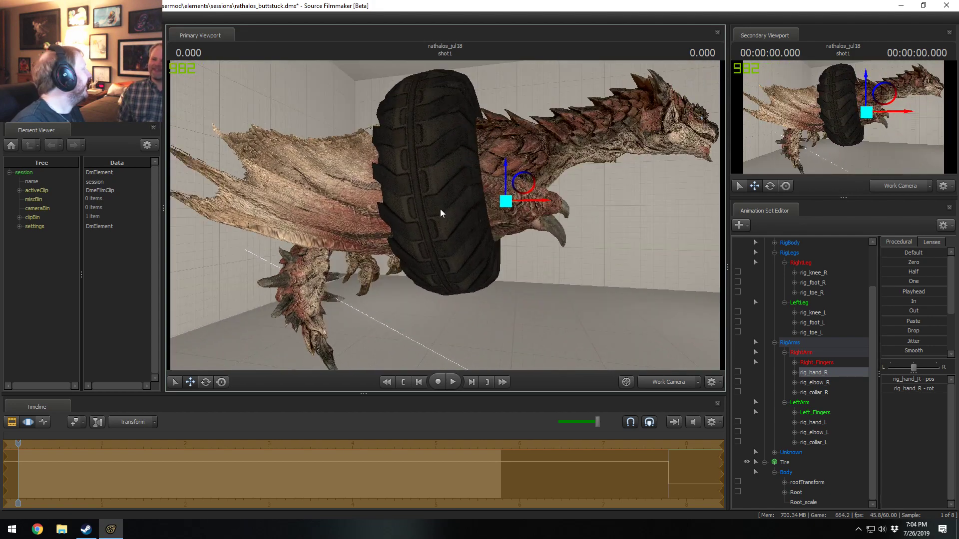
# - Rotate rig_hand_R further and move it slightly to settle the right claw against the chest in front of the tire
pyautogui.press('e')
pyautogui.moveTo(521, 203); pyautogui.dragTo(550, 204)
pyautogui.press('a')
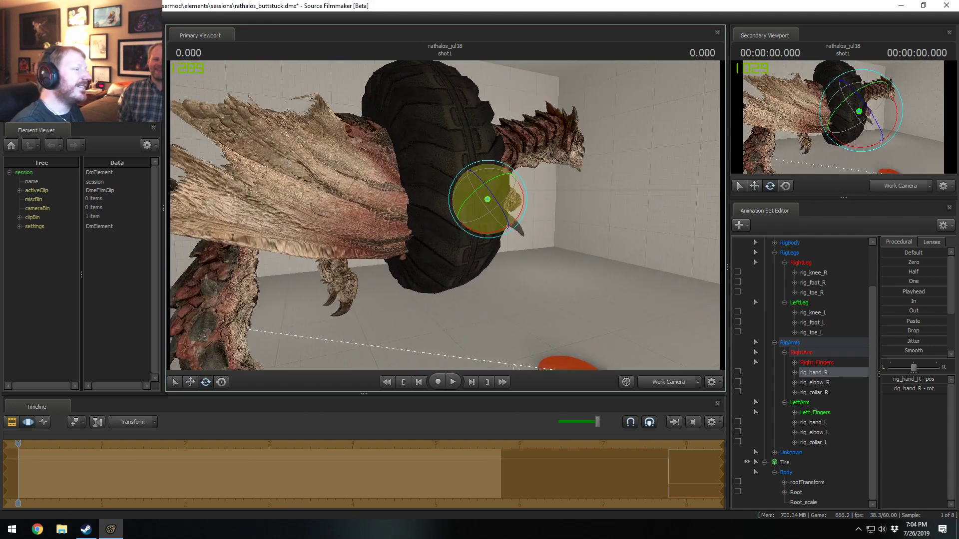
pyautogui.press('a')
pyautogui.moveTo(487, 205); pyautogui.dragTo(527, 218)
pyautogui.moveTo(472, 205); pyautogui.dragTo(464, 203)
pyautogui.moveTo(459, 156); pyautogui.dragTo(425, 138)
pyautogui.press('d')
pyautogui.press('w')
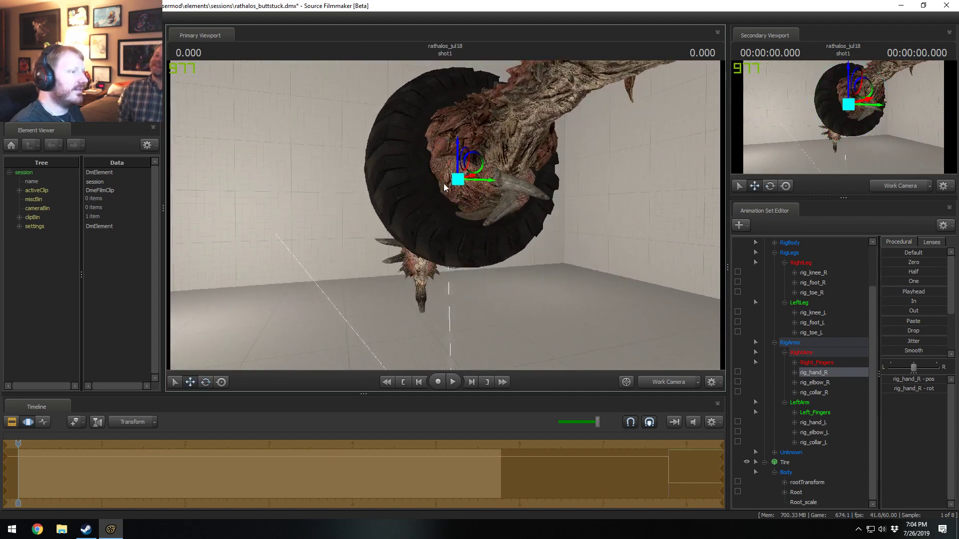
pyautogui.moveTo(469, 161); pyautogui.dragTo(471, 168)
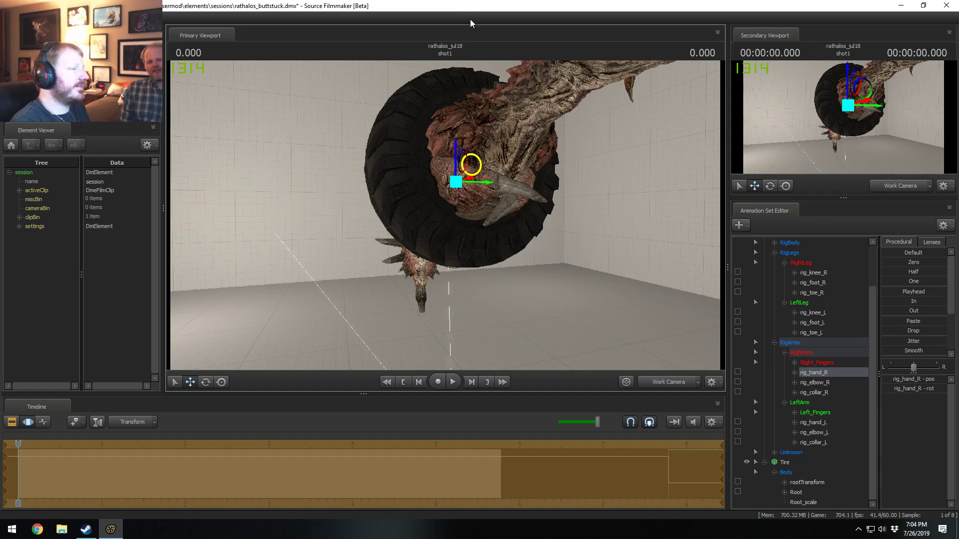
# - Rotate RIG_Finger2_R3, RIG_Finger1_R3 and RIG_Thumb_R3 together to adjust the right wing's fingers behind the tire, undoing unwanted rotations
pyautogui.keyDown('alt'); pyautogui.moveTo(444, 217); pyautogui.dragTo(577, 219); pyautogui.keyUp('alt')
pyautogui.moveTo(392, 265); pyautogui.dragTo(370, 250)
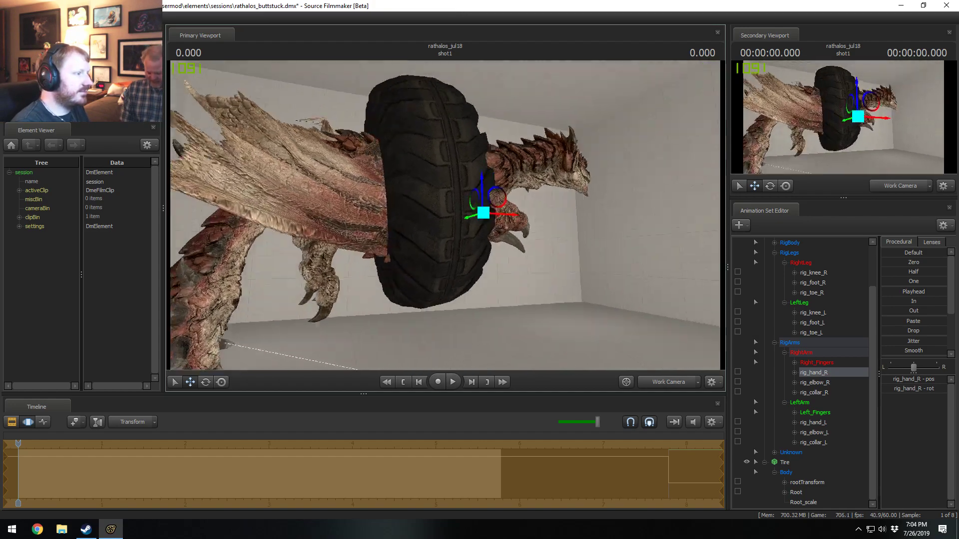
pyautogui.keyDown('alt'); pyautogui.moveTo(445, 216); pyautogui.dragTo(527, 190); pyautogui.keyUp('alt')
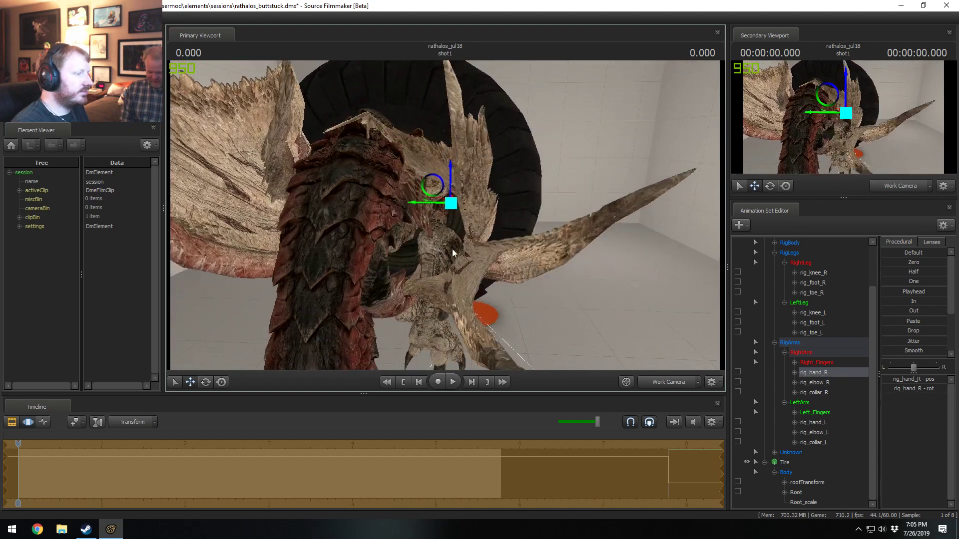
pyautogui.click(473, 259)
pyautogui.moveTo(473, 259)
pyautogui.keyDown('alt'); pyautogui.mouseDown()
pyautogui.moveTo(519, 260)
pyautogui.moveTo(472, 263)
pyautogui.mouseUp(); pyautogui.keyUp('alt')
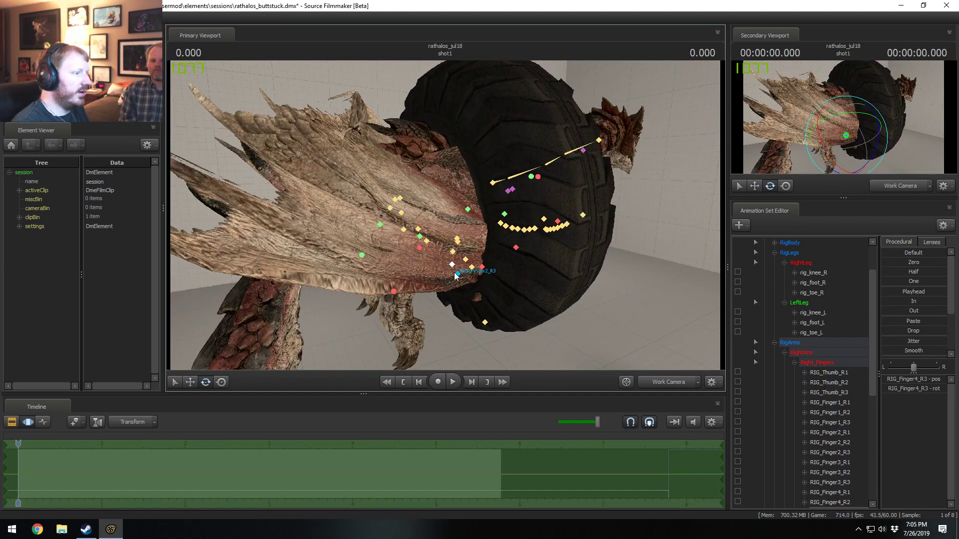
pyautogui.keyDown('ctrl'); pyautogui.click(470, 276); pyautogui.keyUp('ctrl')
pyautogui.moveTo(483, 283); pyautogui.dragTo(509, 171)
pyautogui.press('ctrl')
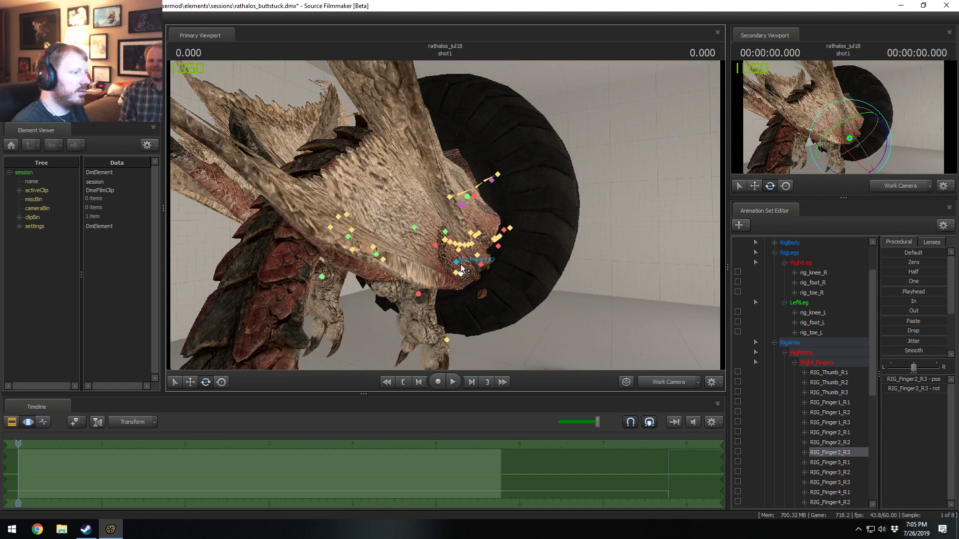
pyautogui.press('ctrl')
pyautogui.keyDown('ctrl'); pyautogui.keyDown('shift'); pyautogui.click(457, 265); pyautogui.keyUp('shift'); pyautogui.keyUp('ctrl')
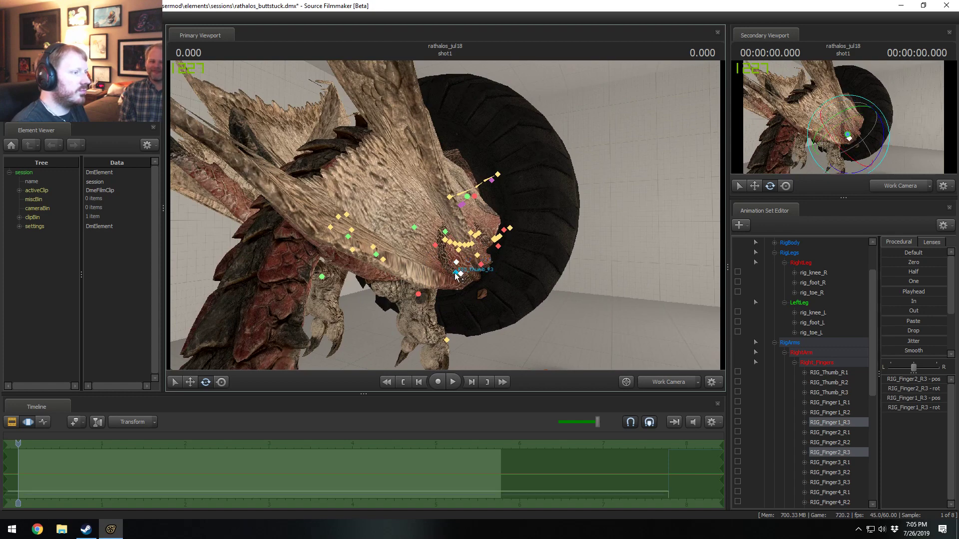
pyautogui.keyDown('ctrl'); pyautogui.keyDown('shift'); pyautogui.click(456, 273); pyautogui.keyUp('shift'); pyautogui.keyUp('ctrl')
pyautogui.keyDown('alt'); pyautogui.moveTo(457, 273); pyautogui.dragTo(444, 230); pyautogui.keyUp('alt')
pyautogui.hotkey('ctrl', 'z')
pyautogui.moveTo(455, 285); pyautogui.dragTo(460, 291)
pyautogui.keyDown('alt'); pyautogui.moveTo(549, 271); pyautogui.dragTo(452, 232); pyautogui.keyUp('alt')
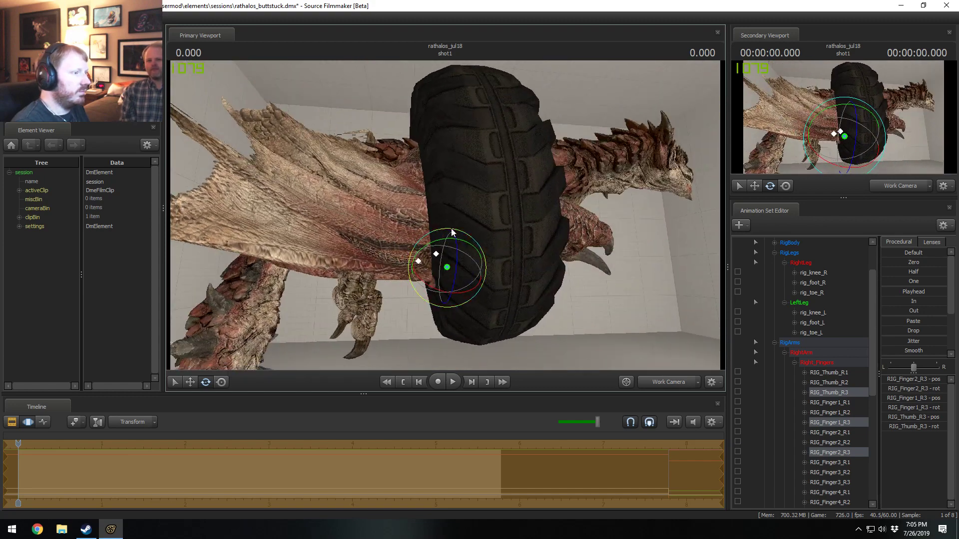
pyautogui.moveTo(486, 268); pyautogui.dragTo(486, 281)
pyautogui.hotkey('ctrl', 'z')
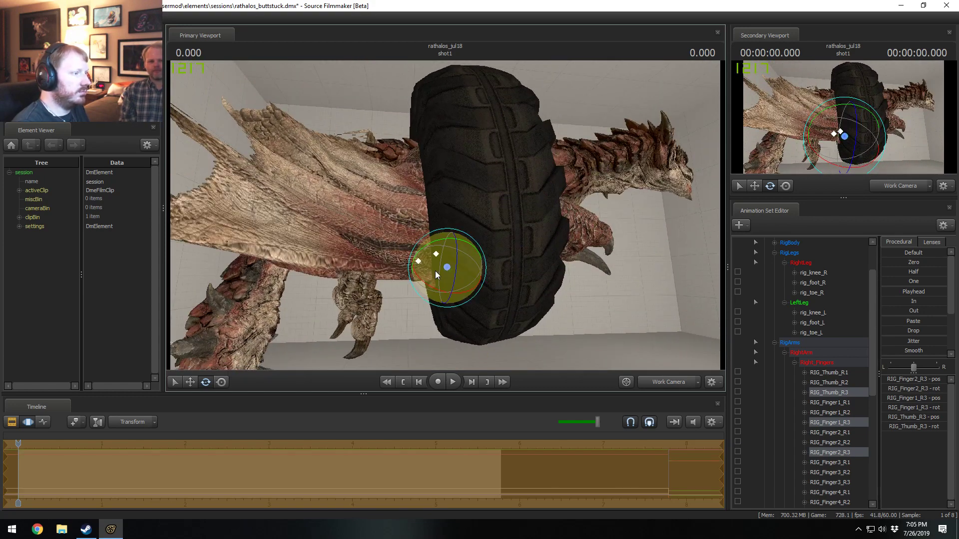
# - Select all right finger controls from RIG_Thumb_R1 through RIG_Finger7_R1 and rotate them to swing the right wing membrane upward
pyautogui.click(829, 374)
pyautogui.scroll(-3, 835, 382)
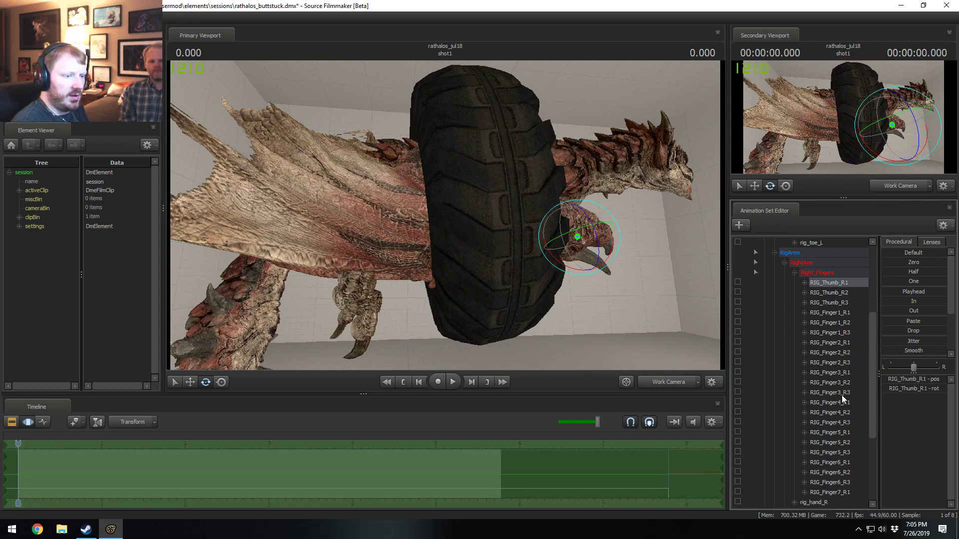
pyautogui.scroll(-2, 842, 399)
pyautogui.keyDown('shift'); pyautogui.click(840, 434); pyautogui.keyUp('shift')
pyautogui.keyDown('alt'); pyautogui.moveTo(487, 223); pyautogui.dragTo(446, 216); pyautogui.keyUp('alt')
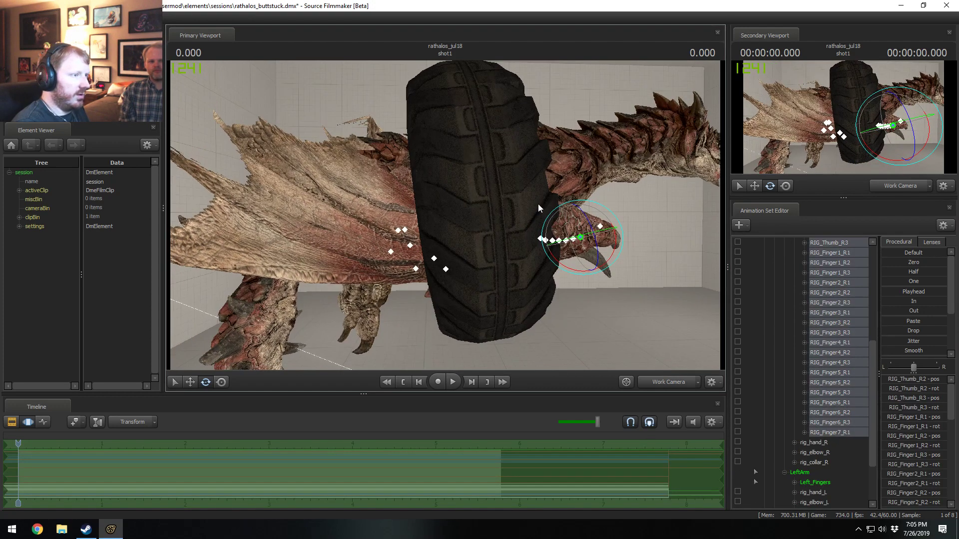
pyautogui.moveTo(620, 223); pyautogui.dragTo(622, 228)
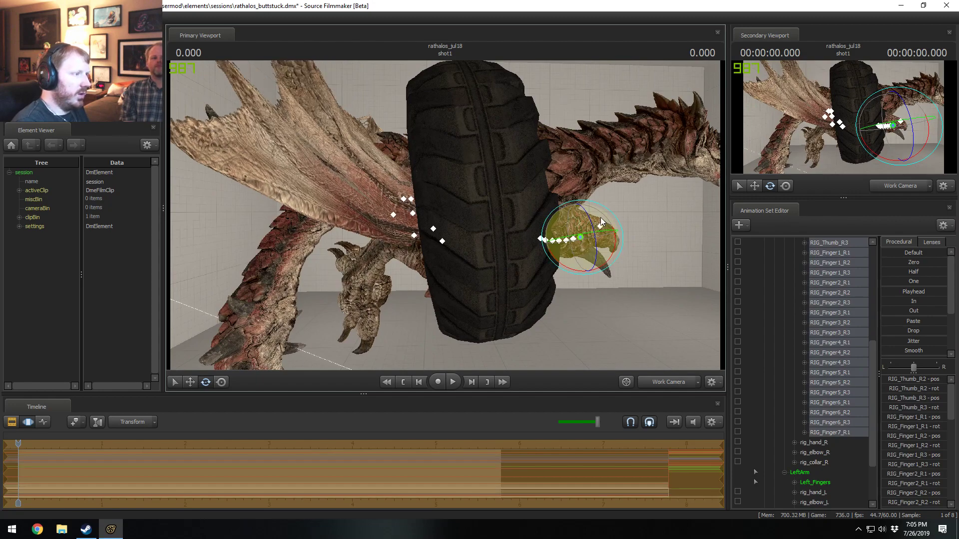
pyautogui.moveTo(510, 205); pyautogui.dragTo(446, 218)
pyautogui.moveTo(614, 285); pyautogui.dragTo(598, 284)
pyautogui.moveTo(487, 212); pyautogui.dragTo(579, 231)
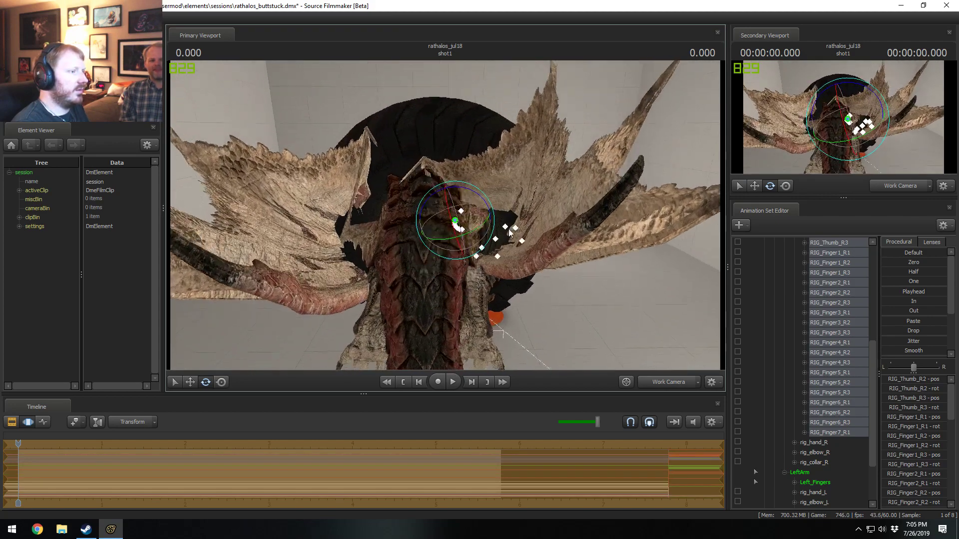
pyautogui.press('w')
pyautogui.press('e')
pyautogui.moveTo(478, 218); pyautogui.dragTo(468, 219)
# - Rotate RIG_Finger2_R3 on its own to pull the right wing's outer section up beside the tail
pyautogui.click(470, 259)
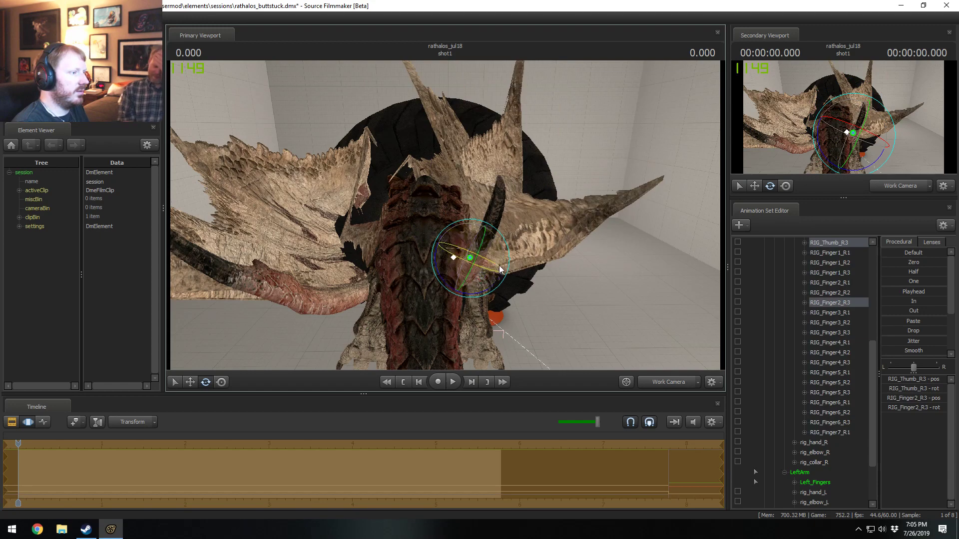
pyautogui.click(471, 259)
pyautogui.moveTo(493, 256); pyautogui.dragTo(446, 218)
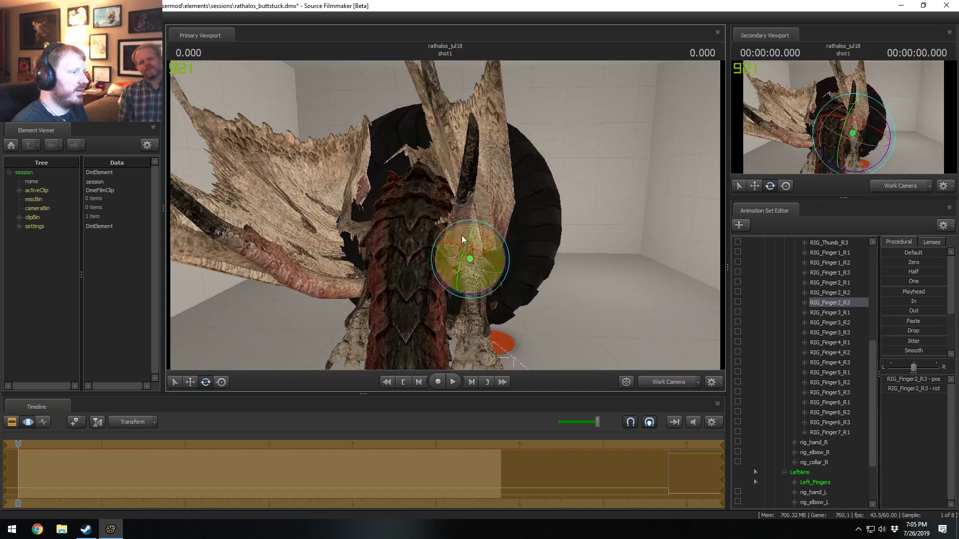
# - Rotate the whole Right_Fingers group so the right wing fans outward behind the tire, mirroring the left wing
pyautogui.scroll(4, 829, 427)
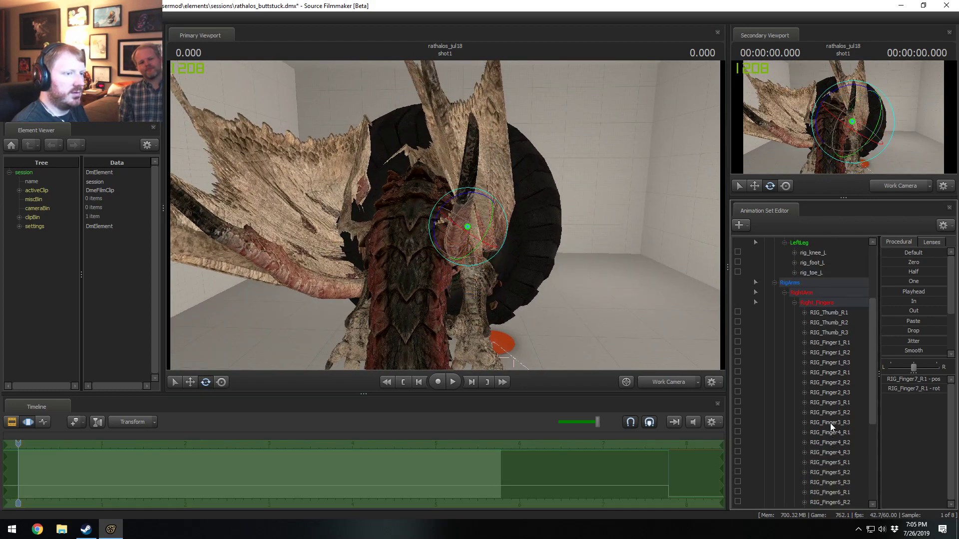
pyautogui.click(805, 333)
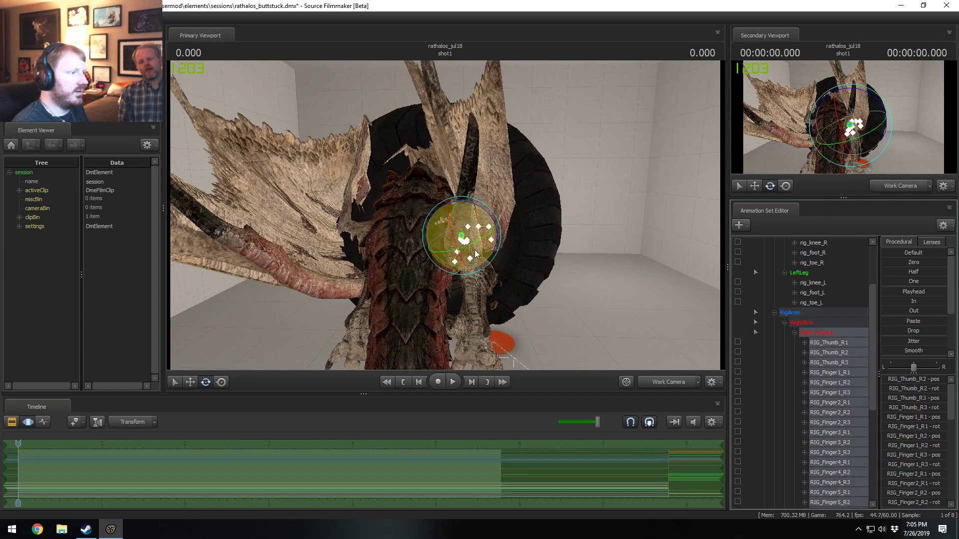
pyautogui.moveTo(474, 250); pyautogui.dragTo(475, 249)
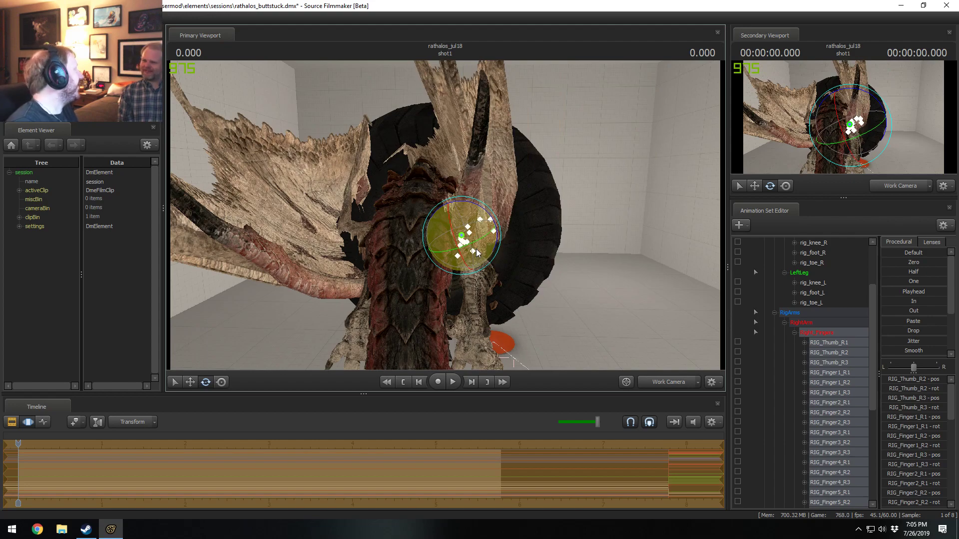
pyautogui.keyDown('alt'); pyautogui.moveTo(496, 256); pyautogui.dragTo(514, 245); pyautogui.keyUp('alt')
pyautogui.keyDown('alt'); pyautogui.moveTo(467, 183); pyautogui.dragTo(446, 219); pyautogui.keyUp('alt')
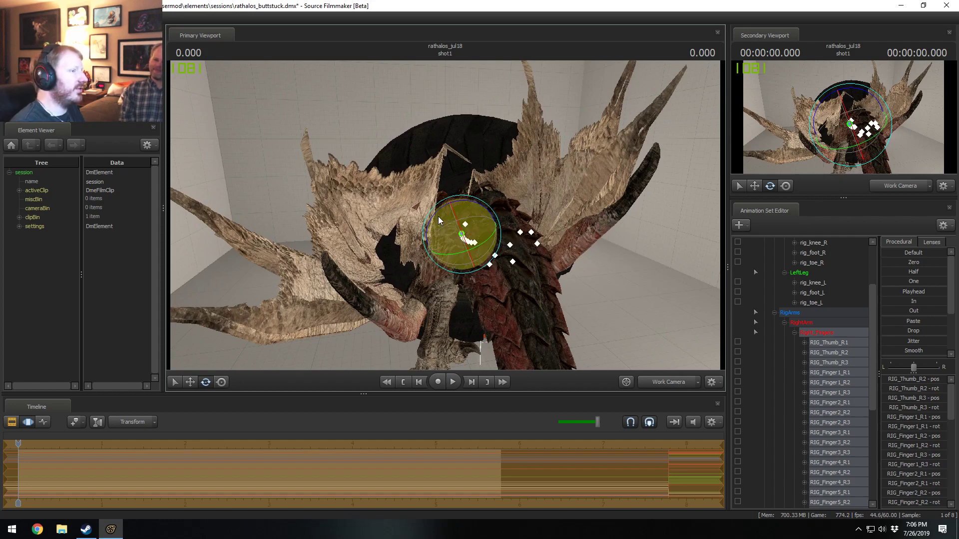
pyautogui.moveTo(484, 215); pyautogui.dragTo(582, 290)
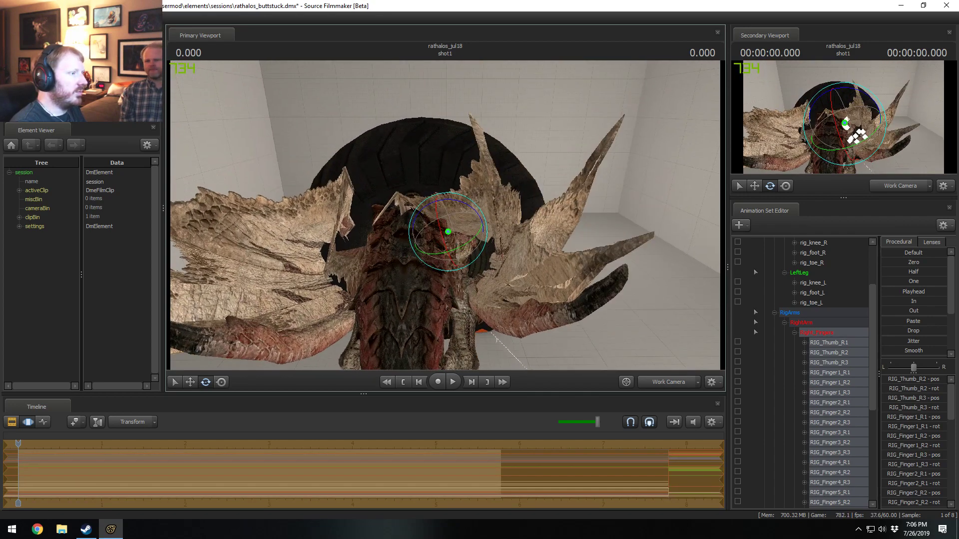
pyautogui.keyDown('alt'); pyautogui.moveTo(516, 246); pyautogui.dragTo(861, 433); pyautogui.keyUp('alt')
# - Collapse the Right_Fingers list, select the Left_Fingers group and rotate it to adjust the left wing behind the tire
pyautogui.click(795, 333)
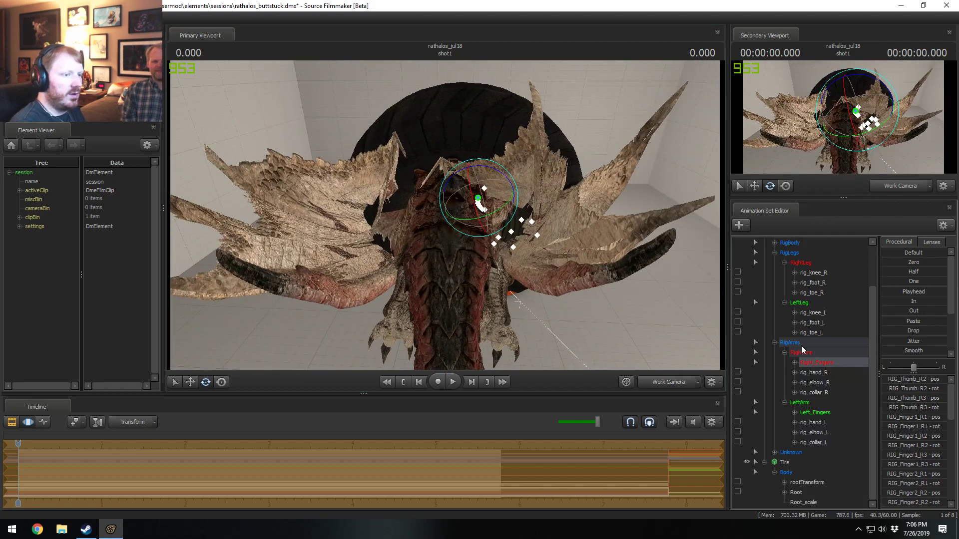
pyautogui.click(819, 414)
pyautogui.moveTo(472, 210); pyautogui.dragTo(460, 184)
pyautogui.press('w')
pyautogui.keyDown('alt'); pyautogui.moveTo(669, 281); pyautogui.dragTo(660, 286); pyautogui.keyUp('alt')
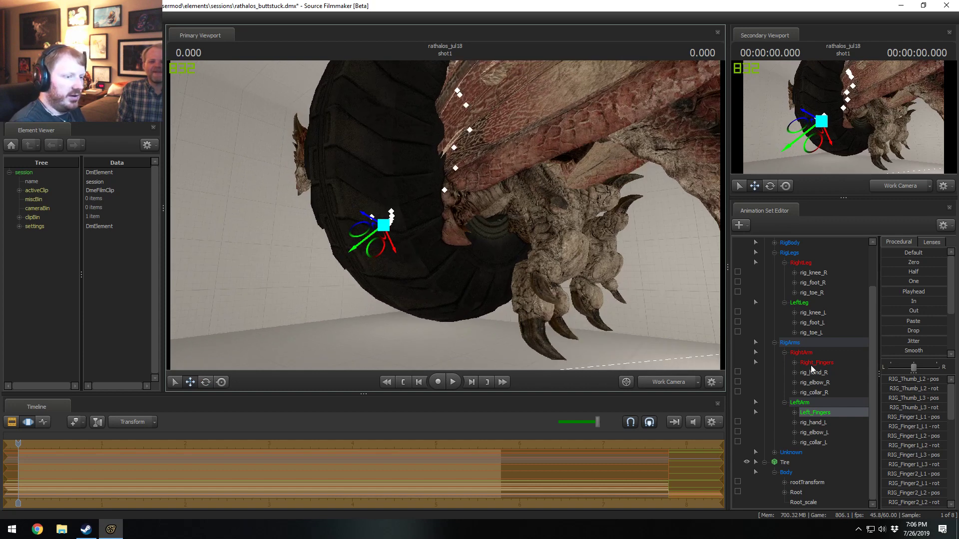
# - Collapse the RightArm, LeftArm and Unknown control groups of the Rathalos
pyautogui.click(785, 353)
pyautogui.click(783, 413)
pyautogui.click(775, 423)
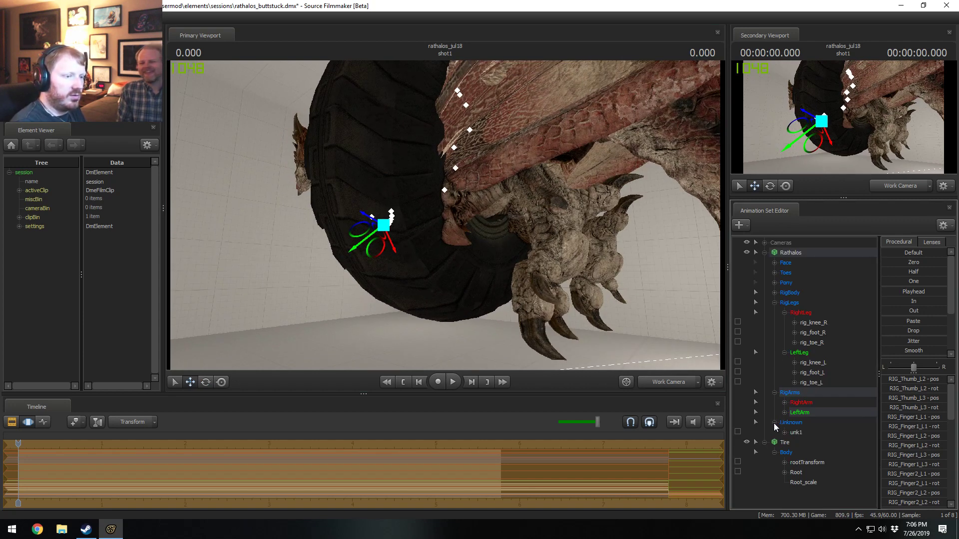
pyautogui.click(774, 423)
pyautogui.click(811, 363)
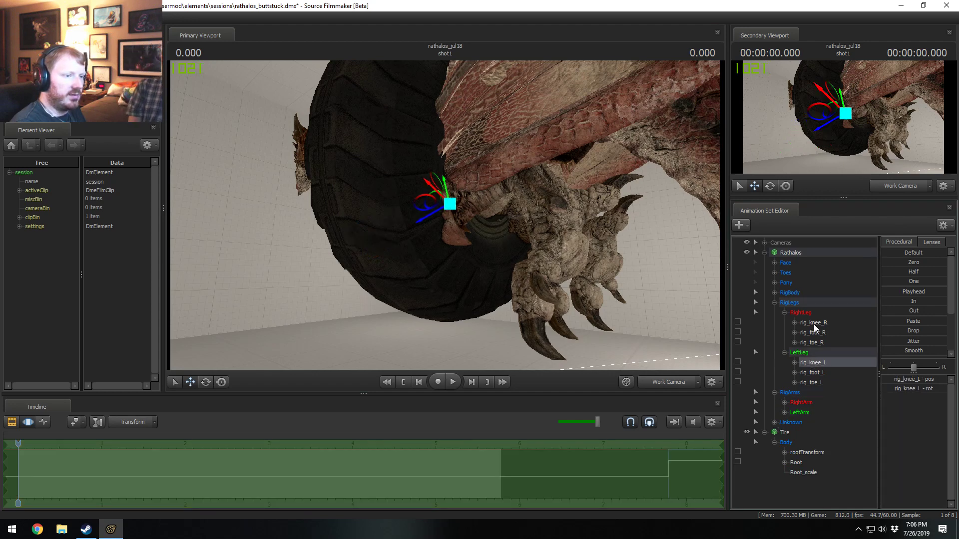
pyautogui.keyDown('ctrl'); pyautogui.click(817, 325); pyautogui.keyUp('ctrl')
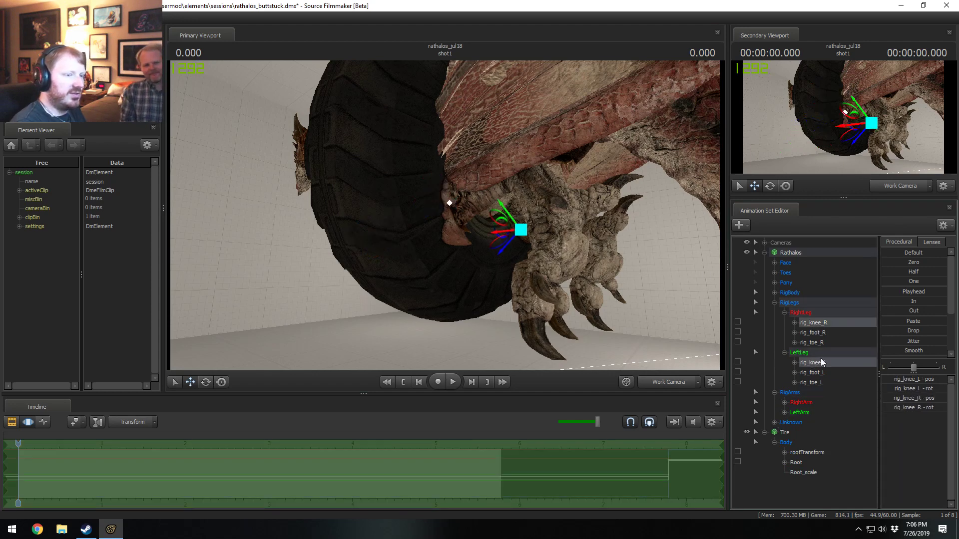
pyautogui.keyDown('ctrl'); pyautogui.click(513, 235); pyautogui.keyUp('ctrl')
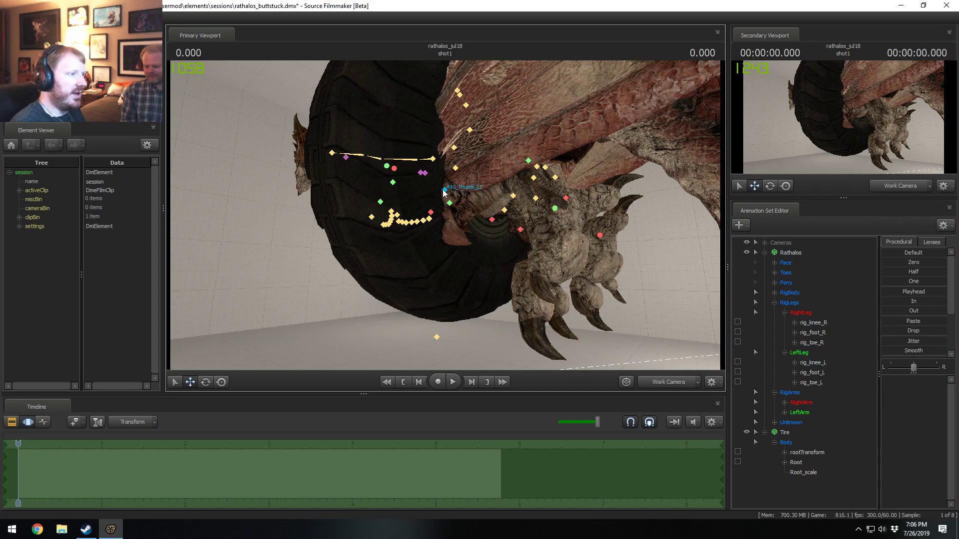
pyautogui.click(813, 323)
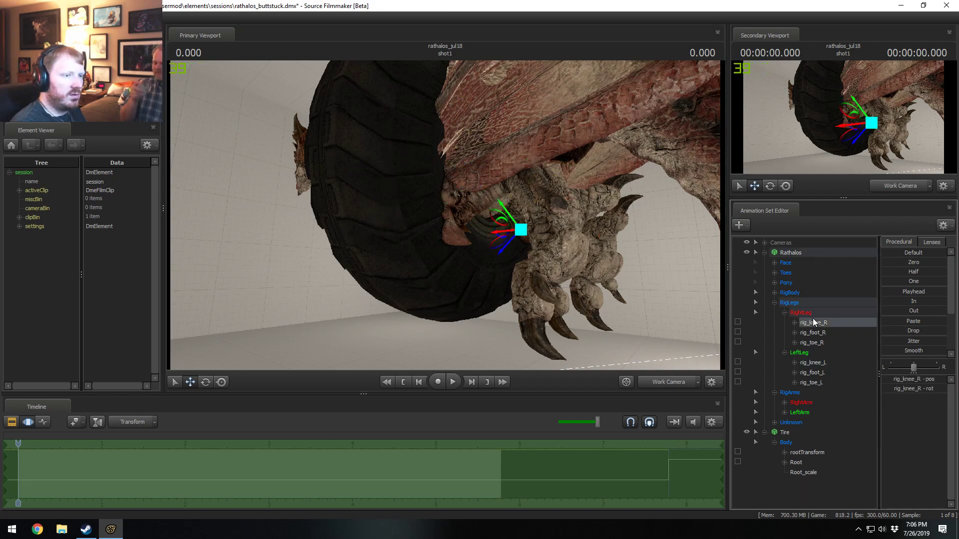
pyautogui.keyDown('alt'); pyautogui.moveTo(512, 234); pyautogui.dragTo(446, 216); pyautogui.keyUp('alt')
pyautogui.keyDown('alt'); pyautogui.moveTo(582, 229); pyautogui.dragTo(419, 222); pyautogui.keyUp('alt')
pyautogui.hotkey('ctrl', 'z')
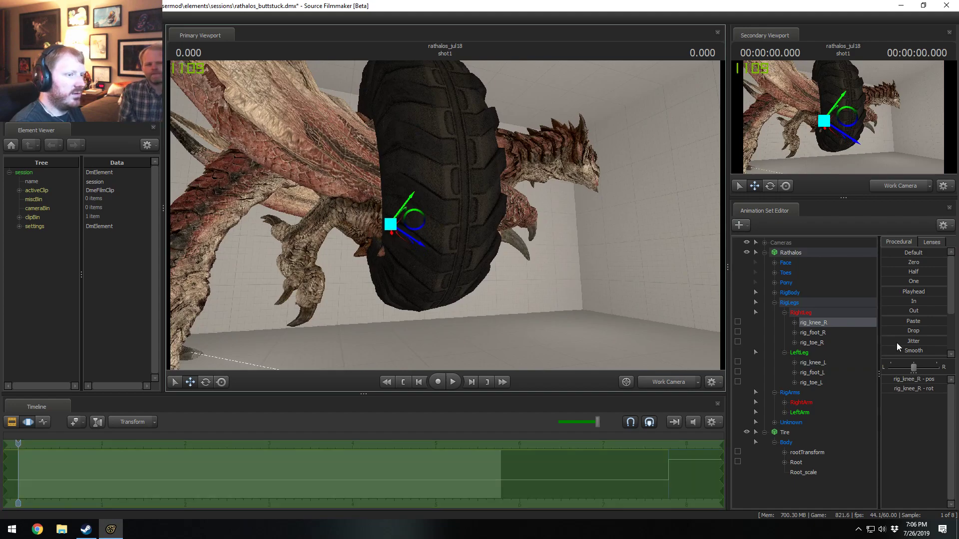
# - Move and rotate rig_foot_R so the right foot hangs down behind the tire, undoing the last lowering of the foot
pyautogui.click(813, 332)
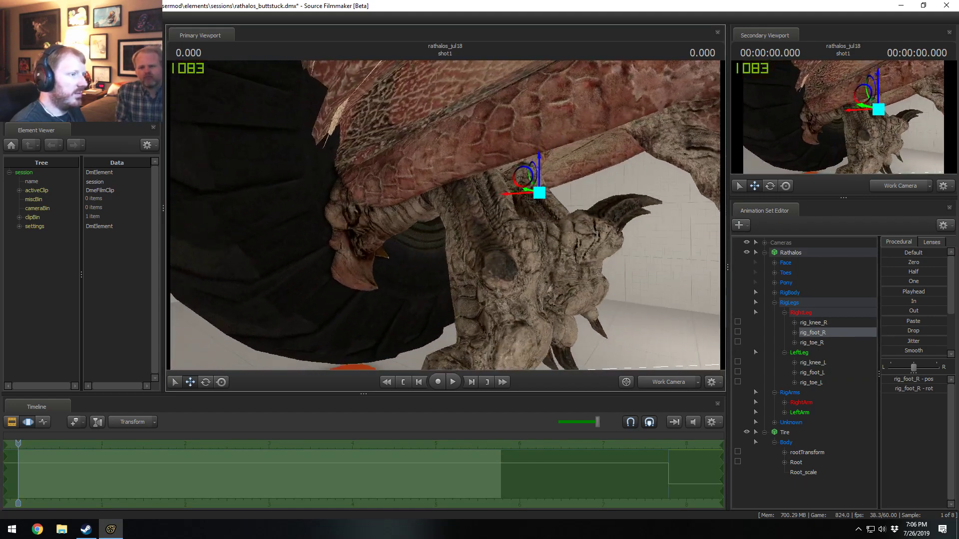
pyautogui.moveTo(445, 216); pyautogui.dragTo(507, 212)
pyautogui.press('e')
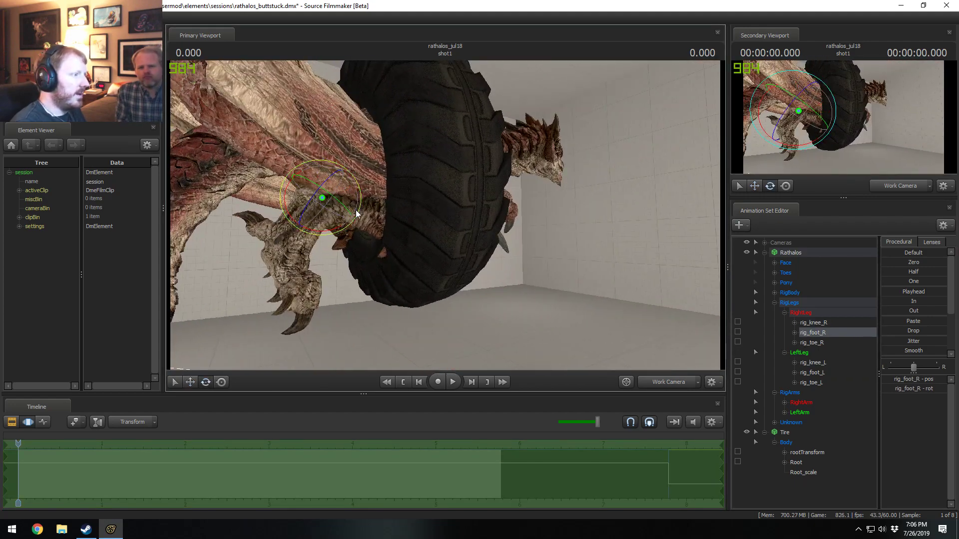
pyautogui.moveTo(356, 213); pyautogui.dragTo(445, 217)
pyautogui.press('w')
pyautogui.press('e')
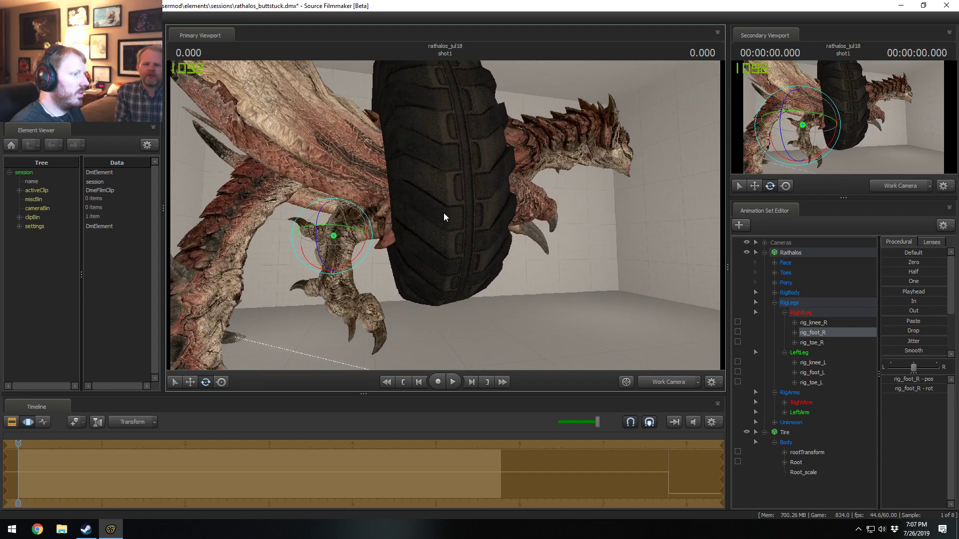
pyautogui.hotkey('ctrl', 'z')
pyautogui.hotkey('ctrl', 'z')
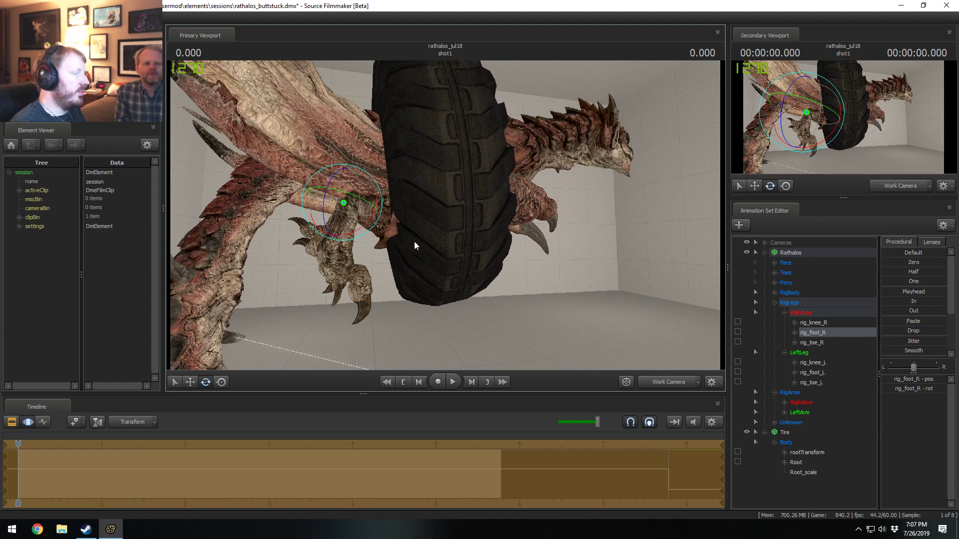
pyautogui.moveTo(423, 234); pyautogui.dragTo(504, 278)
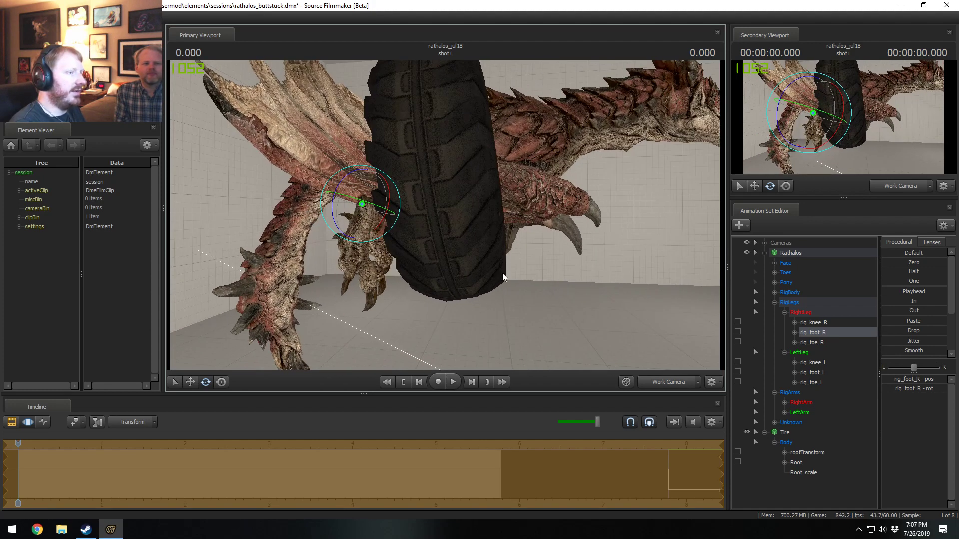
# - Select the whole Rathalos and shift it slightly backward through the tire, undoing the last change
pyautogui.click(799, 254)
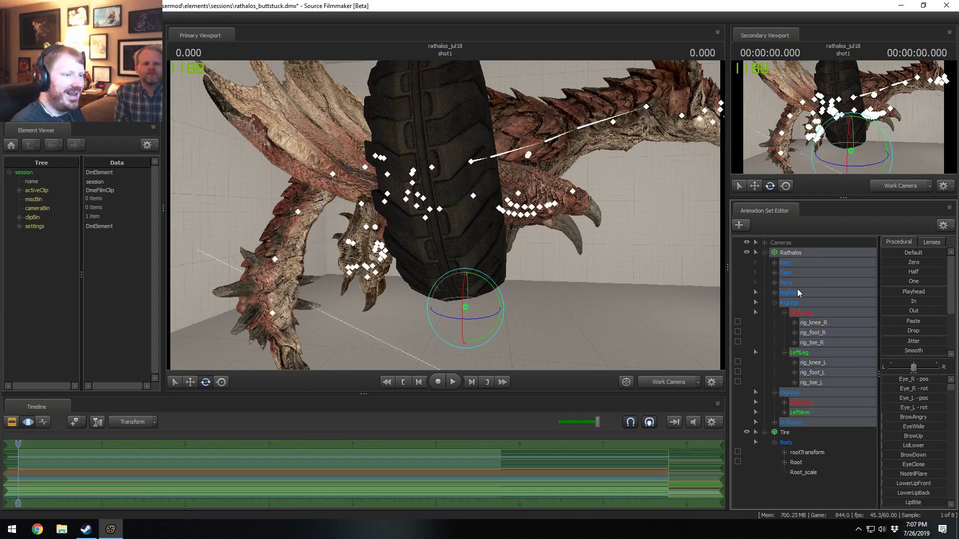
pyautogui.press('w')
pyautogui.moveTo(446, 306); pyautogui.dragTo(468, 274)
pyautogui.press('e')
pyautogui.hotkey('ctrl', 'z')
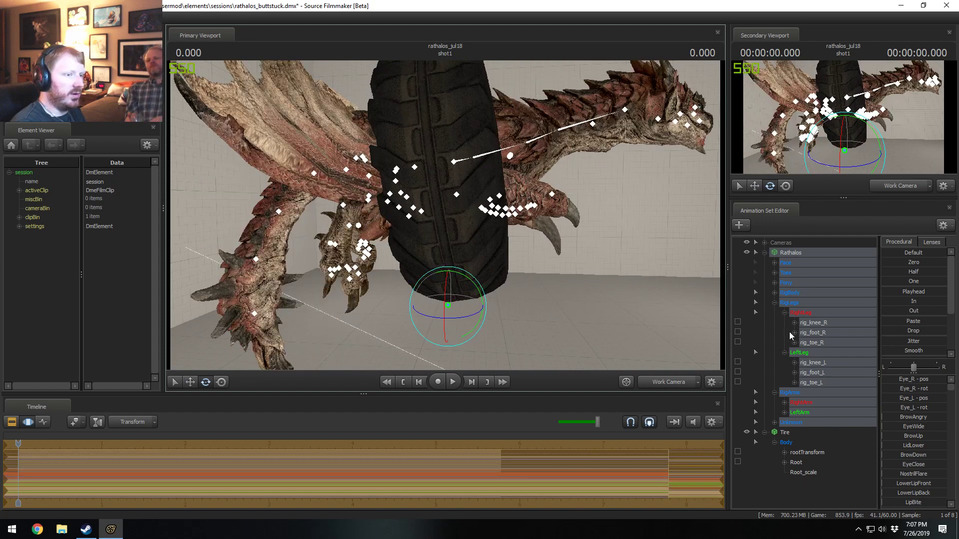
pyautogui.click(799, 353)
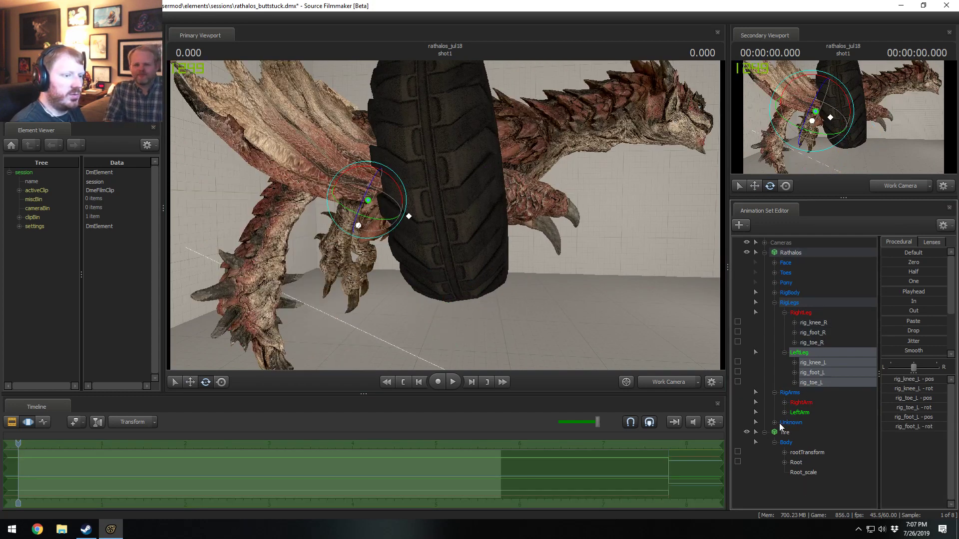
pyautogui.press('ctrl')
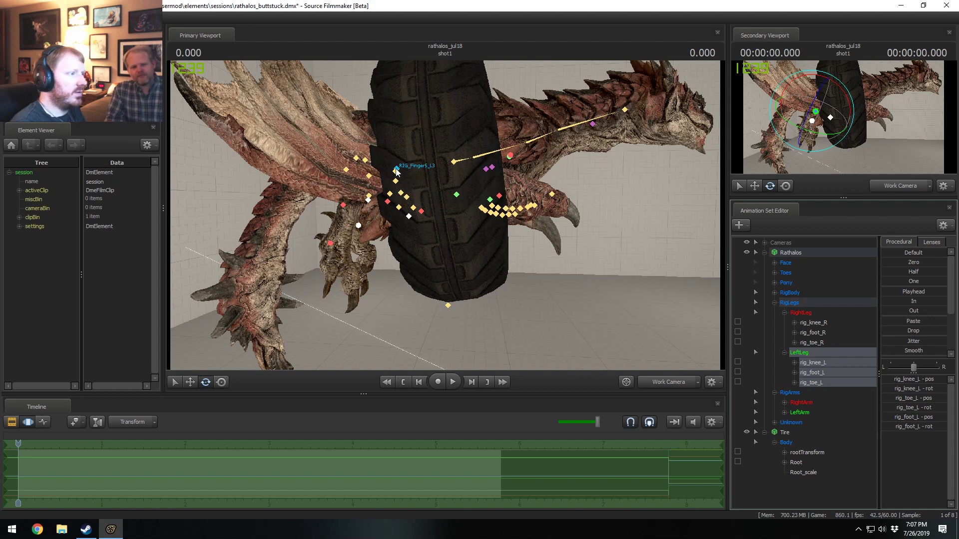
pyautogui.keyDown('ctrl'); pyautogui.click(413, 195); pyautogui.keyUp('ctrl')
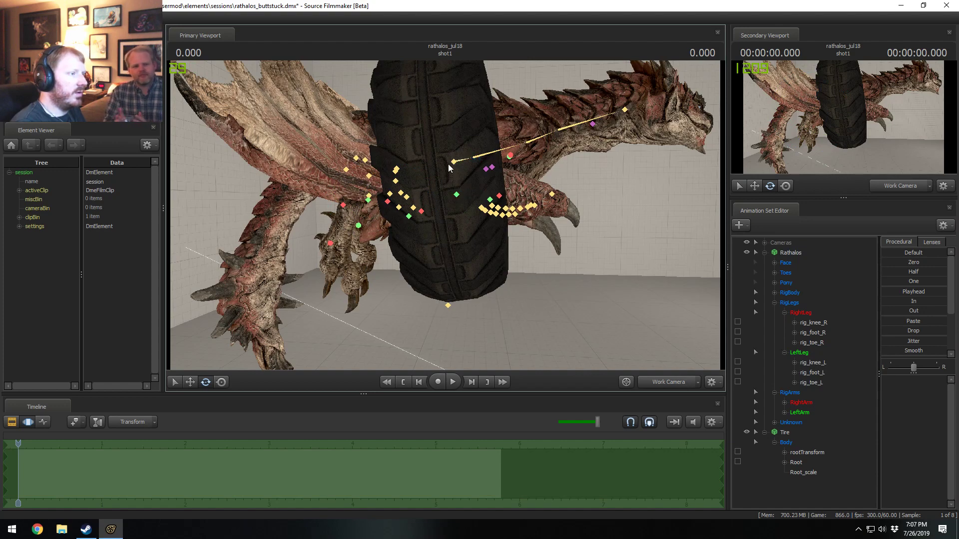
pyautogui.moveTo(457, 165); pyautogui.dragTo(385, 212)
pyautogui.press('s')
pyautogui.press('w')
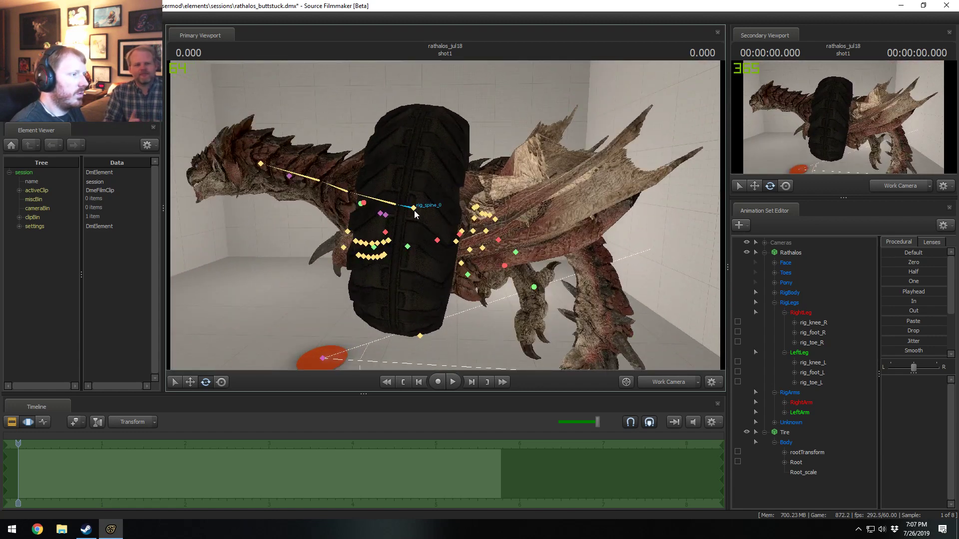
# - Expand the Rathalos's RigBody controls and rotate rig_pelvis to tilt the body inside the tire
pyautogui.click(774, 292)
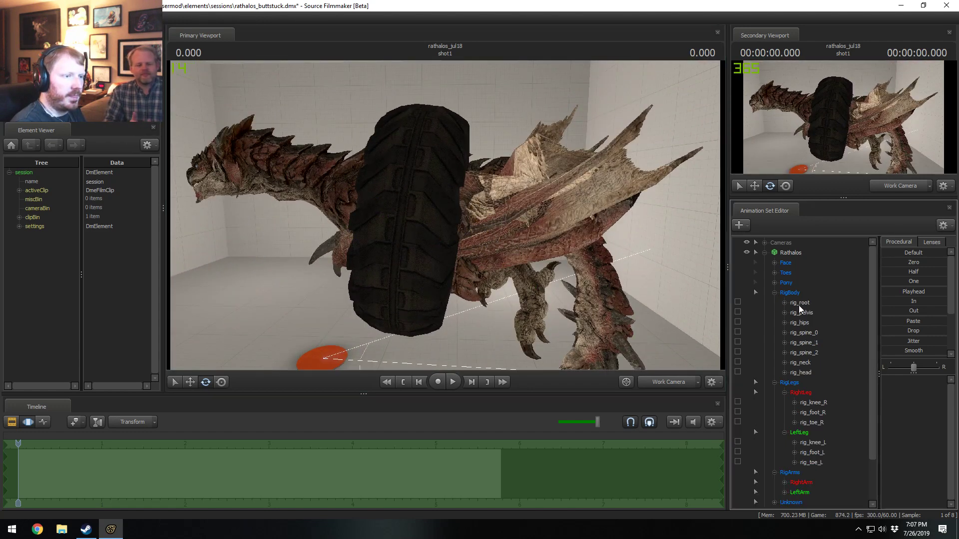
pyautogui.click(802, 313)
pyautogui.moveTo(439, 220); pyautogui.dragTo(440, 186)
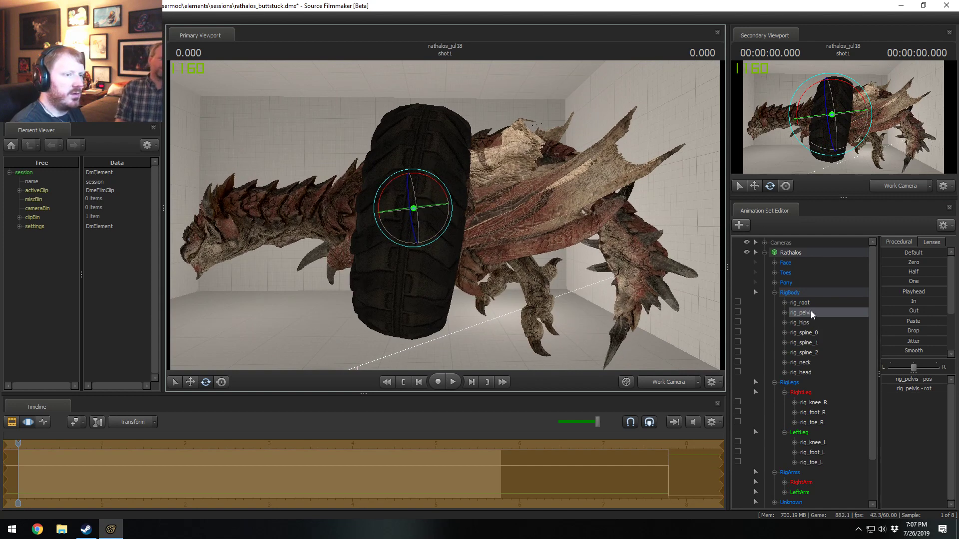
# - Rotate and move rig_root to level the Rathalos's body and reposition it through the tire
pyautogui.click(799, 303)
pyautogui.moveTo(400, 324); pyautogui.dragTo(413, 361)
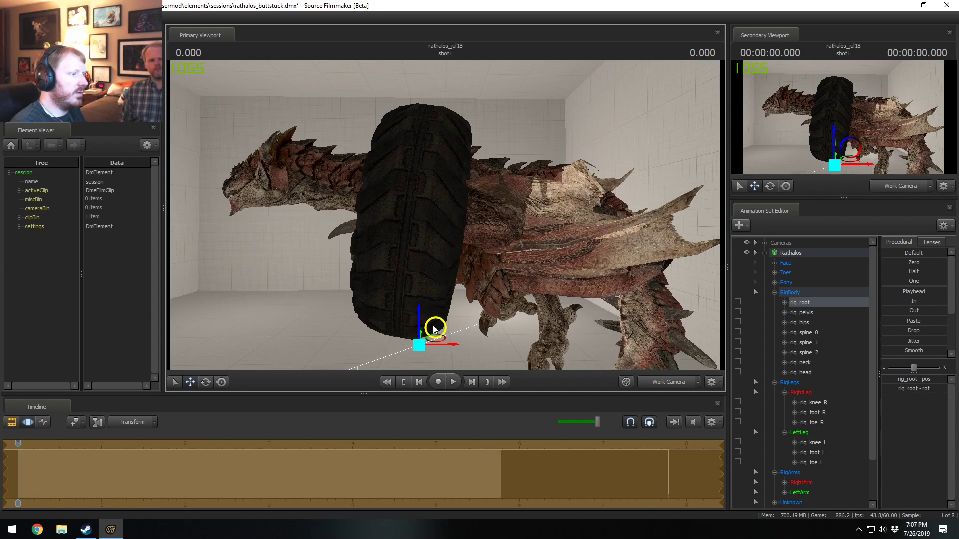
pyautogui.moveTo(435, 330); pyautogui.dragTo(395, 315)
pyautogui.keyDown('alt'); pyautogui.moveTo(419, 281); pyautogui.dragTo(428, 190); pyautogui.keyUp('alt')
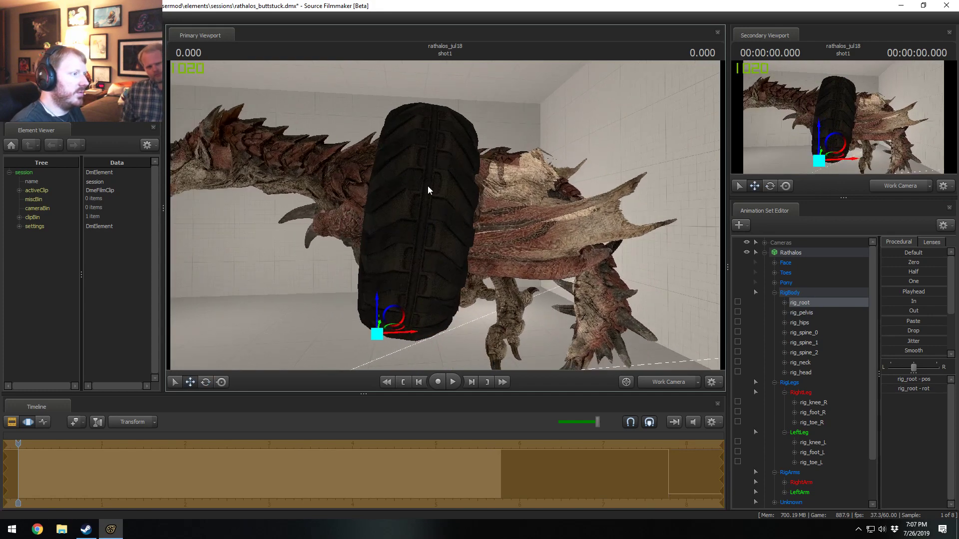
# - Rotate and shift rig_spine_1 and adjust rig_spine_2 to bend the upper body where it leaves the tire
pyautogui.keyDown('ctrl'); pyautogui.click(396, 195); pyautogui.keyUp('ctrl')
pyautogui.press('e')
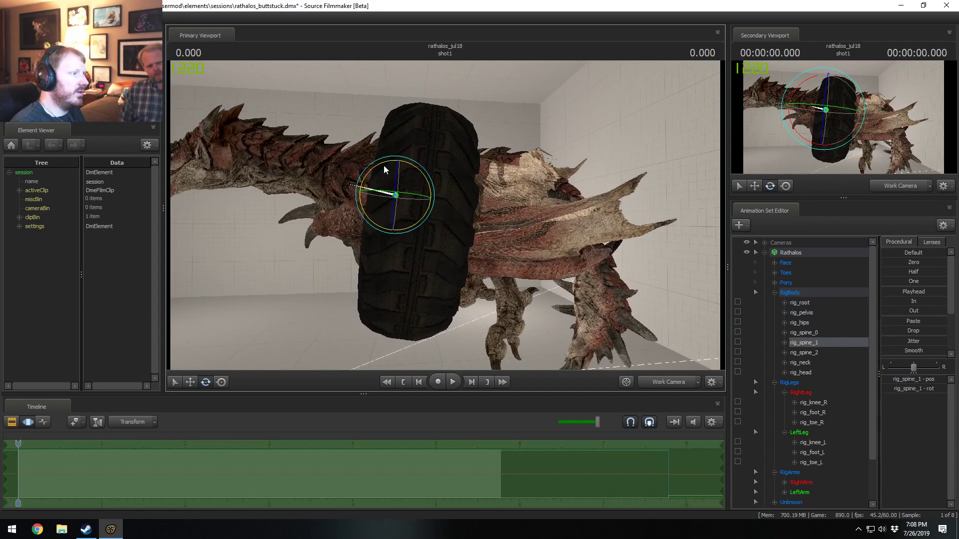
pyautogui.moveTo(382, 170)
pyautogui.mouseDown()
pyautogui.moveTo(368, 166)
pyautogui.moveTo(396, 170)
pyautogui.mouseUp()
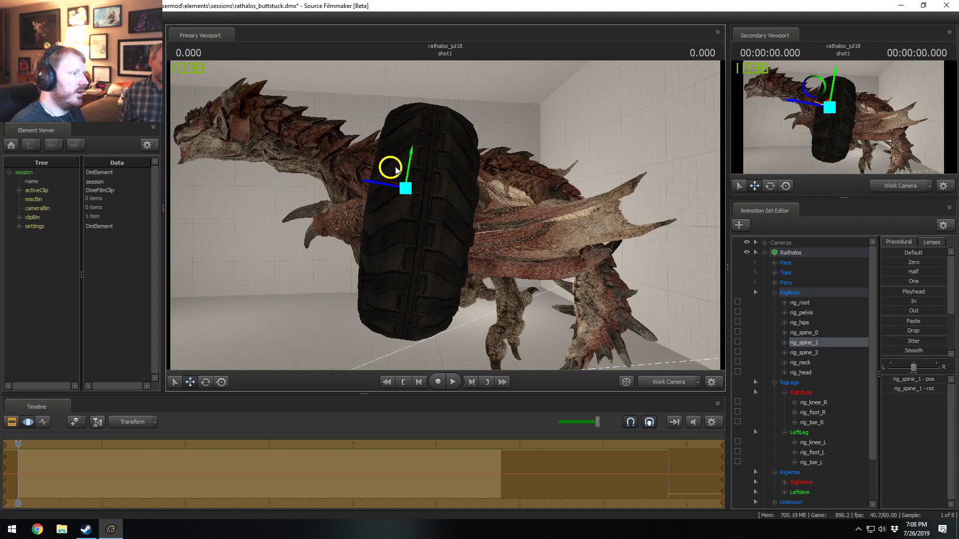
pyautogui.keyDown('ctrl'); pyautogui.click(357, 171); pyautogui.keyUp('ctrl')
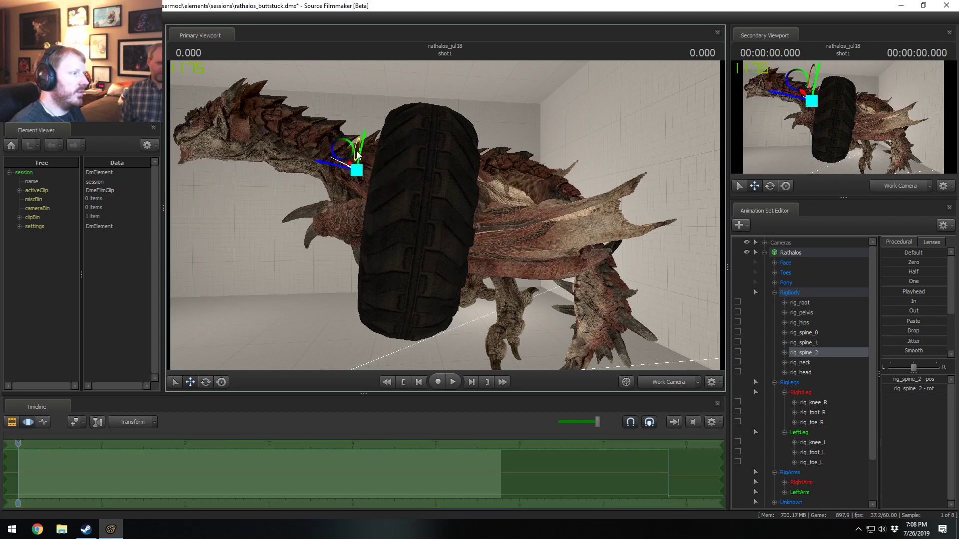
pyautogui.moveTo(339, 141); pyautogui.dragTo(488, 213)
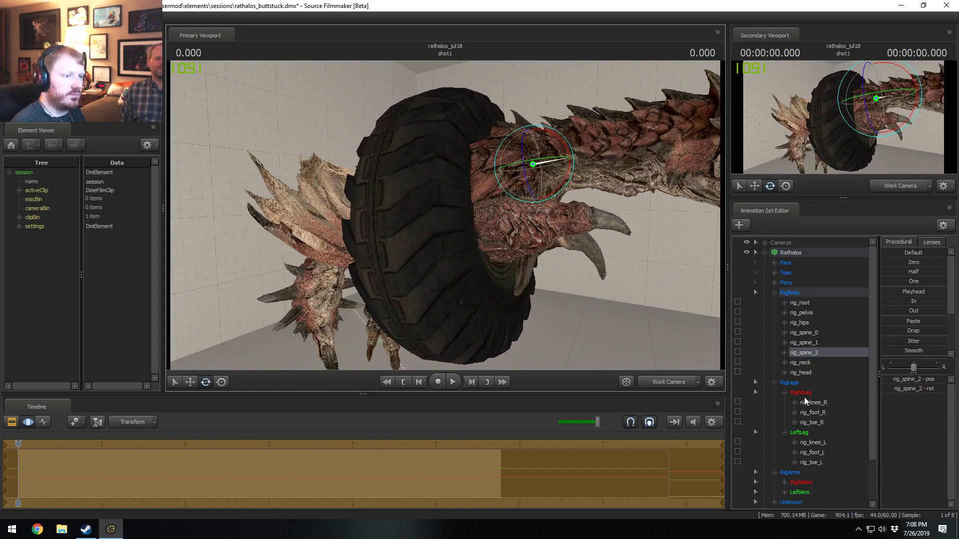
# - Select the Tire and move and rotate it to fit around the Rathalos's body
pyautogui.scroll(-3, 792, 387)
pyautogui.click(792, 460)
pyautogui.press('w')
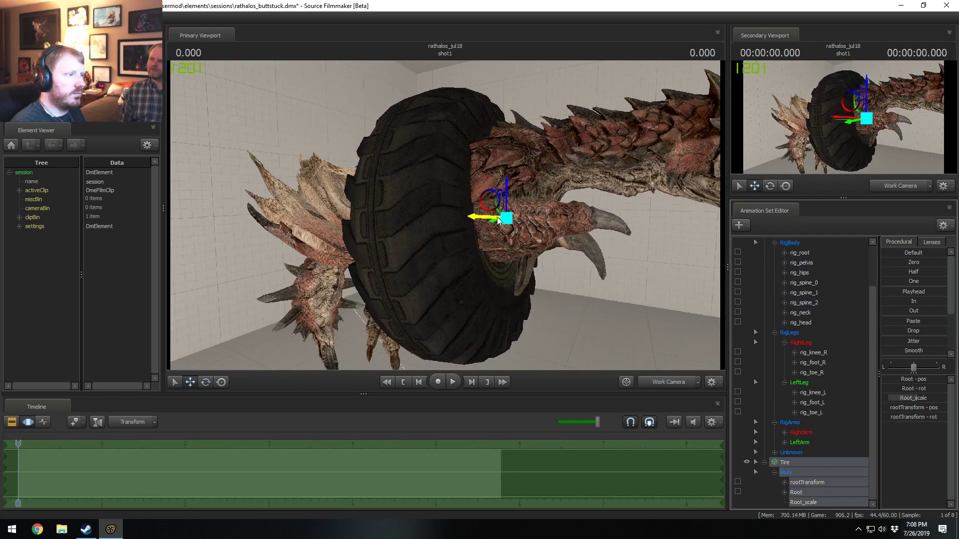
pyautogui.moveTo(490, 199)
pyautogui.mouseDown()
pyautogui.moveTo(486, 185)
pyautogui.moveTo(513, 200)
pyautogui.moveTo(439, 219)
pyautogui.moveTo(480, 191)
pyautogui.mouseUp()
pyautogui.press('e')
pyautogui.press('w')
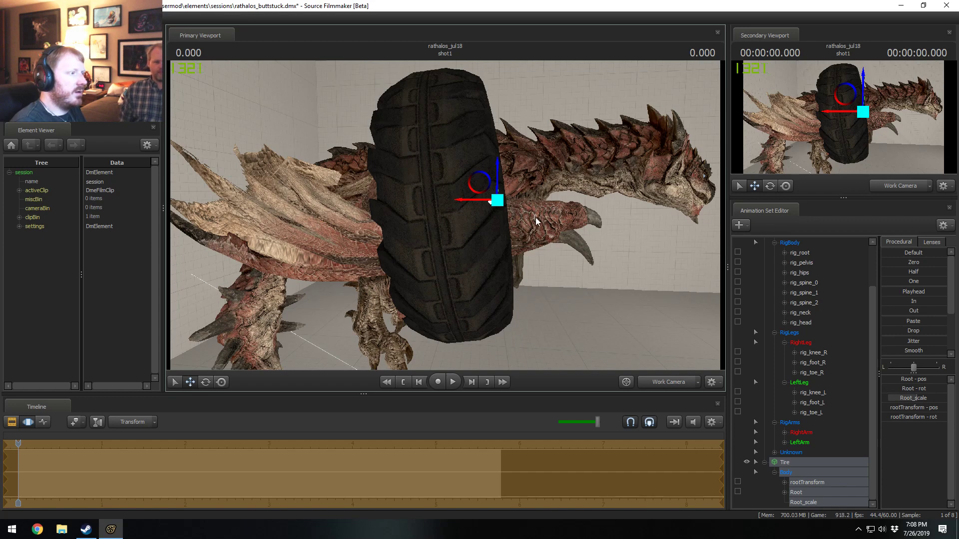
# - Try rotating rig_spine_2 and rig_neck together to bend the neck, and undo it
pyautogui.click(587, 232)
pyautogui.click(515, 173)
pyautogui.click(535, 166)
pyautogui.keyDown('ctrl'); pyautogui.click(599, 162); pyautogui.keyUp('ctrl')
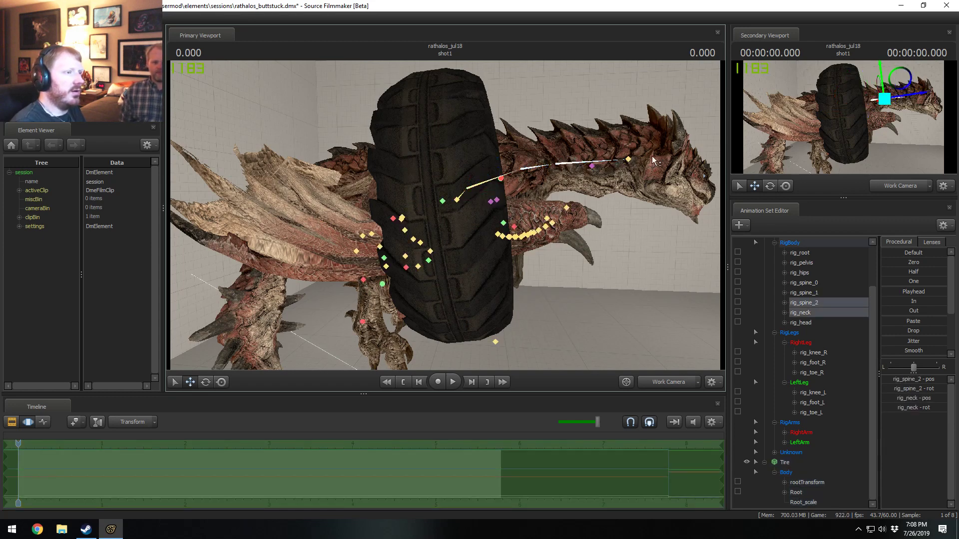
pyautogui.press('e')
pyautogui.moveTo(581, 138); pyautogui.dragTo(518, 184)
pyautogui.hotkey('ctrl', 'z')
# - Rotate the upper spine and neck controls, including rig_spine_2 on its own, to raise the head and neck in front of the tire
pyautogui.click(515, 209)
pyautogui.keyDown('ctrl'); pyautogui.click(563, 193); pyautogui.keyUp('ctrl')
pyautogui.moveTo(590, 180); pyautogui.dragTo(580, 157)
pyautogui.moveTo(579, 157)
pyautogui.keyDown('alt'); pyautogui.mouseDown()
pyautogui.moveTo(587, 195)
pyautogui.moveTo(575, 209)
pyautogui.moveTo(560, 165)
pyautogui.moveTo(572, 168)
pyautogui.mouseUp(); pyautogui.keyUp('alt')
pyautogui.keyDown('ctrl'); pyautogui.click(476, 213); pyautogui.keyUp('ctrl')
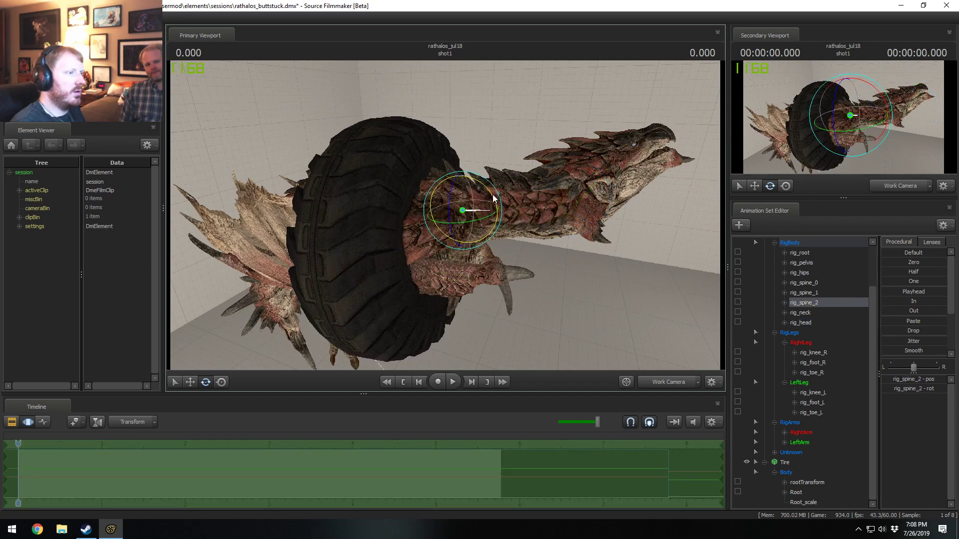
pyautogui.moveTo(476, 213); pyautogui.dragTo(454, 162)
pyautogui.press('s')
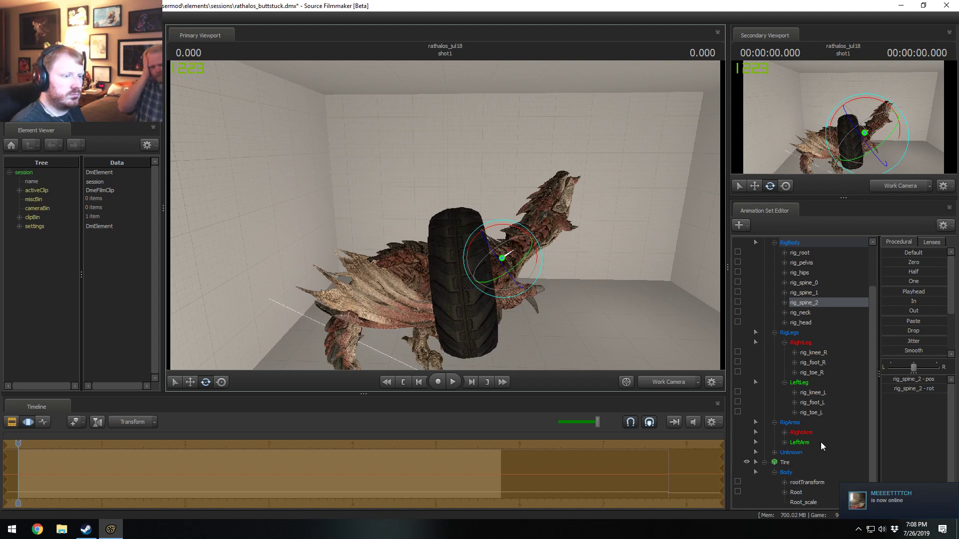
pyautogui.click(807, 483)
pyautogui.rightClick(498, 279)
pyautogui.moveTo(522, 300)
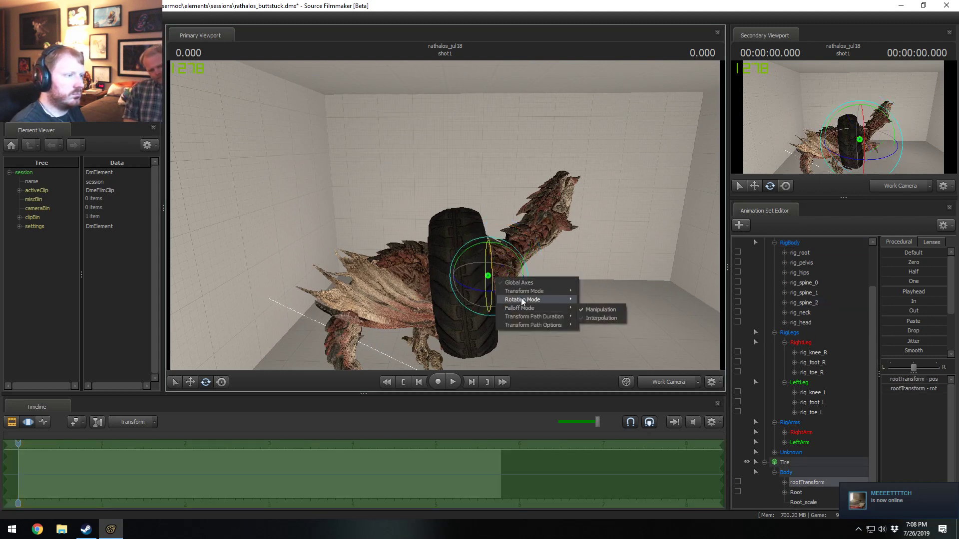
pyautogui.click(604, 301)
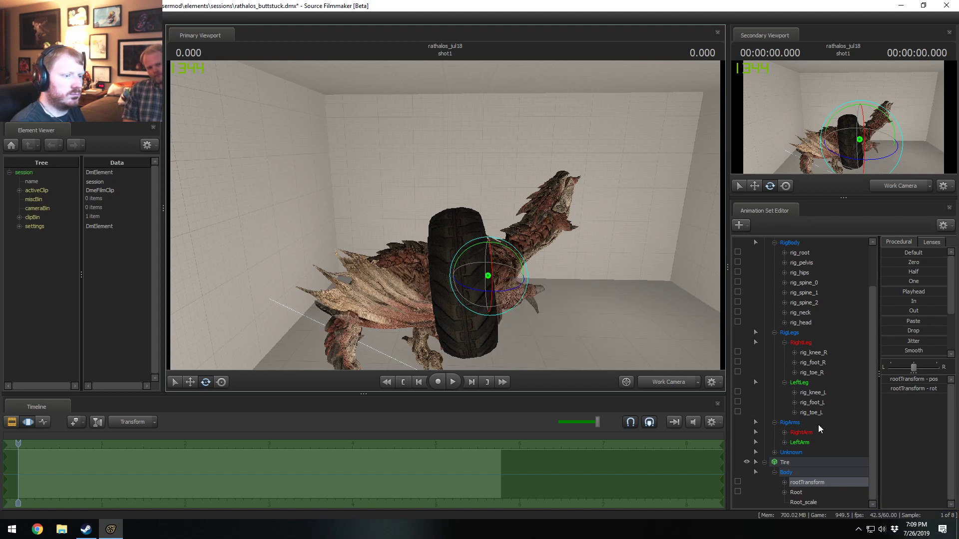
# - Select the Tire's Body controls together with rig_root and rotate them to tilt the tire and Rathalos forward as one
pyautogui.click(796, 472)
pyautogui.scroll(2, 796, 466)
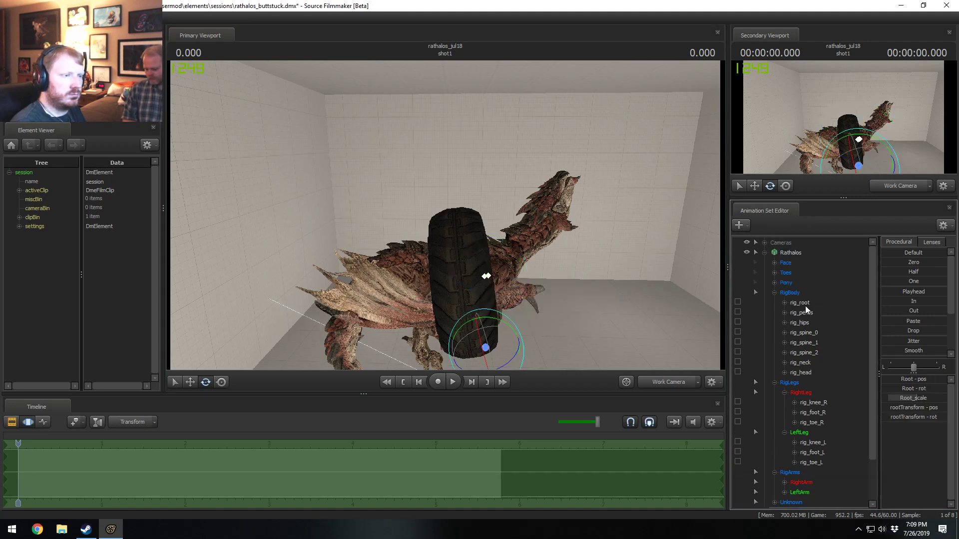
pyautogui.keyDown('ctrl'); pyautogui.click(804, 303); pyautogui.keyUp('ctrl')
pyautogui.keyDown('alt'); pyautogui.moveTo(571, 269); pyautogui.dragTo(574, 295); pyautogui.keyUp('alt')
pyautogui.scroll(-1, 793, 494)
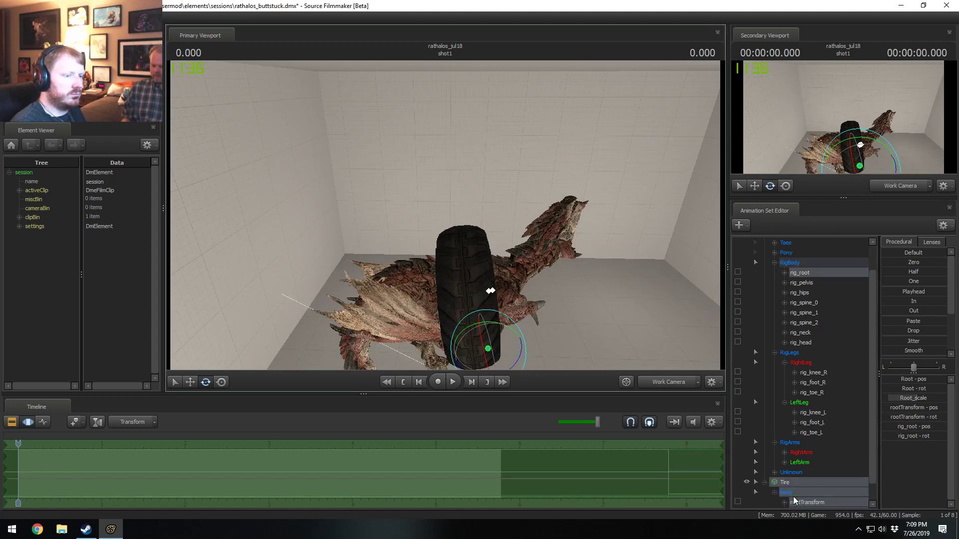
pyautogui.scroll(-1, 795, 496)
pyautogui.keyDown('ctrl'); pyautogui.click(802, 490); pyautogui.keyUp('ctrl')
pyautogui.keyDown('ctrl'); pyautogui.click(803, 491); pyautogui.keyUp('ctrl')
pyautogui.keyDown('ctrl'); pyautogui.click(804, 483); pyautogui.keyUp('ctrl')
pyautogui.keyDown('ctrl'); pyautogui.click(807, 482); pyautogui.keyUp('ctrl')
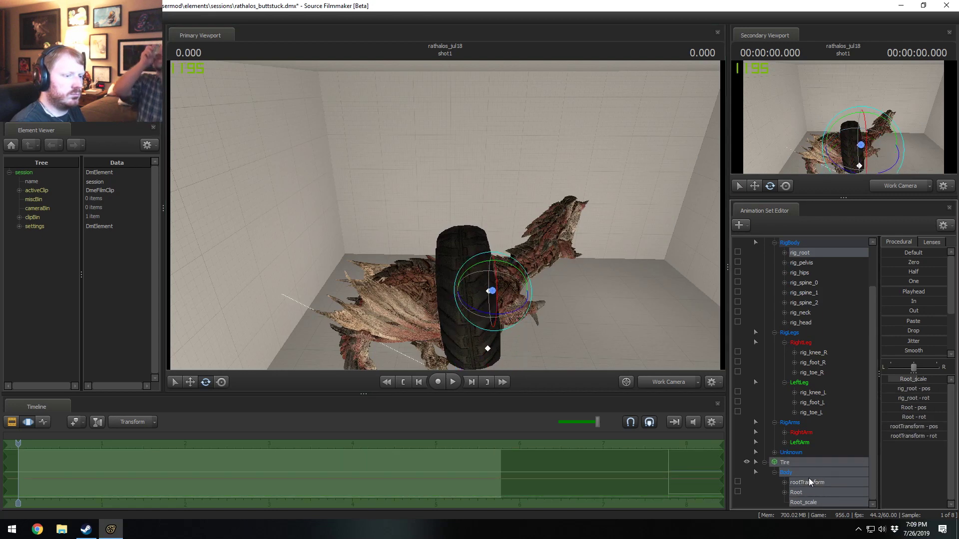
pyautogui.keyDown('alt'); pyautogui.moveTo(540, 252); pyautogui.dragTo(541, 219); pyautogui.keyUp('alt')
# - Select rig_spine_2 alone and move it to adjust the base of the neck in front of the tilted tire
pyautogui.keyDown('ctrl'); pyautogui.click(503, 214); pyautogui.keyUp('ctrl')
pyautogui.press('w')
pyautogui.keyDown('alt'); pyautogui.moveTo(503, 215); pyautogui.dragTo(499, 212, button='right'); pyautogui.keyUp('alt')
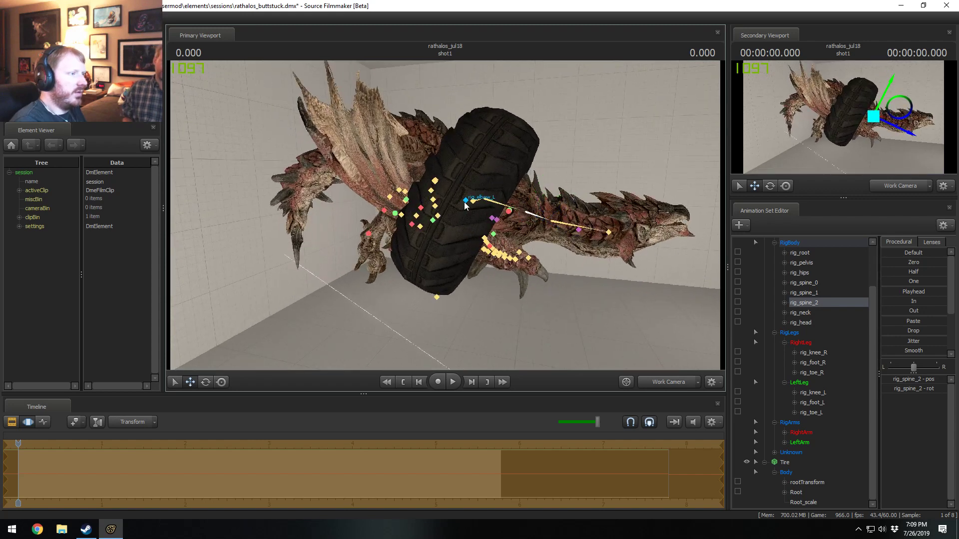
# - Move rig_foot_R and rig_foot_L to reposition the Rathalos's legs behind the tire
pyautogui.click(794, 462)
pyautogui.moveTo(446, 217)
pyautogui.keyDown('alt'); pyautogui.mouseDown()
pyautogui.moveTo(472, 204)
pyautogui.moveTo(461, 195)
pyautogui.moveTo(447, 215)
pyautogui.mouseUp(); pyautogui.keyUp('alt')
pyautogui.keyDown('alt'); pyautogui.moveTo(378, 197); pyautogui.dragTo(445, 214); pyautogui.keyUp('alt')
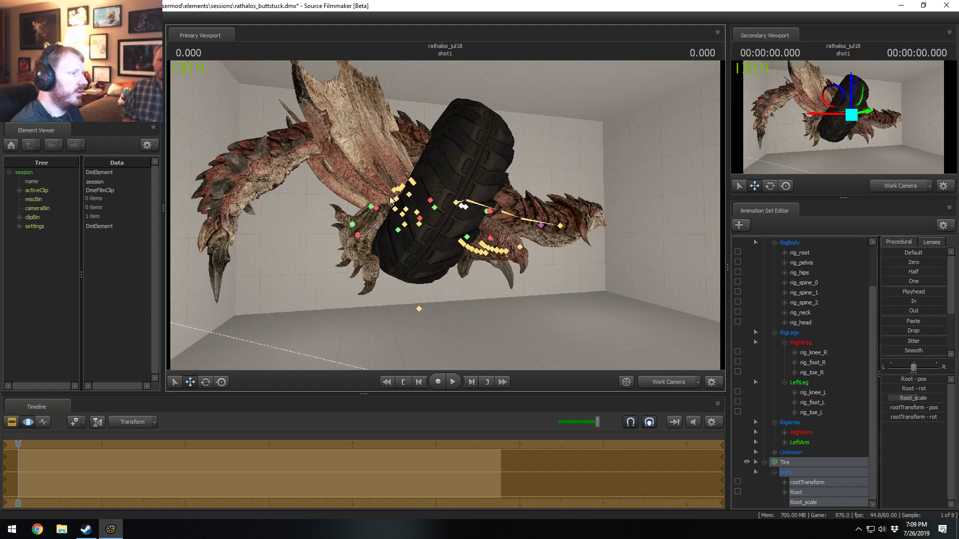
pyautogui.moveTo(400, 204); pyautogui.dragTo(400, 237)
pyautogui.click(355, 224)
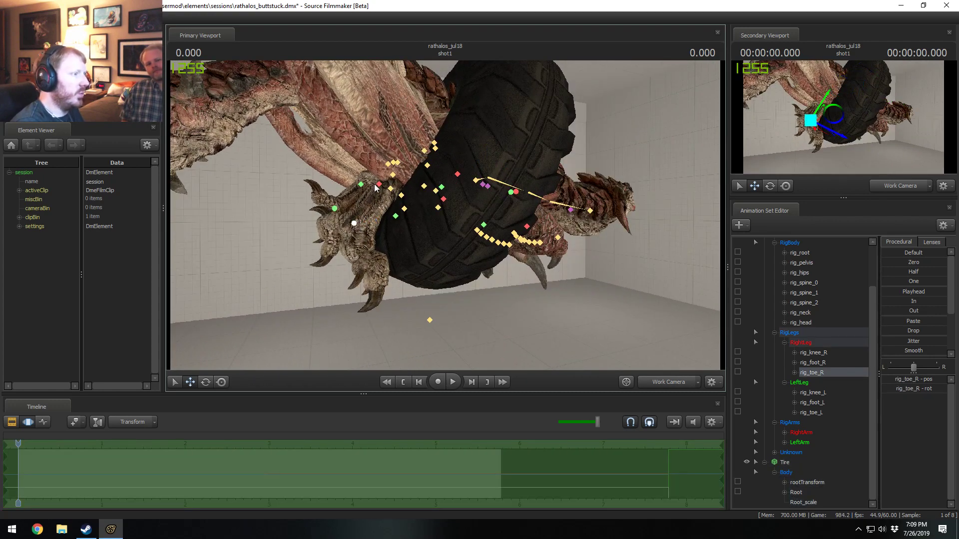
pyautogui.click(376, 186)
pyautogui.moveTo(375, 186); pyautogui.dragTo(440, 165)
pyautogui.keyDown('ctrl'); pyautogui.click(414, 183); pyautogui.keyUp('ctrl')
pyautogui.click(467, 178)
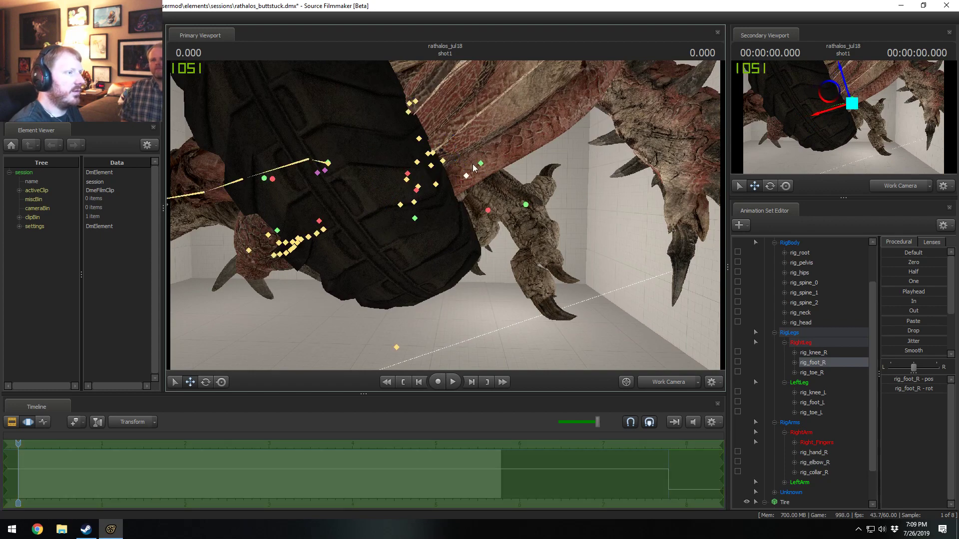
pyautogui.keyDown('ctrl'); pyautogui.click(440, 158); pyautogui.keyUp('ctrl')
pyautogui.moveTo(439, 158); pyautogui.dragTo(533, 218)
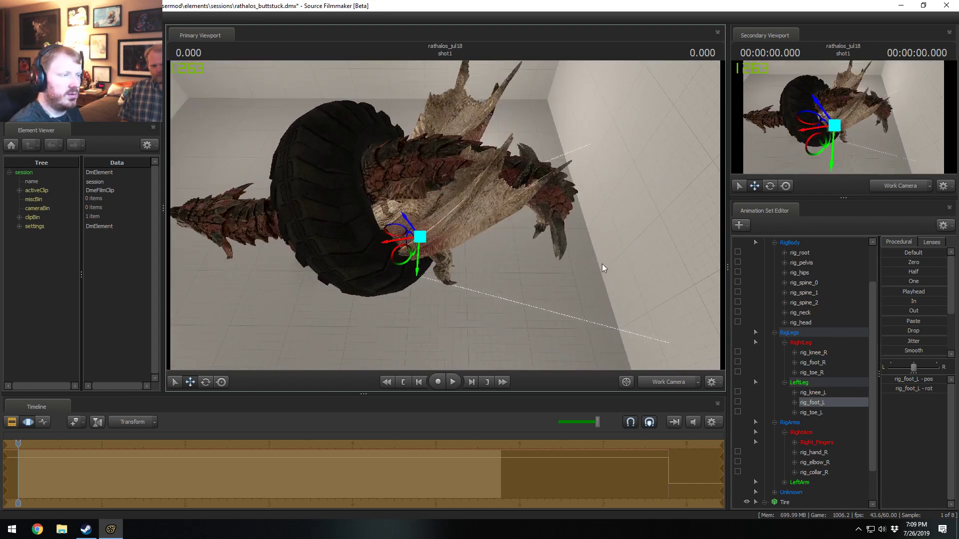
# - Rotate Tail_1 and Tail_2 together with a changed rotation mode to bend the base of the tail downward
pyautogui.scroll(2, 791, 287)
pyautogui.click(774, 283)
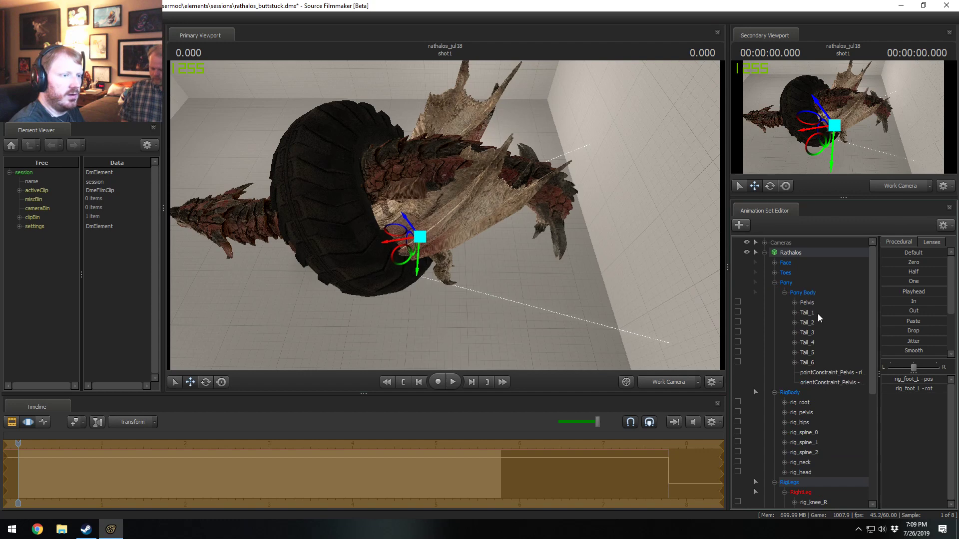
pyautogui.moveTo(807, 313); pyautogui.dragTo(818, 323)
pyautogui.press('e')
pyautogui.rightClick(391, 201)
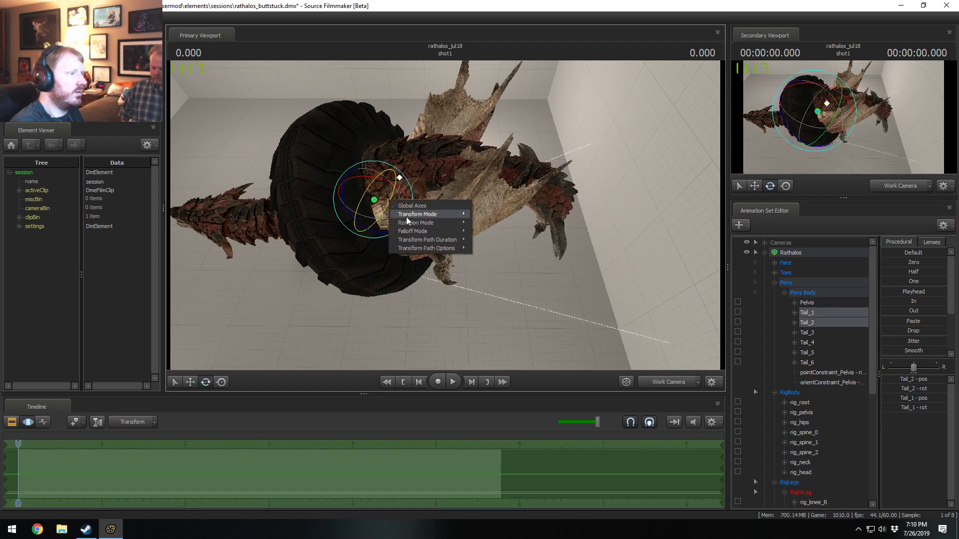
pyautogui.moveTo(462, 223)
pyautogui.click(486, 234)
pyautogui.keyDown('alt'); pyautogui.moveTo(470, 230); pyautogui.dragTo(421, 204); pyautogui.keyUp('alt')
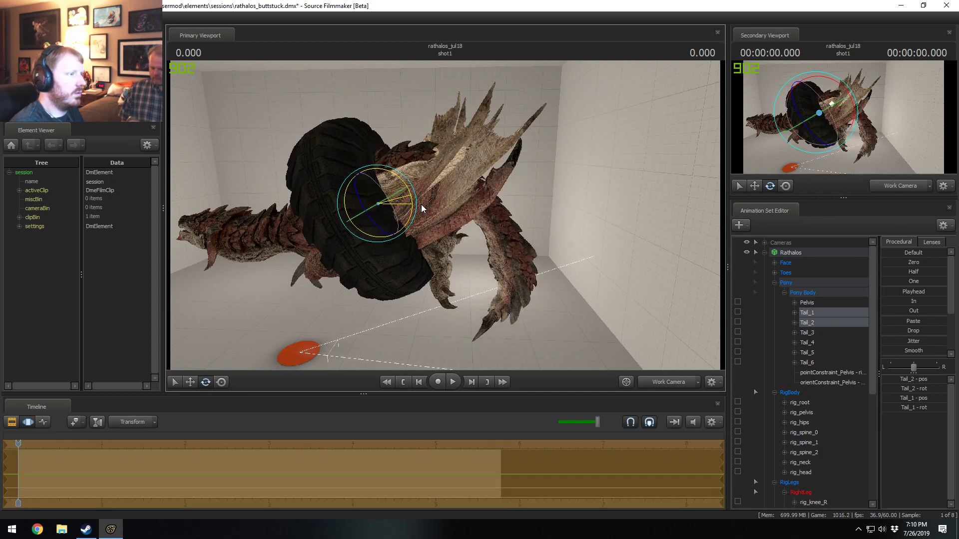
# - Rotate the controls from Tail_3 to Tail_6, including Tail_6 and Tail_5 individually, to shape the hanging end of the tail
pyautogui.click(805, 334)
pyautogui.keyDown('shift'); pyautogui.click(805, 363); pyautogui.keyUp('shift')
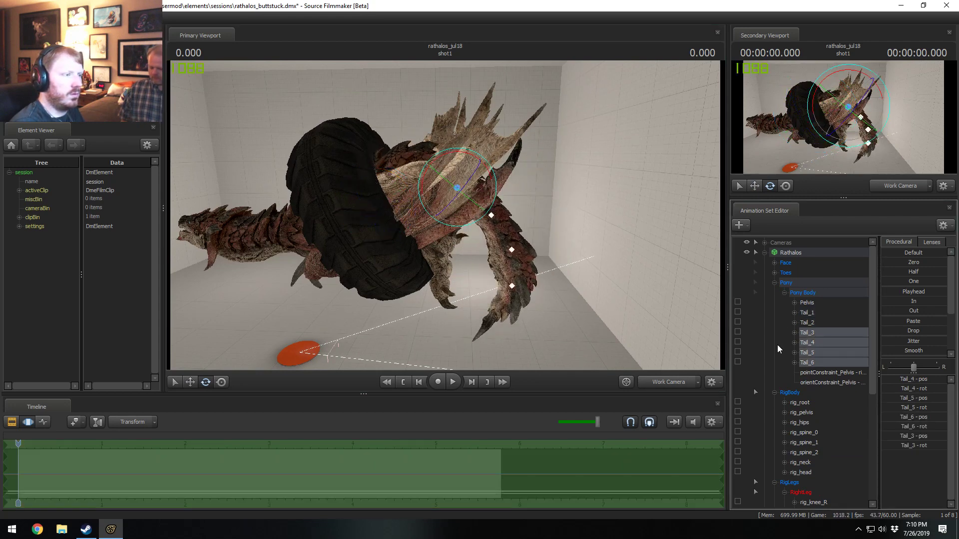
pyautogui.click(517, 272)
pyautogui.click(805, 363)
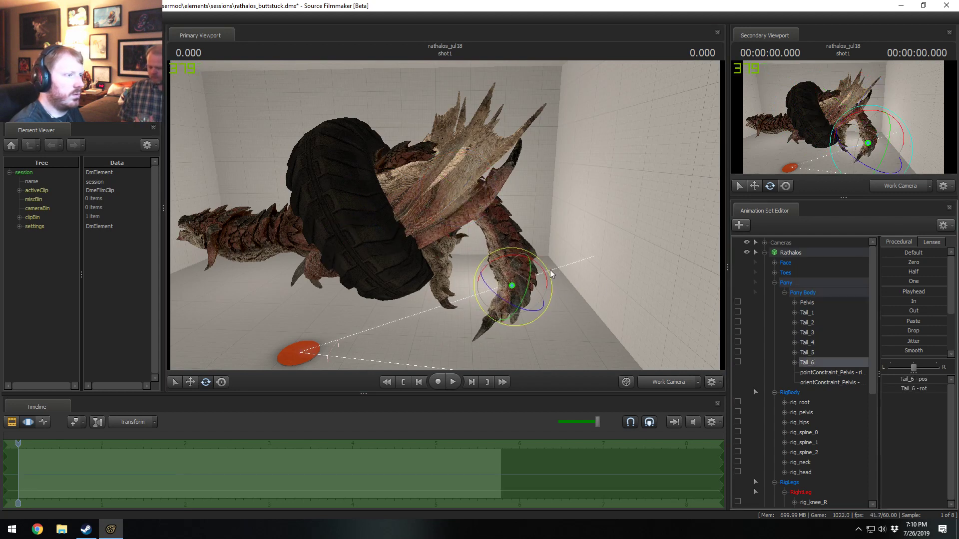
pyautogui.moveTo(550, 269); pyautogui.dragTo(533, 306)
pyautogui.click(805, 353)
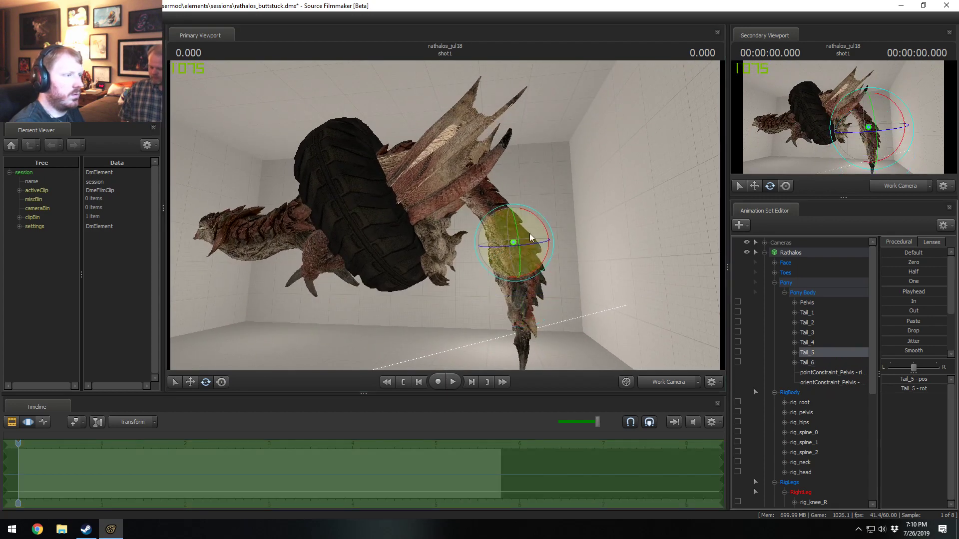
pyautogui.moveTo(544, 224); pyautogui.dragTo(380, 230)
# - Examine the Rathalos and tire pose from several angles in the Clip Editor without the control overlays
pyautogui.press('d')
pyautogui.moveTo(445, 215)
pyautogui.mouseDown()
pyautogui.moveTo(453, 218)
pyautogui.moveTo(422, 220)
pyautogui.moveTo(457, 211)
pyautogui.mouseUp()
pyautogui.press('s')
pyautogui.press('w')
pyautogui.press('F2')
pyautogui.press('d')
pyautogui.press('a')
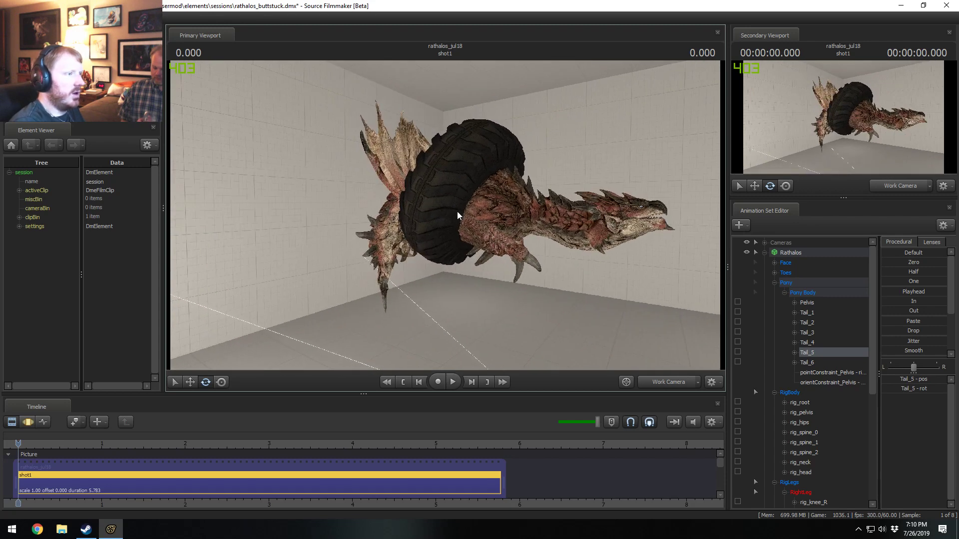
pyautogui.moveTo(499, 251); pyautogui.dragTo(479, 249)
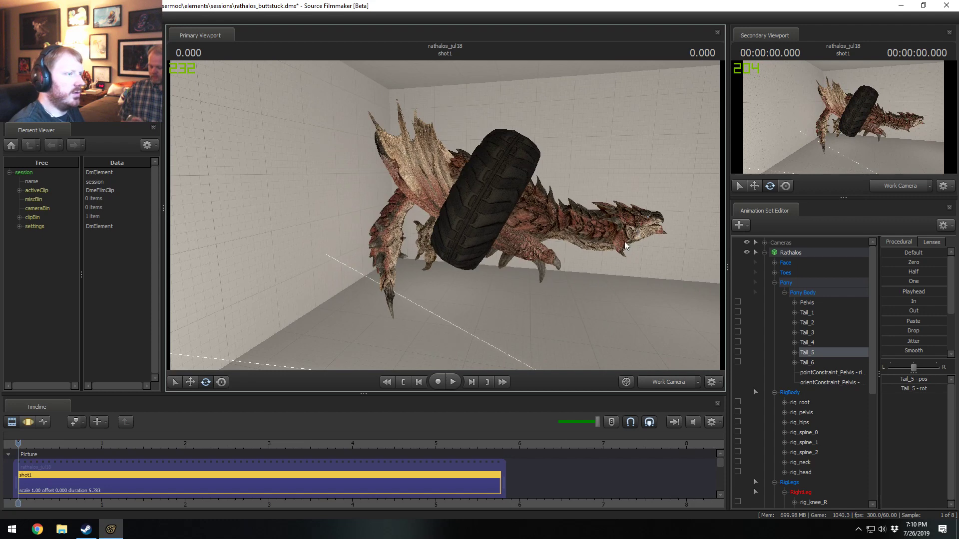
pyautogui.moveTo(644, 234); pyautogui.dragTo(599, 236)
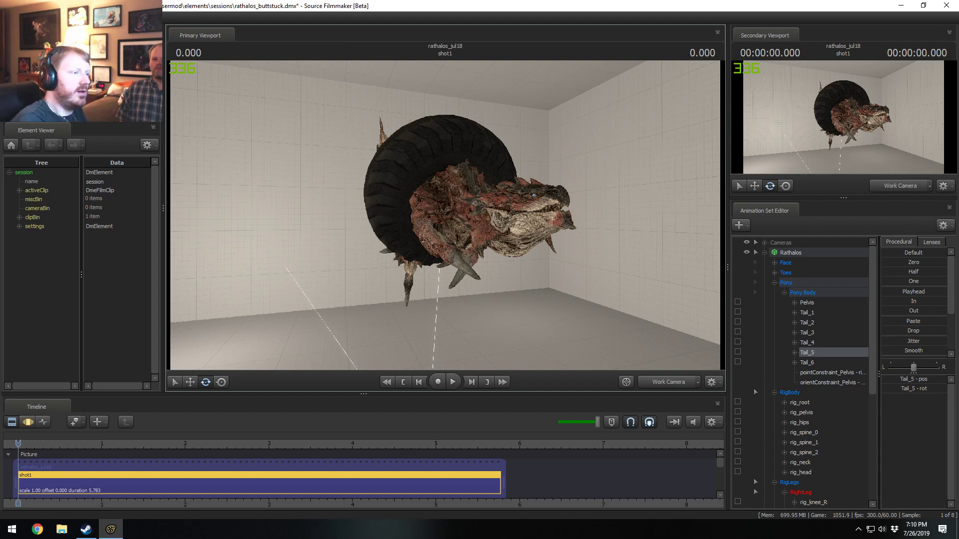
# - Collapse the expanded Rathalos and Tire control groups and return to the Motion Editor
pyautogui.click(775, 283)
pyautogui.click(774, 294)
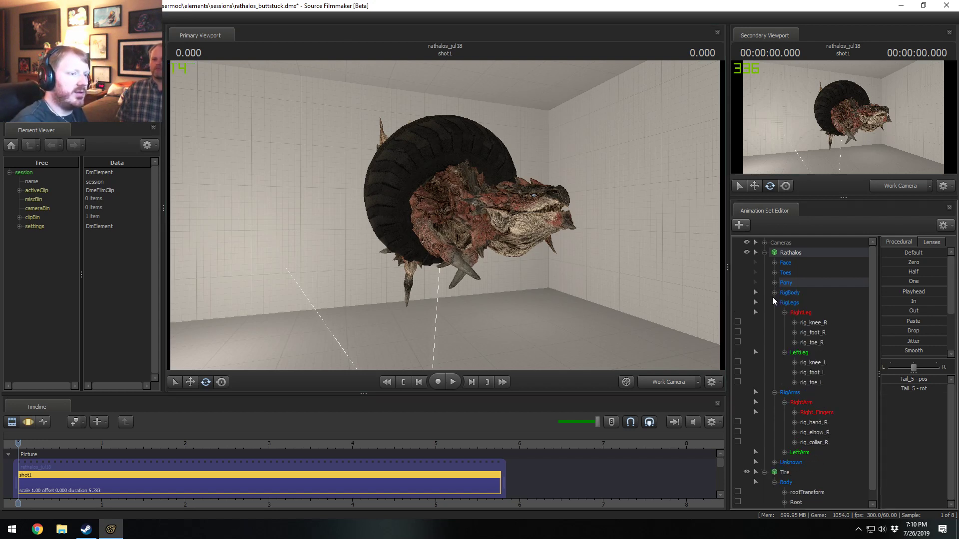
pyautogui.click(774, 303)
pyautogui.click(775, 312)
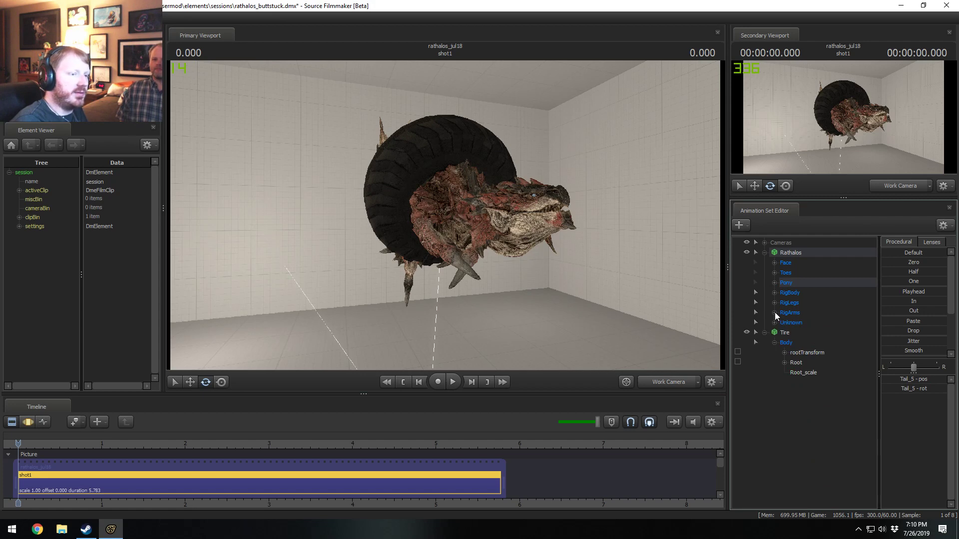
pyautogui.click(765, 332)
pyautogui.moveTo(613, 247)
pyautogui.mouseDown()
pyautogui.moveTo(630, 247)
pyautogui.moveTo(613, 247)
pyautogui.mouseUp()
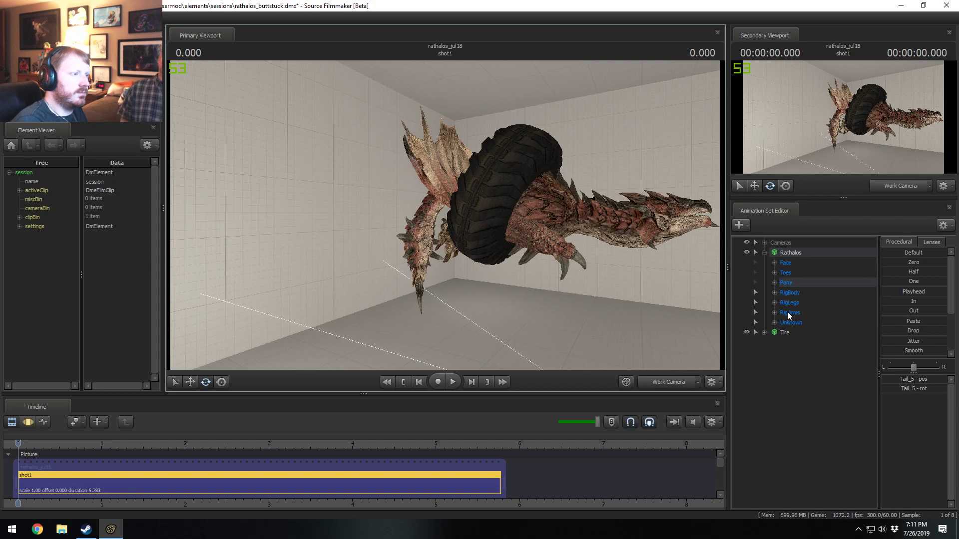
pyautogui.moveTo(454, 214)
pyautogui.keyDown('alt'); pyautogui.mouseDown()
pyautogui.moveTo(483, 213)
pyautogui.moveTo(445, 215)
pyautogui.mouseUp(); pyautogui.keyUp('alt')
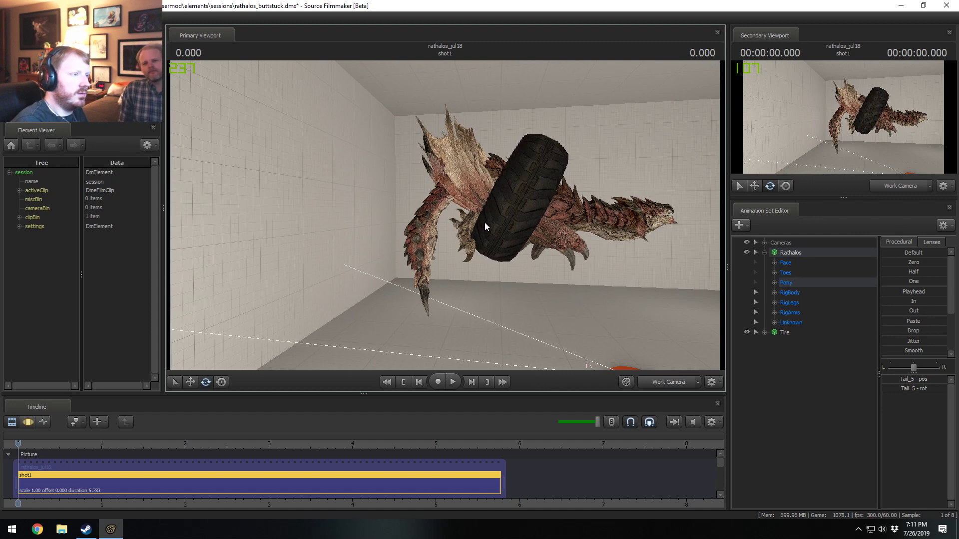
pyautogui.keyDown('alt'); pyautogui.moveTo(446, 215); pyautogui.dragTo(514, 208); pyautogui.keyUp('alt')
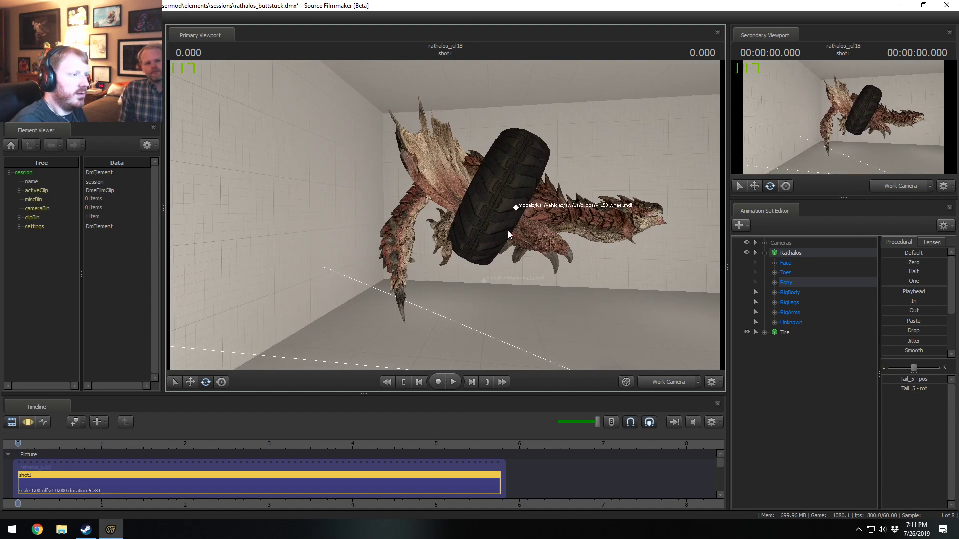
pyautogui.press('F3')
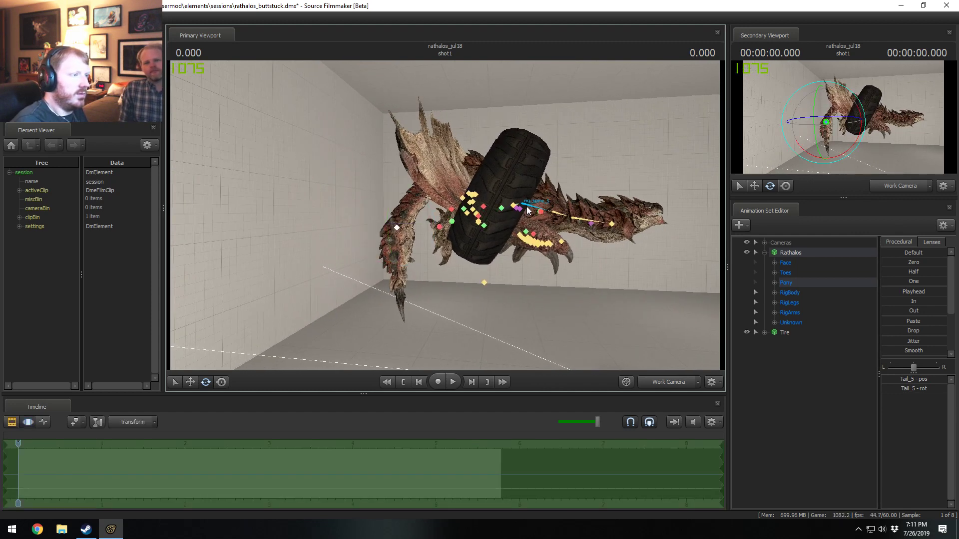
# - Try rotating rig_spine_1 to change the bend of the upper body, and undo it
pyautogui.keyDown('ctrl'); pyautogui.click(527, 207); pyautogui.keyUp('ctrl')
pyautogui.keyDown('alt'); pyautogui.moveTo(527, 209); pyautogui.dragTo(496, 214); pyautogui.keyUp('alt')
pyautogui.moveTo(559, 192); pyautogui.dragTo(548, 203)
pyautogui.press('w')
pyautogui.hotkey('ctrl', 'z')
pyautogui.hotkey('ctrl', 'z')
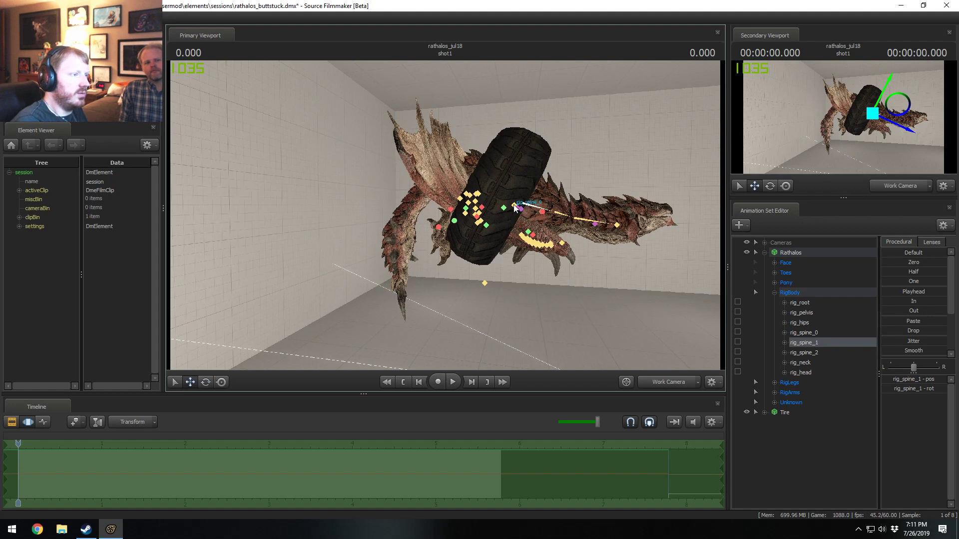
# - Try rotating rig_spine_0 to lower the upper body and neck in front of the tire
pyautogui.click(518, 206)
pyautogui.press('e')
pyautogui.moveTo(547, 198)
pyautogui.mouseDown()
pyautogui.moveTo(551, 208)
pyautogui.moveTo(533, 204)
pyautogui.mouseUp()
pyautogui.press('w')
pyautogui.press('e')
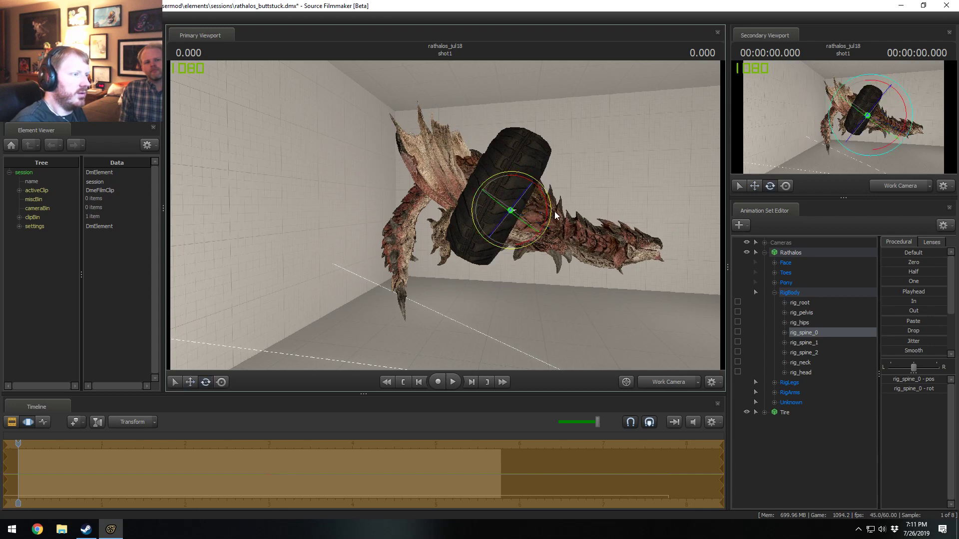
# - Try rotating the upper spine and neck controls individually to curve the neck and raise the head
pyautogui.keyDown('ctrl'); pyautogui.click(544, 222); pyautogui.keyUp('ctrl')
pyautogui.keyDown('ctrl'); pyautogui.keyDown('shift'); pyautogui.click(572, 226); pyautogui.keyUp('shift'); pyautogui.keyUp('ctrl')
pyautogui.moveTo(573, 224); pyautogui.dragTo(599, 215)
pyautogui.hotkey('ctrl', 'z')
pyautogui.keyDown('ctrl'); pyautogui.click(569, 227); pyautogui.keyUp('ctrl')
pyautogui.click(588, 220)
pyautogui.keyDown('ctrl'); pyautogui.click(583, 239); pyautogui.keyUp('ctrl')
pyautogui.keyDown('ctrl'); pyautogui.click(606, 240); pyautogui.keyUp('ctrl')
pyautogui.keyDown('ctrl'); pyautogui.click(589, 240); pyautogui.keyUp('ctrl')
# - Undo the trial rotations of the spine and neck controls
pyautogui.moveTo(479, 215)
pyautogui.keyDown('alt'); pyautogui.mouseDown()
pyautogui.moveTo(420, 218)
pyautogui.moveTo(474, 216)
pyautogui.mouseUp(); pyautogui.keyUp('alt')
pyautogui.hotkey('ctrl', 'z')
pyautogui.hotkey('ctrl', 'z')
pyautogui.hotkey('ctrl', 'z')
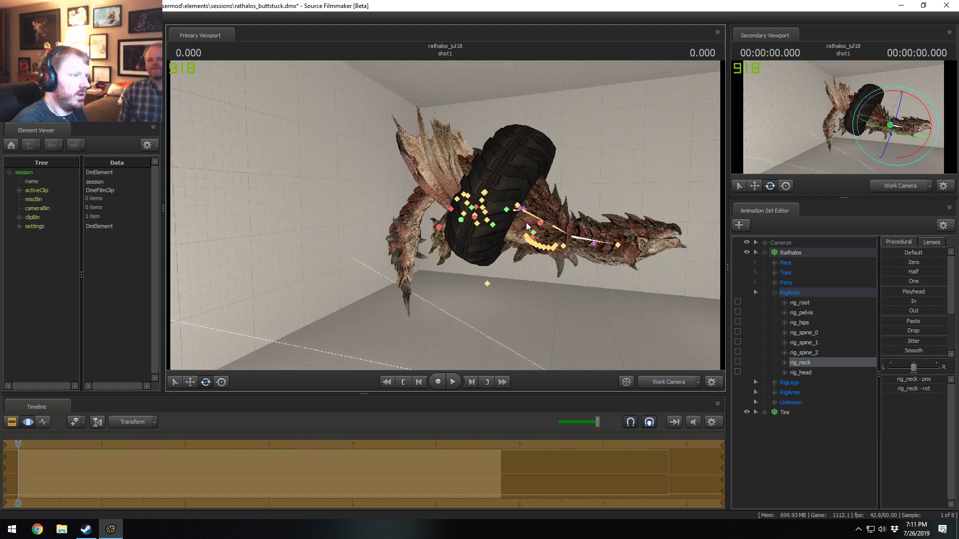
pyautogui.hotkey('ctrl', 'z')
pyautogui.hotkey('ctrl', 'z')
pyautogui.hotkey('ctrl', 'z')
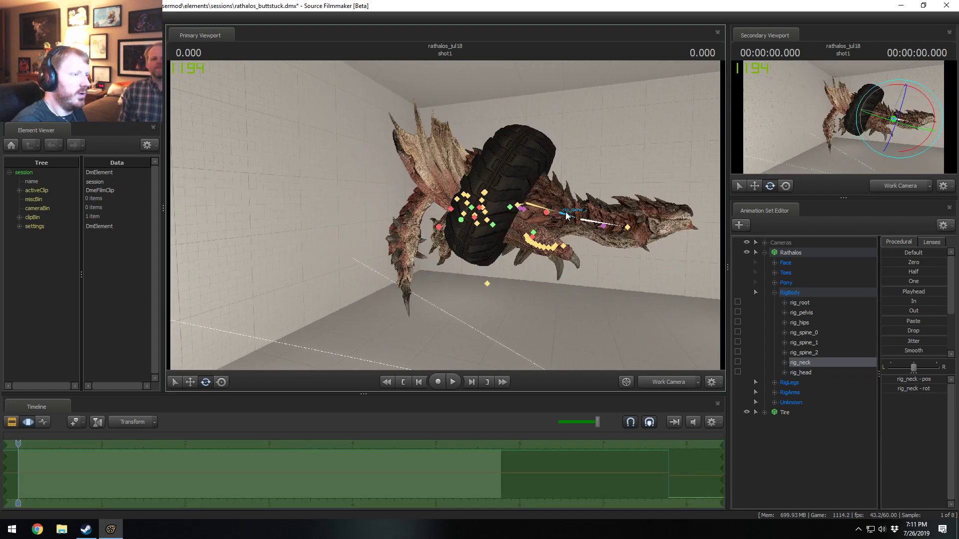
# - Try rotating the base of the neck downward, and undo it
pyautogui.keyDown('ctrl'); pyautogui.click(566, 214); pyautogui.keyUp('ctrl')
pyautogui.moveTo(598, 211); pyautogui.dragTo(562, 225)
pyautogui.hotkey('ctrl', 'z')
# - Rotate rig_spine_1 downward and counter-rotate rig_neck and rig_spine_2 so the neck curves back up to the head
pyautogui.keyDown('ctrl'); pyautogui.click(535, 206); pyautogui.keyUp('ctrl')
pyautogui.press('ctrl')
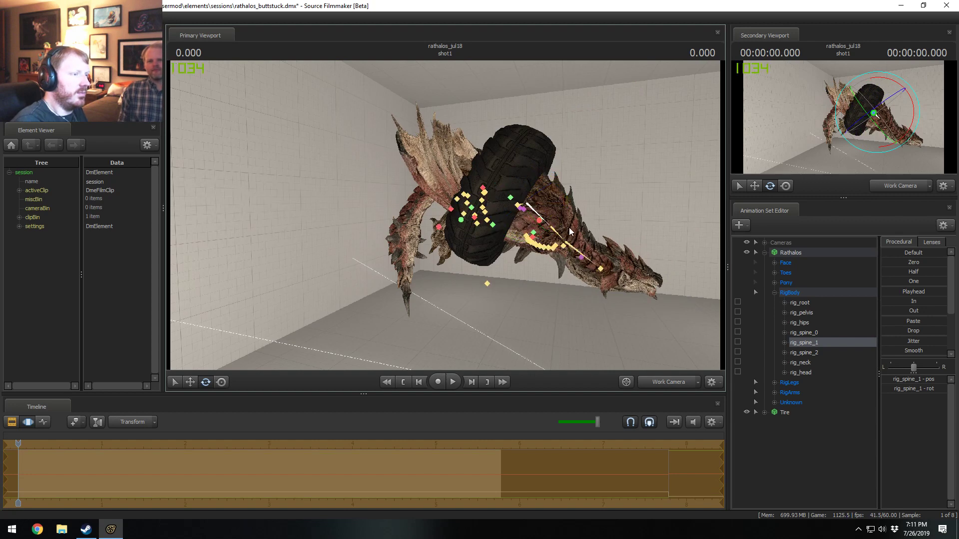
pyautogui.keyDown('ctrl'); pyautogui.click(581, 258); pyautogui.keyUp('ctrl')
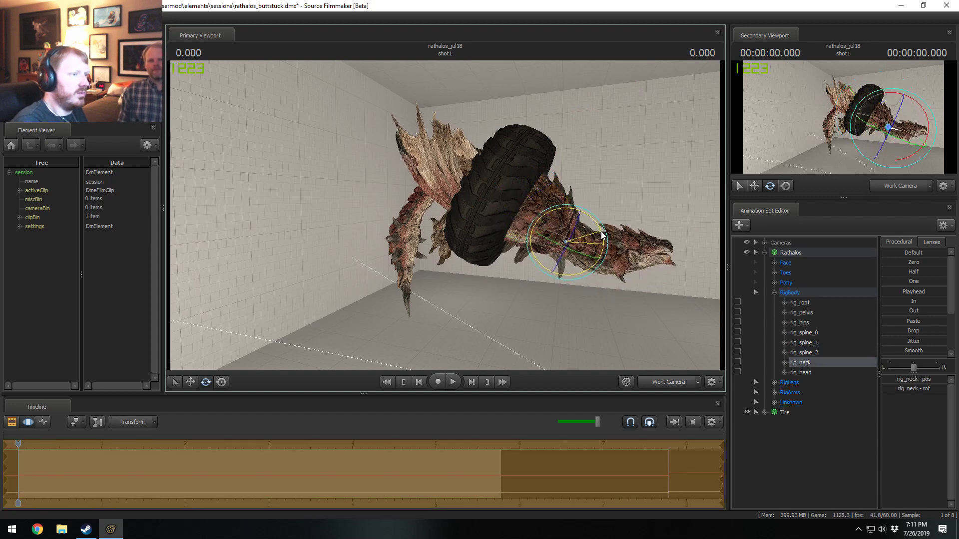
pyautogui.keyDown('ctrl'); pyautogui.click(551, 228); pyautogui.keyUp('ctrl')
pyautogui.moveTo(588, 222)
pyautogui.mouseDown()
pyautogui.moveTo(585, 208)
pyautogui.moveTo(586, 227)
pyautogui.moveTo(574, 231)
pyautogui.mouseUp()
# - Move rig_spine_2, rig_neck and rig_head to refine the curve of the neck and the head's position
pyautogui.press('w')
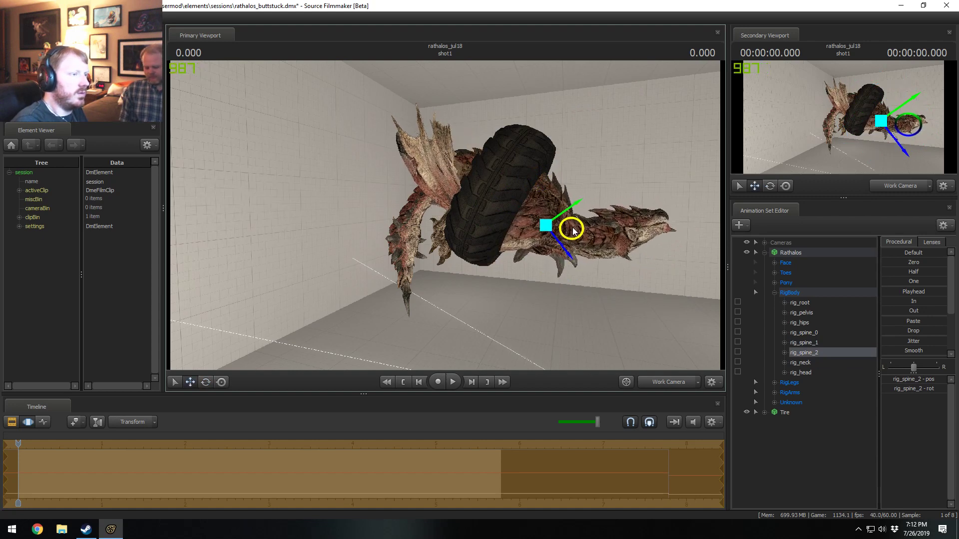
pyautogui.keyDown('ctrl'); pyautogui.click(594, 236); pyautogui.keyUp('ctrl')
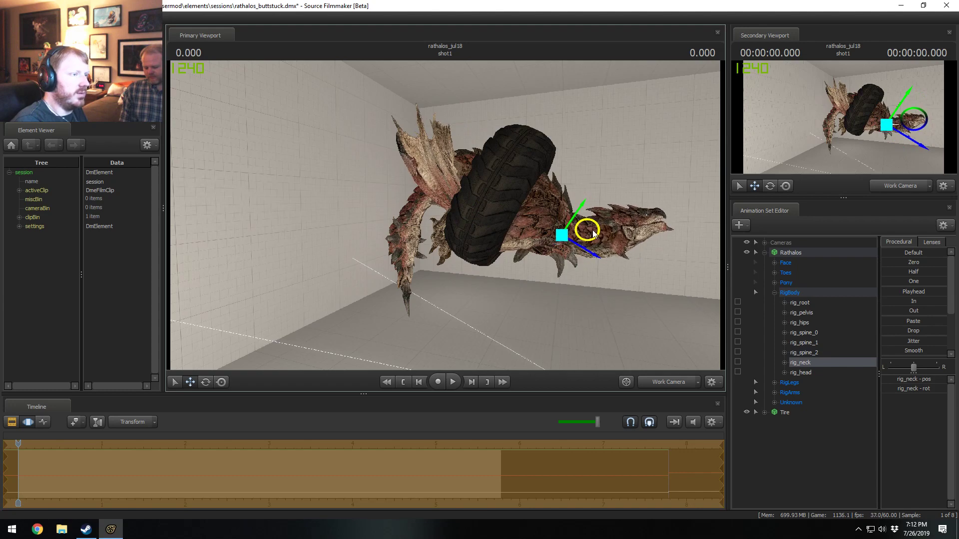
pyautogui.keyDown('ctrl'); pyautogui.click(628, 236); pyautogui.keyUp('ctrl')
pyautogui.moveTo(628, 235)
pyautogui.mouseDown()
pyautogui.moveTo(630, 269)
pyautogui.moveTo(624, 236)
pyautogui.mouseUp()
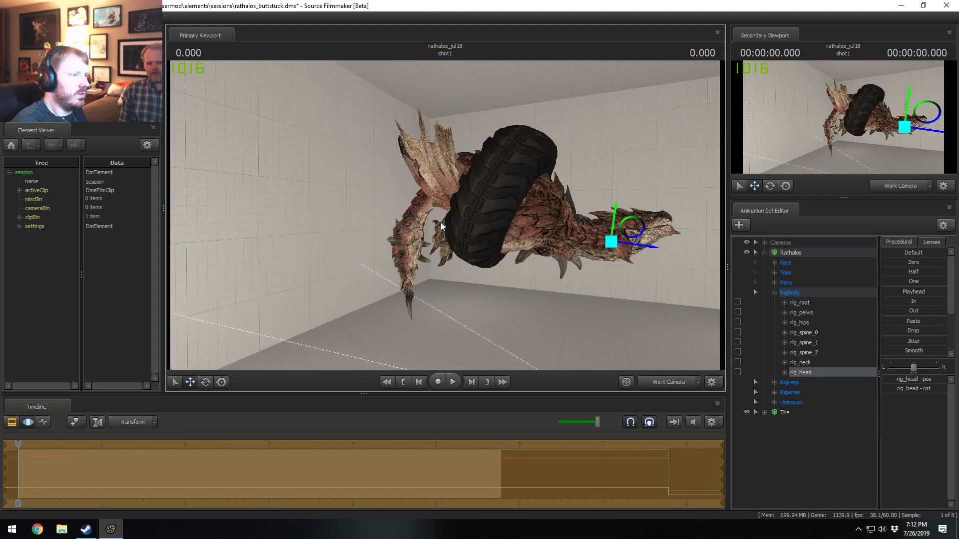
pyautogui.moveTo(439, 224); pyautogui.dragTo(516, 277)
pyautogui.hotkey('ctrl', 'z')
pyautogui.hotkey('ctrl', 'y')
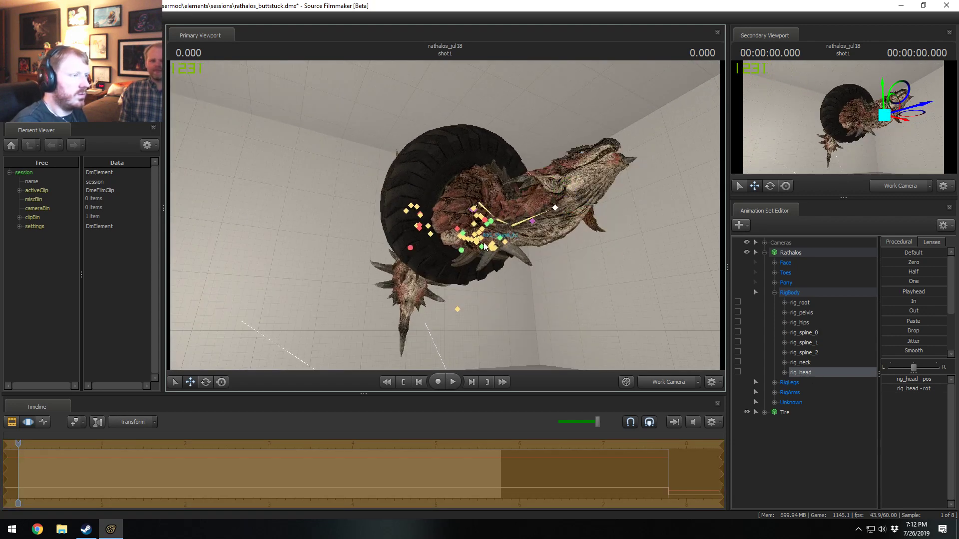
# - Move rig_hand_L and rig_hand_R to reposition the wing arms inside the tire opening
pyautogui.keyDown('ctrl'); pyautogui.click(500, 238); pyautogui.keyUp('ctrl')
pyautogui.keyDown('alt'); pyautogui.moveTo(520, 250); pyautogui.dragTo(535, 208); pyautogui.keyUp('alt')
pyautogui.scroll(-1, 813, 413)
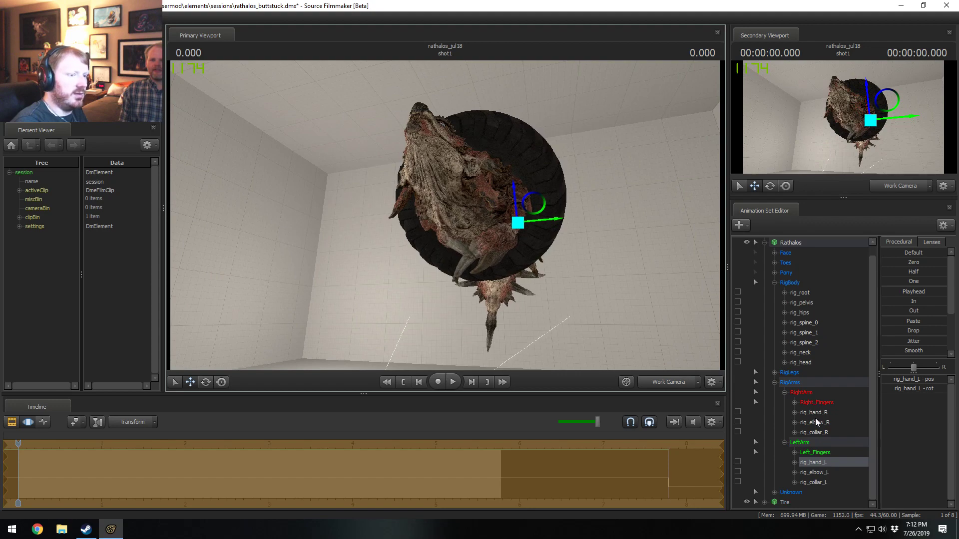
pyautogui.click(814, 413)
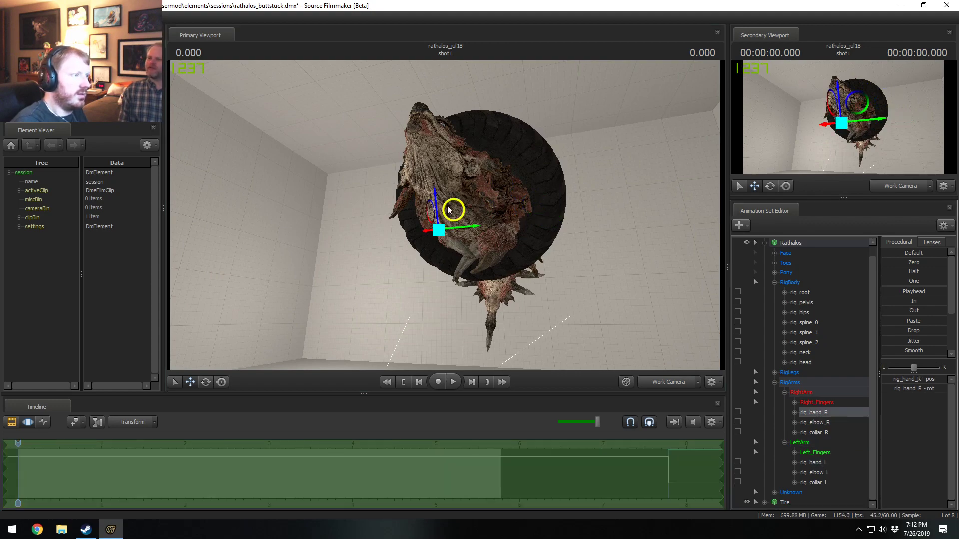
pyautogui.moveTo(447, 205); pyautogui.dragTo(433, 201)
pyautogui.keyDown('alt'); pyautogui.moveTo(433, 201); pyautogui.dragTo(572, 207); pyautogui.keyUp('alt')
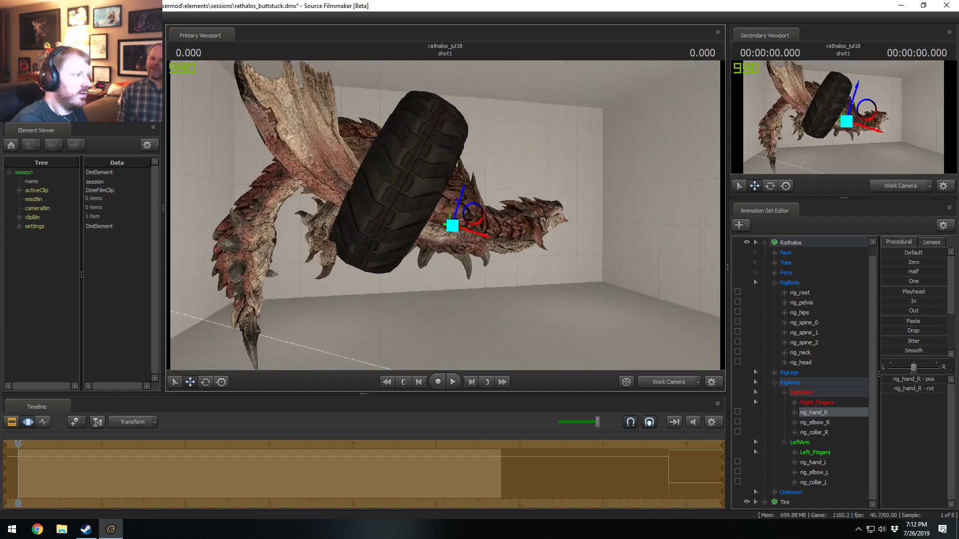
# - Move rig_foot_L to adjust the left leg behind the tire
pyautogui.moveTo(429, 219)
pyautogui.keyDown('alt'); pyautogui.mouseDown()
pyautogui.moveTo(487, 218)
pyautogui.moveTo(442, 218)
pyautogui.moveTo(383, 242)
pyautogui.moveTo(446, 219)
pyautogui.mouseUp(); pyautogui.keyUp('alt')
pyautogui.click(359, 240)
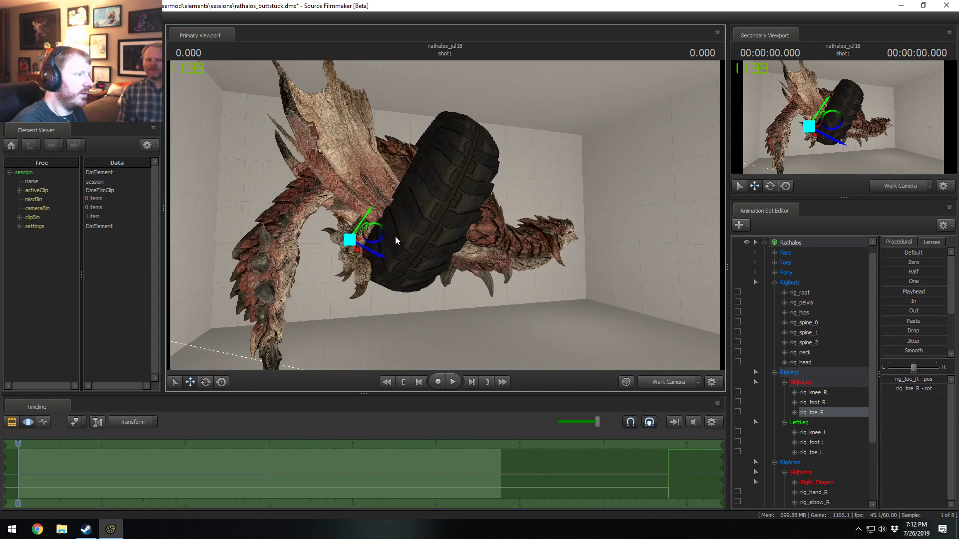
pyautogui.press('ctrl')
pyautogui.click(374, 218)
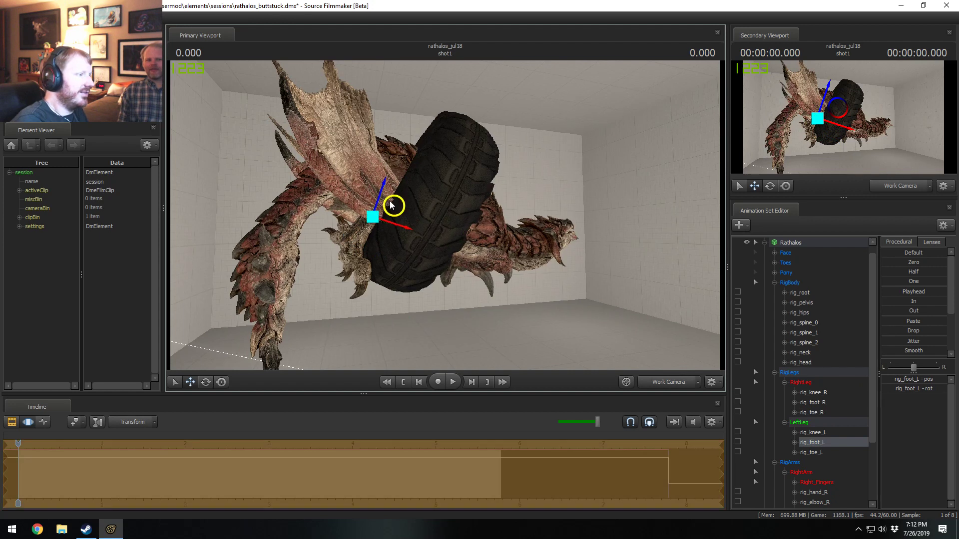
pyautogui.press('ctrl')
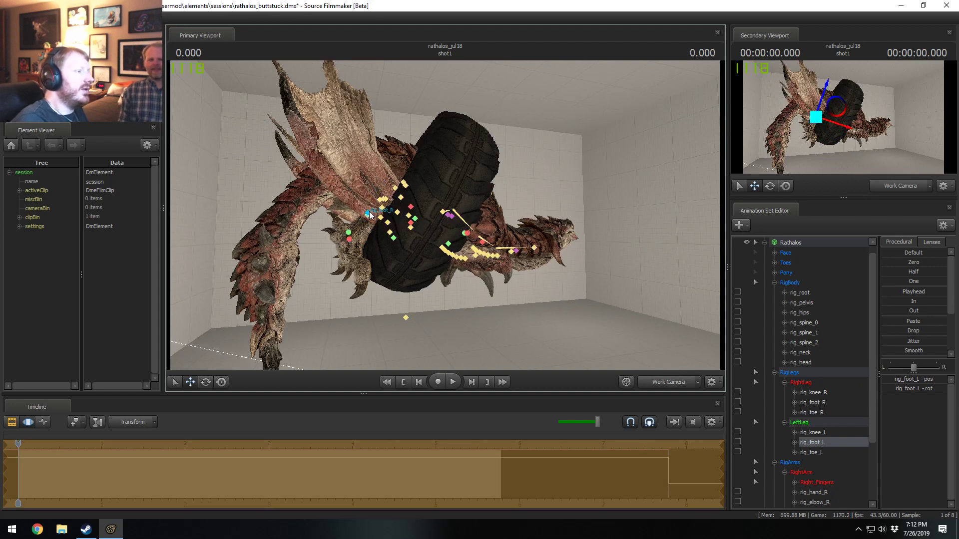
# - Collapse the RigBody, RigLegs and RigArms control groups of the Rathalos
pyautogui.click(369, 214)
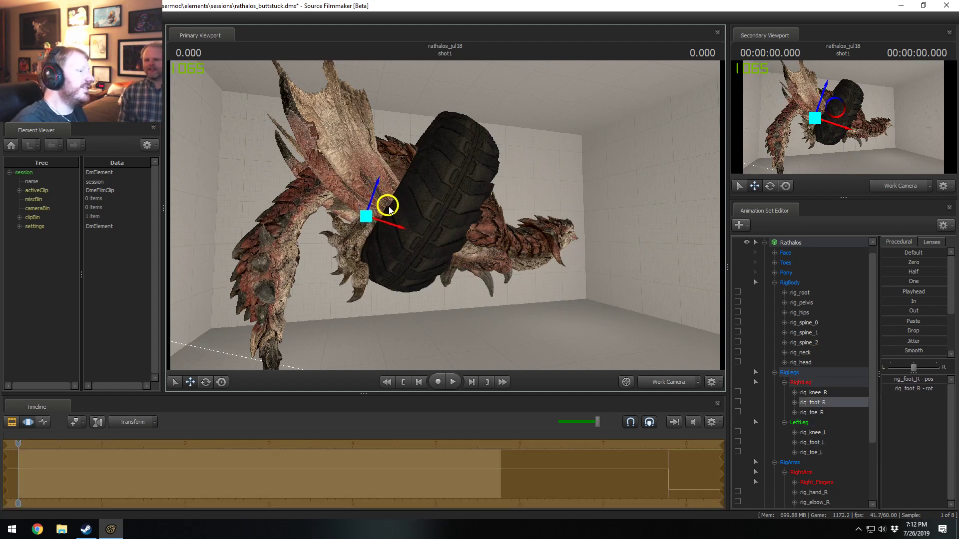
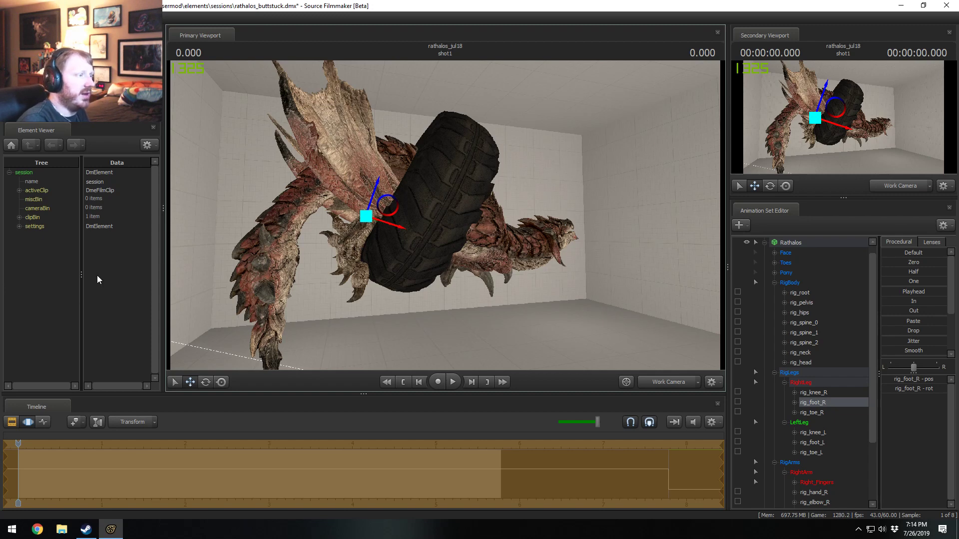
pyautogui.keyDown('alt'); pyautogui.moveTo(438, 265); pyautogui.dragTo(445, 217); pyautogui.keyUp('alt')
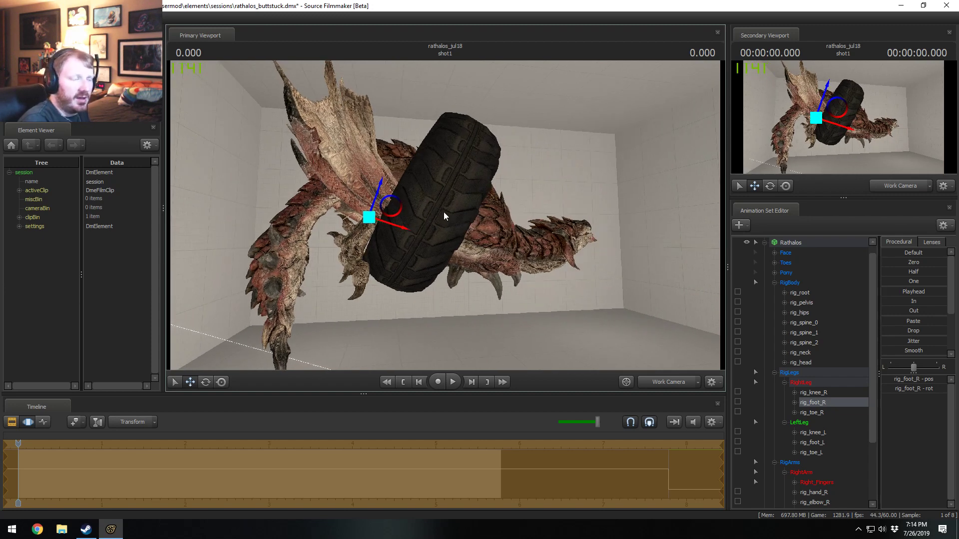
pyautogui.keyDown('alt'); pyautogui.moveTo(563, 170); pyautogui.dragTo(445, 215); pyautogui.keyUp('alt')
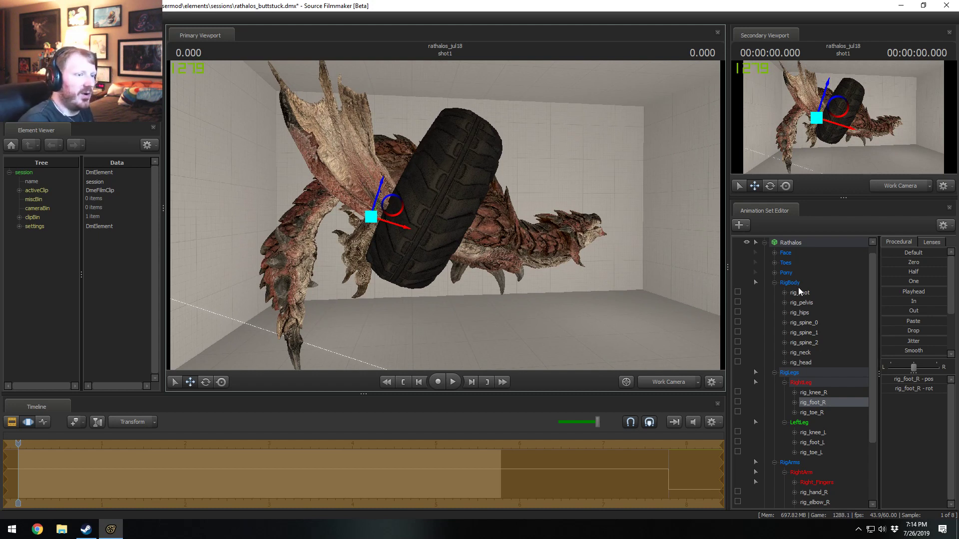
pyautogui.click(775, 283)
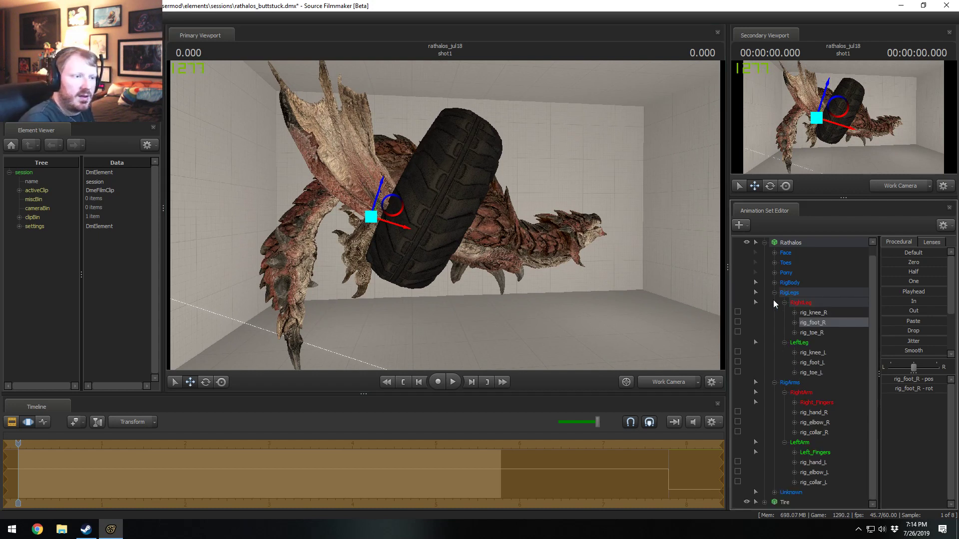
pyautogui.click(773, 293)
pyautogui.click(775, 310)
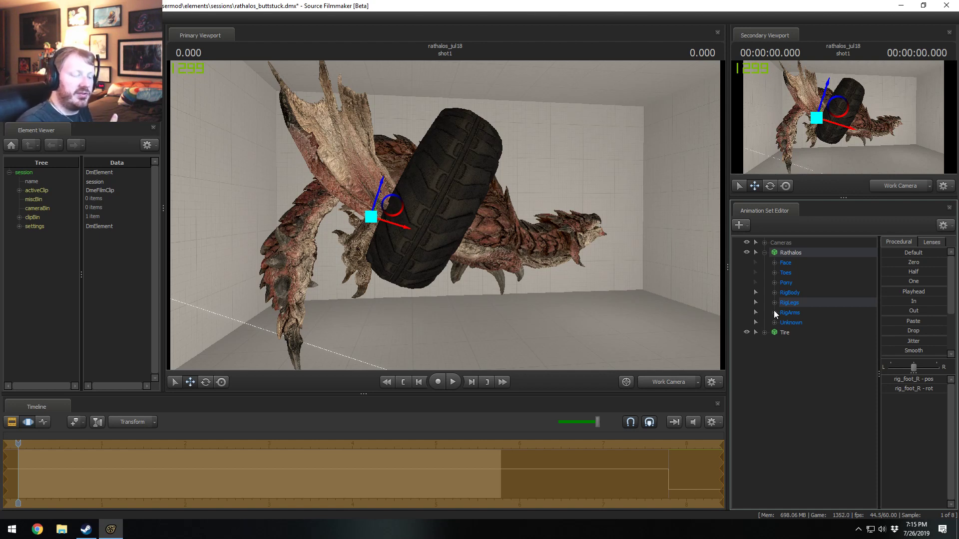
# - Rotate rig_head slightly to refine the head's pose and apply the change
pyautogui.hotkey('ctrl', '1')
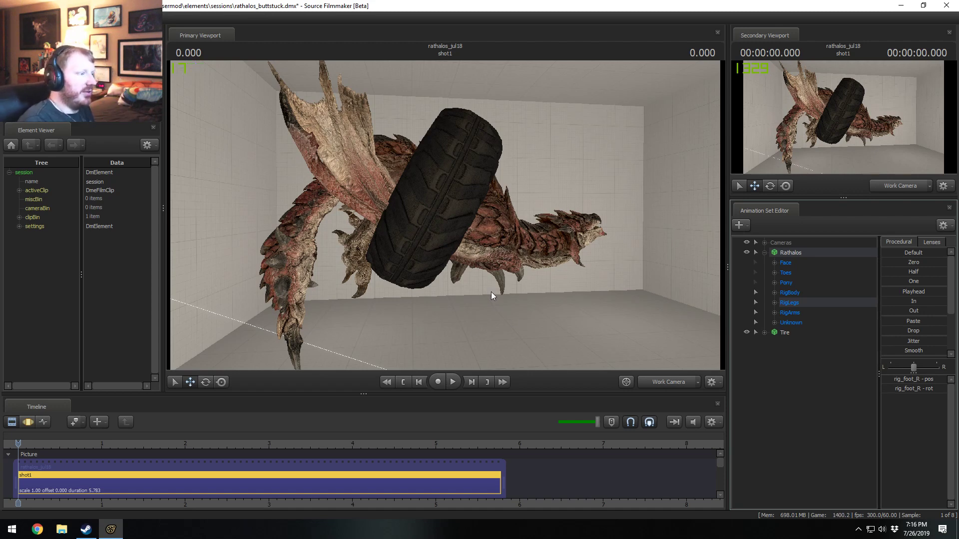
pyautogui.keyDown('alt'); pyautogui.moveTo(456, 210); pyautogui.dragTo(453, 209); pyautogui.keyUp('alt')
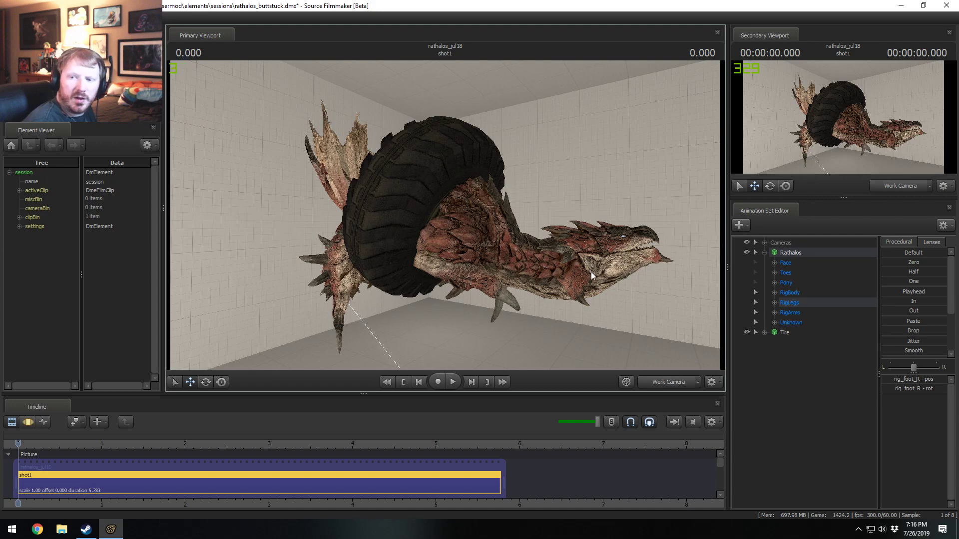
pyautogui.keyDown('alt'); pyautogui.moveTo(421, 188); pyautogui.dragTo(460, 229); pyautogui.keyUp('alt')
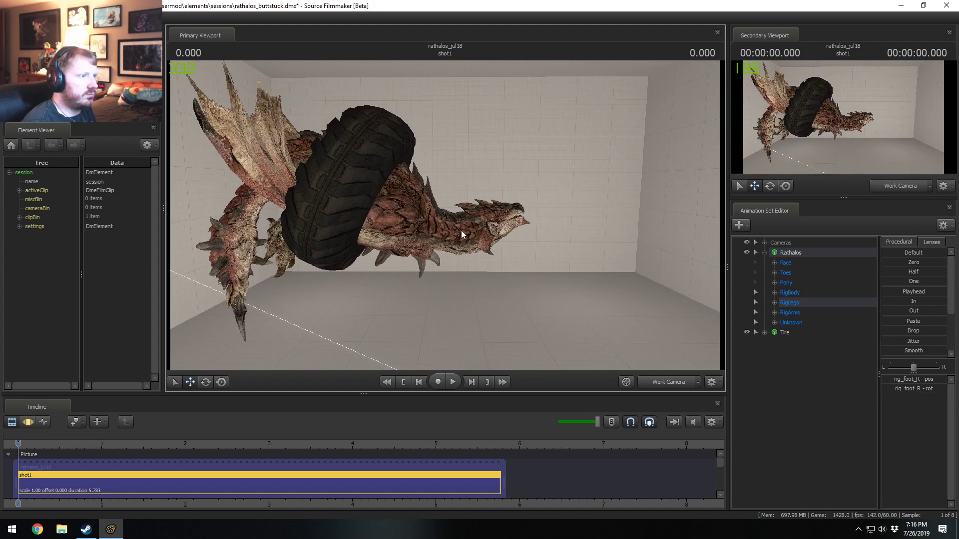
pyautogui.press('F3')
pyautogui.click(475, 230)
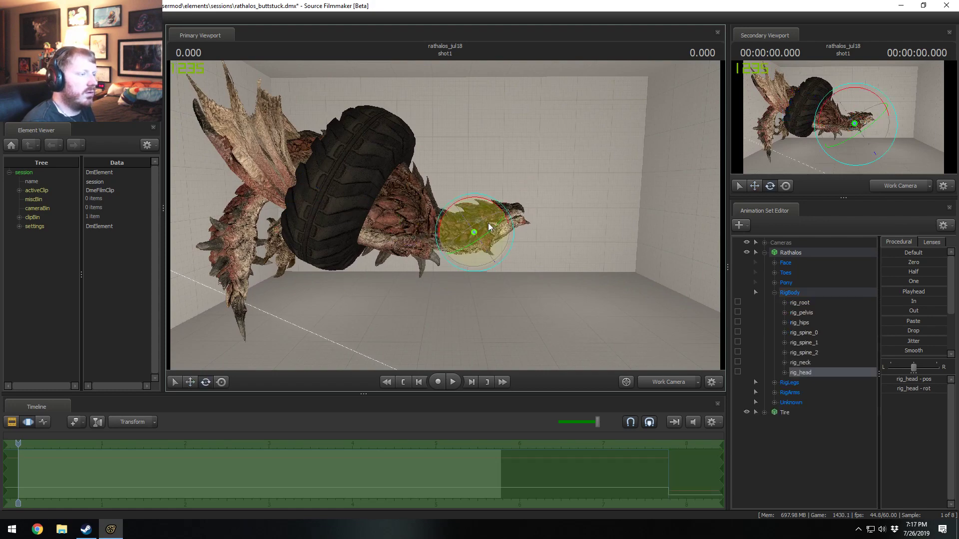
pyautogui.keyDown('alt'); pyautogui.moveTo(506, 219); pyautogui.dragTo(400, 232); pyautogui.keyUp('alt')
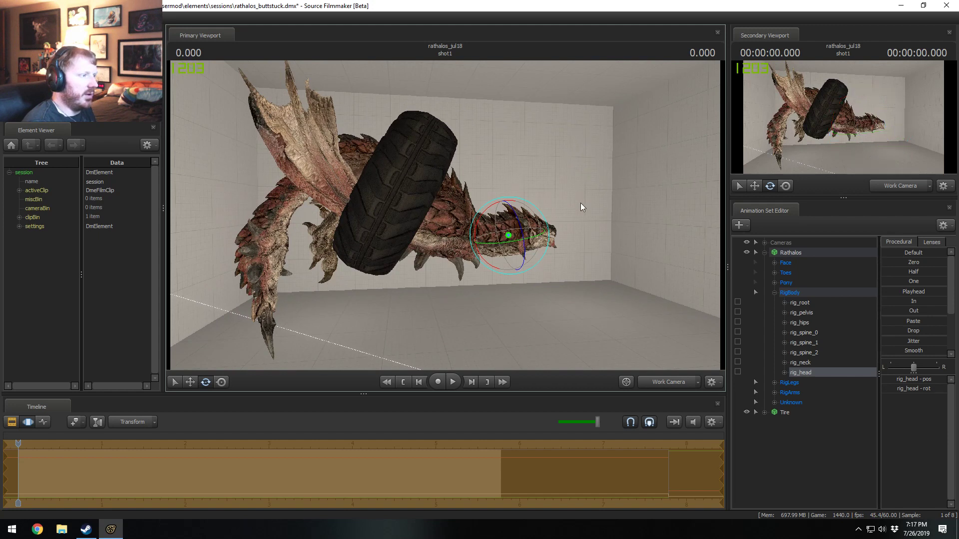
pyautogui.press('Return')
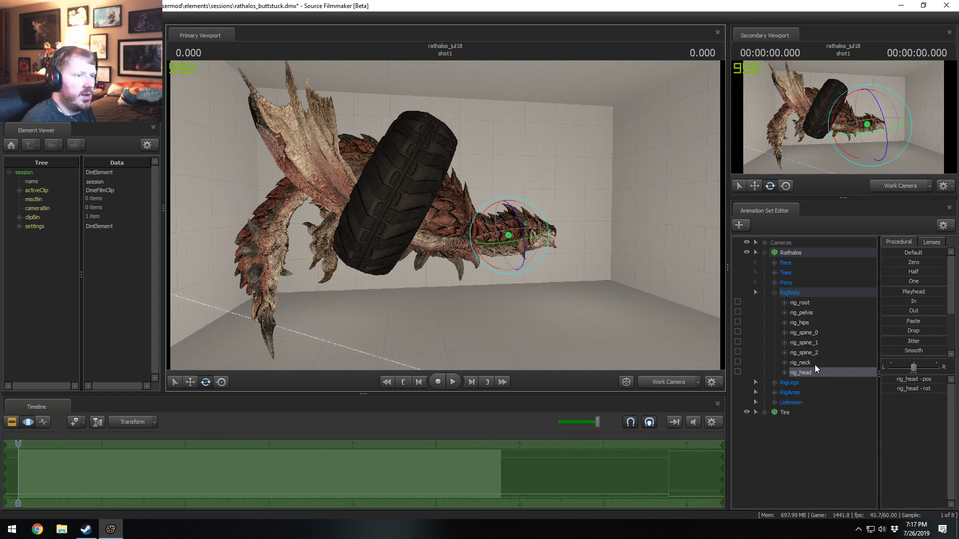
# - Collapse the Rathalos's RigBody group and expand the Tire's Body controls
pyautogui.click(775, 293)
pyautogui.click(766, 334)
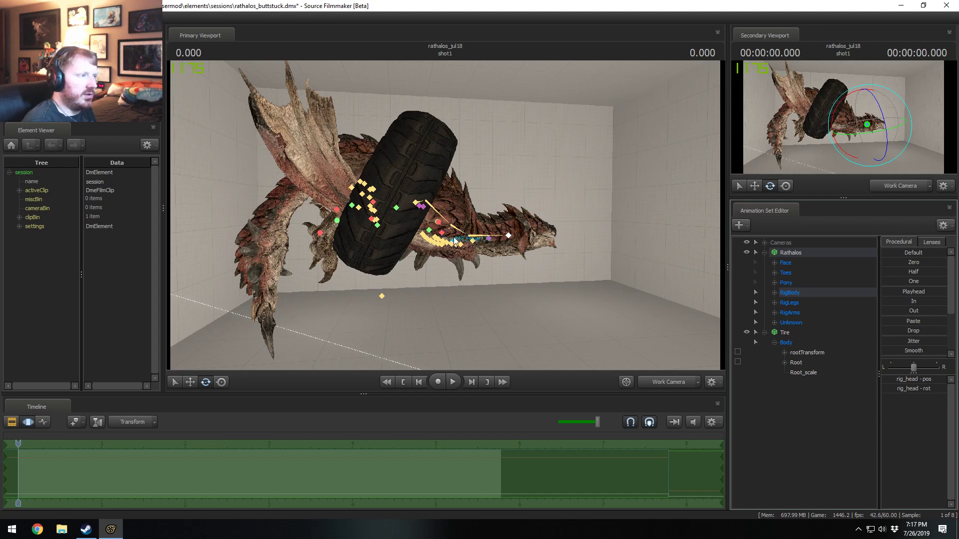
pyautogui.click(444, 236)
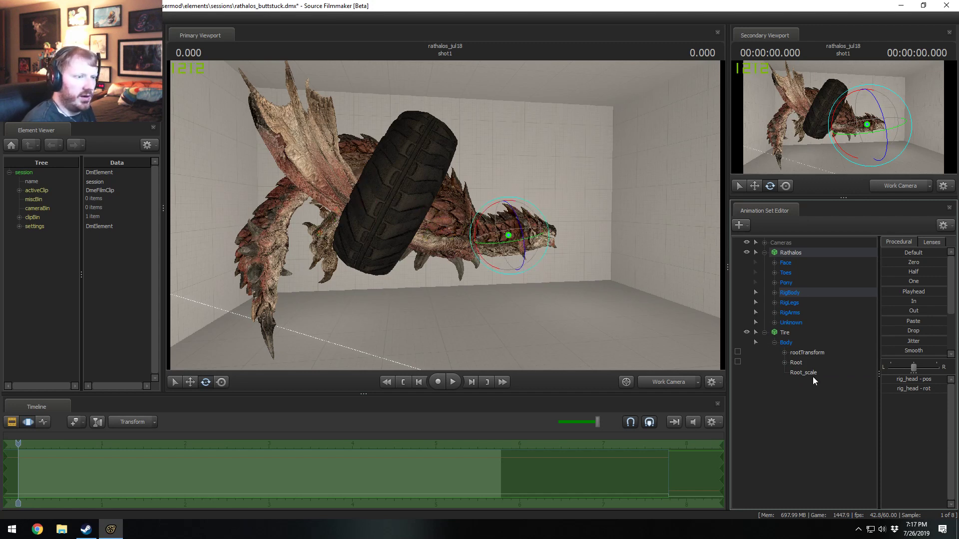
# - Select rig_pelvis, rig_hips, rig_foot_R, rig_foot_L, rig_hand_R and rig_hand_L together
pyautogui.click(775, 293)
pyautogui.click(800, 313)
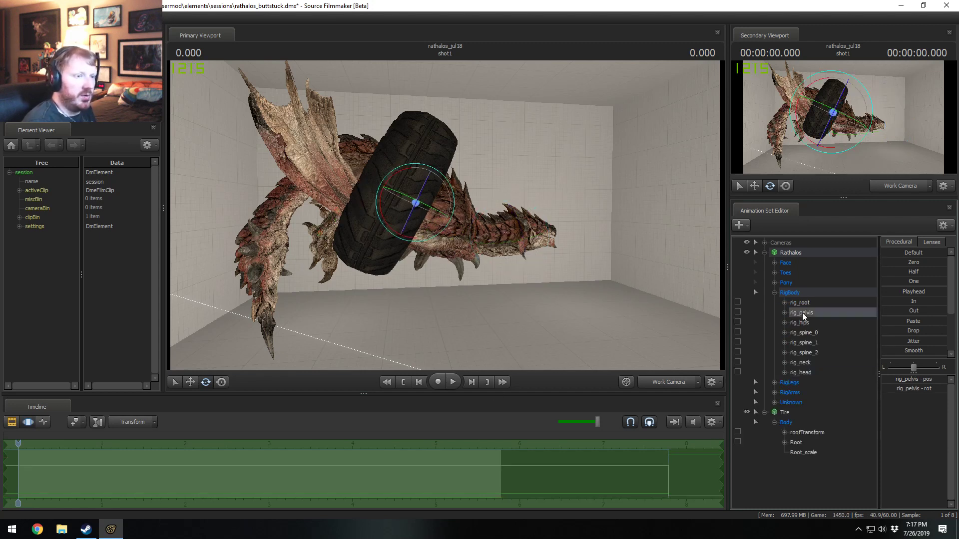
pyautogui.keyDown('ctrl'); pyautogui.click(802, 323); pyautogui.keyUp('ctrl')
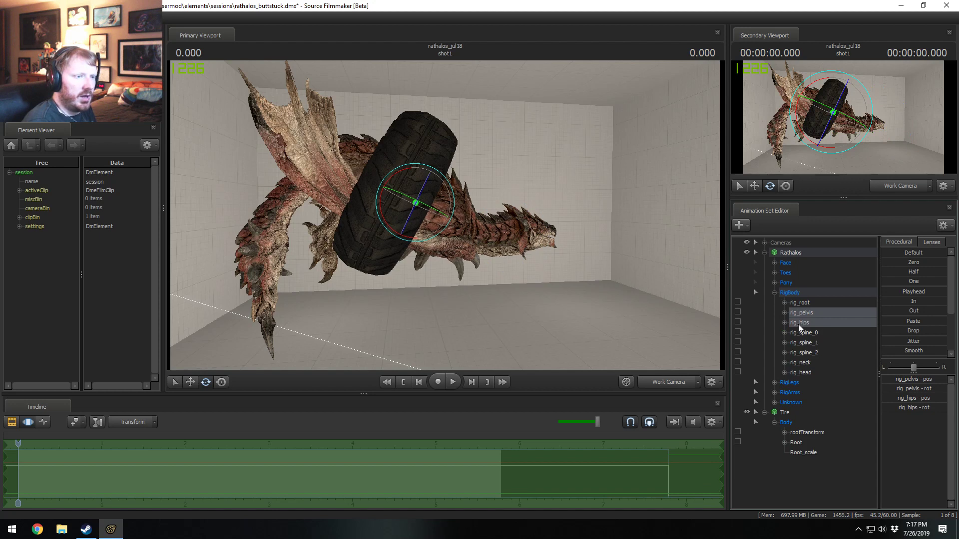
pyautogui.click(775, 293)
pyautogui.click(774, 303)
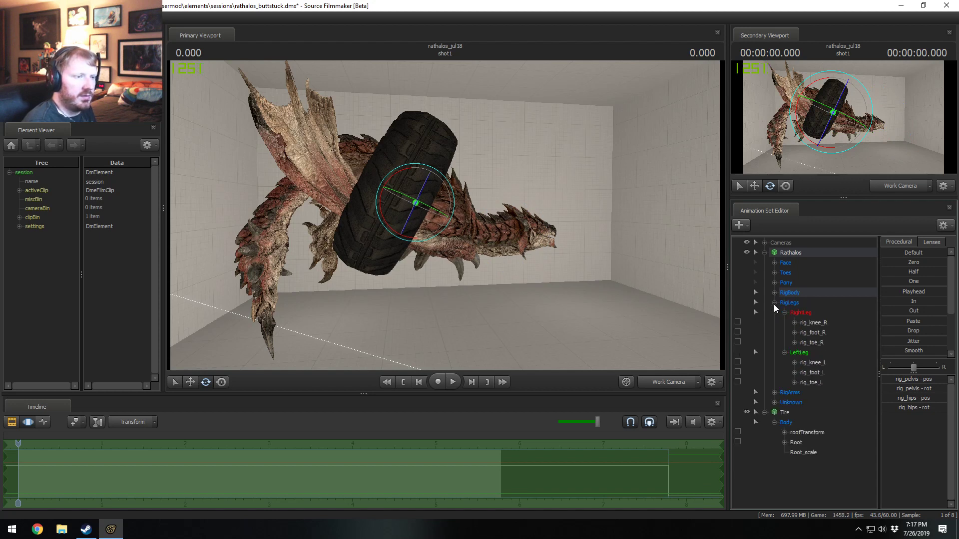
pyautogui.keyDown('ctrl'); pyautogui.click(810, 332); pyautogui.keyUp('ctrl')
pyautogui.keyDown('ctrl'); pyautogui.click(809, 373); pyautogui.keyUp('ctrl')
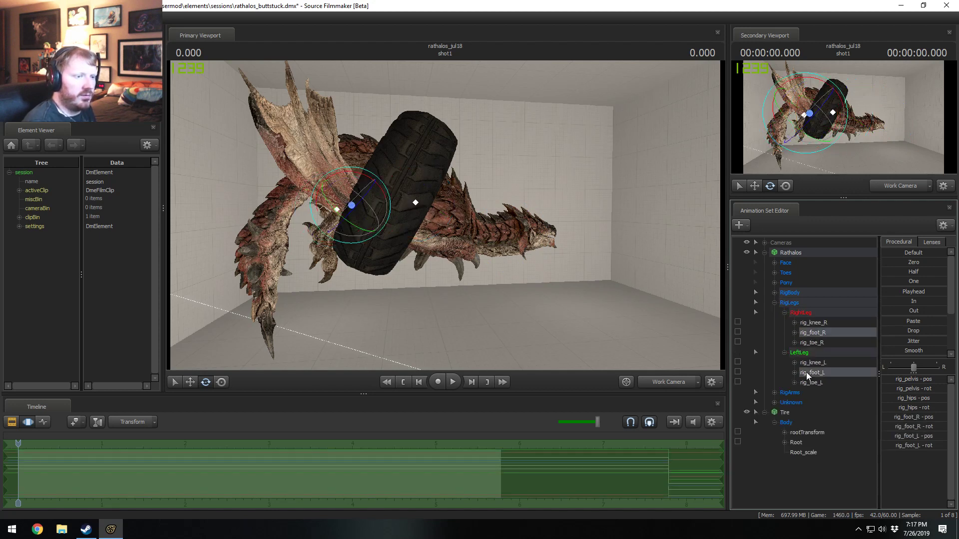
pyautogui.click(775, 304)
pyautogui.click(775, 312)
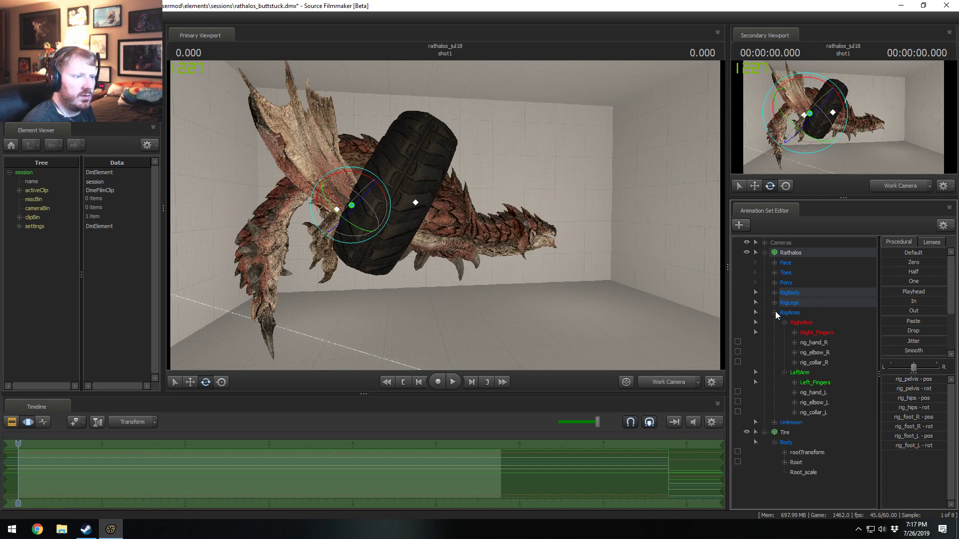
pyautogui.keyDown('ctrl'); pyautogui.click(814, 344); pyautogui.keyUp('ctrl')
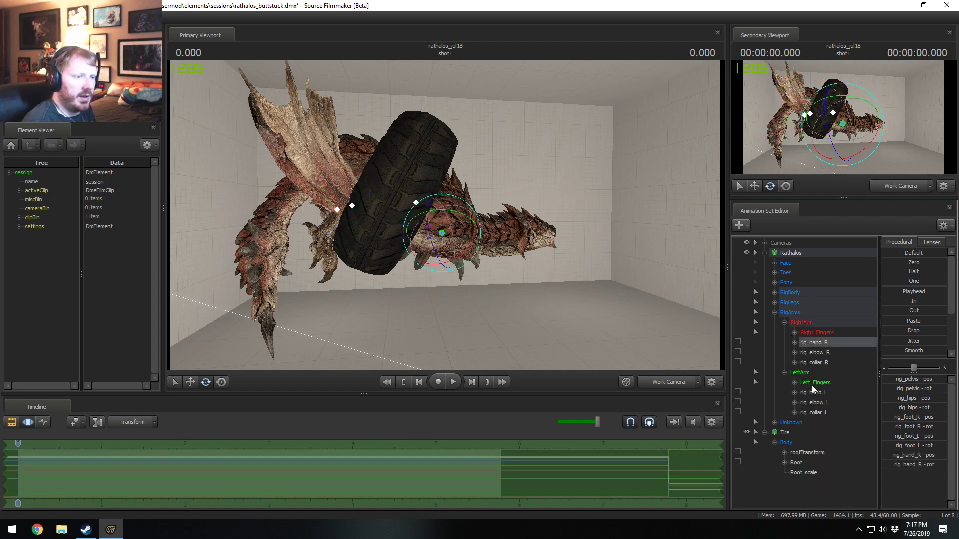
pyautogui.keyDown('ctrl'); pyautogui.click(812, 392); pyautogui.keyUp('ctrl')
pyautogui.click(775, 313)
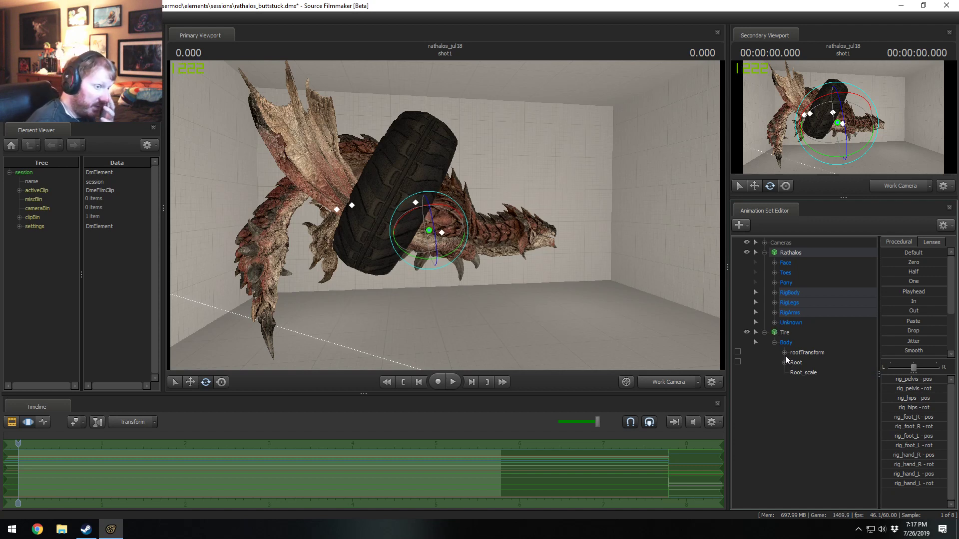
# - Lock rig_hand_L and rig_hand_R of the Rathalos to the Tire's rootTransform
pyautogui.click(784, 353)
pyautogui.click(774, 314)
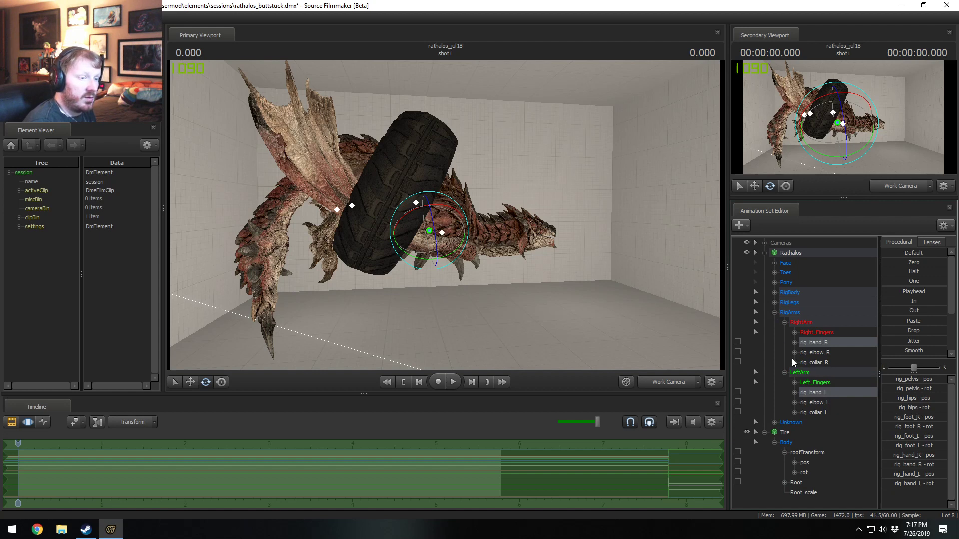
pyautogui.click(807, 393)
pyautogui.click(805, 452)
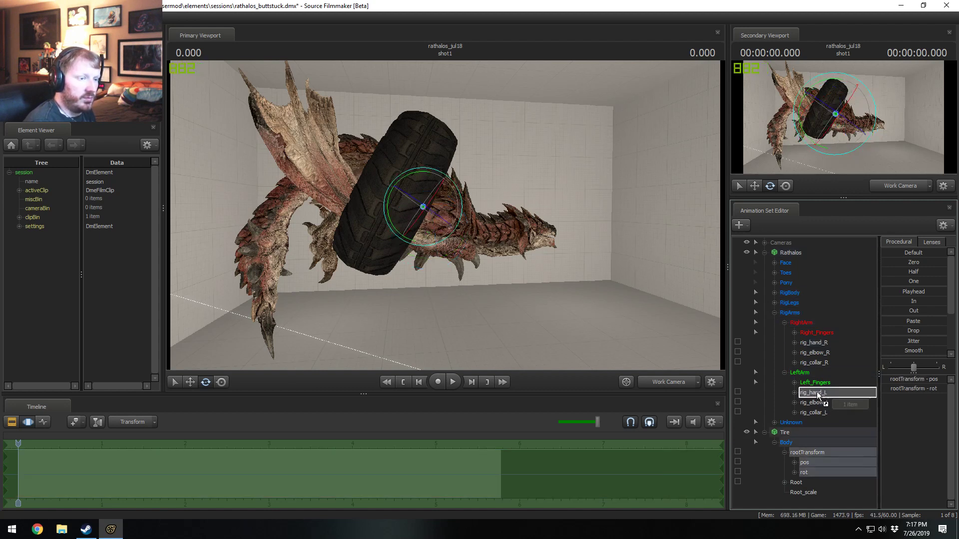
pyautogui.moveTo(810, 449); pyautogui.dragTo(827, 345)
pyautogui.moveTo(634, 280); pyautogui.dragTo(636, 291)
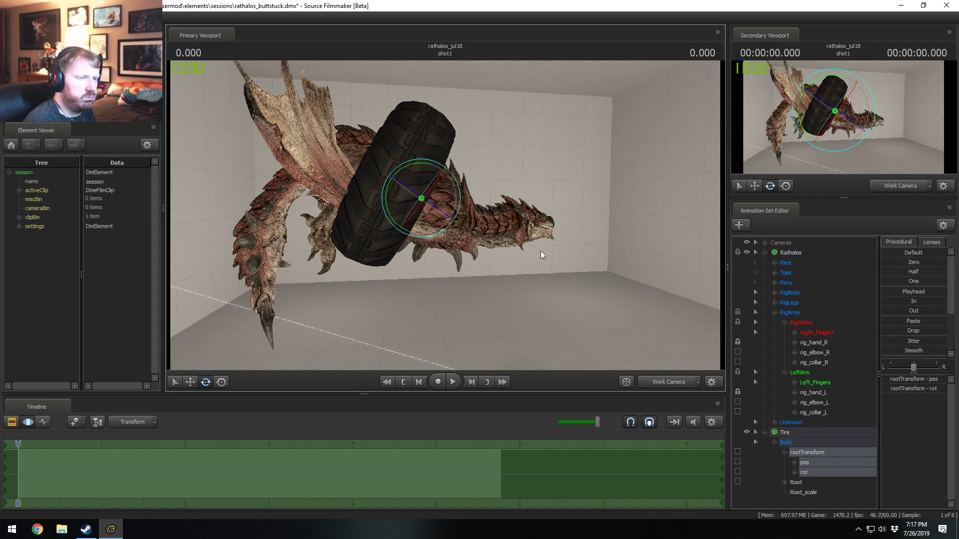
# - Lock the Rathalos's rig_foot controls to the Tire's rootTransform
pyautogui.click(774, 313)
pyautogui.click(774, 303)
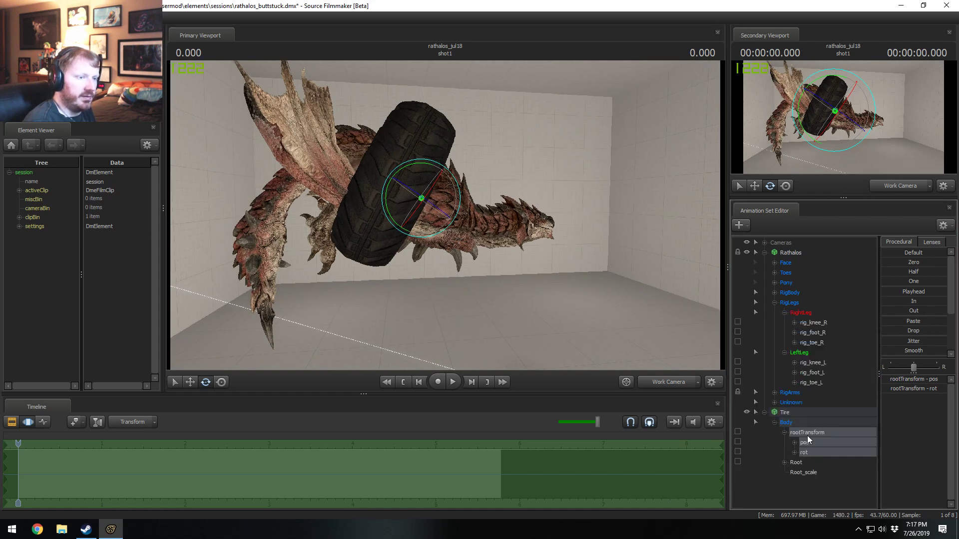
pyautogui.moveTo(813, 430); pyautogui.dragTo(820, 333)
# - Lock rig_hips, rig_pelvis and rig_root in the RigBody group to the Tire's rootTransform
pyautogui.click(775, 302)
pyautogui.click(775, 292)
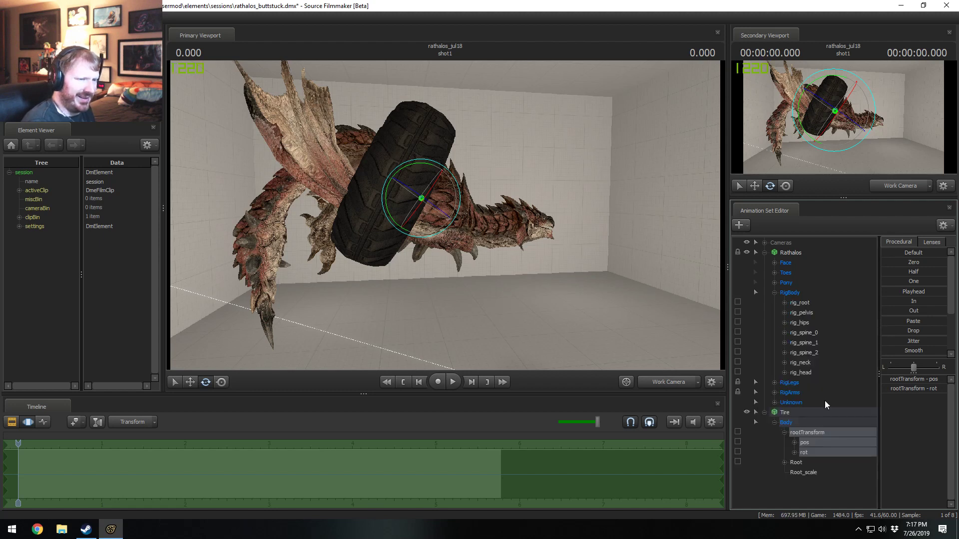
pyautogui.moveTo(819, 434); pyautogui.dragTo(819, 323)
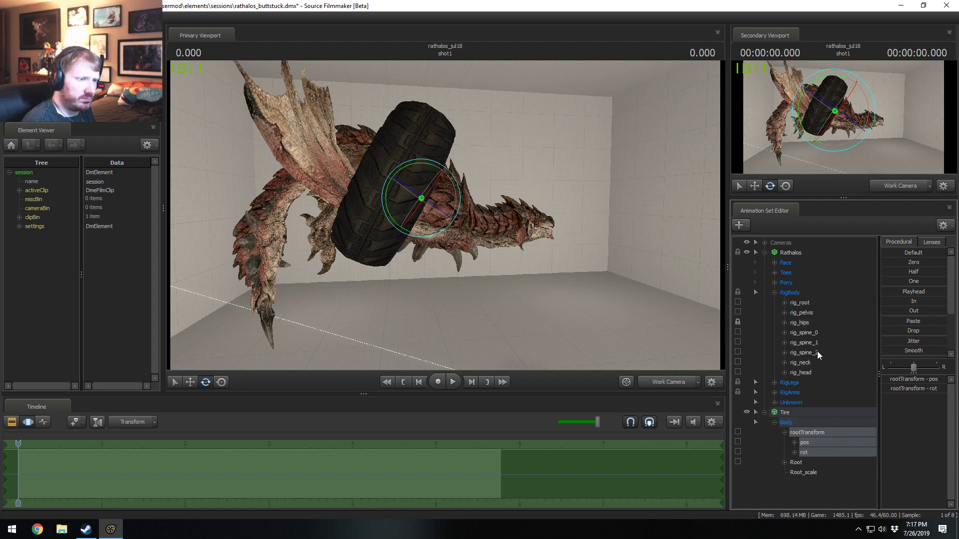
pyautogui.moveTo(811, 429); pyautogui.dragTo(805, 313)
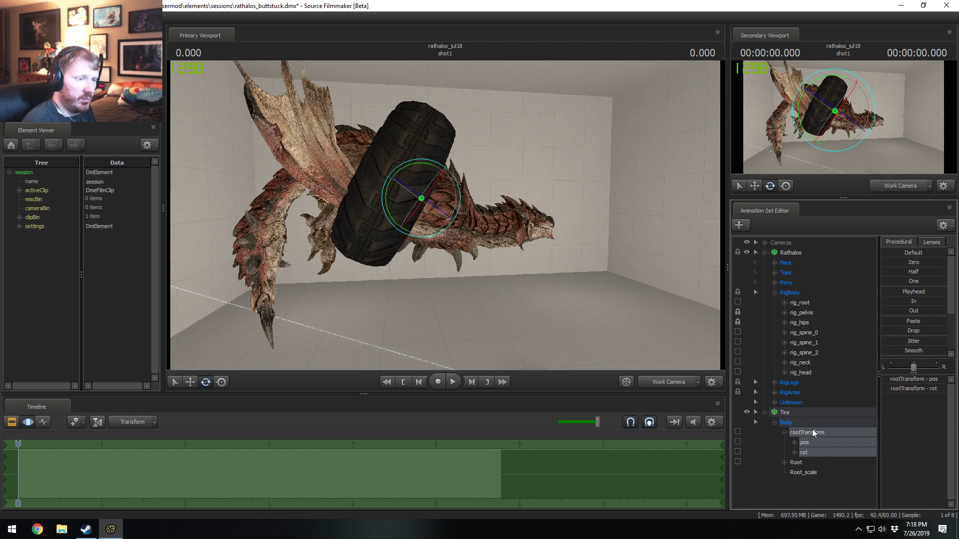
pyautogui.moveTo(812, 431); pyautogui.dragTo(809, 302)
# - Check the Rathalos's Pony and Face groups and show the hidden controls in the animation set list
pyautogui.click(773, 282)
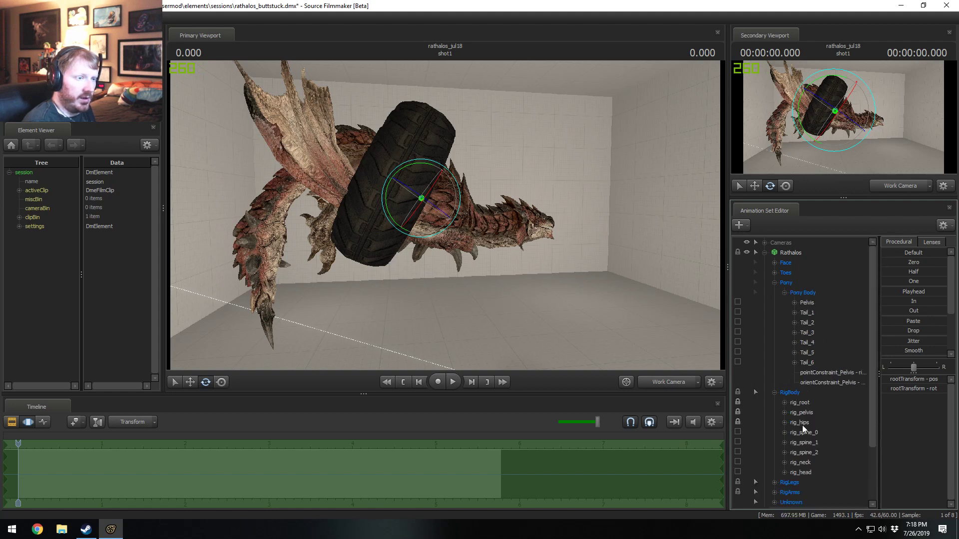
pyautogui.click(774, 283)
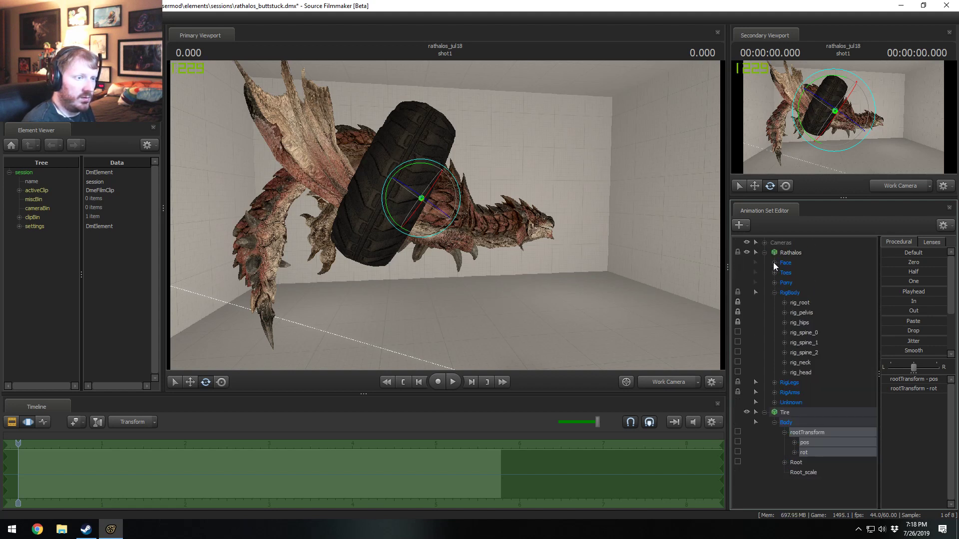
pyautogui.click(774, 262)
pyautogui.click(774, 263)
pyautogui.rightClick(804, 499)
pyautogui.click(828, 469)
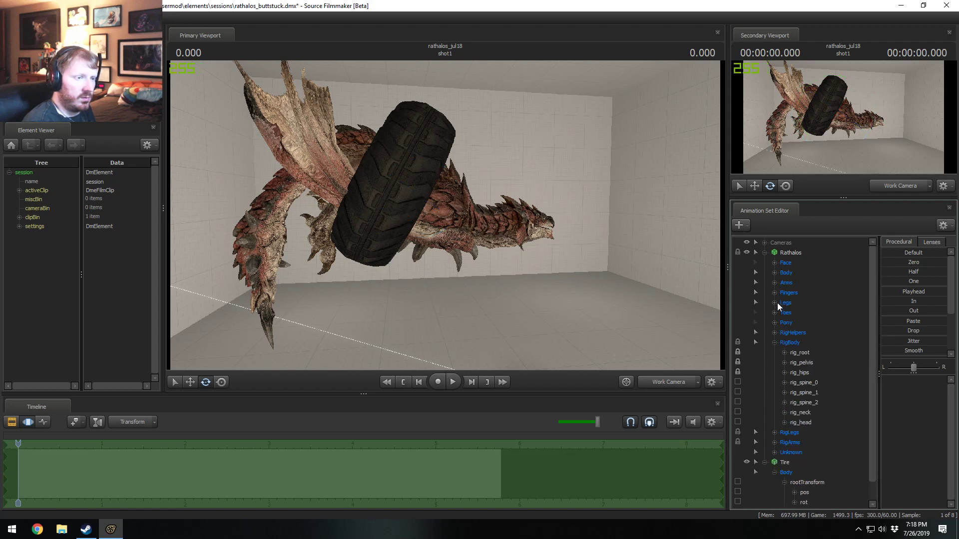
# - Lock the root control of the Rathalos's Body group to the Tire's rootTransform and hide the extra control groups again
pyautogui.click(775, 342)
pyautogui.click(774, 273)
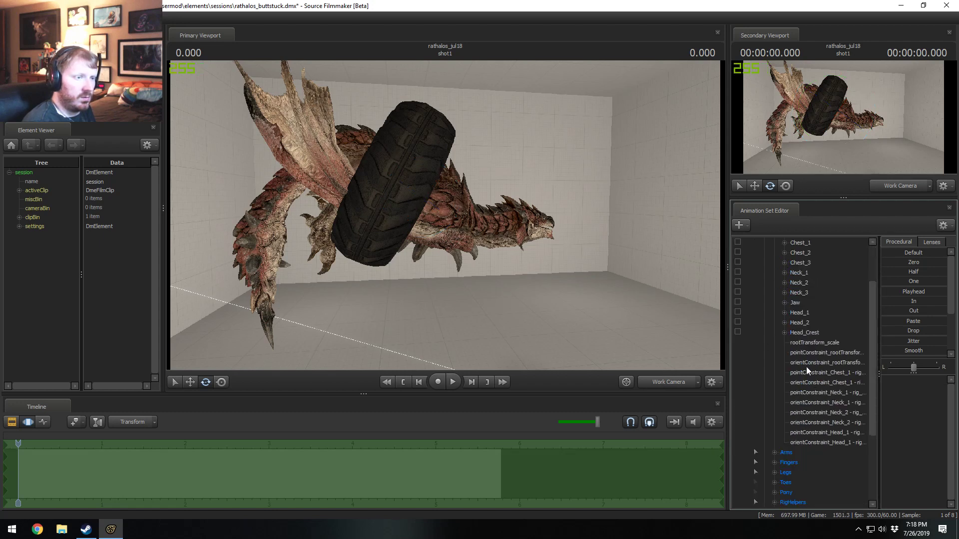
pyautogui.scroll(-5, 808, 390)
pyautogui.moveTo(798, 462); pyautogui.dragTo(803, 285)
pyautogui.click(775, 273)
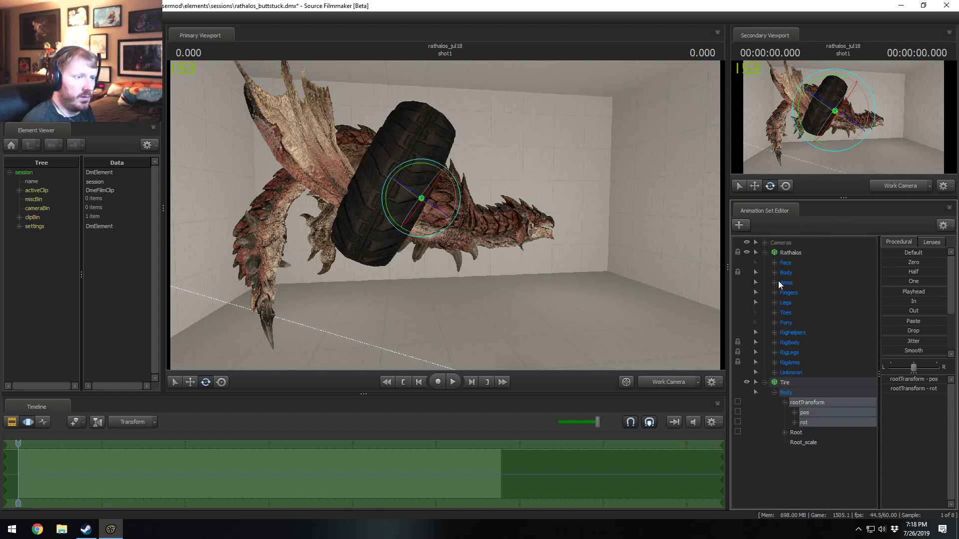
pyautogui.rightClick(809, 501)
pyautogui.click(824, 468)
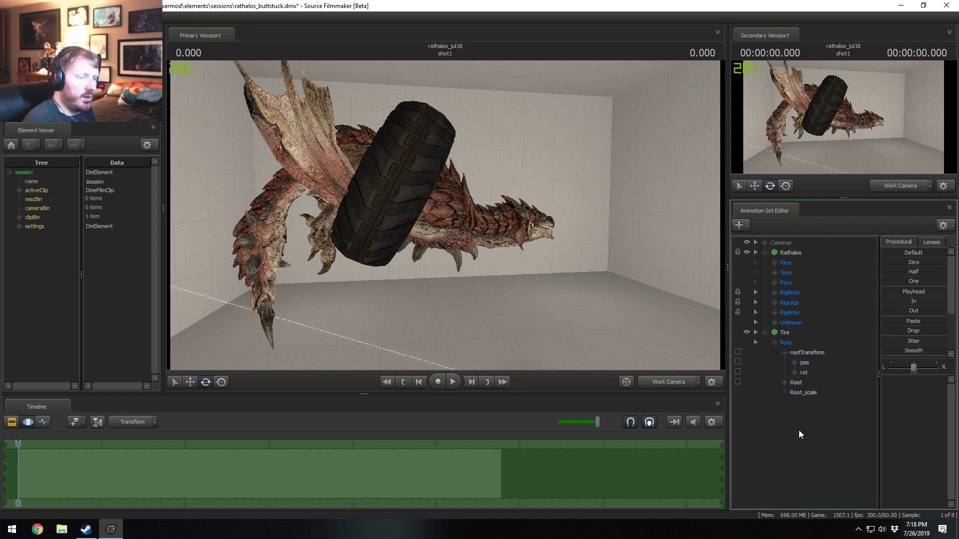
# - Move the tire to test whether the locked Rathalos controls follow it, and undo the move
pyautogui.click(785, 343)
pyautogui.moveTo(407, 180); pyautogui.dragTo(594, 273)
pyautogui.hotkey('ctrl', 'z')
# - Adjust the Rathalos's left hand control rig_hand_L and check the pose around the tire from the front and side
pyautogui.moveTo(462, 224)
pyautogui.keyDown('alt'); pyautogui.mouseDown()
pyautogui.moveTo(431, 211)
pyautogui.moveTo(465, 221)
pyautogui.moveTo(522, 152)
pyautogui.moveTo(619, 136)
pyautogui.moveTo(649, 151)
pyautogui.moveTo(478, 37)
pyautogui.moveTo(653, 123)
pyautogui.moveTo(595, 148)
pyautogui.moveTo(587, 189)
pyautogui.moveTo(447, 215)
pyautogui.mouseUp(); pyautogui.keyUp('alt')
pyautogui.click(439, 226)
pyautogui.moveTo(572, 205); pyautogui.dragTo(445, 214)
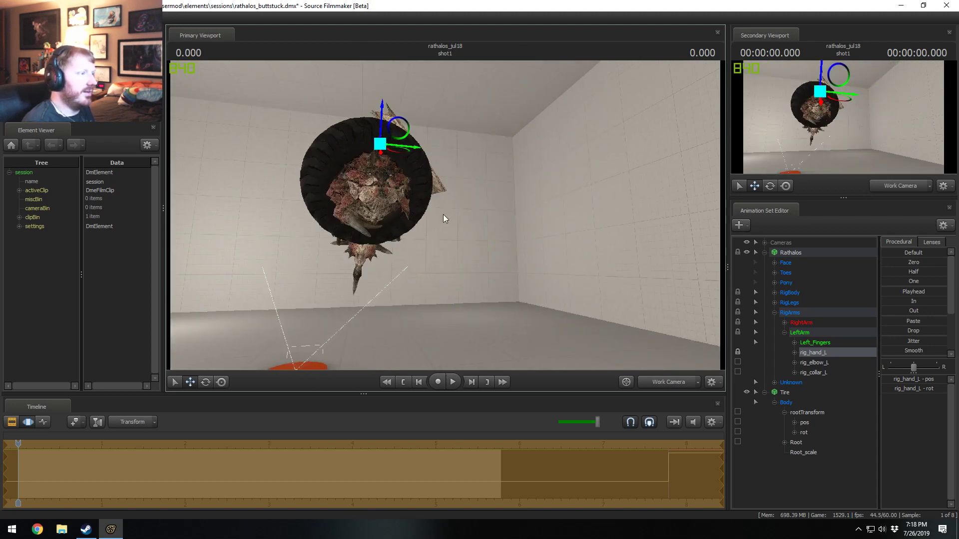
pyautogui.keyDown('alt'); pyautogui.moveTo(440, 253); pyautogui.dragTo(446, 218); pyautogui.keyUp('alt')
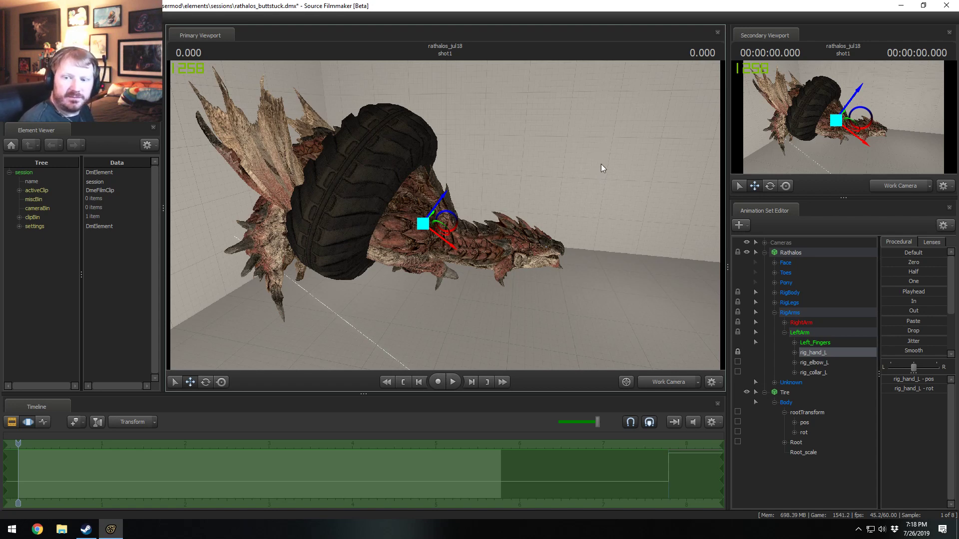
pyautogui.keyDown('alt'); pyautogui.moveTo(612, 210); pyautogui.dragTo(664, 187); pyautogui.keyUp('alt')
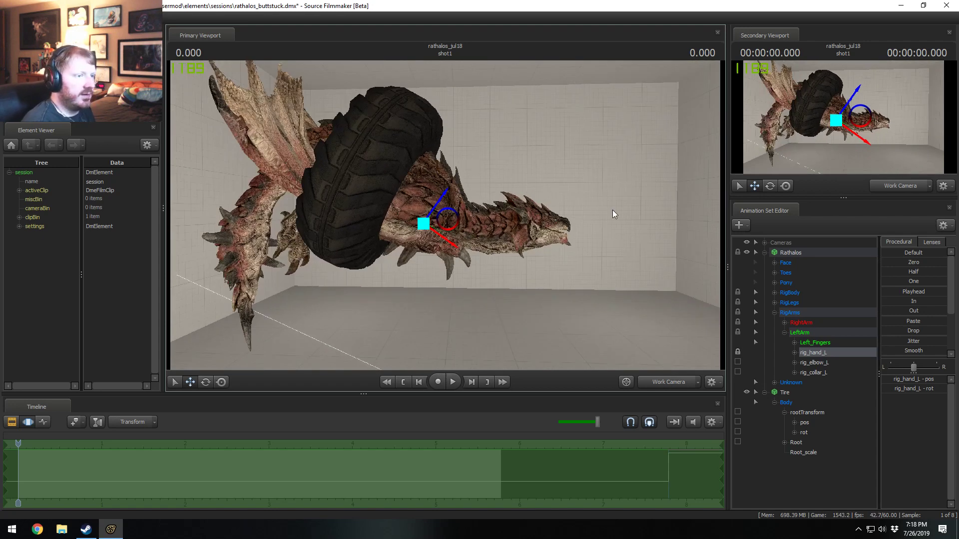
# - Collapse the Rathalos and Tire animation sets and save the session
pyautogui.click(764, 252)
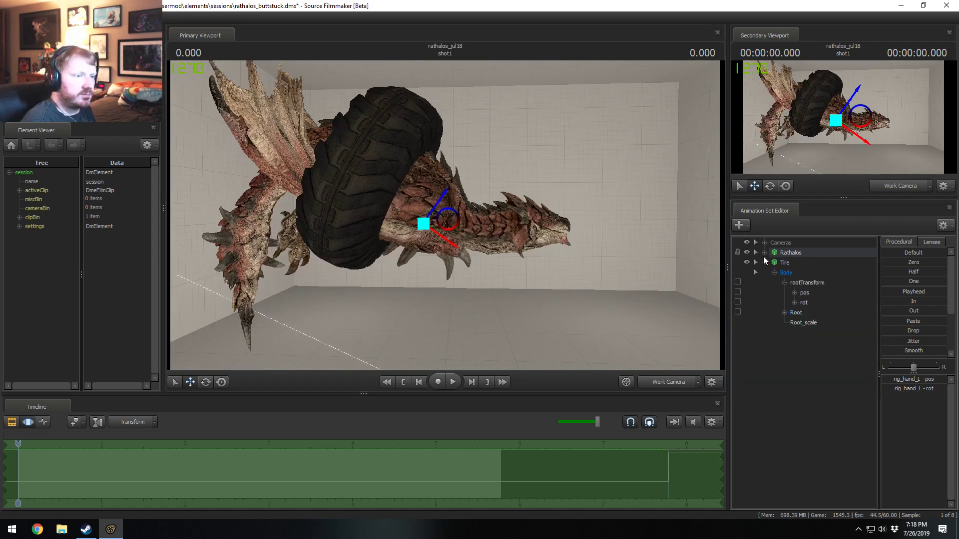
pyautogui.hotkey('ctrl', 's')
pyautogui.click(764, 263)
pyautogui.press('s')
pyautogui.moveTo(445, 215); pyautogui.dragTo(445, 215)
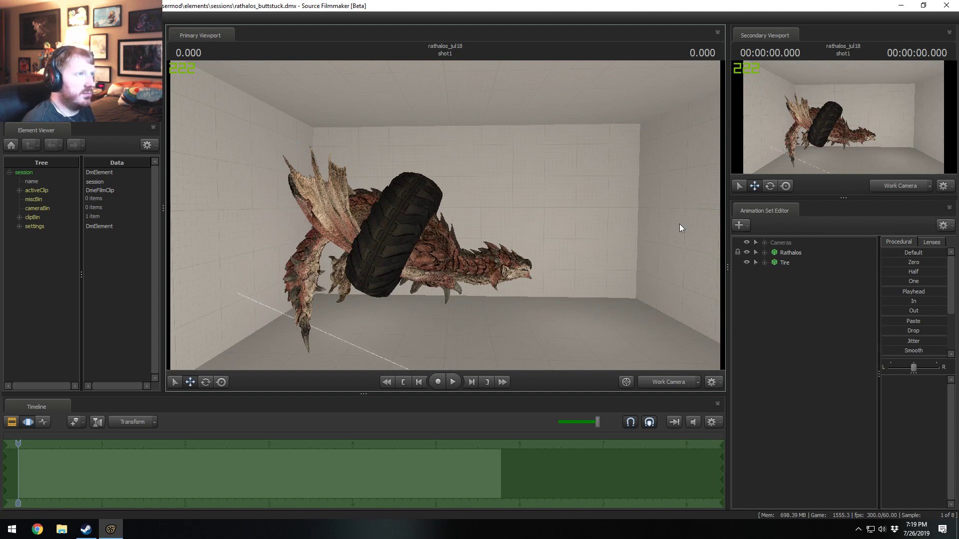
# - Start creating an animation set for a new model and filter the model files by "rope"
pyautogui.rightClick(799, 308)
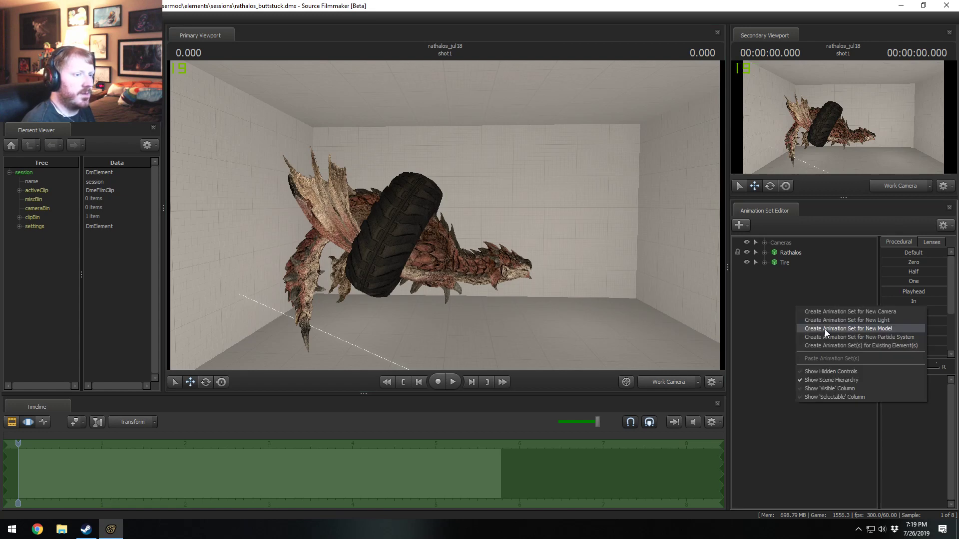
pyautogui.click(825, 328)
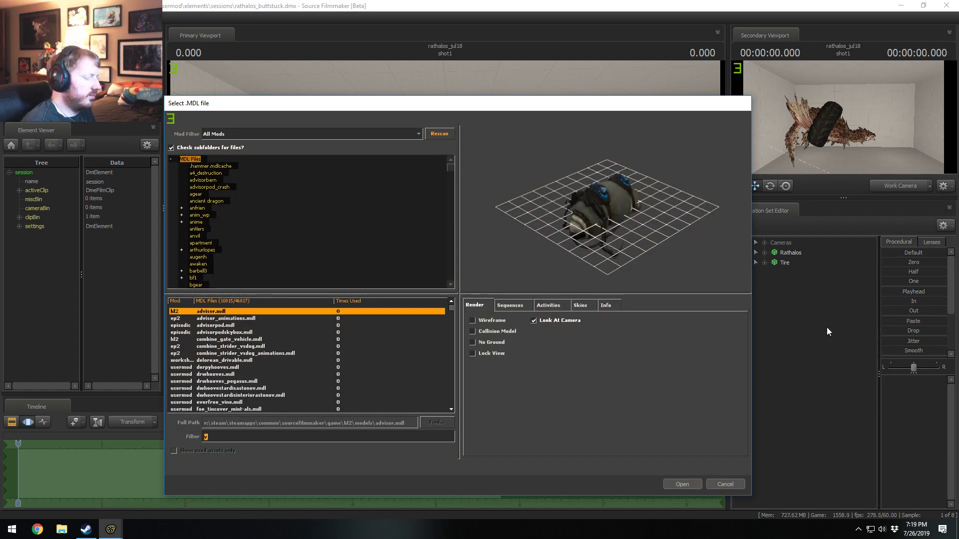
pyautogui.write('rope')
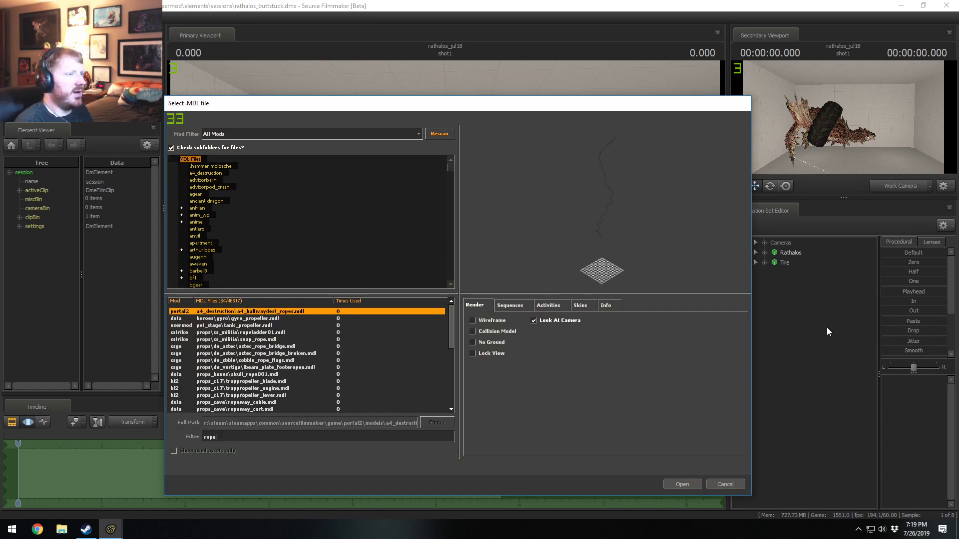
# - Browse the previews of the rope models and add wing_rope.mdl to the scene
pyautogui.press('Down')
pyautogui.press('Down')
pyautogui.press('Down')
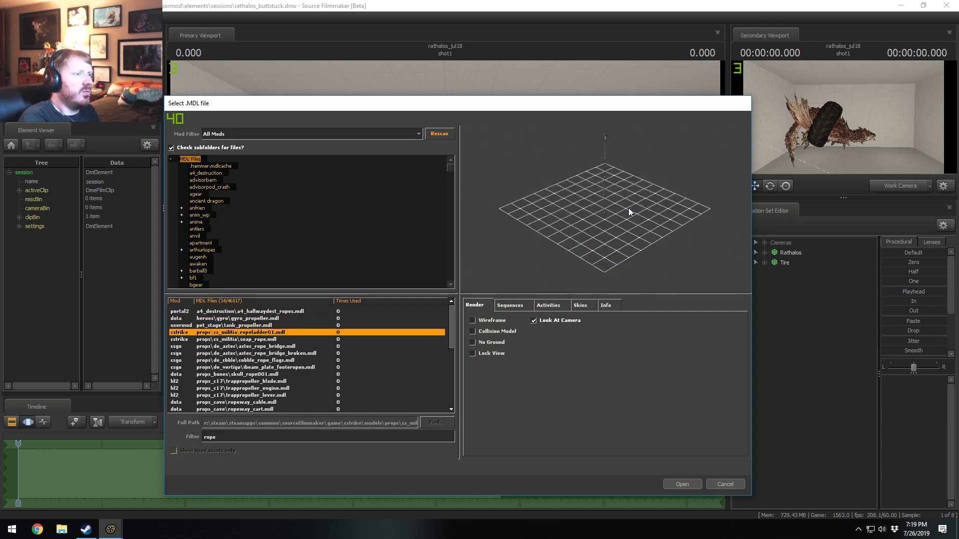
pyautogui.press('Down')
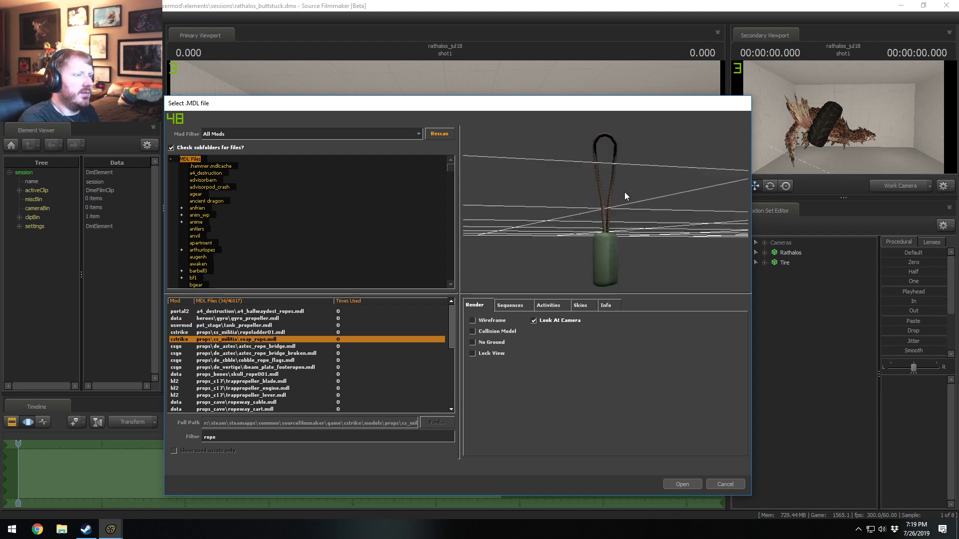
pyautogui.press('Down')
pyautogui.press('Down')
pyautogui.press('Down')
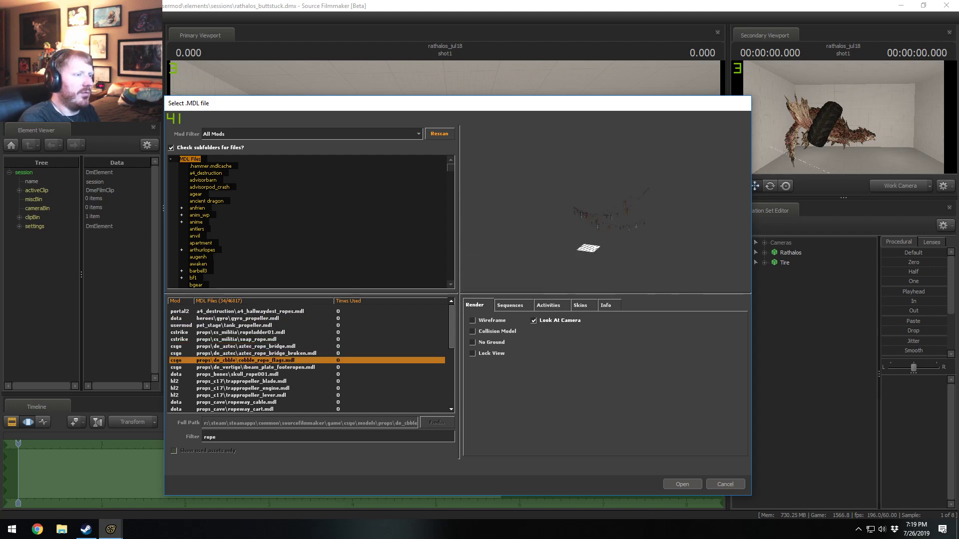
pyautogui.press('Down')
pyautogui.press('Down')
pyautogui.press('Down')
pyautogui.press('Down')
pyautogui.press('Down')
pyautogui.press('Down')
pyautogui.press('Down')
pyautogui.press('Down')
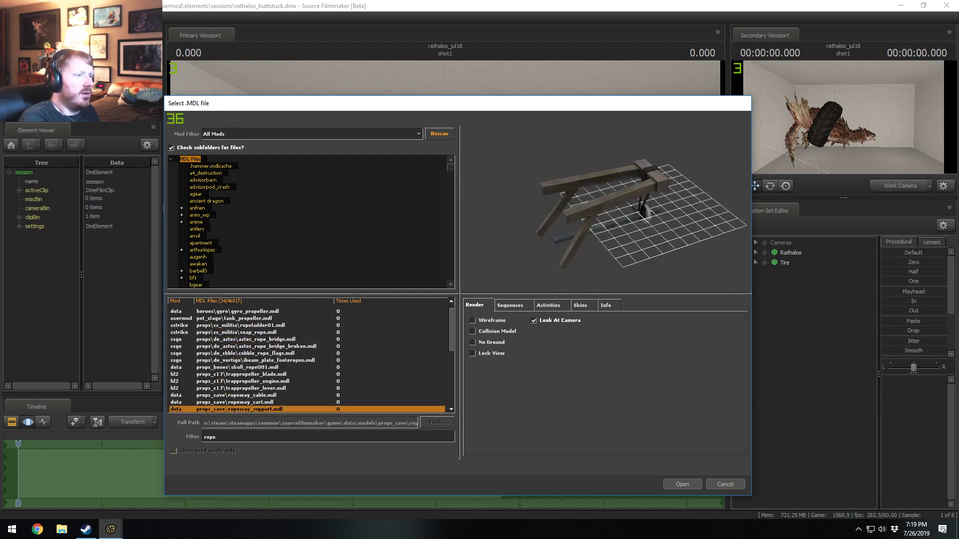
pyautogui.press('Down')
pyautogui.press('Down')
pyautogui.press('Down')
pyautogui.press('Down')
pyautogui.press('Down')
pyautogui.press('Down')
pyautogui.press('Down')
pyautogui.press('Down')
pyautogui.press('Down')
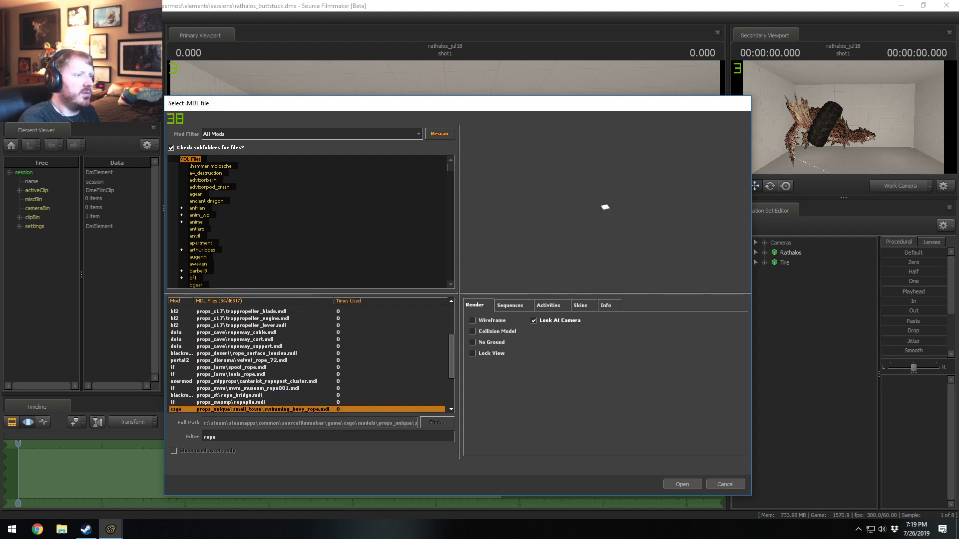
pyautogui.press('Down')
pyautogui.press('Up')
pyautogui.press('Up')
pyautogui.press('Down')
pyautogui.press('Down')
pyautogui.press('Down')
pyautogui.press('Down')
pyautogui.press('Down')
pyautogui.press('Down')
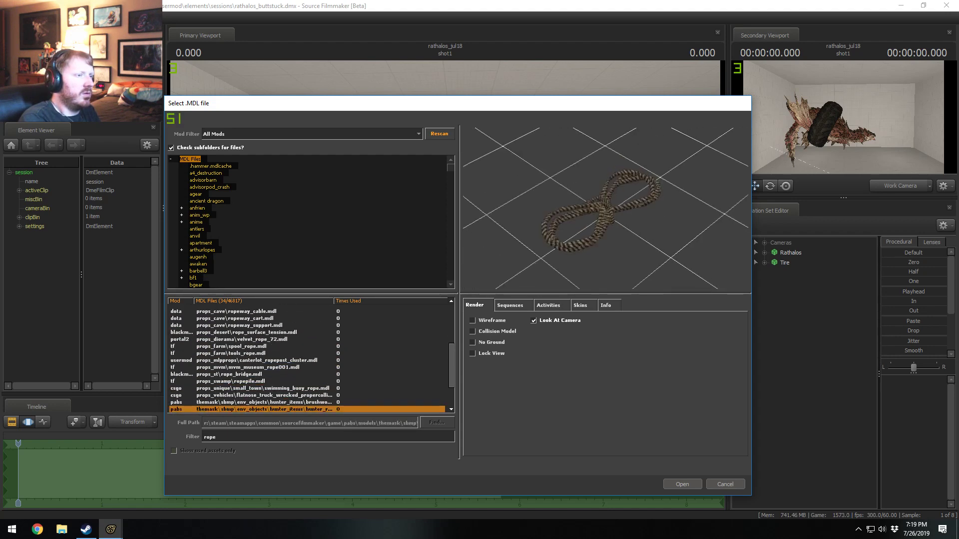
pyautogui.press('Down')
pyautogui.press('Down')
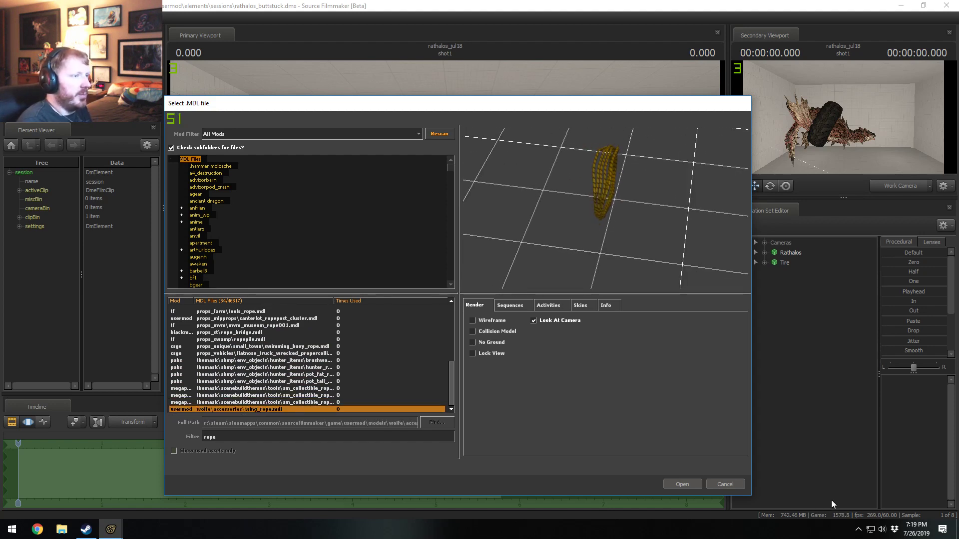
pyautogui.click(694, 482)
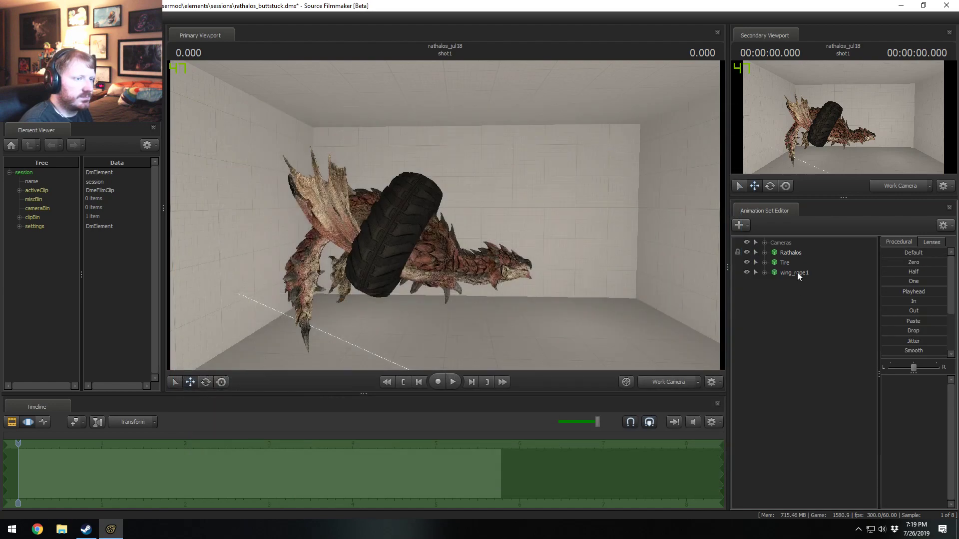
# - Place the wing_rope1 model at the upper edge of the tire and view it up close
pyautogui.moveTo(617, 279); pyautogui.dragTo(337, 64)
pyautogui.moveTo(345, 120); pyautogui.dragTo(320, 90)
pyautogui.press('w')
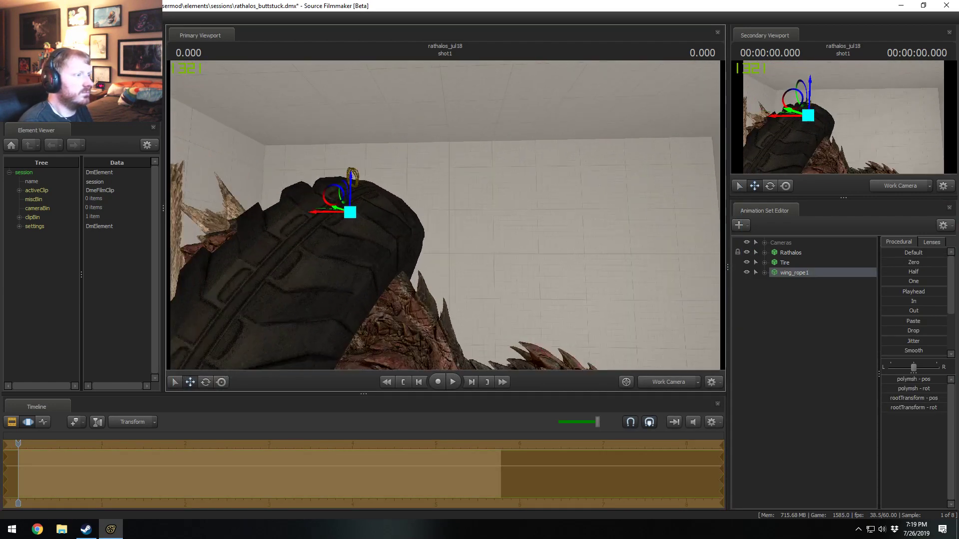
pyautogui.press('d')
pyautogui.moveTo(540, 215); pyautogui.dragTo(435, 214)
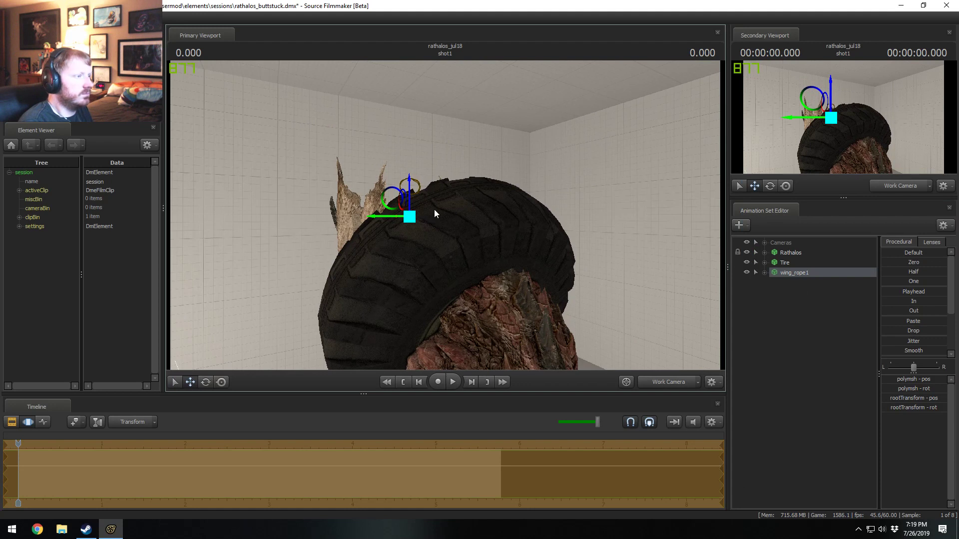
# - Add a scale control to the polymsh bone of wing_rope1 and enlarge the rope with polymsh_scale
pyautogui.click(765, 273)
pyautogui.click(774, 294)
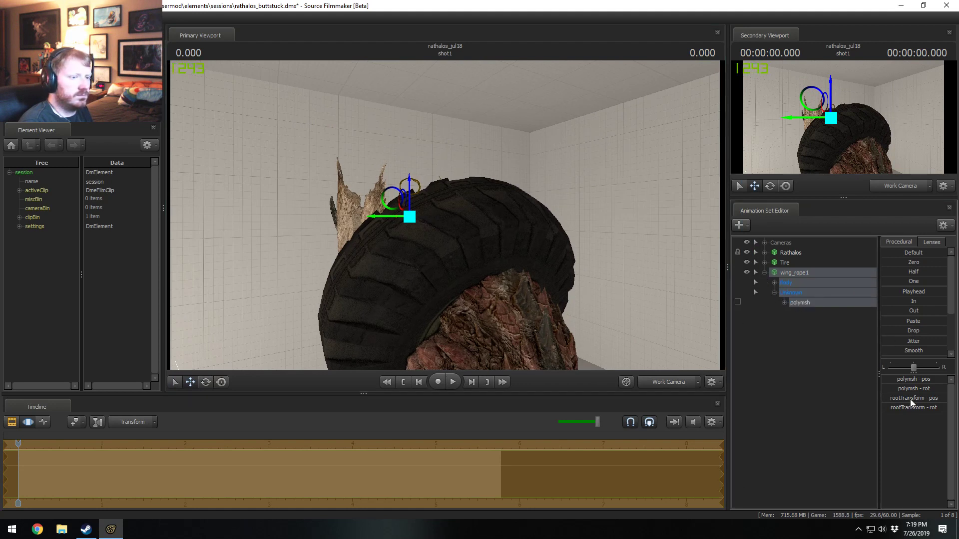
pyautogui.rightClick(806, 304)
pyautogui.click(805, 304)
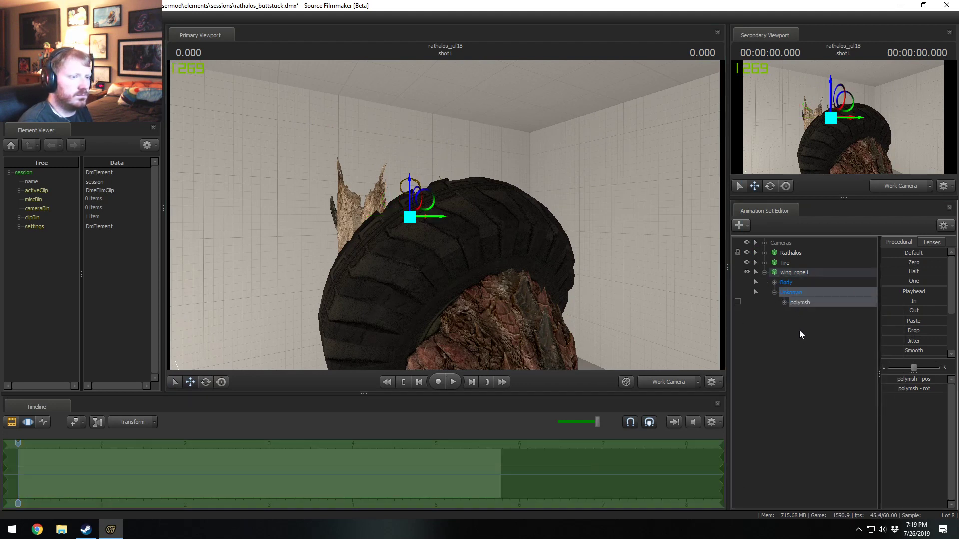
pyautogui.rightClick(803, 307)
pyautogui.click(818, 327)
pyautogui.click(801, 314)
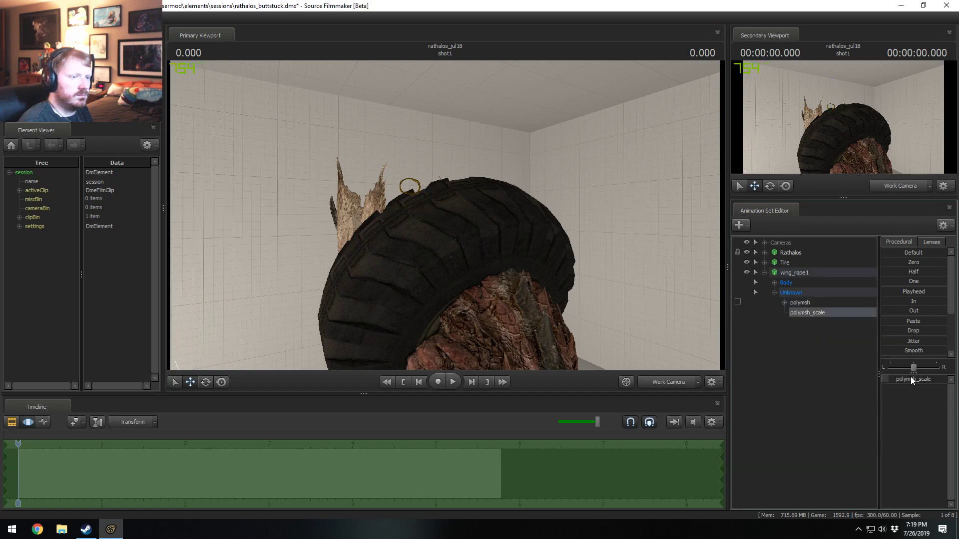
pyautogui.moveTo(906, 380); pyautogui.dragTo(947, 381)
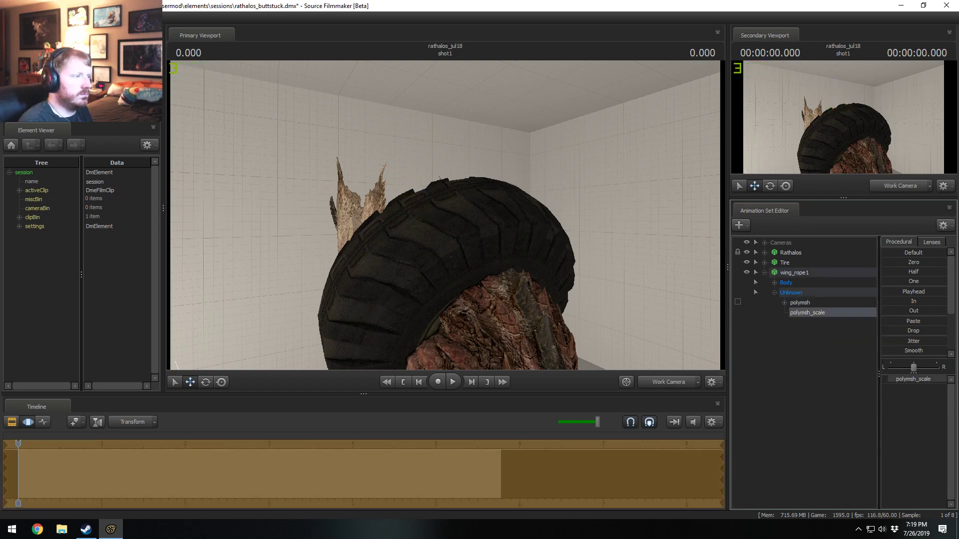
pyautogui.moveTo(544, 283); pyautogui.dragTo(450, 216)
# - Lock the rootTransform of wing_rope1 to the Tire and apply the Zero preset to it
pyautogui.click(765, 263)
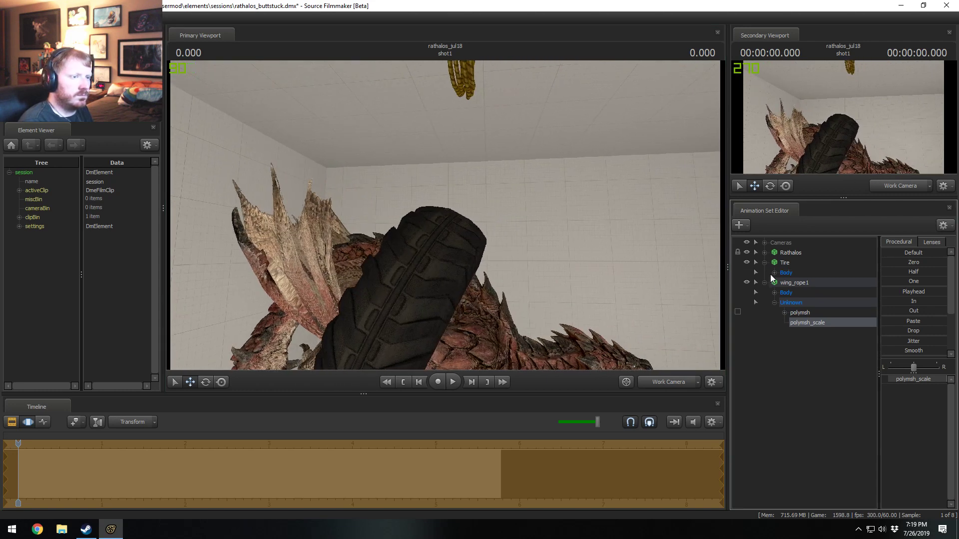
pyautogui.click(774, 273)
pyautogui.moveTo(796, 294); pyautogui.dragTo(811, 334)
pyautogui.click(782, 316)
pyautogui.click(775, 322)
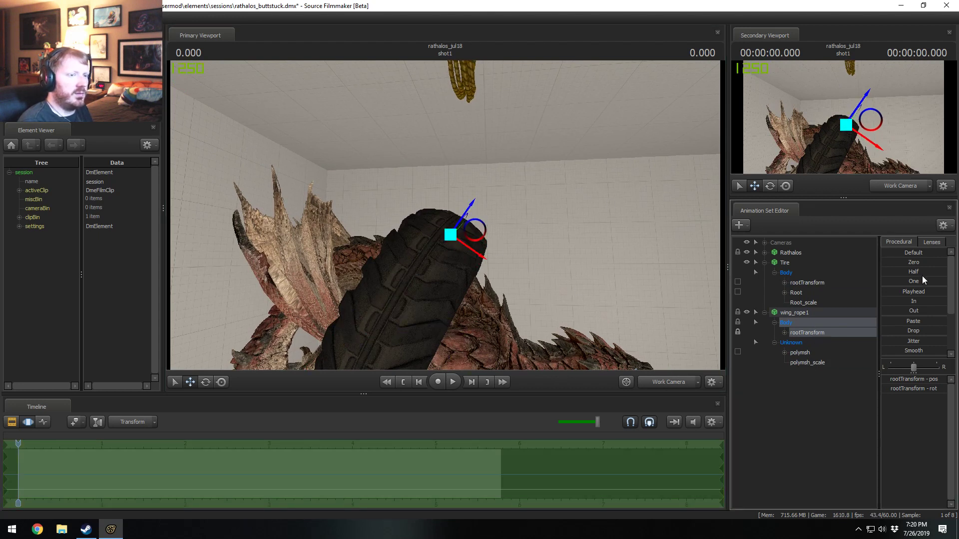
pyautogui.click(906, 263)
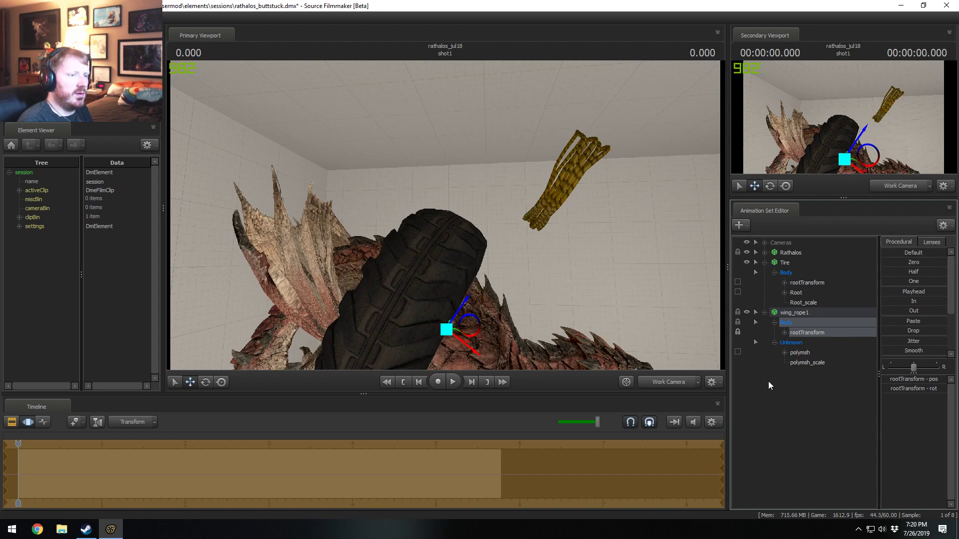
# - Change the third rotation value of the rope's polymsh control
pyautogui.click(814, 352)
pyautogui.moveTo(453, 214); pyautogui.dragTo(453, 214)
pyautogui.click(923, 391)
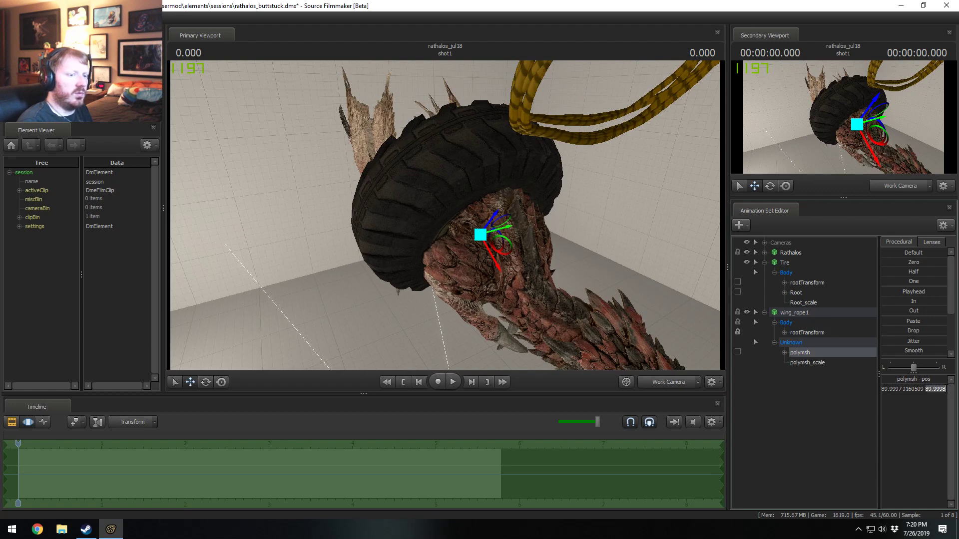
pyautogui.press('Return')
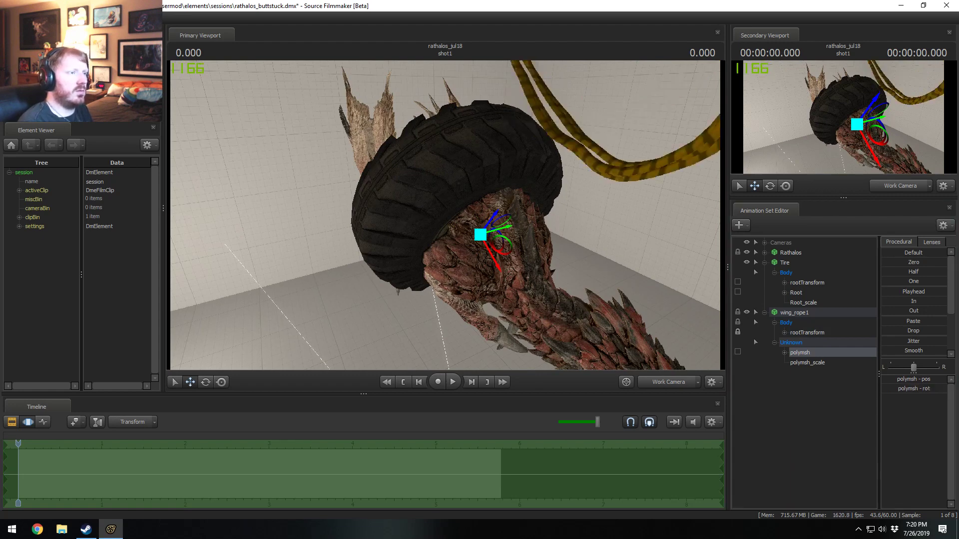
# - Move the rope's polymsh control so the rope loops over the upper part of the tire
pyautogui.moveTo(477, 222); pyautogui.dragTo(477, 222)
pyautogui.moveTo(484, 273); pyautogui.dragTo(445, 236)
pyautogui.moveTo(432, 368); pyautogui.dragTo(263, 484)
pyautogui.moveTo(465, 220); pyautogui.dragTo(465, 220)
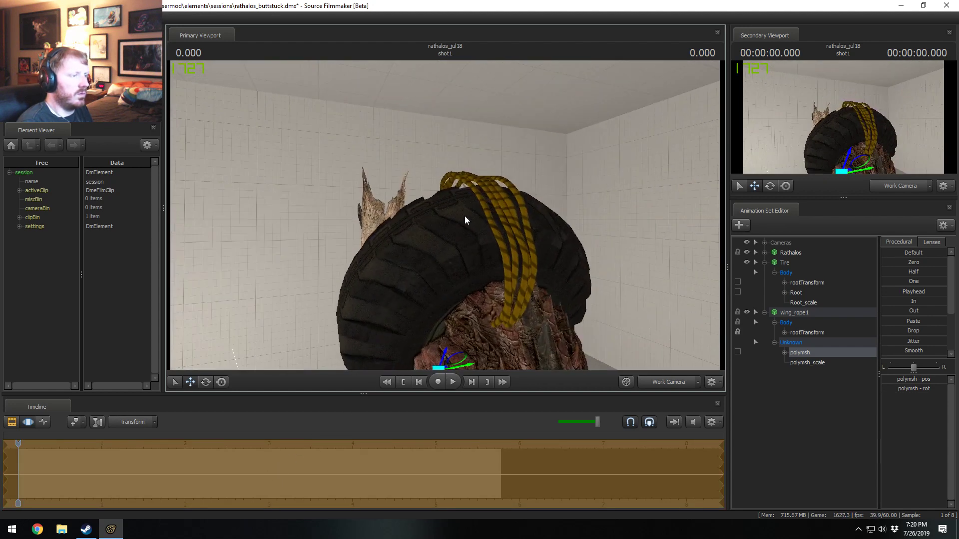
# - Adjust the rope's size with the polymsh_scale control
pyautogui.click(844, 365)
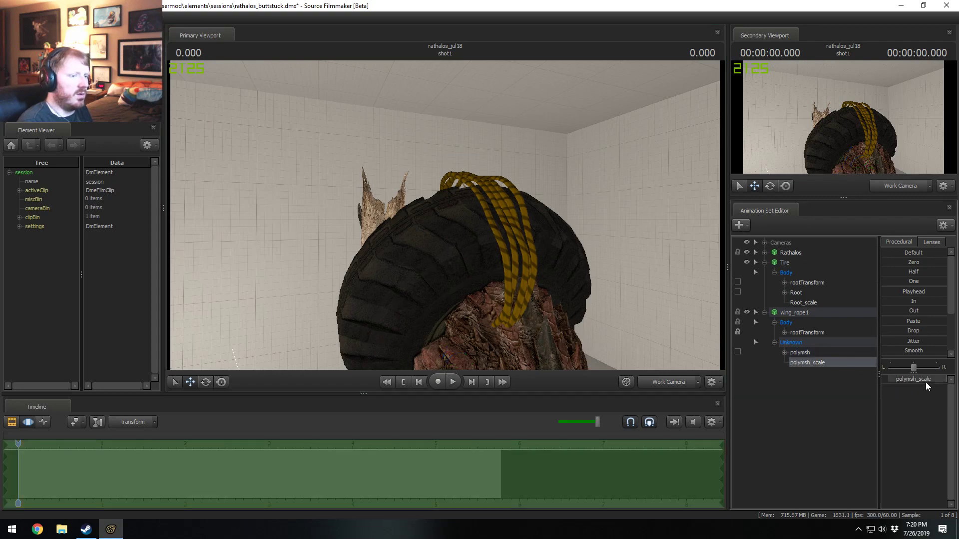
pyautogui.moveTo(925, 382); pyautogui.dragTo(925, 382)
pyautogui.moveTo(444, 214); pyautogui.dragTo(445, 215)
# - Reposition the polymsh control so the rope loop surrounds the upper part of the tire's tread
pyautogui.click(814, 354)
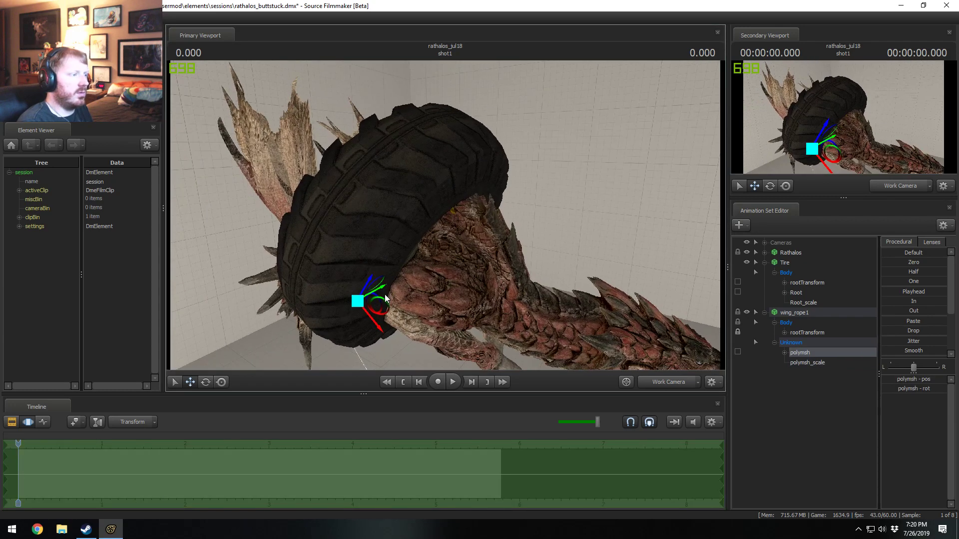
pyautogui.moveTo(384, 294); pyautogui.dragTo(397, 304)
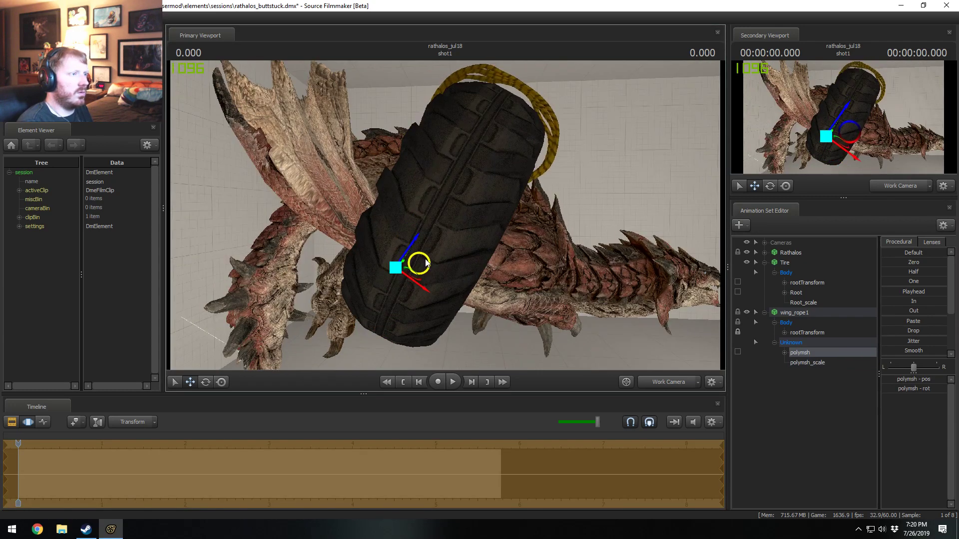
pyautogui.moveTo(425, 263); pyautogui.dragTo(519, 172)
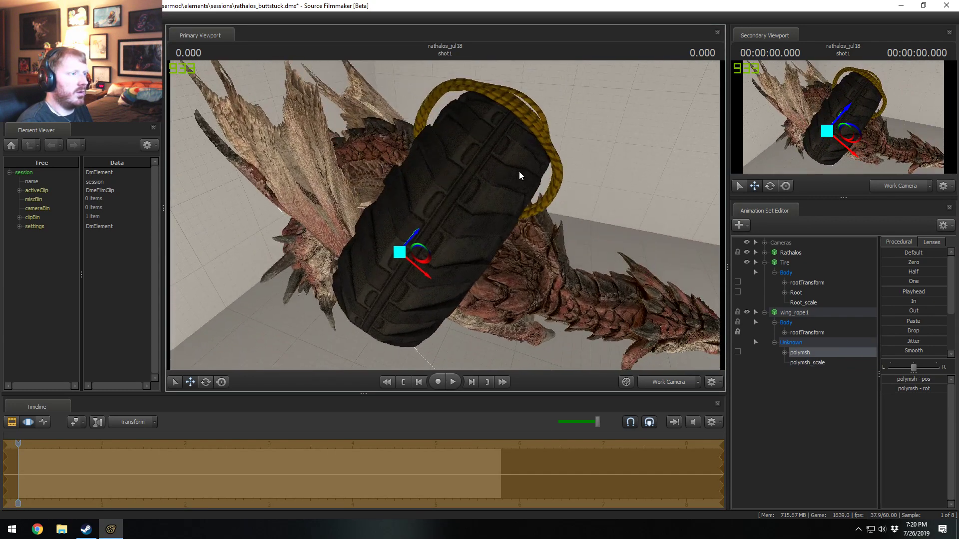
# - Reduce the rope's size with the polymsh_scale control so it sits closer to the tire
pyautogui.keyDown('ctrl'); pyautogui.click(830, 361); pyautogui.keyUp('ctrl')
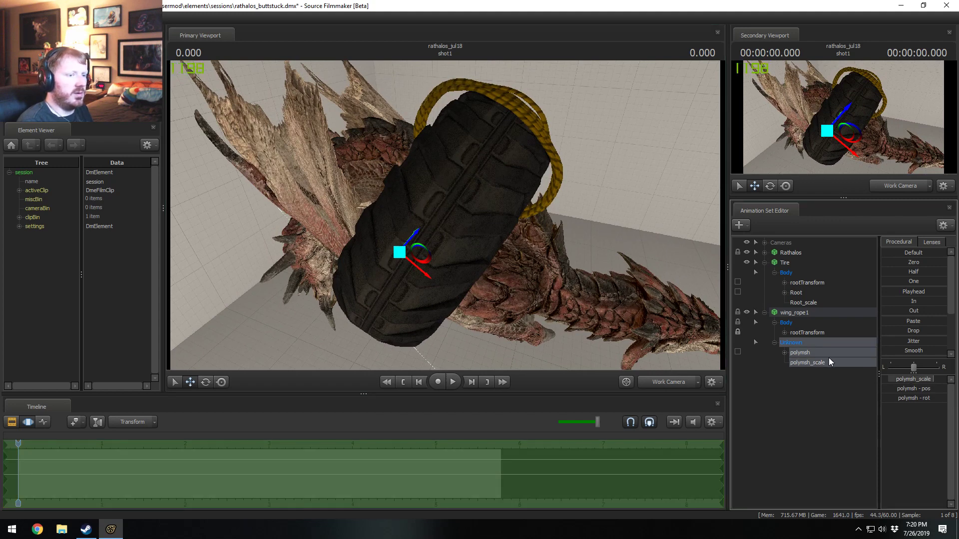
pyautogui.moveTo(932, 379); pyautogui.dragTo(927, 380)
pyautogui.keyDown('alt'); pyautogui.moveTo(492, 306); pyautogui.dragTo(517, 223); pyautogui.keyUp('alt')
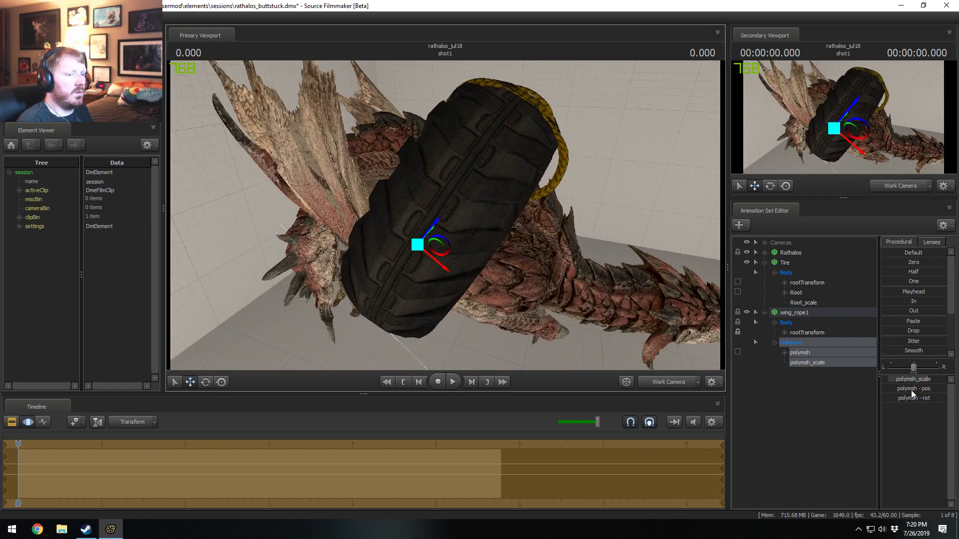
# - Try rotating and shifting the rope loop around the tire, and undo the last two adjustments
pyautogui.press('e')
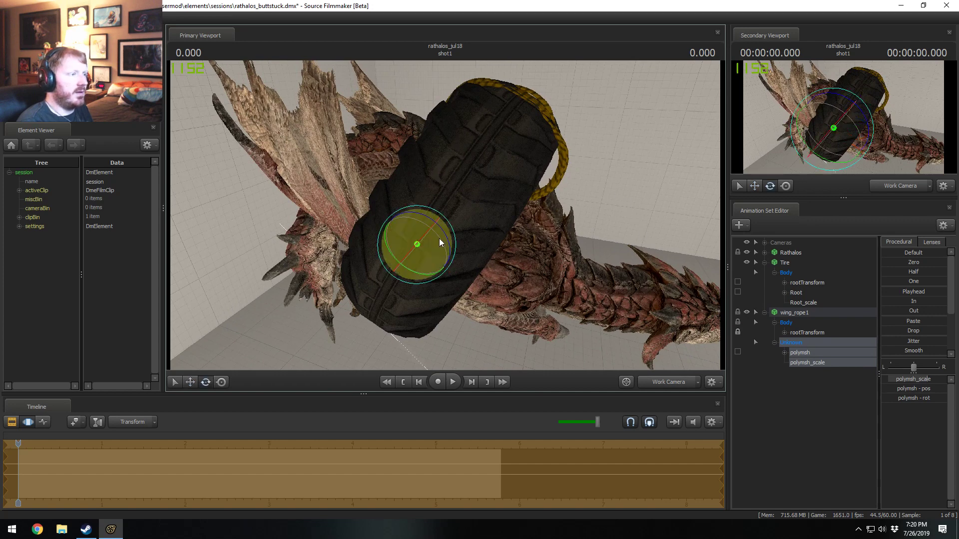
pyautogui.moveTo(445, 240); pyautogui.dragTo(411, 194)
pyautogui.press('w')
pyautogui.keyDown('alt'); pyautogui.moveTo(410, 194); pyautogui.dragTo(433, 242); pyautogui.keyUp('alt')
pyautogui.press('e')
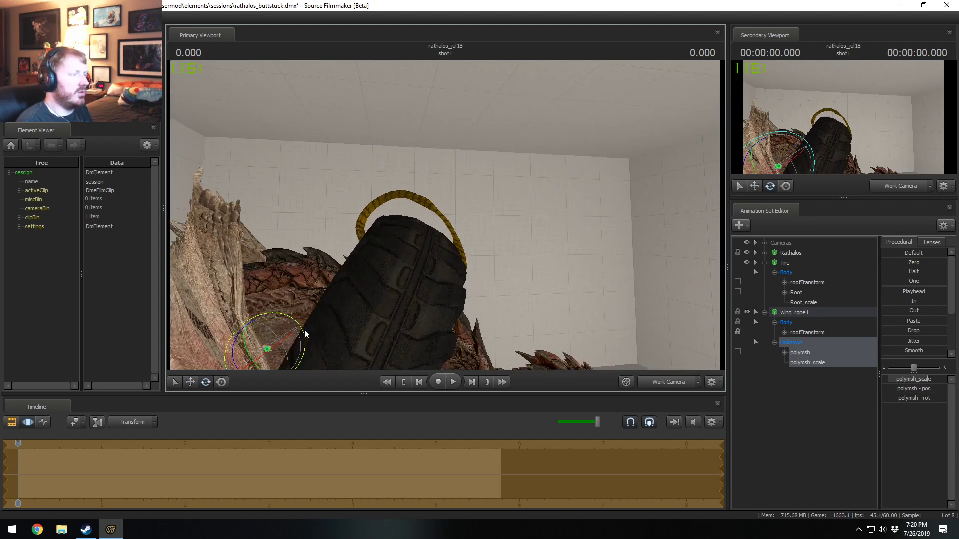
pyautogui.hotkey('ctrl', 'z')
pyautogui.hotkey('ctrl', 'z')
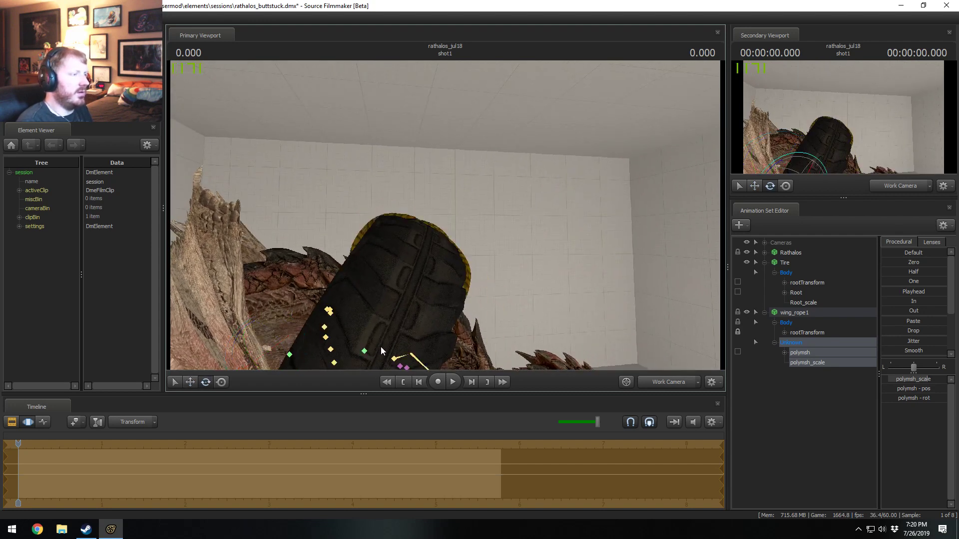
# - Resize the rope with the polymsh_scale control and reposition it around the upper part of the tire
pyautogui.keyDown('alt'); pyautogui.moveTo(469, 223); pyautogui.dragTo(349, 206); pyautogui.keyUp('alt')
pyautogui.moveTo(920, 381); pyautogui.dragTo(910, 375)
pyautogui.press('s')
pyautogui.moveTo(452, 220)
pyautogui.mouseDown()
pyautogui.moveTo(449, 244)
pyautogui.moveTo(449, 218)
pyautogui.mouseUp()
pyautogui.press('w')
pyautogui.moveTo(400, 283); pyautogui.dragTo(408, 283)
pyautogui.moveTo(463, 262); pyautogui.dragTo(627, 264)
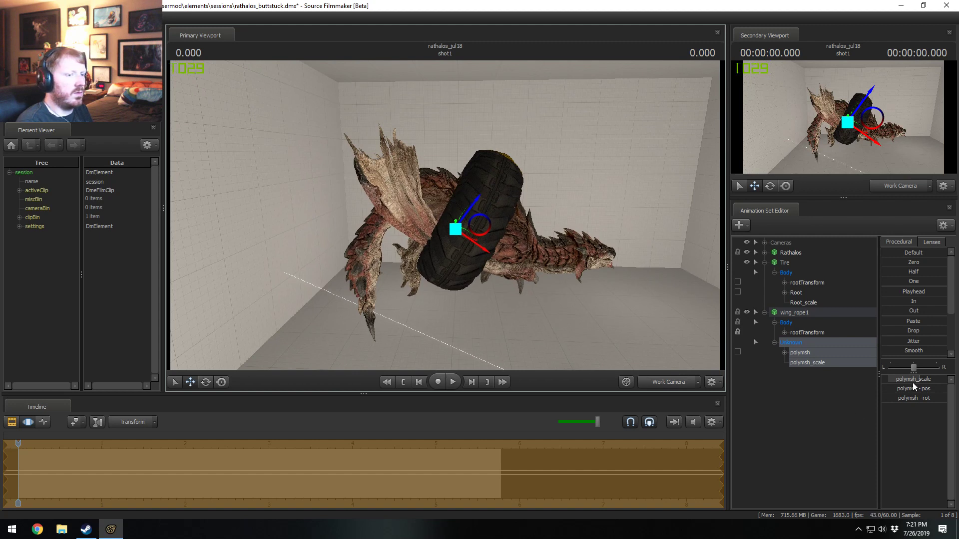
# - Enlarge the rope slightly with polymsh_scale and nudge it so the loop wraps around the tire's upper tread
pyautogui.moveTo(915, 379); pyautogui.dragTo(918, 379)
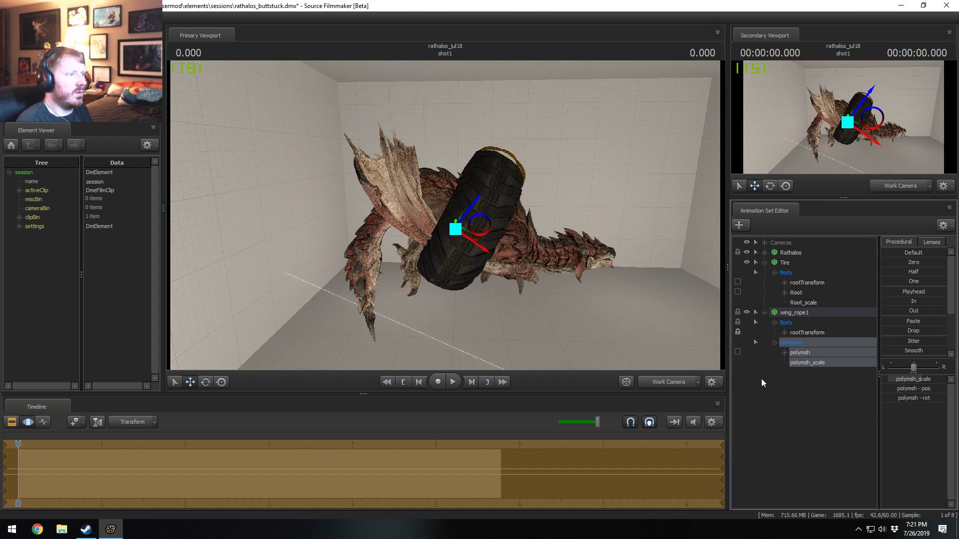
pyautogui.moveTo(482, 233)
pyautogui.mouseDown()
pyautogui.moveTo(395, 245)
pyautogui.moveTo(480, 260)
pyautogui.moveTo(465, 262)
pyautogui.moveTo(483, 221)
pyautogui.mouseUp()
pyautogui.keyDown('alt'); pyautogui.moveTo(483, 225); pyautogui.dragTo(854, 389); pyautogui.keyUp('alt')
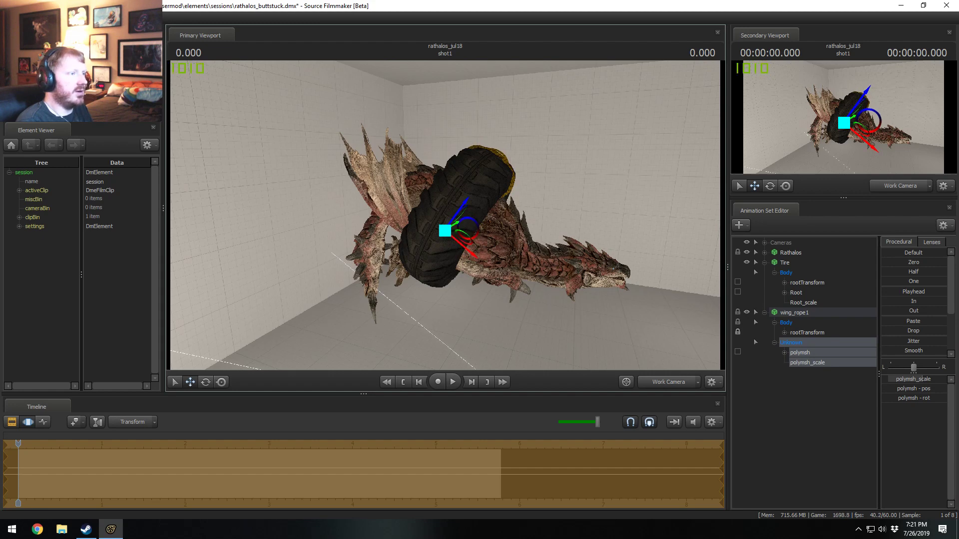
pyautogui.keyDown('alt'); pyautogui.moveTo(451, 228); pyautogui.dragTo(450, 229); pyautogui.keyUp('alt')
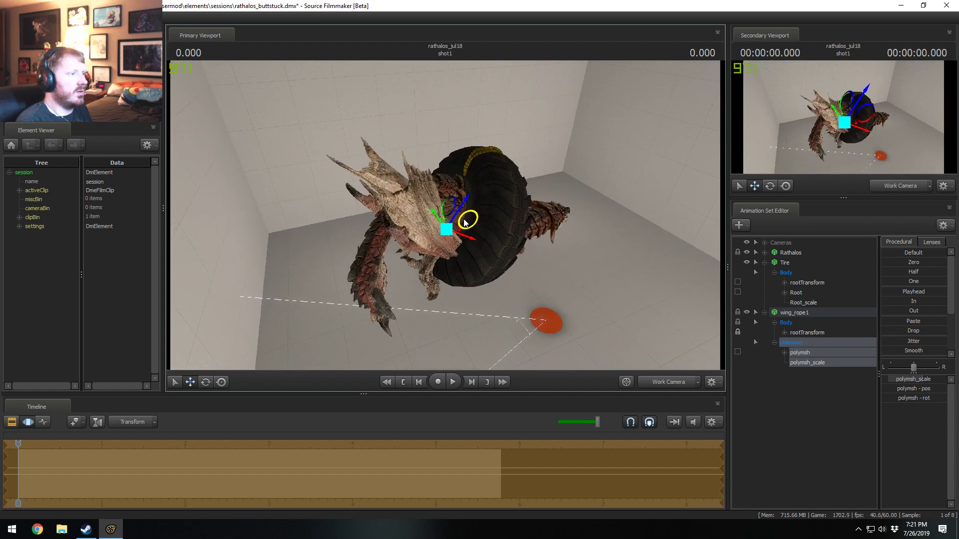
pyautogui.keyDown('alt'); pyautogui.moveTo(464, 224); pyautogui.dragTo(425, 216); pyautogui.keyUp('alt')
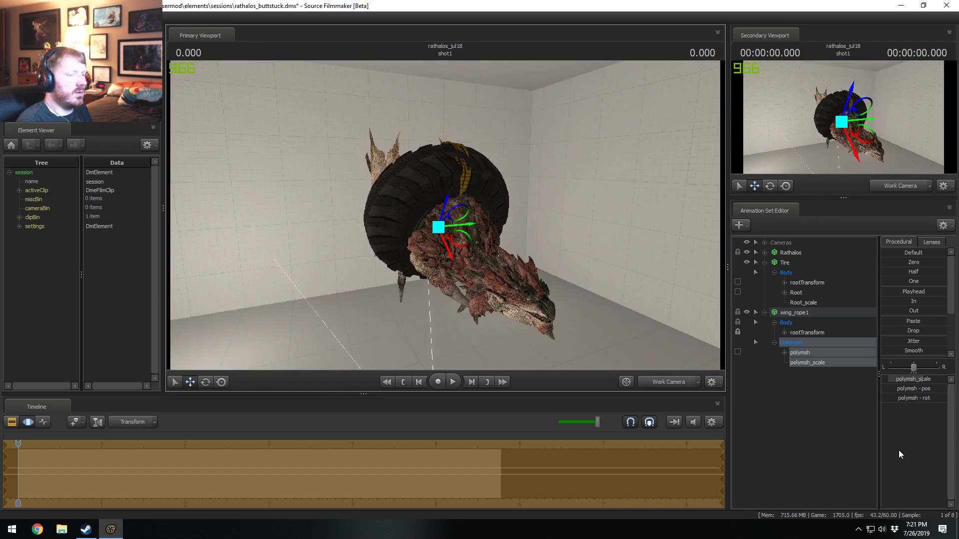
pyautogui.click(910, 380)
pyautogui.moveTo(910, 380); pyautogui.dragTo(916, 385)
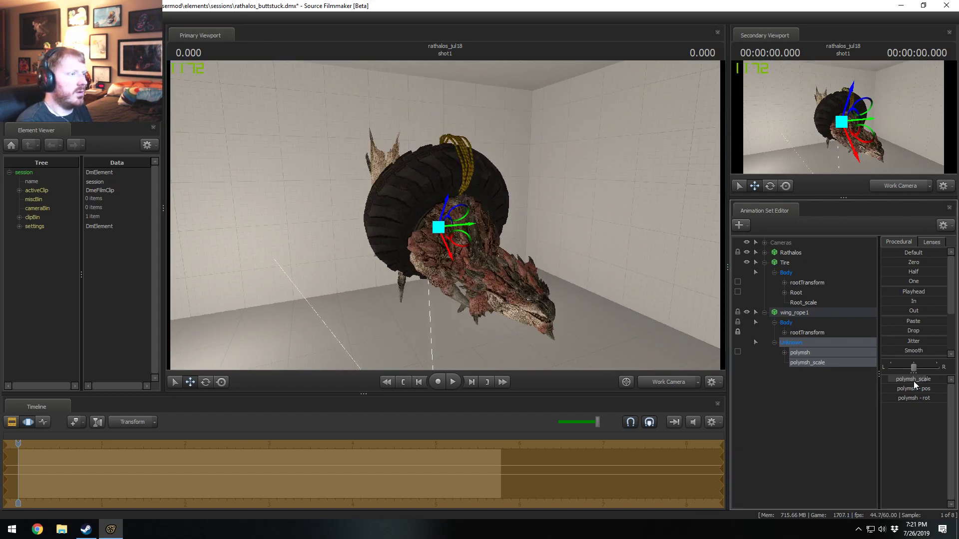
# - Settle the rope tightly against the tire's upper tread and save the session
pyautogui.keyDown('alt'); pyautogui.moveTo(458, 220); pyautogui.dragTo(447, 250); pyautogui.keyUp('alt')
pyautogui.keyDown('alt'); pyautogui.moveTo(447, 250); pyautogui.dragTo(480, 250, button='right'); pyautogui.keyUp('alt')
pyautogui.moveTo(455, 254)
pyautogui.keyDown('alt'); pyautogui.mouseDown()
pyautogui.moveTo(439, 259)
pyautogui.moveTo(454, 255)
pyautogui.mouseUp(); pyautogui.keyUp('alt')
pyautogui.keyDown('alt'); pyautogui.moveTo(476, 221); pyautogui.dragTo(560, 210); pyautogui.keyUp('alt')
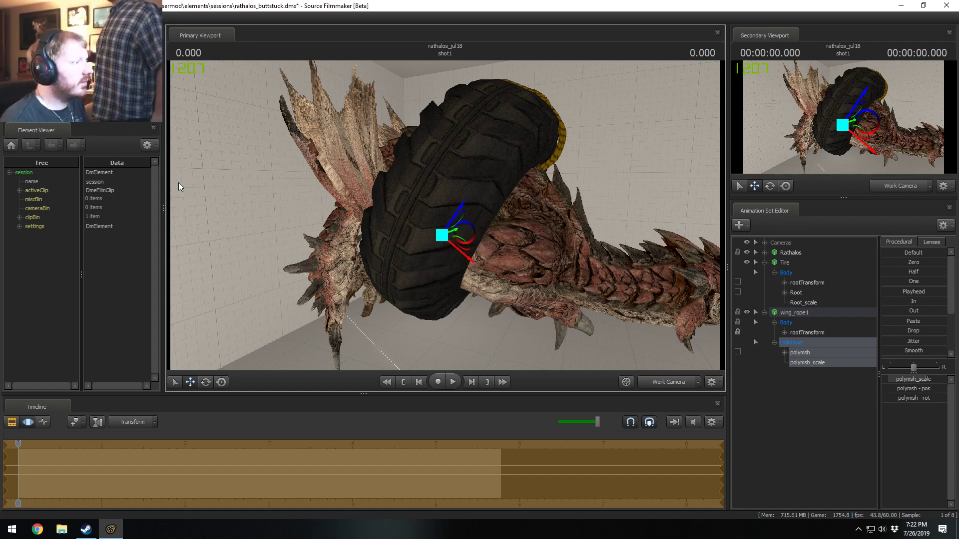
pyautogui.keyDown('alt'); pyautogui.moveTo(454, 155); pyautogui.dragTo(463, 215); pyautogui.keyUp('alt')
pyautogui.keyDown('alt'); pyautogui.moveTo(514, 182); pyautogui.dragTo(637, 282); pyautogui.keyUp('alt')
pyautogui.hotkey('ctrl', 's')
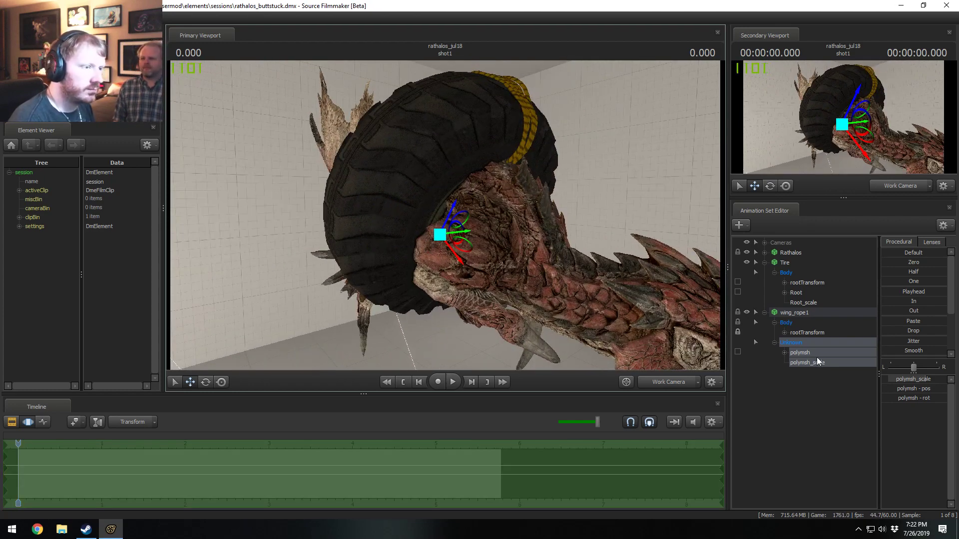
# - Collapse the wing_rope1 and Tire control groups and bring the Rathalos's head into view
pyautogui.click(765, 313)
pyautogui.click(765, 263)
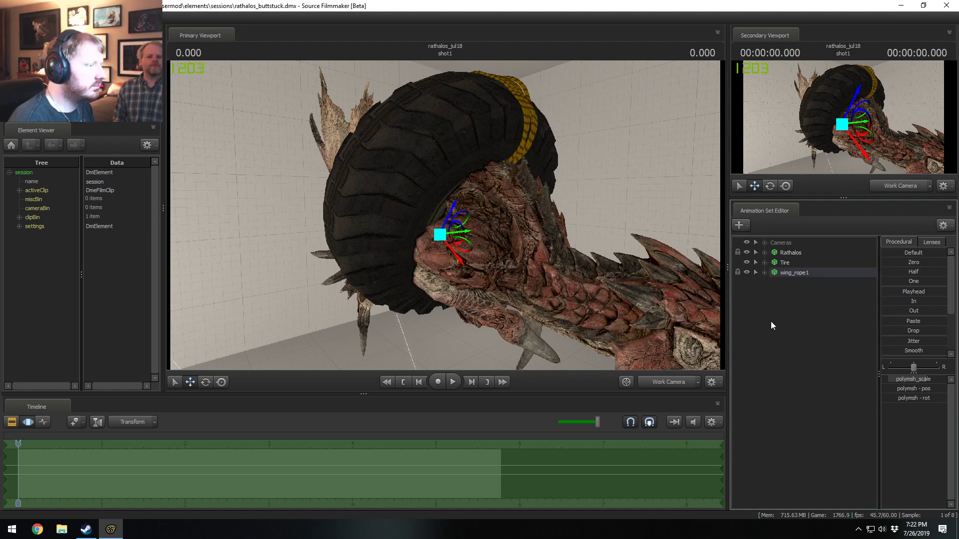
pyautogui.moveTo(599, 274); pyautogui.dragTo(539, 281)
pyautogui.press('w')
pyautogui.press('d')
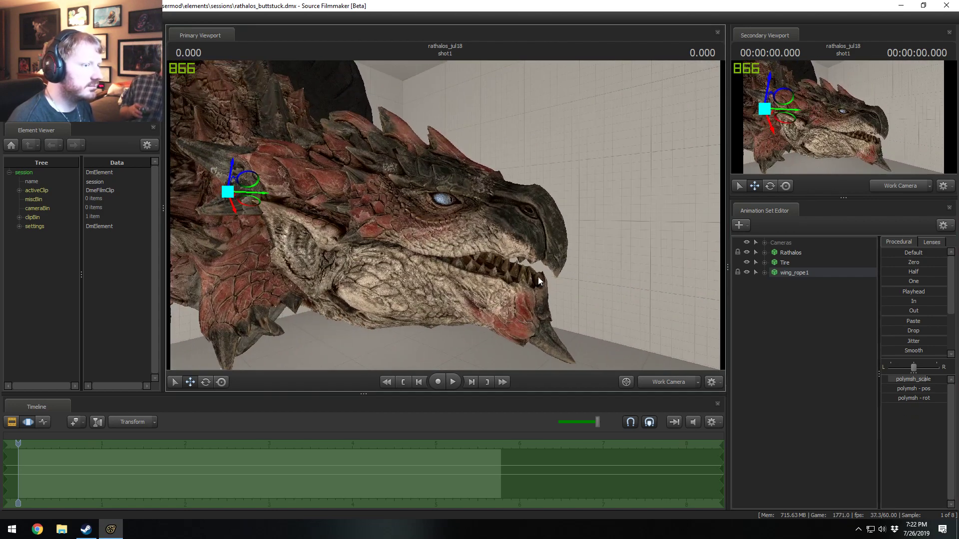
# - Show the hidden controls and expand the Rathalos's Body control group
pyautogui.click(766, 253)
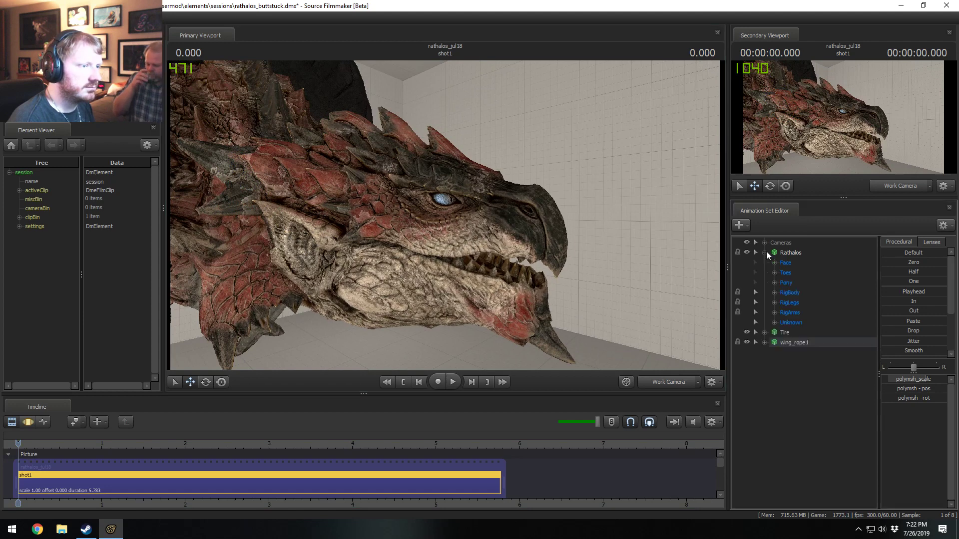
pyautogui.click(775, 282)
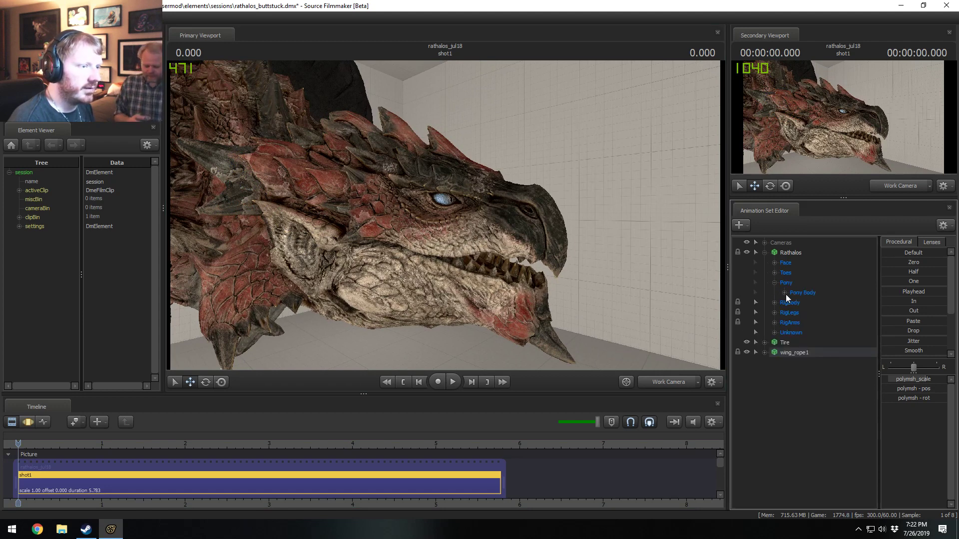
pyautogui.click(784, 293)
pyautogui.click(774, 282)
pyautogui.rightClick(796, 408)
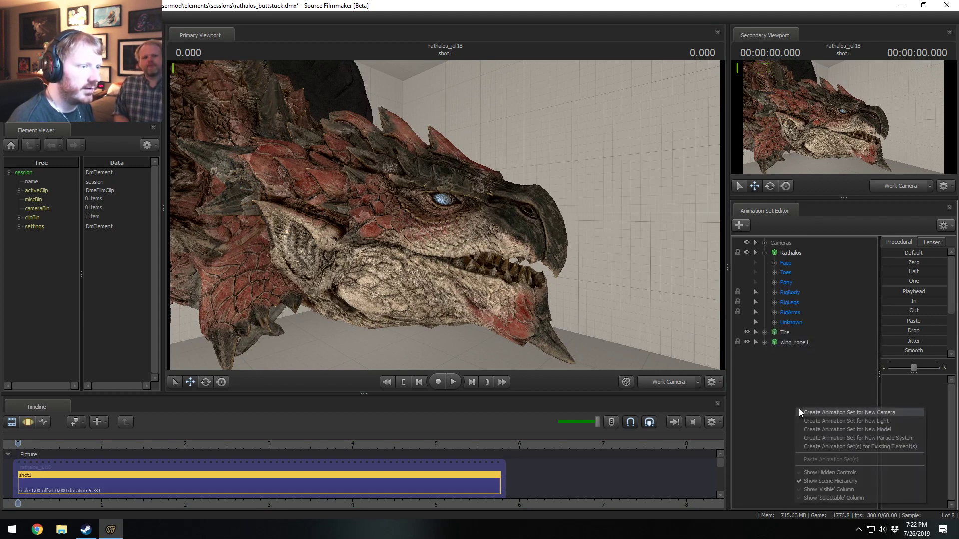
pyautogui.click(842, 473)
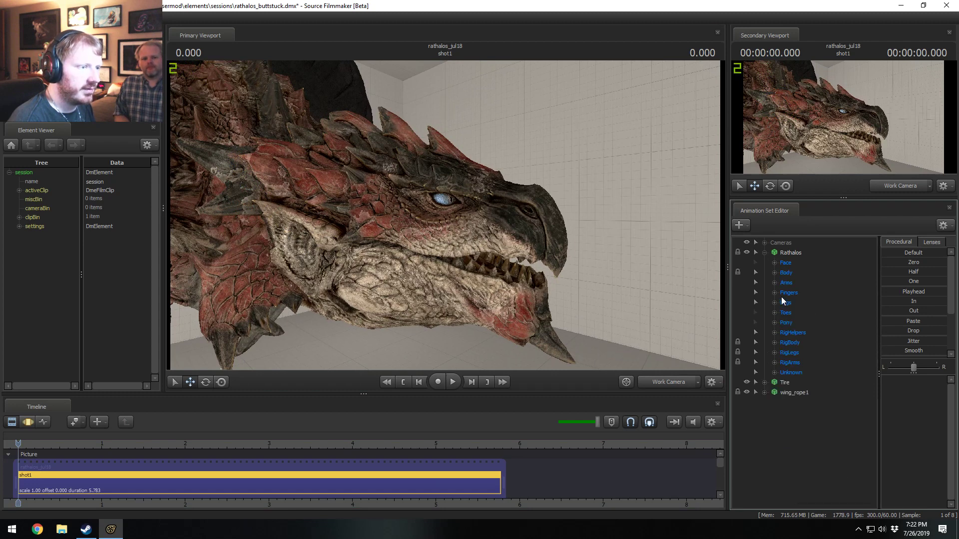
pyautogui.click(775, 277)
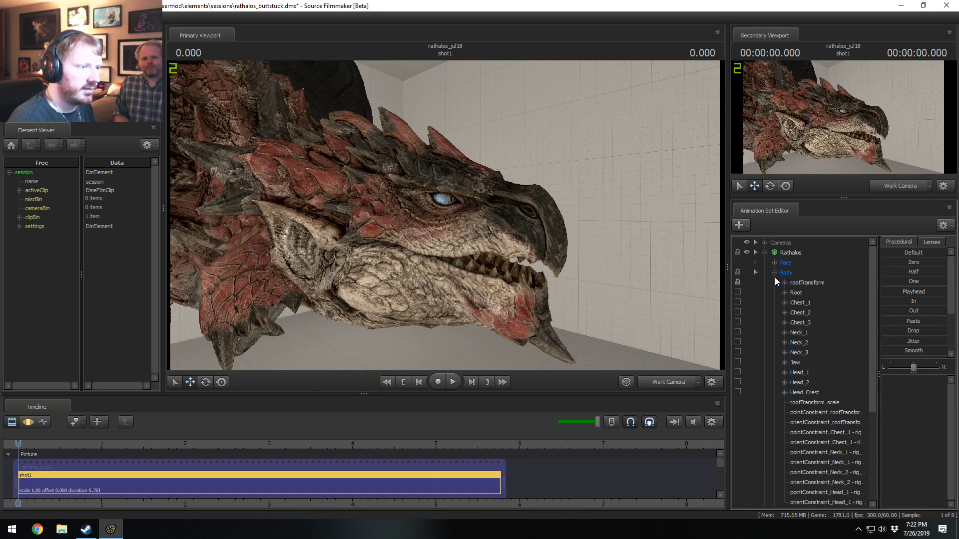
# - Move and rotate the Rathalos's Jaw control to open the mouth wide
pyautogui.click(796, 361)
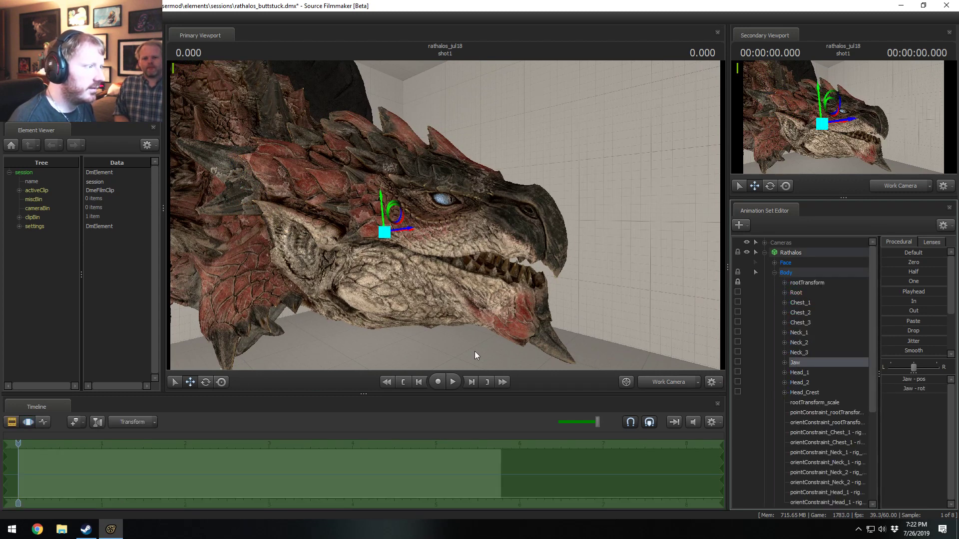
pyautogui.moveTo(414, 232); pyautogui.dragTo(467, 225)
pyautogui.press('w')
pyautogui.press('e')
pyautogui.moveTo(460, 188); pyautogui.dragTo(446, 181)
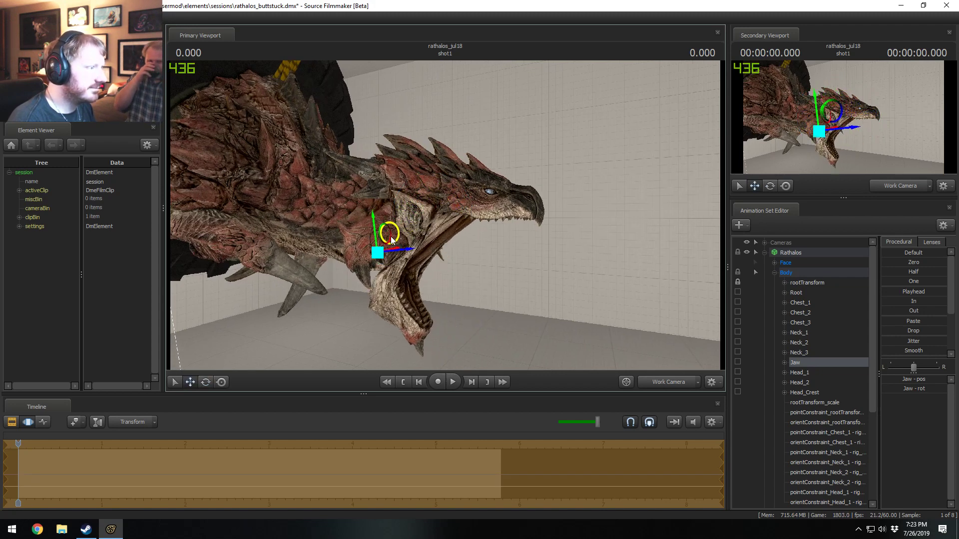
# - Try stretching the open lower jaw down and forward, and return it to its nearly closed pose
pyautogui.moveTo(428, 288); pyautogui.dragTo(441, 271)
pyautogui.moveTo(441, 271)
pyautogui.keyDown('alt'); pyautogui.mouseDown()
pyautogui.moveTo(310, 274)
pyautogui.moveTo(478, 265)
pyautogui.moveTo(451, 260)
pyautogui.mouseUp(); pyautogui.keyUp('alt')
pyautogui.press('w')
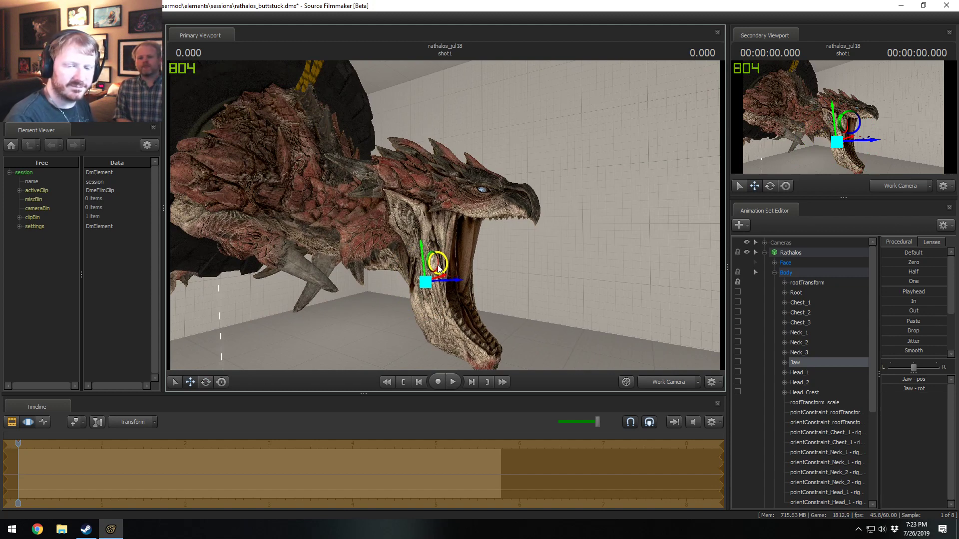
pyautogui.moveTo(439, 269); pyautogui.dragTo(509, 218)
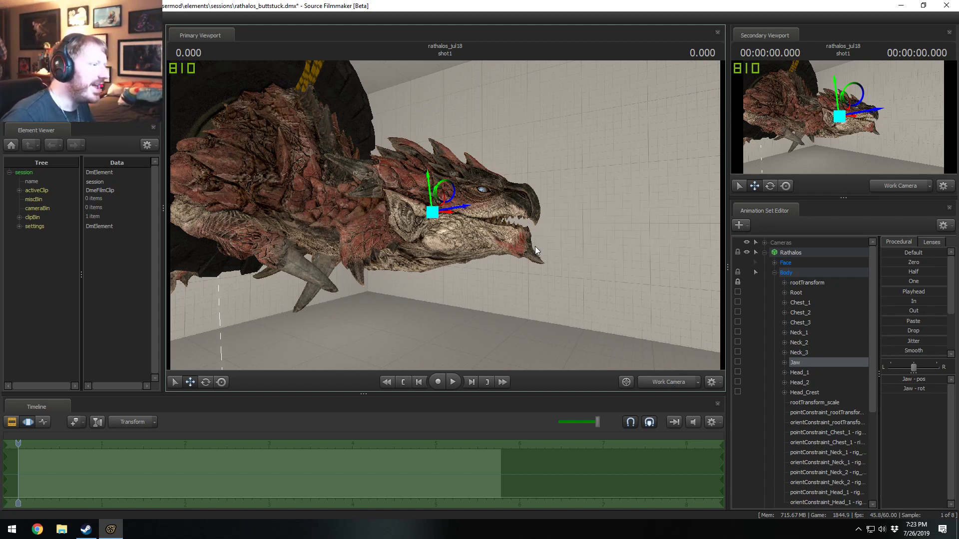
# - Add a scale control to the Rathalos's Jaw and shrink the lower jaw with Jaw_scale
pyautogui.moveTo(518, 191); pyautogui.dragTo(468, 200)
pyautogui.press('e')
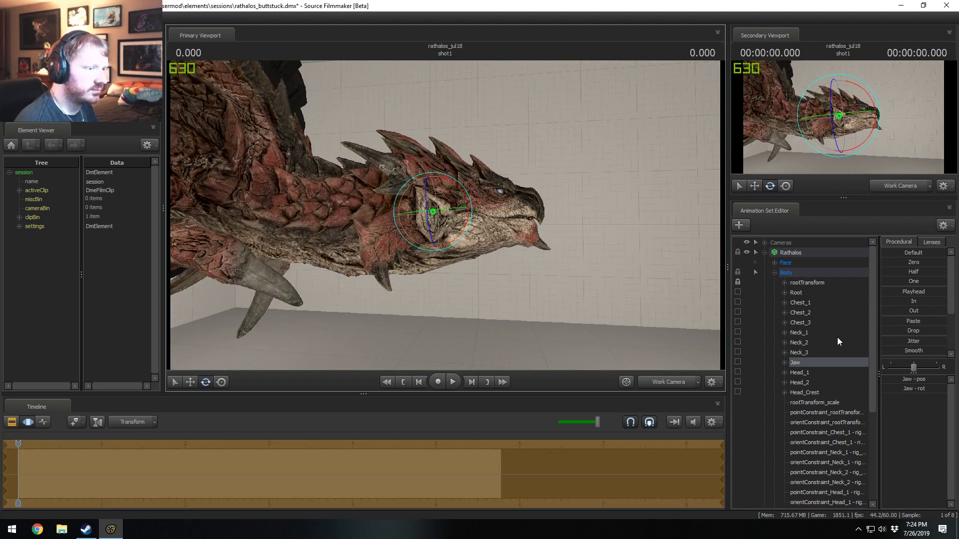
pyautogui.rightClick(809, 365)
pyautogui.click(840, 389)
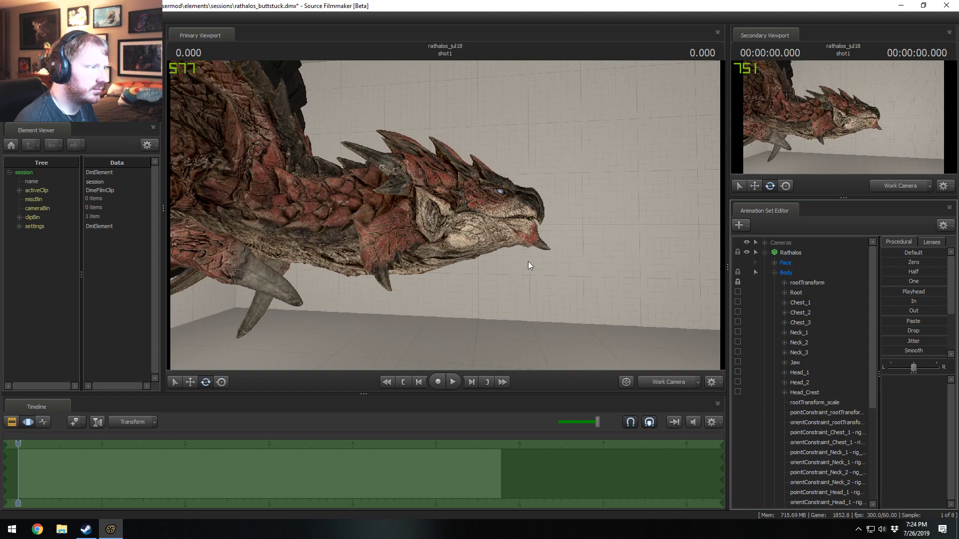
pyautogui.scroll(-4, 815, 410)
pyautogui.click(816, 392)
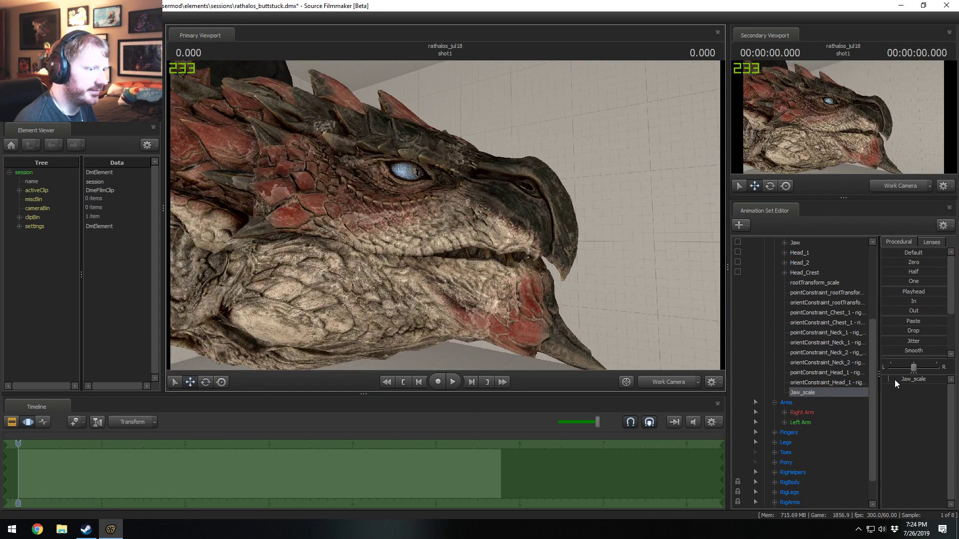
pyautogui.moveTo(896, 383); pyautogui.dragTo(914, 383)
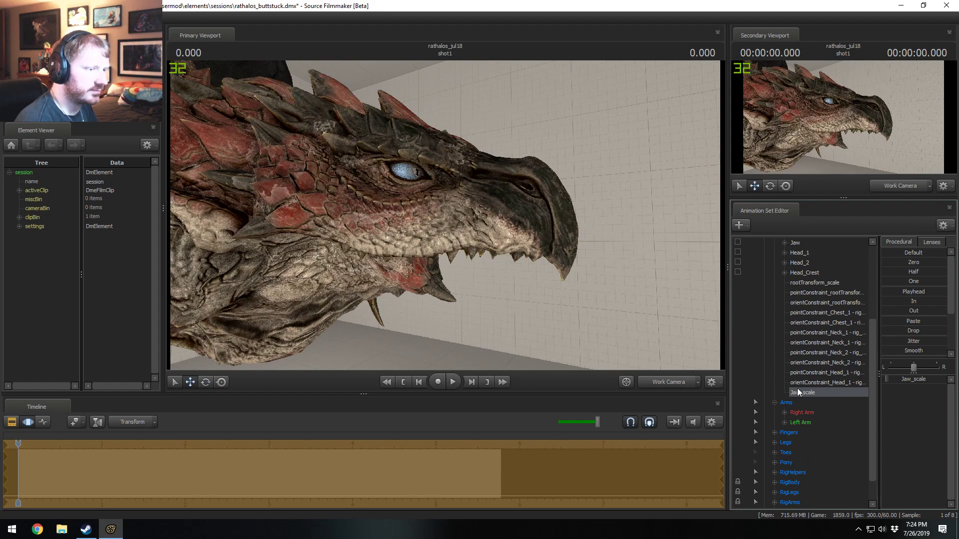
# - Move the Jaw control forward so the shrunken lower jaw sits beneath the beak
pyautogui.scroll(1, 814, 262)
pyautogui.click(804, 273)
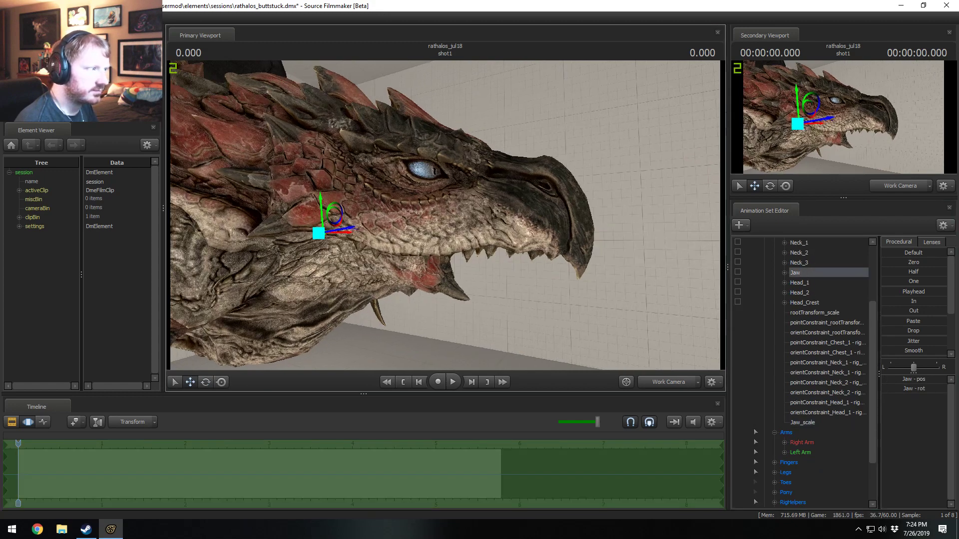
pyautogui.moveTo(410, 193); pyautogui.dragTo(471, 190)
pyautogui.keyDown('alt'); pyautogui.moveTo(612, 172); pyautogui.dragTo(494, 203); pyautogui.keyUp('alt')
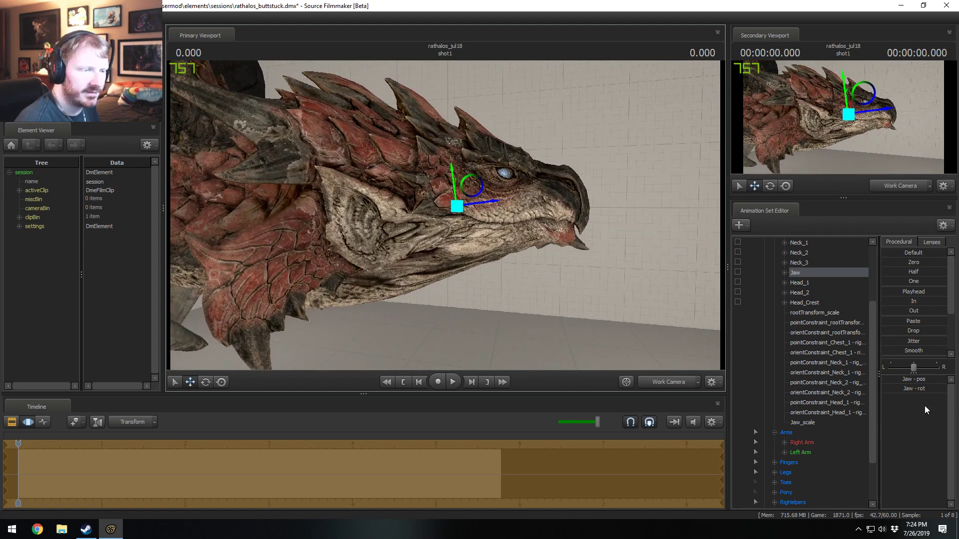
# - Reduce the lower jaw's size further with the Jaw_scale control
pyautogui.click(802, 422)
pyautogui.moveTo(888, 379); pyautogui.dragTo(885, 379)
pyautogui.scroll(2, 809, 395)
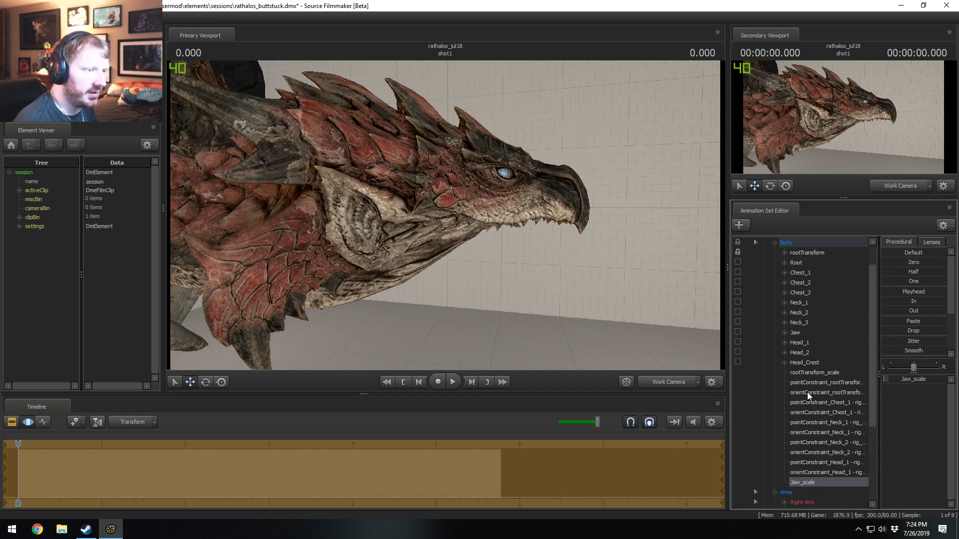
# - Try moving the Jaw control forward and up beneath the beak and rotating the shrunken lower jaw slightly open
pyautogui.click(795, 332)
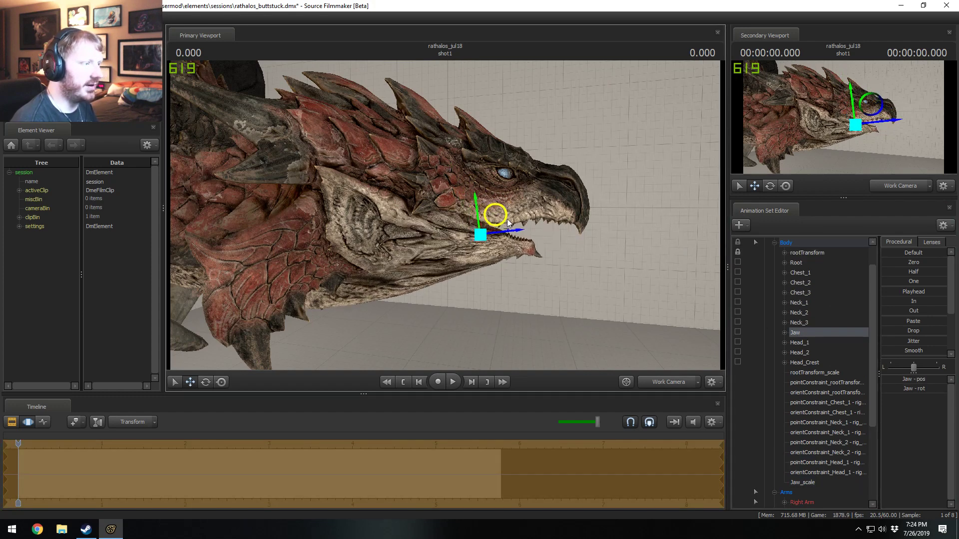
pyautogui.moveTo(520, 216); pyautogui.dragTo(536, 206)
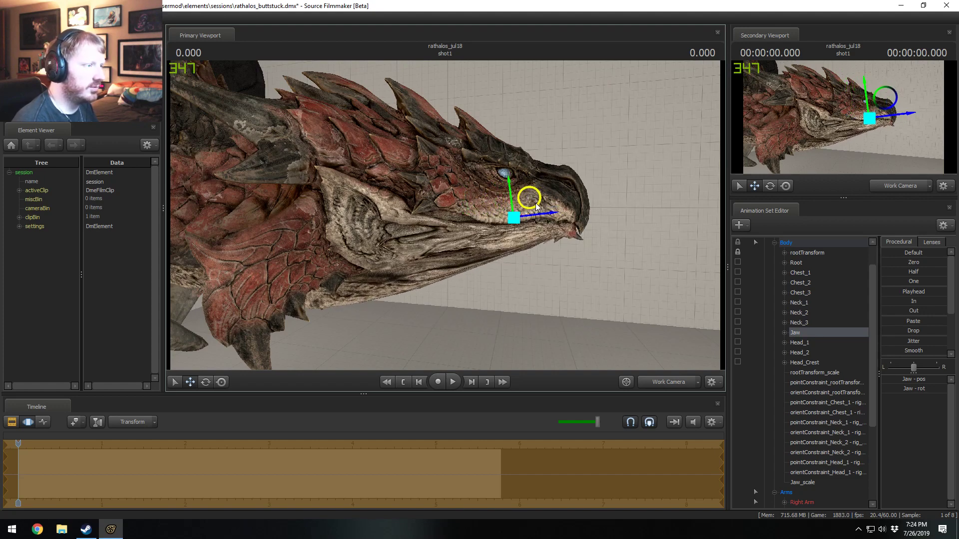
pyautogui.moveTo(671, 189)
pyautogui.keyDown('alt'); pyautogui.mouseDown()
pyautogui.moveTo(564, 192)
pyautogui.moveTo(671, 190)
pyautogui.mouseUp(); pyautogui.keyUp('alt')
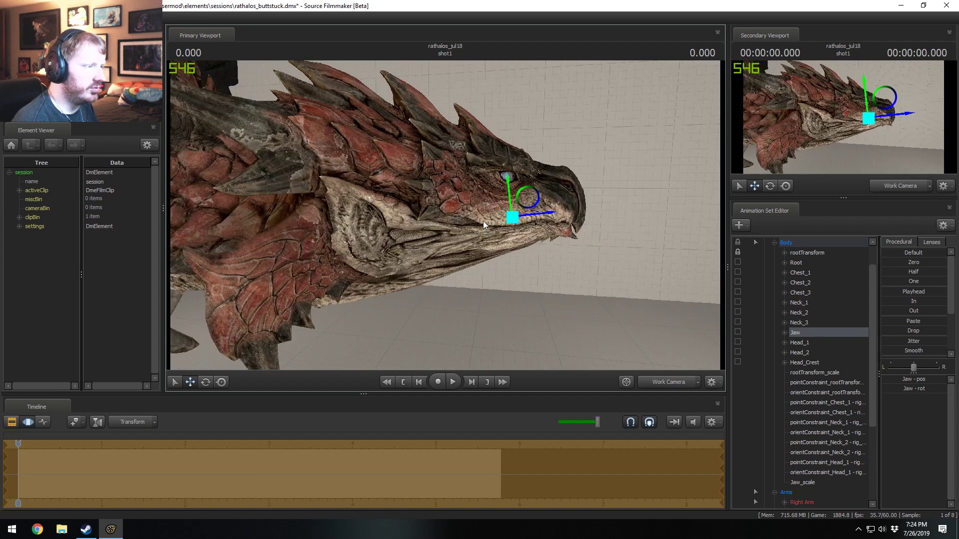
pyautogui.press('e')
pyautogui.moveTo(544, 207); pyautogui.dragTo(474, 216)
pyautogui.press('w')
pyautogui.press('e')
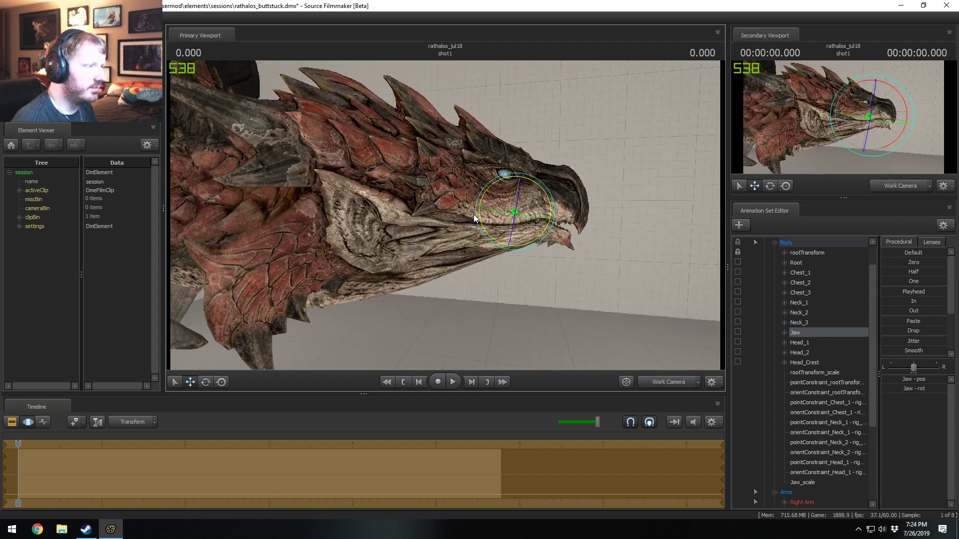
# - Try adjusting the small jaw's rotation and height beneath the beak, checking its fit from the front and the side
pyautogui.moveTo(548, 207)
pyautogui.mouseDown()
pyautogui.moveTo(544, 228)
pyautogui.moveTo(550, 203)
pyautogui.mouseUp()
pyautogui.keyDown('alt'); pyautogui.moveTo(550, 203); pyautogui.dragTo(425, 214); pyautogui.keyUp('alt')
pyautogui.moveTo(476, 194)
pyautogui.mouseDown()
pyautogui.moveTo(481, 214)
pyautogui.moveTo(480, 191)
pyautogui.mouseUp()
pyautogui.moveTo(562, 182); pyautogui.dragTo(582, 150)
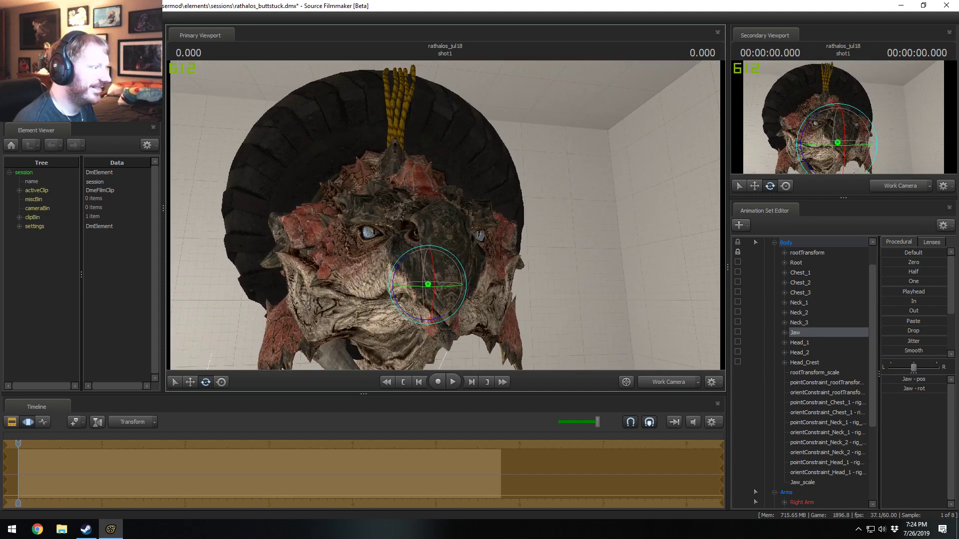
pyautogui.moveTo(446, 215); pyautogui.dragTo(472, 144)
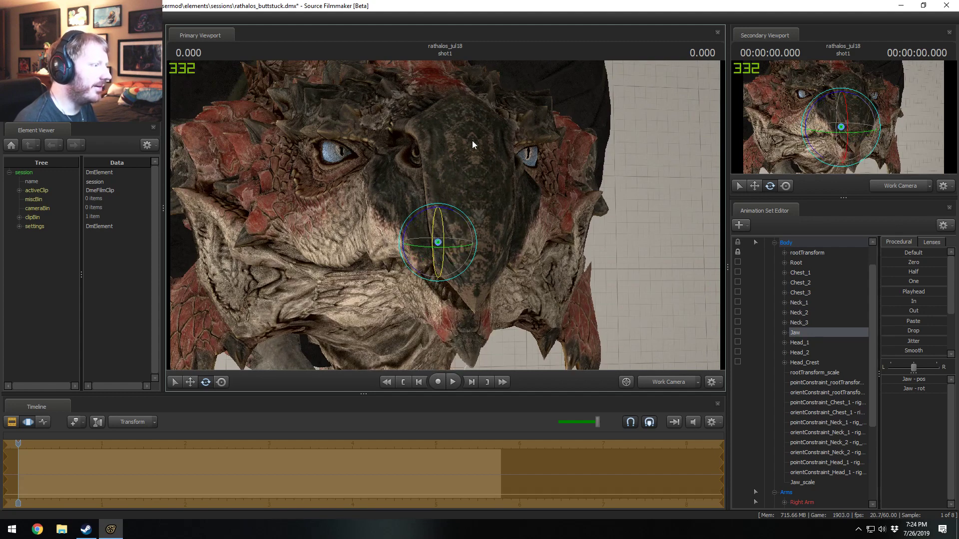
pyautogui.moveTo(446, 216); pyautogui.dragTo(439, 182)
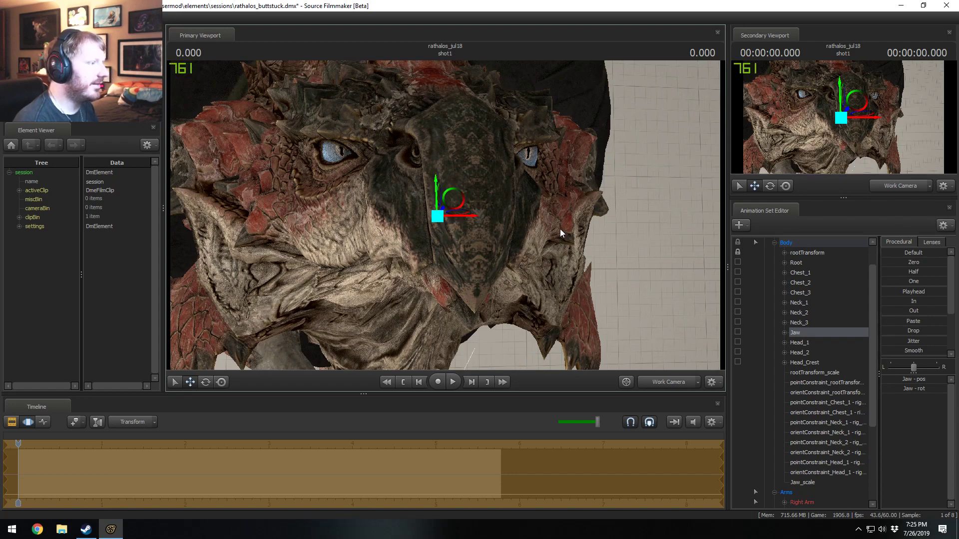
pyautogui.keyDown('alt'); pyautogui.moveTo(559, 229); pyautogui.dragTo(451, 218); pyautogui.keyUp('alt')
pyautogui.keyDown('alt'); pyautogui.moveTo(451, 219); pyautogui.dragTo(445, 215, button='right'); pyautogui.keyUp('alt')
pyautogui.keyDown('alt'); pyautogui.moveTo(449, 216); pyautogui.dragTo(446, 215); pyautogui.keyUp('alt')
pyautogui.moveTo(460, 200)
pyautogui.mouseDown()
pyautogui.moveTo(466, 263)
pyautogui.moveTo(444, 314)
pyautogui.moveTo(446, 204)
pyautogui.mouseUp()
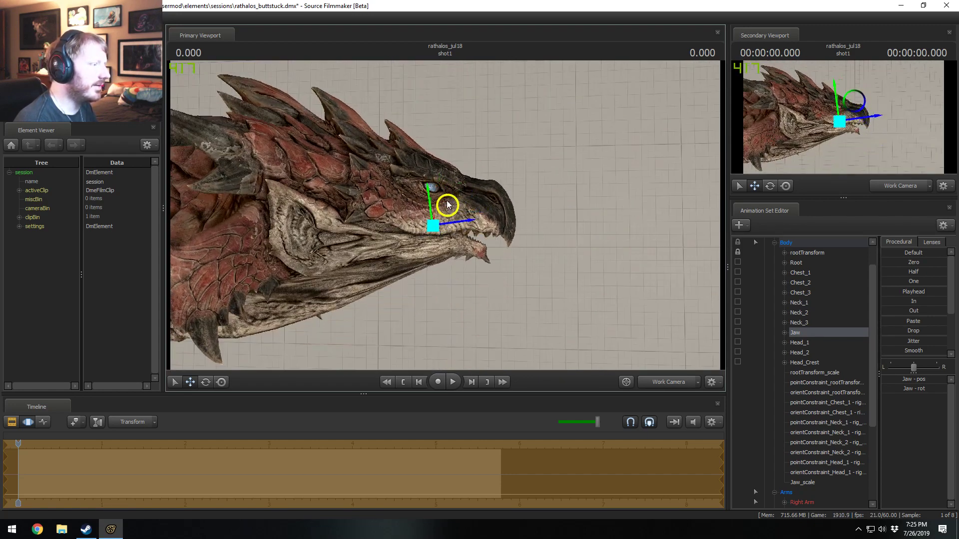
# - Undo the lower jaw's shrinking and repositioning, but restore the Jaw_scale control
pyautogui.press('e')
pyautogui.press('Escape')
pyautogui.hotkey('ctrl', 'v')
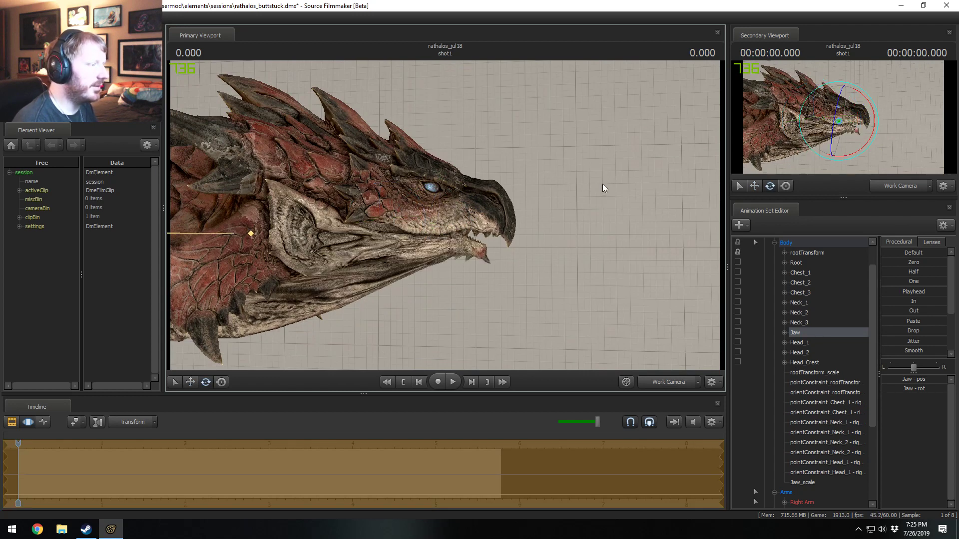
pyautogui.hotkey('ctrl', 'z')
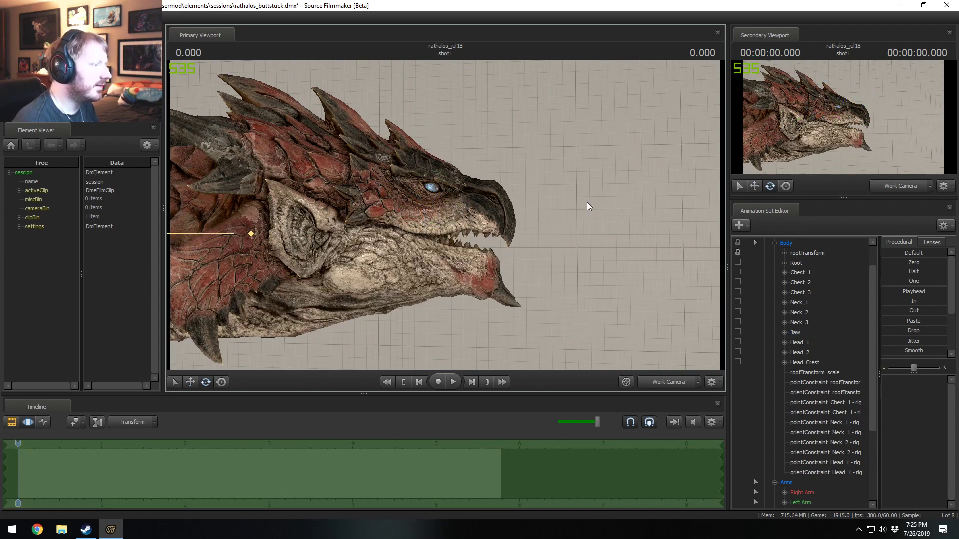
pyautogui.hotkey('ctrl', 'y')
# - Try enlarging the lower jaw with Jaw_scale and moving the Jaw control back toward the neck
pyautogui.click(815, 480)
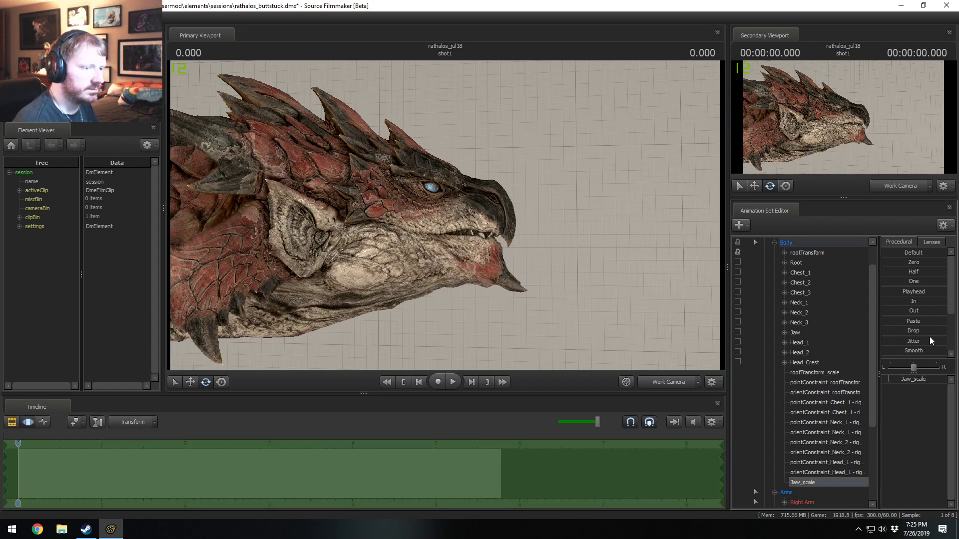
pyautogui.moveTo(916, 382); pyautogui.dragTo(920, 385)
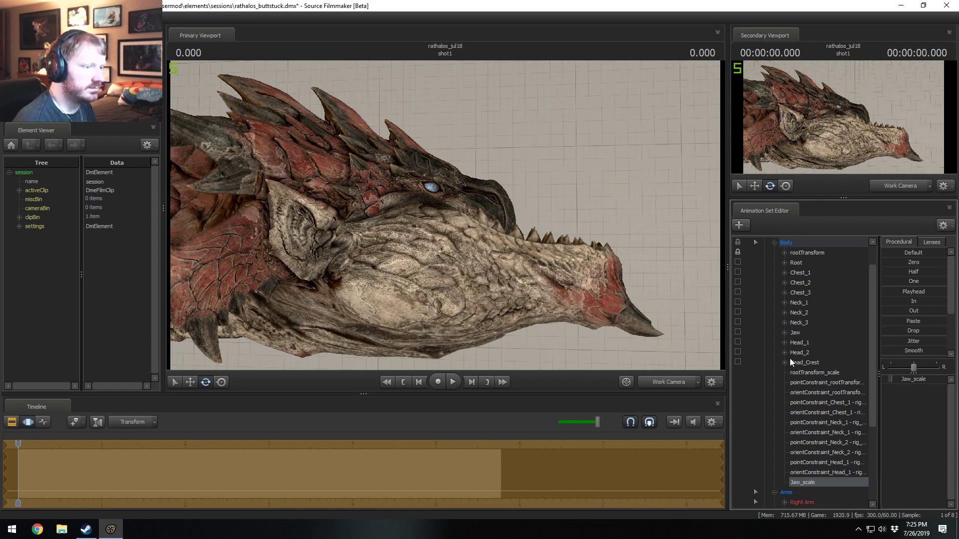
pyautogui.click(799, 333)
pyautogui.moveTo(331, 209); pyautogui.dragTo(446, 219)
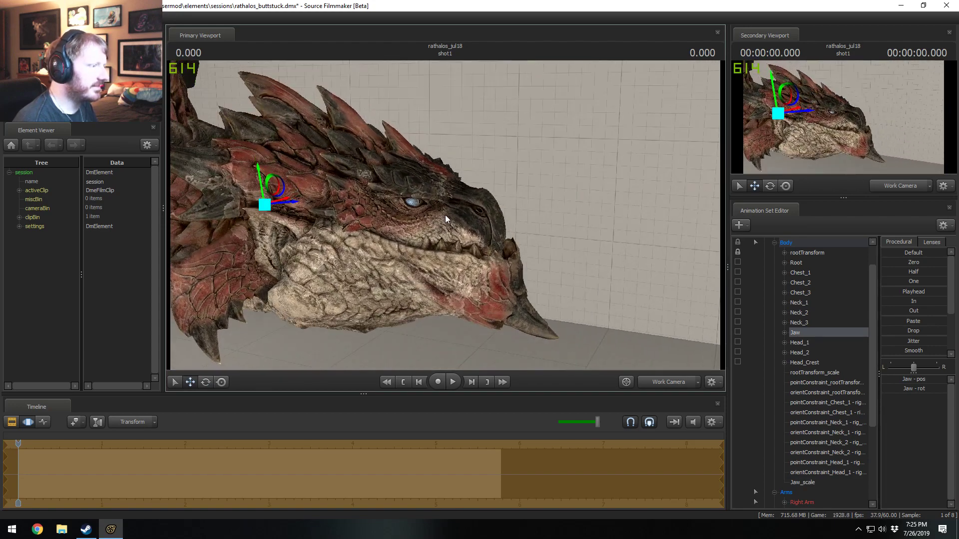
# - Try enlarging the lower jaw further with Jaw_scale and shifting the Jaw control to fit it under the head
pyautogui.keyDown('alt'); pyautogui.moveTo(548, 247); pyautogui.dragTo(542, 273); pyautogui.keyUp('alt')
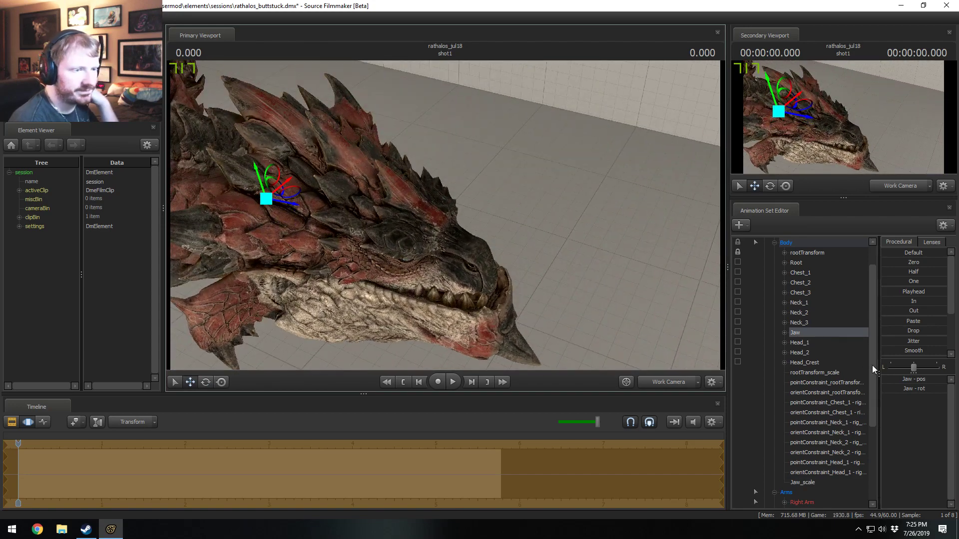
pyautogui.click(829, 481)
pyautogui.moveTo(916, 382); pyautogui.dragTo(923, 382)
pyautogui.click(797, 334)
pyautogui.keyDown('alt'); pyautogui.moveTo(590, 279); pyautogui.dragTo(567, 215); pyautogui.keyUp('alt')
pyautogui.moveTo(273, 185); pyautogui.dragTo(188, 167)
pyautogui.moveTo(467, 212); pyautogui.dragTo(446, 216)
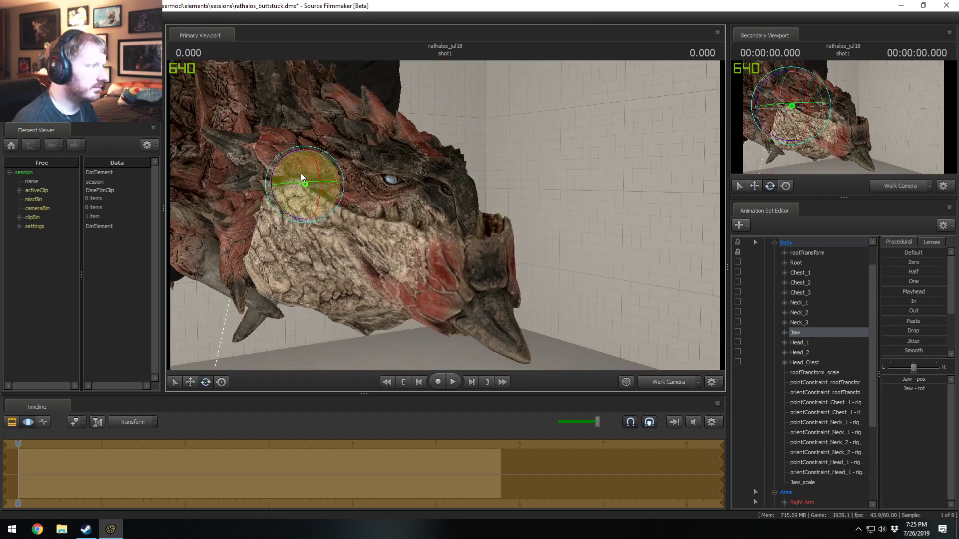
# - Try rotating the enlarged lower jaw and shifting it back so it wraps around the beak
pyautogui.moveTo(318, 168)
pyautogui.mouseDown()
pyautogui.moveTo(306, 194)
pyautogui.moveTo(330, 165)
pyautogui.moveTo(327, 152)
pyautogui.mouseUp()
pyautogui.moveTo(399, 190); pyautogui.dragTo(515, 251)
pyautogui.keyDown('alt'); pyautogui.moveTo(429, 202); pyautogui.dragTo(324, 220); pyautogui.keyUp('alt')
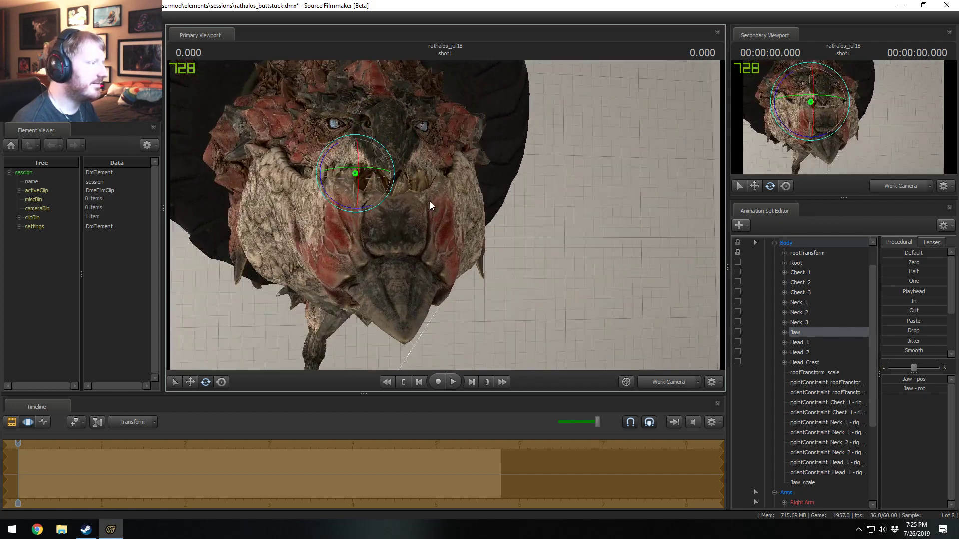
pyautogui.moveTo(374, 189); pyautogui.dragTo(367, 188)
pyautogui.moveTo(436, 220)
pyautogui.keyDown('alt'); pyautogui.mouseDown()
pyautogui.moveTo(482, 225)
pyautogui.moveTo(438, 249)
pyautogui.moveTo(482, 237)
pyautogui.moveTo(544, 262)
pyautogui.moveTo(451, 208)
pyautogui.moveTo(424, 214)
pyautogui.moveTo(440, 214)
pyautogui.mouseUp(); pyautogui.keyUp('alt')
pyautogui.moveTo(382, 192); pyautogui.dragTo(504, 212)
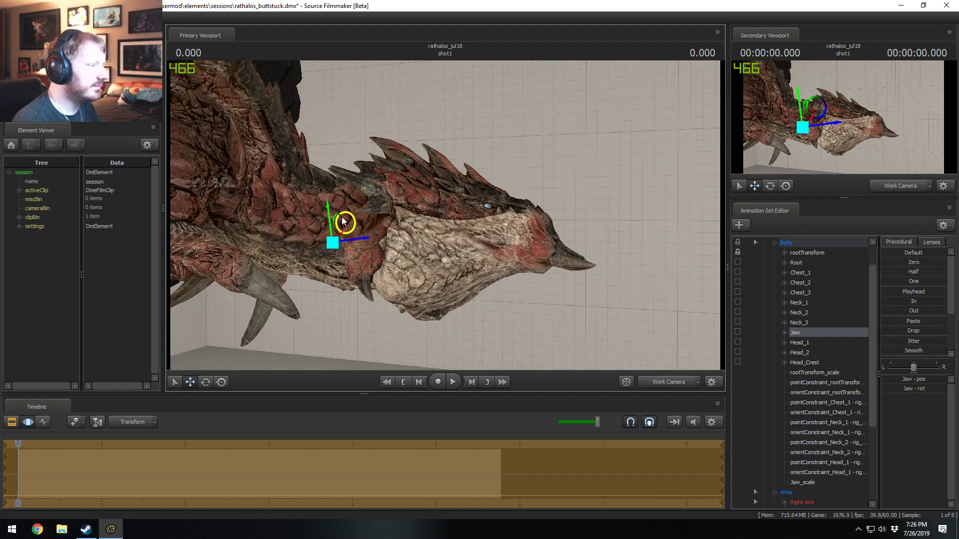
pyautogui.moveTo(343, 221); pyautogui.dragTo(342, 220)
# - Examine how the enlarged lower jaw fits the head and neck from various distances and angles
pyautogui.press('d')
pyautogui.moveTo(445, 215); pyautogui.dragTo(187, 233)
pyautogui.press('w')
pyautogui.press('s')
pyautogui.press('w')
pyautogui.press('w')
pyautogui.press('w')
pyautogui.press('s')
pyautogui.press('s')
pyautogui.press('w')
pyautogui.press('s')
pyautogui.moveTo(625, 244)
pyautogui.mouseDown()
pyautogui.moveTo(649, 243)
pyautogui.moveTo(625, 243)
pyautogui.mouseUp()
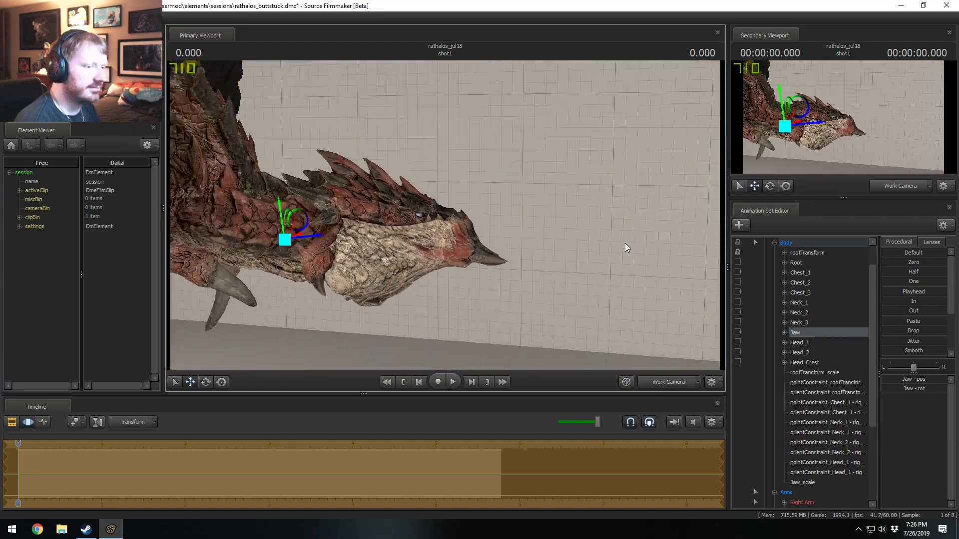
# - Try scaling the lower jaw up to an exaggerated size with Jaw_scale and repositioning the Jaw control near the chest
pyautogui.click(810, 481)
pyautogui.moveTo(905, 380); pyautogui.dragTo(919, 379)
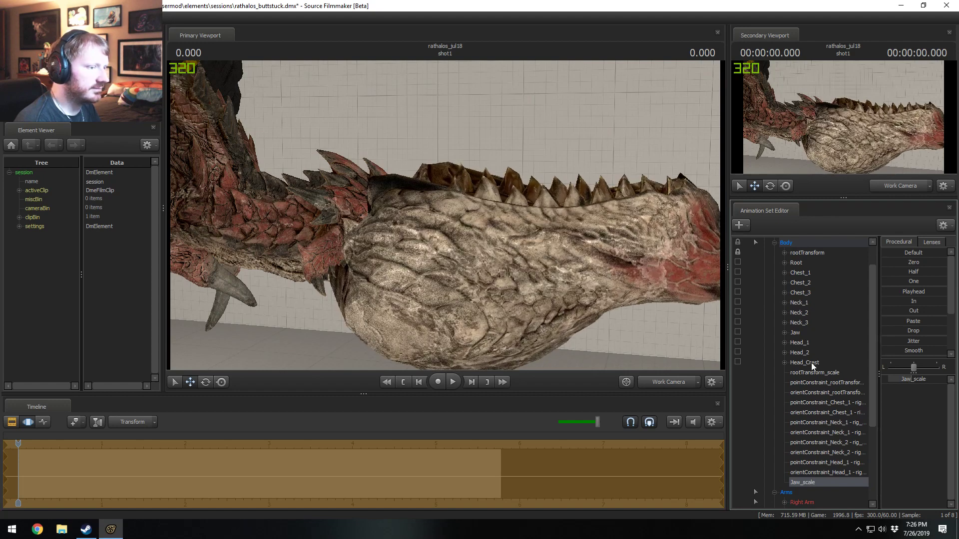
pyautogui.click(805, 333)
pyautogui.moveTo(303, 218); pyautogui.dragTo(299, 251)
pyautogui.press('w')
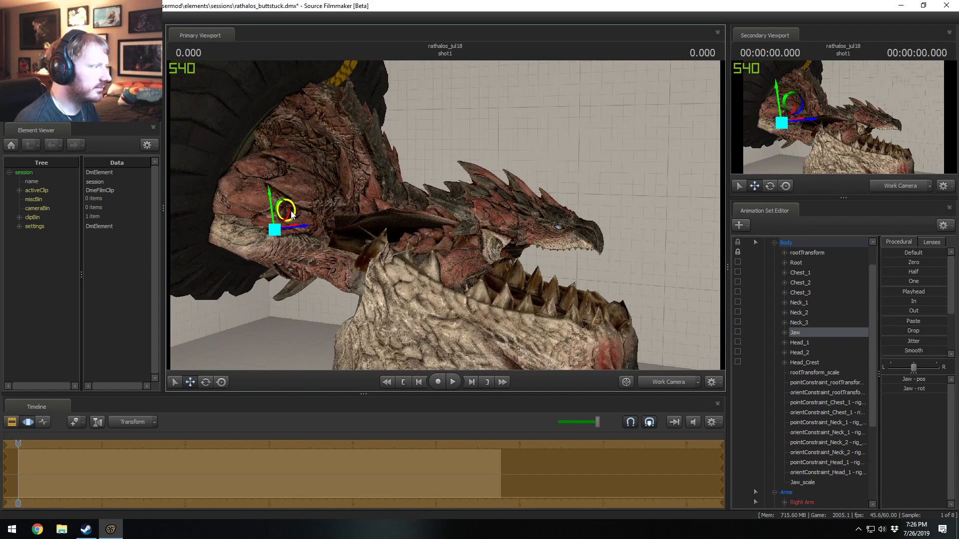
pyautogui.moveTo(290, 211); pyautogui.dragTo(284, 155)
# - Try rotating the oversized lower jaw while viewing the Rathalos from the front
pyautogui.press('d')
pyautogui.moveTo(283, 155); pyautogui.dragTo(445, 216)
pyautogui.press('a')
pyautogui.press('e')
pyautogui.moveTo(350, 170); pyautogui.dragTo(359, 135)
# - Undo all the lower jaw scaling, moves and rotations, including the addition of the Jaw_scale control
pyautogui.hotkey('ctrl', 'z')
pyautogui.hotkey('ctrl', 'z')
pyautogui.hotkey('ctrl', 'z')
pyautogui.hotkey('ctrl', 'z')
pyautogui.hotkey('ctrl', 'z')
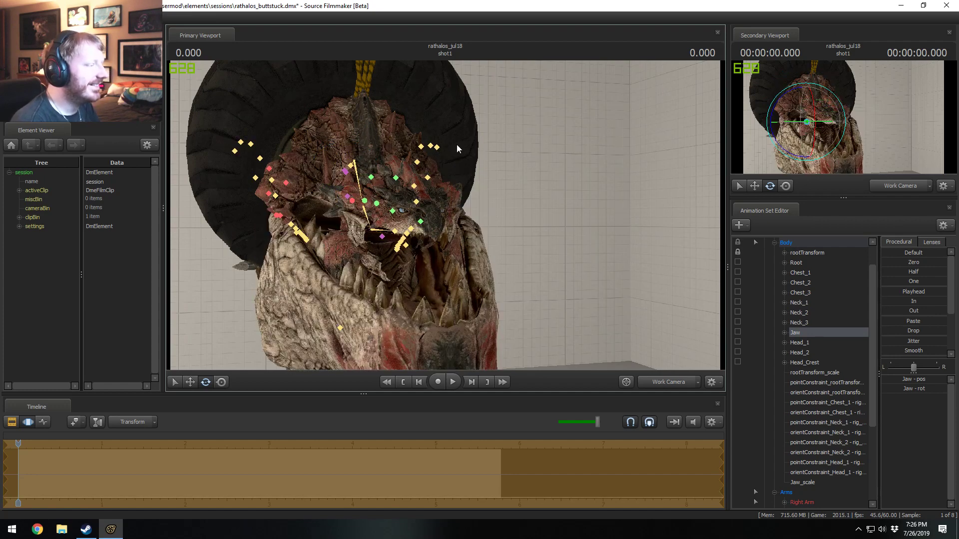
pyautogui.hotkey('ctrl', 'z')
pyautogui.hotkey('ctrl', 'z')
pyautogui.hotkey('ctrl', 'z')
pyautogui.hotkey('ctrl', 'z')
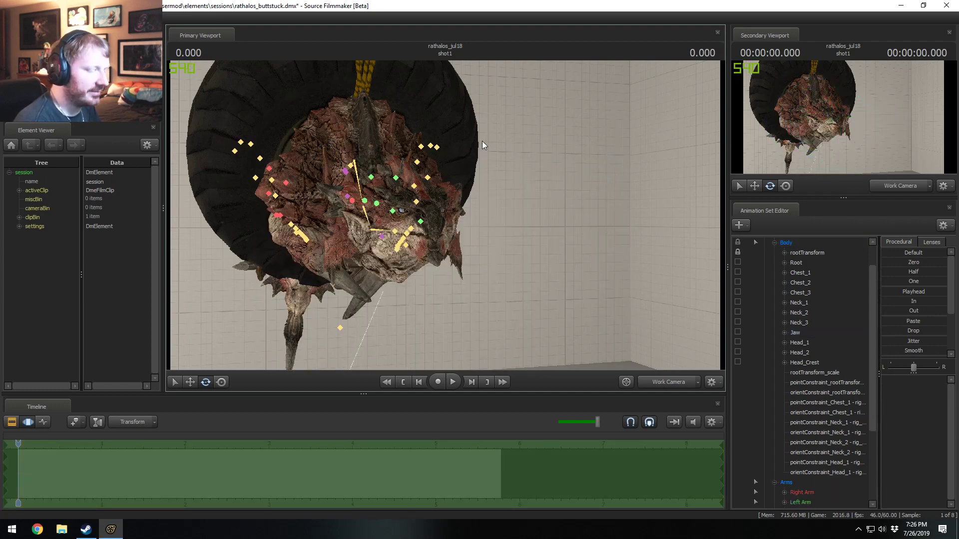
pyautogui.hotkey('ctrl', 'z')
pyautogui.hotkey('ctrl', 'z')
pyautogui.hotkey('ctrl', 'z')
pyautogui.hotkey('ctrl', 'z')
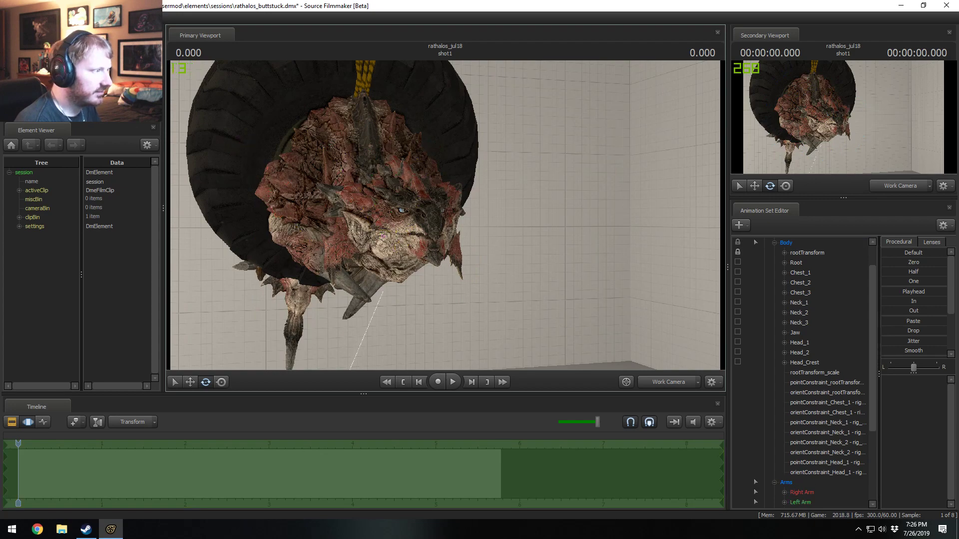
# - Collapse the Rathalos's Body controls and its whole control hierarchy, and save the session
pyautogui.moveTo(446, 215)
pyautogui.mouseDown()
pyautogui.moveTo(370, 200)
pyautogui.moveTo(446, 215)
pyautogui.mouseUp()
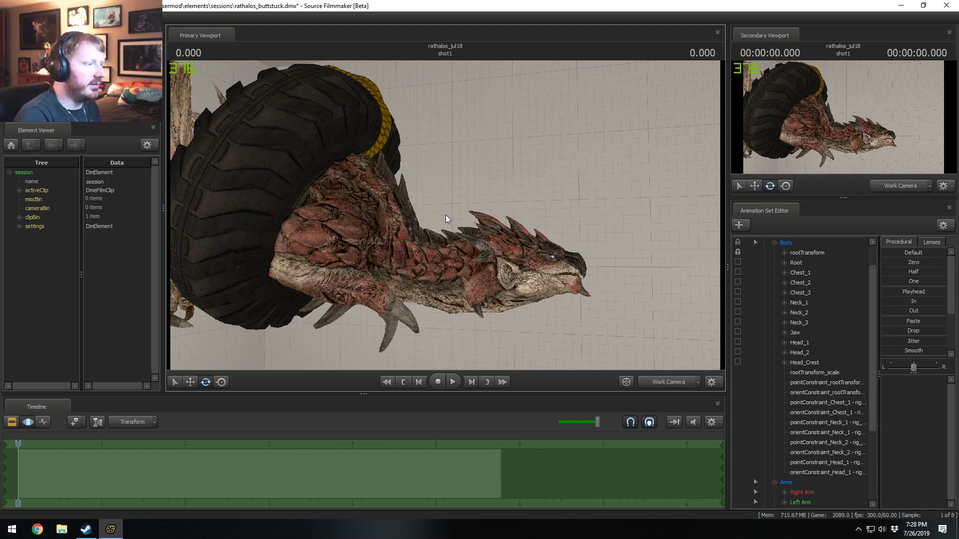
pyautogui.moveTo(441, 212)
pyautogui.mouseDown()
pyautogui.moveTo(410, 206)
pyautogui.moveTo(439, 212)
pyautogui.moveTo(421, 201)
pyautogui.moveTo(444, 158)
pyautogui.moveTo(445, 215)
pyautogui.mouseUp()
pyautogui.press('s')
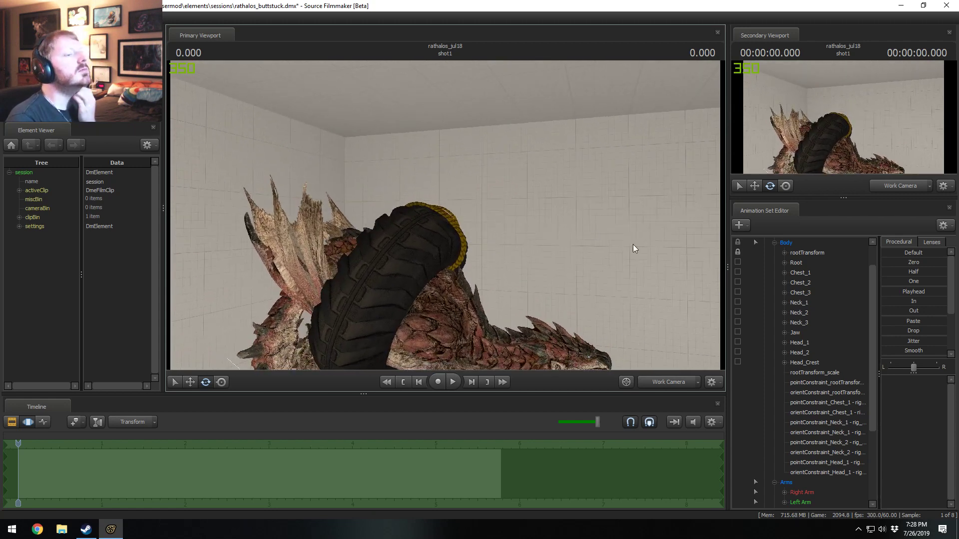
pyautogui.click(774, 243)
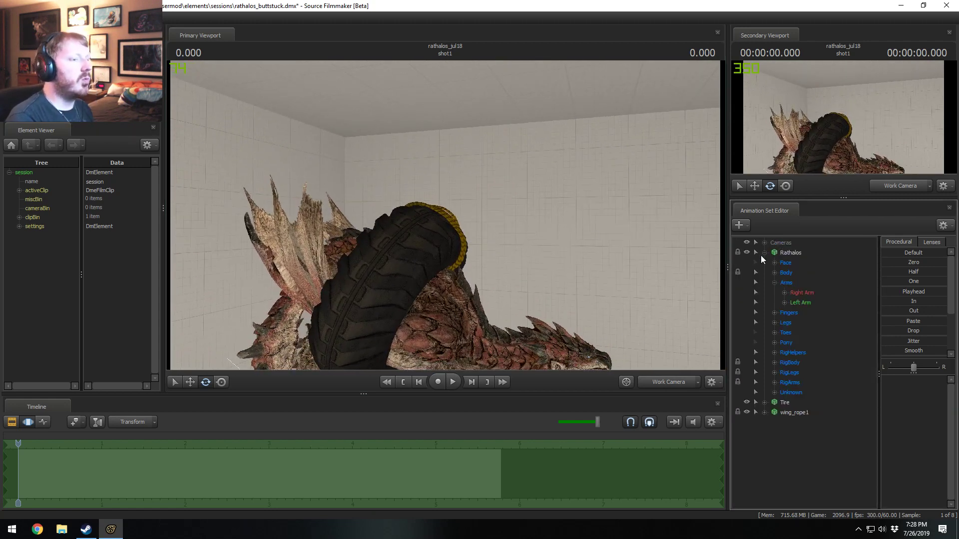
pyautogui.click(765, 253)
pyautogui.hotkey('ctrl', 's')
# - Rename the wing_rope1 animation set as Tire Rope
pyautogui.rightClick(792, 274)
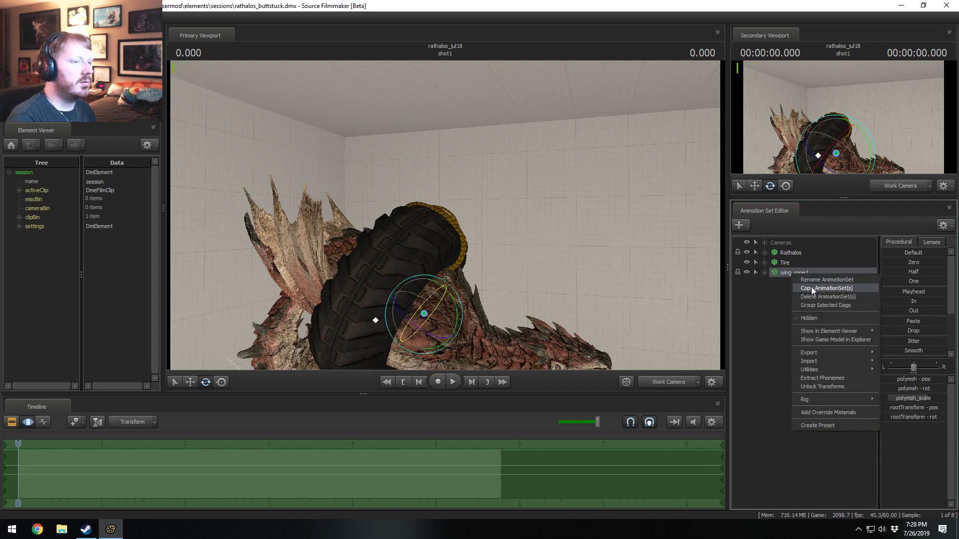
pyautogui.click(816, 281)
pyautogui.write('Tire F')
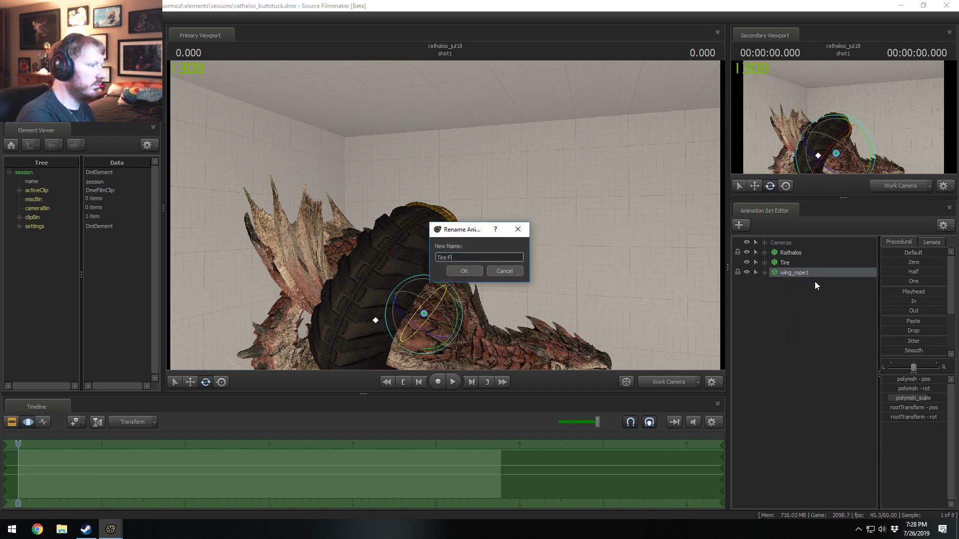
pyautogui.write('ope')
pyautogui.press('Return')
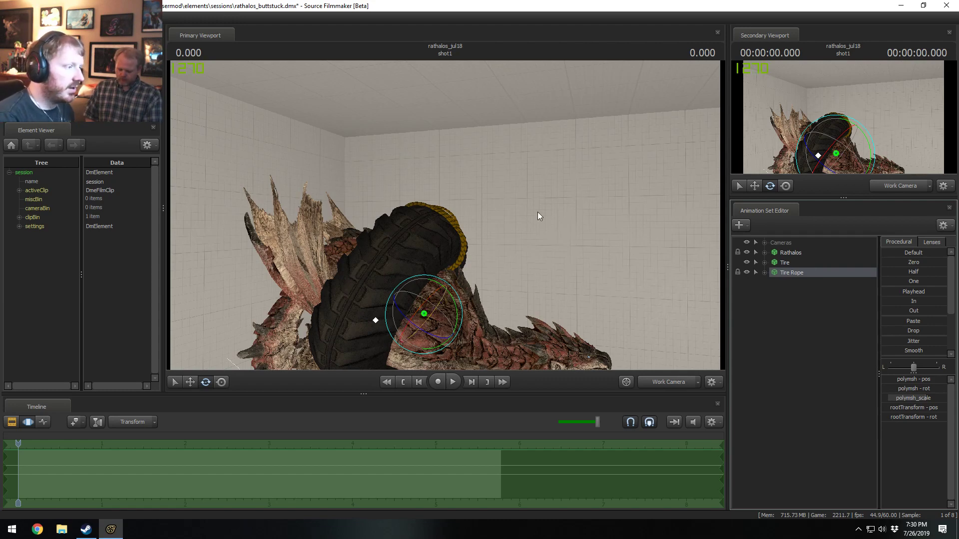
# - Examine the whole pose of the Rathalos, tire and rope in the room from several side angles
pyautogui.moveTo(474, 212)
pyautogui.keyDown('alt'); pyautogui.mouseDown()
pyautogui.moveTo(514, 189)
pyautogui.moveTo(445, 215)
pyautogui.mouseUp(); pyautogui.keyUp('alt')
pyautogui.press('s')
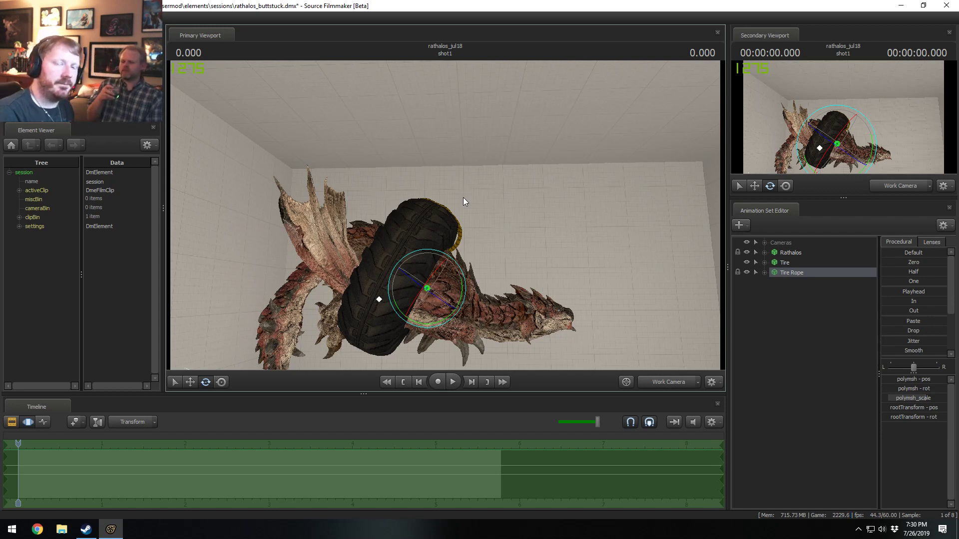
pyautogui.keyDown('alt'); pyautogui.moveTo(454, 184); pyautogui.dragTo(445, 215); pyautogui.keyUp('alt')
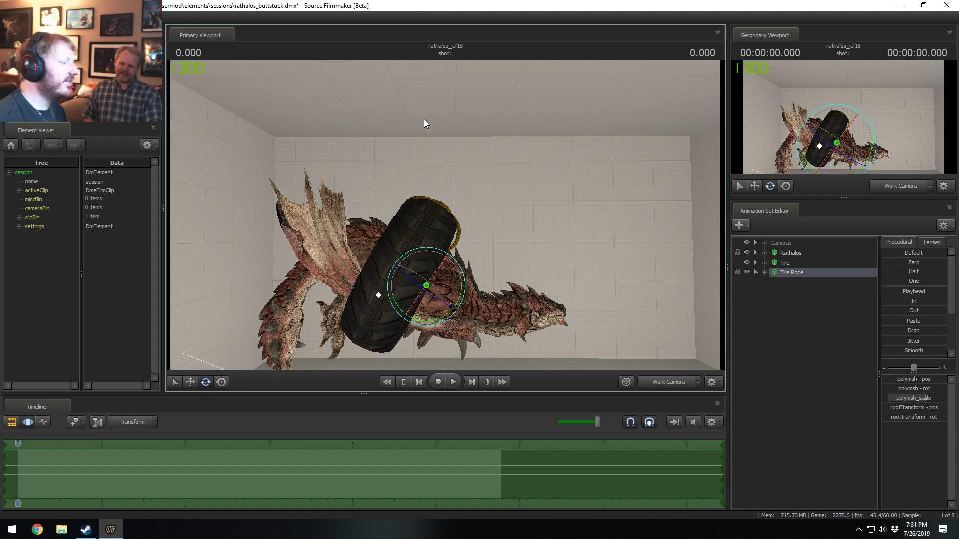
pyautogui.moveTo(505, 179)
pyautogui.keyDown('alt'); pyautogui.mouseDown()
pyautogui.moveTo(475, 168)
pyautogui.moveTo(504, 179)
pyautogui.mouseUp(); pyautogui.keyUp('alt')
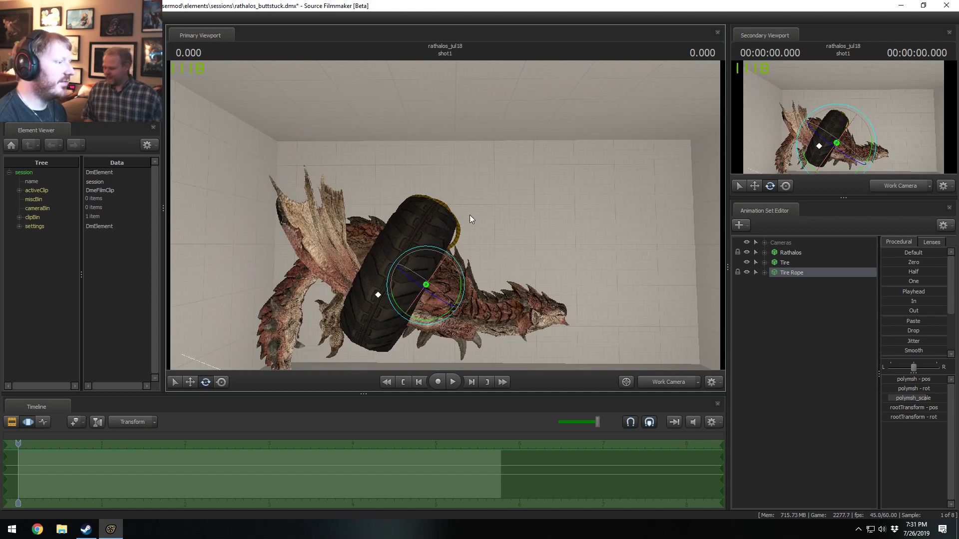
pyautogui.moveTo(470, 215); pyautogui.dragTo(445, 215)
pyautogui.press('a')
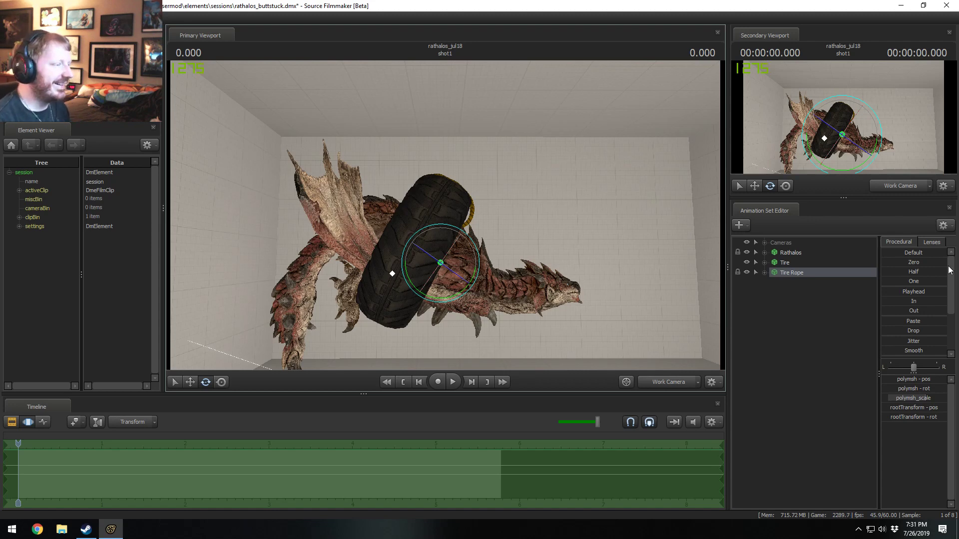
pyautogui.moveTo(600, 254); pyautogui.dragTo(598, 246)
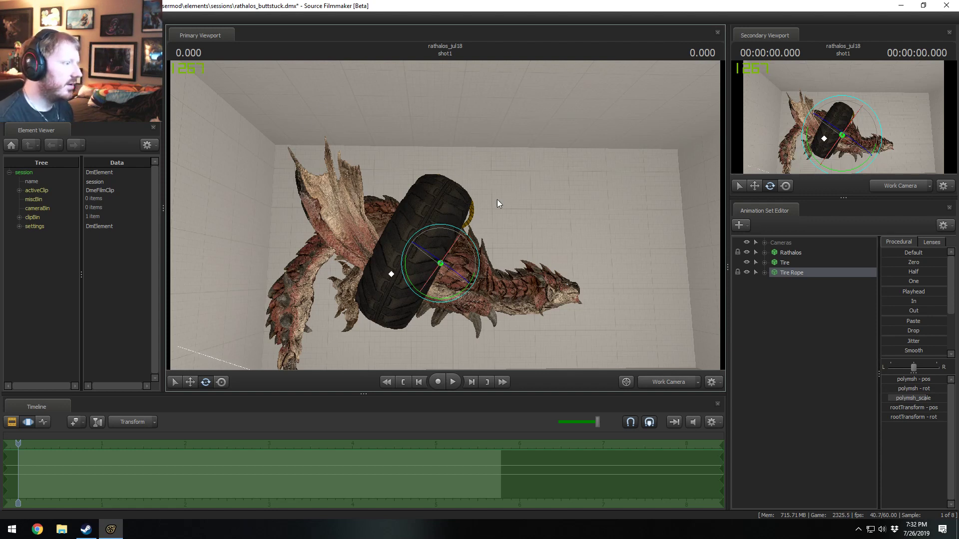
pyautogui.keyDown('alt'); pyautogui.moveTo(496, 199); pyautogui.dragTo(512, 207); pyautogui.keyUp('alt')
pyautogui.keyDown('alt'); pyautogui.moveTo(441, 212); pyautogui.dragTo(441, 214); pyautogui.keyUp('alt')
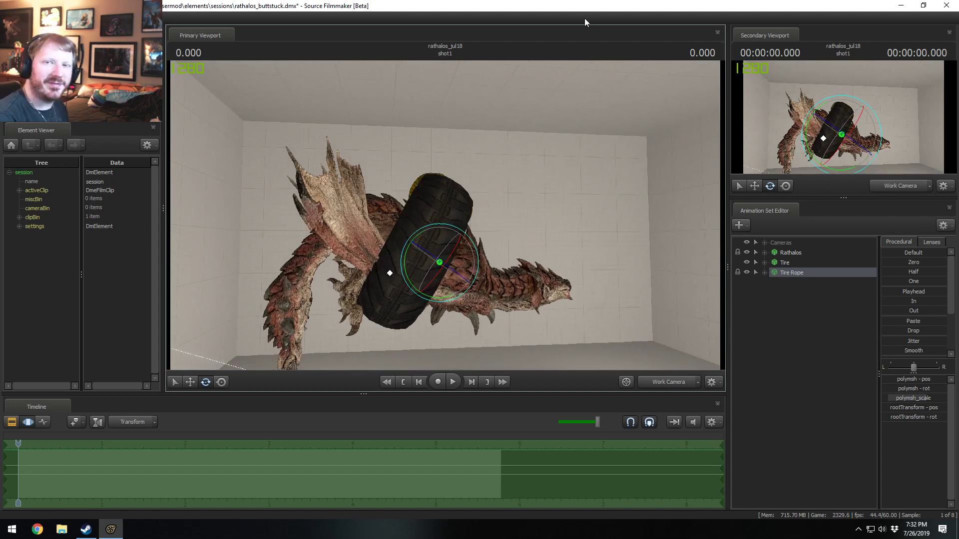
# - Leave the posed scene and open the Particle Editor tool
pyautogui.keyDown('alt'); pyautogui.moveTo(550, 269); pyautogui.dragTo(522, 252); pyautogui.keyUp('alt')
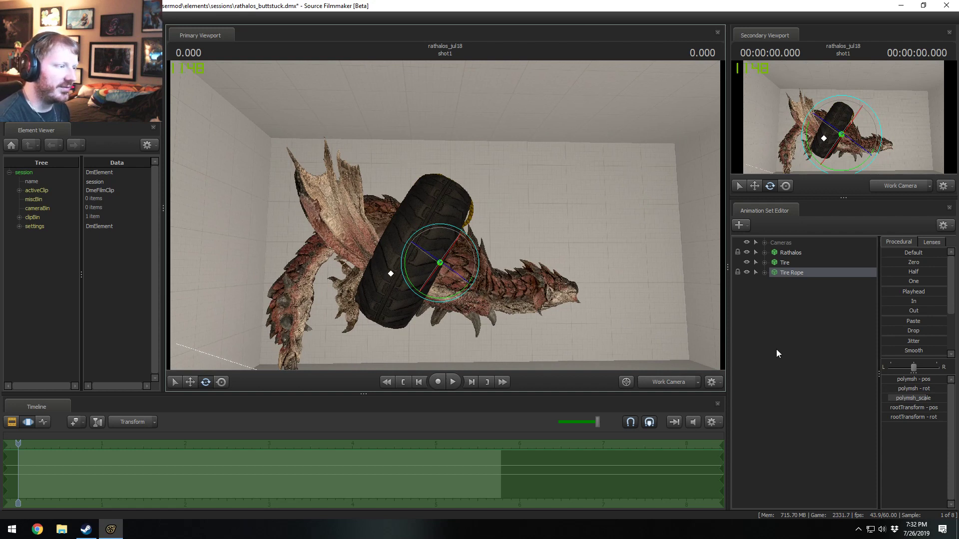
pyautogui.rightClick(809, 323)
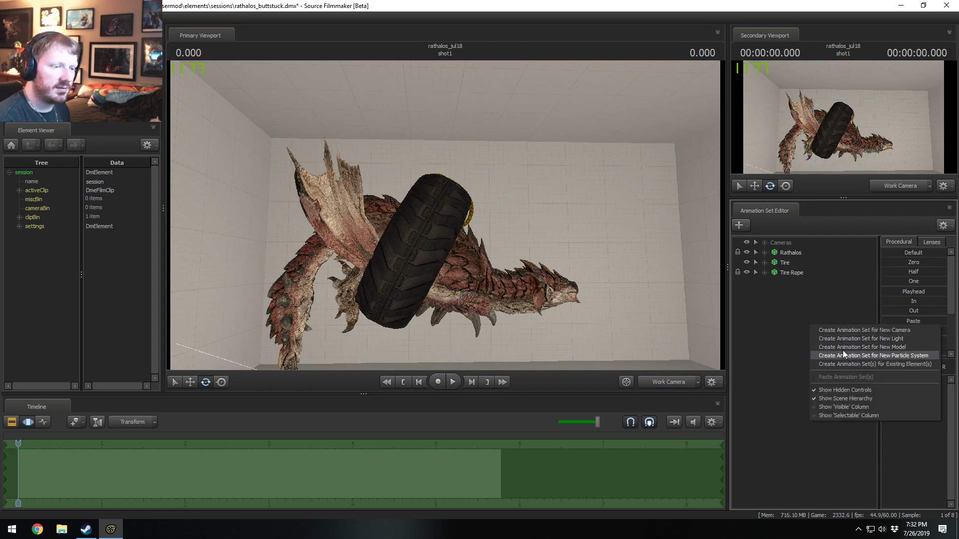
pyautogui.click(772, 321)
pyautogui.click(54, 17)
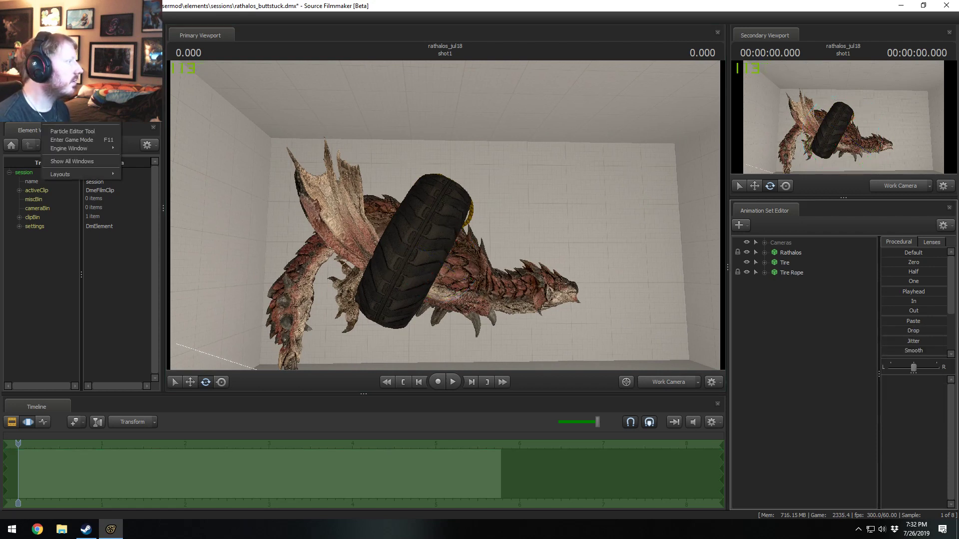
pyautogui.click(80, 130)
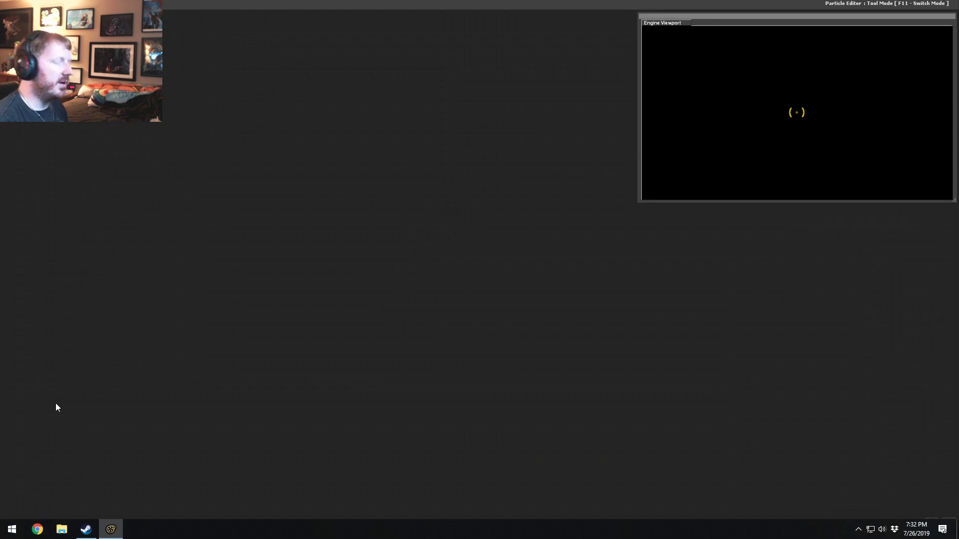
# - View the comic picture in the Dropbox Public Shared folder in File Explorer, and return to the Particle Editor
pyautogui.click(61, 529)
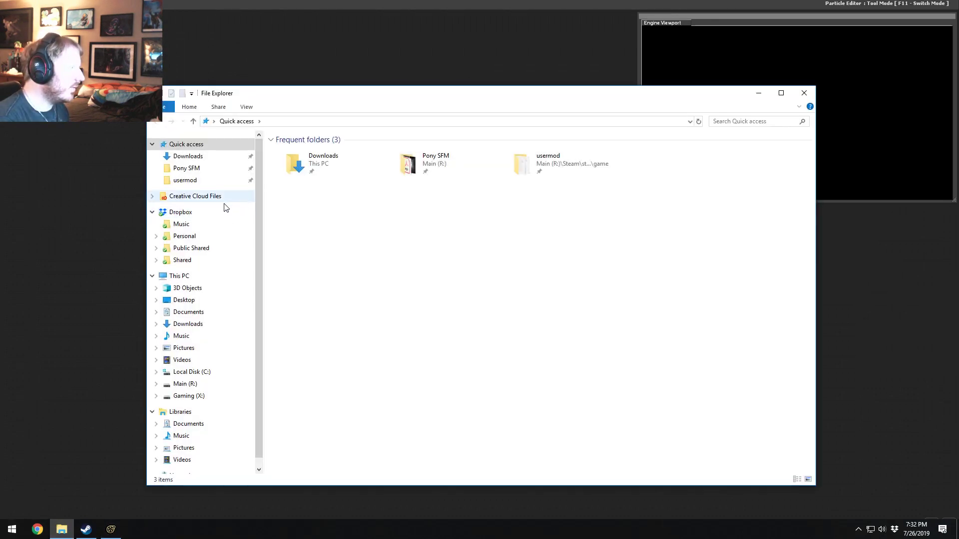
pyautogui.click(185, 259)
pyautogui.click(189, 248)
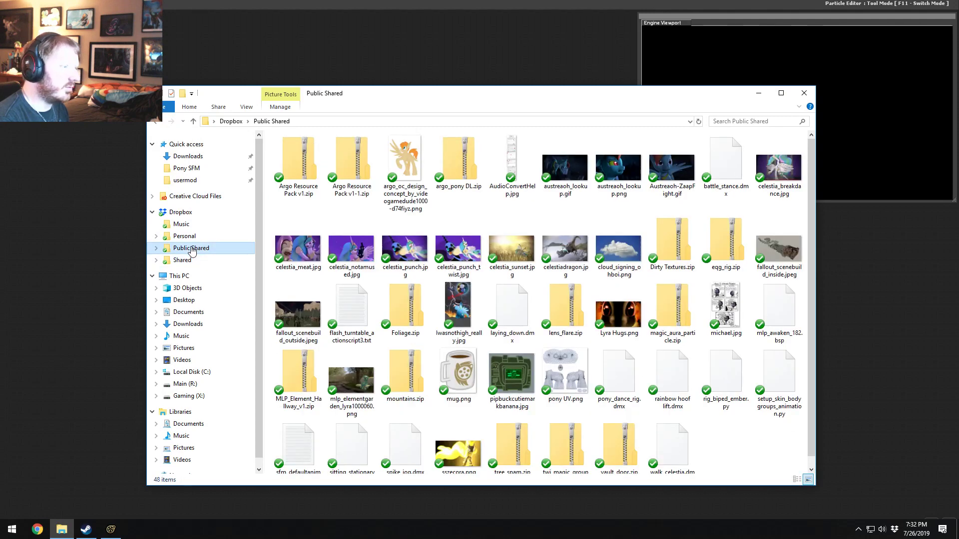
pyautogui.click(728, 309)
pyautogui.doubleClick(728, 309)
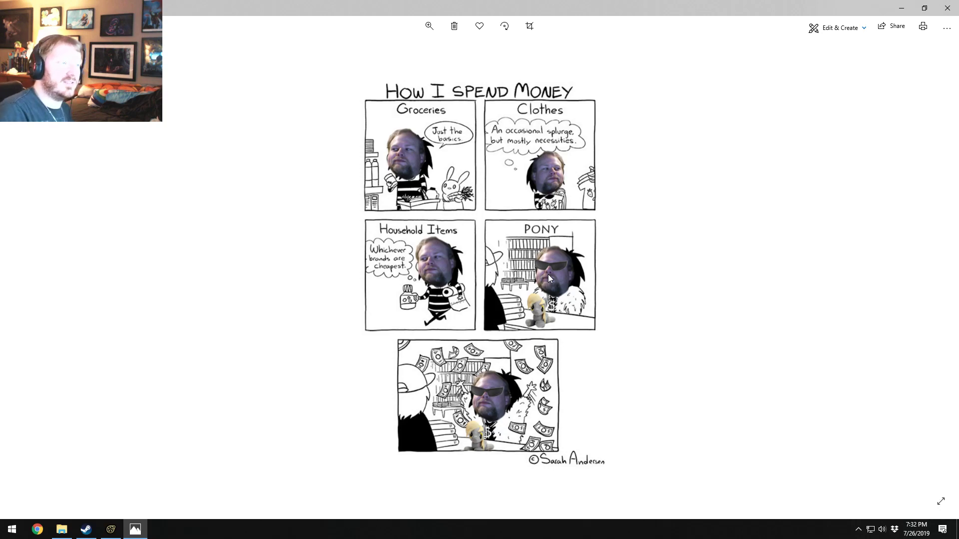
pyautogui.click(945, 7)
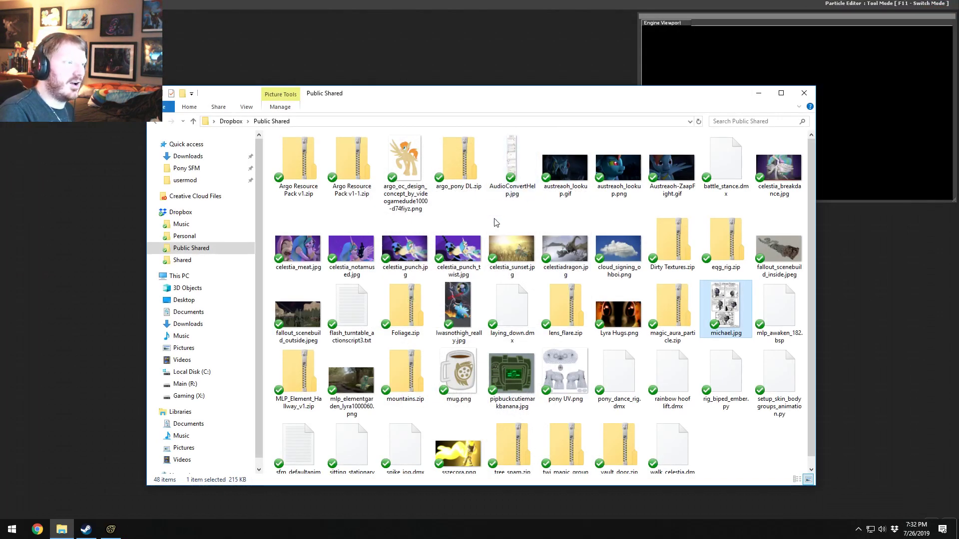
pyautogui.click(521, 4)
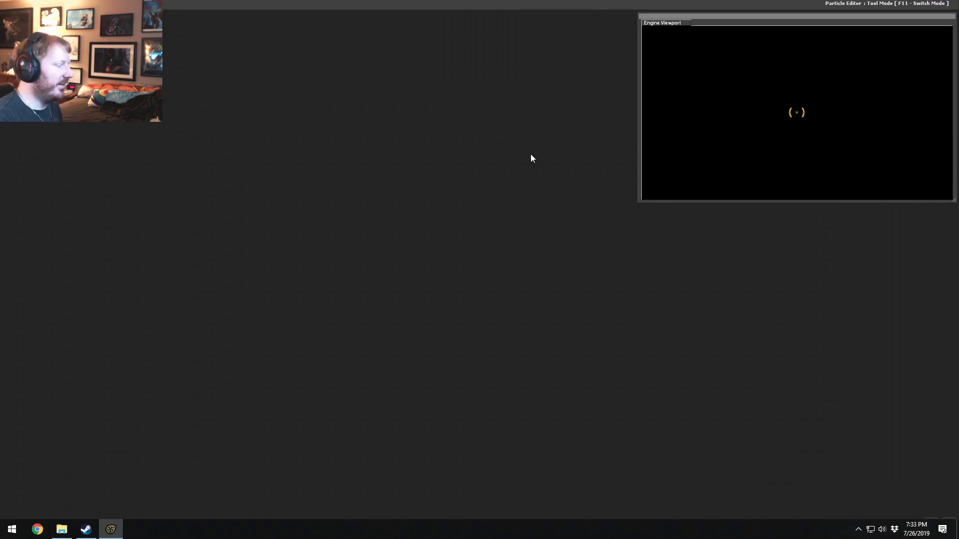
# - Look through the game list in the Steam library and return to the Particle Editor
pyautogui.rightClick(86, 529)
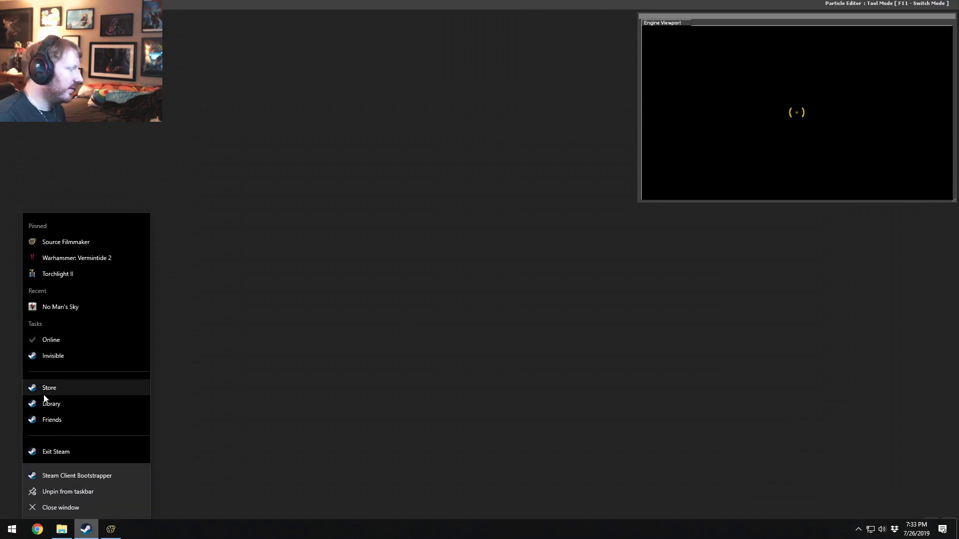
pyautogui.click(55, 403)
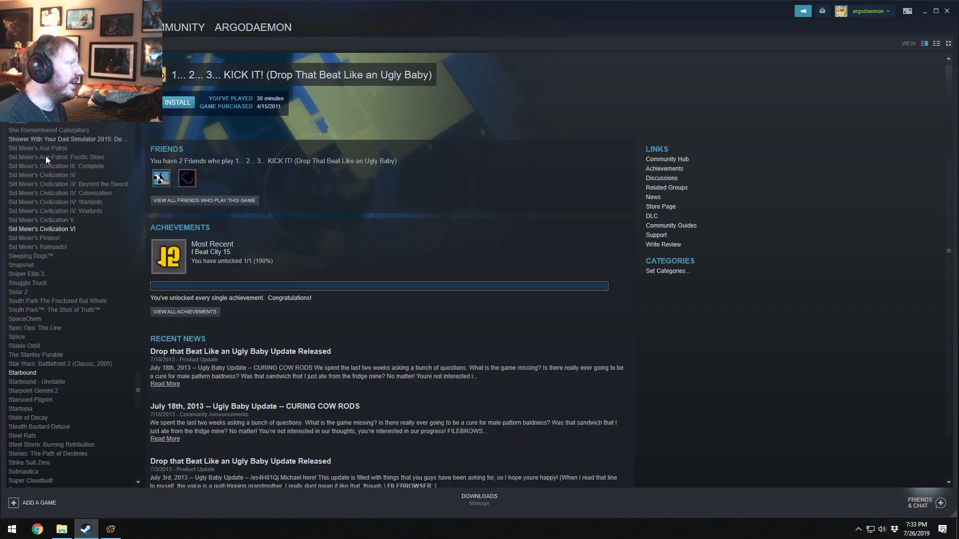
pyautogui.scroll(9, 34, 216)
pyautogui.moveTo(137, 365); pyautogui.dragTo(167, 532)
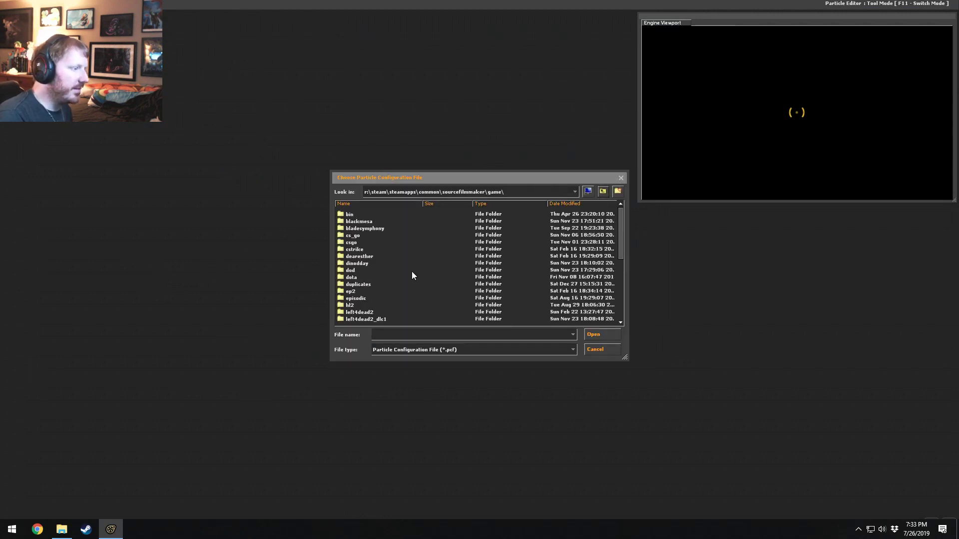
# - Browse the particle configuration files in the dota particles folder and leave without opening one
pyautogui.doubleClick(356, 276)
pyautogui.doubleClick(357, 256)
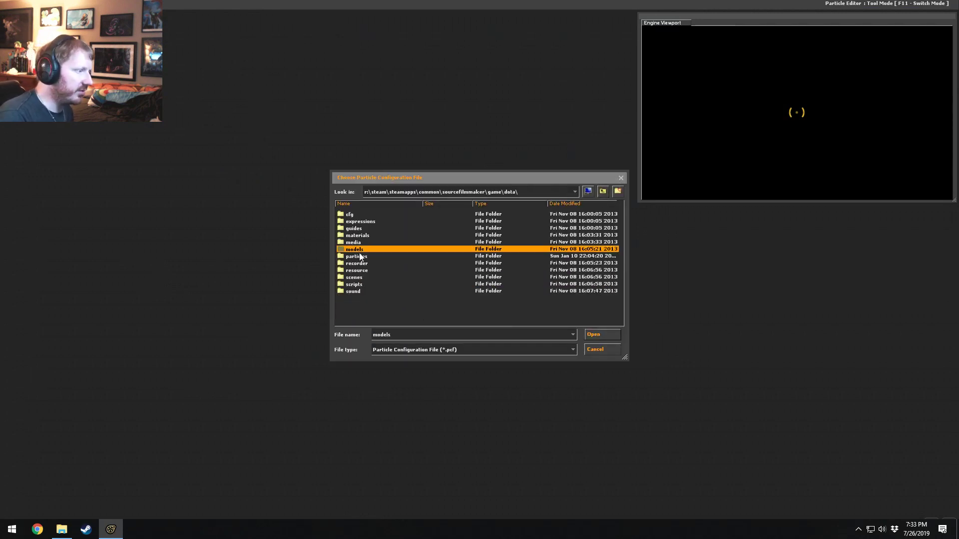
pyautogui.scroll(-5, 385, 272)
pyautogui.scroll(-1, 389, 285)
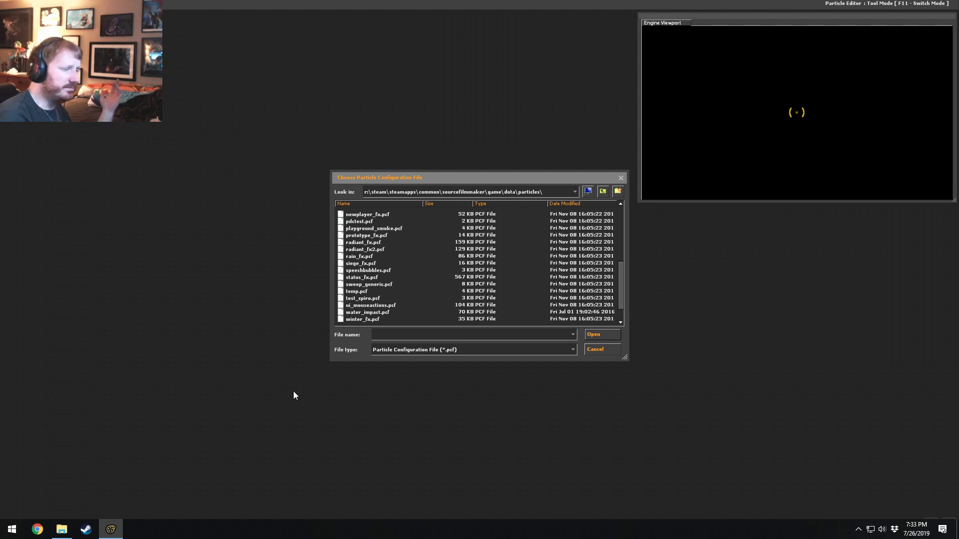
pyautogui.click(597, 353)
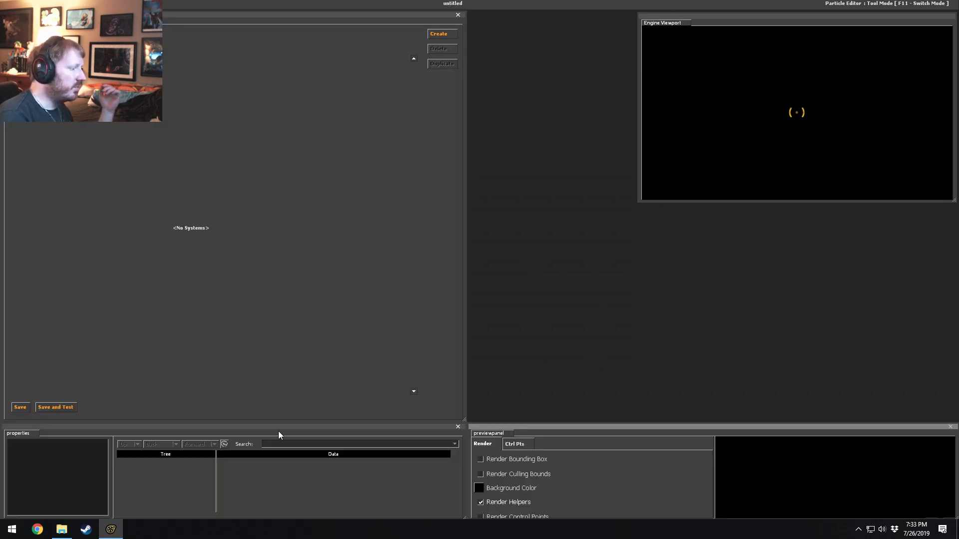
# - Enlarge the properties and preview areas, and create a new particle system named rope
pyautogui.moveTo(284, 422); pyautogui.dragTo(291, 246)
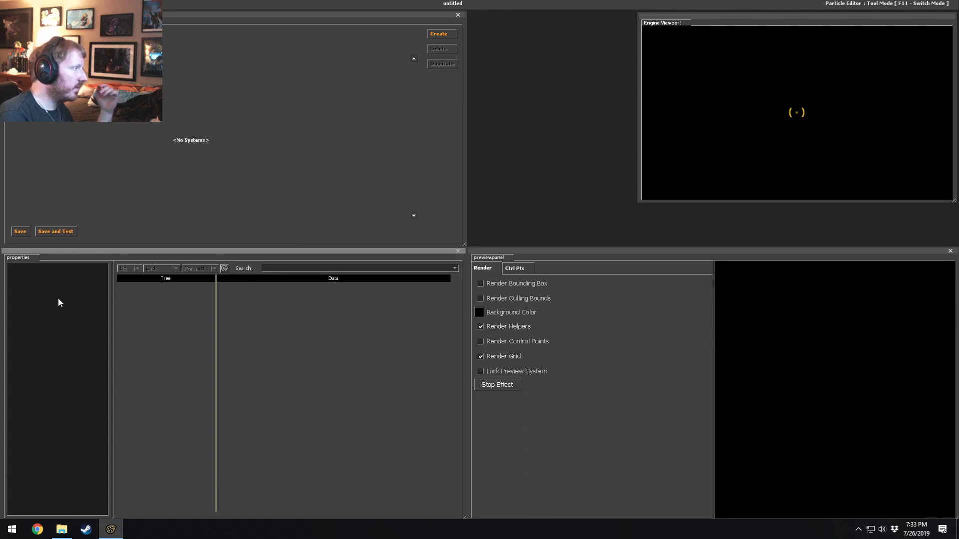
pyautogui.click(453, 34)
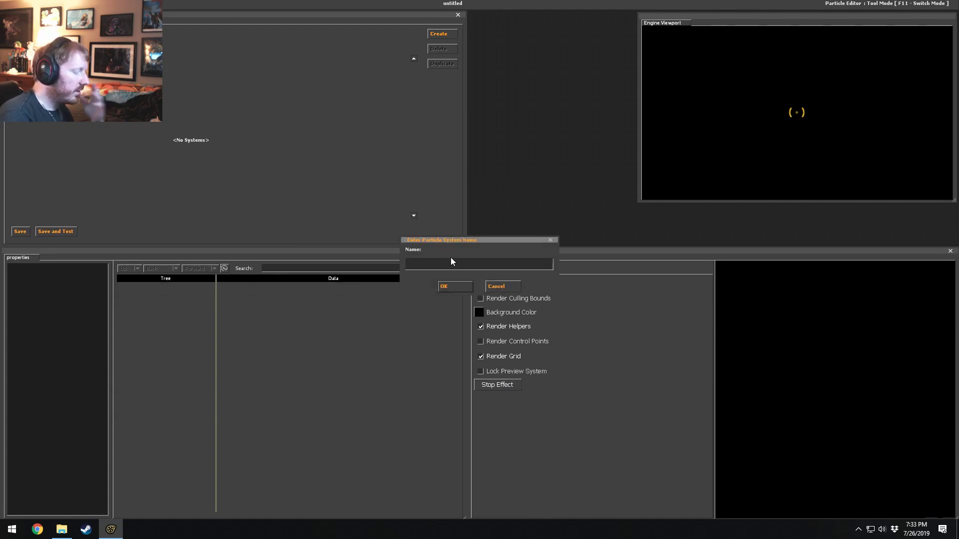
pyautogui.write('rope')
pyautogui.press('Return')
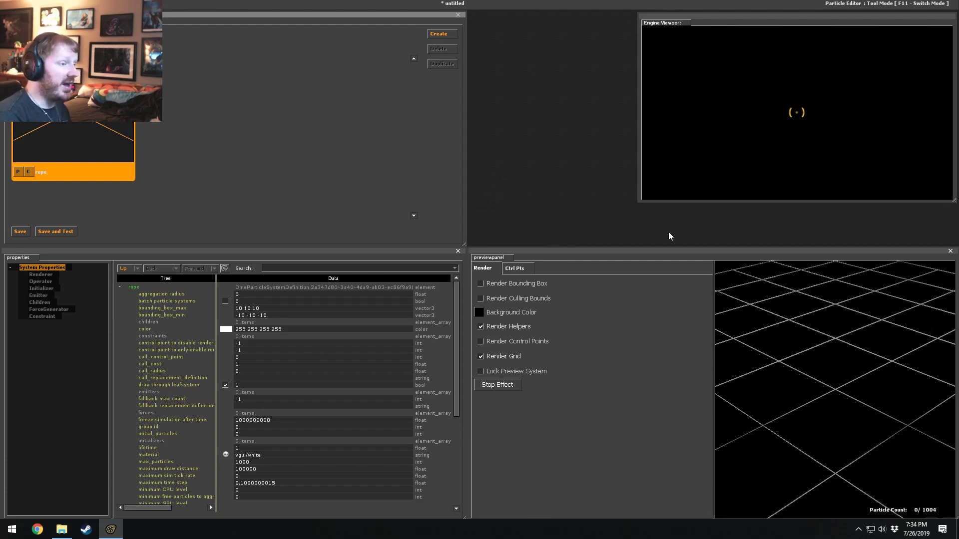
# - Stretch the preview panel to full height over the engine viewport, widen its 3D view and show the control points page
pyautogui.moveTo(693, 19); pyautogui.dragTo(531, 16)
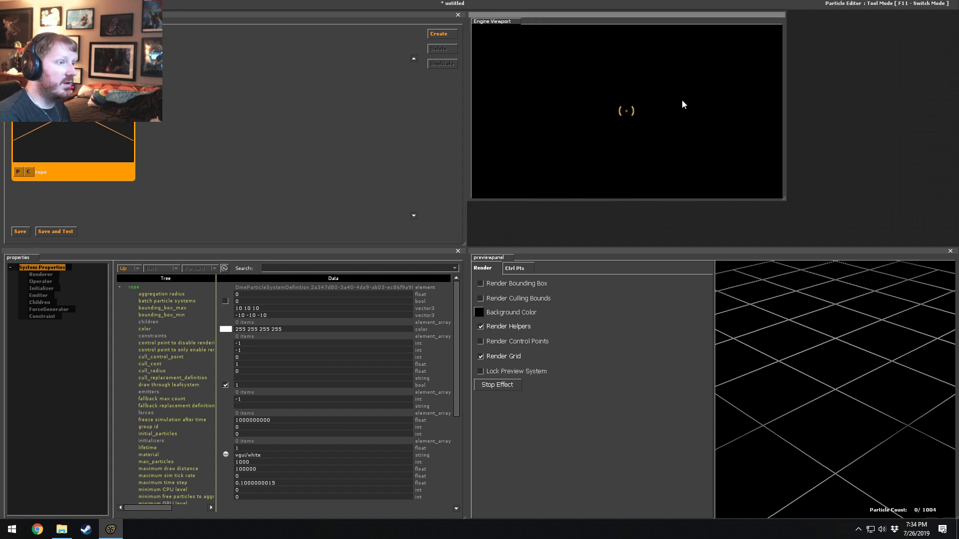
pyautogui.moveTo(535, 251); pyautogui.dragTo(537, 13)
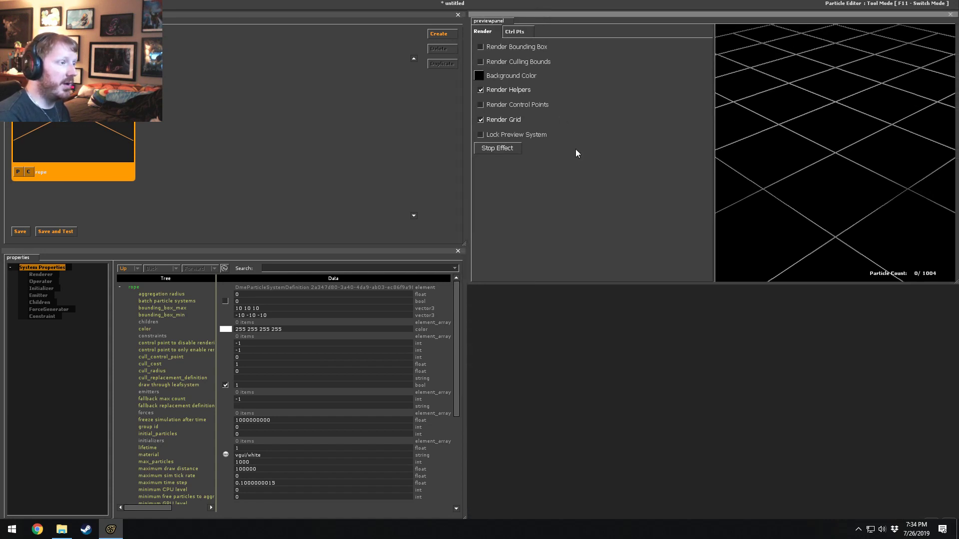
pyautogui.moveTo(597, 282); pyautogui.dragTo(618, 517)
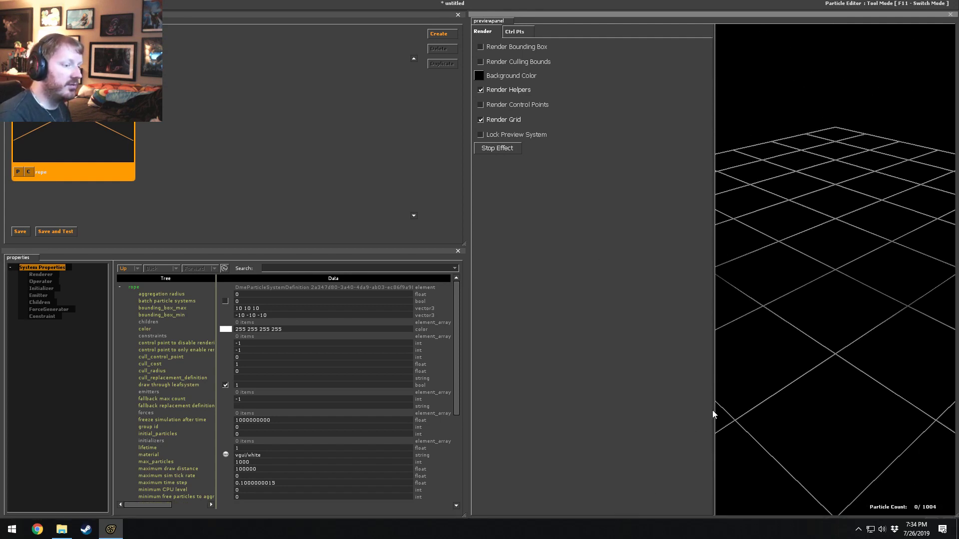
pyautogui.moveTo(715, 413); pyautogui.dragTo(559, 379)
pyautogui.moveTo(730, 87); pyautogui.dragTo(713, 25, button='right')
pyautogui.click(525, 31)
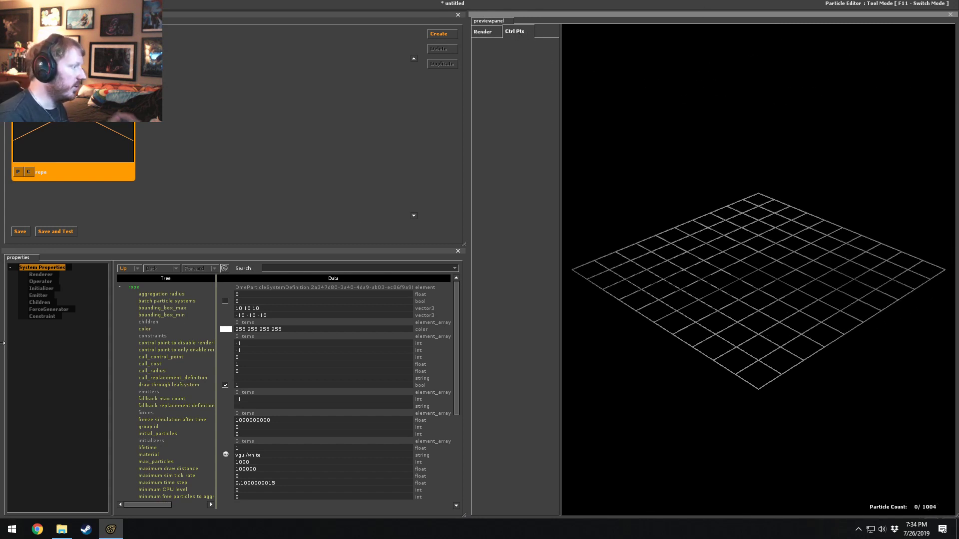
# - Add a render_rope renderer to the rope particle system
pyautogui.rightClick(43, 273)
pyautogui.click(55, 291)
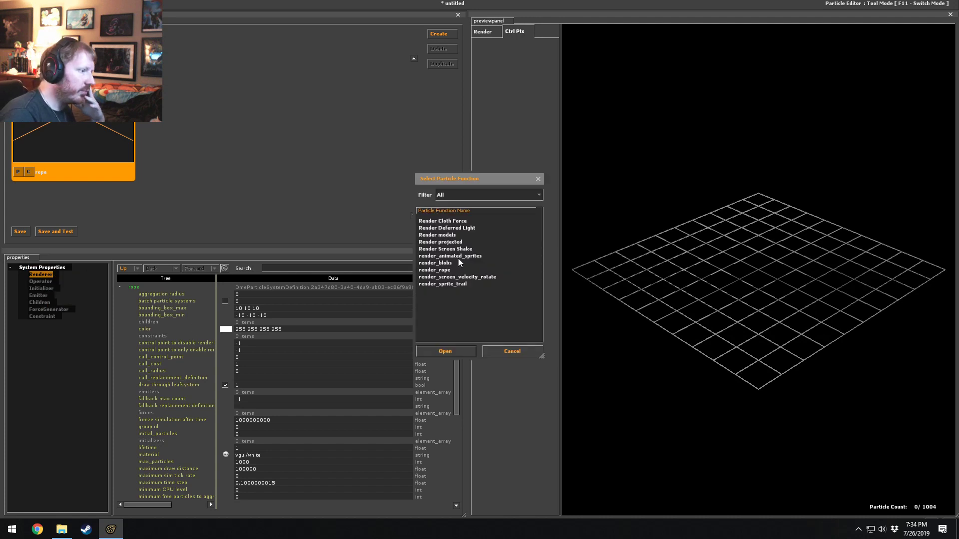
pyautogui.doubleClick(448, 270)
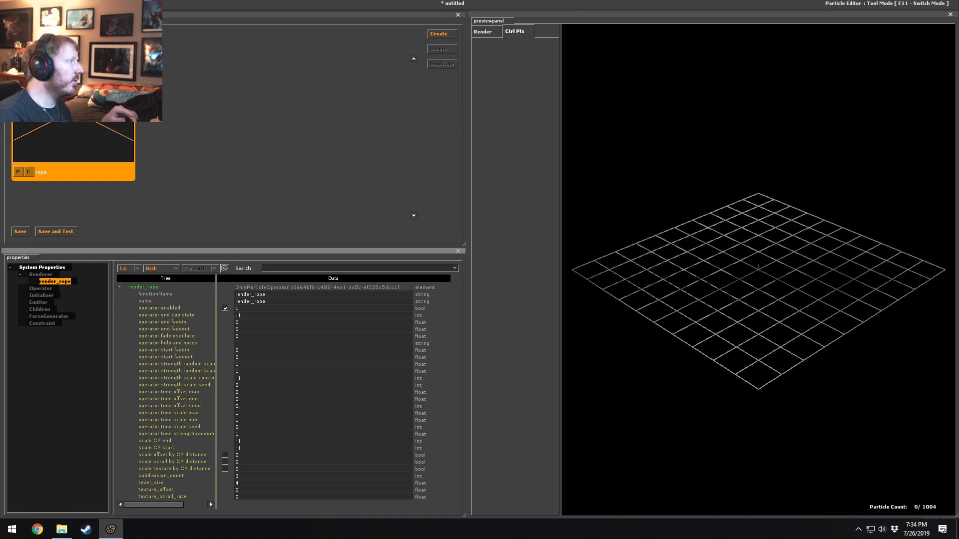
# - Save the particle configuration as rope in the game's usermod folder
pyautogui.click(25, 37)
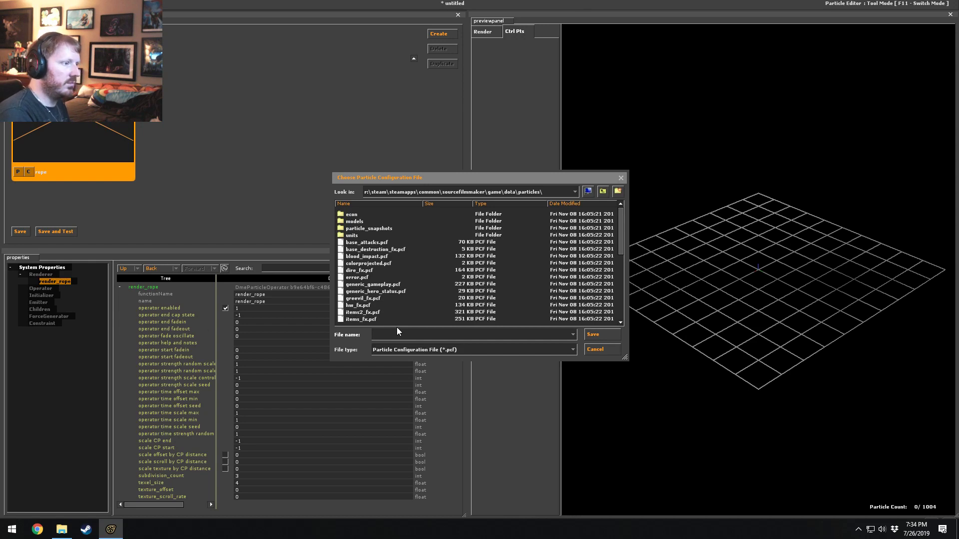
pyautogui.click(602, 192)
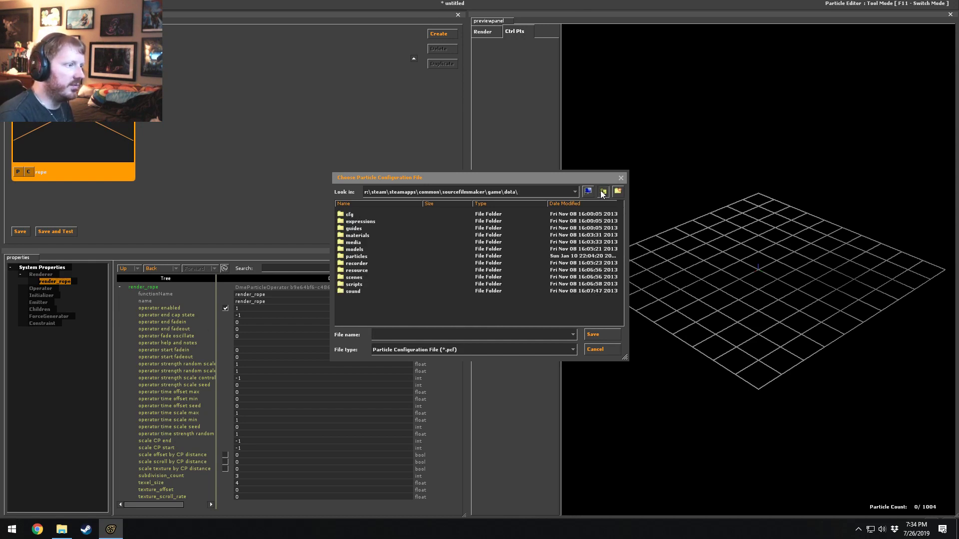
pyautogui.doubleClick(602, 193)
pyautogui.doubleClick(355, 228)
pyautogui.scroll(-5, 356, 274)
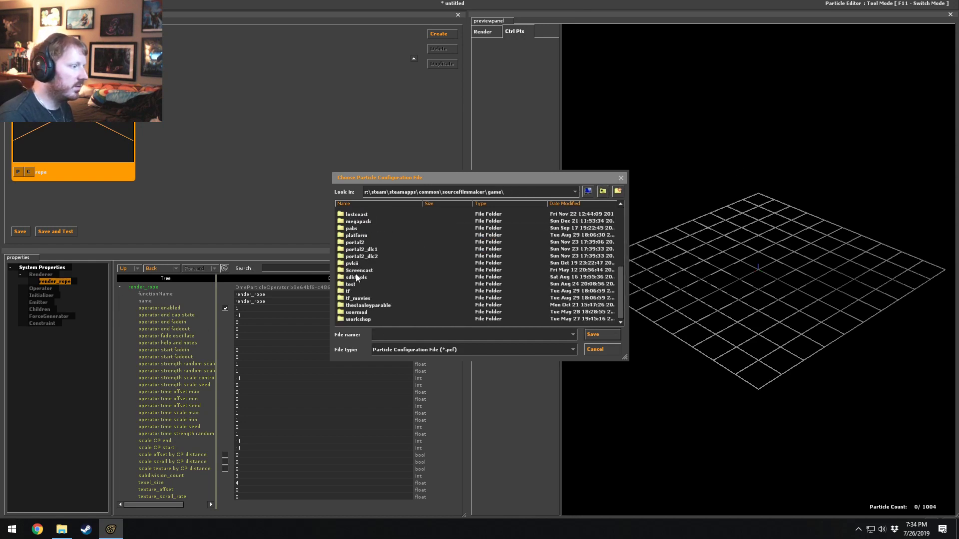
pyautogui.doubleClick(355, 312)
pyautogui.click(398, 336)
pyautogui.write('r')
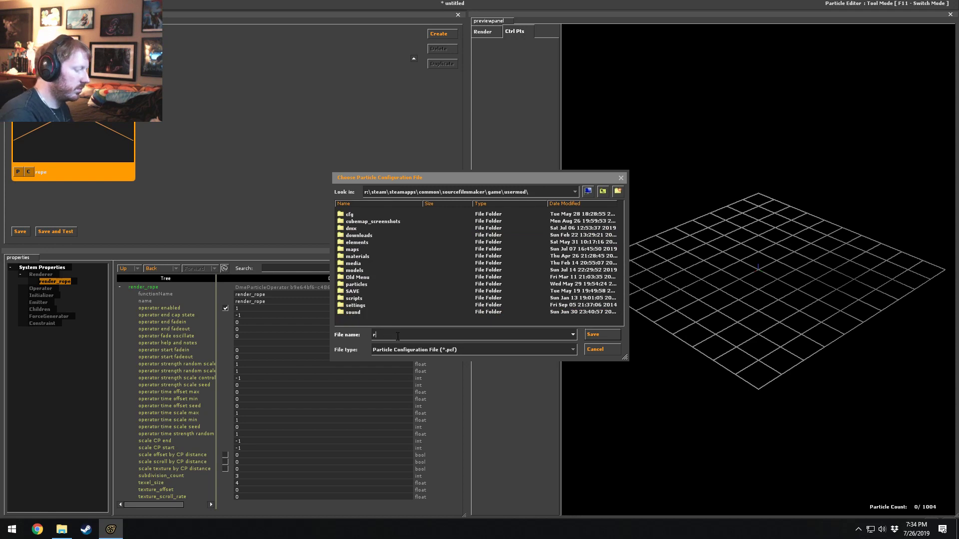
pyautogui.write('ope')
pyautogui.click(602, 334)
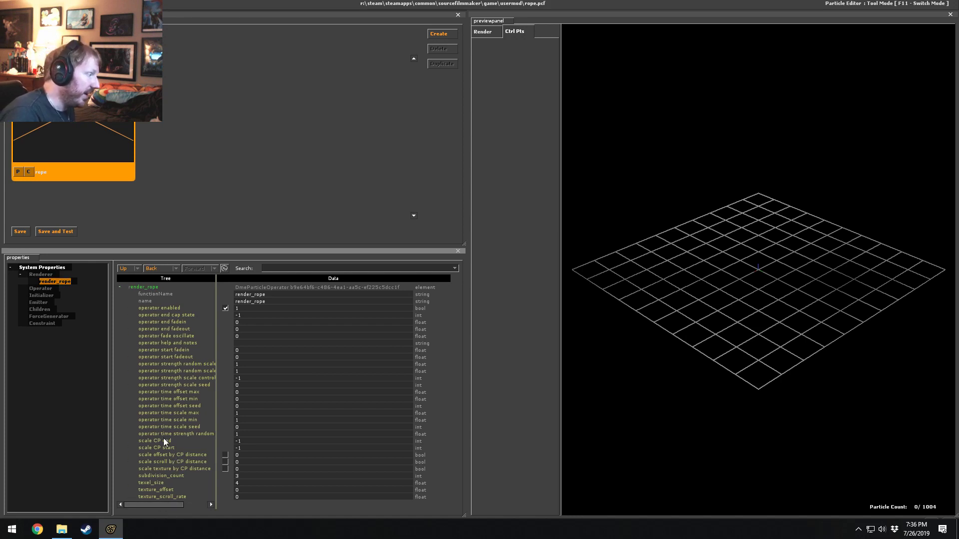
# - Open the material chooser for the rope particle system, widen it and filter the VMT files by rope
pyautogui.click(54, 268)
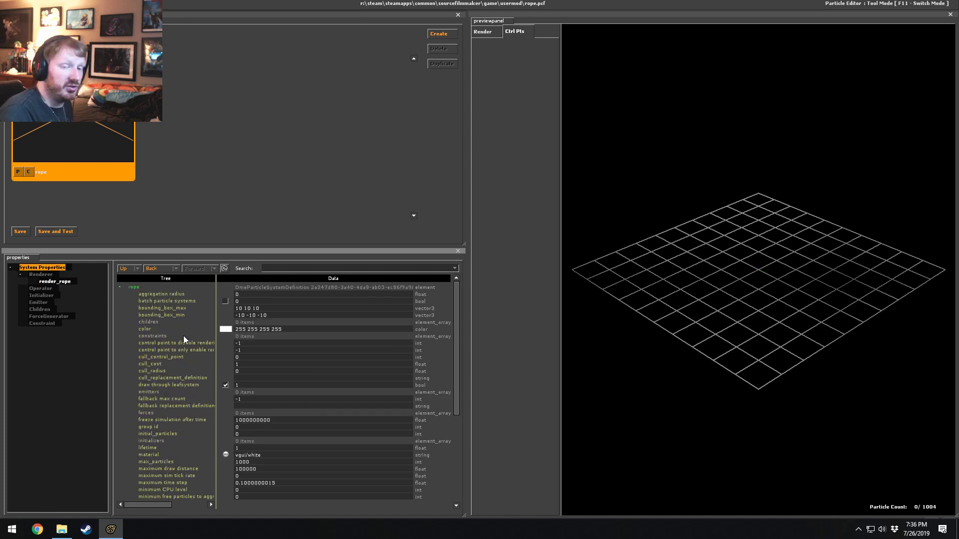
pyautogui.scroll(-4, 155, 434)
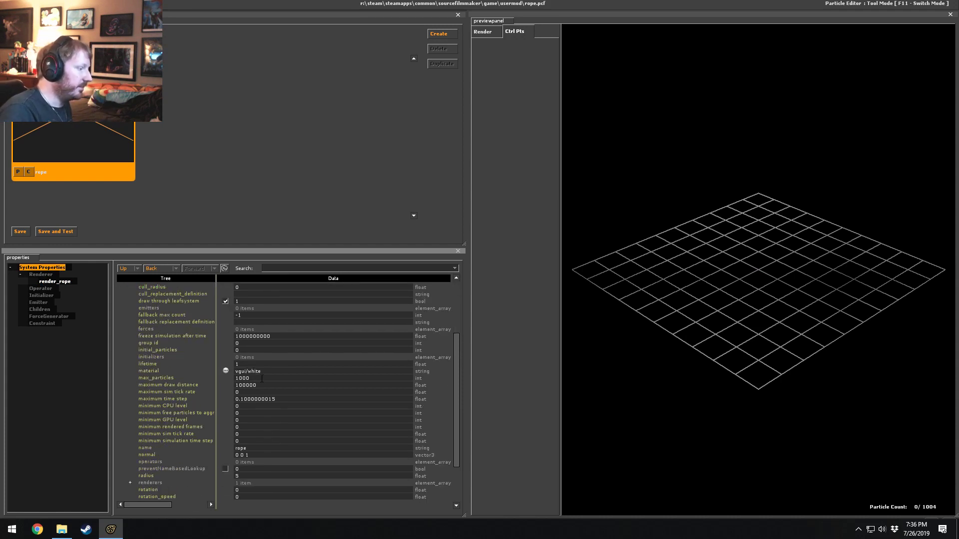
pyautogui.click(266, 371)
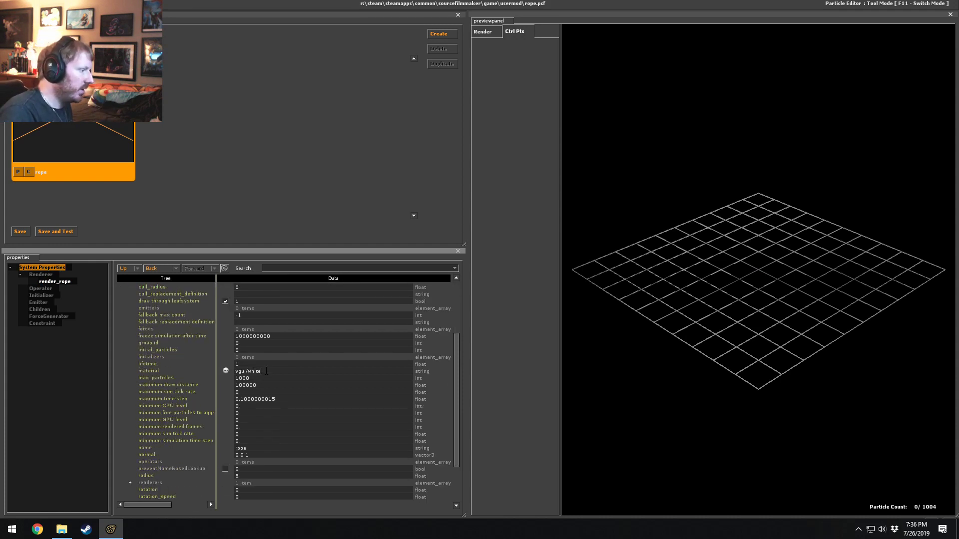
pyautogui.click(225, 371)
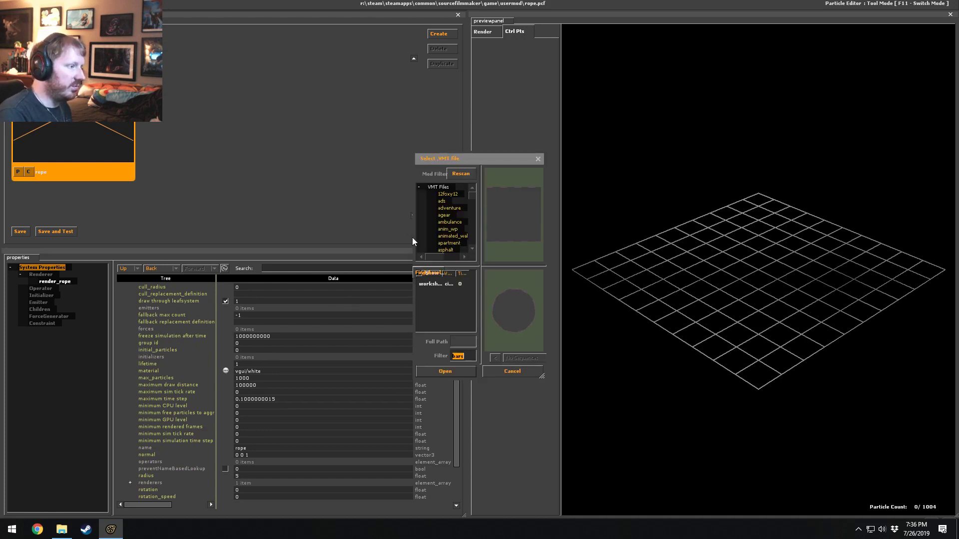
pyautogui.moveTo(415, 237); pyautogui.dragTo(170, 238)
pyautogui.press('BackSpace')
pyautogui.press('BackSpace')
pyautogui.press('BackSpace')
pyautogui.press('BackSpace')
pyautogui.write('rope')
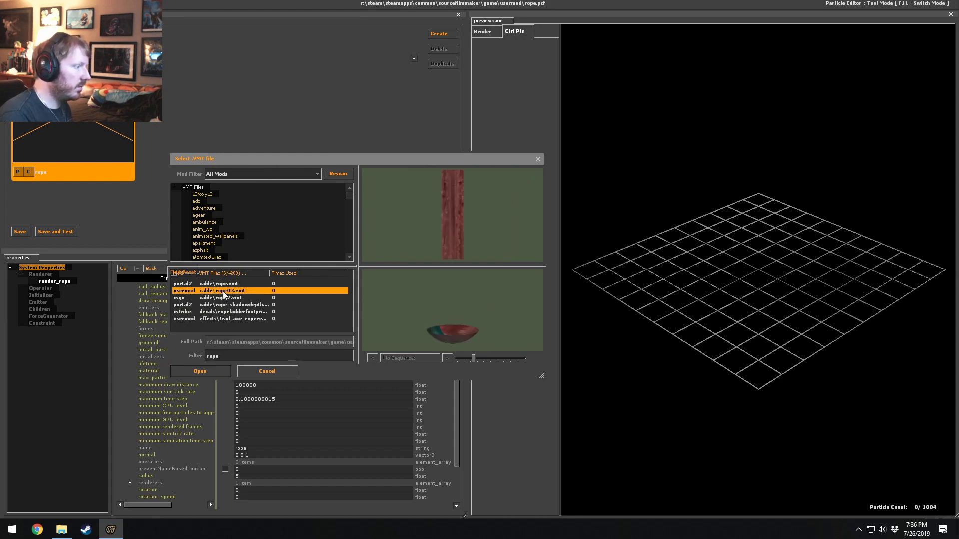
# - Preview the filtered rope materials one by one to find a suitable texture for the rope
pyautogui.click(331, 296)
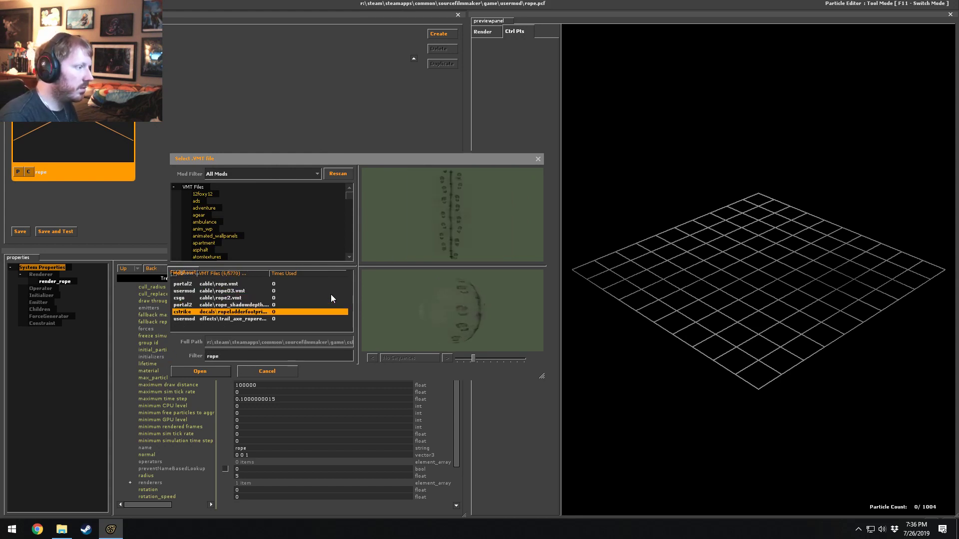
pyautogui.click(254, 319)
pyautogui.press('Up')
pyautogui.press('Up')
pyautogui.press('Up')
pyautogui.press('Up')
pyautogui.press('Up')
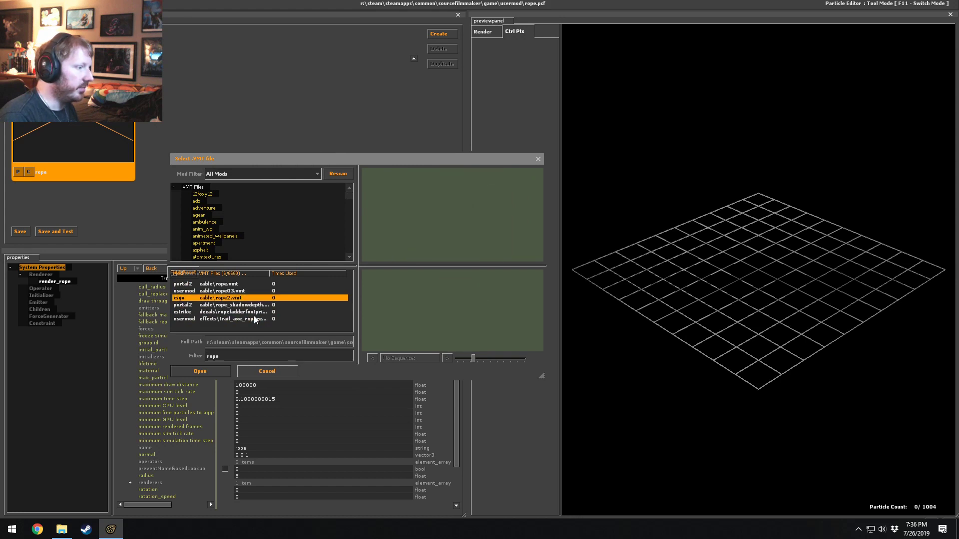
pyautogui.press('Down')
pyautogui.press('Down')
pyautogui.press('Down')
pyautogui.press('Down')
pyautogui.press('Down')
pyautogui.press('Down')
pyautogui.press('Down')
pyautogui.press('Down')
pyautogui.press('Down')
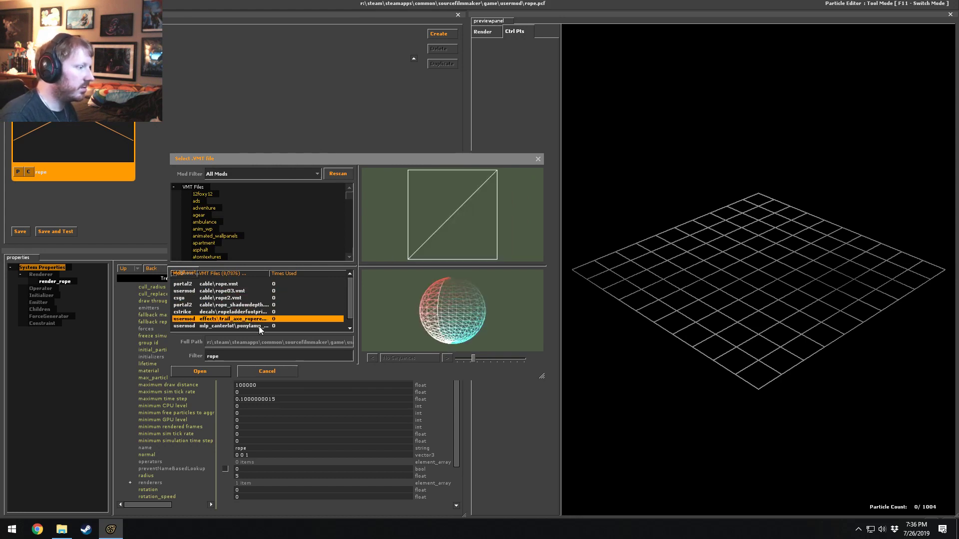
pyautogui.press('Down')
pyautogui.press('Down')
pyautogui.press('Down')
pyautogui.press('Down')
pyautogui.press('Down')
pyautogui.press('Down')
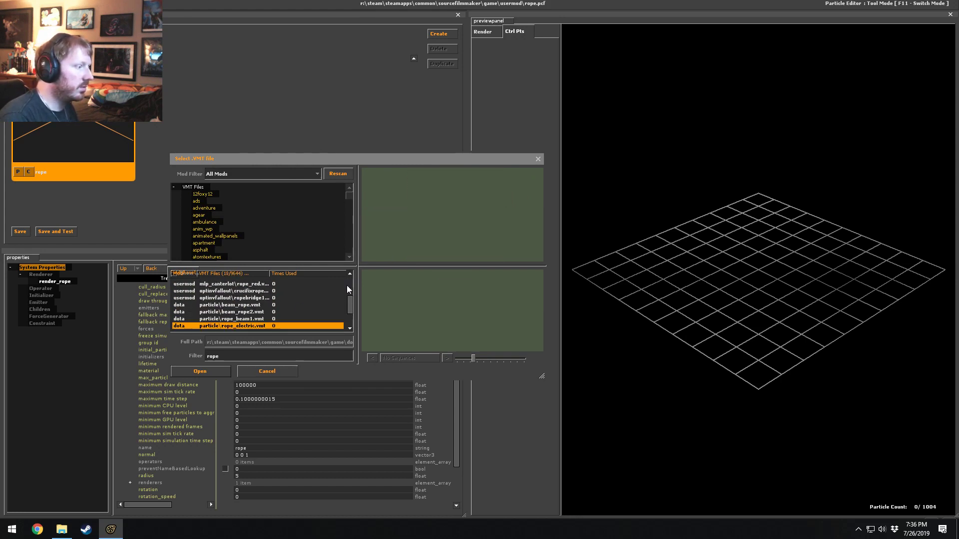
pyautogui.press('Up')
pyautogui.press('Up')
pyautogui.press('Up')
pyautogui.press('Up')
pyautogui.press('Up')
pyautogui.press('Up')
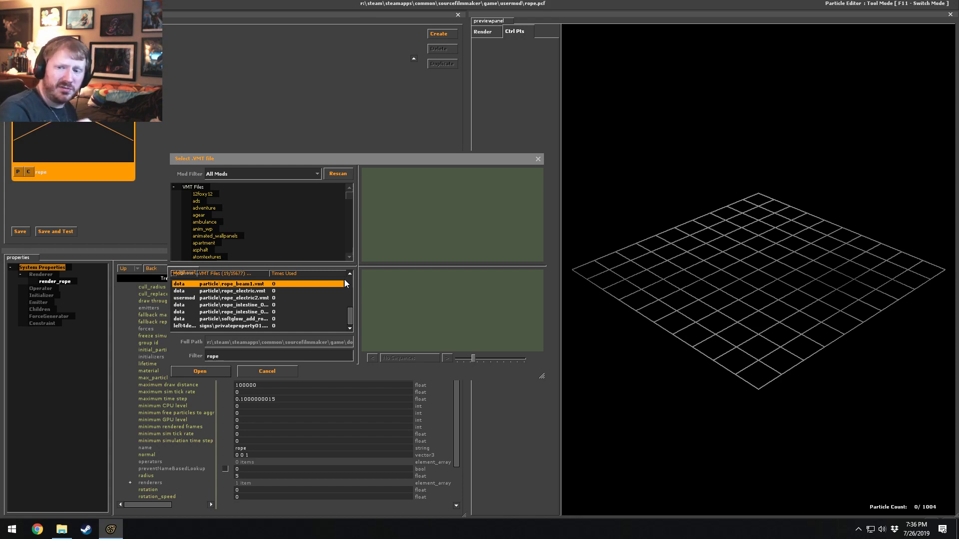
pyautogui.press('Down')
pyautogui.press('Down')
pyautogui.press('Down')
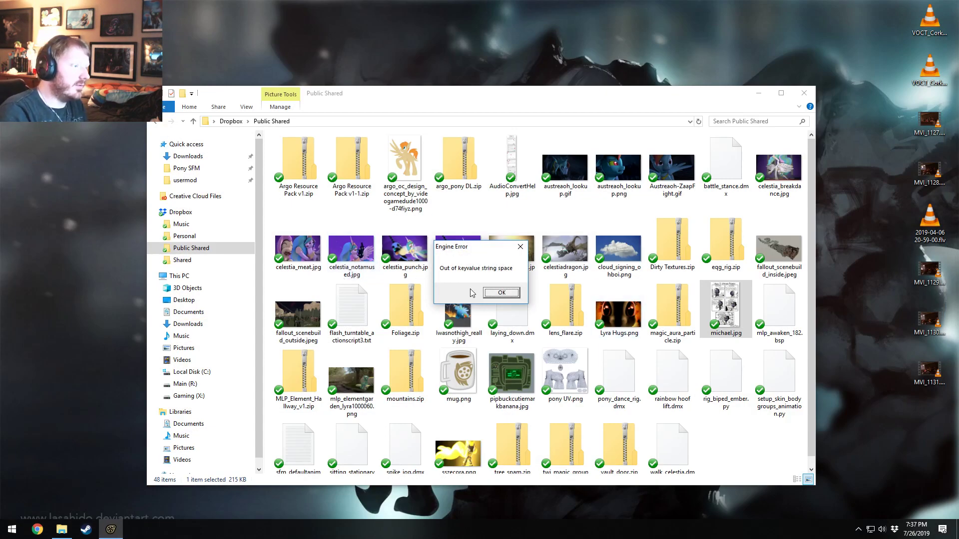
# - Dismiss the engine error and relaunch Source Filmmaker from Steam
pyautogui.click(498, 293)
pyautogui.rightClick(85, 531)
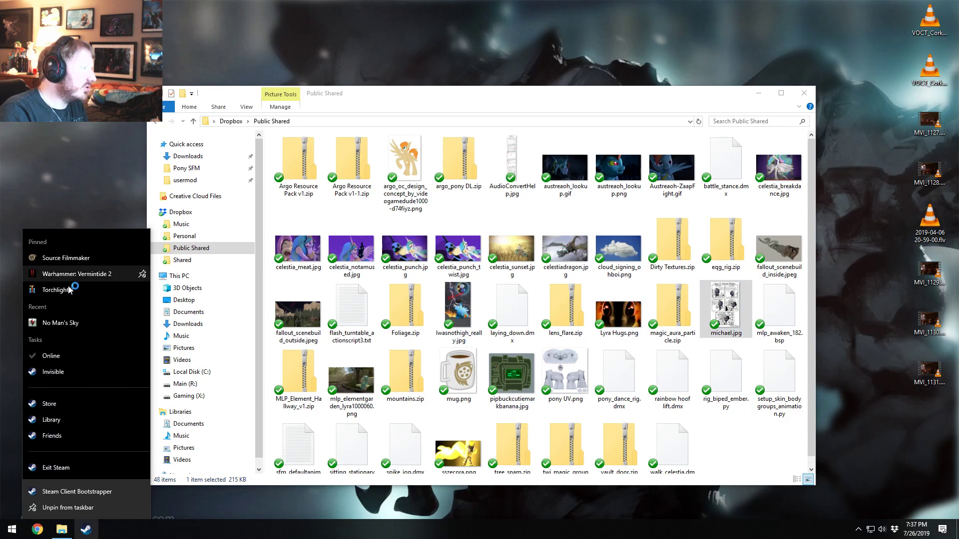
pyautogui.click(65, 258)
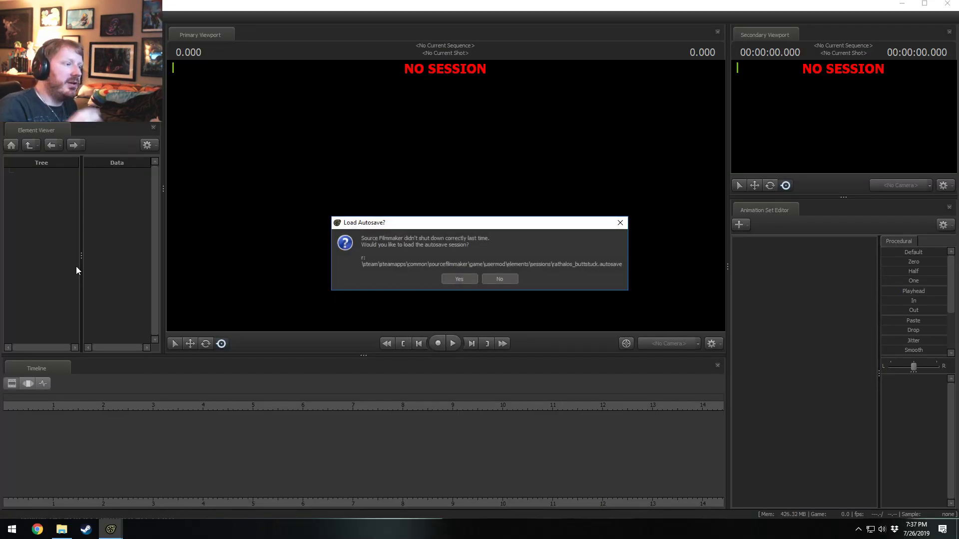
# - Decline the autosave, reopen the recent session rathalos_buttstuck.dmx and dismiss the warning shown after loading
pyautogui.click(502, 282)
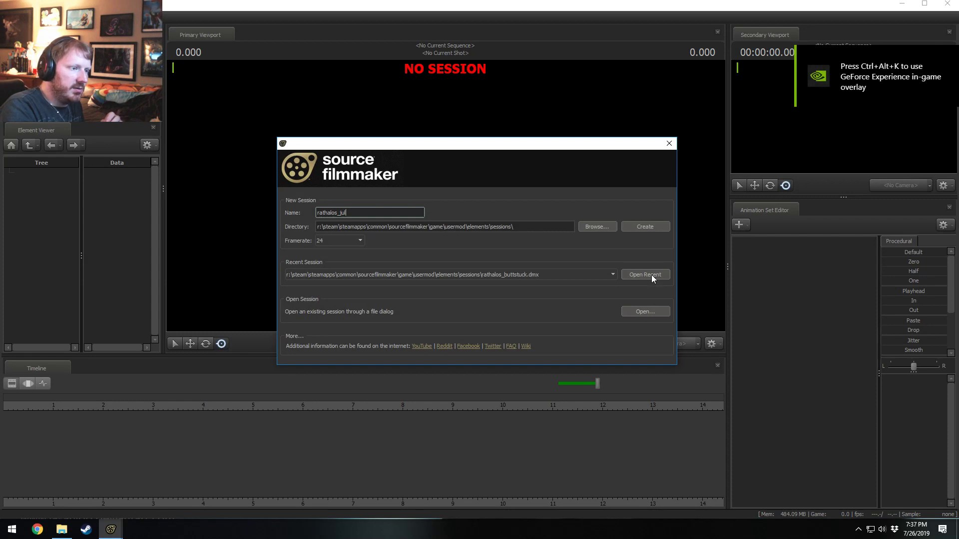
pyautogui.click(651, 275)
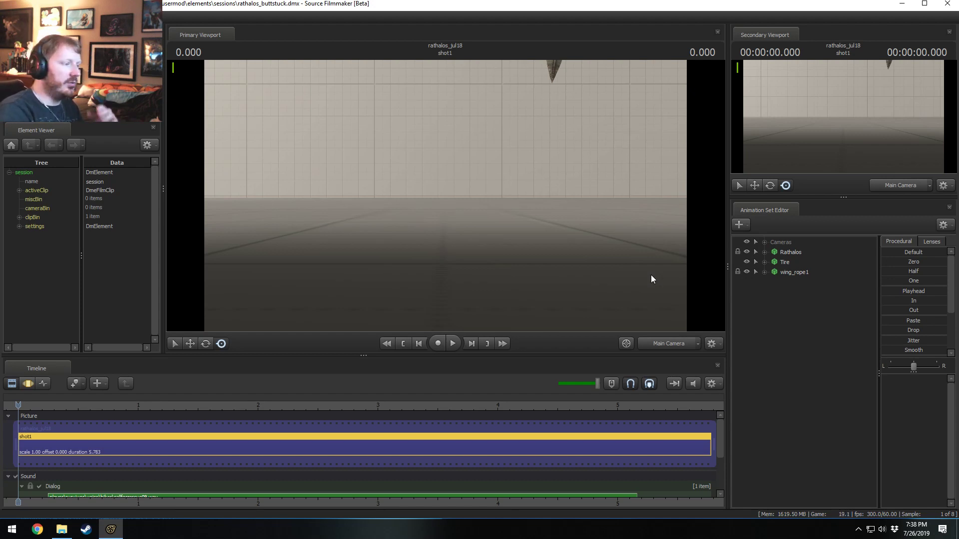
pyautogui.click(439, 214)
pyautogui.click(488, 279)
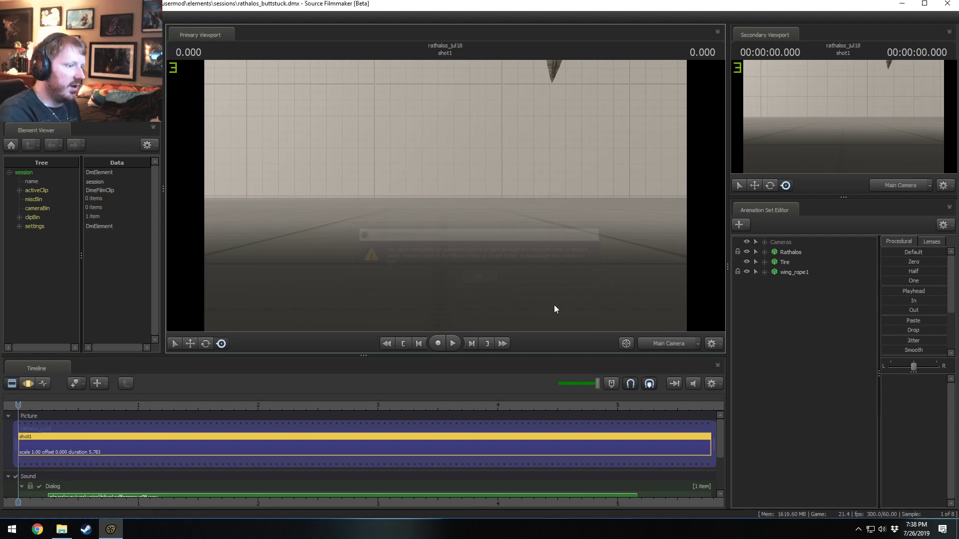
# - Switch the primary viewport to the Work Camera and frame the Rathalos stuck through the tire
pyautogui.click(666, 341)
pyautogui.moveTo(574, 290); pyautogui.dragTo(644, 273)
pyautogui.press('s')
pyautogui.press('w')
pyautogui.moveTo(445, 225); pyautogui.dragTo(445, 196)
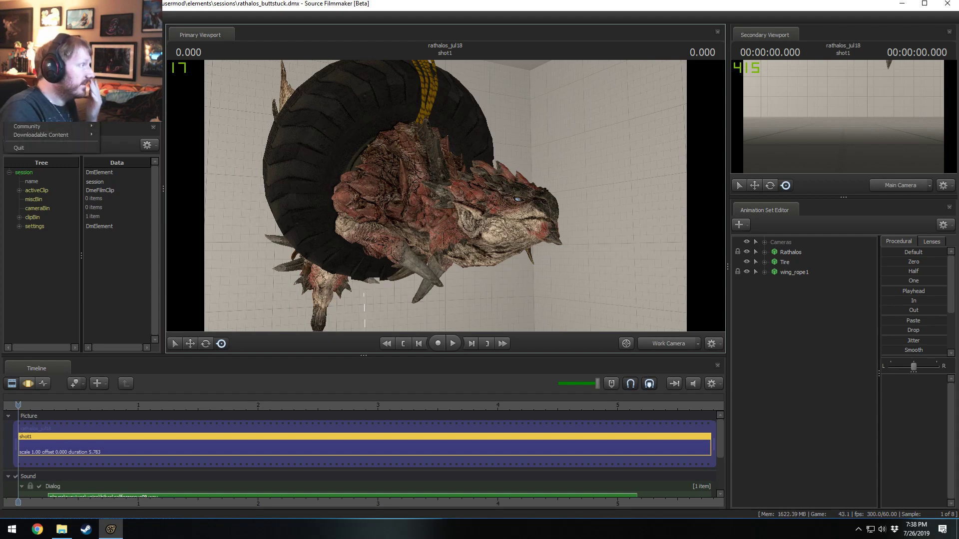
# - Open the Particle Editor Tool from the rathalos_buttstuck session
pyautogui.press('super+Up')
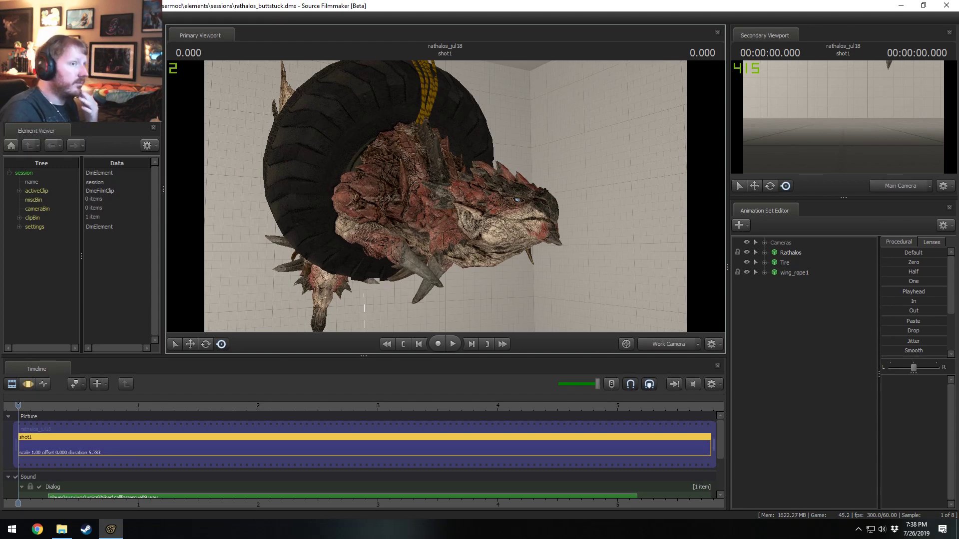
pyautogui.click(10, 18)
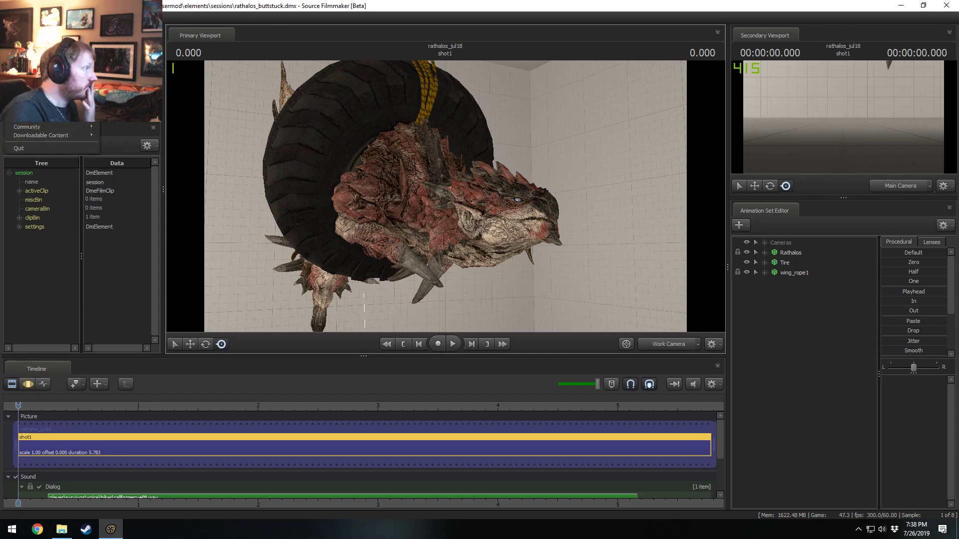
pyautogui.moveTo(50, 84)
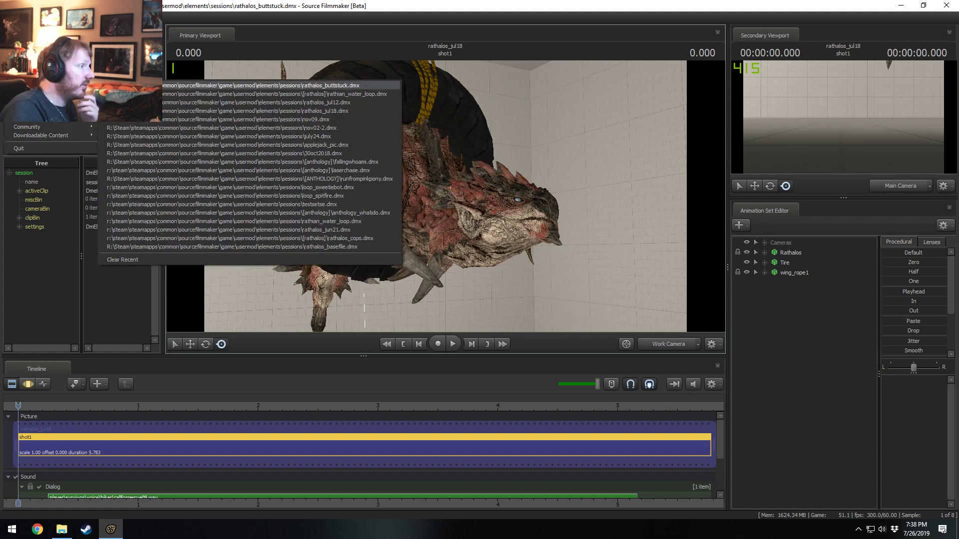
pyautogui.moveTo(54, 17)
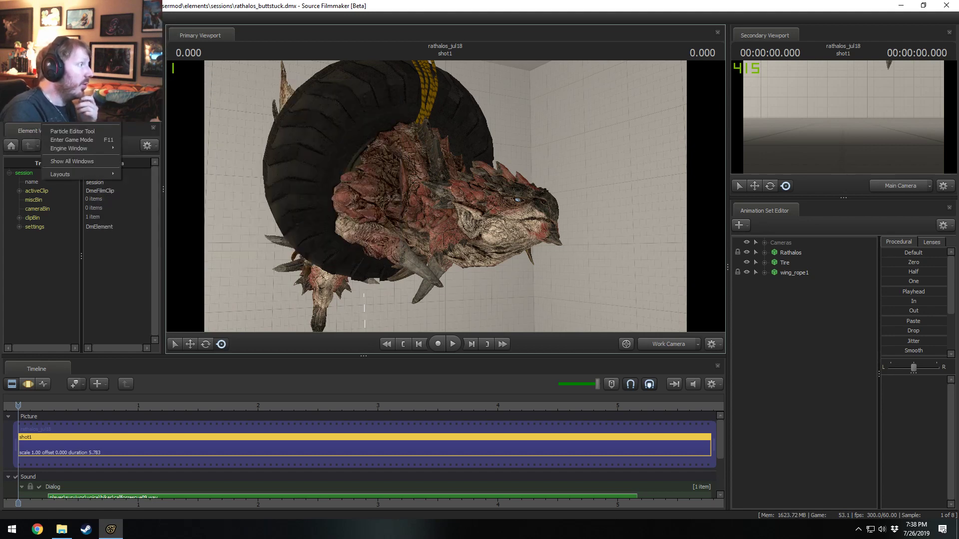
pyautogui.click(73, 131)
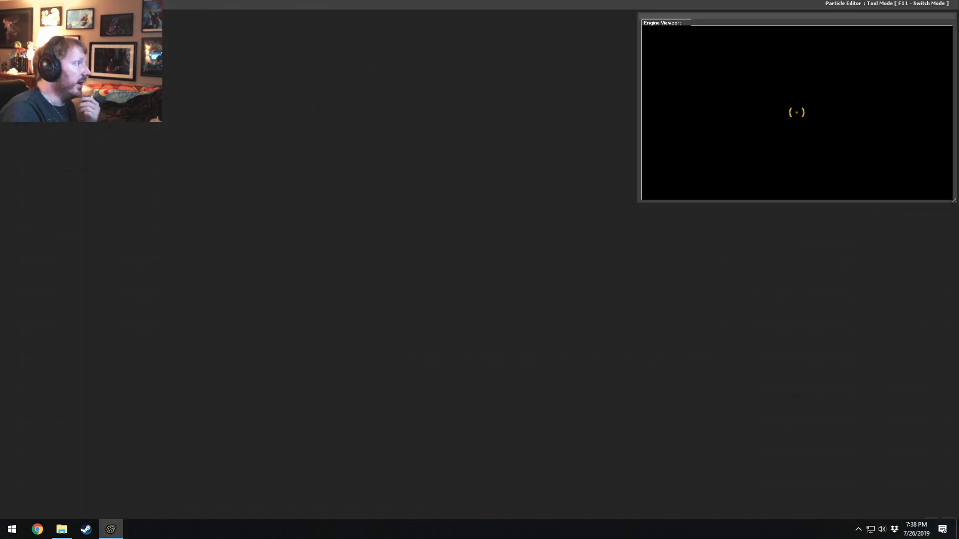
# - Look through the existing particle configuration files in usermod\particles and leave the file chooser without opening one
pyautogui.scroll(-4, 391, 289)
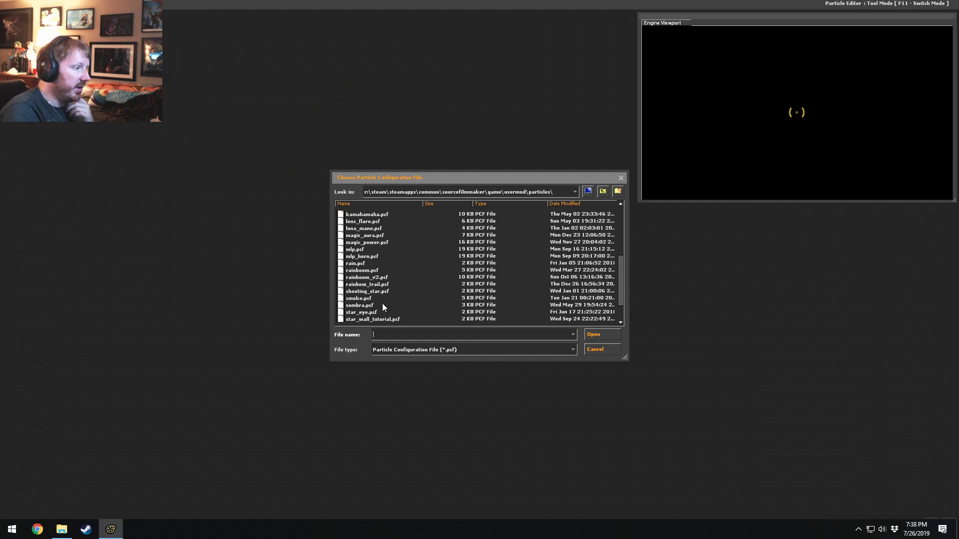
pyautogui.scroll(-1, 352, 286)
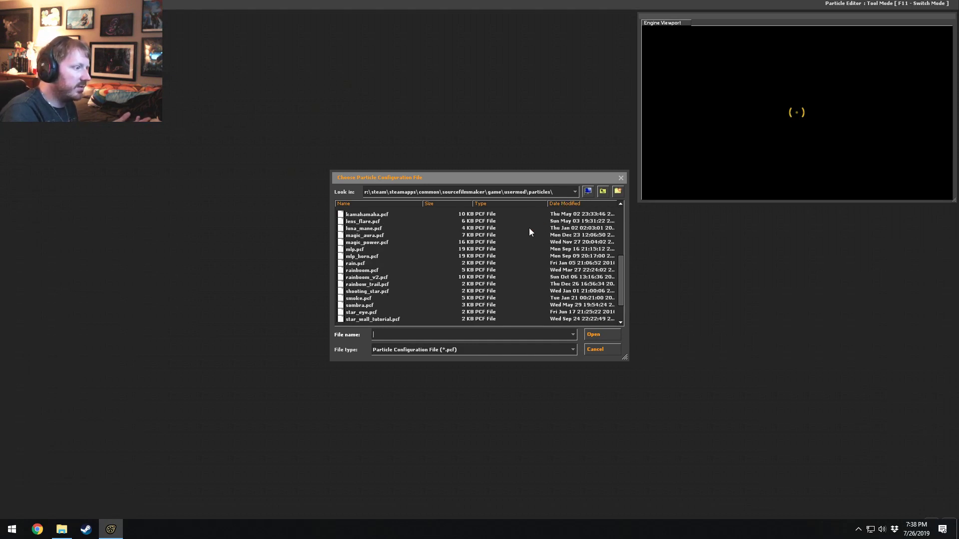
pyautogui.scroll(5, 370, 298)
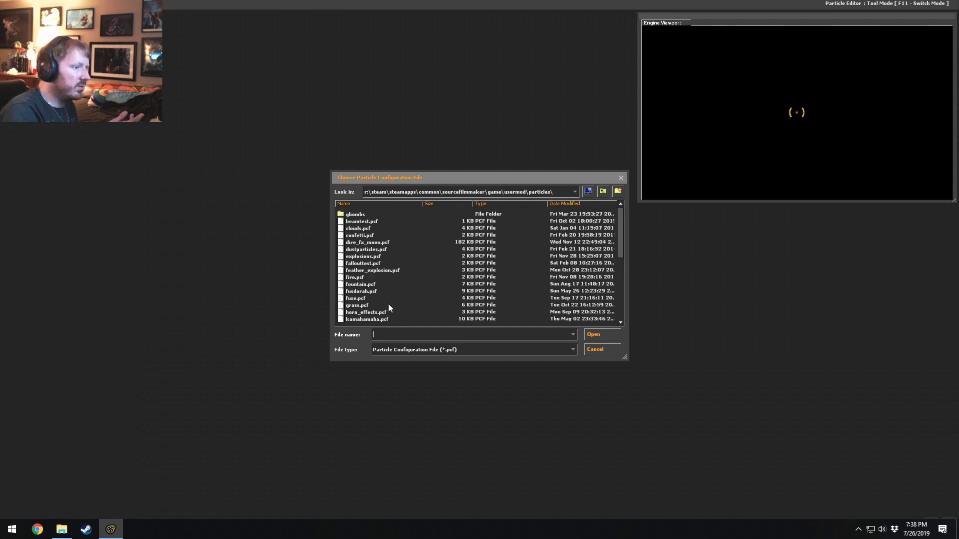
pyautogui.scroll(-6, 388, 307)
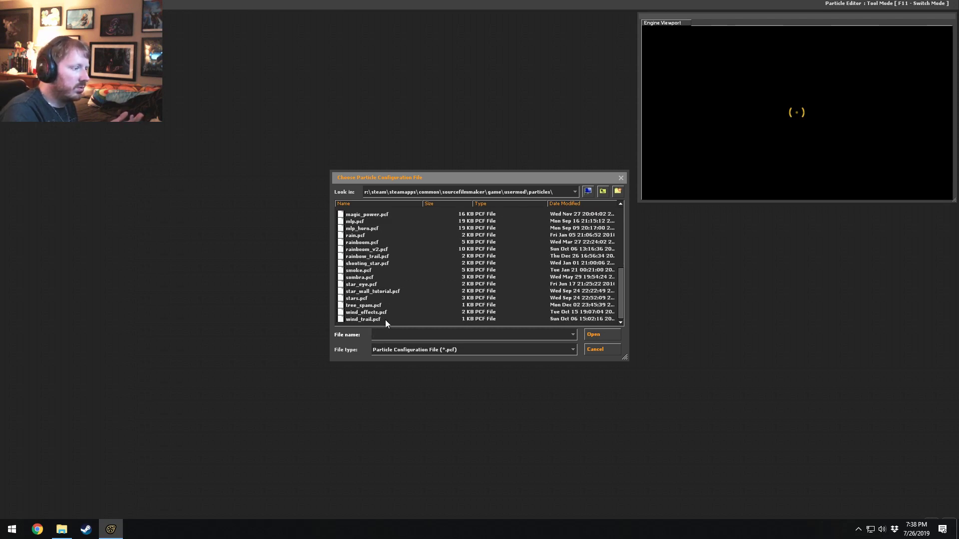
pyautogui.click(596, 350)
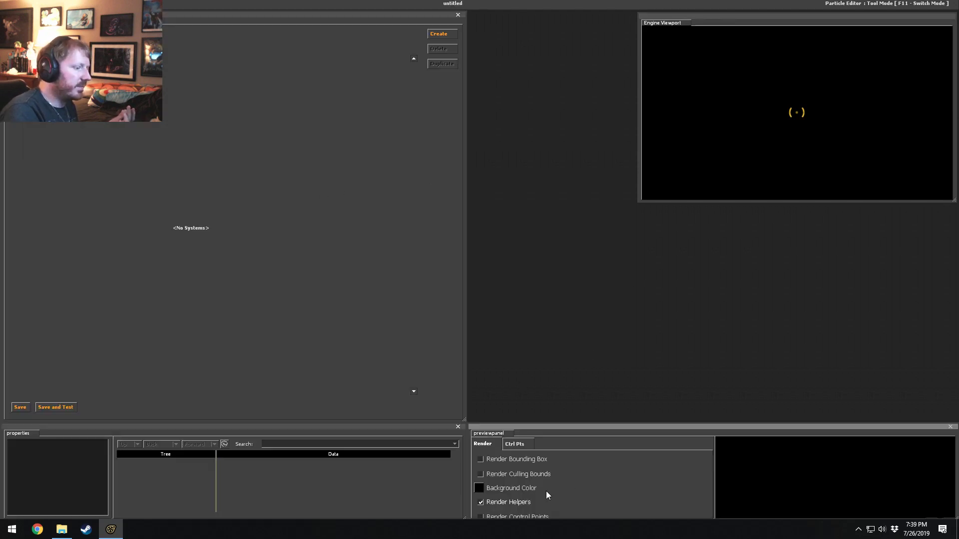
pyautogui.moveTo(454, 426); pyautogui.dragTo(510, 15)
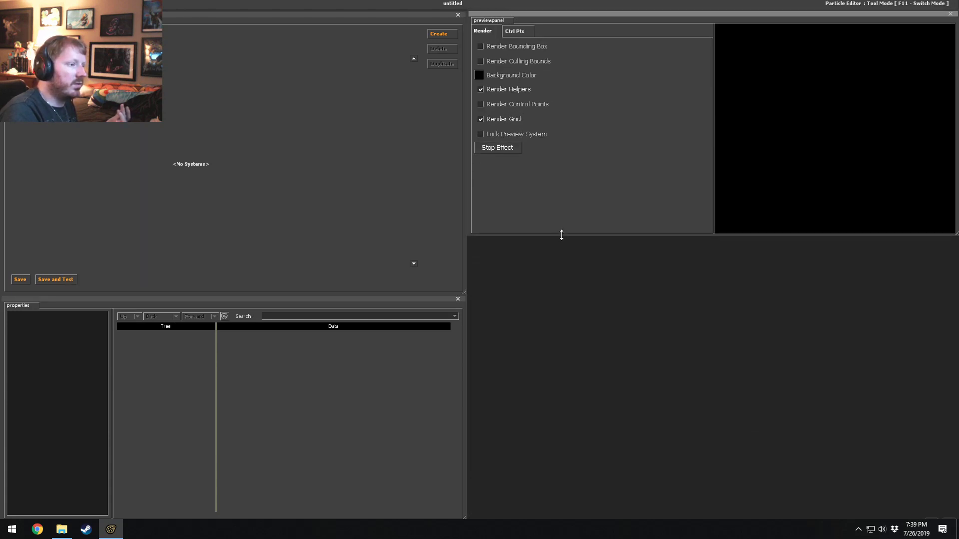
pyautogui.moveTo(560, 234); pyautogui.dragTo(561, 518)
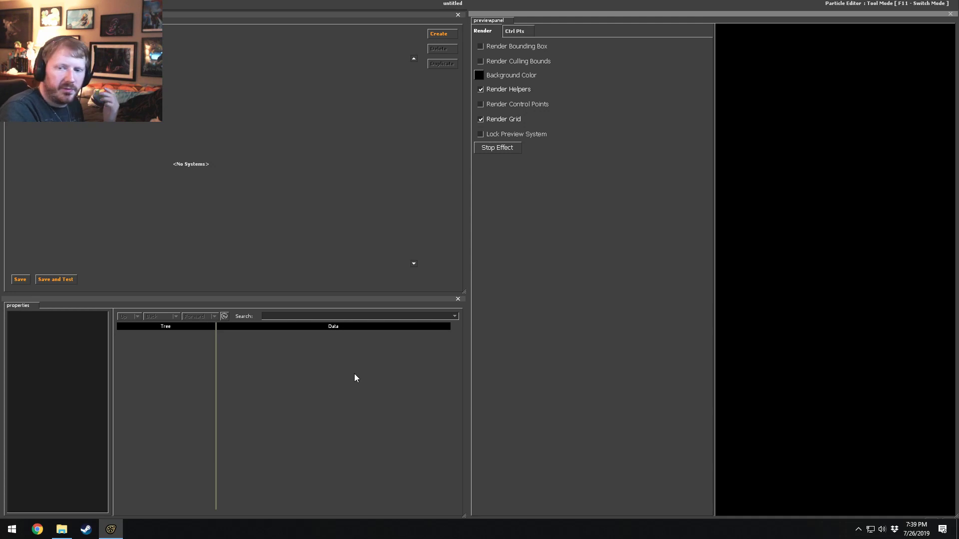
pyautogui.moveTo(202, 298); pyautogui.dragTo(203, 278)
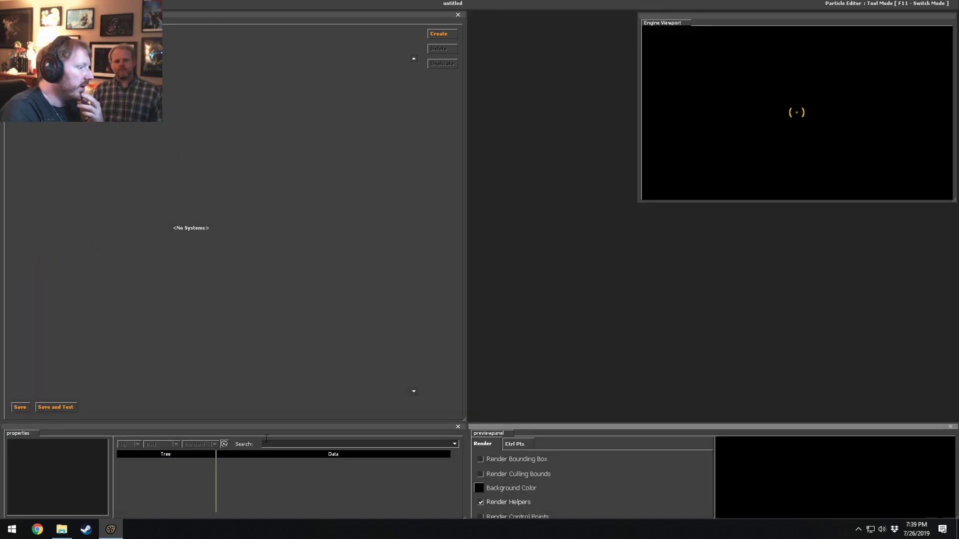
# - Give the properties and preview panels more height and create a new particle system named rope
pyautogui.moveTo(267, 425); pyautogui.dragTo(270, 314)
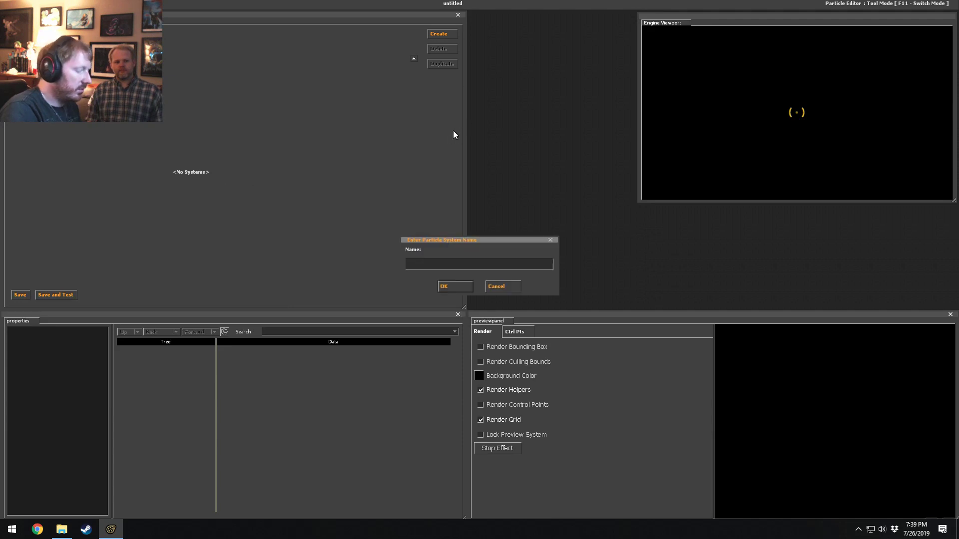
pyautogui.write('rope')
pyautogui.press('Return')
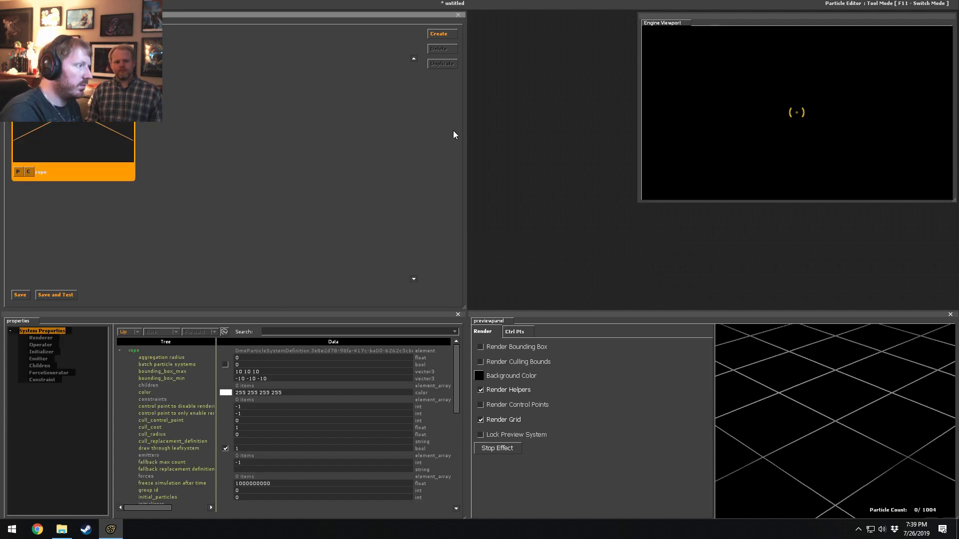
# - Add a render_rope renderer to the rope particle system
pyautogui.rightClick(47, 338)
pyautogui.click(59, 369)
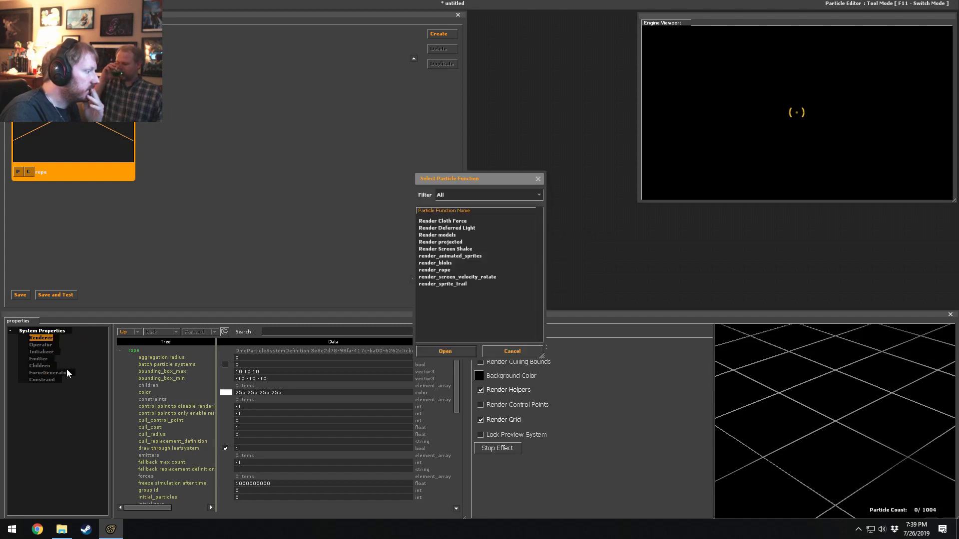
pyautogui.doubleClick(435, 271)
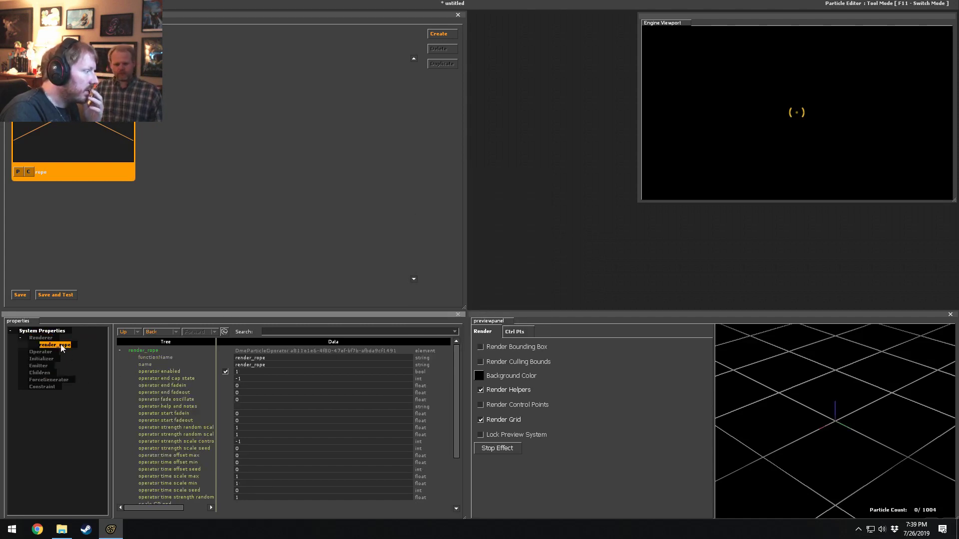
# - Open the material chooser from the rope system's properties and filter the VMT files by "rope"
pyautogui.click(42, 331)
pyautogui.scroll(-5, 230, 449)
pyautogui.click(225, 456)
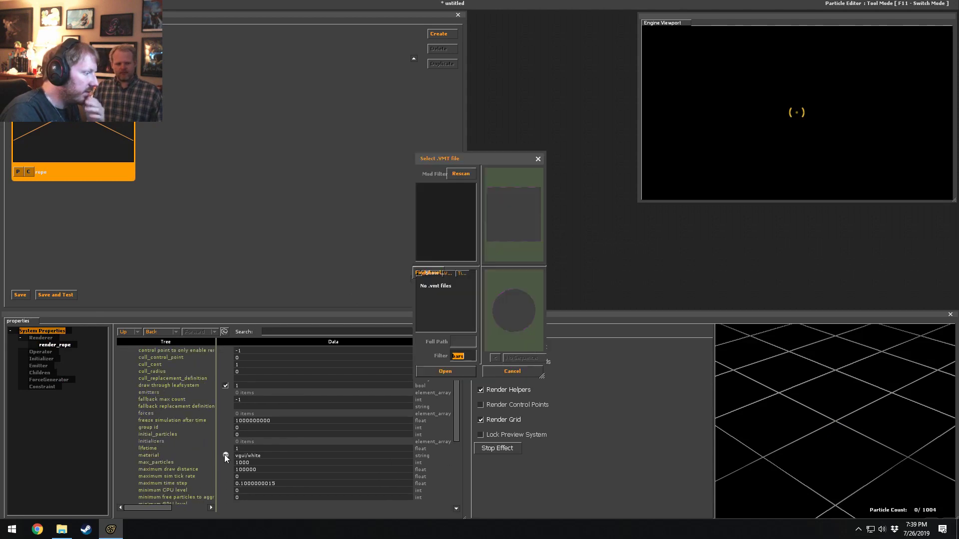
pyautogui.write('rope')
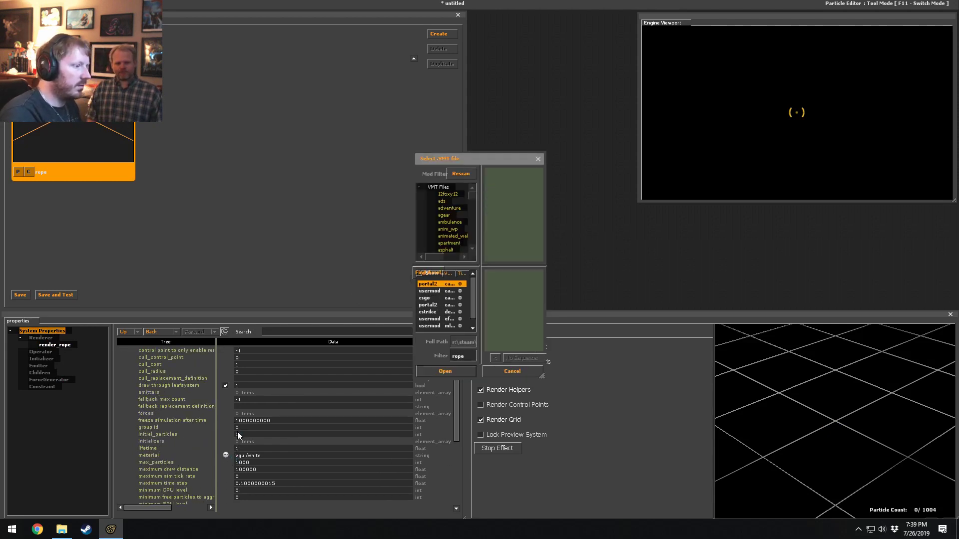
# - Enlarge and reposition the VMT file chooser so the file names and material previews are readable
pyautogui.moveTo(546, 295); pyautogui.dragTo(856, 293)
pyautogui.moveTo(415, 380); pyautogui.dragTo(291, 488)
pyautogui.moveTo(481, 157); pyautogui.dragTo(328, 99)
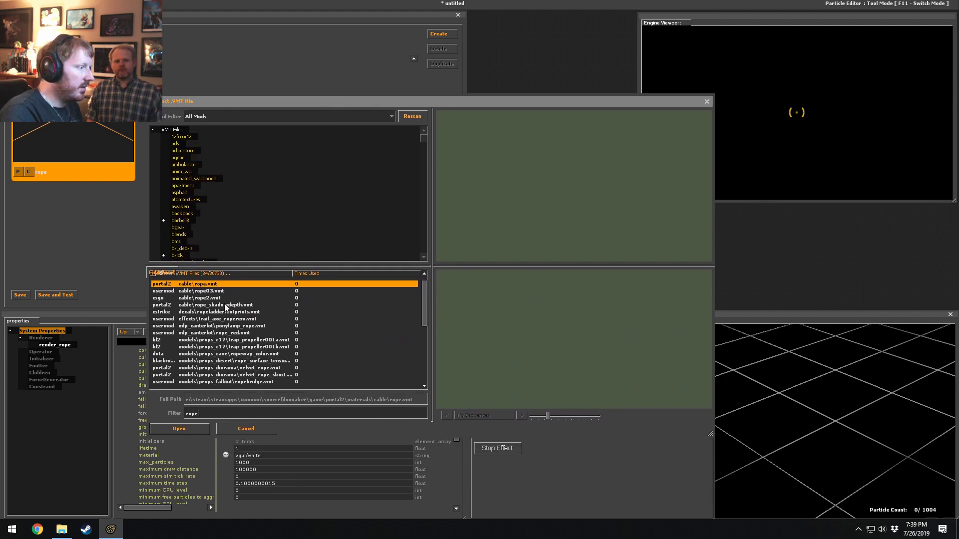
# - Examine the previews of the rope-filtered materials one after another down to the end of the list
pyautogui.click(223, 289)
pyautogui.click(245, 283)
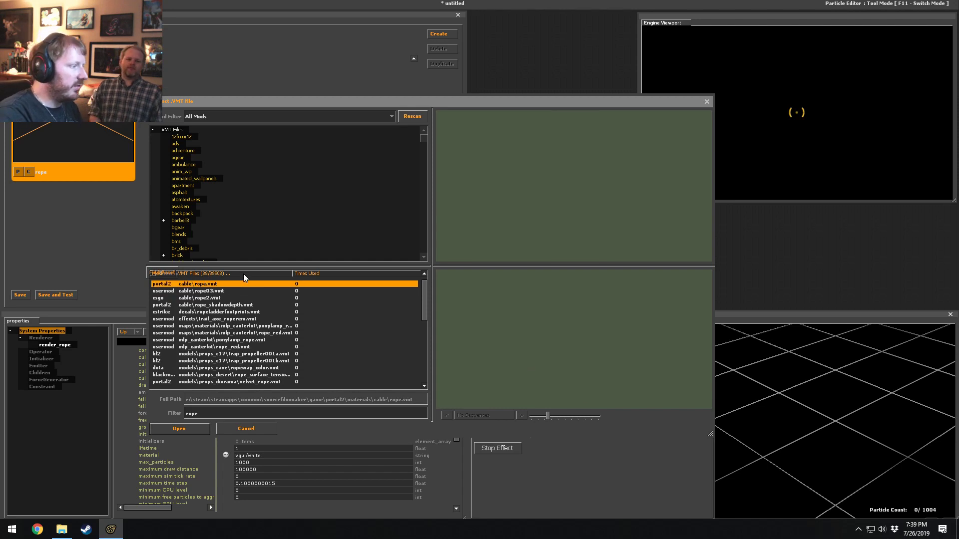
pyautogui.click(311, 313)
pyautogui.press('Down')
pyautogui.press('Down')
pyautogui.press('Down')
pyautogui.press('Down')
pyautogui.press('Down')
pyautogui.press('Down')
pyautogui.press('Down')
pyautogui.press('Down')
pyautogui.press('Down')
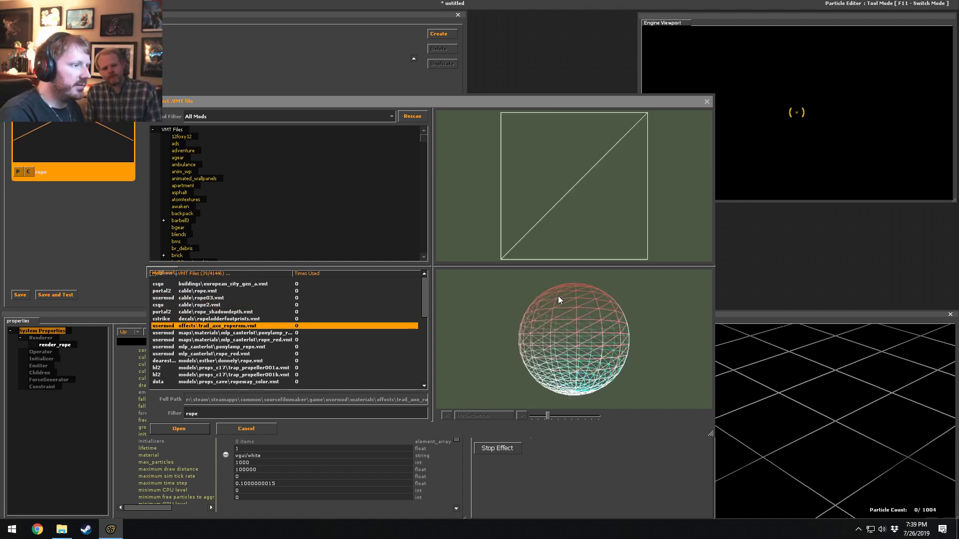
pyautogui.press('Down')
pyautogui.press('Down')
pyautogui.press('Down')
pyautogui.press('Down')
pyautogui.press('Down')
pyautogui.press('Down')
pyautogui.press('Down')
pyautogui.press('Down')
pyautogui.press('Down')
pyautogui.press('Down')
pyautogui.press('Down')
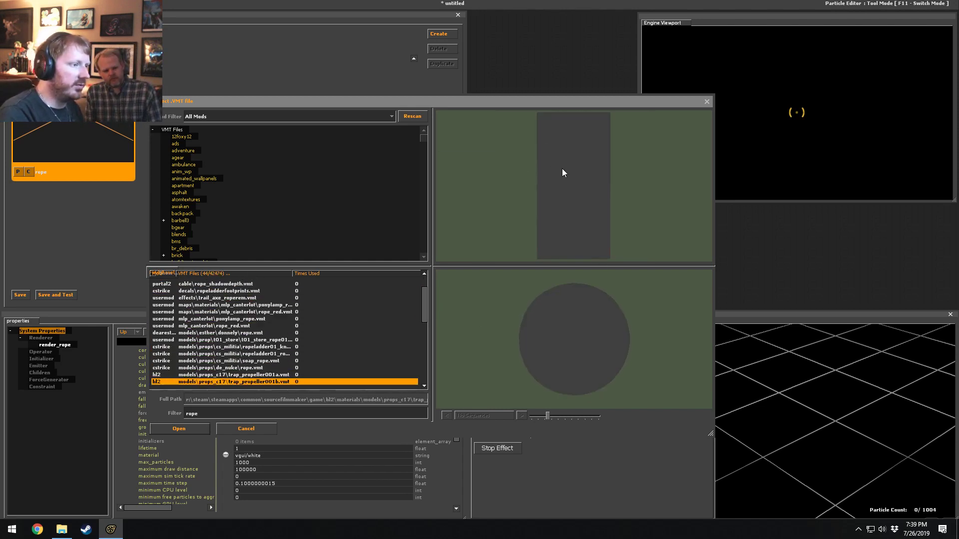
pyautogui.press('Down')
pyautogui.press('Down')
pyautogui.press('Down')
pyautogui.press('Down')
pyautogui.press('Down')
pyautogui.press('Down')
pyautogui.press('Down')
pyautogui.press('Down')
pyautogui.press('Down')
pyautogui.press('Down')
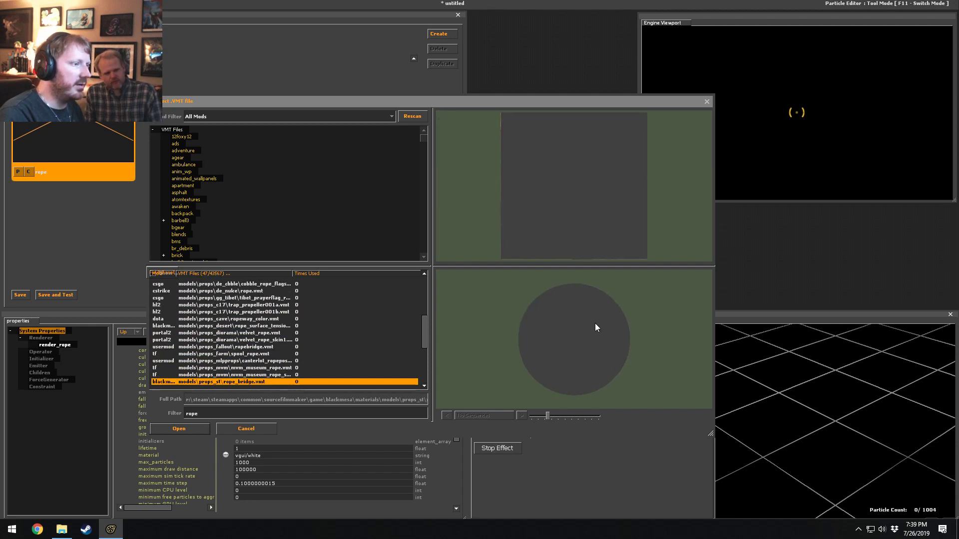
pyautogui.press('Down')
pyautogui.press('Down')
pyautogui.press('Down')
pyautogui.press('Down')
pyautogui.press('Down')
pyautogui.press('Down')
pyautogui.press('Down')
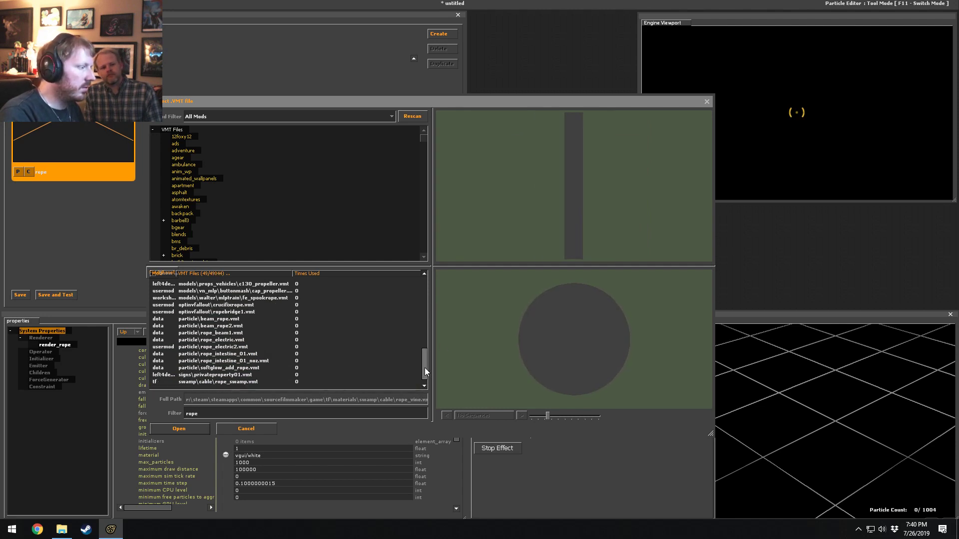
# - Return to the first filtered material and check the previews again down to swamp\cable\rope_vine.vmt
pyautogui.moveTo(425, 369); pyautogui.dragTo(422, 266)
pyautogui.click(218, 284)
pyautogui.press('Down')
pyautogui.press('Down')
pyautogui.press('Down')
pyautogui.press('Down')
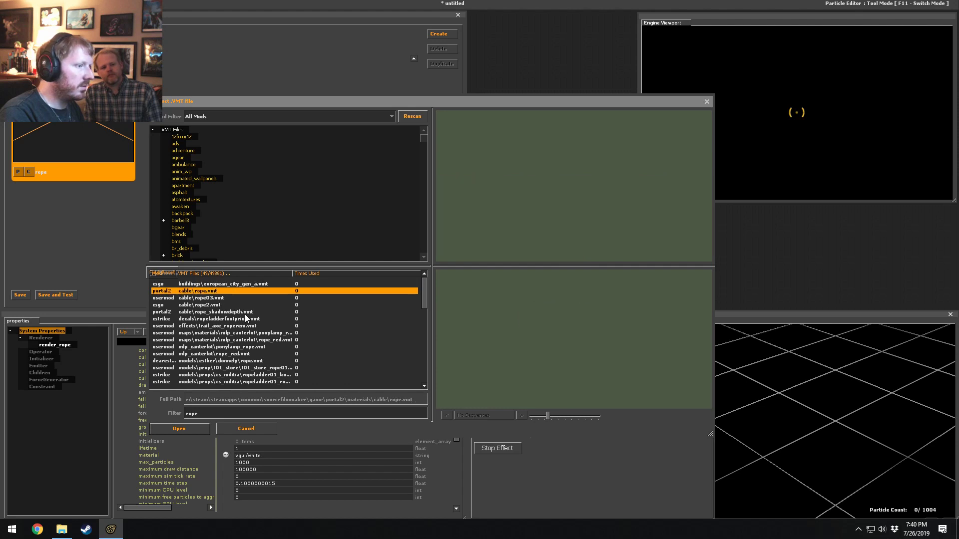
pyautogui.press('Down')
pyautogui.press('Down')
pyautogui.press('Down')
pyautogui.press('Down')
pyautogui.press('Down')
pyautogui.press('Down')
pyautogui.press('Down')
pyautogui.press('Down')
pyautogui.press('Down')
pyautogui.press('Down')
pyautogui.press('Down')
pyautogui.press('Down')
pyautogui.press('Down')
pyautogui.press('Down')
pyautogui.press('Down')
pyautogui.press('Down')
pyautogui.press('Down')
pyautogui.press('Down')
pyautogui.press('Down')
pyautogui.press('Down')
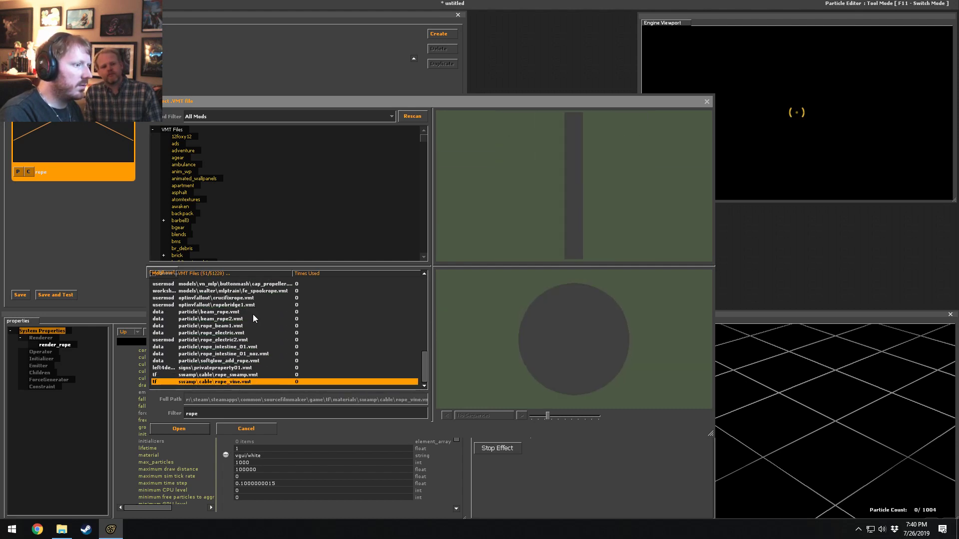
# - Go back up through the filtered materials from rope_vine.vmt, checking each preview for a usable rope texture
pyautogui.press('Up')
pyautogui.press('Up')
pyautogui.press('Up')
pyautogui.press('Up')
pyautogui.press('Up')
pyautogui.press('Up')
pyautogui.press('Up')
pyautogui.press('Up')
pyautogui.press('Up')
pyautogui.press('Up')
pyautogui.press('Up')
pyautogui.press('Up')
pyautogui.press('Up')
pyautogui.press('Up')
pyautogui.press('Up')
pyautogui.press('Up')
pyautogui.press('Up')
pyautogui.press('Up')
pyautogui.press('Up')
pyautogui.press('Up')
pyautogui.press('Up')
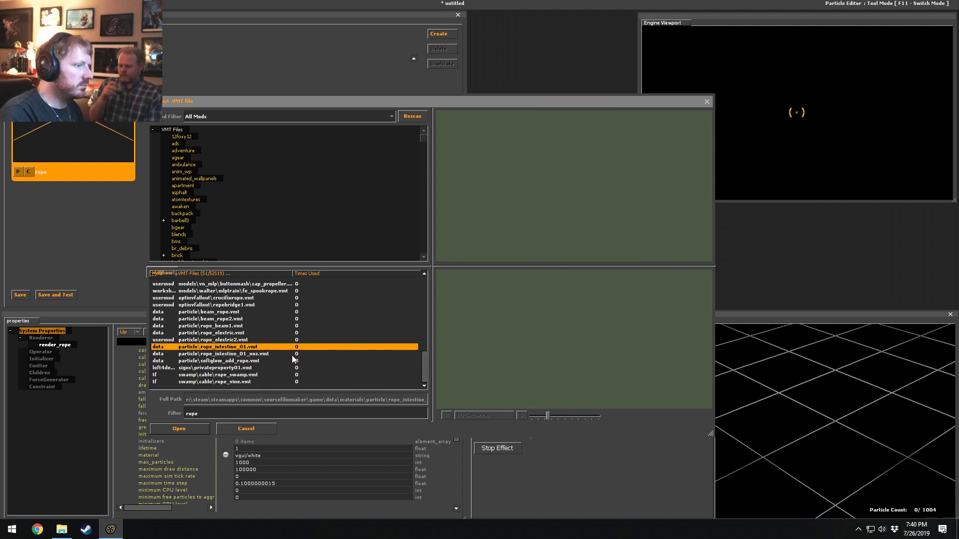
pyautogui.press('Up')
pyautogui.press('Up')
pyautogui.press('Up')
pyautogui.press('Up')
pyautogui.press('Up')
pyautogui.press('Up')
pyautogui.press('Up')
pyautogui.press('Up')
pyautogui.press('Up')
pyautogui.press('Up')
pyautogui.press('Up')
pyautogui.press('Up')
pyautogui.press('Up')
pyautogui.press('Up')
pyautogui.press('Up')
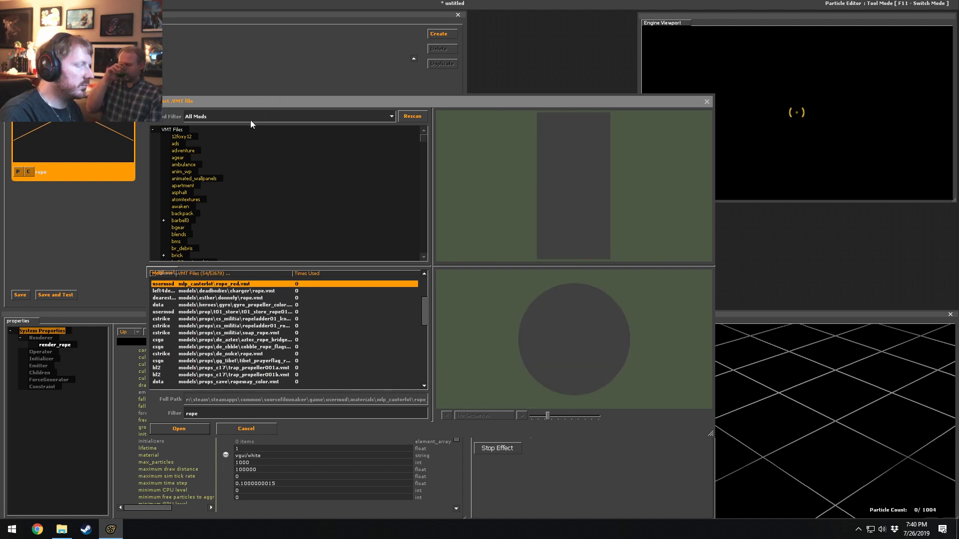
# - Examine the previews of the cable rope materials around cable\rope2.vmt
pyautogui.press('Down')
pyautogui.press('Down')
pyautogui.press('Down')
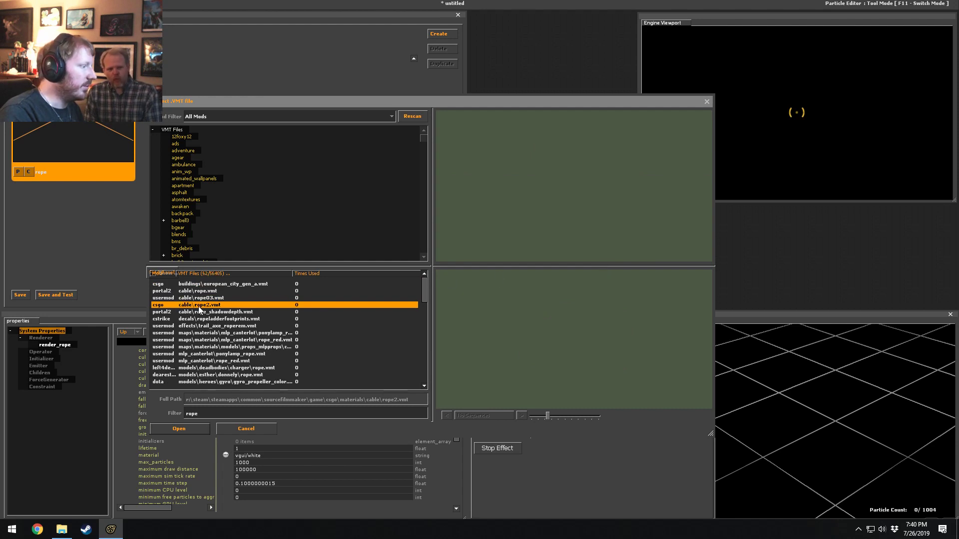
pyautogui.press('Down')
pyautogui.press('Down')
pyautogui.press('Up')
pyautogui.press('Up')
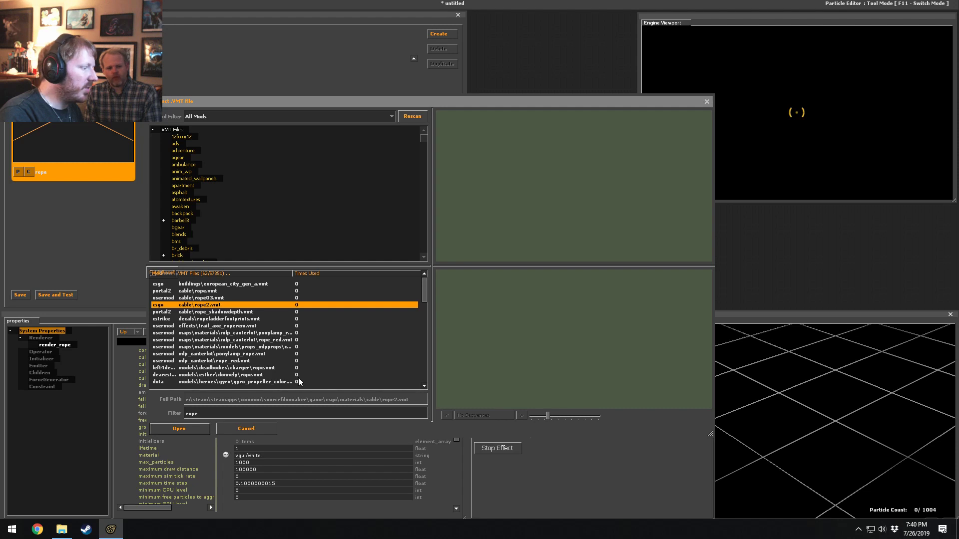
# - Check the material previews from the end of the rope-filtered list back up to buildings\european_city_gen_a.vmt
pyautogui.scroll(-2, 266, 338)
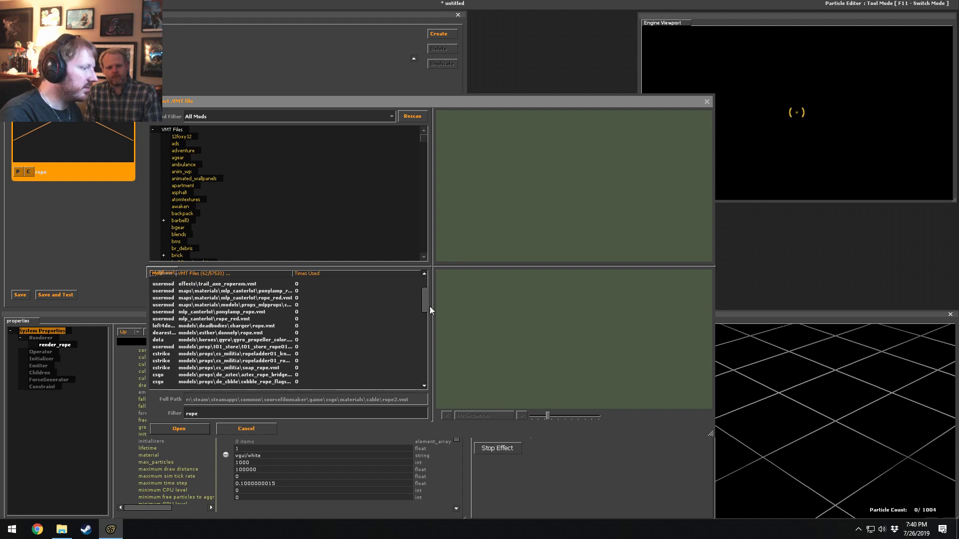
pyautogui.moveTo(422, 300); pyautogui.dragTo(418, 383)
pyautogui.click(281, 381)
pyautogui.press('Up')
pyautogui.press('Up')
pyautogui.press('Up')
pyautogui.press('Up')
pyautogui.press('Up')
pyautogui.press('Up')
pyautogui.press('Up')
pyautogui.press('Up')
pyautogui.press('Up')
pyautogui.press('Up')
pyautogui.press('Up')
pyautogui.press('Up')
pyautogui.press('Up')
pyautogui.press('Up')
pyautogui.press('Up')
pyautogui.press('Up')
pyautogui.press('Up')
pyautogui.press('Up')
pyautogui.press('Up')
pyautogui.press('Up')
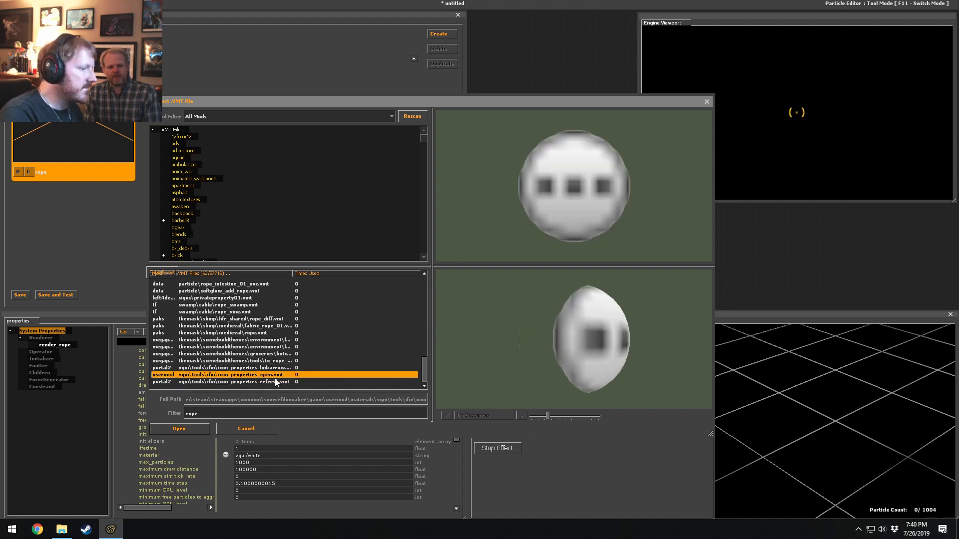
pyautogui.press('Up')
pyautogui.press('Up')
pyautogui.press('Up')
pyautogui.press('Up')
pyautogui.press('Up')
pyautogui.press('Up')
pyautogui.press('Up')
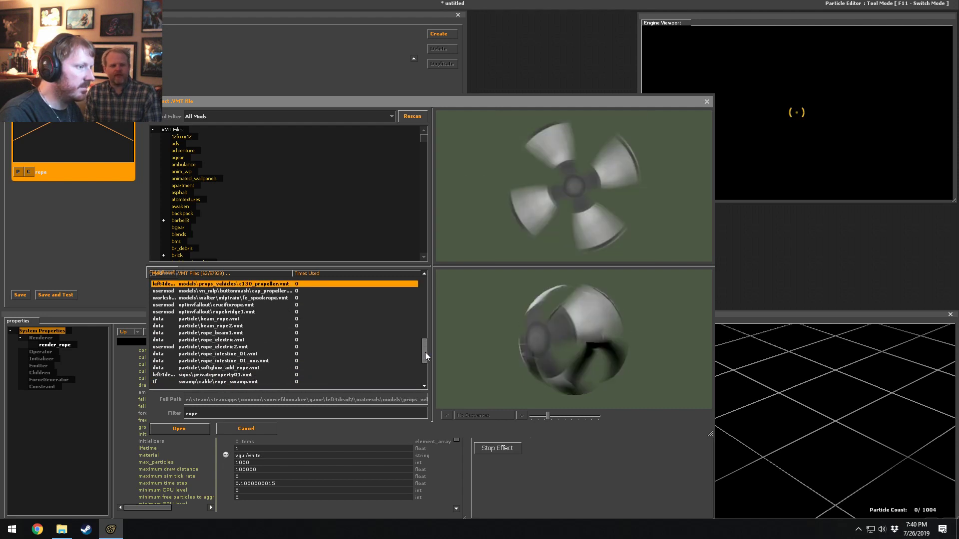
pyautogui.press('Up')
pyautogui.press('Up')
pyautogui.press('Up')
pyautogui.press('Up')
pyautogui.press('Up')
pyautogui.press('Up')
pyautogui.press('Up')
pyautogui.press('Up')
pyautogui.press('Up')
pyautogui.press('Up')
pyautogui.press('Up')
pyautogui.press('Up')
pyautogui.press('Up')
pyautogui.press('Up')
pyautogui.press('Up')
pyautogui.press('Up')
pyautogui.press('Up')
pyautogui.press('Up')
pyautogui.press('Up')
pyautogui.press('Up')
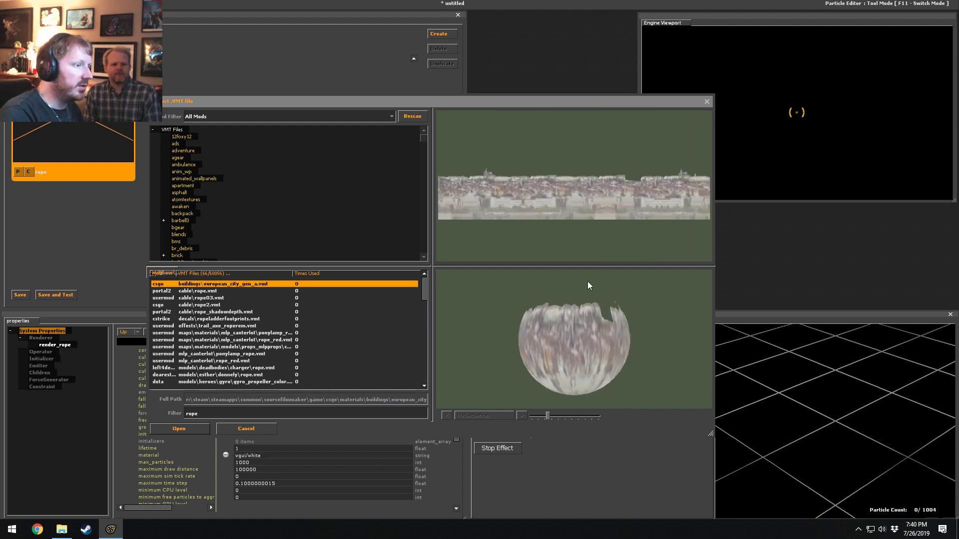
# - Look through the previews from the first filtered material down past the model materials to crucifixrope.vmt
pyautogui.press('Down')
pyautogui.press('Down')
pyautogui.press('Down')
pyautogui.press('Down')
pyautogui.press('Down')
pyautogui.press('Down')
pyautogui.press('Down')
pyautogui.press('Down')
pyautogui.press('Down')
pyautogui.press('Down')
pyautogui.press('Down')
pyautogui.press('Down')
pyautogui.press('Down')
pyautogui.press('Down')
pyautogui.press('Down')
pyautogui.press('Down')
pyautogui.press('Down')
pyautogui.press('Down')
pyautogui.press('Down')
pyautogui.press('Down')
pyautogui.press('Down')
pyautogui.press('Down')
pyautogui.press('Down')
pyautogui.press('Down')
pyautogui.press('Down')
pyautogui.press('Down')
pyautogui.press('Down')
pyautogui.press('Down')
pyautogui.press('Down')
pyautogui.press('Down')
pyautogui.press('Down')
pyautogui.press('Down')
pyautogui.press('Down')
pyautogui.press('Down')
pyautogui.press('Down')
pyautogui.press('Down')
pyautogui.press('Down')
pyautogui.press('Down')
pyautogui.press('Down')
pyautogui.press('Down')
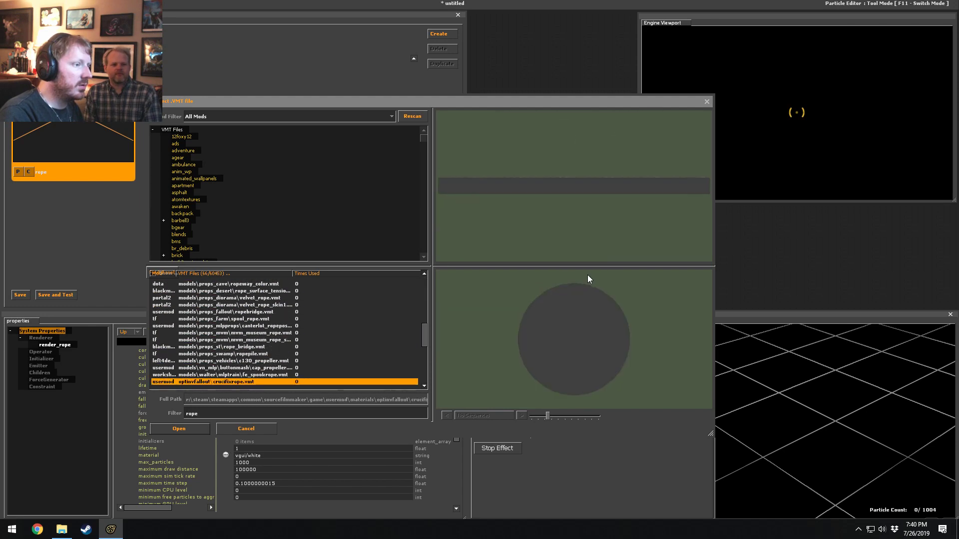
# - Compare the themask materials near the list's end with the others, going back up to cable\rope.vmt
pyautogui.press('Up')
pyautogui.press('Up')
pyautogui.press('Up')
pyautogui.press('Up')
pyautogui.press('Up')
pyautogui.press('Up')
pyautogui.press('Up')
pyautogui.press('Up')
pyautogui.press('Up')
pyautogui.press('Up')
pyautogui.press('Up')
pyautogui.press('Up')
pyautogui.press('Up')
pyautogui.press('Up')
pyautogui.press('Up')
pyautogui.press('Up')
pyautogui.press('Up')
pyautogui.press('Up')
pyautogui.press('Up')
pyautogui.press('Up')
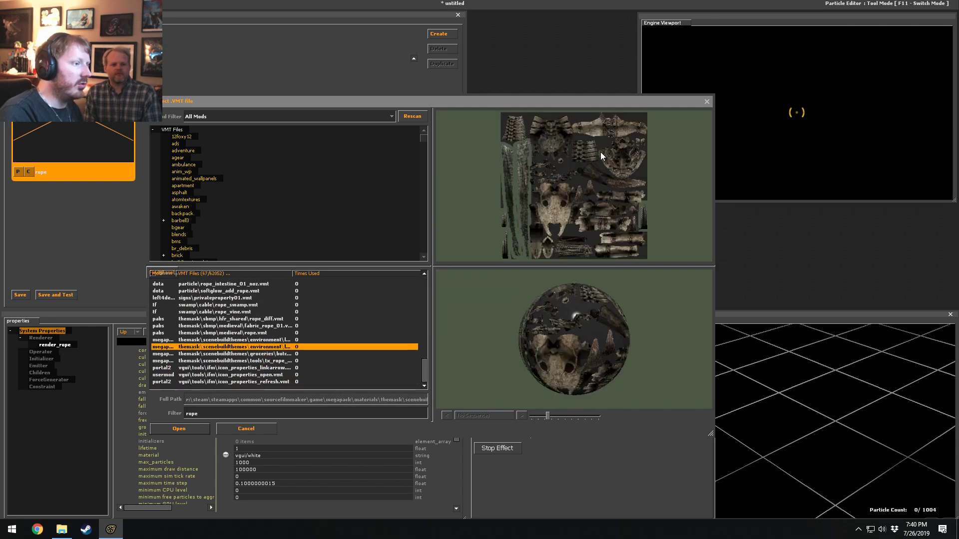
pyautogui.press('Up')
pyautogui.press('Up')
pyautogui.press('Up')
pyautogui.press('Up')
pyautogui.press('Up')
pyautogui.press('Up')
pyautogui.press('Up')
pyautogui.press('Up')
pyautogui.press('Up')
pyautogui.press('Up')
pyautogui.press('Up')
pyautogui.press('Up')
pyautogui.press('Up')
pyautogui.press('Up')
pyautogui.press('Up')
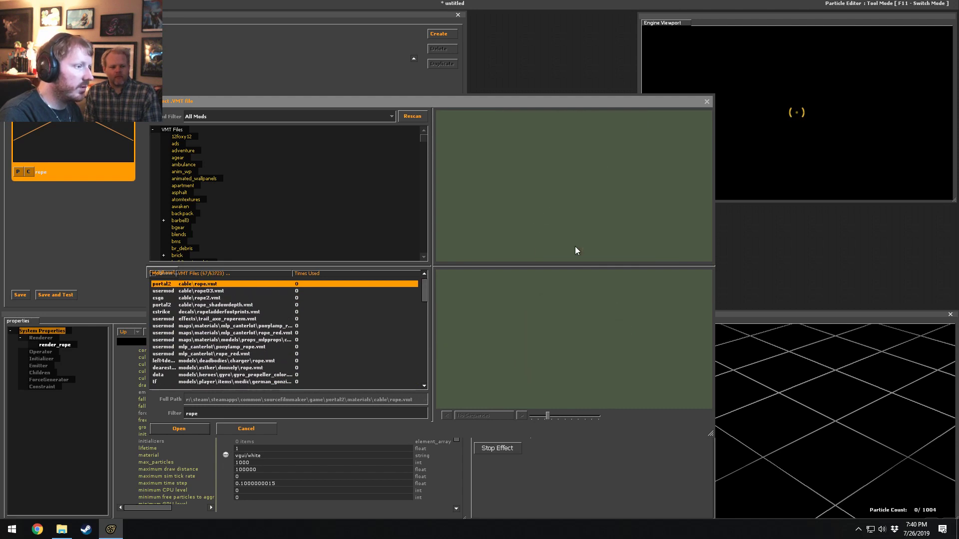
# - Preview the materials below cable\rope.vmt and inspect the texture of models\esther\donnely\rope.vmt
pyautogui.press('Down')
pyautogui.press('Down')
pyautogui.press('Down')
pyautogui.press('Down')
pyautogui.press('Down')
pyautogui.press('Down')
pyautogui.press('Down')
pyautogui.press('Down')
pyautogui.press('Down')
pyautogui.press('Down')
pyautogui.press('Down')
pyautogui.press('Down')
pyautogui.press('Down')
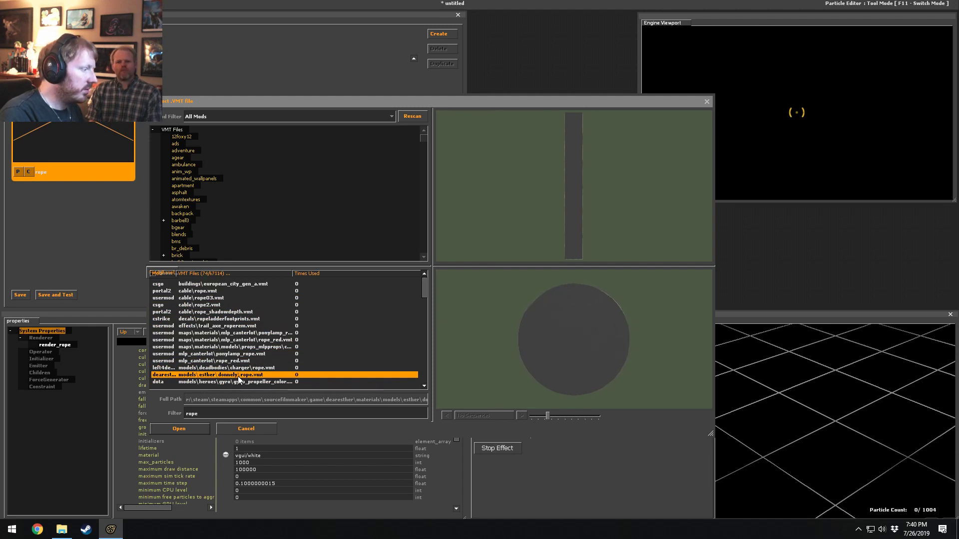
pyautogui.click(602, 200)
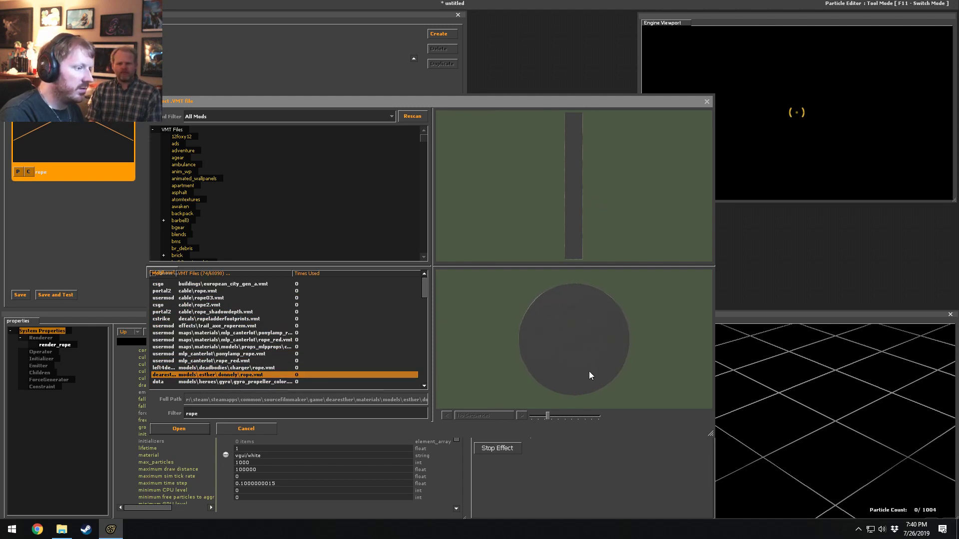
# - Recheck the preview of cable\rope2.vmt and the materials above it up to the first entry
pyautogui.click(218, 305)
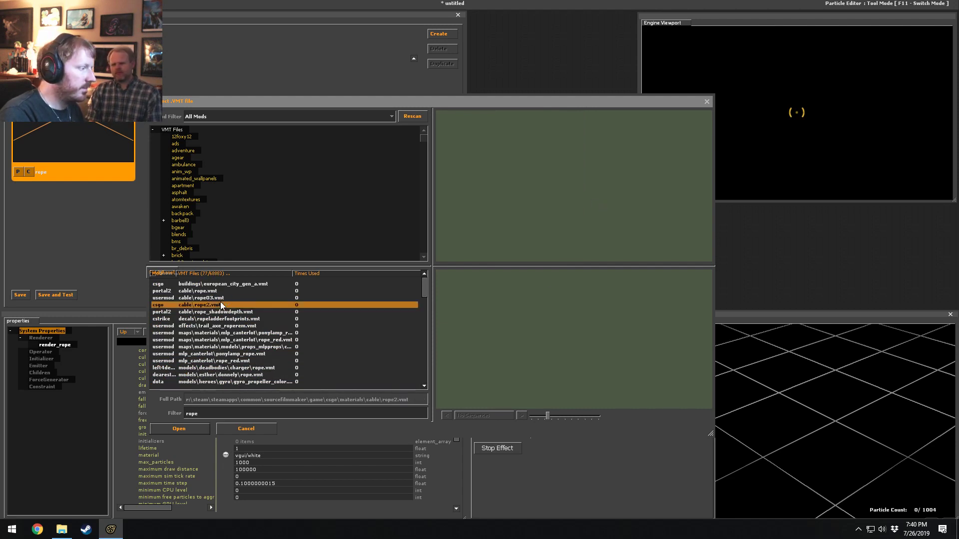
pyautogui.press('Up')
pyautogui.press('Up')
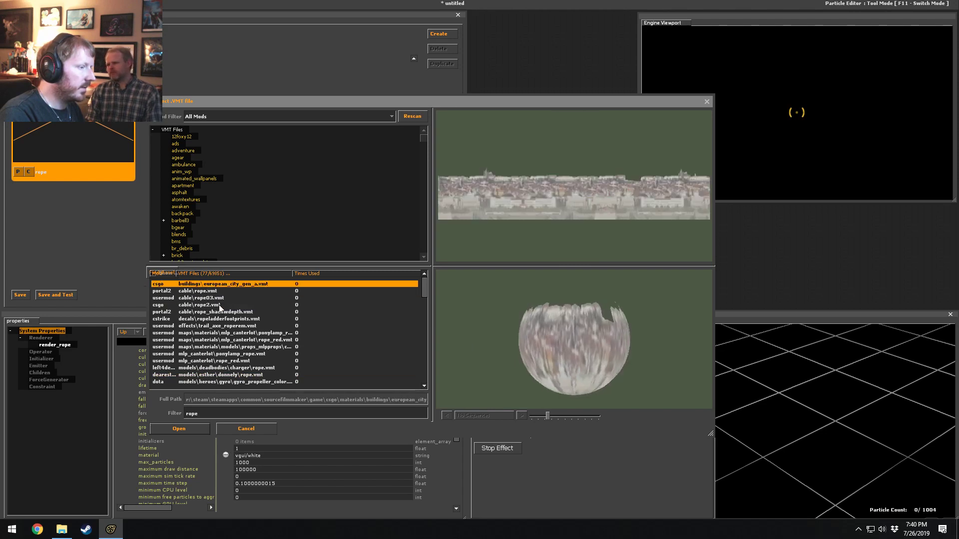
# - Look through the material previews from the first rope match down to vgui\tools\ifm\icon_properties_refresh.vmt
pyautogui.press('Down')
pyautogui.press('Down')
pyautogui.press('Down')
pyautogui.press('Down')
pyautogui.press('Down')
pyautogui.press('Down')
pyautogui.press('Down')
pyautogui.press('Down')
pyautogui.press('Down')
pyautogui.press('Down')
pyautogui.press('Down')
pyautogui.press('Down')
pyautogui.press('Down')
pyautogui.press('Down')
pyautogui.press('Down')
pyautogui.press('Down')
pyautogui.press('Down')
pyautogui.press('Down')
pyautogui.press('Down')
pyautogui.press('Down')
pyautogui.press('Down')
pyautogui.press('Down')
pyautogui.press('Down')
pyautogui.press('Down')
pyautogui.press('Down')
pyautogui.press('Down')
pyautogui.press('Down')
pyautogui.press('Down')
pyautogui.press('Down')
pyautogui.press('Down')
pyautogui.press('Down')
pyautogui.press('Down')
pyautogui.press('Down')
pyautogui.press('Down')
pyautogui.press('Down')
pyautogui.press('Down')
pyautogui.press('Down')
pyautogui.press('Down')
pyautogui.press('Down')
pyautogui.press('Down')
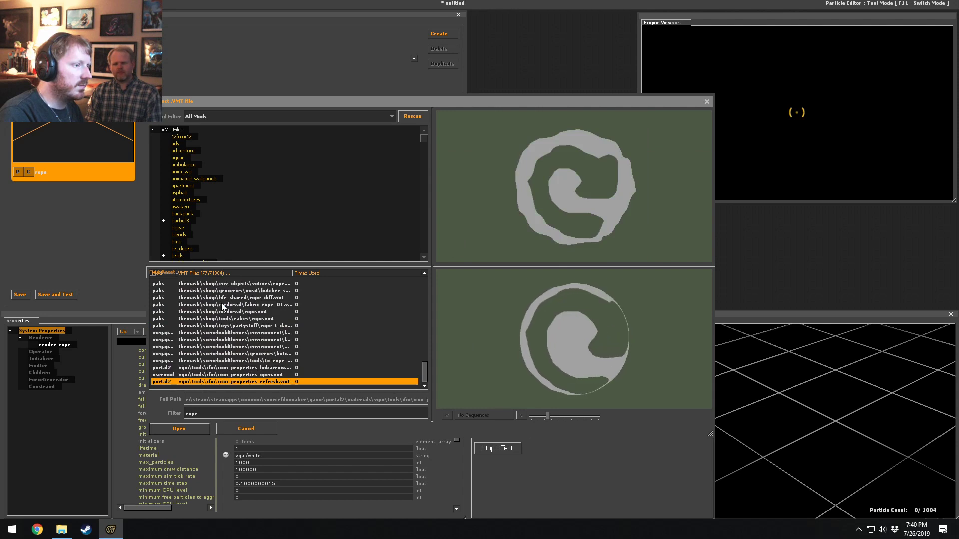
# - Recheck the megapack and pabs themask previews near the list's end, up to the votives rope, and leave the material picker without choosing one
pyautogui.press('Up')
pyautogui.press('Up')
pyautogui.press('Up')
pyautogui.press('Up')
pyautogui.press('Up')
pyautogui.press('Up')
pyautogui.press('Up')
pyautogui.press('Up')
pyautogui.press('Up')
pyautogui.press('Up')
pyautogui.press('Up')
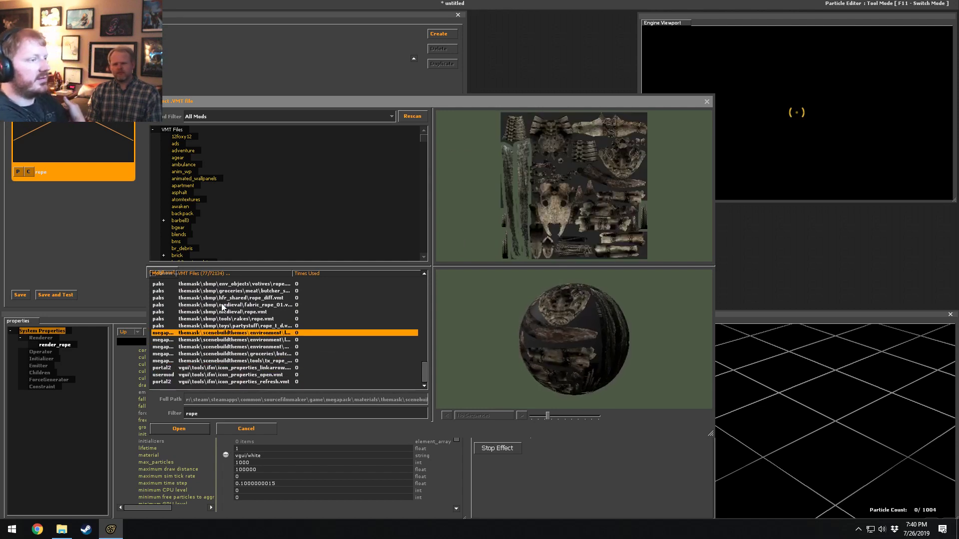
pyautogui.press('Up')
pyautogui.press('Up')
pyautogui.press('Up')
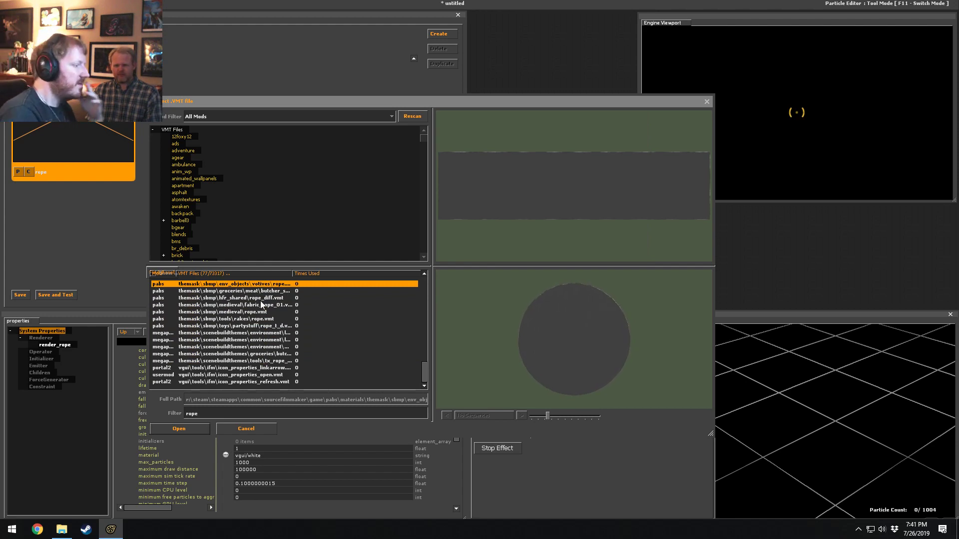
pyautogui.click(238, 431)
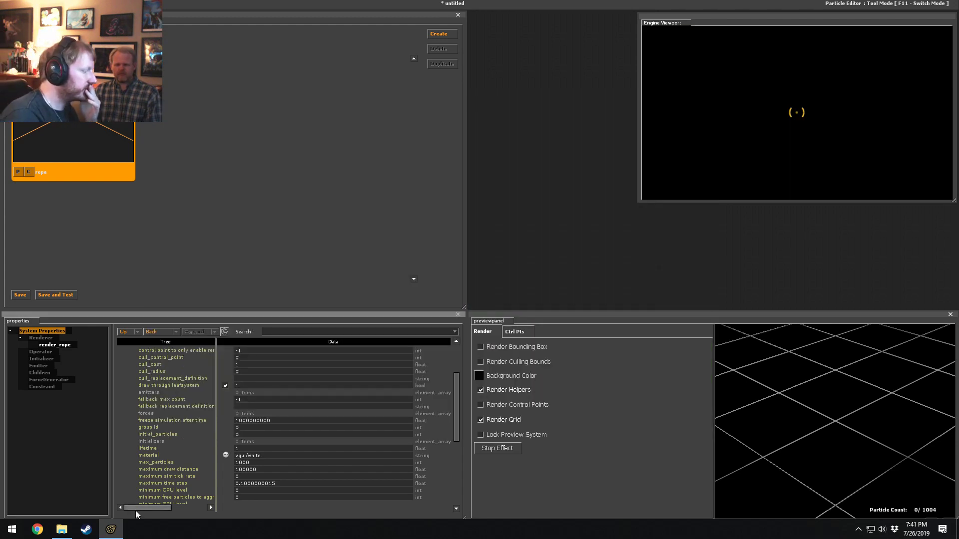
# - Switch to Steam and show Source Filmmaker in the library
pyautogui.click(86, 529)
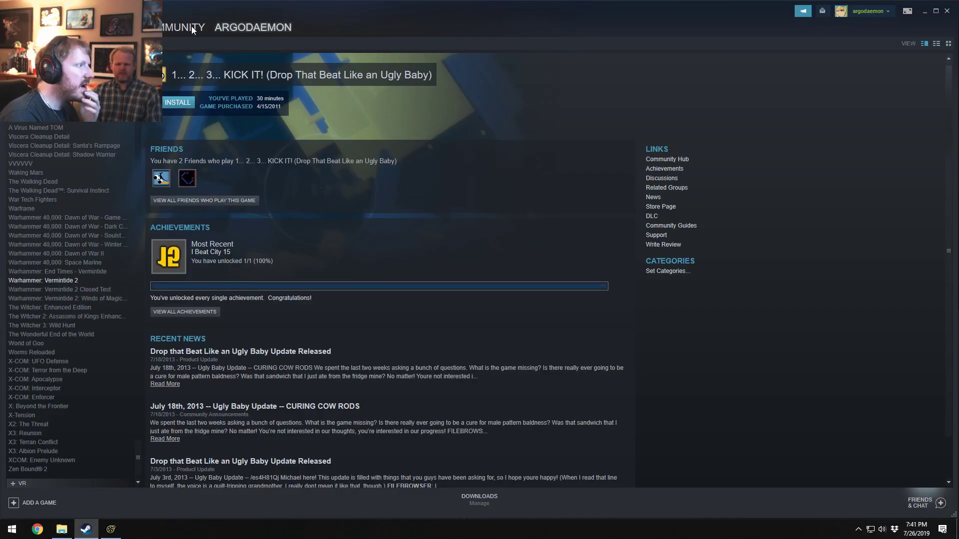
pyautogui.moveTo(238, 30)
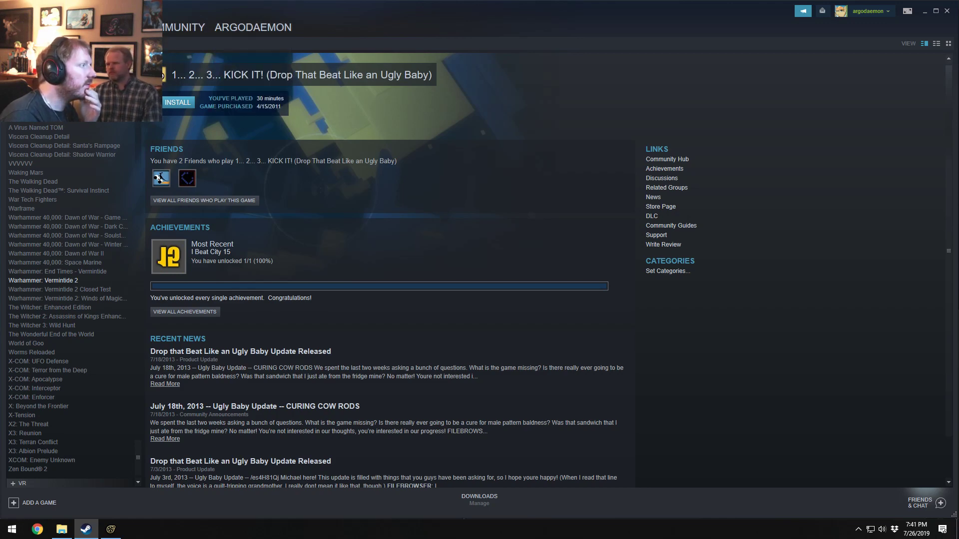
pyautogui.click(128, 44)
pyautogui.click(132, 73)
pyautogui.click(45, 85)
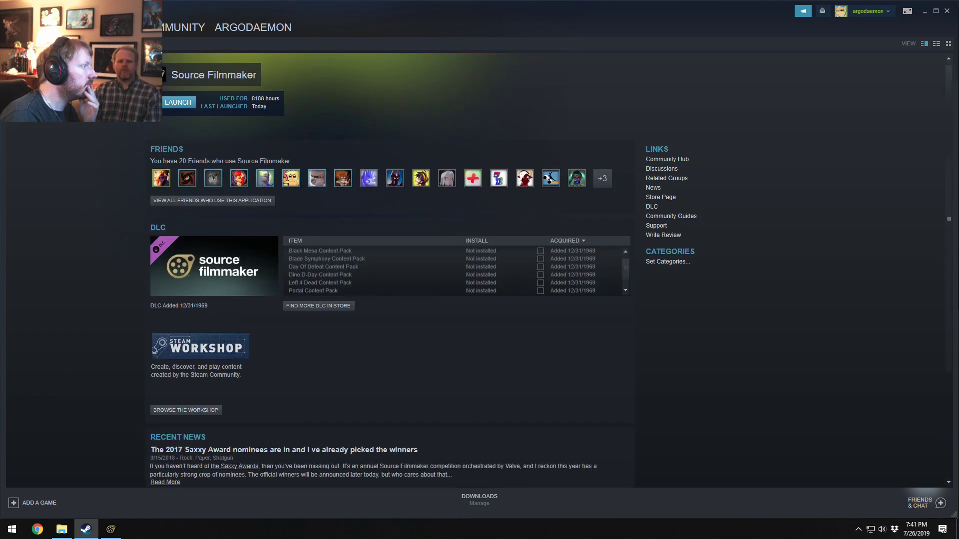
# - Open the Source Filmmaker community hub and go to its Workshop
pyautogui.rightClick(57, 102)
pyautogui.click(31, 187)
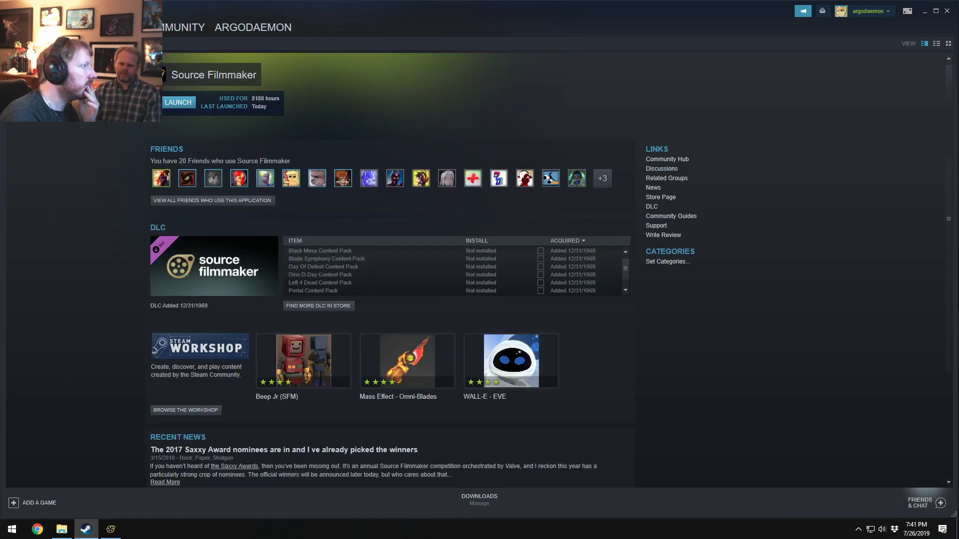
pyautogui.rightClick(92, 74)
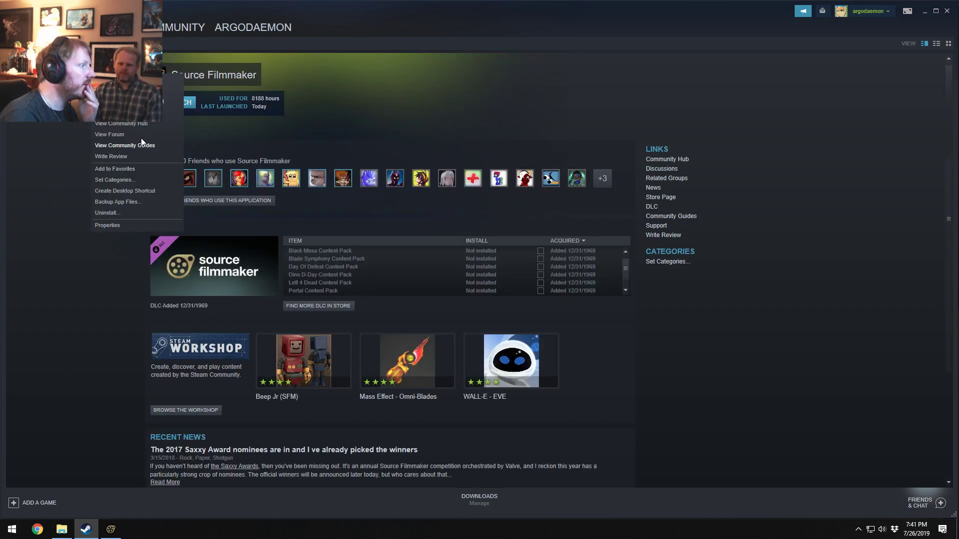
pyautogui.click(140, 123)
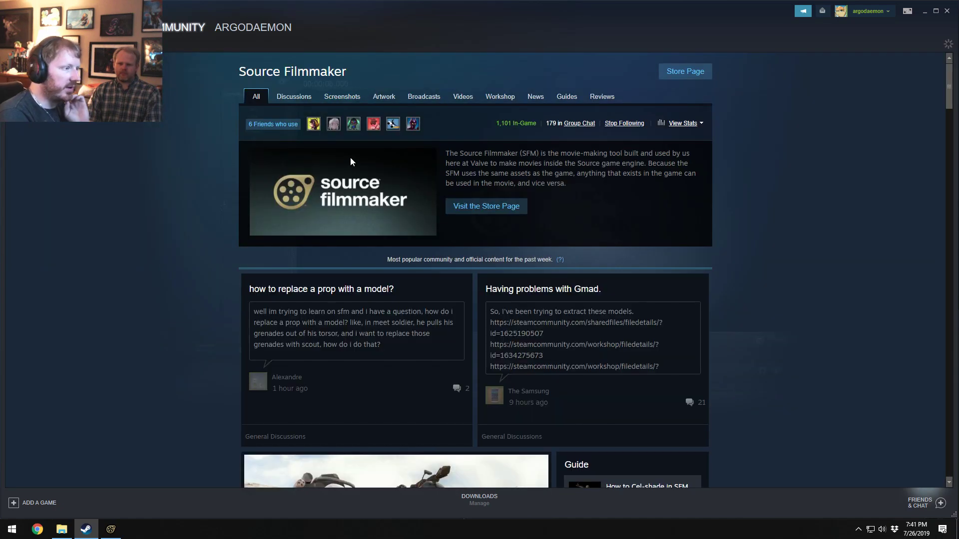
pyautogui.click(492, 100)
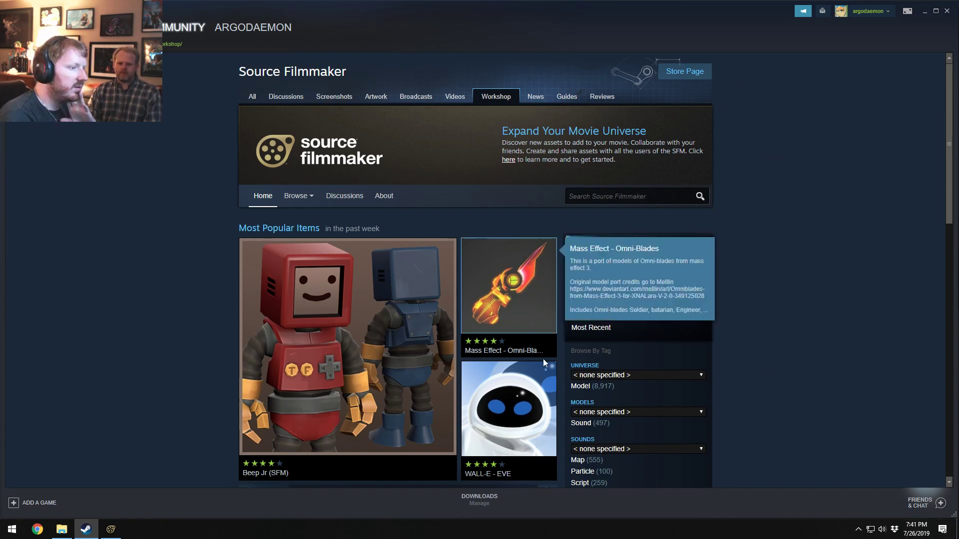
# - Search the Source Filmmaker Workshop for "rope" and look through the results
pyautogui.click(602, 196)
pyautogui.write('t')
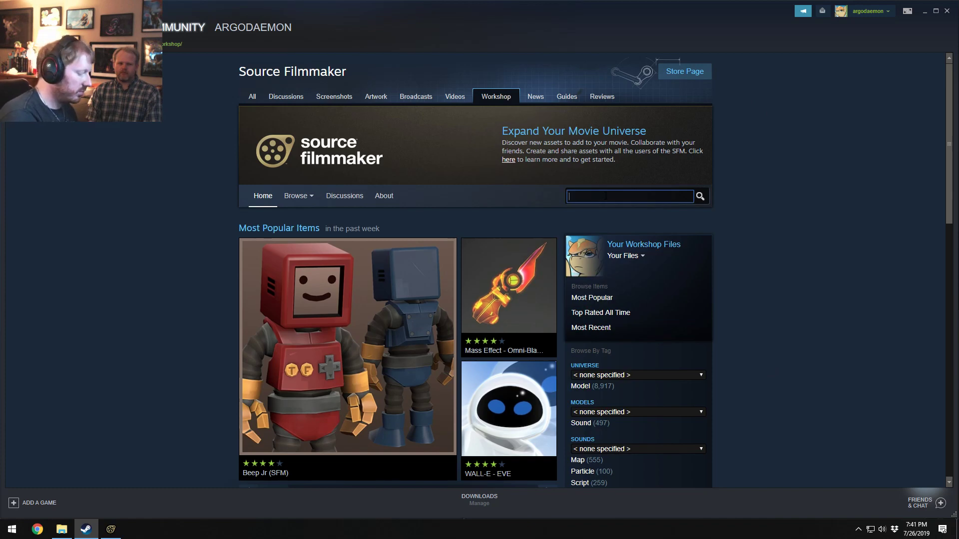
pyautogui.write('ope')
pyautogui.press('Return')
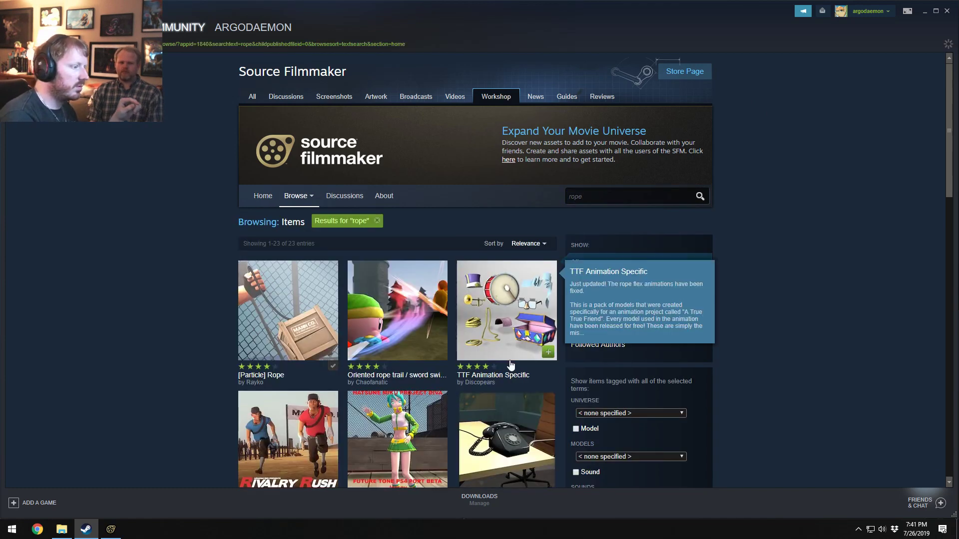
pyautogui.scroll(-3, 510, 349)
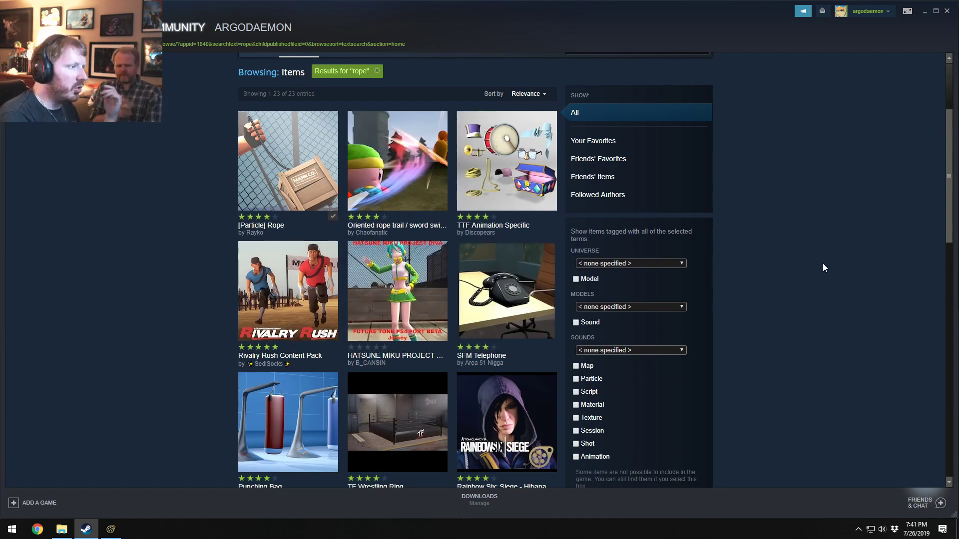
pyautogui.scroll(-5, 824, 265)
pyautogui.scroll(-4, 837, 261)
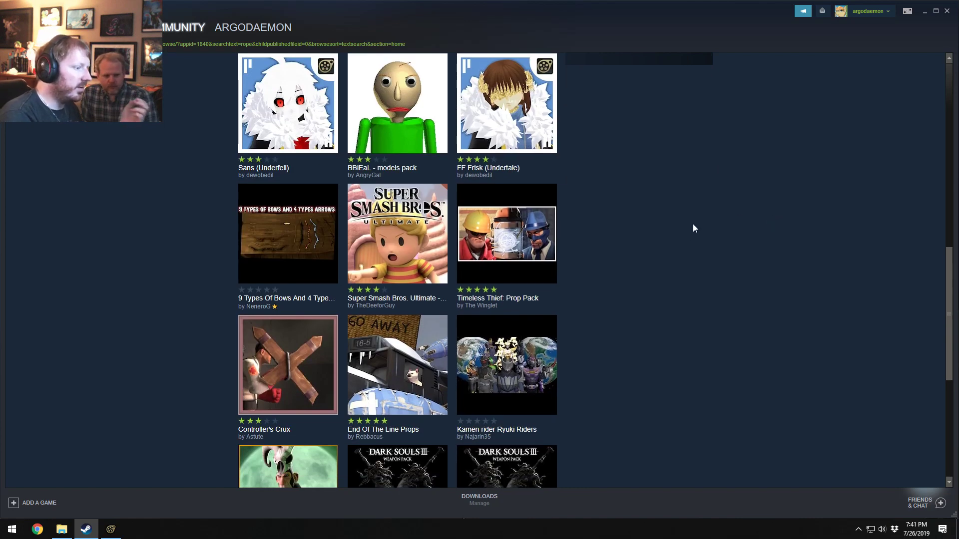
pyautogui.scroll(-6, 694, 227)
pyautogui.scroll(8, 684, 231)
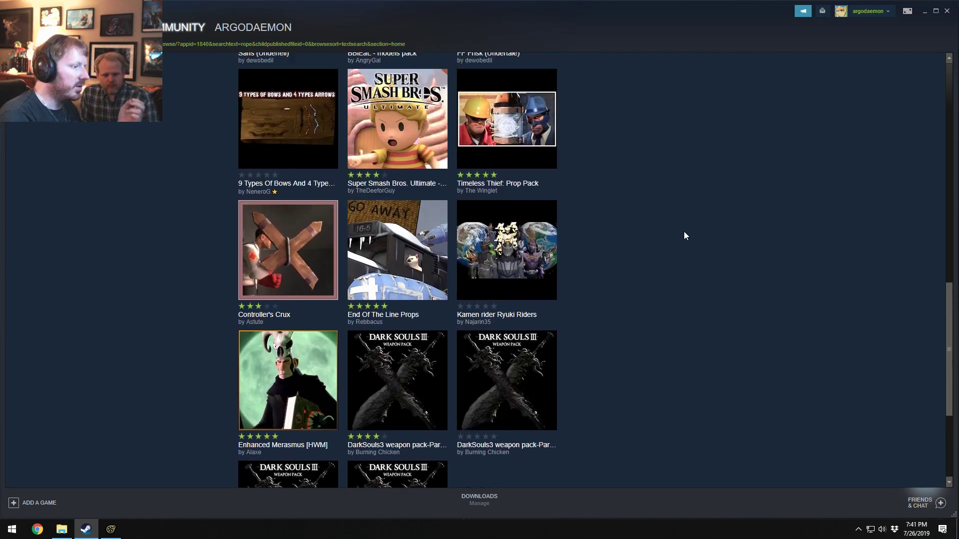
pyautogui.scroll(12, 687, 245)
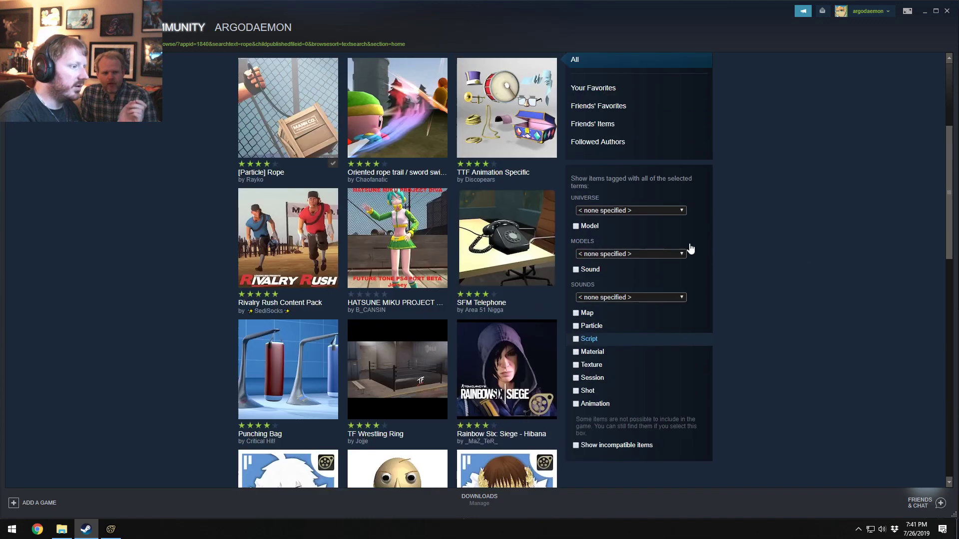
# - Search the Workshop for "cable" and look through both pages of results
pyautogui.doubleClick(616, 204)
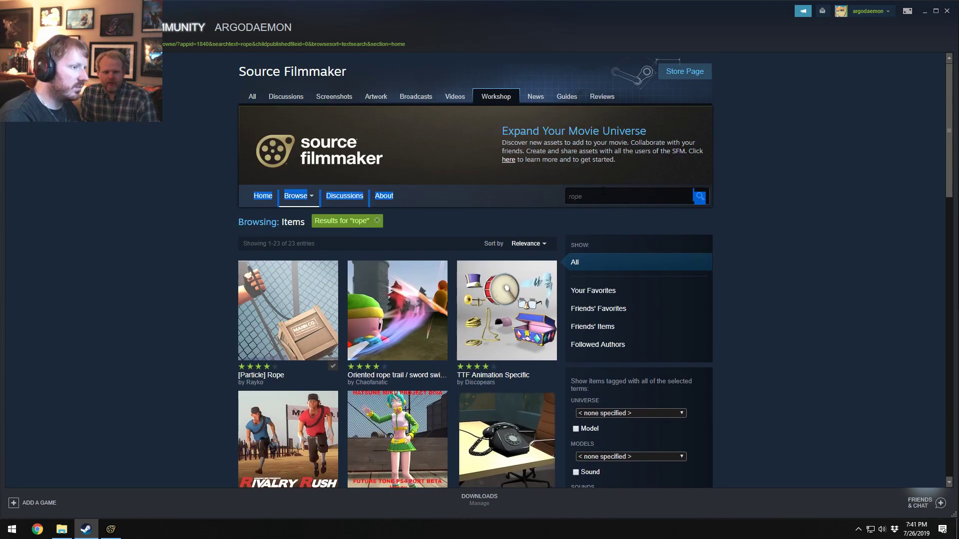
pyautogui.doubleClick(603, 195)
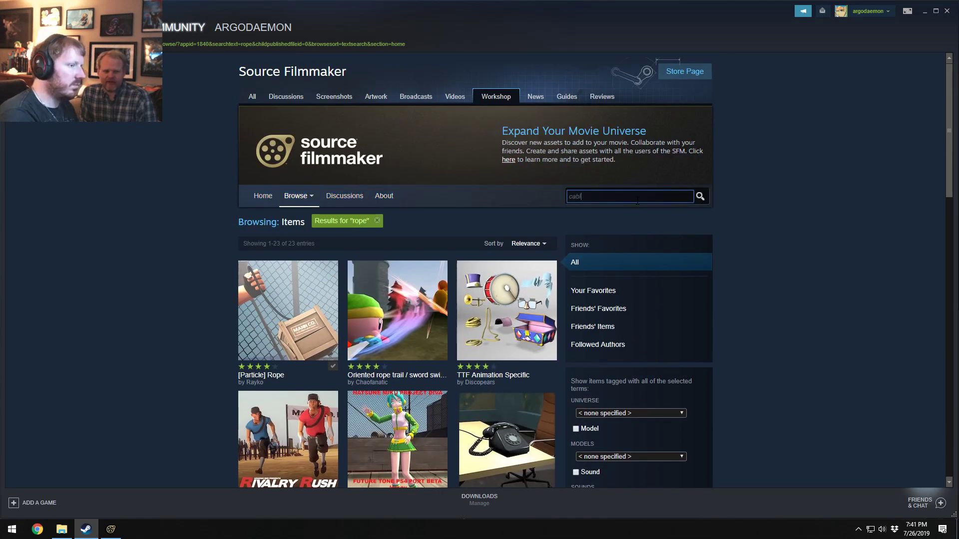
pyautogui.press('Return')
pyautogui.scroll(-4, 559, 308)
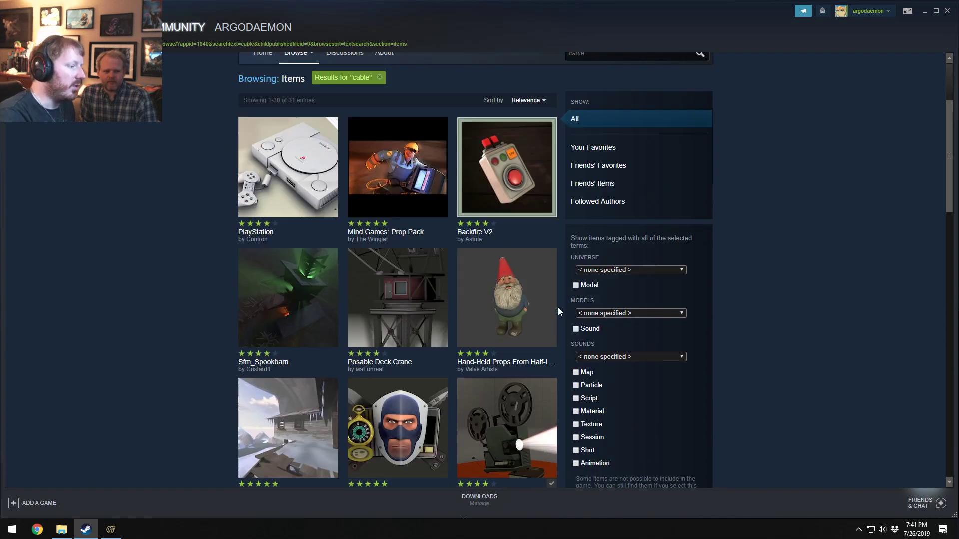
pyautogui.scroll(-4, 604, 282)
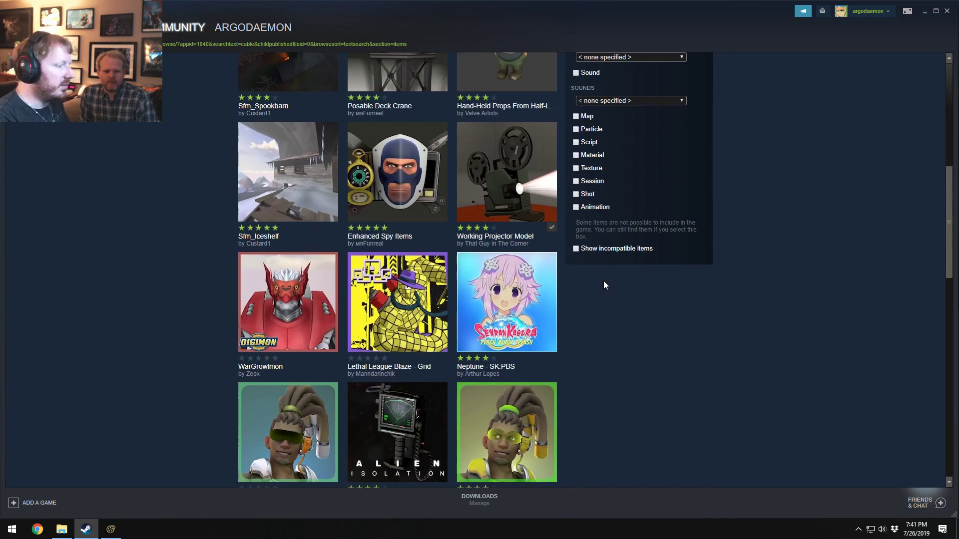
pyautogui.scroll(-12, 609, 282)
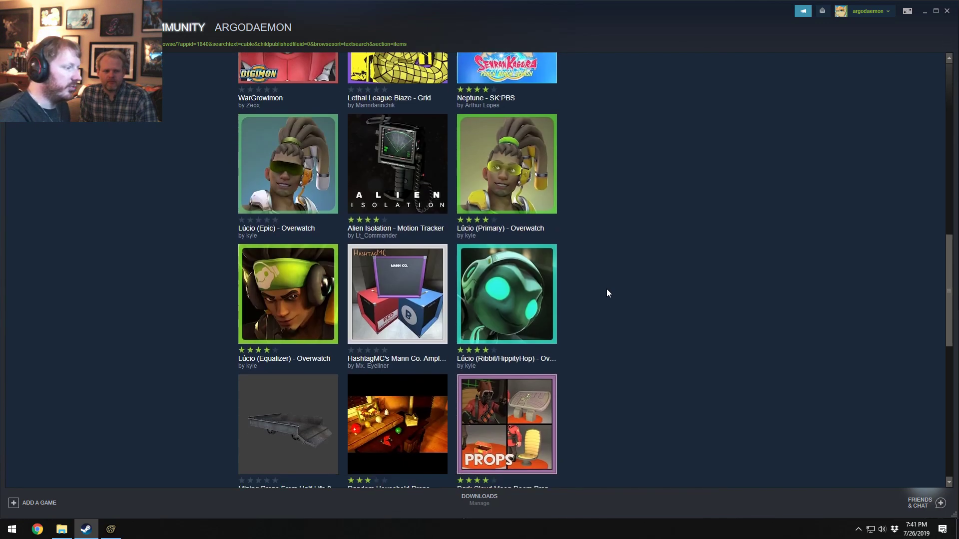
pyautogui.scroll(-4, 644, 280)
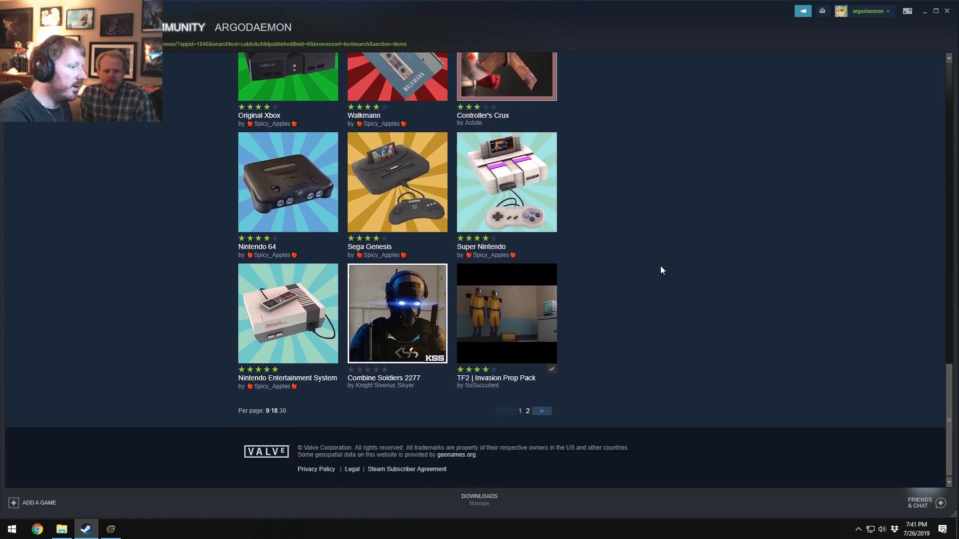
pyautogui.click(541, 409)
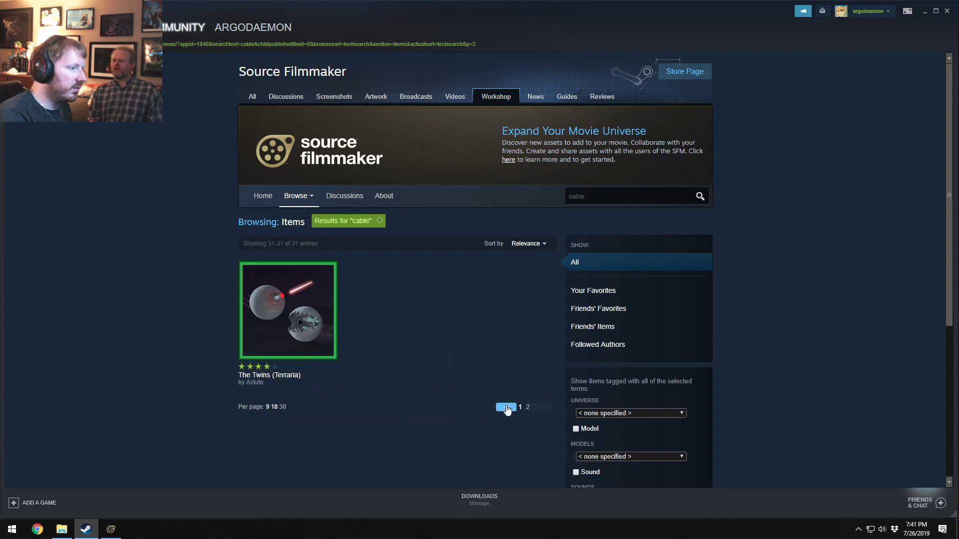
pyautogui.scroll(-8, 734, 325)
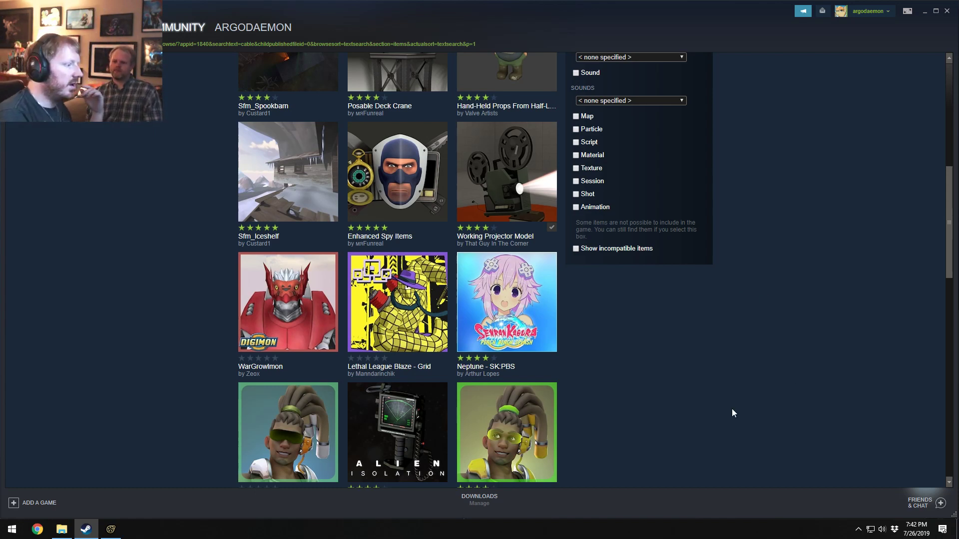
pyautogui.moveTo(306, 319)
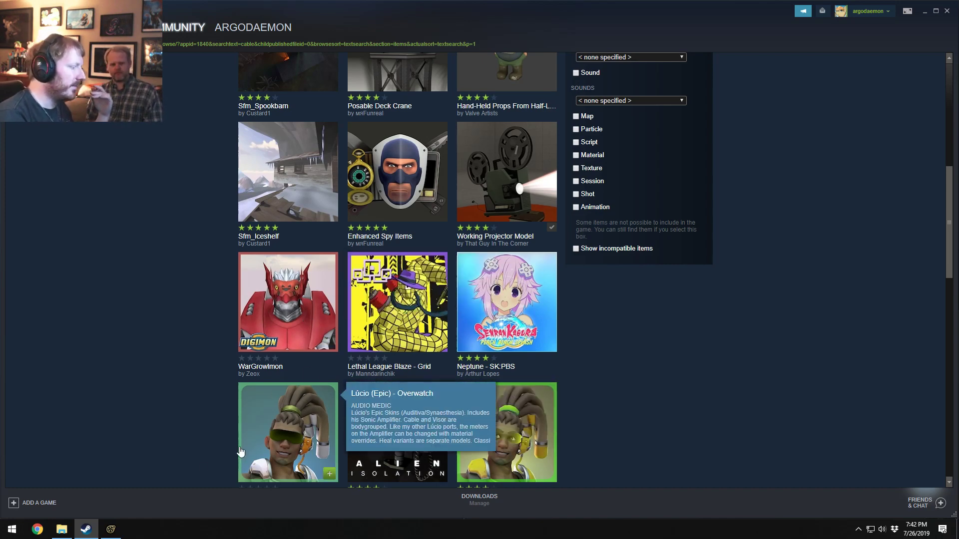
# - Switch back to the Particle Editor and start opening a particle file without saving the untitled one
pyautogui.click(111, 530)
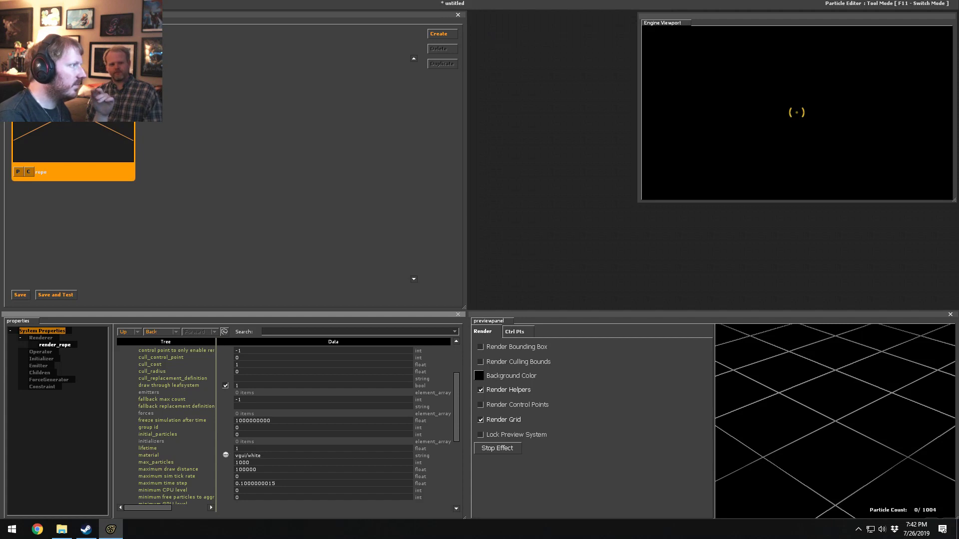
pyautogui.hotkey('ctrl', 'o')
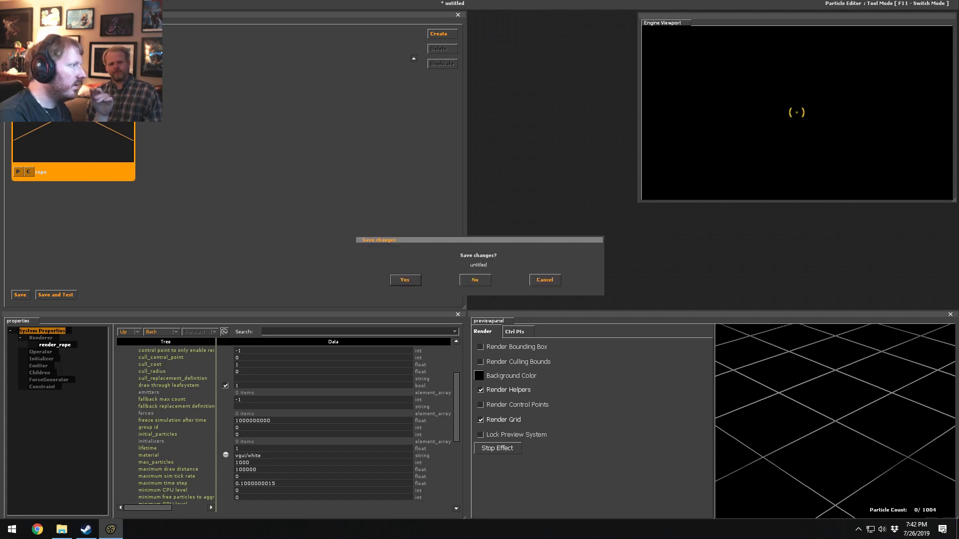
pyautogui.click(484, 284)
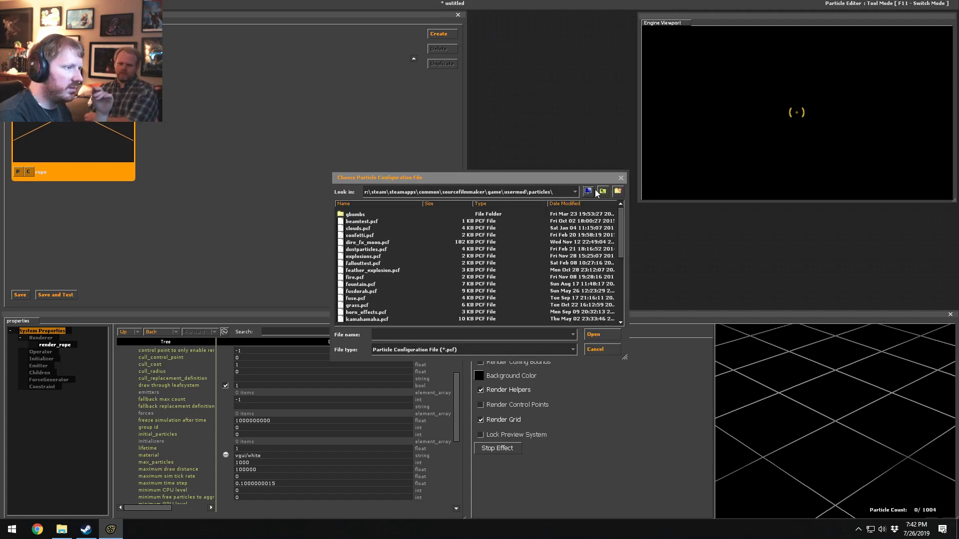
# - Browse from the usermod particles folder to hl2\particles and look through its particle files
pyautogui.click(600, 193)
pyautogui.click(601, 193)
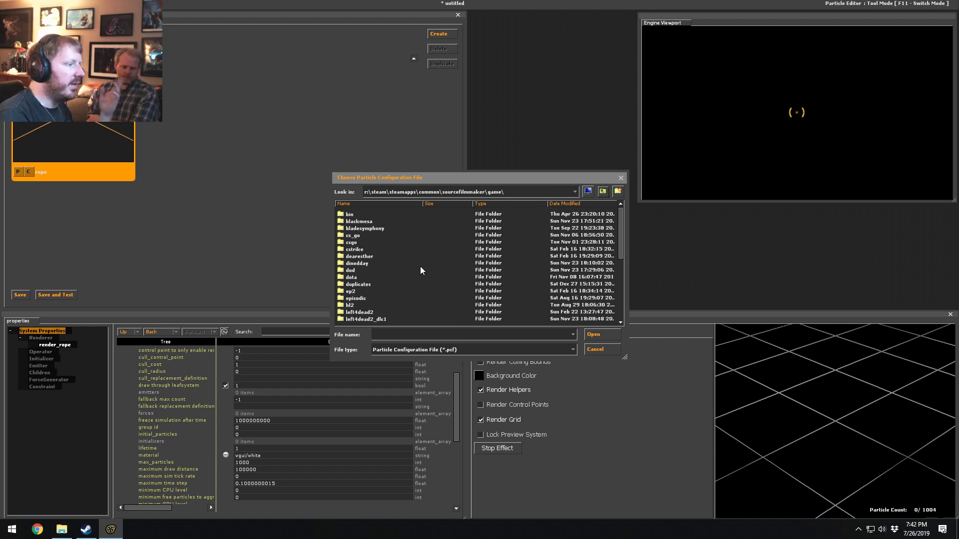
pyautogui.doubleClick(351, 305)
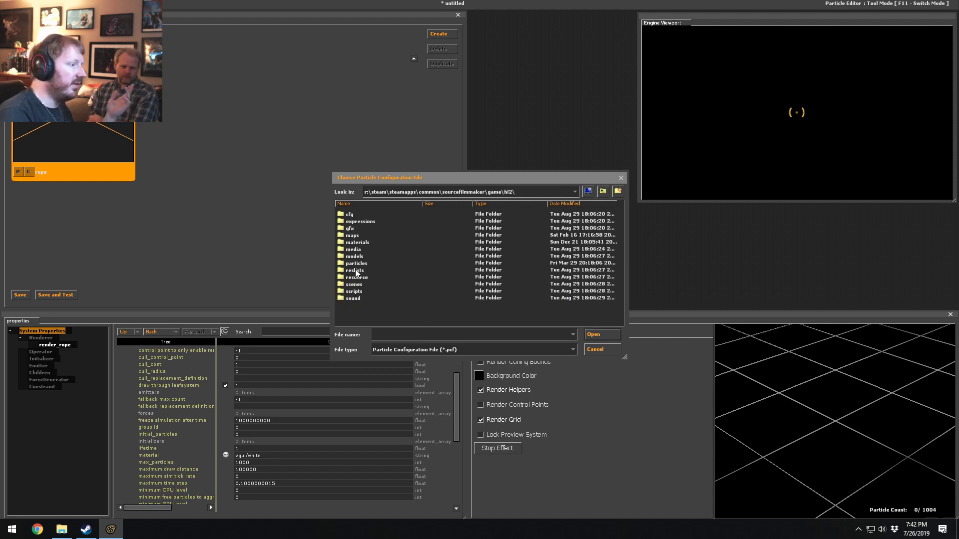
pyautogui.doubleClick(356, 264)
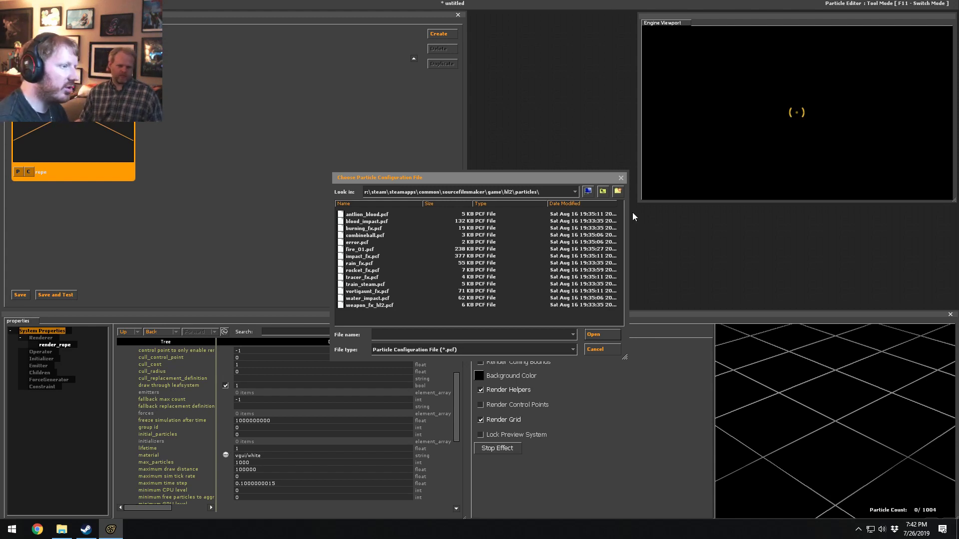
# - Browse up to the game folder and check the episodic folder for particle files
pyautogui.click(602, 192)
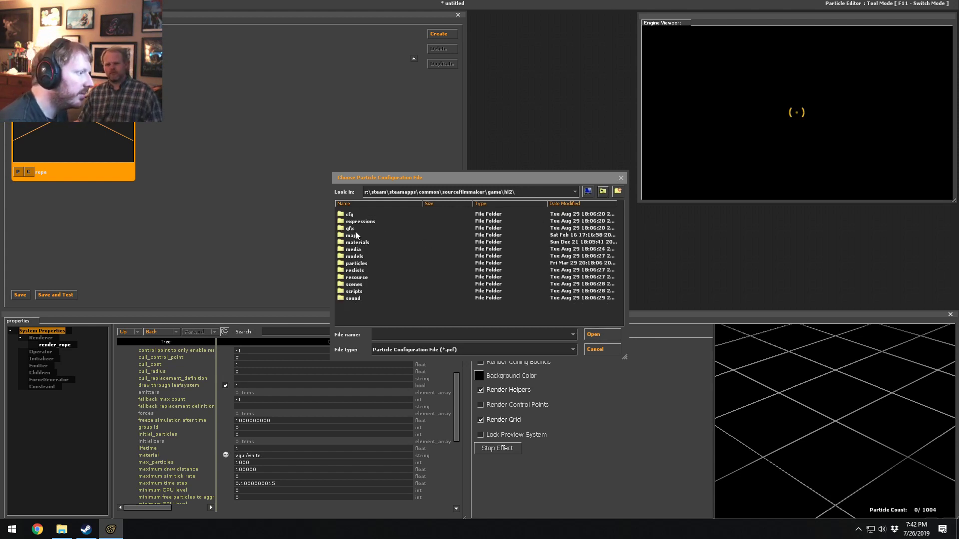
pyautogui.click(603, 192)
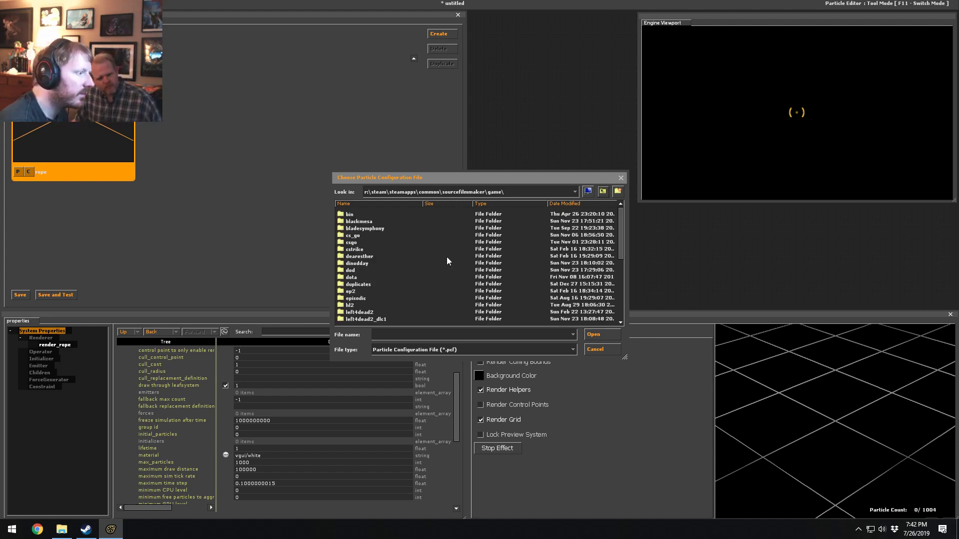
pyautogui.scroll(-1, 380, 285)
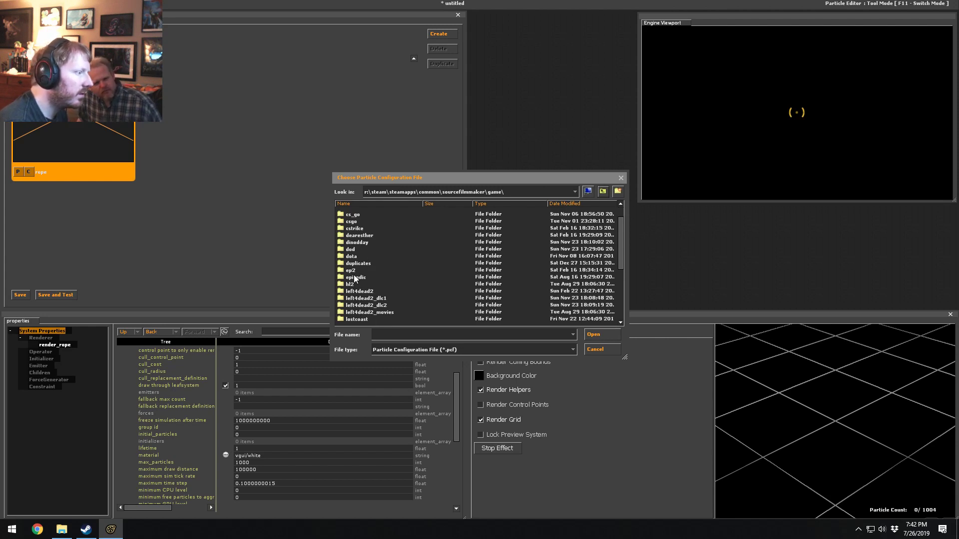
pyautogui.doubleClick(355, 278)
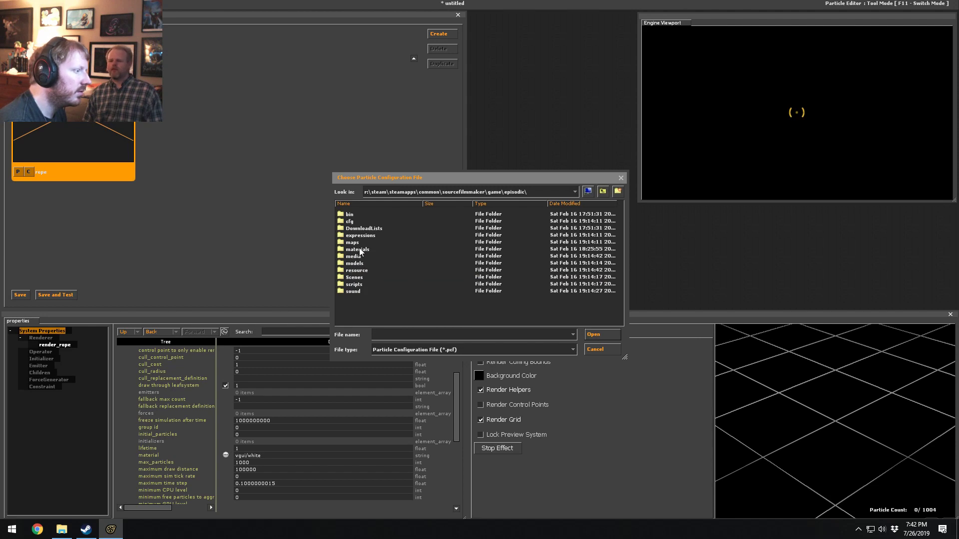
pyautogui.click(603, 191)
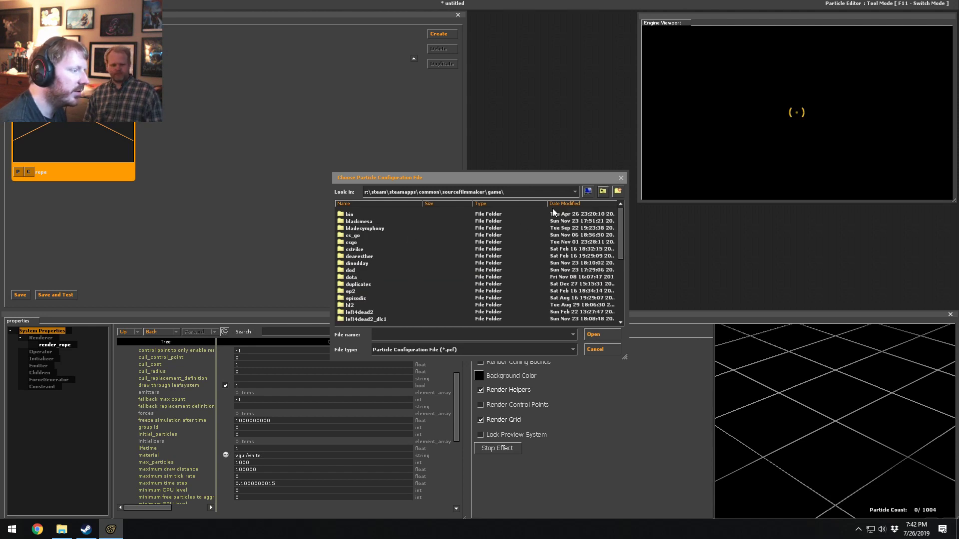
# - Look through the particle files in ep2\particles, and close the file chooser without opening one
pyautogui.scroll(-3, 359, 289)
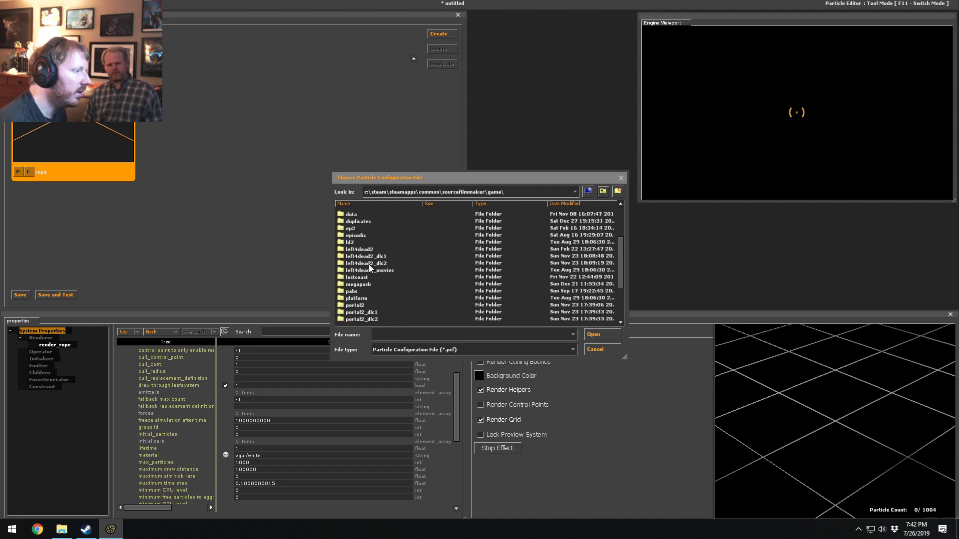
pyautogui.scroll(3, 362, 287)
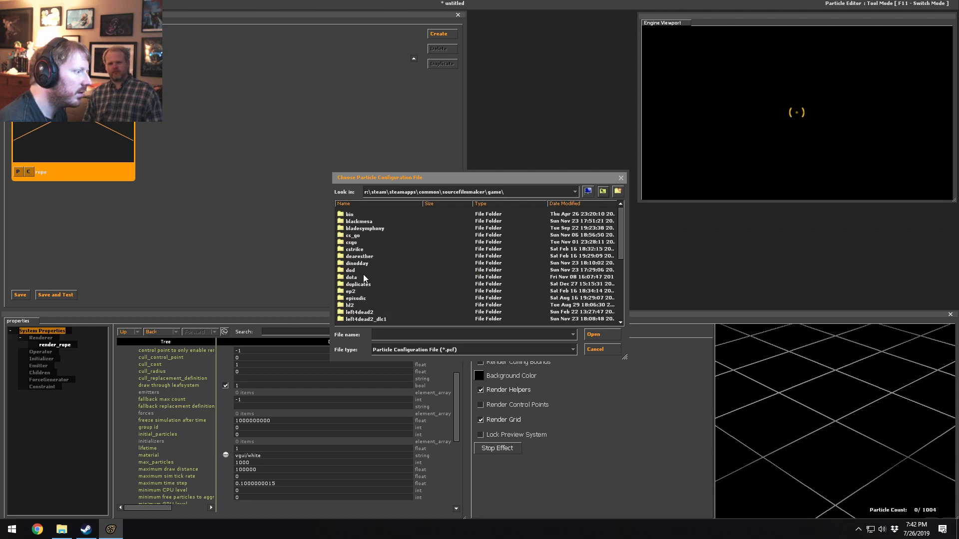
pyautogui.doubleClick(356, 292)
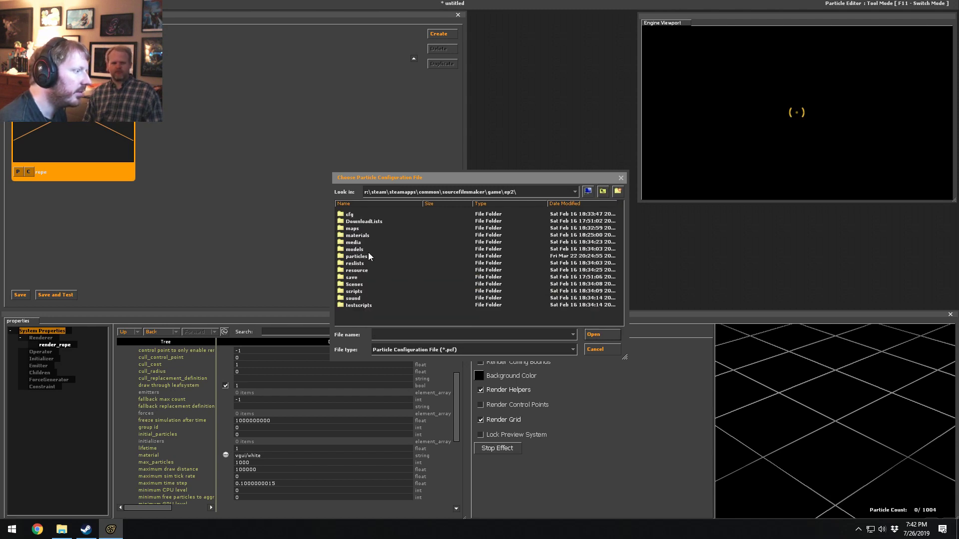
pyautogui.doubleClick(367, 257)
pyautogui.scroll(-15, 393, 251)
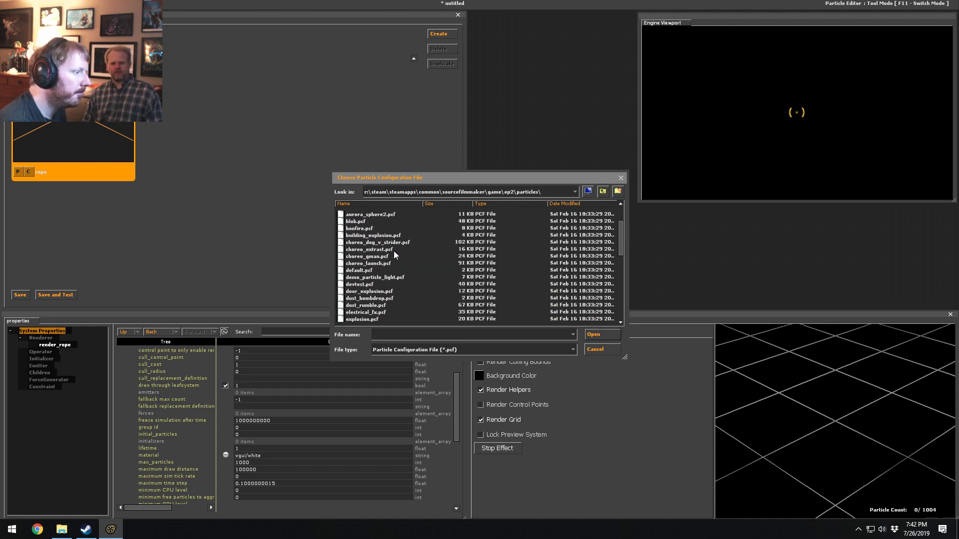
pyautogui.scroll(-1, 394, 255)
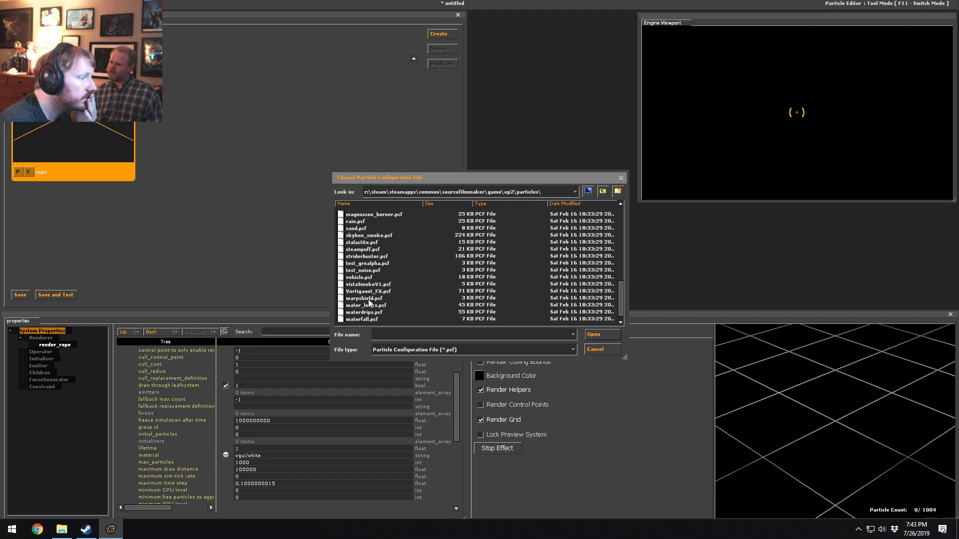
pyautogui.scroll(-1, 378, 304)
pyautogui.scroll(10, 379, 304)
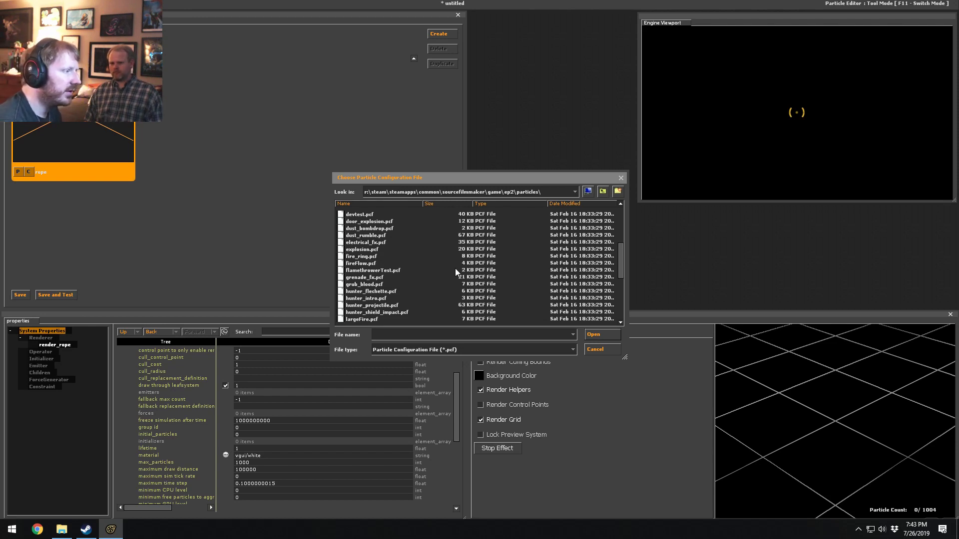
pyautogui.scroll(5, 455, 269)
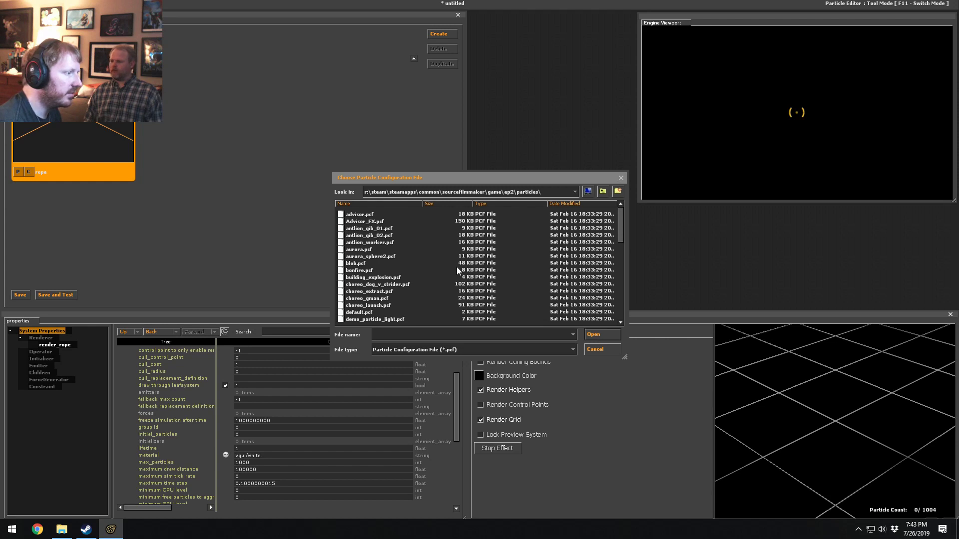
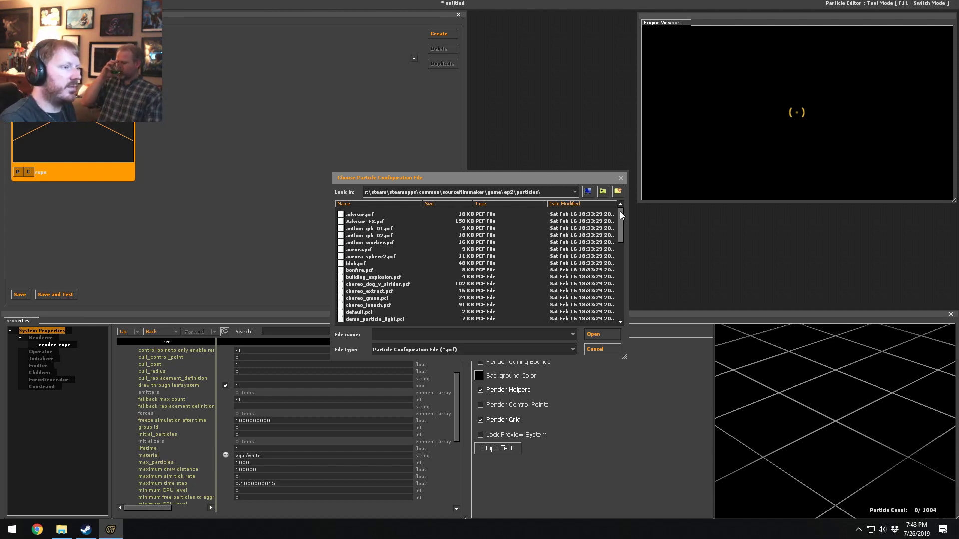
pyautogui.click(603, 192)
pyautogui.click(603, 191)
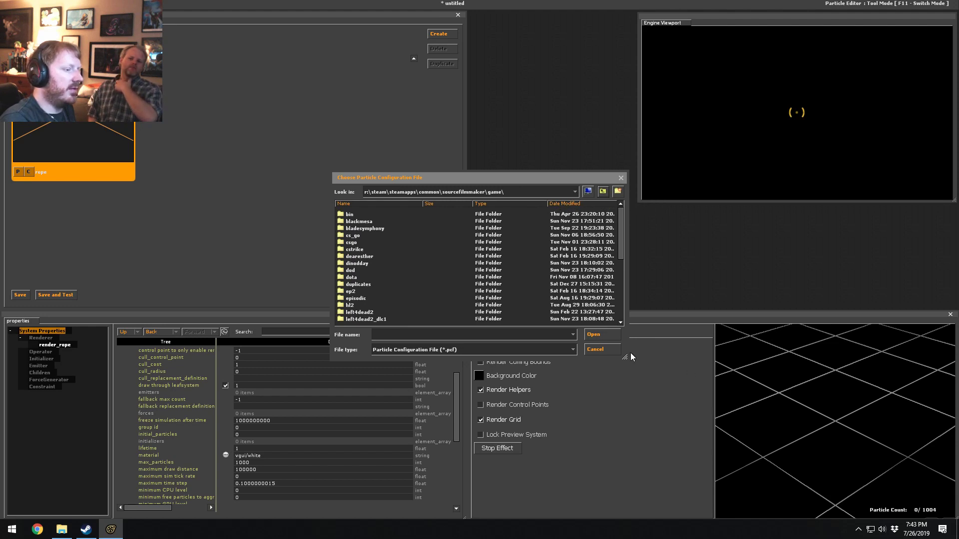
pyautogui.click(615, 351)
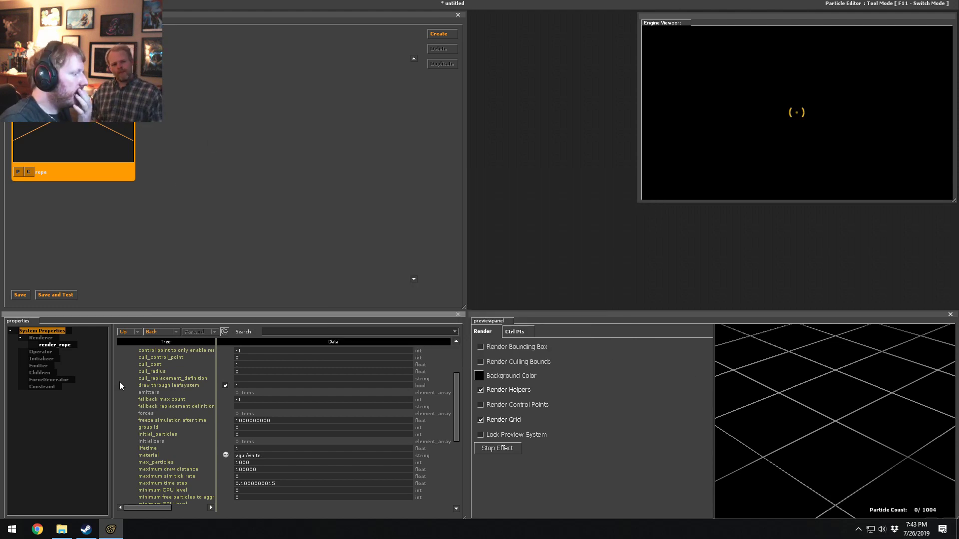
# - Open the VMT chooser for the rope system's material and preview the materials filtered by "rope"
pyautogui.click(110, 100)
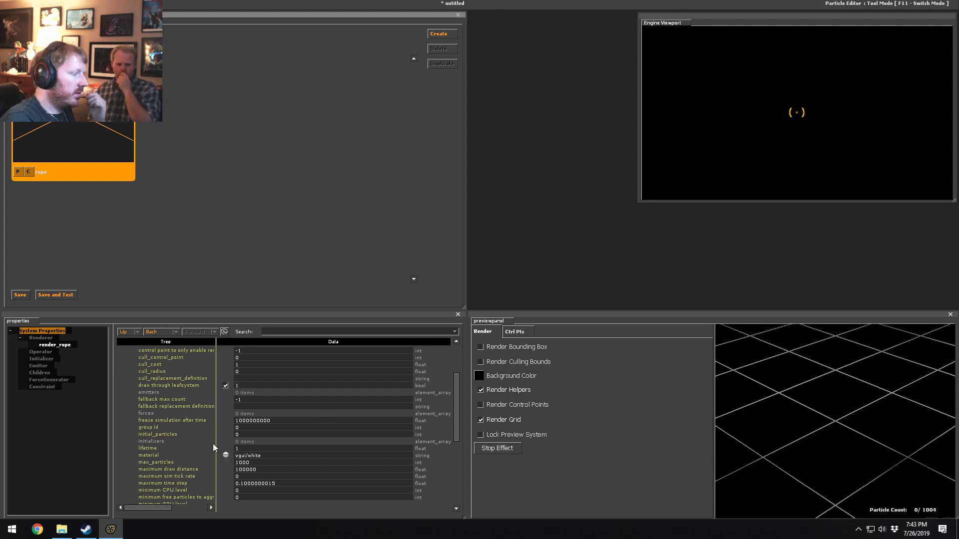
pyautogui.click(225, 451)
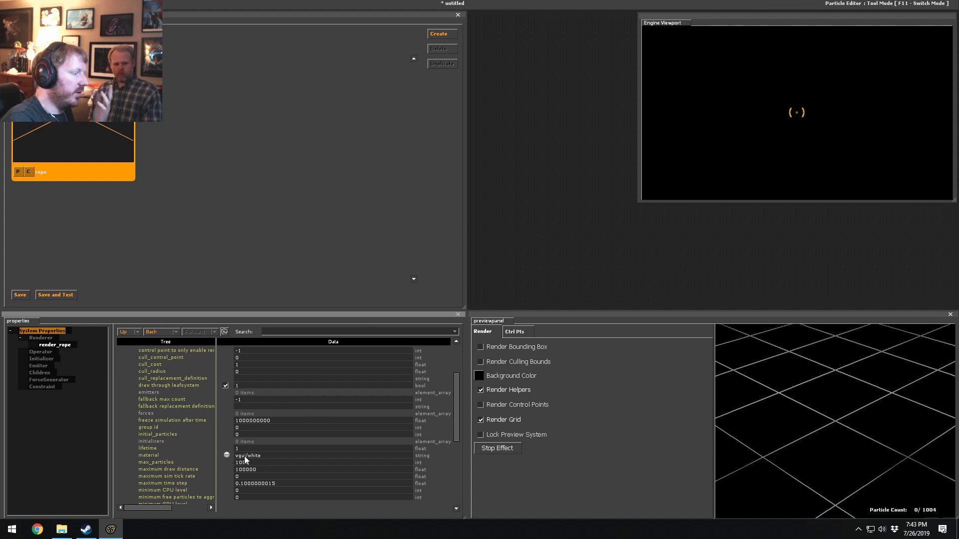
pyautogui.click(225, 455)
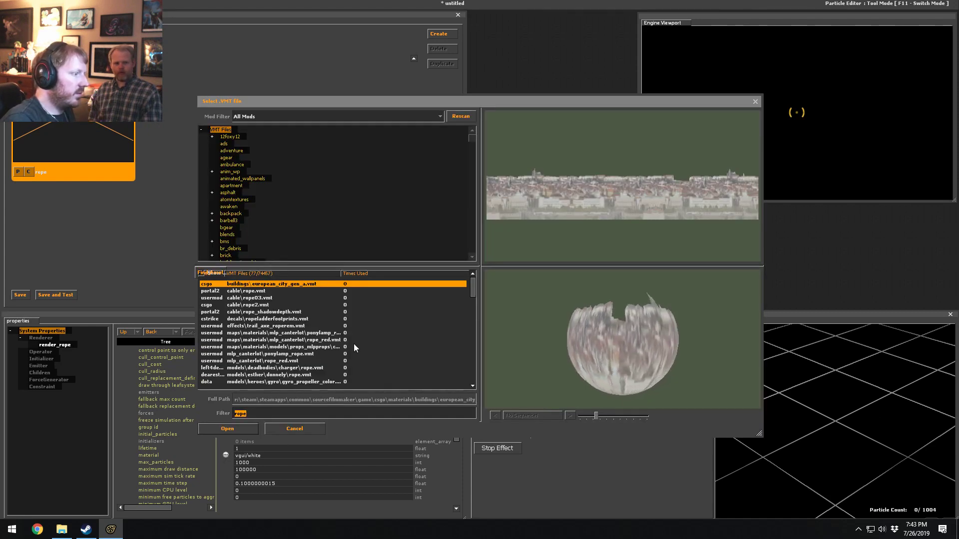
pyautogui.press('Down')
pyautogui.press('Down')
pyautogui.press('Down')
pyautogui.press('Down')
pyautogui.press('Down')
pyautogui.press('Down')
pyautogui.press('Down')
pyautogui.press('Down')
pyautogui.press('Down')
pyautogui.press('Down')
pyautogui.press('Down')
pyautogui.press('Down')
pyautogui.press('Down')
pyautogui.press('Down')
pyautogui.press('Down')
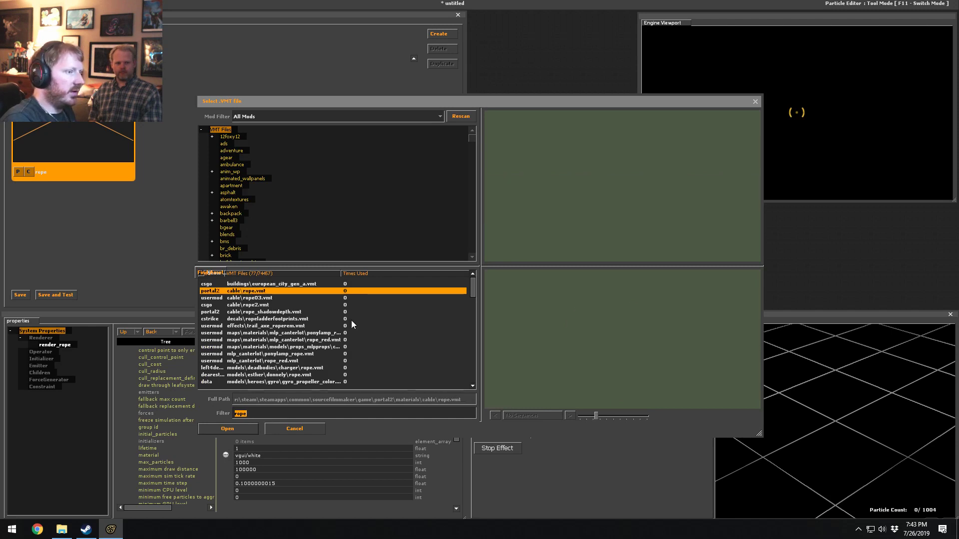
pyautogui.click(389, 312)
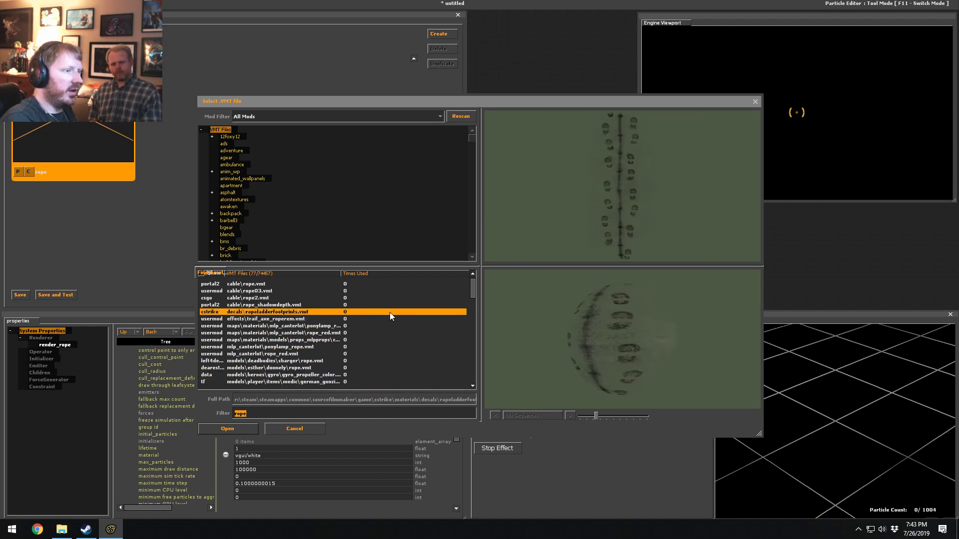
pyautogui.press('Up')
pyautogui.press('Up')
pyautogui.press('Up')
pyautogui.press('Down')
pyautogui.press('Down')
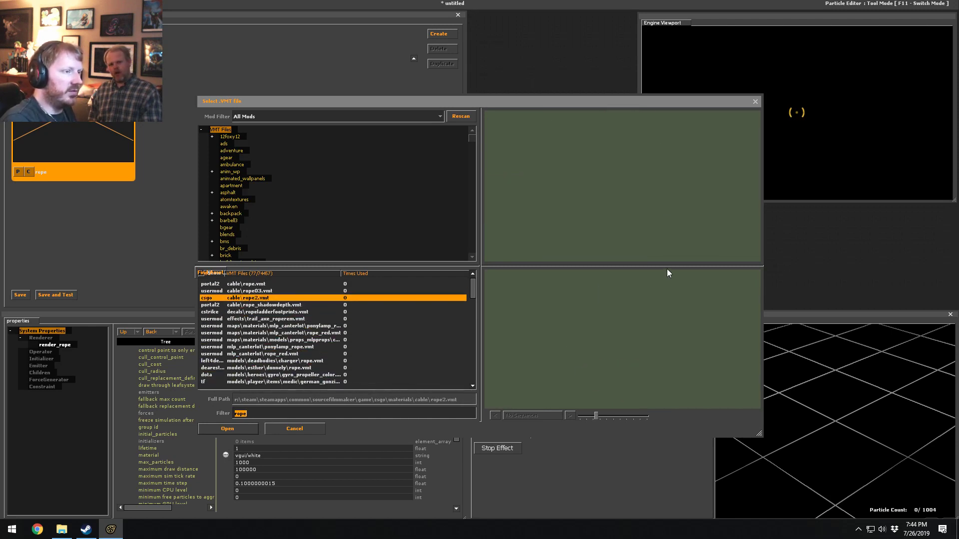
pyautogui.press('Down')
pyautogui.press('Down')
pyautogui.press('Down')
pyautogui.press('Down')
pyautogui.press('Down')
pyautogui.press('Down')
pyautogui.press('Down')
pyautogui.press('Down')
pyautogui.press('Down')
pyautogui.press('Down')
pyautogui.press('Down')
pyautogui.press('Down')
pyautogui.press('Down')
pyautogui.press('Down')
pyautogui.press('Down')
pyautogui.press('Down')
pyautogui.press('Down')
pyautogui.press('Down')
pyautogui.press('Down')
pyautogui.press('Down')
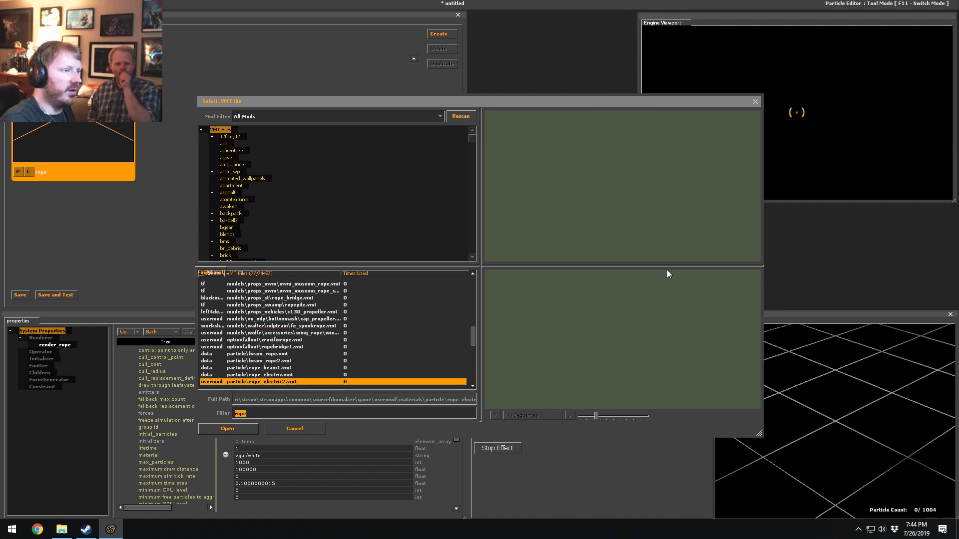
pyautogui.press('Down')
pyautogui.press('Down')
pyautogui.press('Down')
pyautogui.press('Down')
pyautogui.press('Down')
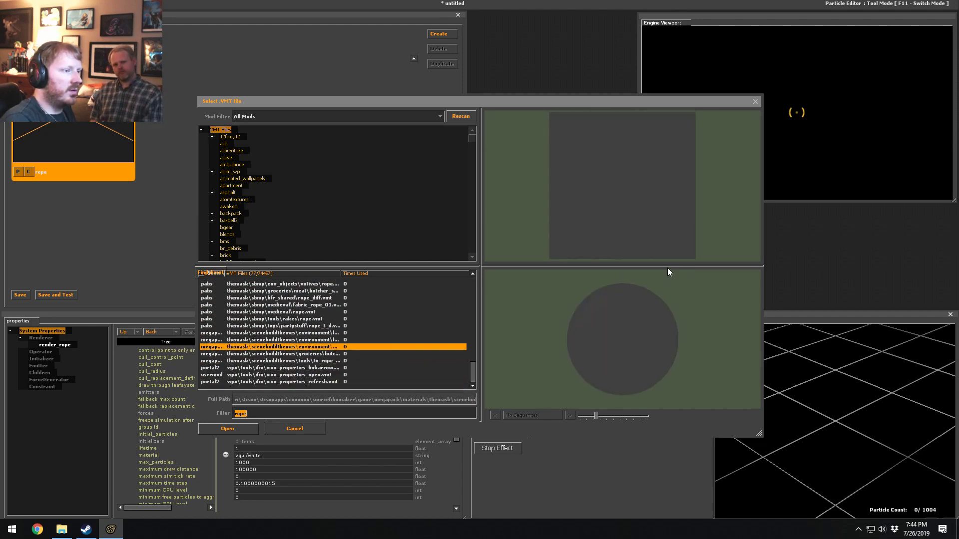
# - Go back up through the filtered rope materials and re-examine the previews of the cable and mlp_canterlot entries
pyautogui.press('Up')
pyautogui.press('Up')
pyautogui.press('Up')
pyautogui.press('Up')
pyautogui.press('Up')
pyautogui.press('Up')
pyautogui.press('Up')
pyautogui.press('Up')
pyautogui.press('Up')
pyautogui.press('Up')
pyautogui.press('Up')
pyautogui.press('Up')
pyautogui.press('Up')
pyautogui.press('Up')
pyautogui.press('Up')
pyautogui.press('Up')
pyautogui.press('Up')
pyautogui.press('Up')
pyautogui.press('Up')
pyautogui.press('Up')
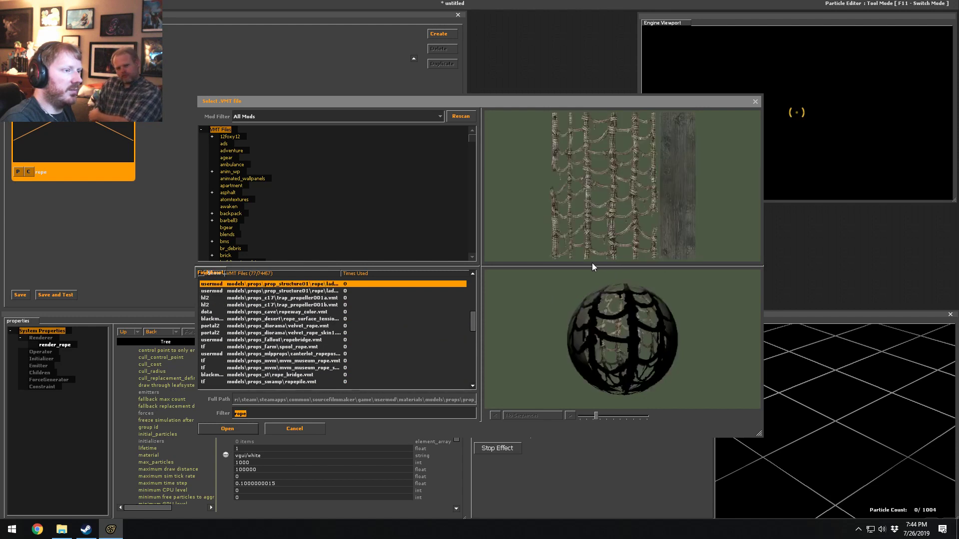
pyautogui.press('Up')
pyautogui.press('Up')
pyautogui.press('Up')
pyautogui.press('Up')
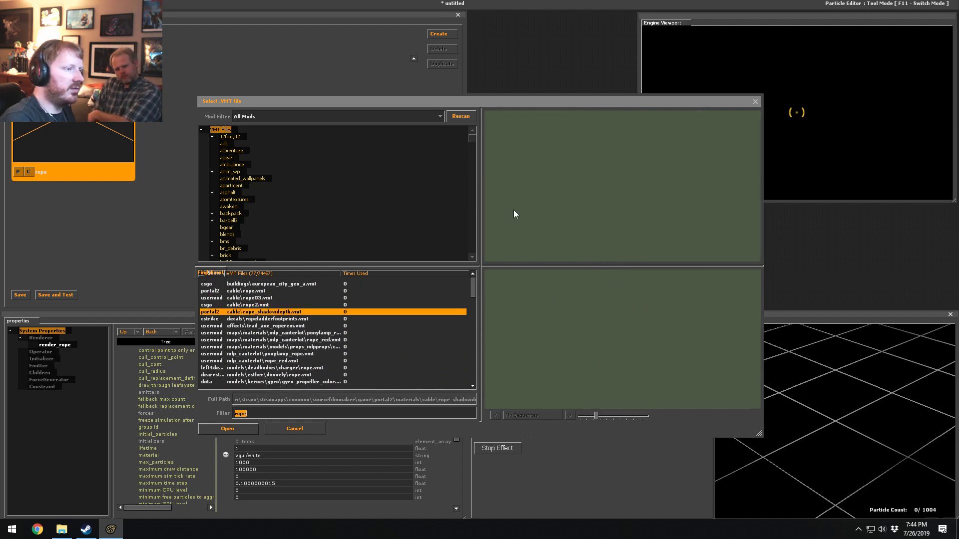
pyautogui.press('Down')
pyautogui.press('Down')
pyautogui.press('Down')
pyautogui.press('Down')
pyautogui.press('Down')
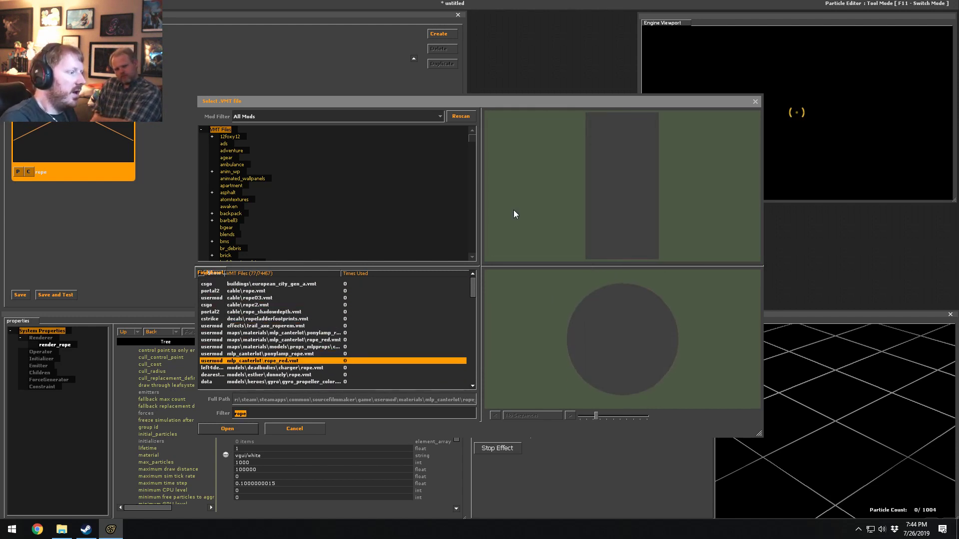
pyautogui.press('Up')
pyautogui.press('Up')
pyautogui.press('Up')
pyautogui.press('Up')
pyautogui.press('Up')
pyautogui.press('Up')
pyautogui.press('Up')
pyautogui.press('Up')
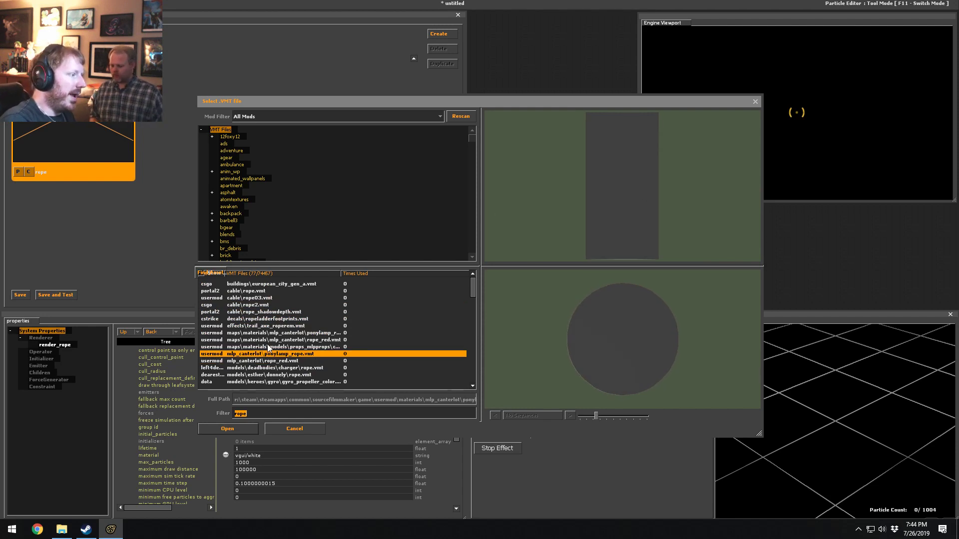
pyautogui.press('Up')
pyautogui.press('Up')
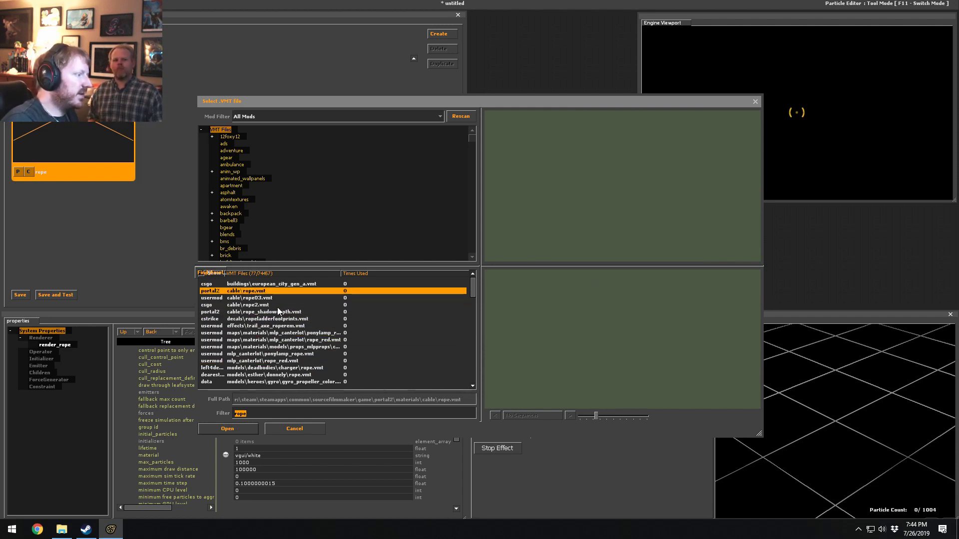
# - Compare cable\rope03.vmt with its neighbouring rope materials and set it as the rope system's material
pyautogui.press('Down')
pyautogui.press('Down')
pyautogui.press('Up')
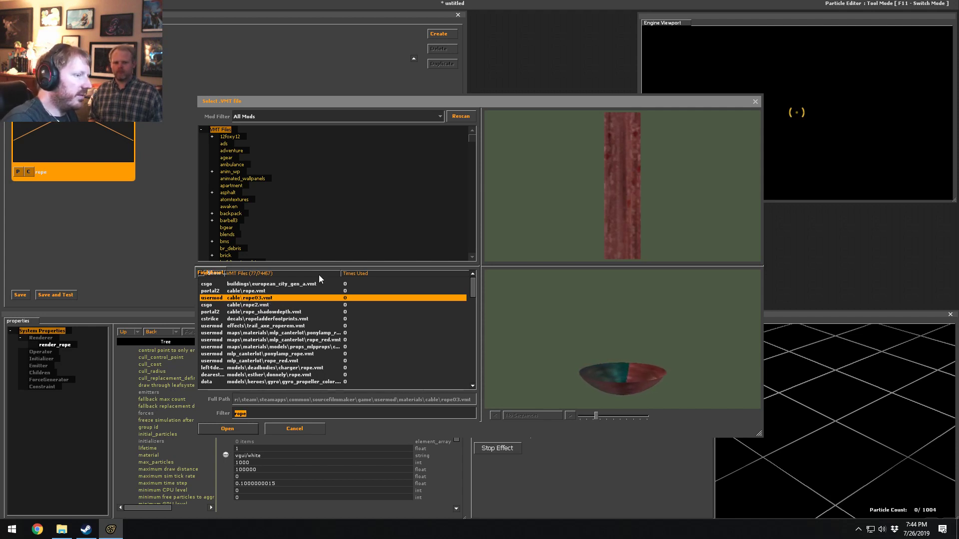
pyautogui.press('Down')
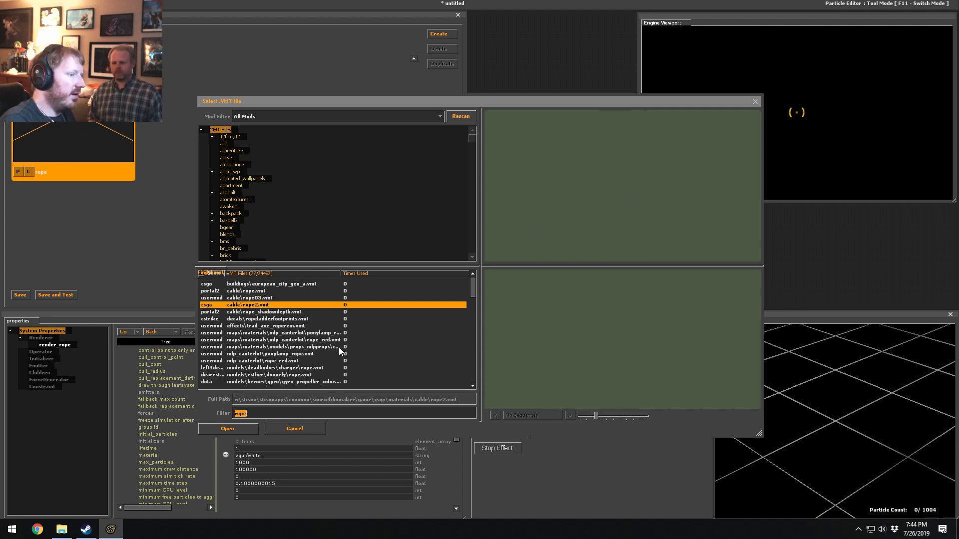
pyautogui.press('Up')
pyautogui.press('Up')
pyautogui.press('Down')
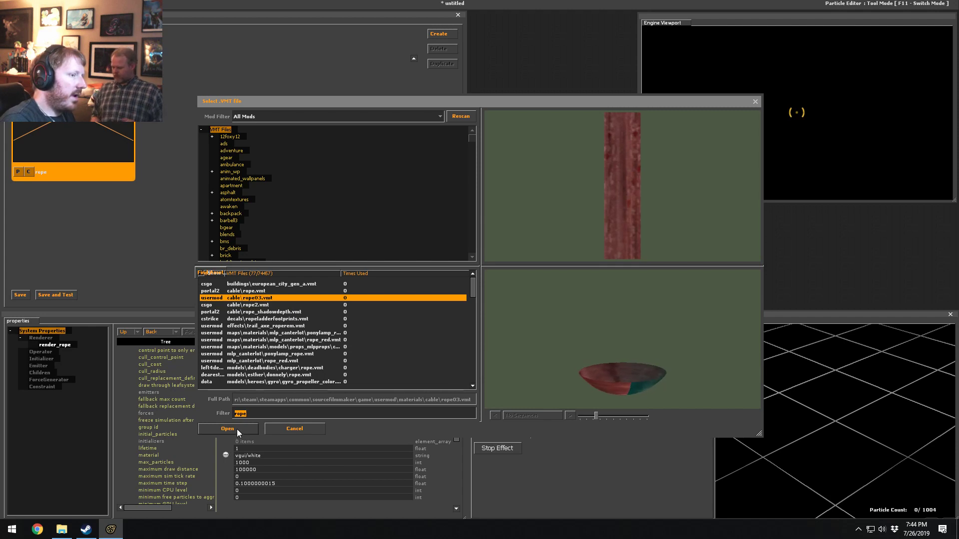
pyautogui.press('Down')
pyautogui.press('Down')
pyautogui.press('Down')
pyautogui.press('Down')
pyautogui.press('Down')
pyautogui.press('Down')
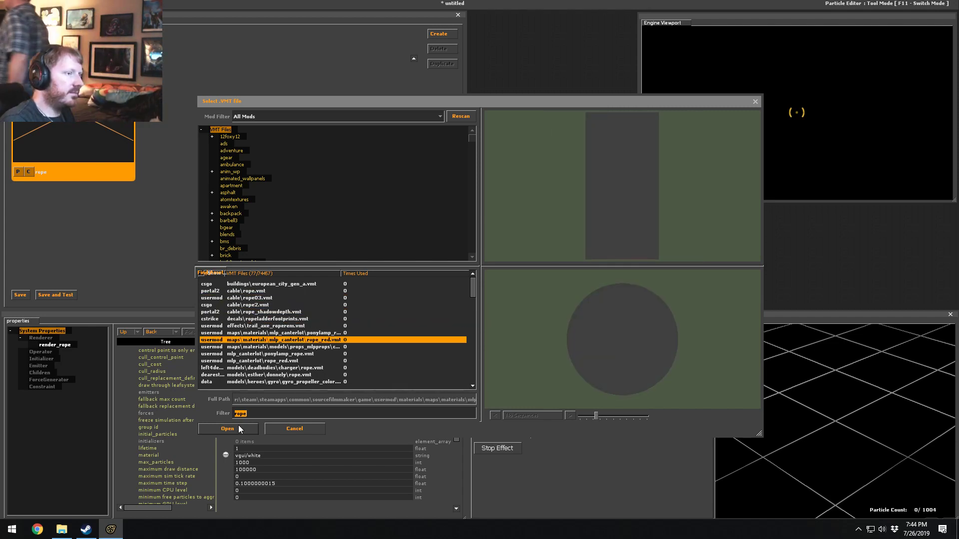
pyautogui.press('Up')
pyautogui.press('Up')
pyautogui.press('Up')
pyautogui.press('Up')
pyautogui.press('Up')
pyautogui.press('Up')
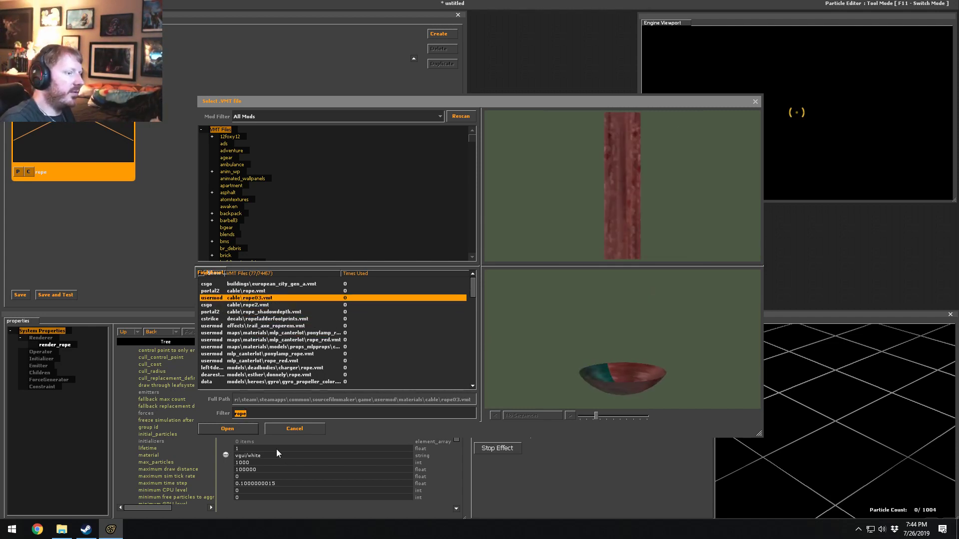
pyautogui.click(220, 429)
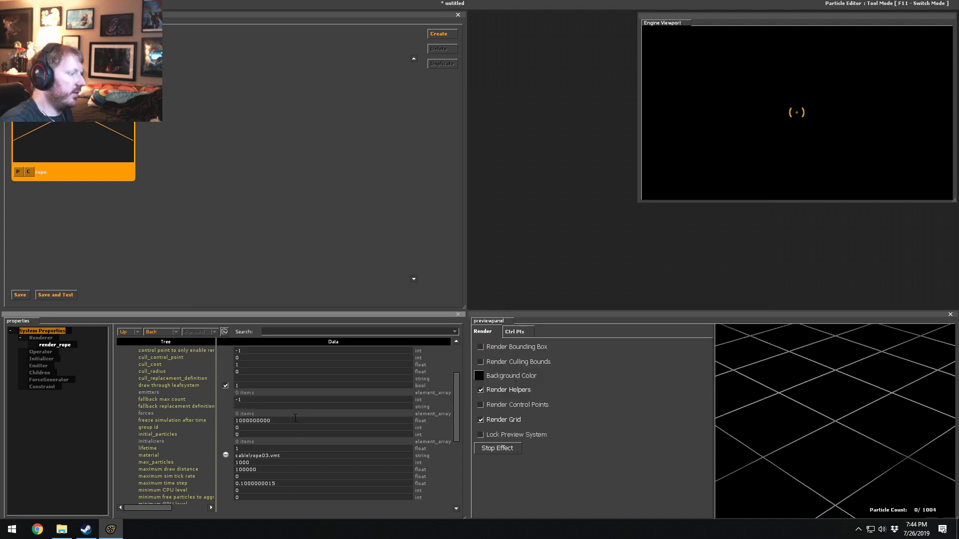
# - Move the preview panel up over the engine viewport
pyautogui.moveTo(509, 316); pyautogui.dragTo(510, 18)
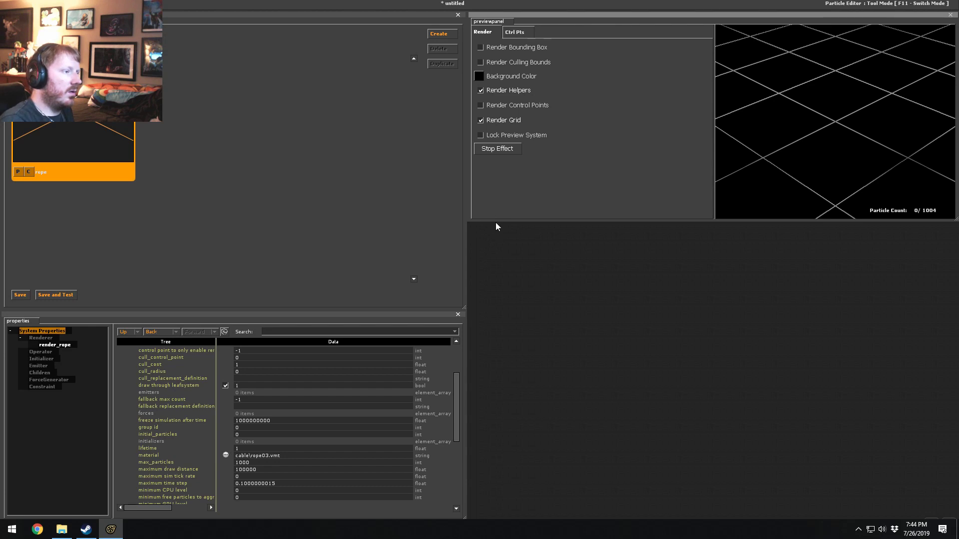
# - Stretch the preview panel to full height, narrow its render options column, and zoom the particle preview out to show the whole grid
pyautogui.moveTo(496, 222); pyautogui.dragTo(497, 519)
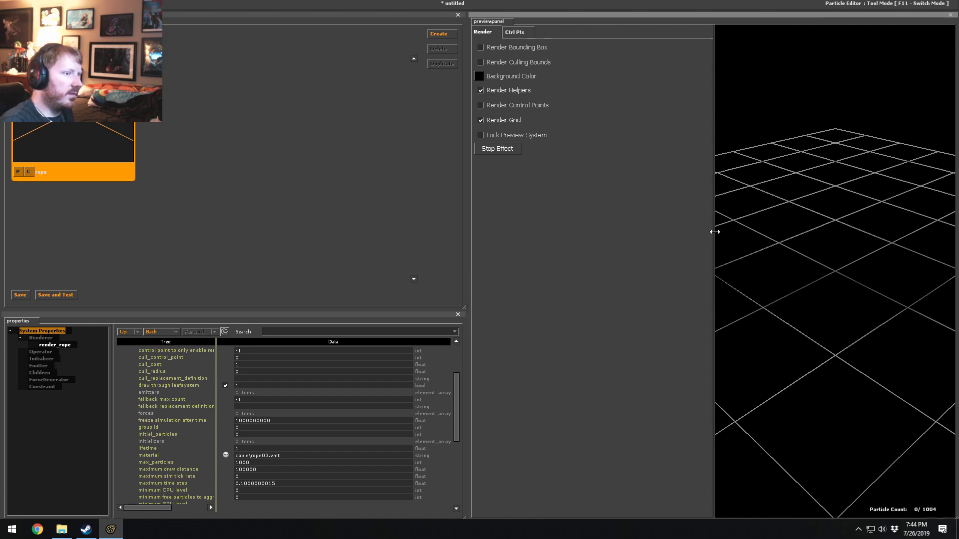
pyautogui.moveTo(715, 240); pyautogui.dragTo(469, 251)
pyautogui.moveTo(688, 205); pyautogui.dragTo(644, 177, button='right')
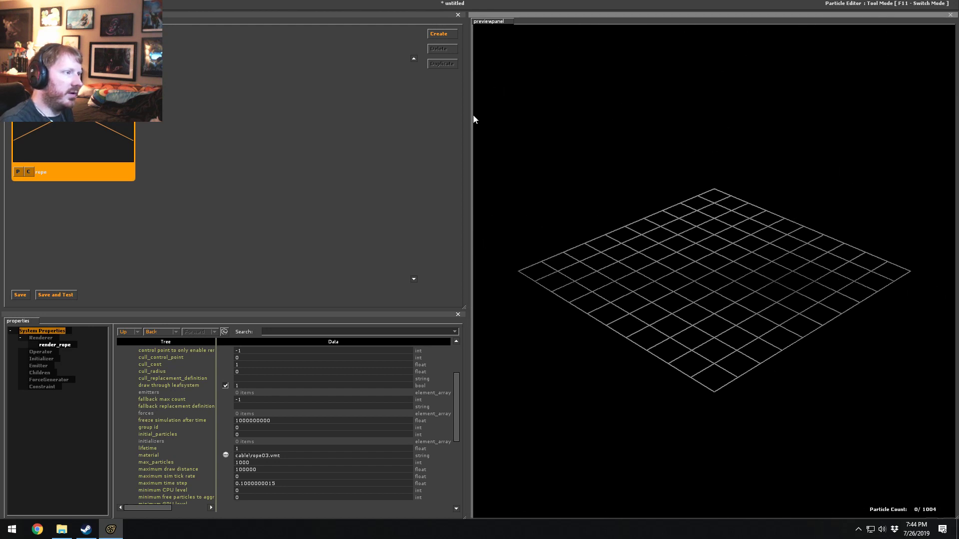
pyautogui.moveTo(470, 120); pyautogui.dragTo(551, 125)
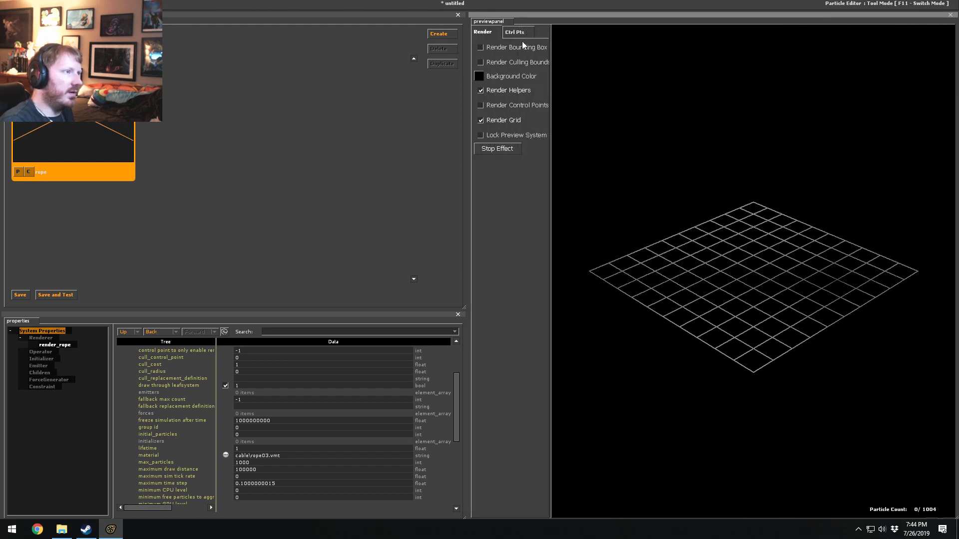
pyautogui.click(518, 34)
pyautogui.click(490, 34)
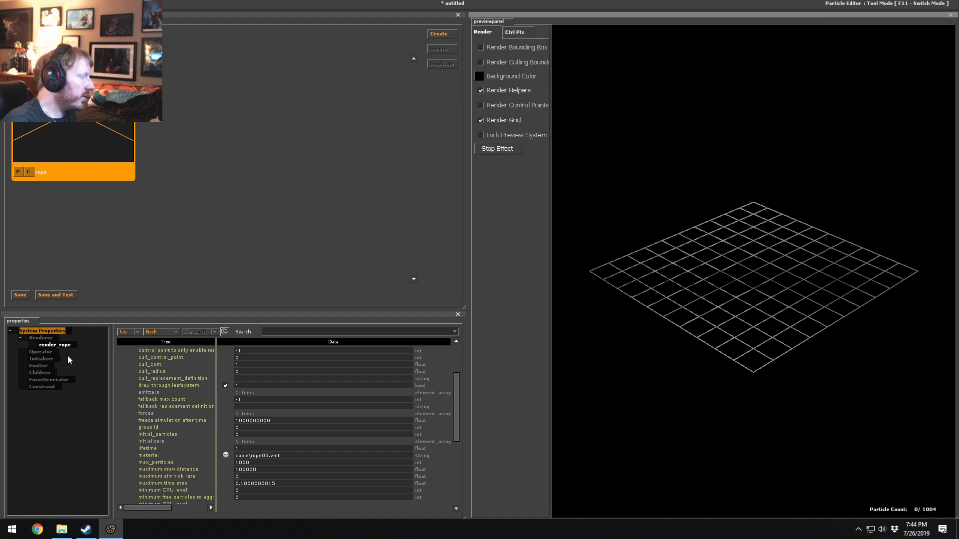
# - Review the render_rope renderer's properties and bring up the list of operator functions that can be added to the rope system
pyautogui.click(55, 345)
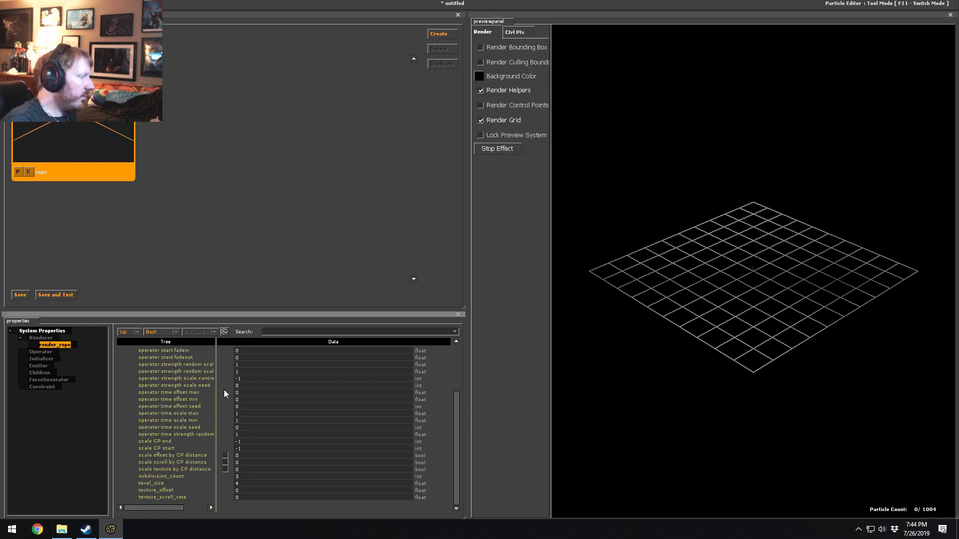
pyautogui.scroll(3, 186, 482)
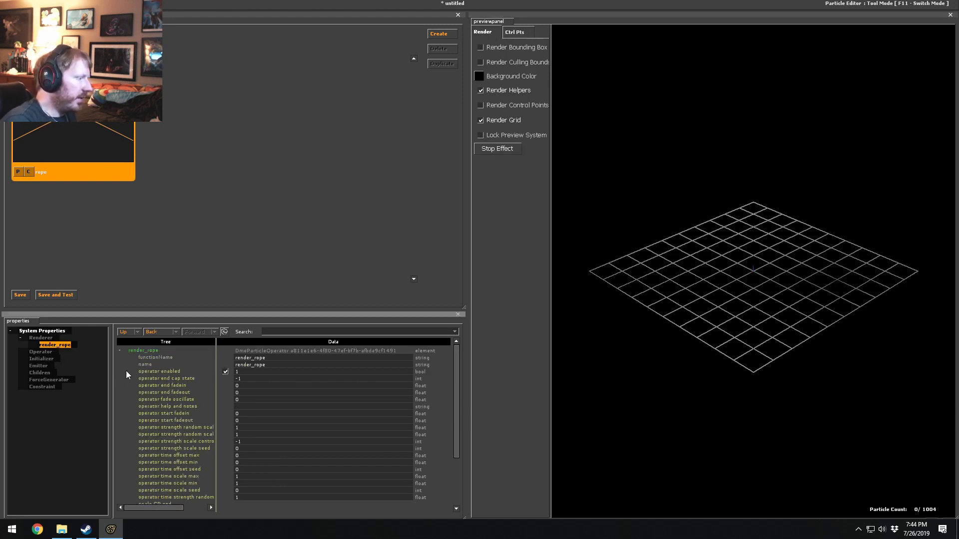
pyautogui.rightClick(41, 352)
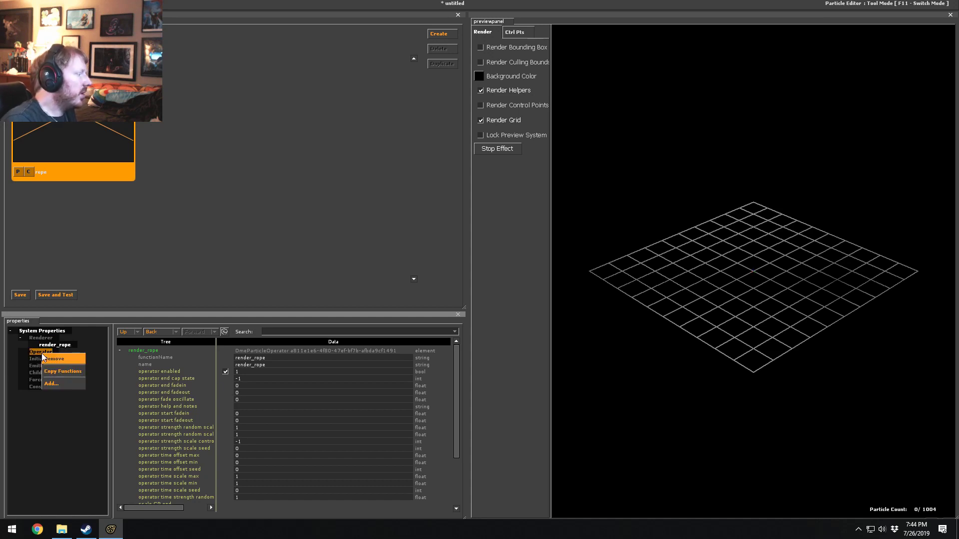
pyautogui.click(50, 385)
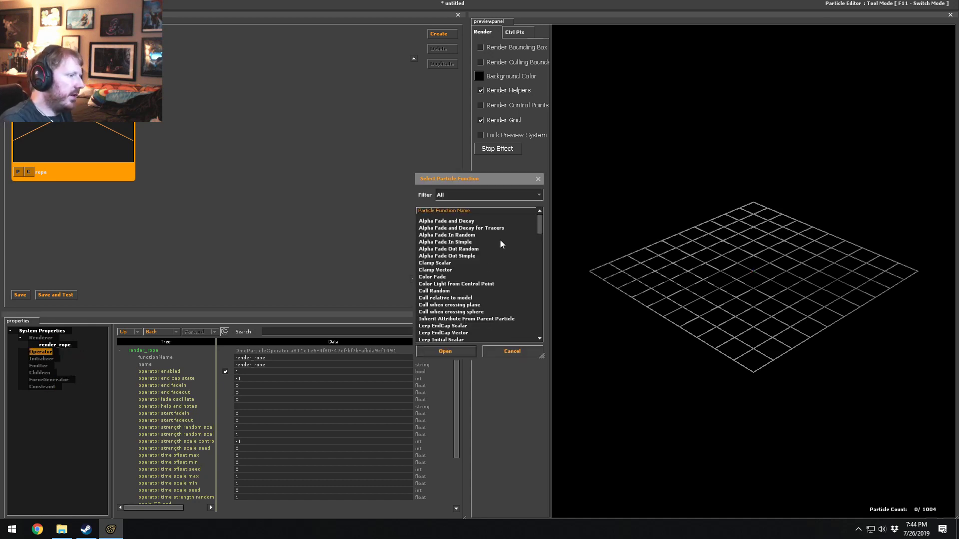
pyautogui.moveTo(542, 227)
pyautogui.mouseDown()
pyautogui.moveTo(535, 304)
pyautogui.moveTo(544, 223)
pyautogui.mouseUp()
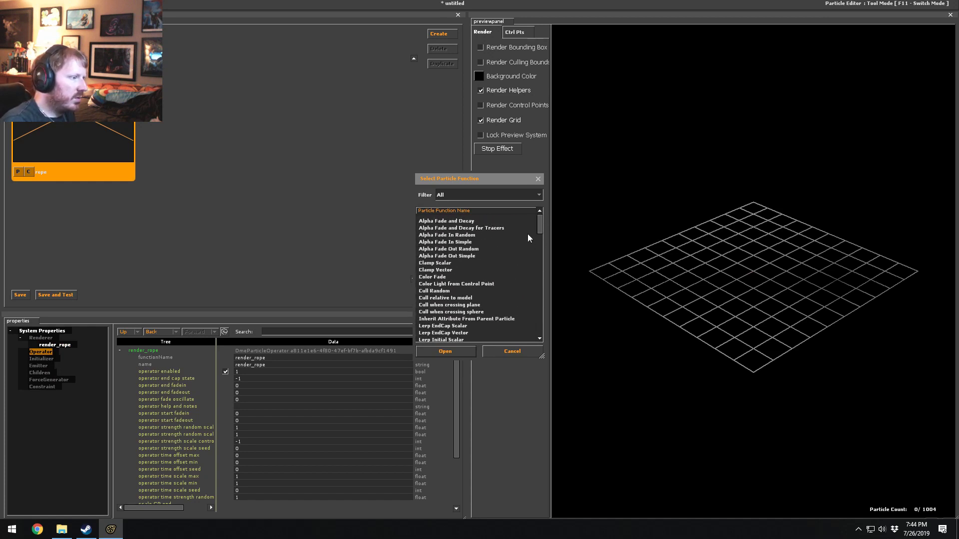
# - Browse the position, radius and remap functions available as initializers for the rope system, and close the list without adding one
pyautogui.rightClick(47, 360)
pyautogui.click(68, 389)
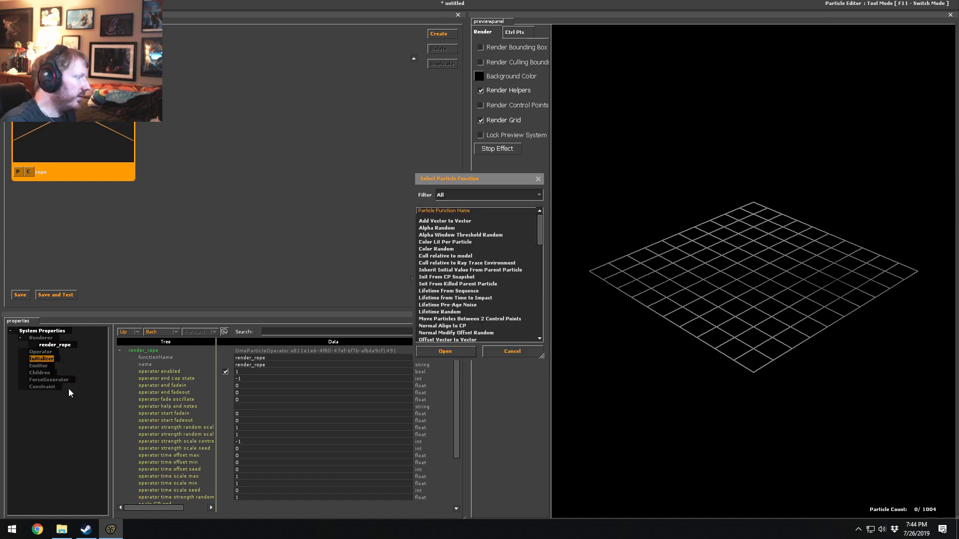
pyautogui.moveTo(538, 237); pyautogui.dragTo(530, 281)
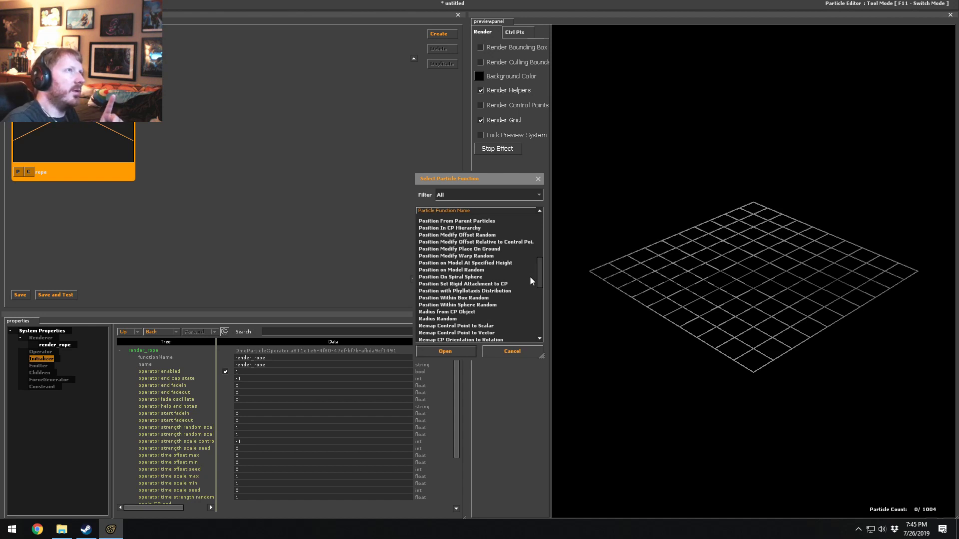
pyautogui.moveTo(529, 277); pyautogui.dragTo(532, 298)
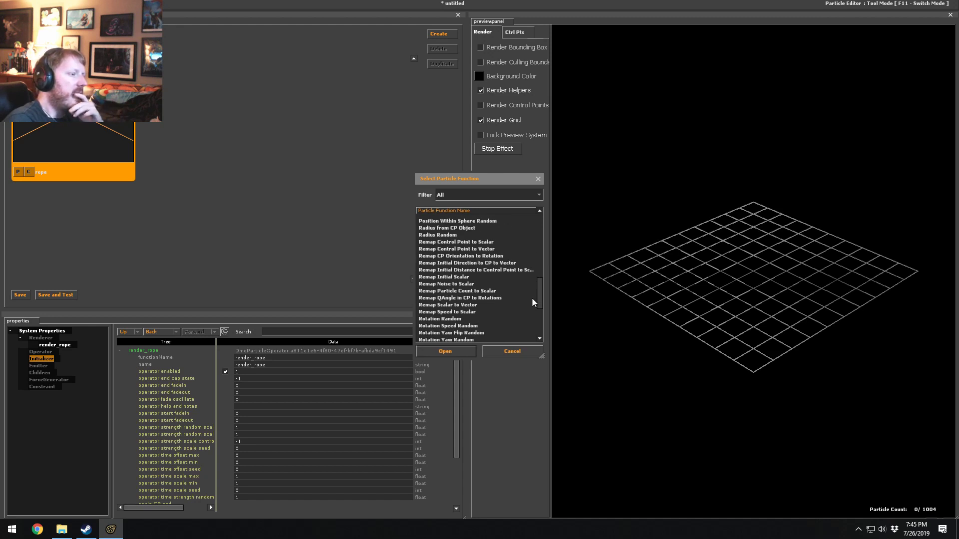
pyautogui.click(530, 350)
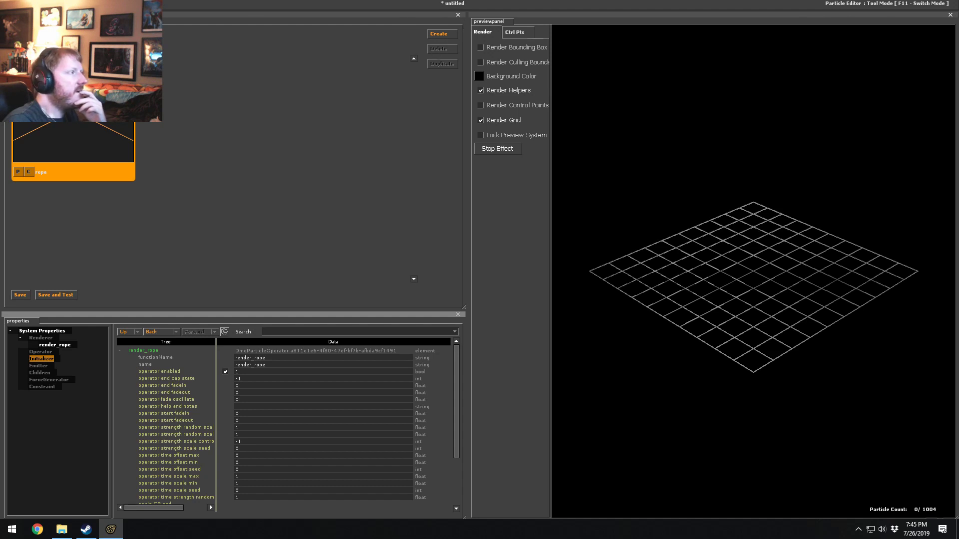
# - Switch back to Source Filmmaker and open the session anthology_mister.dmx from the [ANTHOLOGY] folder
pyautogui.press('F11')
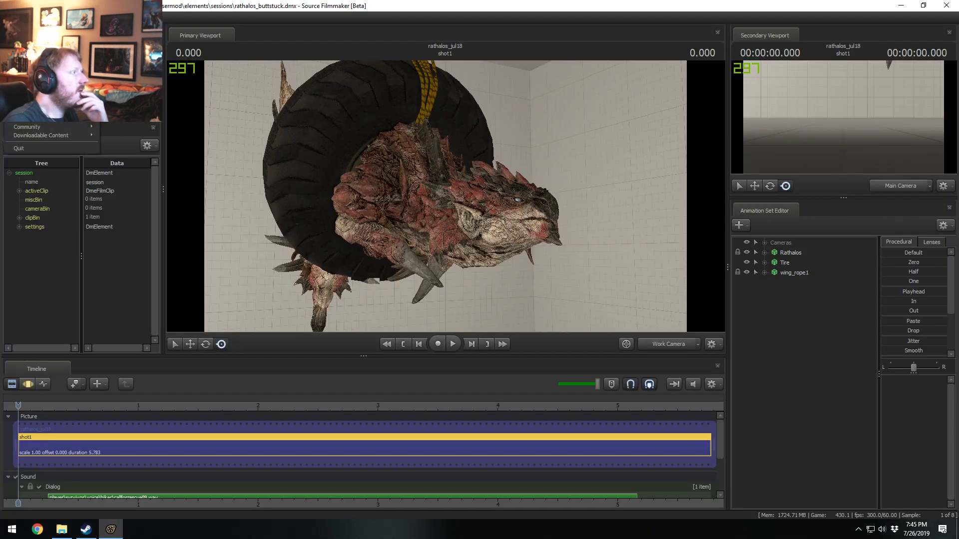
pyautogui.hotkey('ctrl', 'o')
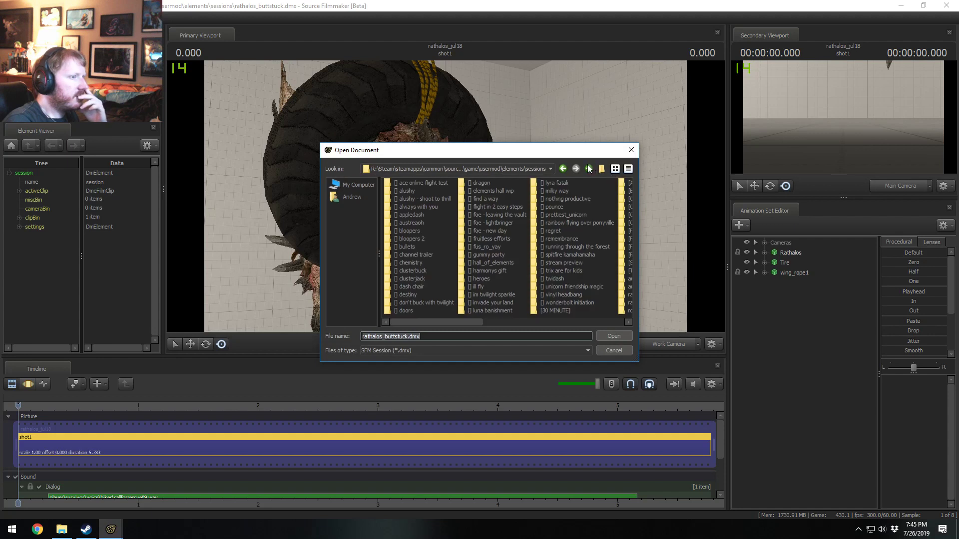
pyautogui.moveTo(466, 323); pyautogui.dragTo(562, 325)
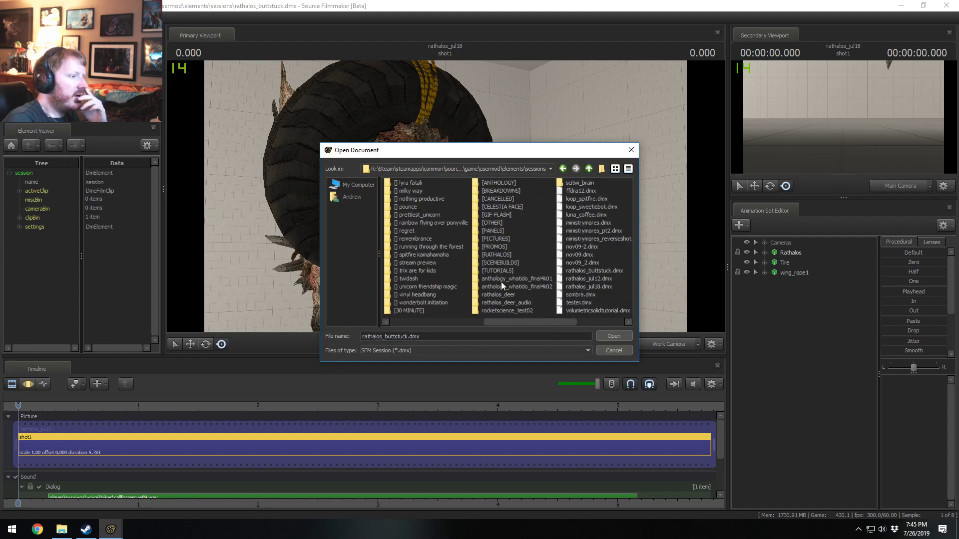
pyautogui.doubleClick(494, 183)
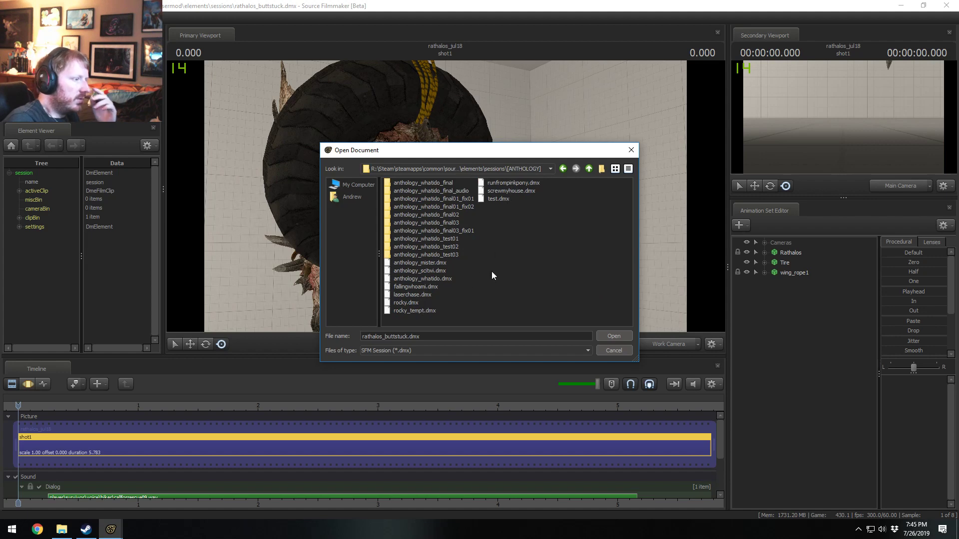
pyautogui.doubleClick(425, 264)
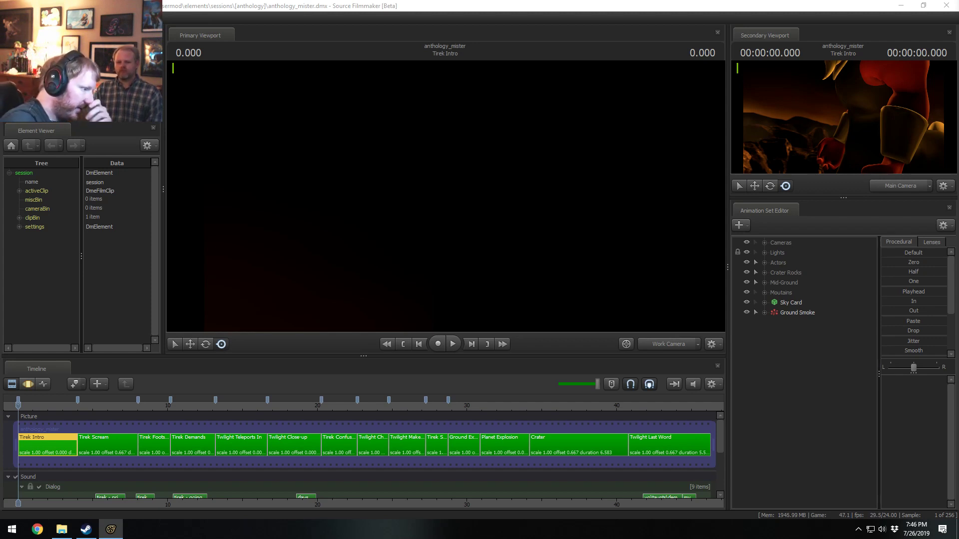
# - Select the Twilight Makes Boom shot, copy its scene camera to the work camera, and place the playhead at about 25.875 s
pyautogui.click(410, 405)
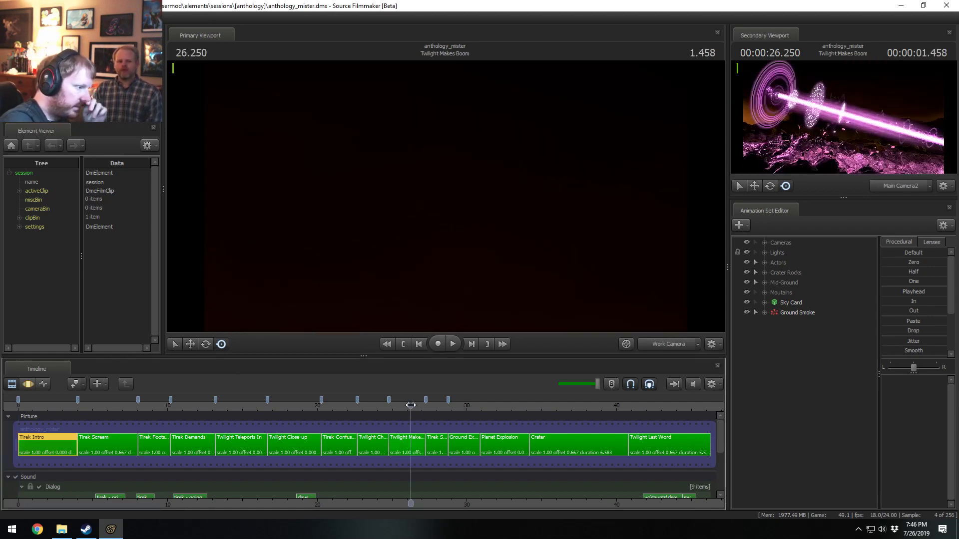
pyautogui.click(413, 445)
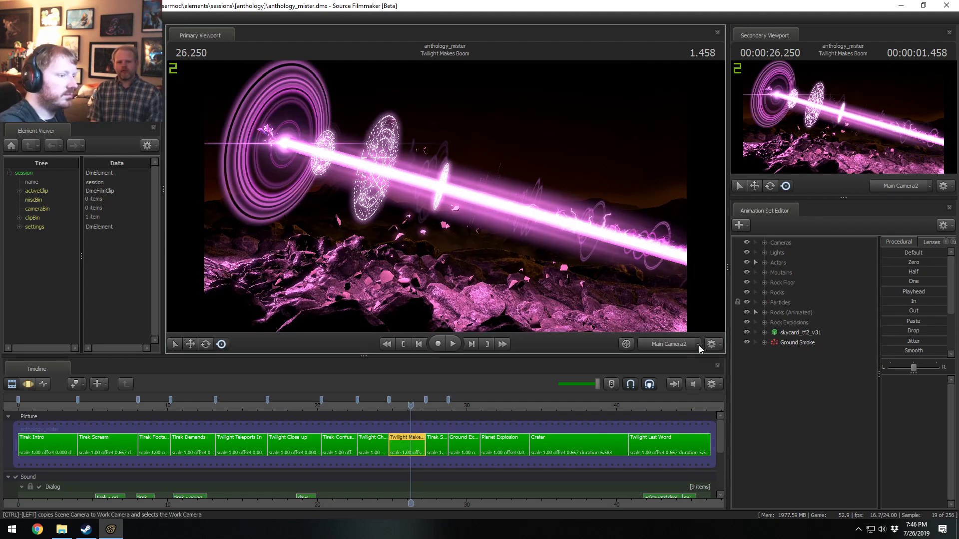
pyautogui.keyDown('ctrl'); pyautogui.click(674, 341); pyautogui.keyUp('ctrl')
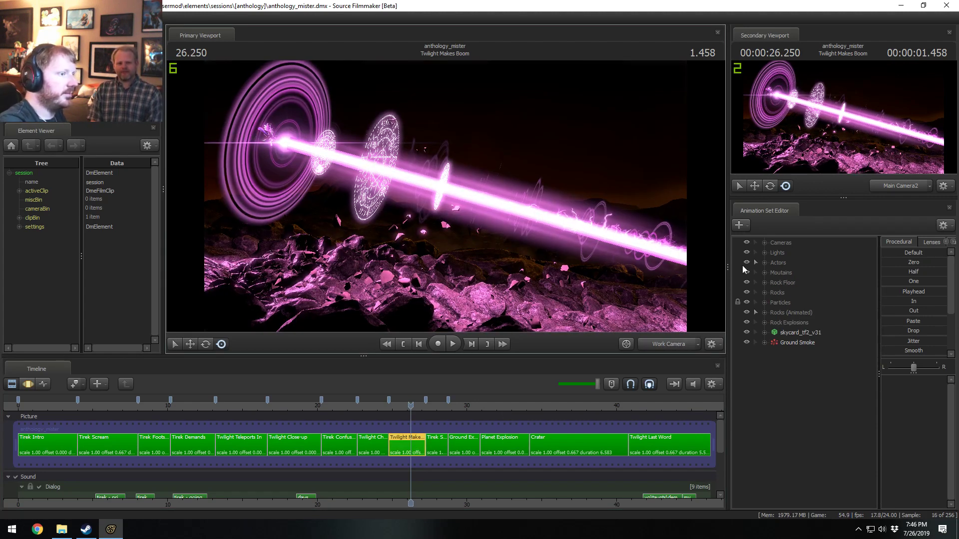
pyautogui.scroll(3, 404, 412)
pyautogui.click(400, 407)
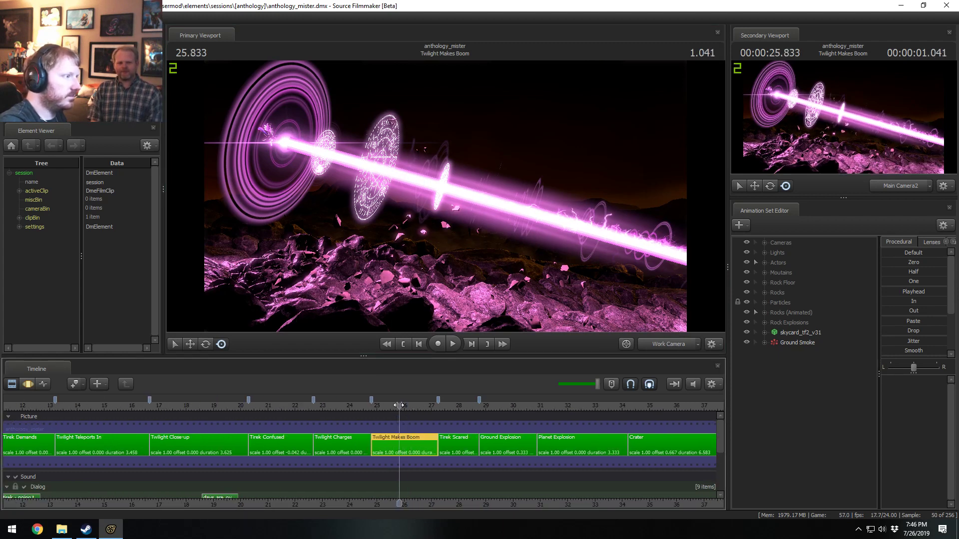
pyautogui.click(400, 407)
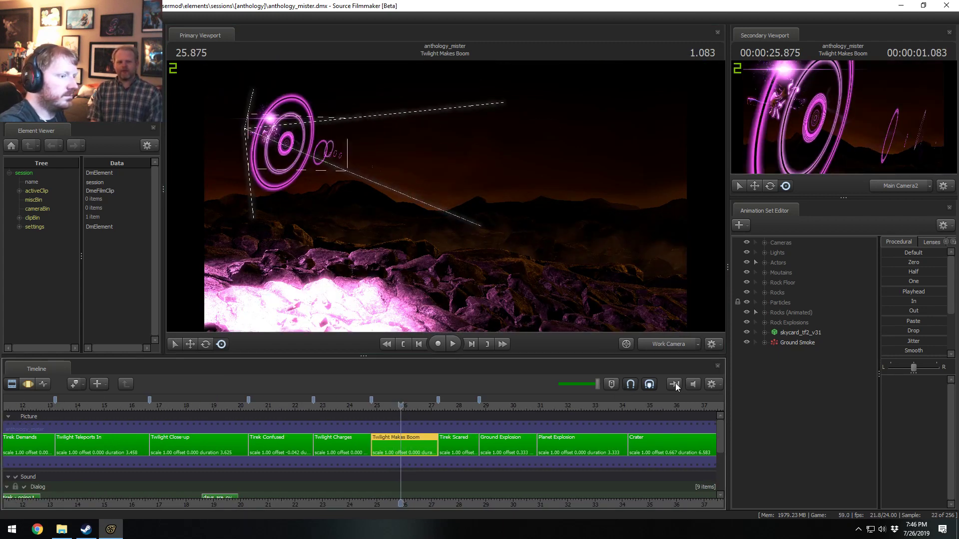
# - Play the shot to about 26.291 s and fly the work camera in close to examine the beam near its source
pyautogui.press('space')
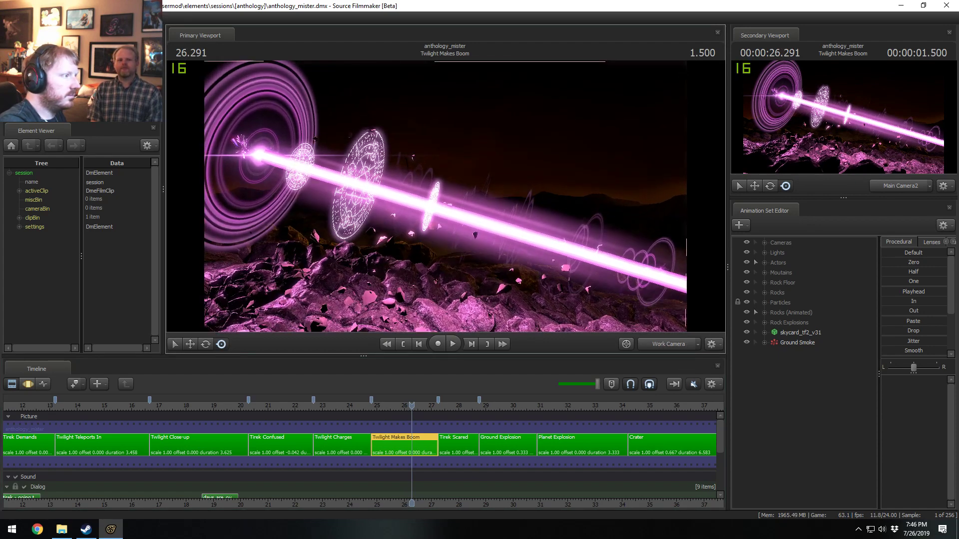
pyautogui.press('d')
pyautogui.moveTo(446, 196); pyautogui.dragTo(501, 186)
pyautogui.press('w')
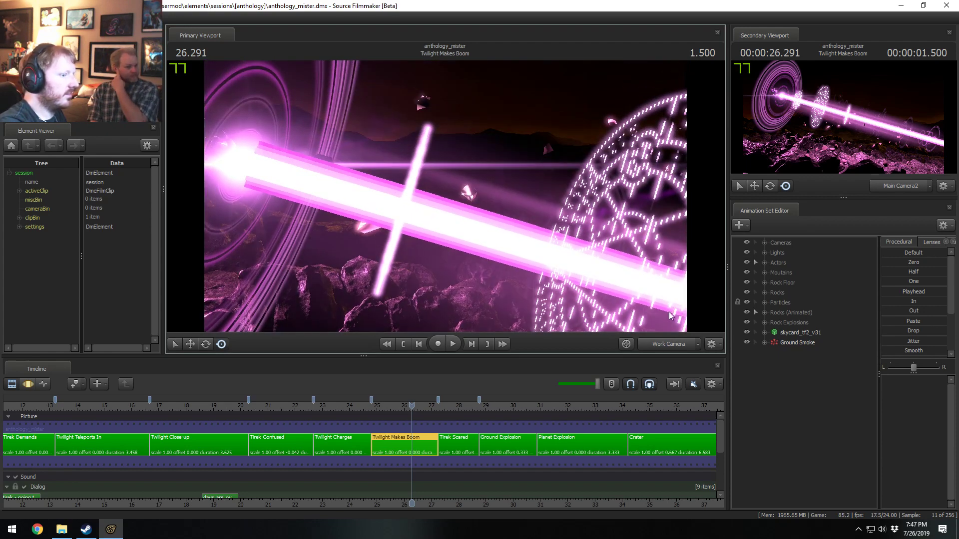
# - Return the viewport to Main Camera2, replay the beam firing, and scrub the playhead to about 26.166 s
pyautogui.click(676, 349)
pyautogui.click(392, 406)
pyautogui.press('space')
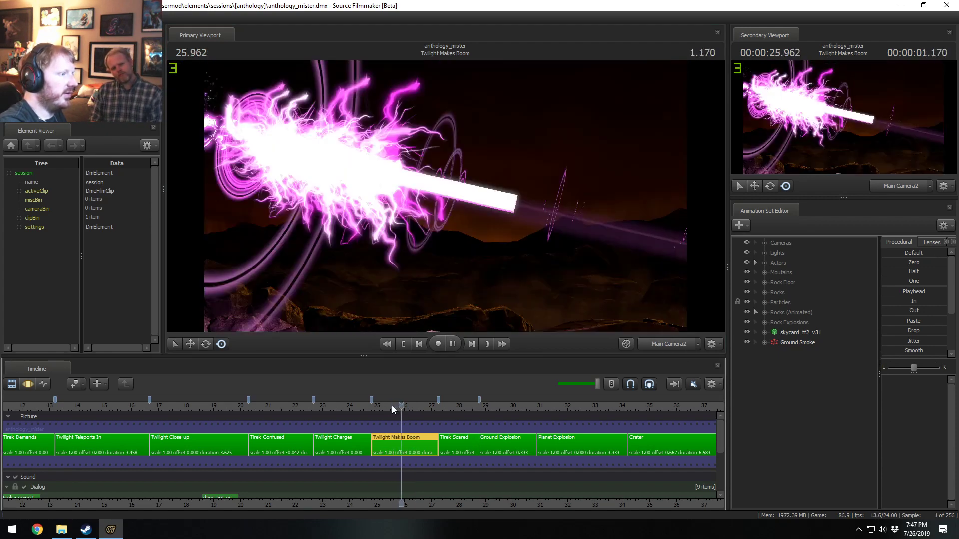
pyautogui.moveTo(424, 405); pyautogui.dragTo(418, 429)
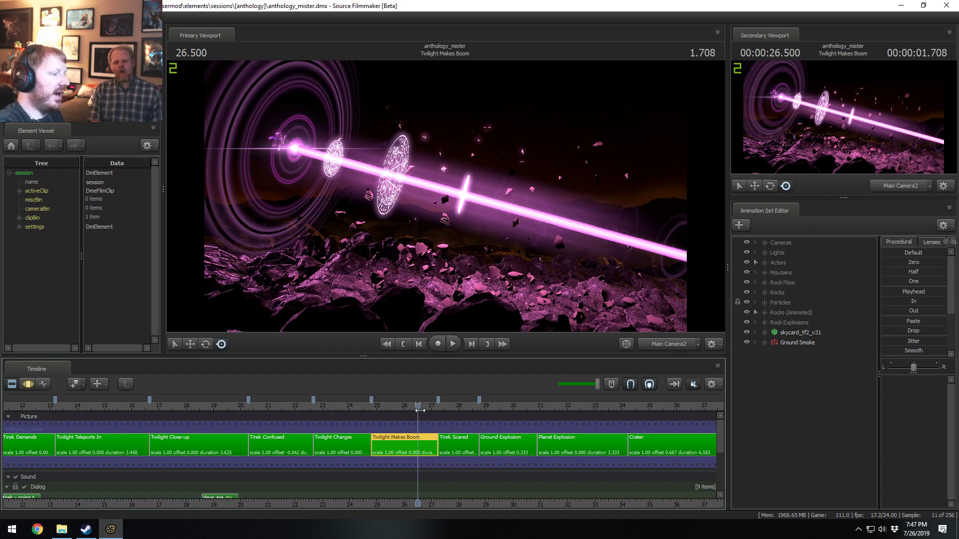
pyautogui.moveTo(420, 411); pyautogui.dragTo(410, 411)
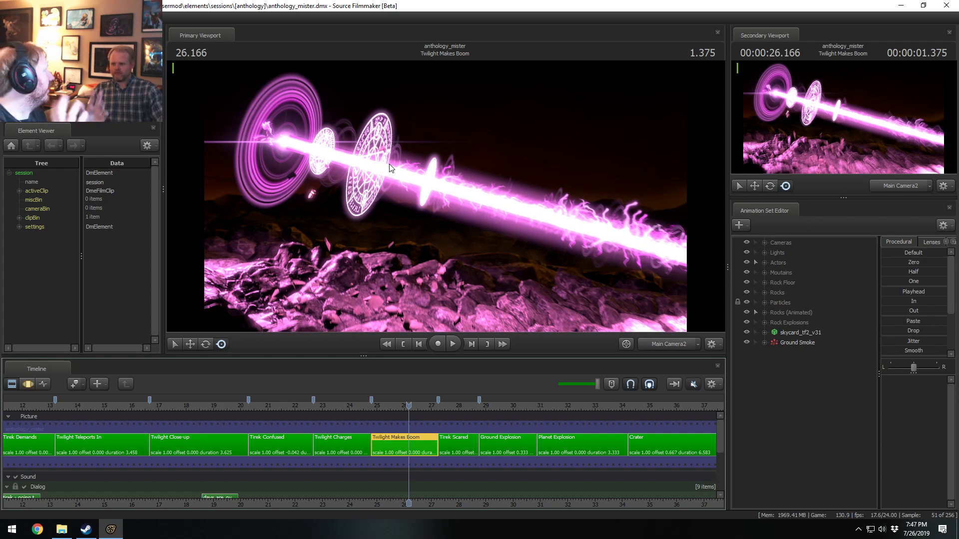
# - Scrub back to the beam's start at 25.958 s and step forward four frames to 26.125 s in the clip editor
pyautogui.press('F3')
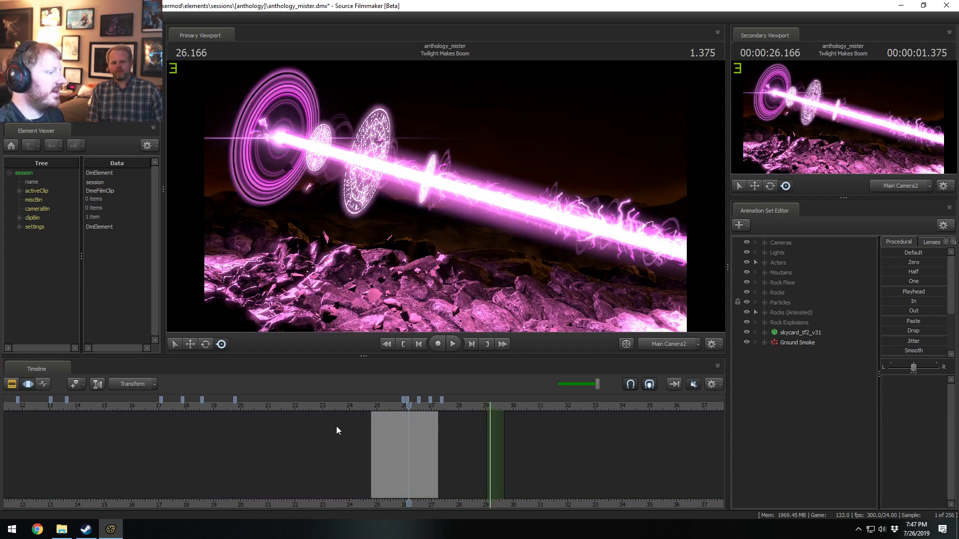
pyautogui.press('F2')
pyautogui.press('F3')
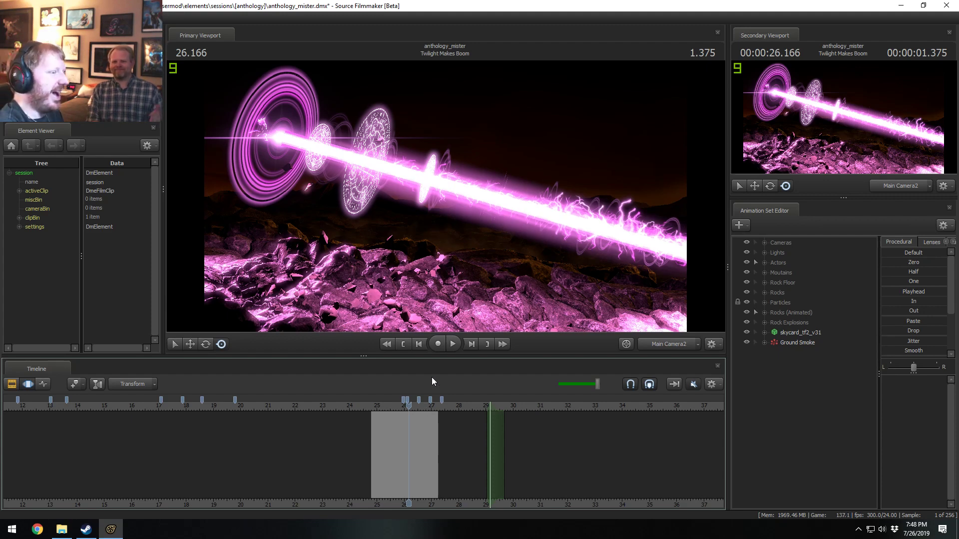
pyautogui.moveTo(409, 409); pyautogui.dragTo(403, 413)
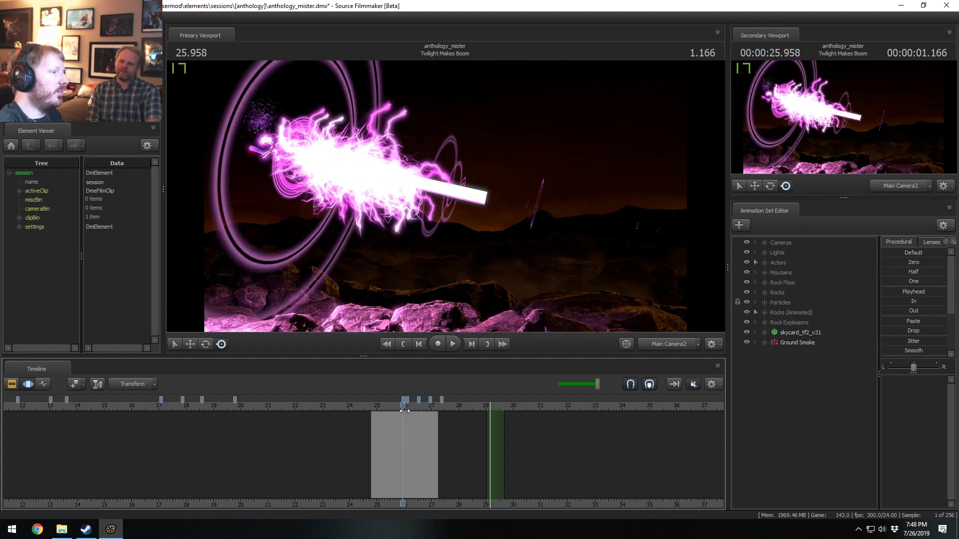
pyautogui.press('F2')
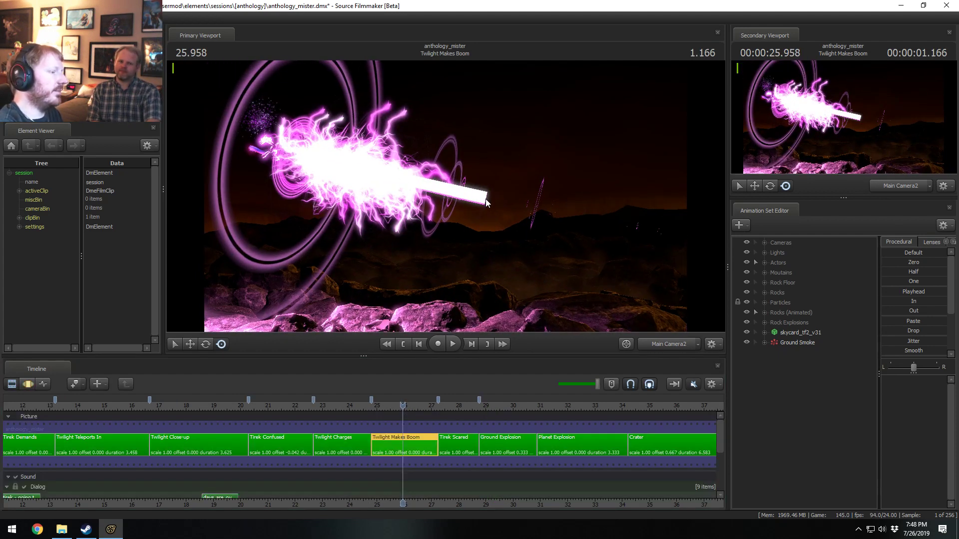
pyautogui.press('Right')
pyautogui.press('Right')
pyautogui.press('Right')
pyautogui.press('Right')
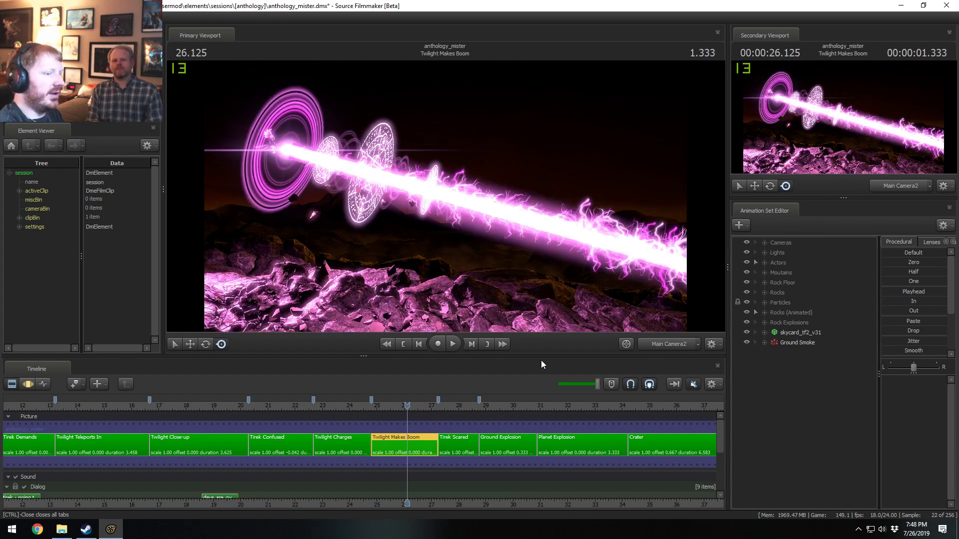
# - Expand the Particles animation set group, set the playhead at 26.000 s, and turn off lighting in the primary viewport
pyautogui.click(762, 302)
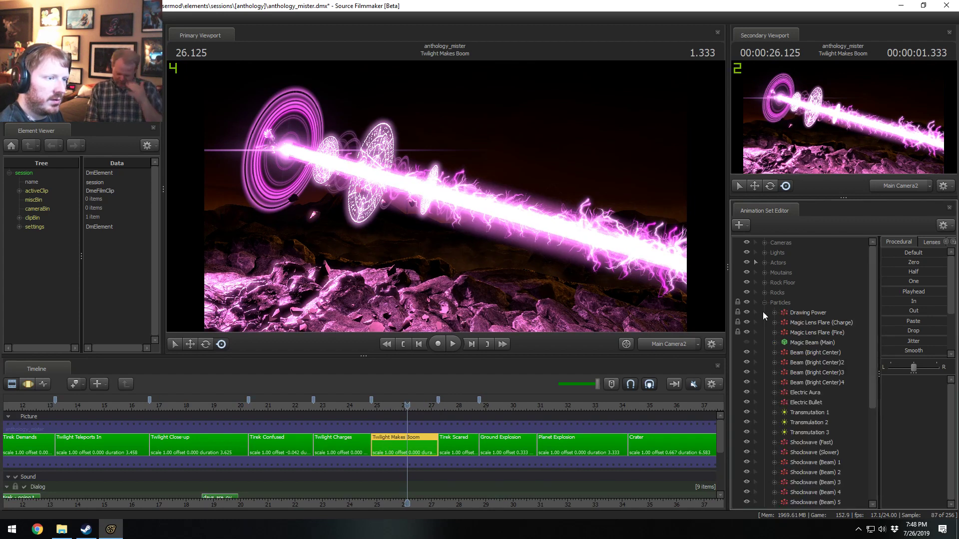
pyautogui.scroll(-1, 763, 312)
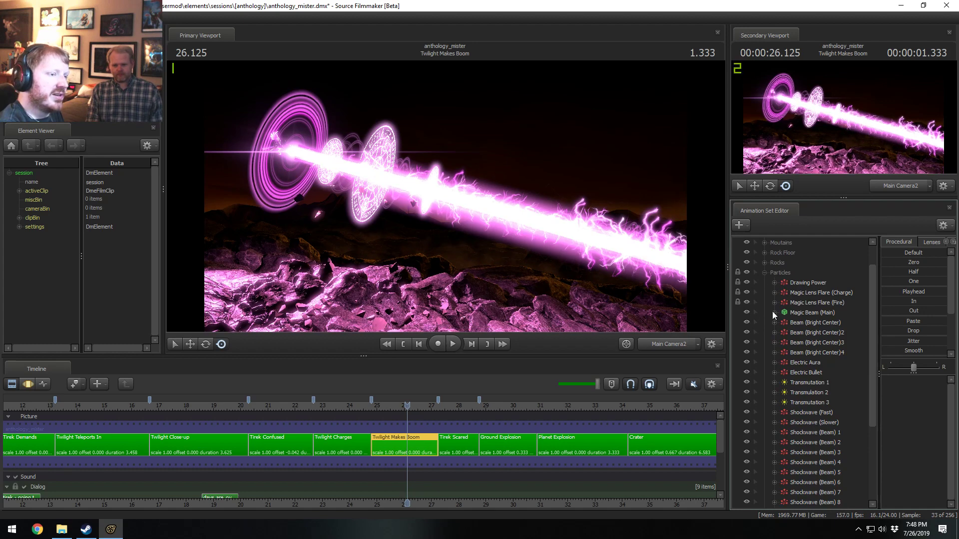
pyautogui.moveTo(407, 408); pyautogui.dragTo(404, 408)
pyautogui.rightClick(569, 256)
pyautogui.click(613, 281)
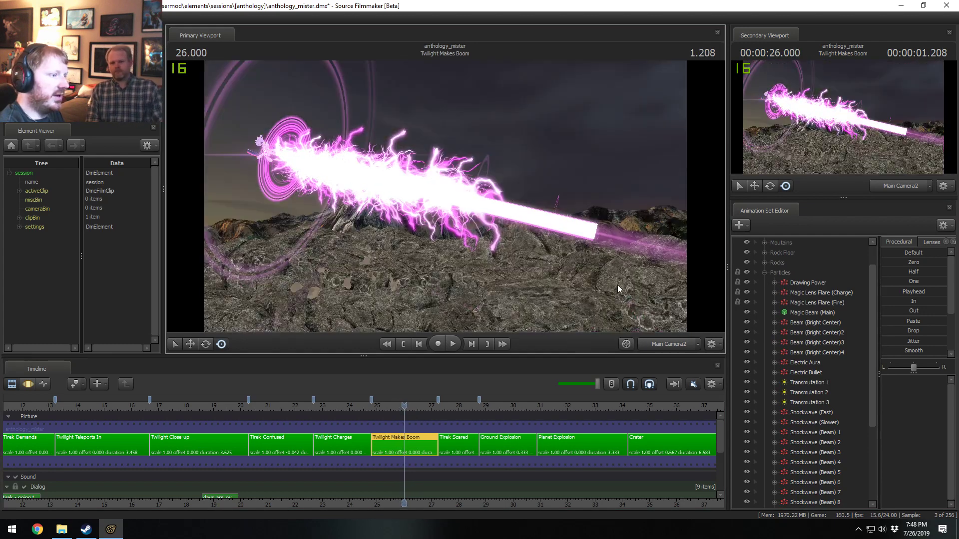
# - Switch the viewport to the work camera, play the shot to 26.166 s, and fly in close to examine the beam
pyautogui.keyDown('ctrl'); pyautogui.click(664, 346); pyautogui.keyUp('ctrl')
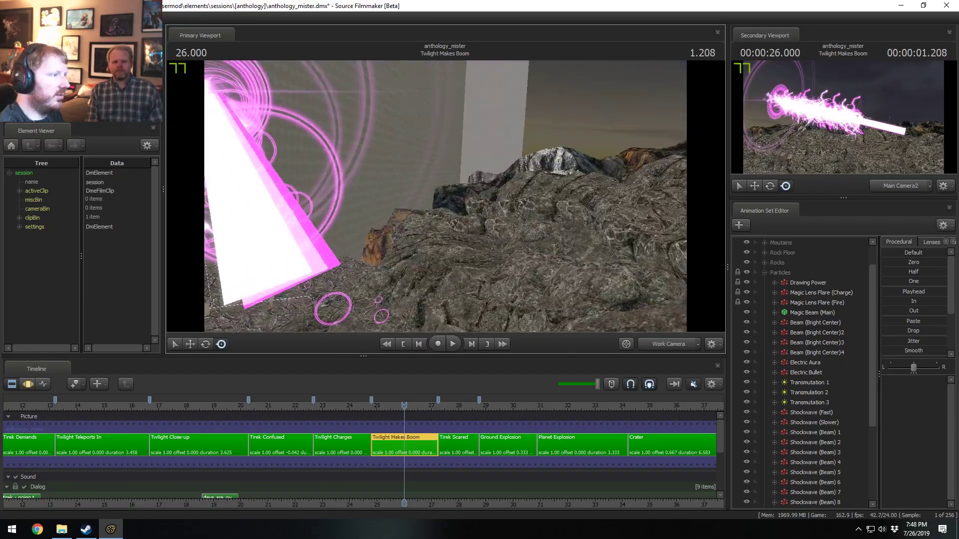
pyautogui.press('space')
pyautogui.press('space')
pyautogui.moveTo(446, 197); pyautogui.dragTo(534, 209)
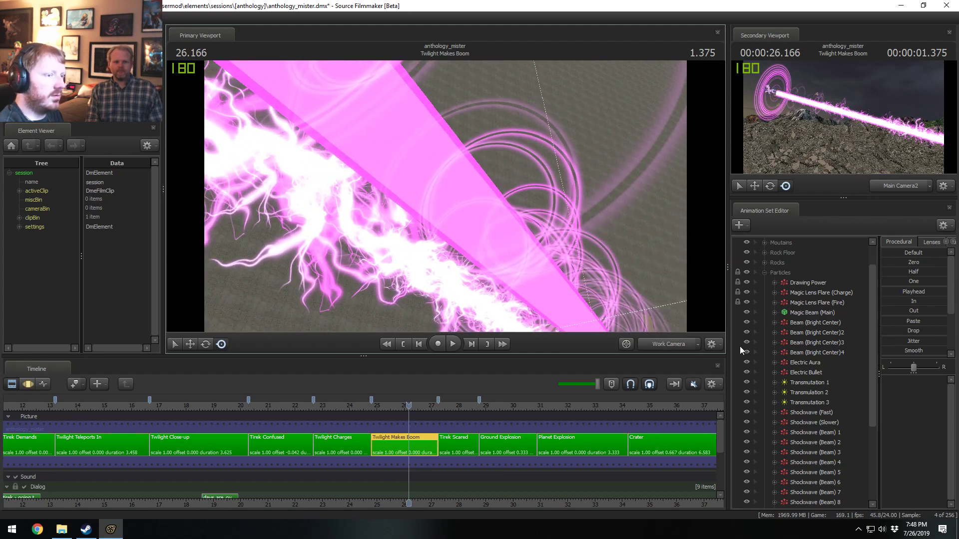
# - Select Magic Beam (Main), play the shot on to 26.666 s, and examine the beam from the side with the work camera
pyautogui.click(812, 313)
pyautogui.press('space')
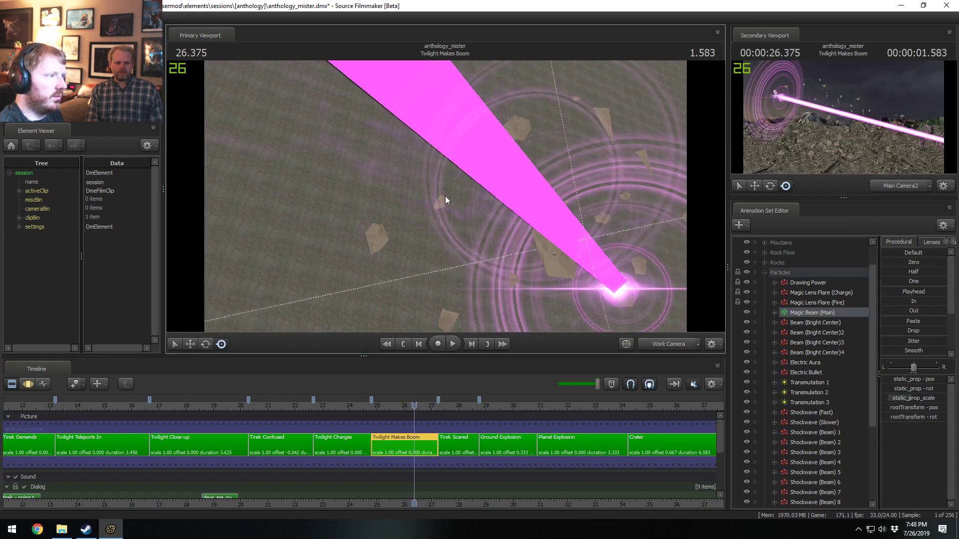
pyautogui.press('space')
pyautogui.moveTo(446, 197)
pyautogui.mouseDown()
pyautogui.moveTo(425, 200)
pyautogui.moveTo(420, 225)
pyautogui.moveTo(404, 205)
pyautogui.moveTo(415, 203)
pyautogui.moveTo(369, 215)
pyautogui.moveTo(380, 210)
pyautogui.moveTo(439, 257)
pyautogui.moveTo(504, 209)
pyautogui.moveTo(555, 220)
pyautogui.moveTo(580, 204)
pyautogui.moveTo(620, 202)
pyautogui.moveTo(434, 205)
pyautogui.moveTo(424, 215)
pyautogui.moveTo(446, 196)
pyautogui.mouseUp()
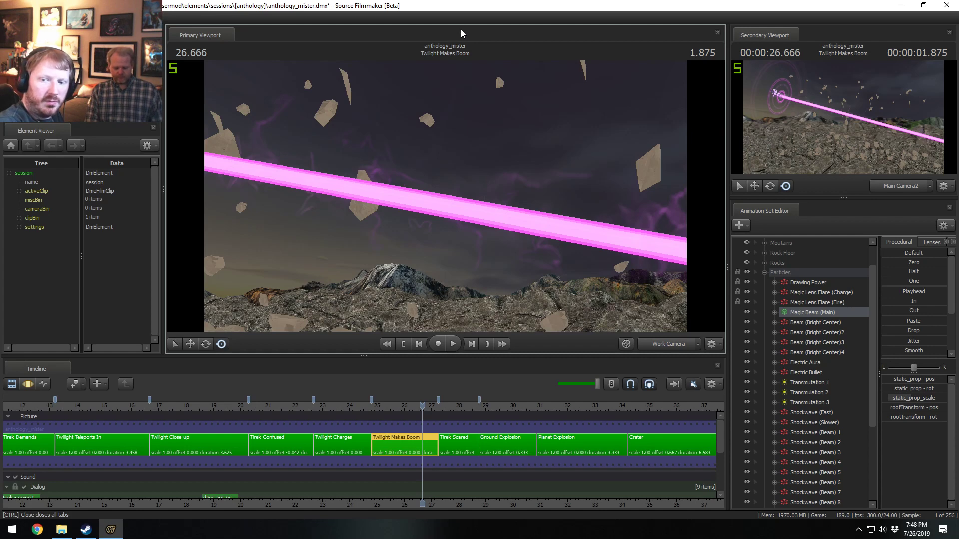
pyautogui.rightClick(496, 143)
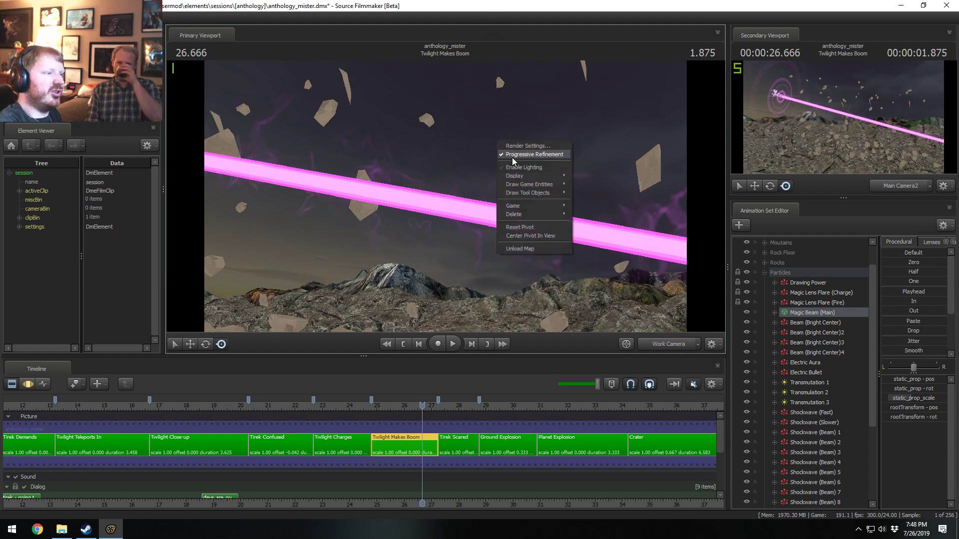
pyautogui.click(446, 196)
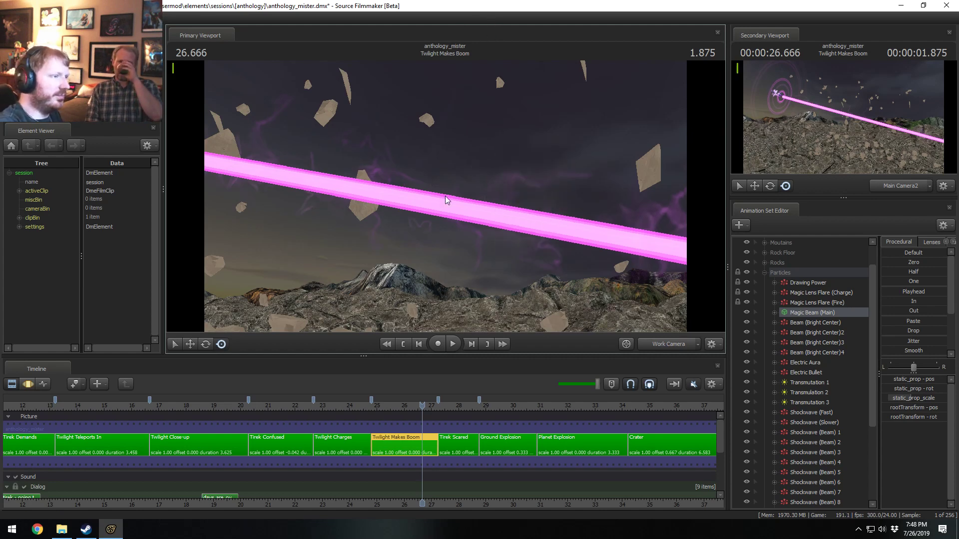
# - Hide Magic Beam (Main) and replay the shot through Main Camera2, stopping at 26.458 s
pyautogui.click(746, 313)
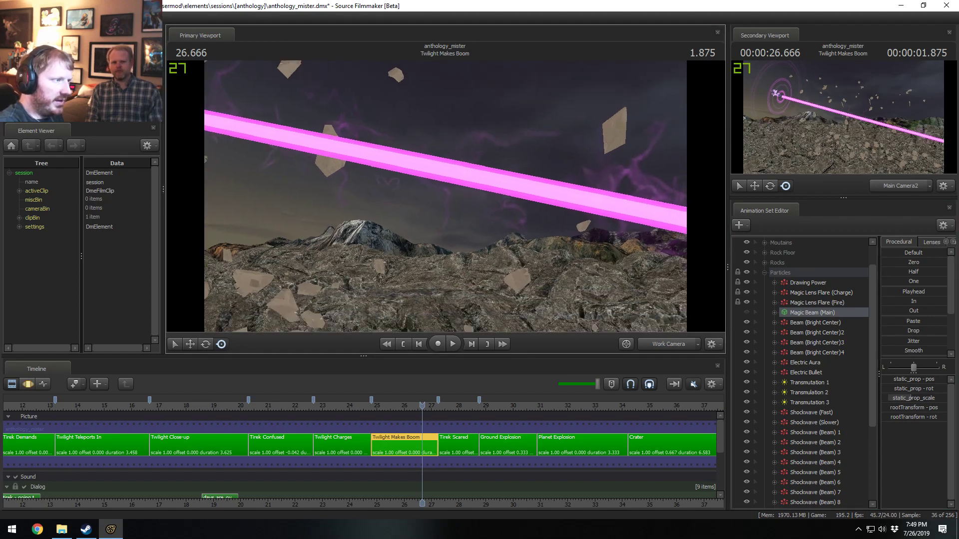
pyautogui.moveTo(445, 196); pyautogui.dragTo(470, 188)
pyautogui.click(669, 345)
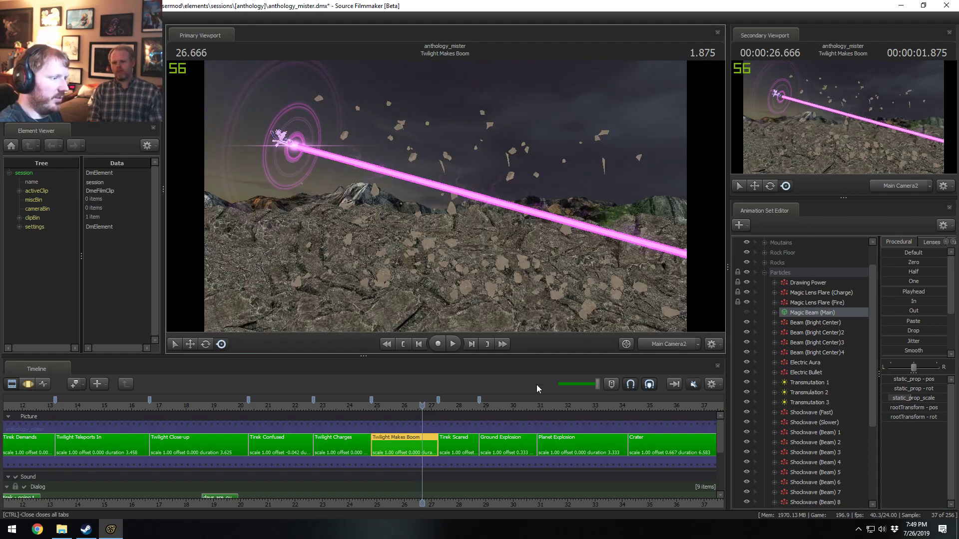
pyautogui.moveTo(393, 407); pyautogui.dragTo(417, 416)
pyautogui.press('space')
pyautogui.press('space')
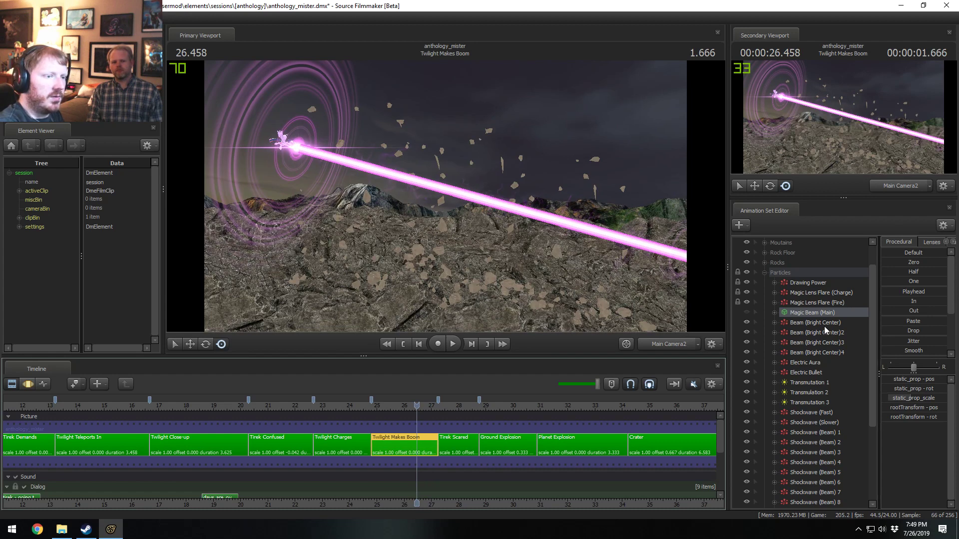
# - Open the rope particle system definition of Beam (Bright Center) for editing
pyautogui.click(824, 326)
pyautogui.rightClick(824, 323)
pyautogui.moveTo(869, 446)
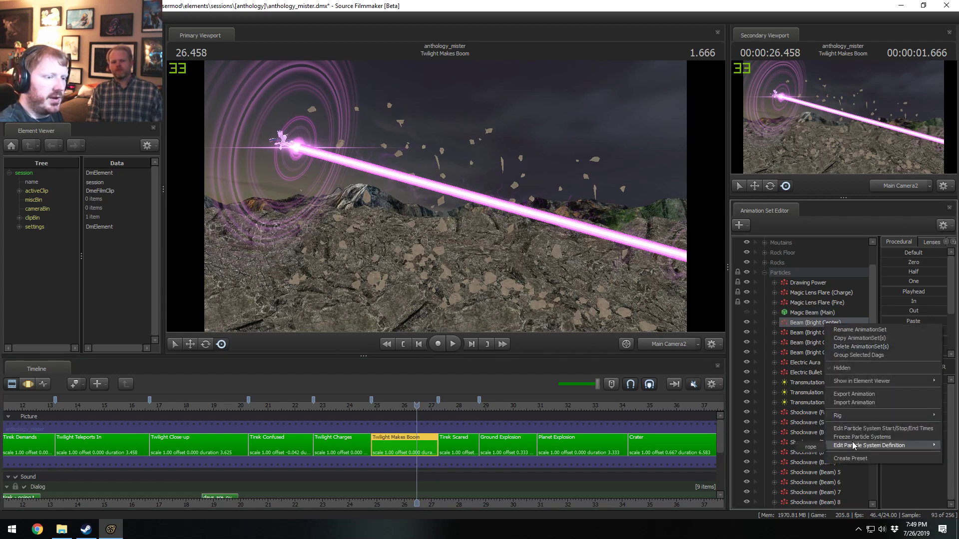
pyautogui.click(812, 448)
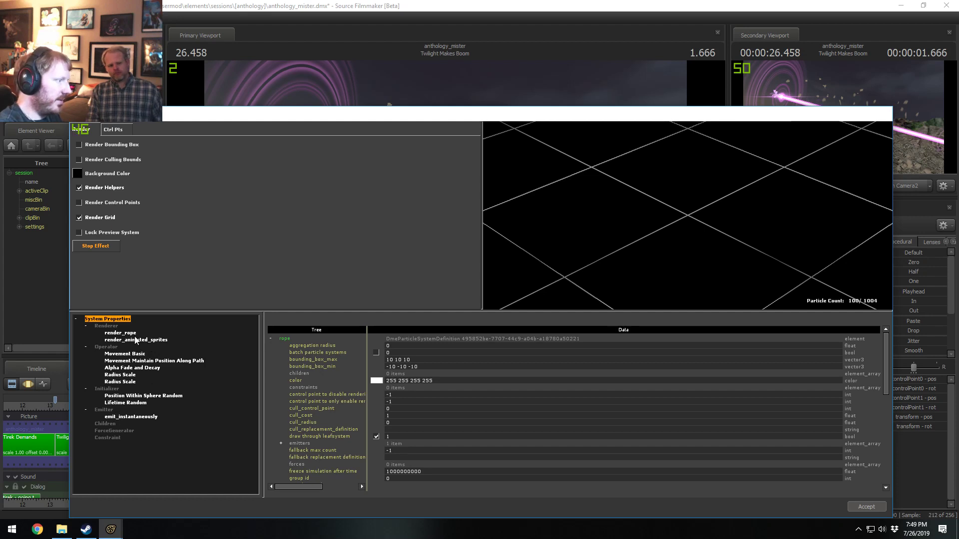
# - Look through the properties of render_animated_sprites, render_rope and the first Radius Scale operator
pyautogui.click(135, 340)
pyautogui.click(133, 334)
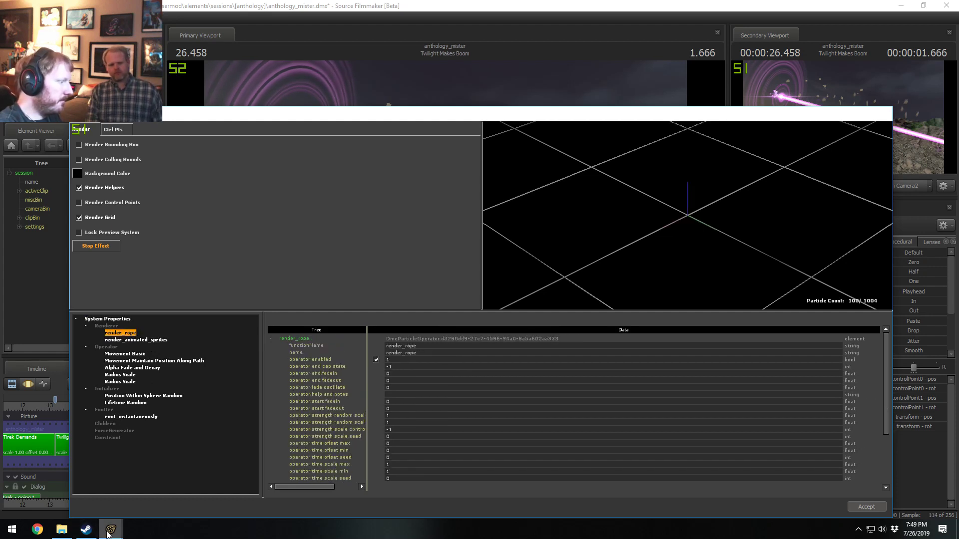
pyautogui.moveTo(110, 534)
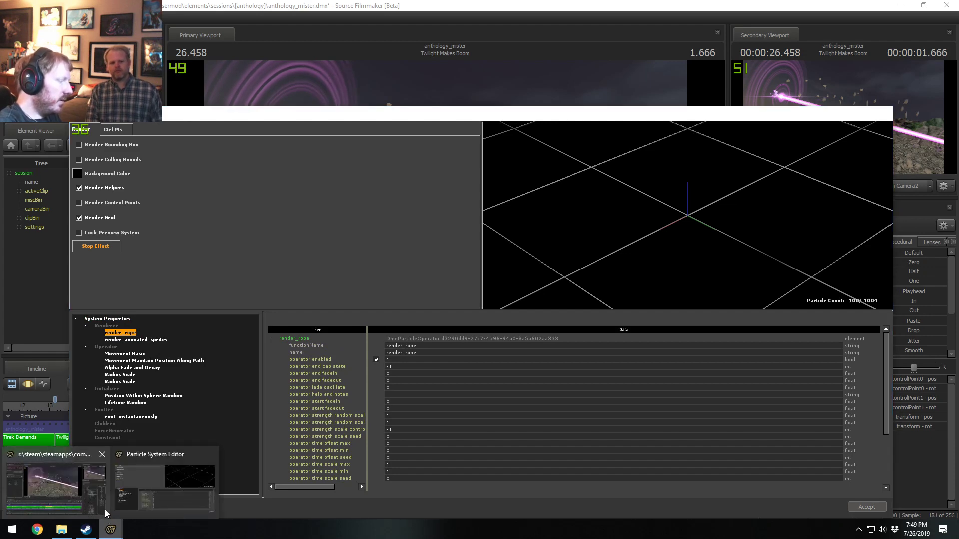
pyautogui.click(167, 375)
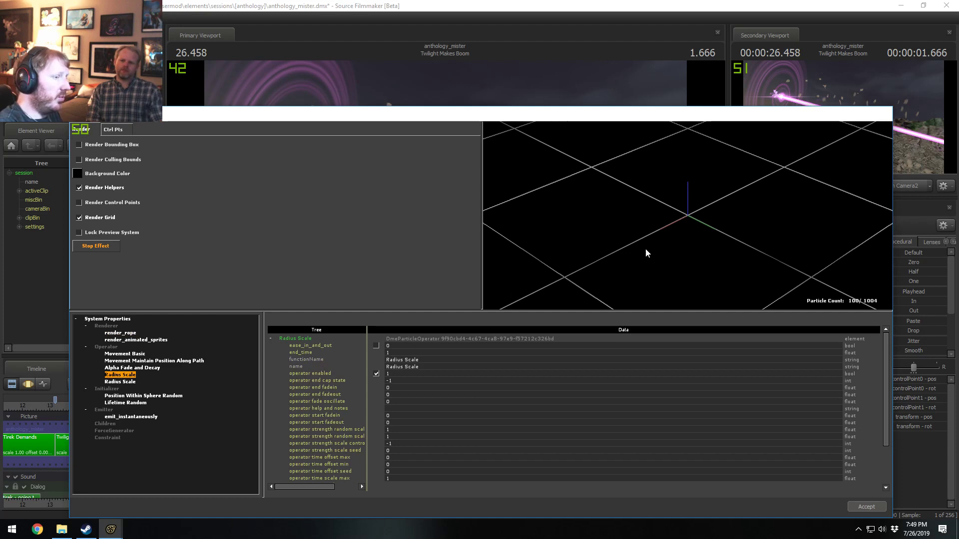
# - Set preview control point 1 to 100 100 100 and frame the whole beam in the particle preview
pyautogui.moveTo(699, 240); pyautogui.dragTo(699, 265, button='right')
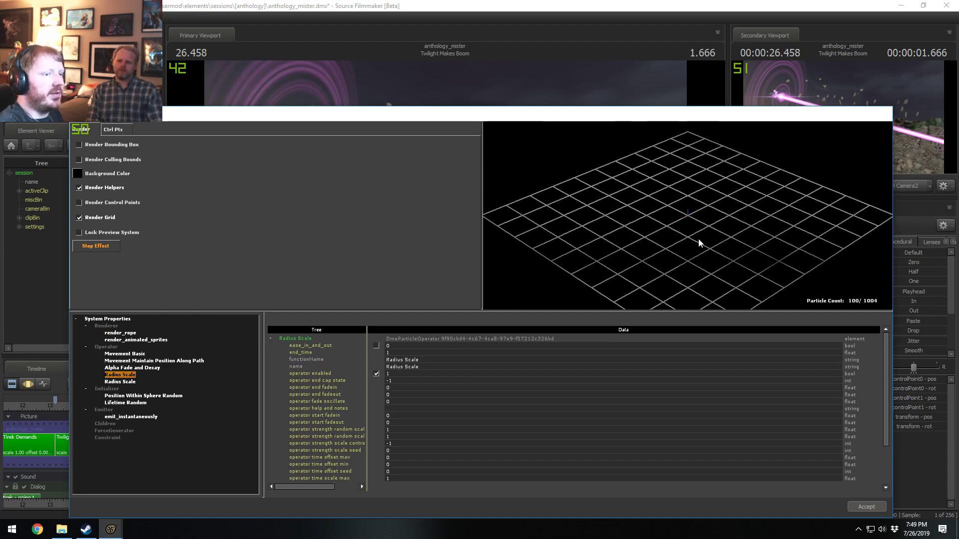
pyautogui.moveTo(712, 199); pyautogui.dragTo(574, 156)
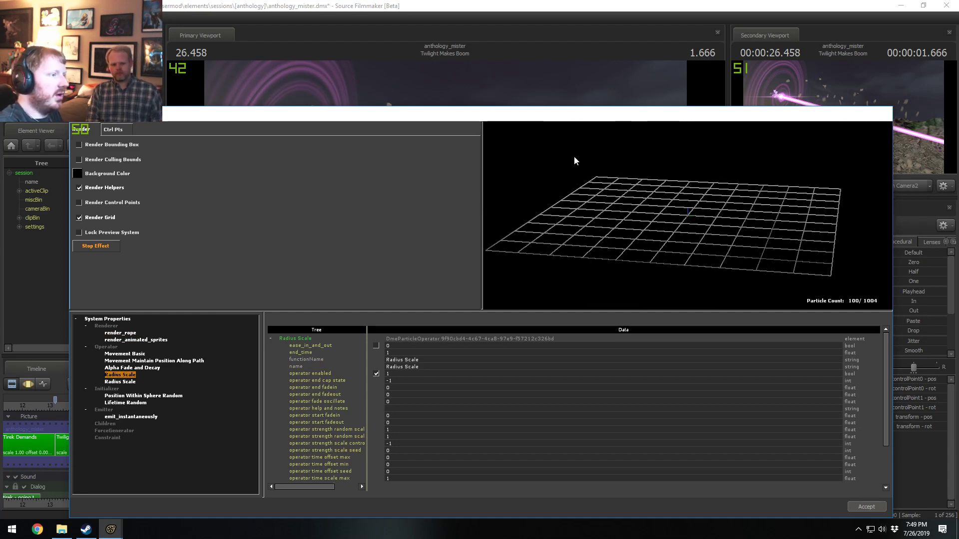
pyautogui.click(110, 129)
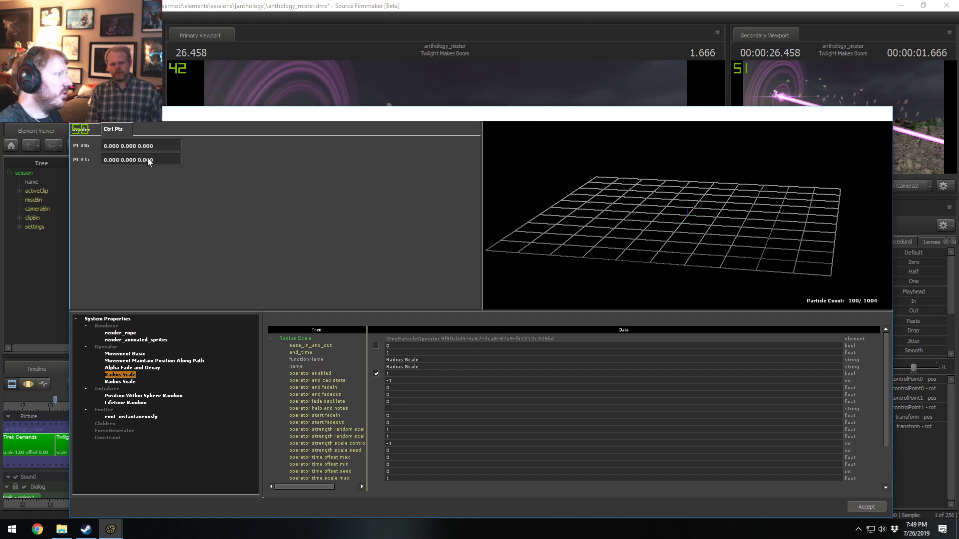
pyautogui.click(148, 159)
pyautogui.write('100 100 100')
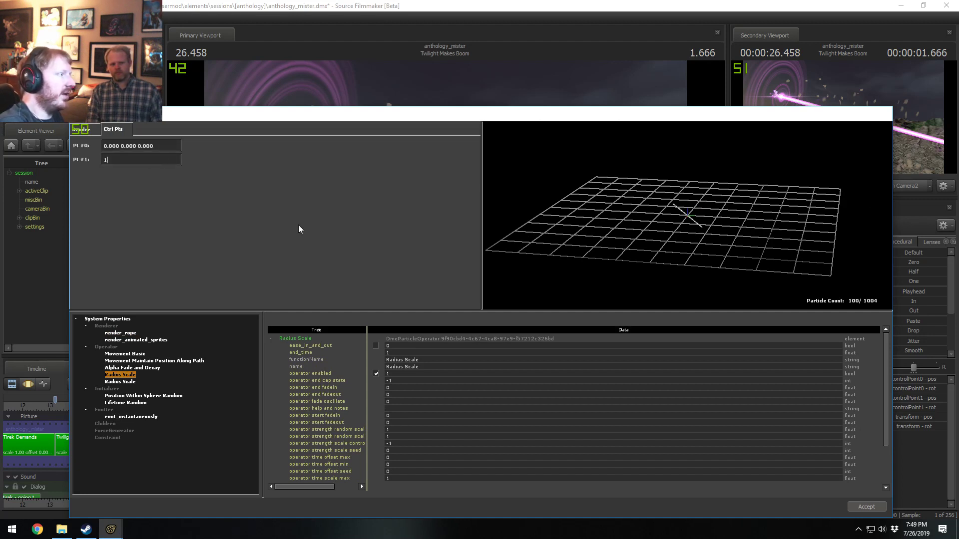
pyautogui.press('Return')
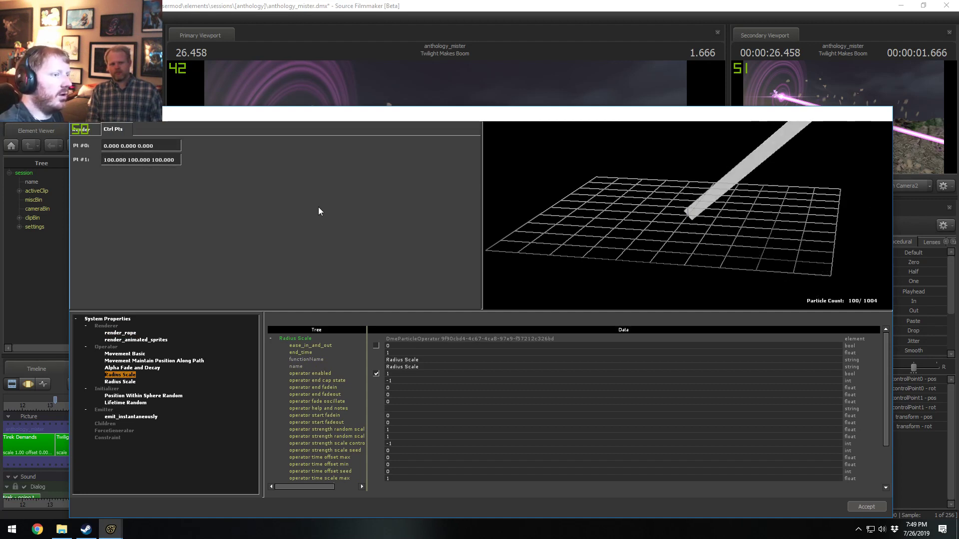
pyautogui.moveTo(696, 266); pyautogui.dragTo(649, 239)
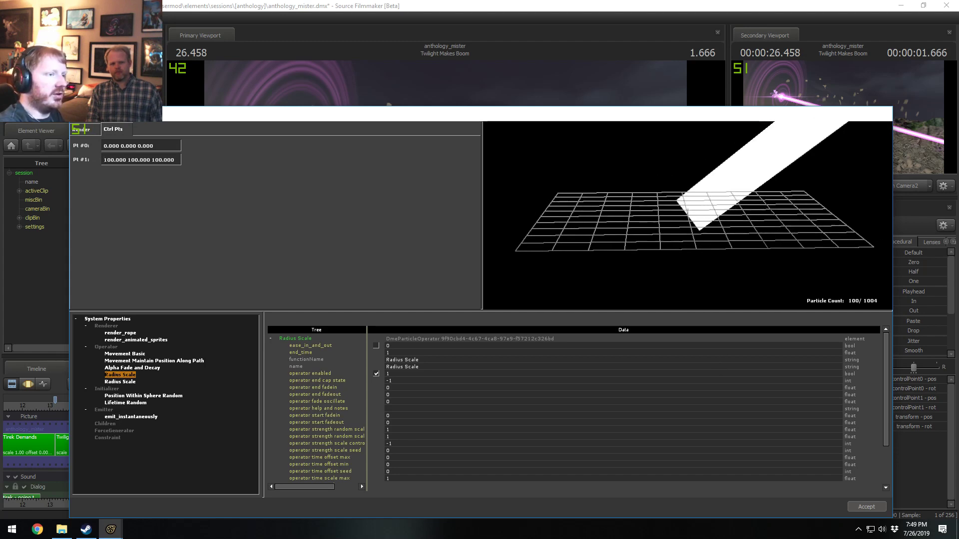
pyautogui.moveTo(648, 240)
pyautogui.mouseDown(button='right')
pyautogui.moveTo(648, 280)
pyautogui.moveTo(648, 258)
pyautogui.mouseUp(button='right')
pyautogui.moveTo(741, 258); pyautogui.dragTo(741, 250, button='right')
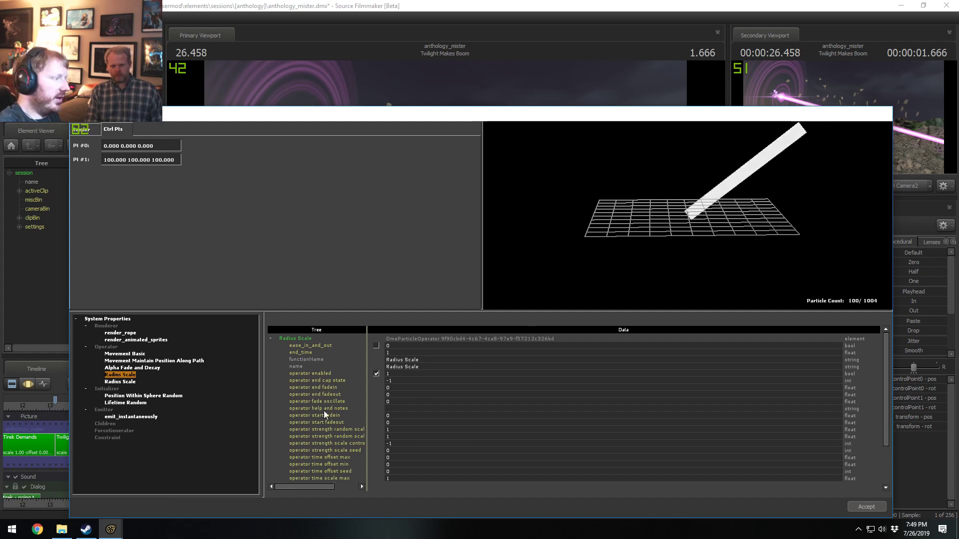
# - Compare the properties of the beam's two renderers, render_rope and render_animated_sprites
pyautogui.click(126, 334)
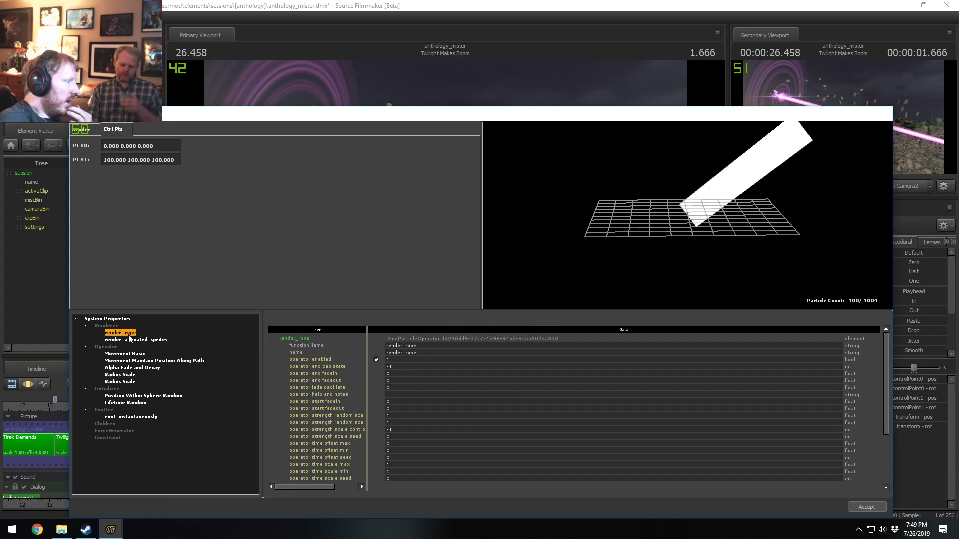
pyautogui.click(128, 340)
pyautogui.click(128, 334)
pyautogui.click(129, 341)
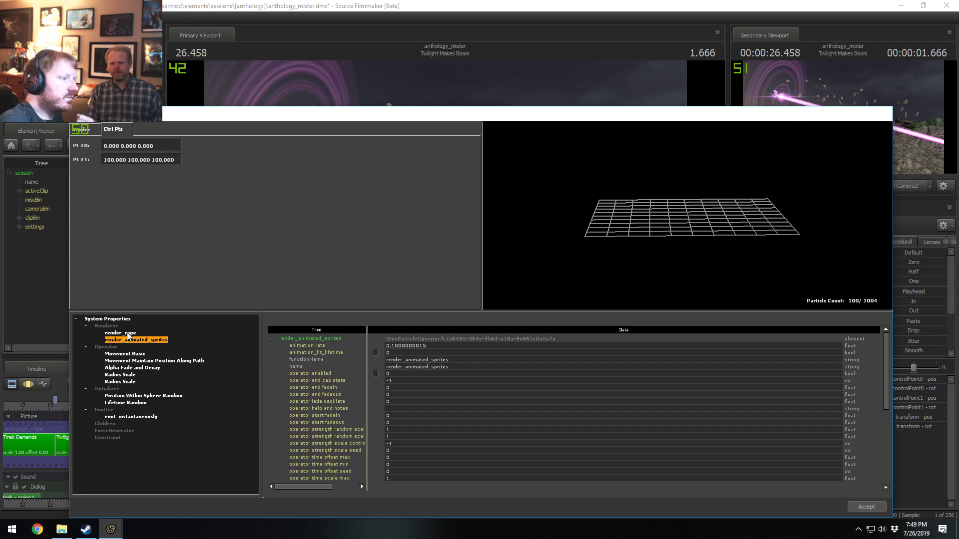
# - Review all render_animated_sprites properties and temporarily enable that renderer to compare its look in the particle preview
pyautogui.scroll(-7, 450, 405)
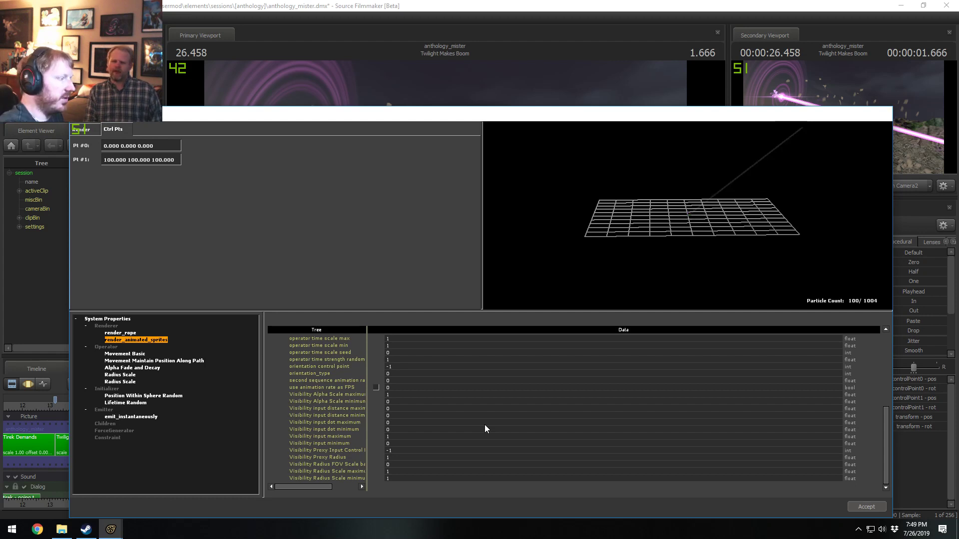
pyautogui.scroll(7, 523, 392)
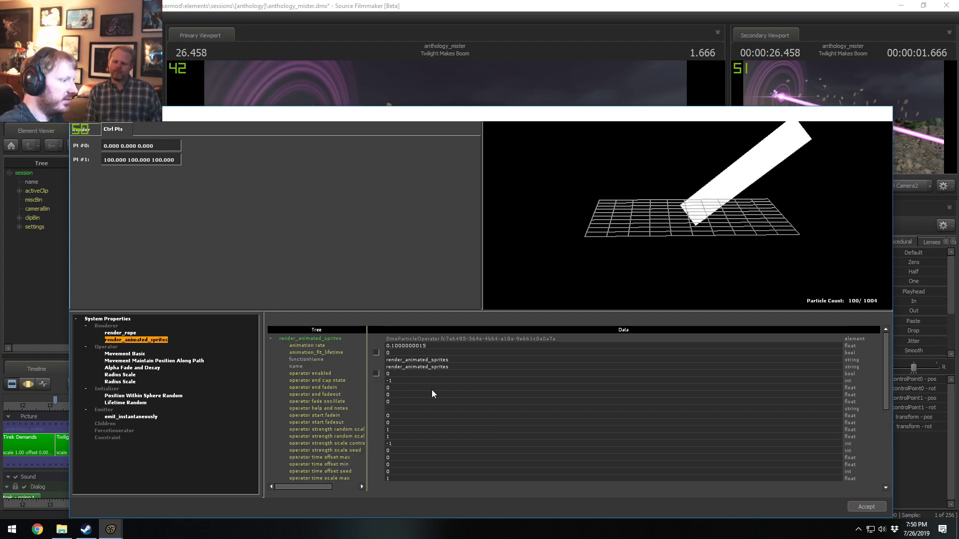
pyautogui.click(376, 374)
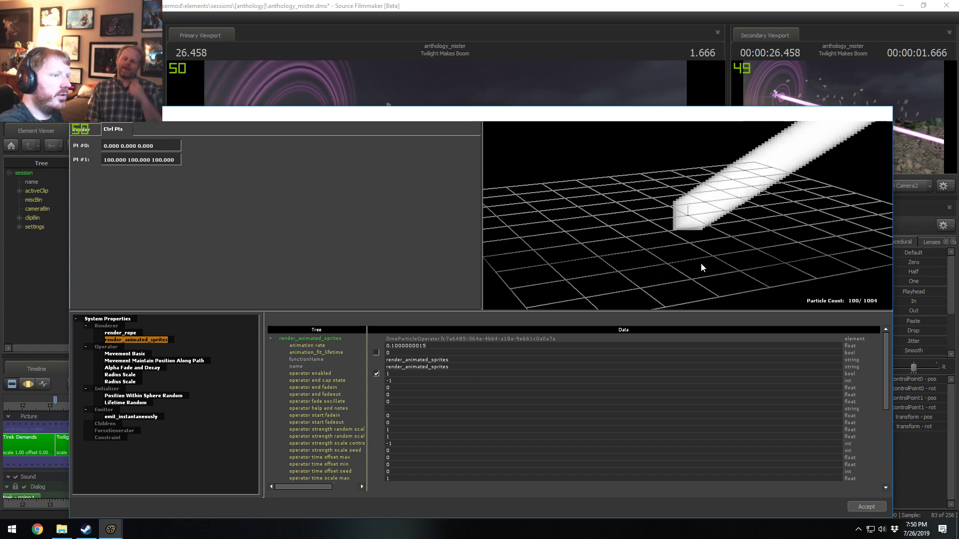
pyautogui.click(376, 373)
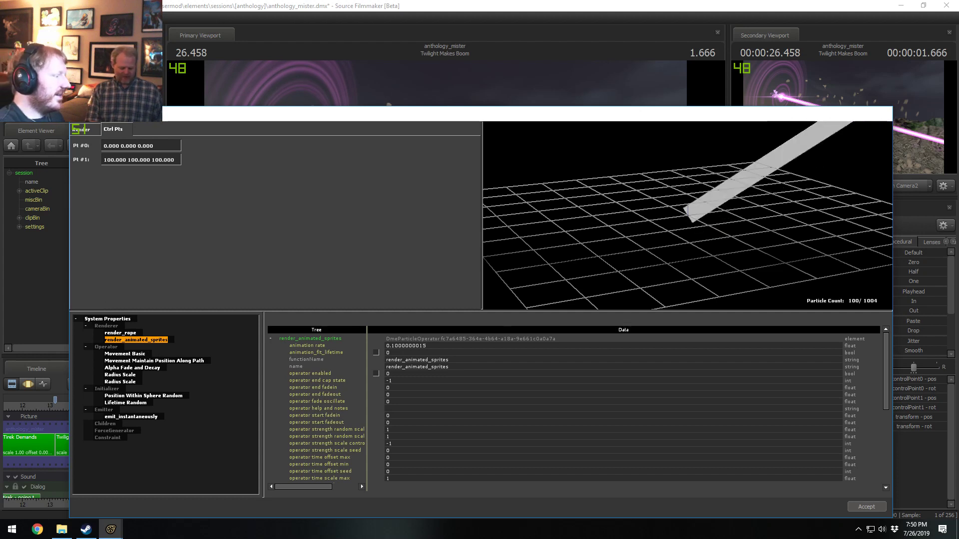
# - Examine the settings of the Radius Scale, Alpha Fade and Decay, and movement operators and of both renderers
pyautogui.click(124, 375)
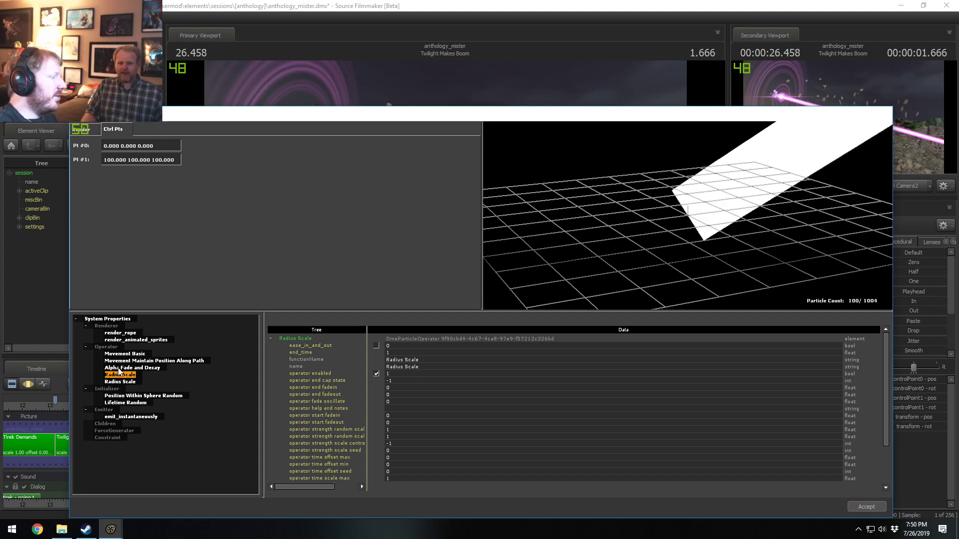
pyautogui.click(120, 367)
pyautogui.click(123, 361)
pyautogui.click(123, 355)
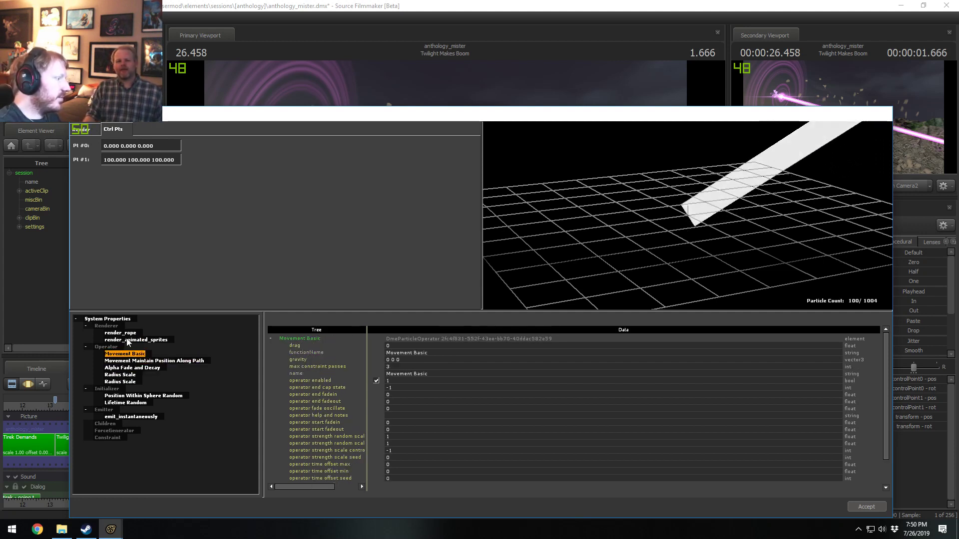
pyautogui.click(128, 340)
pyautogui.click(125, 333)
pyautogui.click(124, 337)
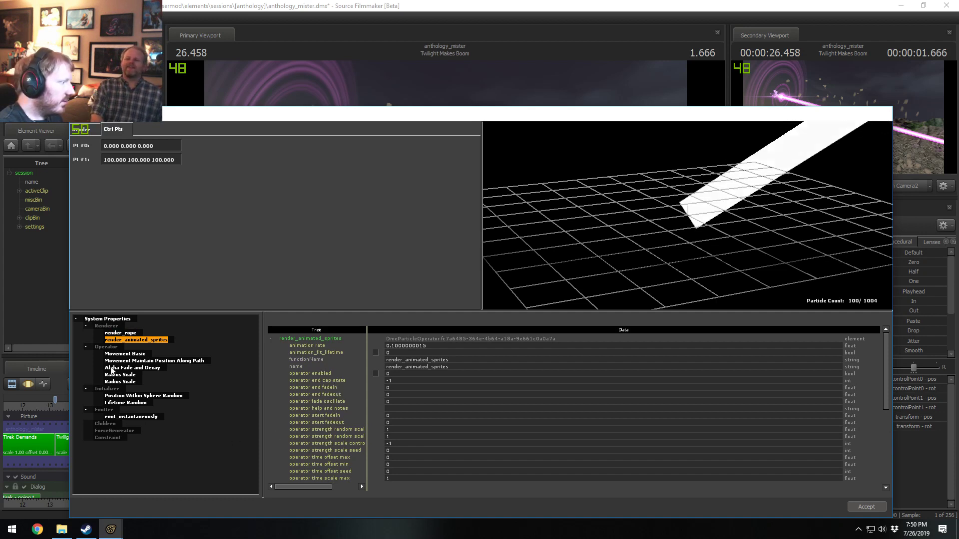
pyautogui.click(113, 333)
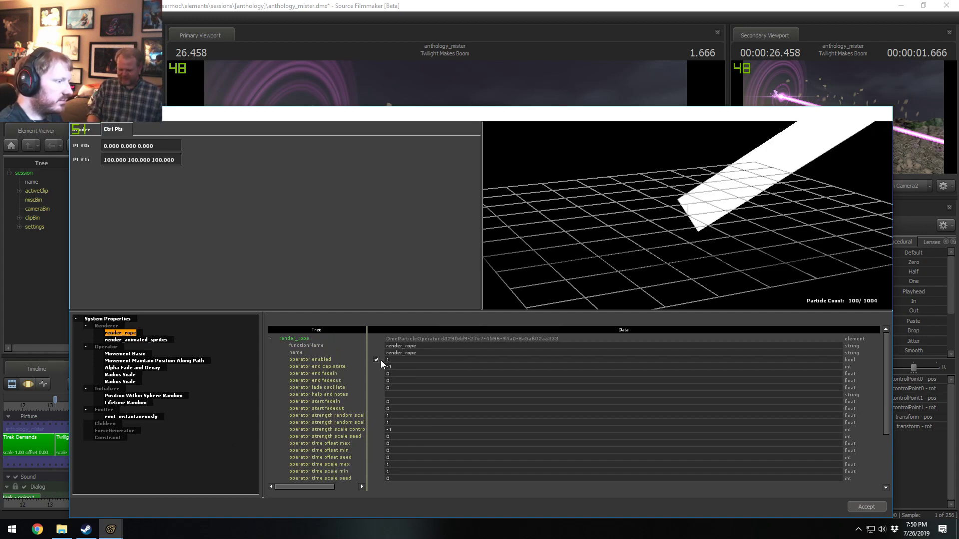
pyautogui.click(124, 355)
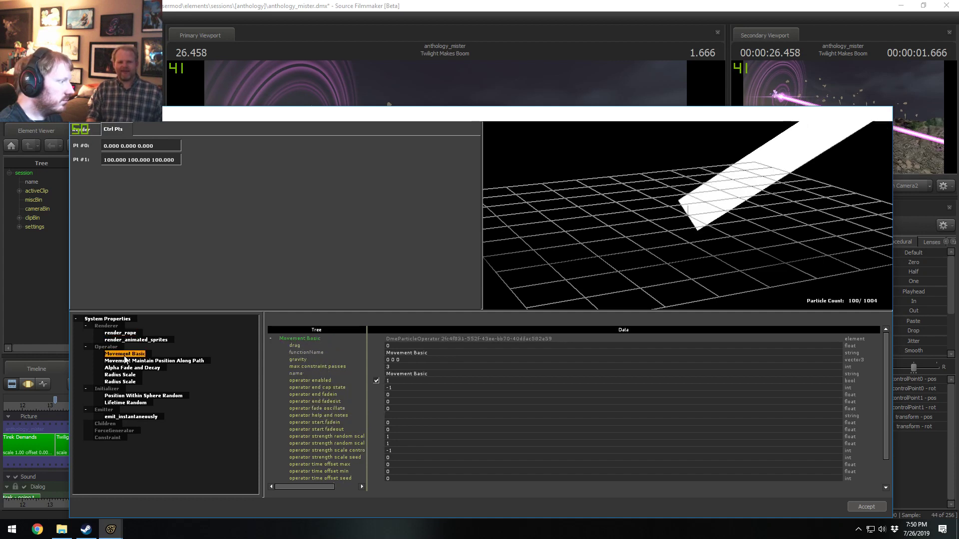
# - Examine the Movement Maintain Position Along Path operator and compare the Position Within Sphere Random and Lifetime Random initializers
pyautogui.click(126, 362)
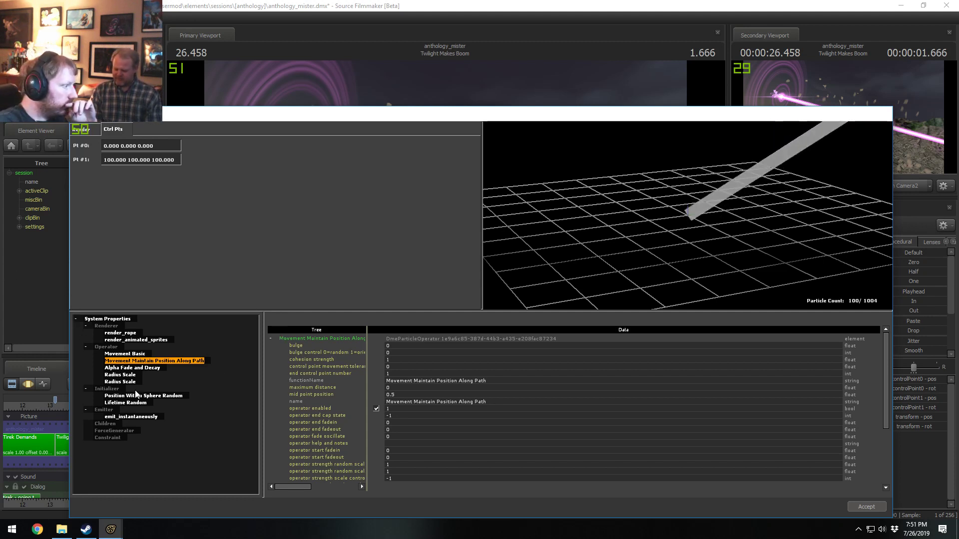
pyautogui.click(140, 403)
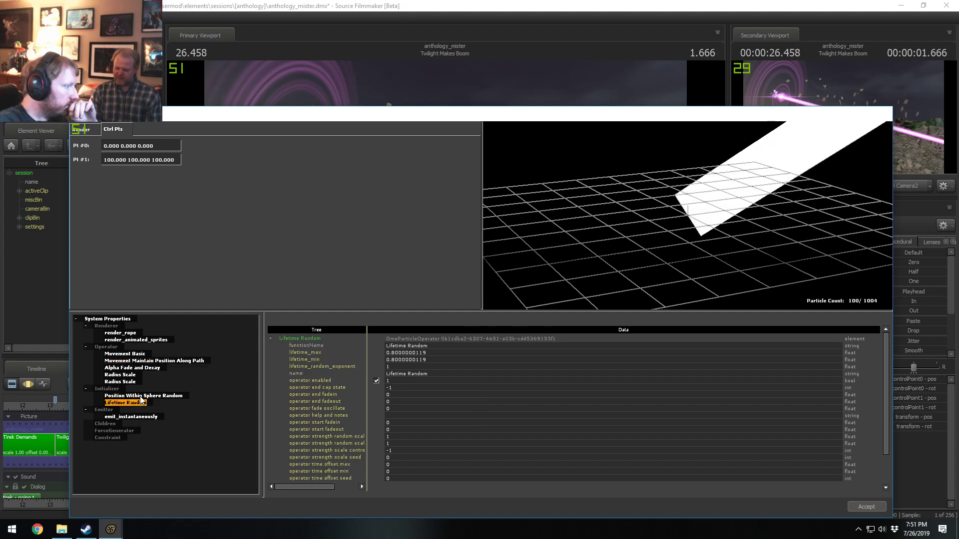
pyautogui.click(140, 396)
pyautogui.click(140, 403)
pyautogui.click(139, 397)
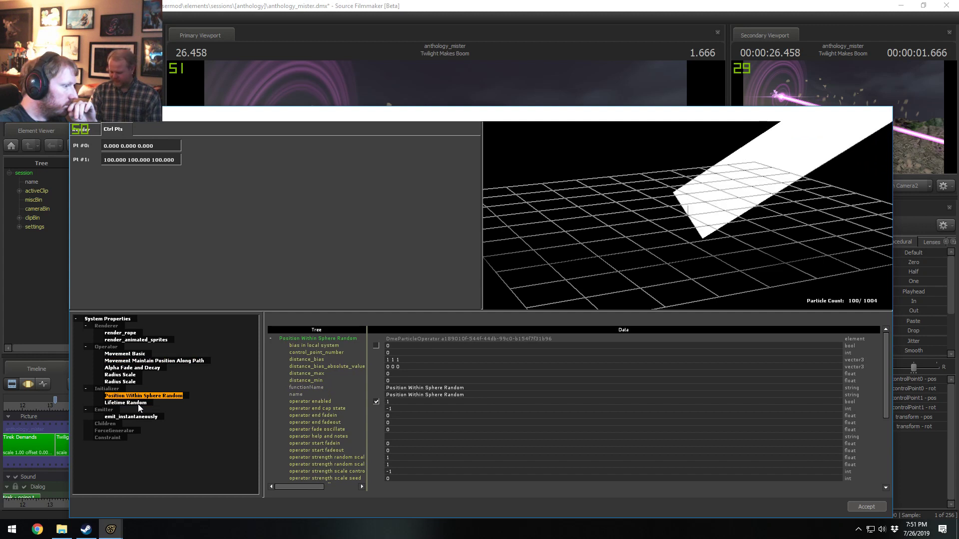
pyautogui.click(138, 403)
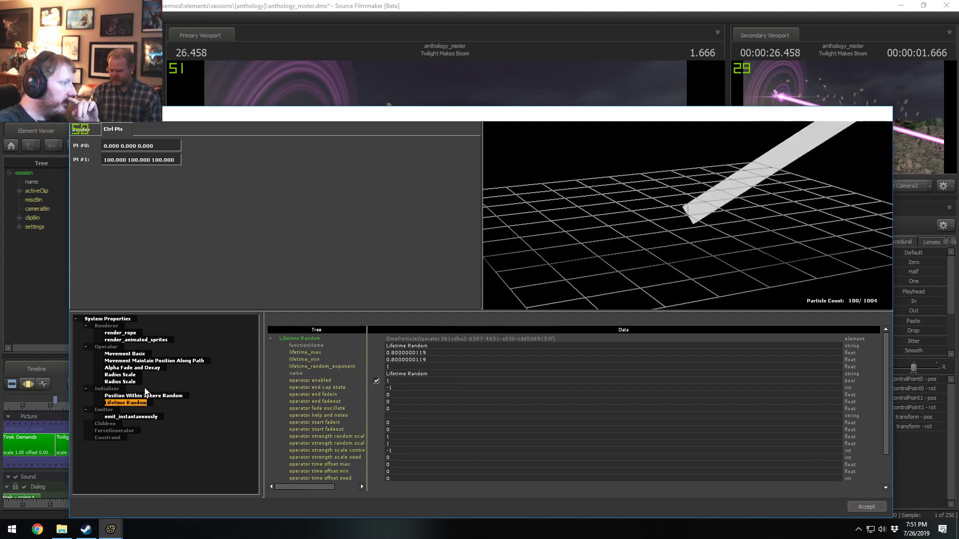
pyautogui.click(142, 395)
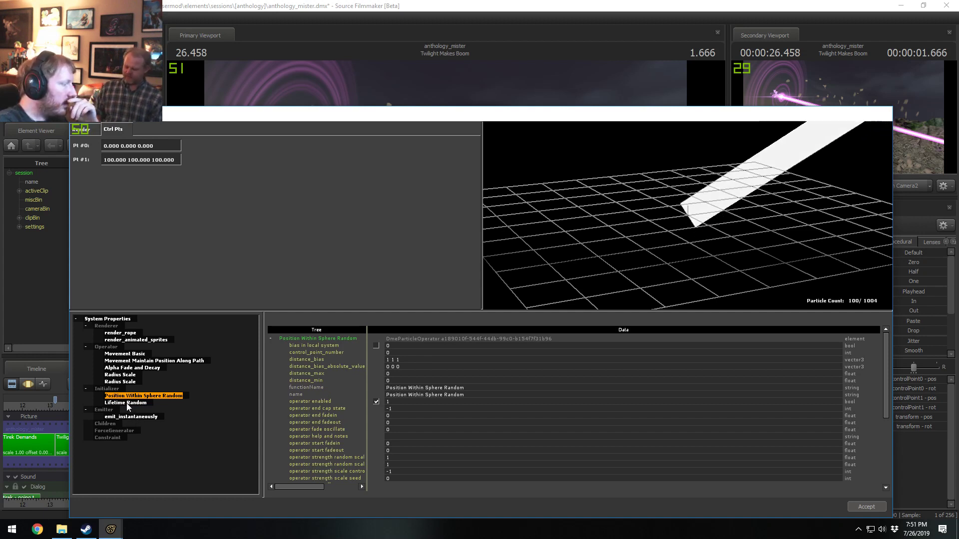
# - Temporarily disable the Movement Maintain Position Along Path operator to check its effect on the beam in the particle preview
pyautogui.click(129, 360)
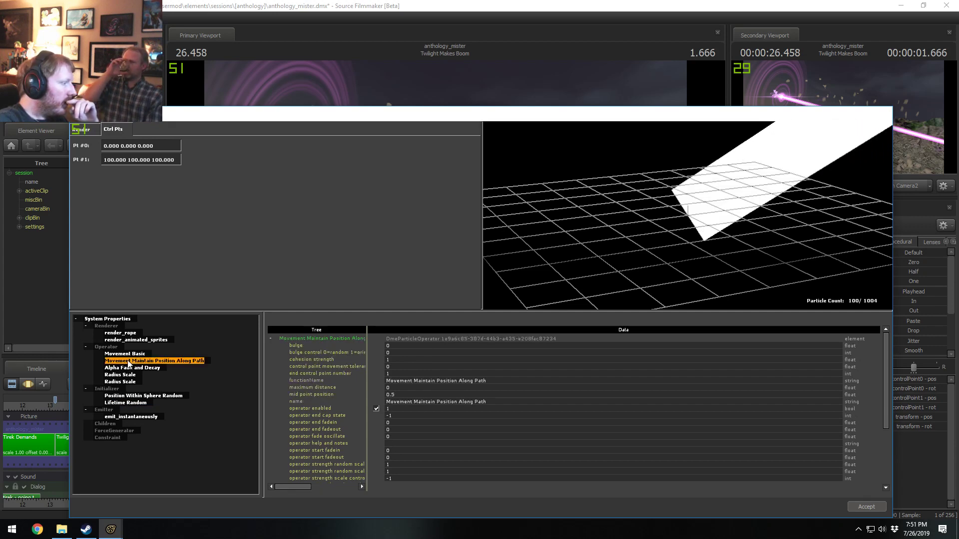
pyautogui.moveTo(620, 252); pyautogui.dragTo(795, 186, button='right')
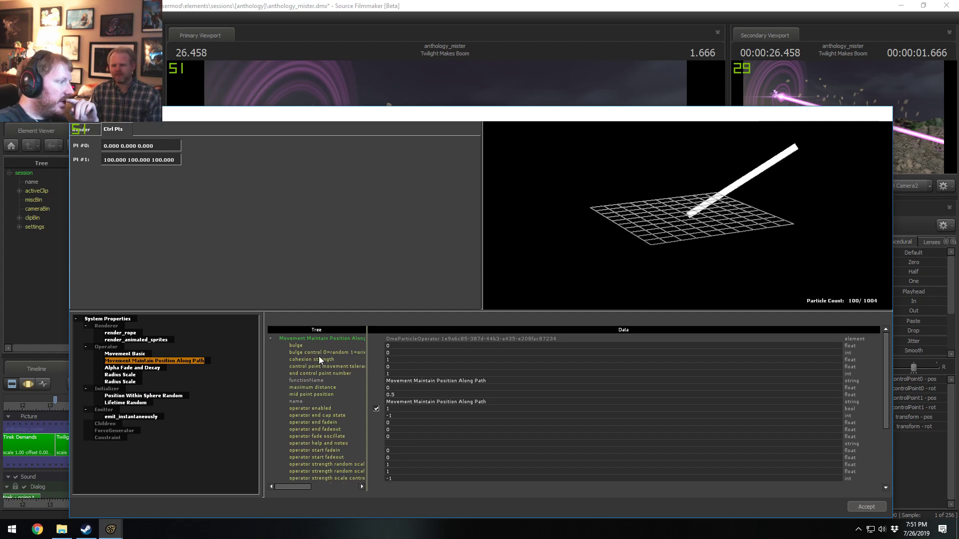
pyautogui.click(376, 408)
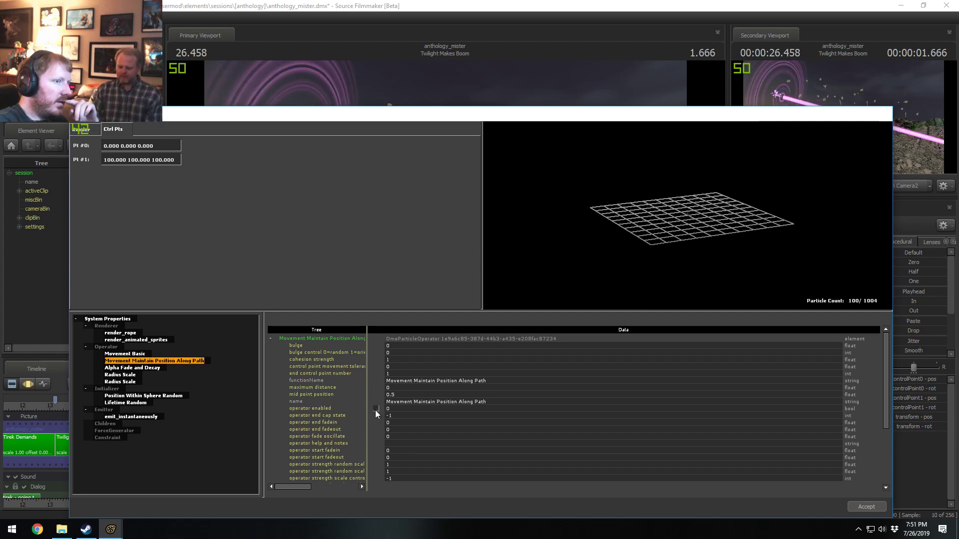
pyautogui.click(376, 409)
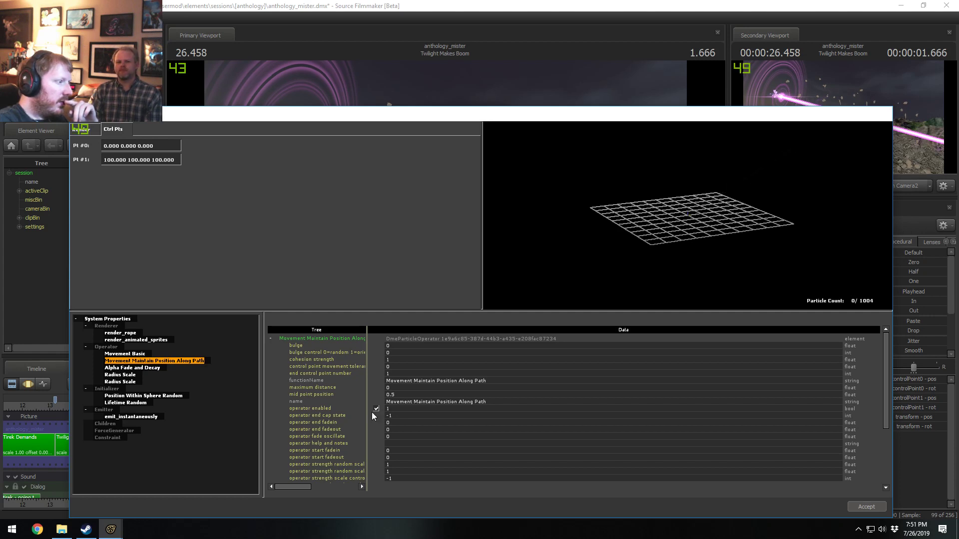
# - Compare the two Radius Scale operators and temporarily disable the second one to check its effect on the beam's width
pyautogui.click(128, 375)
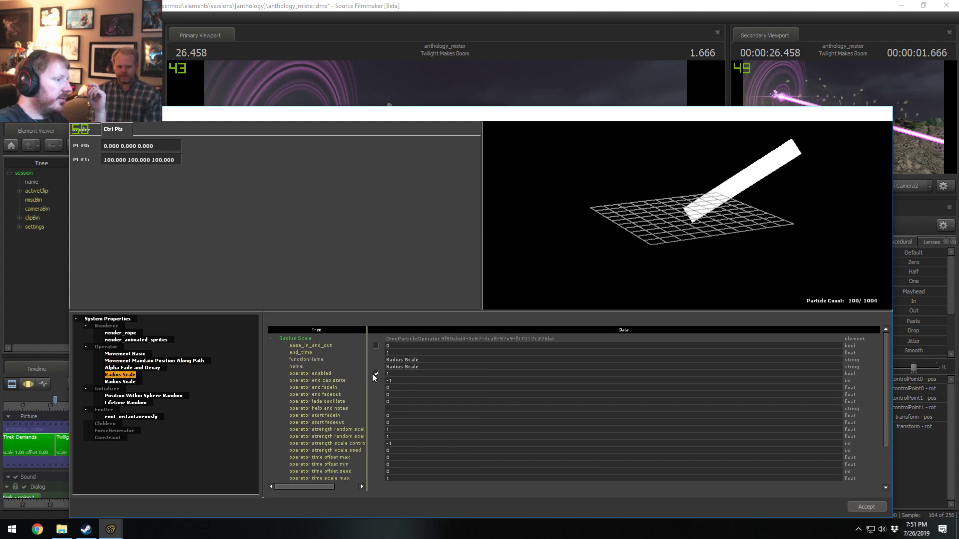
pyautogui.press('Down')
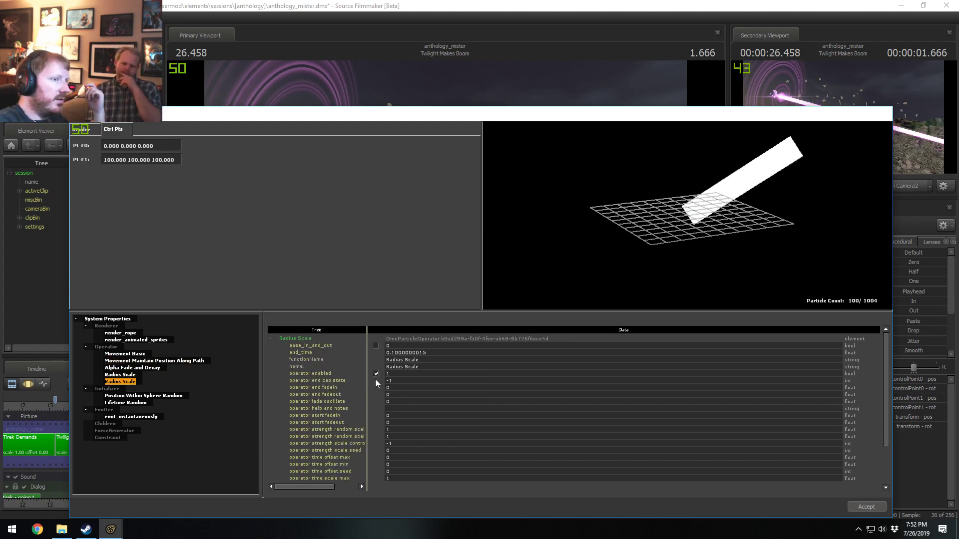
pyautogui.click(376, 374)
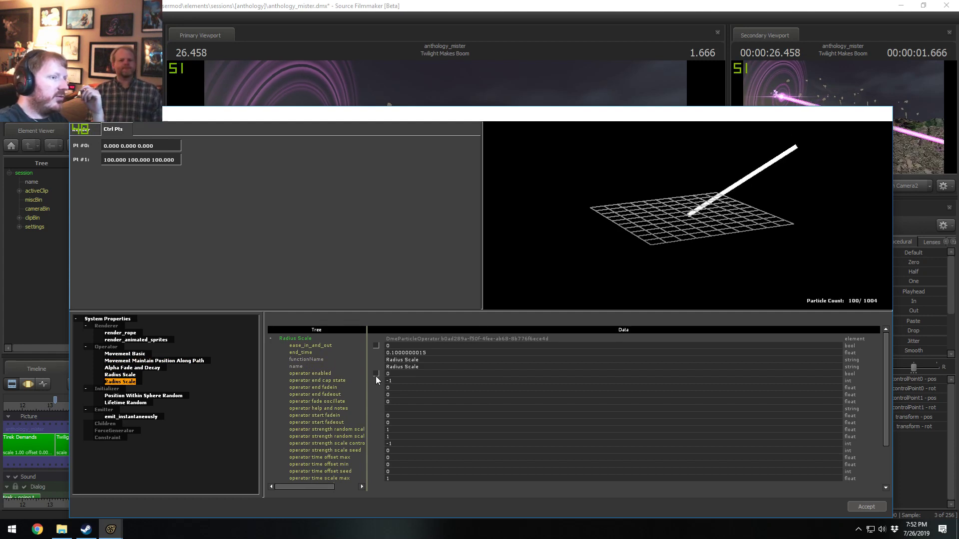
pyautogui.click(126, 374)
pyautogui.press('Down')
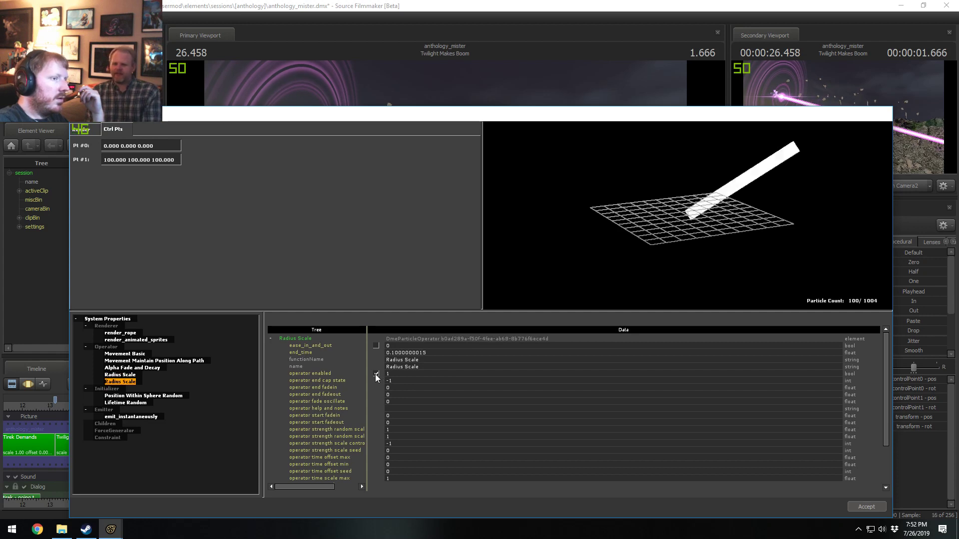
pyautogui.click(376, 373)
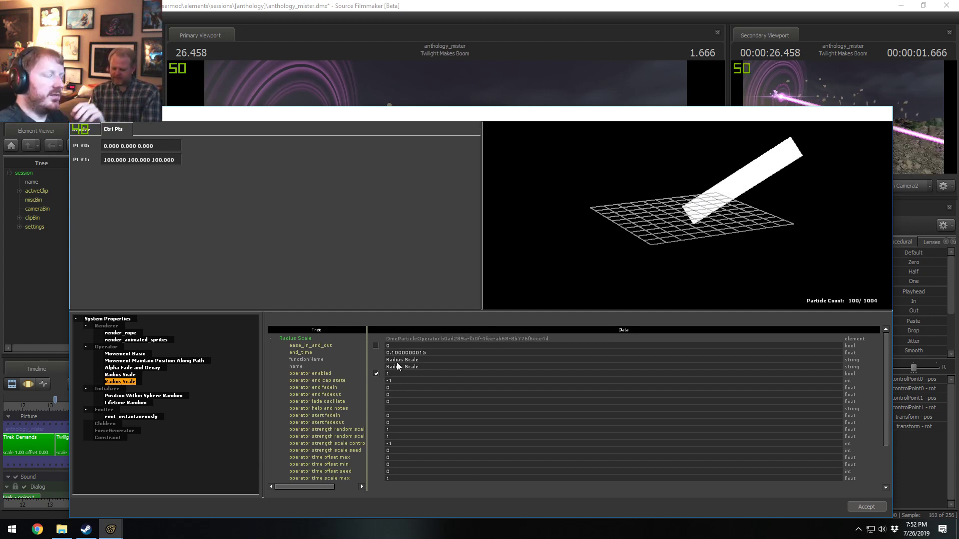
# - Review the preview render options, both renderers and the movement operators, reading the path operator's properties through to the end
pyautogui.click(172, 361)
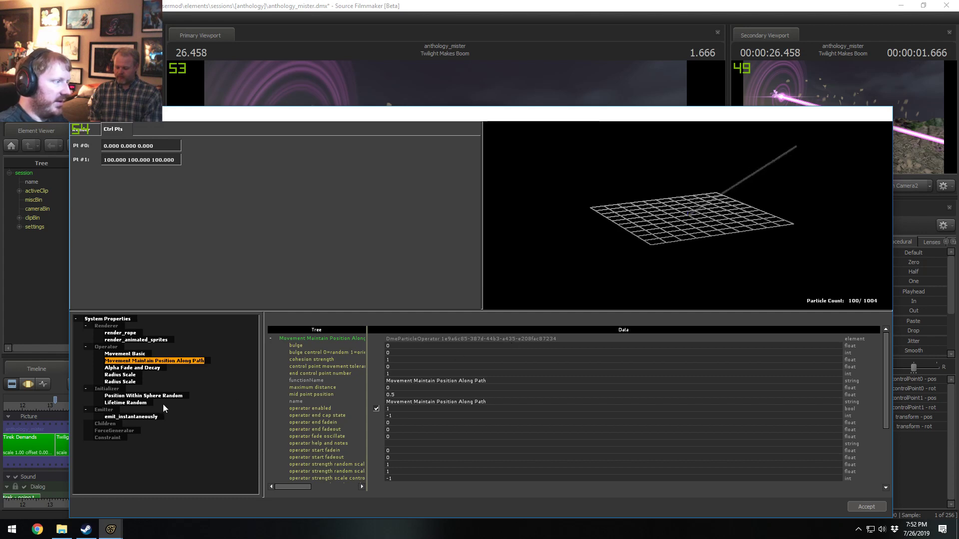
pyautogui.click(83, 130)
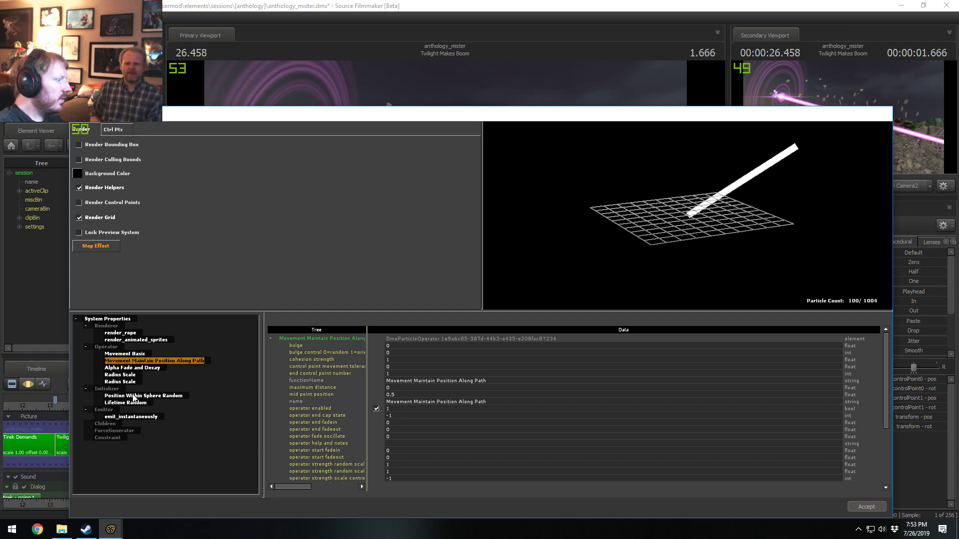
pyautogui.click(131, 333)
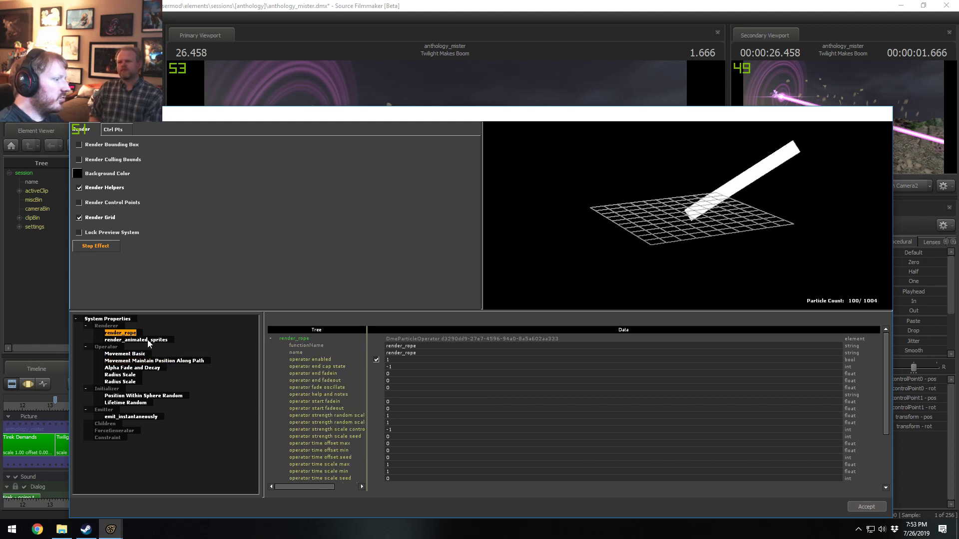
pyautogui.click(133, 340)
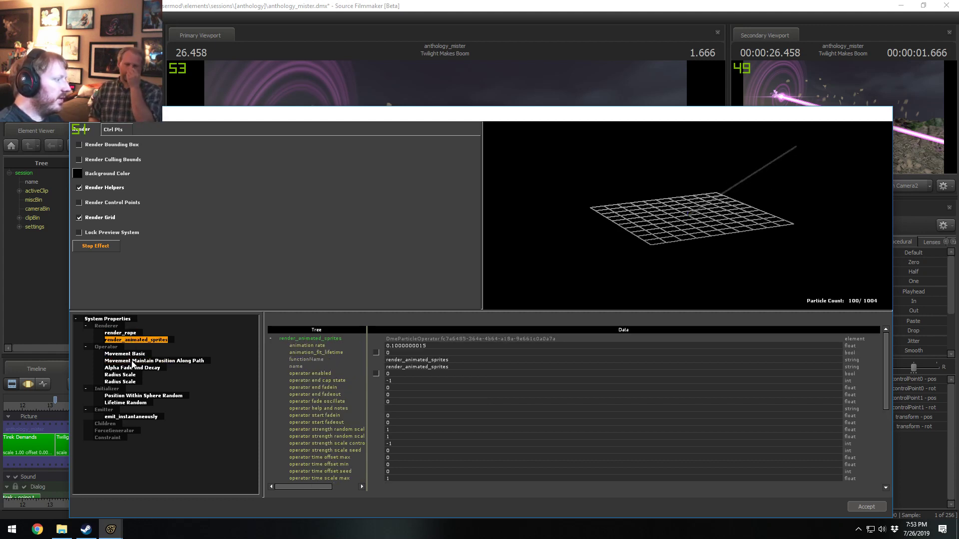
pyautogui.click(130, 354)
pyautogui.click(130, 360)
pyautogui.click(131, 354)
pyautogui.click(130, 361)
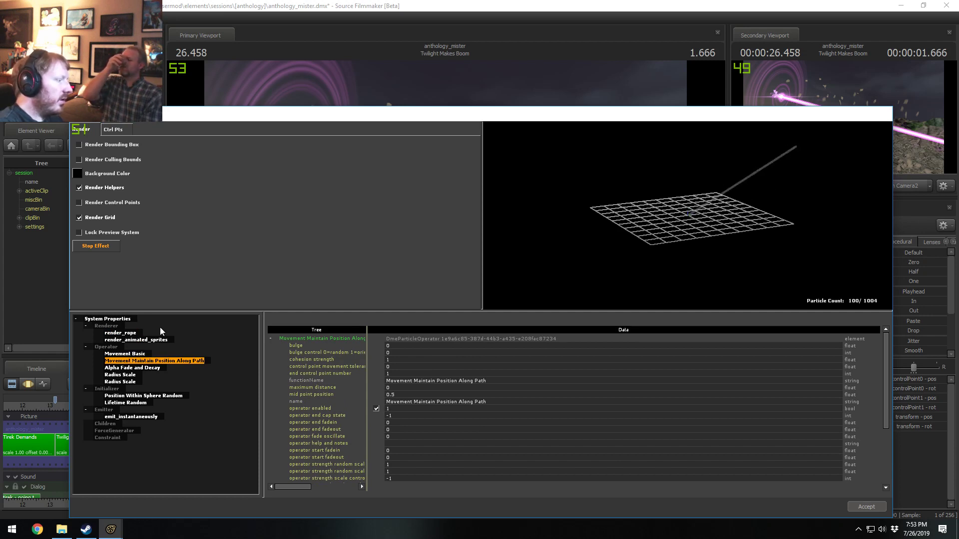
pyautogui.scroll(-4, 400, 410)
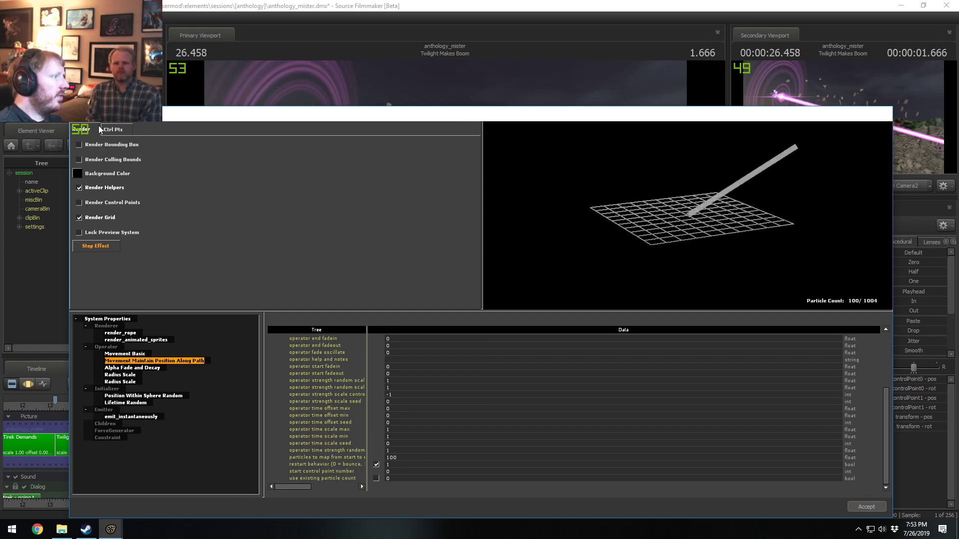
# - Close the beam's particle definition and reopen the recent session rathalos_buttstuck.dmx
pyautogui.click(866, 507)
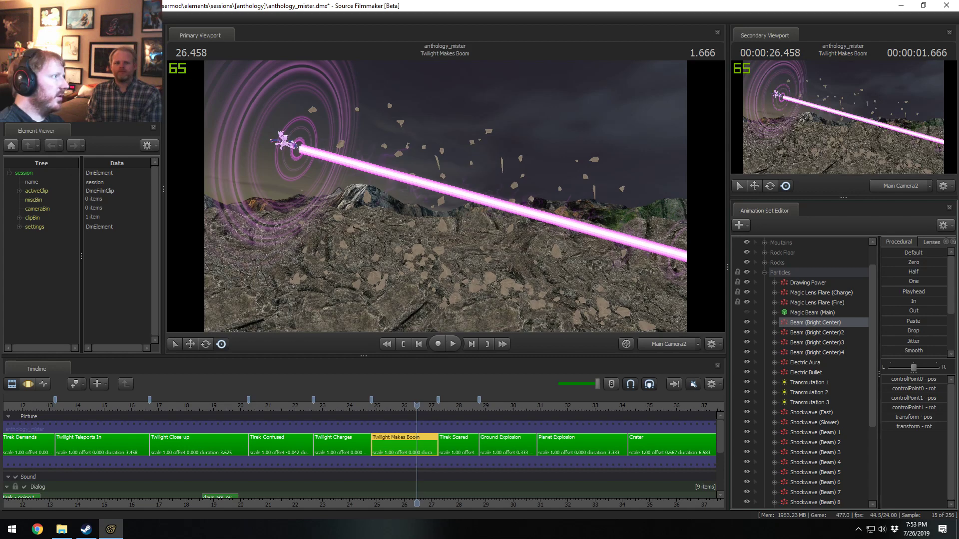
pyautogui.click(10, 18)
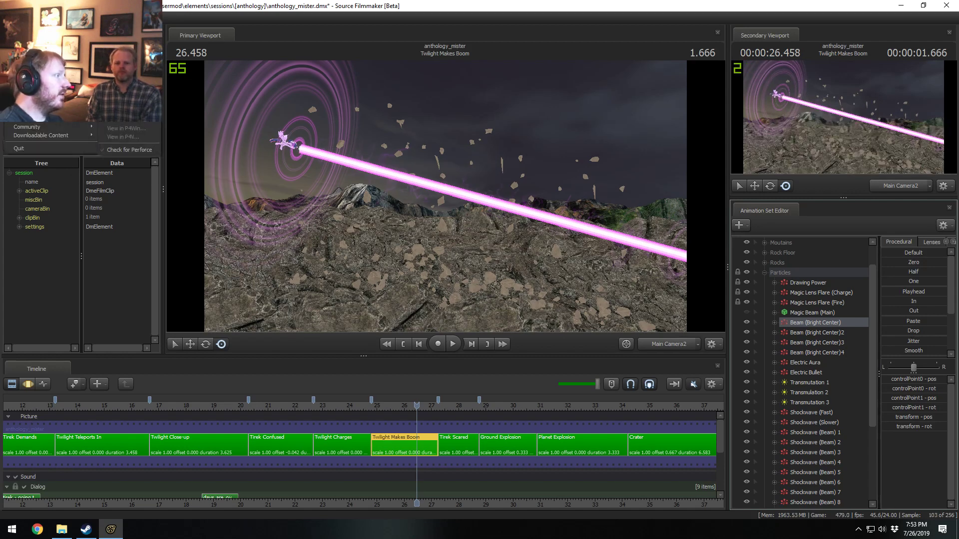
pyautogui.moveTo(50, 85)
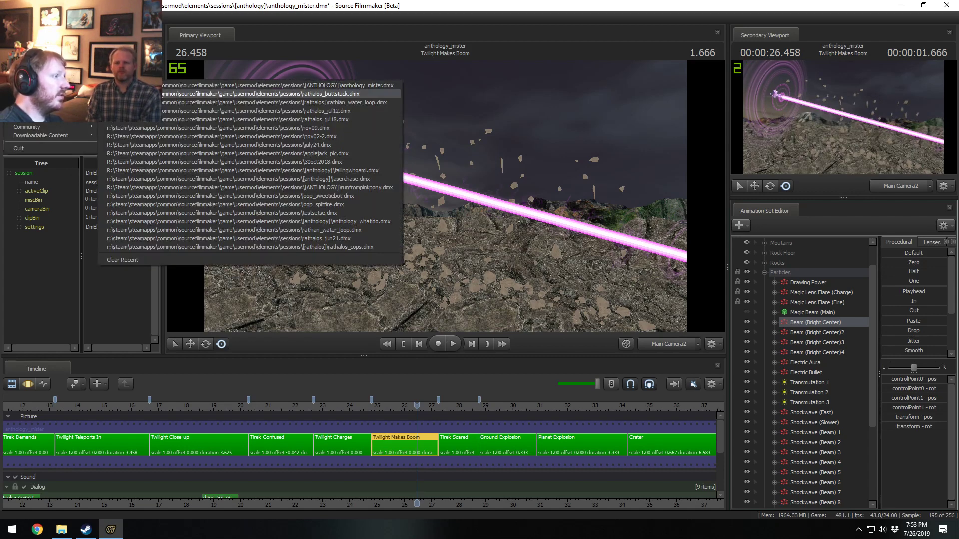
pyautogui.click(144, 86)
pyautogui.click(480, 273)
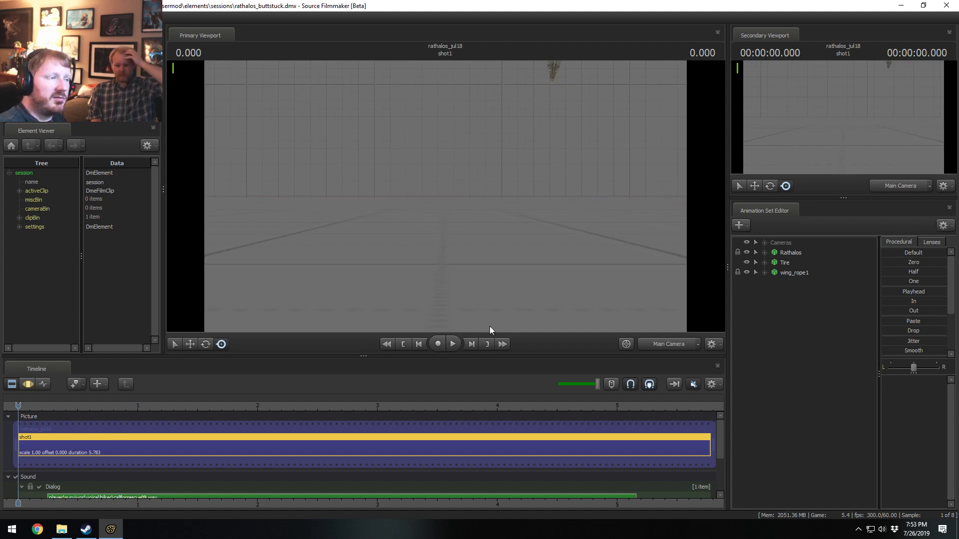
# - Switch the primary viewport to the Work Camera and frame Rathalos with the tire and its yellow rope
pyautogui.click(668, 345)
pyautogui.moveTo(523, 190); pyautogui.dragTo(445, 196)
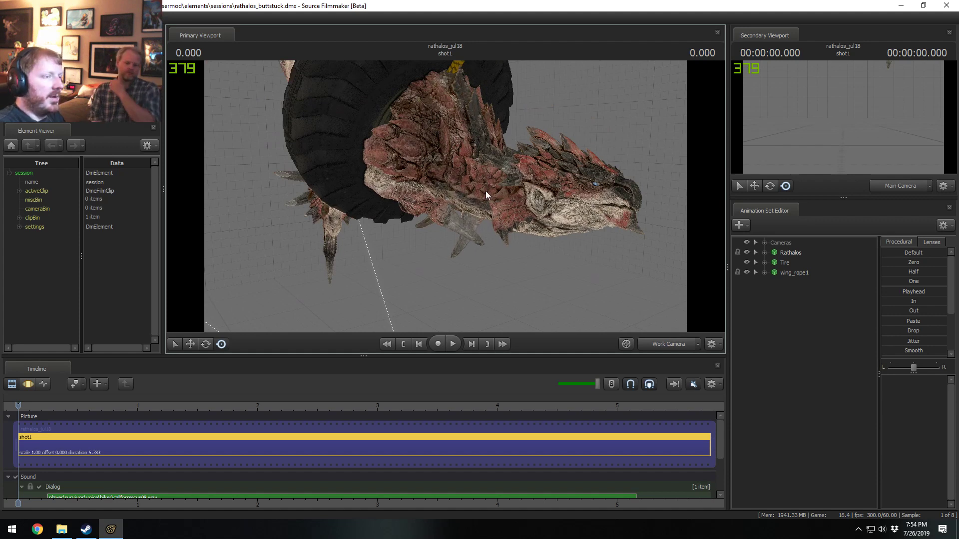
pyautogui.moveTo(435, 232)
pyautogui.mouseDown()
pyautogui.moveTo(412, 213)
pyautogui.moveTo(424, 227)
pyautogui.mouseUp()
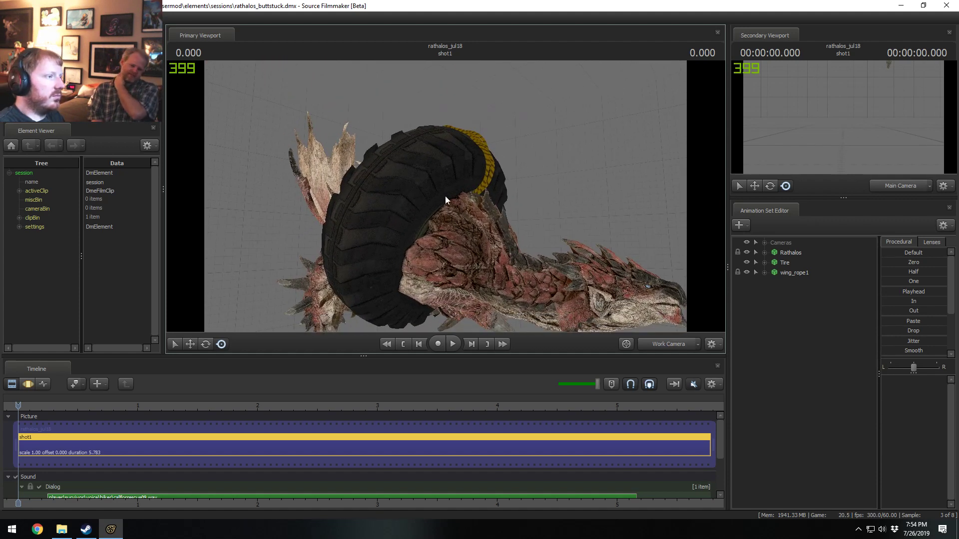
pyautogui.moveTo(514, 225); pyautogui.dragTo(520, 300)
# - Switch the timeline to the Motion Editor and rename the wing_rope1 animation set as Tire Rope
pyautogui.press('F3')
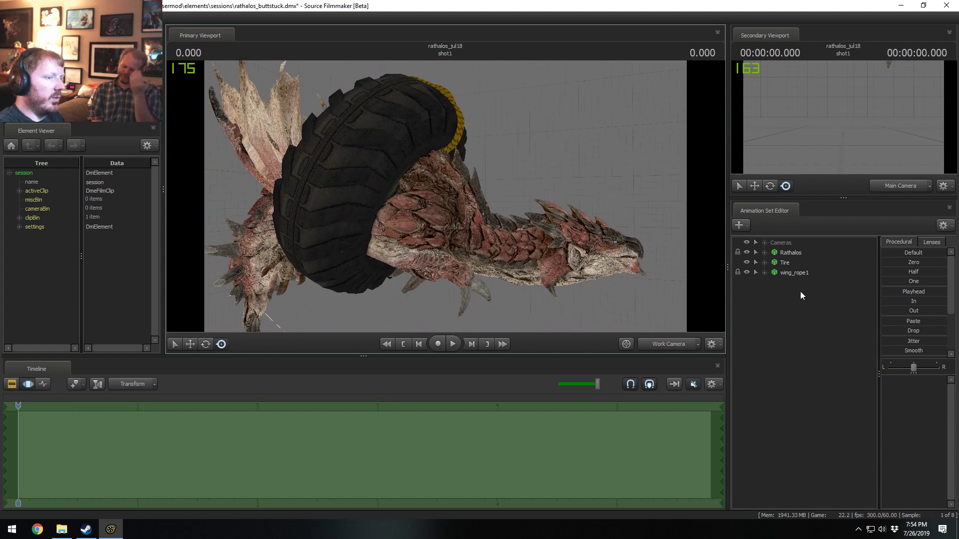
pyautogui.click(795, 273)
pyautogui.rightClick(796, 272)
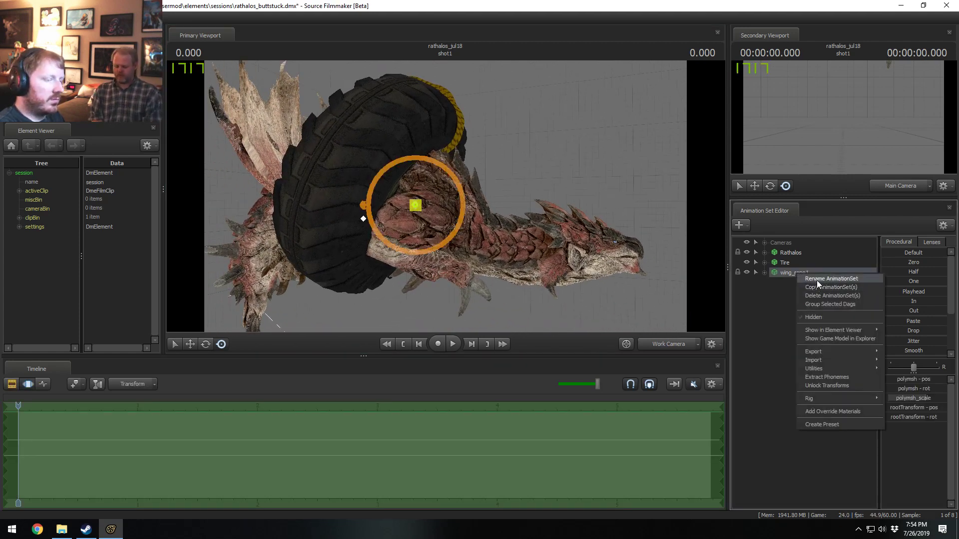
pyautogui.click(817, 279)
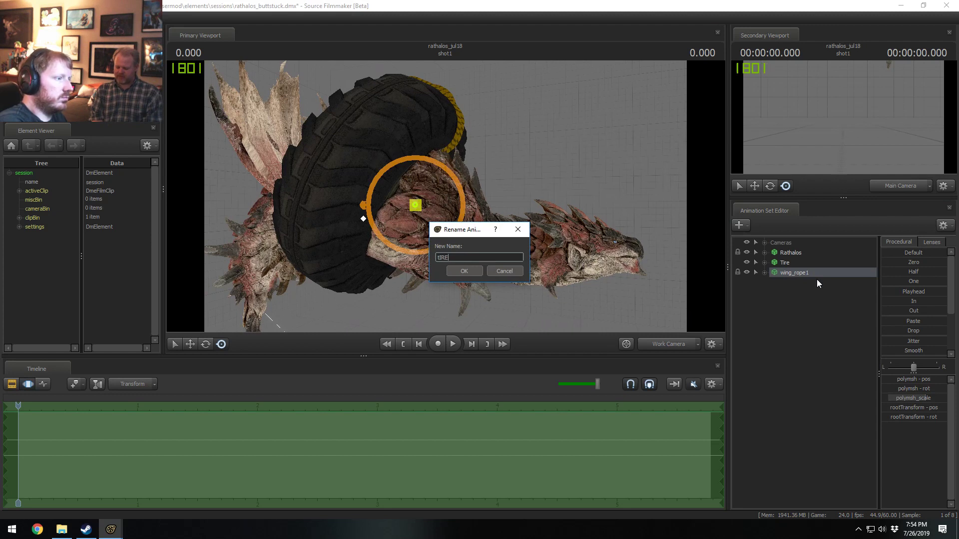
pyautogui.write('Tire Rope')
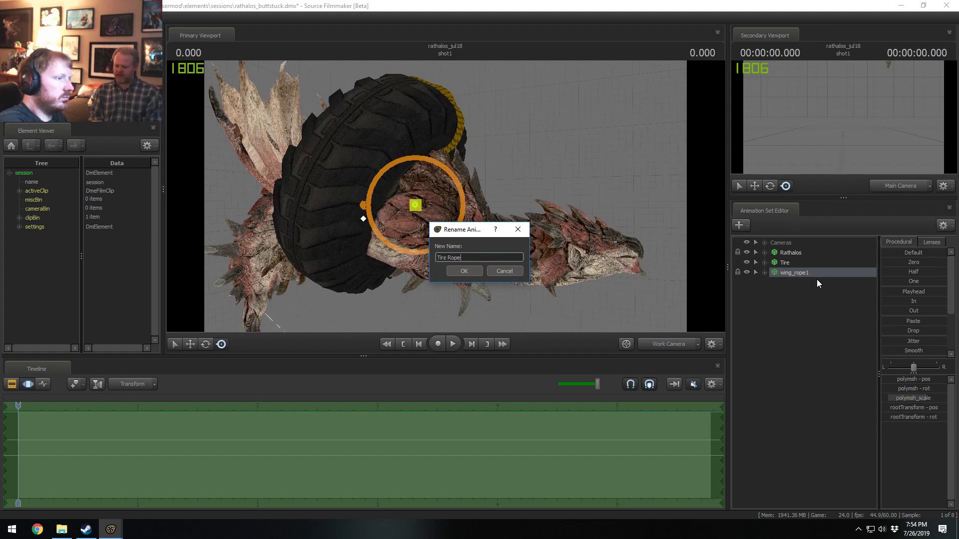
pyautogui.press('Return')
pyautogui.click(814, 306)
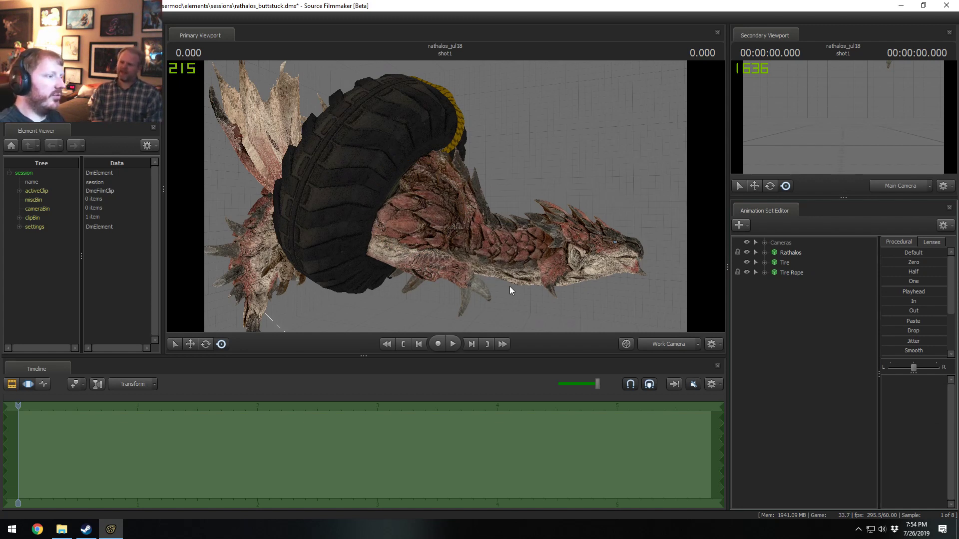
pyautogui.moveTo(509, 286); pyautogui.dragTo(502, 260)
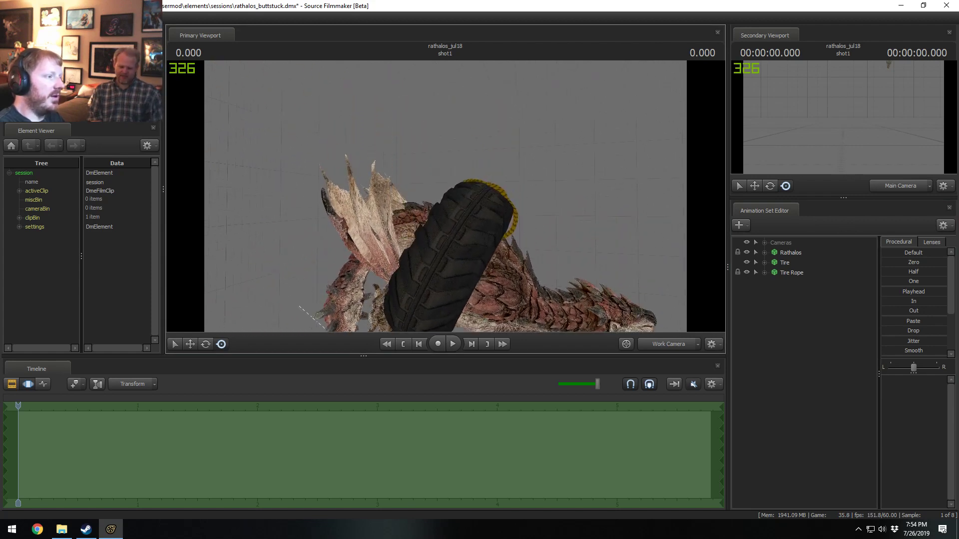
pyautogui.press('s')
pyautogui.moveTo(445, 196)
pyautogui.mouseDown()
pyautogui.moveTo(445, 206)
pyautogui.moveTo(445, 196)
pyautogui.mouseUp()
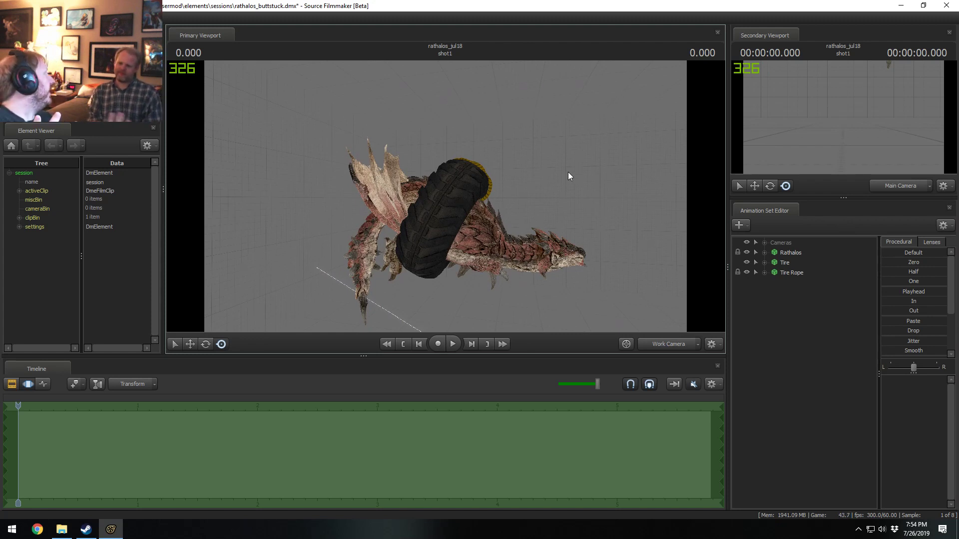
pyautogui.rightClick(821, 304)
pyautogui.click(743, 310)
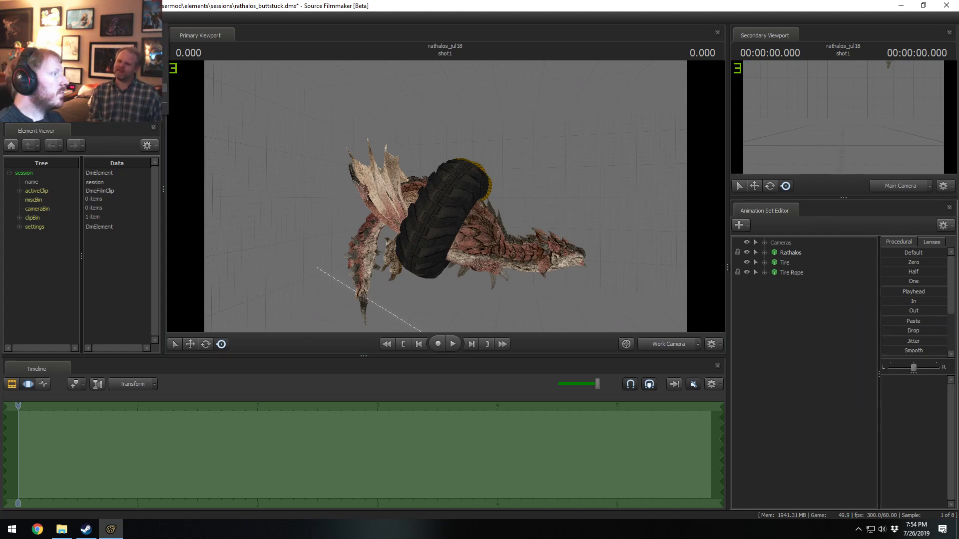
# - Switch from the session to the Particle Editor Tool
pyautogui.moveTo(53, 18)
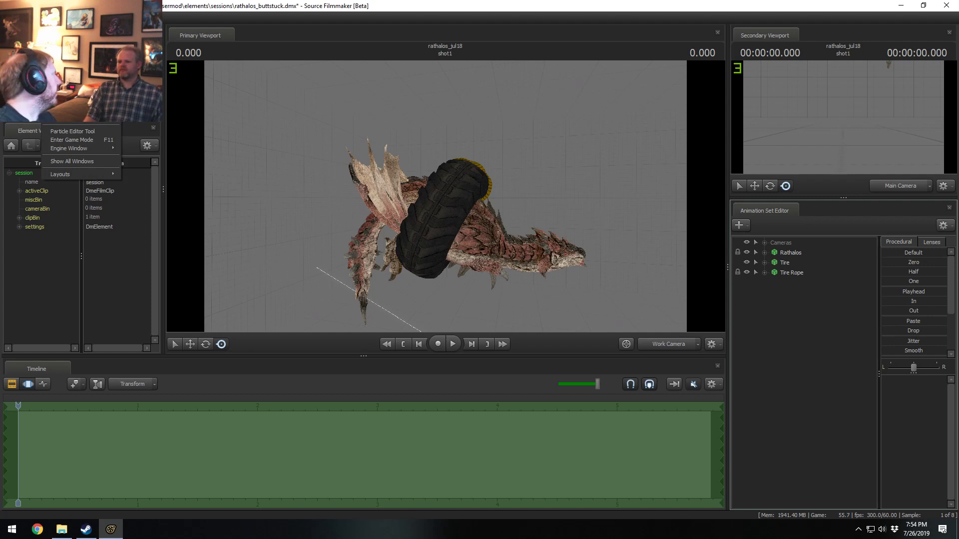
pyautogui.moveTo(83, 18)
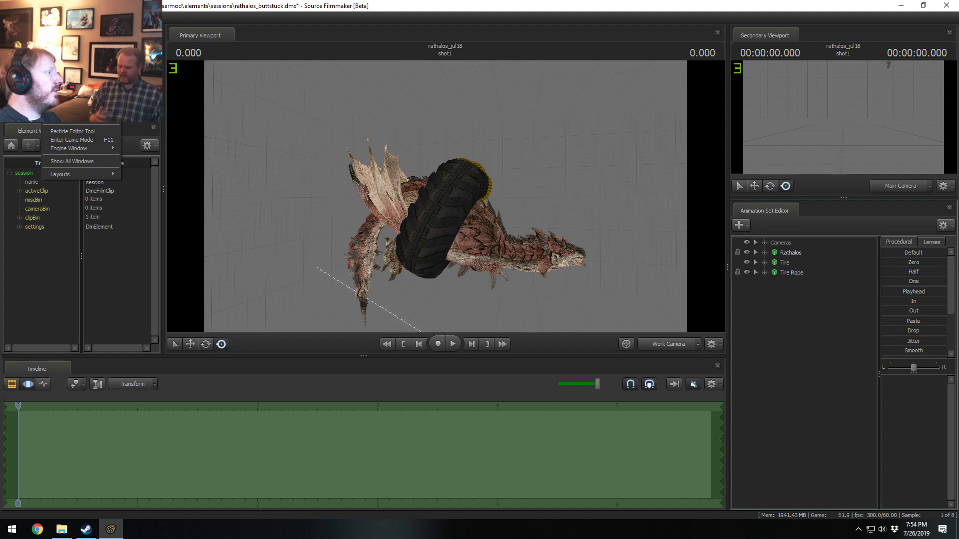
pyautogui.click(64, 131)
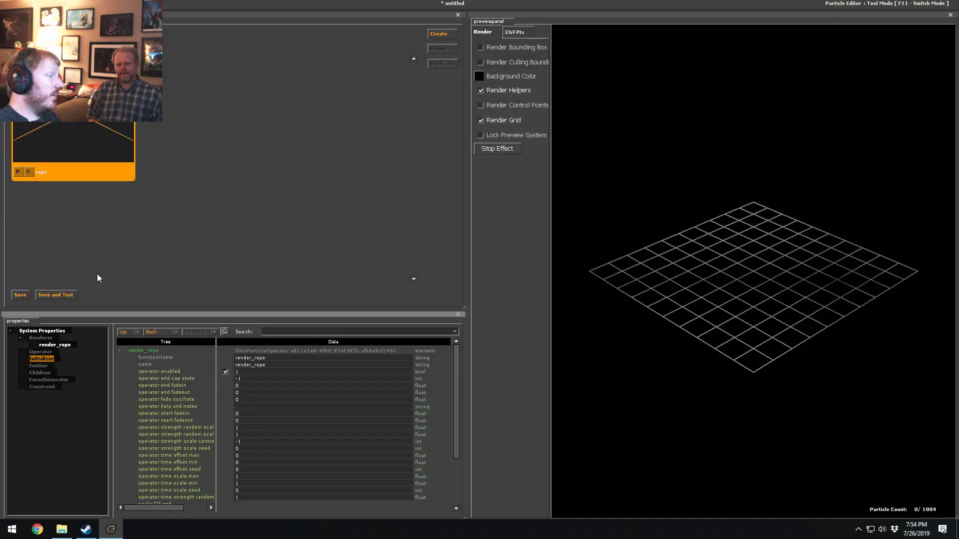
# - Add a Movement Basic operator to the rope particle system
pyautogui.click(68, 346)
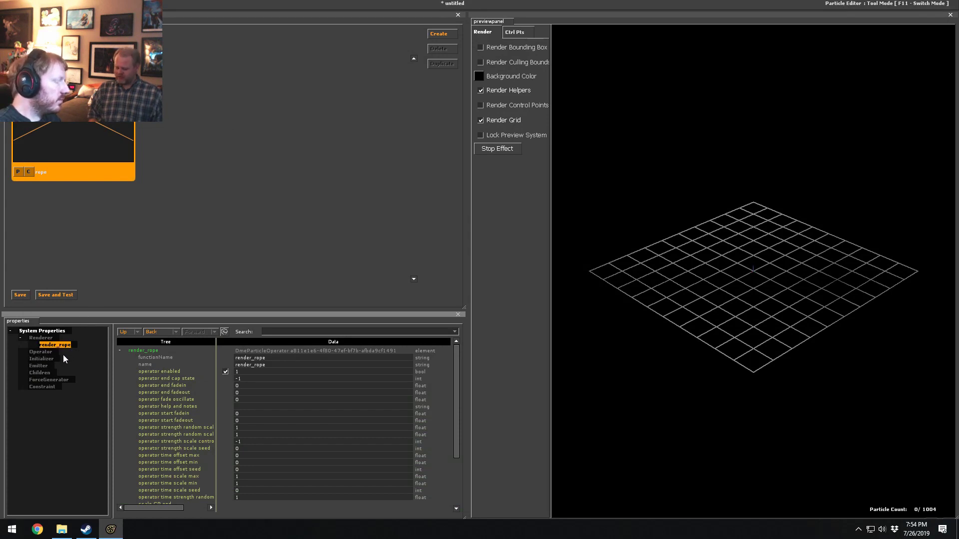
pyautogui.rightClick(41, 352)
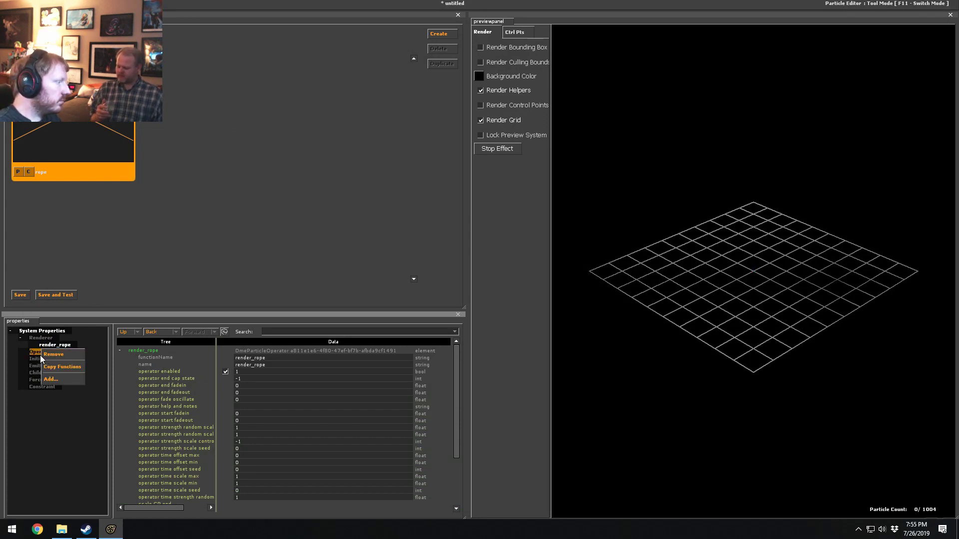
pyautogui.click(61, 379)
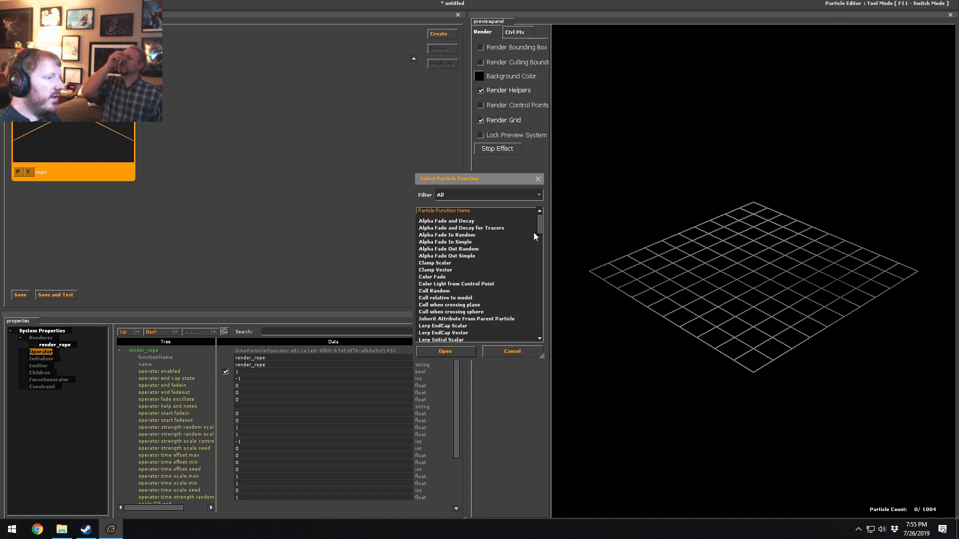
pyautogui.moveTo(539, 227); pyautogui.dragTo(545, 291)
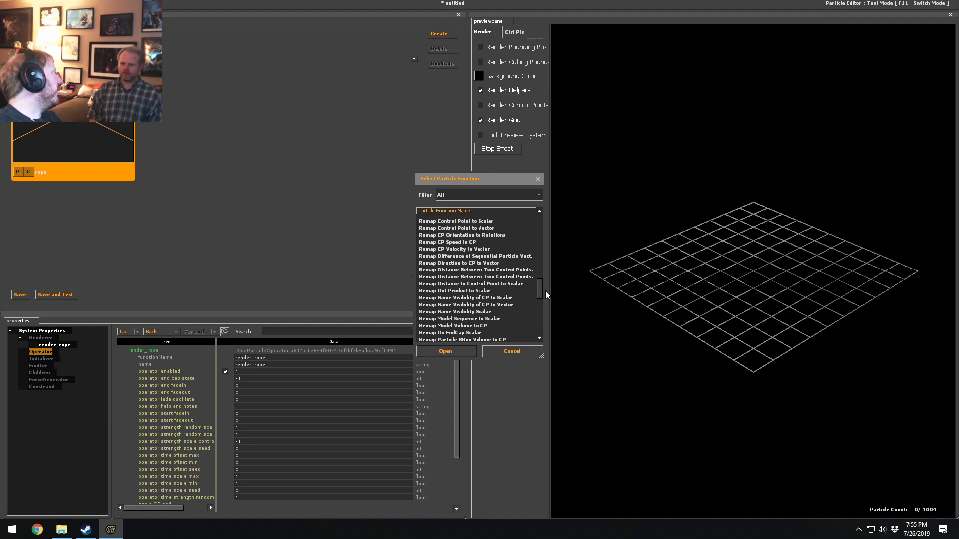
pyautogui.moveTo(546, 290); pyautogui.dragTo(546, 290)
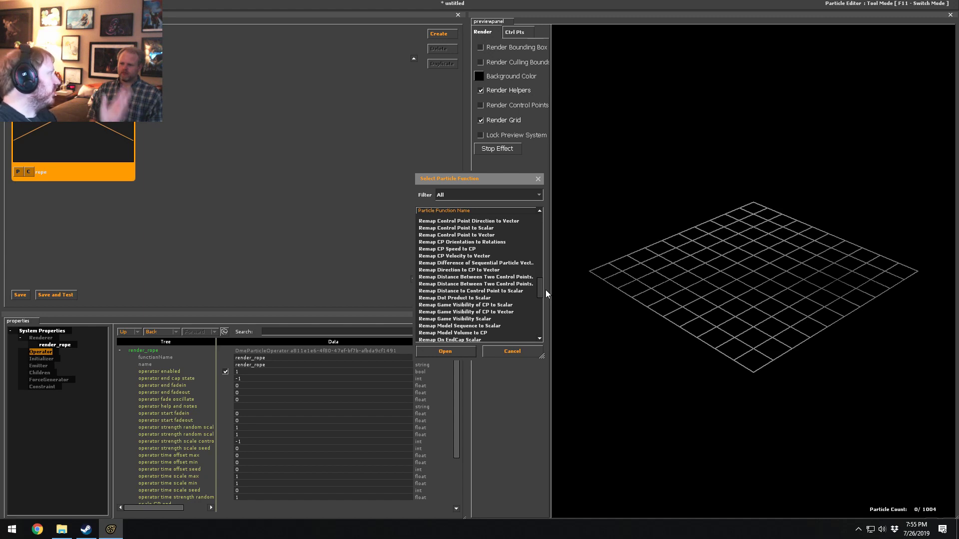
pyautogui.moveTo(546, 290); pyautogui.dragTo(554, 250)
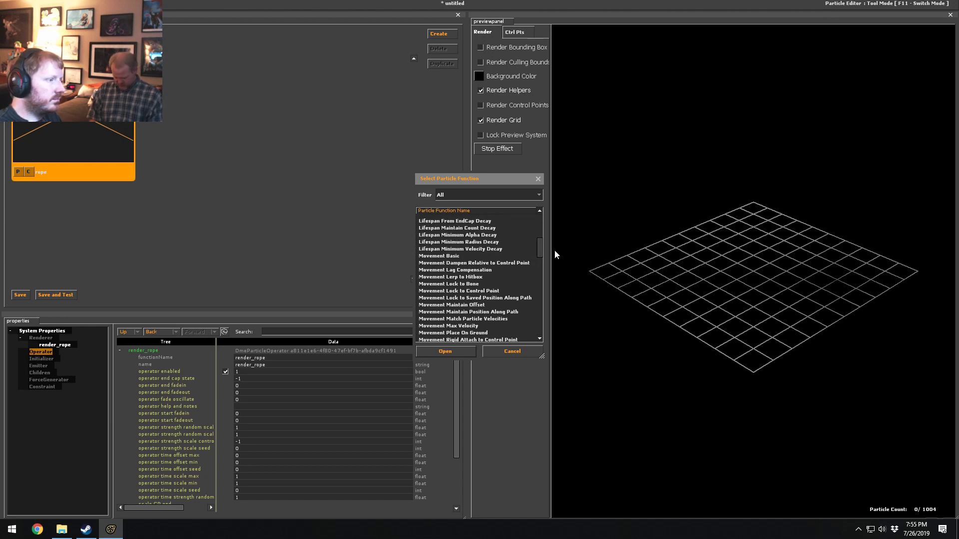
pyautogui.doubleClick(467, 256)
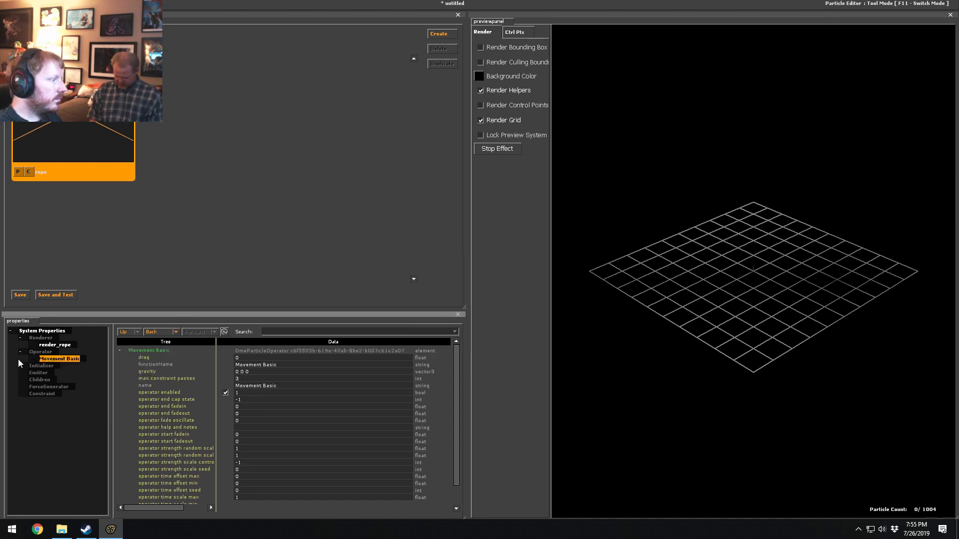
# - Add a Movement Maintain Position Along Path operator to the rope particle system
pyautogui.rightClick(40, 352)
pyautogui.click(55, 382)
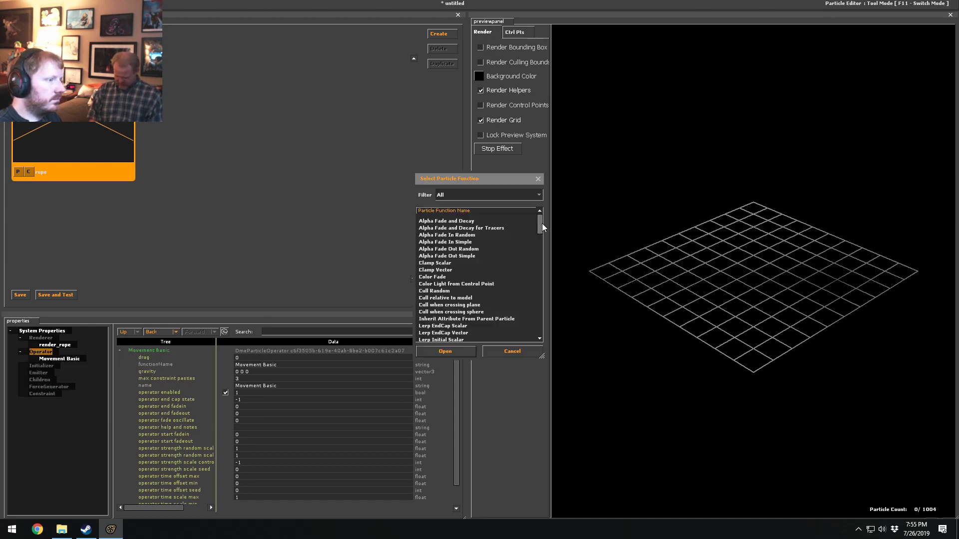
pyautogui.moveTo(542, 223); pyautogui.dragTo(544, 250)
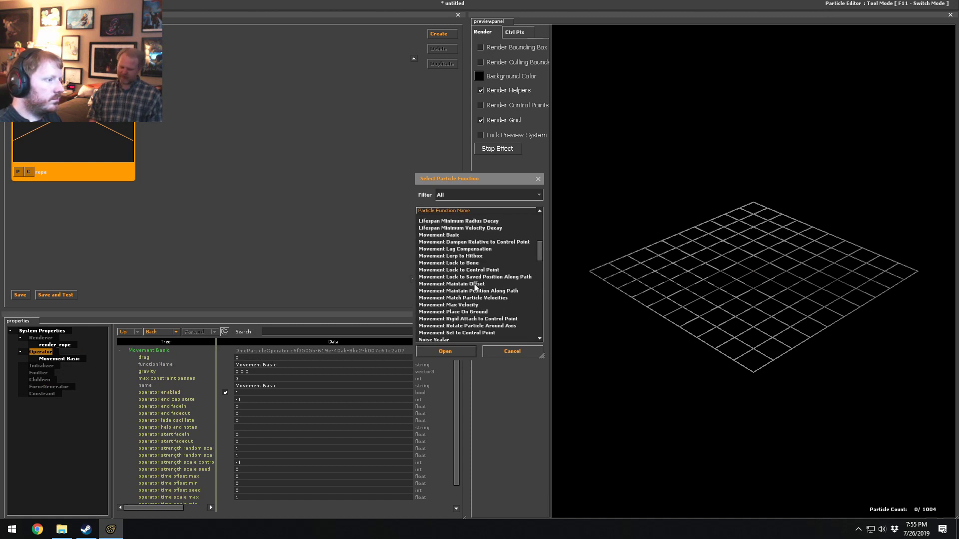
pyautogui.doubleClick(466, 290)
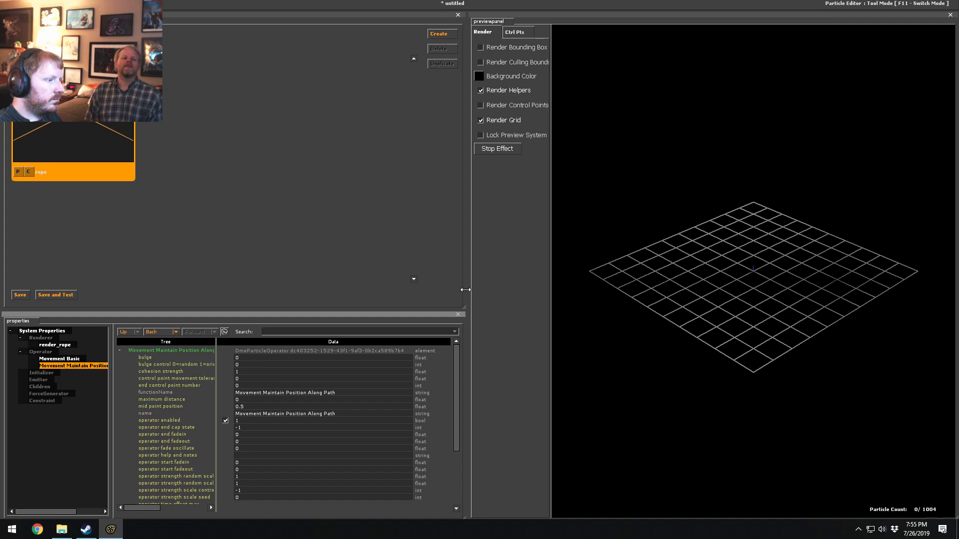
# - Add a Position Within Sphere Random initializer to the rope particle system
pyautogui.rightClick(41, 373)
pyautogui.click(57, 403)
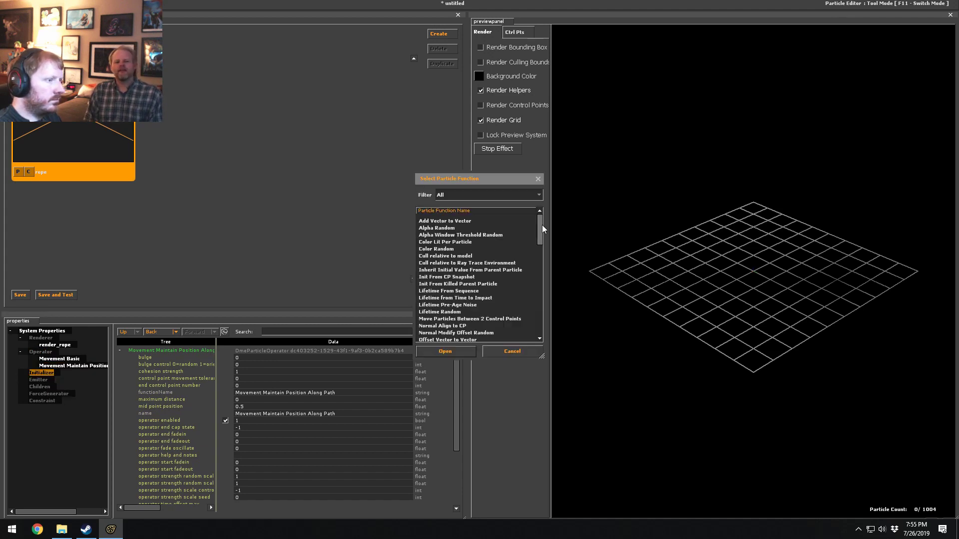
pyautogui.moveTo(541, 225); pyautogui.dragTo(537, 322)
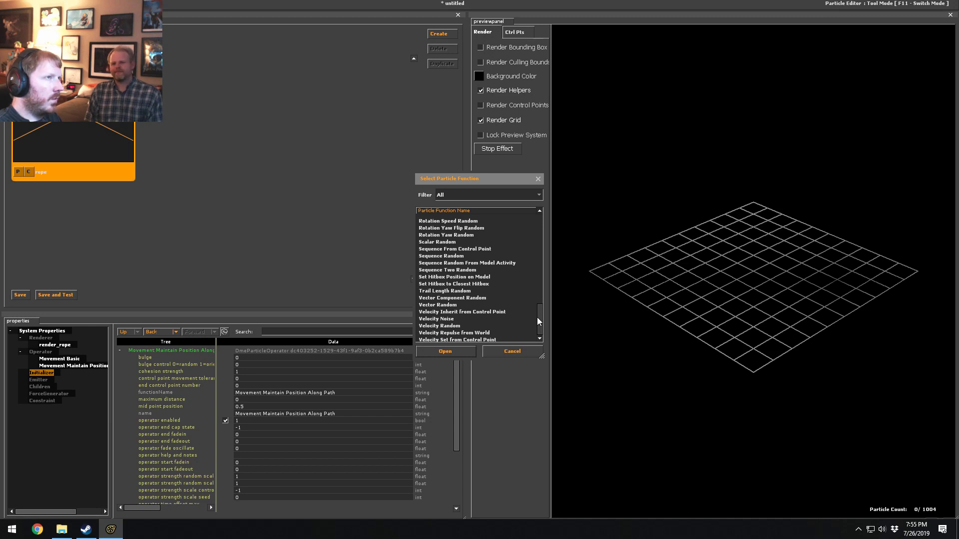
pyautogui.moveTo(538, 316); pyautogui.dragTo(538, 313)
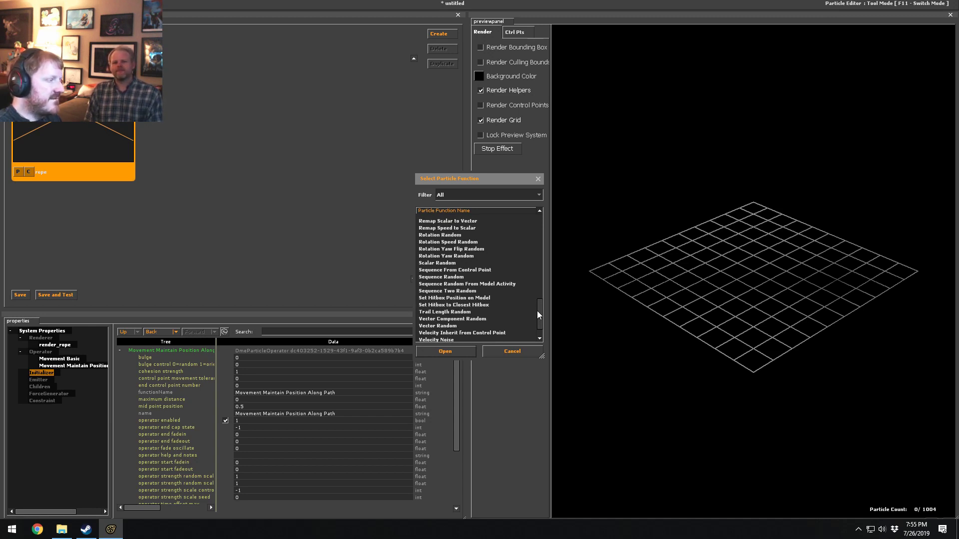
pyautogui.moveTo(537, 310); pyautogui.dragTo(544, 269)
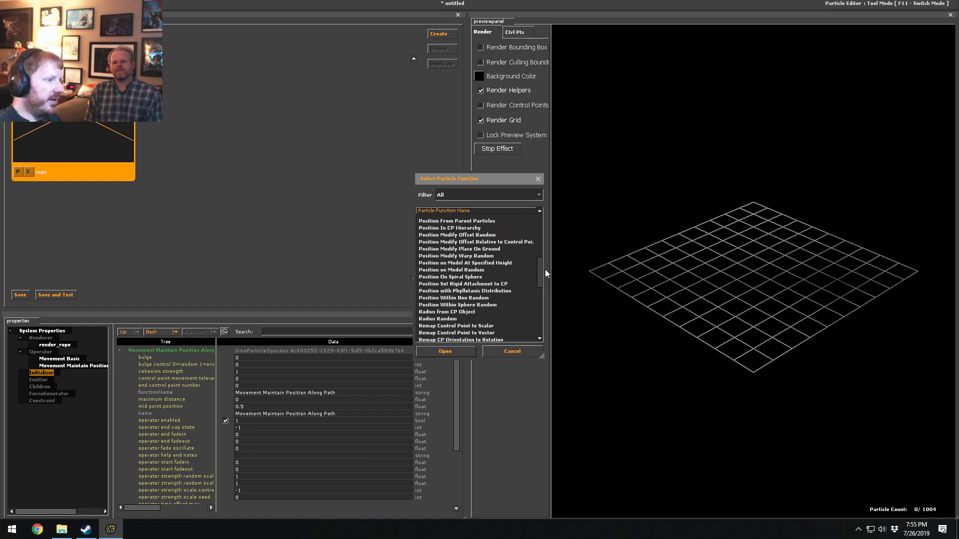
pyautogui.doubleClick(472, 303)
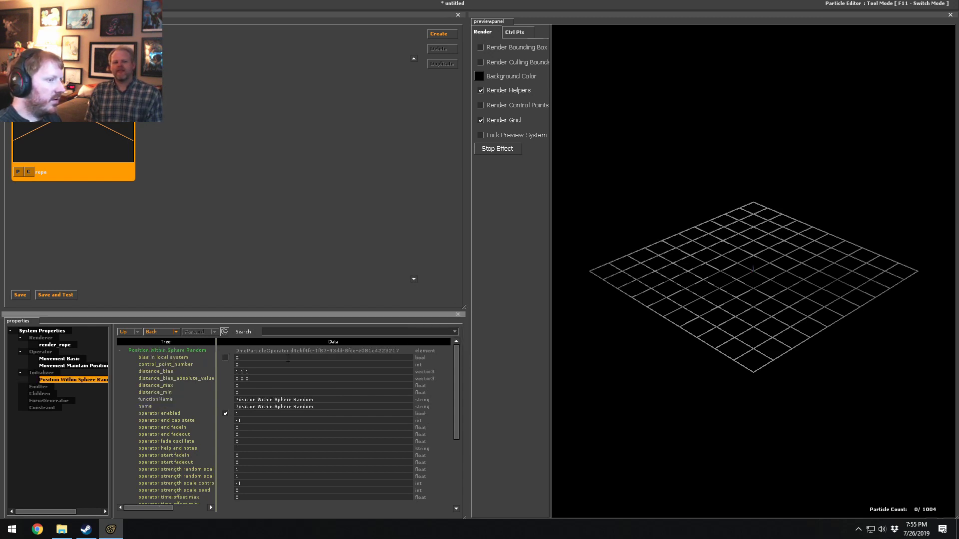
# - Check the preview's control points and read through the render_rope renderer's properties
pyautogui.click(507, 35)
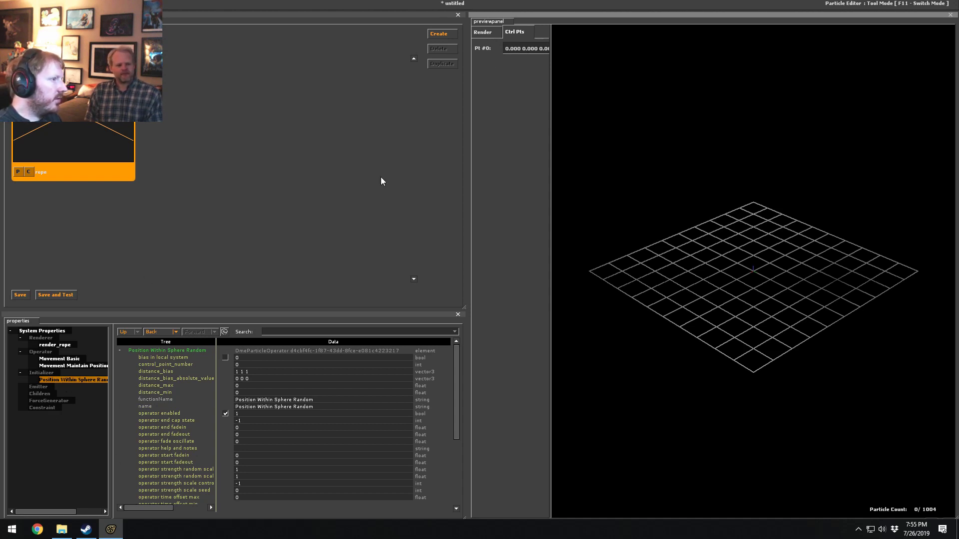
pyautogui.click(46, 344)
pyautogui.scroll(-3, 251, 401)
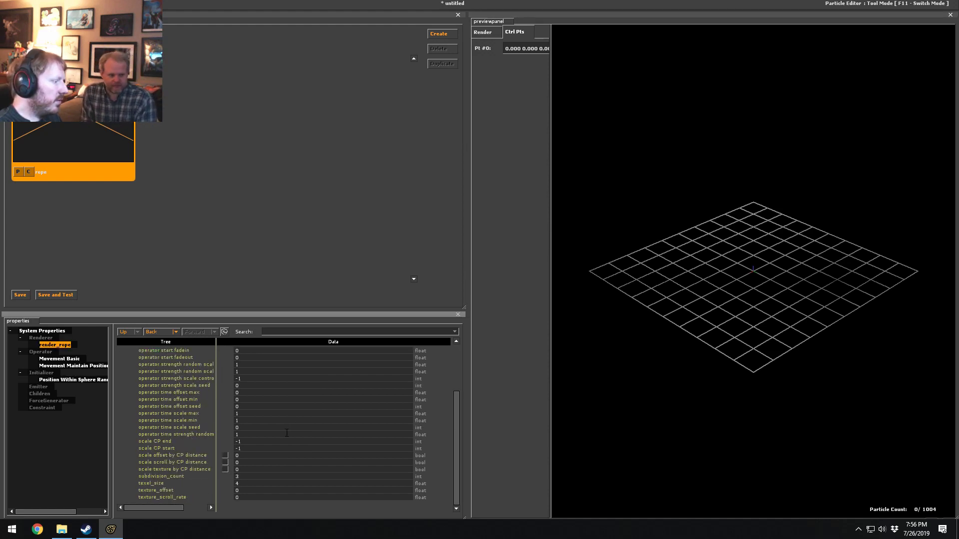
pyautogui.scroll(3, 286, 434)
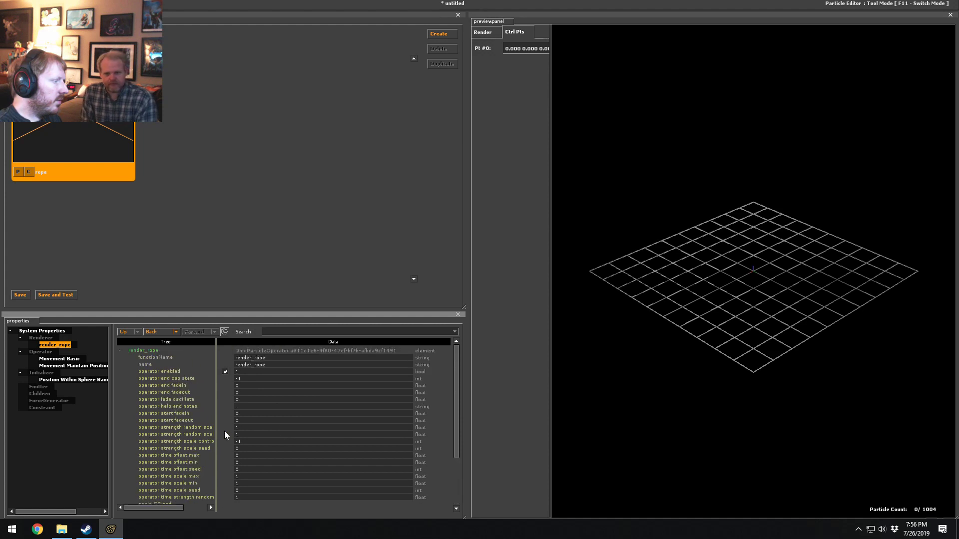
# - In Movement Maintain Position Along Path, set the start control point number to 1 and the restart behavior to 0
pyautogui.click(56, 366)
pyautogui.scroll(-3, 337, 441)
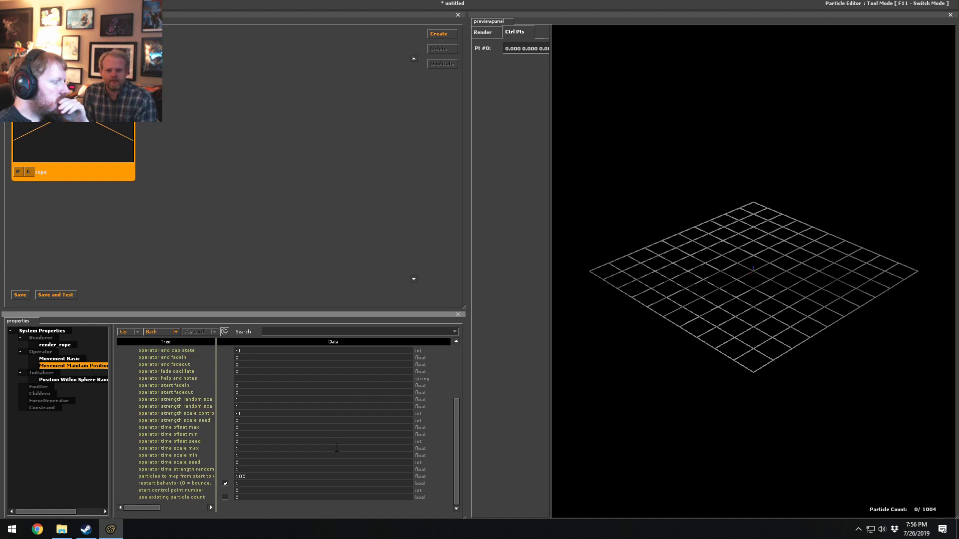
pyautogui.click(246, 490)
pyautogui.write('1')
pyautogui.click(255, 485)
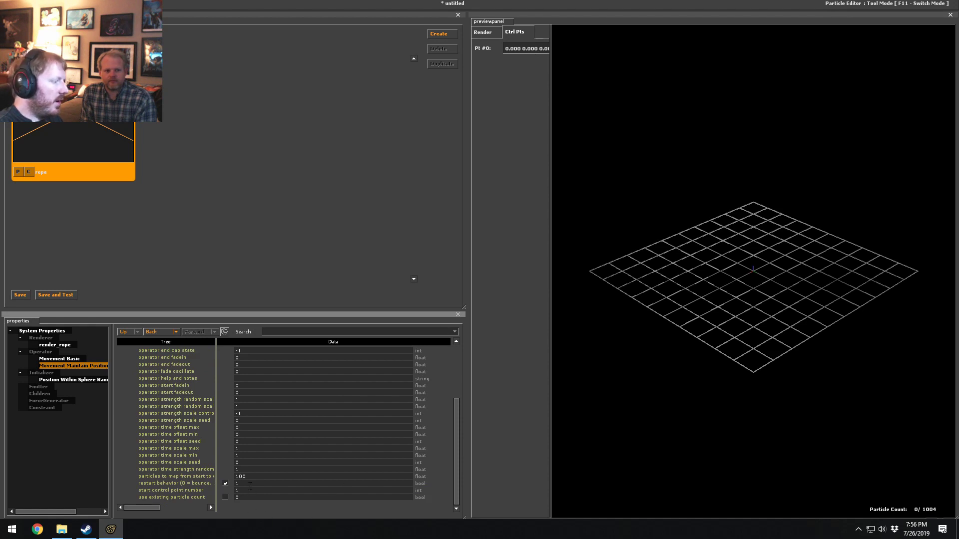
pyautogui.write('0')
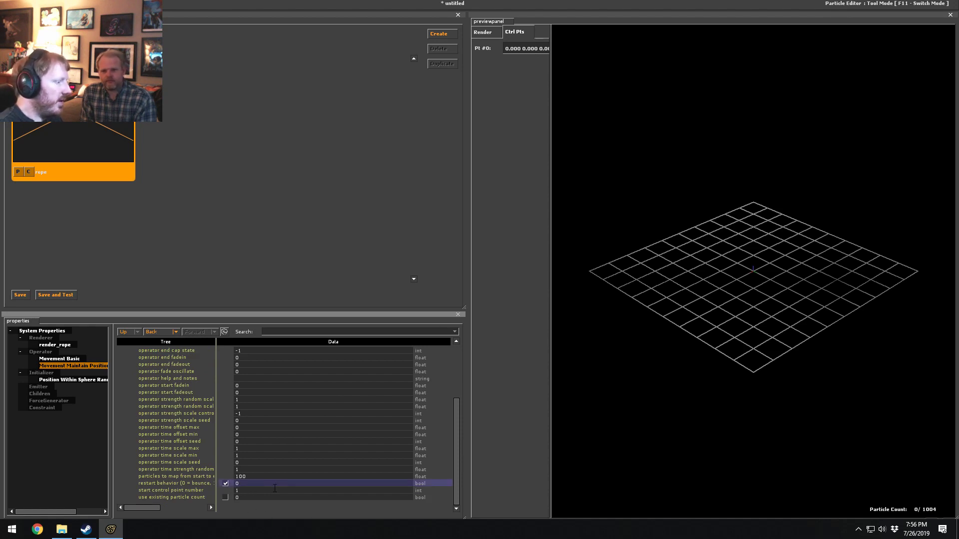
pyautogui.press('Return')
pyautogui.click(40, 406)
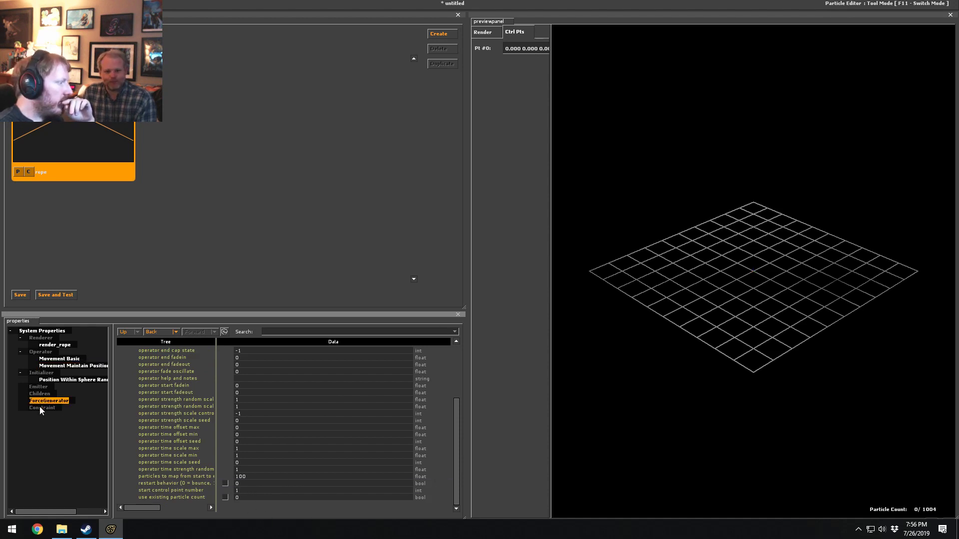
pyautogui.rightClick(40, 407)
pyautogui.click(47, 436)
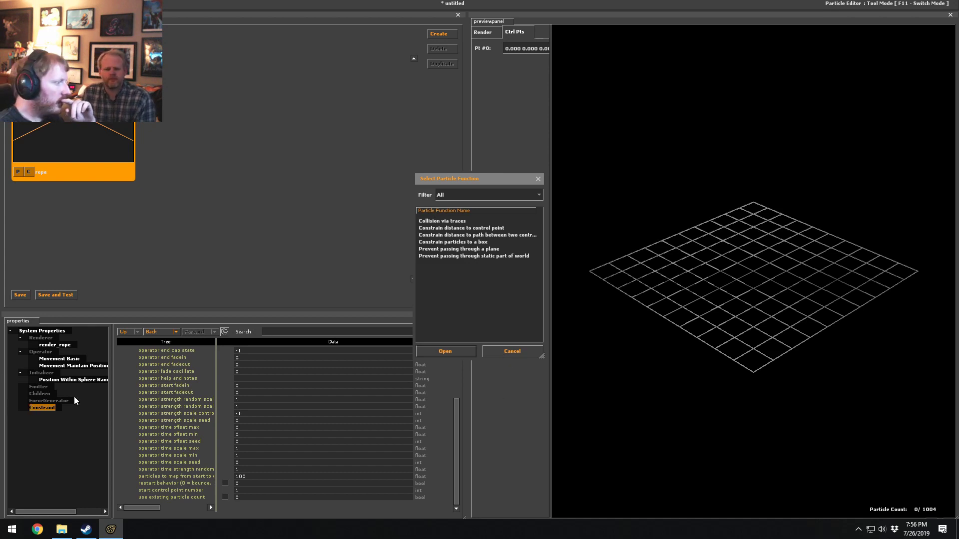
pyautogui.click(512, 352)
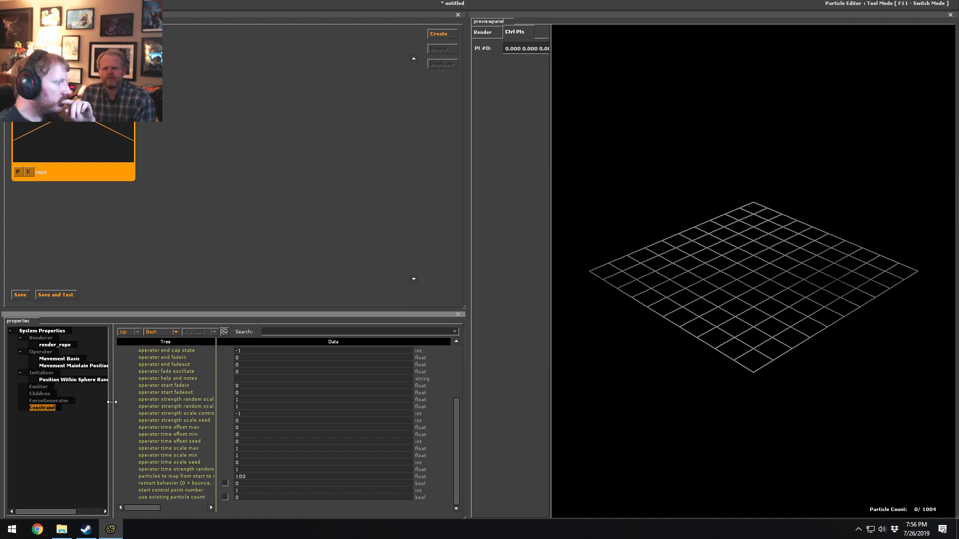
# - Widen the function tree and property name column, and read through the render_rope properties and the rope's system properties
pyautogui.moveTo(112, 402); pyautogui.dragTo(153, 438)
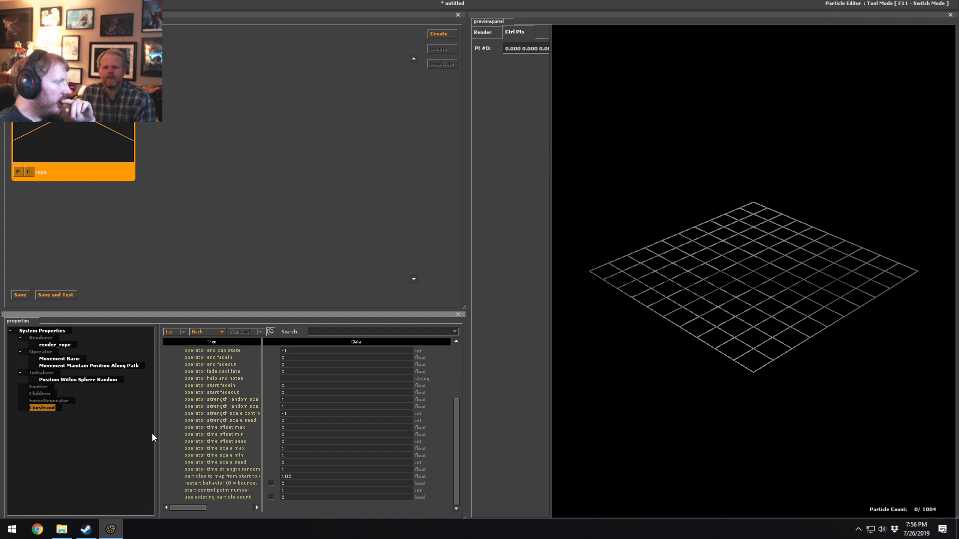
pyautogui.click(43, 344)
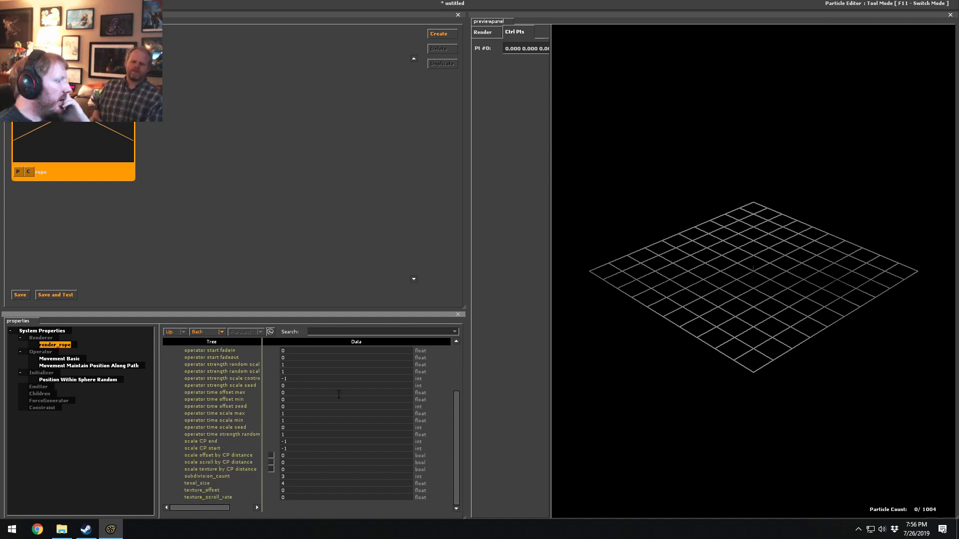
pyautogui.scroll(3, 338, 394)
pyautogui.scroll(-3, 347, 390)
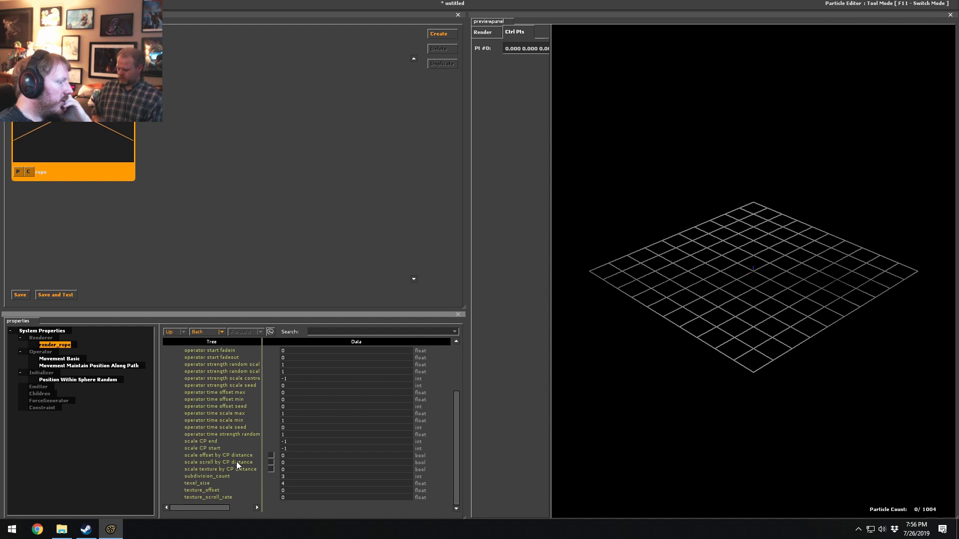
pyautogui.click(54, 331)
pyautogui.scroll(6, 305, 451)
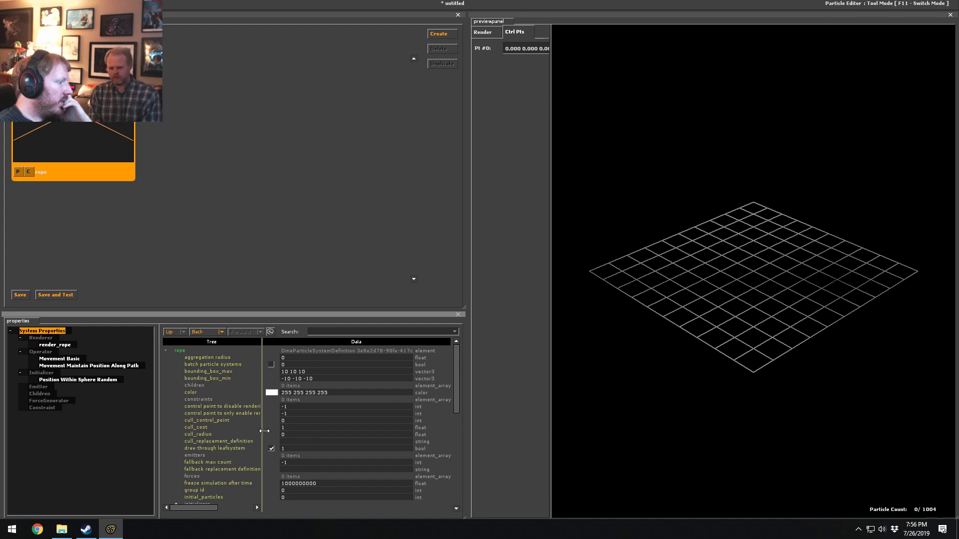
pyautogui.moveTo(264, 432); pyautogui.dragTo(275, 433)
pyautogui.scroll(-8, 214, 440)
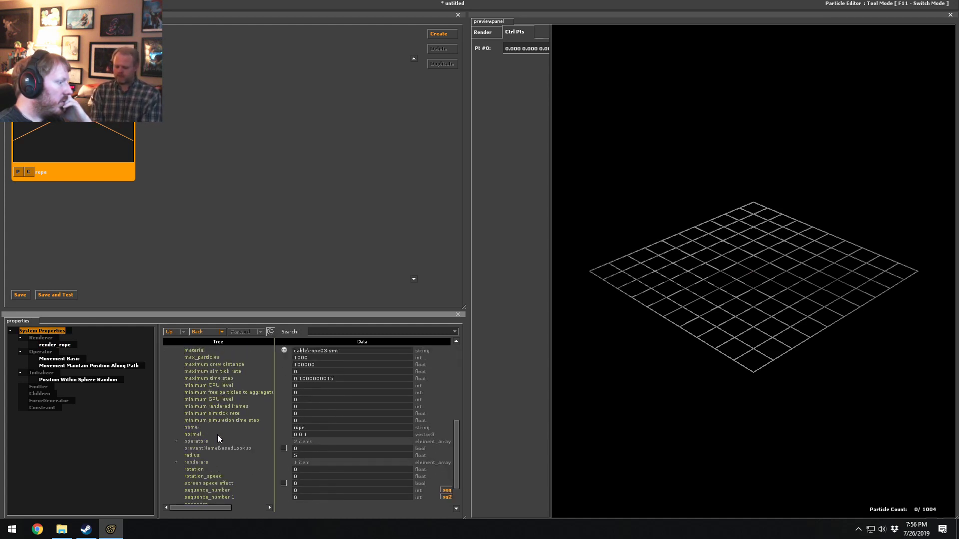
# - Switch to Source Filmmaker and start a new particle system animation set, browsing for its definition file
pyautogui.scroll(-2, 223, 440)
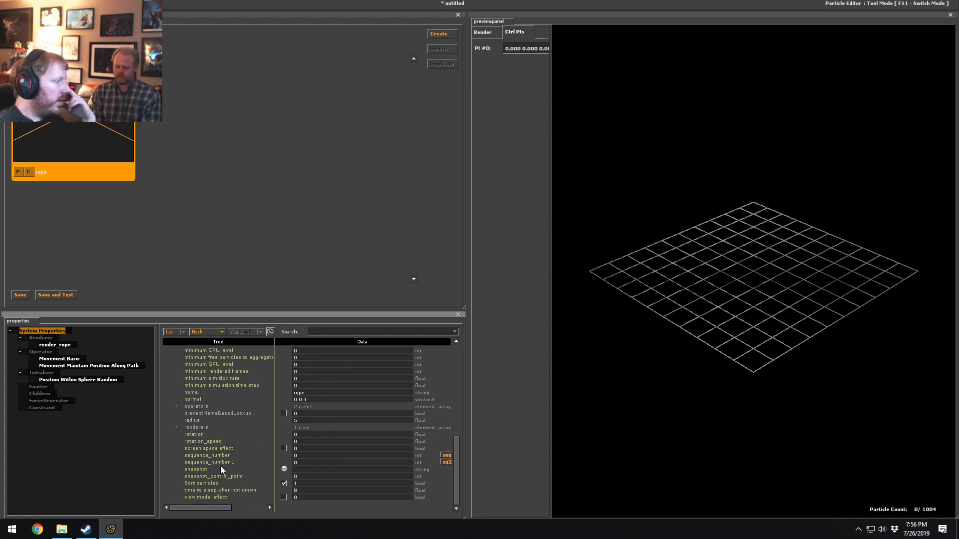
pyautogui.scroll(7, 220, 436)
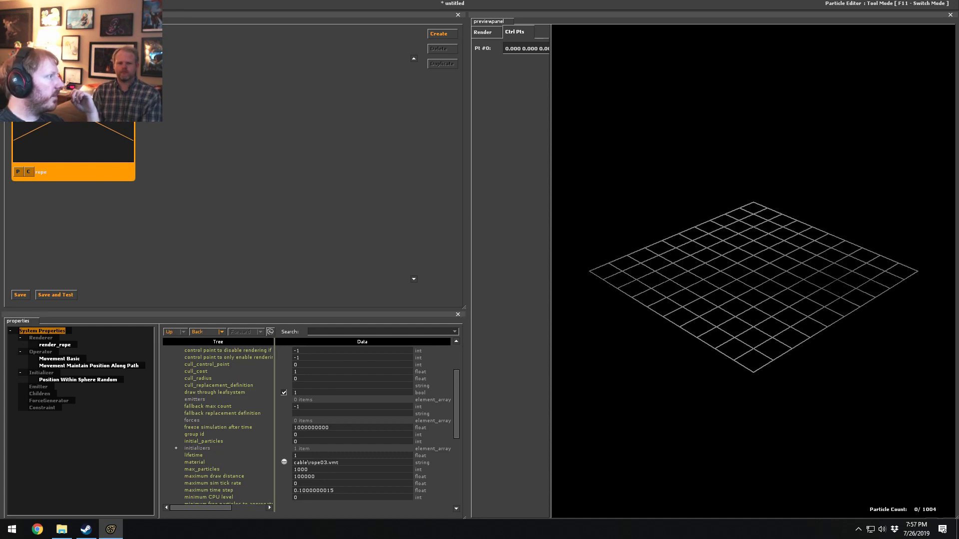
pyautogui.hotkey('alt', 'Tab')
pyautogui.rightClick(815, 349)
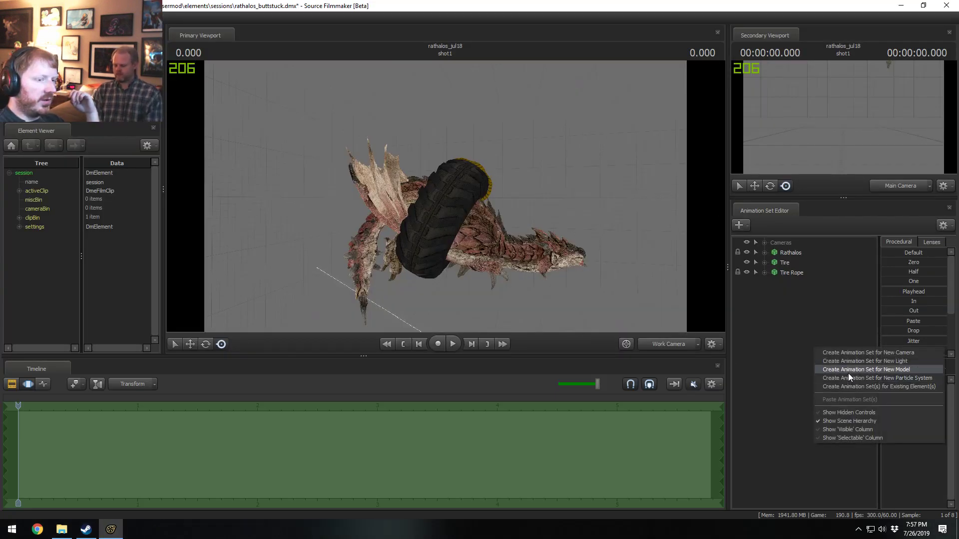
pyautogui.click(848, 375)
pyautogui.click(568, 227)
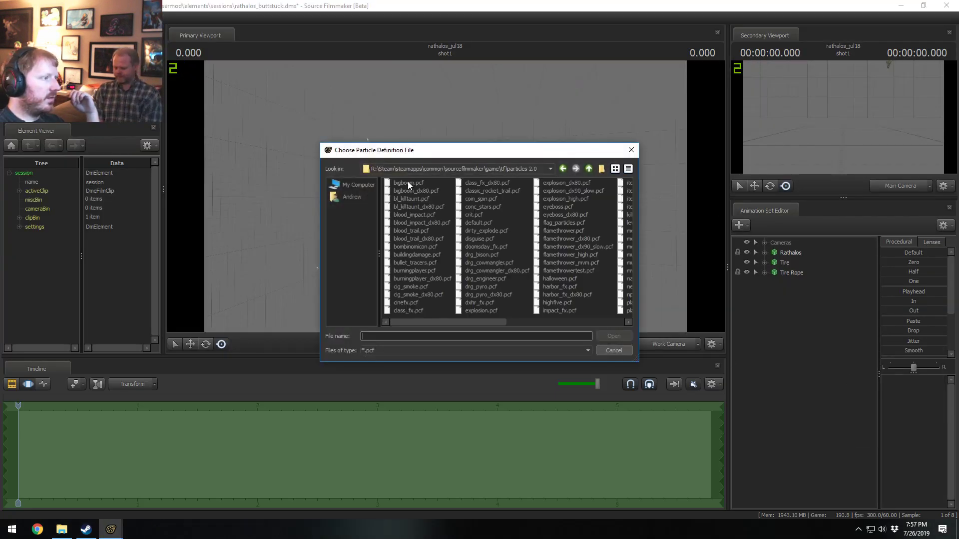
# - Choose rope.pcf from the game's workshop/particles folder as the particle system definition file
pyautogui.click(589, 169)
pyautogui.click(589, 169)
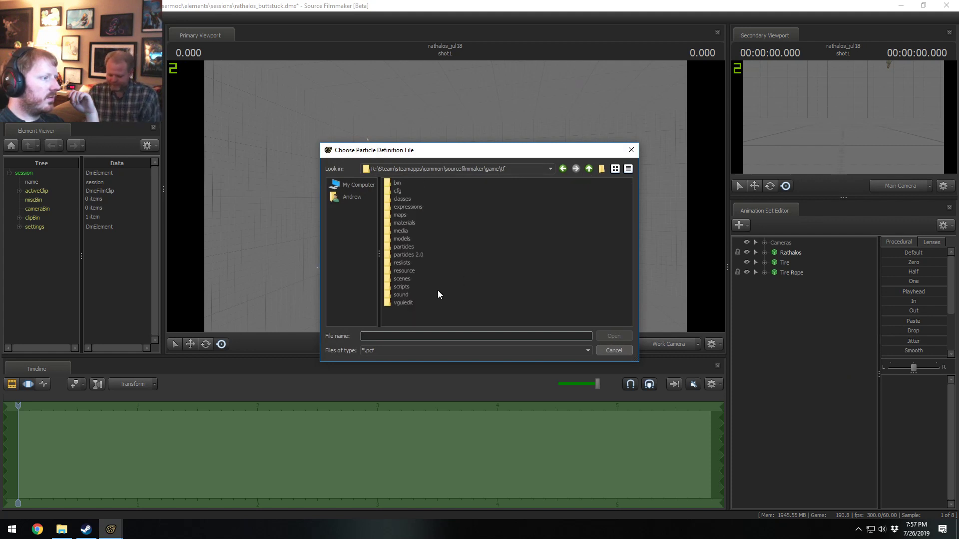
pyautogui.doubleClick(457, 312)
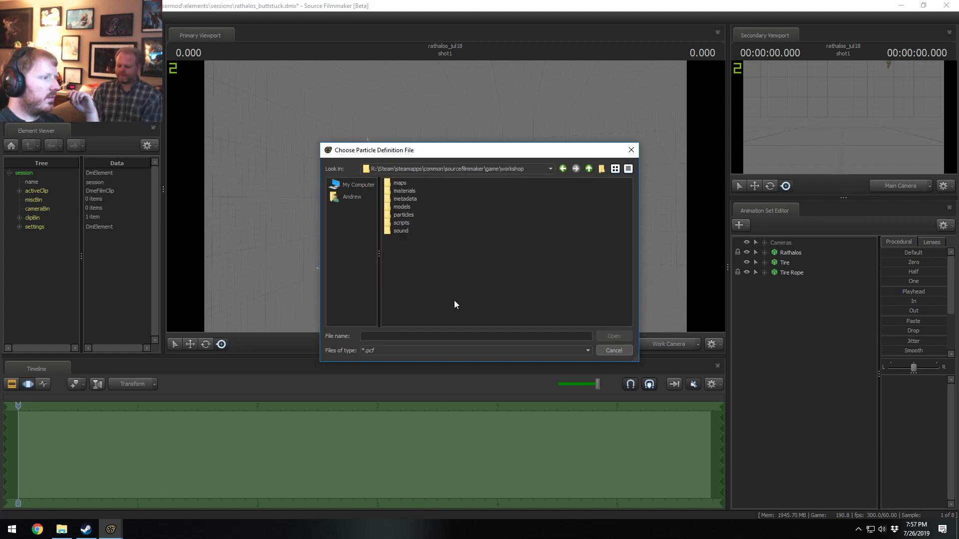
pyautogui.doubleClick(405, 215)
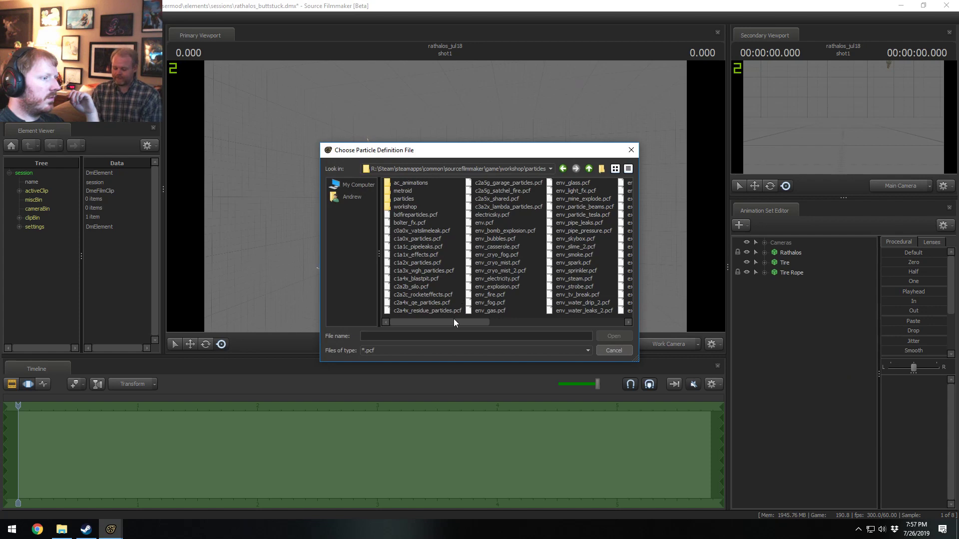
pyautogui.moveTo(453, 319); pyautogui.dragTo(592, 328)
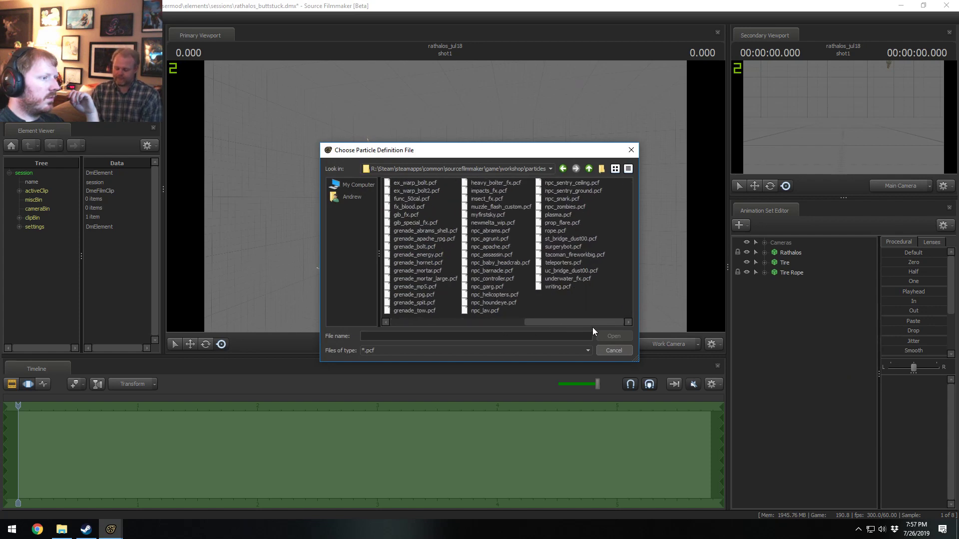
pyautogui.doubleClick(556, 230)
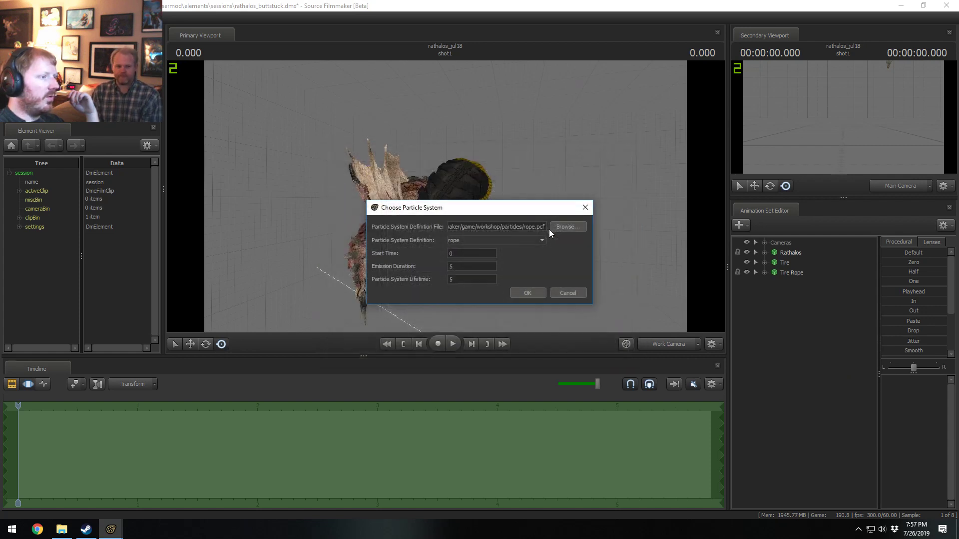
# - Keep the rope definition, set the emission duration and particle system lifetime to 7, and create the particle system
pyautogui.click(526, 243)
pyautogui.click(526, 243)
pyautogui.click(526, 240)
pyautogui.click(526, 240)
pyautogui.moveTo(458, 253); pyautogui.dragTo(419, 251)
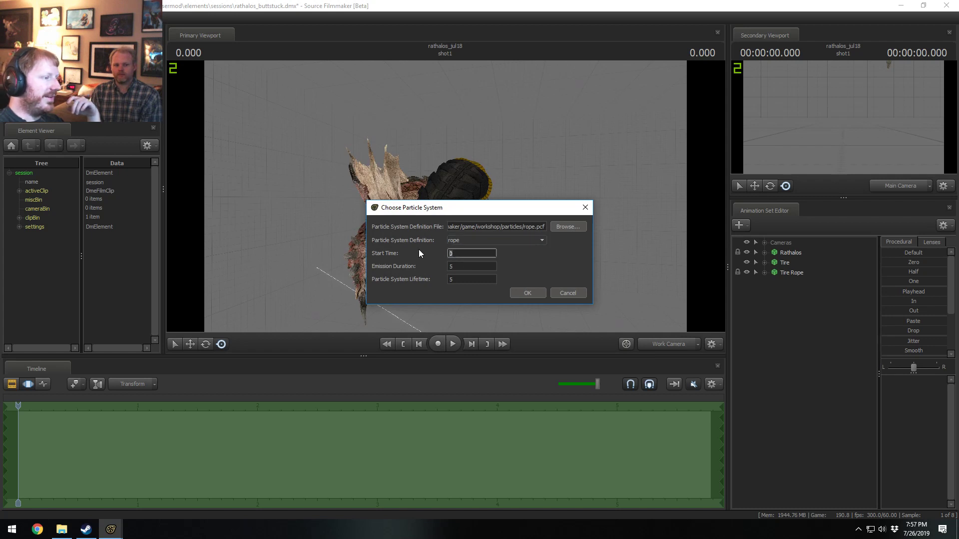
pyautogui.press('Tab')
pyautogui.write('7')
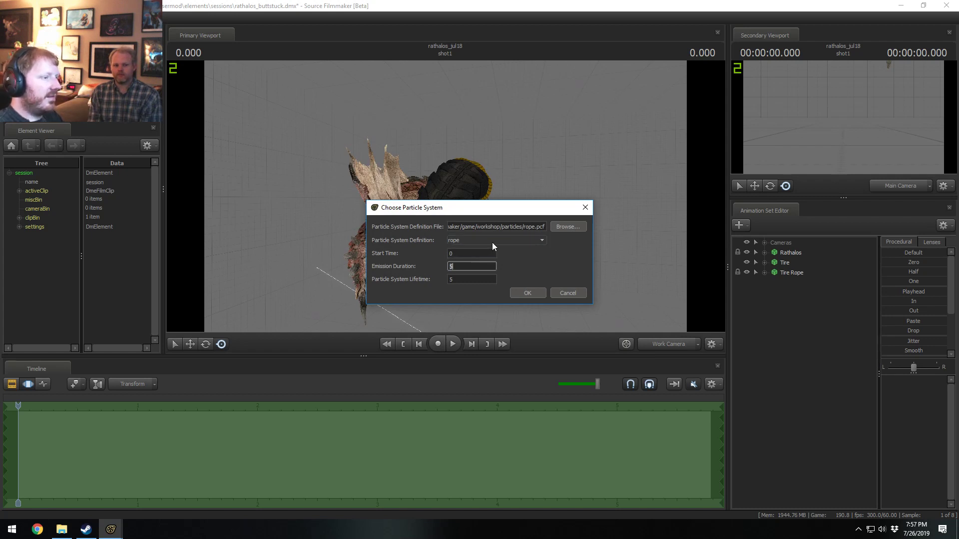
pyautogui.press('Tab')
pyautogui.write('7')
pyautogui.press('Return')
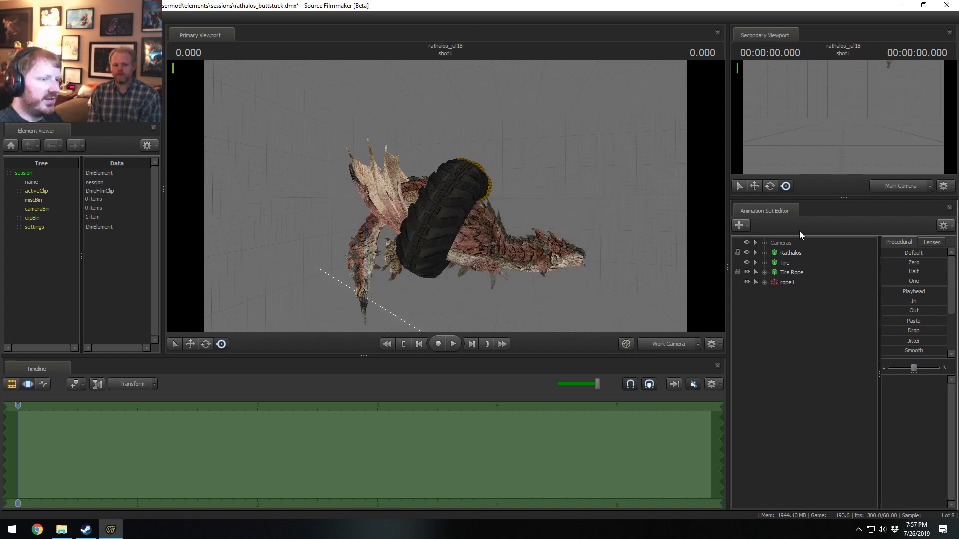
# - Rename the new particle animation set to Rope
pyautogui.click(790, 283)
pyautogui.rightClick(790, 283)
pyautogui.click(804, 286)
pyautogui.write('Ro')
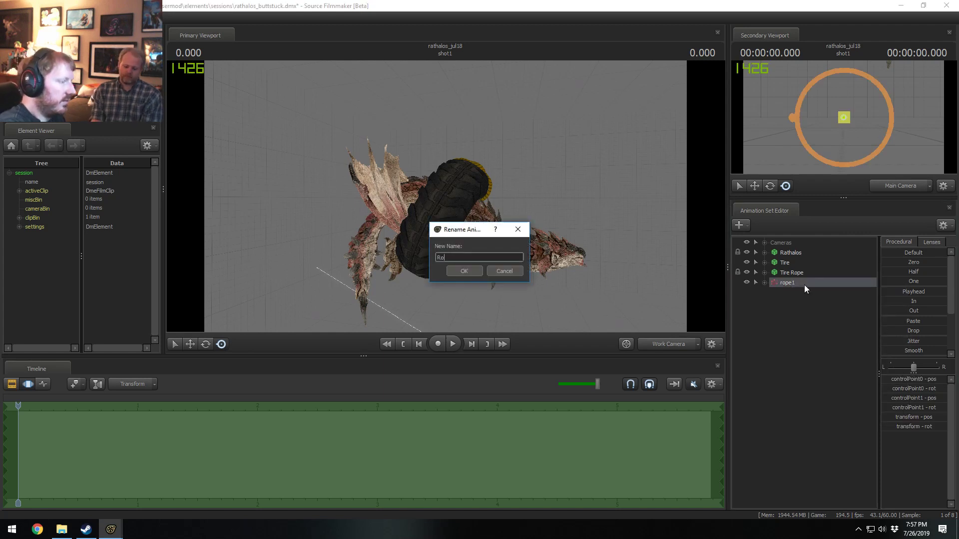
pyautogui.write('pe')
pyautogui.press('Return')
# - Instance the Rope particle system and open its rope definition for editing
pyautogui.rightClick(819, 292)
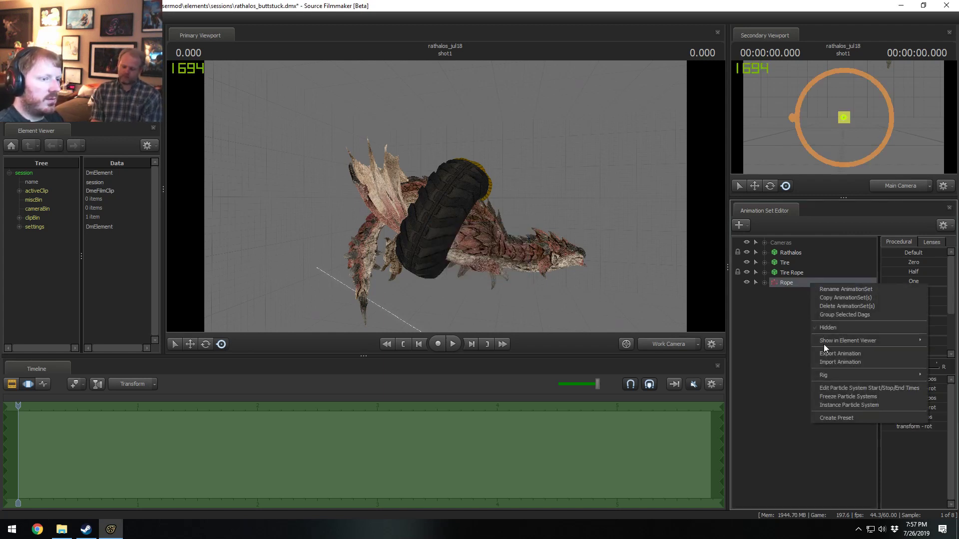
pyautogui.click(835, 403)
pyautogui.rightClick(816, 290)
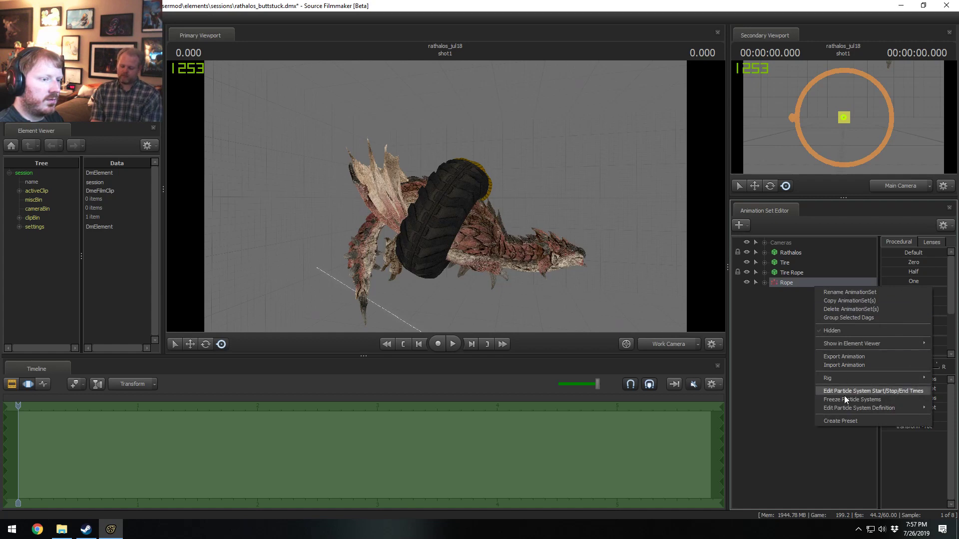
pyautogui.moveTo(846, 407)
pyautogui.click(802, 407)
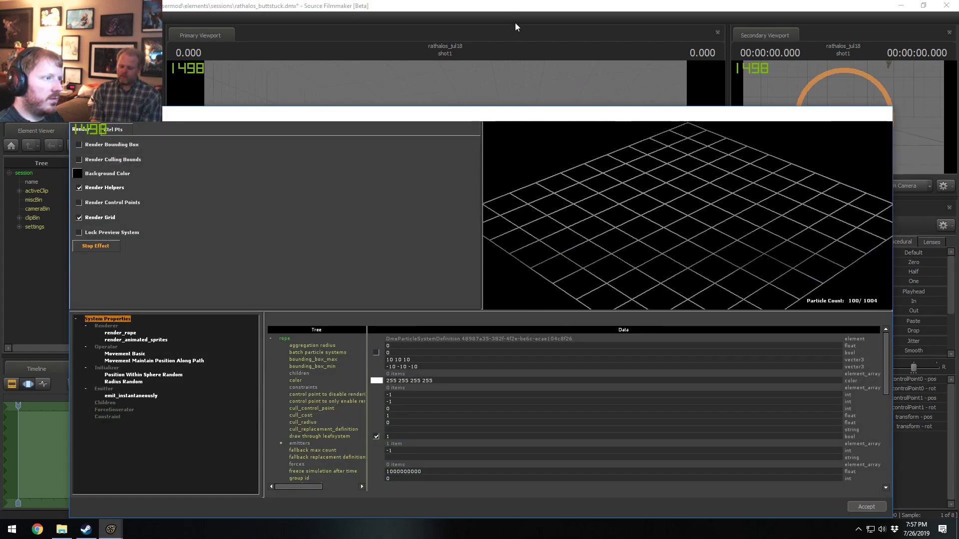
# - Set the preview's control point 1 to 10 100 10 and inspect the rope from a low angle
pyautogui.click(114, 129)
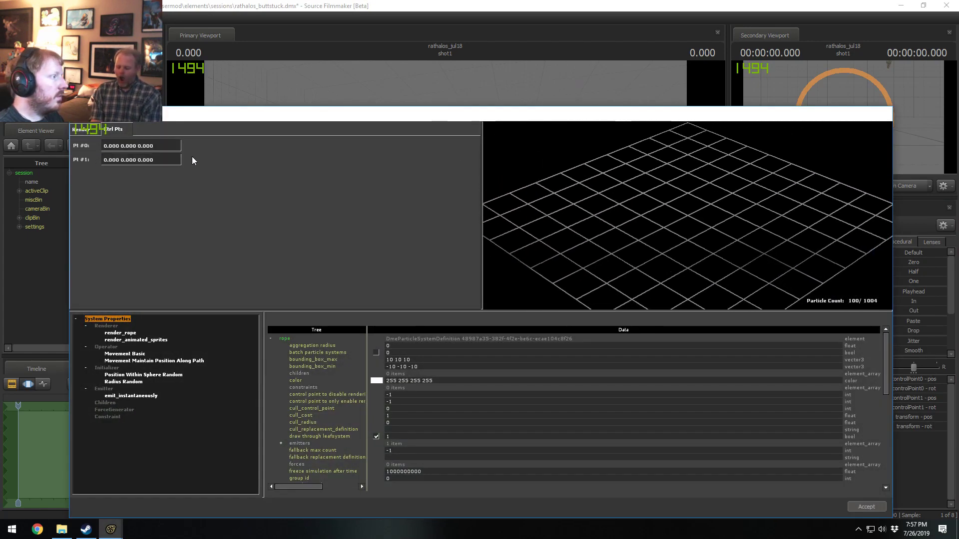
pyautogui.hotkey('ctrl', 'a')
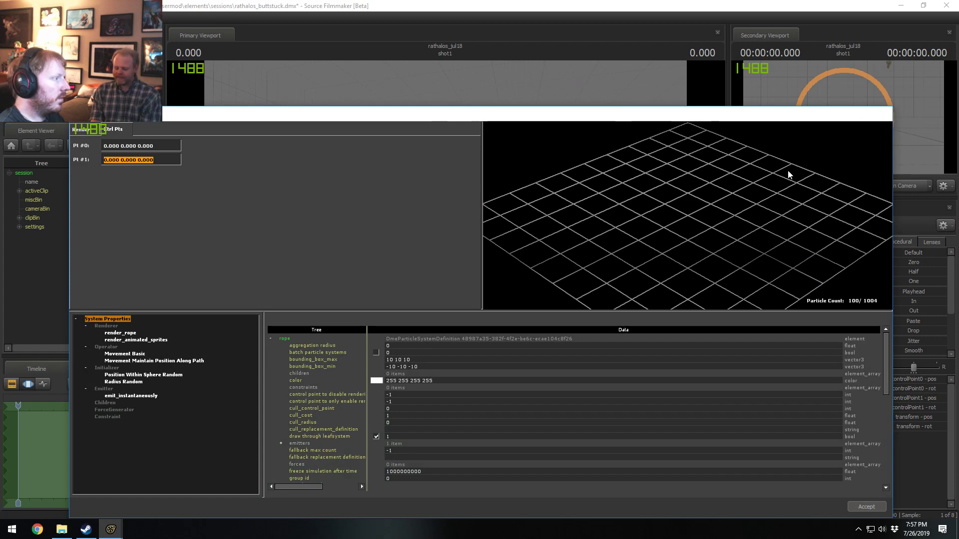
pyautogui.write('10.000 100.000')
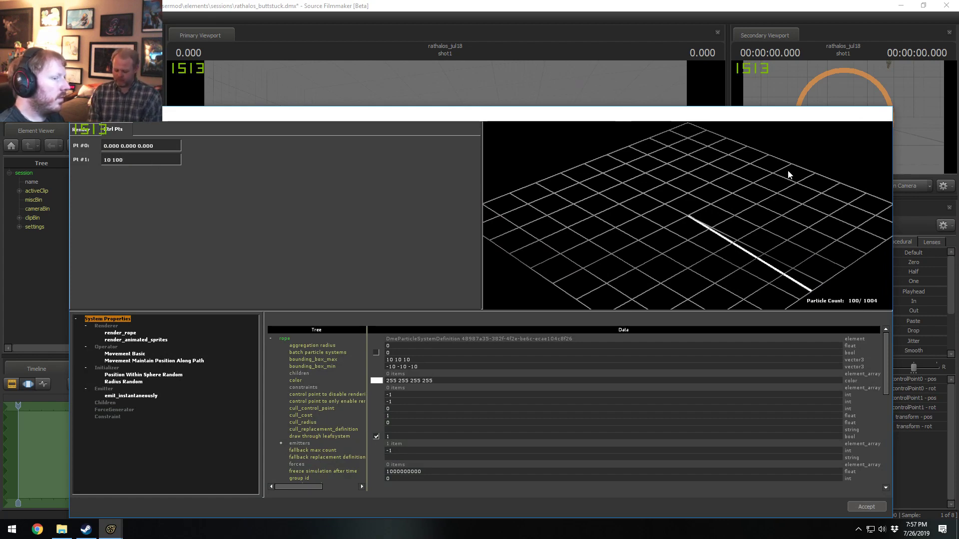
pyautogui.write(' 10')
pyautogui.press('Return')
pyautogui.moveTo(740, 266); pyautogui.dragTo(642, 236)
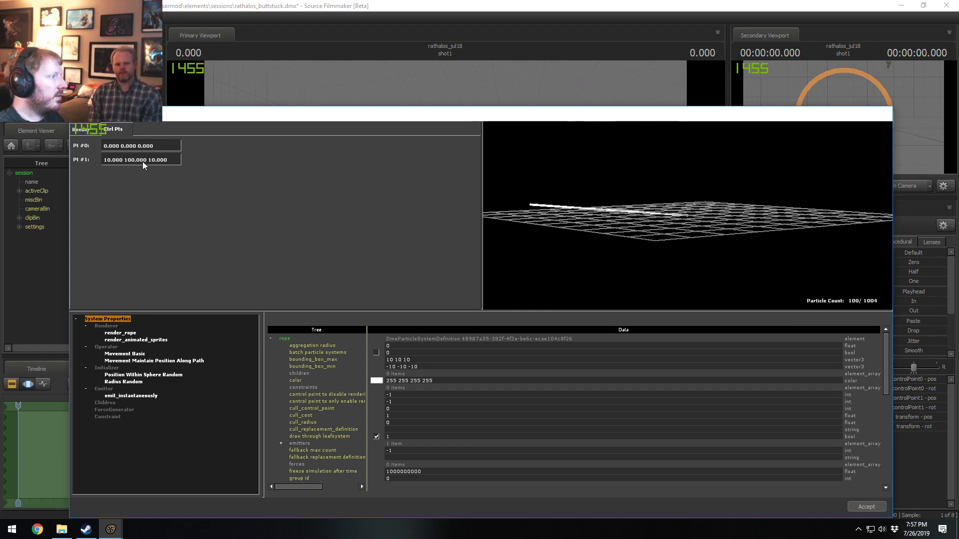
# - Change control point 1 in the preview to 100 100 100 and view the rope from another side
pyautogui.write('0')
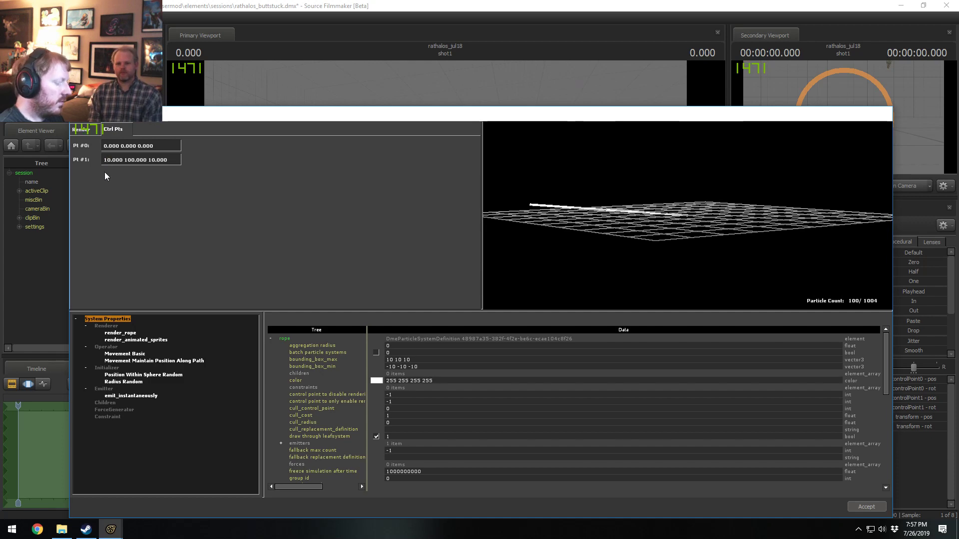
pyautogui.press('Return')
pyautogui.click(156, 161)
pyautogui.write('0')
pyautogui.press('Return')
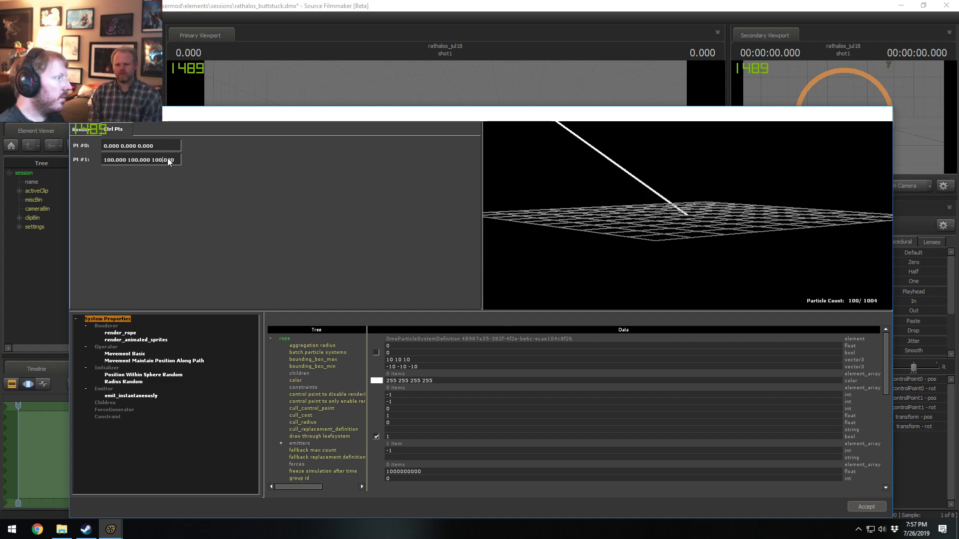
pyautogui.moveTo(722, 187); pyautogui.dragTo(779, 169)
pyautogui.scroll(-3, 400, 457)
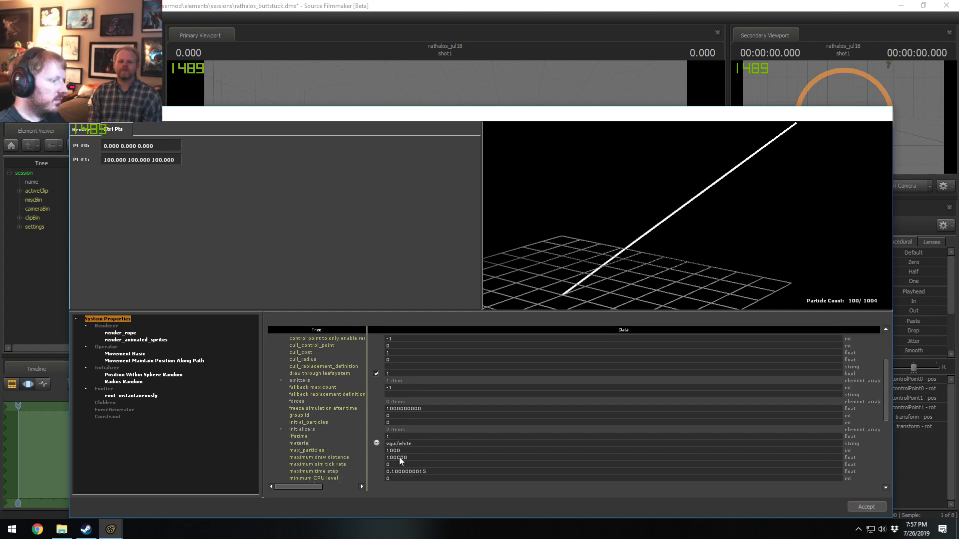
pyautogui.click(377, 442)
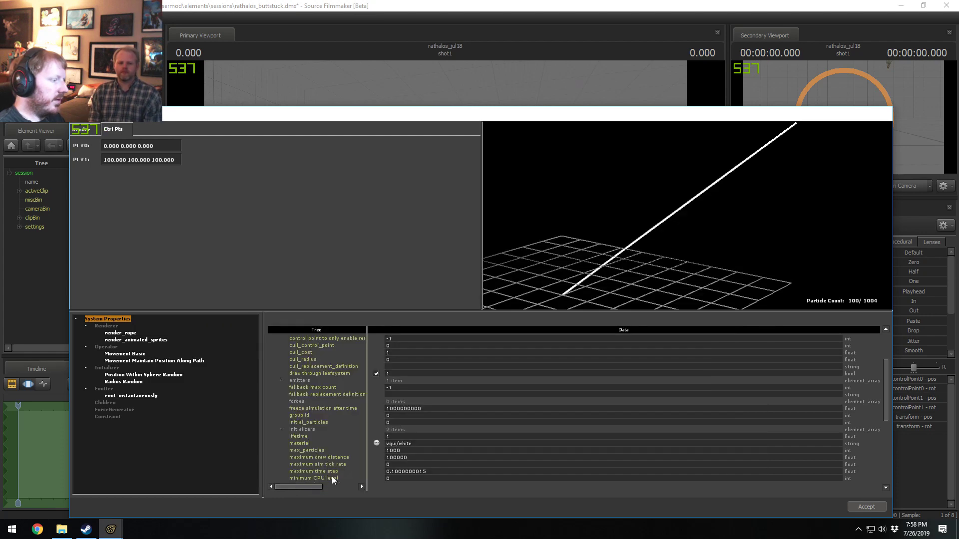
pyautogui.click(297, 483)
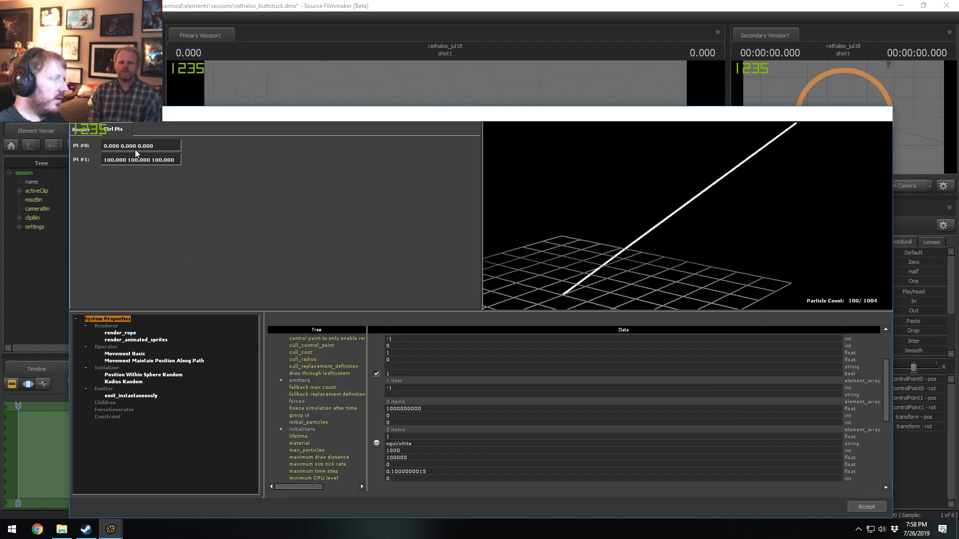
# - Accept the rope particle definition and save the session
pyautogui.click(867, 507)
pyautogui.hotkey('ctrl', 's')
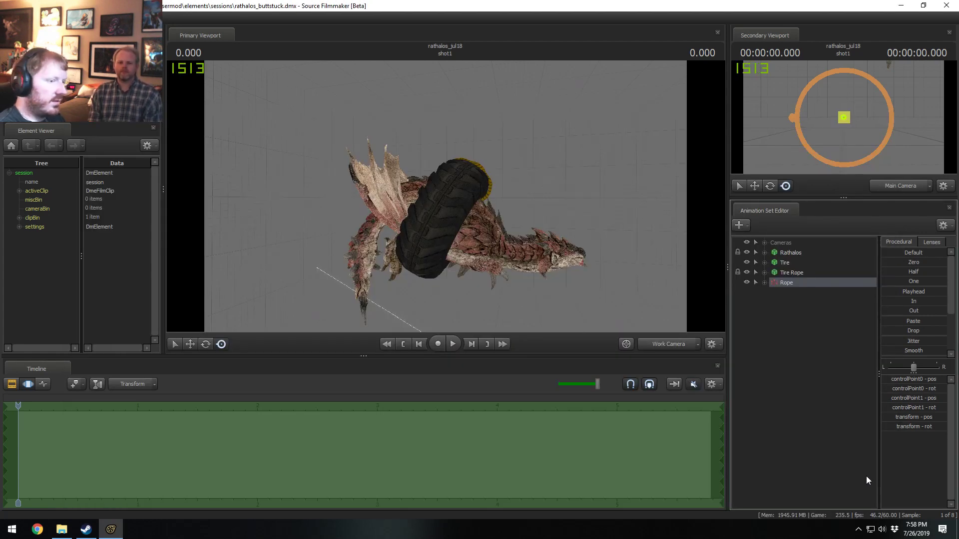
# - Reopen the Rope system's definition for editing and open the file picker for its material
pyautogui.rightClick(788, 280)
pyautogui.moveTo(821, 403)
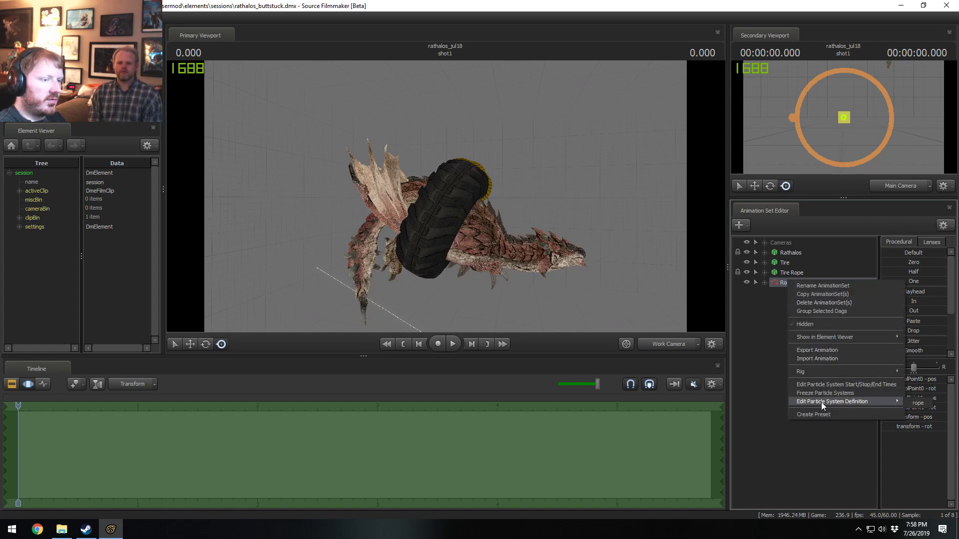
pyautogui.click(914, 403)
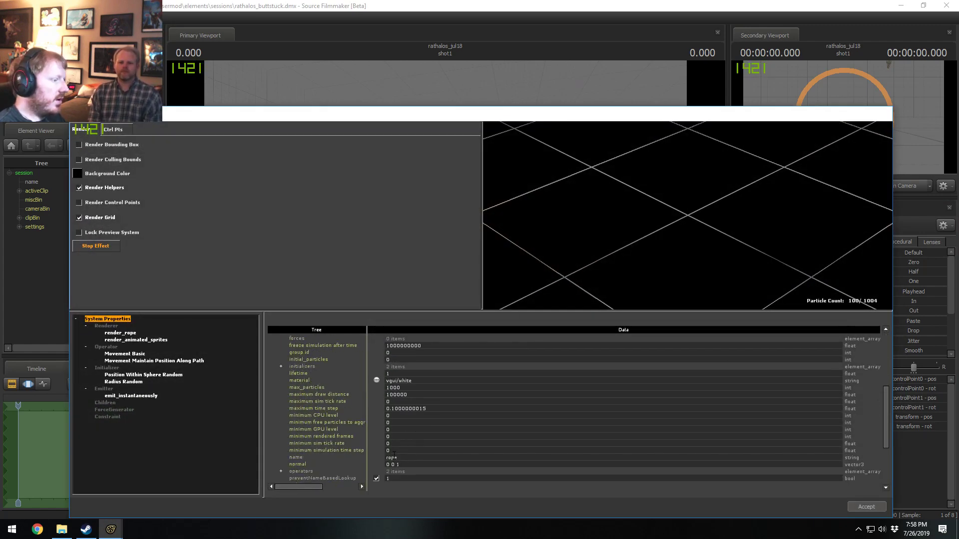
pyautogui.scroll(-6, 375, 450)
pyautogui.scroll(-3, 382, 472)
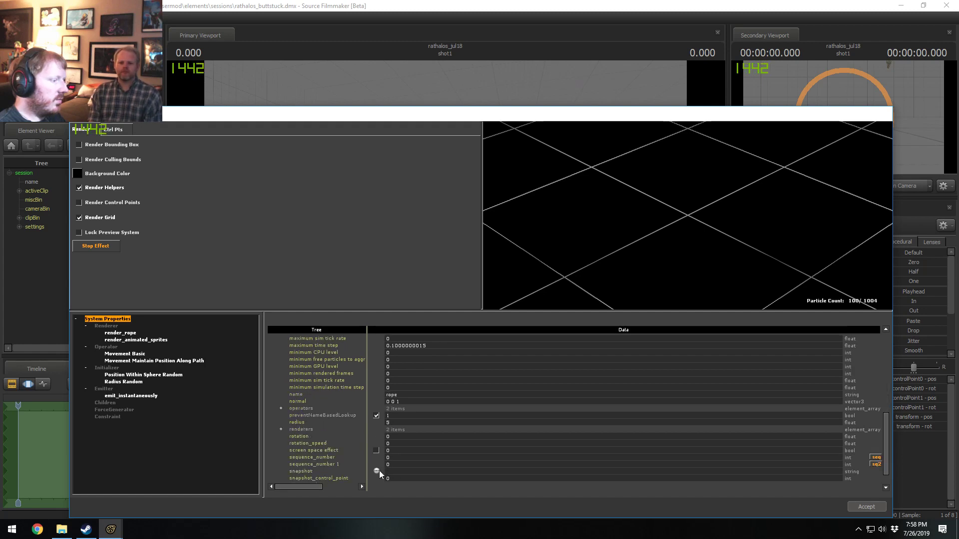
pyautogui.scroll(3, 392, 394)
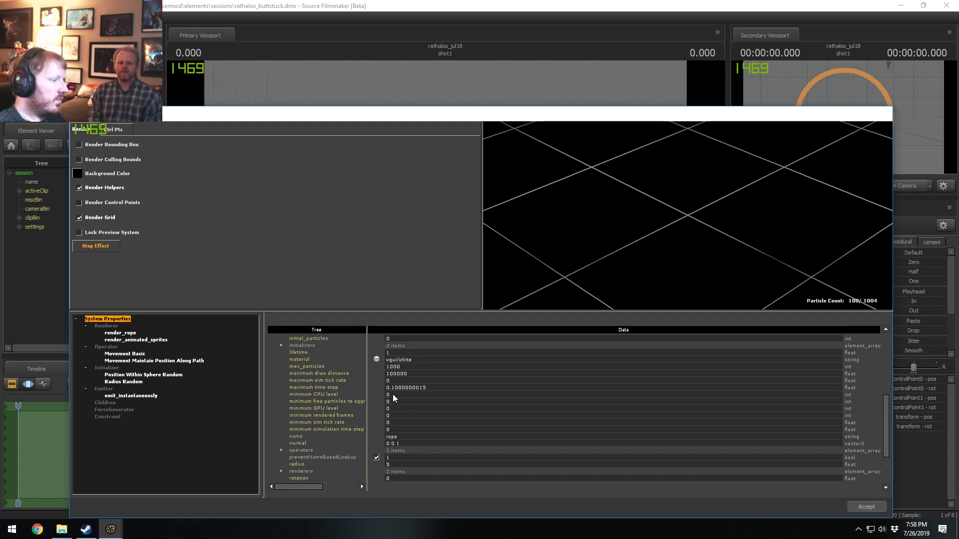
pyautogui.click(377, 379)
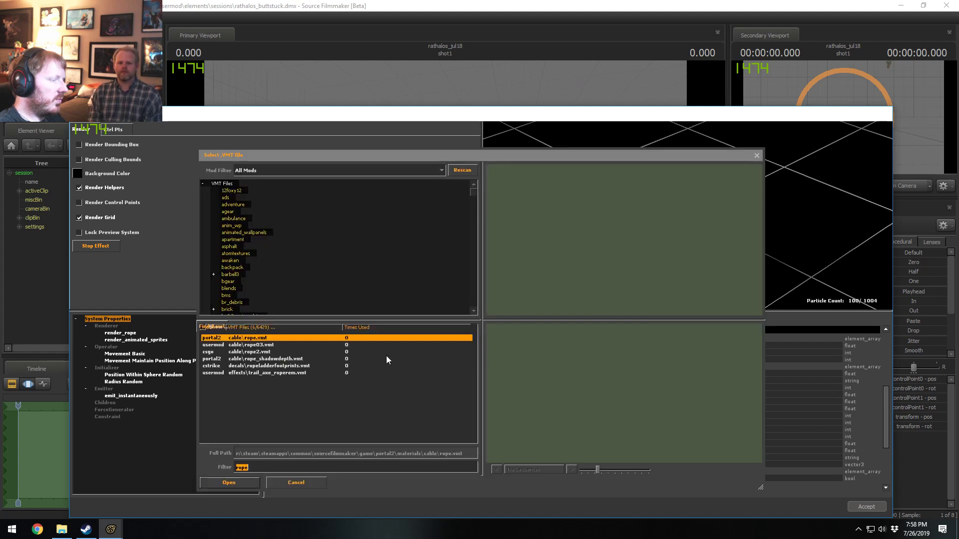
# - Preview the crucifix rope and cable\rope03.vmt materials among the files matching "rope"
pyautogui.click(264, 394)
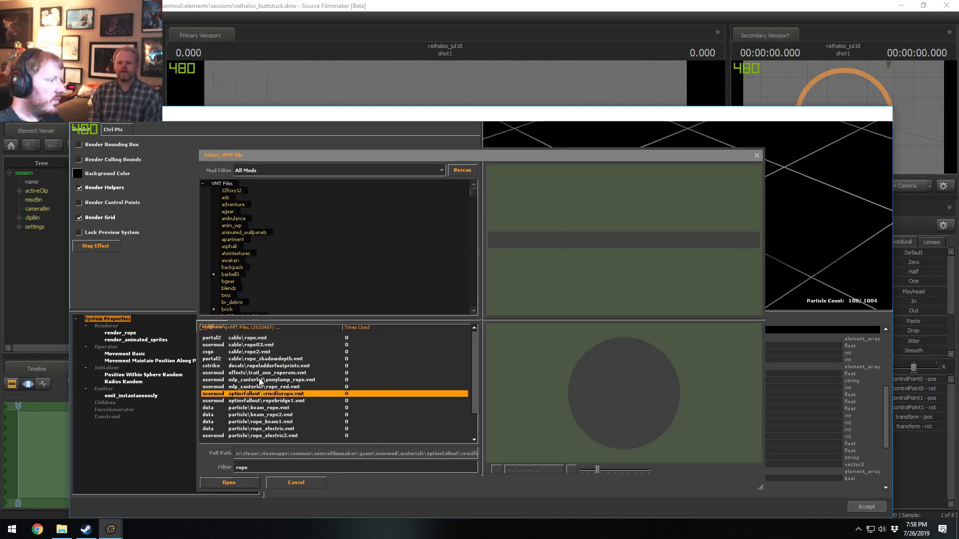
pyautogui.click(253, 328)
pyautogui.click(255, 330)
pyautogui.click(248, 345)
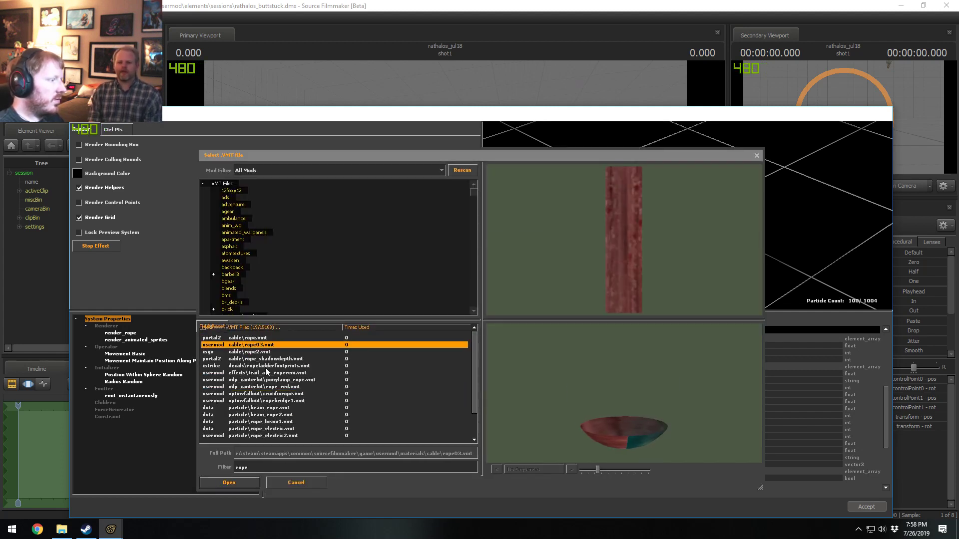
# - Go through the materials matching "rope" one by one in both directions and examine each preview
pyautogui.press('Down')
pyautogui.press('Down')
pyautogui.press('Down')
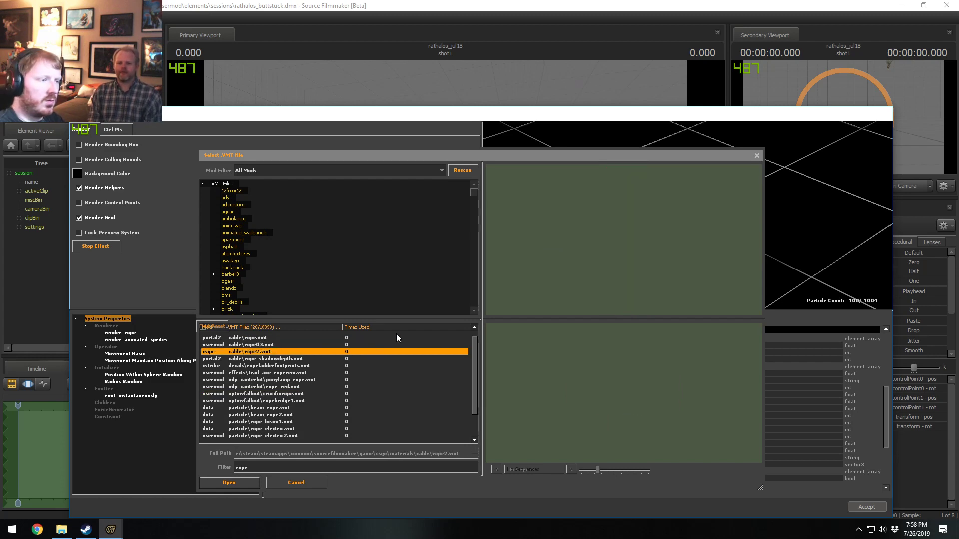
pyautogui.press('Down')
pyautogui.press('Down')
pyautogui.press('Down')
pyautogui.press('Down')
pyautogui.press('Down')
pyautogui.press('Down')
pyautogui.press('Down')
pyautogui.press('Down')
pyautogui.press('Down')
pyautogui.press('Down')
pyautogui.press('Down')
pyautogui.press('Down')
pyautogui.press('Down')
pyautogui.press('Down')
pyautogui.press('Down')
pyautogui.press('Down')
pyautogui.press('Down')
pyautogui.press('Down')
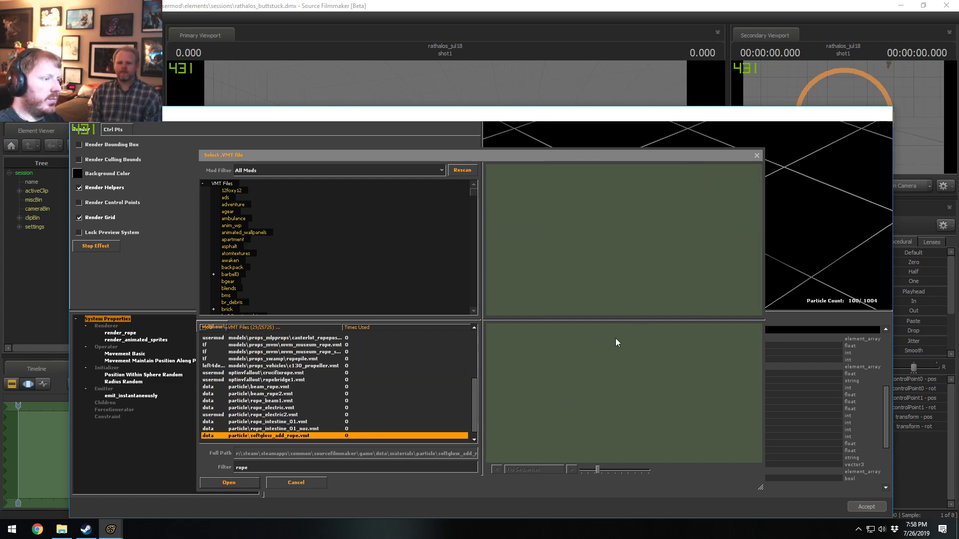
pyautogui.press('Up')
pyautogui.press('Up')
pyautogui.press('Up')
pyautogui.press('Up')
pyautogui.press('Up')
pyautogui.press('Up')
pyautogui.press('Up')
pyautogui.press('Up')
pyautogui.press('Up')
pyautogui.press('Up')
pyautogui.press('Up')
pyautogui.press('Up')
pyautogui.press('Up')
pyautogui.press('Up')
pyautogui.press('Up')
pyautogui.press('Up')
pyautogui.press('Up')
pyautogui.press('Up')
pyautogui.press('Up')
pyautogui.press('Up')
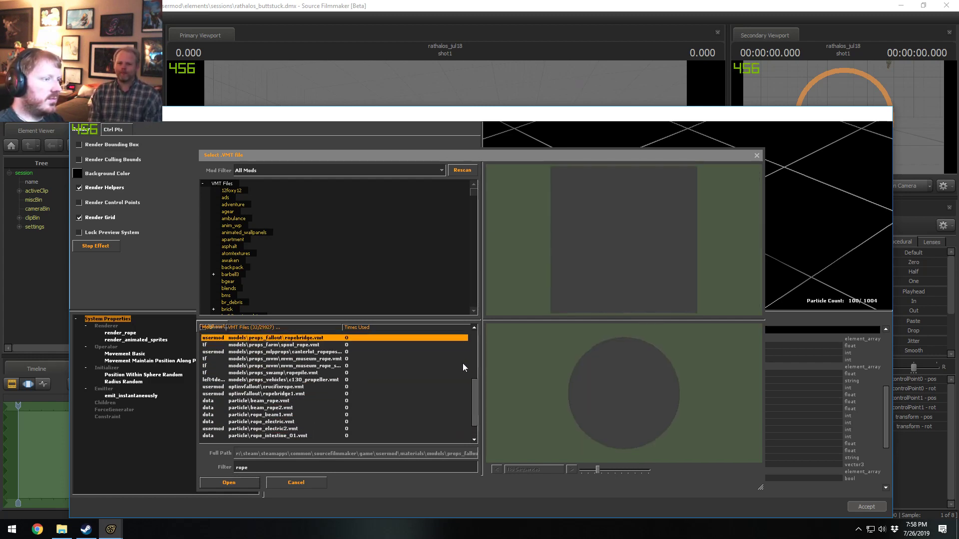
pyautogui.press('Up')
pyautogui.press('Up')
pyautogui.press('Up')
pyautogui.press('Up')
pyautogui.press('Up')
pyautogui.press('Up')
pyautogui.press('Up')
pyautogui.press('Up')
pyautogui.press('Up')
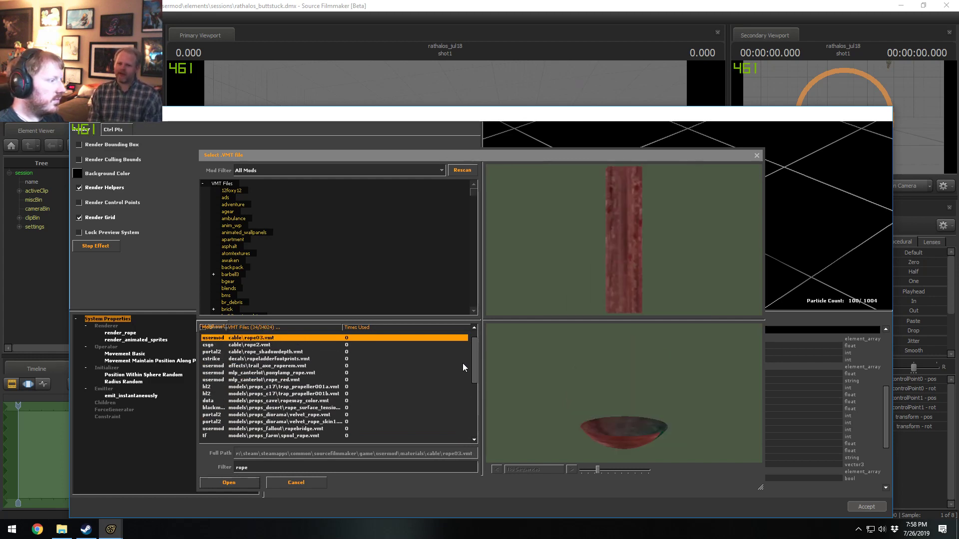
# - Assign cable\rope.vmt as the rope system's material and view the whole grid in the preview
pyautogui.press('Down')
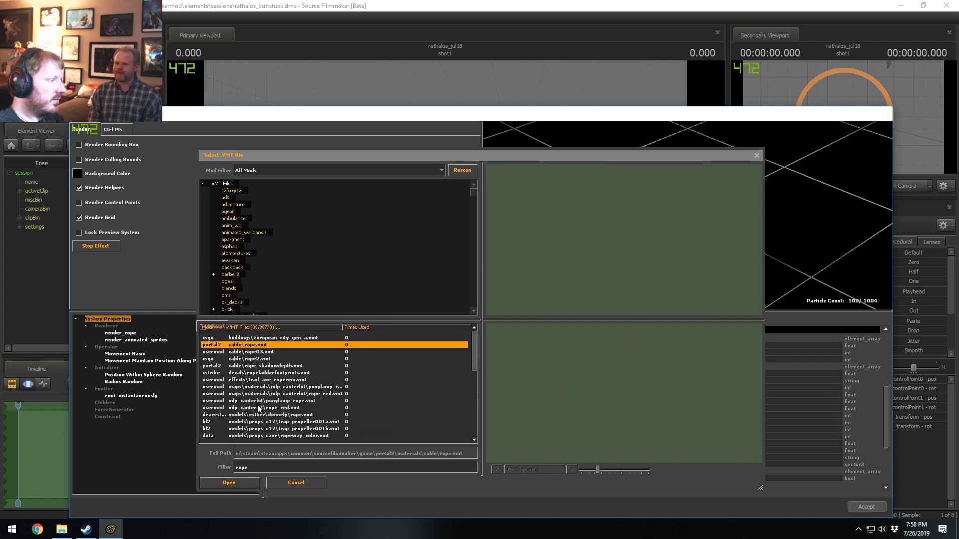
pyautogui.click(238, 485)
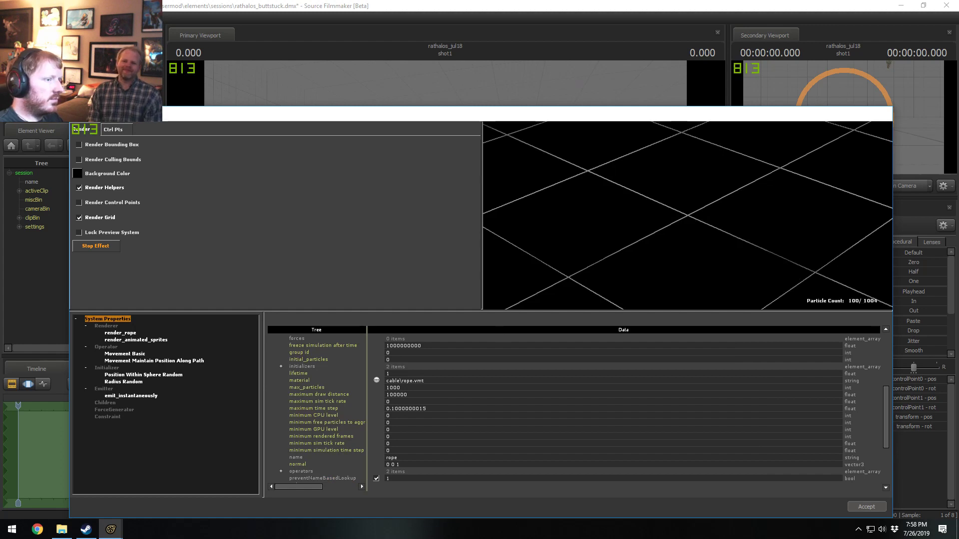
pyautogui.scroll(-3, 682, 257)
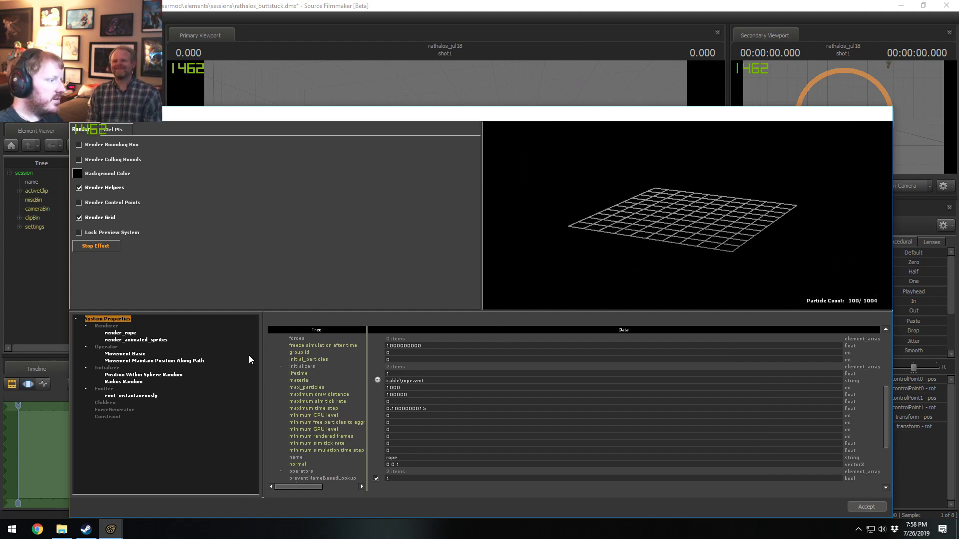
# - Reopen the material picker and examine the rope material previews, including swamp\cable\rope_swamp.vmt and rope_vine.vmt
pyautogui.click(377, 380)
pyautogui.click(278, 359)
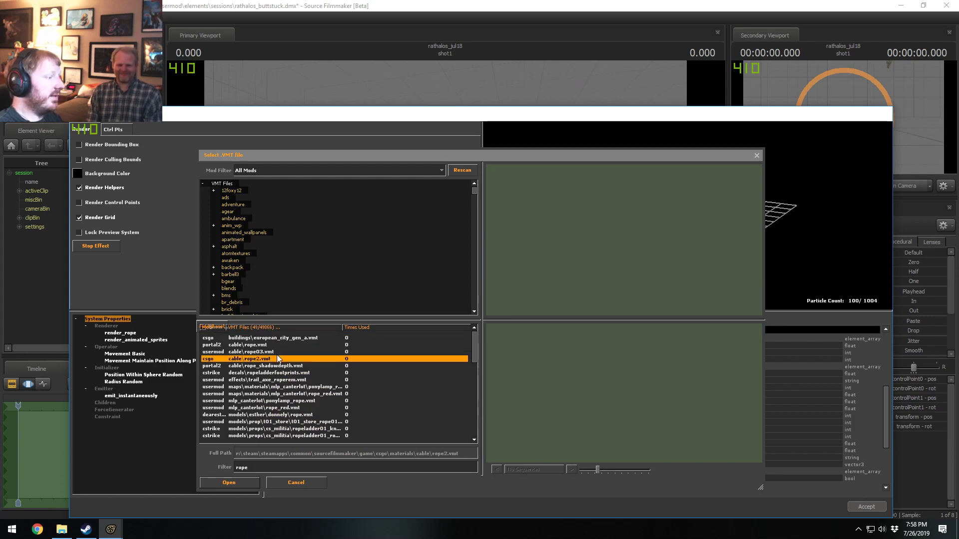
pyautogui.press('Down')
pyautogui.press('Down')
pyautogui.press('Down')
pyautogui.press('Down')
pyautogui.press('Down')
pyautogui.press('Down')
pyautogui.press('Down')
pyautogui.press('Down')
pyautogui.press('Down')
pyautogui.press('Down')
pyautogui.press('Down')
pyautogui.press('Down')
pyautogui.press('Down')
pyautogui.press('Down')
pyautogui.press('Down')
pyautogui.press('Down')
pyautogui.press('Down')
pyautogui.press('Down')
pyautogui.press('Down')
pyautogui.press('Down')
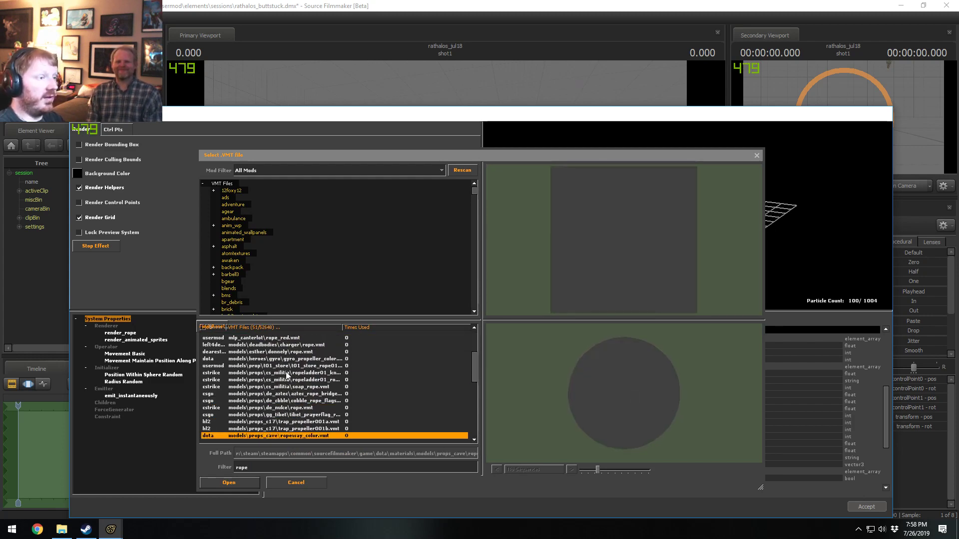
pyautogui.press('Down')
pyautogui.press('Down')
pyautogui.press('Down')
pyautogui.press('Down')
pyautogui.press('Down')
pyautogui.press('Down')
pyautogui.press('Down')
pyautogui.press('Down')
pyautogui.press('Down')
pyautogui.press('Down')
pyautogui.press('Down')
pyautogui.press('Down')
pyautogui.press('Down')
pyautogui.press('Down')
pyautogui.press('Down')
pyautogui.press('Down')
pyautogui.press('Down')
pyautogui.press('Down')
pyautogui.press('Down')
pyautogui.press('Down')
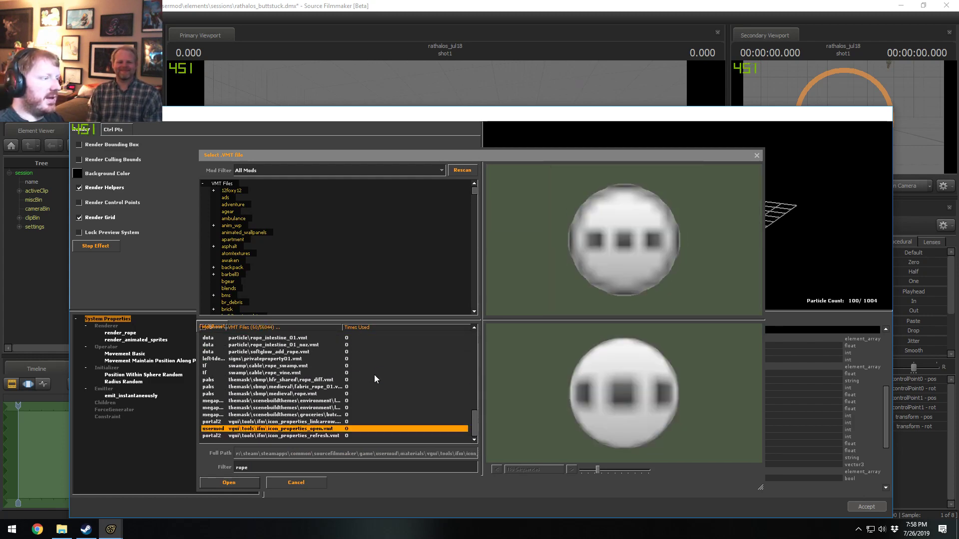
pyautogui.click(332, 366)
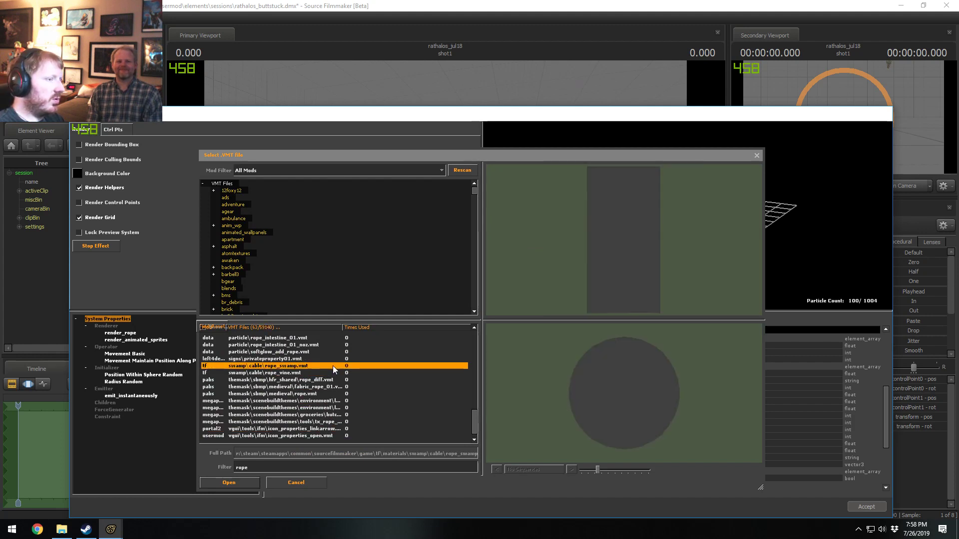
pyautogui.press('Down')
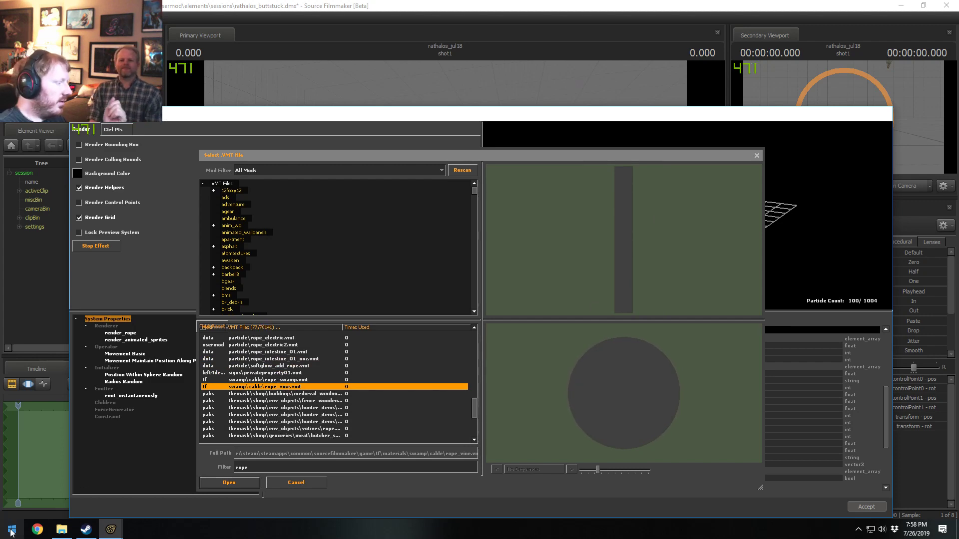
# - Switch to File Explorer, open the tf folder inside SourceFilmmaker\game, and place the window clear of the material list
pyautogui.click(61, 529)
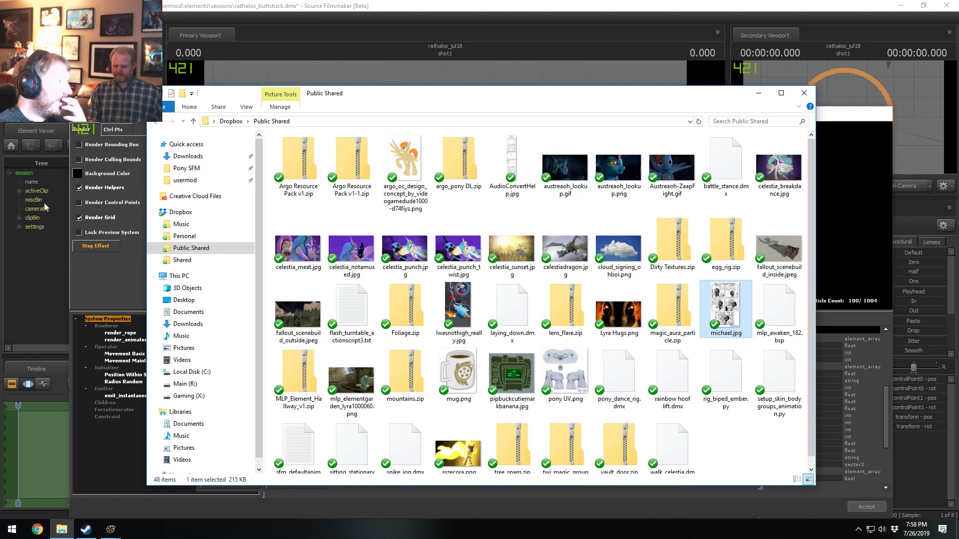
pyautogui.moveTo(148, 197); pyautogui.dragTo(269, 199)
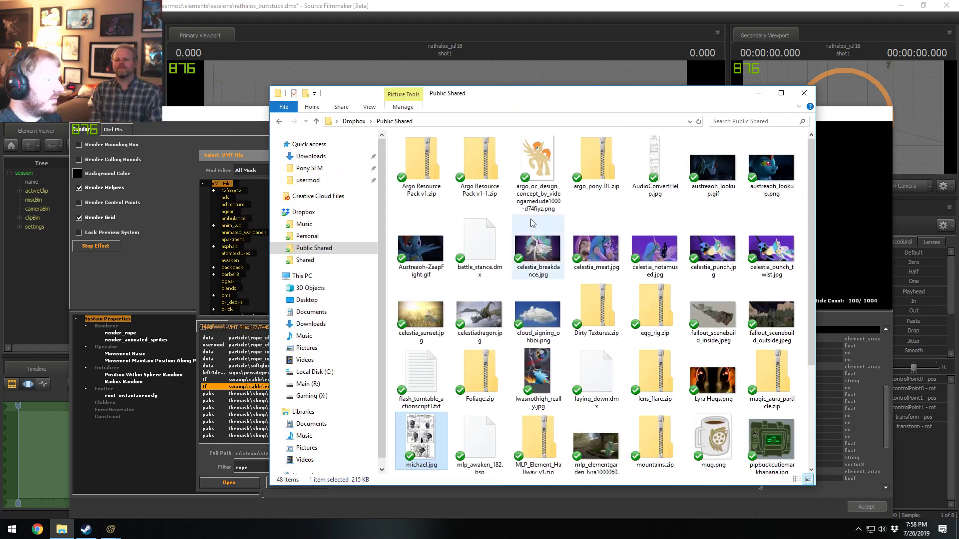
pyautogui.click(341, 181)
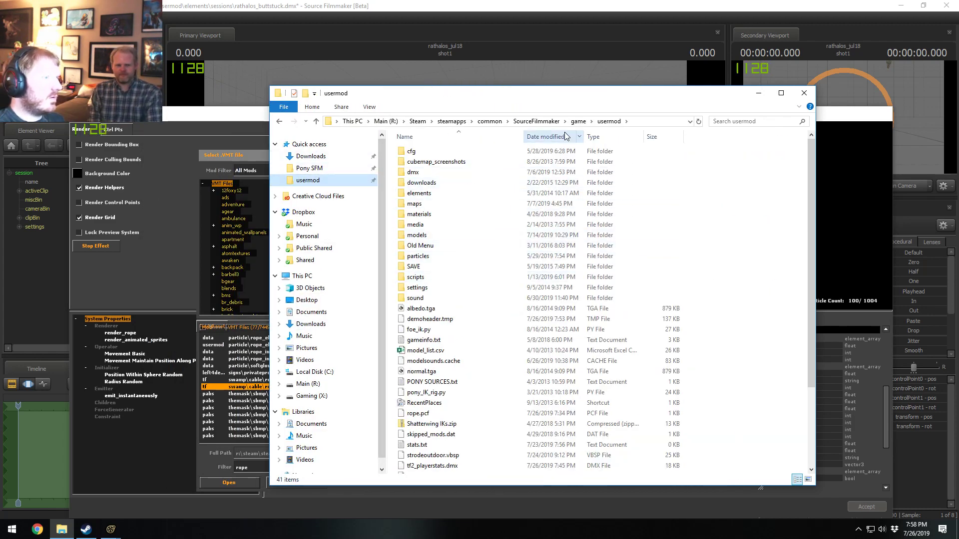
pyautogui.click(578, 122)
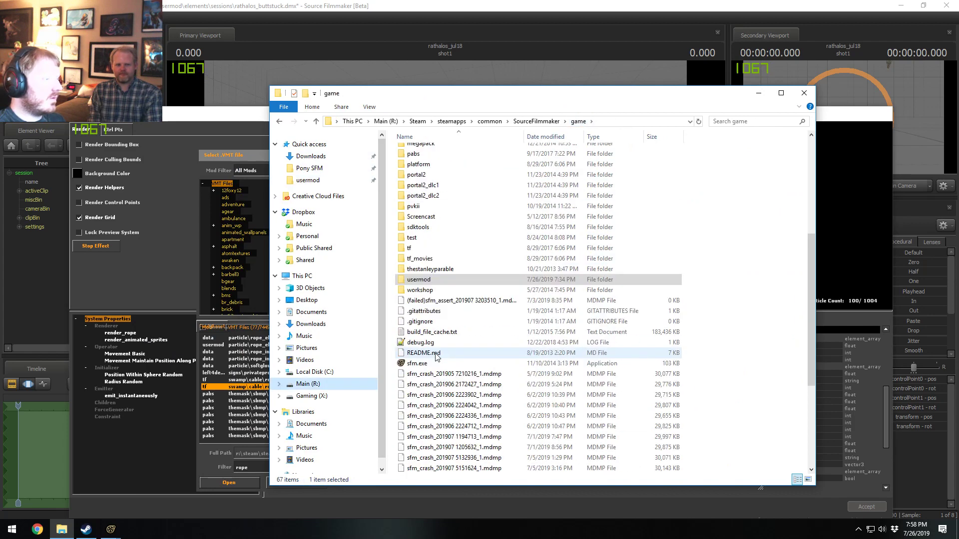
pyautogui.doubleClick(418, 255)
pyautogui.moveTo(546, 95); pyautogui.dragTo(682, 78)
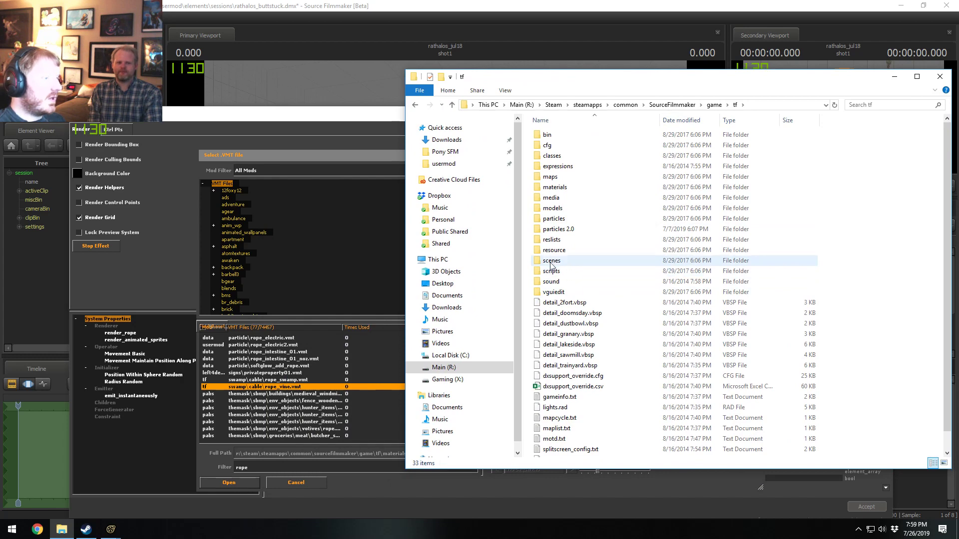
pyautogui.doubleClick(569, 229)
pyautogui.scroll(-15, 579, 300)
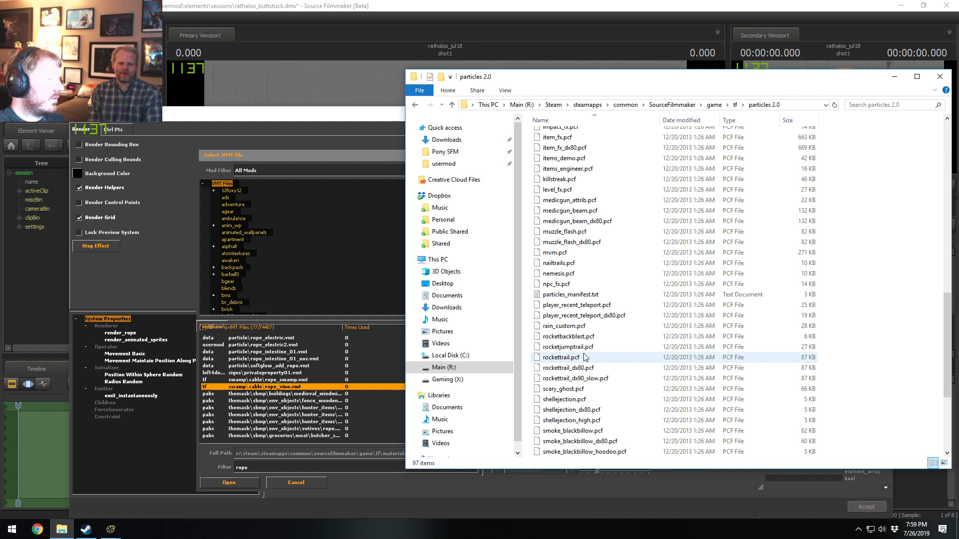
pyautogui.click(736, 105)
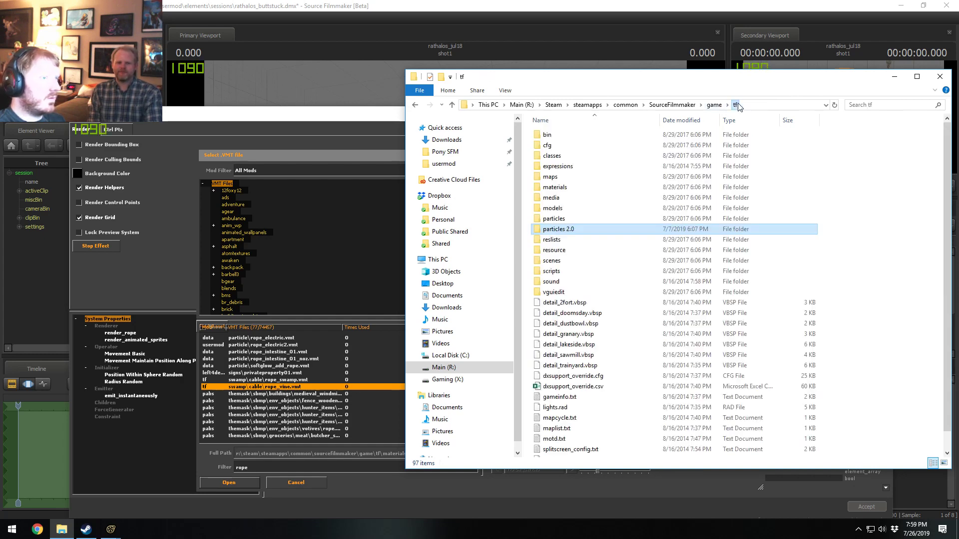
# - Open the texture rope_vine.vtf from the materials\swamp\cable folder of tf
pyautogui.doubleClick(554, 187)
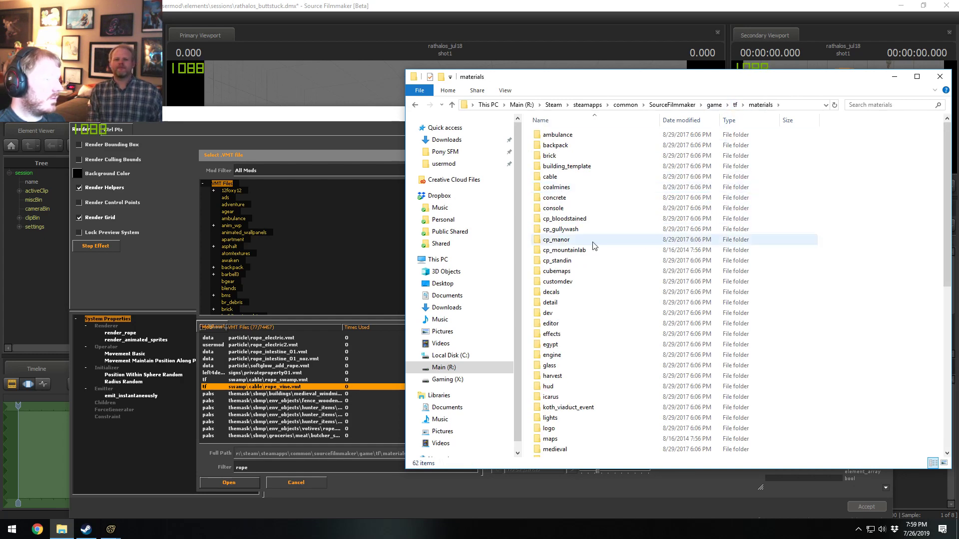
pyautogui.scroll(-10, 565, 363)
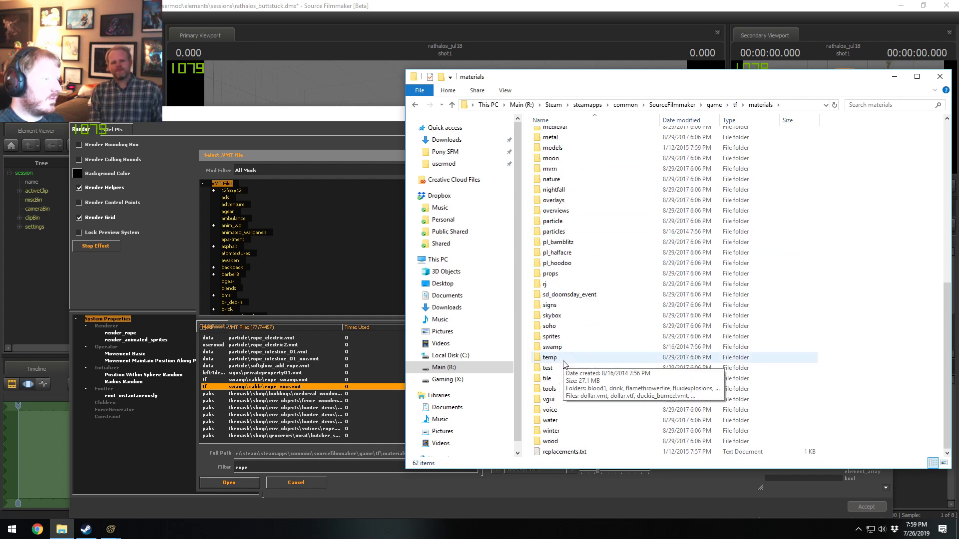
pyautogui.doubleClick(552, 348)
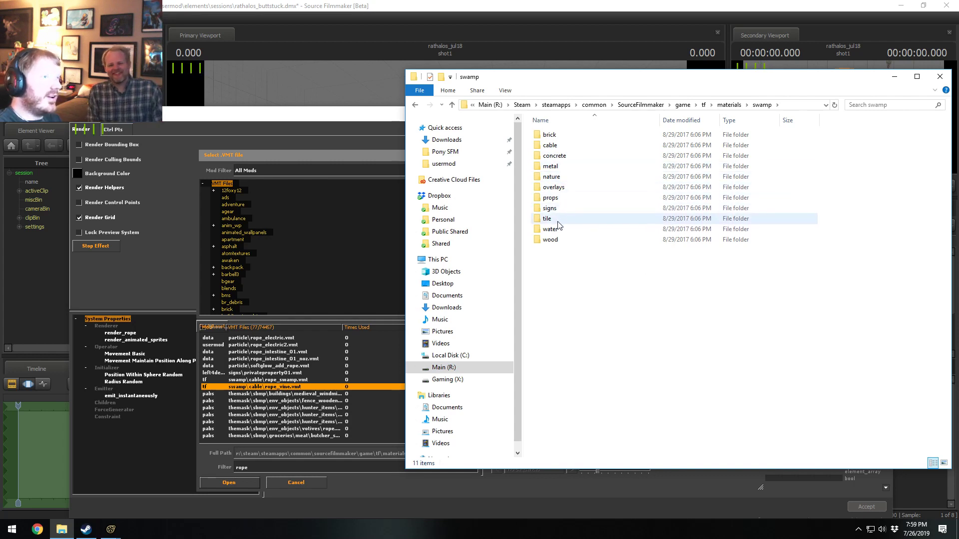
pyautogui.doubleClick(552, 145)
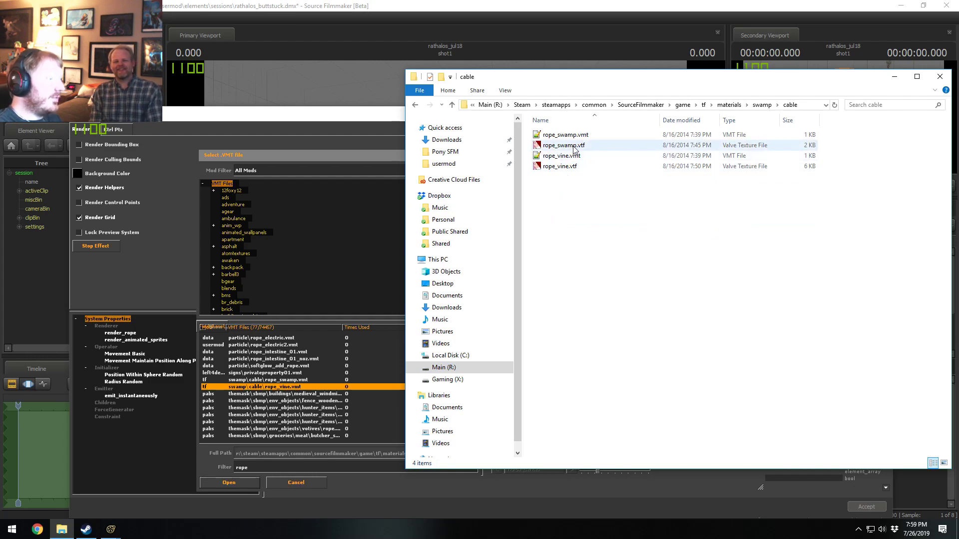
pyautogui.doubleClick(573, 169)
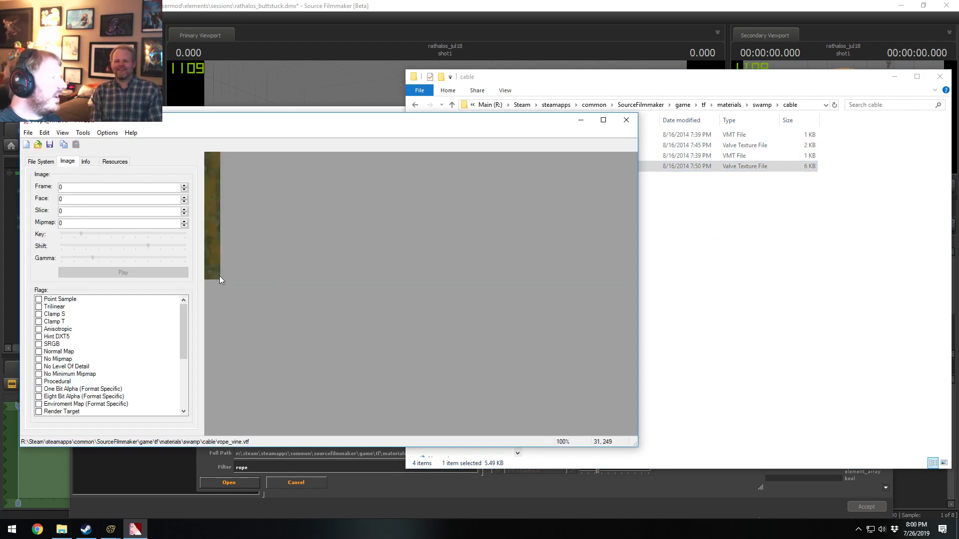
# - Examine the image and texture flags of rope_vine.vtf, including the Eight Bit Alpha flag
pyautogui.scroll(-4, 151, 360)
pyautogui.scroll(3, 151, 360)
pyautogui.scroll(-4, 152, 364)
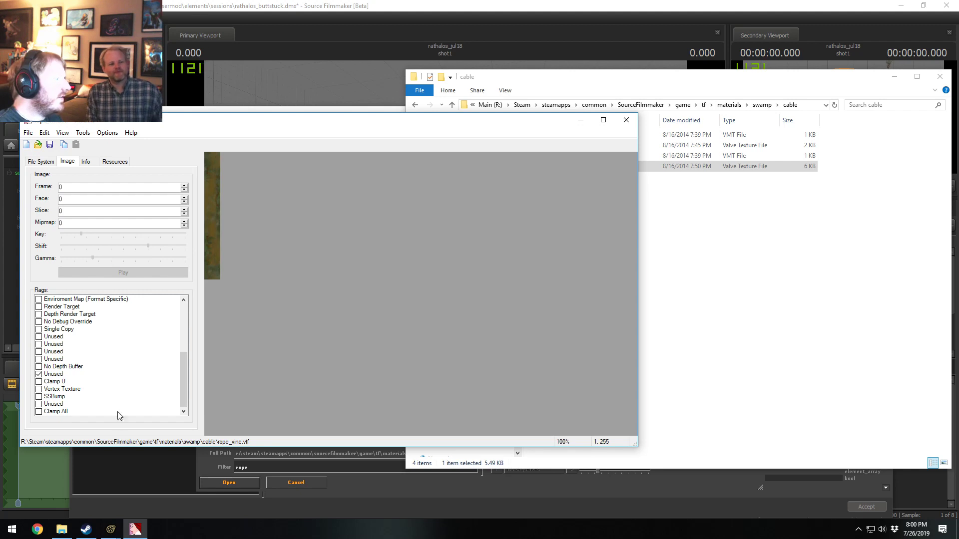
pyautogui.scroll(5, 116, 399)
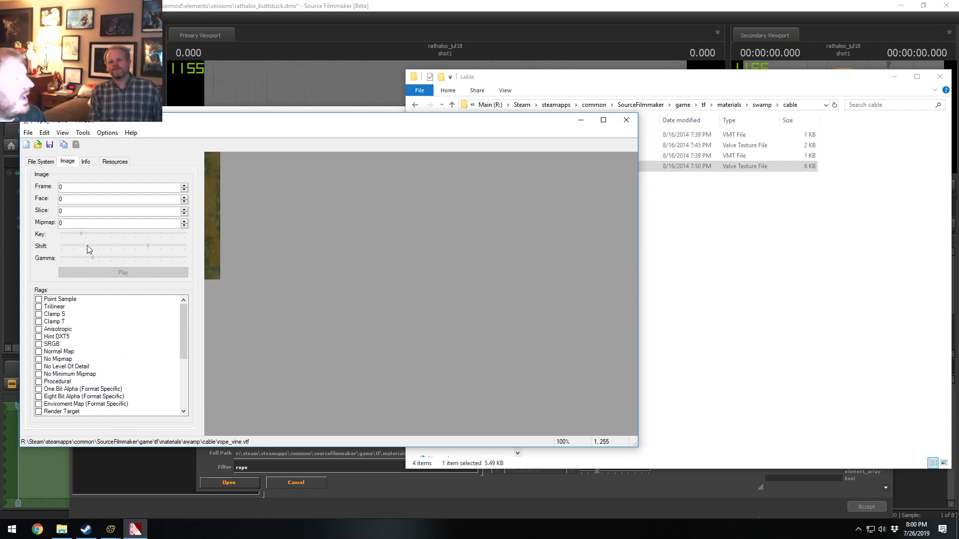
pyautogui.scroll(-4, 47, 321)
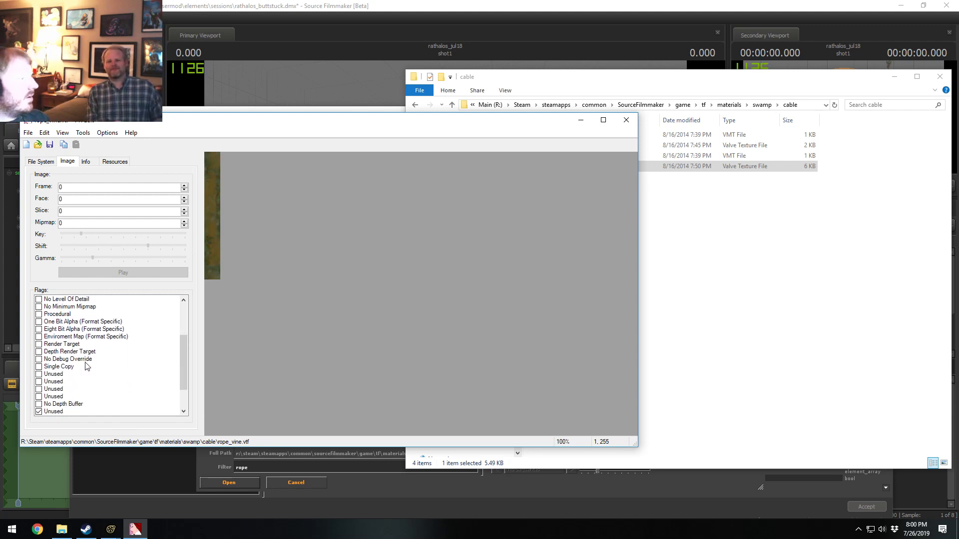
pyautogui.click(42, 330)
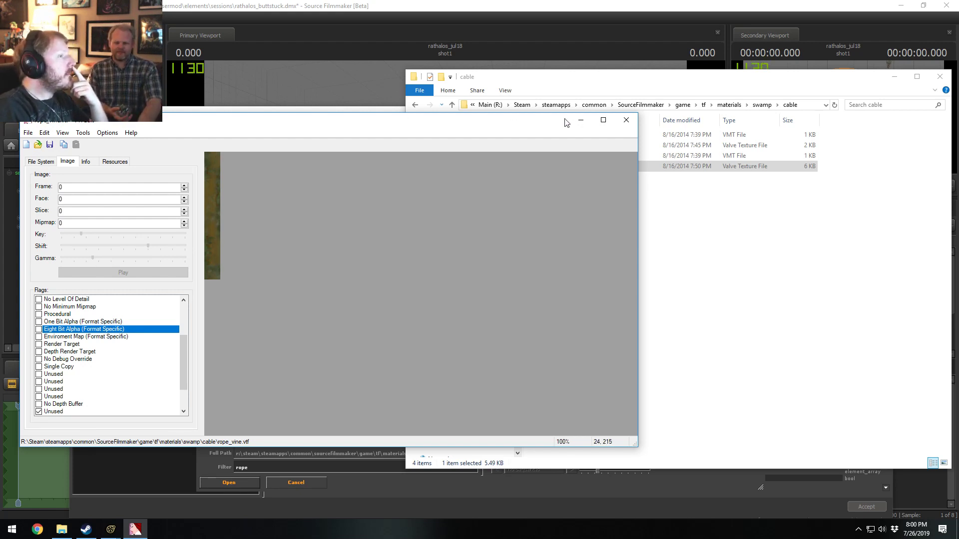
# - Close rope_vine.vtf, view rope_swamp.vtf from the same folder, and close it too
pyautogui.click(626, 120)
pyautogui.doubleClick(566, 146)
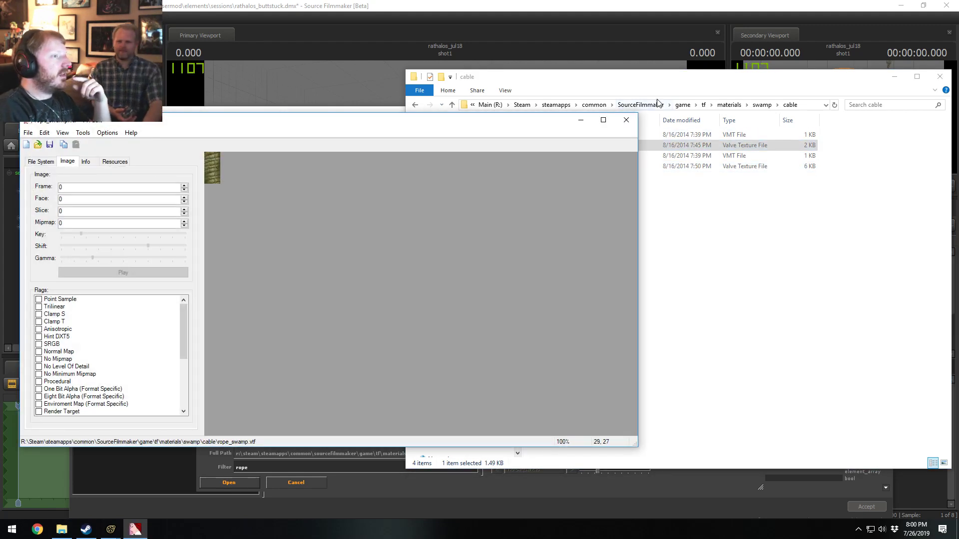
pyautogui.click(626, 120)
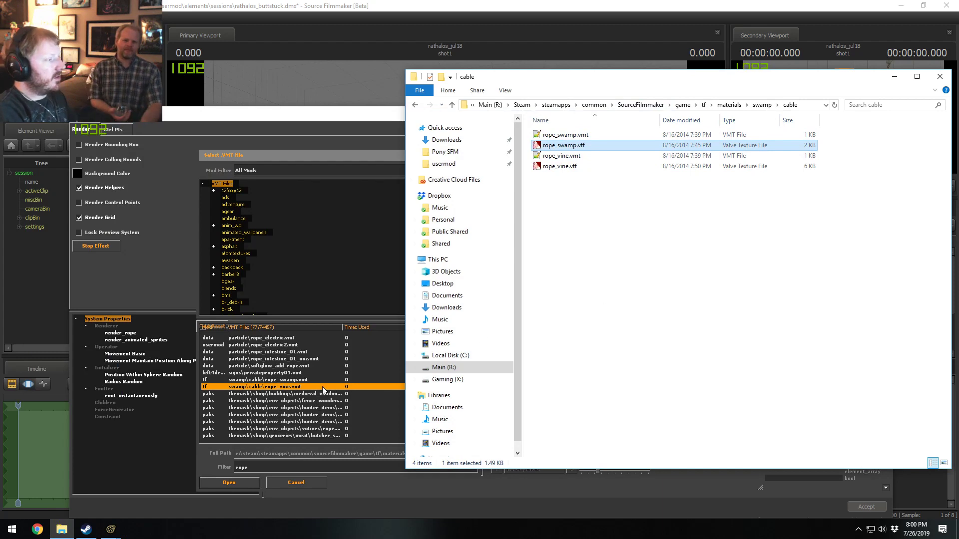
# - Return to Source Filmmaker's material picker and select cable\rope.vmt from the portal2 mod
pyautogui.scroll(3, 283, 371)
pyautogui.scroll(5, 282, 370)
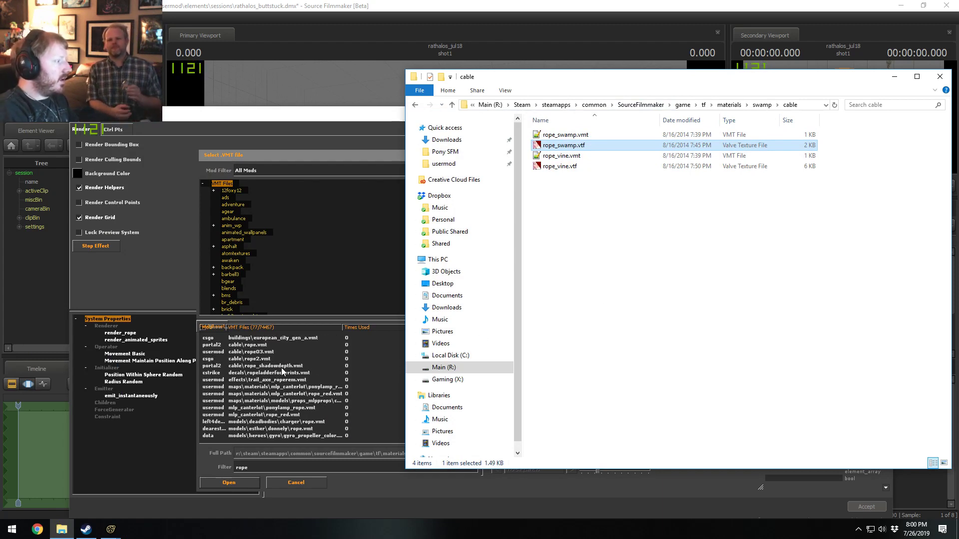
pyautogui.click(263, 345)
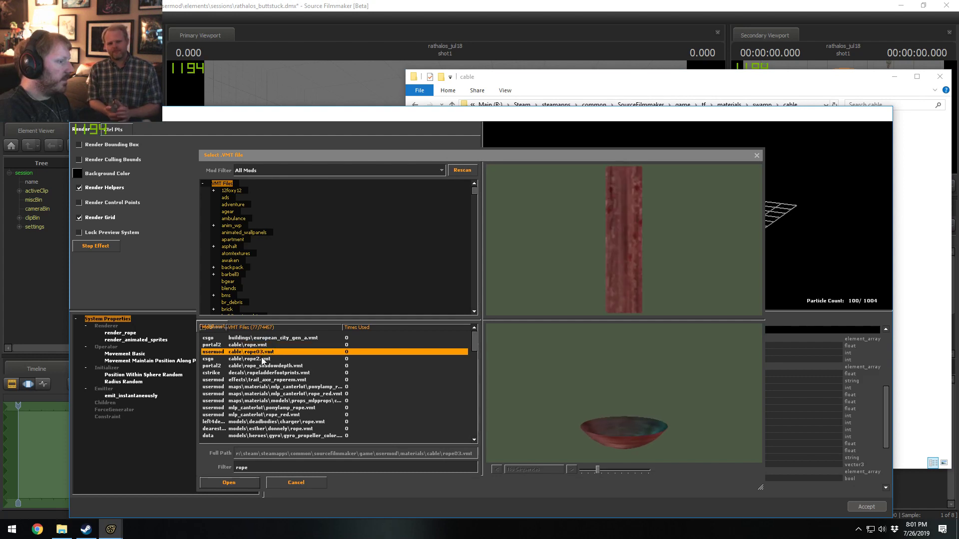
pyautogui.click(262, 340)
pyautogui.click(263, 345)
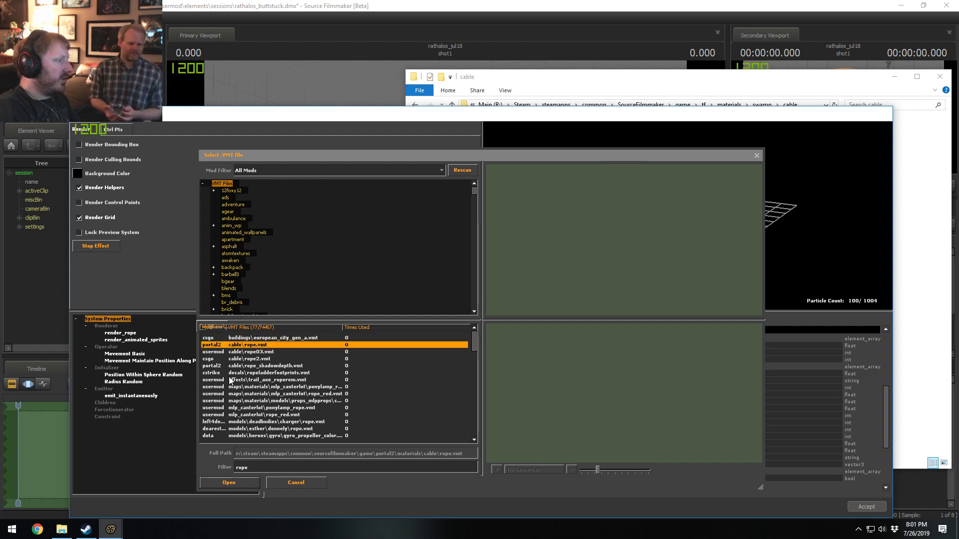
# - Preview cable\rope_shadowdepth.vmt and models\esther\donnely\rope.vmt, and browse the remaining rope materials
pyautogui.click(264, 370)
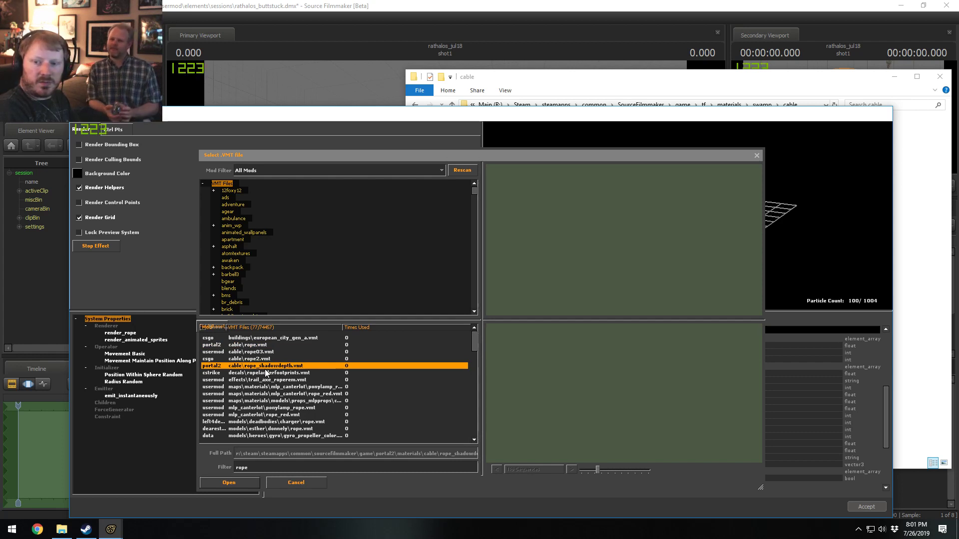
pyautogui.scroll(-1, 265, 372)
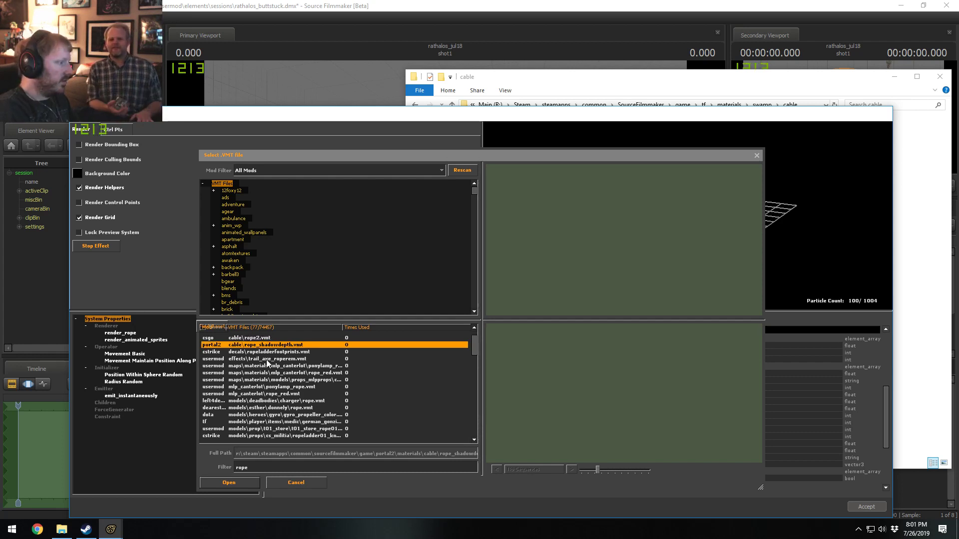
pyautogui.scroll(-2, 267, 362)
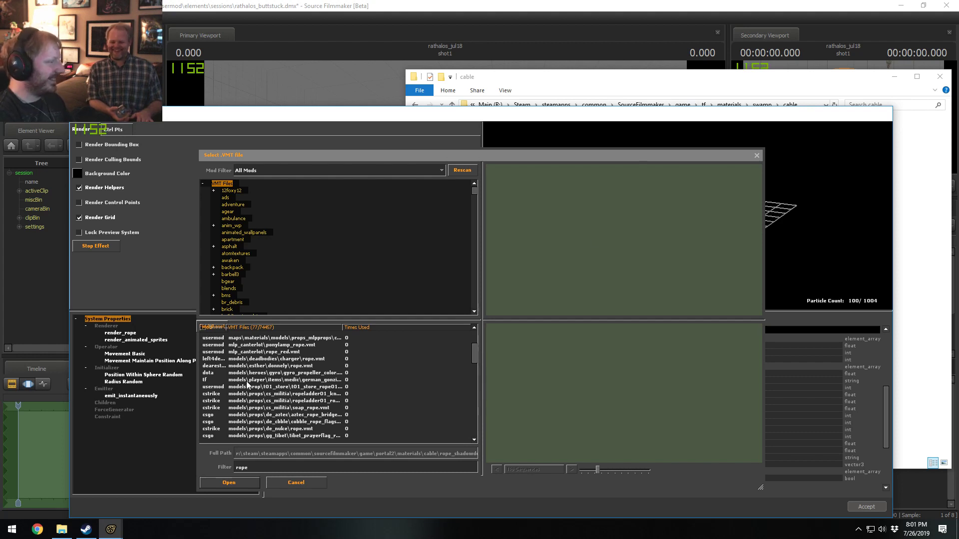
pyautogui.click(262, 366)
pyautogui.scroll(-7, 356, 382)
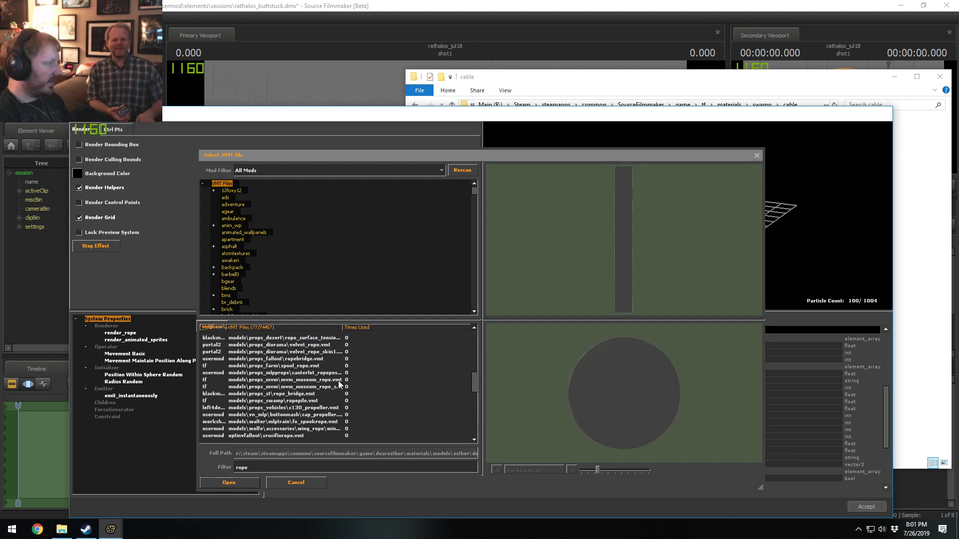
pyautogui.scroll(-8, 338, 382)
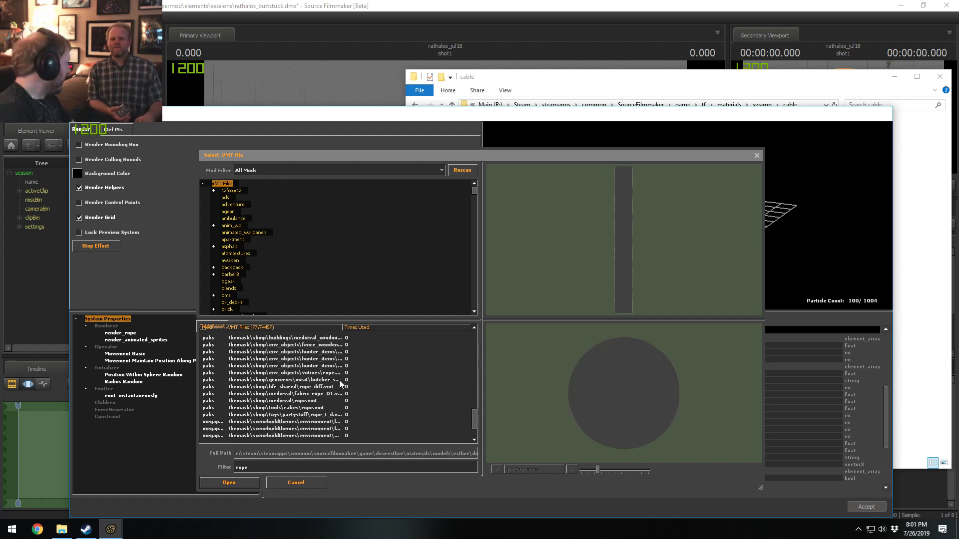
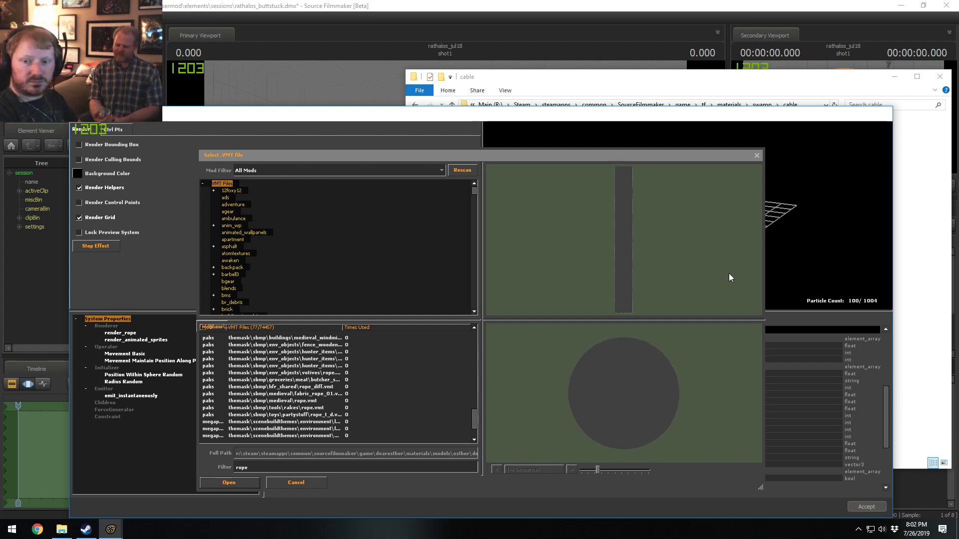
# - Preview rope materials from the pabs and megapack mods, including hfr_shared\rope_diff.vmt and the scenebuildthemes tools and environment materials
pyautogui.click(331, 387)
pyautogui.click(328, 366)
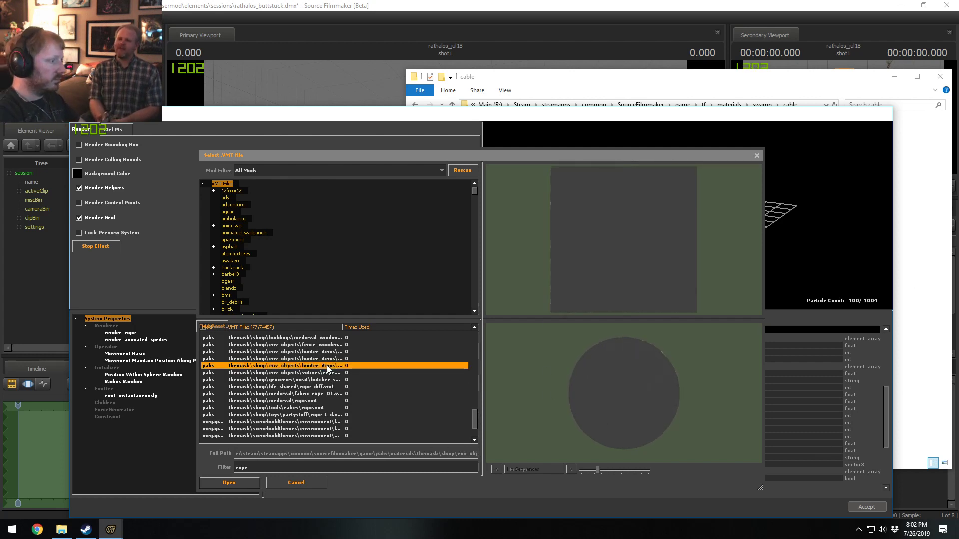
pyautogui.click(316, 388)
pyautogui.scroll(-2, 293, 395)
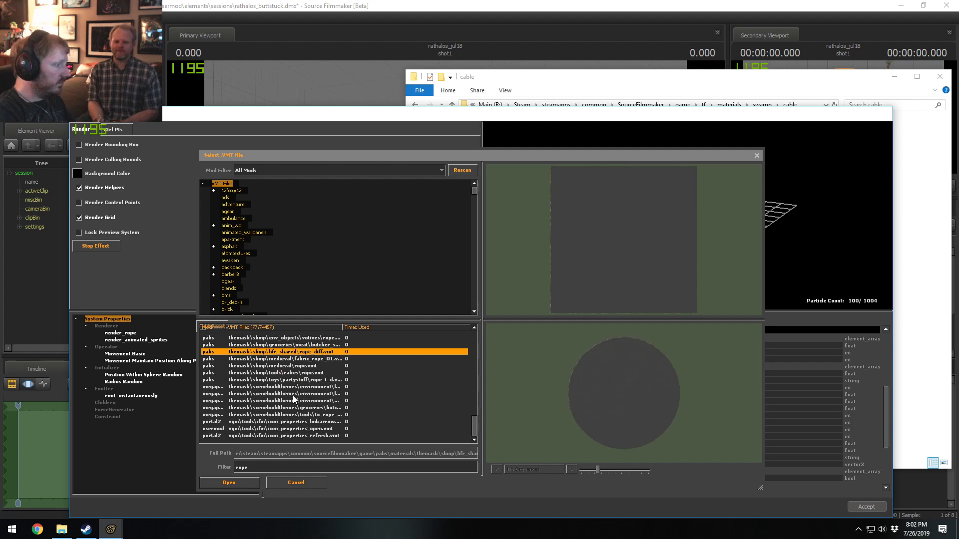
pyautogui.click(297, 415)
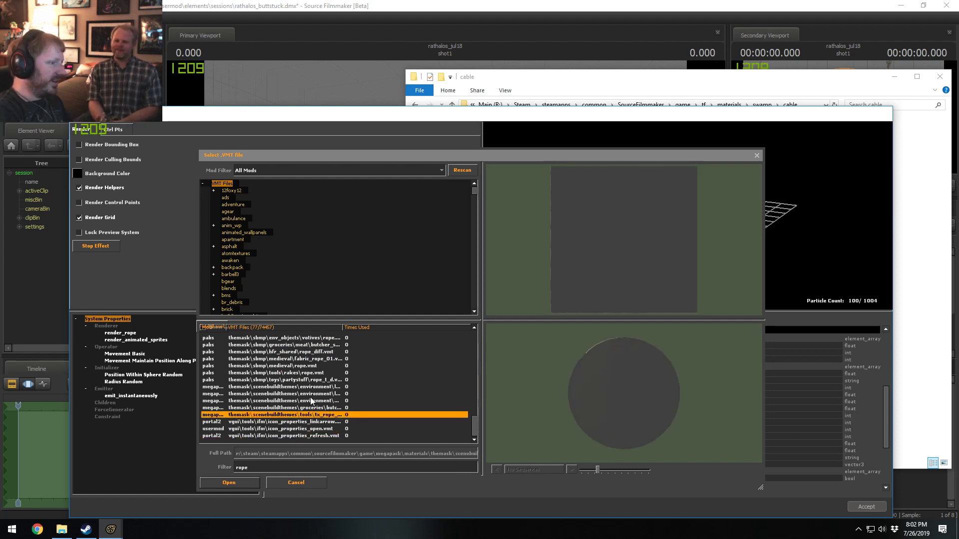
pyautogui.click(311, 393)
pyautogui.scroll(2, 308, 387)
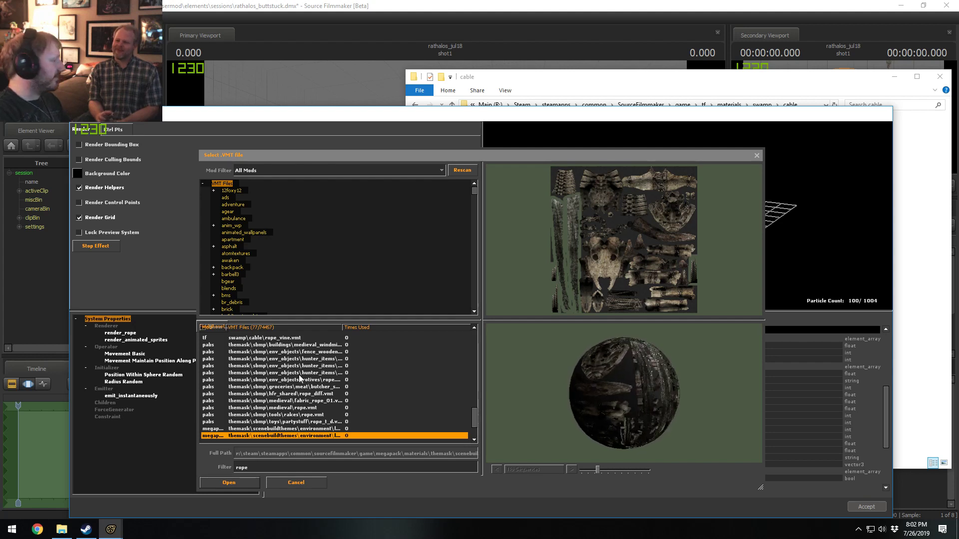
# - Preview swamp\cable\rope_swamp.vmt, particle\rope_intestine_01_noz.vmt and particle\rope_electric2.vmt
pyautogui.scroll(3, 299, 377)
pyautogui.click(283, 413)
pyautogui.click(286, 402)
pyautogui.click(294, 395)
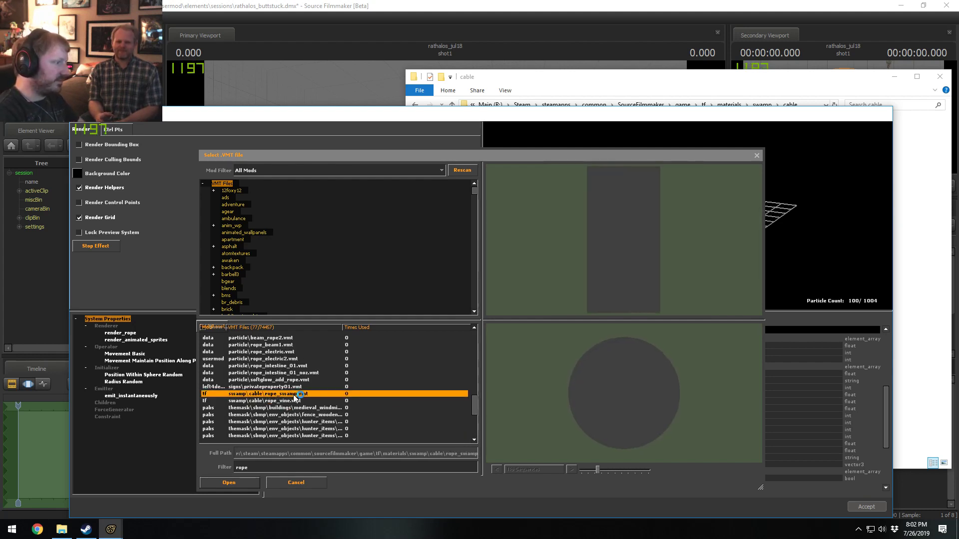
pyautogui.scroll(2, 296, 397)
pyautogui.click(288, 422)
pyautogui.click(284, 415)
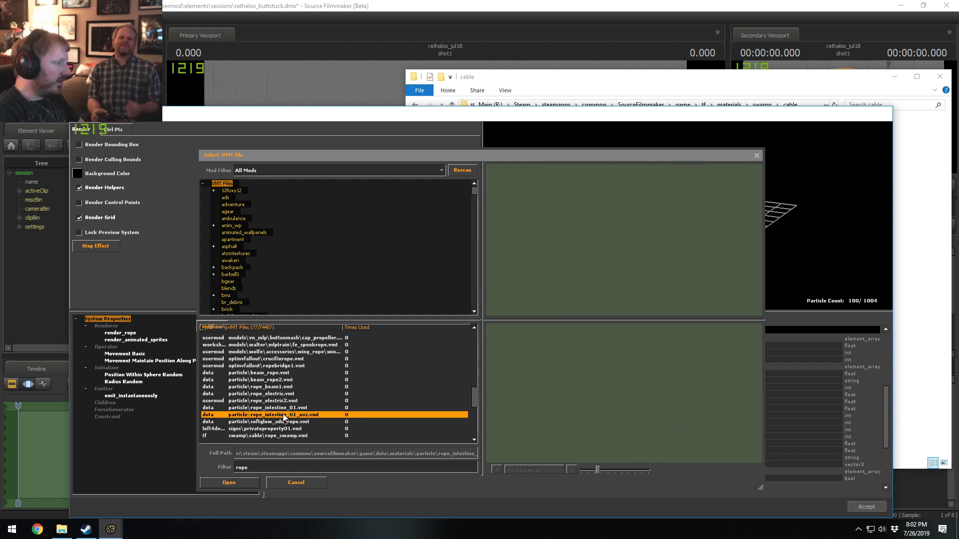
pyautogui.click(285, 400)
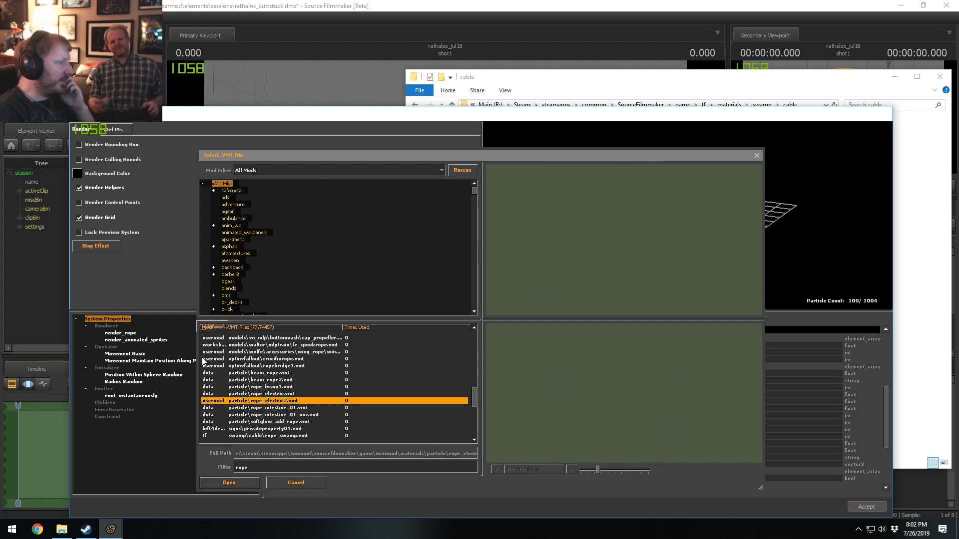
# - Preview models\props_st\rope_bridge.vmt from the Black Mesa mod and models\props_mvm\mvm_museum_rope.vmt from tf
pyautogui.scroll(3, 308, 375)
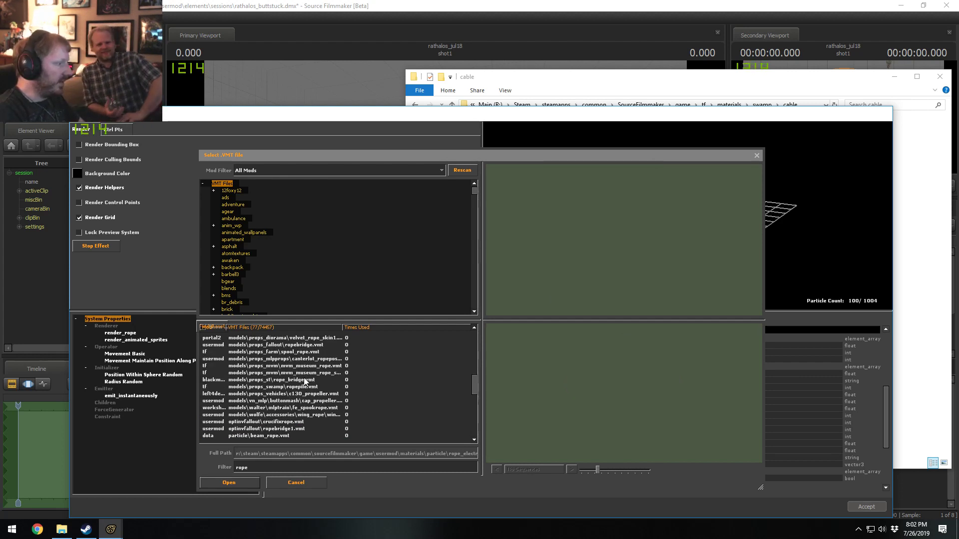
pyautogui.click(304, 380)
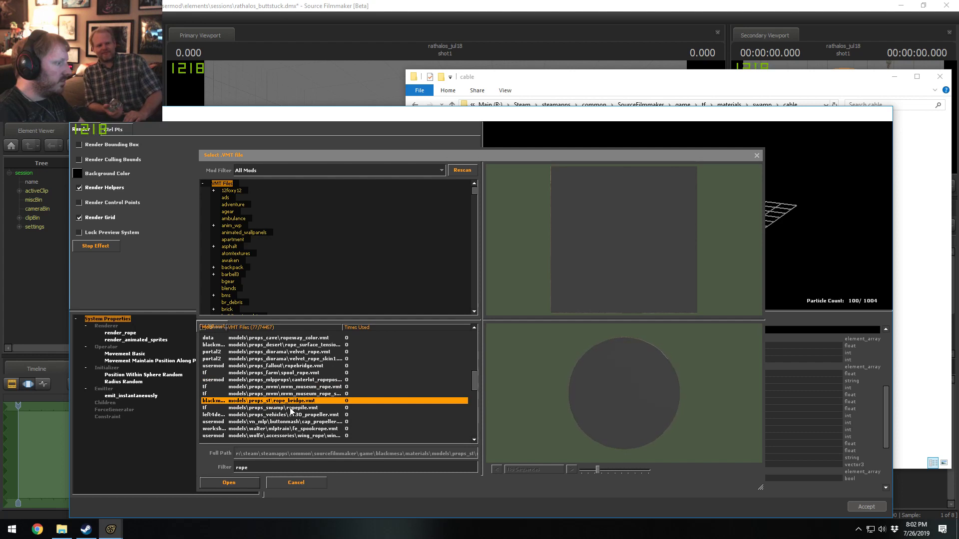
pyautogui.click(322, 388)
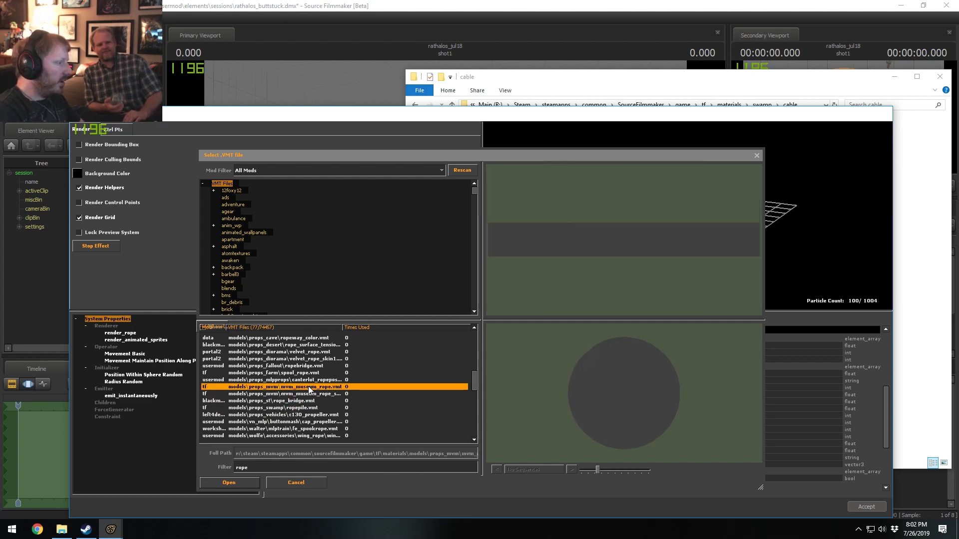
# - Switch to File Explorer and go up to the tf folder
pyautogui.hotkey('alt', 'Tab')
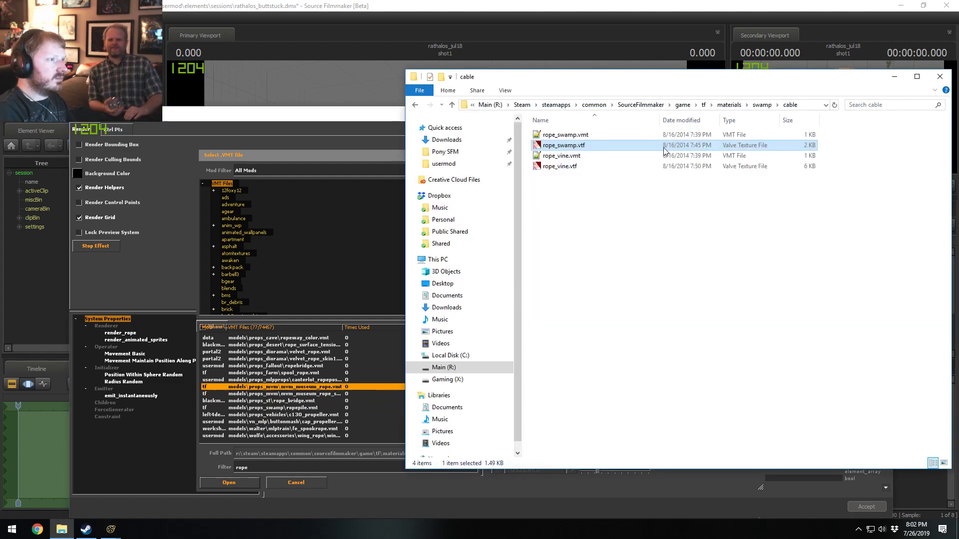
pyautogui.click(704, 104)
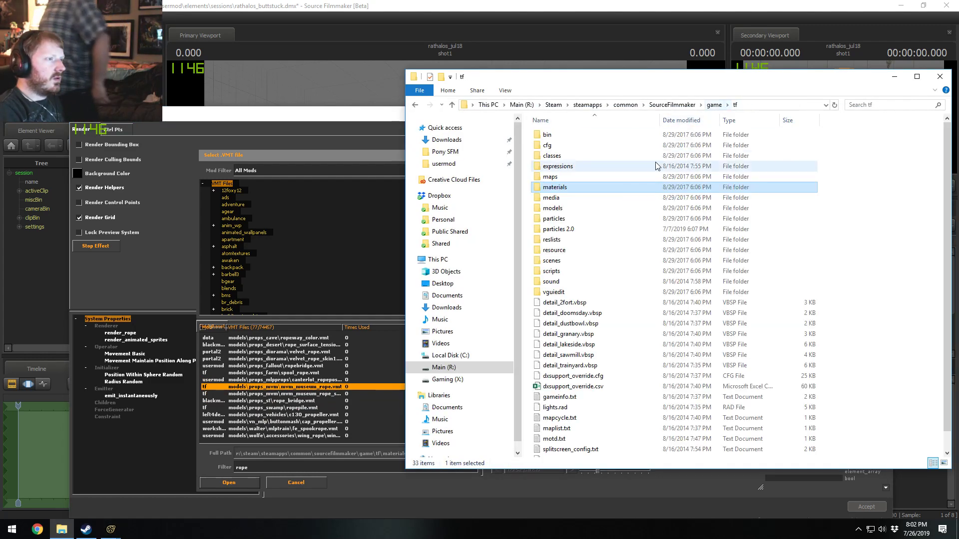
pyautogui.doubleClick(570, 208)
pyautogui.scroll(-3, 581, 231)
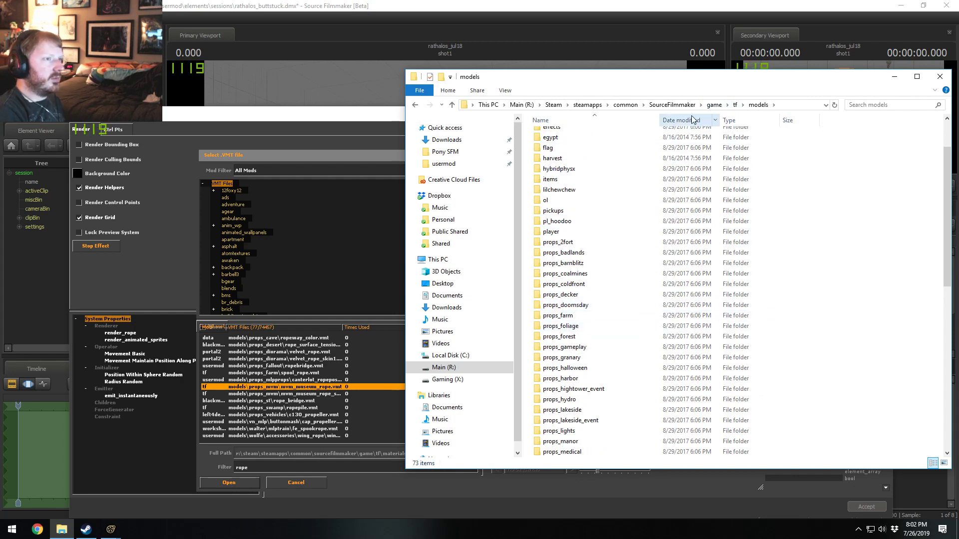
pyautogui.click(735, 104)
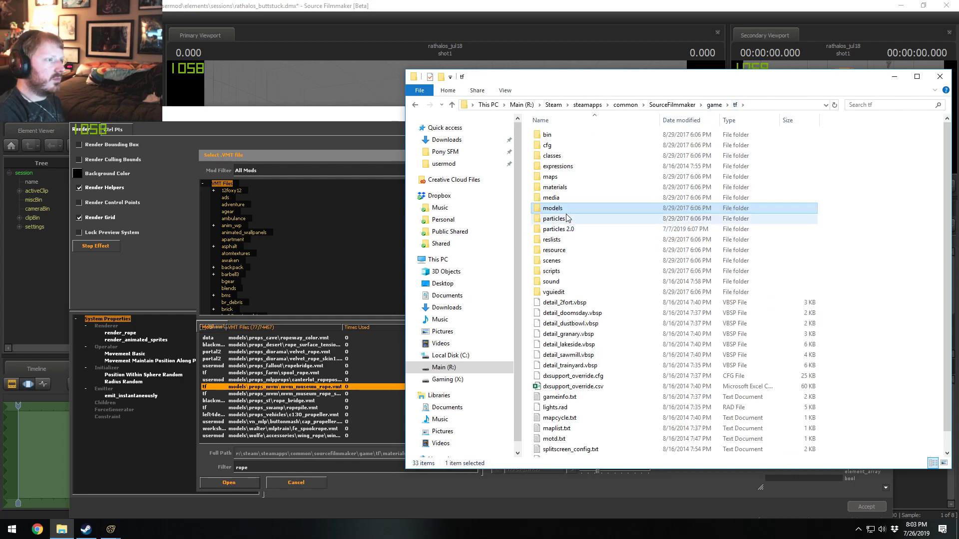
# - Open the materials\models\props_mvm folder inside tf
pyautogui.doubleClick(556, 187)
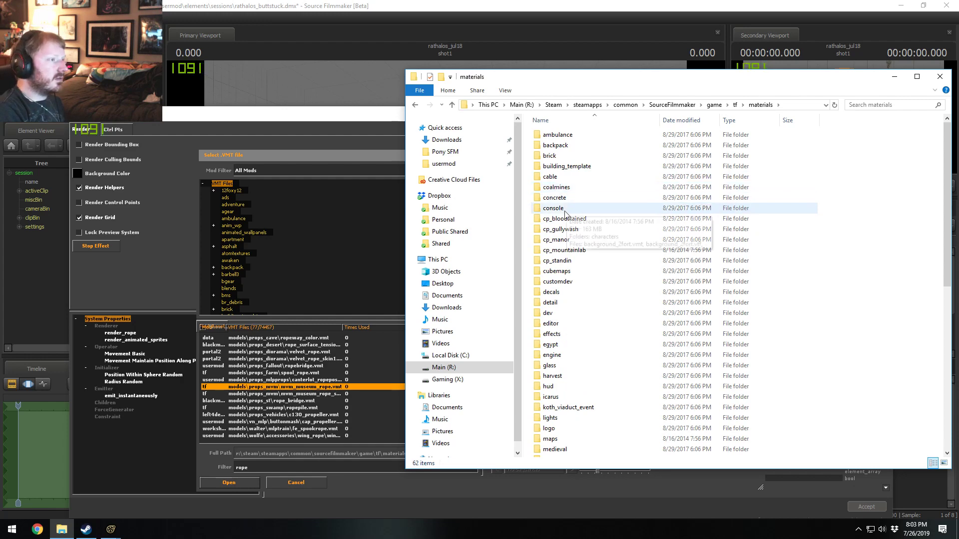
pyautogui.scroll(-5, 574, 349)
pyautogui.click(558, 318)
pyautogui.doubleClick(558, 317)
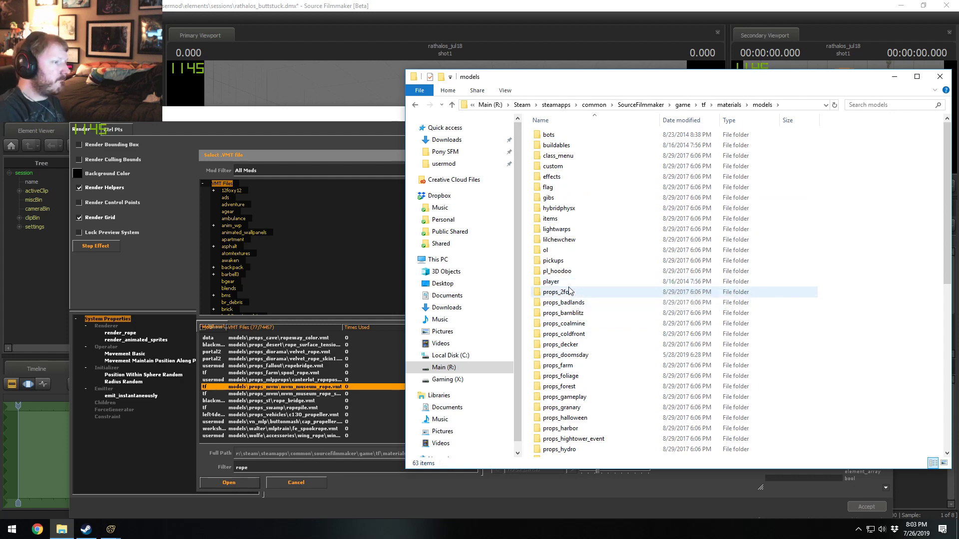
pyautogui.scroll(-4, 568, 300)
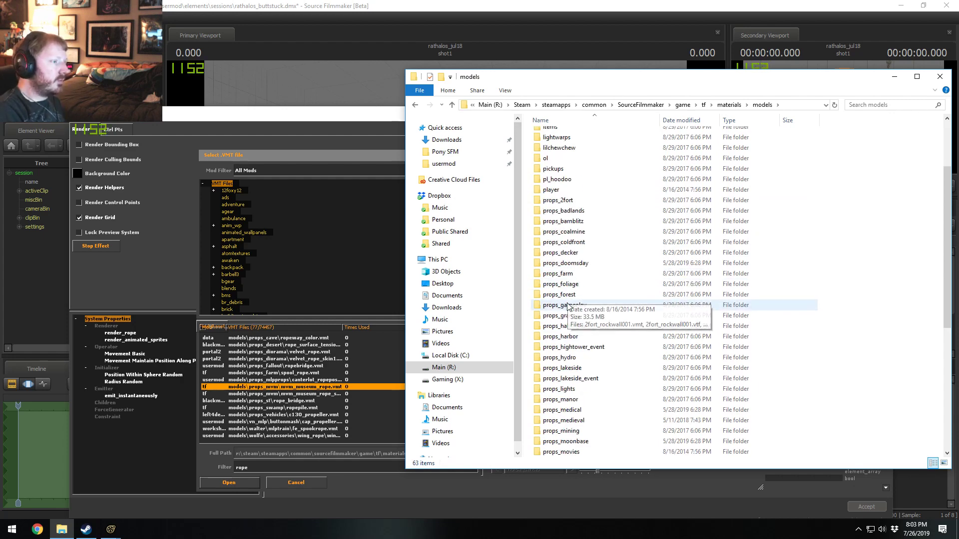
pyautogui.scroll(-3, 569, 337)
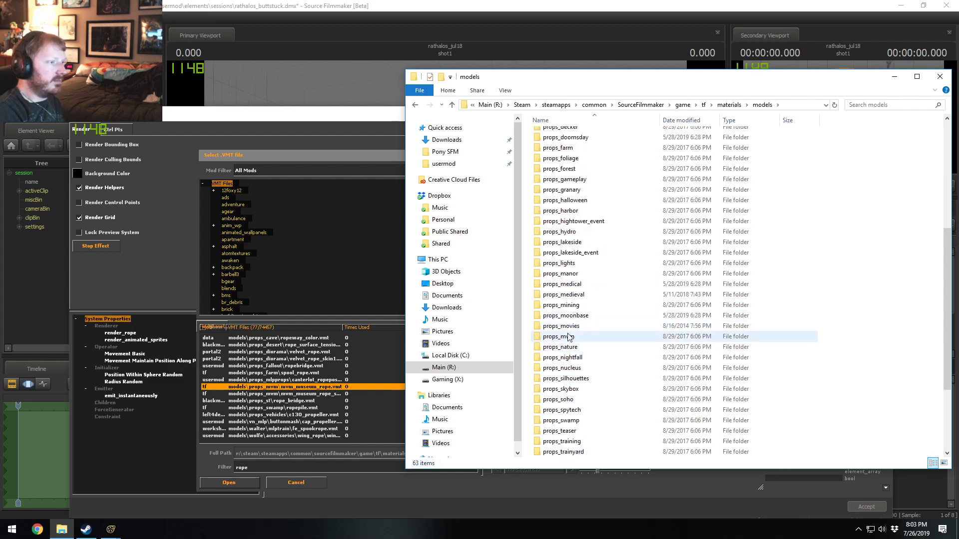
pyautogui.doubleClick(569, 342)
# - Open the texture mvm_museum_rope.vtf from props_mvm, view its image, and close it
pyautogui.scroll(-15, 568, 342)
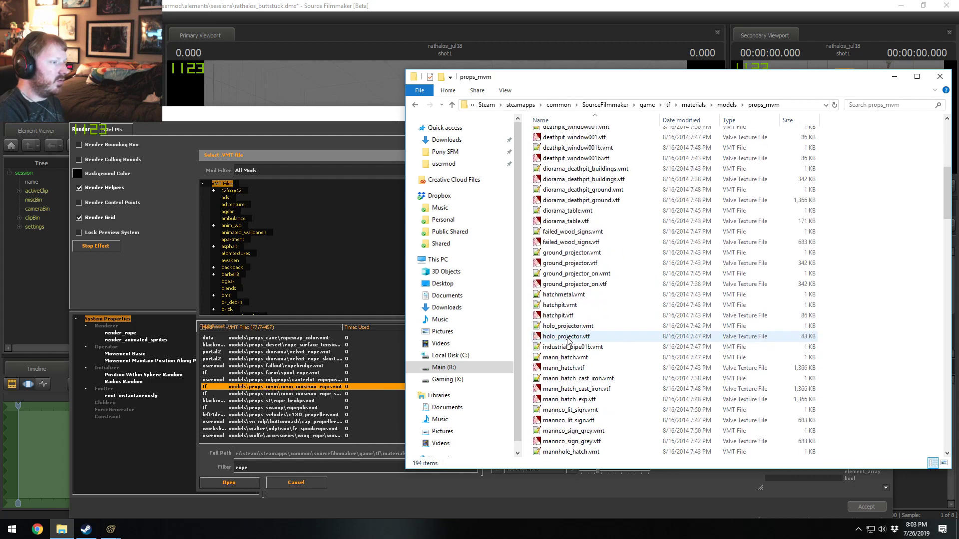
pyautogui.scroll(-11, 569, 343)
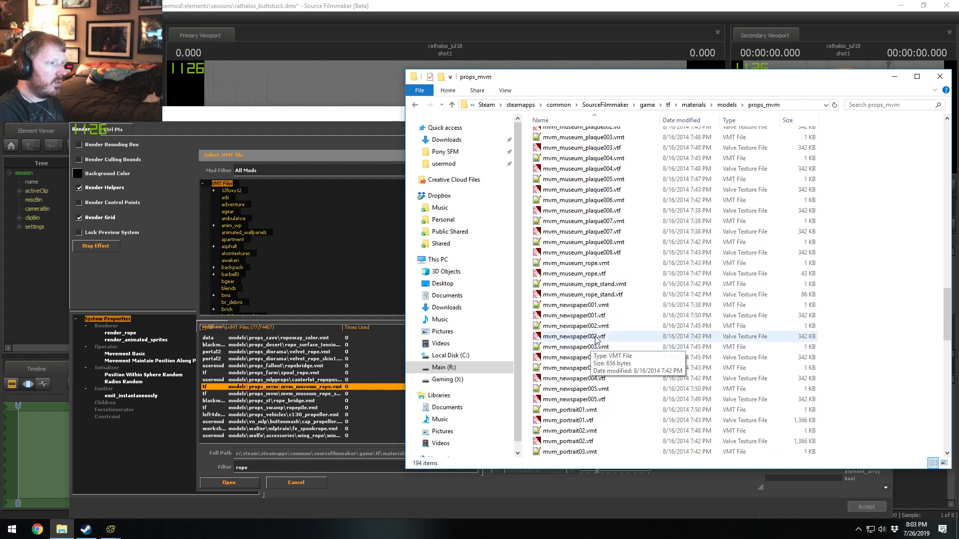
pyautogui.scroll(-4, 579, 344)
pyautogui.doubleClick(612, 274)
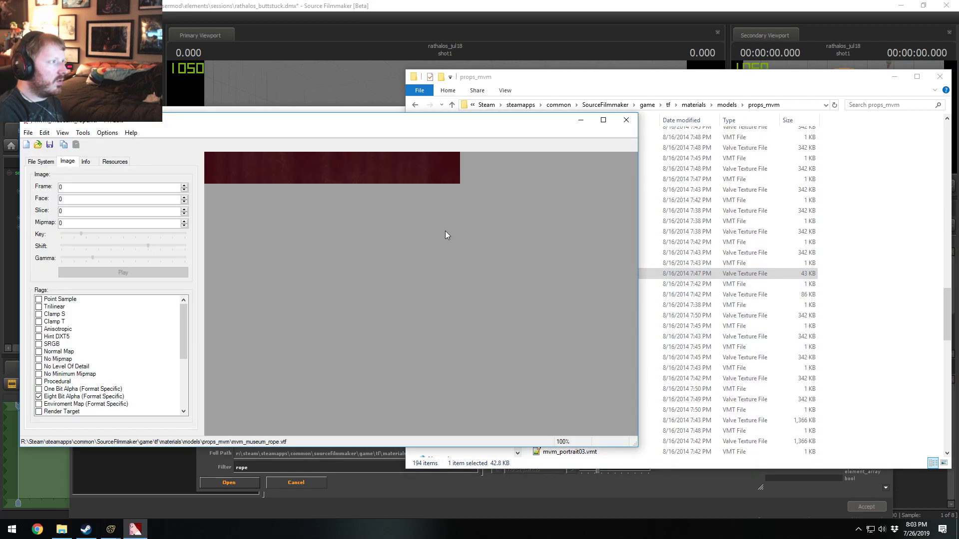
pyautogui.click(626, 120)
# - Return to Source Filmmaker's material picker and preview velvet_rope.vmt, props_fallout\ropebridge.vmt and cs_militia\soap_rope.vmt
pyautogui.click(289, 352)
pyautogui.scroll(1, 301, 373)
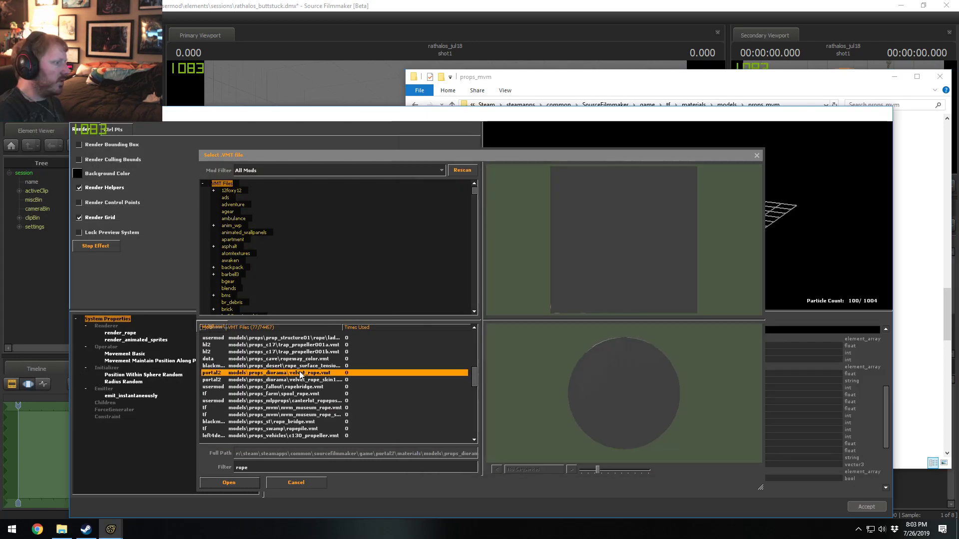
pyautogui.click(300, 390)
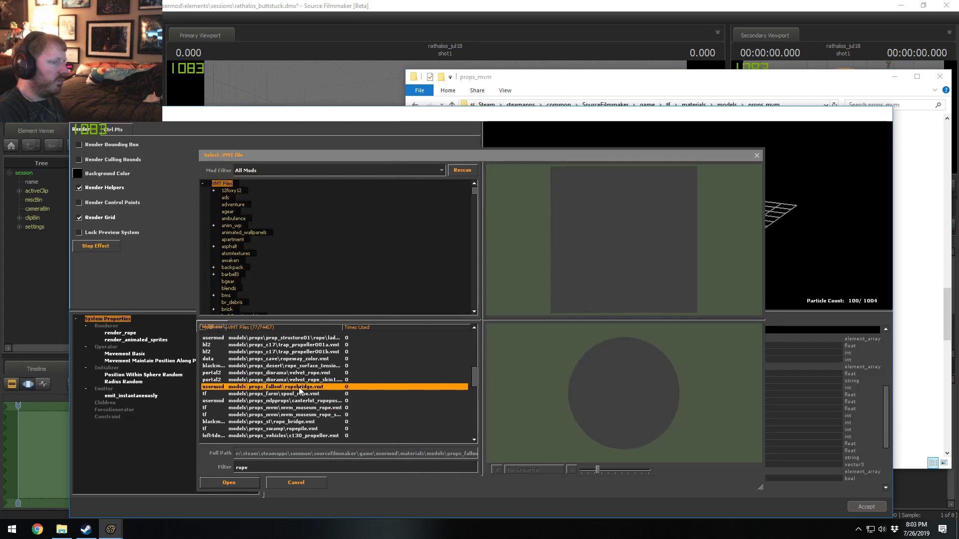
pyautogui.scroll(4, 299, 390)
pyautogui.click(302, 381)
pyautogui.click(306, 373)
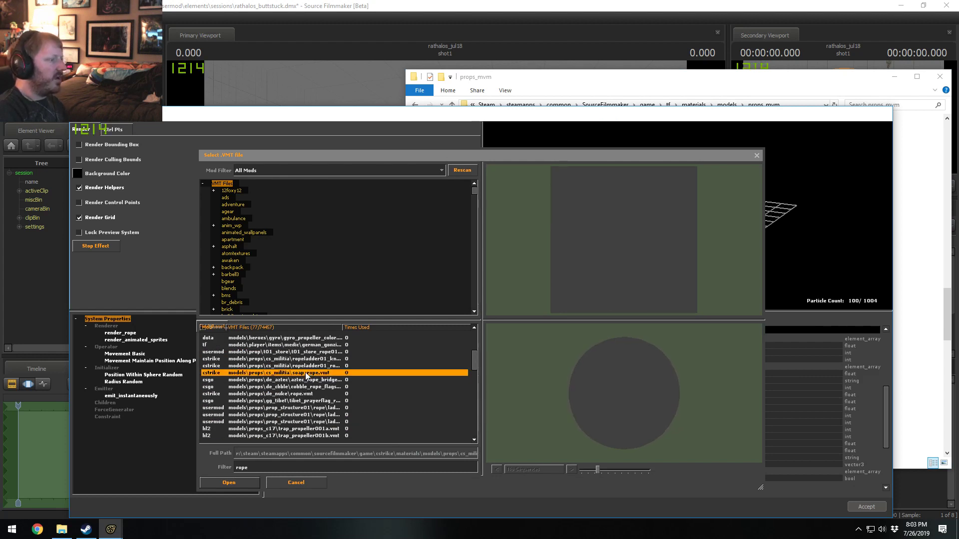
# - Go through the preceding rope materials one by one, past the t01_store rope, and select models\esther\donnely\rope.vmt
pyautogui.press('Up')
pyautogui.press('Up')
pyautogui.press('Up')
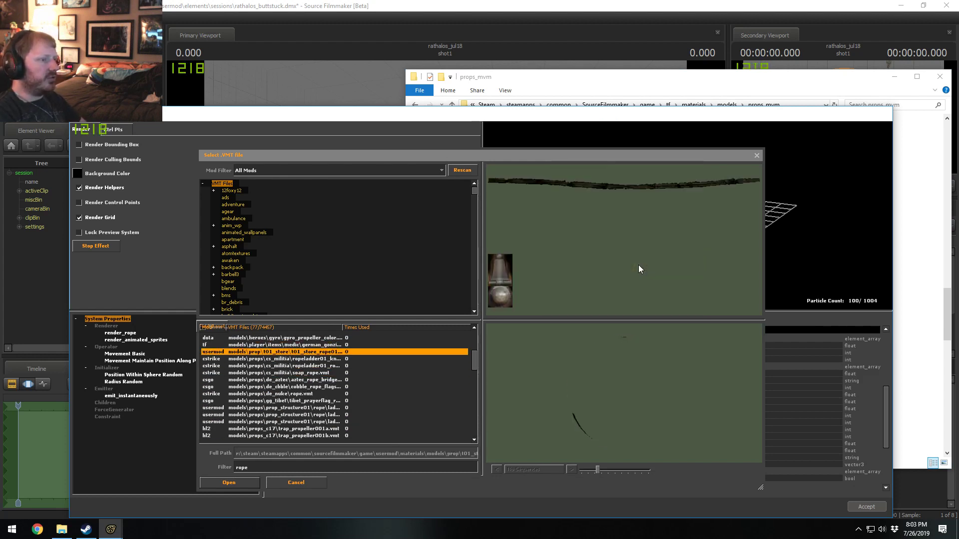
pyautogui.press('Up')
pyautogui.press('Up')
pyautogui.press('Up')
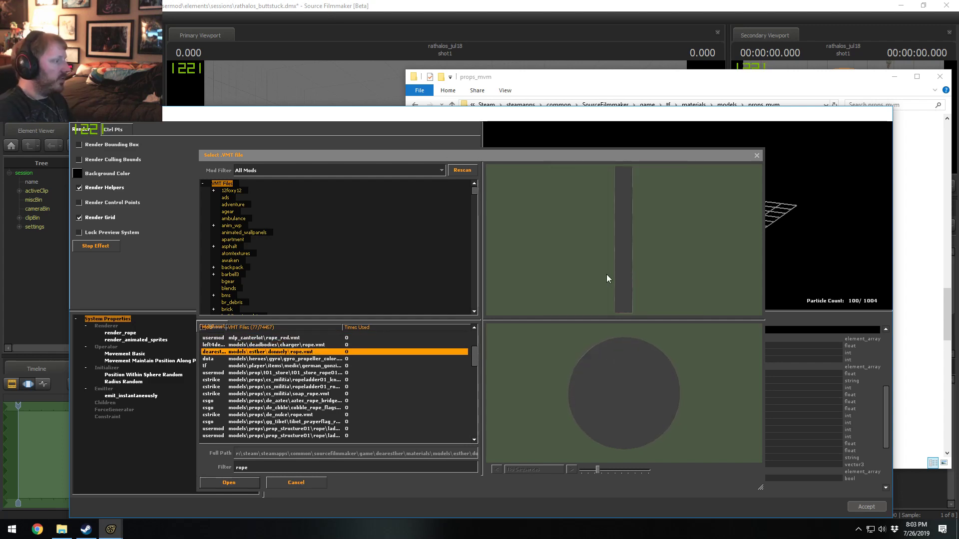
# - Switch to File Explorer, go back to tf's materials folder, and open its models subfolder
pyautogui.hotkey('alt', 'Tab')
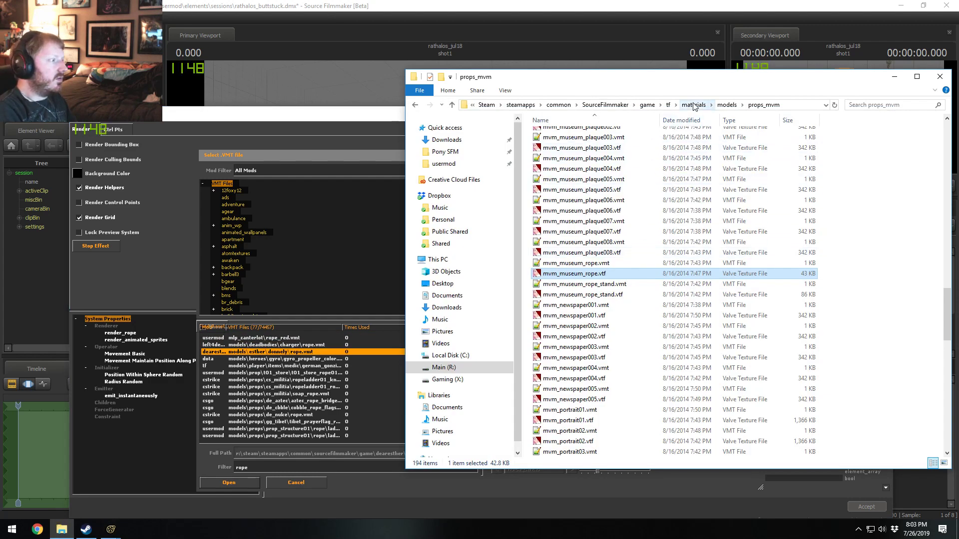
pyautogui.click(694, 106)
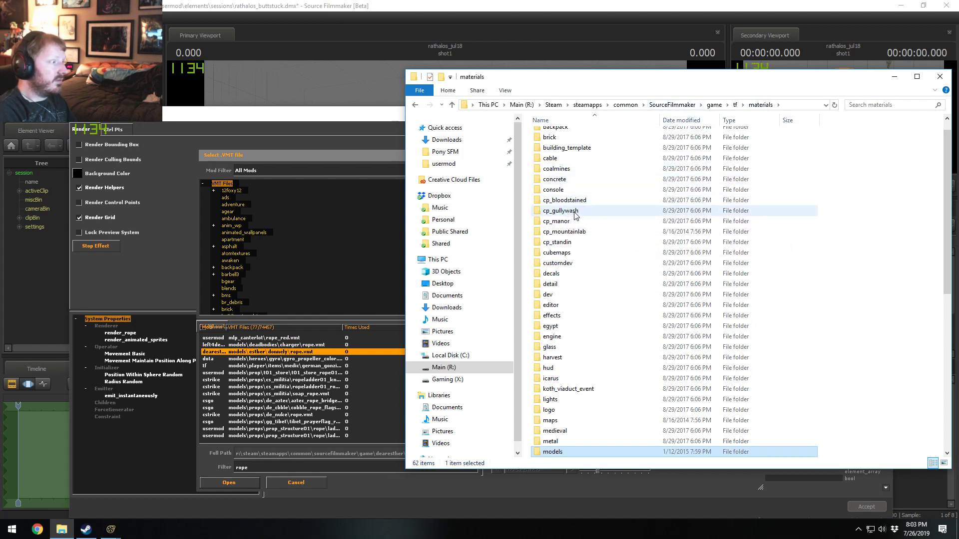
pyautogui.moveTo(574, 214)
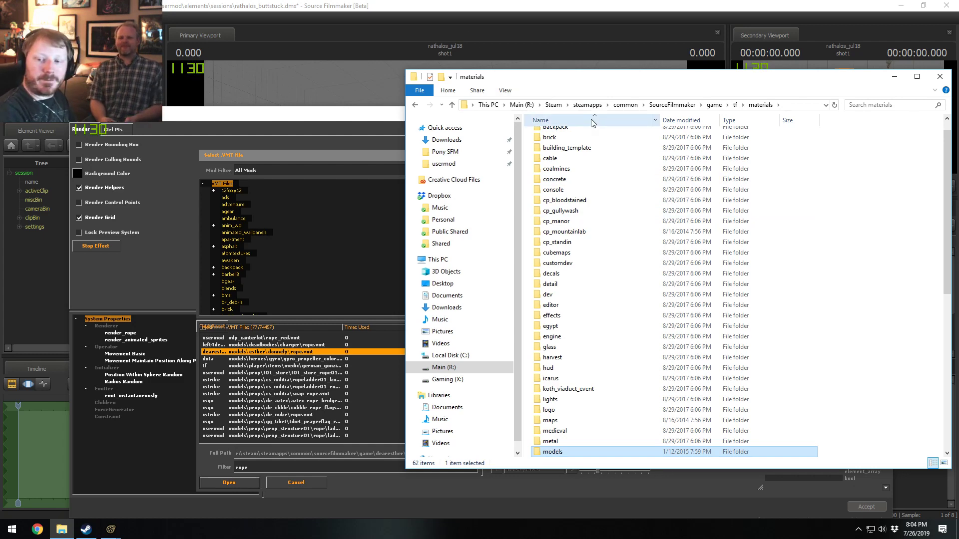
pyautogui.scroll(-5, 605, 137)
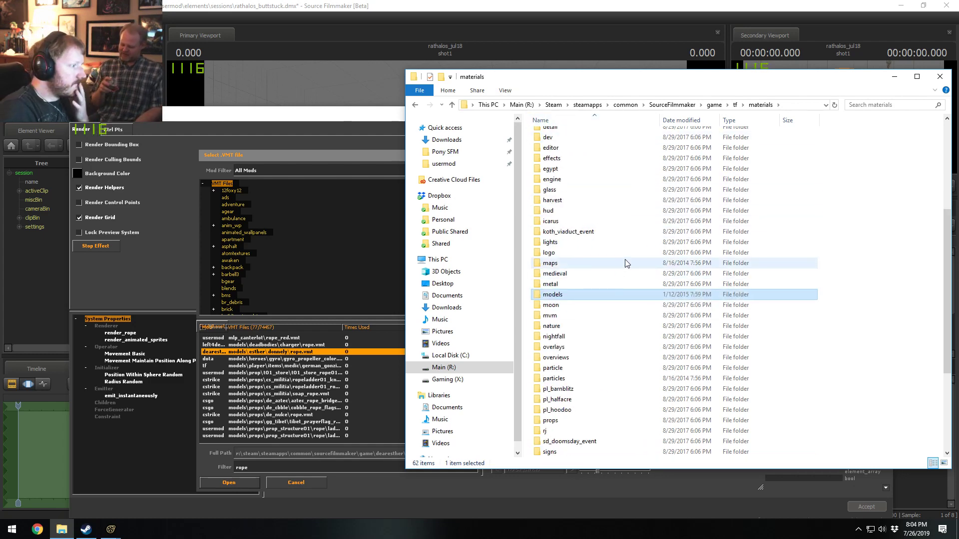
pyautogui.doubleClick(577, 296)
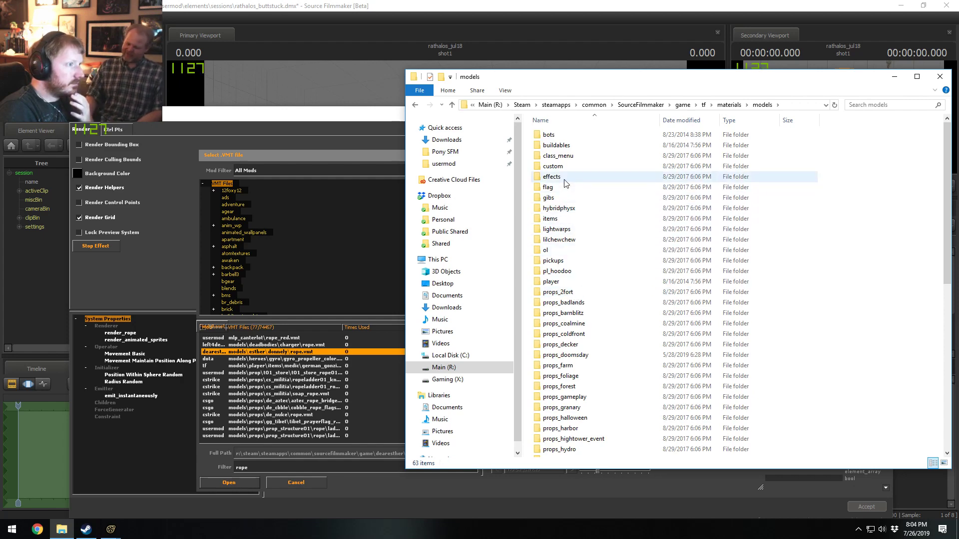
# - Browse from the SourceFilmmaker game folder to dearesther\materials\models\esther\donnely
pyautogui.click(683, 105)
pyautogui.scroll(-1, 559, 238)
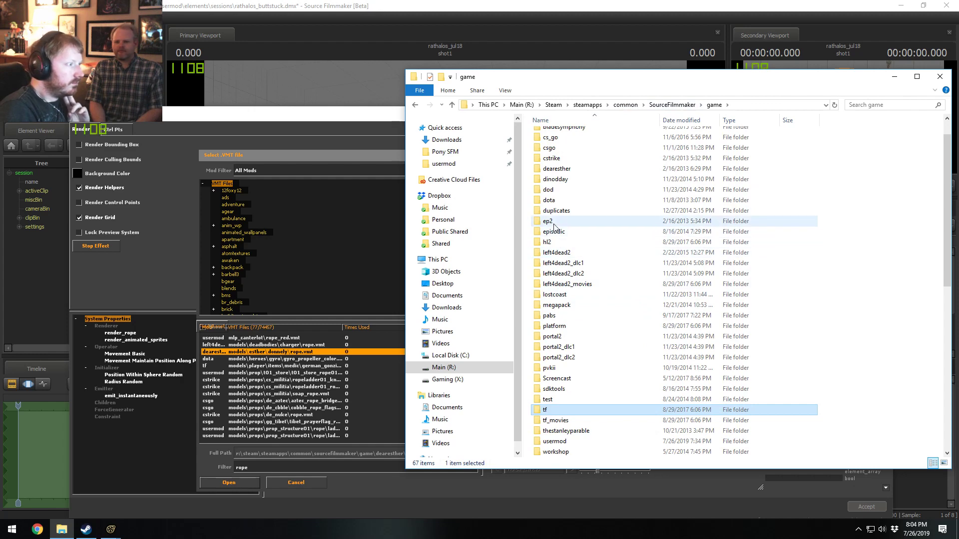
pyautogui.scroll(1, 554, 228)
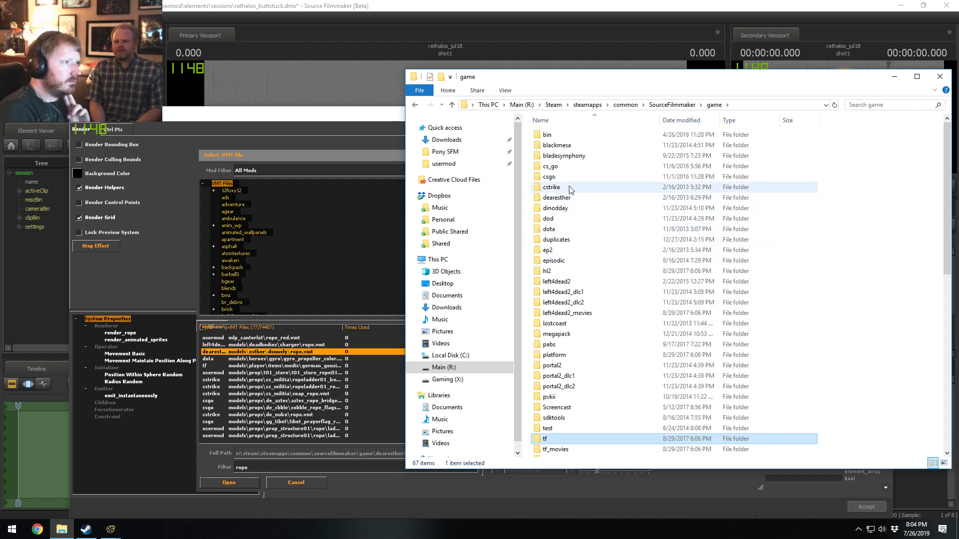
pyautogui.doubleClick(572, 205)
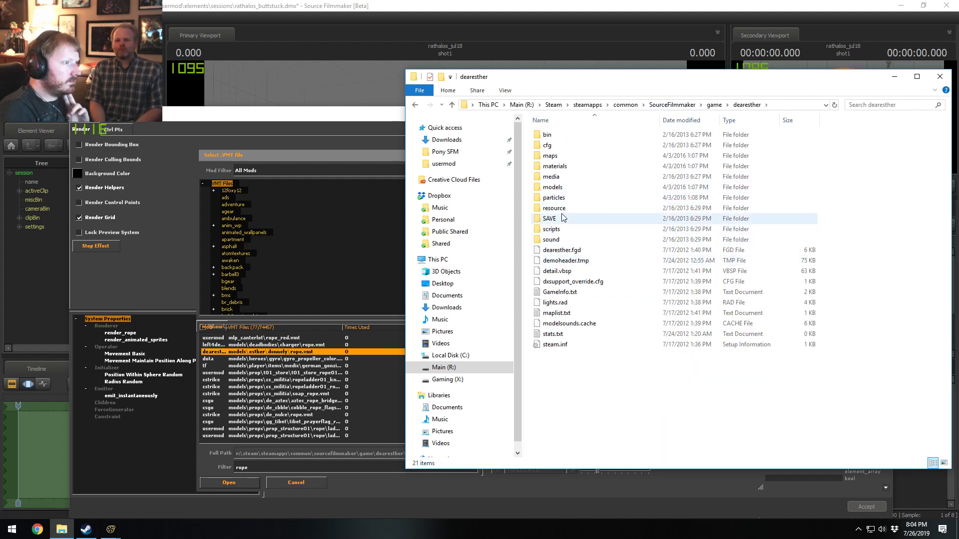
pyautogui.doubleClick(554, 166)
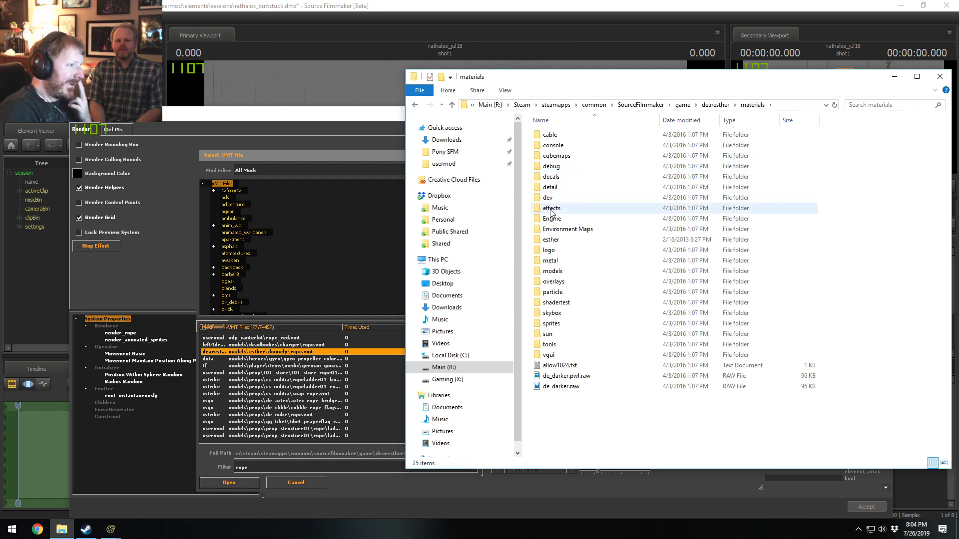
pyautogui.doubleClick(555, 273)
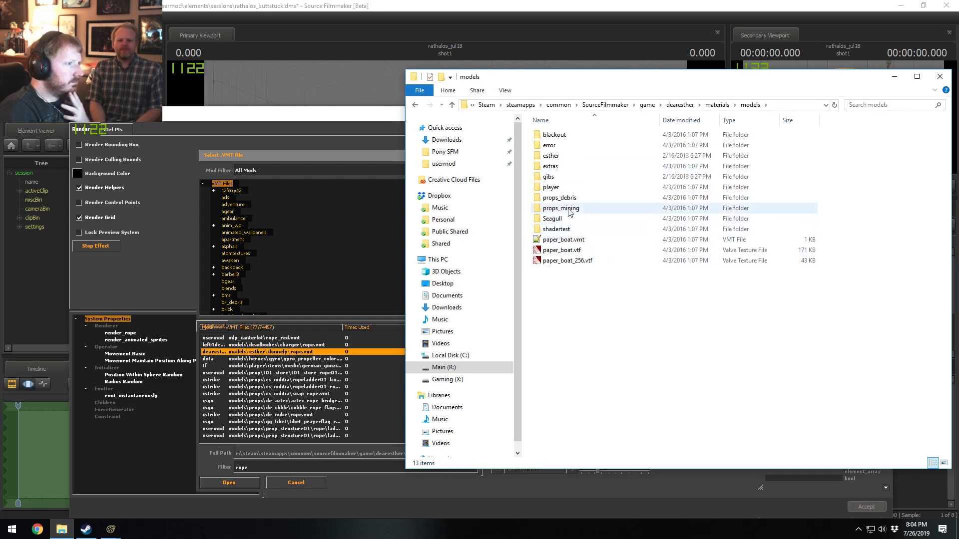
pyautogui.doubleClick(559, 157)
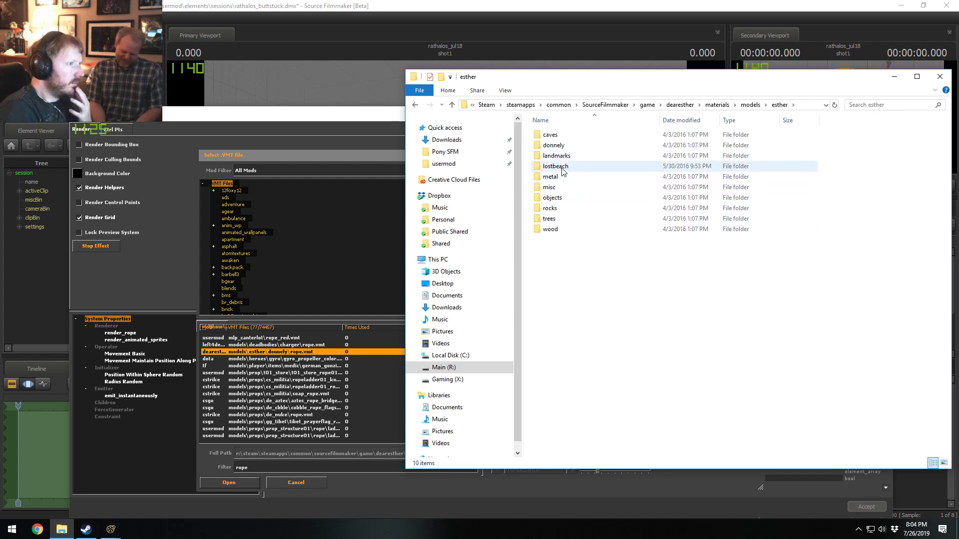
pyautogui.doubleClick(558, 145)
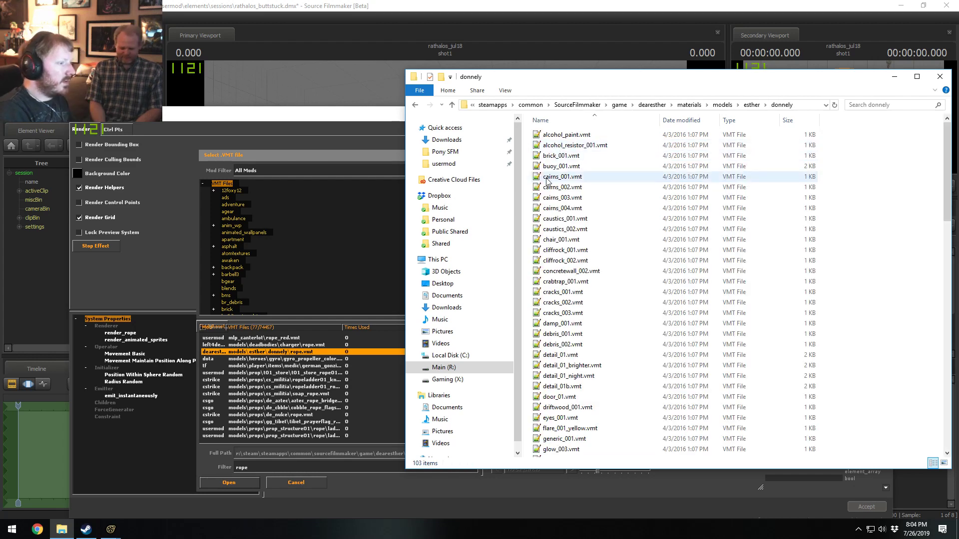
# - Open rope.vmt from the donnely folder in Notepad++ and shrink the editor window to show the whole file
pyautogui.scroll(-15, 547, 181)
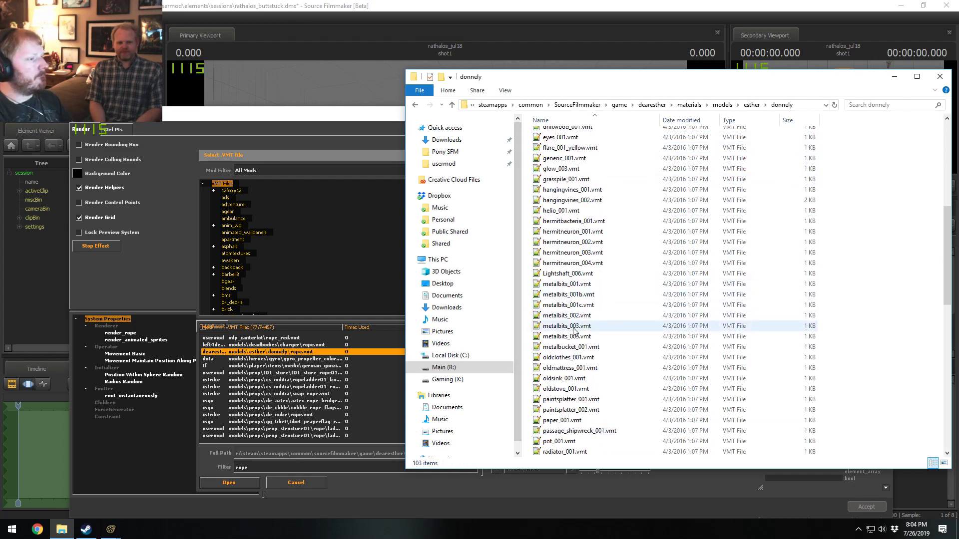
pyautogui.scroll(-7, 574, 330)
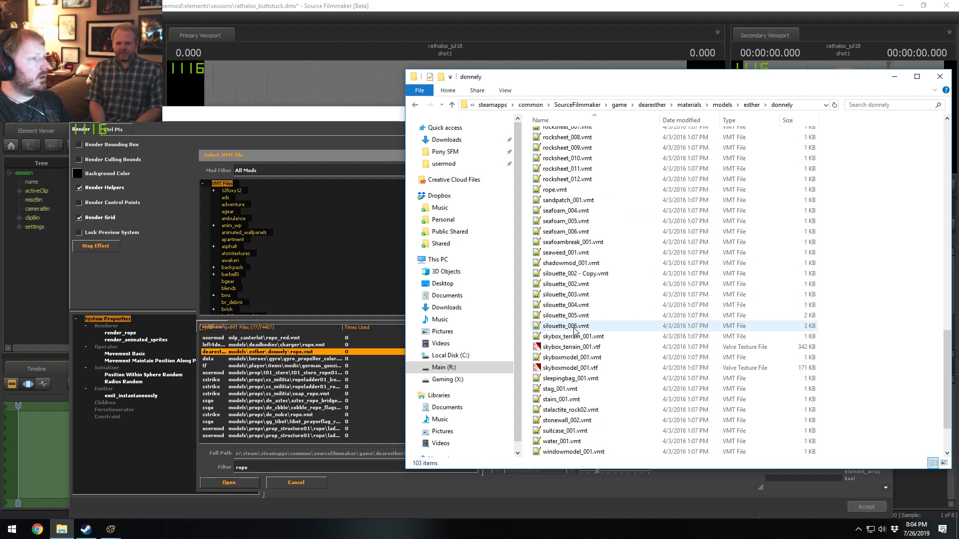
pyautogui.doubleClick(571, 190)
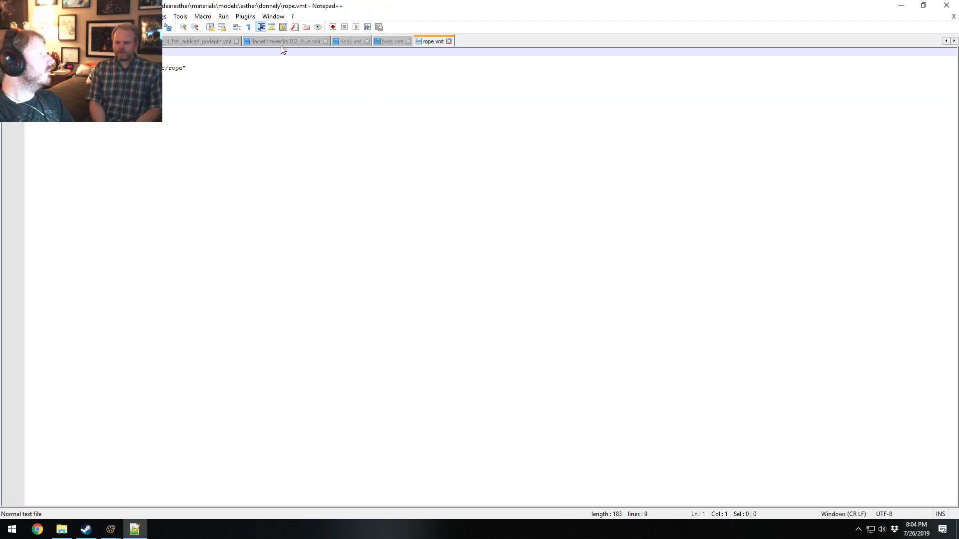
pyautogui.moveTo(542, 5); pyautogui.dragTo(306, 140)
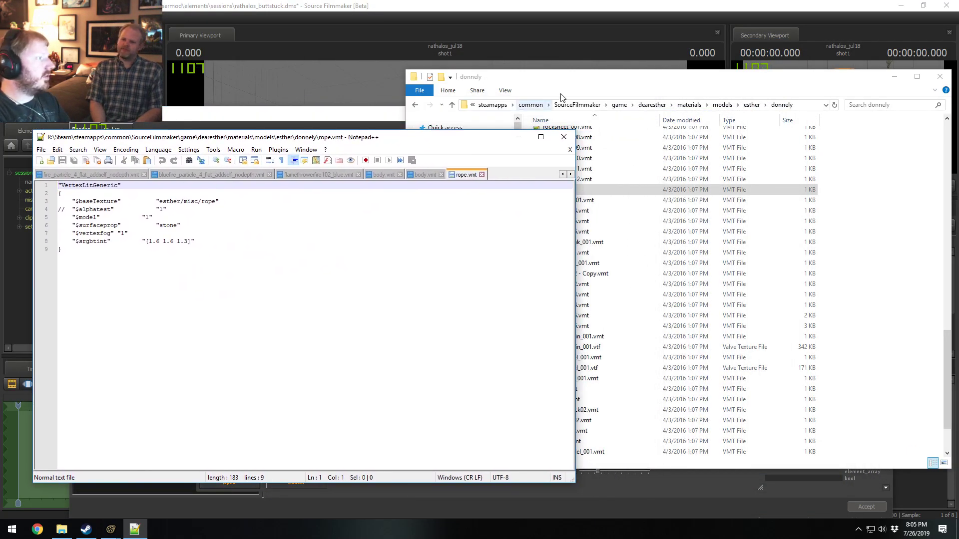
# - Look for the rope texture in the dearesther\models\esther\misc folder
pyautogui.click(584, 88)
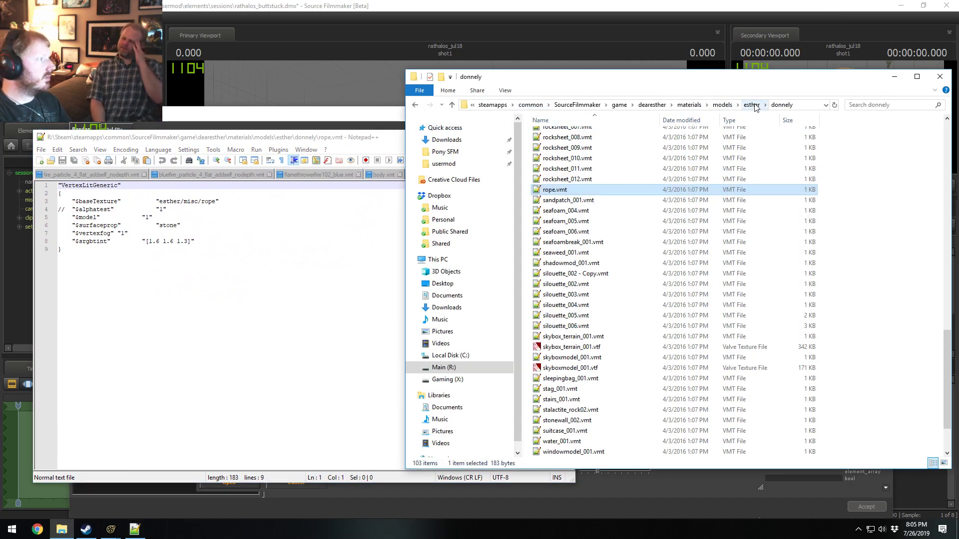
pyautogui.click(651, 105)
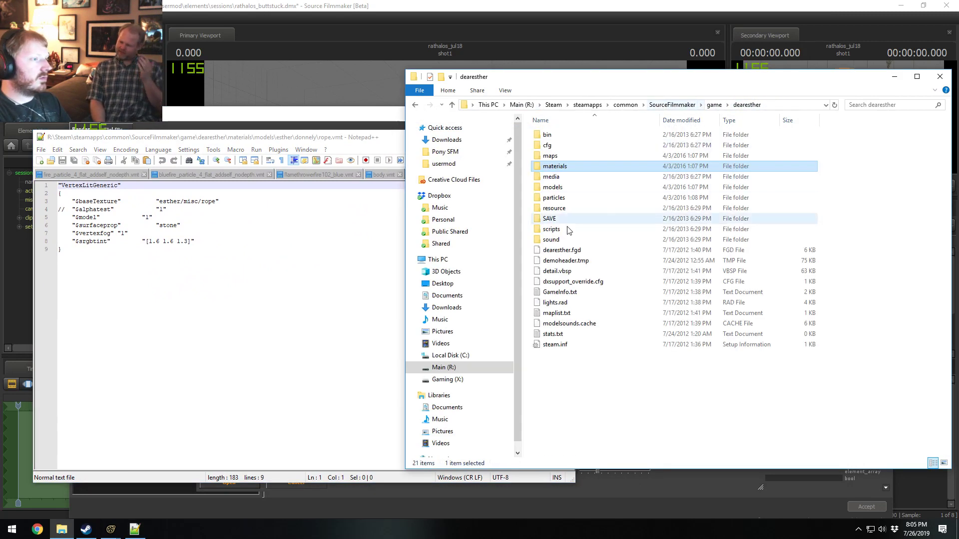
pyautogui.doubleClick(556, 188)
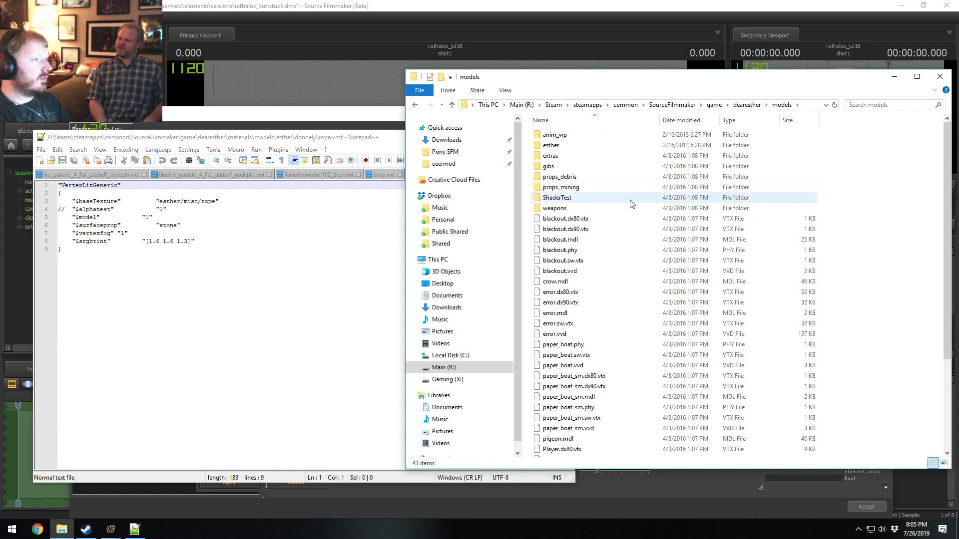
pyautogui.doubleClick(551, 144)
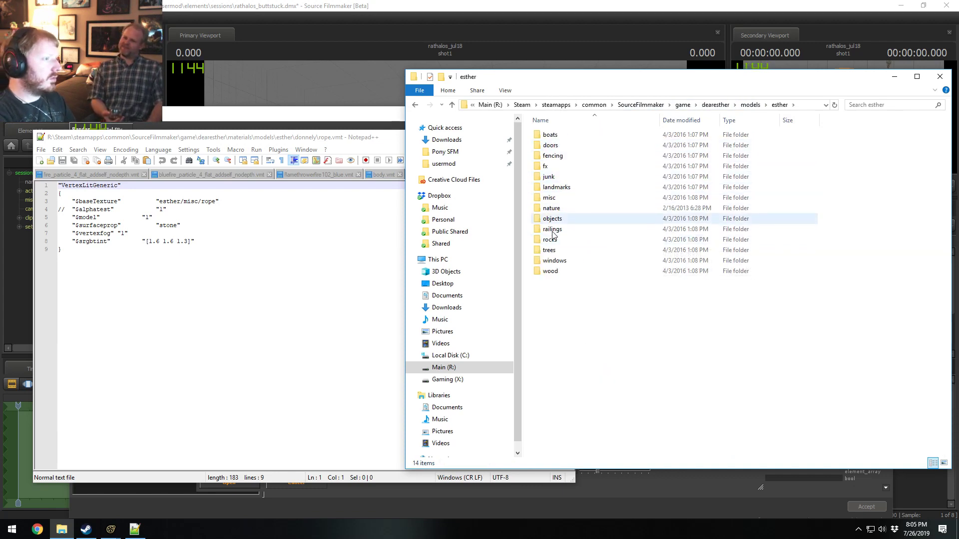
pyautogui.doubleClick(549, 198)
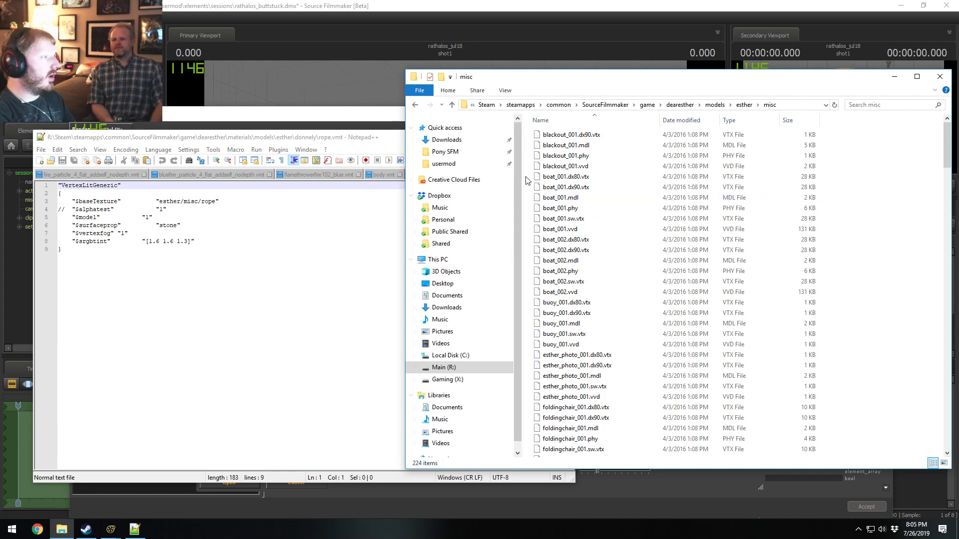
pyautogui.scroll(-20, 598, 321)
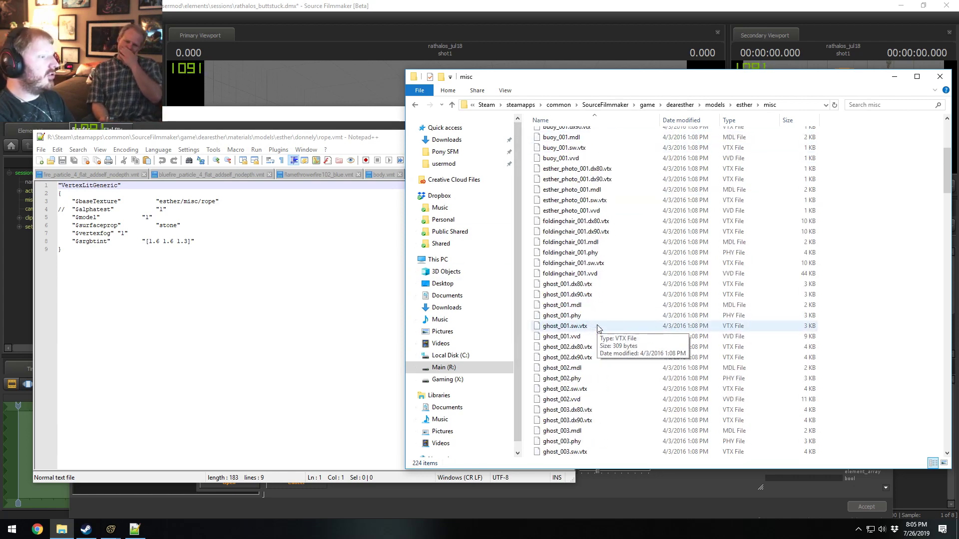
# - Find the rope's base texture in dearesther\materials\esther\misc and open rope.vtf to view its image
pyautogui.click(681, 105)
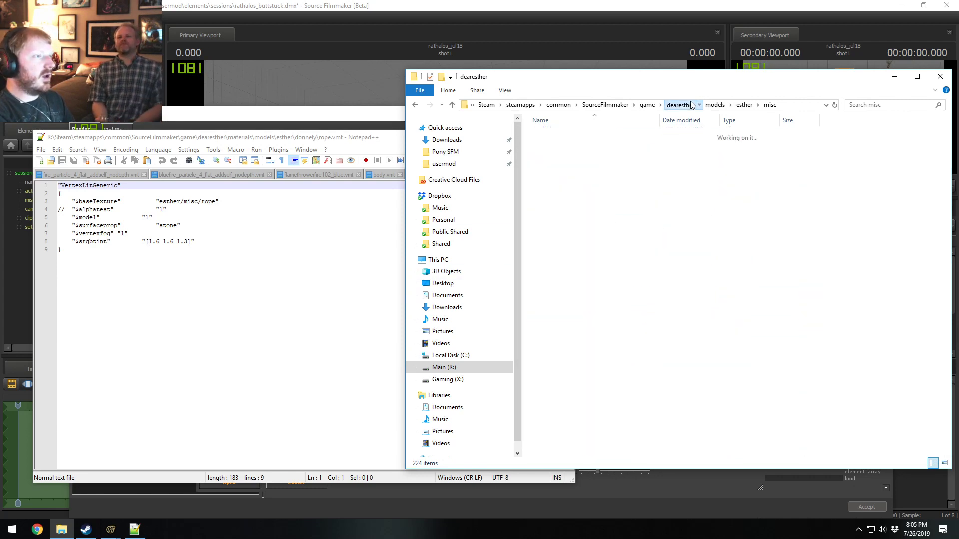
pyautogui.doubleClick(554, 167)
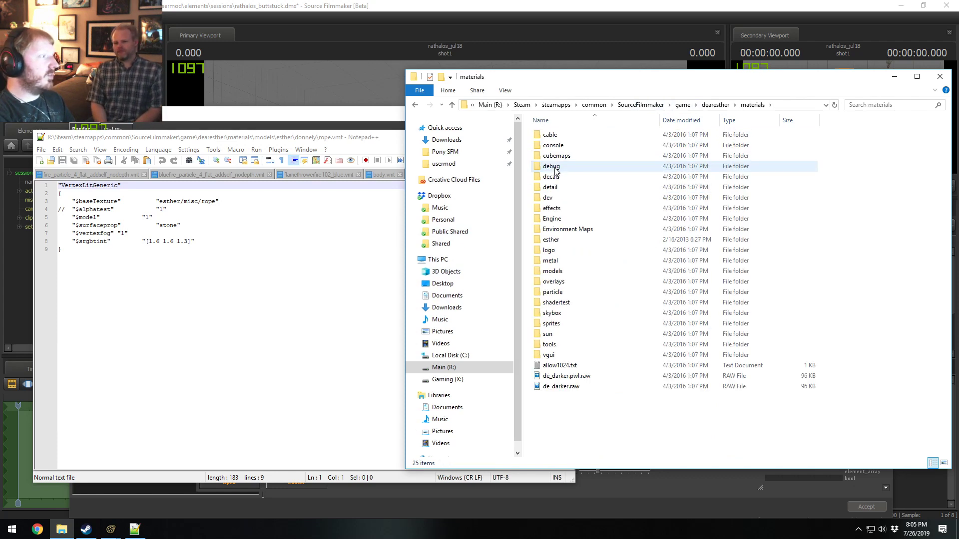
pyautogui.doubleClick(554, 241)
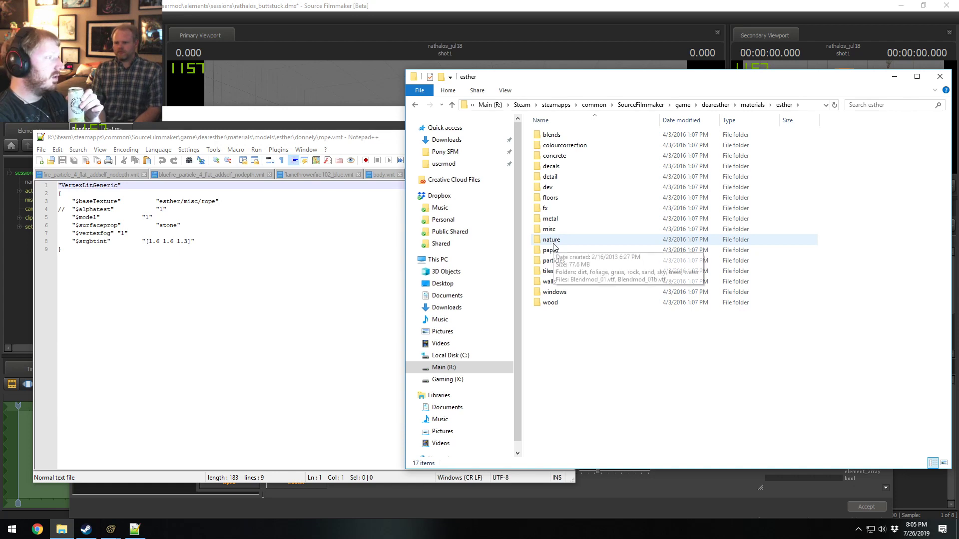
pyautogui.doubleClick(550, 229)
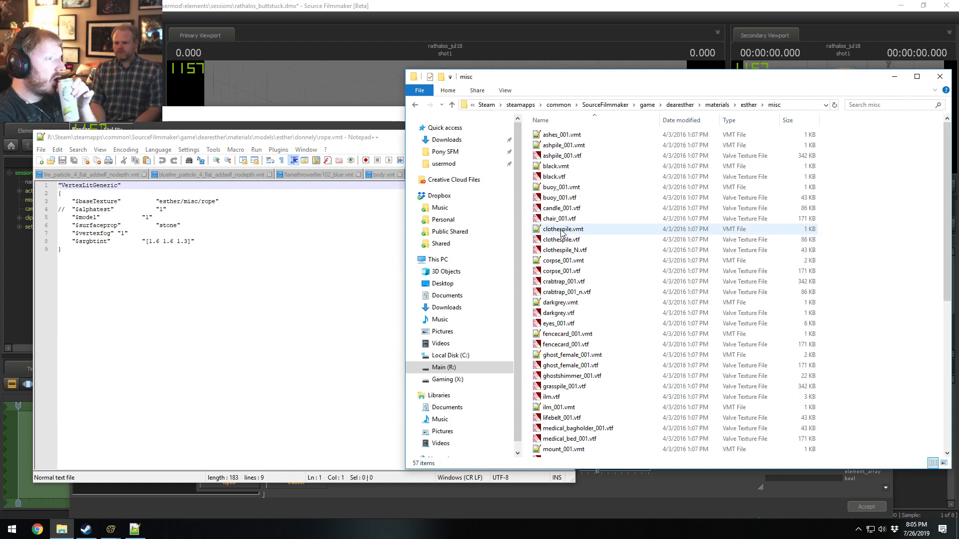
pyautogui.scroll(-5, 603, 258)
pyautogui.scroll(-4, 603, 257)
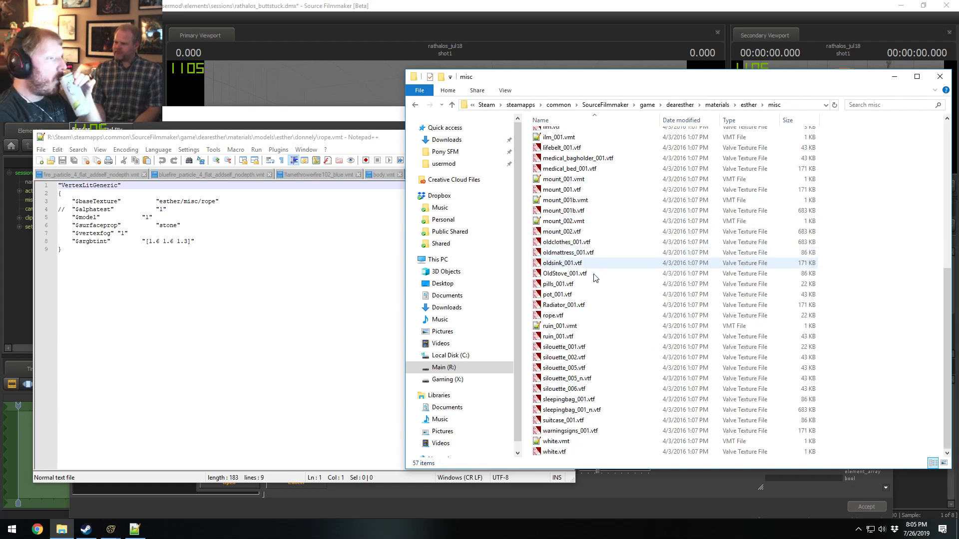
pyautogui.doubleClick(574, 317)
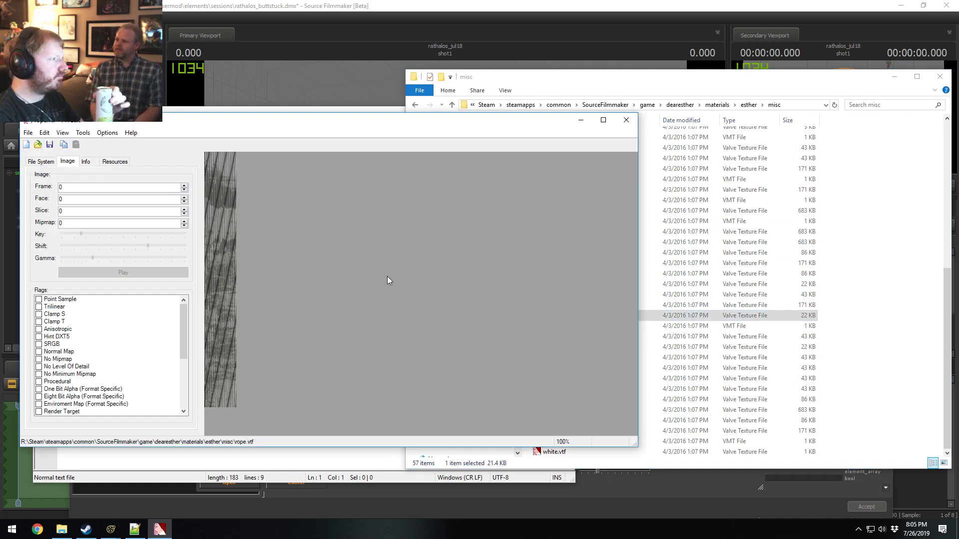
# - Close the texture viewer and the text editor, and return to the VMT file picker in Source Filmmaker
pyautogui.click(626, 120)
pyautogui.click(372, 142)
pyautogui.click(563, 137)
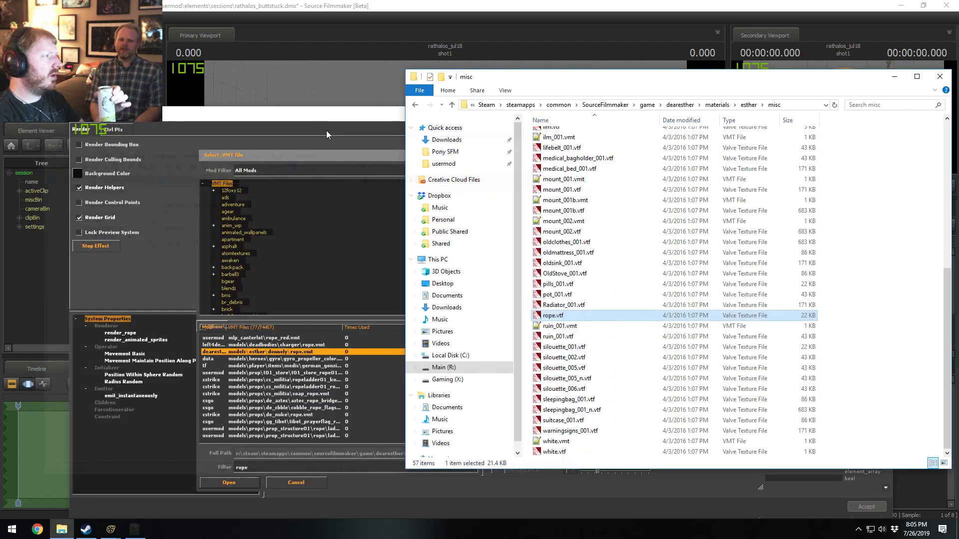
pyautogui.click(326, 131)
# - Preview the particle rope materials from rope_beam1.vmt to rope_intestine_01.vmt, and look through the remaining rope results
pyautogui.scroll(-1, 315, 381)
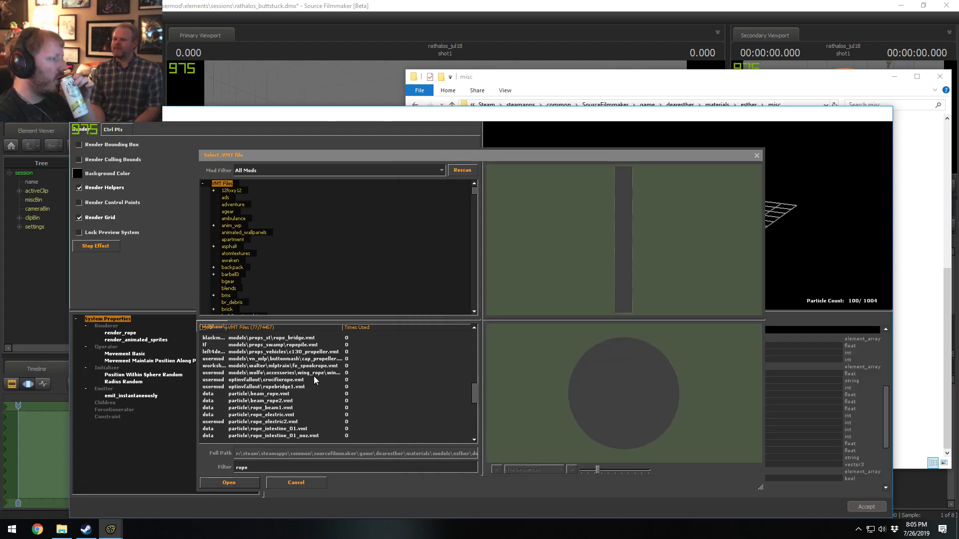
pyautogui.click(289, 408)
pyautogui.press('Down')
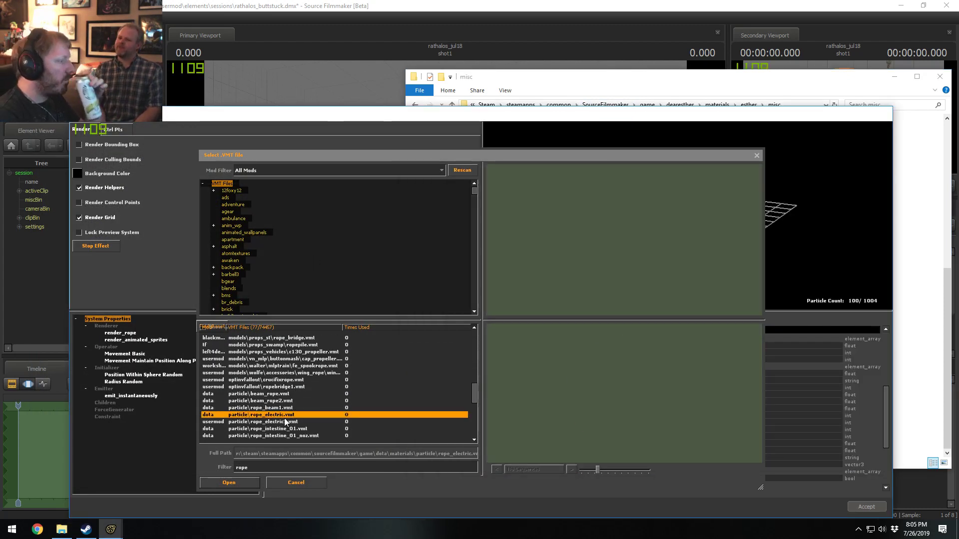
pyautogui.press('Down')
pyautogui.press('Down')
pyautogui.scroll(-4, 285, 417)
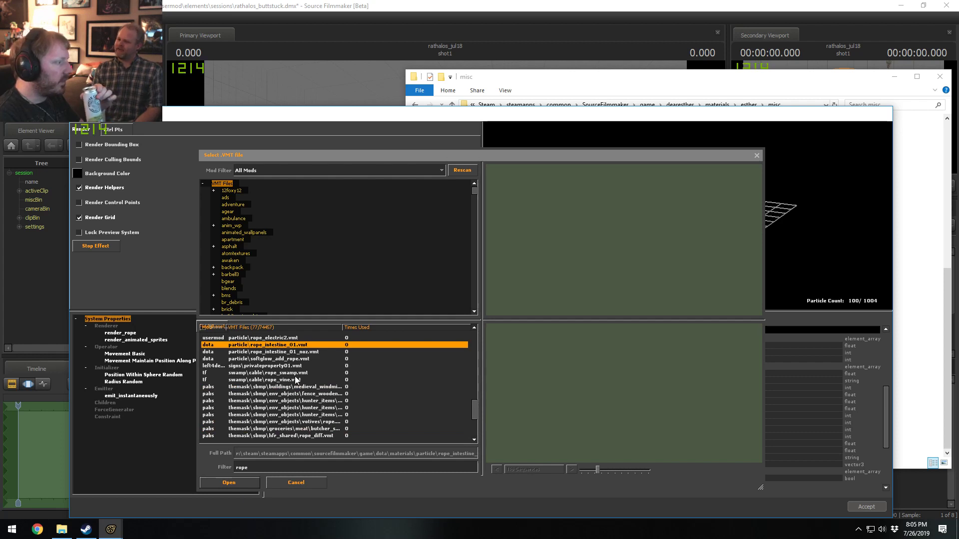
pyautogui.scroll(-4, 292, 389)
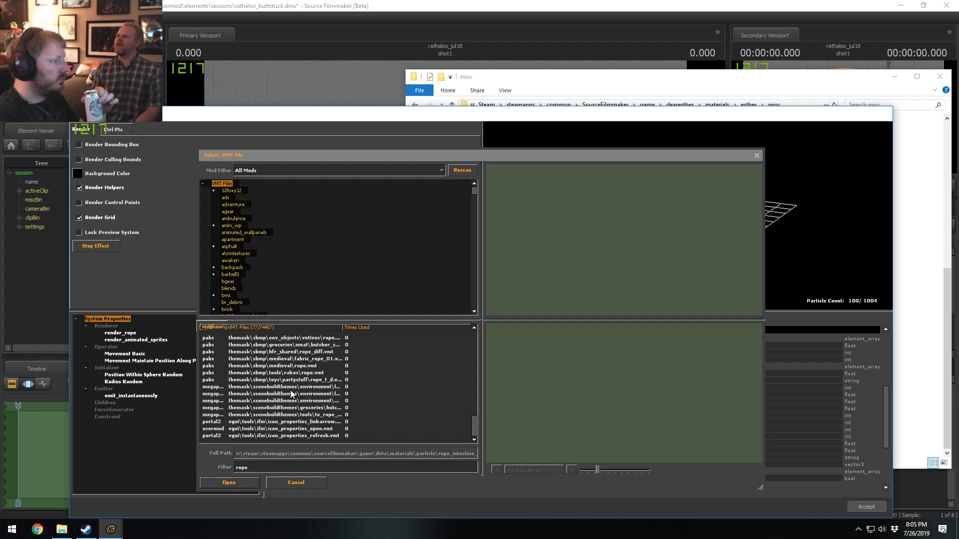
# - Preview themask\sbmp\medieval\rope.vmt and the portal2 link-arrow and refresh icon materials from the filtered list
pyautogui.click(298, 370)
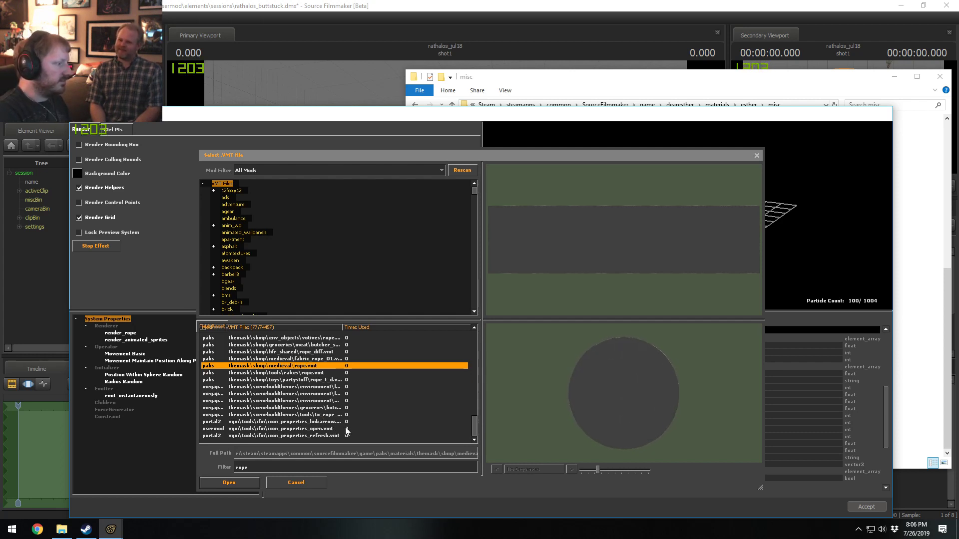
pyautogui.click(323, 424)
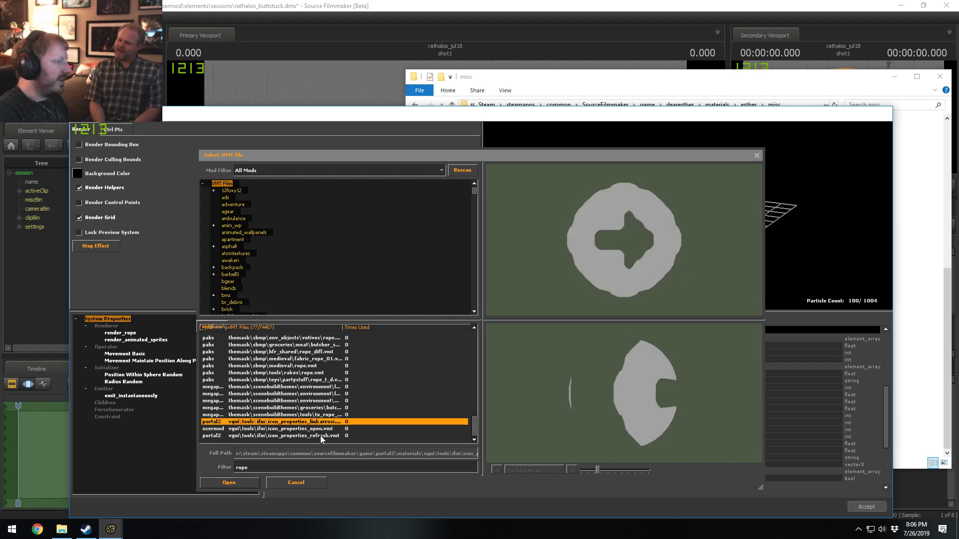
pyautogui.click(320, 435)
pyautogui.scroll(2, 302, 424)
pyautogui.scroll(-2, 302, 423)
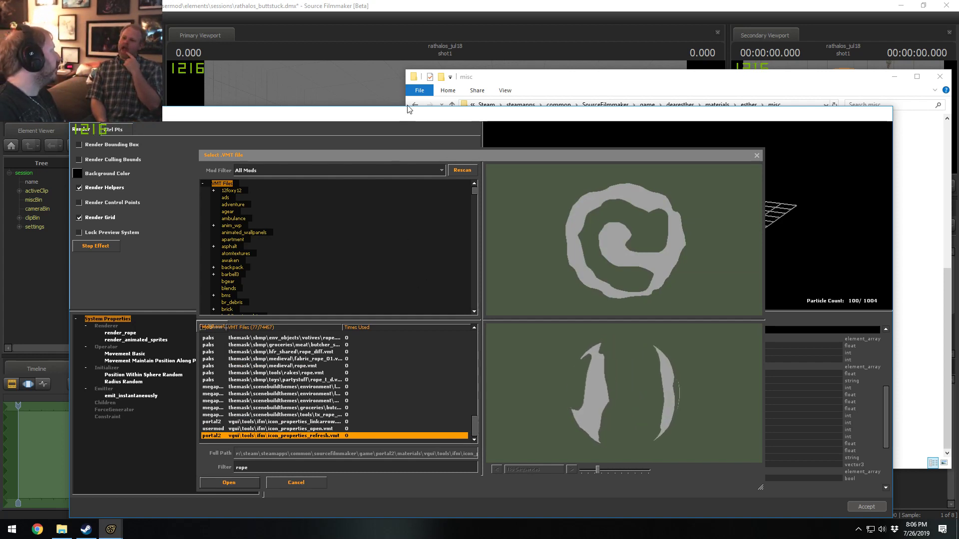
pyautogui.scroll(3, 346, 374)
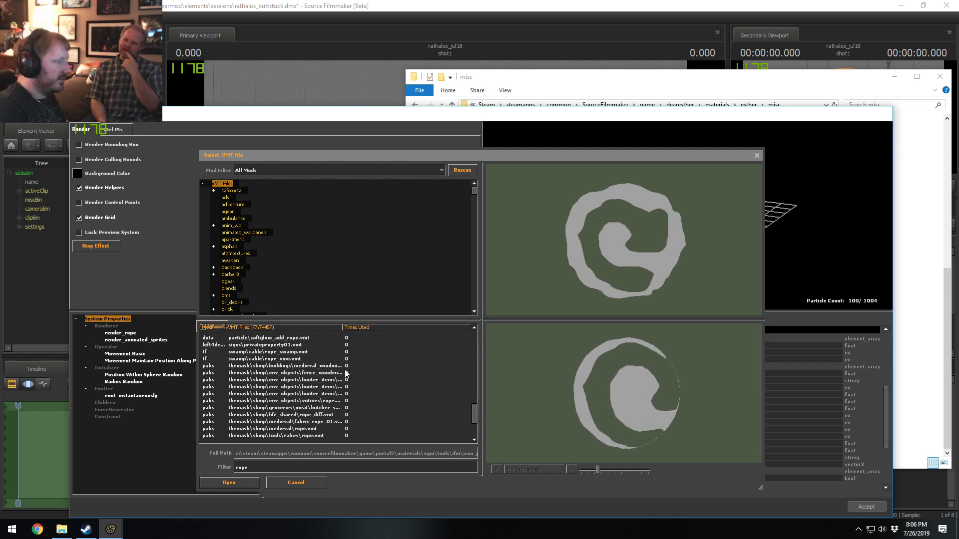
pyautogui.scroll(-3, 346, 374)
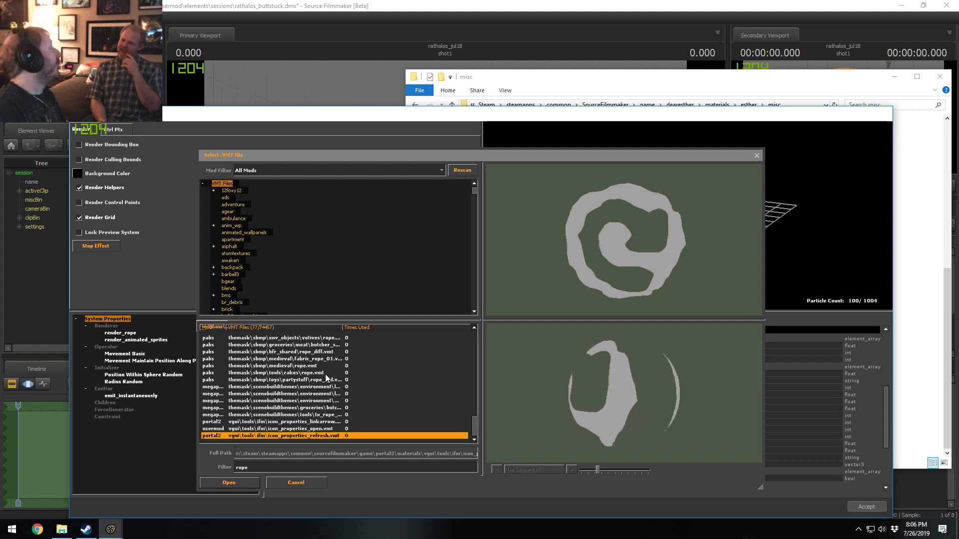
# - Preview hfr_shared\rope_diff.vmt, and select themask\sbmp\medieval\rope.vmt among the pabs materials
pyautogui.scroll(3, 325, 374)
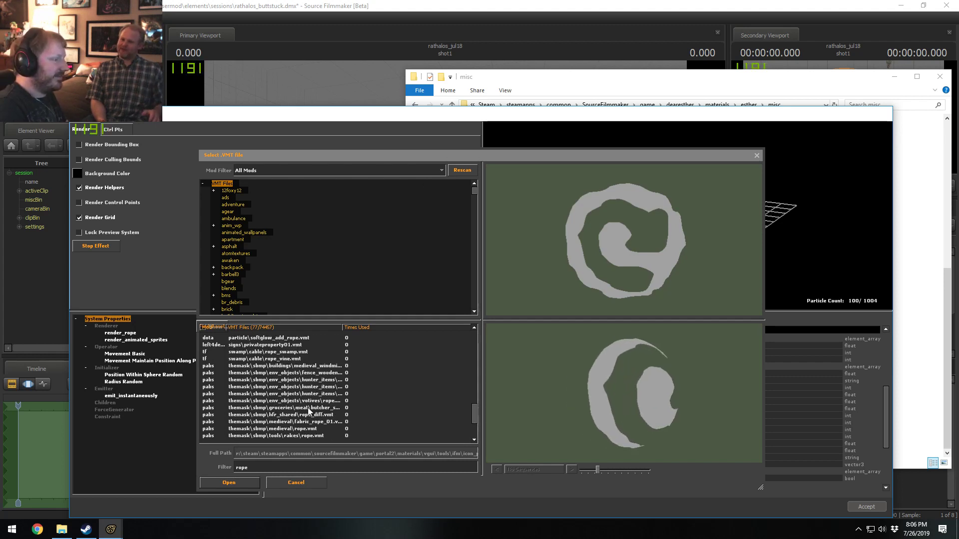
pyautogui.click(309, 415)
pyautogui.click(300, 428)
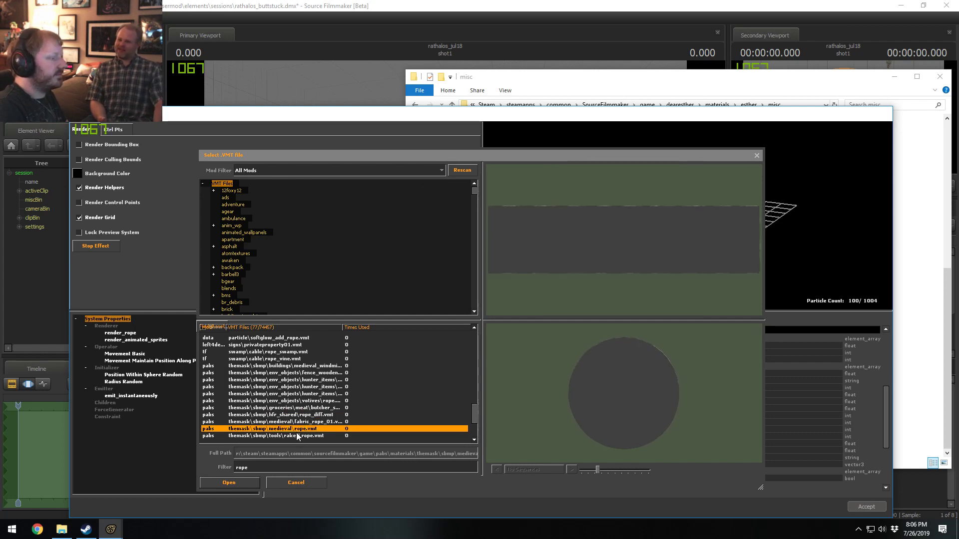
# - Preview themask\sbmp\tools\rakes\rope.vmt and reselect themask\sbmp\medieval\rope.vmt in the filtered list
pyautogui.scroll(-1, 295, 436)
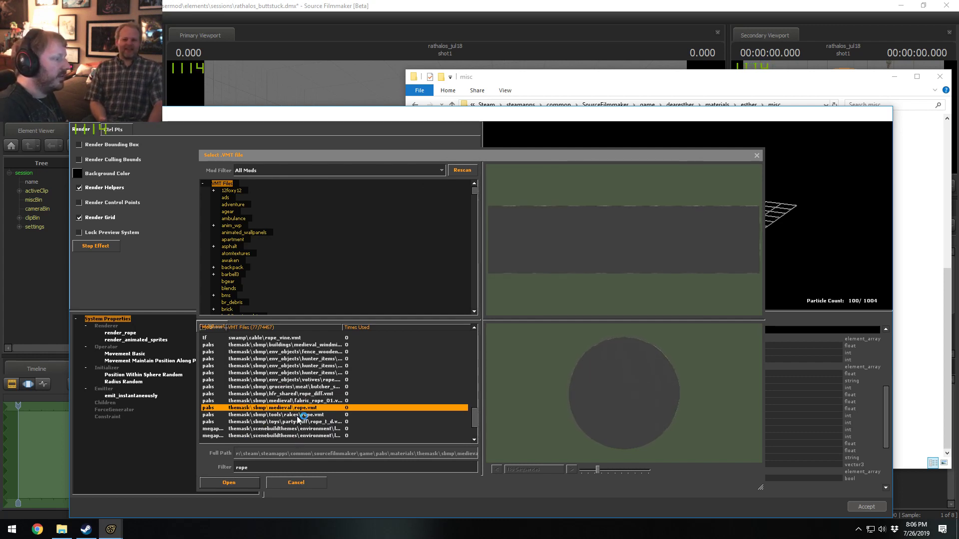
pyautogui.click(297, 415)
pyautogui.click(304, 408)
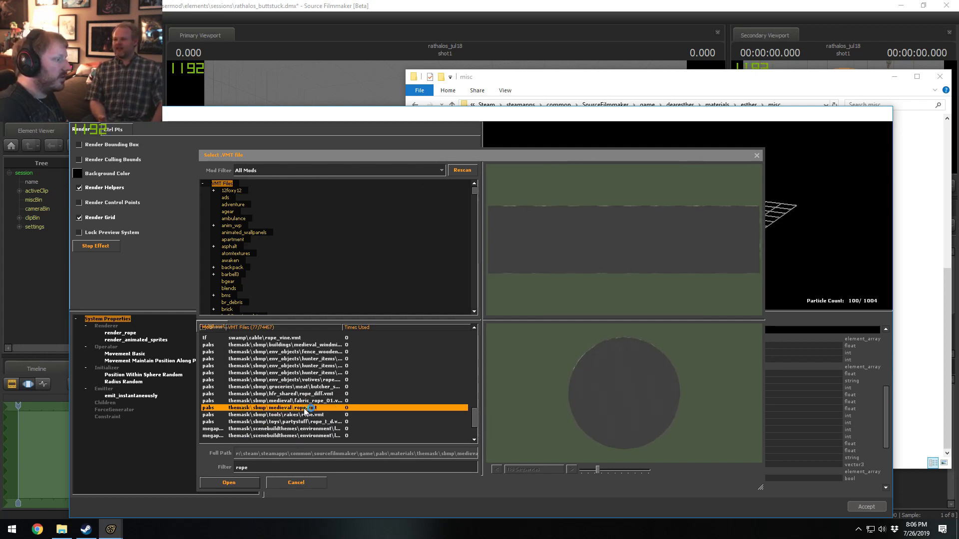
# - Switch to File Explorer and go up to the SourceFilmmaker game folder
pyautogui.hotkey('alt', 'Tab')
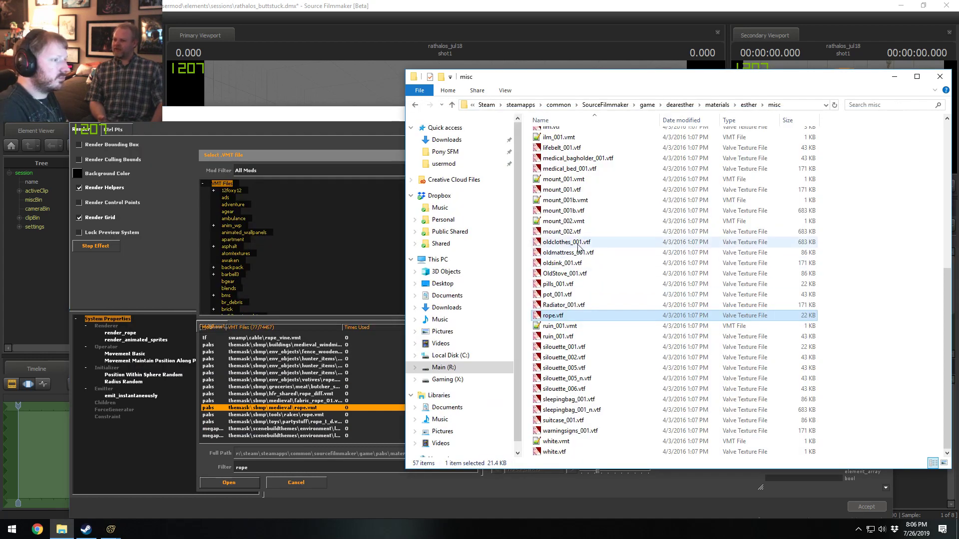
pyautogui.click(648, 105)
pyautogui.scroll(-5, 568, 338)
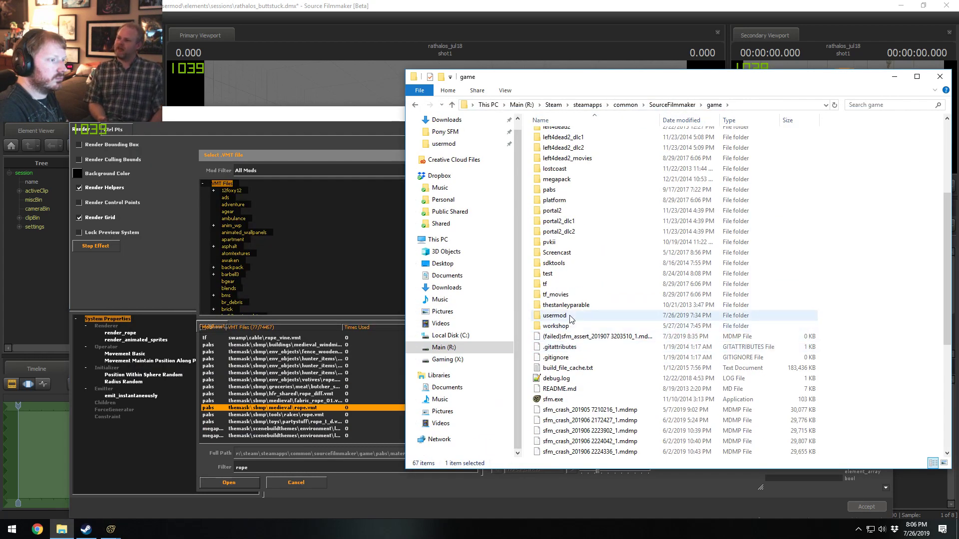
pyautogui.doubleClick(557, 179)
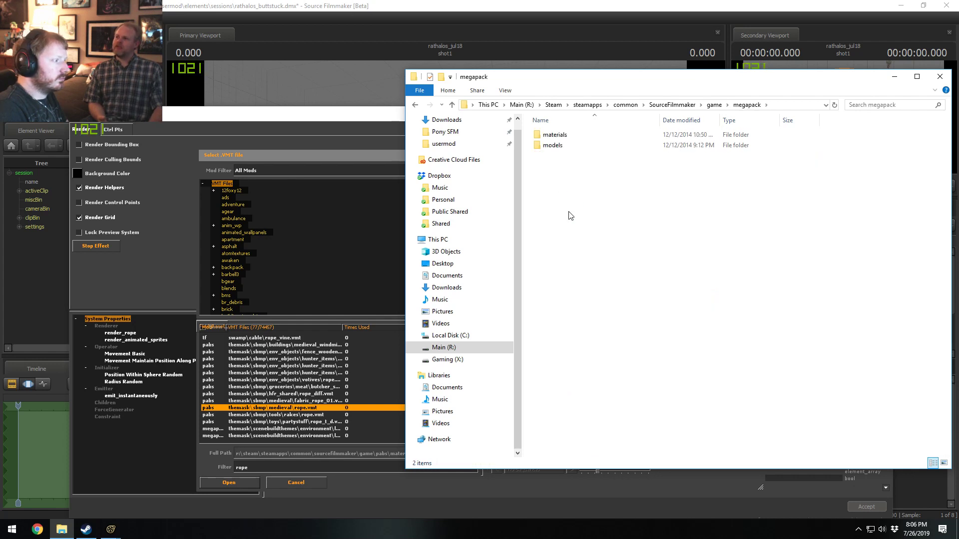
pyautogui.doubleClick(556, 136)
pyautogui.doubleClick(559, 136)
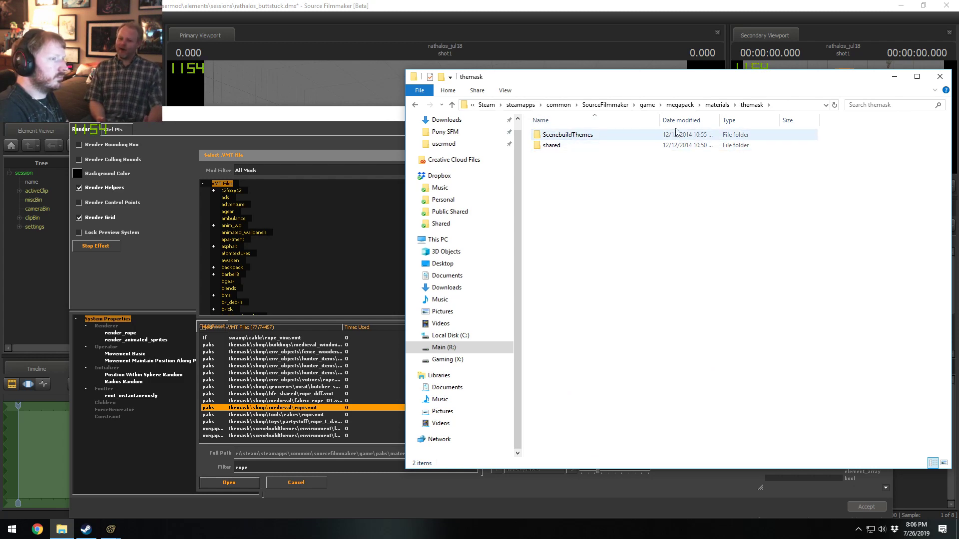
pyautogui.click(647, 105)
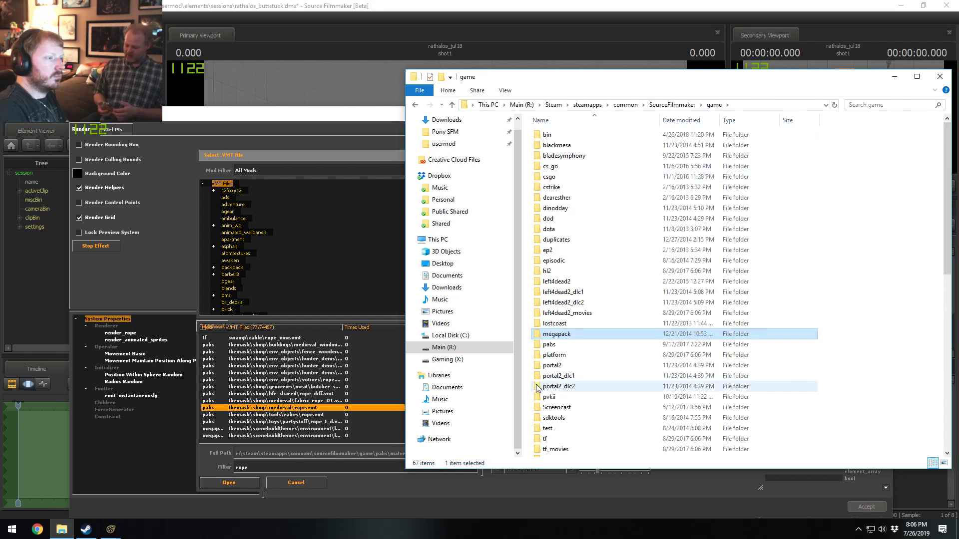
# - Open the pabs\materials\themask\SBMP\Medieval folder from the game folder
pyautogui.scroll(-2, 557, 227)
pyautogui.doubleClick(549, 221)
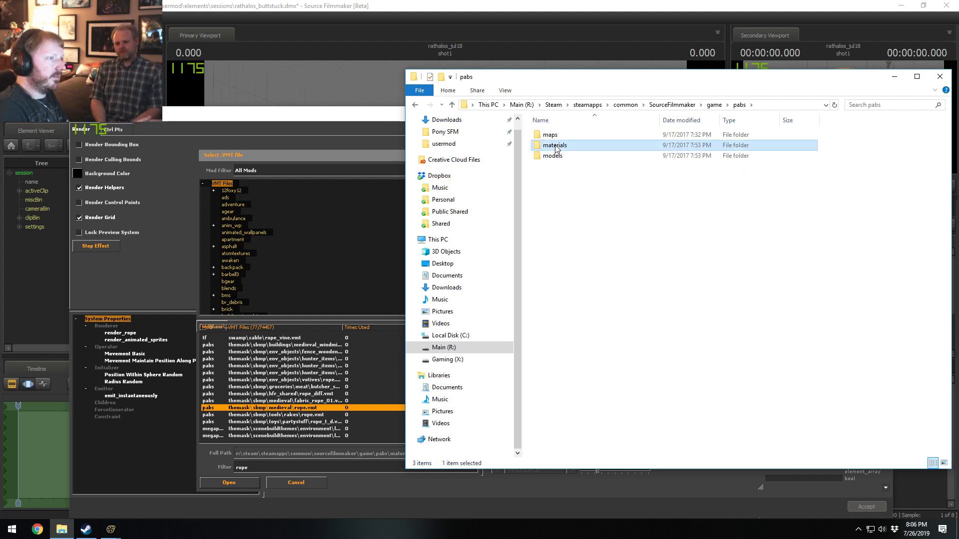
pyautogui.doubleClick(556, 146)
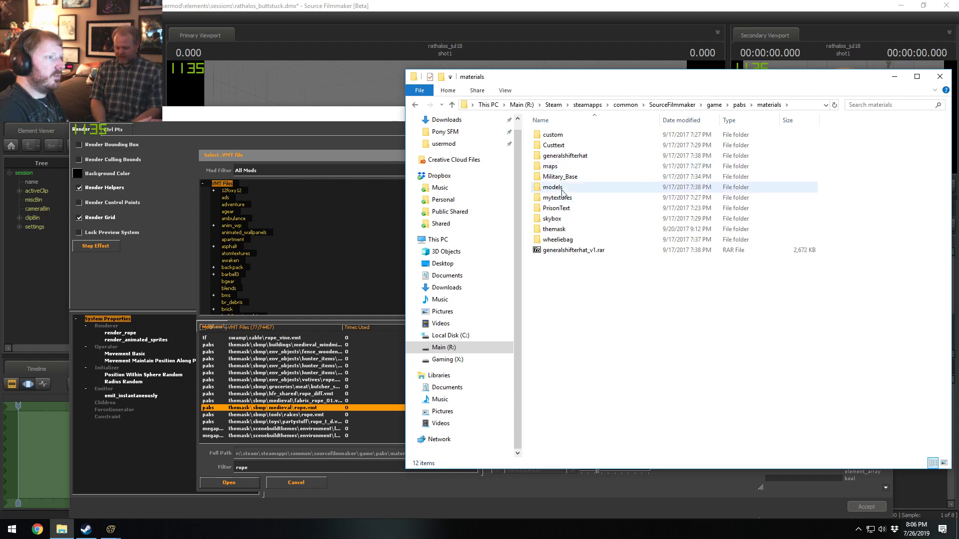
pyautogui.click(561, 229)
pyautogui.doubleClick(561, 230)
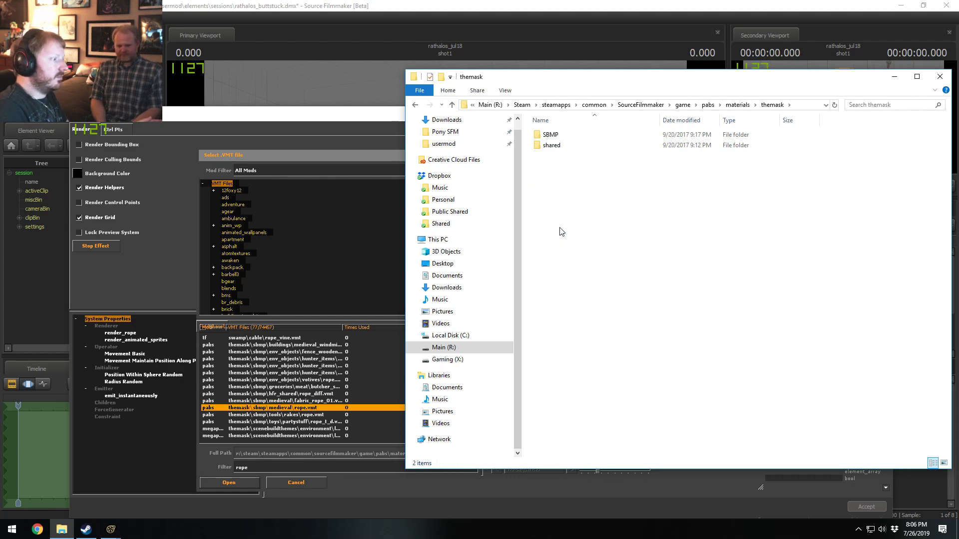
pyautogui.doubleClick(551, 135)
pyautogui.scroll(-2, 570, 248)
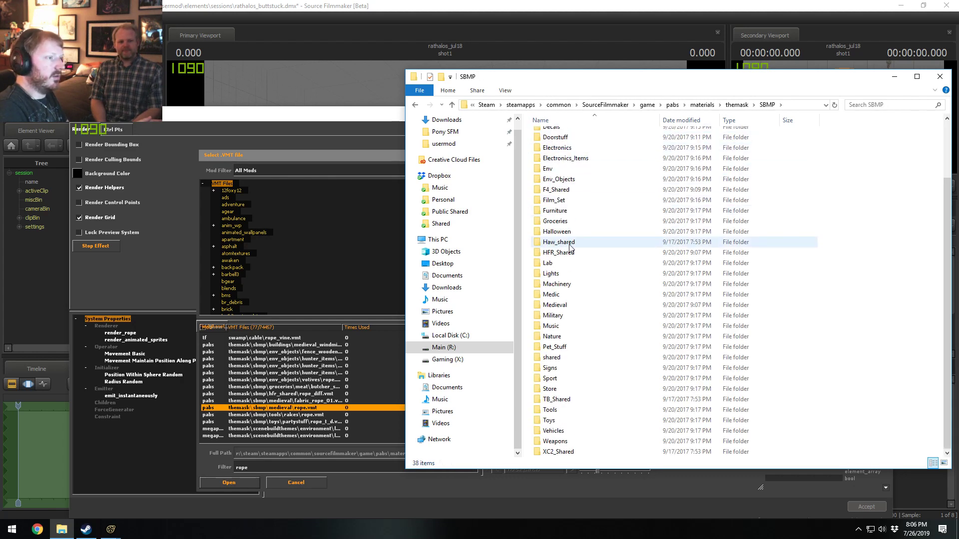
pyautogui.doubleClick(550, 304)
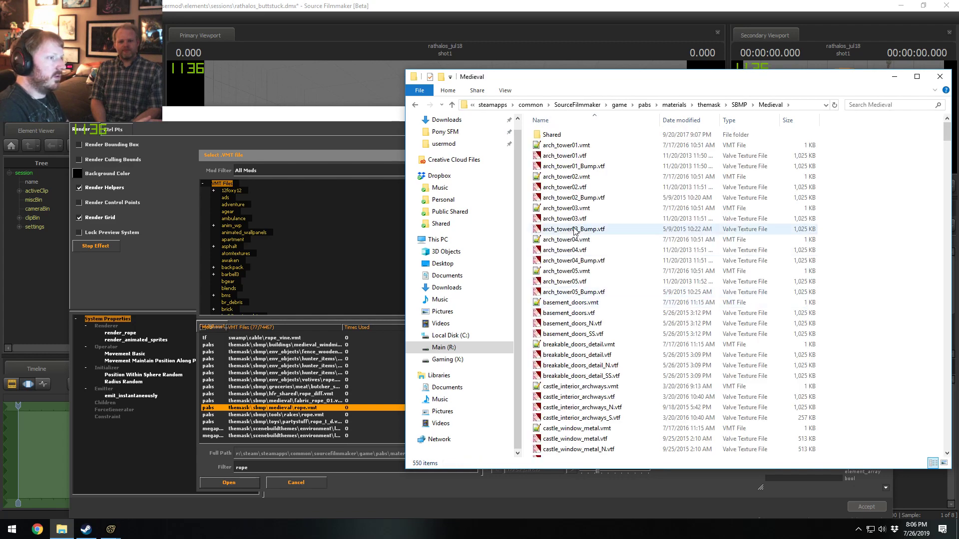
# - Find rope.vtf in the Medieval folder, view it in the texture viewer, and close the viewer
pyautogui.scroll(-20, 574, 231)
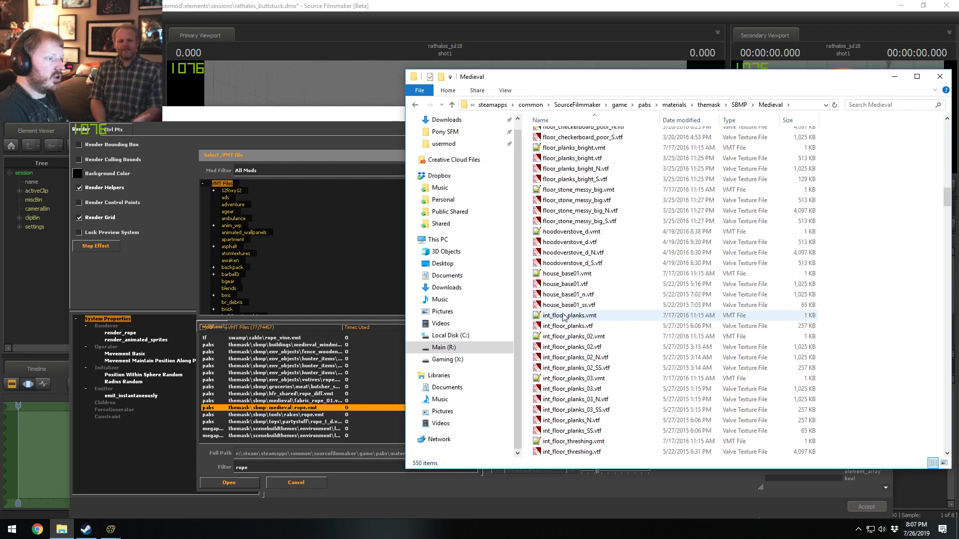
pyautogui.scroll(-20, 565, 318)
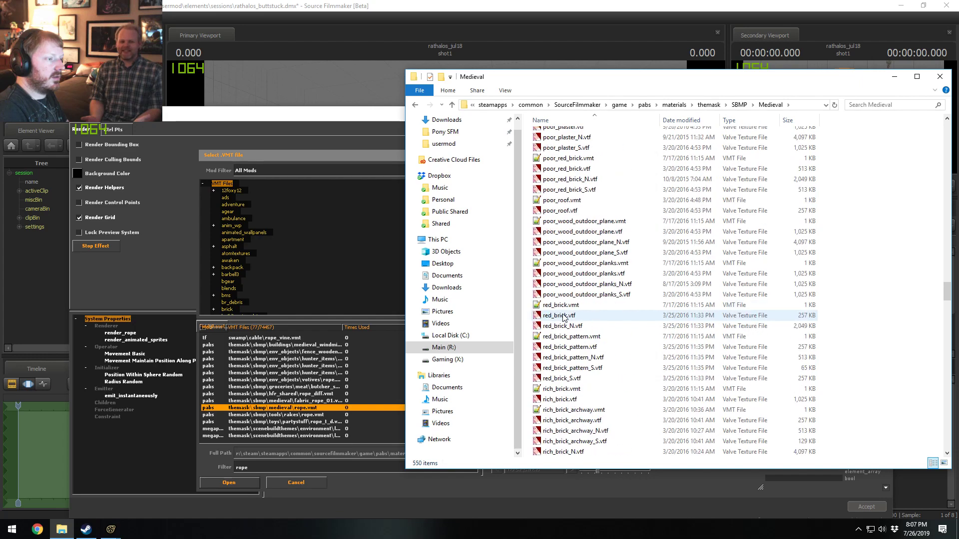
pyautogui.scroll(-20, 565, 318)
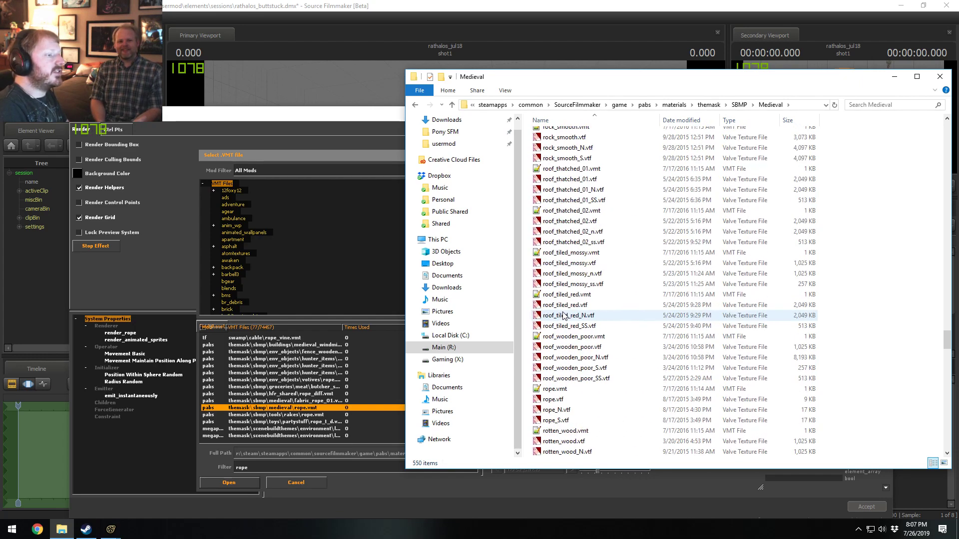
pyautogui.scroll(-2, 565, 320)
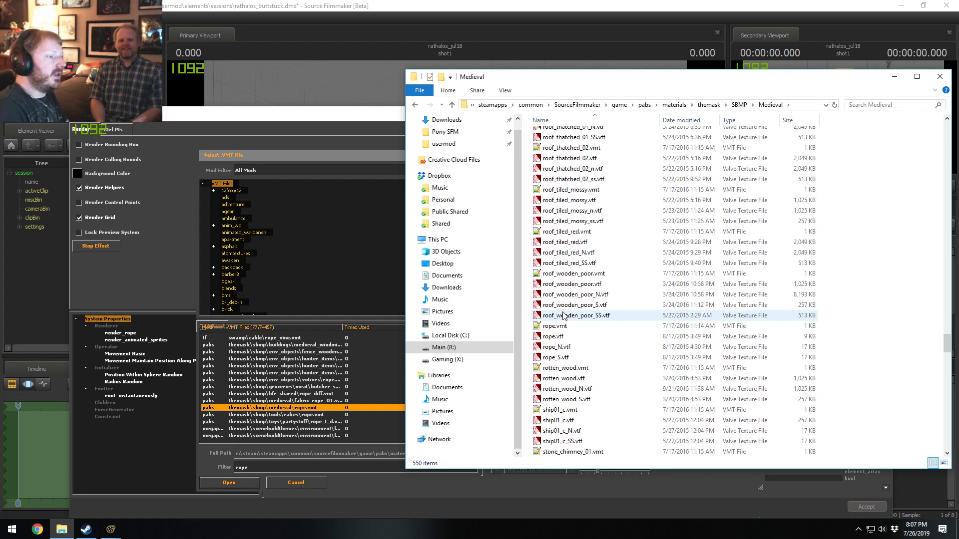
pyautogui.doubleClick(554, 337)
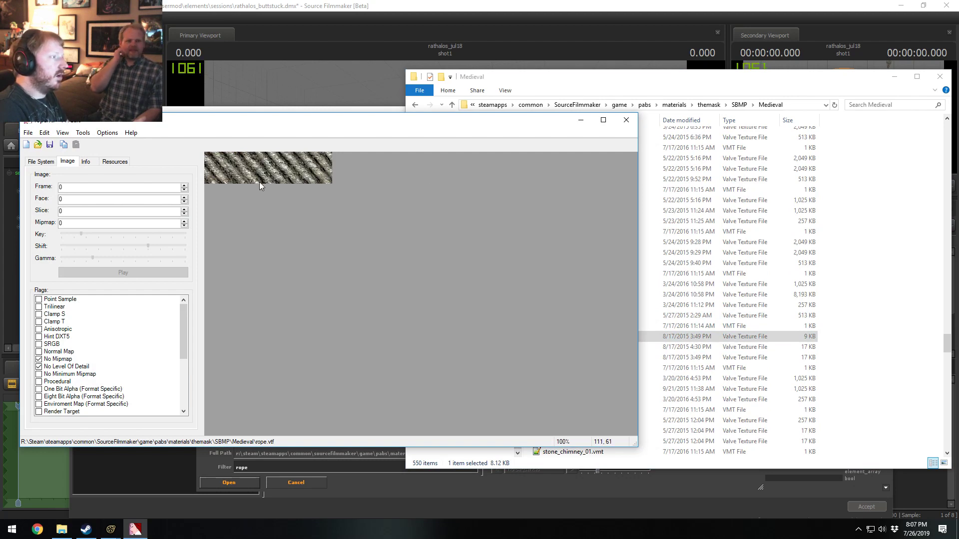
pyautogui.click(626, 120)
# - Return to the main Source Filmmaker window and examine the tire and its yellow rope on the Rathalos from several angles
pyautogui.click(325, 9)
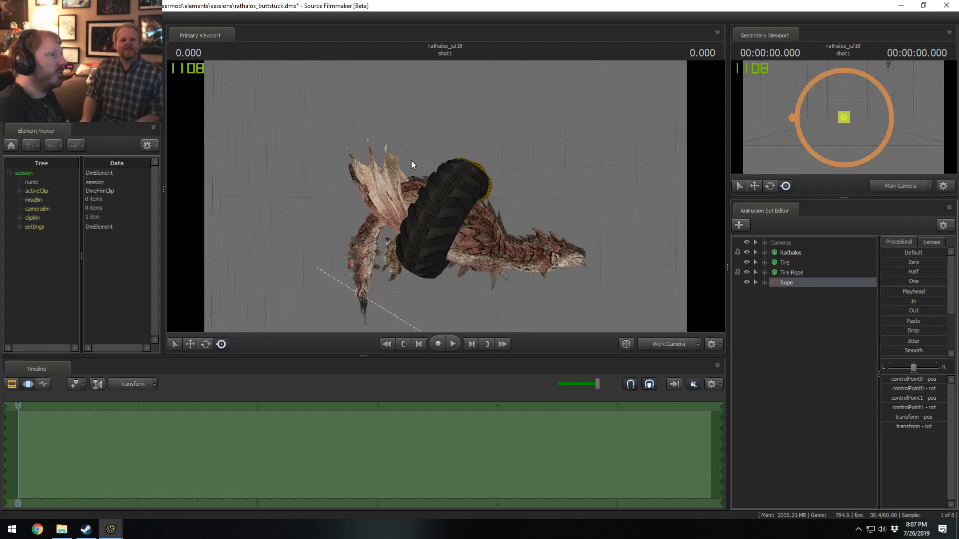
pyautogui.moveTo(411, 161); pyautogui.dragTo(437, 179)
pyautogui.press('w')
pyautogui.press('w')
pyautogui.press('s')
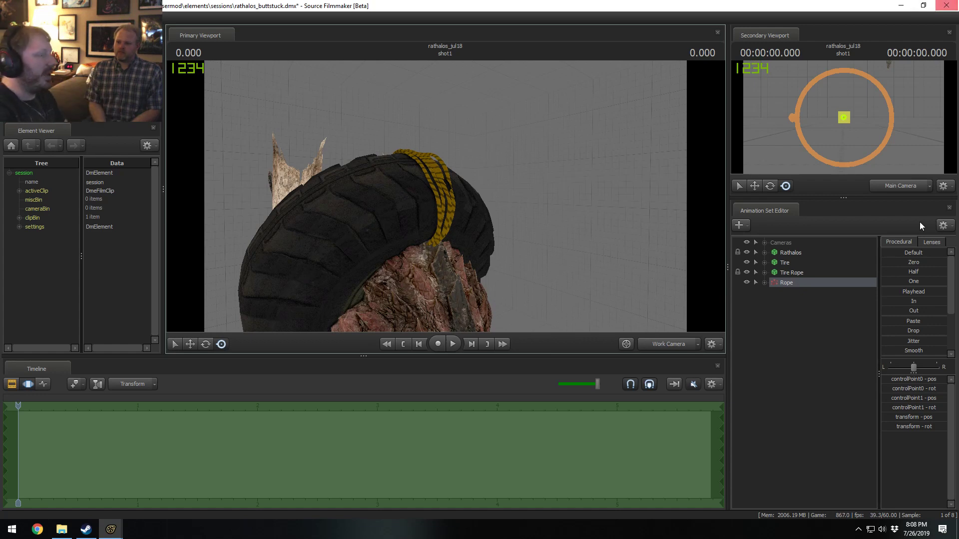
pyautogui.moveTo(631, 212); pyautogui.dragTo(628, 247)
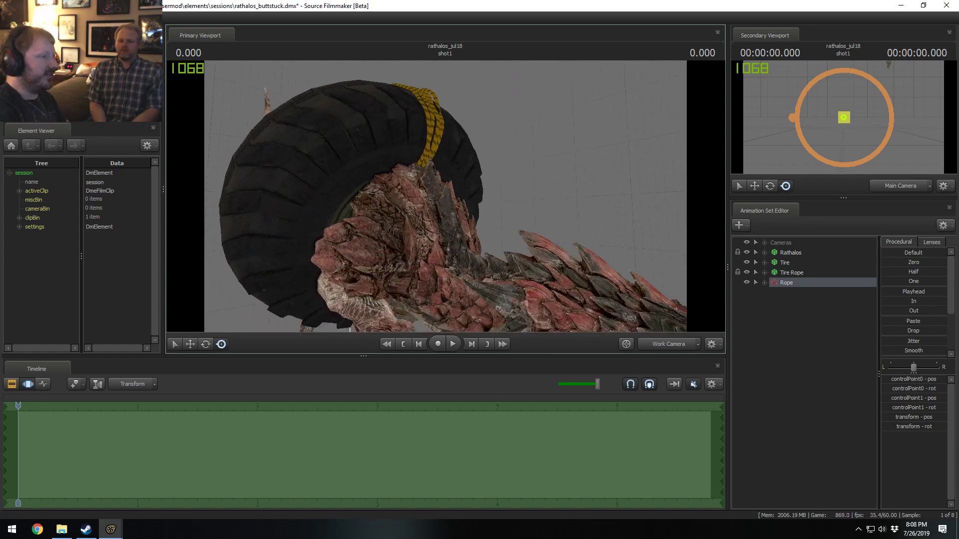
pyautogui.press('s')
pyautogui.moveTo(445, 195)
pyautogui.mouseDown()
pyautogui.moveTo(448, 208)
pyautogui.moveTo(446, 195)
pyautogui.mouseUp()
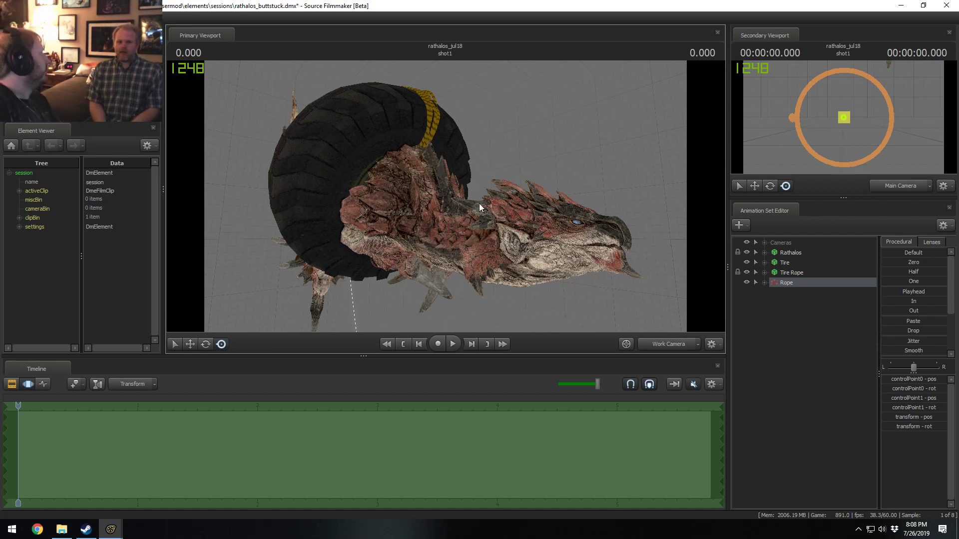
pyautogui.moveTo(478, 196); pyautogui.dragTo(503, 210)
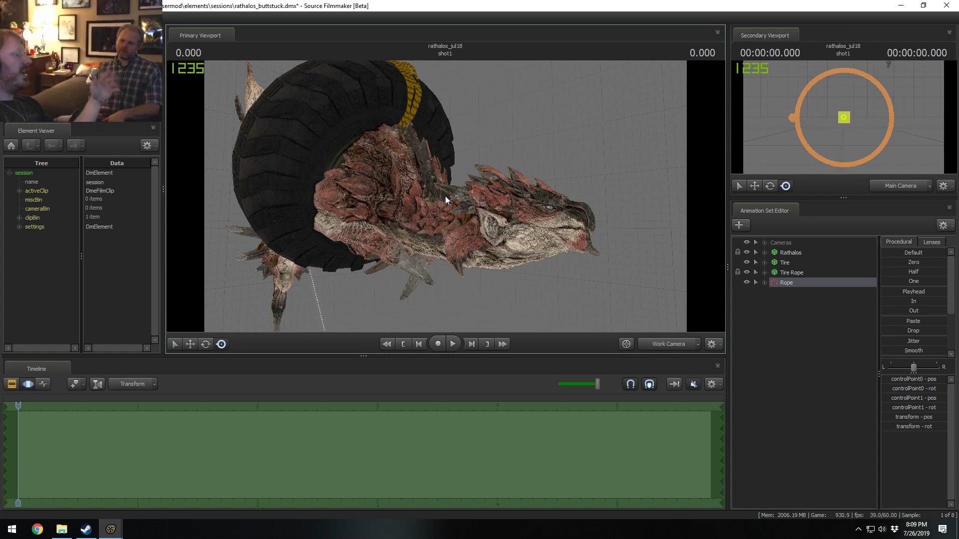
# - Show the shot clips in the timeline, move the playhead to 0.066, and view the Rathalos and tire
pyautogui.press('F3')
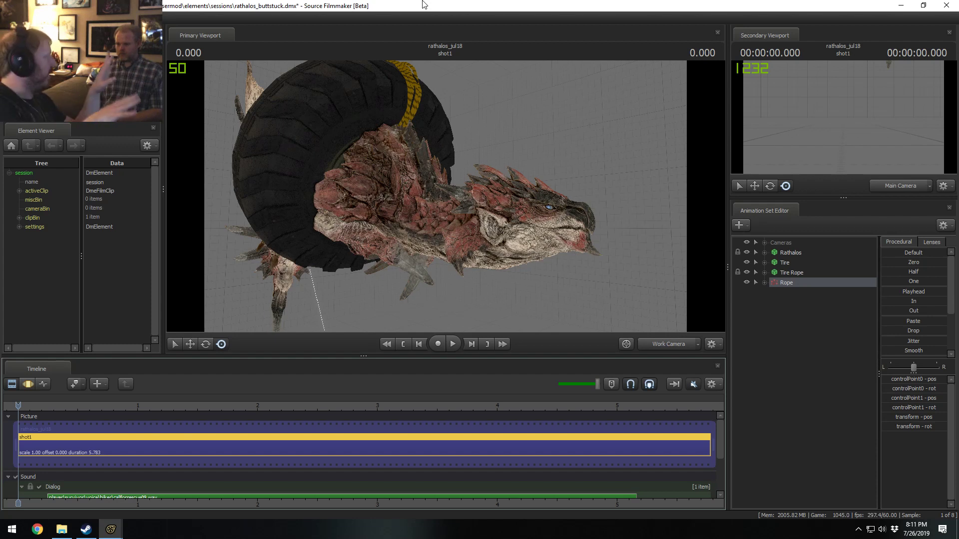
pyautogui.moveTo(448, 137); pyautogui.dragTo(445, 167)
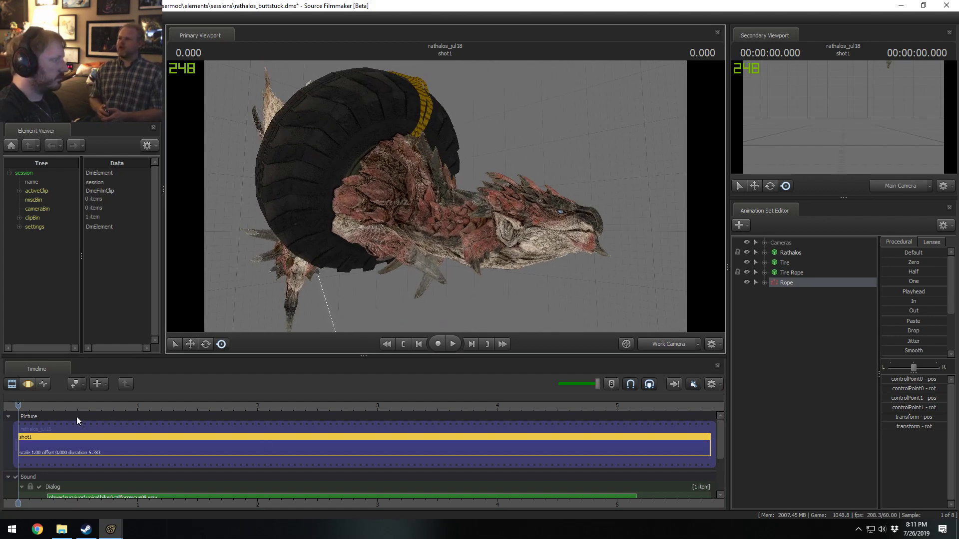
pyautogui.click(25, 407)
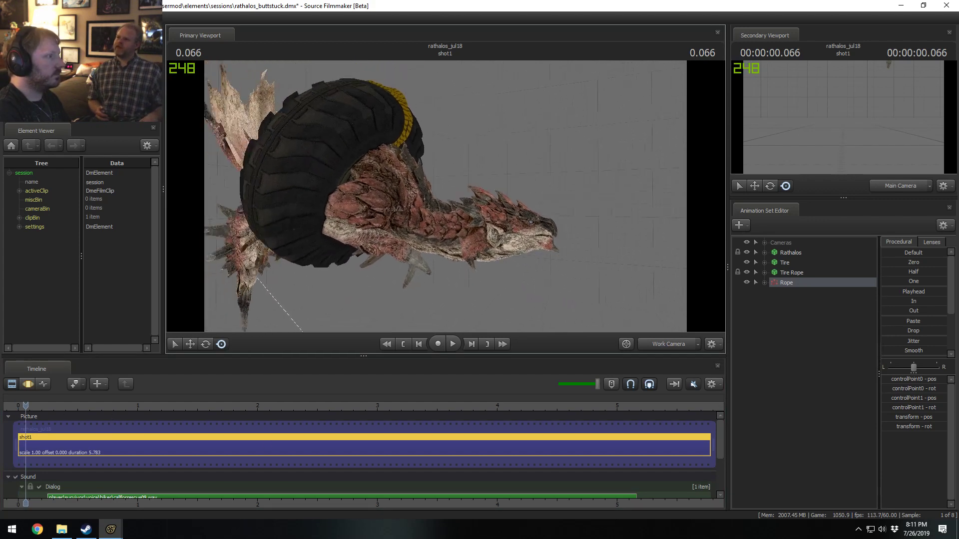
pyautogui.press('s')
pyautogui.moveTo(453, 213)
pyautogui.mouseDown()
pyautogui.moveTo(453, 184)
pyautogui.moveTo(456, 224)
pyautogui.mouseUp()
# - Select the Tire animation set in the Motion Editor and view the whole model from a distance
pyautogui.click(795, 265)
pyautogui.press('s')
pyautogui.press('F3')
pyautogui.press('w')
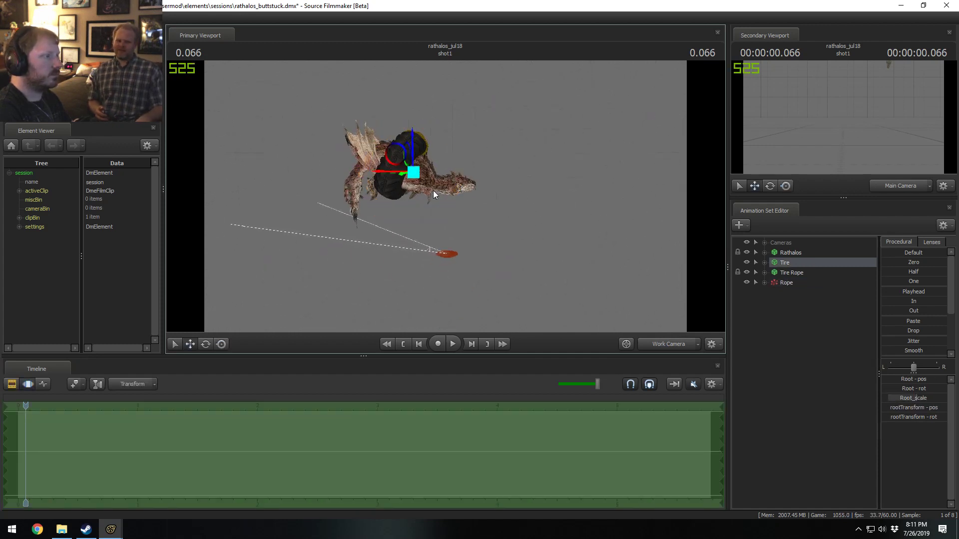
pyautogui.moveTo(396, 155); pyautogui.dragTo(449, 176)
pyautogui.keyDown('alt'); pyautogui.moveTo(449, 177); pyautogui.dragTo(376, 179); pyautogui.keyUp('alt')
pyautogui.moveTo(422, 200); pyautogui.dragTo(402, 204)
# - Move the playhead to 0.016 in the Motion Editor and inspect the Rathalos's head up close
pyautogui.press('F2')
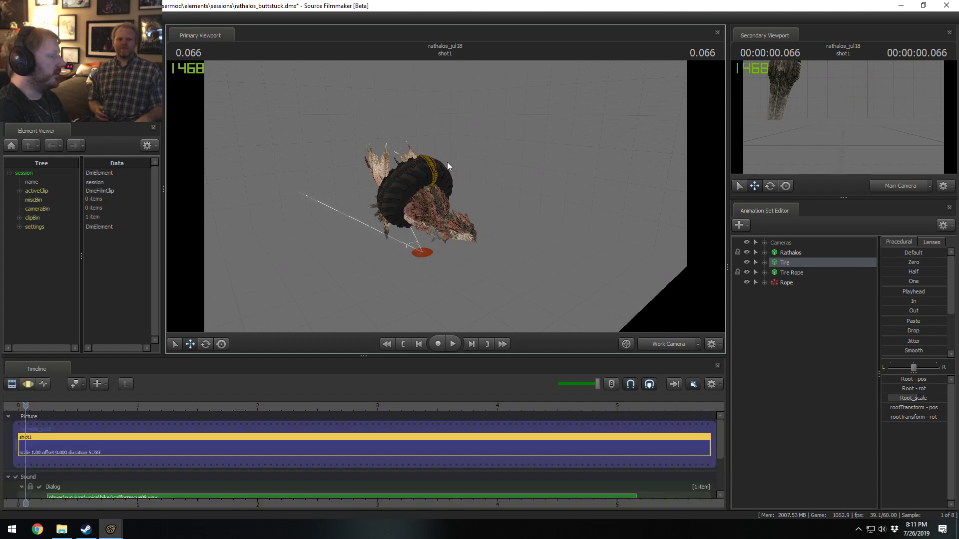
pyautogui.press('F3')
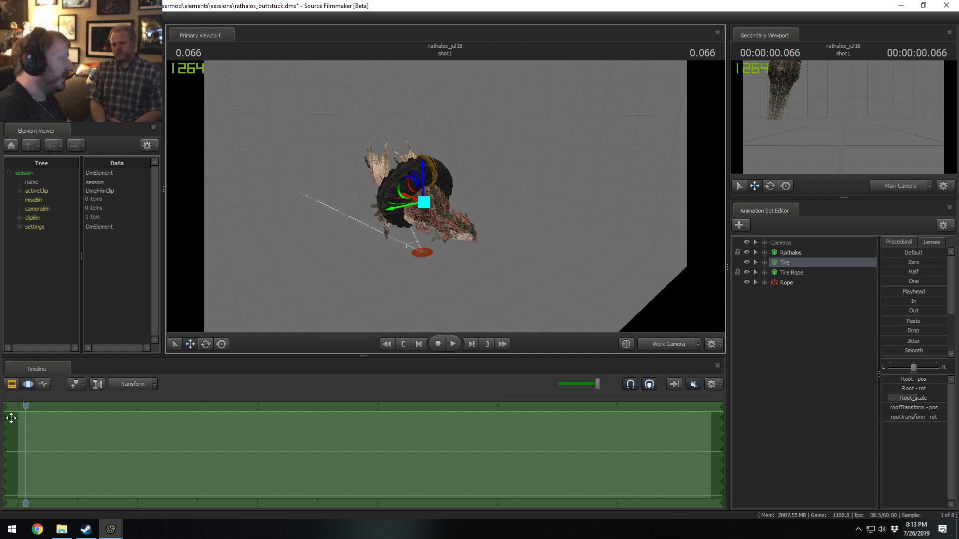
pyautogui.moveTo(26, 406); pyautogui.dragTo(20, 406)
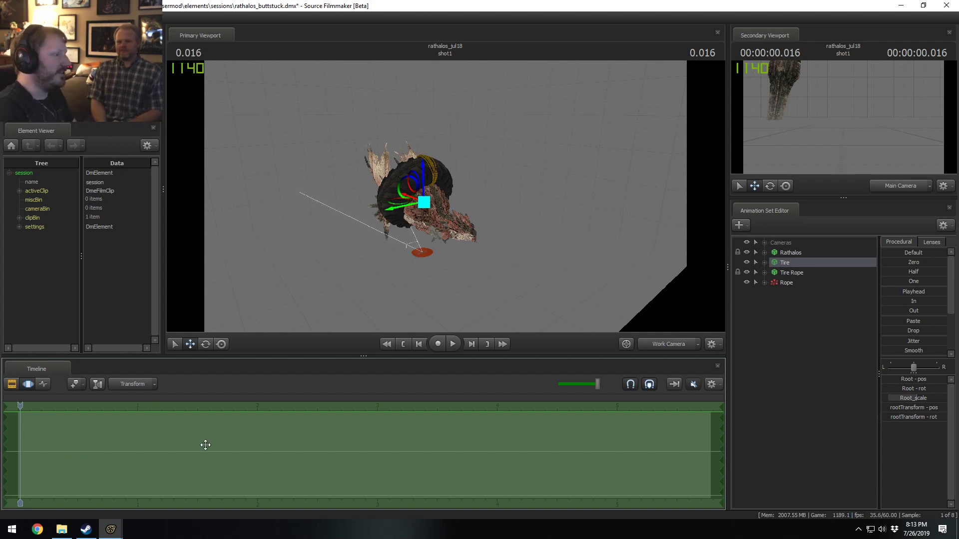
pyautogui.press('w')
pyautogui.moveTo(400, 224); pyautogui.dragTo(446, 245)
pyautogui.press('s')
pyautogui.moveTo(445, 196); pyautogui.dragTo(446, 196)
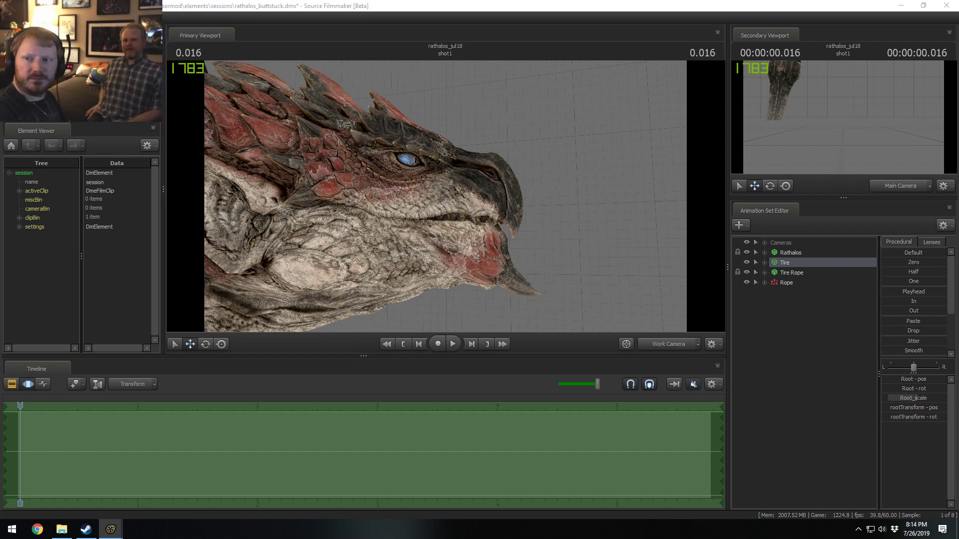
# - Switch to Chrome and search Google for "sprite sugar content"
pyautogui.moveTo(958, 310); pyautogui.dragTo(234, 104)
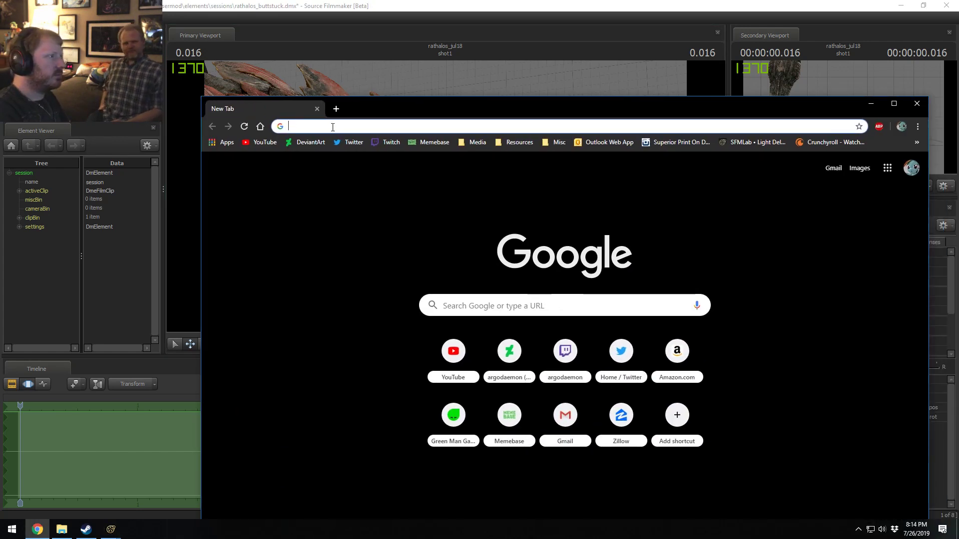
pyautogui.write('prita')
pyautogui.press('BackSpace')
pyautogui.press('BackSpace')
pyautogui.press('BackSpace')
pyautogui.press('BackSpace')
pyautogui.press('BackSpace')
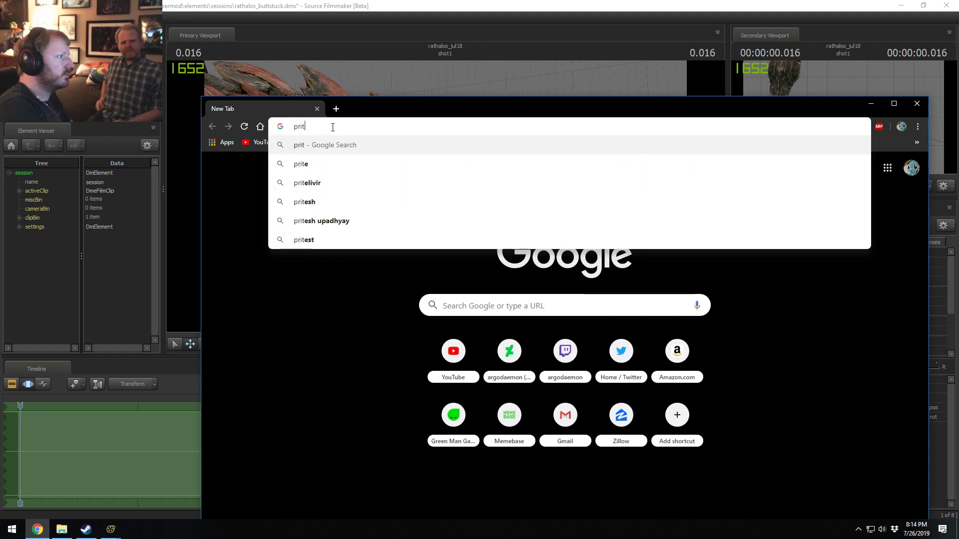
pyautogui.write('sprite')
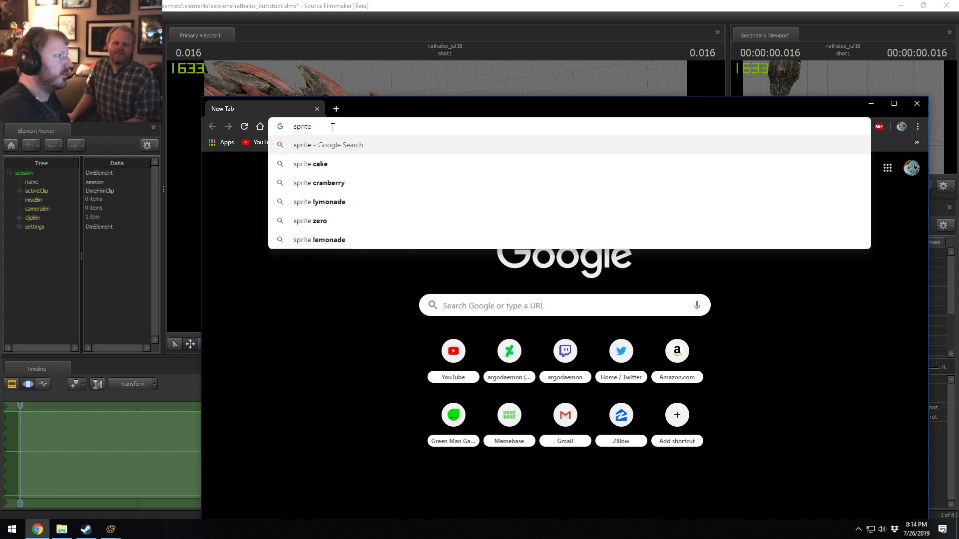
pyautogui.write(' sugar content')
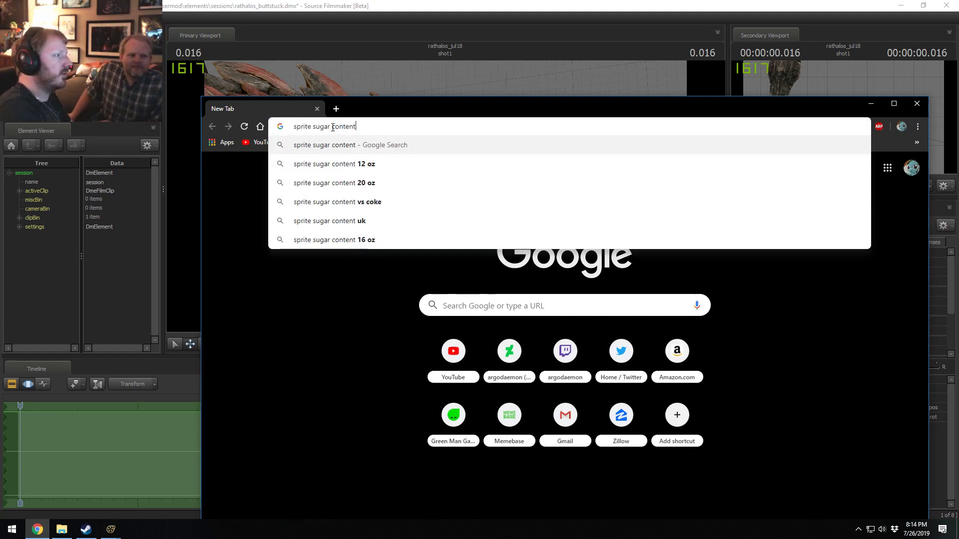
pyautogui.press('Return')
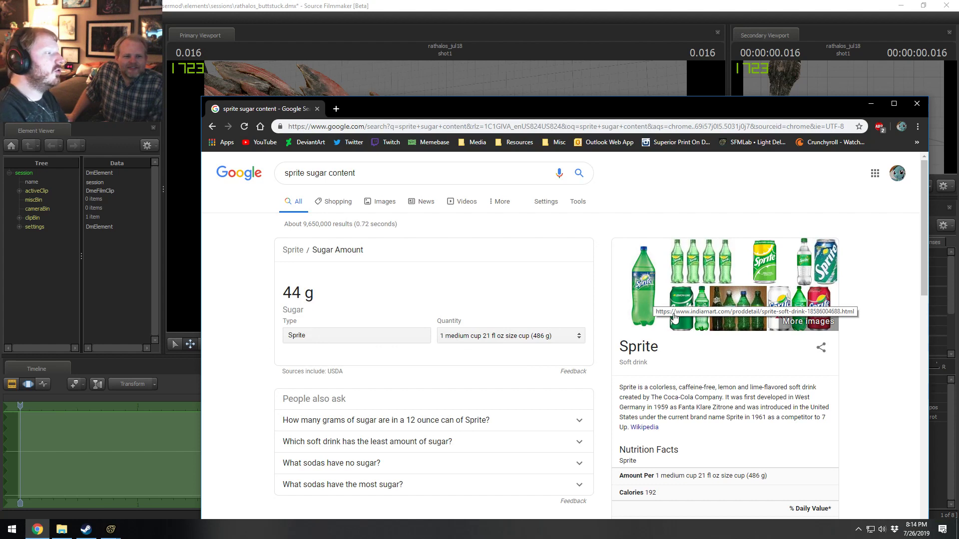
# - Look up Sprite's sugar amount for the quantities 1 bottle 16 fl oz and 1 can 12 fl oz
pyautogui.click(514, 339)
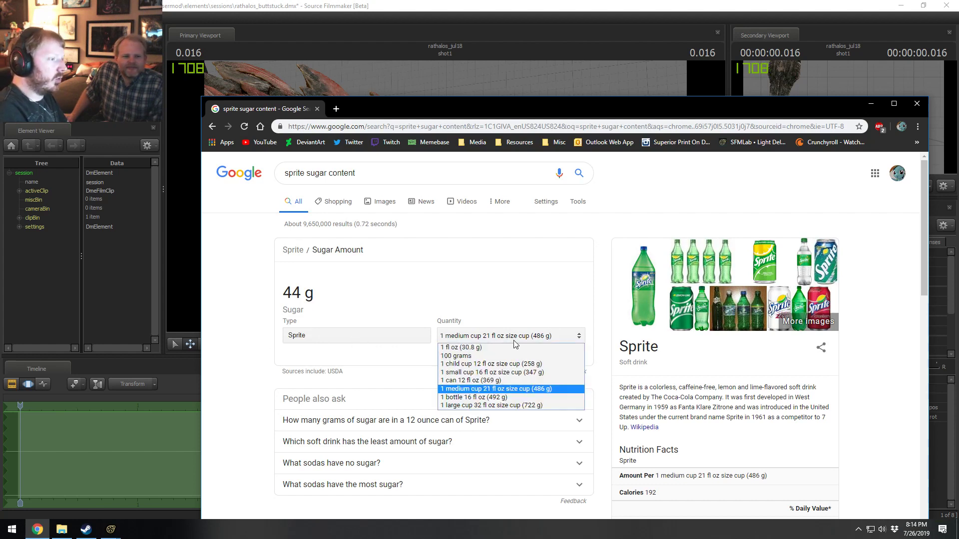
pyautogui.click(470, 397)
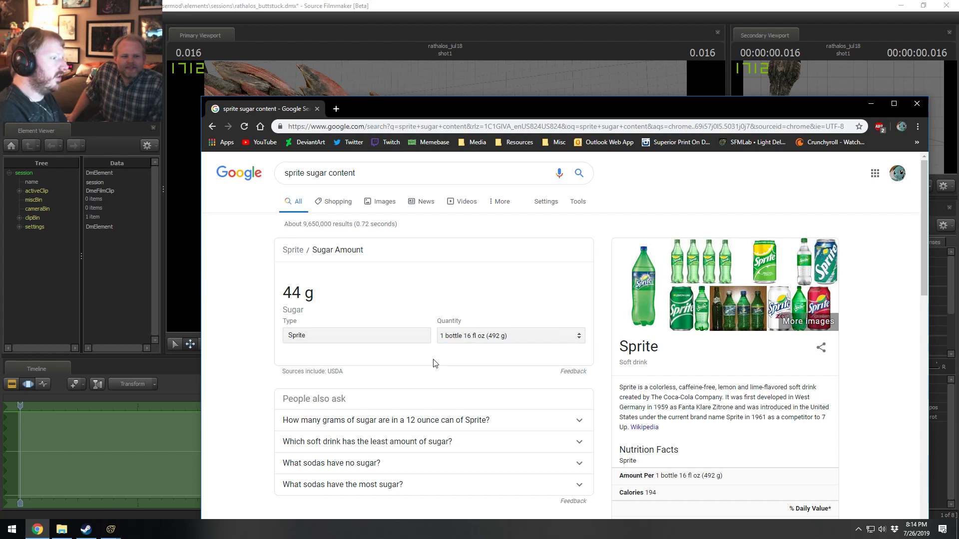
pyautogui.click(469, 332)
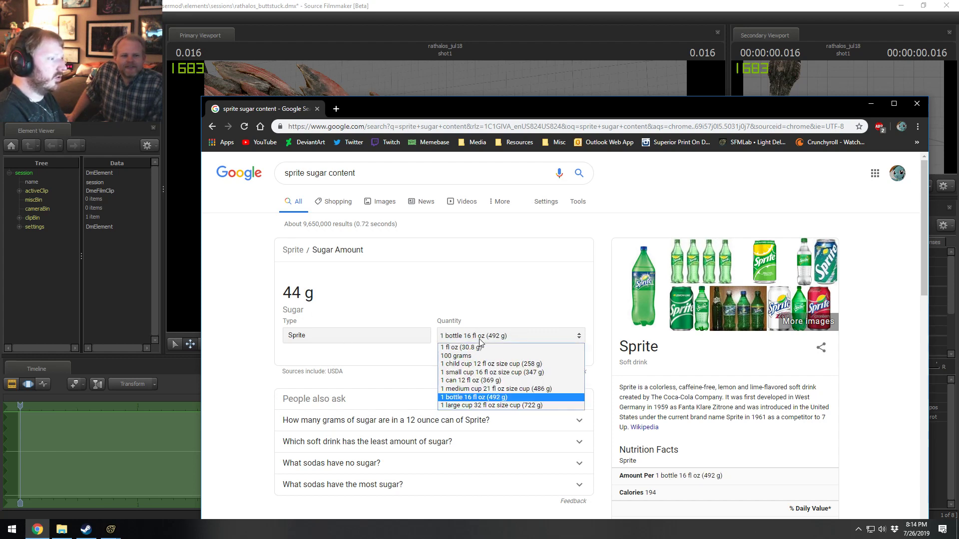
pyautogui.click(492, 381)
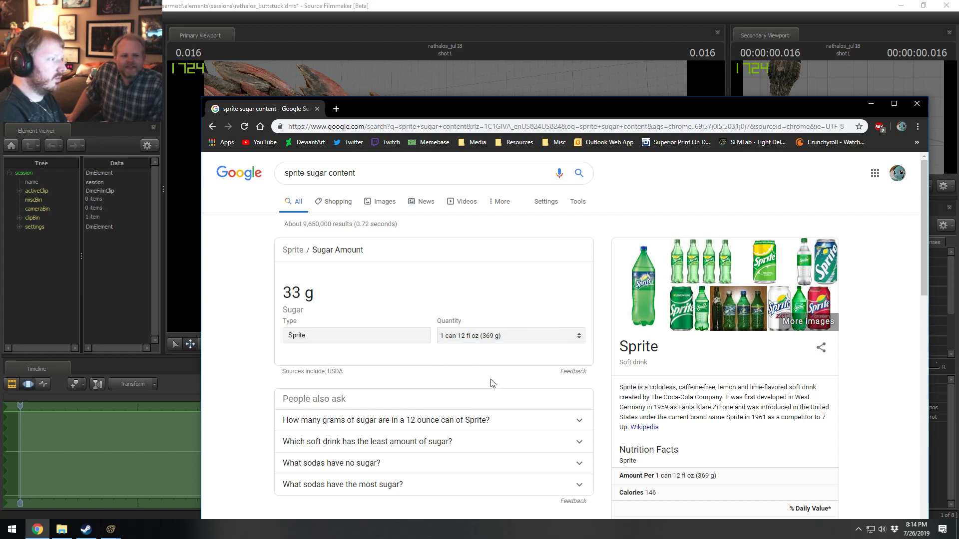
pyautogui.click(480, 338)
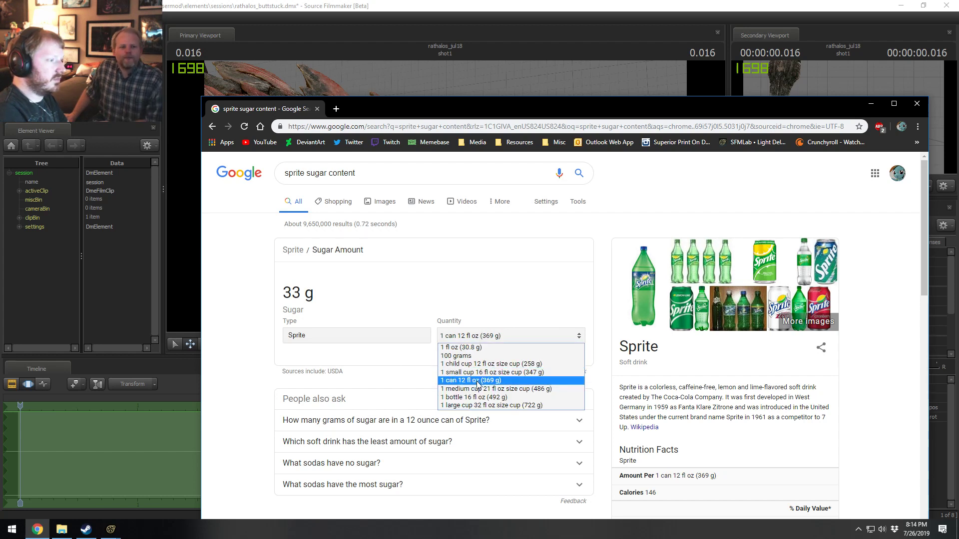
pyautogui.click(444, 316)
# - Search Google for "mountain dew sugar content" and read through the results
pyautogui.doubleClick(302, 177)
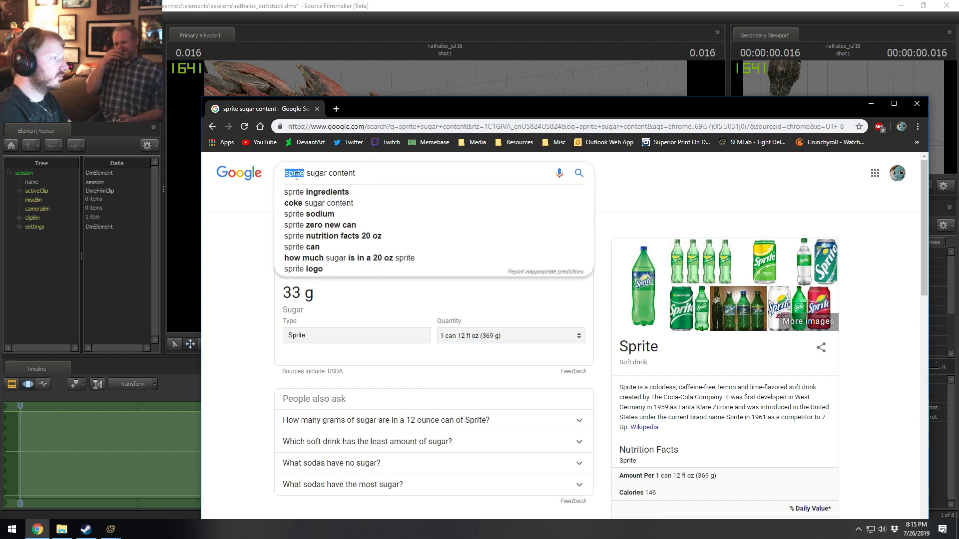
pyautogui.write('mountain ')
pyautogui.write('dew')
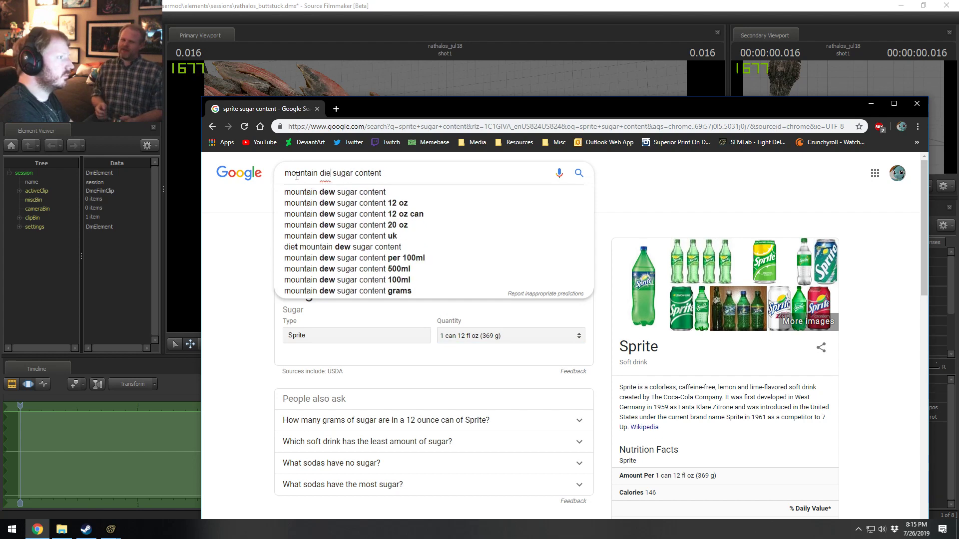
pyautogui.press('Return')
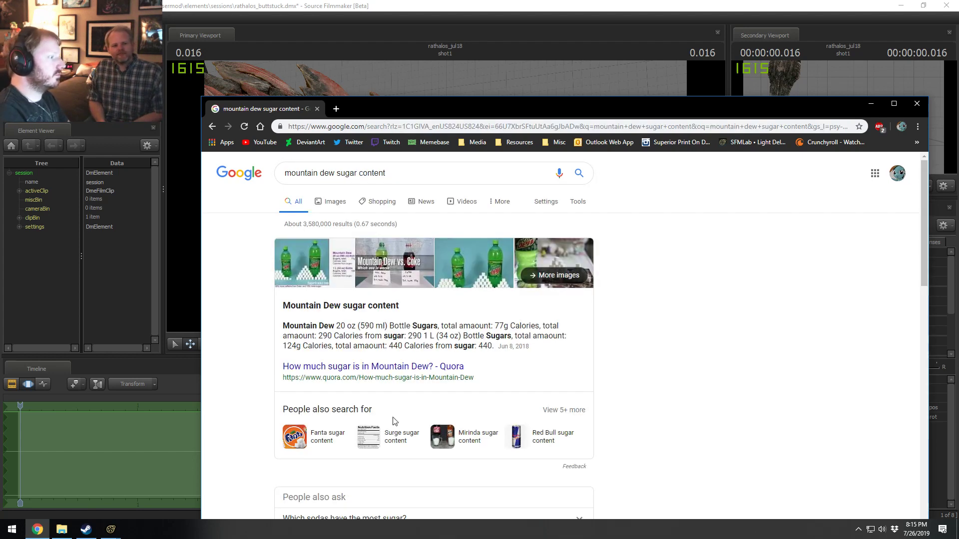
pyautogui.scroll(-3, 348, 311)
pyautogui.scroll(-3, 395, 313)
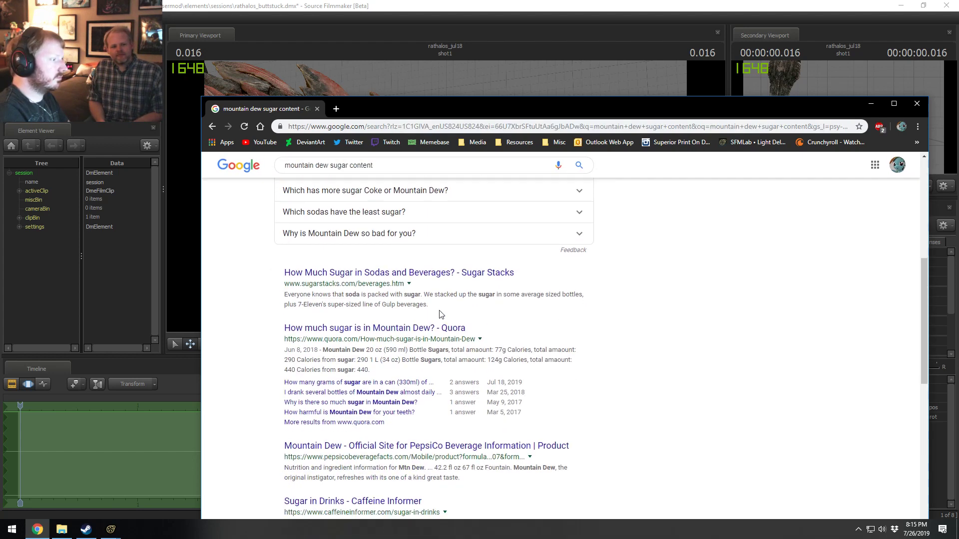
pyautogui.scroll(7, 439, 315)
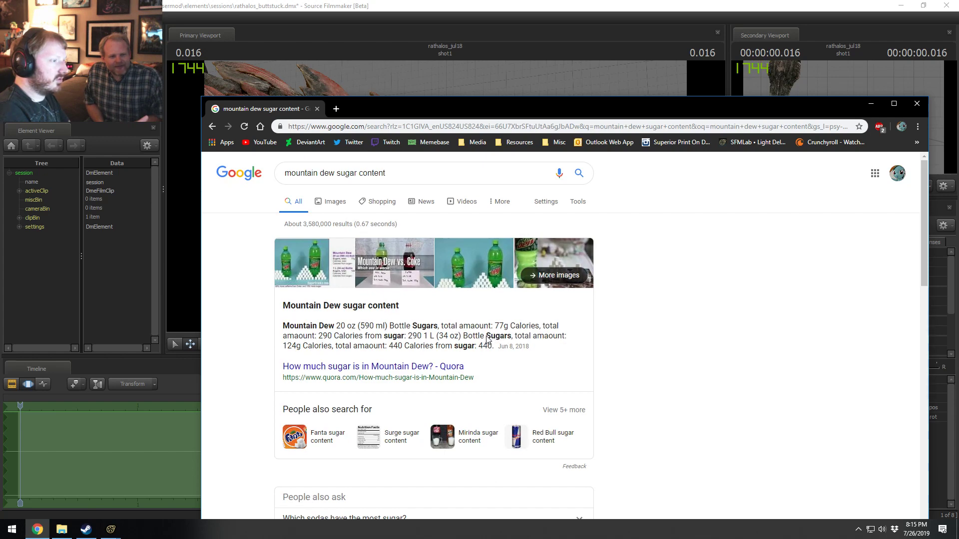
pyautogui.moveTo(490, 340); pyautogui.dragTo(553, 345)
pyautogui.click(605, 339)
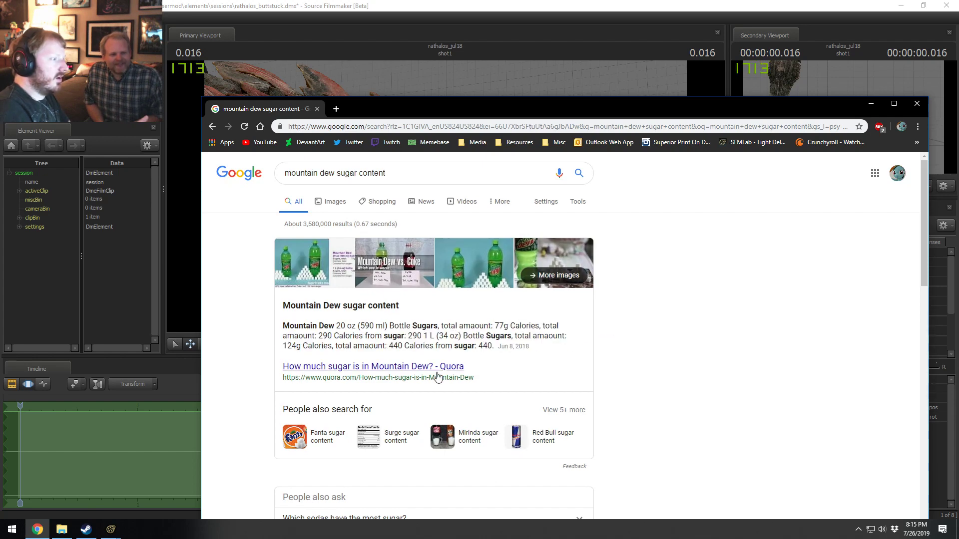
# - Open the Quora page on how much sugar is in Mountain Dew, read the answer, and return to the search results
pyautogui.click(417, 375)
pyautogui.scroll(-2, 499, 365)
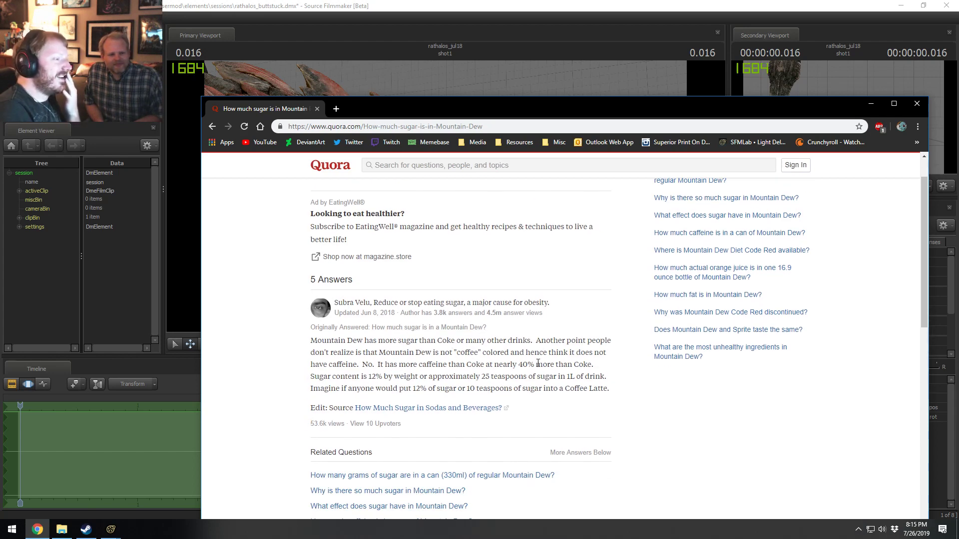
pyautogui.scroll(-1, 527, 372)
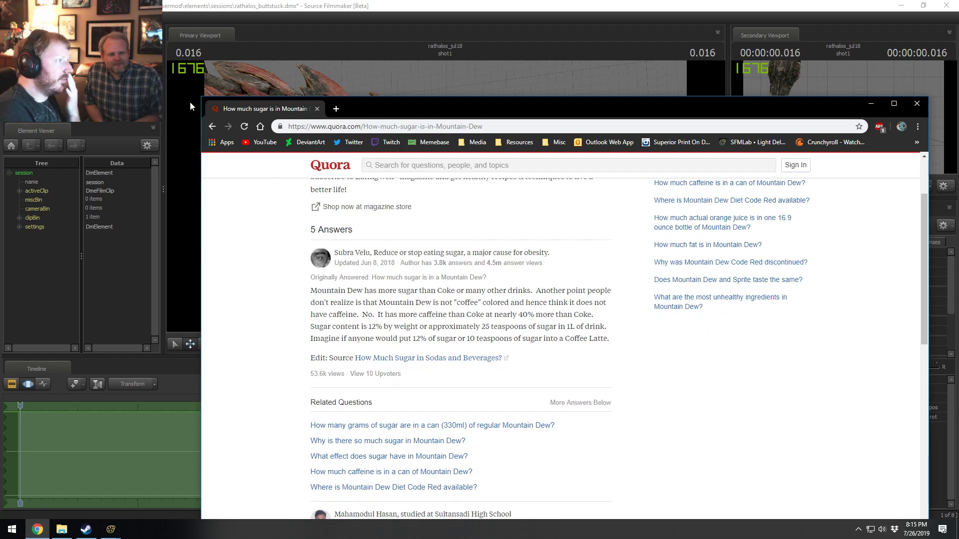
pyautogui.click(212, 126)
# - Examine the Mountain Dew nutrition facts label in the image results, then close the browser to return to Source Filmmaker
pyautogui.click(332, 200)
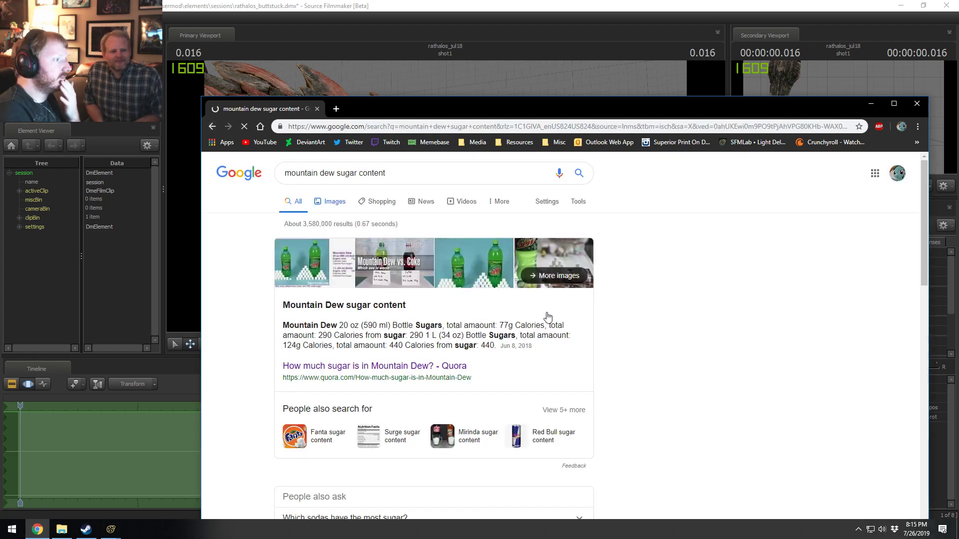
pyautogui.scroll(-5, 541, 332)
pyautogui.scroll(5, 550, 350)
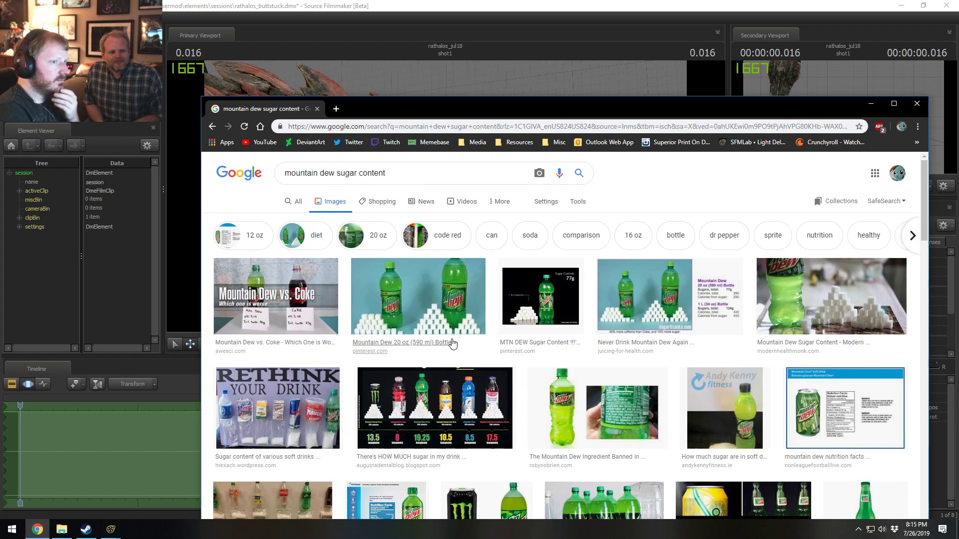
pyautogui.click(866, 410)
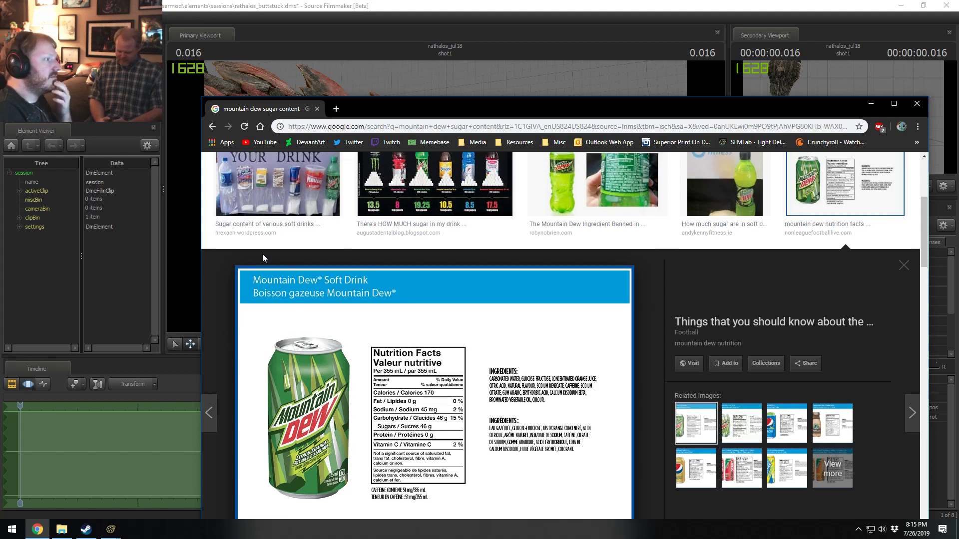
pyautogui.scroll(5, 227, 272)
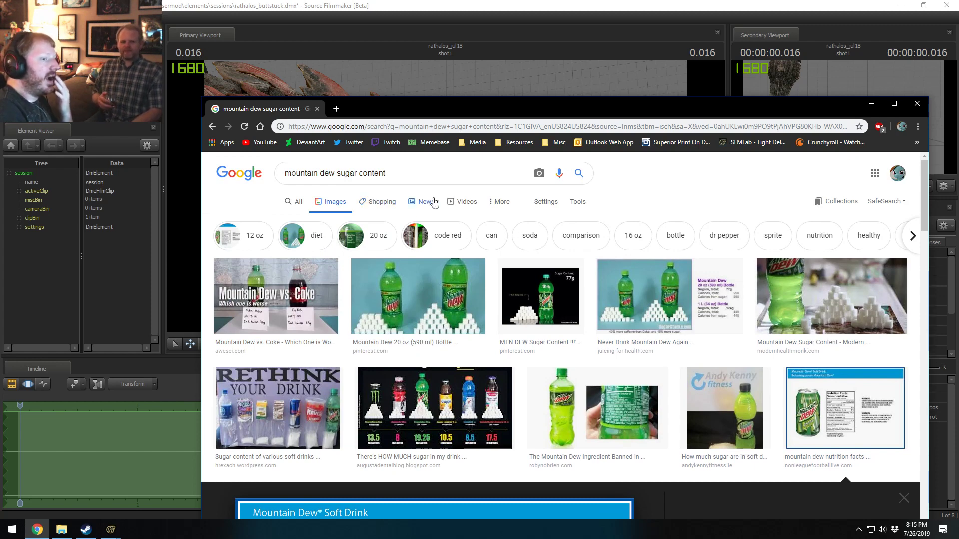
pyautogui.click(316, 108)
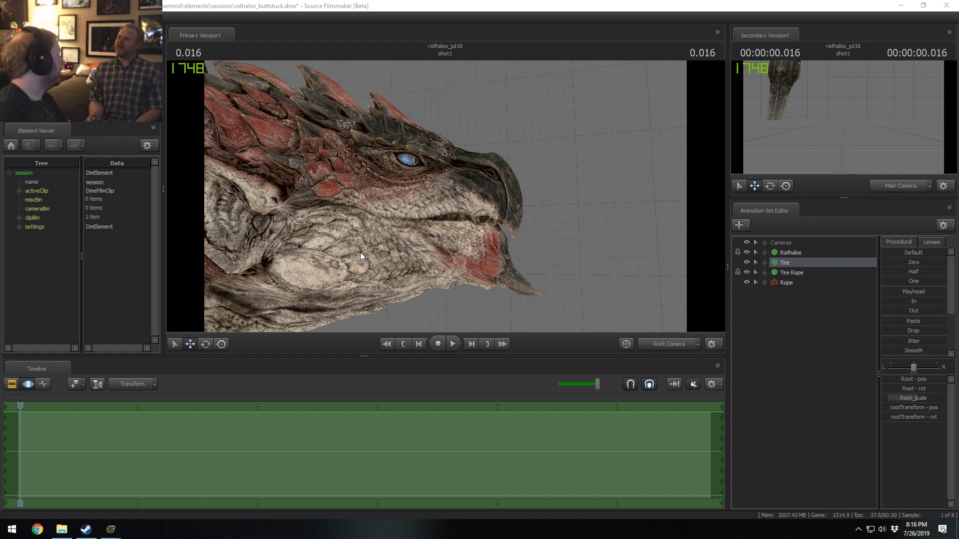
# - Move the playhead to 0.233, clear the time selection, and view the whole Rathalos and tire from a distance
pyautogui.moveTo(373, 283)
pyautogui.mouseDown()
pyautogui.moveTo(383, 286)
pyautogui.moveTo(380, 276)
pyautogui.mouseUp()
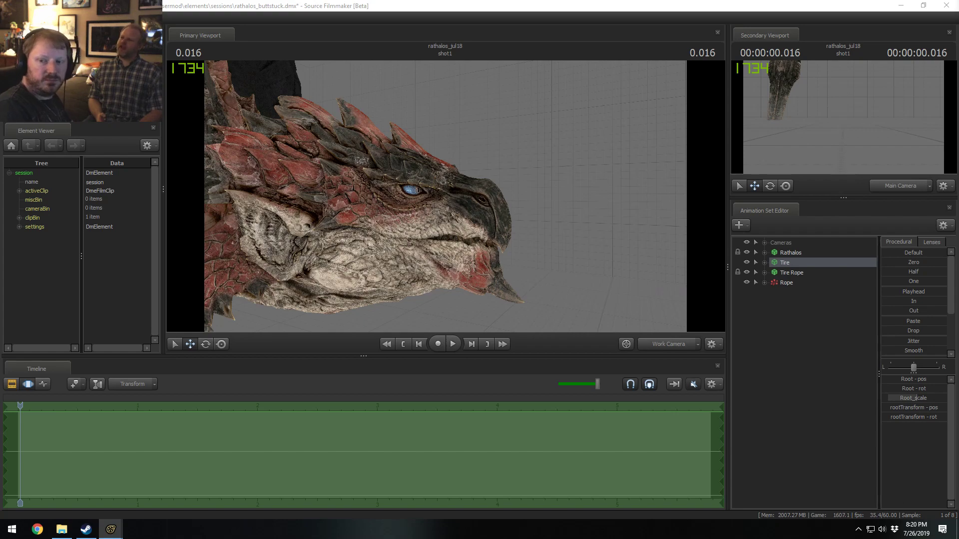
pyautogui.moveTo(595, 287); pyautogui.dragTo(574, 284)
pyautogui.press('s')
pyautogui.press('w')
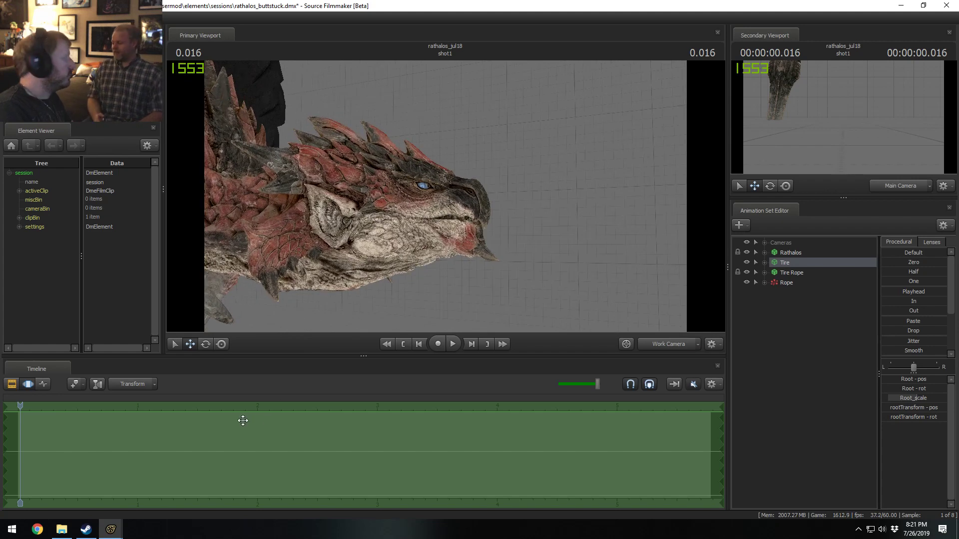
pyautogui.click(47, 441)
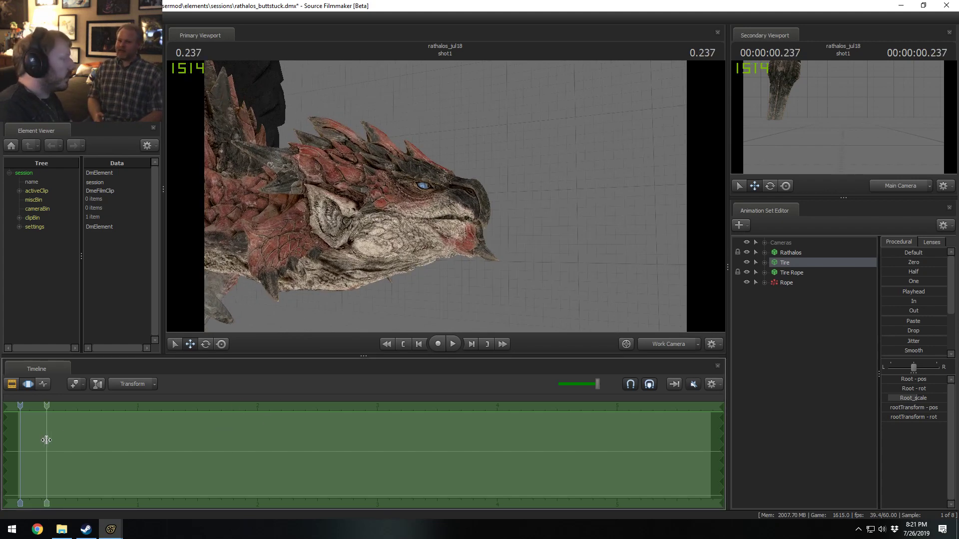
pyautogui.press('Escape')
pyautogui.press('d')
pyautogui.moveTo(423, 255); pyautogui.dragTo(360, 260)
pyautogui.moveTo(445, 196)
pyautogui.mouseDown()
pyautogui.moveTo(439, 240)
pyautogui.moveTo(427, 241)
pyautogui.moveTo(445, 196)
pyautogui.mouseUp()
pyautogui.press('s')
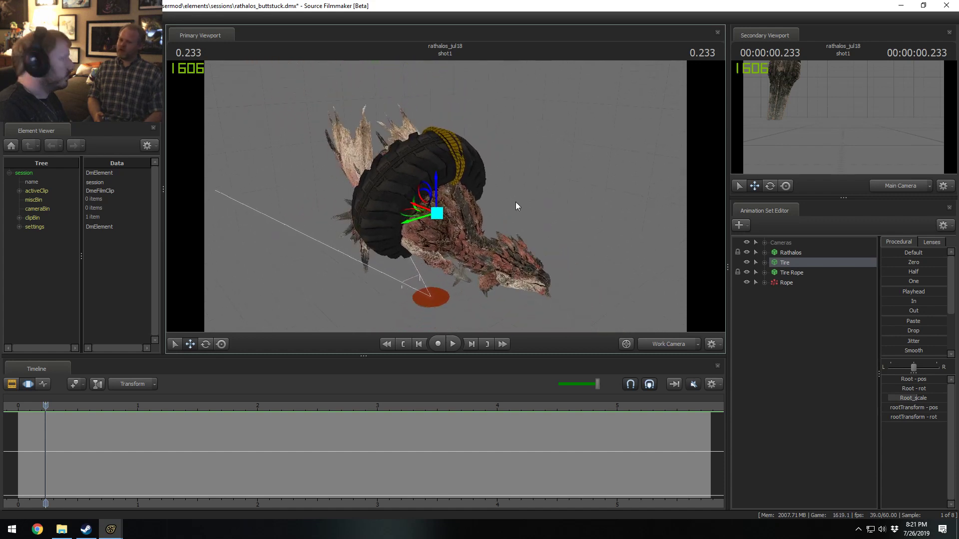
# - Select the whole time range and move the Main Camera to face the Rathalos and tire from the front
pyautogui.hotkey('ctrl', 'a')
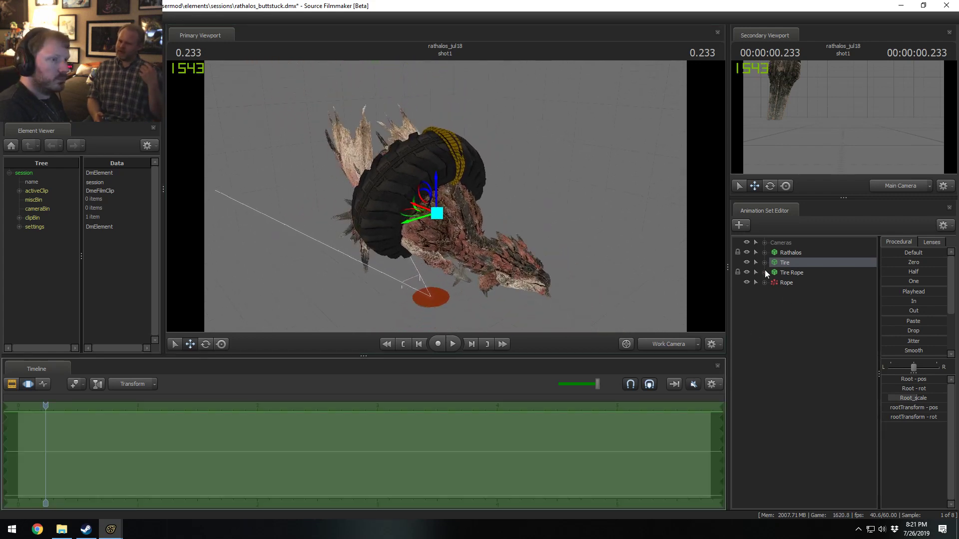
pyautogui.click(764, 243)
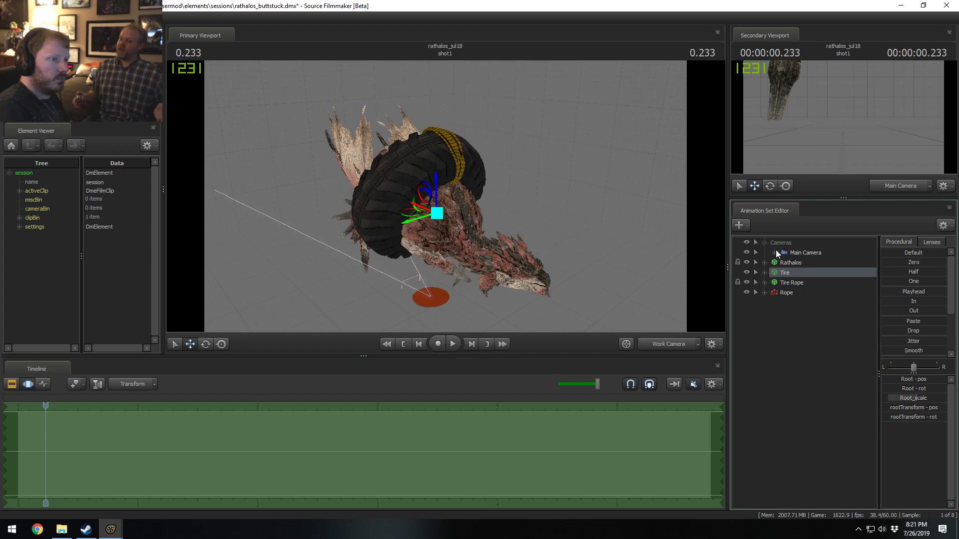
pyautogui.click(774, 253)
pyautogui.click(789, 253)
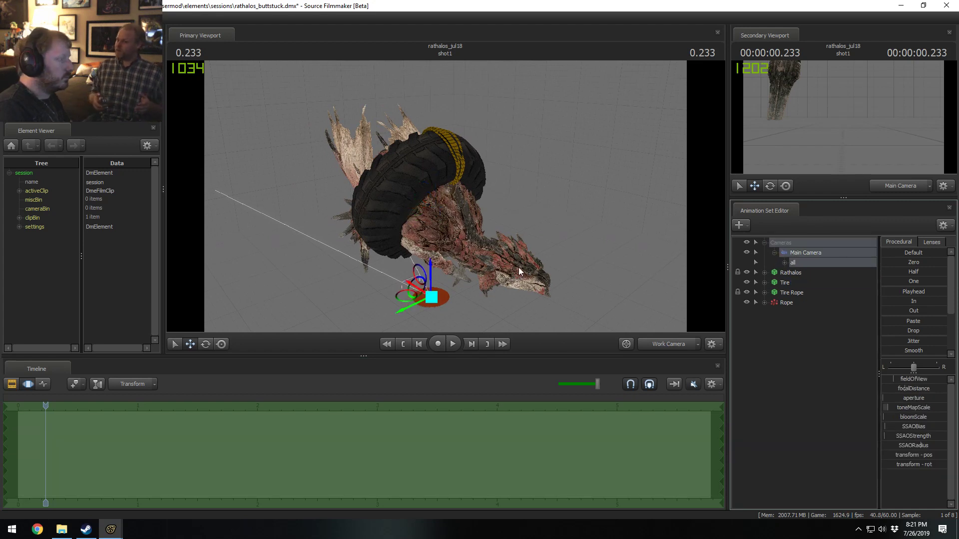
pyautogui.press('e')
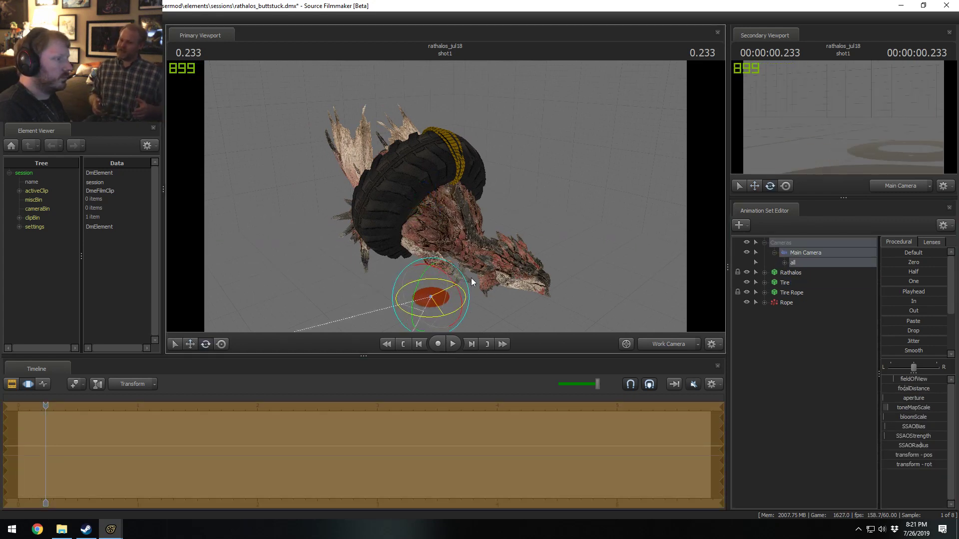
pyautogui.press('w')
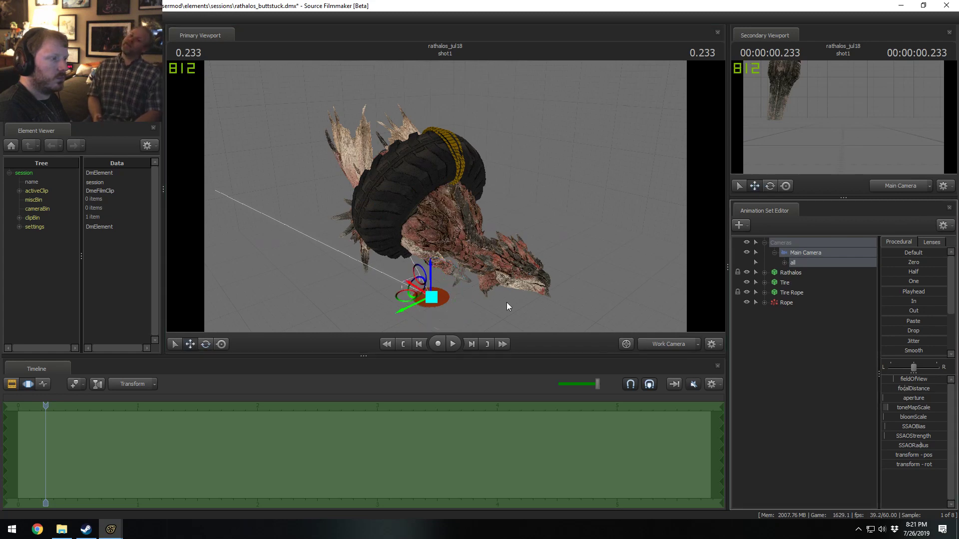
pyautogui.moveTo(430, 294); pyautogui.dragTo(685, 318)
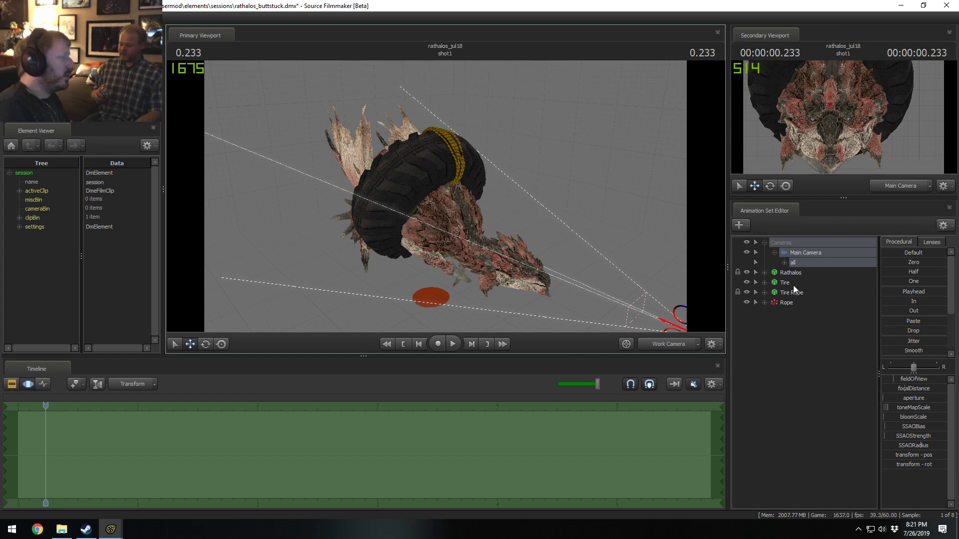
pyautogui.click(772, 253)
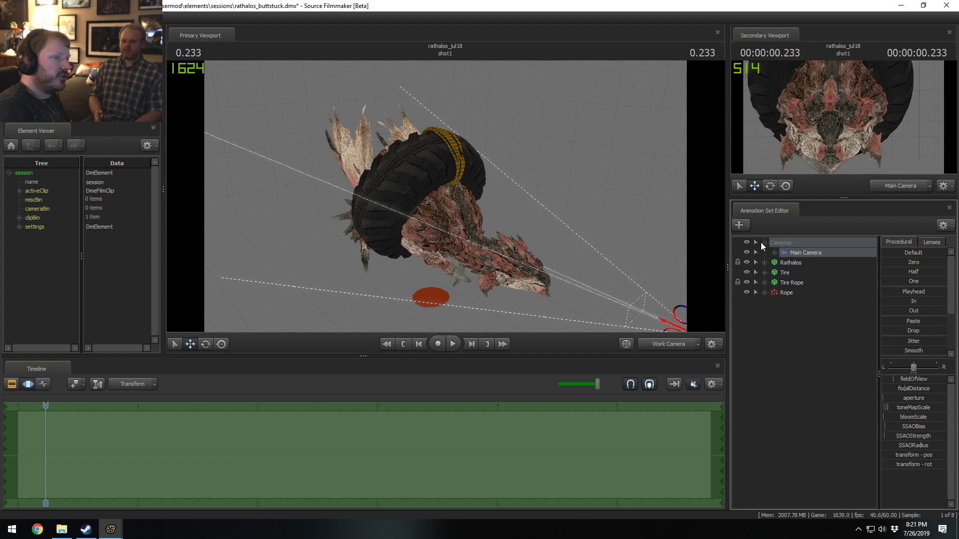
pyautogui.click(764, 243)
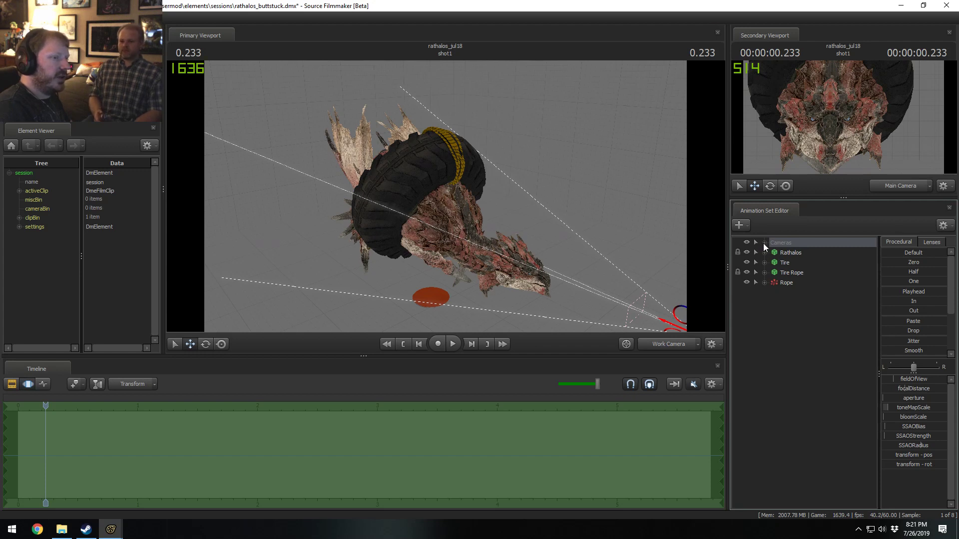
# - Group the Rope animation set and rename the new group Particles
pyautogui.rightClick(792, 283)
pyautogui.click(818, 317)
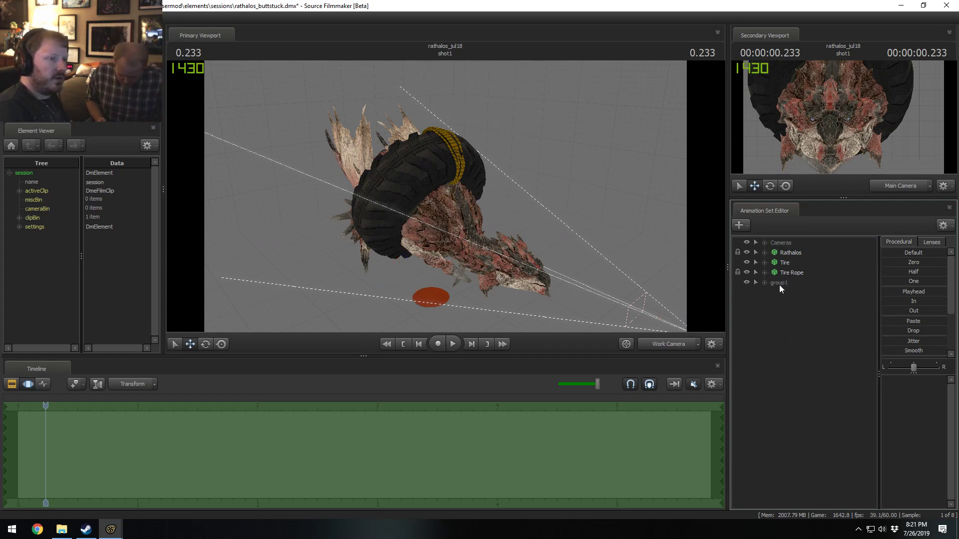
pyautogui.rightClick(781, 288)
pyautogui.click(796, 287)
pyautogui.write('Parti')
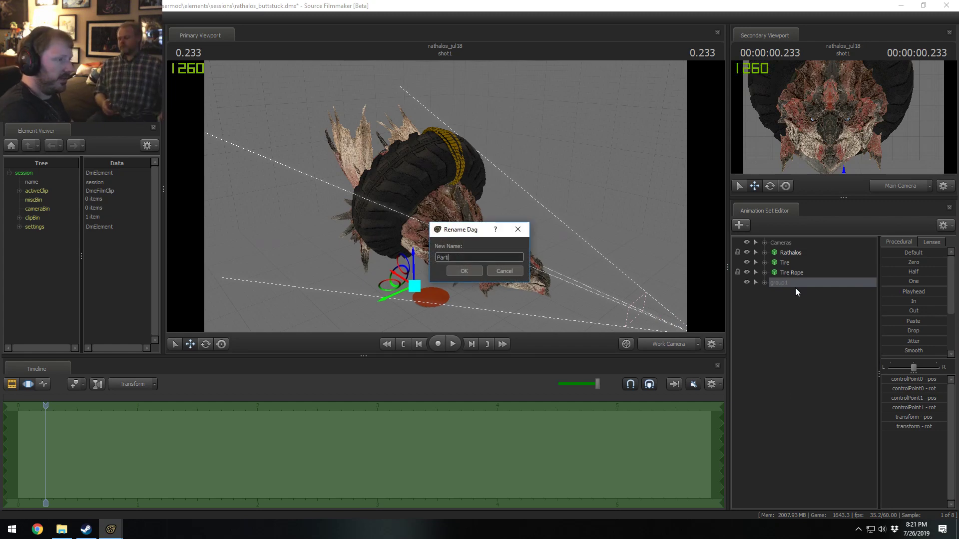
pyautogui.write('cles')
pyautogui.press('Return')
# - Put the Rathalos animation set into a new group named Actors and expand that group
pyautogui.click(791, 252)
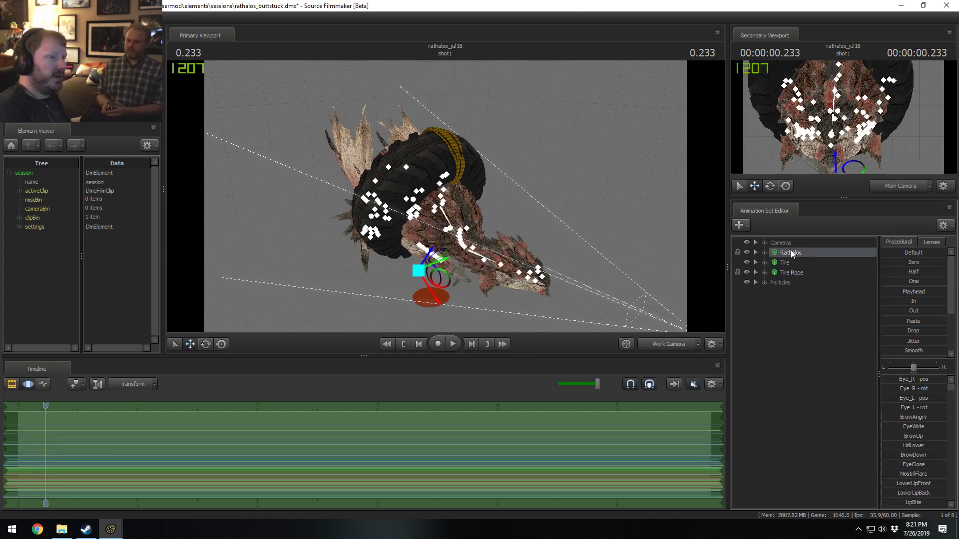
pyautogui.rightClick(791, 253)
pyautogui.click(807, 281)
pyautogui.rightClick(797, 259)
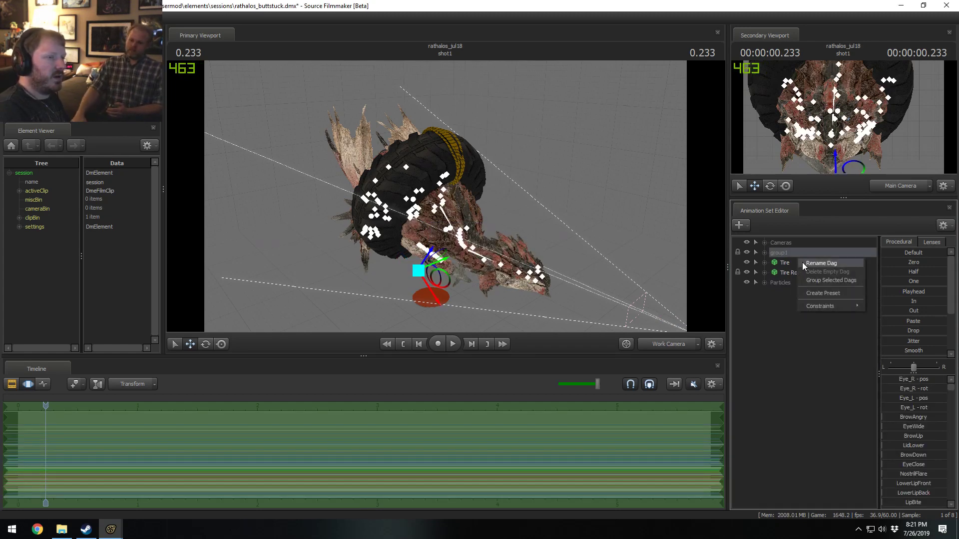
pyautogui.click(803, 262)
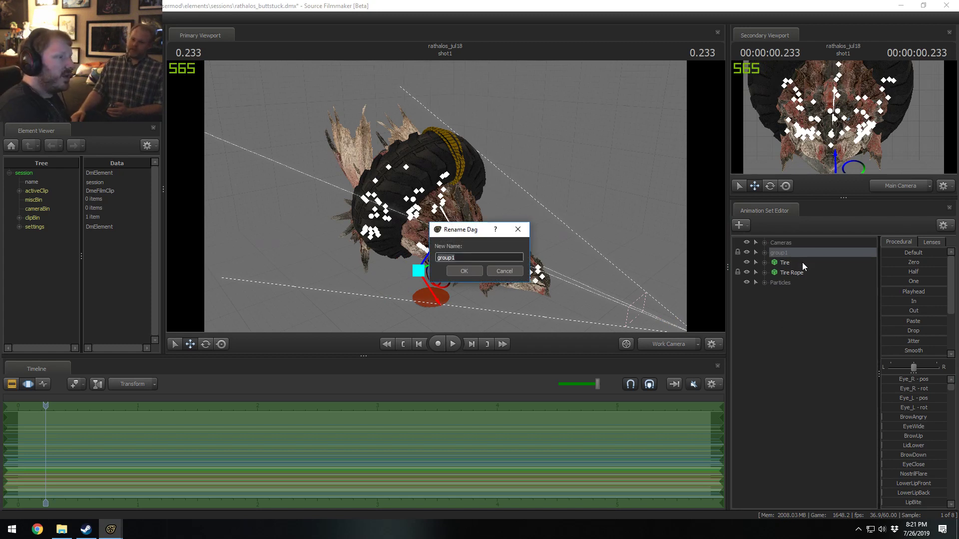
pyautogui.write('Actors')
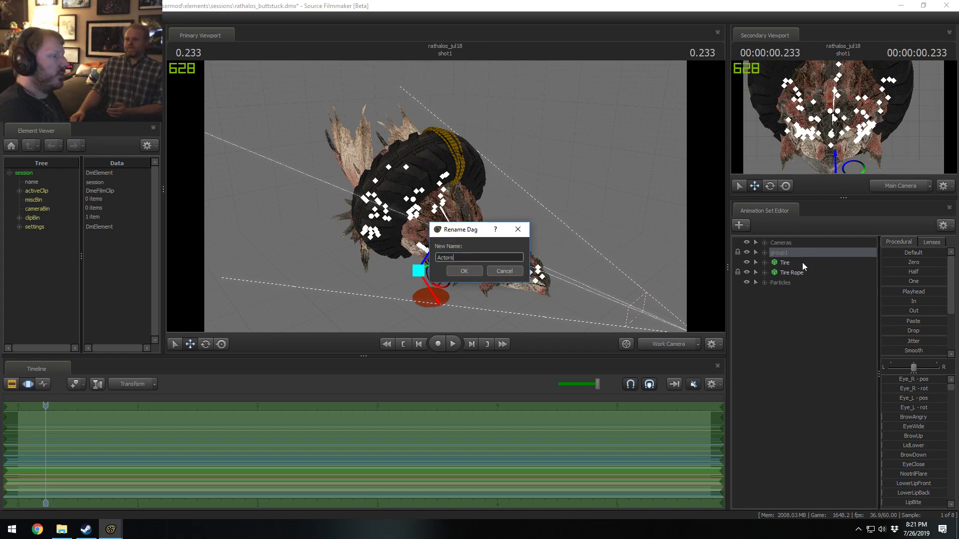
pyautogui.press('Return')
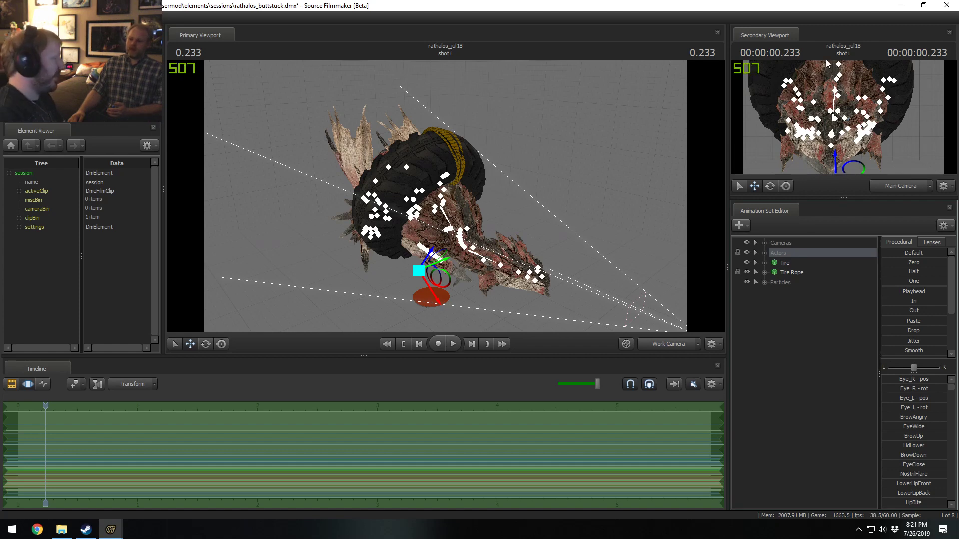
pyautogui.keyDown('alt'); pyautogui.moveTo(447, 288); pyautogui.dragTo(446, 196); pyautogui.keyUp('alt')
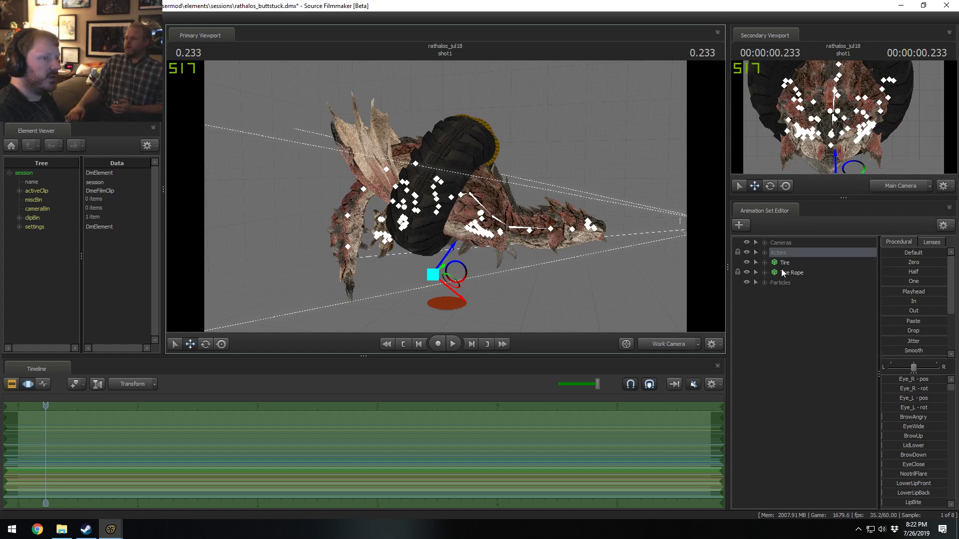
pyautogui.click(764, 253)
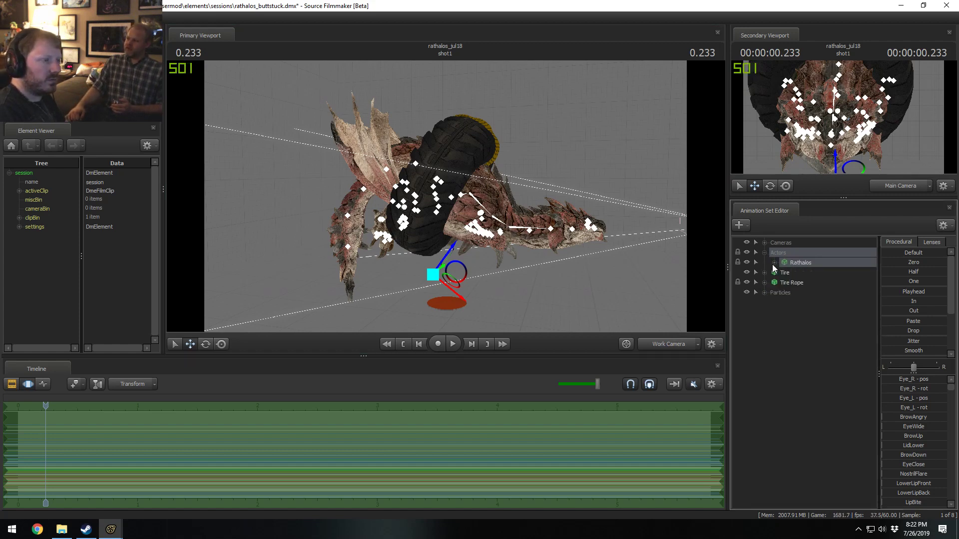
pyautogui.click(774, 263)
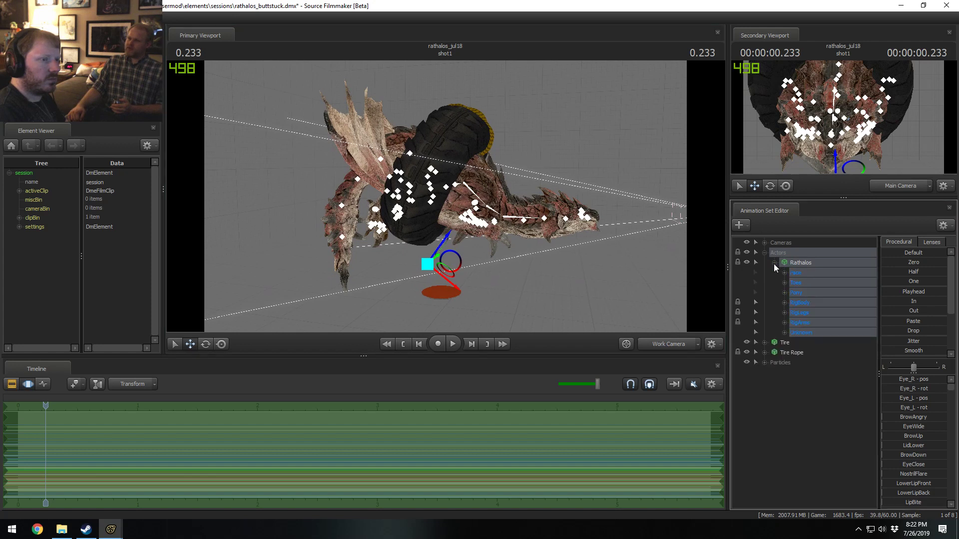
pyautogui.click(774, 262)
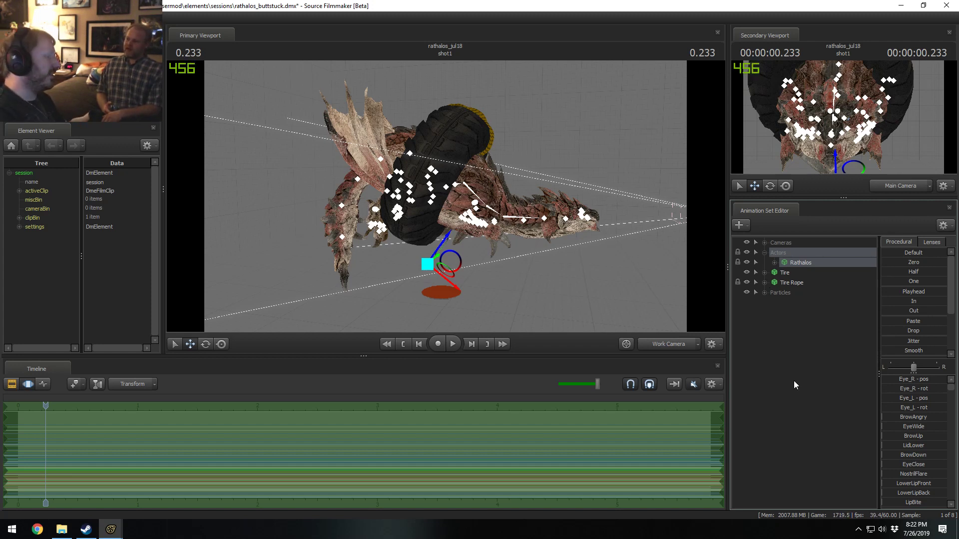
# - Set the Y rotation of the Tire's rootTransform to 0 so the tire stands upright
pyautogui.click(764, 272)
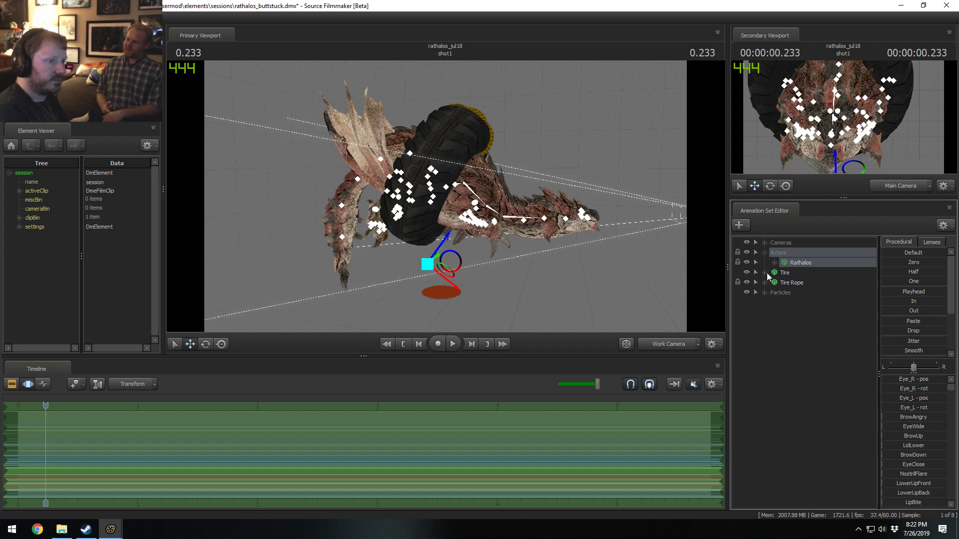
pyautogui.click(772, 283)
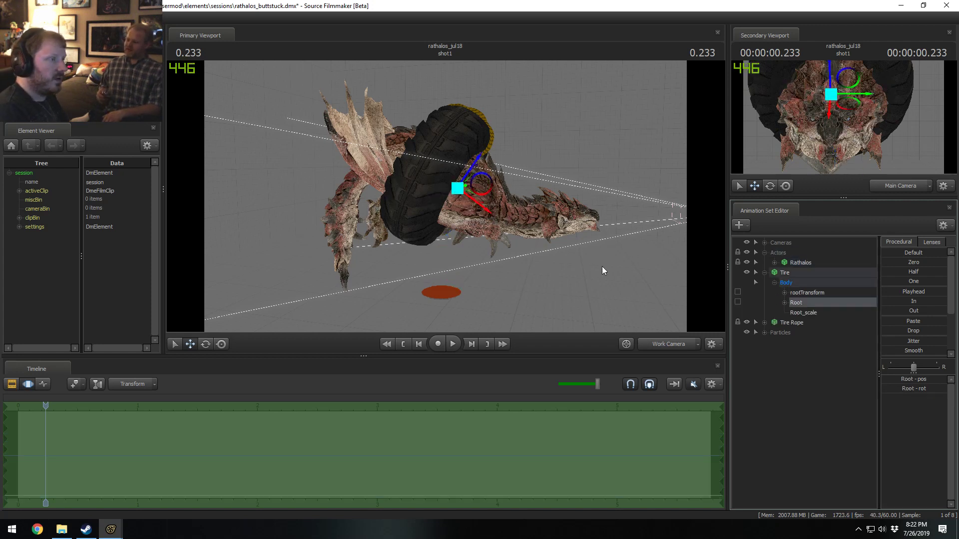
pyautogui.click(828, 293)
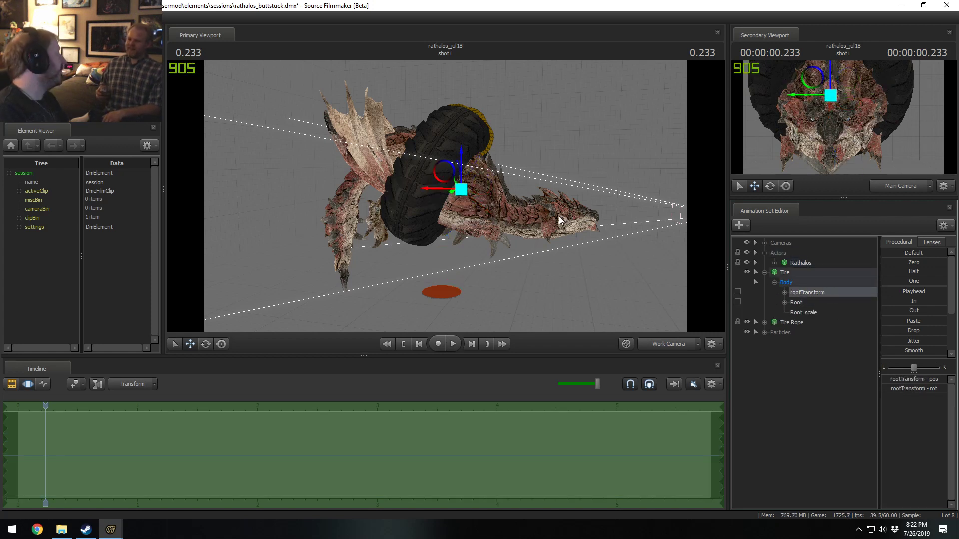
pyautogui.press('e')
pyautogui.keyDown('alt'); pyautogui.moveTo(598, 173); pyautogui.dragTo(628, 172); pyautogui.keyUp('alt')
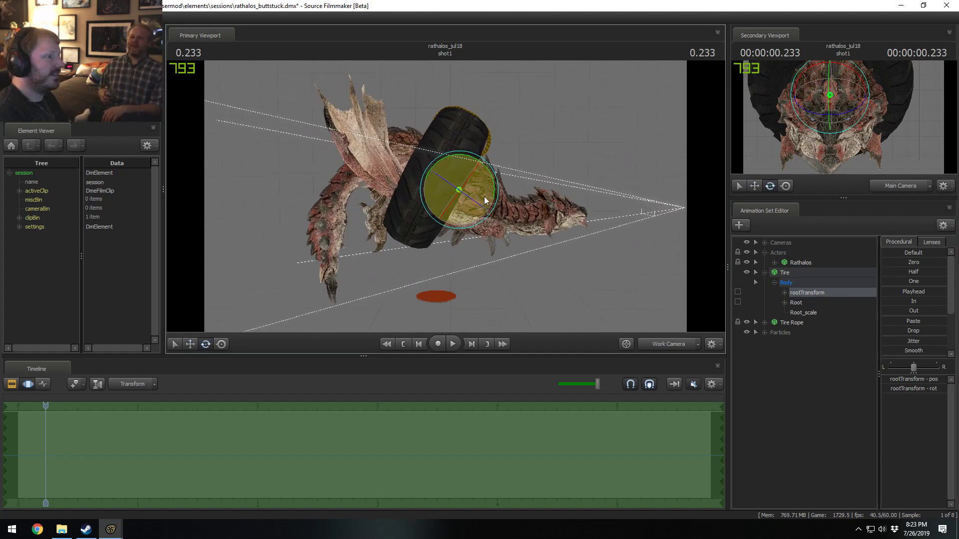
pyautogui.press('w')
pyautogui.press('e')
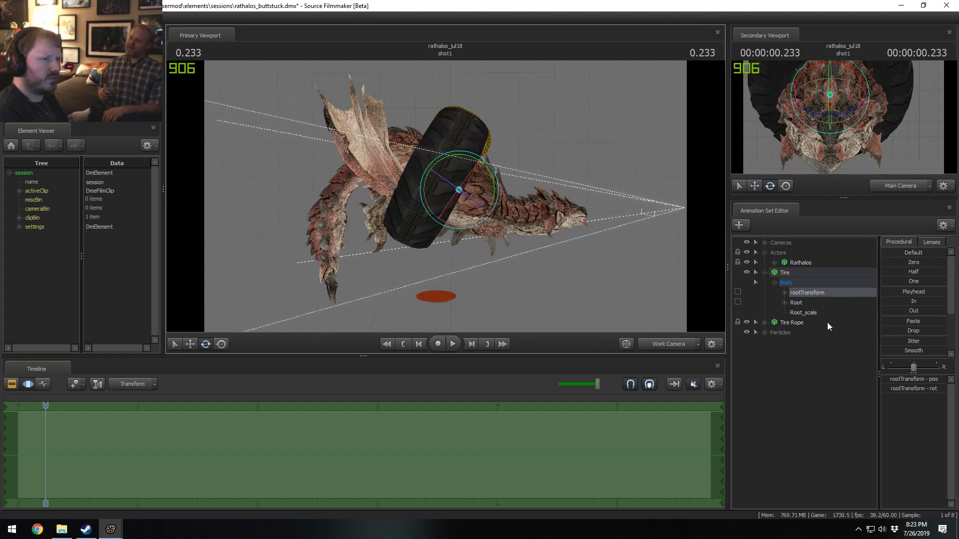
pyautogui.click(797, 302)
pyautogui.click(804, 293)
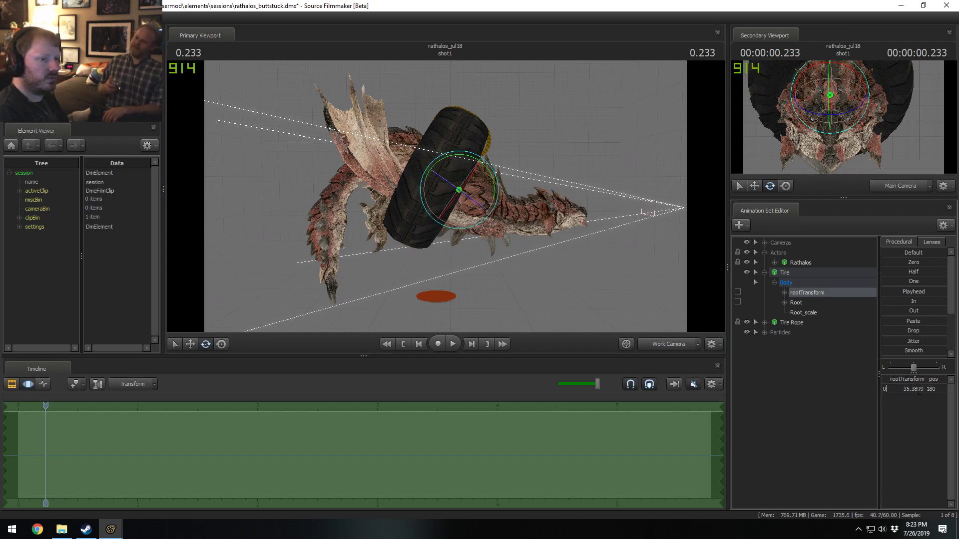
pyautogui.click(914, 389)
pyautogui.write('0')
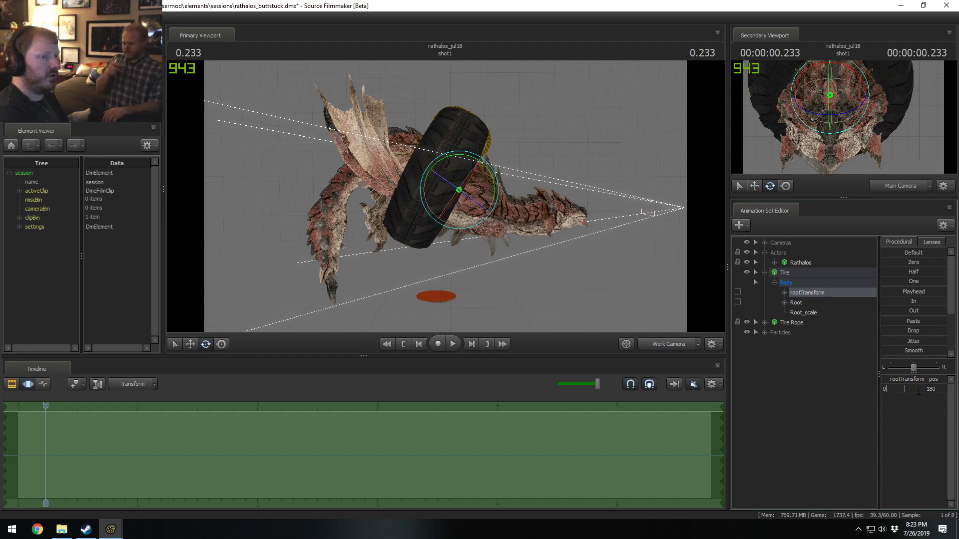
pyautogui.press('Return')
pyautogui.click(919, 391)
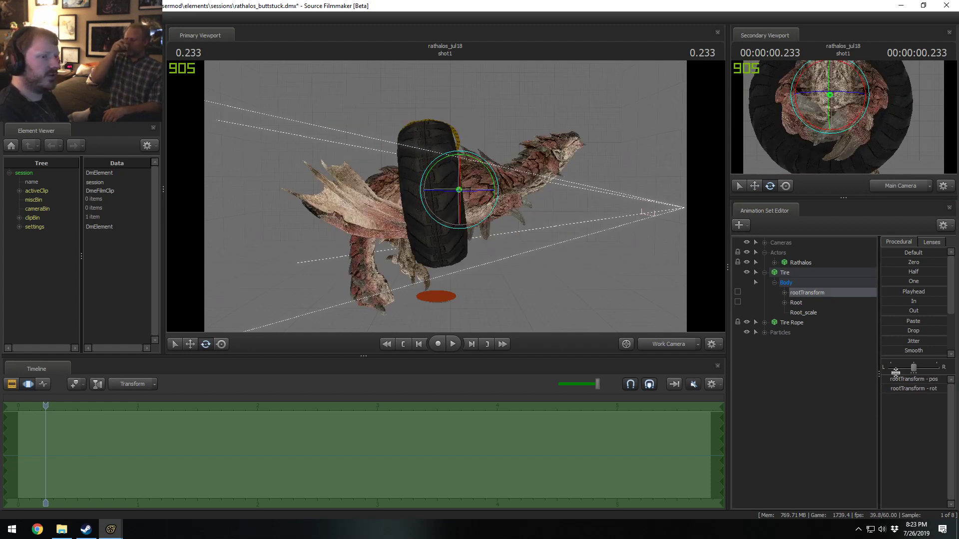
# - Try rotating the Tire's Root control, and undo the rotation
pyautogui.click(808, 303)
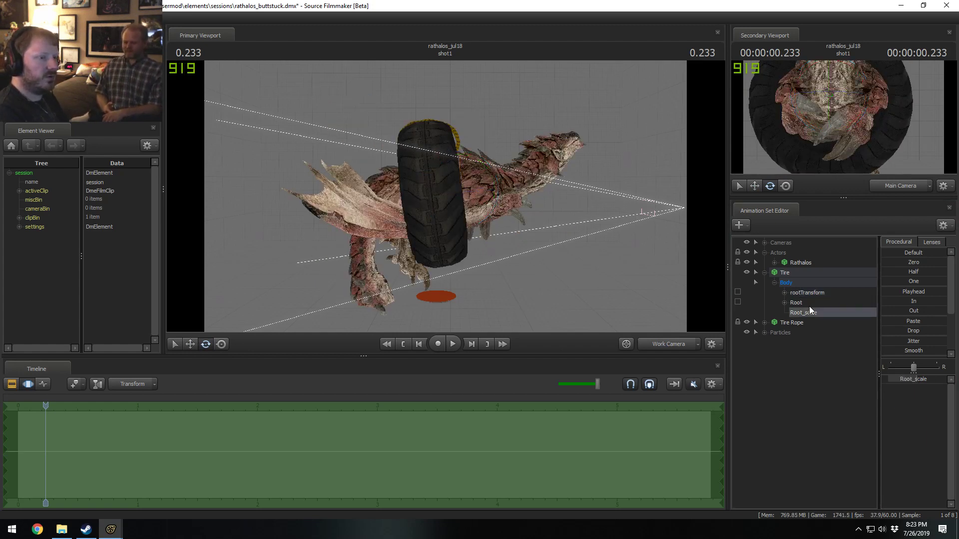
pyautogui.moveTo(484, 167); pyautogui.dragTo(491, 180)
pyautogui.hotkey('ctrl', 'z')
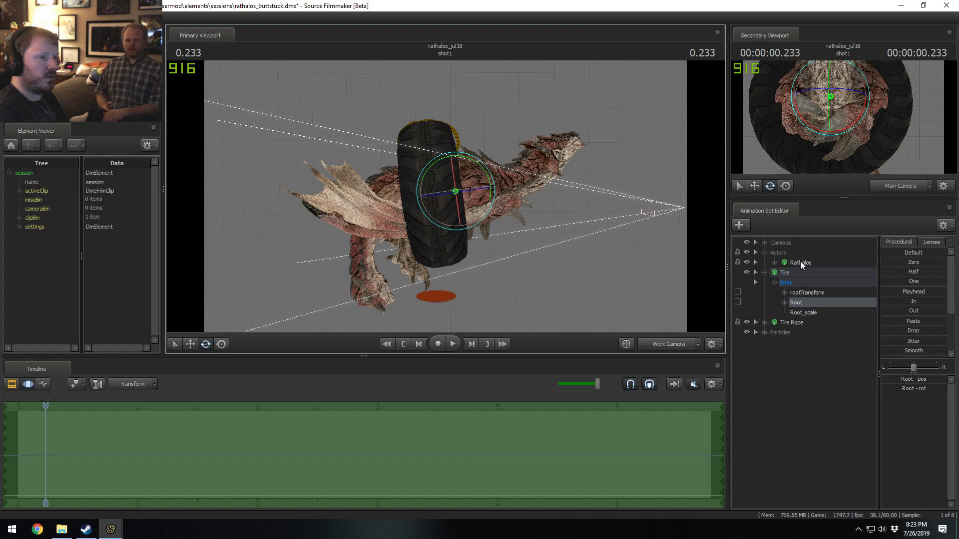
# - Remove the existing locks from the Rathalos RigBody, RigLegs and RigArms control groups
pyautogui.click(772, 263)
pyautogui.click(800, 303)
pyautogui.keyDown('shift'); pyautogui.click(802, 321); pyautogui.keyUp('shift')
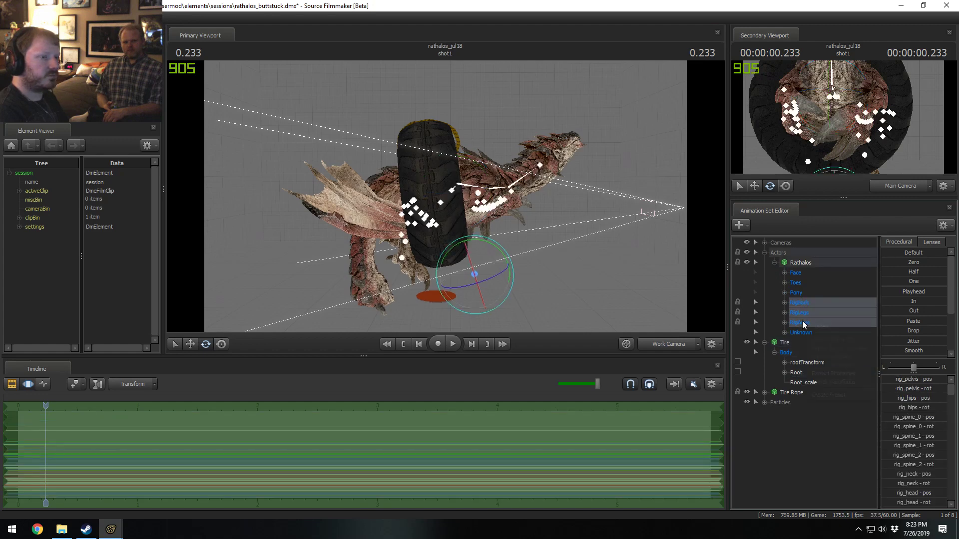
pyautogui.rightClick(802, 321)
pyautogui.click(825, 381)
# - Lock the Rathalos left and right hand rig controls to the Tire's Root
pyautogui.click(784, 323)
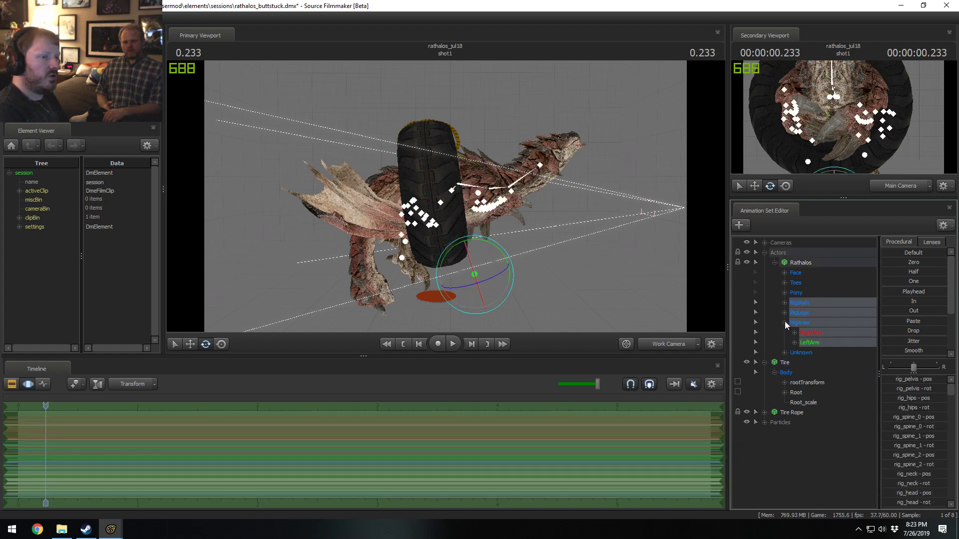
pyautogui.click(799, 346)
pyautogui.click(794, 343)
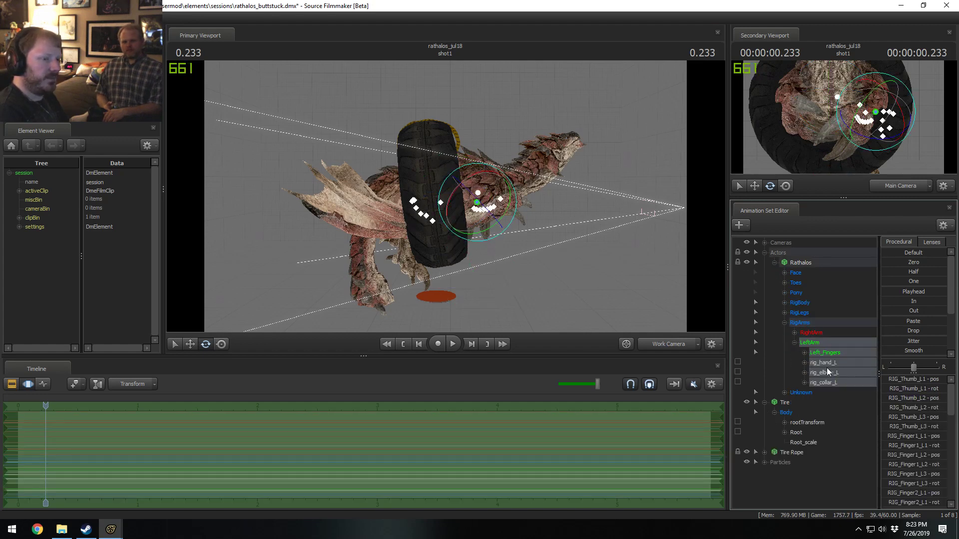
pyautogui.click(828, 373)
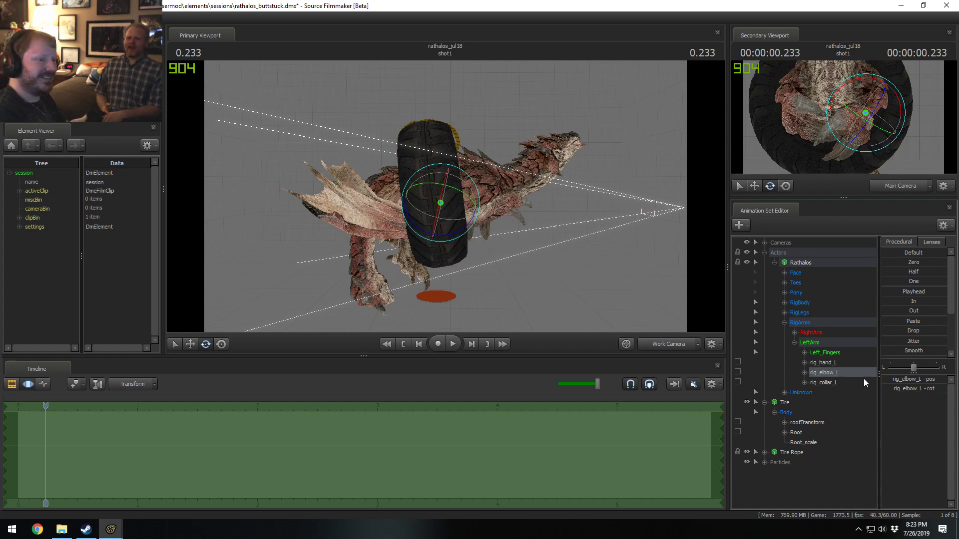
pyautogui.click(828, 366)
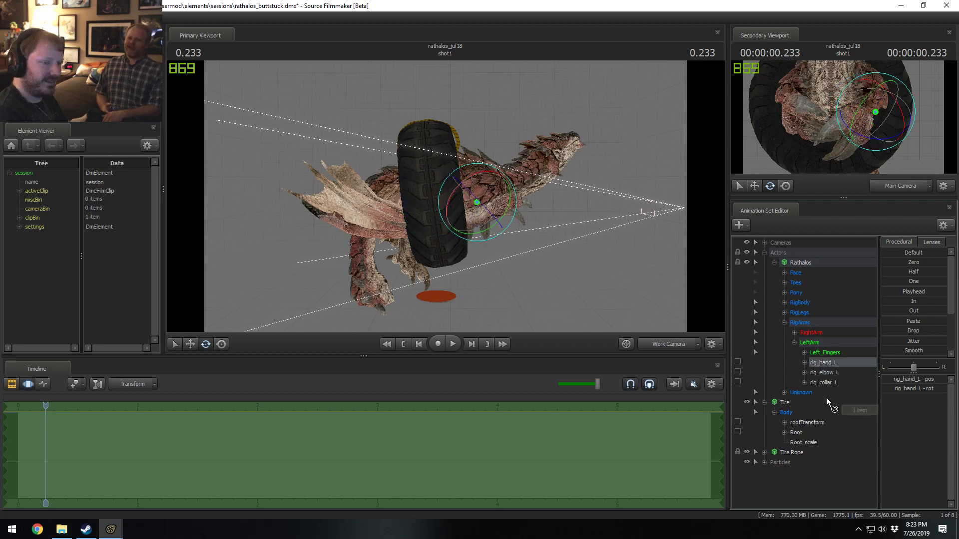
pyautogui.click(807, 434)
pyautogui.click(795, 342)
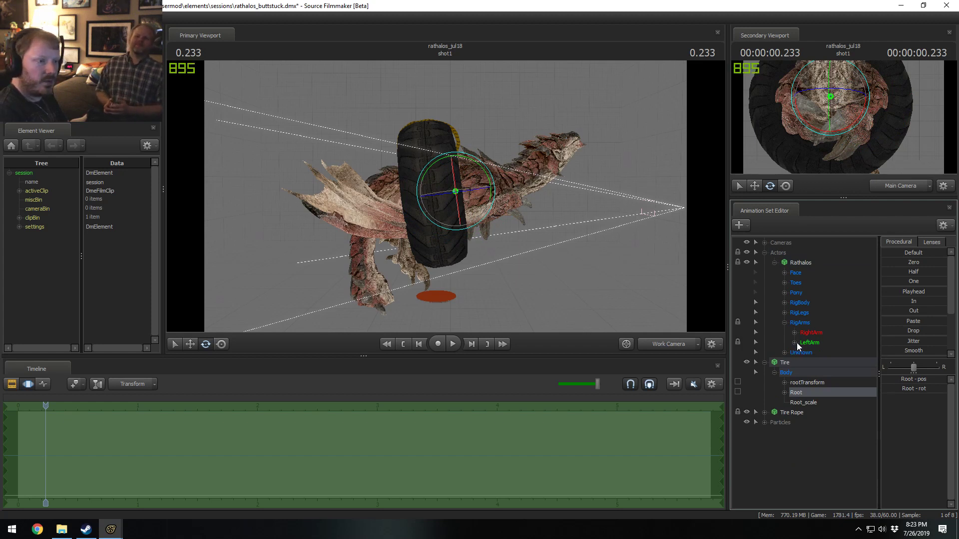
pyautogui.click(795, 333)
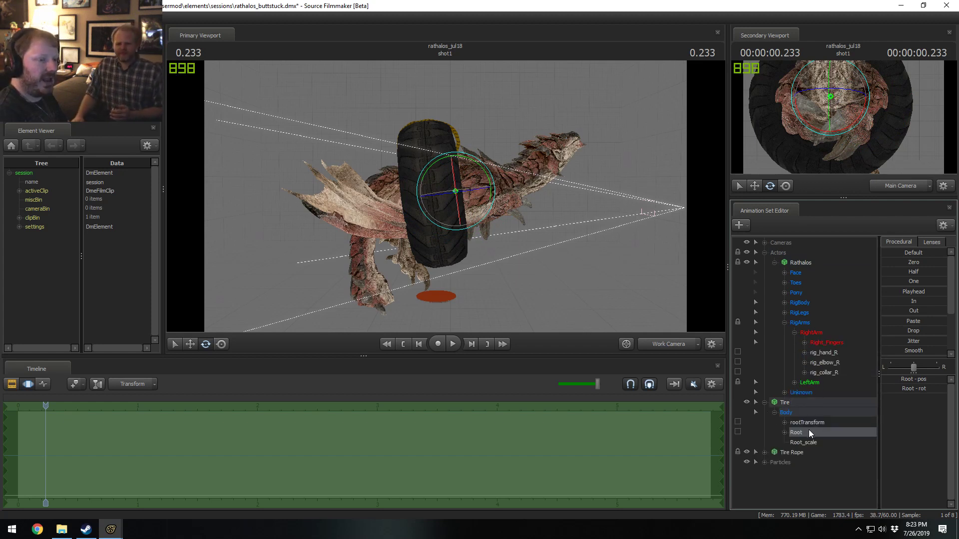
pyautogui.click(794, 332)
pyautogui.click(785, 324)
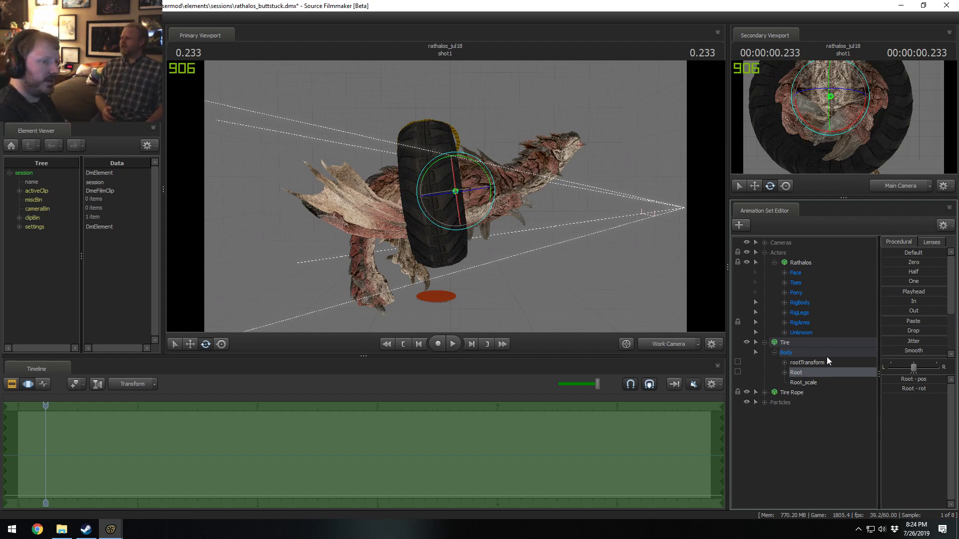
# - Lock rig_foot_L and rig_foot_R in the Rathalos RigLegs group to the Tire's Root
pyautogui.click(785, 313)
pyautogui.click(794, 333)
pyautogui.click(794, 322)
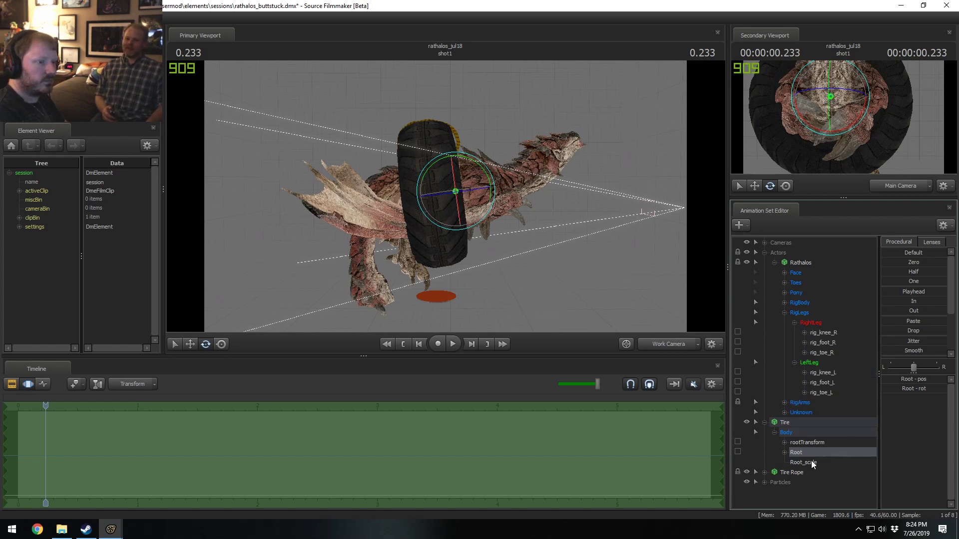
pyautogui.moveTo(812, 453); pyautogui.dragTo(828, 385)
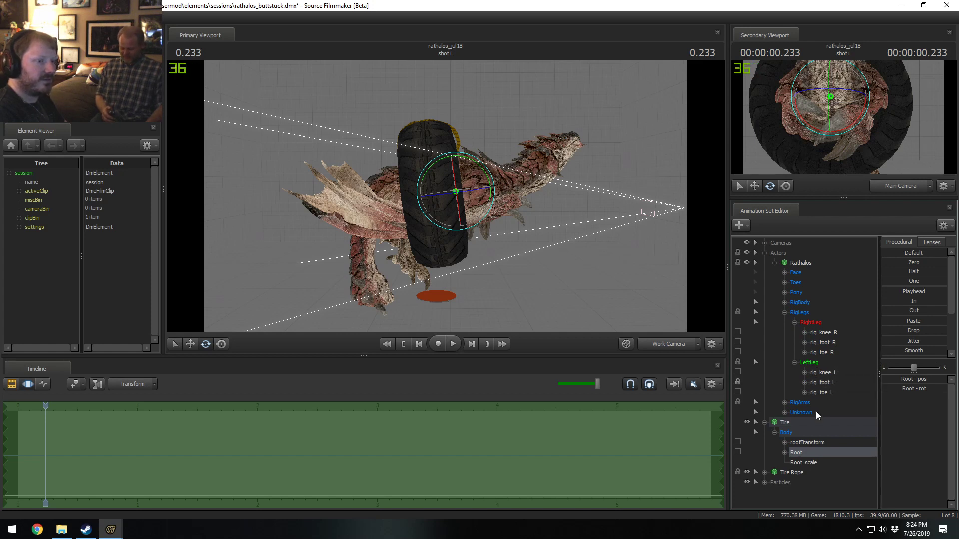
pyautogui.moveTo(809, 450); pyautogui.dragTo(813, 349)
pyautogui.click(794, 364)
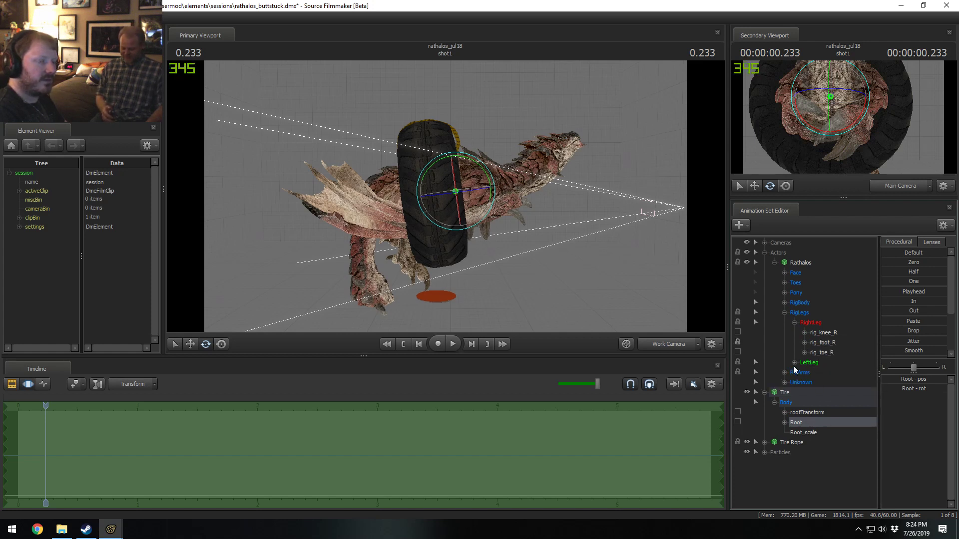
pyautogui.click(793, 323)
pyautogui.click(784, 312)
# - Lock rig_pelvis and rig_hips in the Rathalos RigBody group to the Tire's Root
pyautogui.click(783, 303)
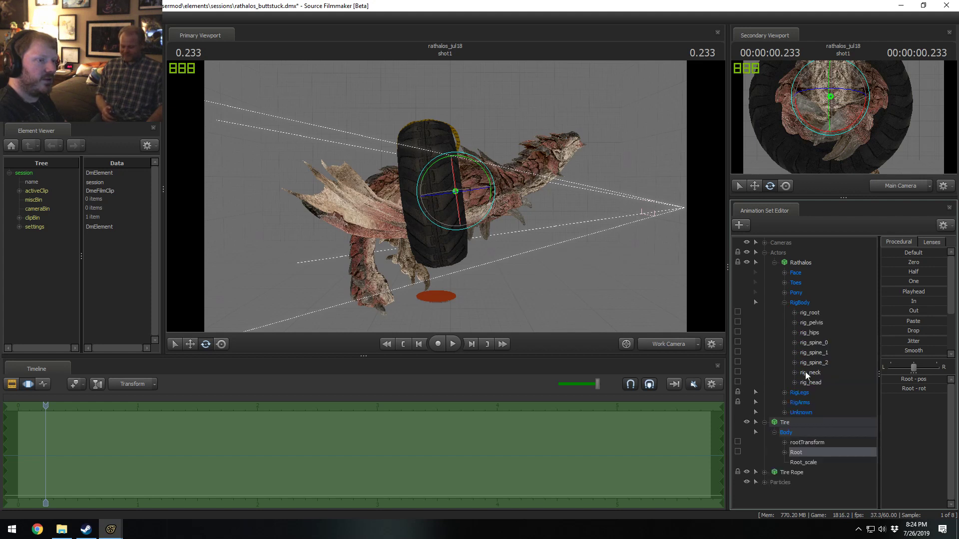
pyautogui.moveTo(796, 454); pyautogui.dragTo(811, 323)
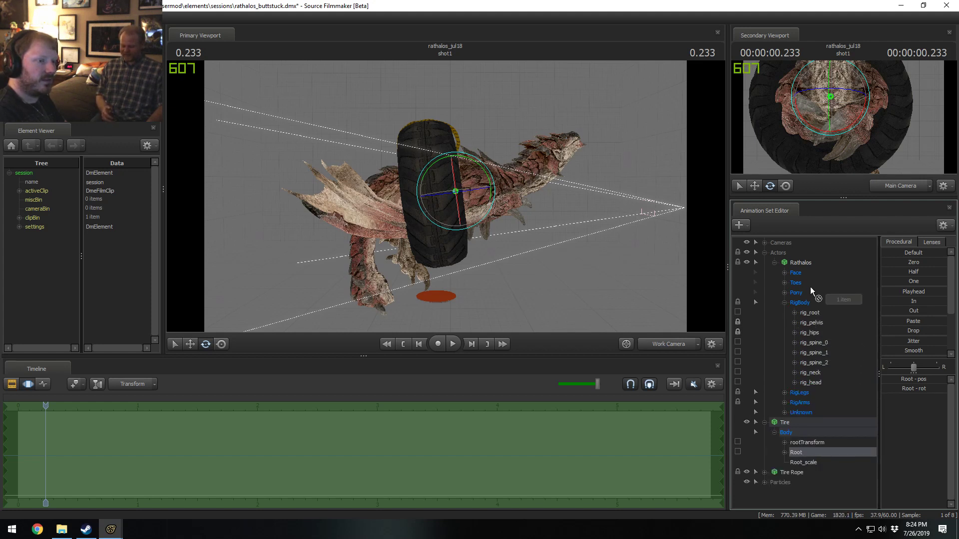
pyautogui.click(784, 303)
# - Check the Rathalos Pony control group, and show the hidden controls in the animation sets
pyautogui.click(785, 293)
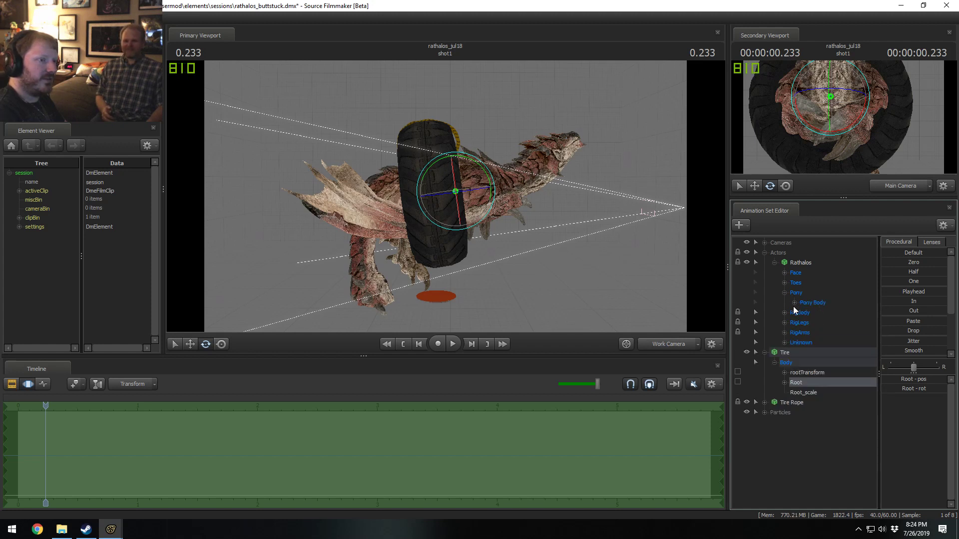
pyautogui.click(794, 303)
pyautogui.click(784, 293)
pyautogui.rightClick(779, 440)
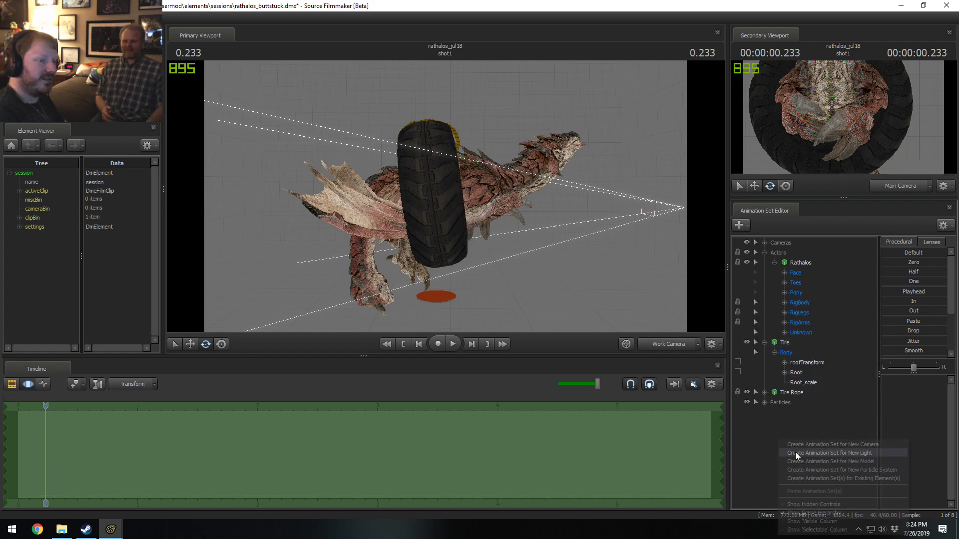
pyautogui.click(821, 505)
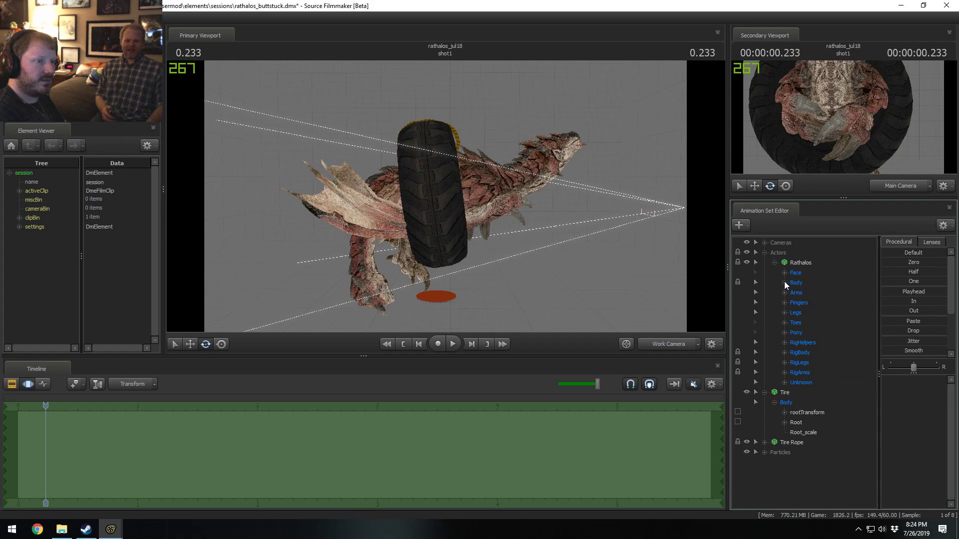
# - Unlock the Rathalos rootTransform in the Body group and lock it to the Tire's Root
pyautogui.click(784, 283)
pyautogui.rightClick(818, 294)
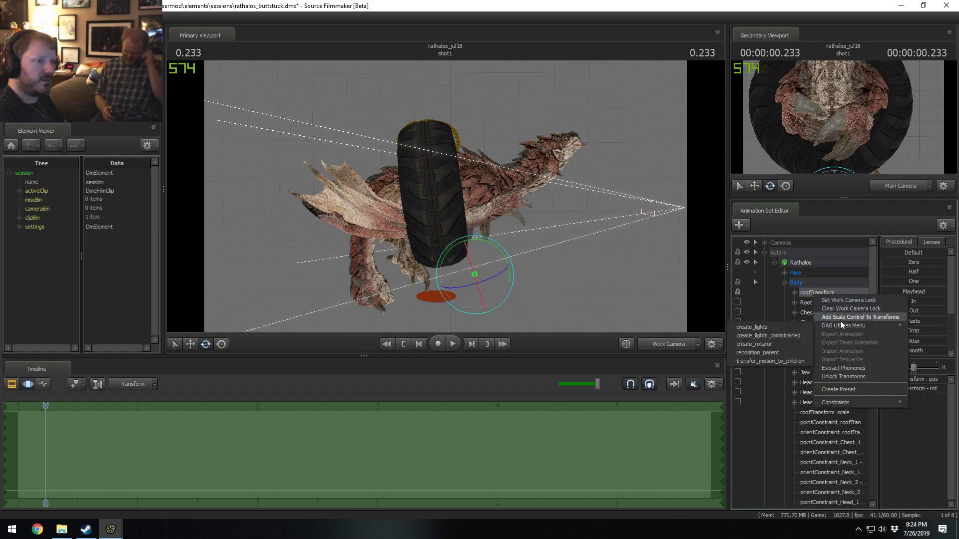
pyautogui.click(843, 377)
pyautogui.scroll(-4, 835, 379)
pyautogui.scroll(-2, 835, 379)
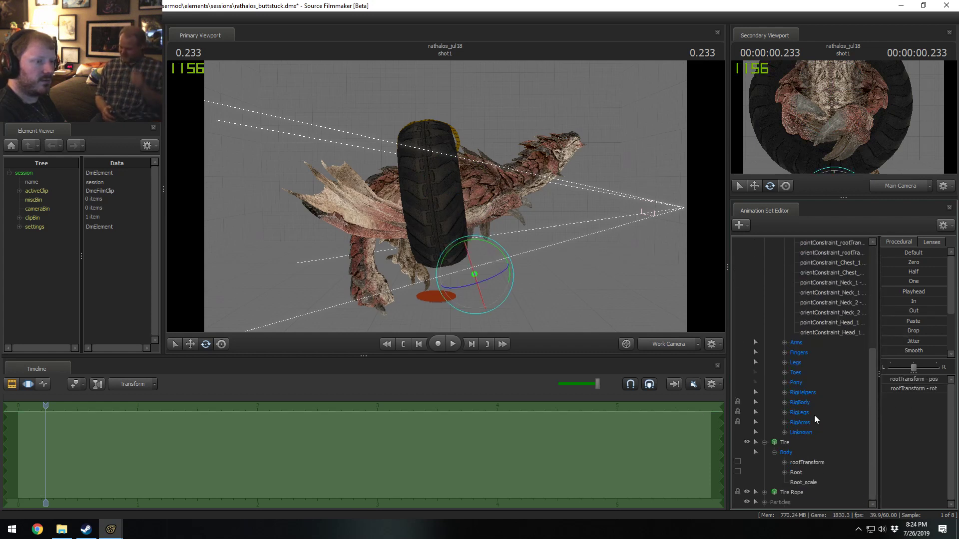
pyautogui.moveTo(798, 472); pyautogui.dragTo(809, 296)
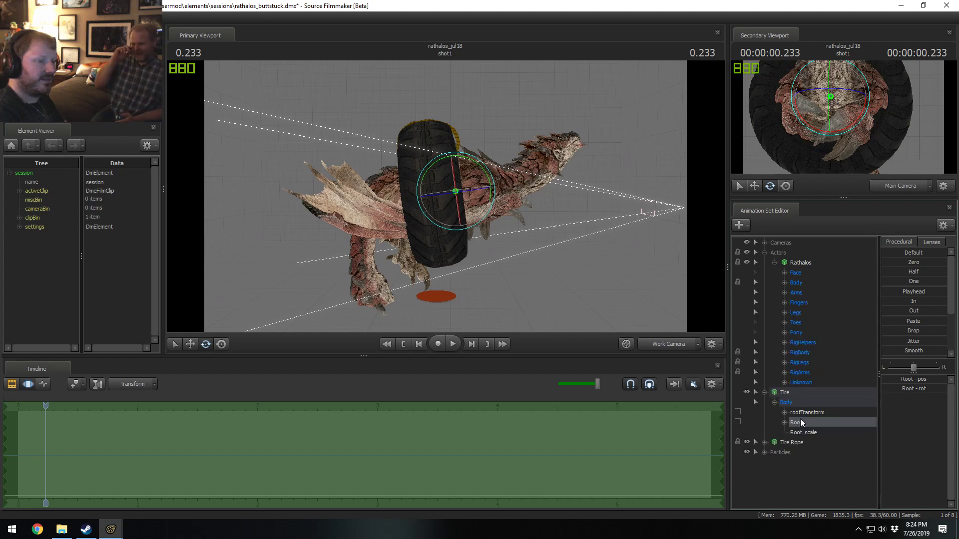
# - Test-rotate the Tire by its Root control to check how the Rathalos follows, and undo the change
pyautogui.click(766, 393)
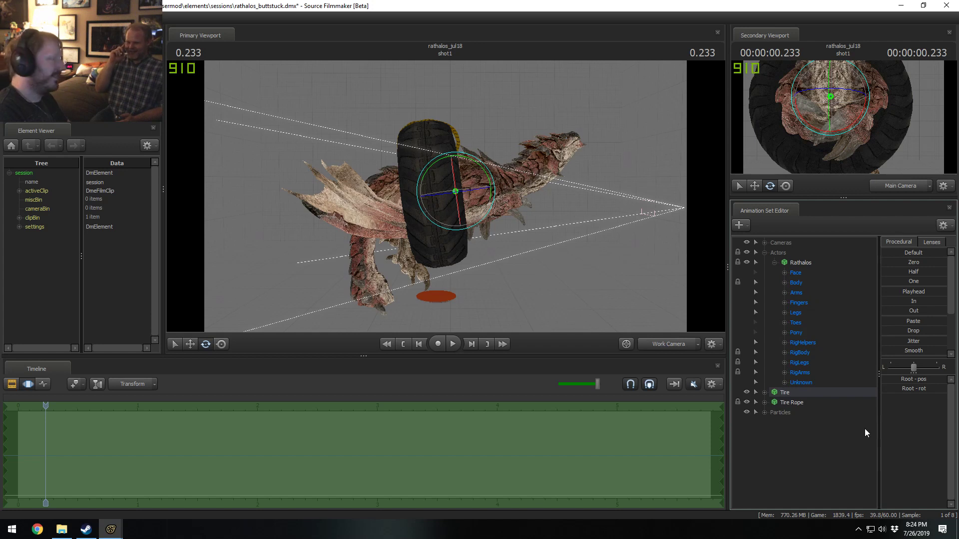
pyautogui.click(792, 394)
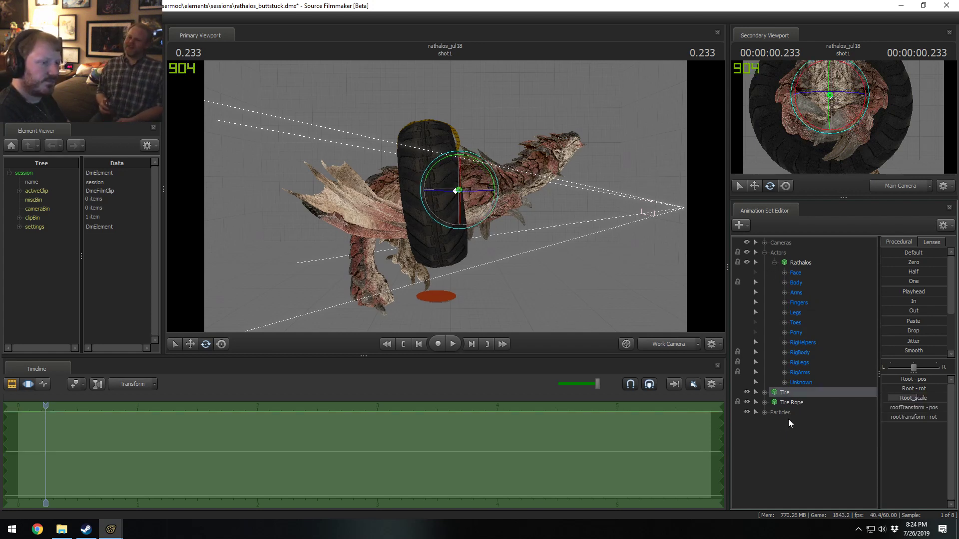
pyautogui.click(764, 393)
pyautogui.click(805, 414)
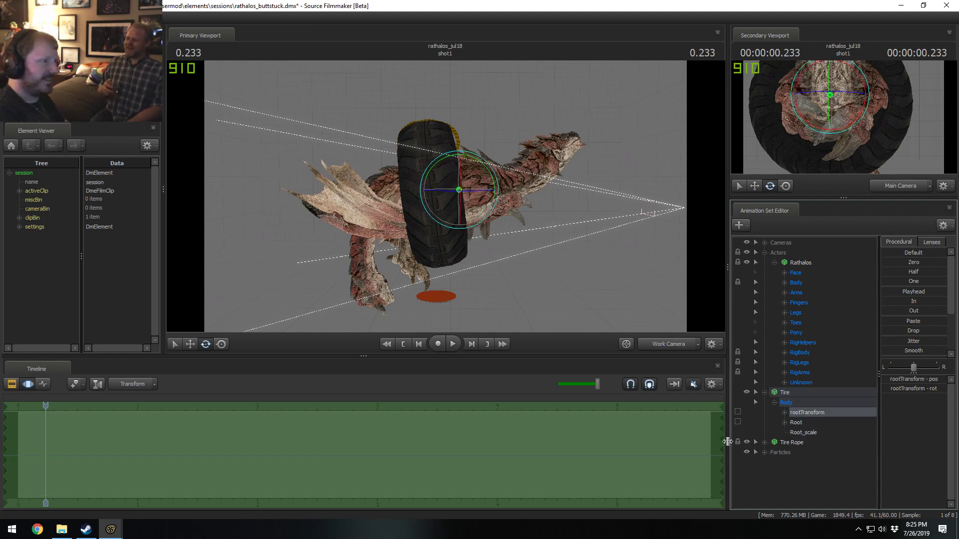
pyautogui.click(796, 423)
pyautogui.moveTo(490, 177); pyautogui.dragTo(491, 185)
pyautogui.hotkey('ctrl', 'z')
pyautogui.hotkey('ctrl', 'z')
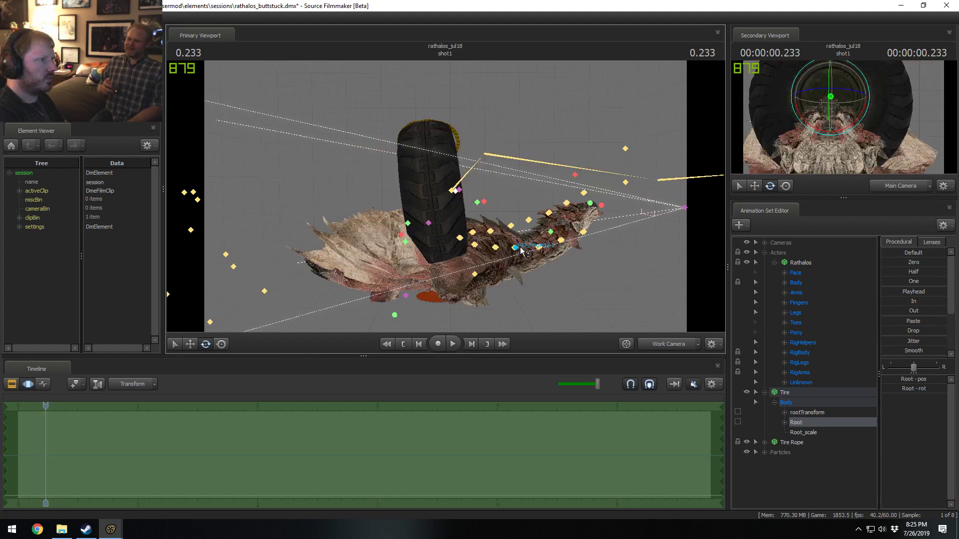
pyautogui.keyDown('alt'); pyautogui.moveTo(561, 212); pyautogui.dragTo(466, 208); pyautogui.keyUp('alt')
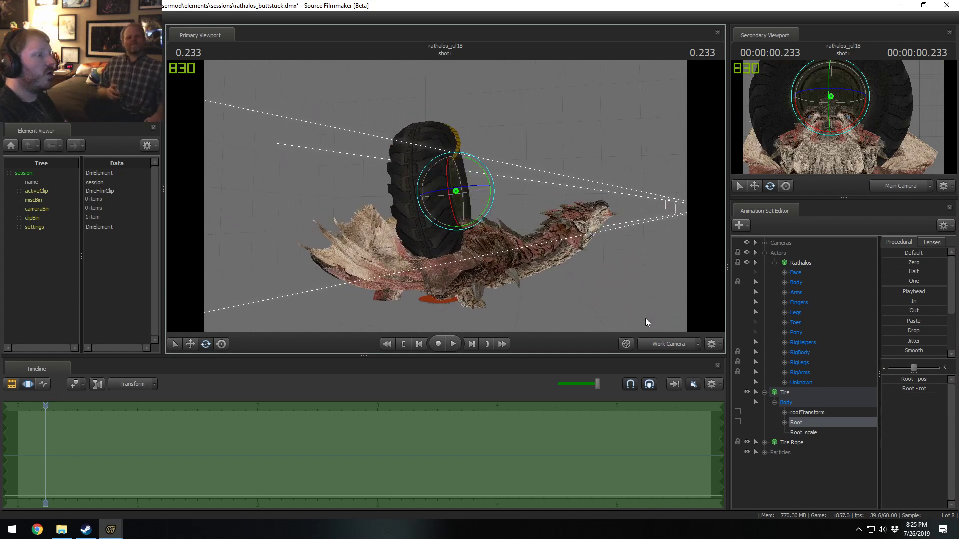
# - Add a scale control to the rootTransform in the Rathalos Body group
pyautogui.click(784, 283)
pyautogui.click(816, 293)
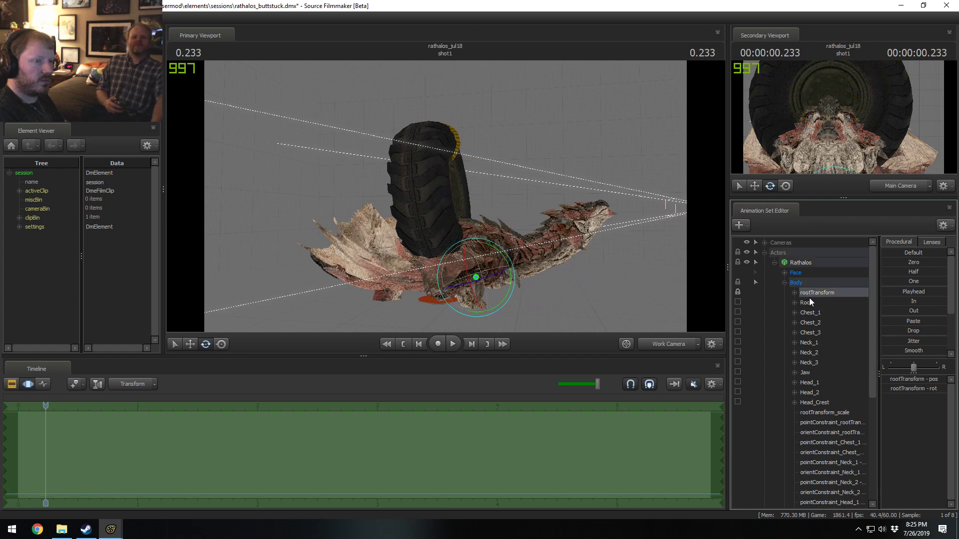
pyautogui.rightClick(811, 295)
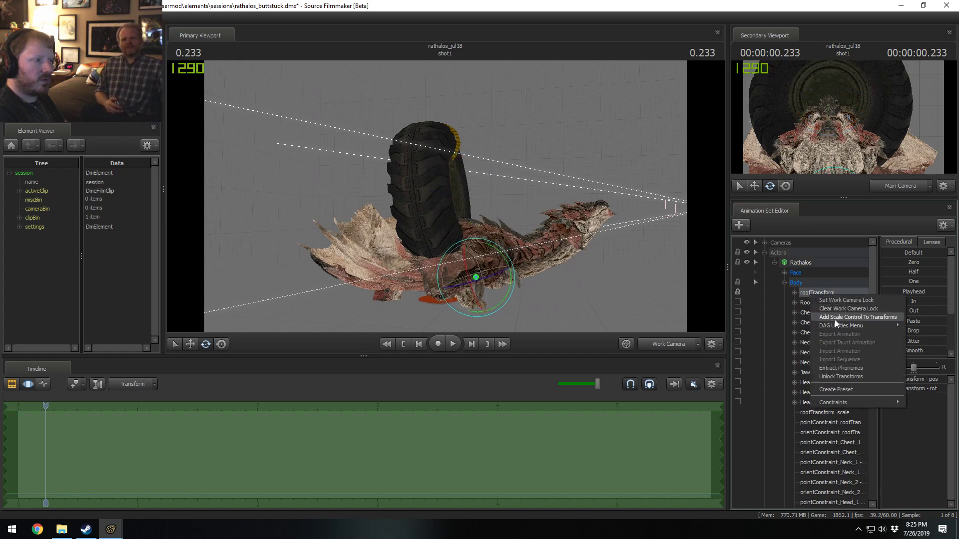
pyautogui.click(834, 320)
pyautogui.keyDown('alt'); pyautogui.moveTo(445, 196); pyautogui.dragTo(445, 197); pyautogui.keyUp('alt')
pyautogui.rightClick(810, 294)
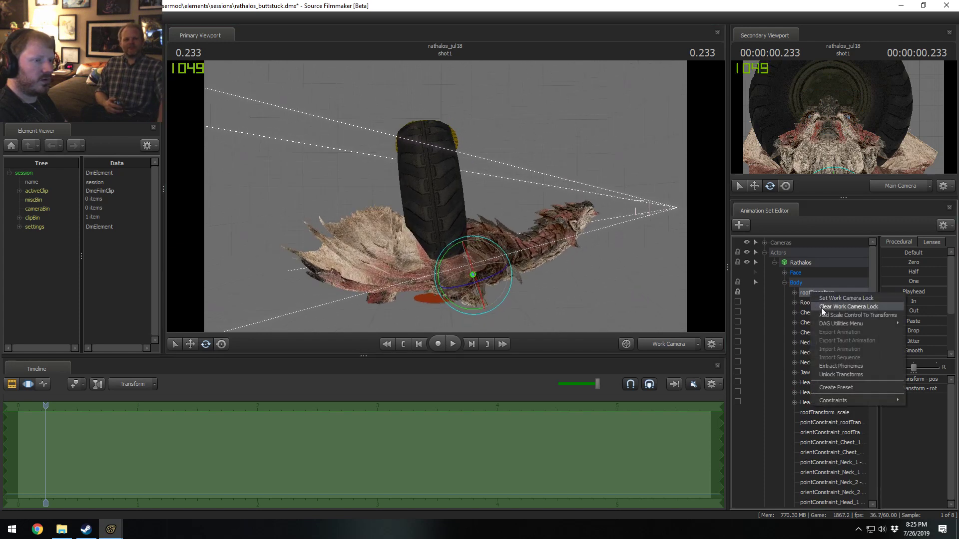
pyautogui.click(844, 317)
pyautogui.scroll(-6, 833, 419)
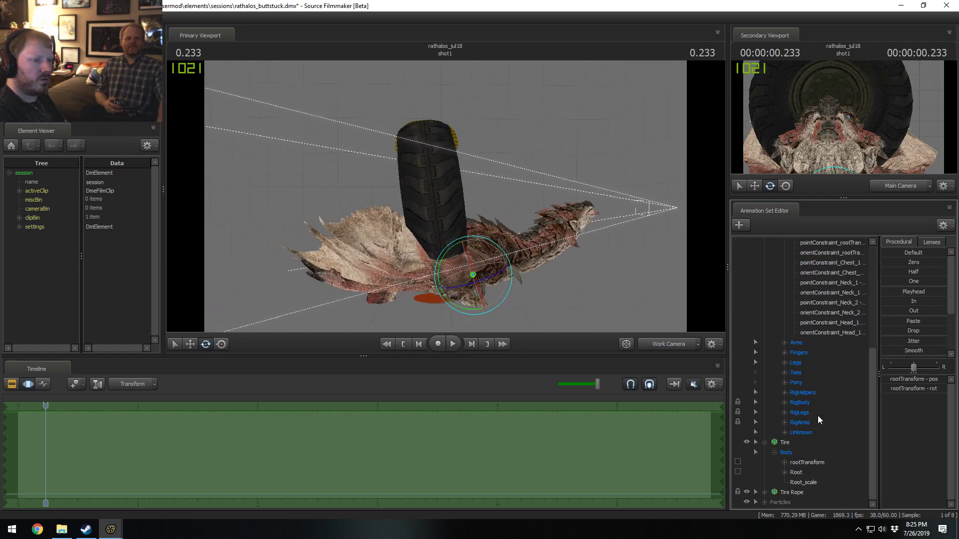
pyautogui.scroll(4, 817, 411)
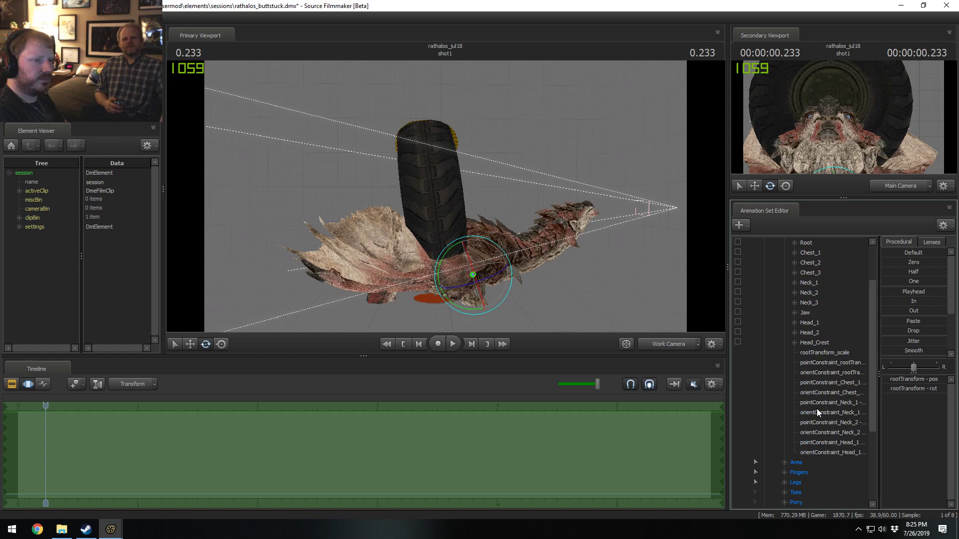
# - Try scaling the Rathalos with its rootTransform_scale control, and undo the latest changes
pyautogui.click(833, 351)
pyautogui.moveTo(918, 383); pyautogui.dragTo(942, 383)
pyautogui.moveTo(445, 196)
pyautogui.mouseDown()
pyautogui.moveTo(419, 190)
pyautogui.moveTo(450, 194)
pyautogui.moveTo(436, 195)
pyautogui.mouseUp()
pyautogui.hotkey('ctrl', 'z')
pyautogui.hotkey('ctrl', 'z')
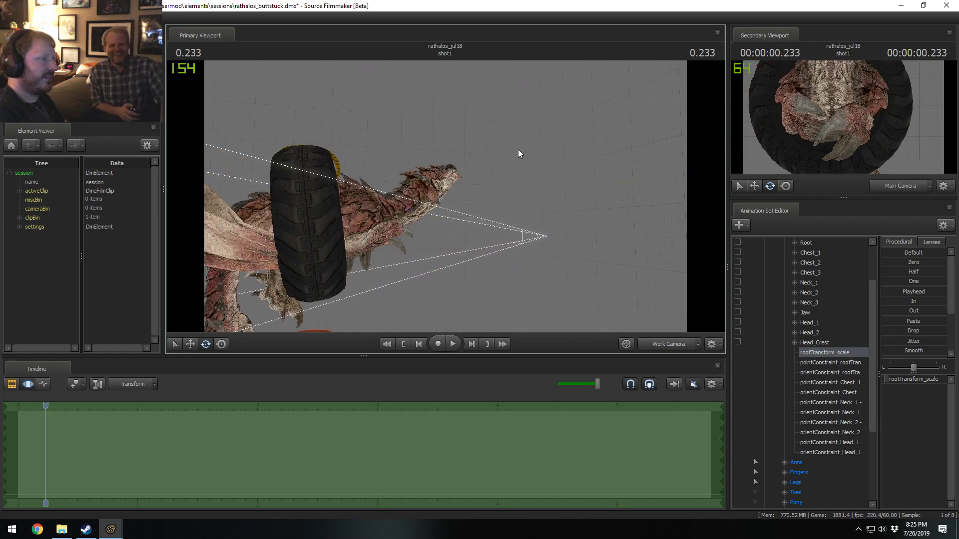
pyautogui.moveTo(517, 149); pyautogui.dragTo(481, 203)
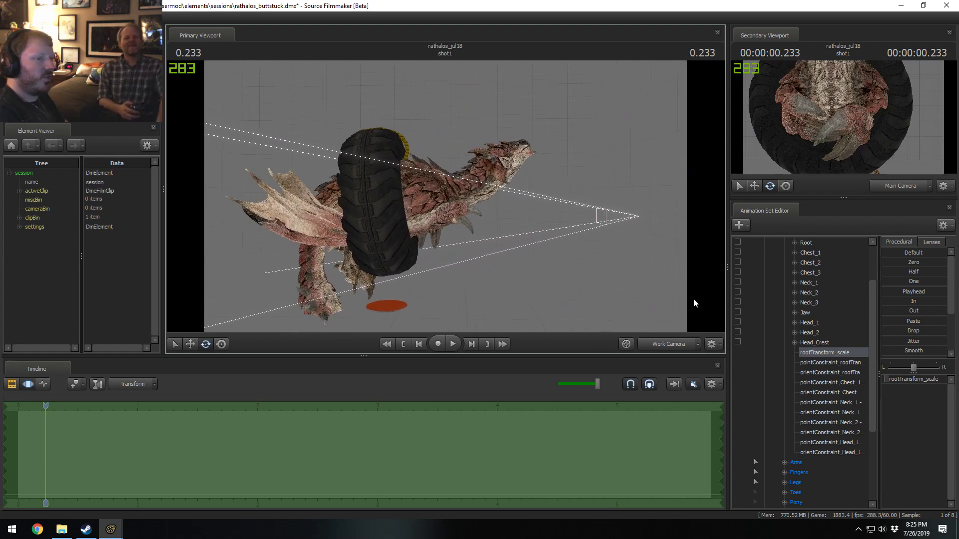
# - Collapse the Rathalos Body group and compare the pivots of the Tire's Root and rootTransform controls
pyautogui.scroll(2, 828, 300)
pyautogui.click(784, 282)
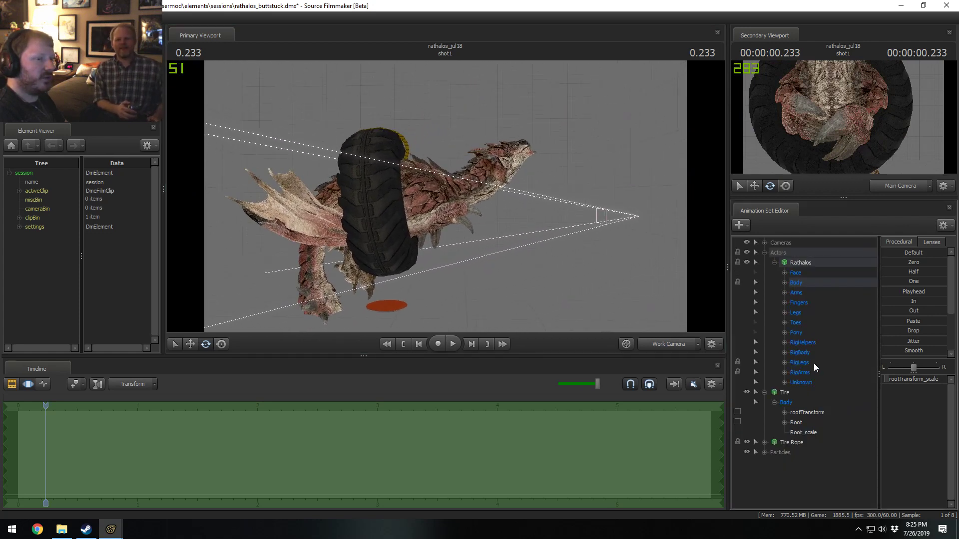
pyautogui.click(796, 422)
pyautogui.moveTo(514, 187); pyautogui.dragTo(514, 187)
pyautogui.click(799, 412)
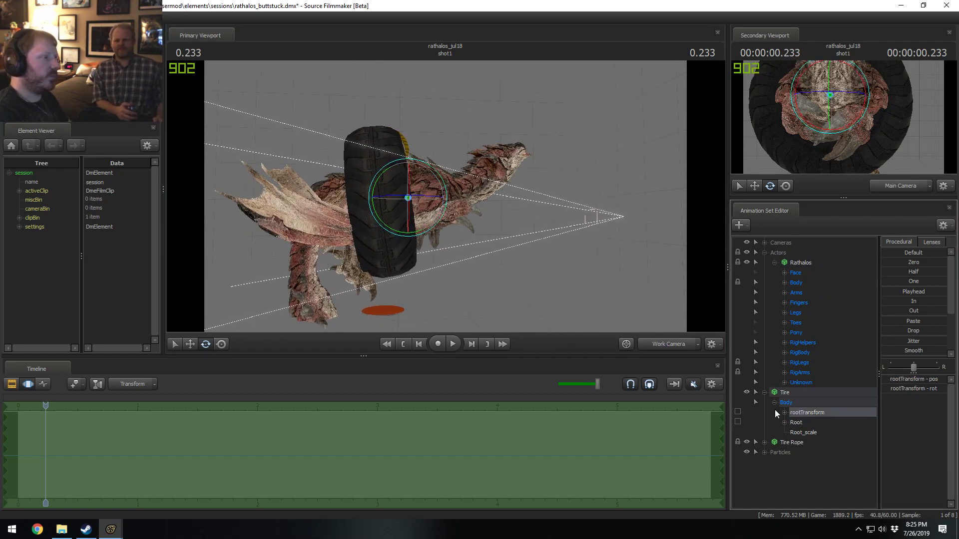
# - Try to create an animation set for a new helper model
pyautogui.rightClick(826, 484)
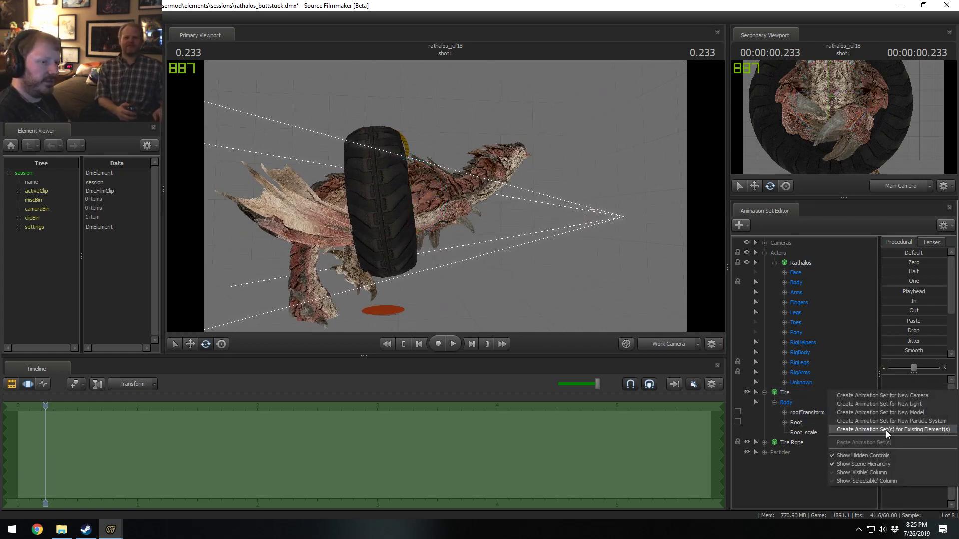
pyautogui.click(891, 412)
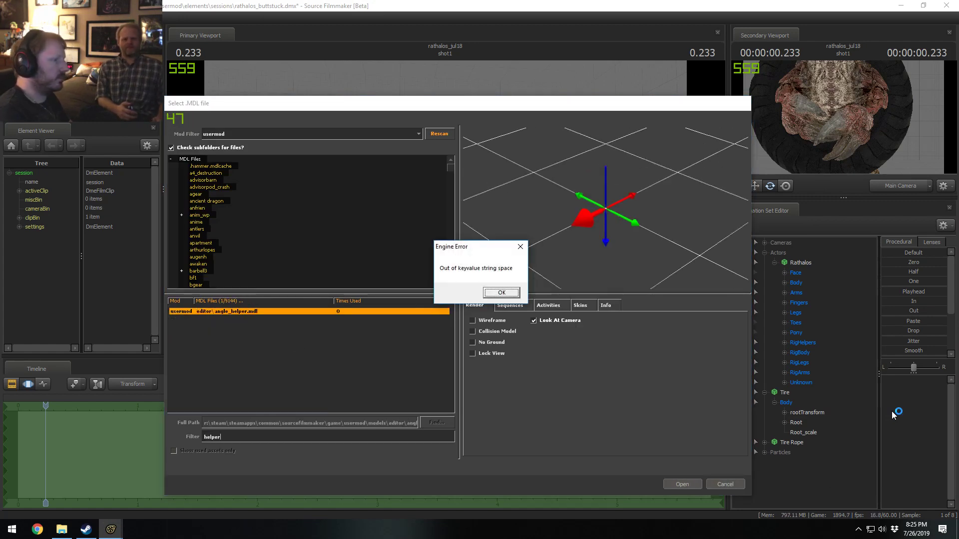
pyautogui.click(497, 290)
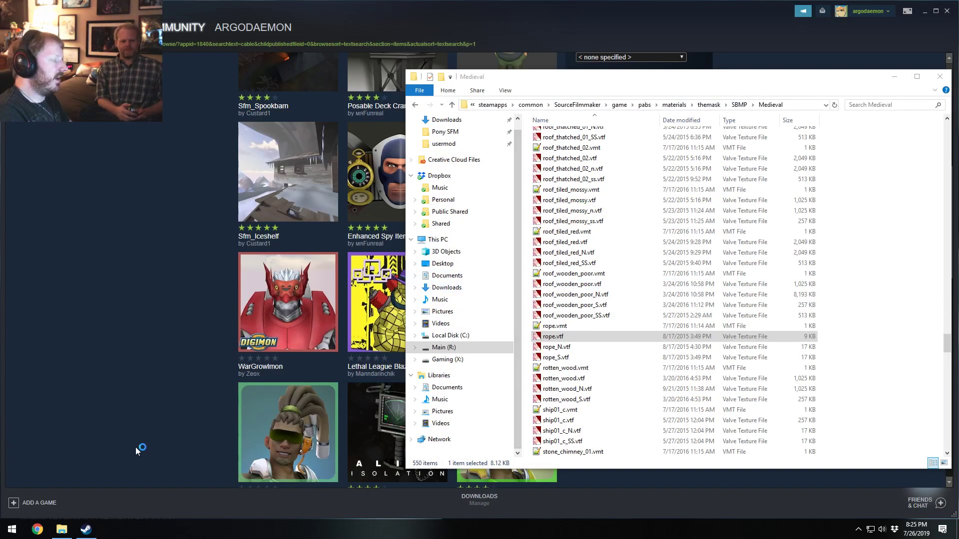
# - Relaunch Source Filmmaker and load the autosaved rathalos_buttstuck session
pyautogui.rightClick(85, 531)
pyautogui.click(90, 246)
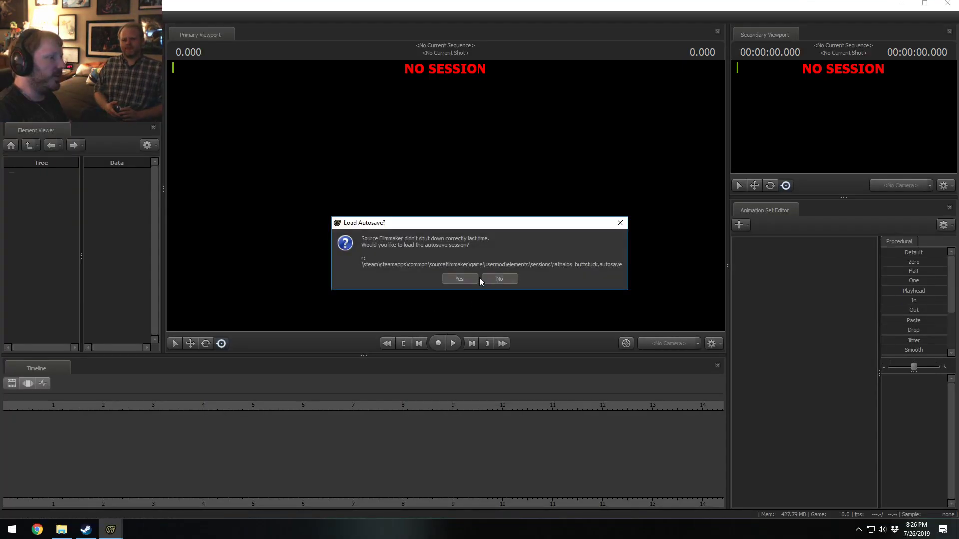
pyautogui.click(481, 280)
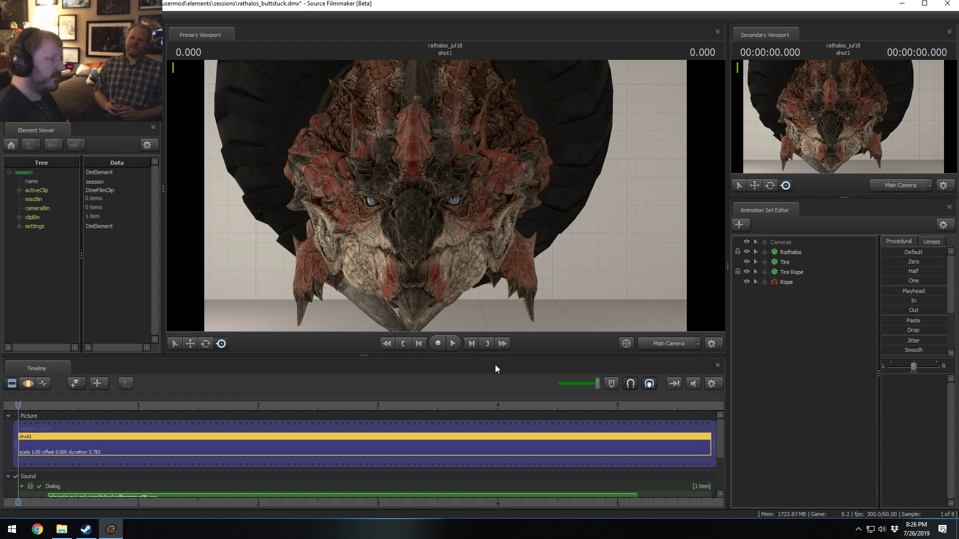
# - Save the recovered session and switch the primary viewport to the Work Camera
pyautogui.click(487, 222)
pyautogui.click(490, 277)
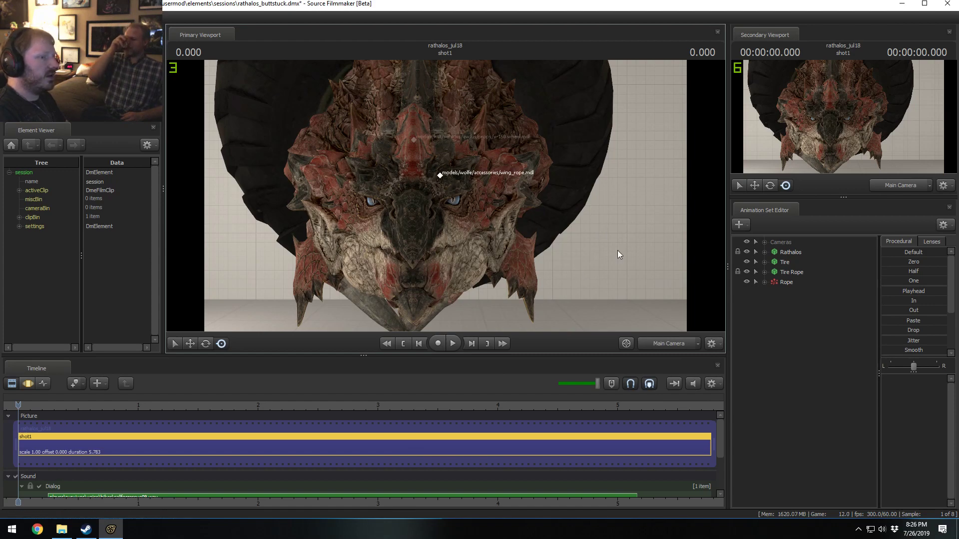
pyautogui.hotkey('ctrl', 's')
pyautogui.click(661, 343)
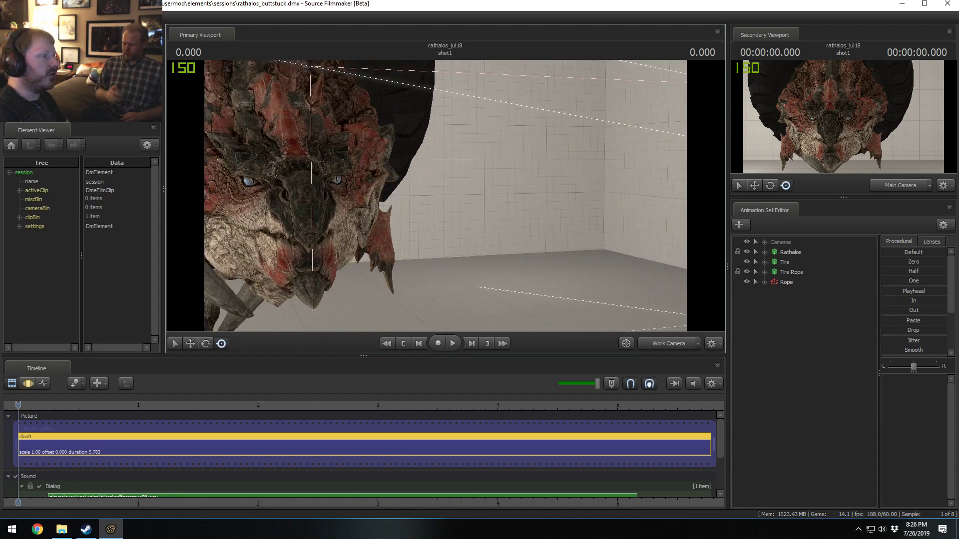
pyautogui.moveTo(445, 196)
pyautogui.mouseDown()
pyautogui.moveTo(330, 196)
pyautogui.moveTo(350, 210)
pyautogui.moveTo(446, 196)
pyautogui.mouseUp()
pyautogui.press('s')
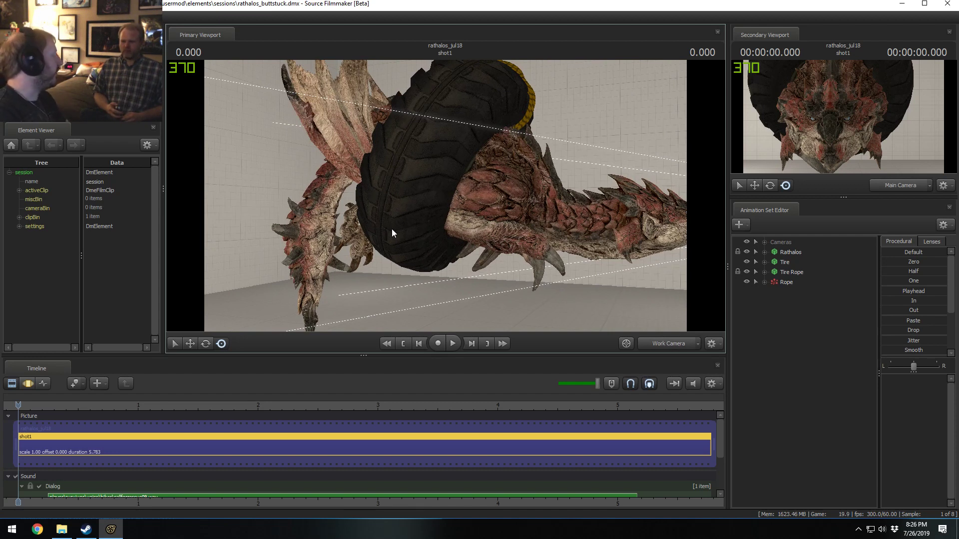
# - Select the Tire animation set and switch to the Motion Editor with the rotate manipulator active
pyautogui.click(787, 283)
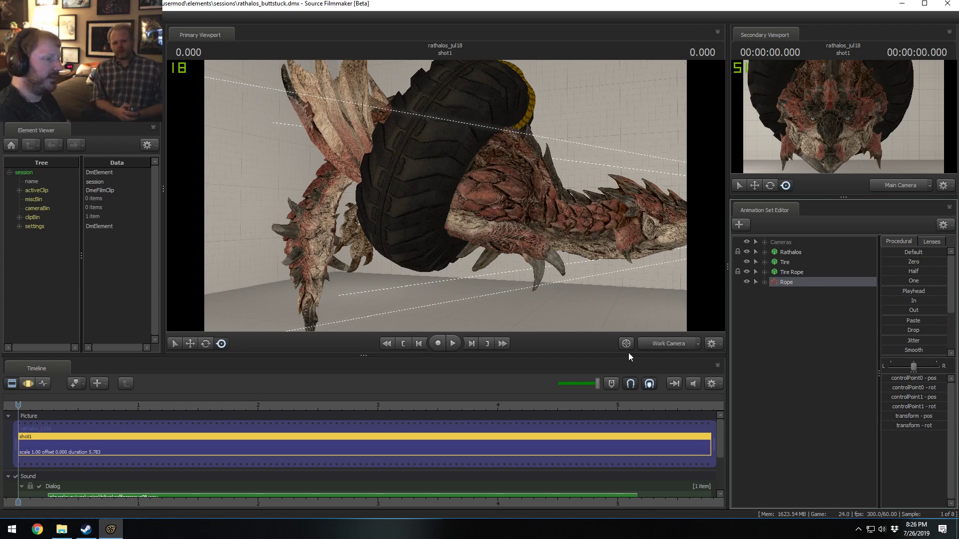
pyautogui.moveTo(409, 210); pyautogui.dragTo(467, 190)
pyautogui.click(785, 262)
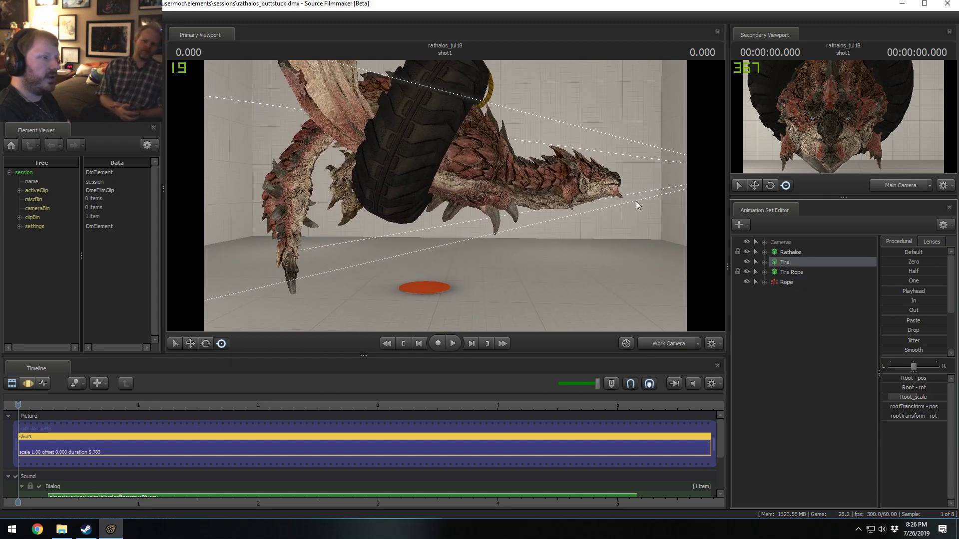
pyautogui.moveTo(537, 215); pyautogui.dragTo(538, 199)
pyautogui.press('s')
pyautogui.press('F3')
pyautogui.press('w')
pyautogui.press('e')
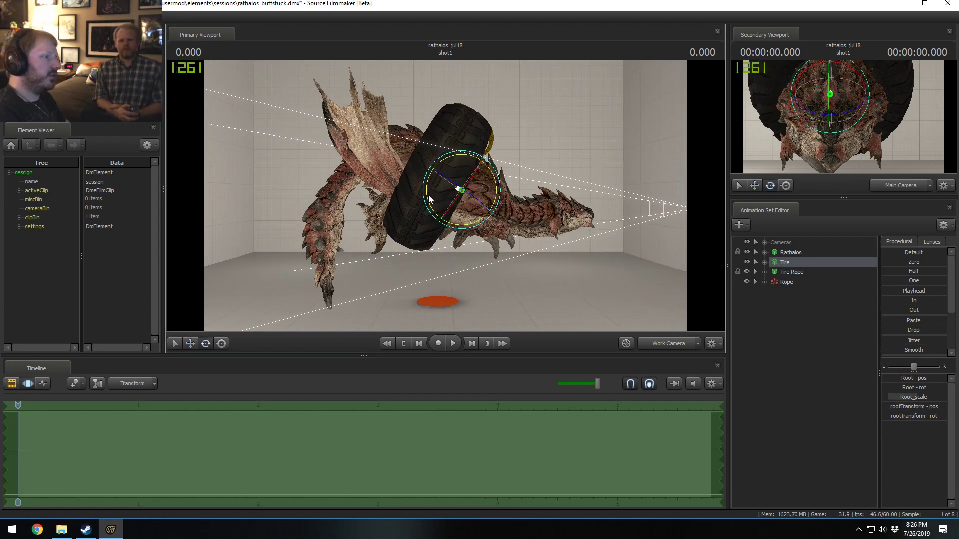
# - Expand the Tire's Body group and examine the rotation axes of its Root and rootTransform controls
pyautogui.click(765, 263)
pyautogui.click(808, 293)
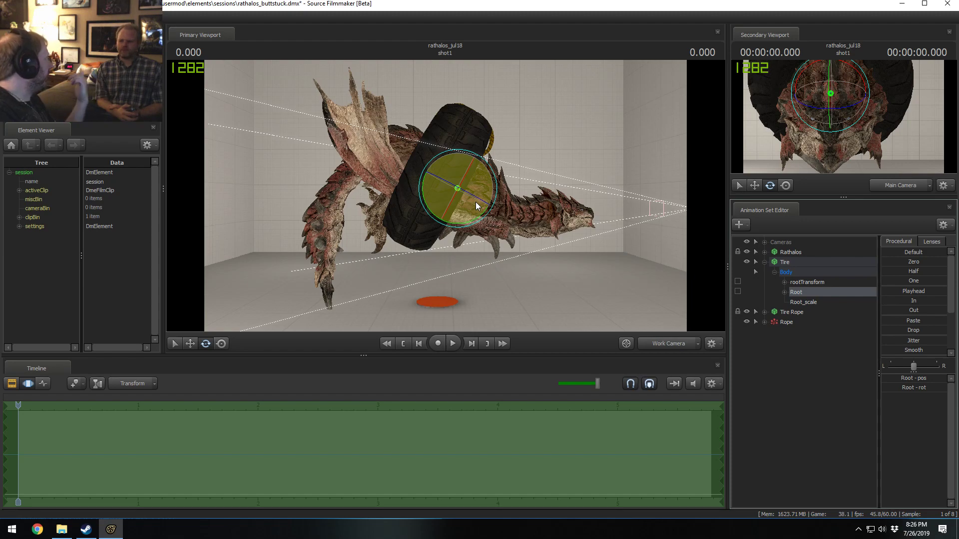
pyautogui.click(806, 282)
pyautogui.moveTo(488, 192); pyautogui.dragTo(427, 142)
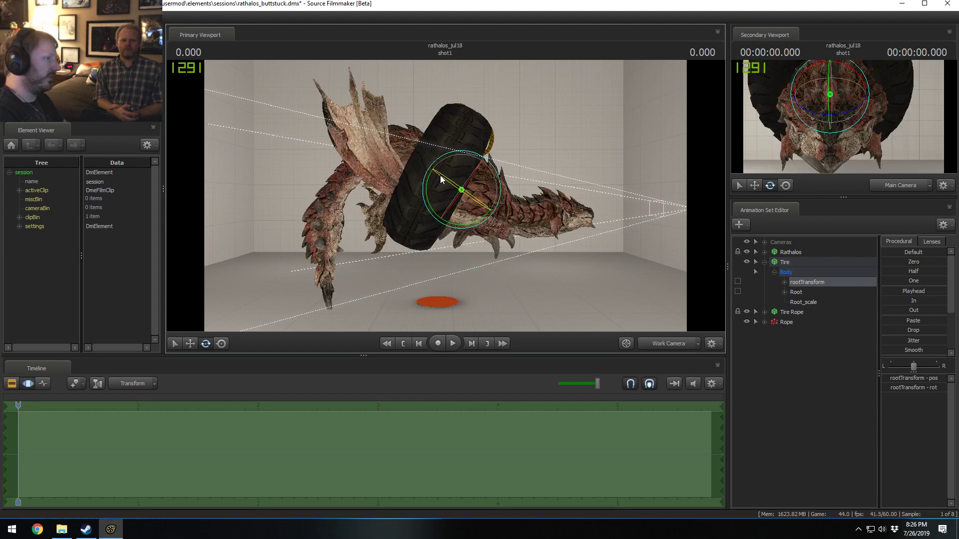
pyautogui.moveTo(440, 175); pyautogui.dragTo(576, 236)
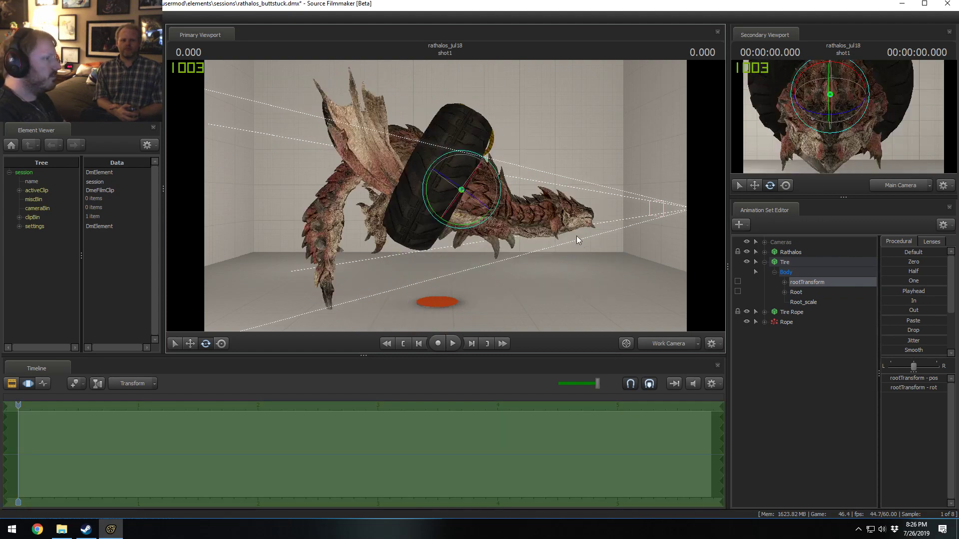
# - Create an animation set for the new model editor\axis_helper_thick.mdl, with the model browser set to All Mods and filtered by "helper"
pyautogui.rightClick(784, 404)
pyautogui.click(829, 421)
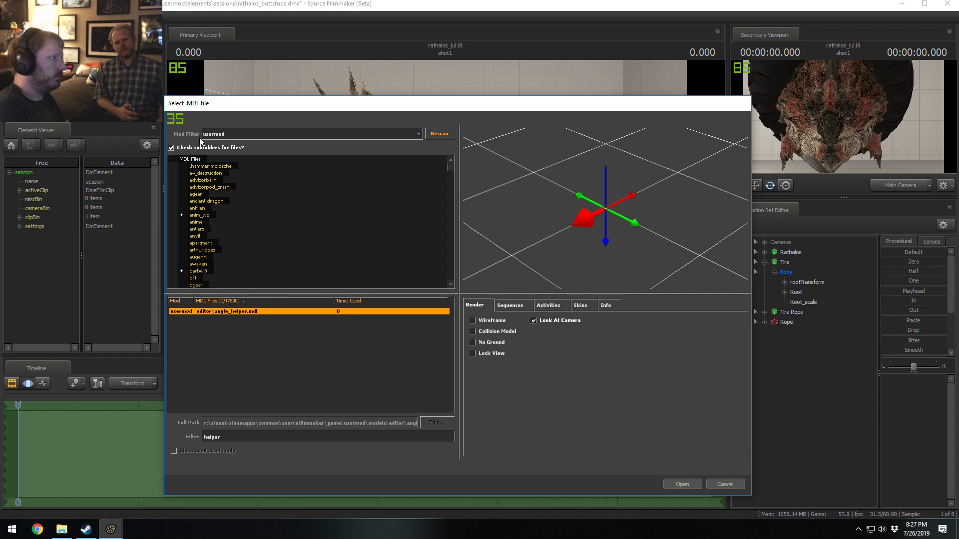
pyautogui.click(215, 134)
pyautogui.click(214, 149)
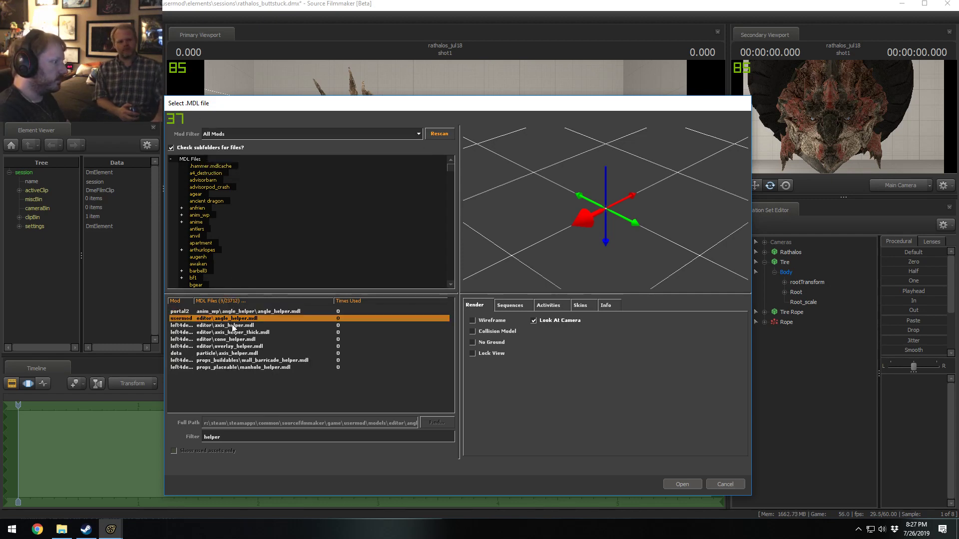
pyautogui.doubleClick(250, 333)
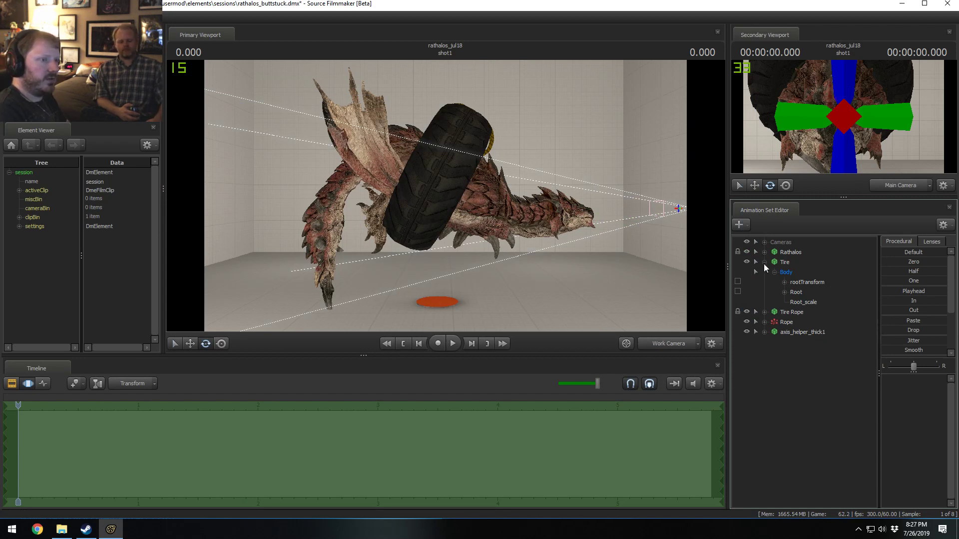
# - Rename the new axis_helper_thick1 animation set to "Tire Rotation Axis"
pyautogui.click(764, 332)
pyautogui.rightClick(808, 335)
pyautogui.click(814, 342)
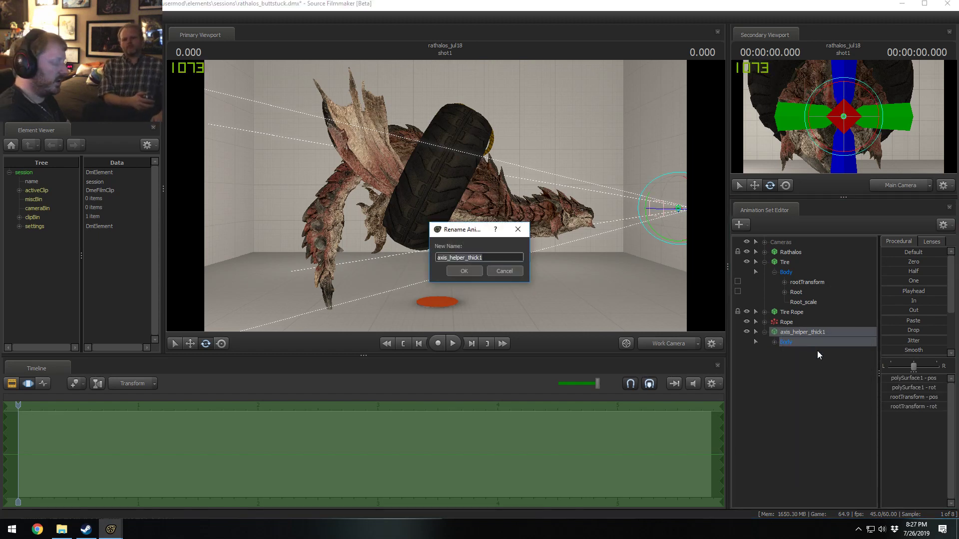
pyautogui.write('Tire Rot')
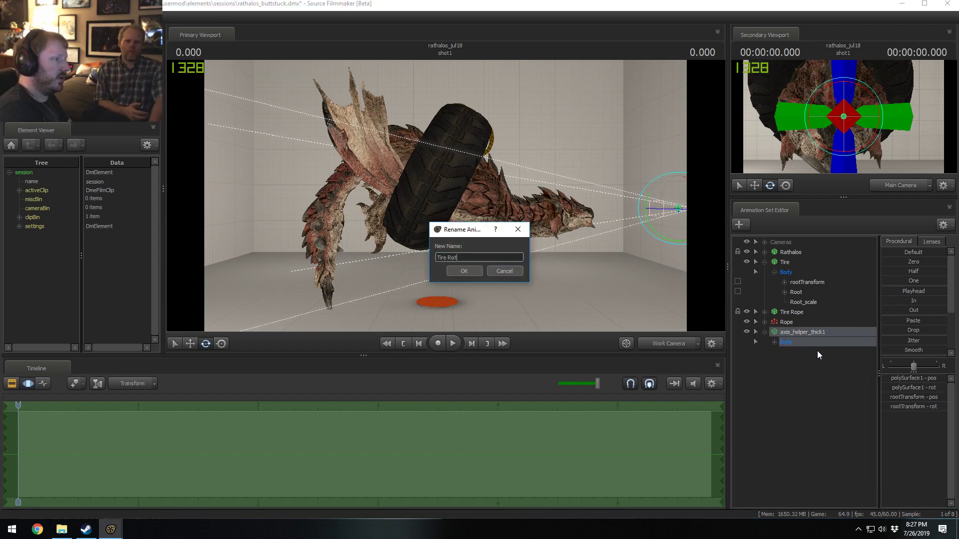
pyautogui.write('rtion Axis')
pyautogui.press('Return')
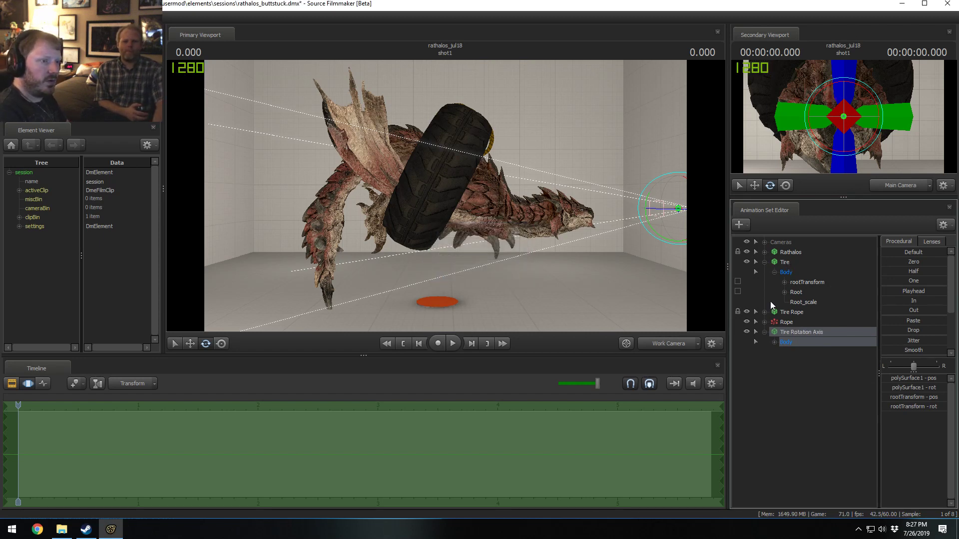
# - Snap the Tire Rotation Axis onto the tire by locking it to Tire, zeroing its transforms and unlocking it again
pyautogui.moveTo(786, 264); pyautogui.dragTo(800, 333)
pyautogui.doubleClick(905, 261)
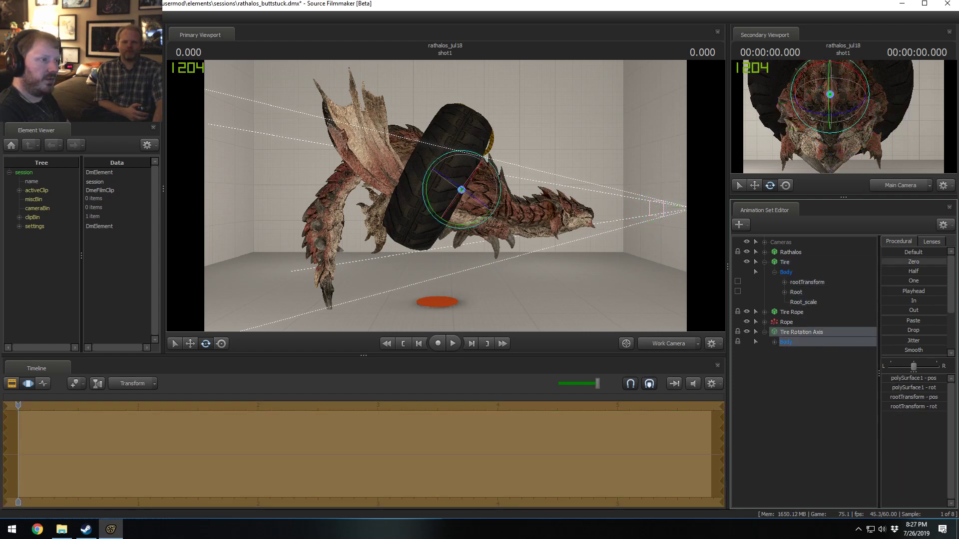
pyautogui.rightClick(770, 331)
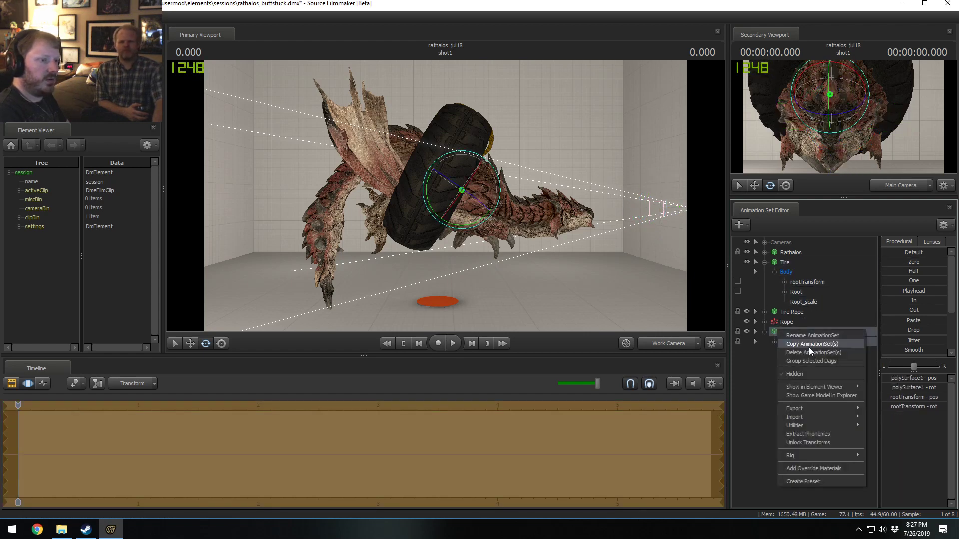
pyautogui.click(810, 436)
# - Lock the Tire set to the Tire Rotation Axis and set the axis's rootTransform rotation to 0
pyautogui.moveTo(796, 336); pyautogui.dragTo(793, 265)
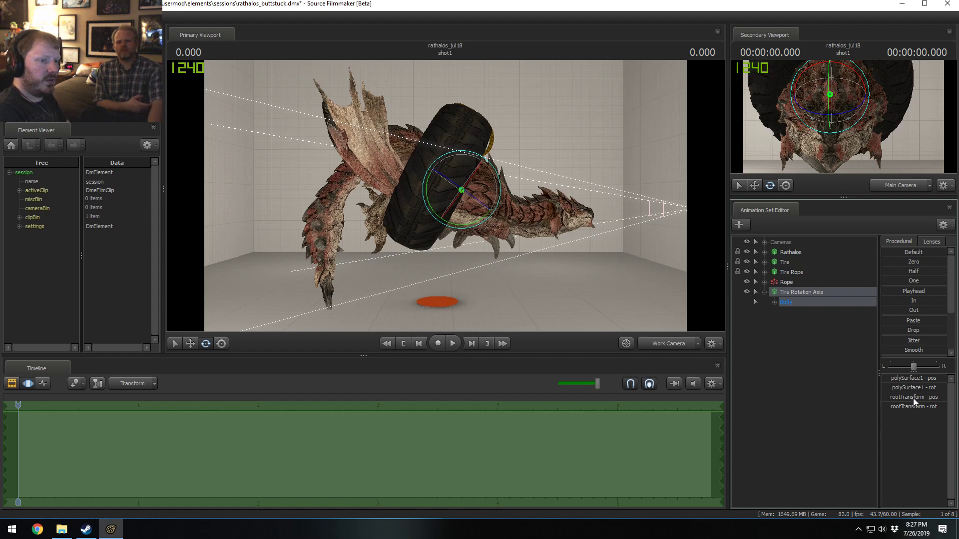
pyautogui.doubleClick(928, 409)
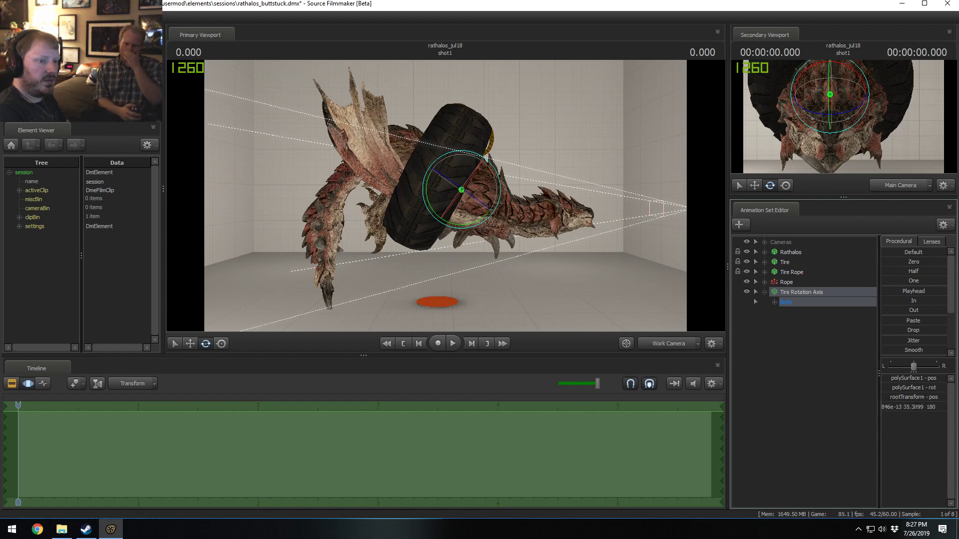
pyautogui.write('0')
pyautogui.press('Return')
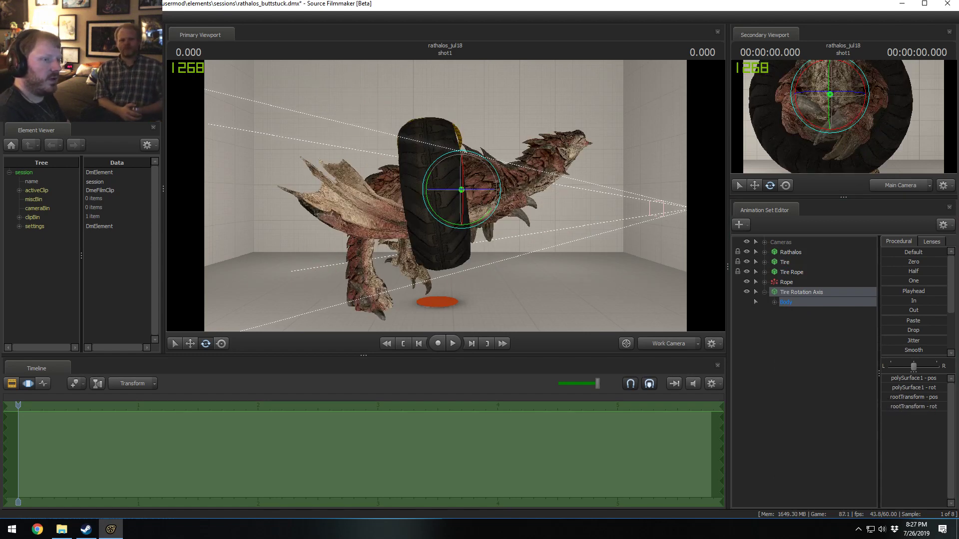
# - Tilt the tire back by rotating the Tire's rootTransform control under its new parent
pyautogui.click(764, 263)
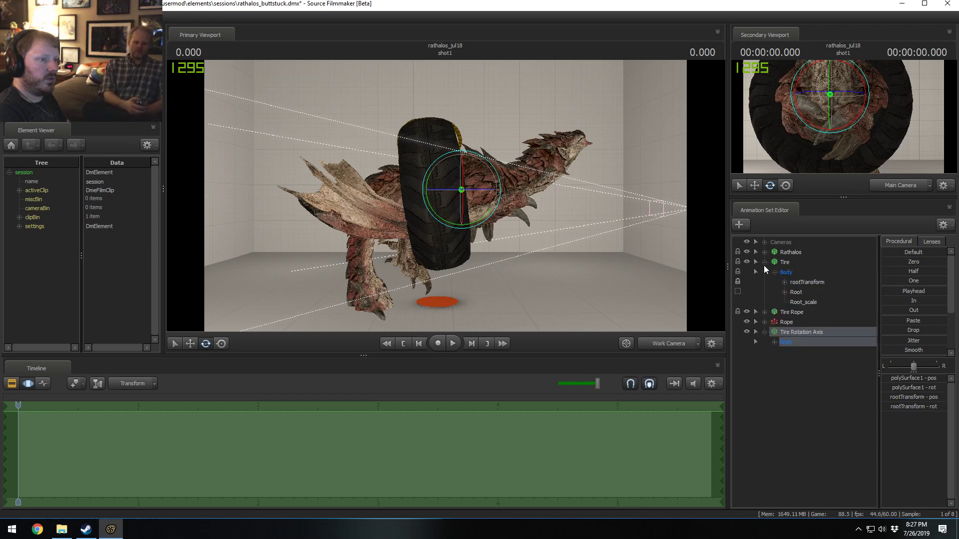
pyautogui.click(799, 282)
pyautogui.moveTo(450, 223); pyautogui.dragTo(442, 203)
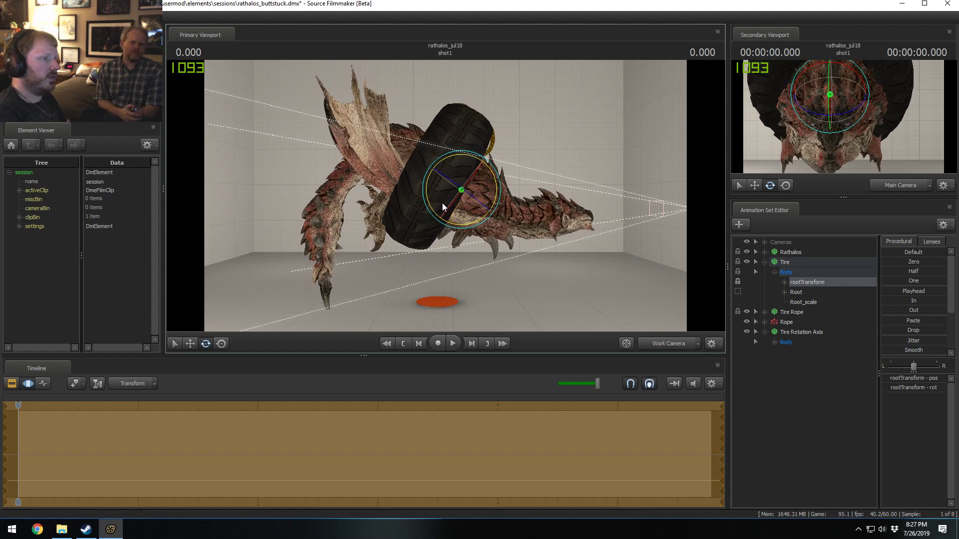
# - Rotate the Tire Rotation Axis to turn the tire and the Rathalos around to face the other way
pyautogui.press('w')
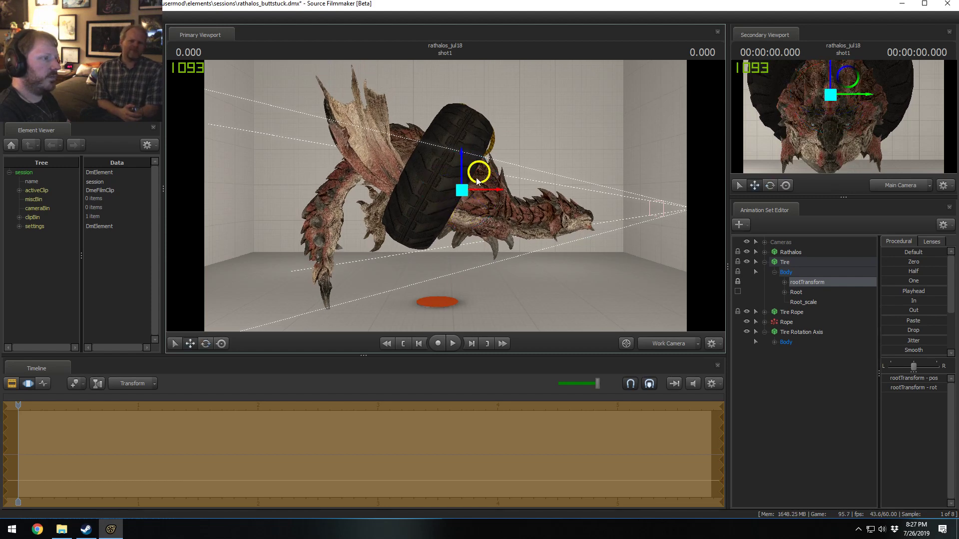
pyautogui.click(798, 334)
pyautogui.keyDown('alt'); pyautogui.moveTo(468, 200); pyautogui.dragTo(433, 150); pyautogui.keyUp('alt')
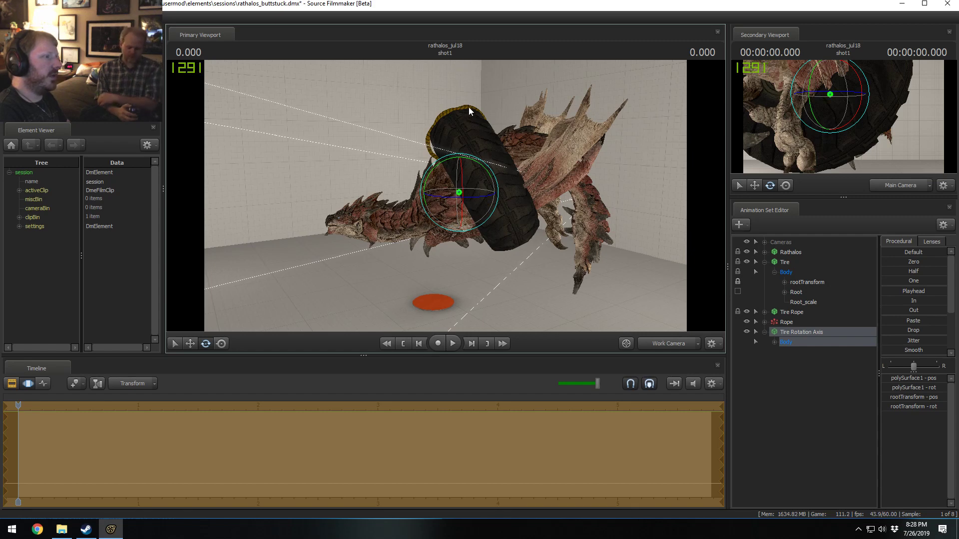
pyautogui.press('w')
pyautogui.keyDown('alt'); pyautogui.moveTo(462, 146); pyautogui.dragTo(451, 144); pyautogui.keyUp('alt')
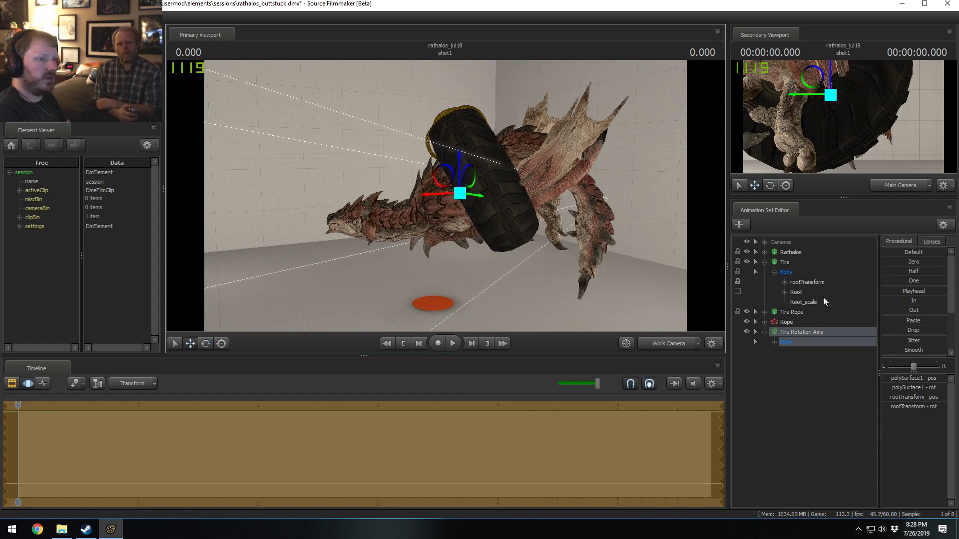
# - Shift the Tire slightly off its rotation axis, then try rotating the Tire Rotation Axis and undo that rotation
pyautogui.click(794, 263)
pyautogui.keyDown('alt'); pyautogui.moveTo(517, 196); pyautogui.dragTo(419, 179); pyautogui.keyUp('alt')
pyautogui.click(801, 332)
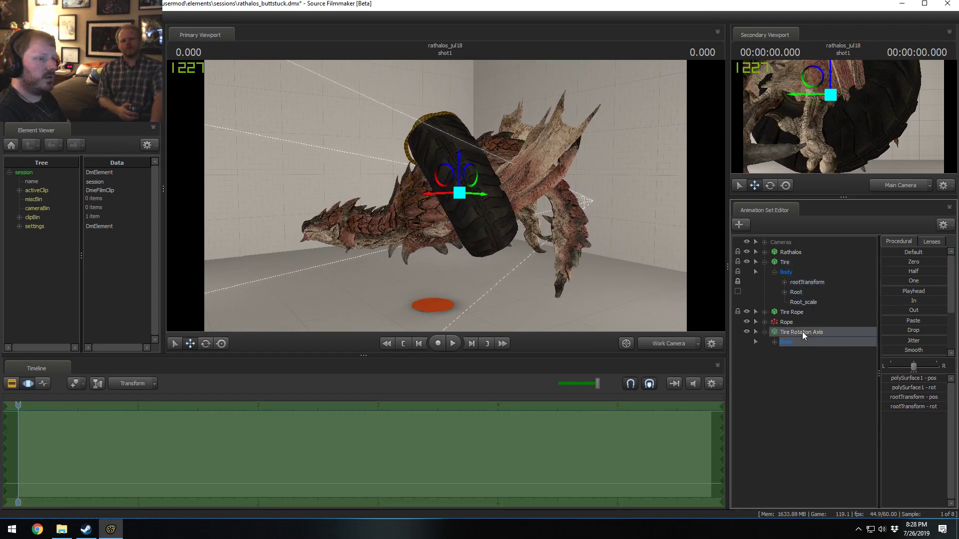
pyautogui.press('e')
pyautogui.keyDown('alt'); pyautogui.moveTo(461, 224); pyautogui.dragTo(598, 288); pyautogui.keyUp('alt')
pyautogui.hotkey('ctrl', 'z')
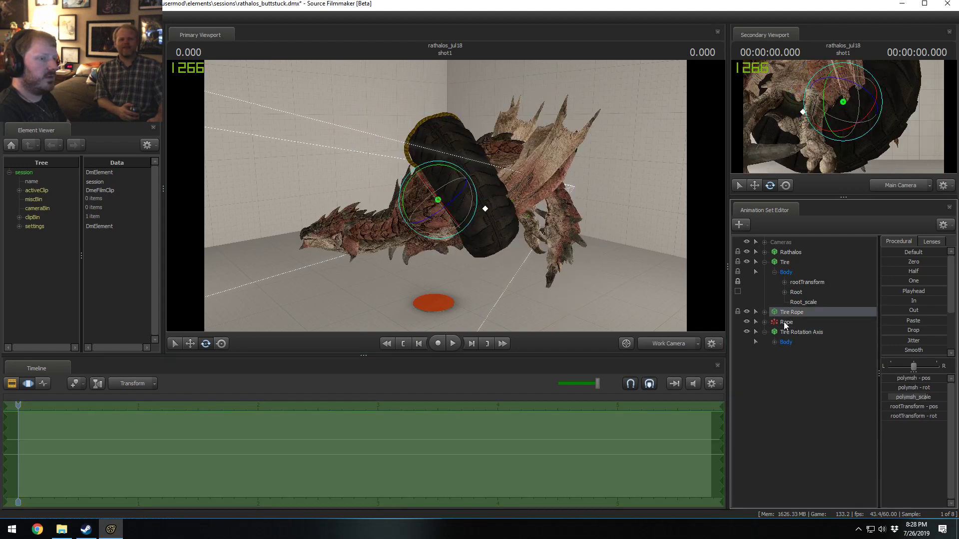
# - Adjust the tire's hanging angle with the Tire Rope and rotate the Tire Rotation Axis to turn the swing
pyautogui.click(787, 313)
pyautogui.moveTo(446, 171); pyautogui.dragTo(451, 169)
pyautogui.click(807, 282)
pyautogui.click(799, 343)
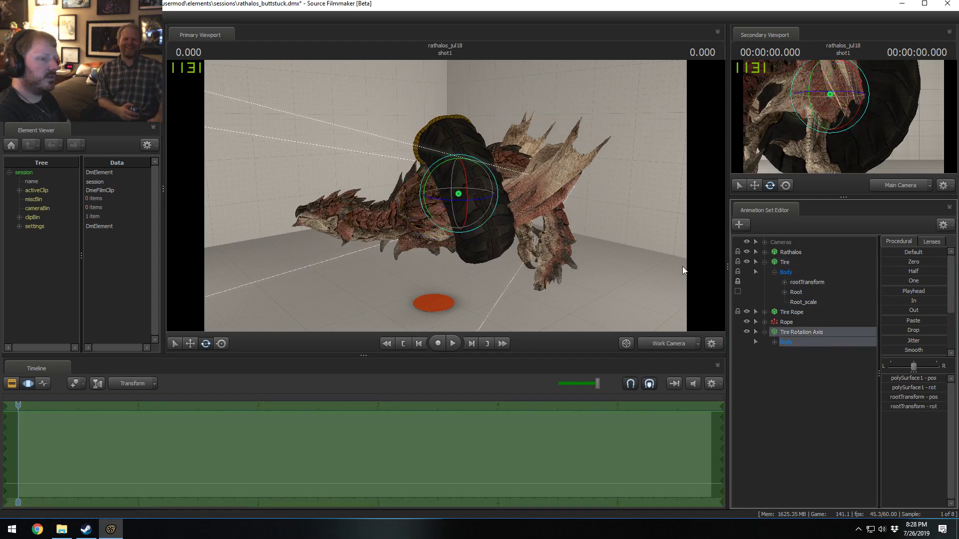
pyautogui.moveTo(472, 208); pyautogui.dragTo(574, 199)
# - Examine the Rathalos's head up close and its whole pose in the tire from several angles
pyautogui.press('F2')
pyautogui.press('F3')
pyautogui.keyDown('alt'); pyautogui.moveTo(643, 295); pyautogui.dragTo(769, 304); pyautogui.keyUp('alt')
pyautogui.keyDown('alt'); pyautogui.moveTo(559, 238); pyautogui.dragTo(612, 255); pyautogui.keyUp('alt')
pyautogui.press('w')
pyautogui.press('d')
pyautogui.moveTo(445, 196); pyautogui.dragTo(452, 245)
pyautogui.press('w')
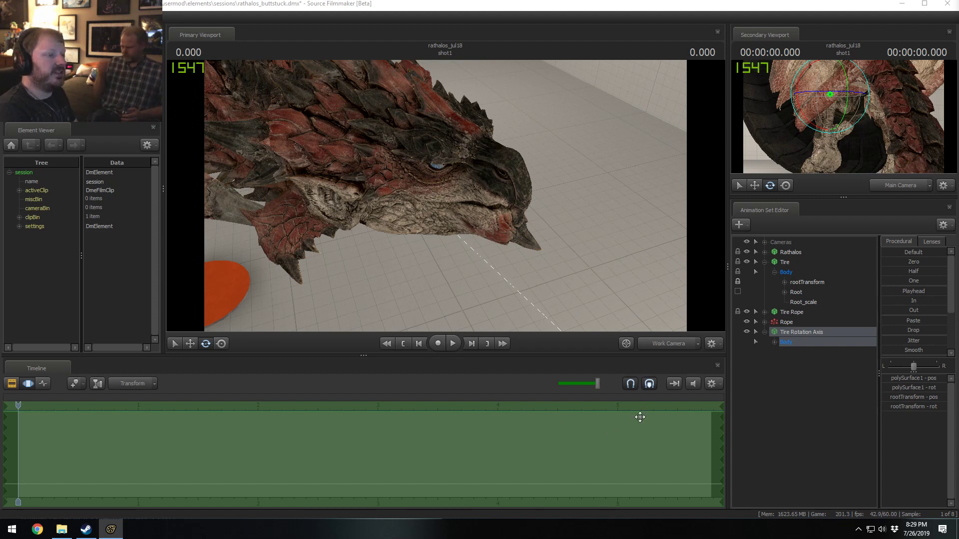
pyautogui.click(667, 342)
pyautogui.click(667, 342)
pyautogui.moveTo(569, 249); pyautogui.dragTo(564, 175)
pyautogui.moveTo(445, 202); pyautogui.dragTo(445, 196)
pyautogui.press('x')
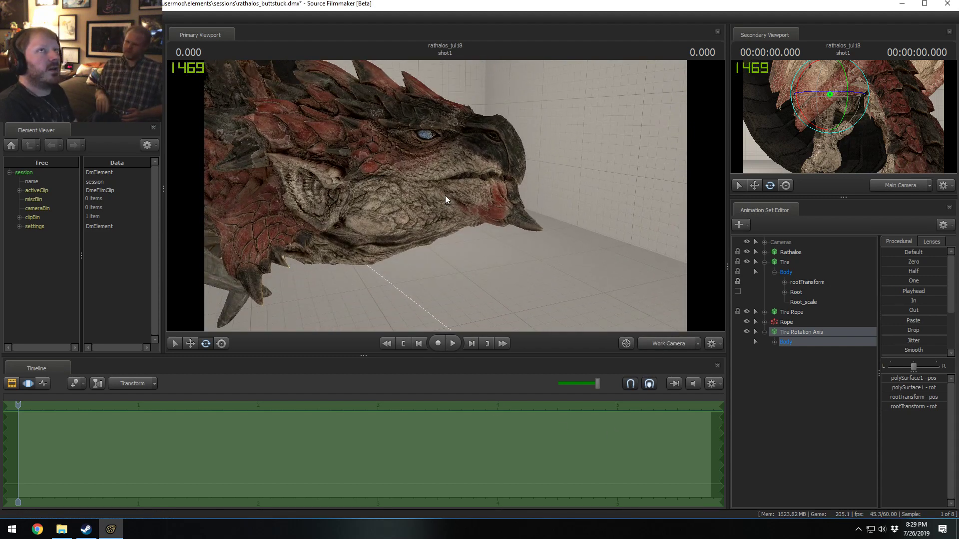
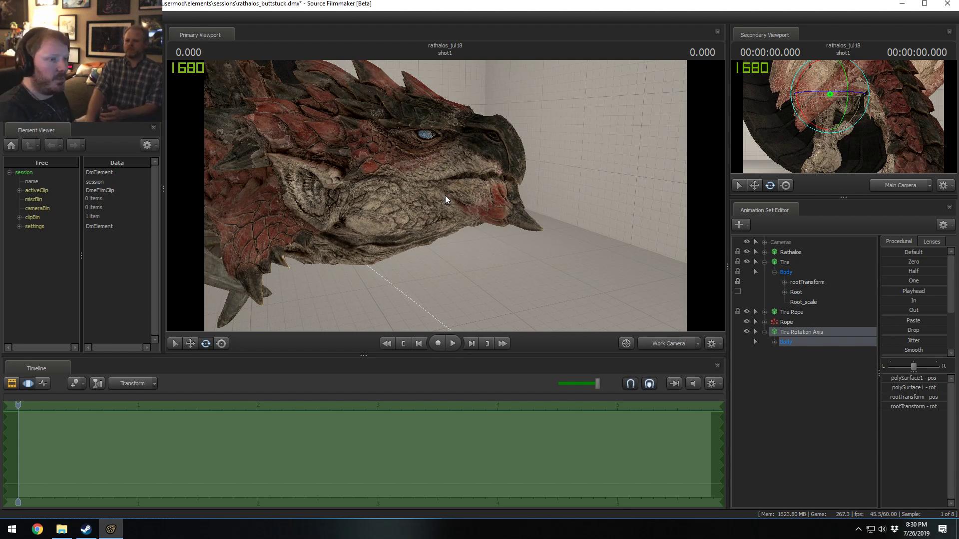
pyautogui.moveTo(372, 250); pyautogui.dragTo(446, 195, button='middle')
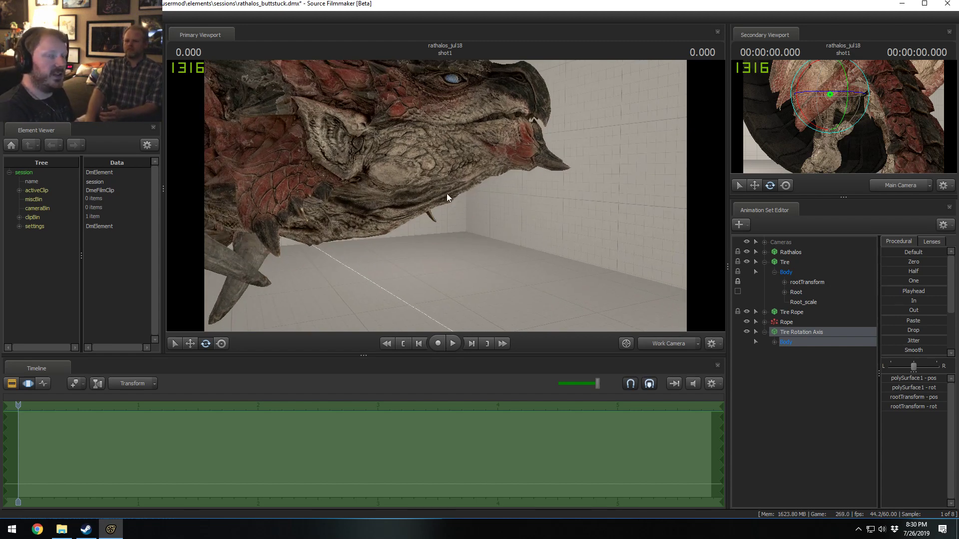
pyautogui.press('s')
pyautogui.moveTo(496, 200); pyautogui.dragTo(480, 194)
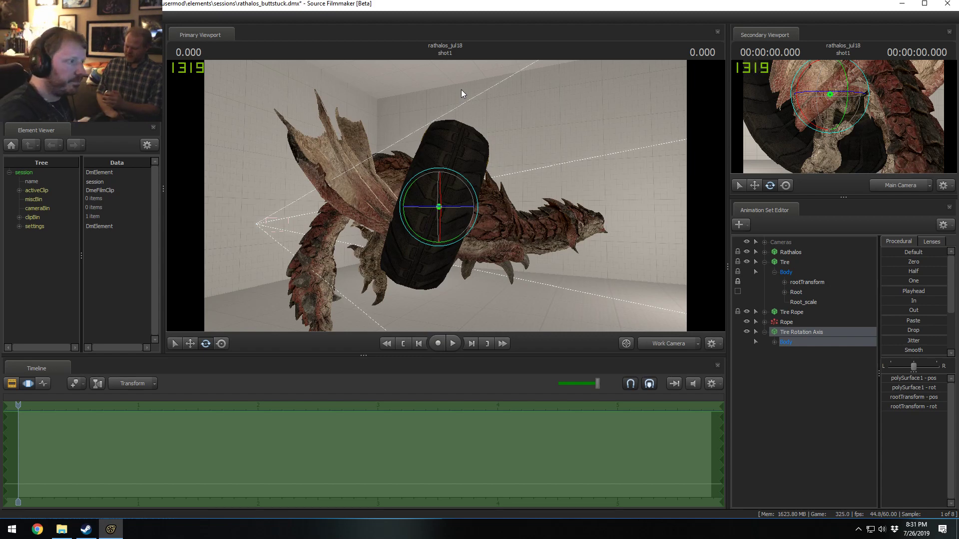
pyautogui.moveTo(561, 152); pyautogui.dragTo(445, 196)
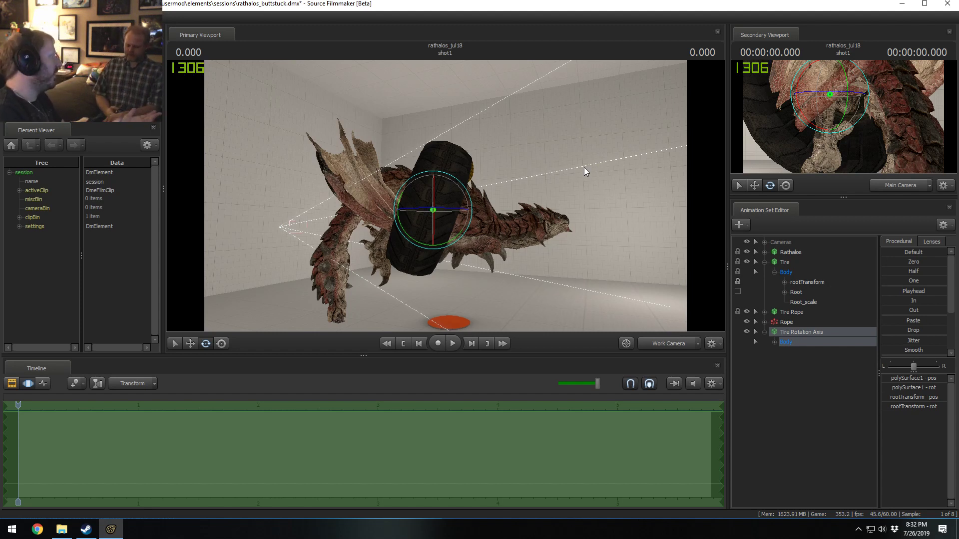
pyautogui.keyDown('alt'); pyautogui.moveTo(553, 175); pyautogui.dragTo(449, 195); pyautogui.keyUp('alt')
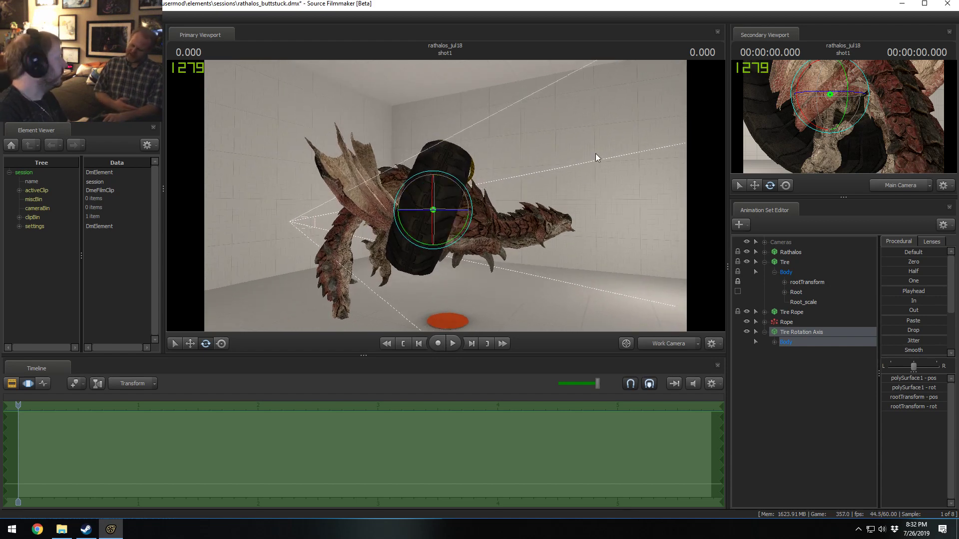
# - Collapse the two expanded tire sets and rotate the Rathalos's rig_neck and rig_head together to repose the head
pyautogui.click(764, 331)
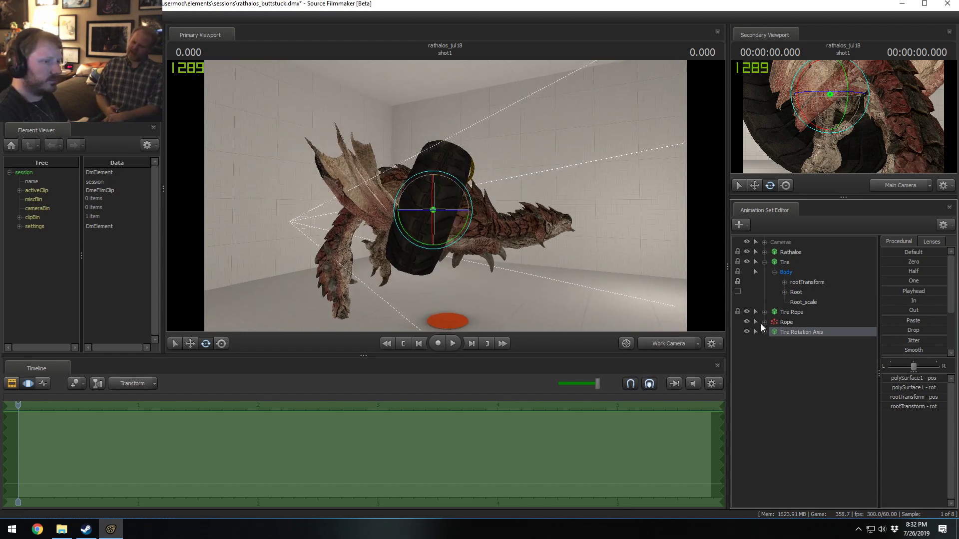
pyautogui.click(765, 264)
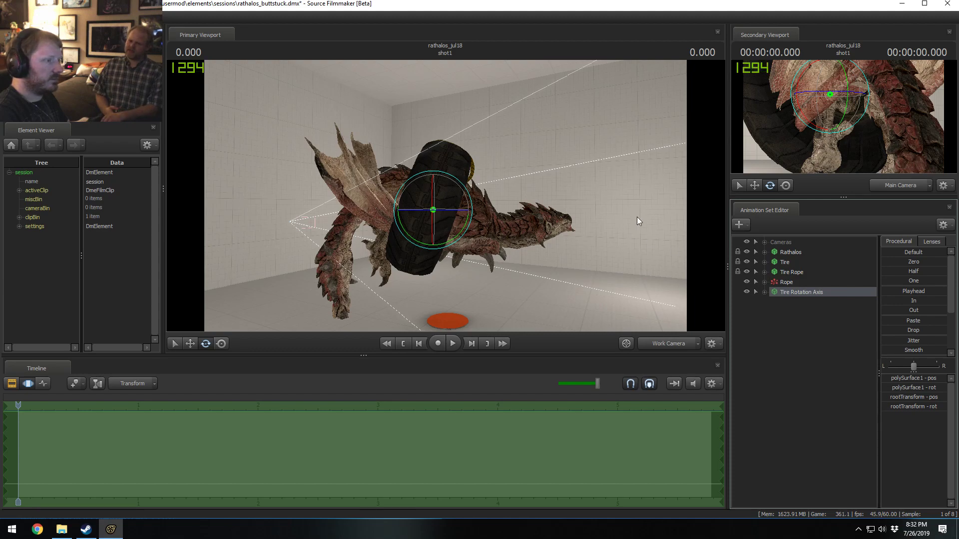
pyautogui.press('w')
pyautogui.moveTo(637, 217); pyautogui.dragTo(589, 225)
pyautogui.press('a')
pyautogui.moveTo(425, 196); pyautogui.dragTo(445, 196)
pyautogui.press('s')
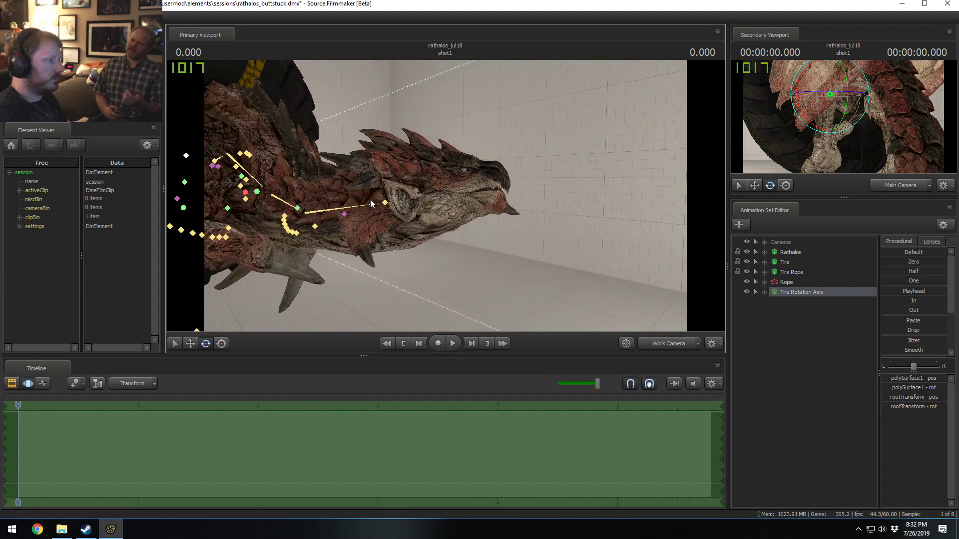
pyautogui.keyDown('ctrl'); pyautogui.click(355, 209); pyautogui.keyUp('ctrl')
pyautogui.rightClick(390, 206)
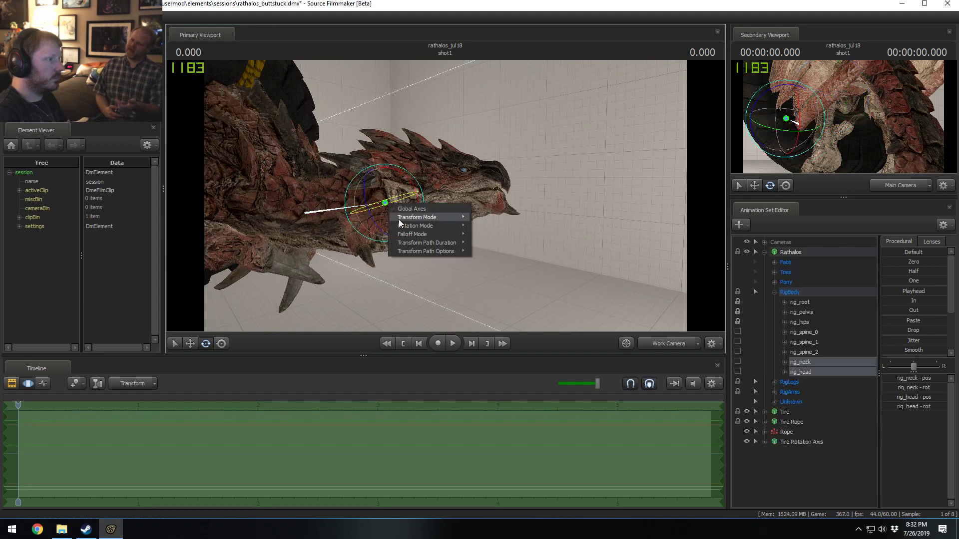
pyautogui.moveTo(424, 223)
pyautogui.click(481, 238)
pyautogui.moveTo(416, 212); pyautogui.dragTo(437, 195)
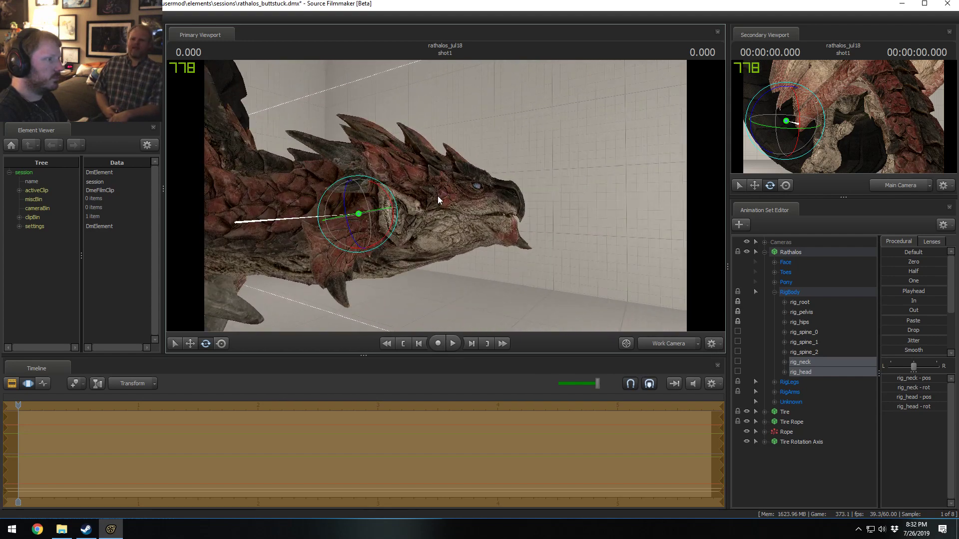
# - Select the whole Rathalos set and apply the Playhead preset so its current pose fills the full time range
pyautogui.click(358, 217)
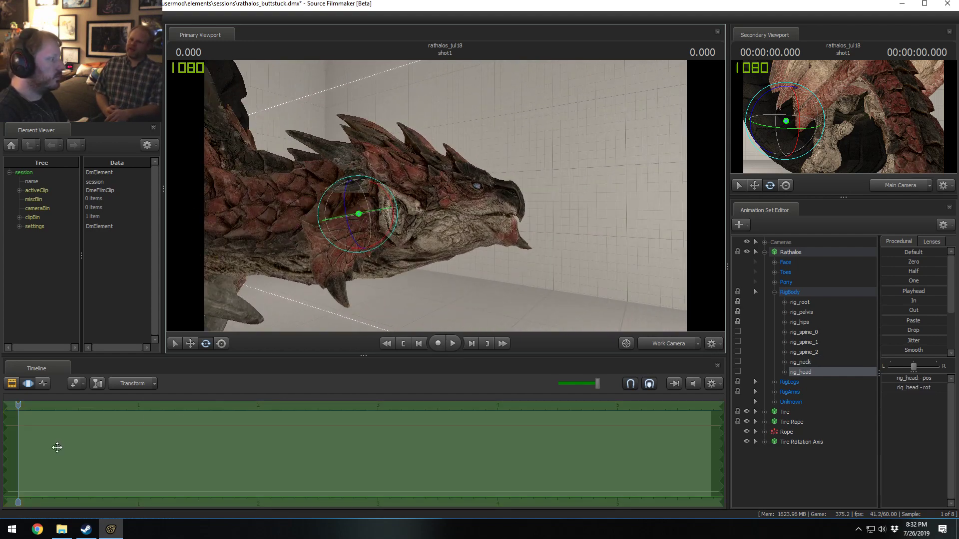
pyautogui.scroll(-2, 254, 449)
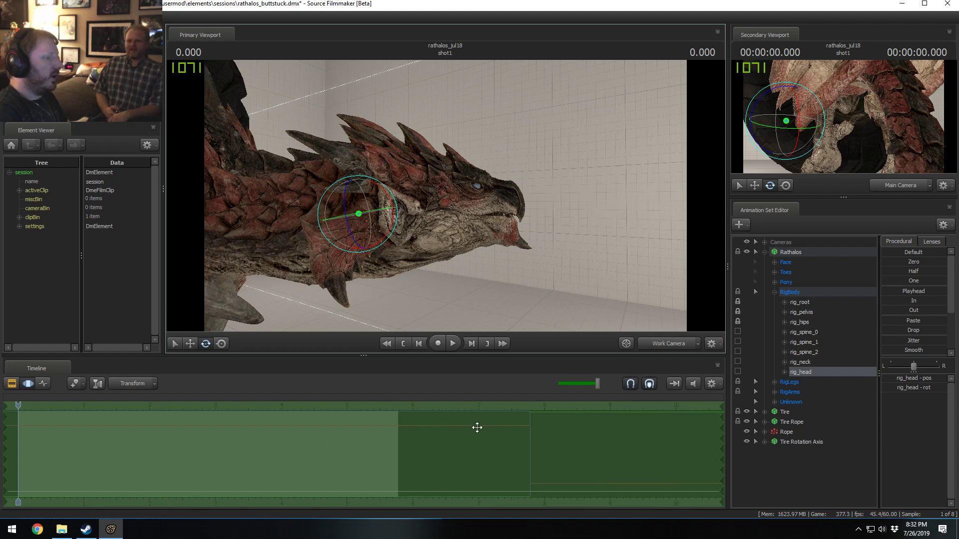
pyautogui.click(808, 255)
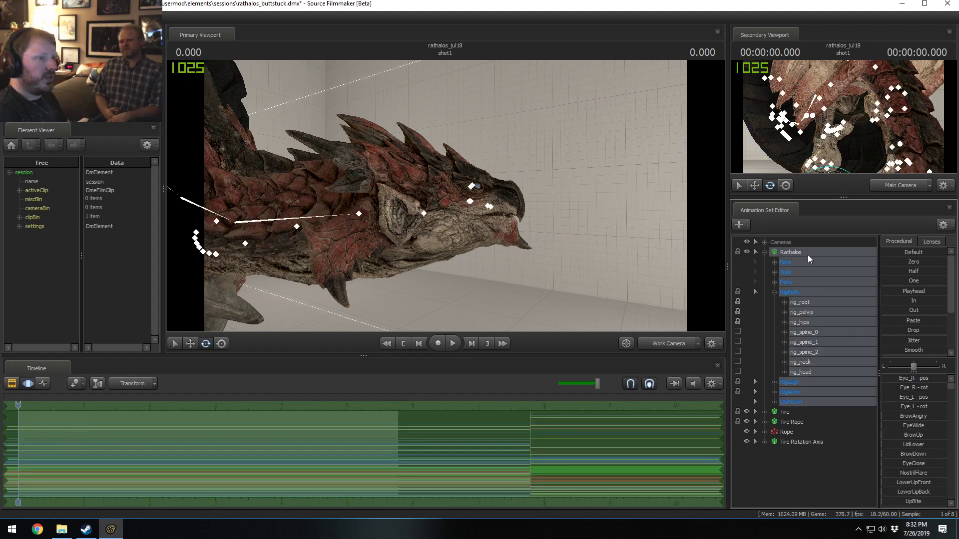
pyautogui.click(903, 293)
pyautogui.press('F2')
pyautogui.press('F3')
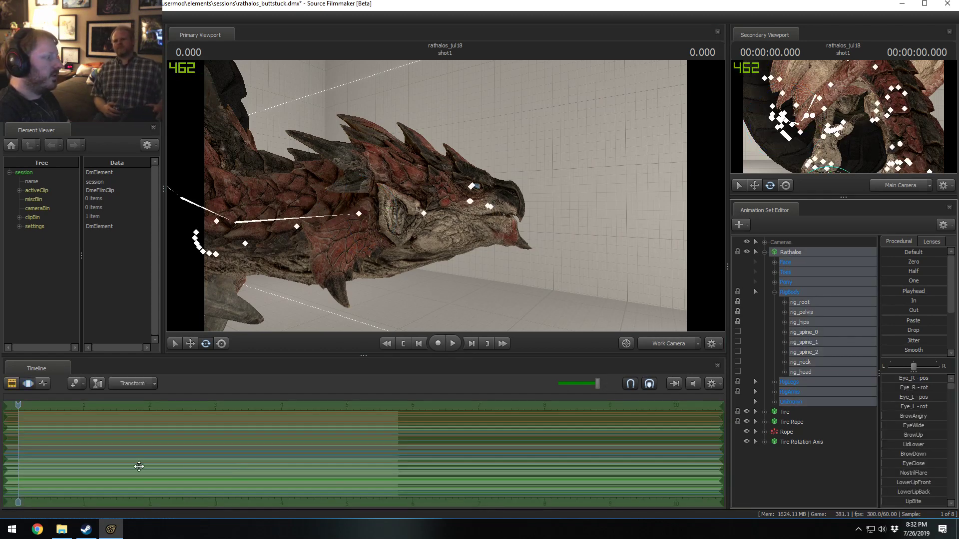
pyautogui.press('F2')
pyautogui.press('F3')
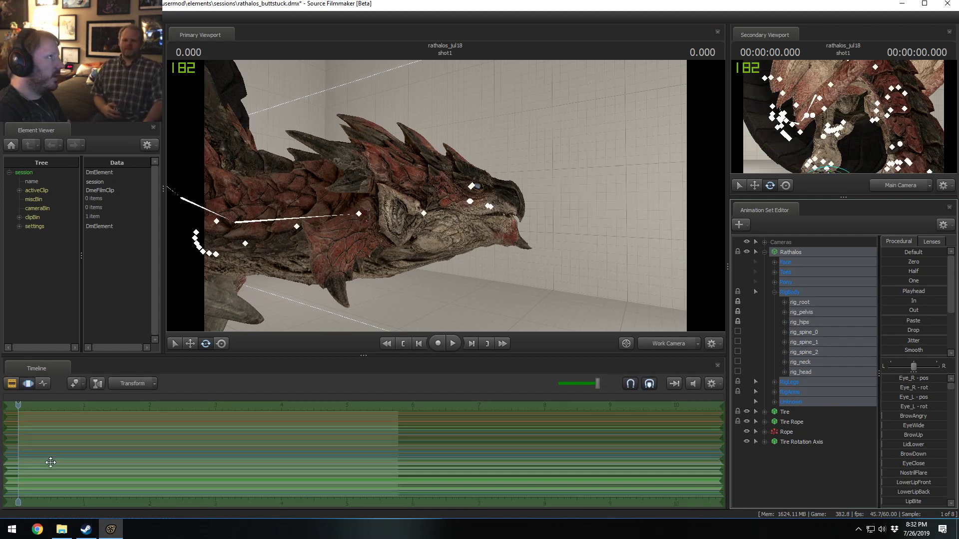
# - Scrub the opening moments of the timeline to check the Rathalos's held pose, and collapse the Rathalos set
pyautogui.click(31, 441)
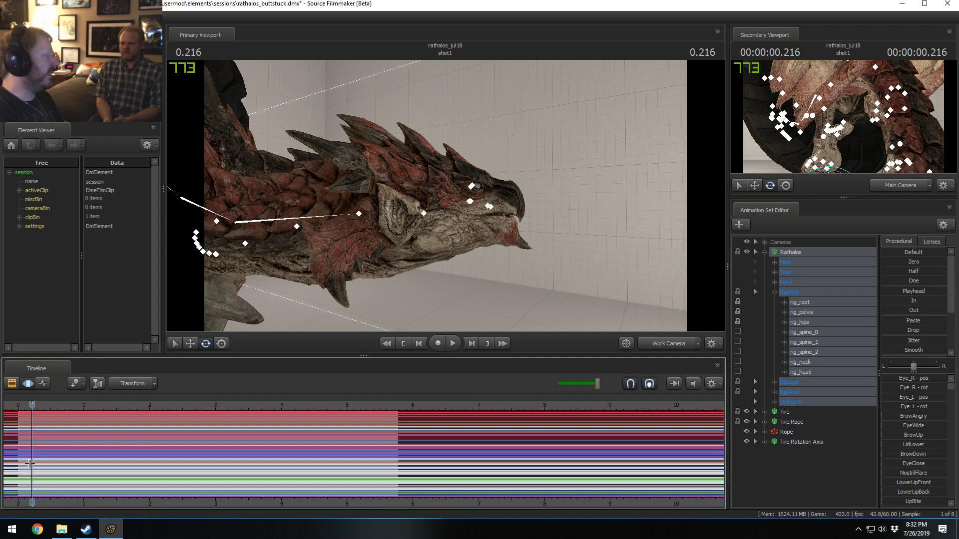
pyautogui.scroll(2, 26, 450)
pyautogui.scroll(2, 27, 450)
pyautogui.moveTo(47, 502); pyautogui.dragTo(95, 501)
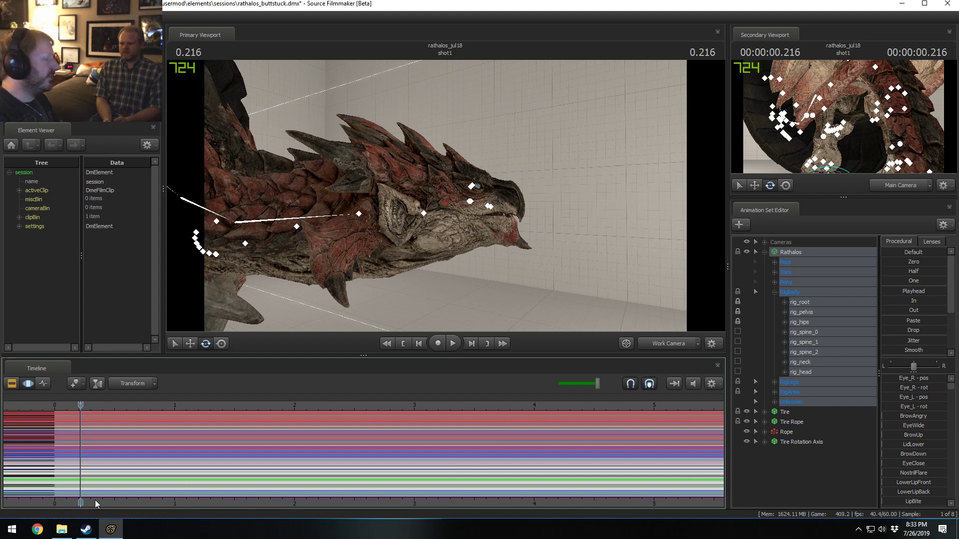
pyautogui.click(88, 420)
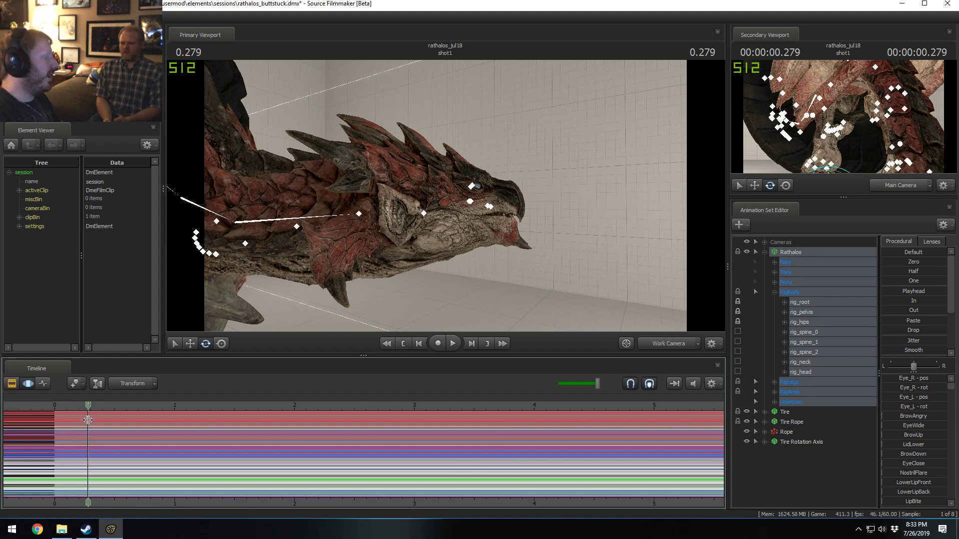
pyautogui.moveTo(87, 420); pyautogui.dragTo(90, 421)
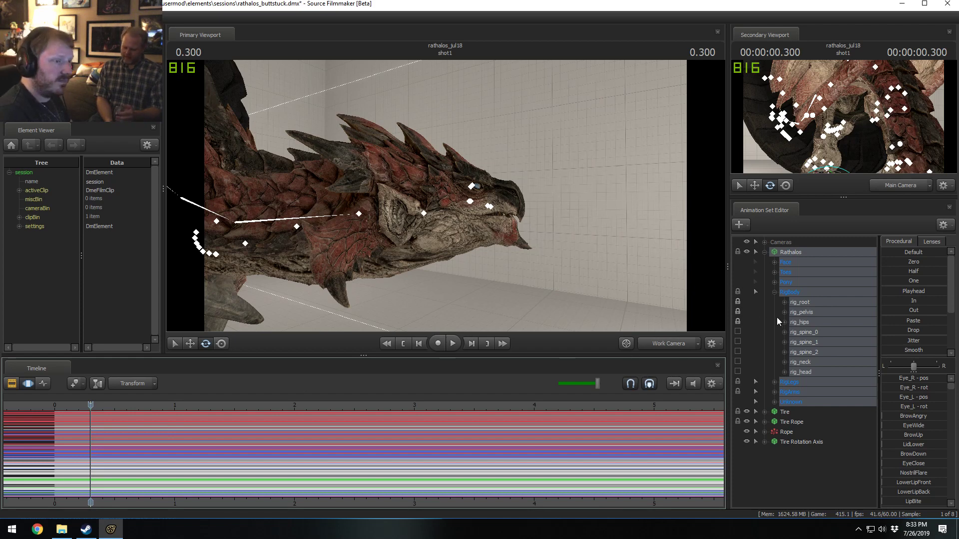
pyautogui.moveTo(426, 413); pyautogui.dragTo(68, 405)
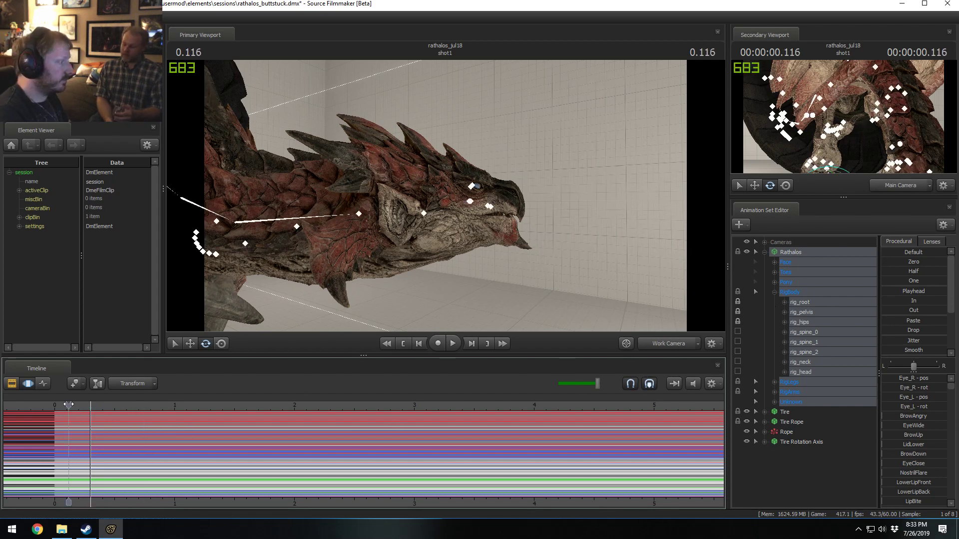
pyautogui.scroll(-3, 169, 492)
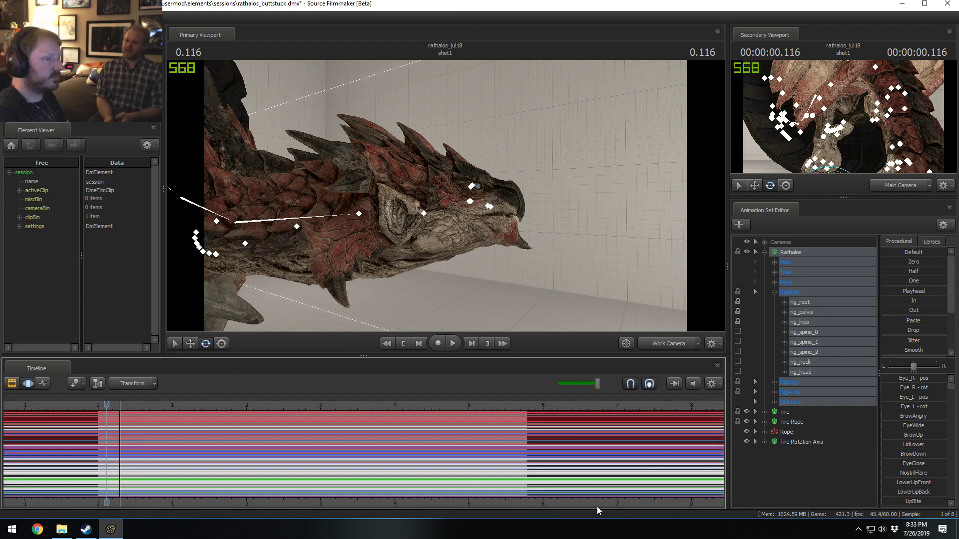
pyautogui.click(764, 253)
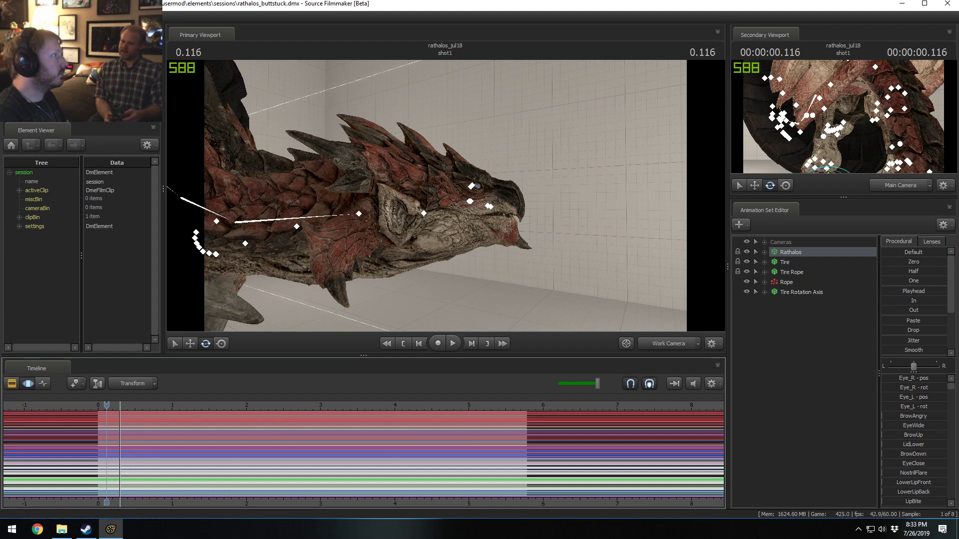
# - Open the session rathalos_cops.dmx from the [RATHALOS] sessions folder
pyautogui.doubleClick(80, 4)
pyautogui.click(10, 17)
pyautogui.click(21, 36)
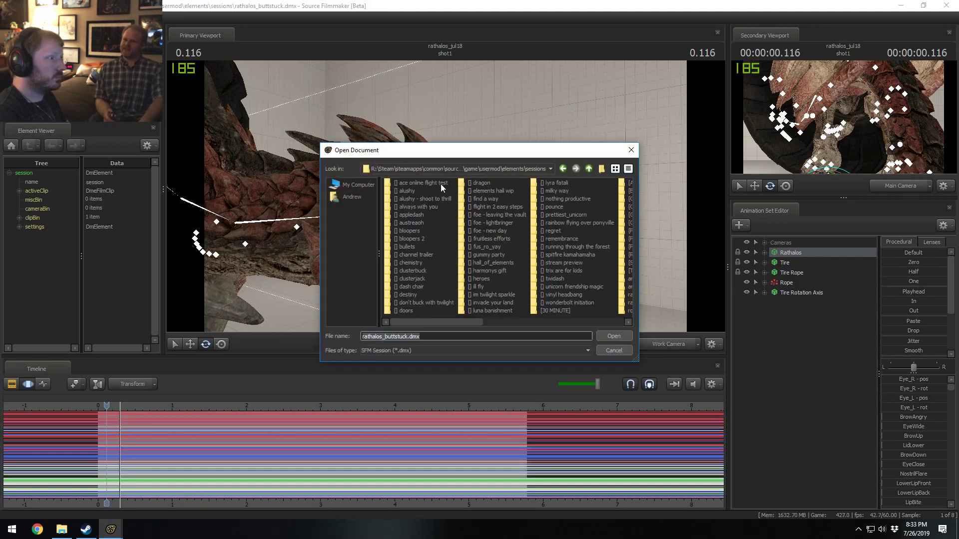
pyautogui.click(589, 169)
pyautogui.click(406, 194)
pyautogui.doubleClick(404, 194)
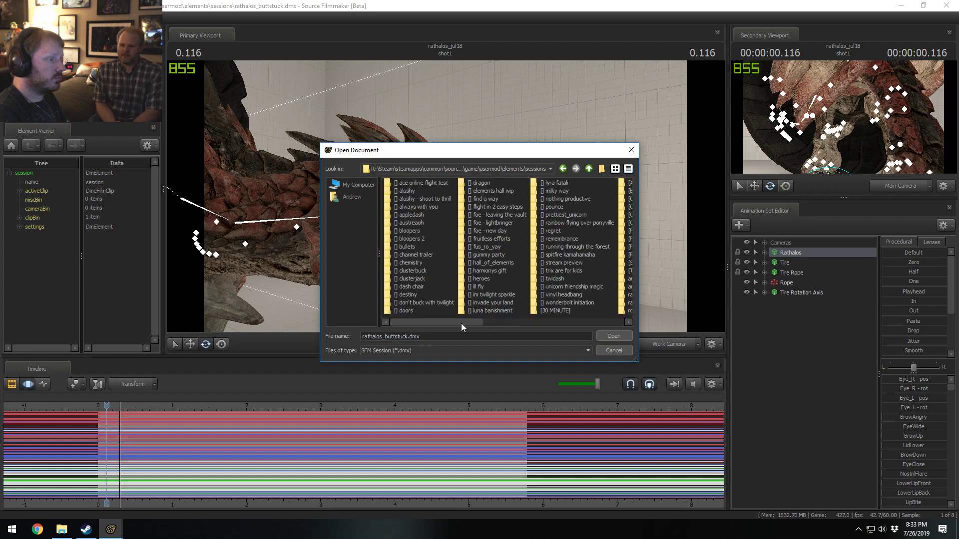
pyautogui.moveTo(477, 323); pyautogui.dragTo(624, 327)
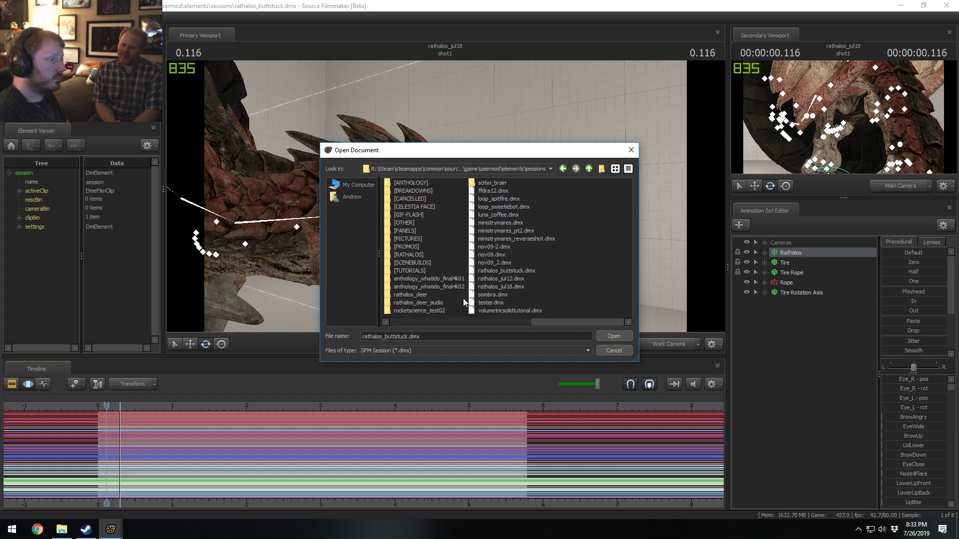
pyautogui.doubleClick(409, 255)
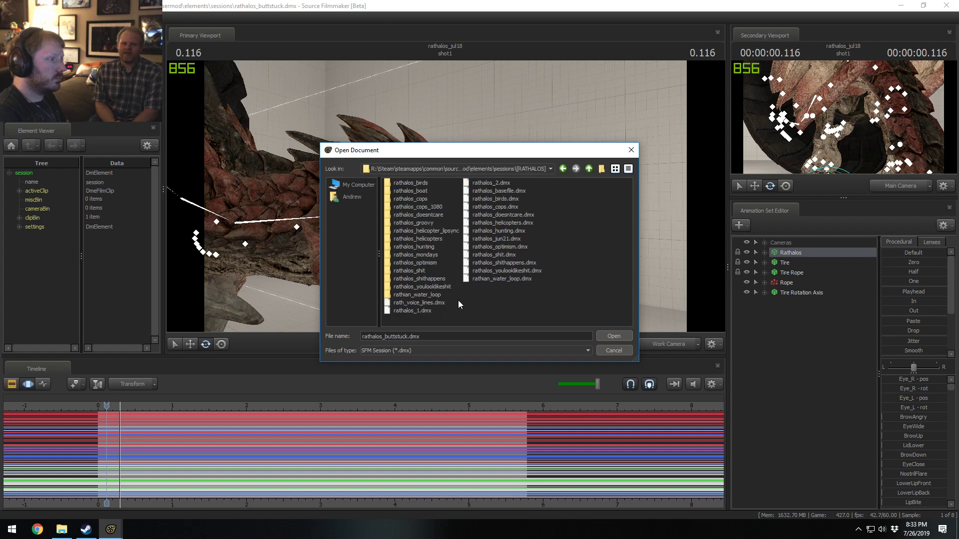
pyautogui.doubleClick(501, 207)
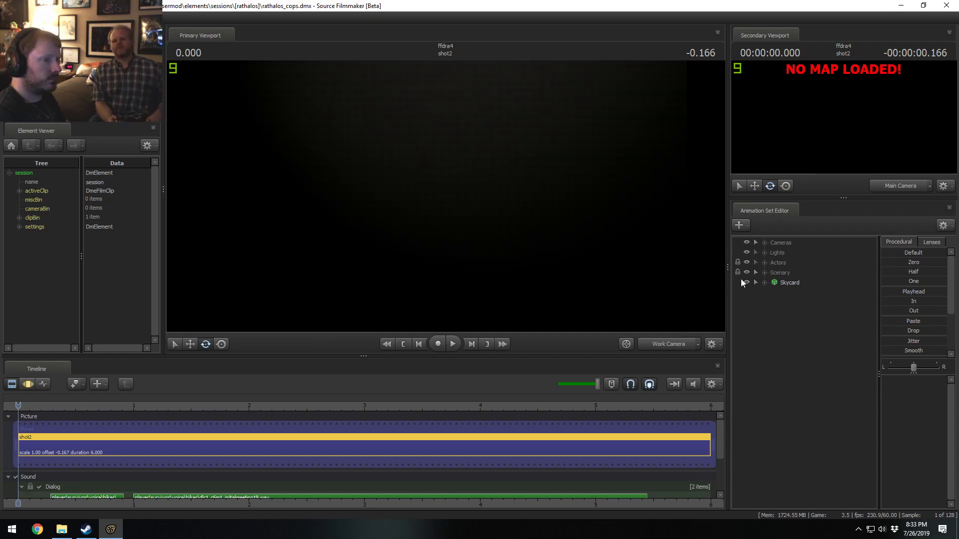
# - Expand the Actors group down to the Rathalos's Face controls, mute the sound and play back part of the shot
pyautogui.click(764, 263)
pyautogui.click(775, 273)
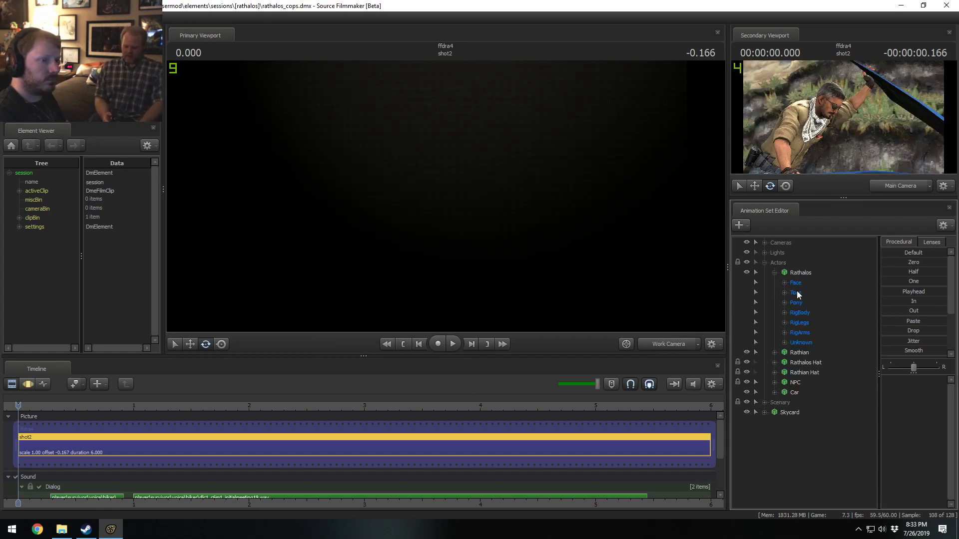
pyautogui.click(785, 283)
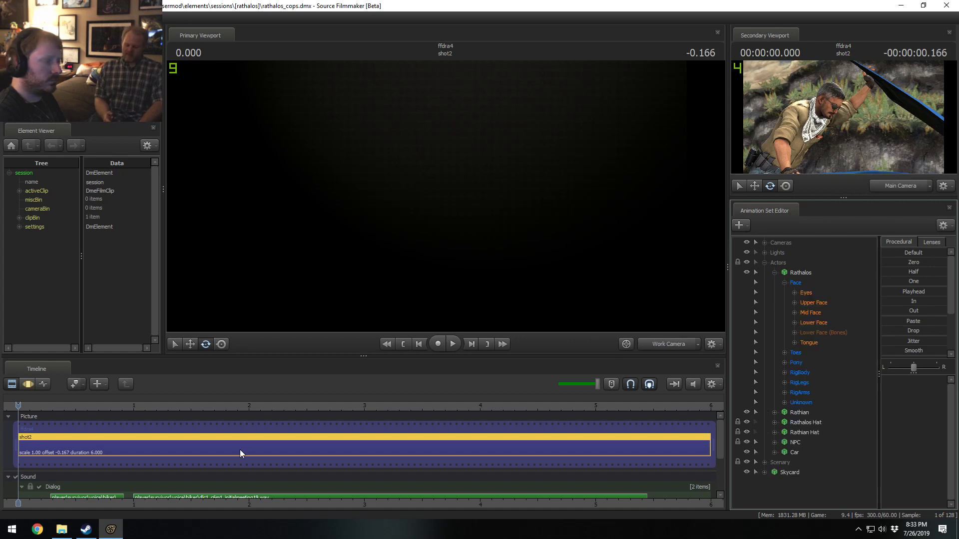
pyautogui.click(692, 384)
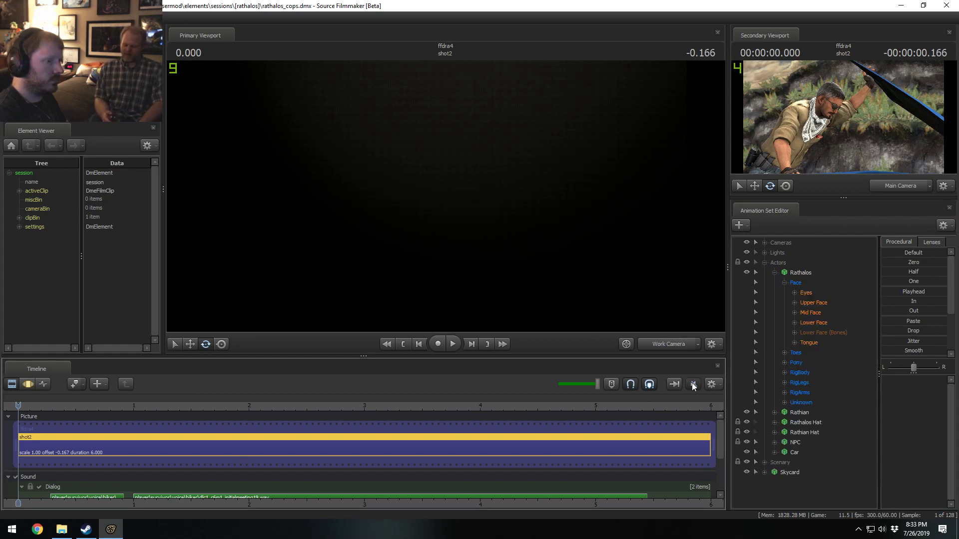
pyautogui.click(436, 405)
pyautogui.press('space')
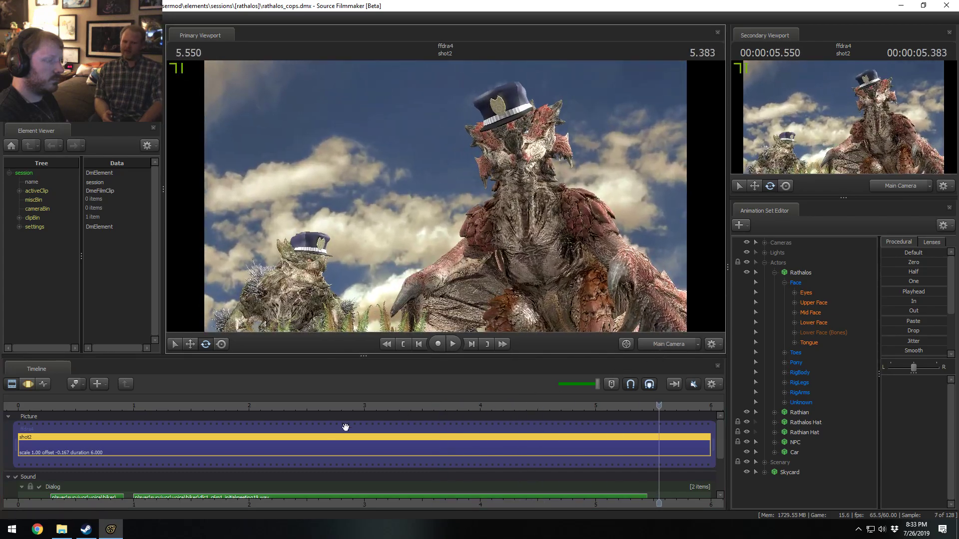
pyautogui.click(302, 407)
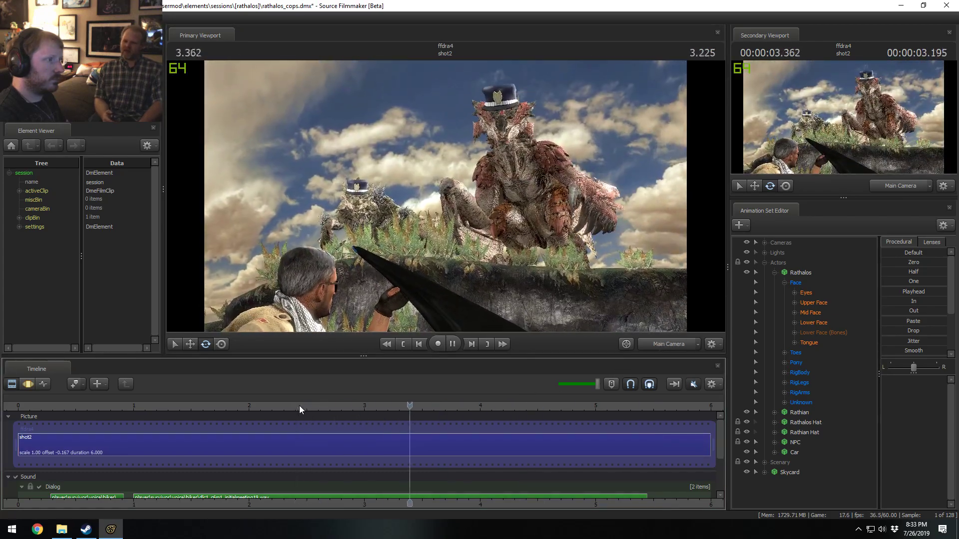
pyautogui.press('space')
# - Try to reopen the recent session rathalos_buttstuck.dmx without saving the changes to rathalos_cops.dmx
pyautogui.click(9, 18)
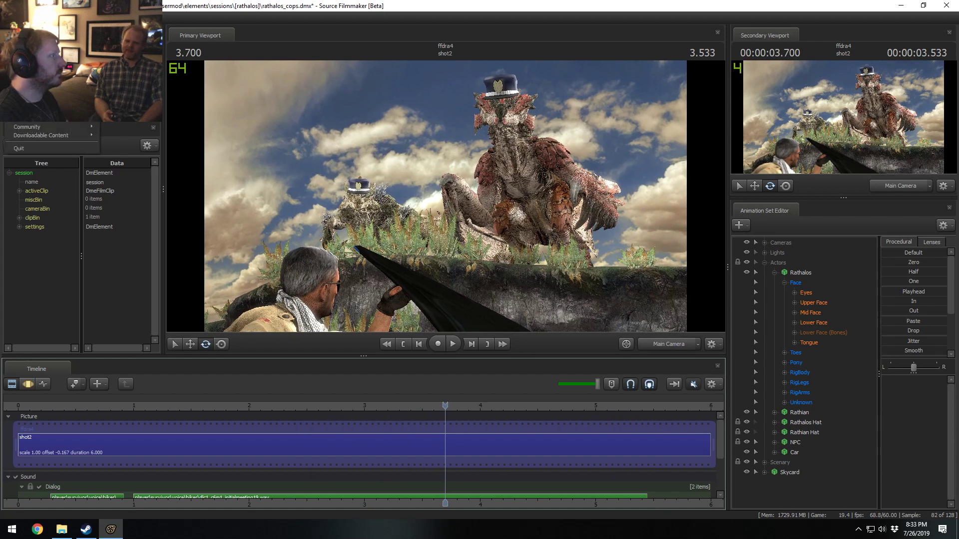
pyautogui.moveTo(50, 85)
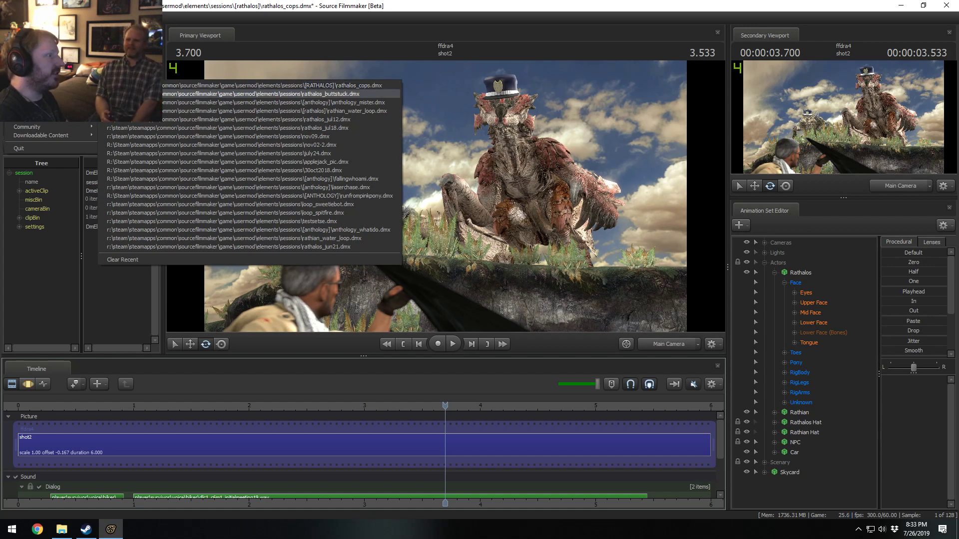
pyautogui.click(152, 94)
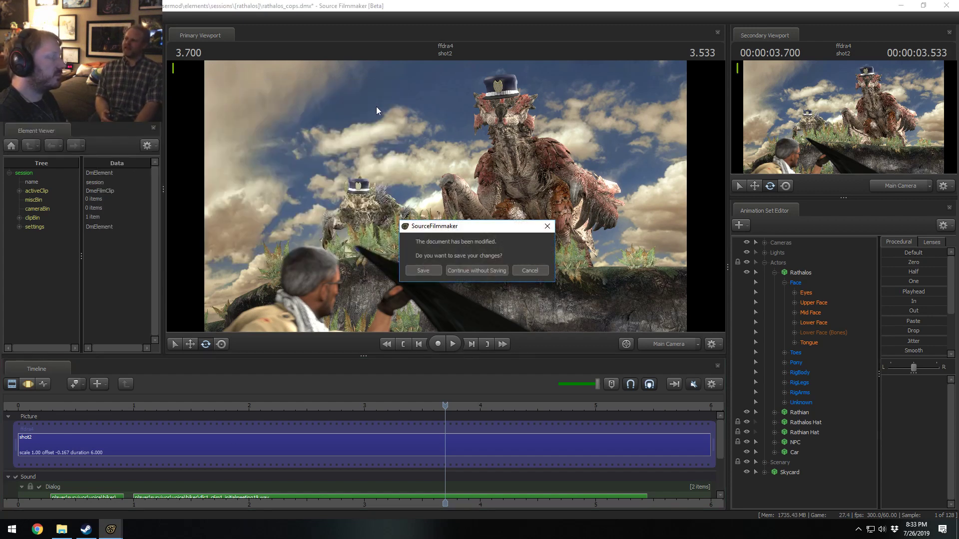
pyautogui.click(482, 272)
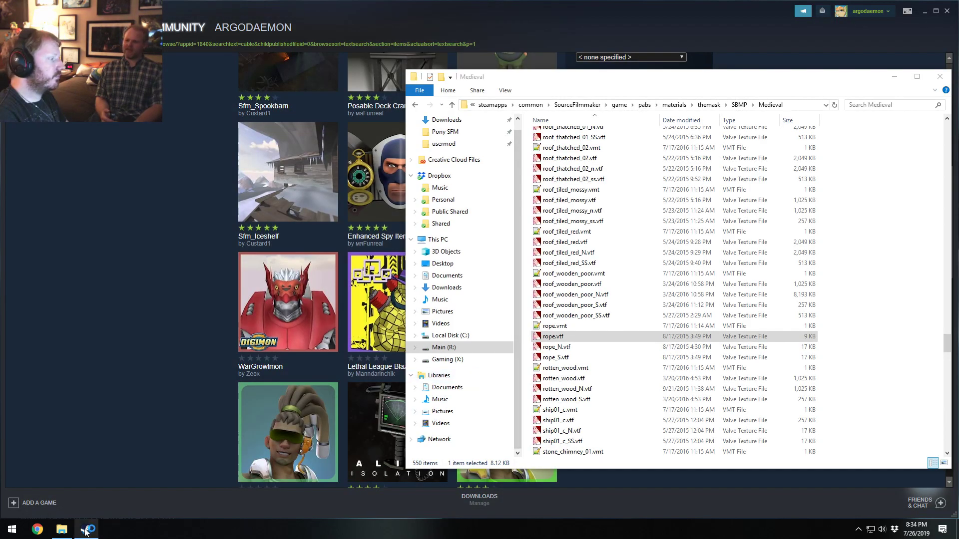
# - Relaunch Source Filmmaker from Steam and open the recent session rathalos_buttstuck.dmx
pyautogui.rightClick(85, 530)
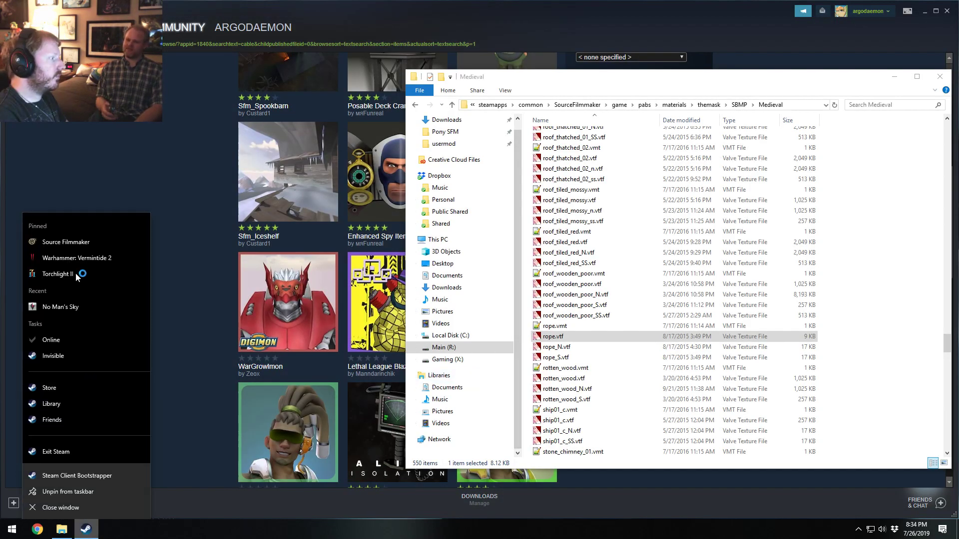
pyautogui.click(75, 242)
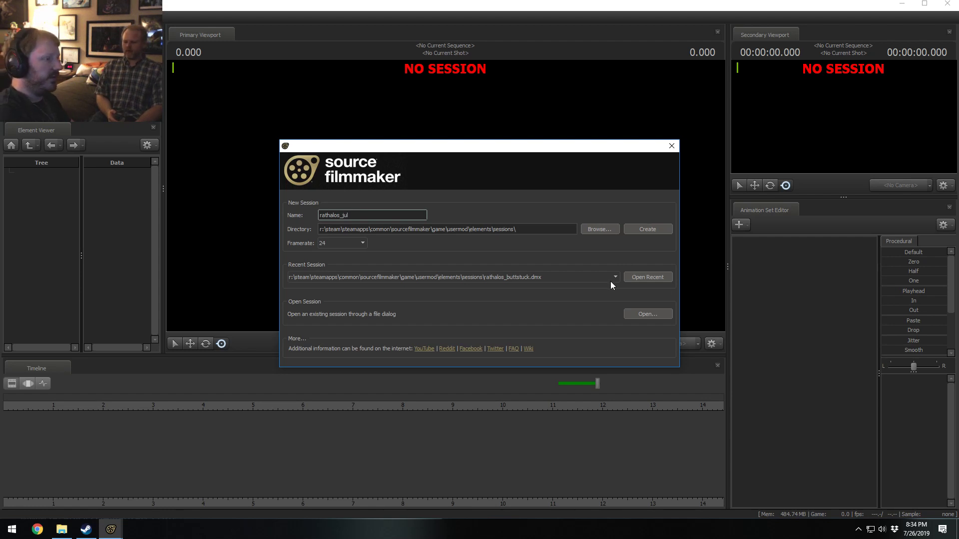
pyautogui.click(638, 276)
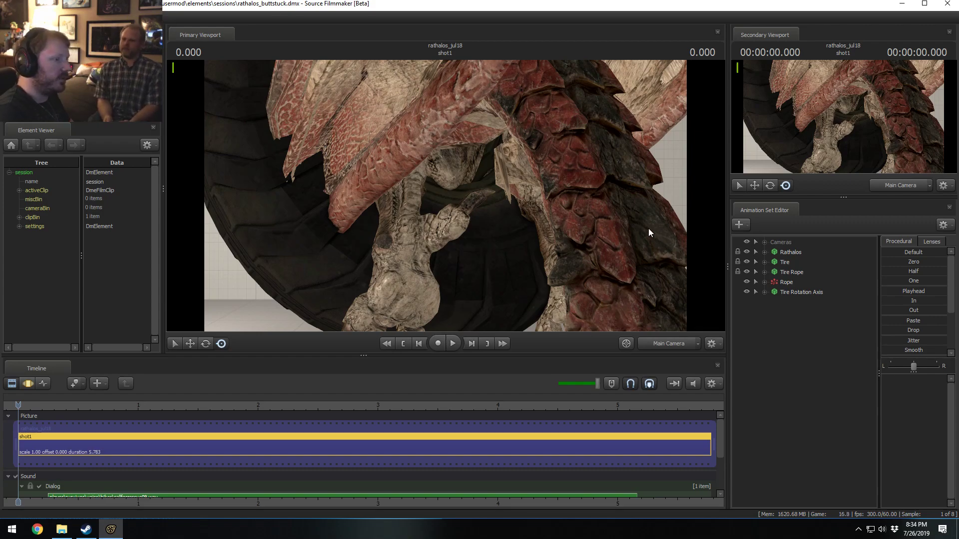
# - Switch the primary viewport to the Work Camera and frame a close view of the Rathalos's head
pyautogui.click(667, 341)
pyautogui.press('w')
pyautogui.moveTo(519, 214); pyautogui.dragTo(504, 195)
pyautogui.moveTo(446, 196); pyautogui.dragTo(473, 188)
pyautogui.press('d')
pyautogui.press('w')
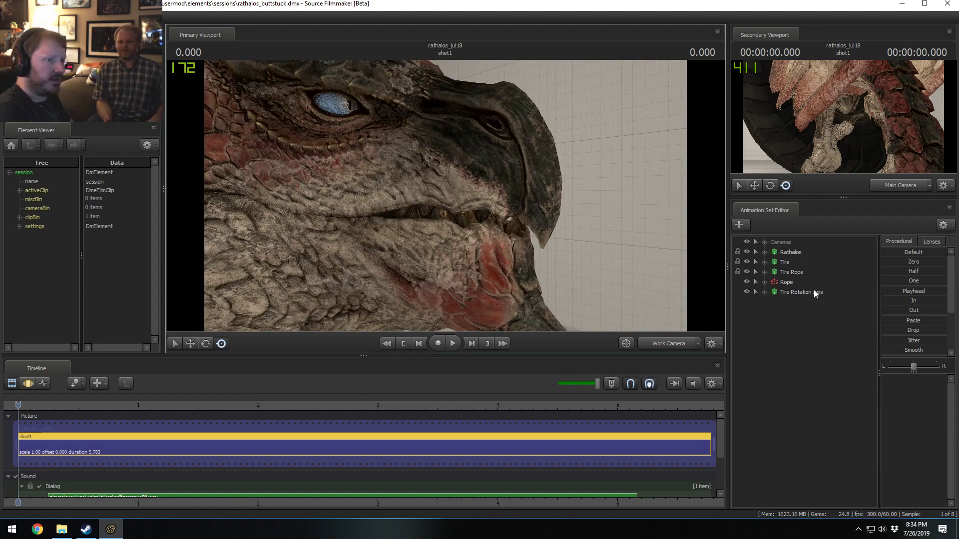
# - Group the Rope animation set by itself and rename the new group Particles
pyautogui.click(790, 252)
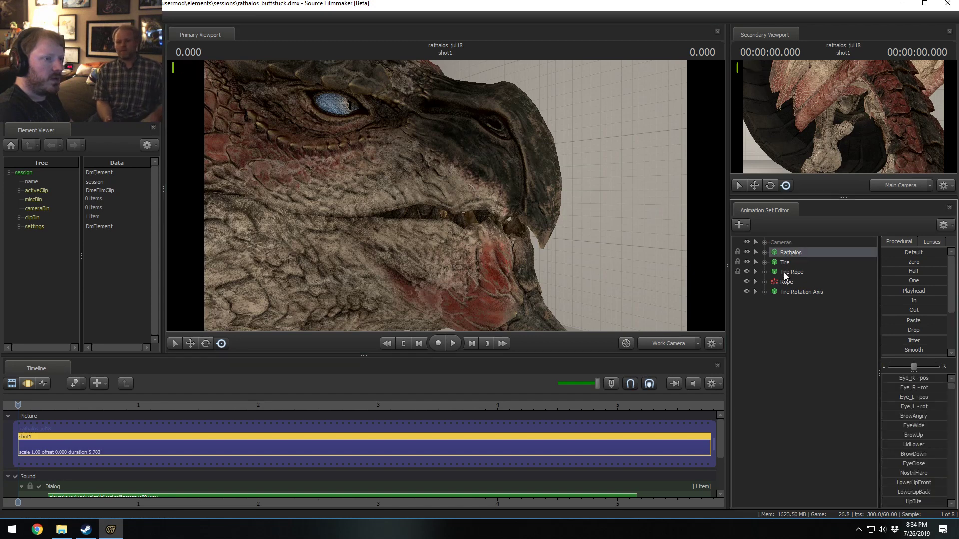
pyautogui.click(784, 262)
pyautogui.rightClick(786, 282)
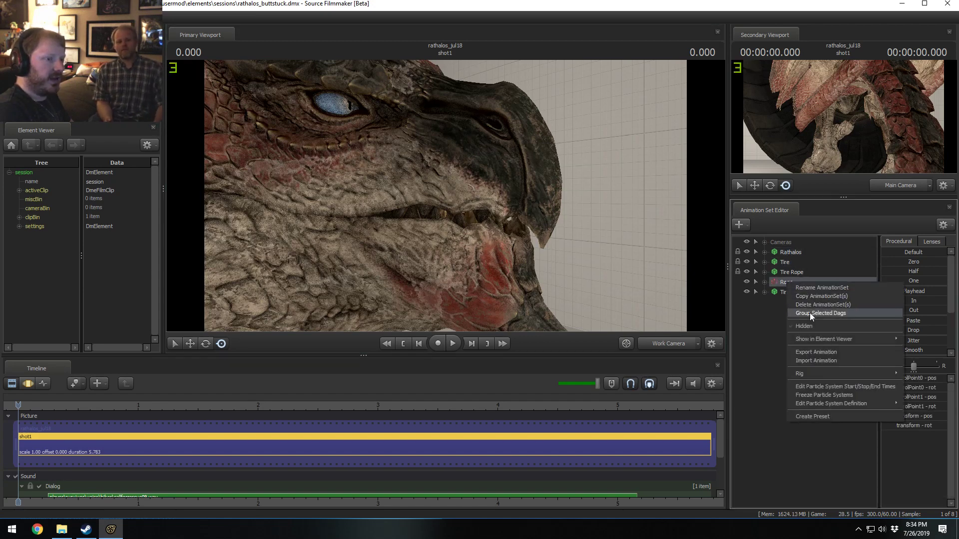
pyautogui.click(810, 313)
pyautogui.rightClick(784, 284)
pyautogui.click(789, 291)
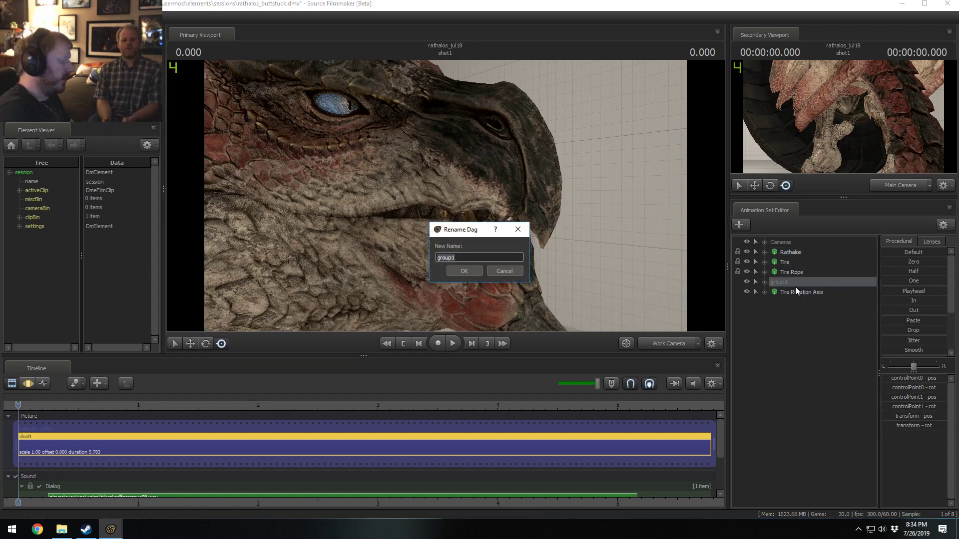
pyautogui.write('Parti')
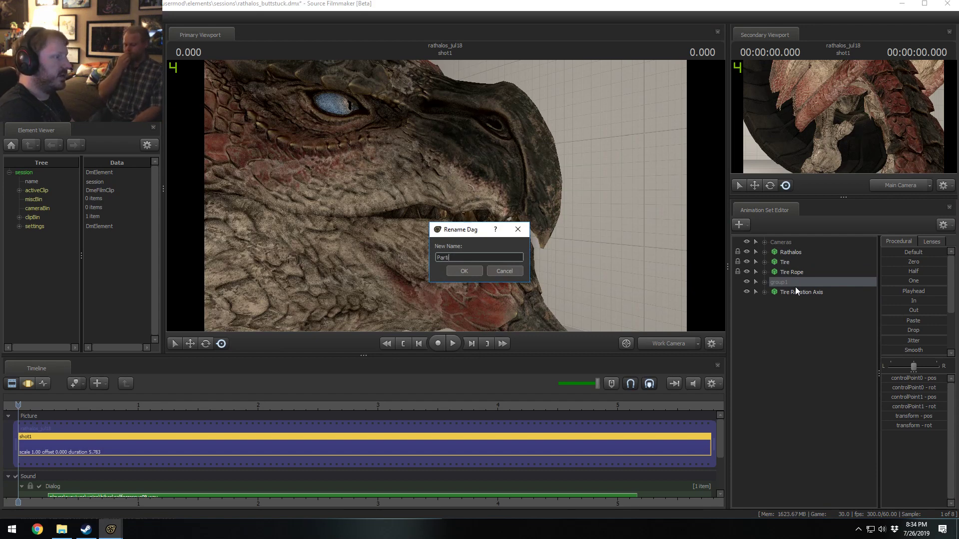
pyautogui.write('cles')
pyautogui.press('Return')
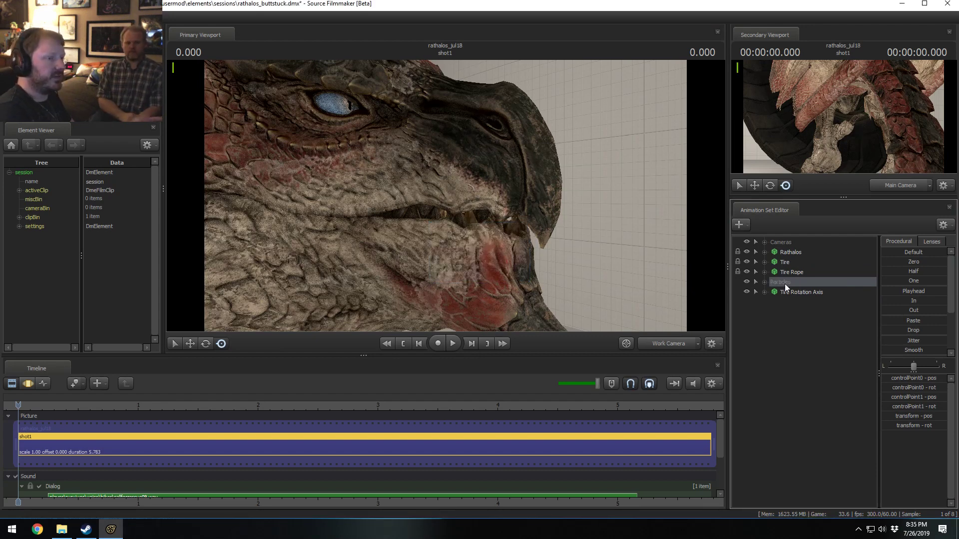
# - Group the Tire, Tire Rope and Tire Rotation Axis sets together and rename the group Tire
pyautogui.moveTo(785, 286)
pyautogui.mouseDown()
pyautogui.moveTo(790, 297)
pyautogui.moveTo(793, 281)
pyautogui.mouseUp()
pyautogui.rightClick(796, 275)
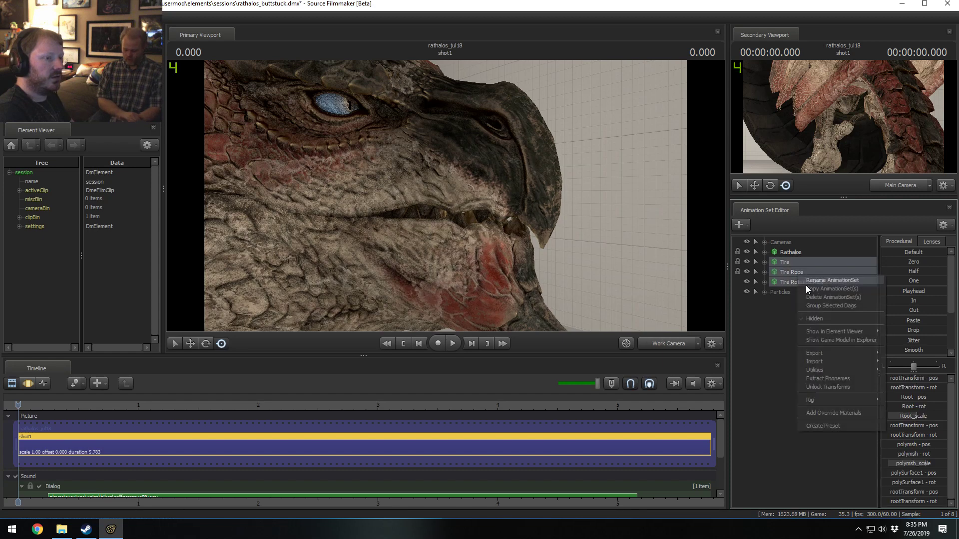
pyautogui.click(820, 298)
pyautogui.rightClick(802, 263)
pyautogui.click(811, 272)
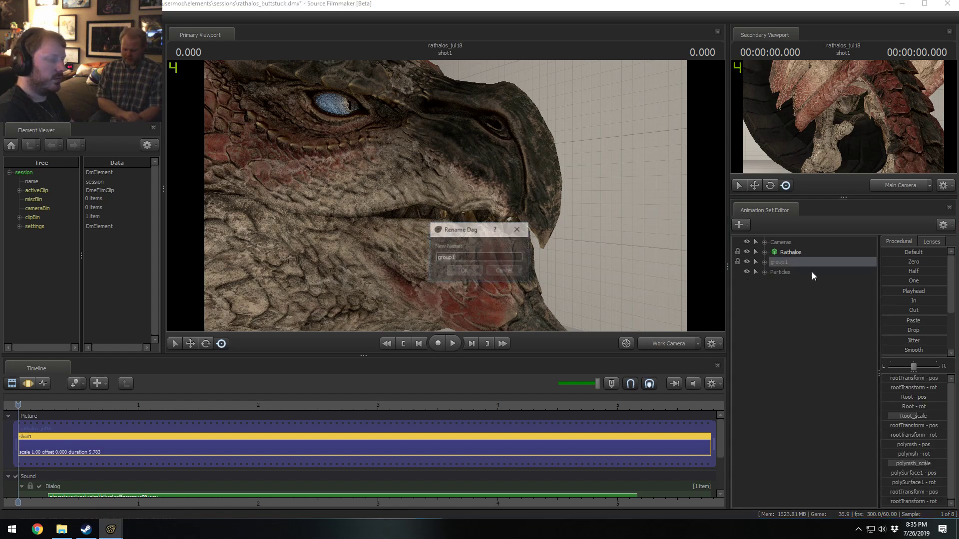
pyautogui.write('Tire')
pyautogui.press('Return')
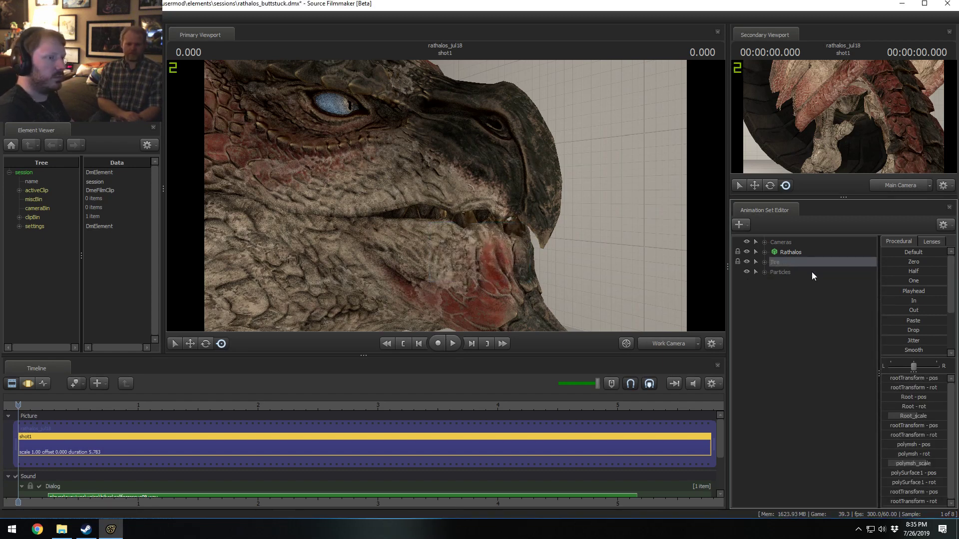
# - Place the Rathalos animation set in a new group and rename the group Actors
pyautogui.rightClick(782, 266)
pyautogui.click(810, 287)
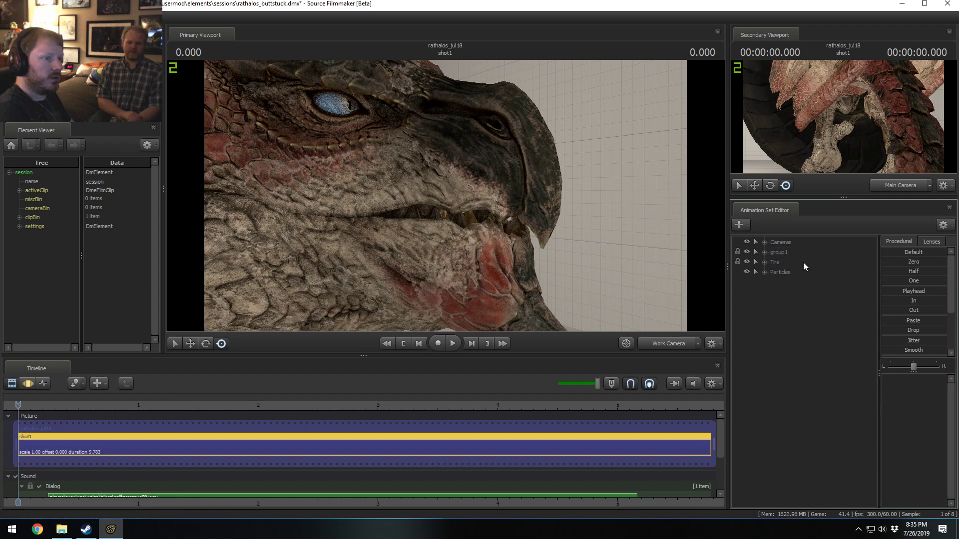
pyautogui.rightClick(799, 253)
pyautogui.click(817, 259)
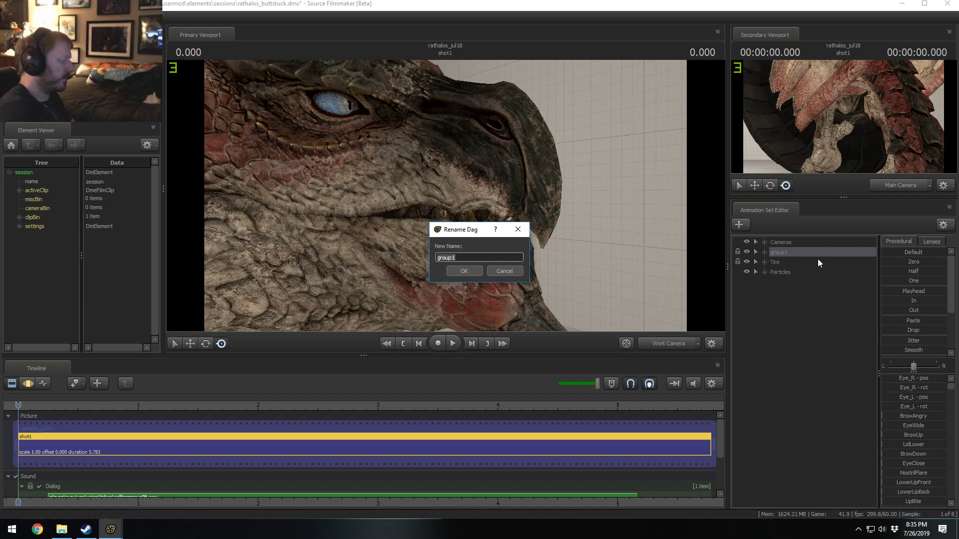
pyautogui.write('Actors')
pyautogui.press('Return')
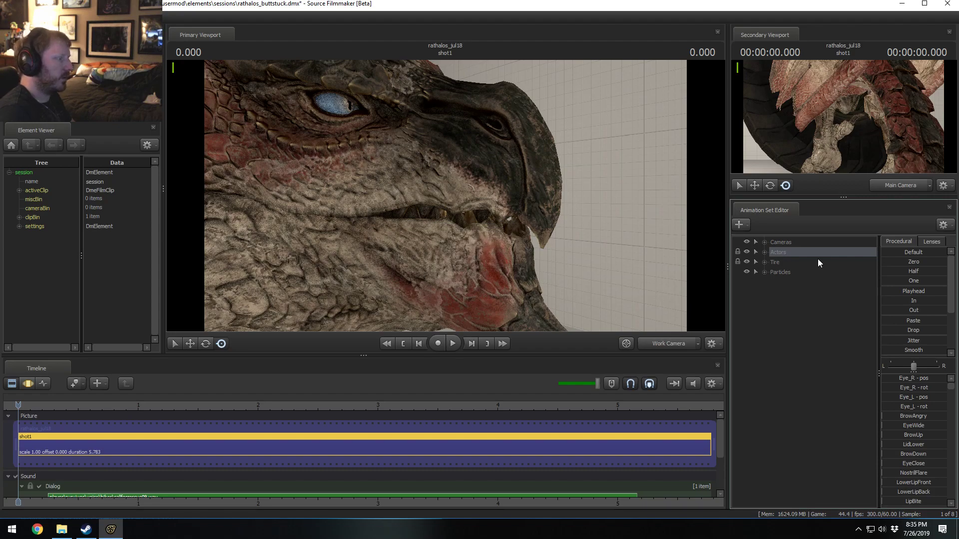
# - Reframe the Rathalos's head from the side and play the shot from near its start to hear the dialog
pyautogui.moveTo(548, 194); pyautogui.dragTo(445, 196)
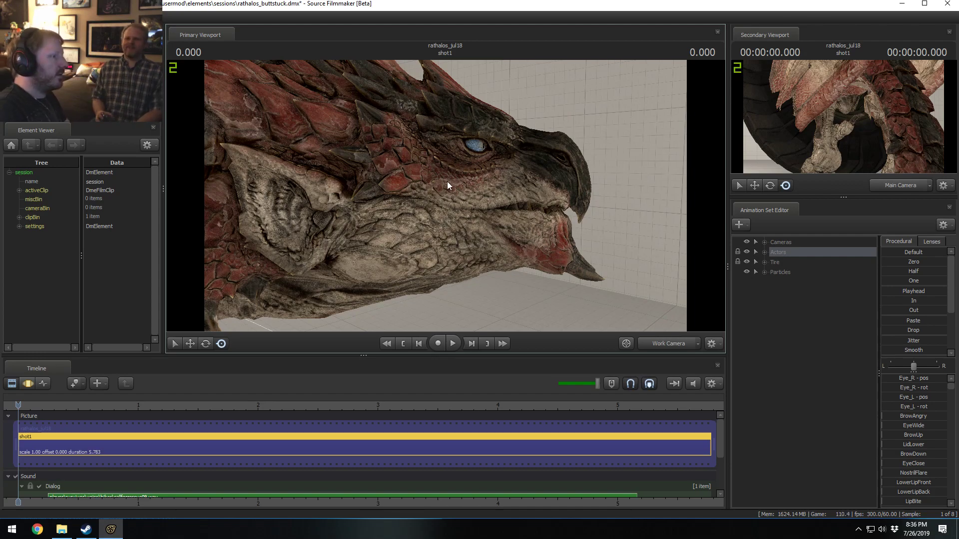
pyautogui.moveTo(448, 182); pyautogui.dragTo(473, 241)
pyautogui.press('w')
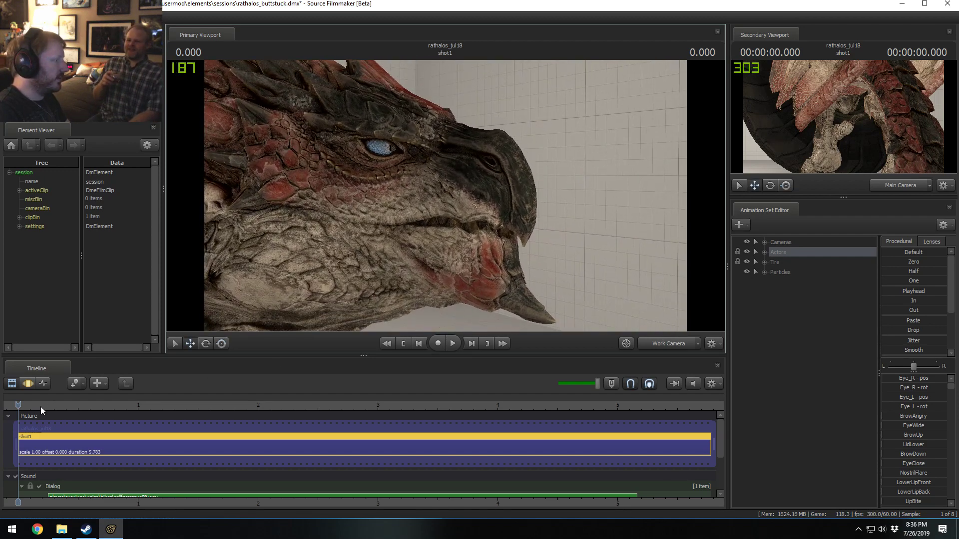
pyautogui.moveTo(40, 406)
pyautogui.mouseDown()
pyautogui.moveTo(64, 406)
pyautogui.moveTo(44, 406)
pyautogui.mouseUp()
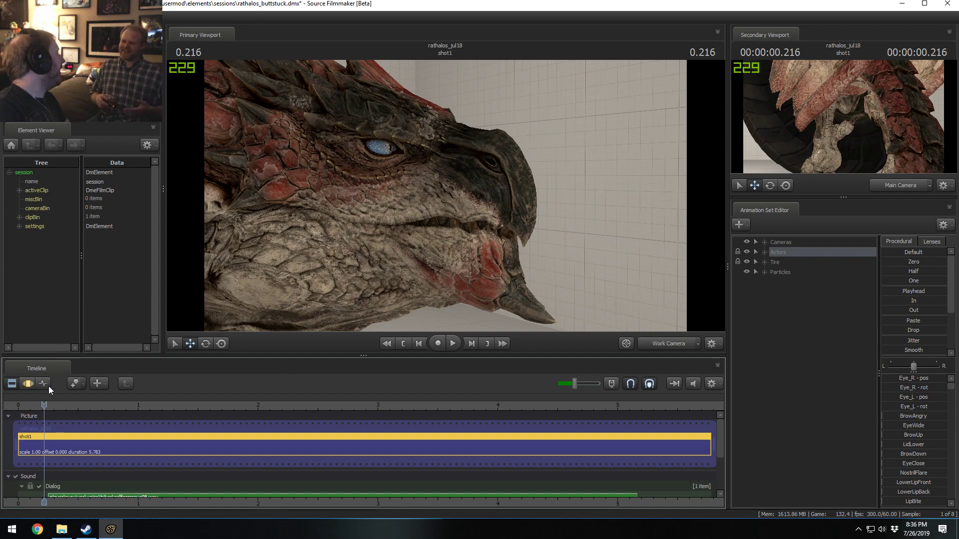
pyautogui.moveTo(46, 403); pyautogui.dragTo(36, 405)
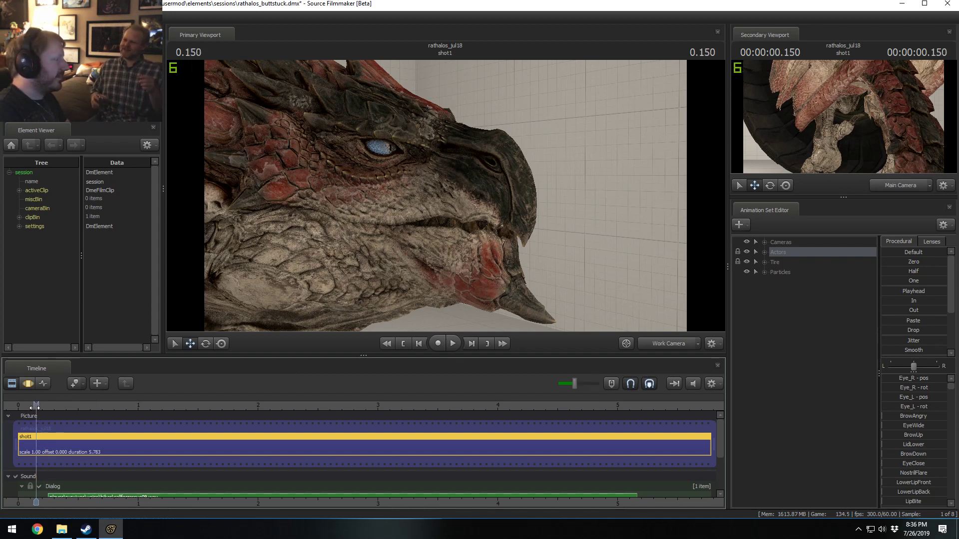
pyautogui.press('space')
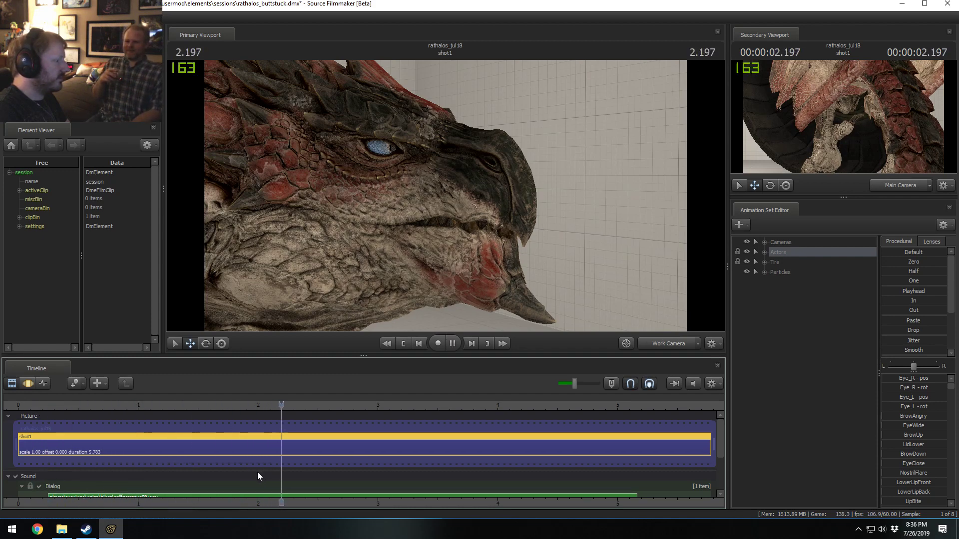
pyautogui.press('space')
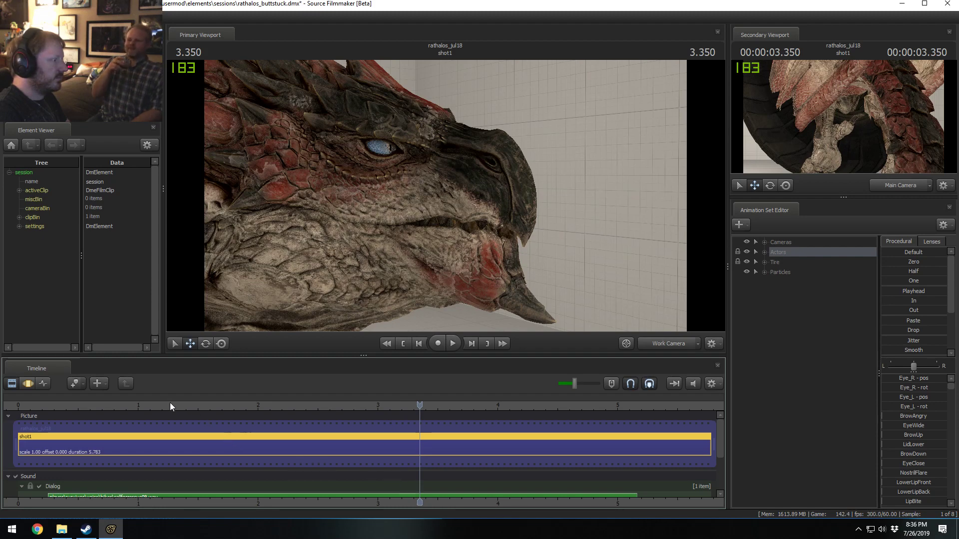
pyautogui.moveTo(170, 403); pyautogui.dragTo(227, 452)
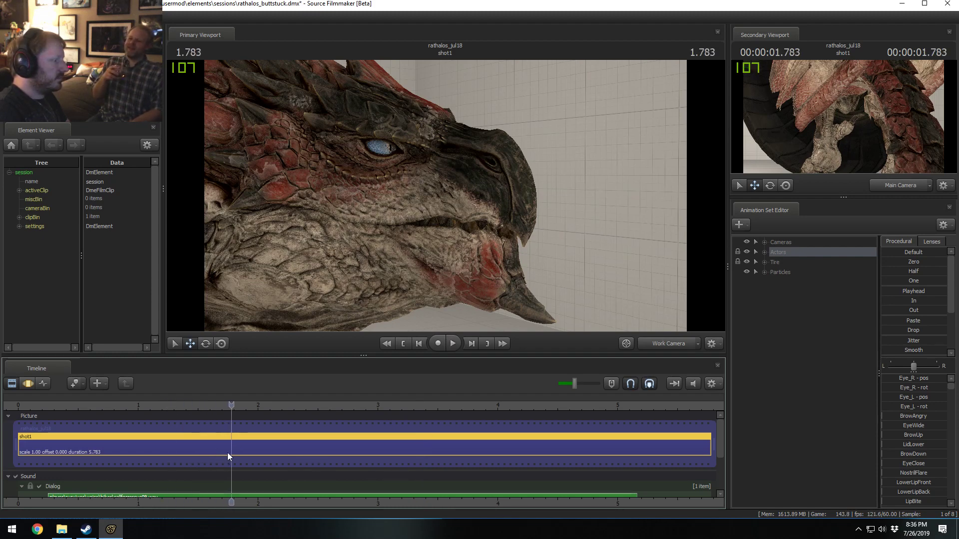
# - Select the callforrescue09.wav clip on the Dialog track and play the shot from the start to beyond the clip's end
pyautogui.click(169, 402)
pyautogui.scroll(-2, 719, 448)
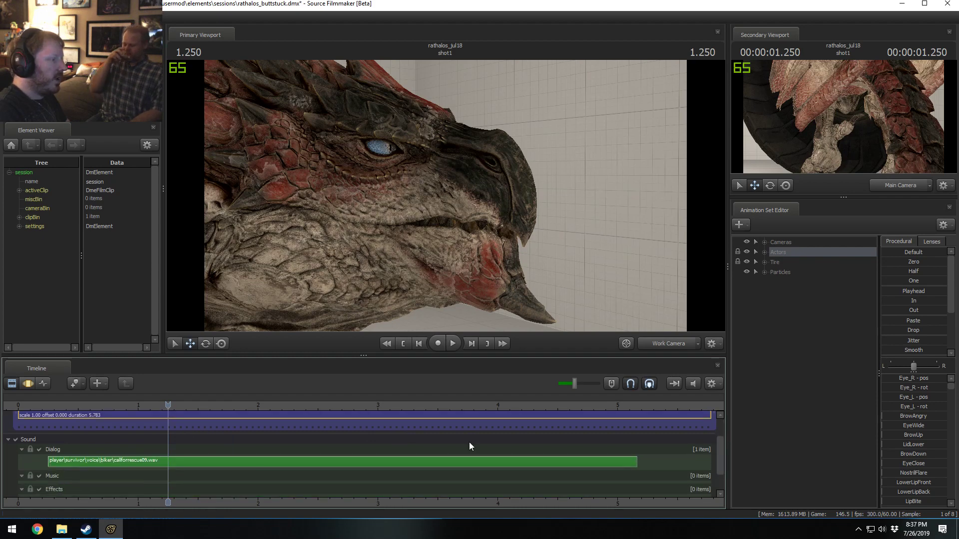
pyautogui.click(179, 458)
pyautogui.moveTo(159, 407); pyautogui.dragTo(29, 410)
pyautogui.press('space')
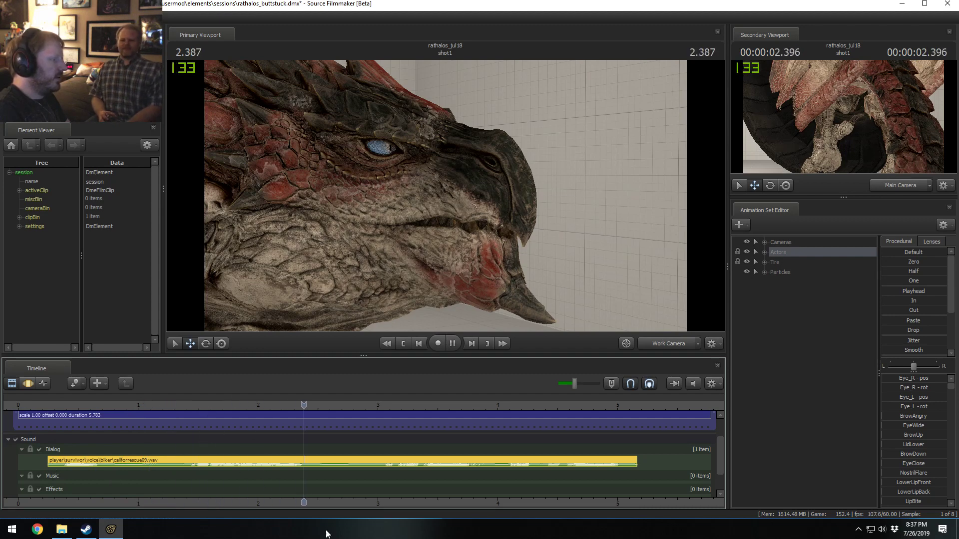
pyautogui.click(199, 404)
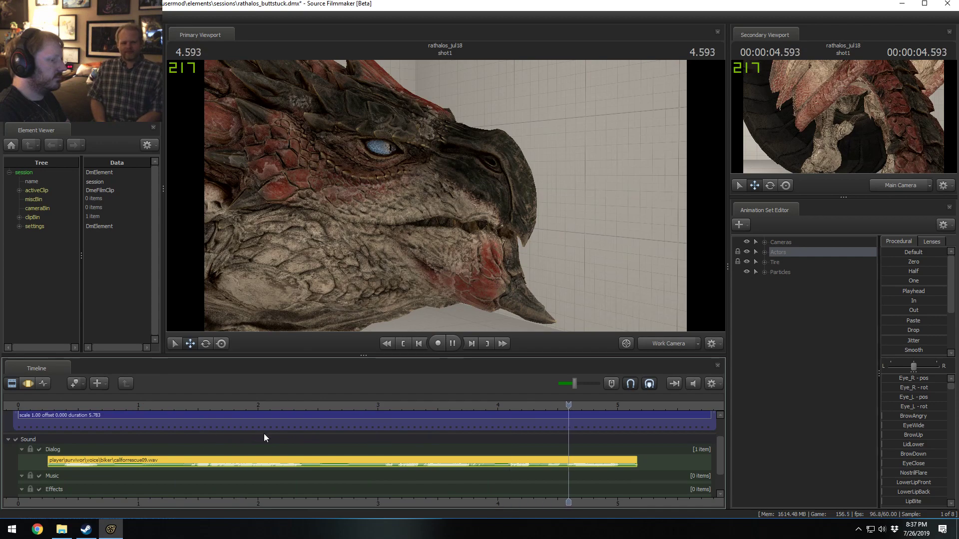
pyautogui.press('space')
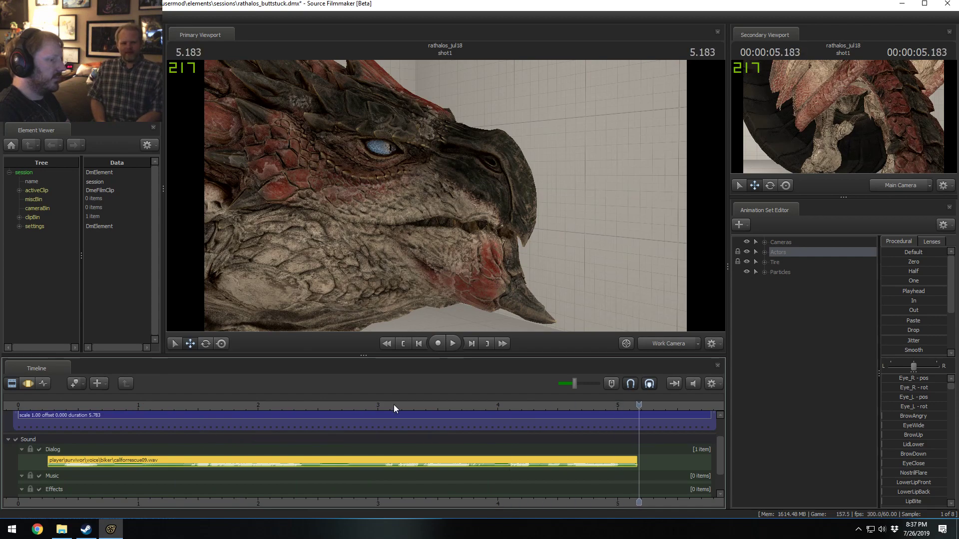
# - Frame the whole Rathalos in the tire and review the dialog timing over the shot's first 2.4 seconds
pyautogui.click(59, 419)
pyautogui.scroll(4, 59, 419)
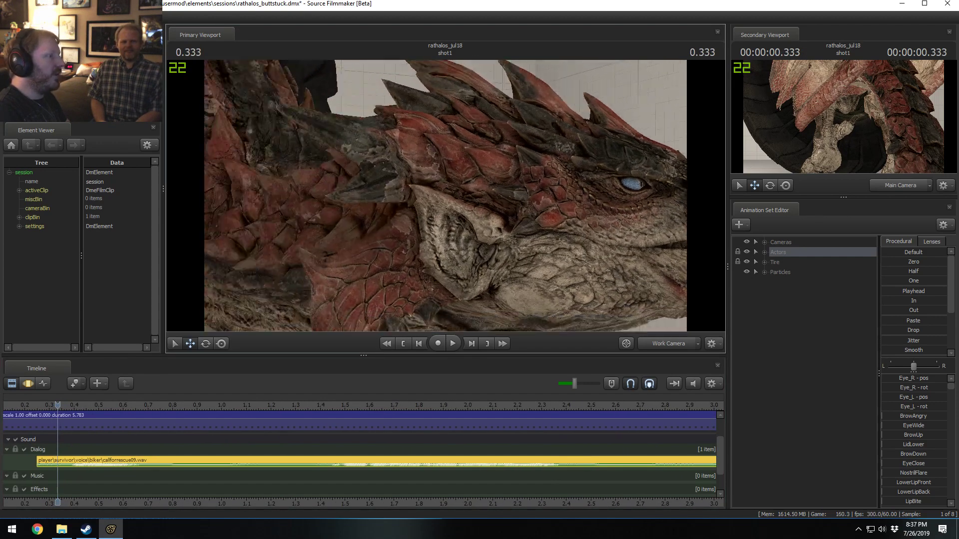
pyautogui.press('s')
pyautogui.moveTo(445, 195); pyautogui.dragTo(445, 196)
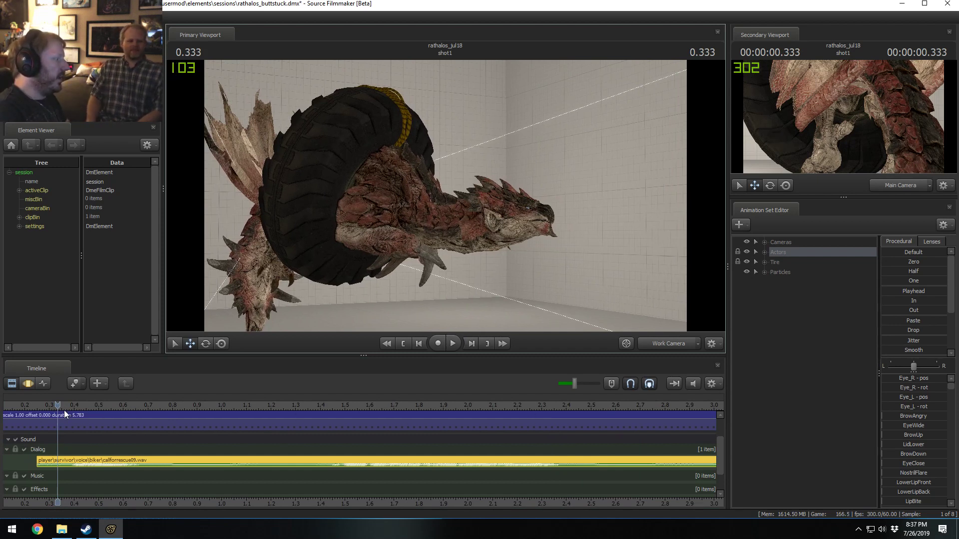
pyautogui.moveTo(64, 411); pyautogui.dragTo(337, 405)
pyautogui.moveTo(255, 411); pyautogui.dragTo(149, 415)
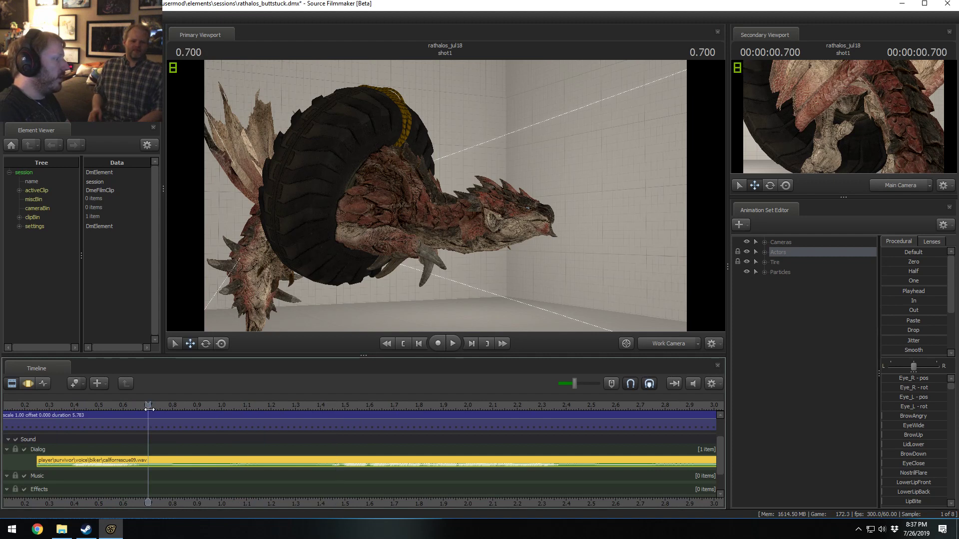
pyautogui.press('space')
pyautogui.click(146, 409)
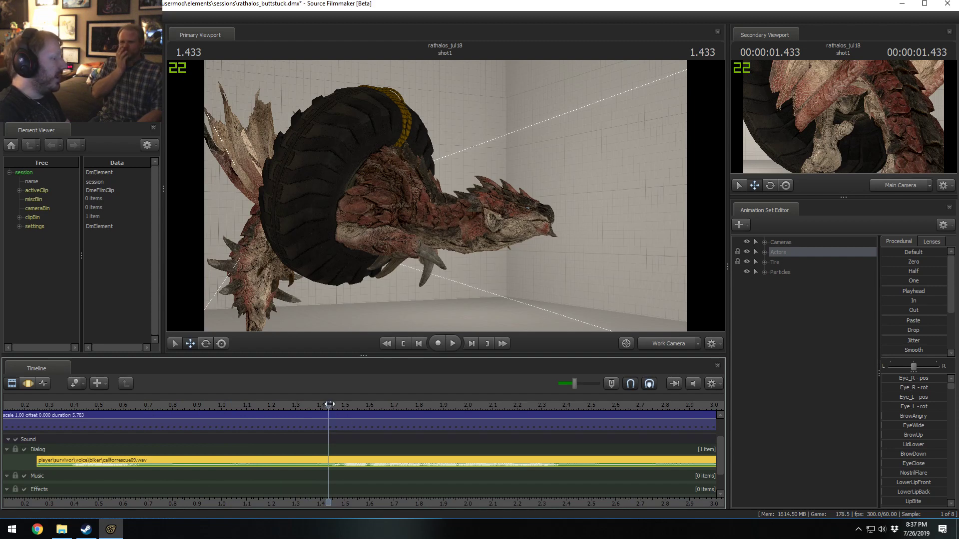
pyautogui.moveTo(329, 405); pyautogui.dragTo(572, 418)
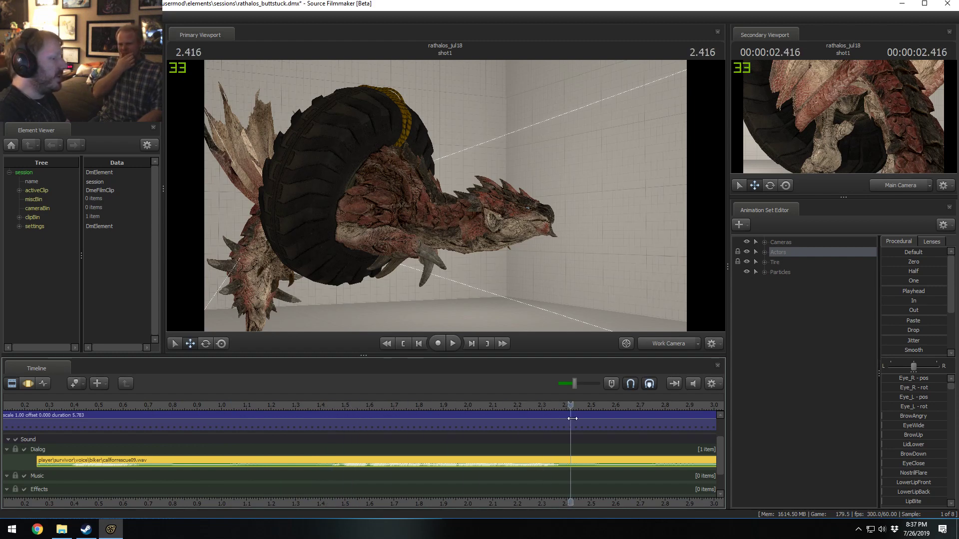
pyautogui.click(152, 417)
# - Mark a time selection for the Actors group in the Motion Editor between about 0.74 and 1.47 seconds
pyautogui.press('F3')
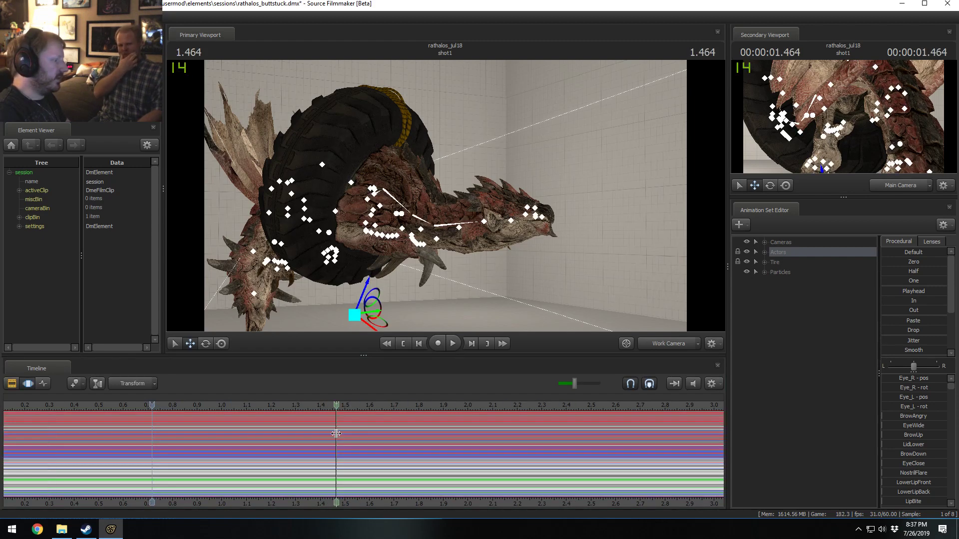
pyautogui.moveTo(308, 439); pyautogui.dragTo(159, 447)
pyautogui.press('F2')
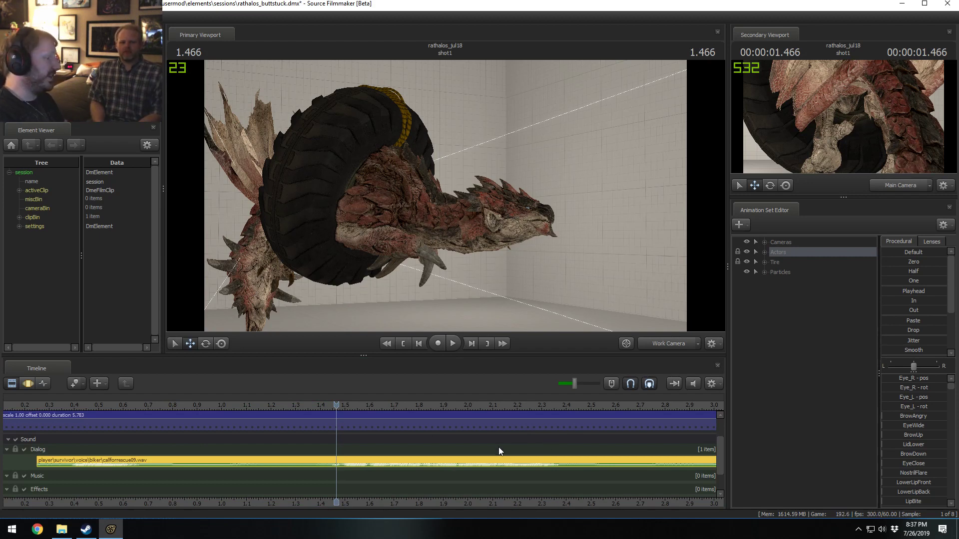
pyautogui.scroll(-3, 498, 447)
pyautogui.click(218, 405)
pyautogui.press('F3')
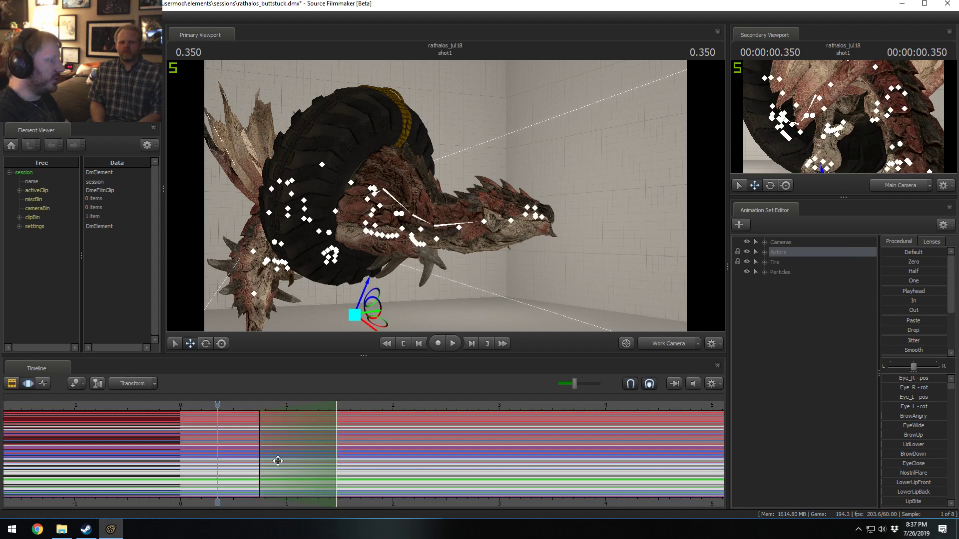
# - Select the Main Camera, extend the time selection over all time, and position the camera behind the Rathalos and tire
pyautogui.moveTo(639, 285); pyautogui.dragTo(684, 228)
pyautogui.click(764, 242)
pyautogui.doubleClick(790, 252)
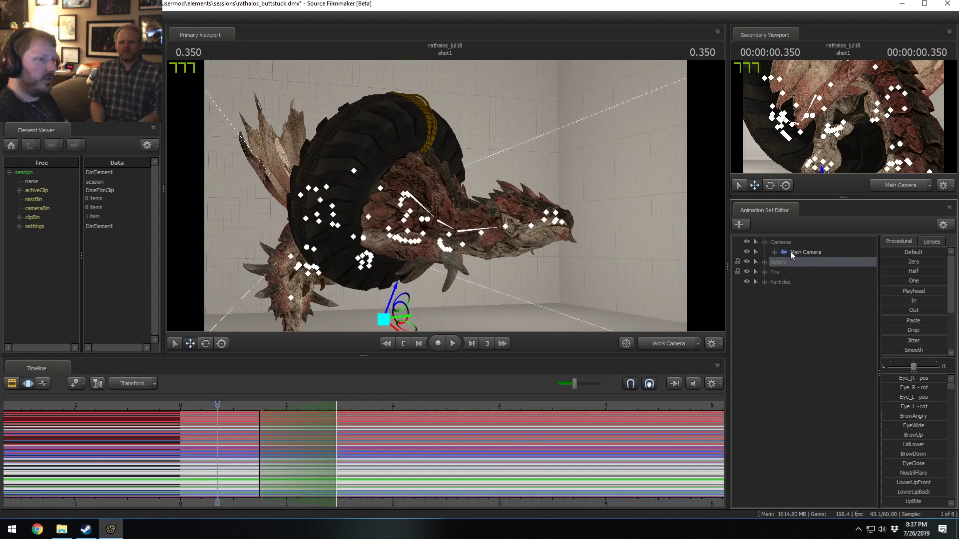
pyautogui.click(489, 463)
pyautogui.hotkey('ctrl', 'a')
pyautogui.press('s')
pyautogui.moveTo(500, 263); pyautogui.dragTo(443, 241)
pyautogui.press('d')
pyautogui.press('x')
# - Apply the 50 mm lens preset to the Main Camera and reframe it closer on the Rathalos's back and the tire
pyautogui.click(932, 242)
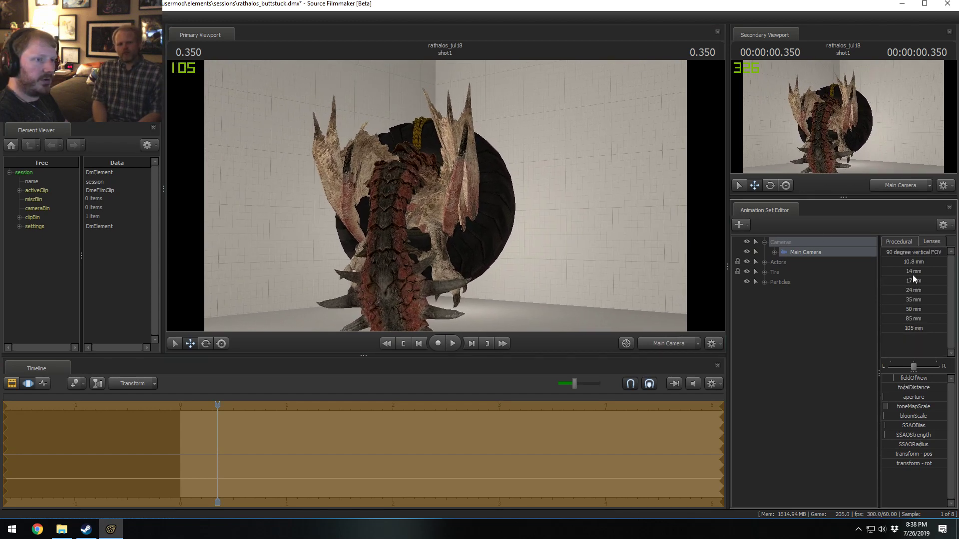
pyautogui.click(905, 310)
pyautogui.moveTo(521, 224); pyautogui.dragTo(534, 227)
pyautogui.press('w')
pyautogui.press('a')
pyautogui.moveTo(445, 196); pyautogui.dragTo(445, 195)
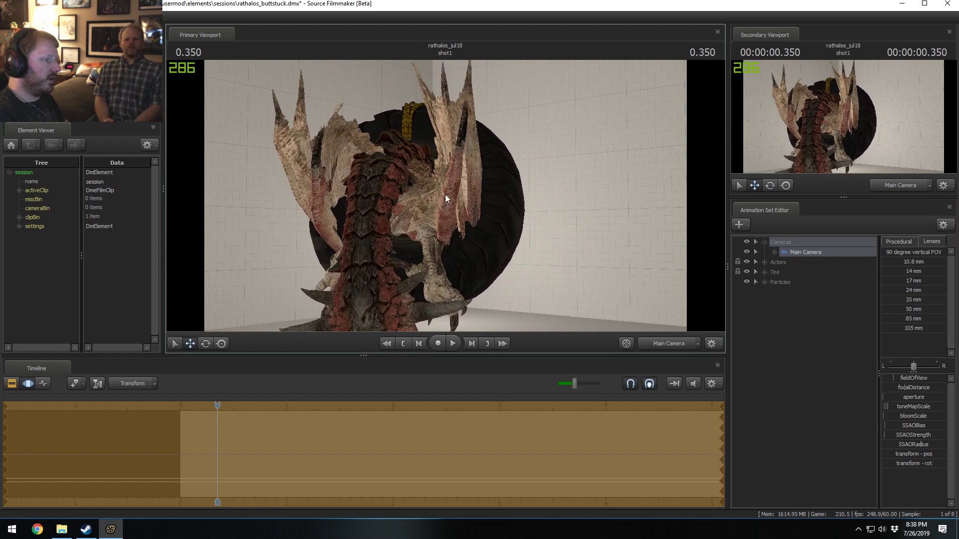
# - View the tire from above through the Work Camera and move Tire Rotation Axis to the first place in the Tire group
pyautogui.click(686, 344)
pyautogui.moveTo(561, 268); pyautogui.dragTo(562, 304)
pyautogui.press('z')
pyautogui.click(765, 272)
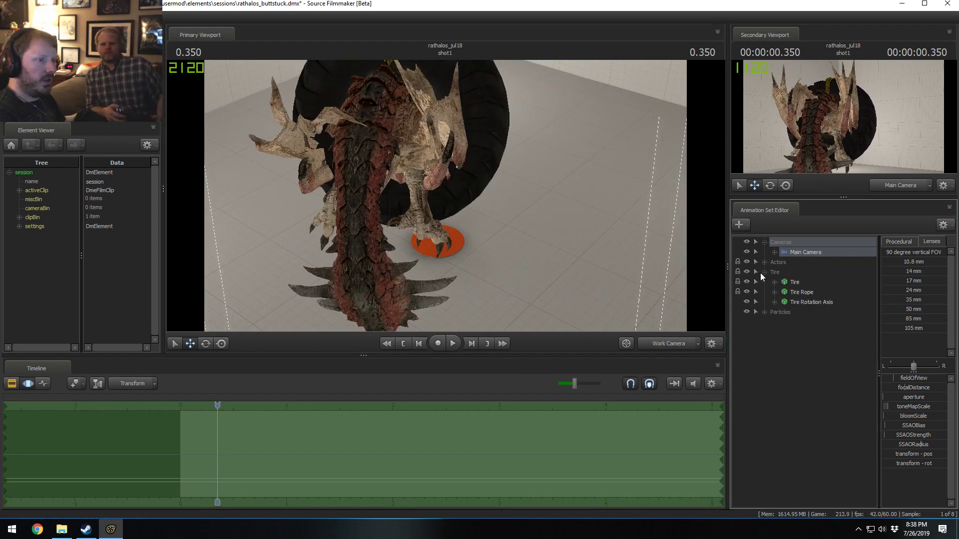
pyautogui.click(795, 282)
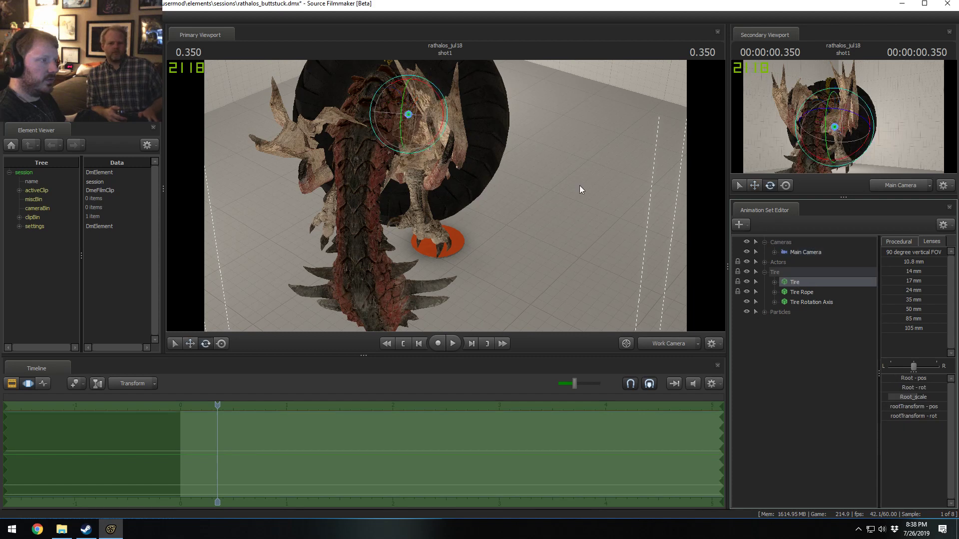
pyautogui.doubleClick(813, 303)
pyautogui.doubleClick(800, 301)
pyautogui.moveTo(800, 301); pyautogui.dragTo(799, 279)
# - Rotate the Tire Rotation Axis for the whole shot until the Rathalos faces the Main Camera
pyautogui.keyDown('alt'); pyautogui.moveTo(440, 147); pyautogui.dragTo(434, 195); pyautogui.keyUp('alt')
pyautogui.moveTo(418, 159); pyautogui.dragTo(353, 127)
pyautogui.scroll(-3, 270, 440)
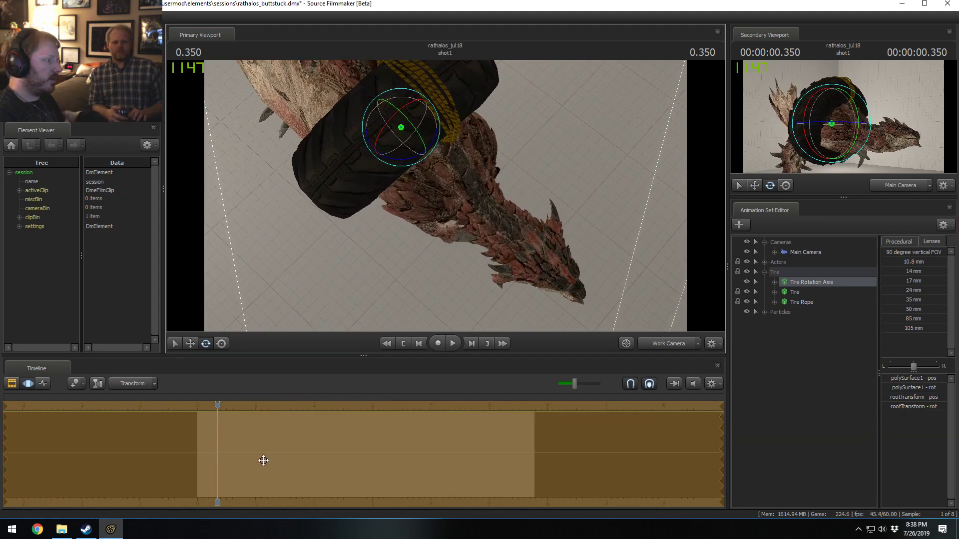
pyautogui.moveTo(215, 456); pyautogui.dragTo(244, 460)
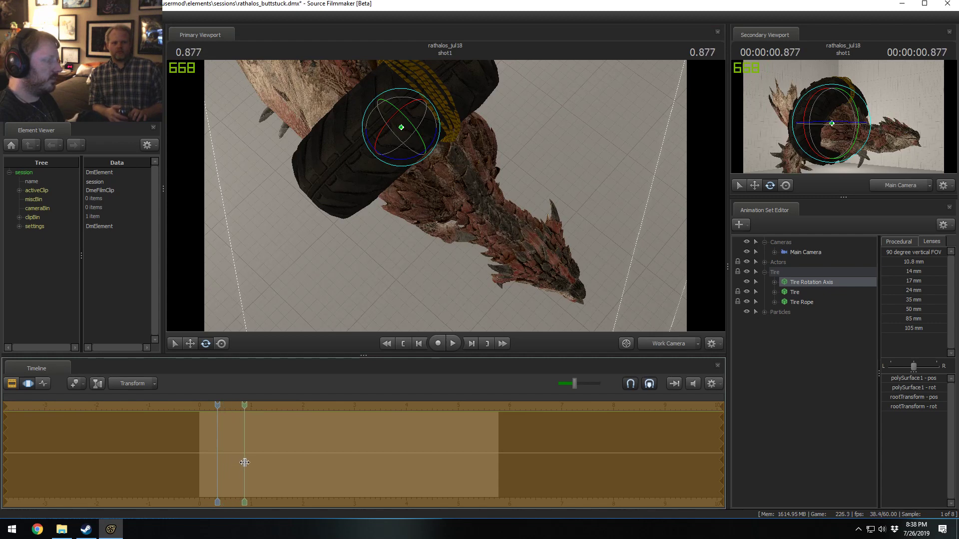
pyautogui.press('F2')
pyautogui.press('F3')
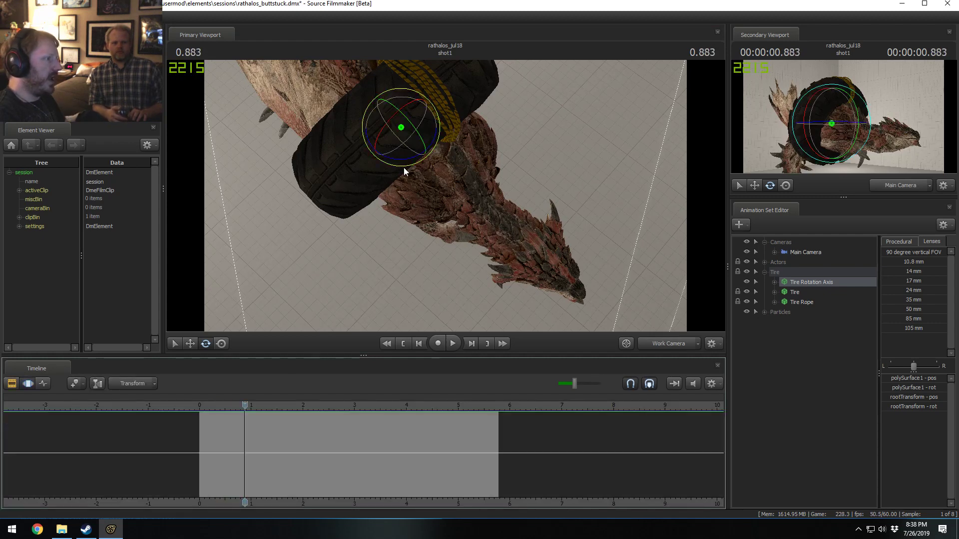
pyautogui.moveTo(398, 150); pyautogui.dragTo(366, 152)
pyautogui.moveTo(207, 434)
pyautogui.mouseDown()
pyautogui.moveTo(246, 437)
pyautogui.moveTo(199, 440)
pyautogui.mouseUp()
pyautogui.moveTo(403, 155); pyautogui.dragTo(430, 164)
# - Ramp the time selection from the shot's start to its end and place the playhead at 5.733 seconds
pyautogui.moveTo(220, 435); pyautogui.dragTo(200, 445)
pyautogui.press('F2')
pyautogui.moveTo(462, 432); pyautogui.dragTo(496, 447)
pyautogui.moveTo(466, 404); pyautogui.dragTo(497, 419)
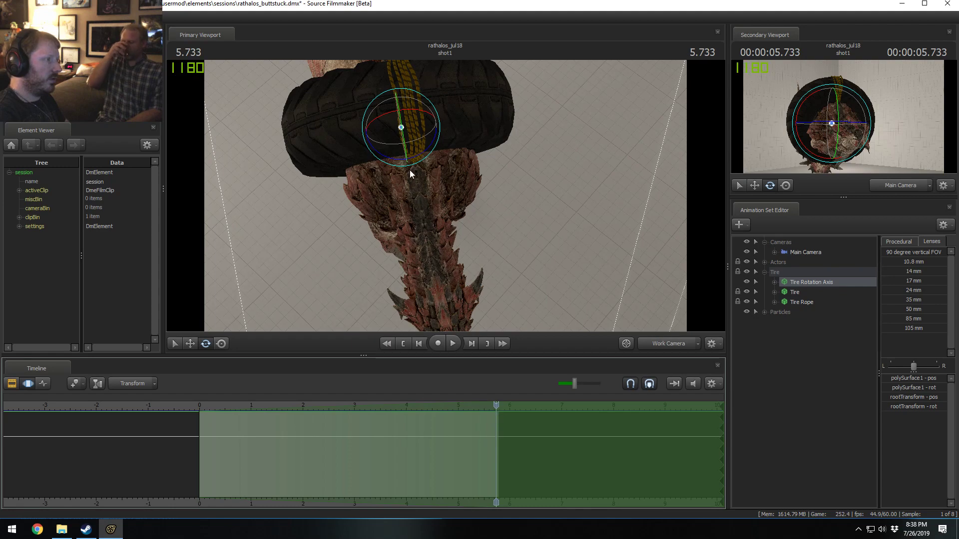
# - Try spinning the Tire Rotation Axis across the ramped selection, preview the motion, and undo the rotation
pyautogui.moveTo(411, 173); pyautogui.dragTo(300, 172)
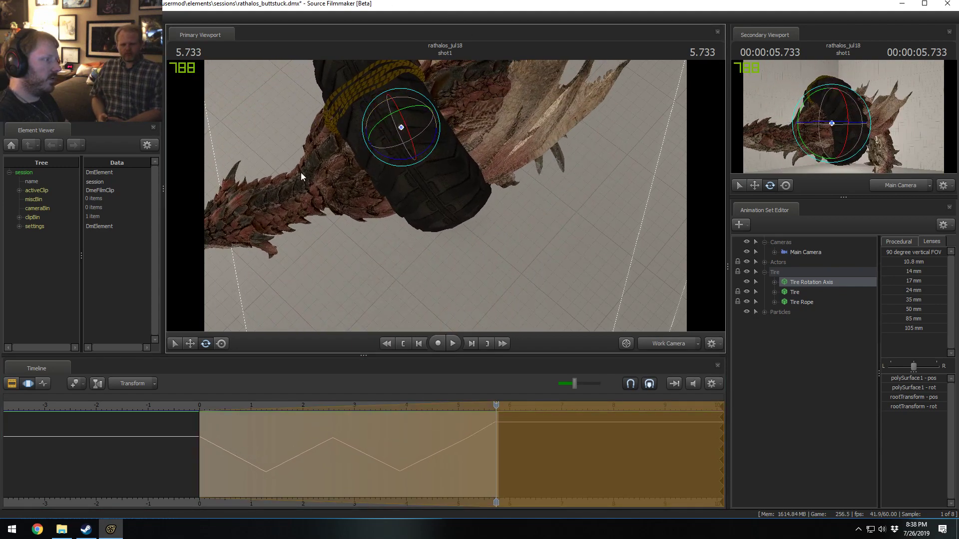
pyautogui.moveTo(200, 452); pyautogui.dragTo(354, 477)
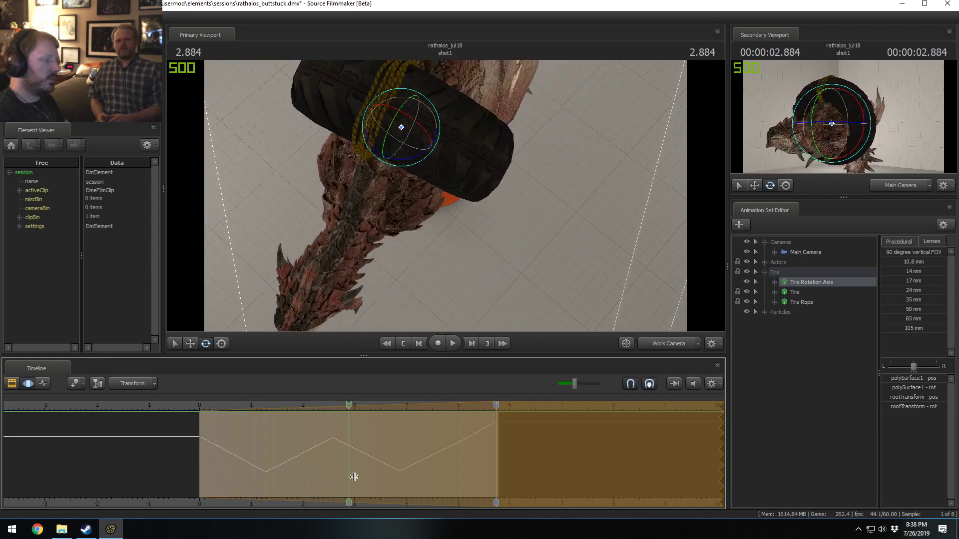
pyautogui.hotkey('ctrl', 'z')
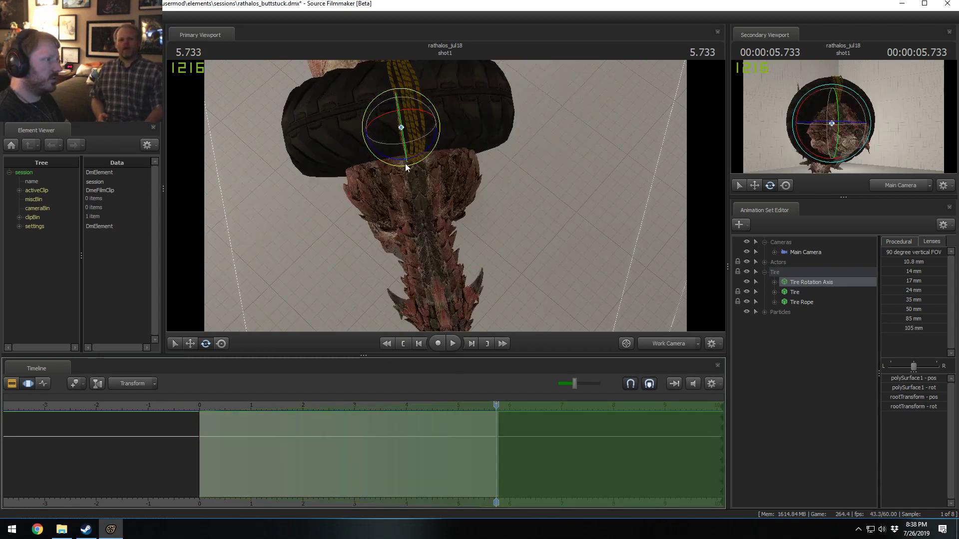
# - Try turning the Tire Rotation Axis across the ramped selection, play the shot back, and discard both the spin and the ramp
pyautogui.moveTo(405, 168); pyautogui.dragTo(321, 127)
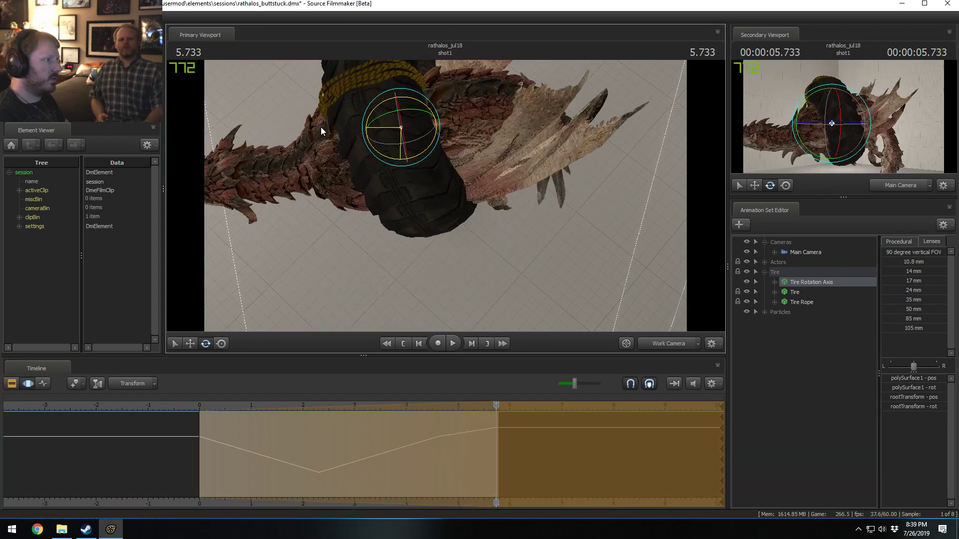
pyautogui.click(189, 406)
pyautogui.press('space')
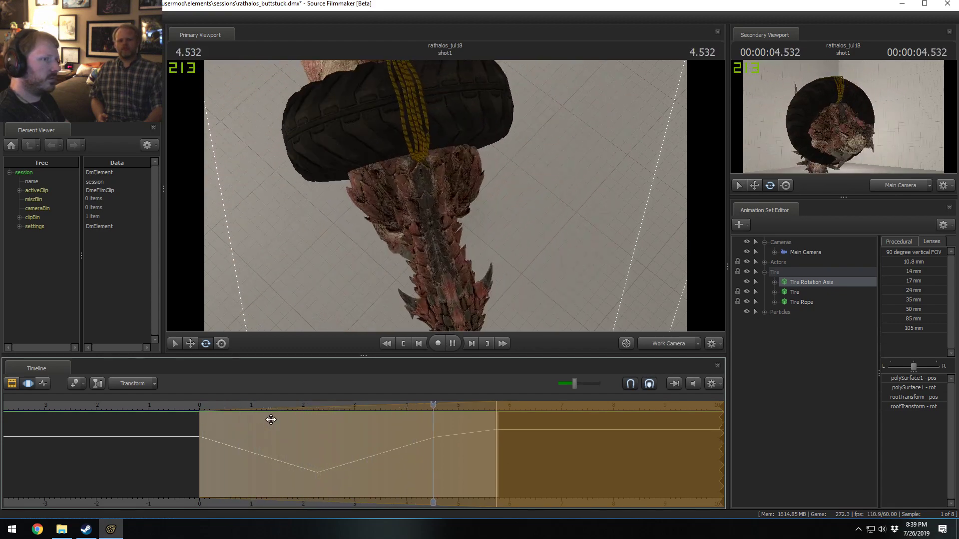
pyautogui.press('space')
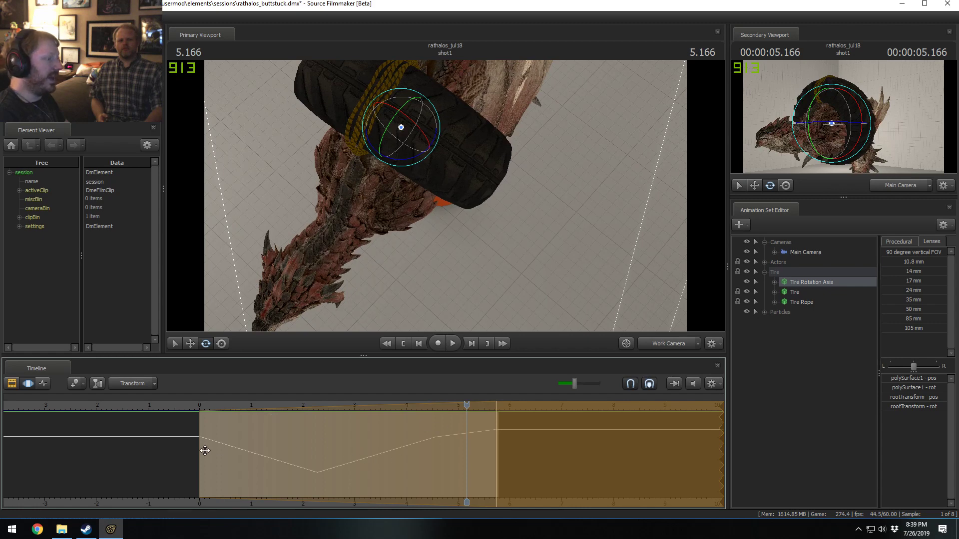
pyautogui.press('shift')
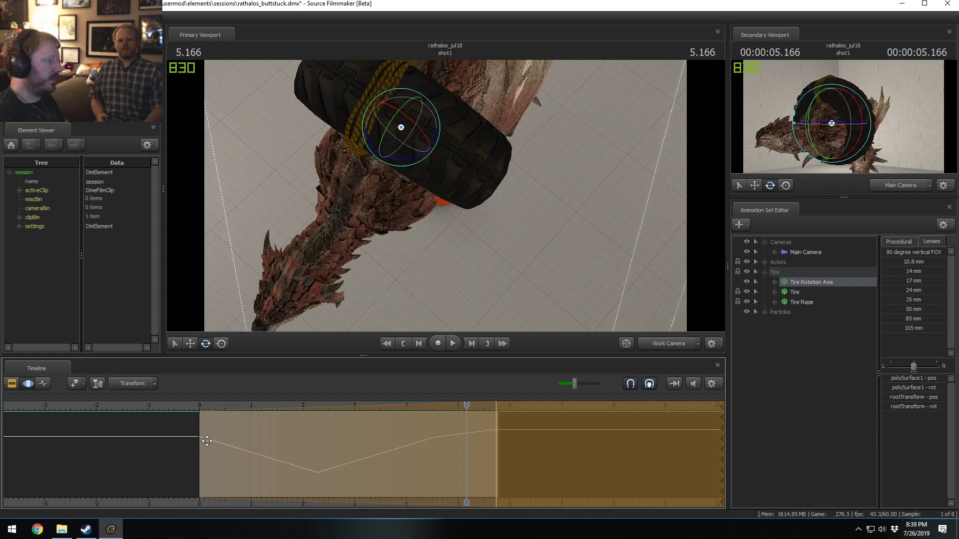
pyautogui.press('Escape')
pyautogui.press('Escape')
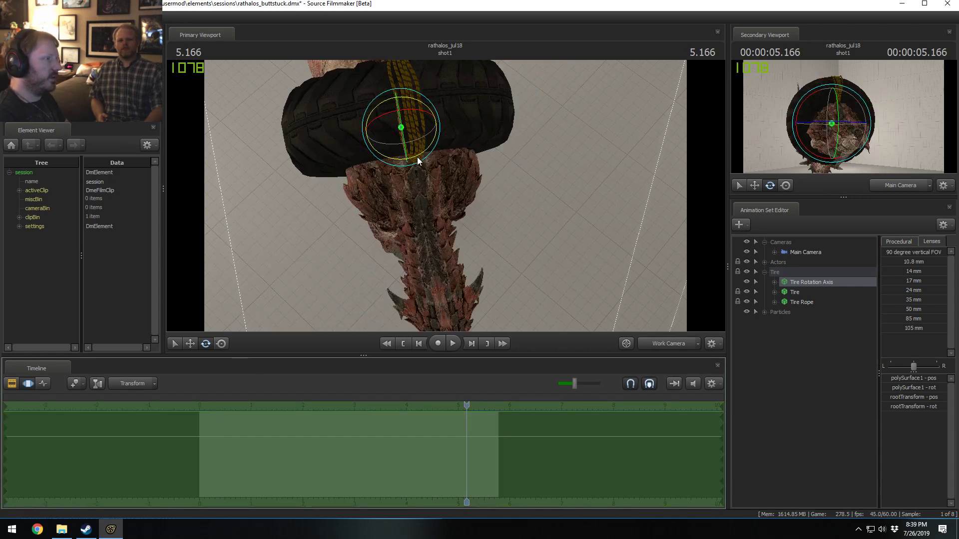
# - Rotate the Tire Rotation Axis slightly for the whole shot, then ramp the time selection from the shot's start to about 5.7 seconds
pyautogui.moveTo(417, 160); pyautogui.dragTo(390, 161)
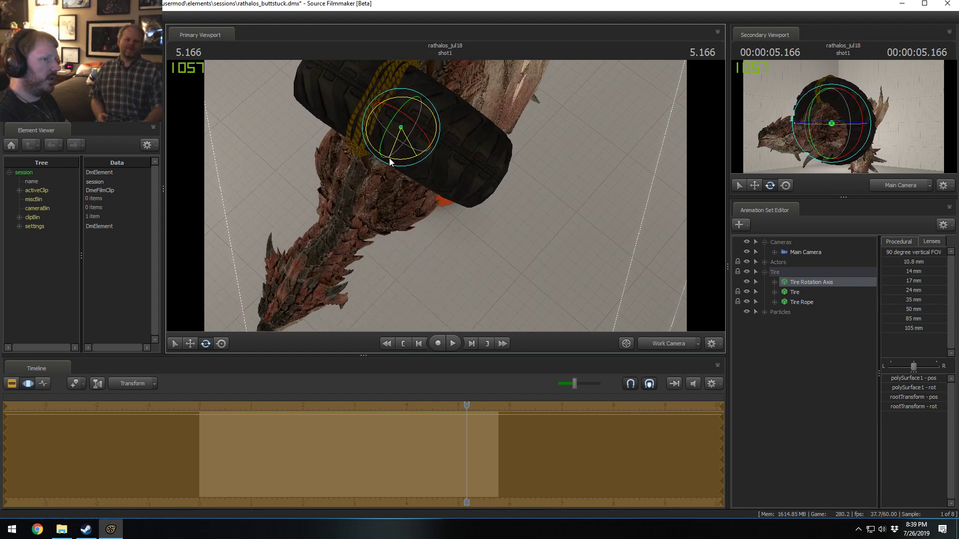
pyautogui.press('F2')
pyautogui.press('F3')
pyautogui.press('shift')
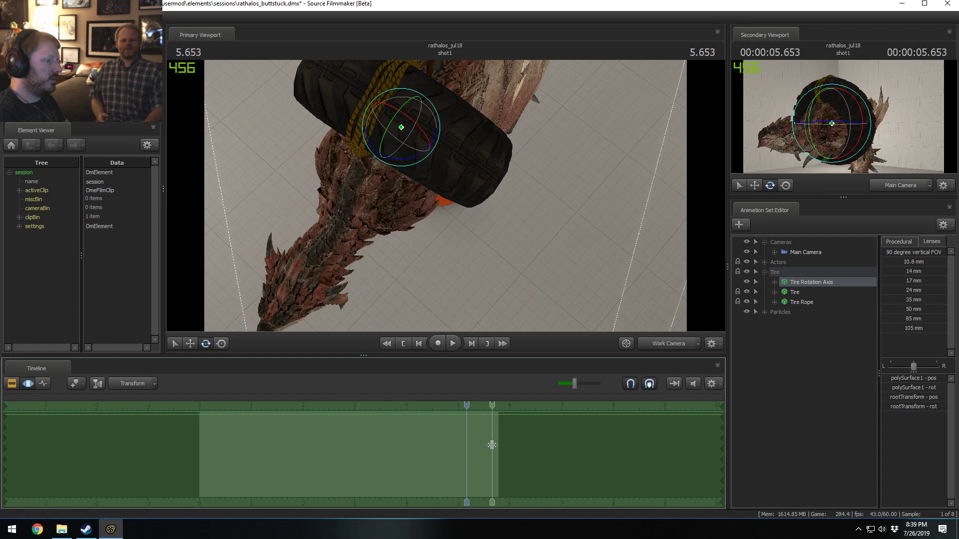
pyautogui.keyDown('shift'); pyautogui.moveTo(495, 448); pyautogui.dragTo(734, 417); pyautogui.keyUp('shift')
pyautogui.moveTo(492, 451); pyautogui.dragTo(194, 463)
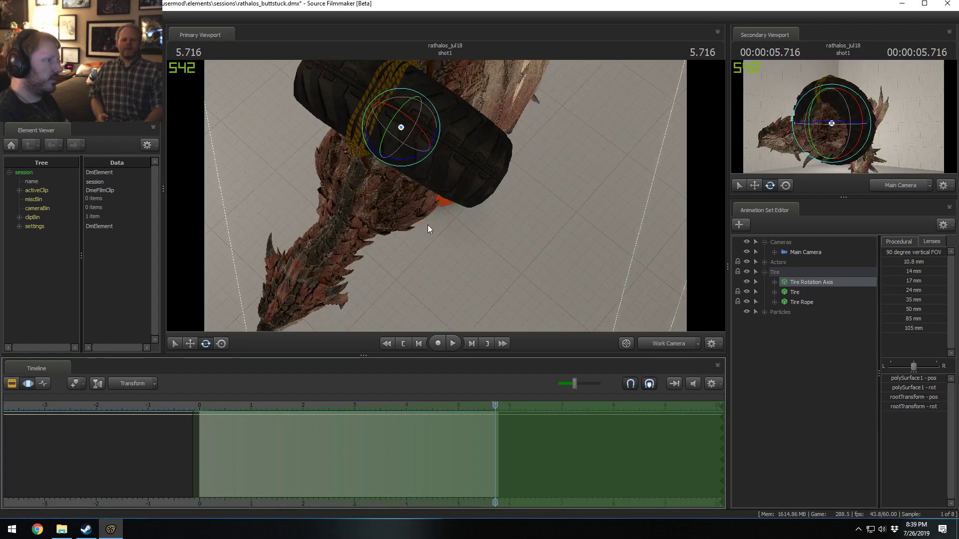
# - Try spinning the Tire Rotation Axis past a half turn across the ramped selection and preview the motion from the shot's start
pyautogui.moveTo(403, 100); pyautogui.dragTo(516, 83)
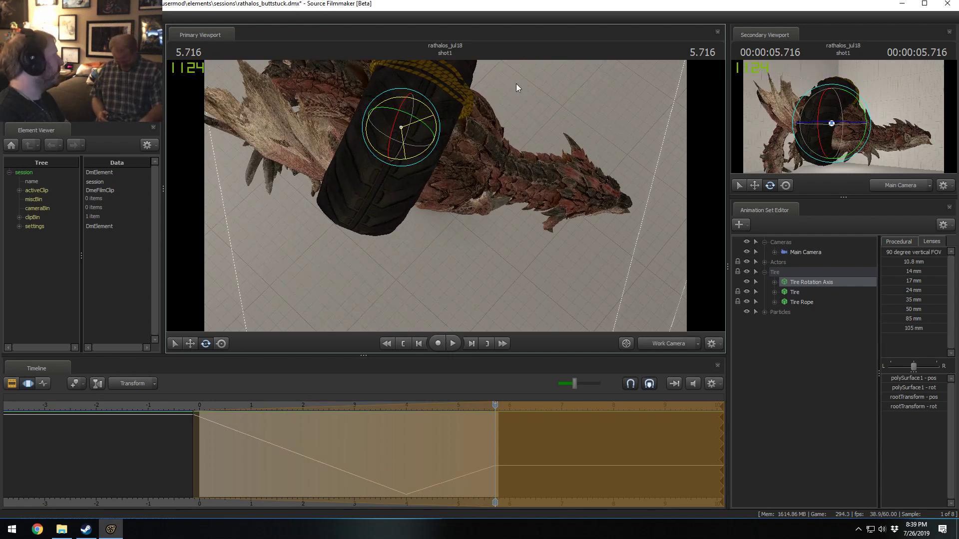
pyautogui.moveTo(517, 83); pyautogui.dragTo(530, 213)
pyautogui.click(193, 416)
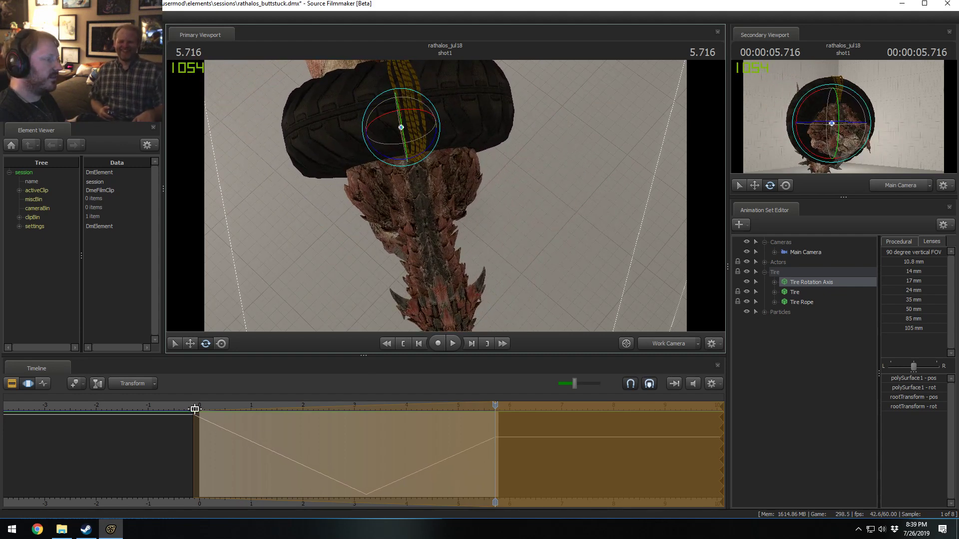
pyautogui.press('space')
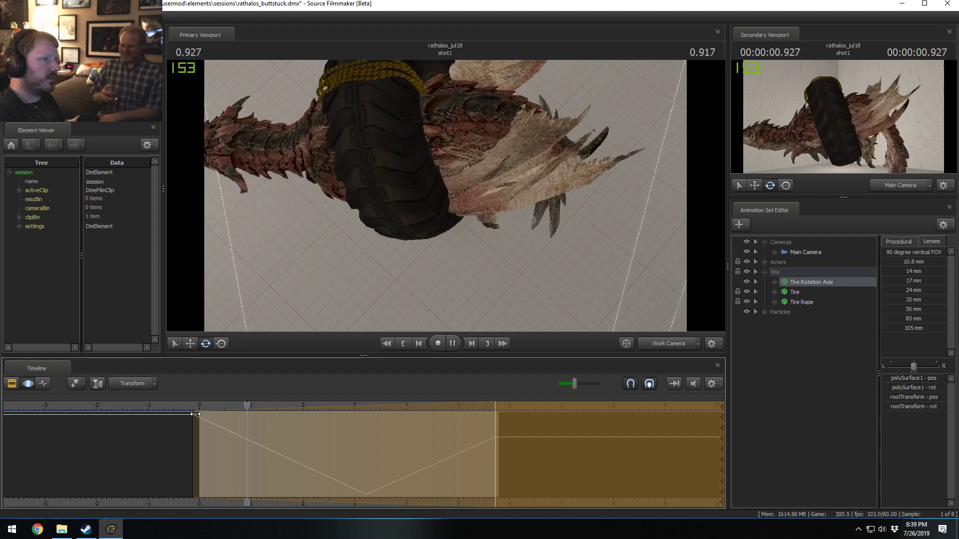
pyautogui.click(193, 409)
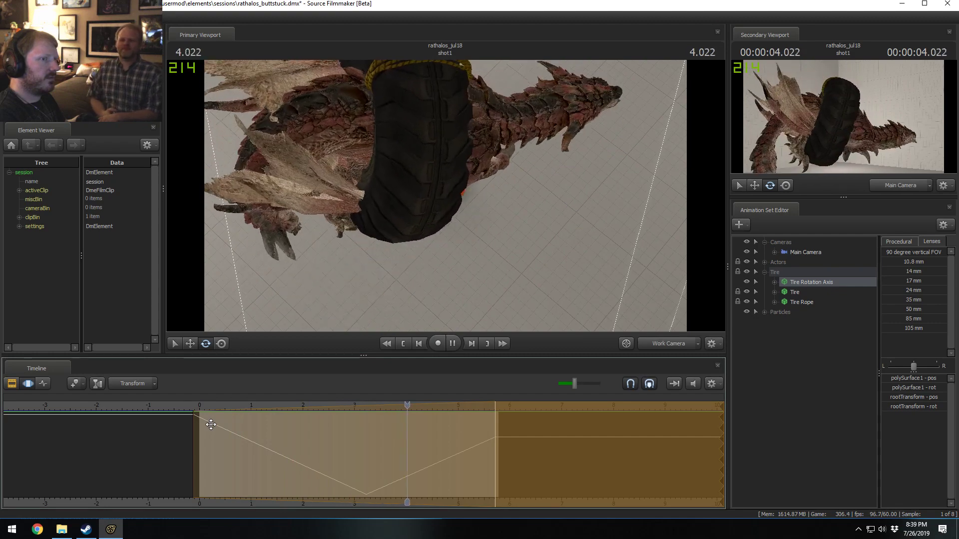
pyautogui.press('space')
# - Try shifting the ramped time selection slightly later, preview the spin again, and undo the spin and the ramp
pyautogui.moveTo(255, 447); pyautogui.dragTo(269, 453)
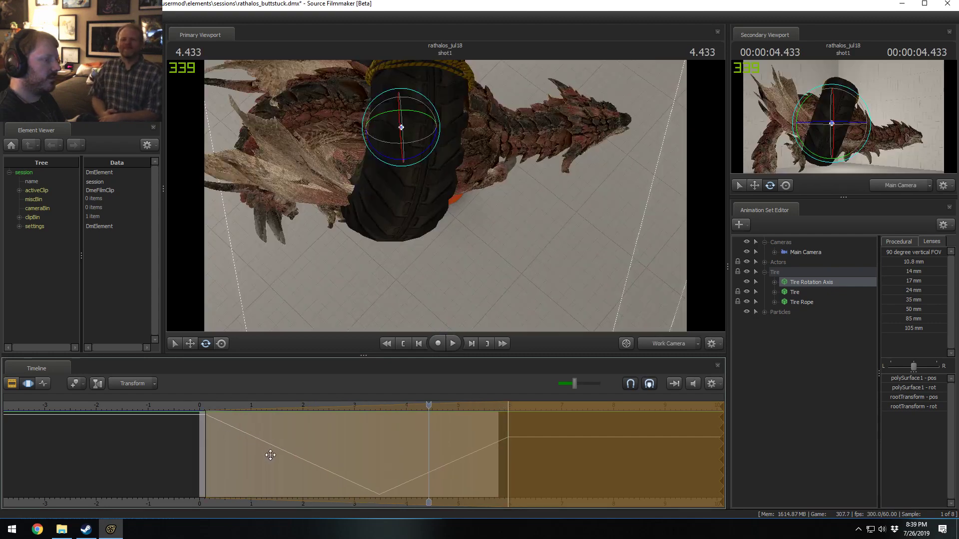
pyautogui.click(191, 407)
pyautogui.press('space')
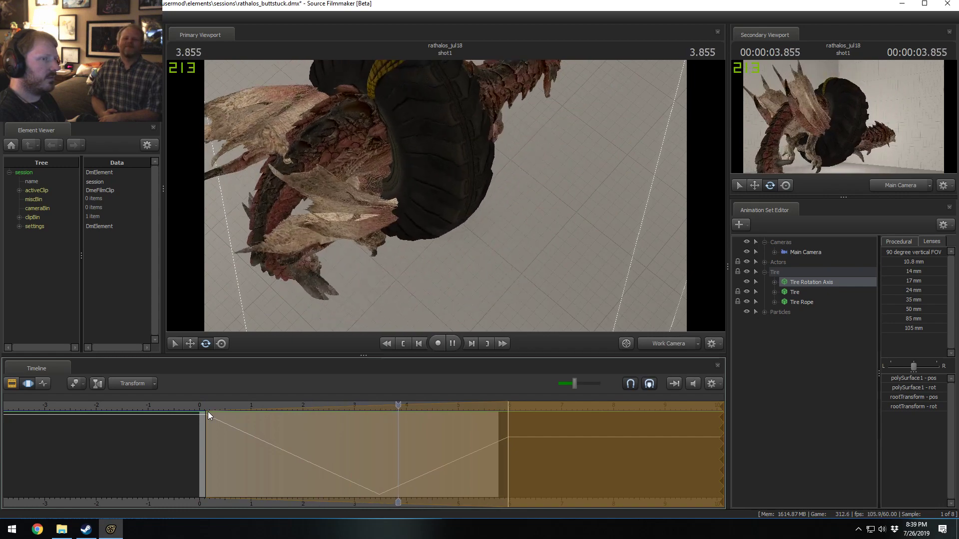
pyautogui.press('space')
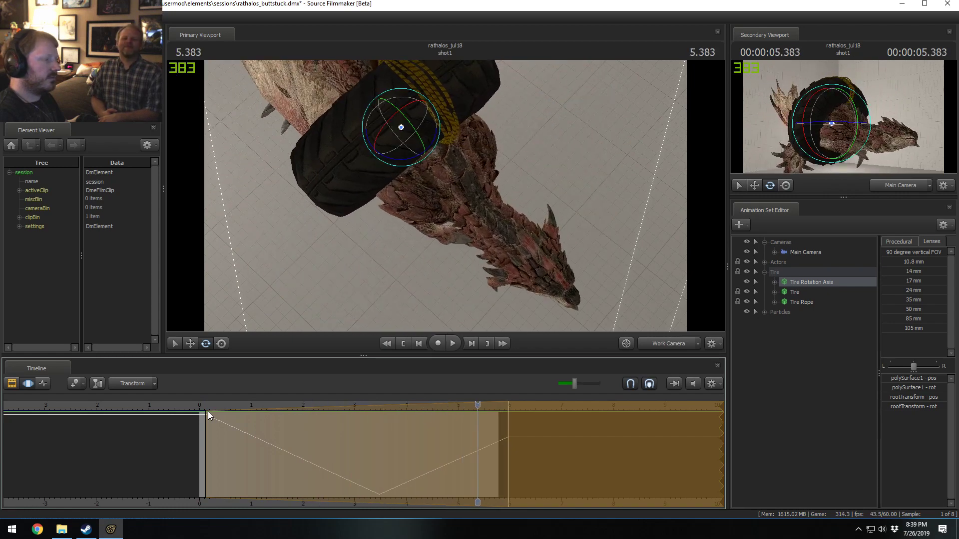
pyautogui.click(203, 409)
pyautogui.press('space')
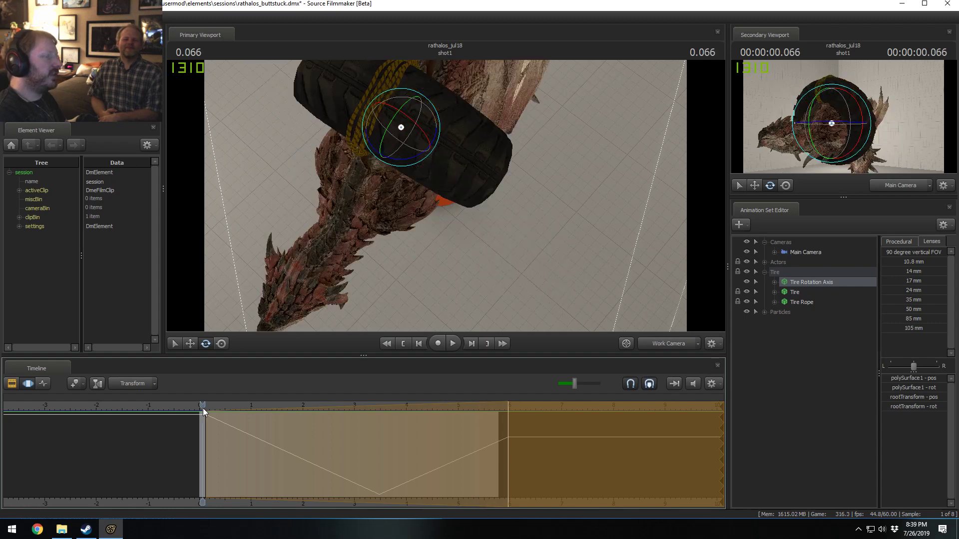
pyautogui.press('space')
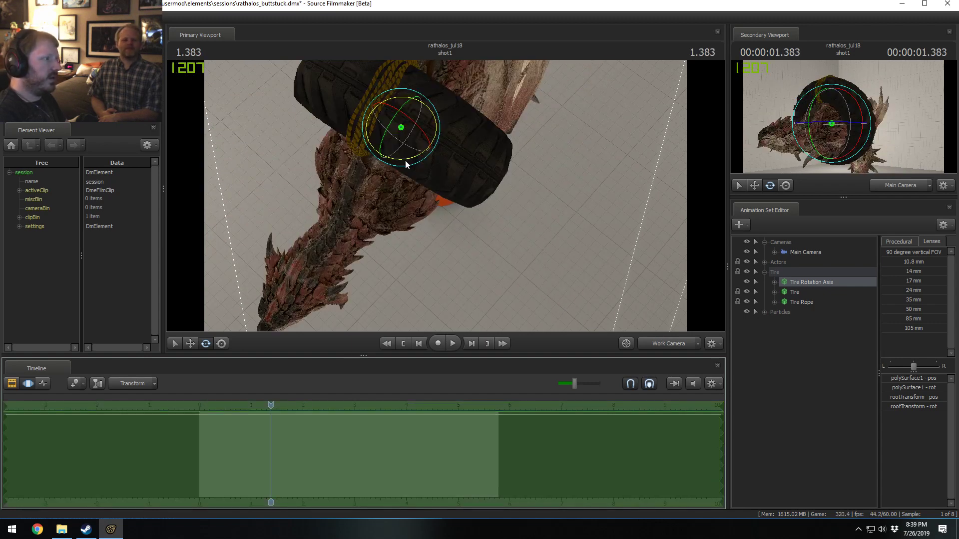
# - Rotate the Tire Rotation Axis further for the whole shot and ramp the time selection from the shot's start to about 5.7 seconds
pyautogui.moveTo(405, 165); pyautogui.dragTo(393, 166)
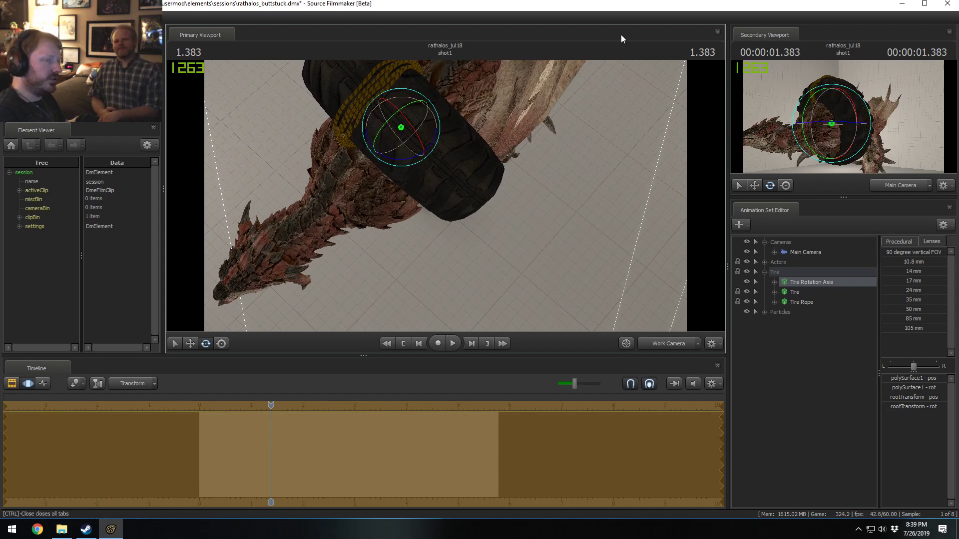
pyautogui.moveTo(189, 460); pyautogui.dragTo(466, 458)
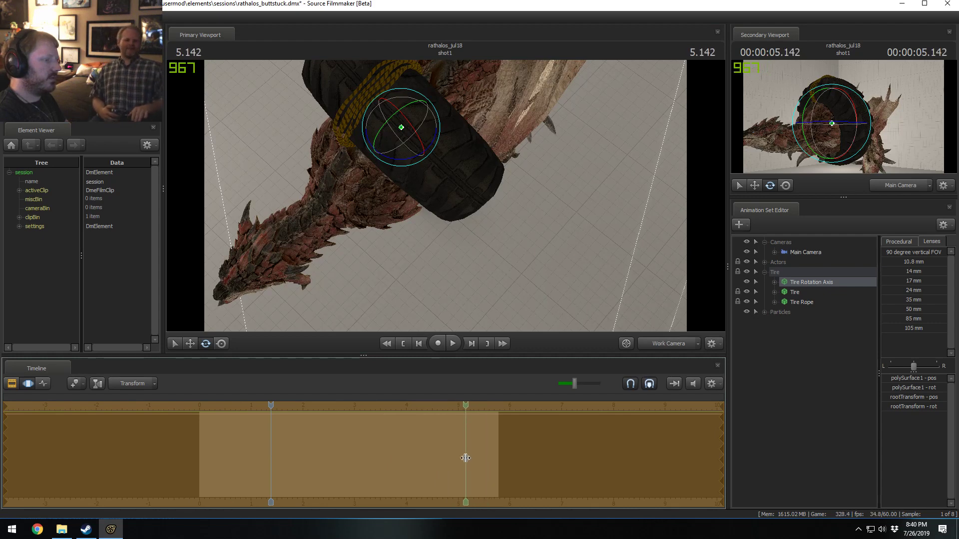
pyautogui.keyDown('shift'); pyautogui.click(494, 465); pyautogui.keyUp('shift')
pyautogui.moveTo(556, 440); pyautogui.dragTo(198, 450)
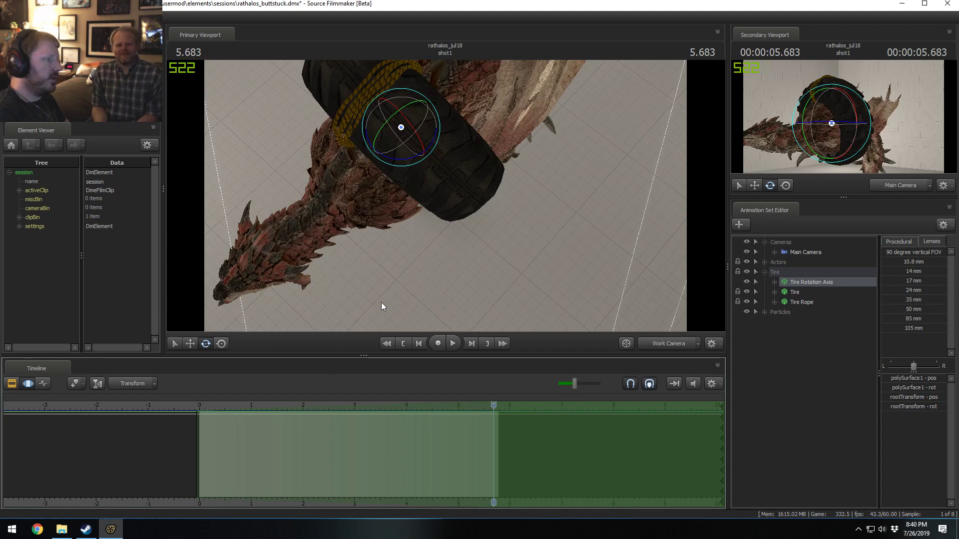
# - Spin the Tire Rotation Axis across the ramped selection so the tire swings around during the shot, and preview the motion
pyautogui.click(405, 162)
pyautogui.moveTo(406, 161); pyautogui.dragTo(556, 122)
pyautogui.click(206, 409)
pyautogui.press('space')
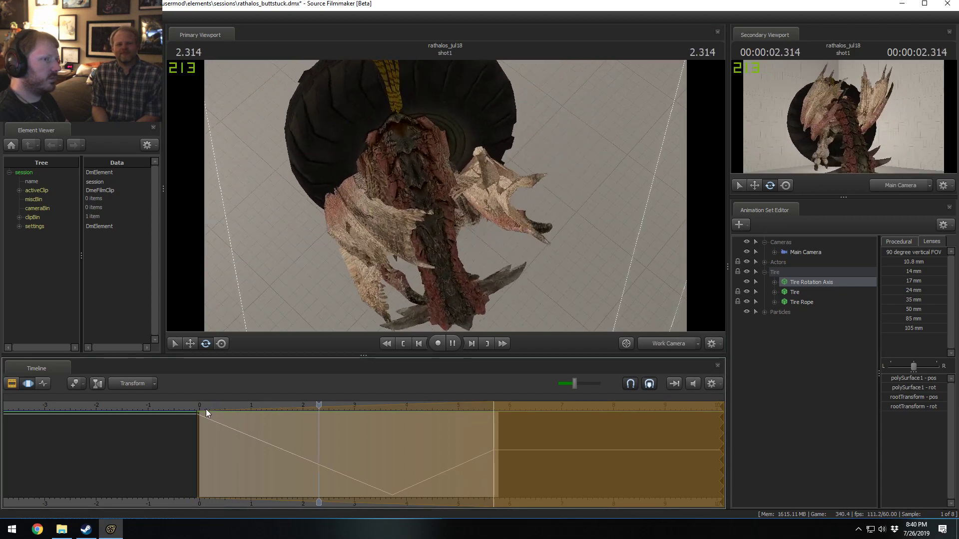
pyautogui.press('space')
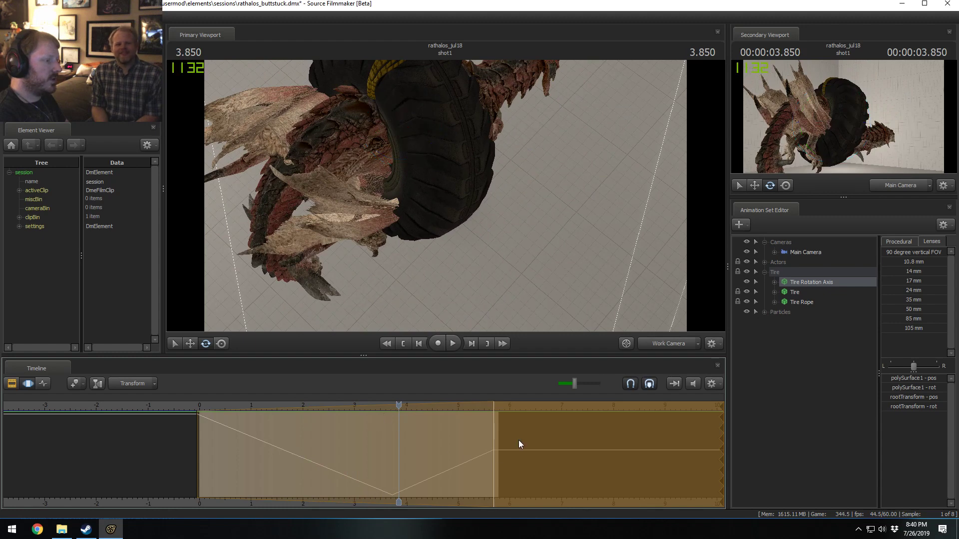
# - Select the callforrescue09.wav dialog clip in the Clip Editor and split it at 1.050 seconds
pyautogui.press('F2')
pyautogui.click(380, 420)
pyautogui.scroll(2, 380, 423)
pyautogui.press('F3')
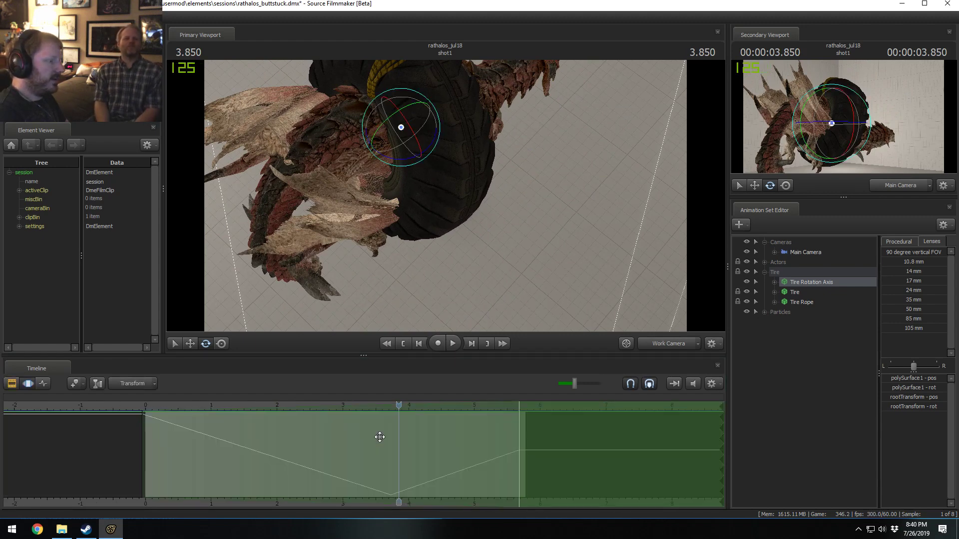
pyautogui.press('F2')
pyautogui.moveTo(325, 407); pyautogui.dragTo(322, 460)
pyautogui.click(323, 460)
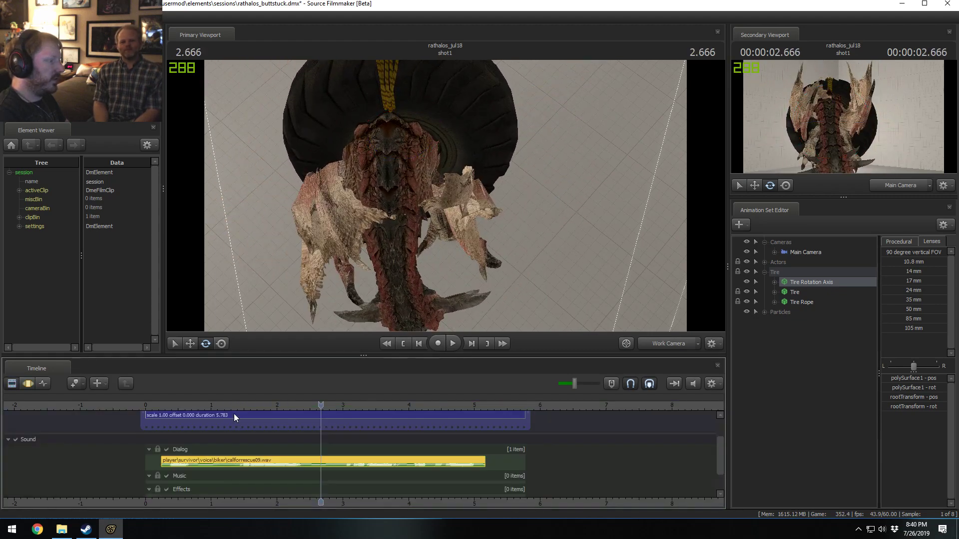
pyautogui.moveTo(233, 414); pyautogui.dragTo(215, 425)
pyautogui.press('b')
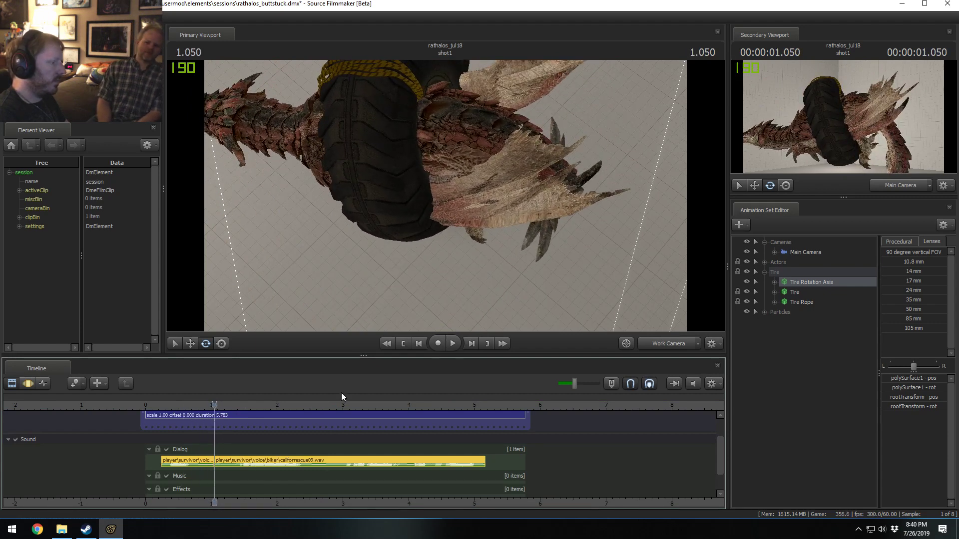
# - Listen for the next pause in the dialog and split the sound clip at 2.783 seconds
pyautogui.click(302, 404)
pyautogui.press('space')
pyautogui.press('space')
pyautogui.press('b')
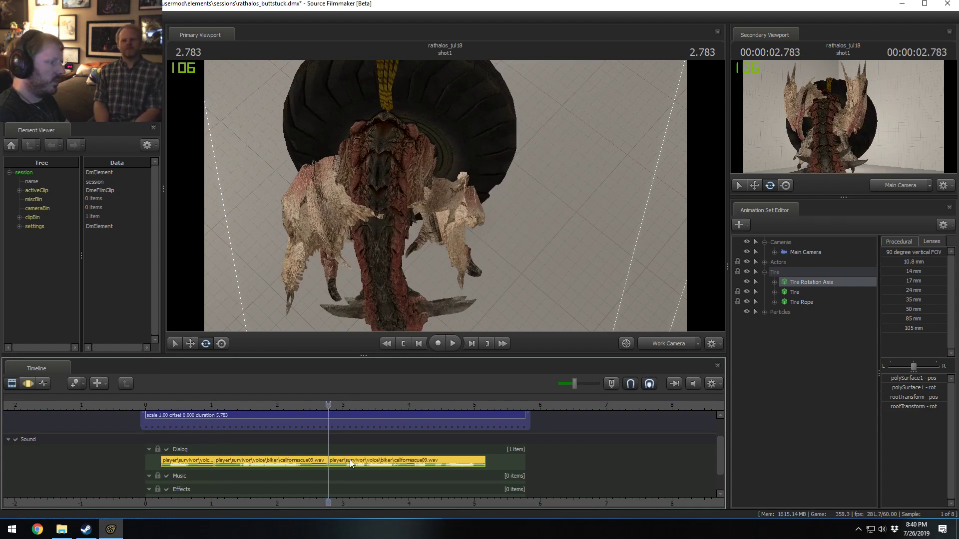
# - Move the last dialog clip to start at about 3.4 seconds and the middle one at about 1.4 seconds
pyautogui.moveTo(350, 462); pyautogui.dragTo(389, 463)
pyautogui.click(256, 460)
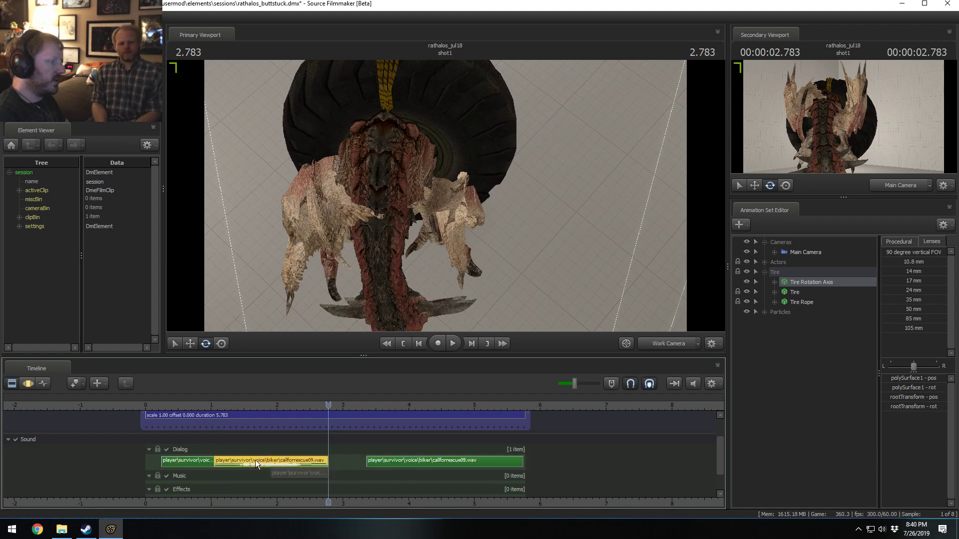
pyautogui.moveTo(256, 460); pyautogui.dragTo(278, 464)
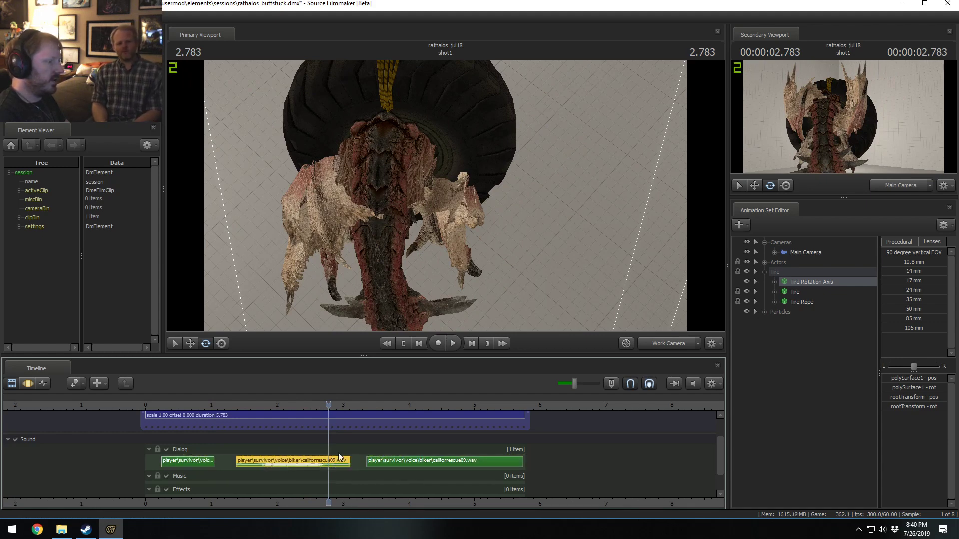
# - Extend the end of the shot and its inner clip to a duration of 6.500 seconds
pyautogui.click(500, 410)
pyautogui.click(525, 416)
pyautogui.moveTo(527, 418); pyautogui.dragTo(577, 425)
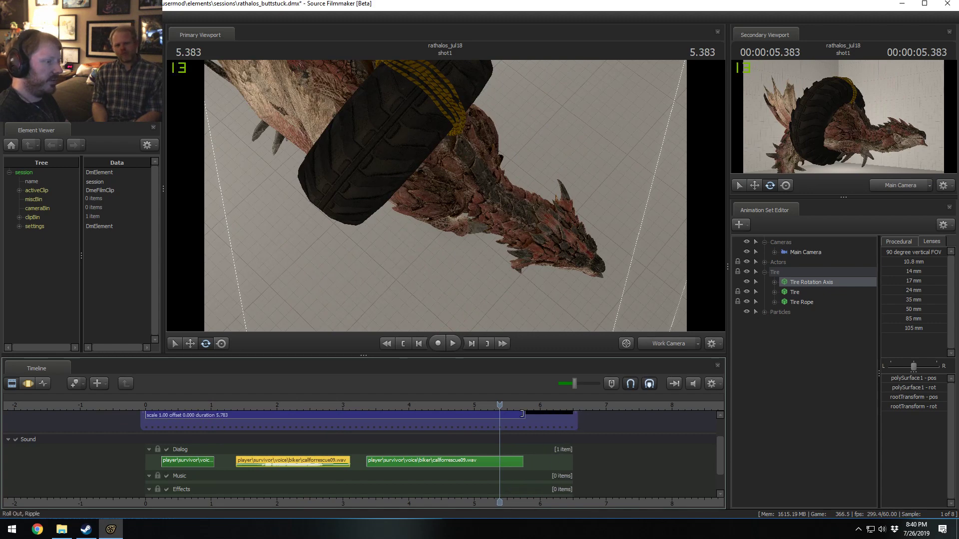
pyautogui.moveTo(522, 414); pyautogui.dragTo(573, 417)
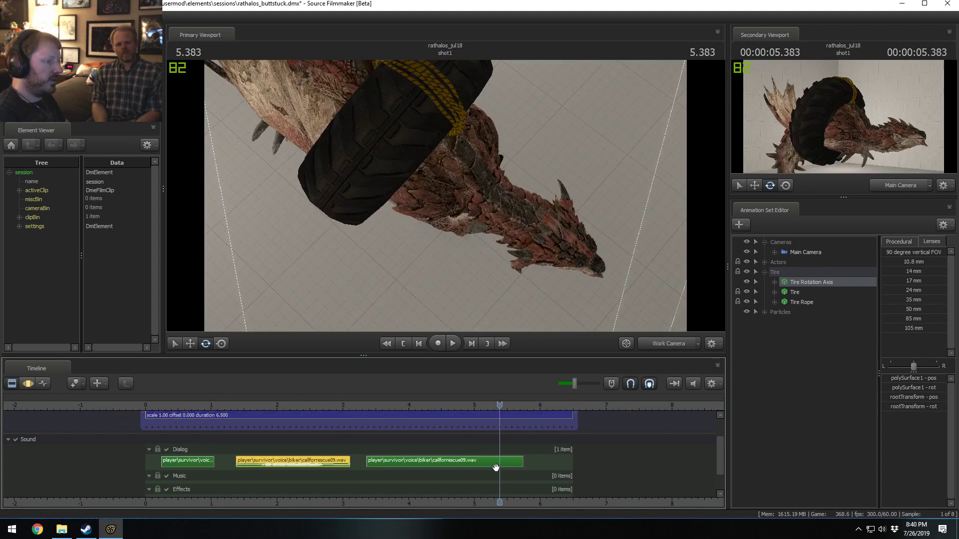
# - Widen the pauses by moving the middle dialog clip to about 1.5 seconds and the last to about 3.75 seconds, and play the shot
pyautogui.moveTo(496, 468)
pyautogui.mouseDown()
pyautogui.moveTo(518, 462)
pyautogui.moveTo(312, 465)
pyautogui.moveTo(322, 464)
pyautogui.mouseUp()
pyautogui.click(158, 404)
pyautogui.press('space')
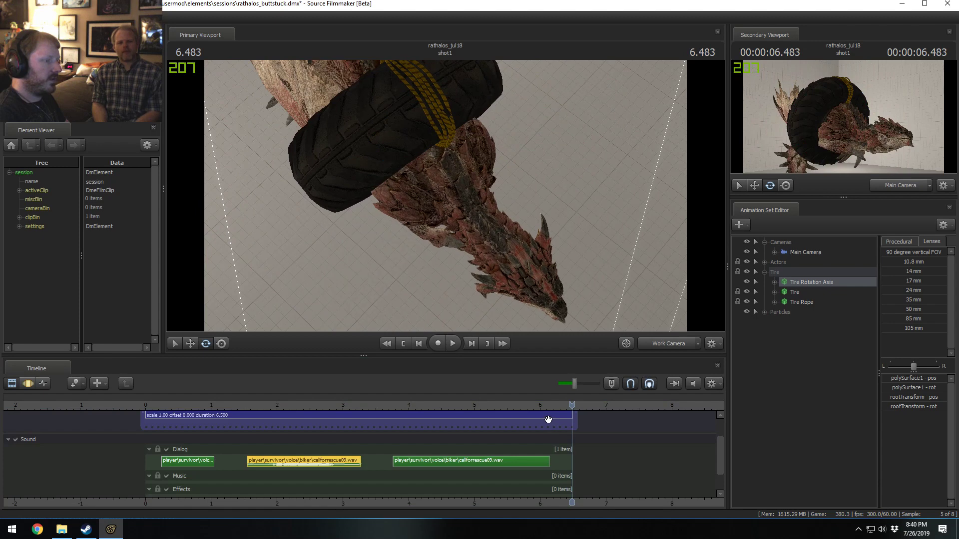
# - Stretch the Tire Rotation Axis time selection in the Motion Editor to the lengthened shot's end and place the playhead at 0.000 seconds
pyautogui.doubleClick(548, 419)
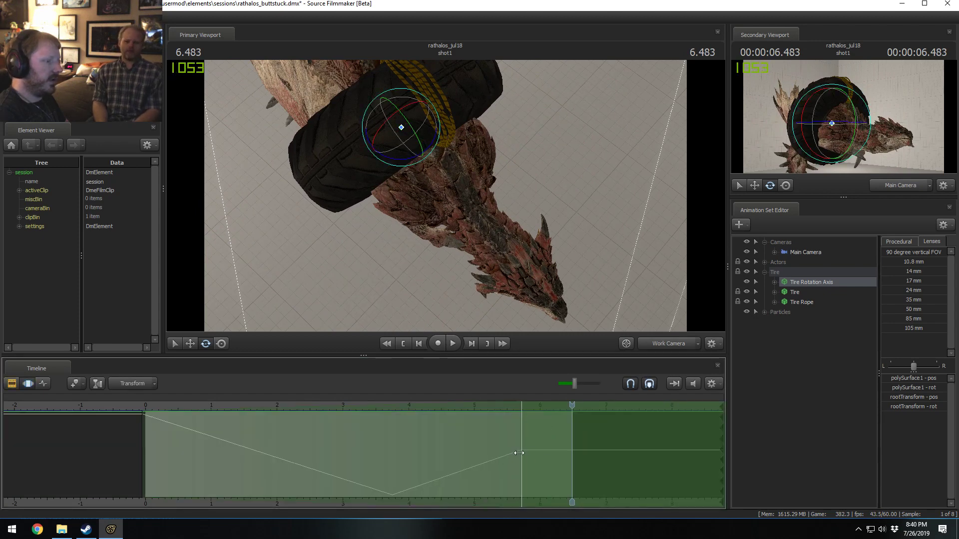
pyautogui.moveTo(519, 453); pyautogui.dragTo(574, 452)
pyautogui.moveTo(572, 406); pyautogui.dragTo(138, 445)
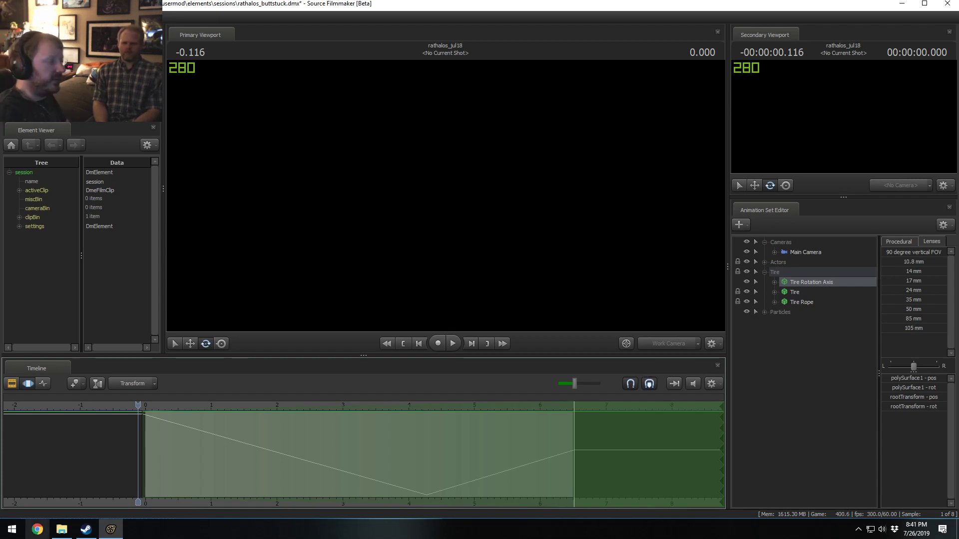
pyautogui.moveTo(103, 501); pyautogui.dragTo(2, 451, button='middle')
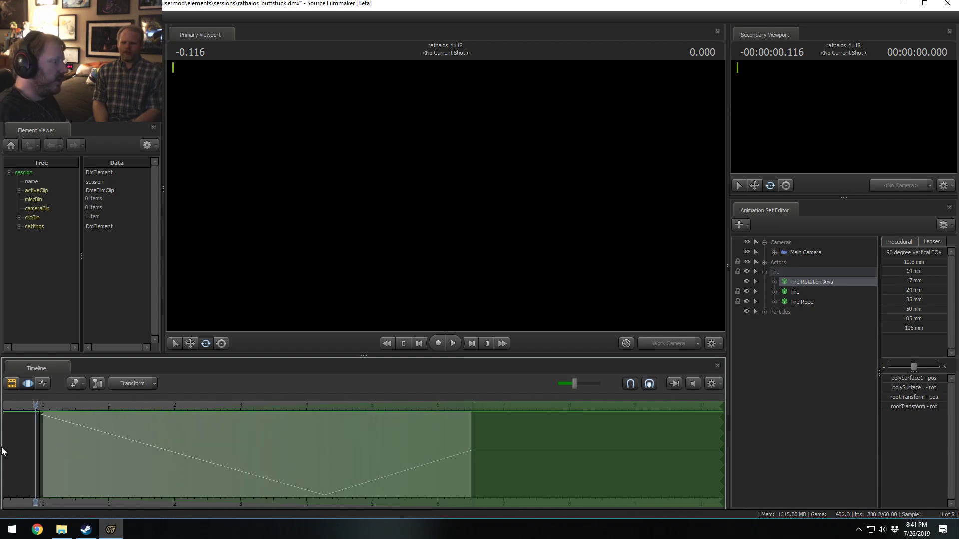
pyautogui.moveTo(31, 407); pyautogui.dragTo(44, 409)
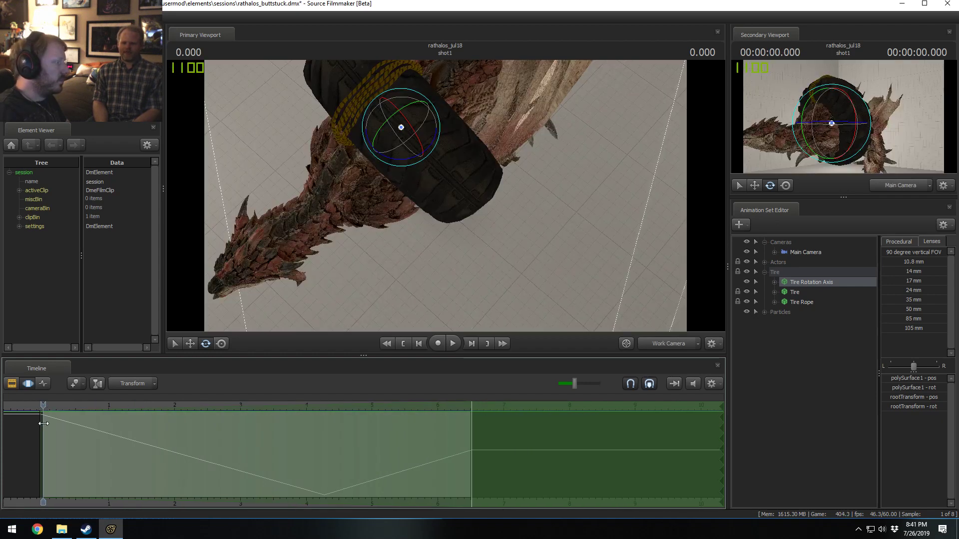
# - Nudge the end of the Tire Rotation Axis time selection to the shot's end at 6.5 seconds and play the shot from 0.000 seconds
pyautogui.press('space')
pyautogui.press('space')
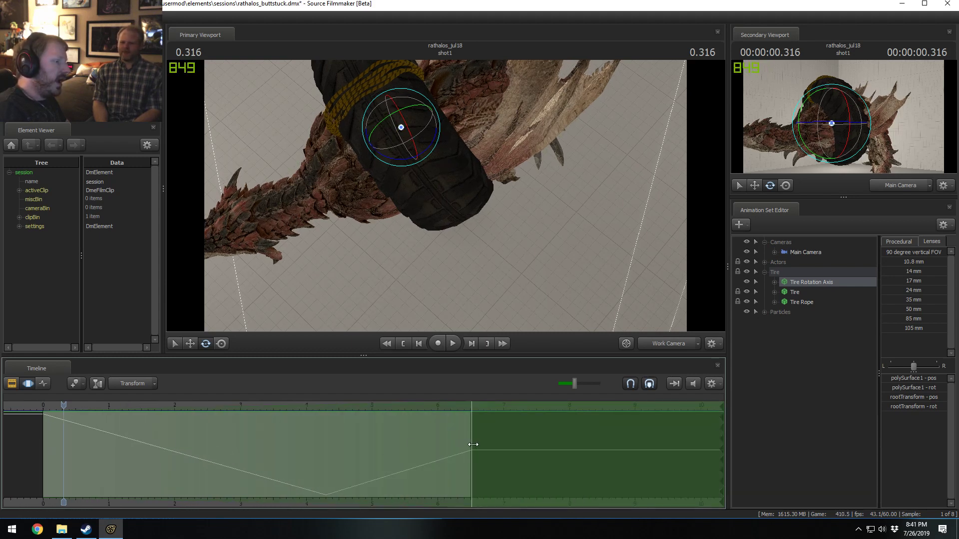
pyautogui.moveTo(473, 444); pyautogui.dragTo(472, 444)
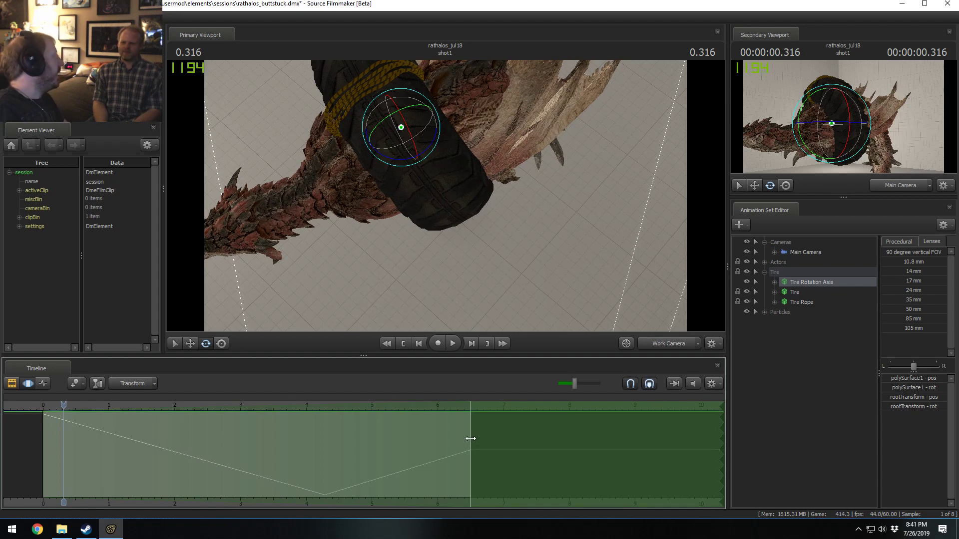
pyautogui.moveTo(41, 411); pyautogui.dragTo(44, 409)
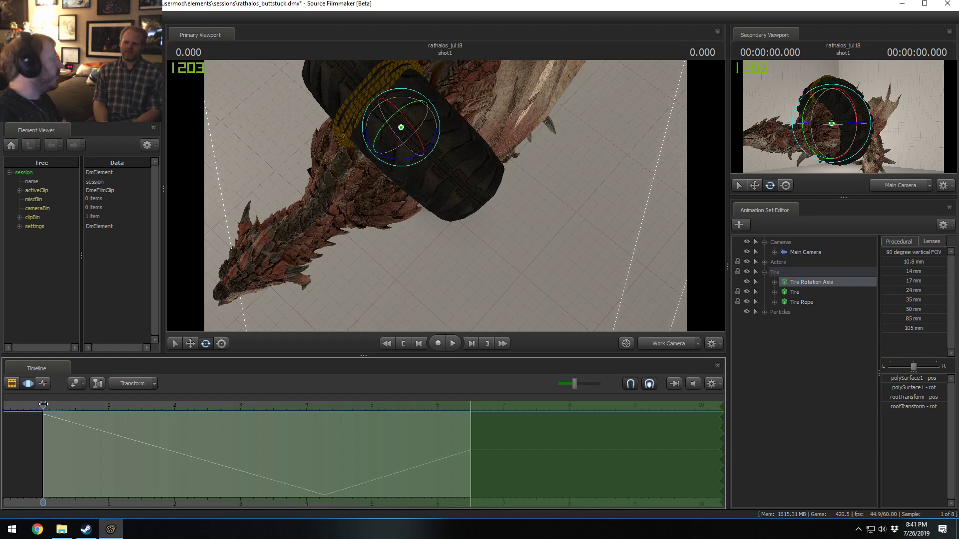
pyautogui.press('space')
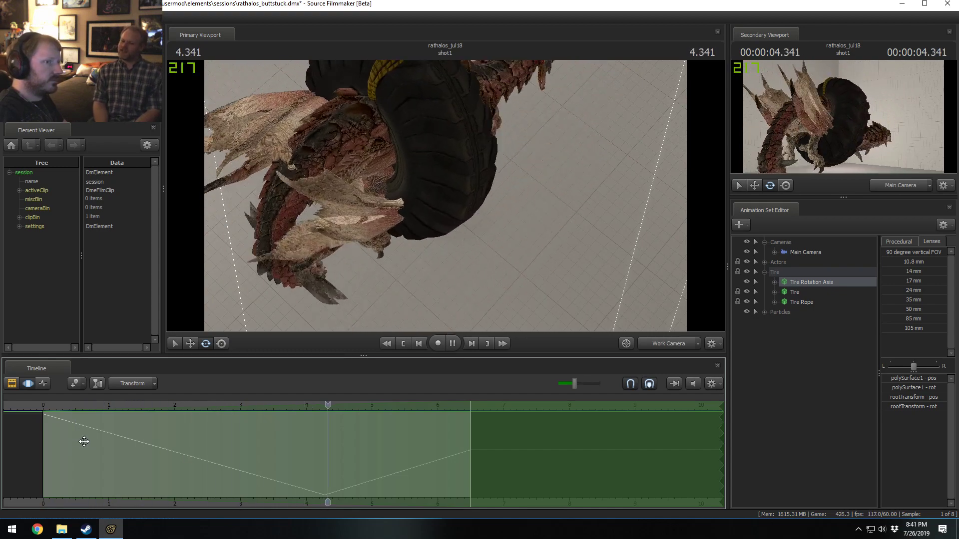
pyautogui.press('space')
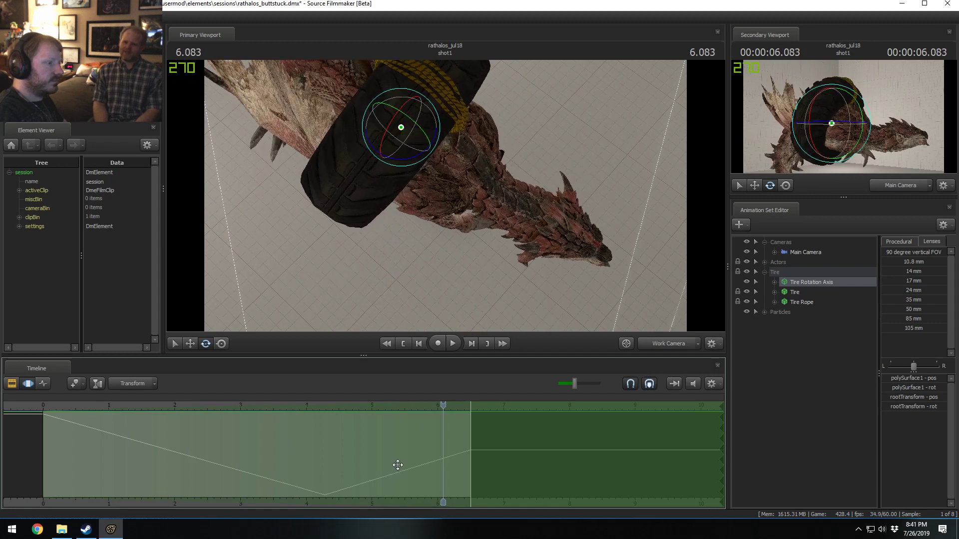
# - Move the last dialog clip to start at about 3.9 seconds and the middle one at about 1.4 seconds
pyautogui.hotkey('ctrl', '1')
pyautogui.click(385, 464)
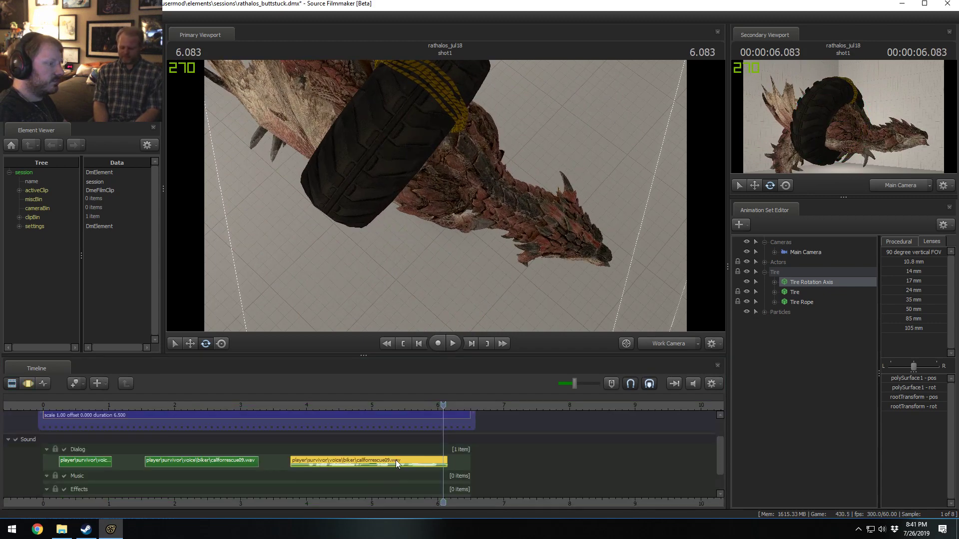
pyautogui.moveTo(396, 460); pyautogui.dragTo(406, 467)
pyautogui.moveTo(185, 457); pyautogui.dragTo(170, 461)
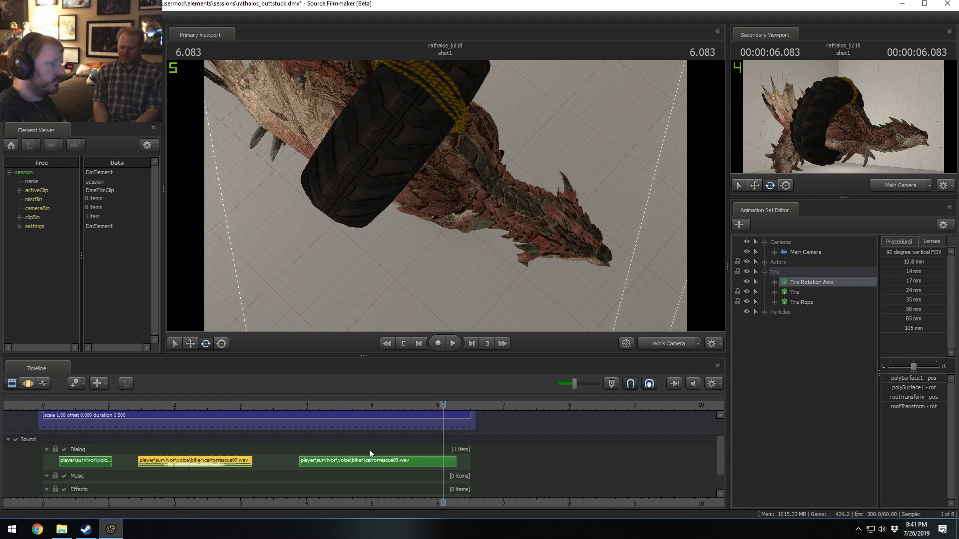
# - Check the tire's pose near the shot's end and play the shot with the respaced dialog from 0.000 seconds
pyautogui.moveTo(443, 412); pyautogui.dragTo(461, 416)
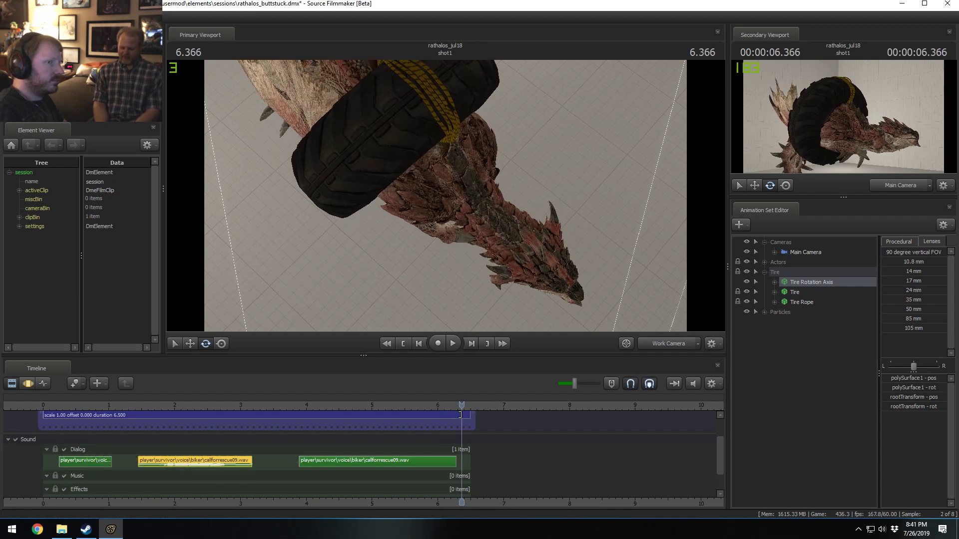
pyautogui.press('F3')
pyautogui.press('F2')
pyautogui.press('F3')
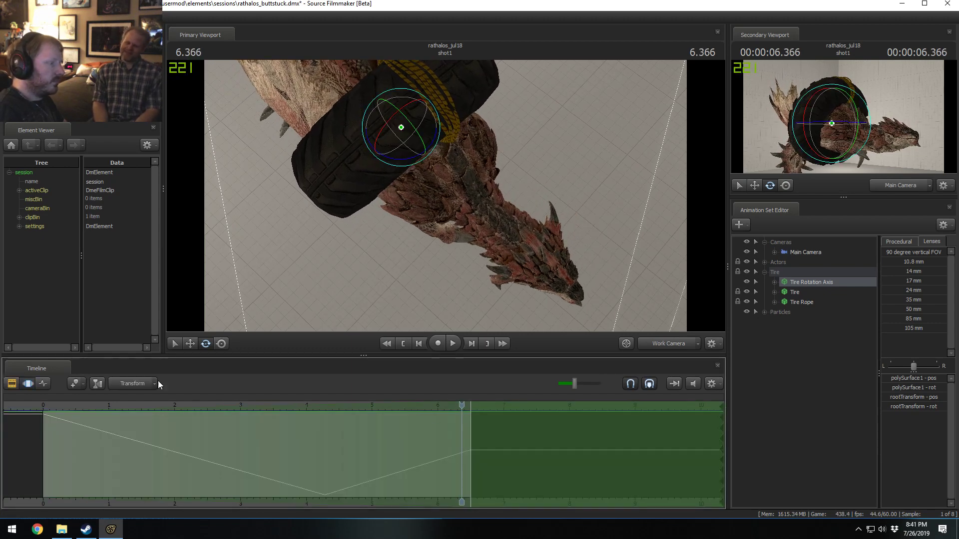
pyautogui.moveTo(40, 408); pyautogui.dragTo(43, 412)
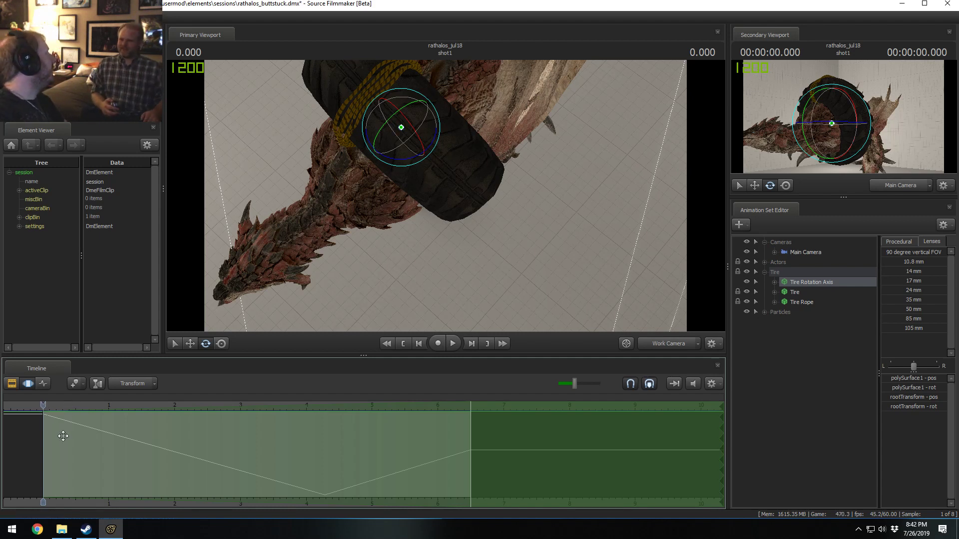
pyautogui.press('F3')
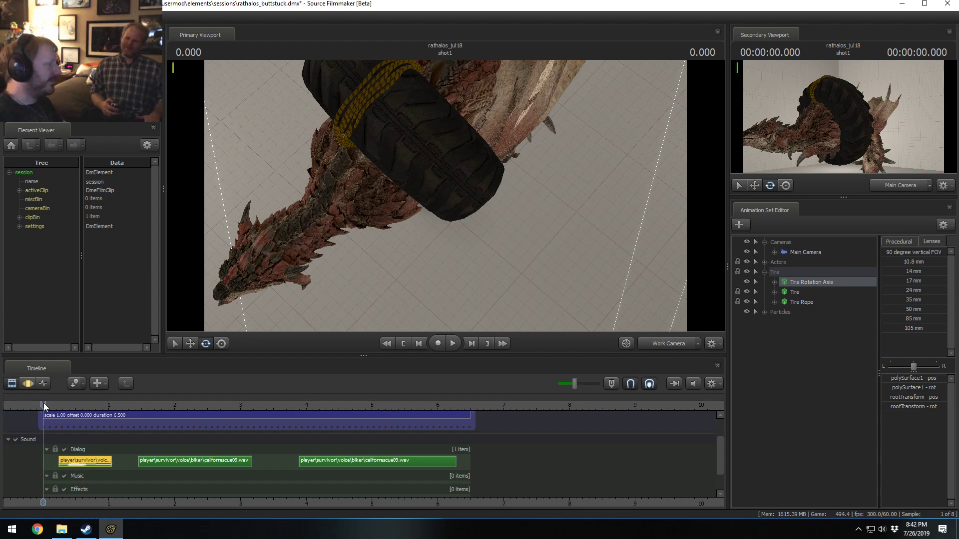
pyautogui.press('space')
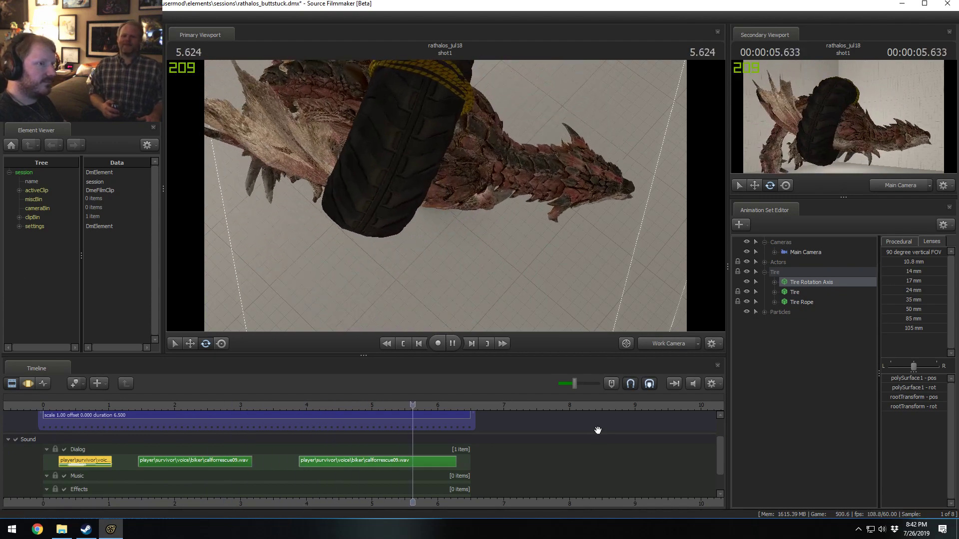
pyautogui.press('space')
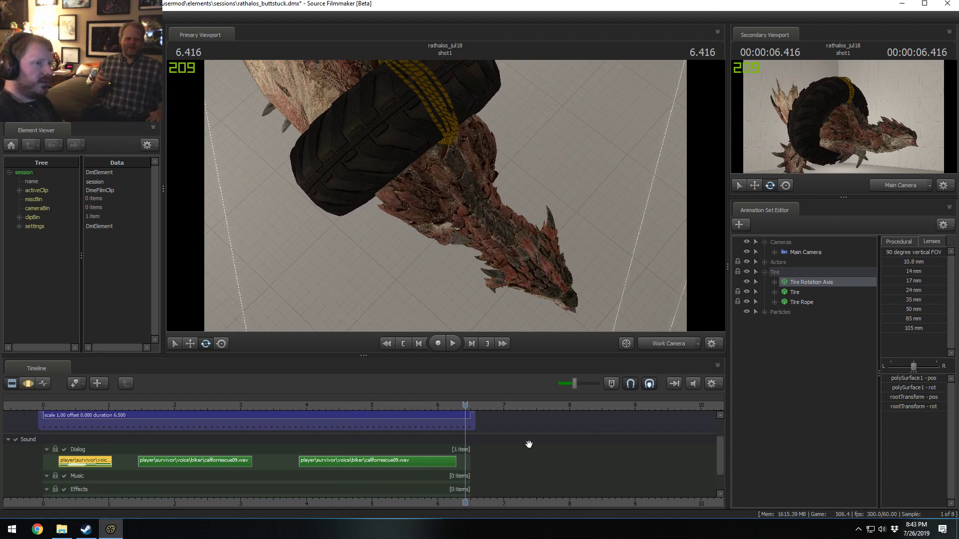
# - With the Motion Editor's time selection spanning all time, create an animation set for the new model mhw\rathalos.mdl
pyautogui.doubleClick(391, 415)
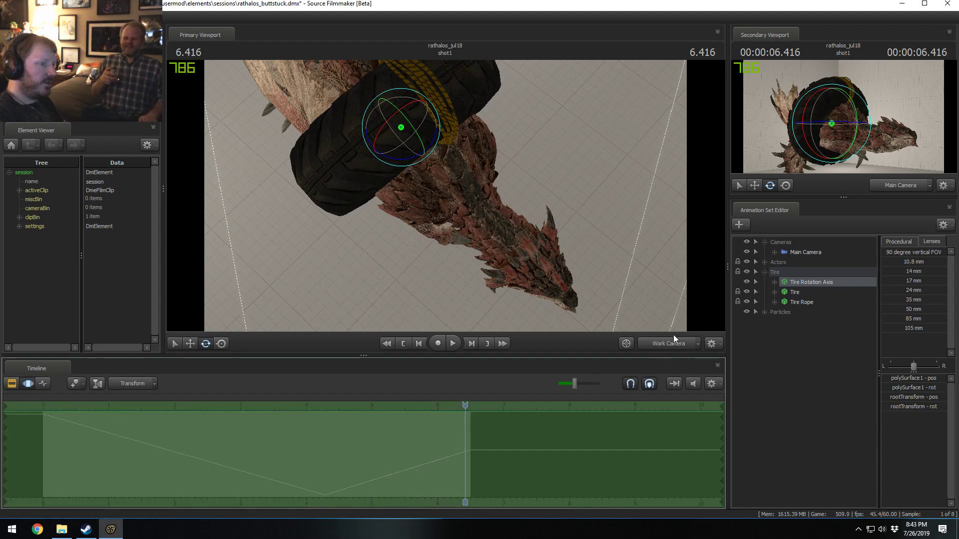
pyautogui.click(665, 343)
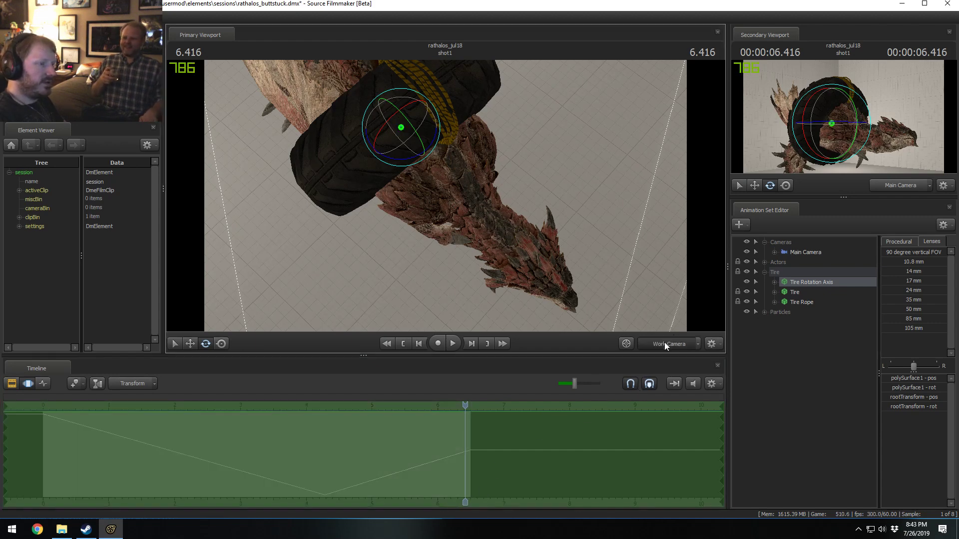
pyautogui.click(664, 343)
pyautogui.moveTo(445, 195)
pyautogui.mouseDown()
pyautogui.moveTo(442, 149)
pyautogui.moveTo(444, 189)
pyautogui.mouseUp()
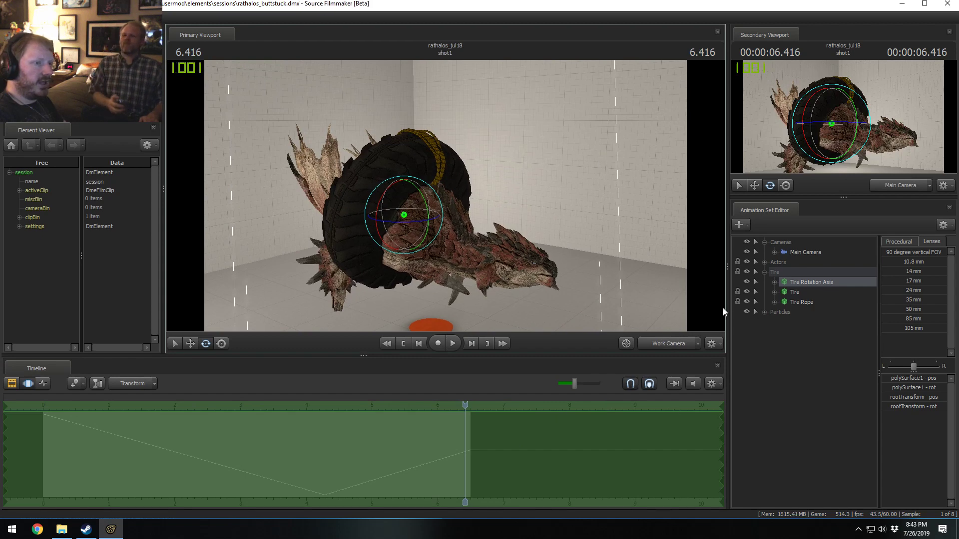
pyautogui.click(765, 272)
pyautogui.rightClick(770, 322)
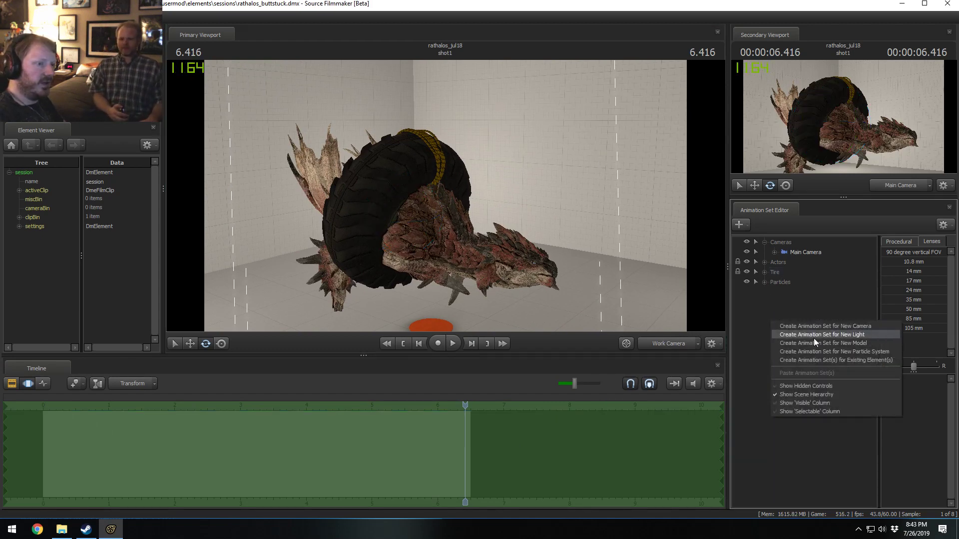
pyautogui.click(815, 341)
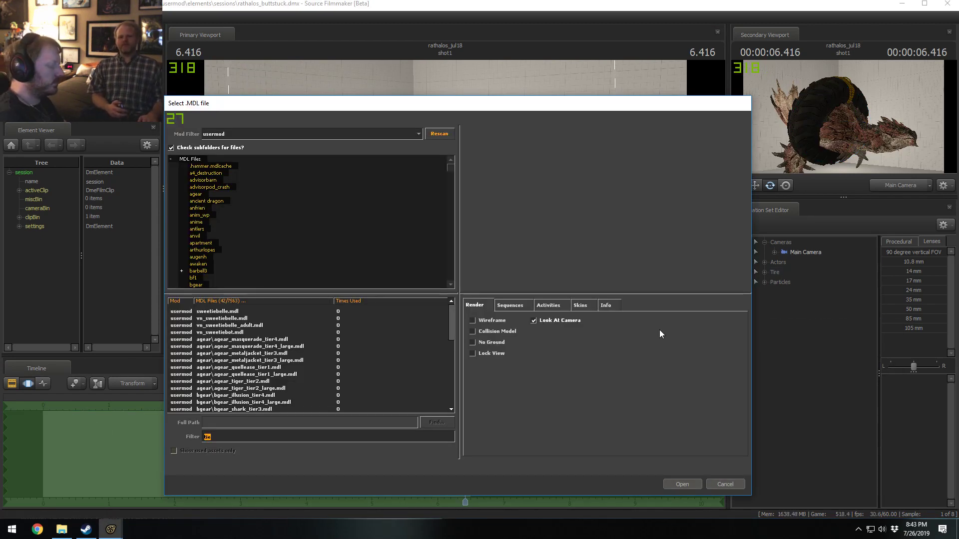
pyautogui.write('r')
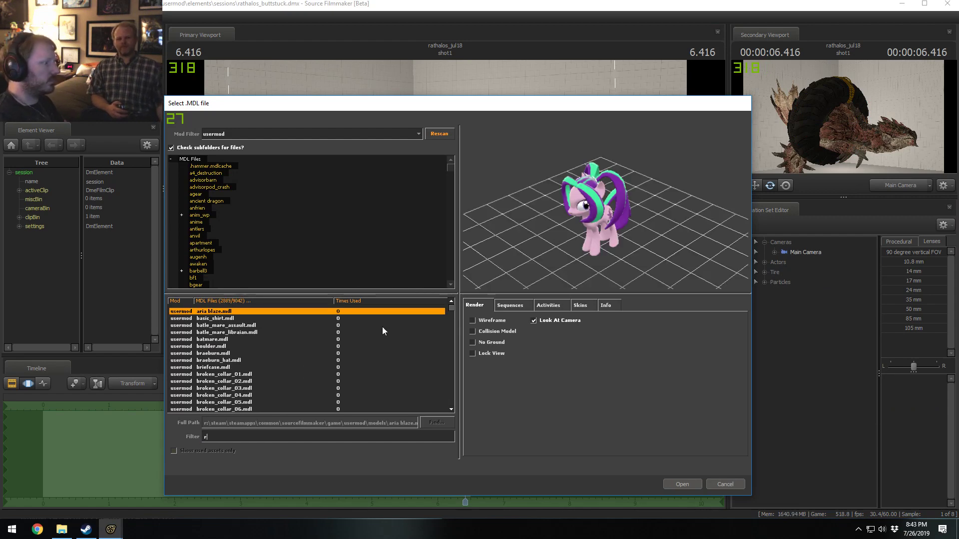
pyautogui.write('athalos')
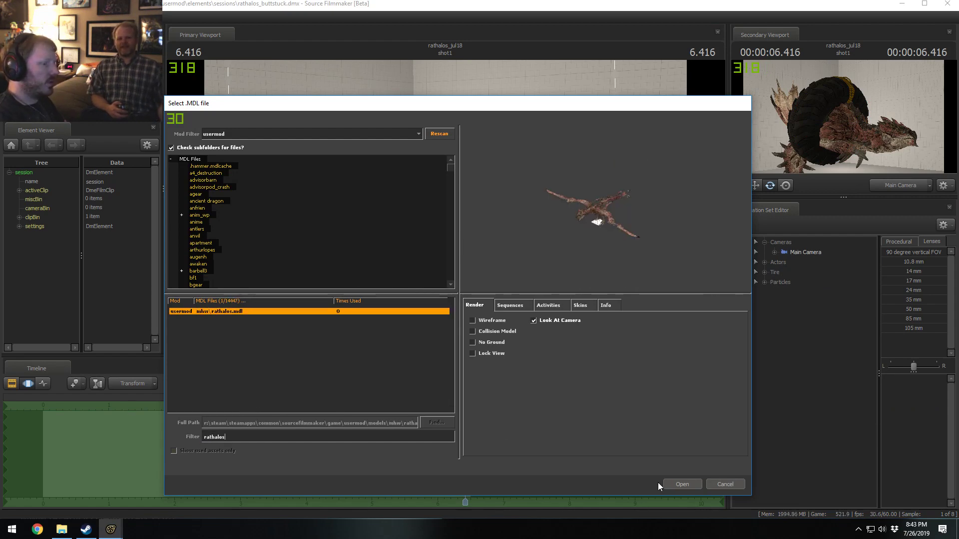
pyautogui.click(675, 484)
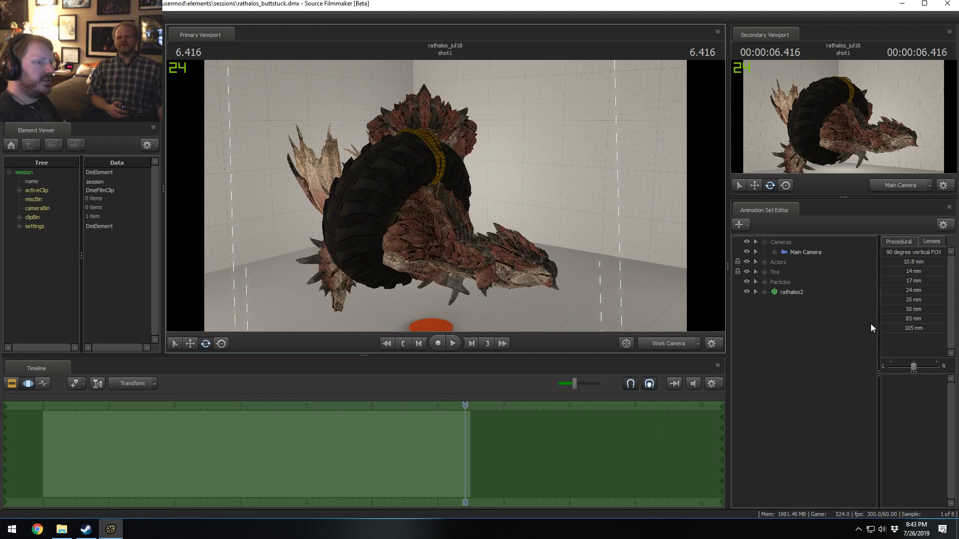
# - Rotate the whole rathalos2 model sideways so that its head points toward the tire
pyautogui.click(801, 293)
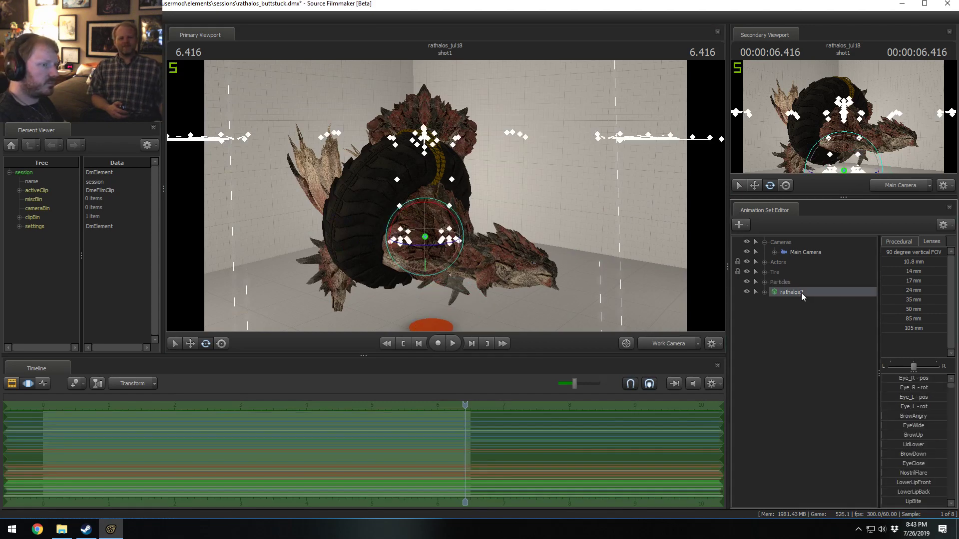
pyautogui.moveTo(455, 219); pyautogui.dragTo(474, 207)
pyautogui.press('s')
pyautogui.press('w')
pyautogui.press('e')
pyautogui.keyDown('alt'); pyautogui.moveTo(475, 207); pyautogui.dragTo(490, 183); pyautogui.keyUp('alt')
pyautogui.press('w')
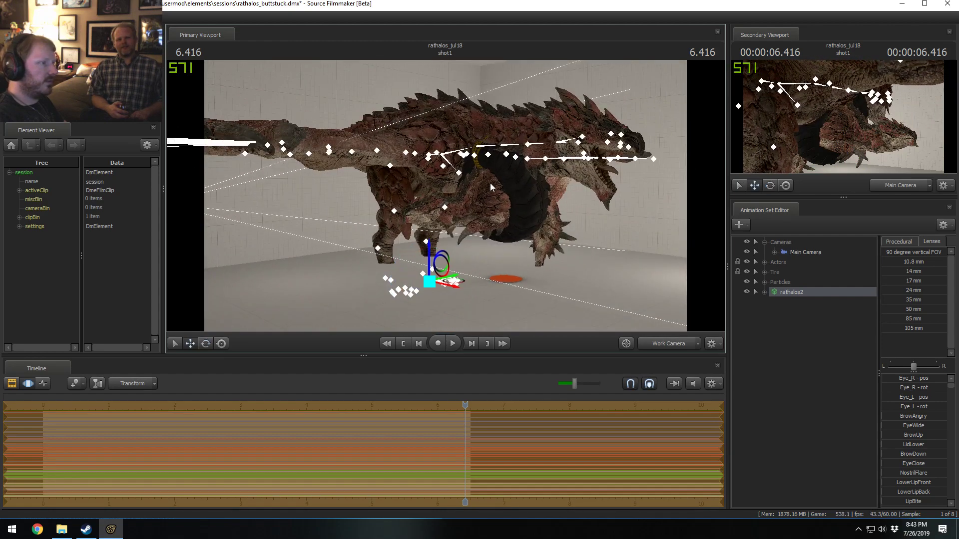
# - Move rathalos2 back and adjust its height until its head sits right beside the head of the Rathalos in the tire
pyautogui.moveTo(443, 266); pyautogui.dragTo(399, 345)
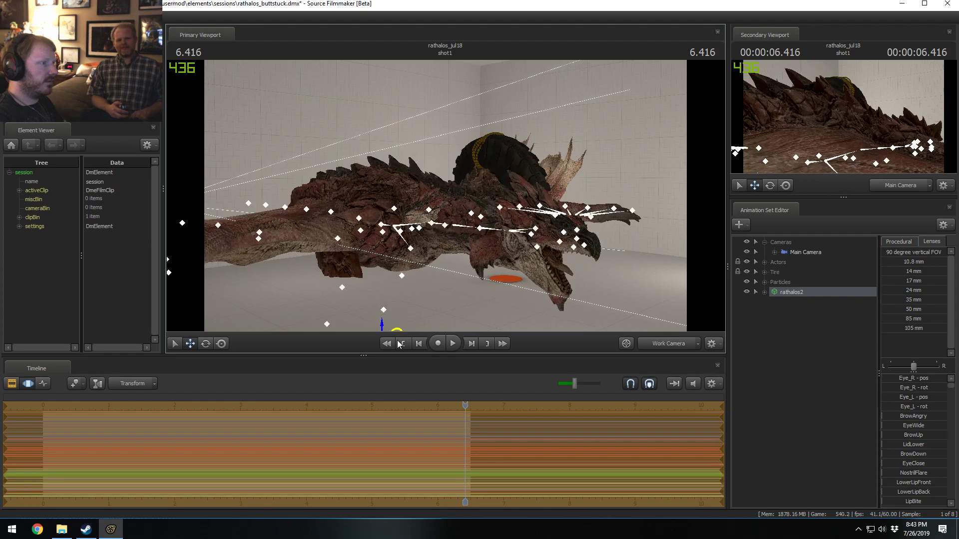
pyautogui.keyDown('alt'); pyautogui.moveTo(436, 298); pyautogui.dragTo(428, 248); pyautogui.keyUp('alt')
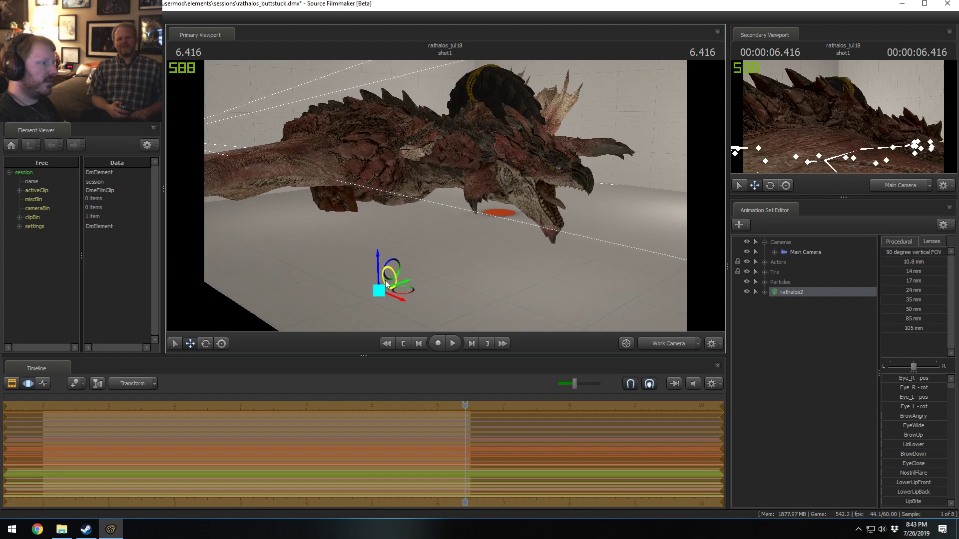
pyautogui.moveTo(385, 283); pyautogui.dragTo(357, 206)
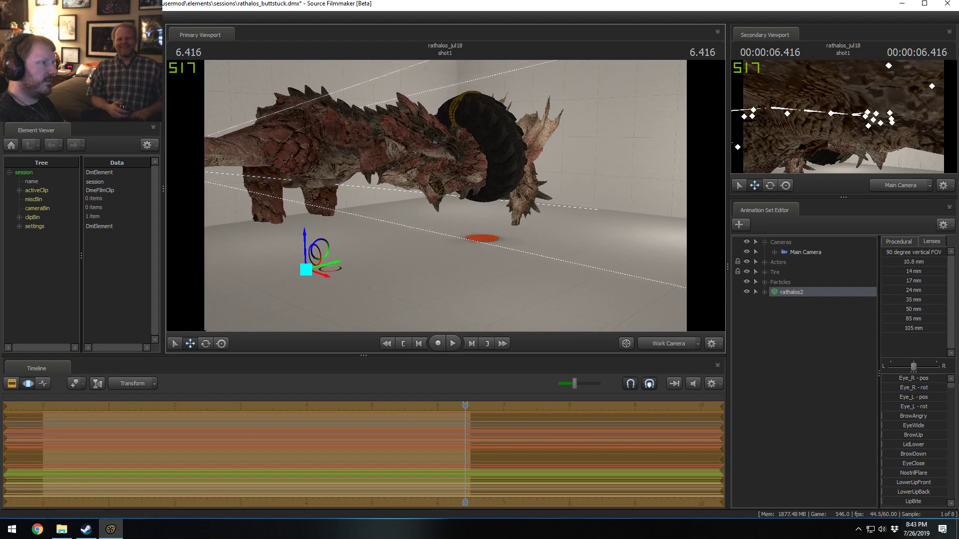
pyautogui.press('w')
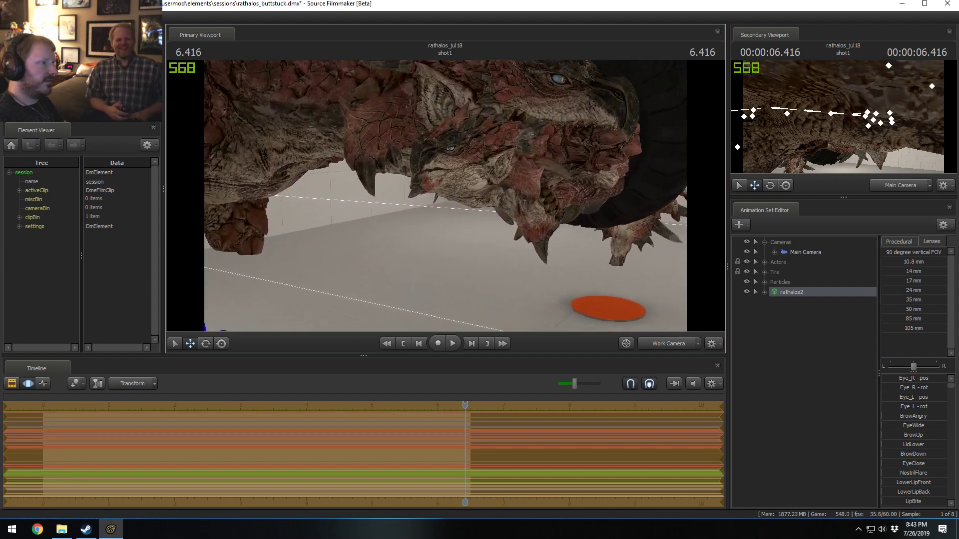
pyautogui.press('s')
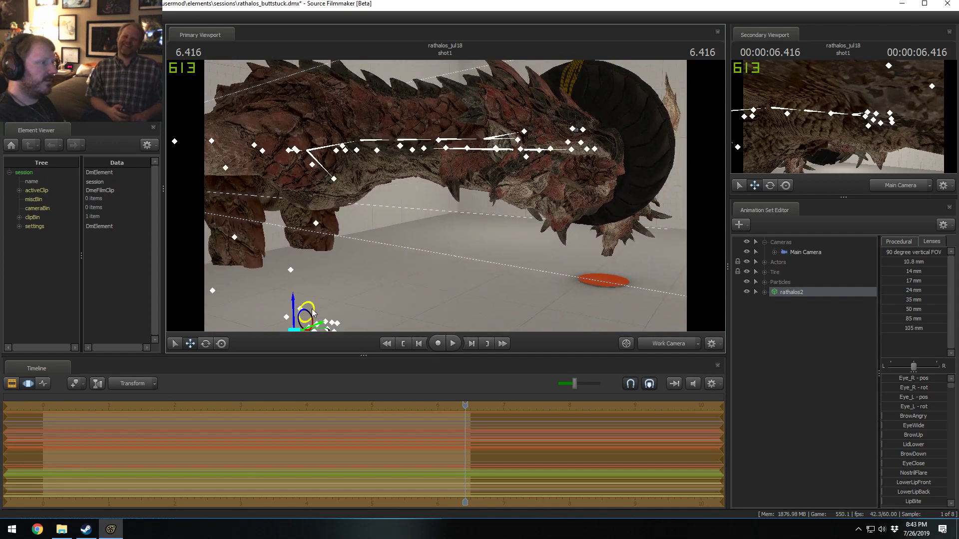
pyautogui.moveTo(313, 314); pyautogui.dragTo(272, 331)
pyautogui.moveTo(301, 320); pyautogui.dragTo(414, 280, button='middle')
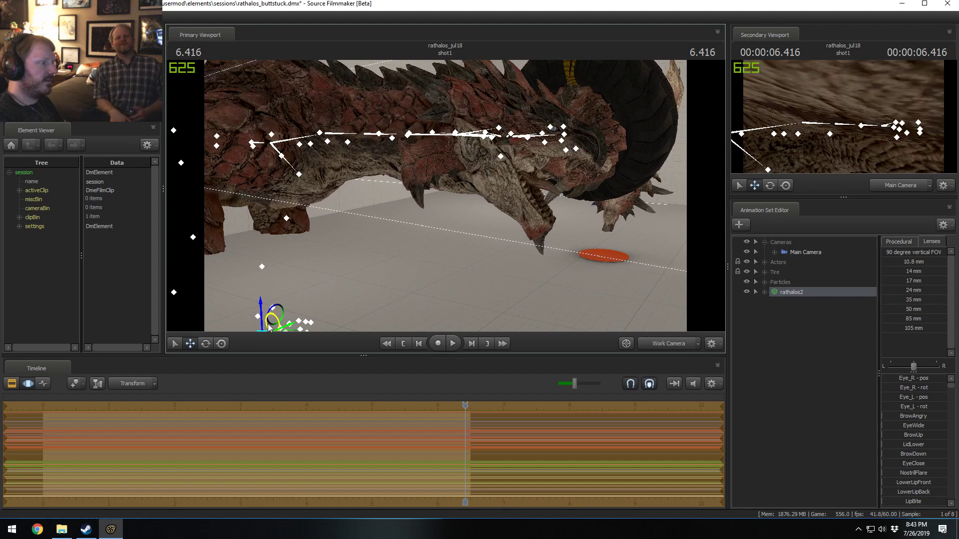
pyautogui.moveTo(270, 331); pyautogui.dragTo(256, 318)
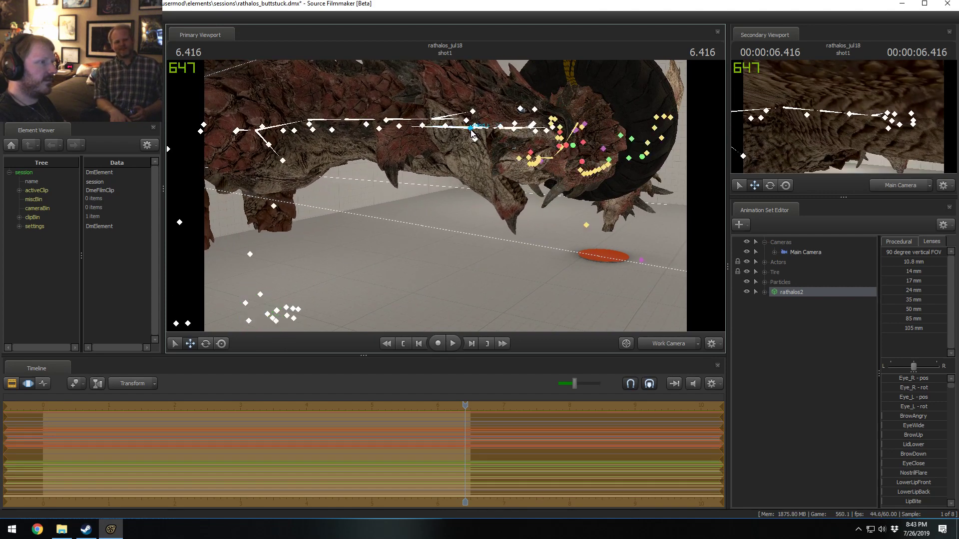
# - Open rathalos2's mouth by rotating the Jaw bone in its Body group downward
pyautogui.click(765, 293)
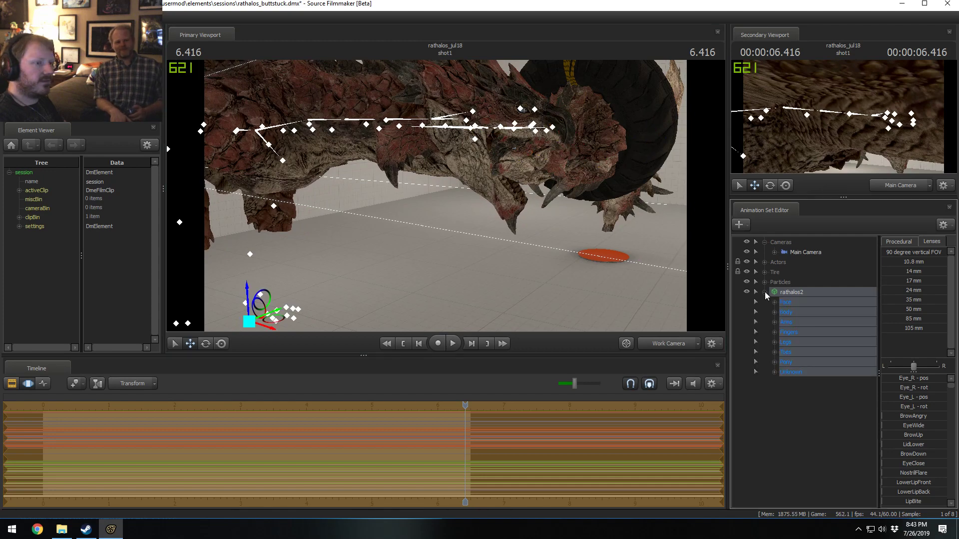
pyautogui.click(774, 312)
pyautogui.click(795, 402)
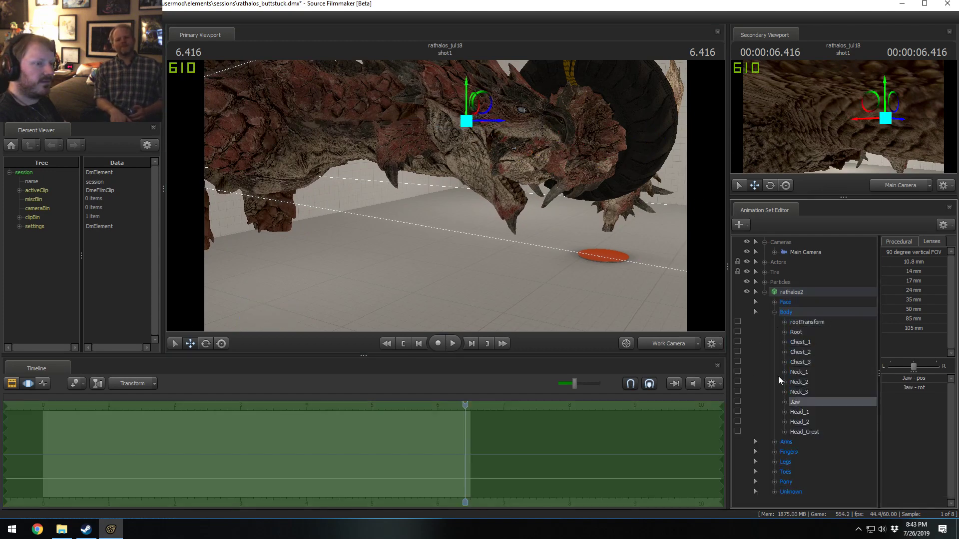
pyautogui.press('w')
pyautogui.moveTo(445, 196)
pyautogui.mouseDown()
pyautogui.moveTo(446, 205)
pyautogui.moveTo(446, 196)
pyautogui.mouseUp()
pyautogui.press('s')
pyautogui.press('e')
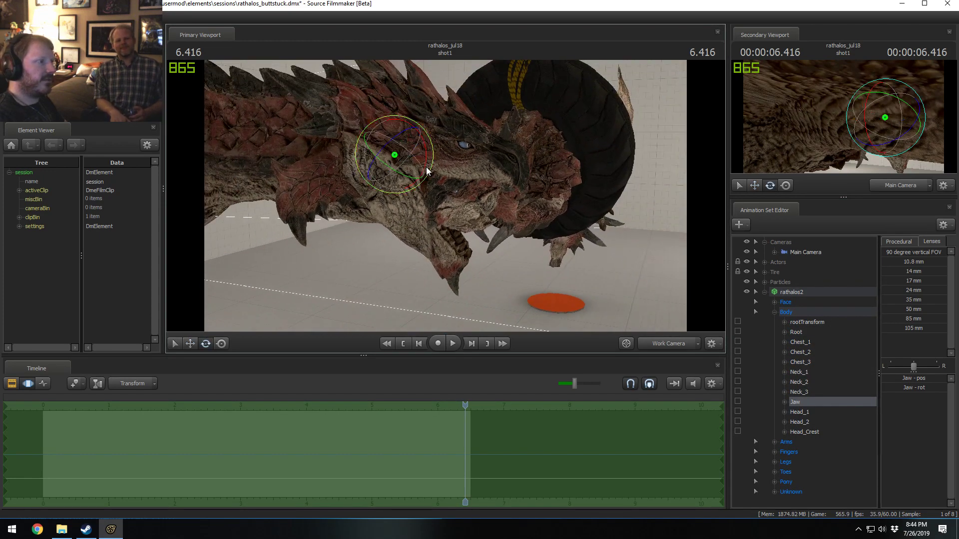
pyautogui.moveTo(426, 165); pyautogui.dragTo(412, 140)
# - Lower and rotate rathalos2's jaw further until its open mouth surrounds the head of the Rathalos in the tire
pyautogui.press('w')
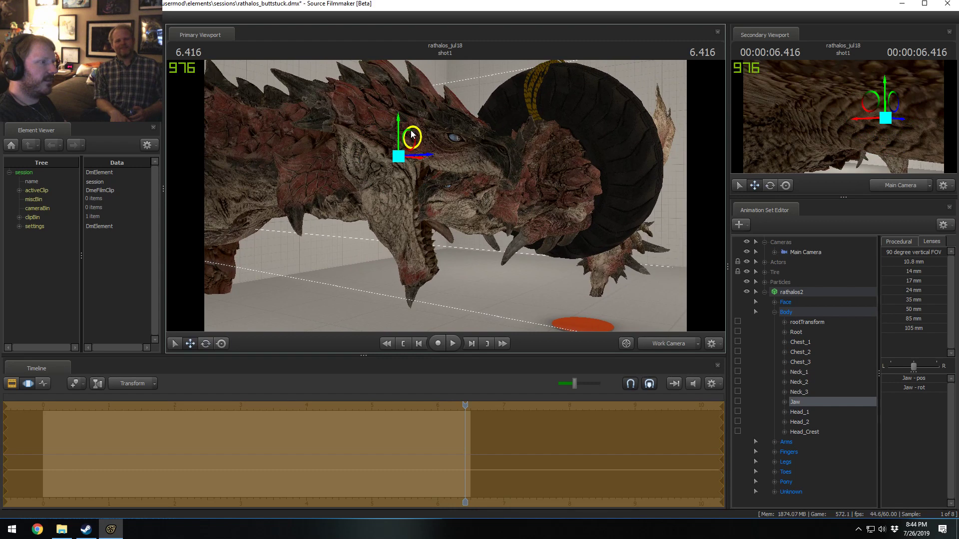
pyautogui.press('e')
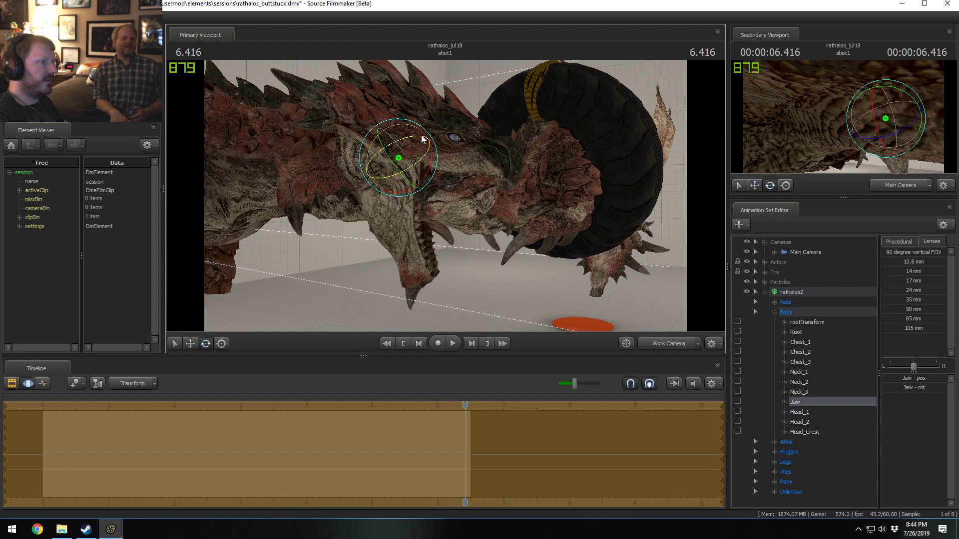
pyautogui.moveTo(414, 141)
pyautogui.mouseDown()
pyautogui.moveTo(396, 181)
pyautogui.moveTo(411, 168)
pyautogui.moveTo(407, 153)
pyautogui.mouseUp()
pyautogui.press('e')
pyautogui.press('d')
pyautogui.moveTo(477, 148); pyautogui.dragTo(456, 221)
pyautogui.moveTo(387, 223); pyautogui.dragTo(514, 194)
pyautogui.press('a')
pyautogui.press('w')
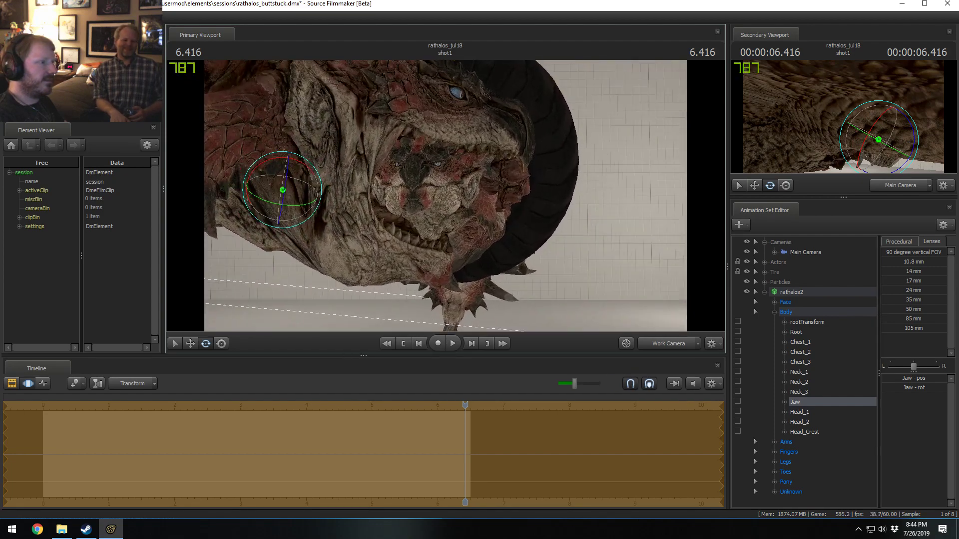
# - Adjust BrowDown and BrowAngry in the Upper Face controls of the Rathalos in the tire and check both heads together
pyautogui.moveTo(446, 195)
pyautogui.mouseDown()
pyautogui.moveTo(443, 184)
pyautogui.moveTo(444, 196)
pyautogui.mouseUp()
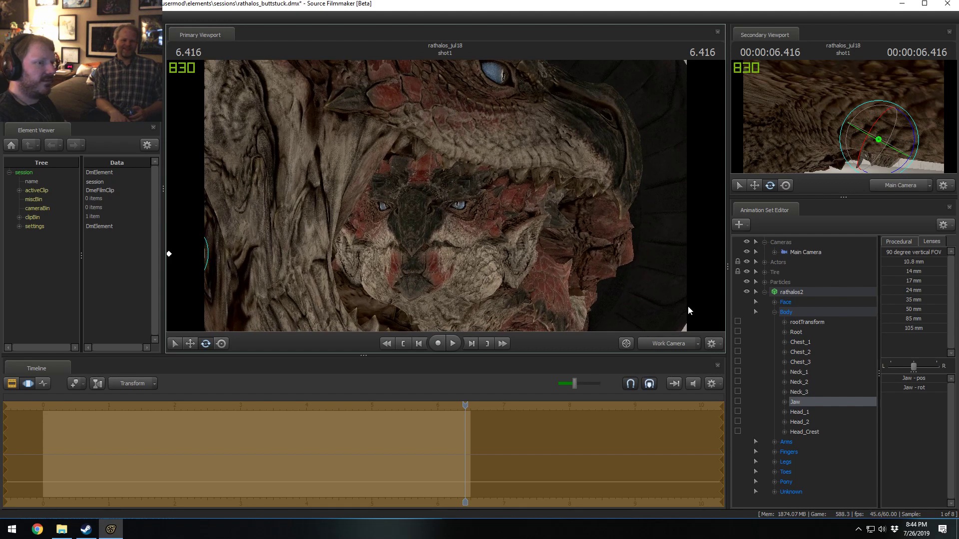
pyautogui.click(765, 262)
pyautogui.click(795, 283)
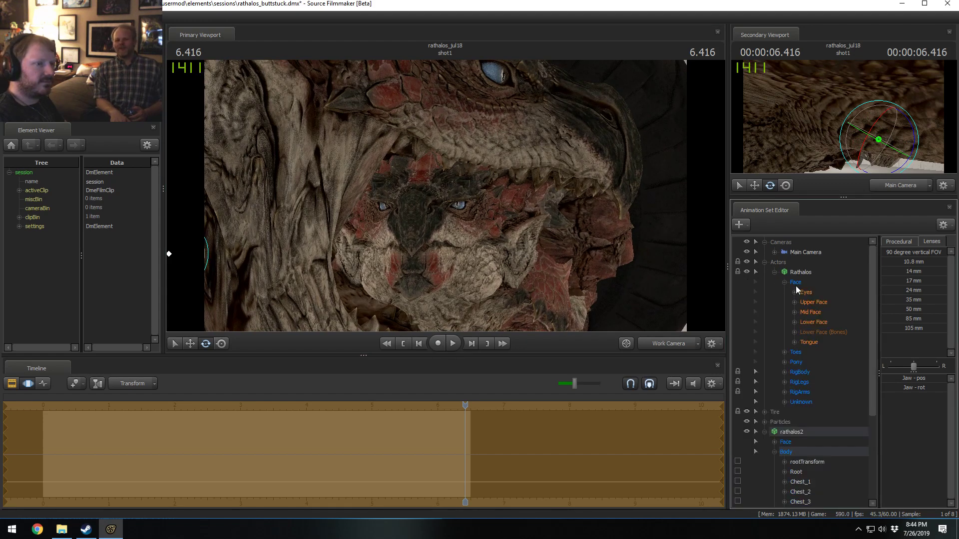
pyautogui.click(835, 302)
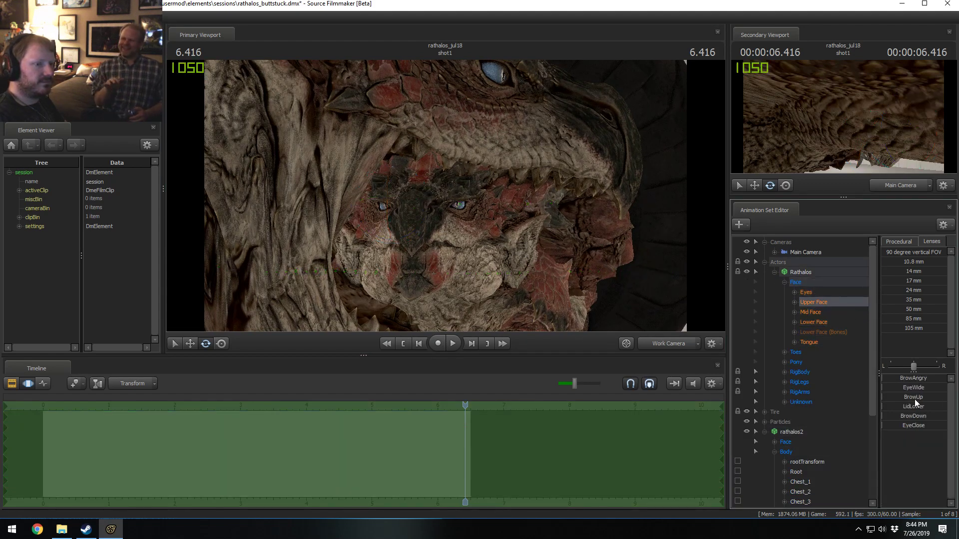
pyautogui.click(902, 415)
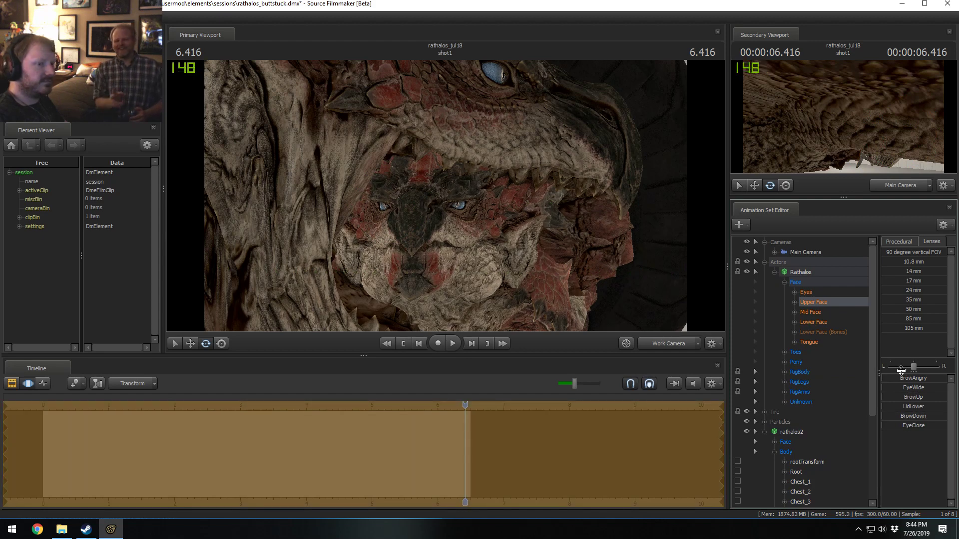
pyautogui.moveTo(902, 378); pyautogui.dragTo(946, 378)
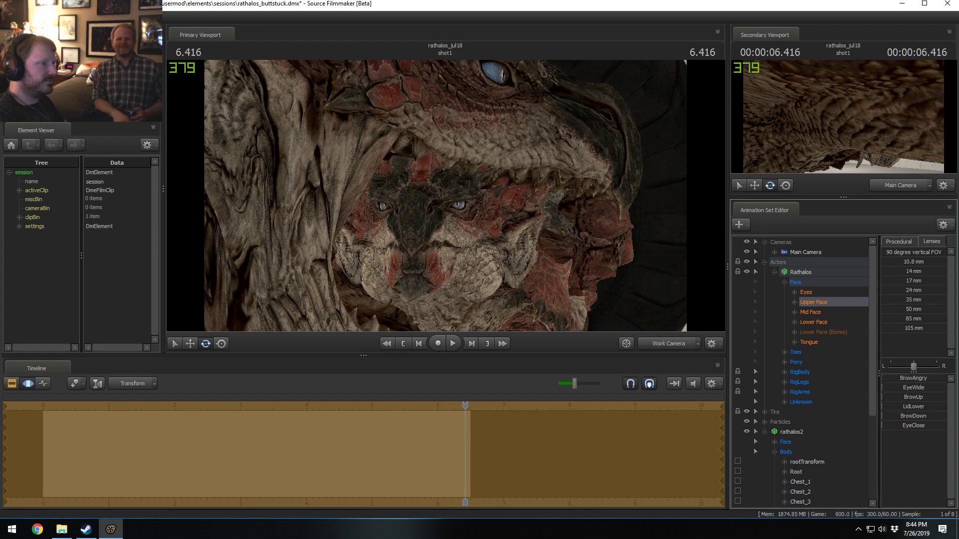
pyautogui.press('Return')
pyautogui.moveTo(573, 271); pyautogui.dragTo(517, 247)
pyautogui.press('s')
pyautogui.press('d')
pyautogui.press('w')
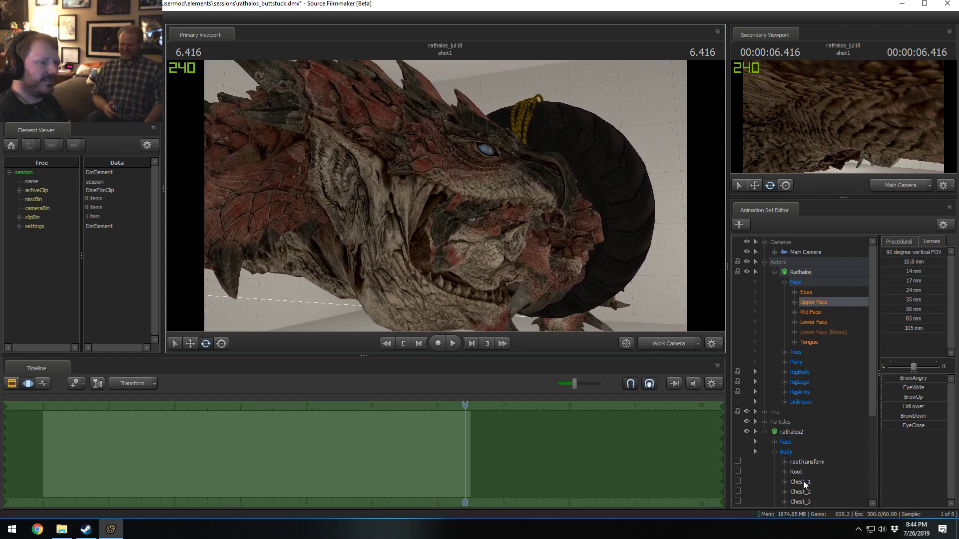
# - Try to reposition the Jaw bone of rathalos2
pyautogui.scroll(-3, 801, 477)
pyautogui.click(794, 452)
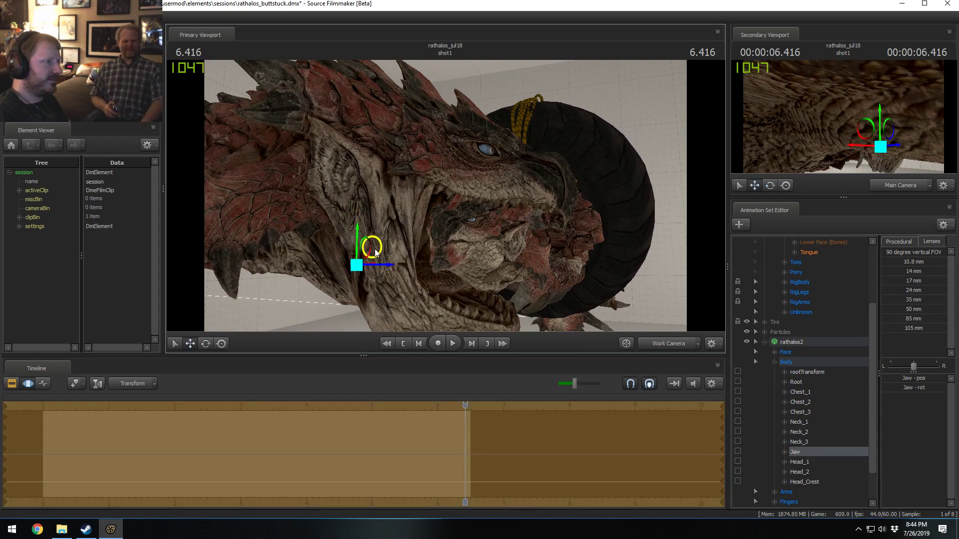
pyautogui.moveTo(374, 248); pyautogui.dragTo(320, 204)
pyautogui.press('d')
# - Undo the last jaw change and the edits made before it on rathalos2
pyautogui.hotkey('ctrl', 'z')
pyautogui.hotkey('ctrl', 'z')
pyautogui.hotkey('ctrl', 'z')
pyautogui.hotkey('ctrl', 'z')
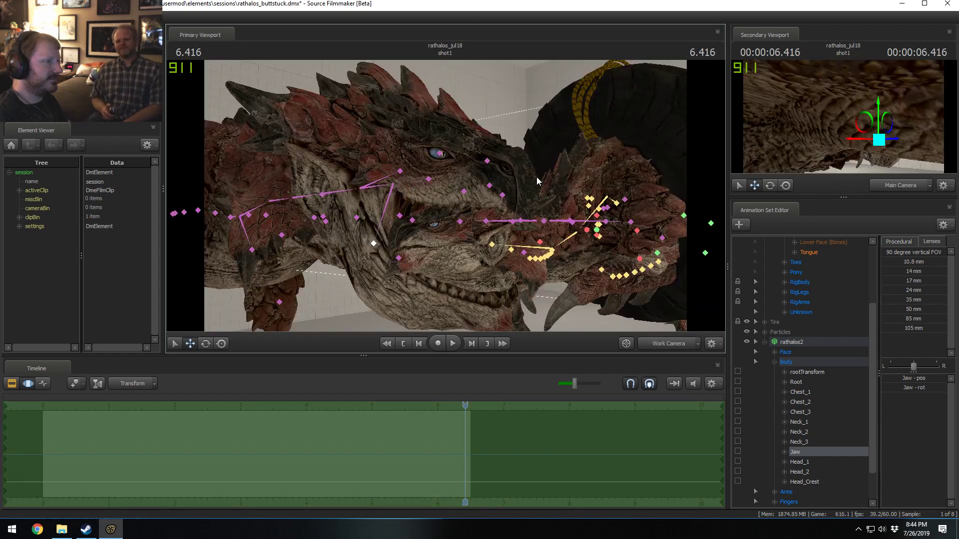
pyautogui.hotkey('ctrl', 'z')
pyautogui.hotkey('ctrl', 'z')
pyautogui.hotkey('ctrl', 'z')
pyautogui.moveTo(547, 160); pyautogui.dragTo(603, 159)
pyautogui.press('s')
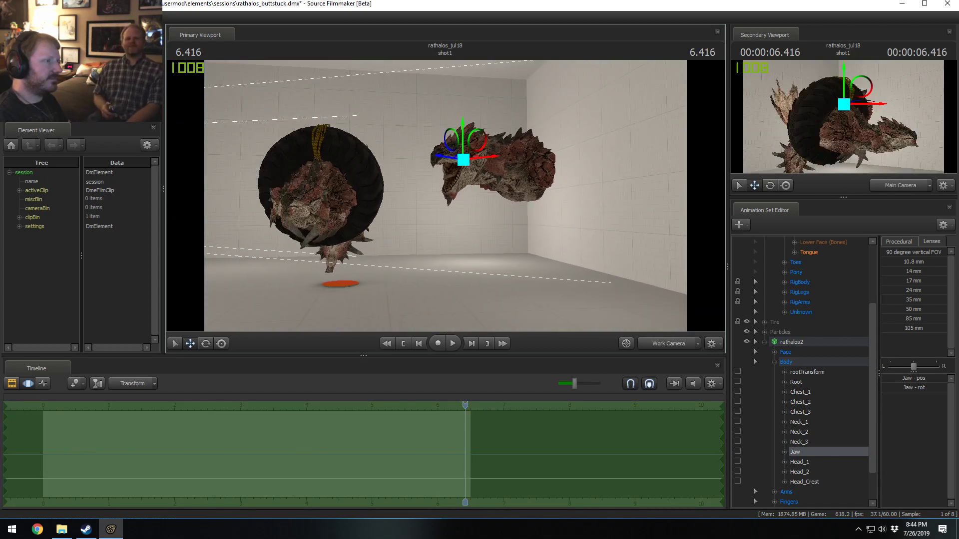
pyautogui.hotkey('ctrl', 'z')
pyautogui.hotkey('ctrl', 'z')
pyautogui.moveTo(548, 205); pyautogui.dragTo(469, 186)
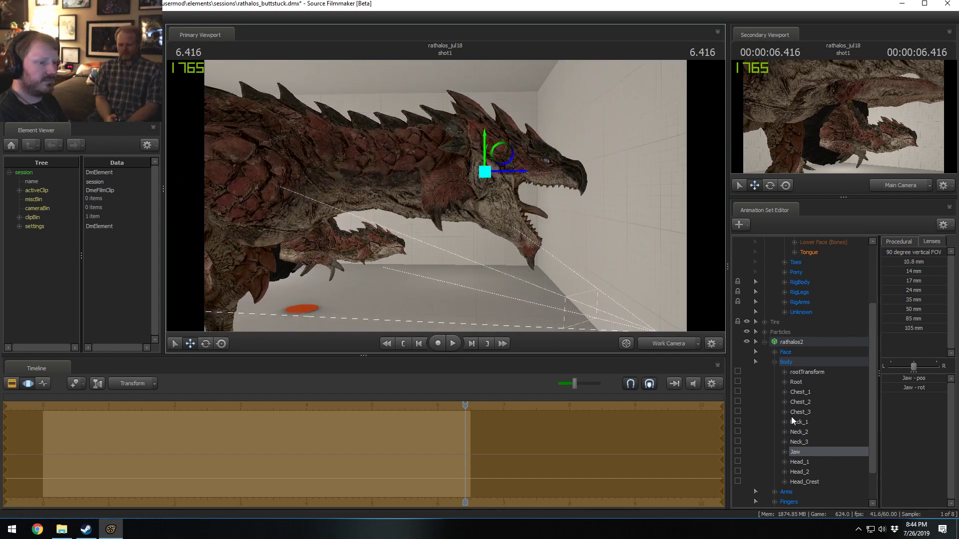
# - Rotate the Jaw bone of rathalos2 upward to close the mouth partway
pyautogui.click(802, 454)
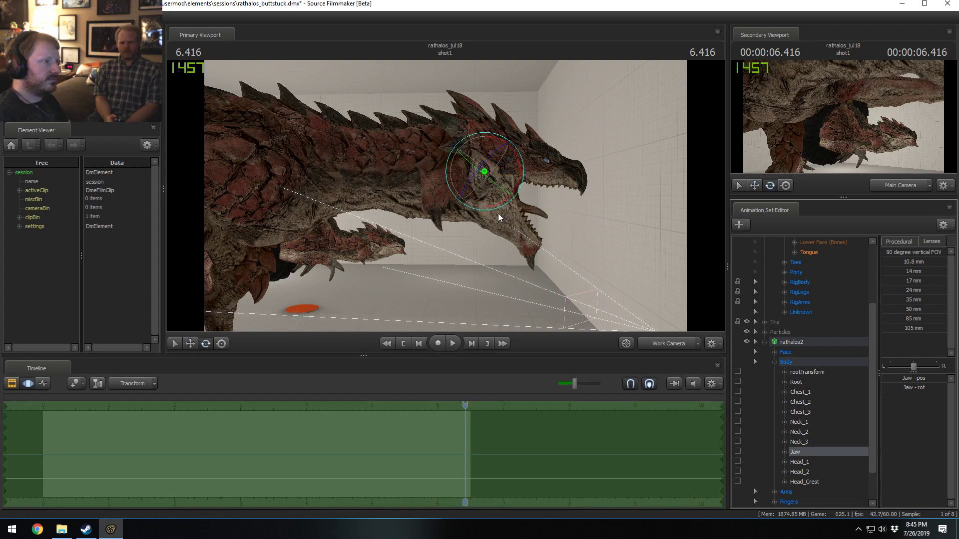
pyautogui.moveTo(500, 205); pyautogui.dragTo(548, 215)
pyautogui.press('d')
pyautogui.press('w')
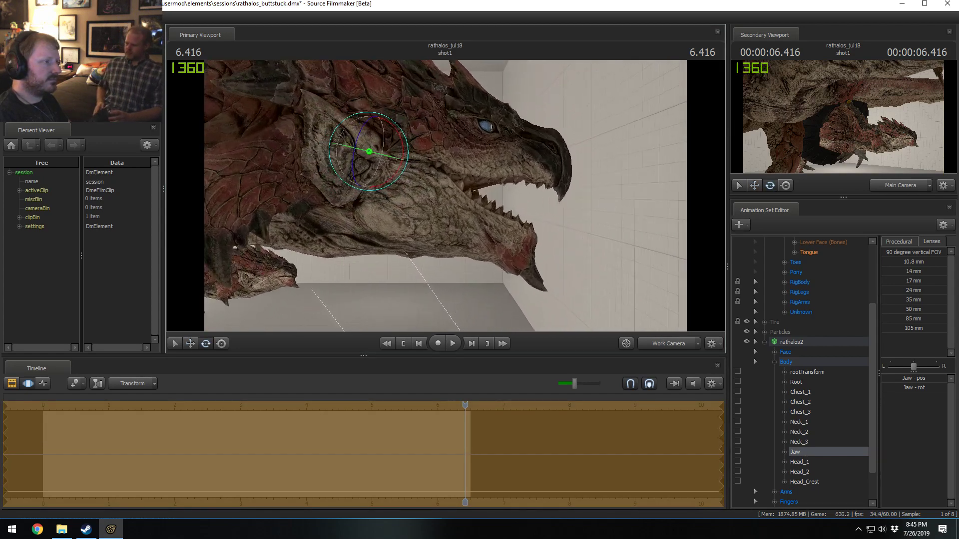
pyautogui.moveTo(445, 196); pyautogui.dragTo(437, 194)
pyautogui.press('w')
# - Examine the bones around rathalos2's head one by one, including Tongue, Head_Crest and Head_2
pyautogui.click(435, 187)
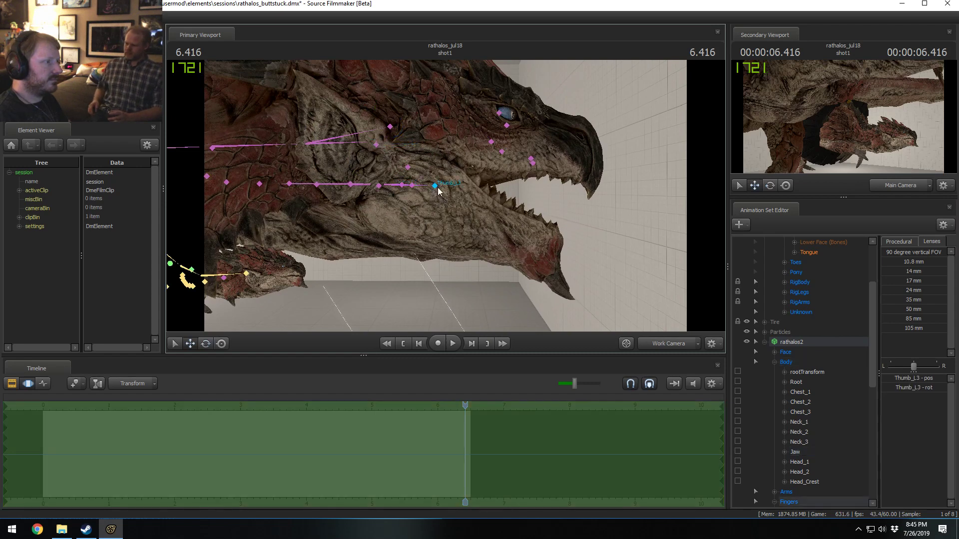
pyautogui.click(409, 170)
pyautogui.moveTo(445, 163)
pyautogui.mouseDown()
pyautogui.moveTo(445, 186)
pyautogui.moveTo(433, 146)
pyautogui.moveTo(443, 189)
pyautogui.mouseUp()
pyautogui.press('f')
pyautogui.press('e')
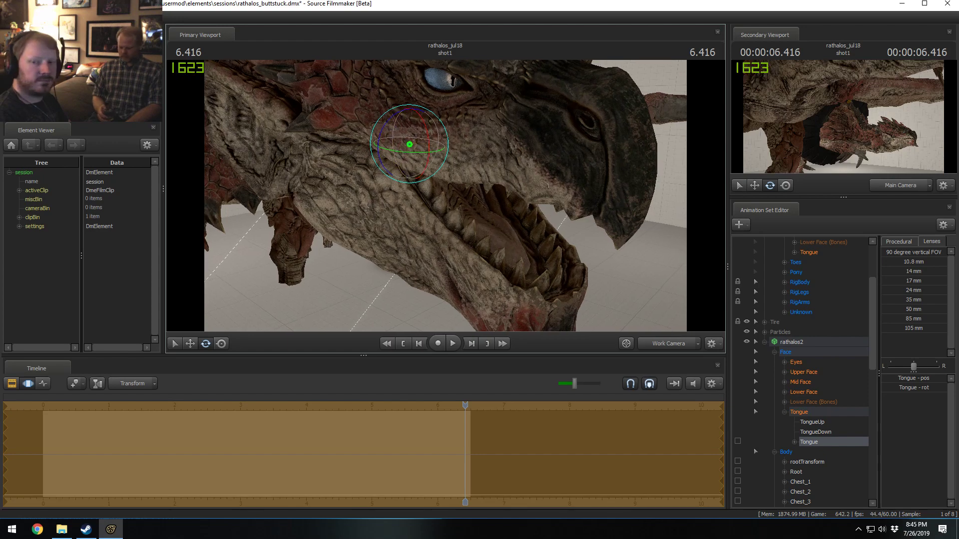
pyautogui.keyDown('alt'); pyautogui.moveTo(443, 190); pyautogui.dragTo(450, 198, button='right'); pyautogui.keyUp('alt')
pyautogui.keyDown('alt'); pyautogui.moveTo(450, 198); pyautogui.dragTo(442, 194); pyautogui.keyUp('alt')
pyautogui.press('ctrl')
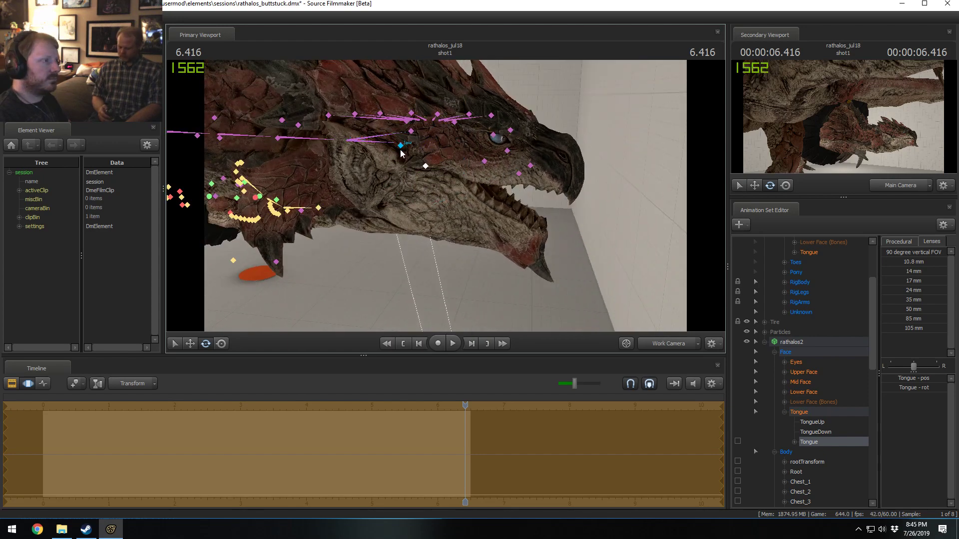
pyautogui.click(400, 146)
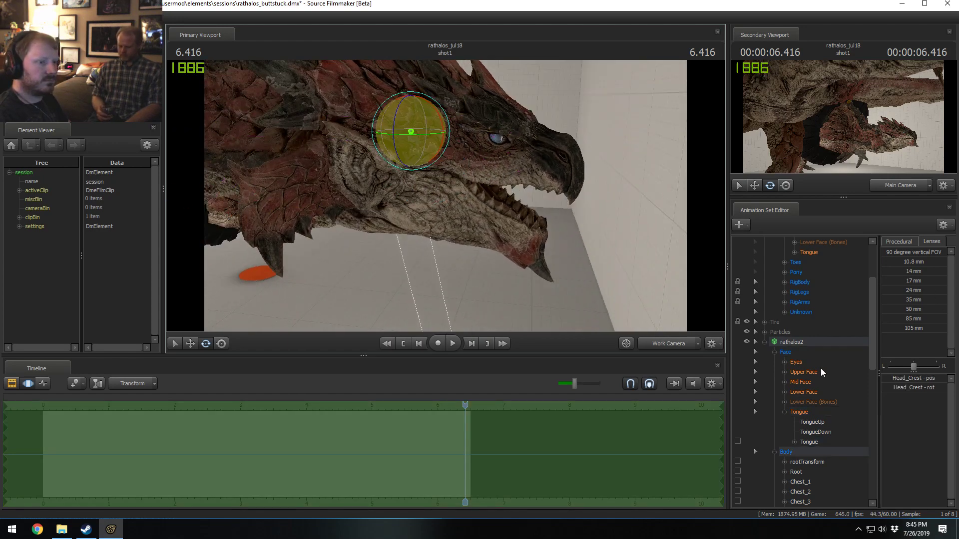
pyautogui.scroll(-2, 812, 449)
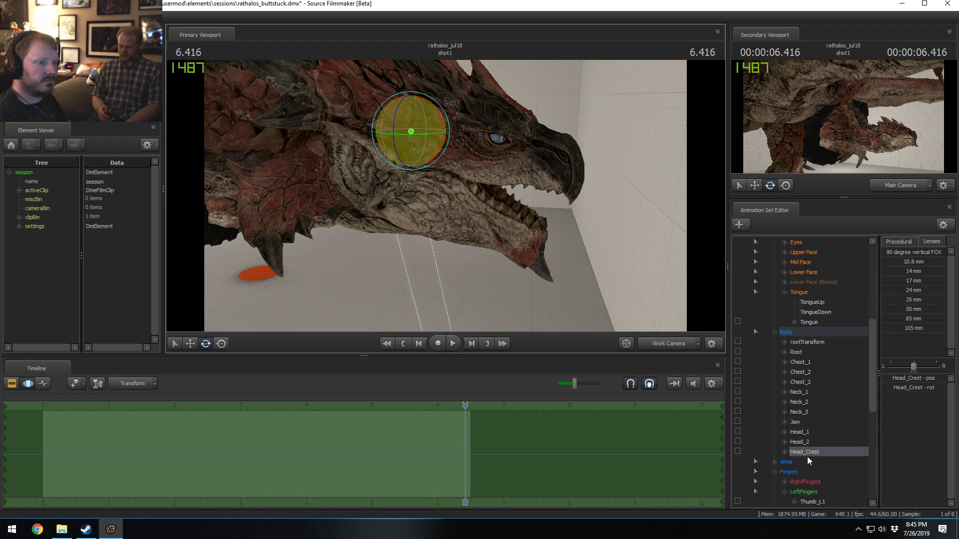
pyautogui.scroll(-3, 808, 456)
pyautogui.click(804, 412)
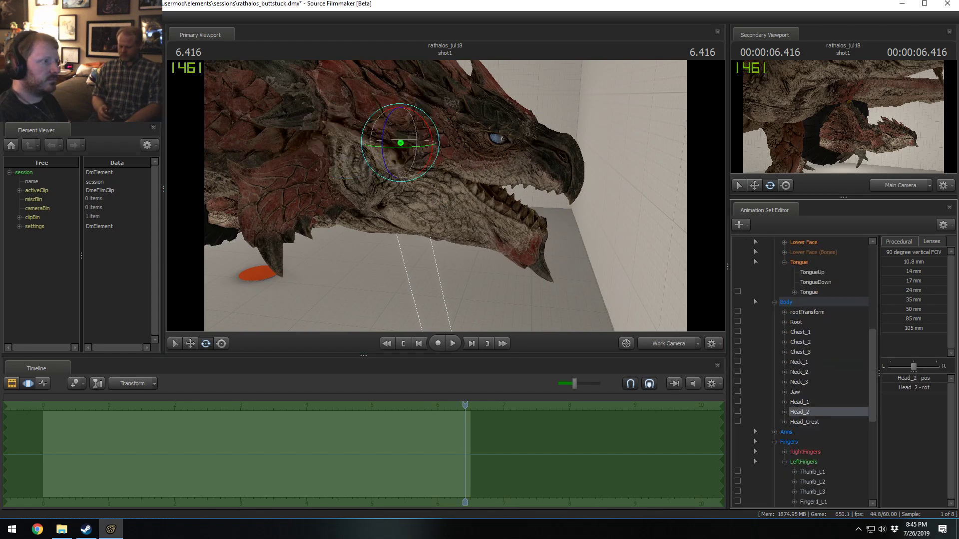
# - Rotate rathalos2's Jaw bone further up until the mouth is fully closed
pyautogui.keyDown('alt'); pyautogui.moveTo(445, 199); pyautogui.dragTo(490, 196); pyautogui.keyUp('alt')
pyautogui.click(803, 392)
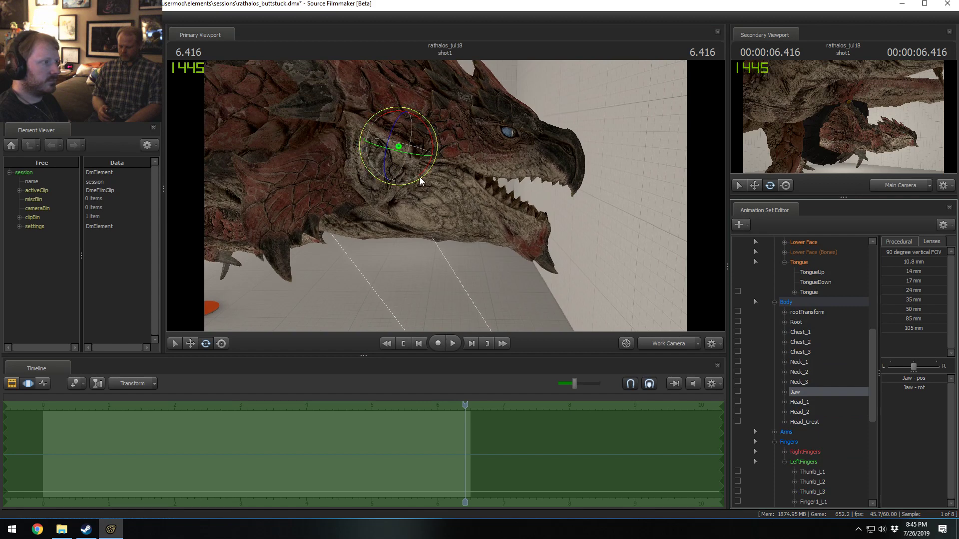
pyautogui.moveTo(420, 178); pyautogui.dragTo(461, 158)
# - Show the dialog clips in the clip editor, play the opening of the first one, and place the playhead at 0.166 s
pyautogui.press('F2')
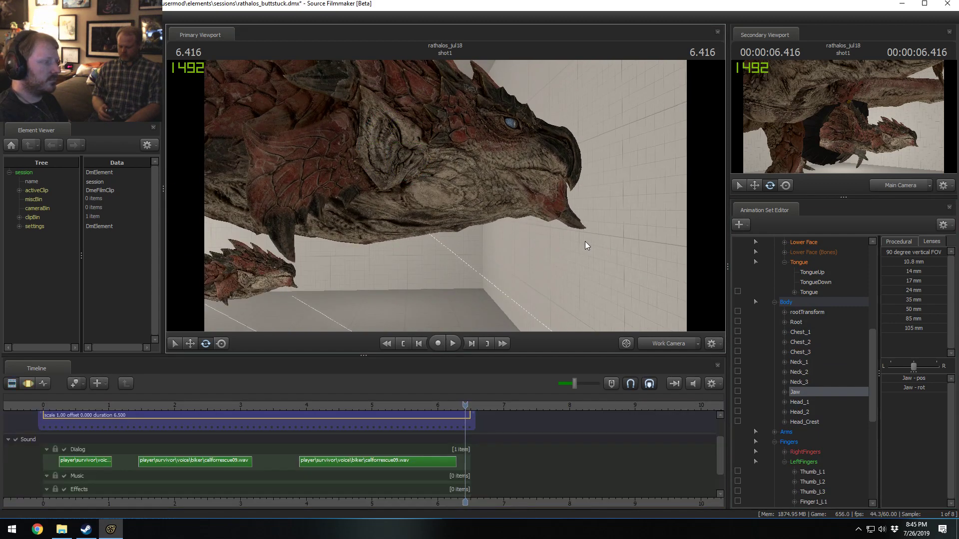
pyautogui.press('F3')
pyautogui.press('F2')
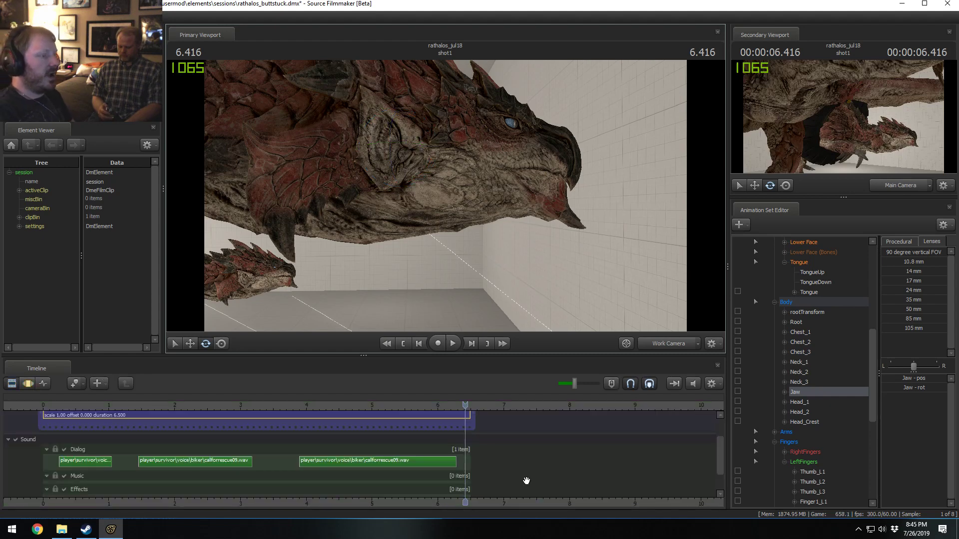
pyautogui.scroll(1, 487, 460)
pyautogui.scroll(-3, 478, 454)
pyautogui.moveTo(718, 456); pyautogui.dragTo(722, 439)
pyautogui.click(142, 407)
pyautogui.scroll(5, 186, 457)
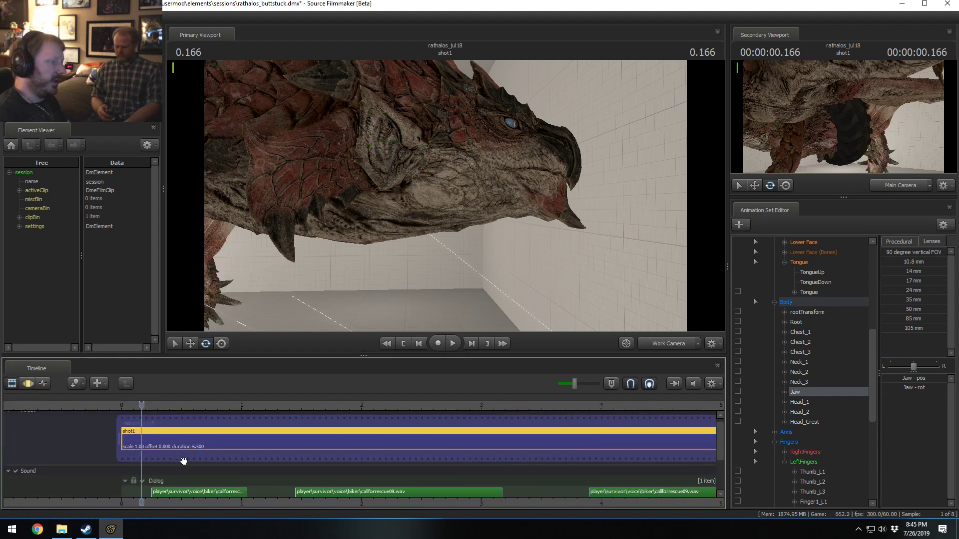
pyautogui.press('space')
pyautogui.press('space')
pyautogui.scroll(2, 194, 449)
pyautogui.click(116, 406)
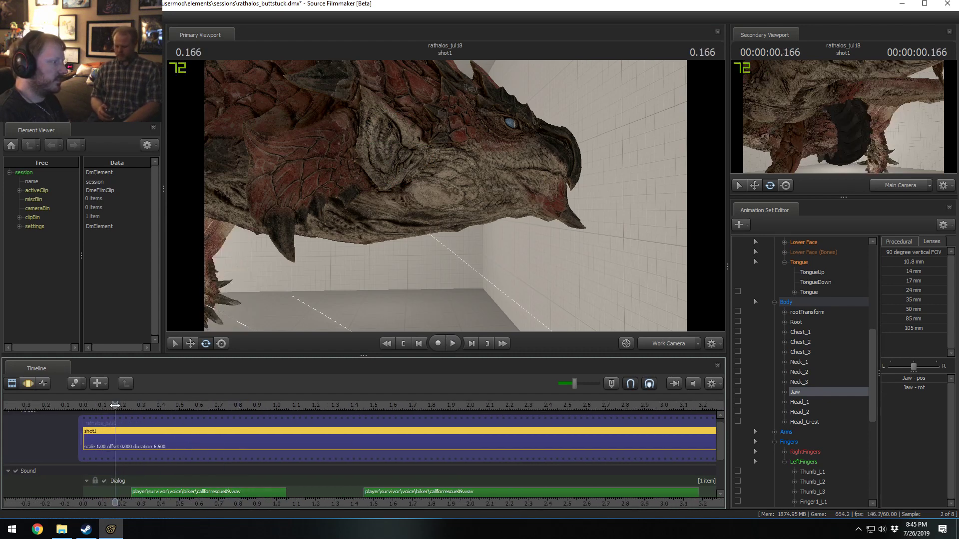
# - In the motion editor, centre a short time selection on about 0.52 s and rotate the jaw open there
pyautogui.press('F3')
pyautogui.scroll(4, 152, 451)
pyautogui.press('shift')
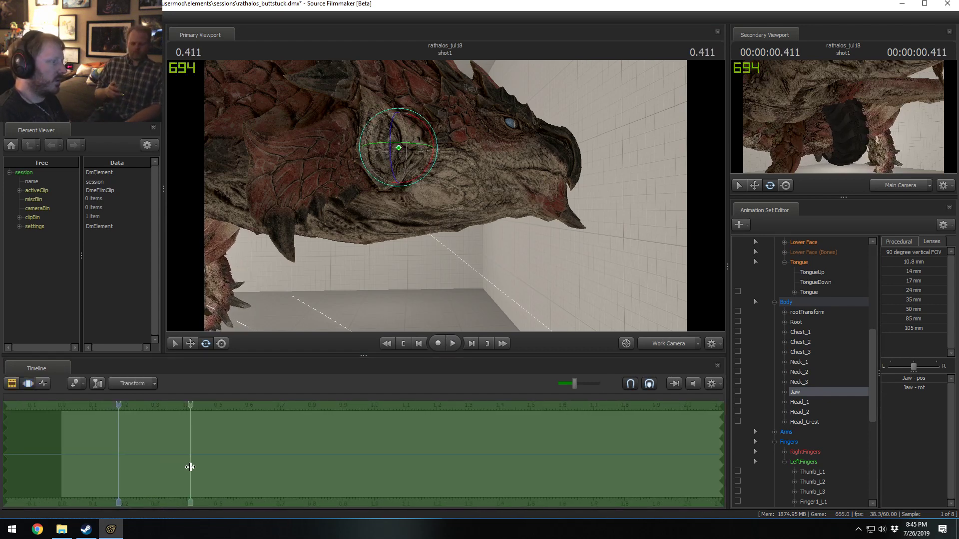
pyautogui.keyDown('shift'); pyautogui.click(191, 466); pyautogui.keyUp('shift')
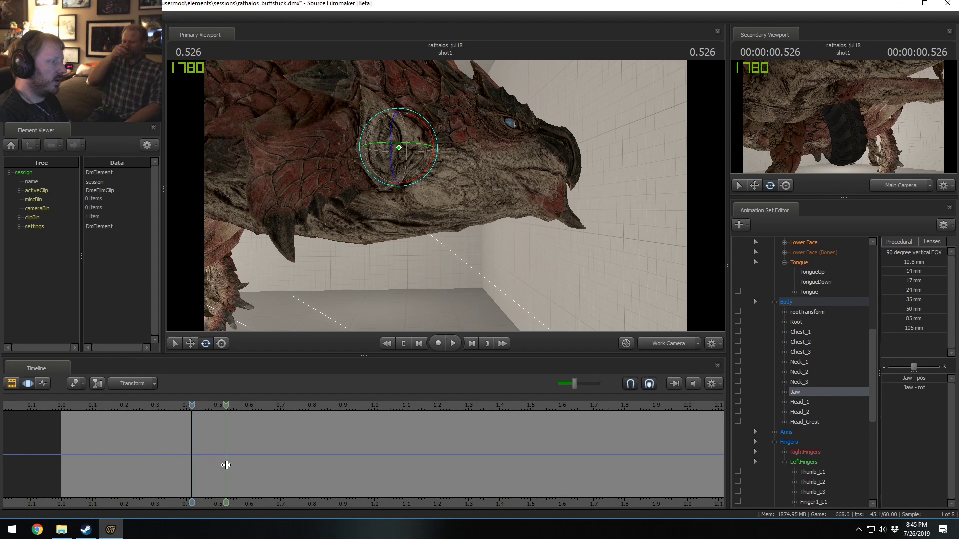
pyautogui.click(221, 464)
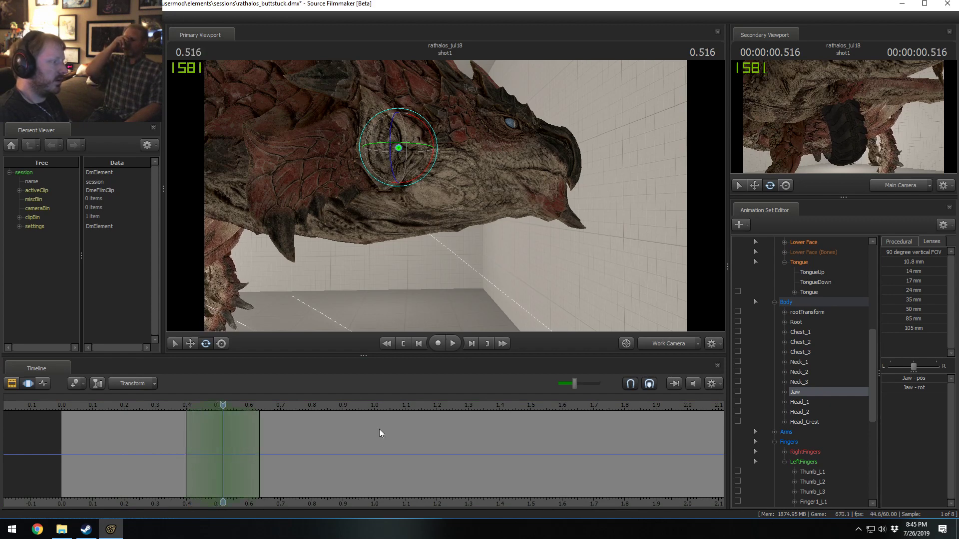
pyautogui.moveTo(429, 166); pyautogui.dragTo(430, 178)
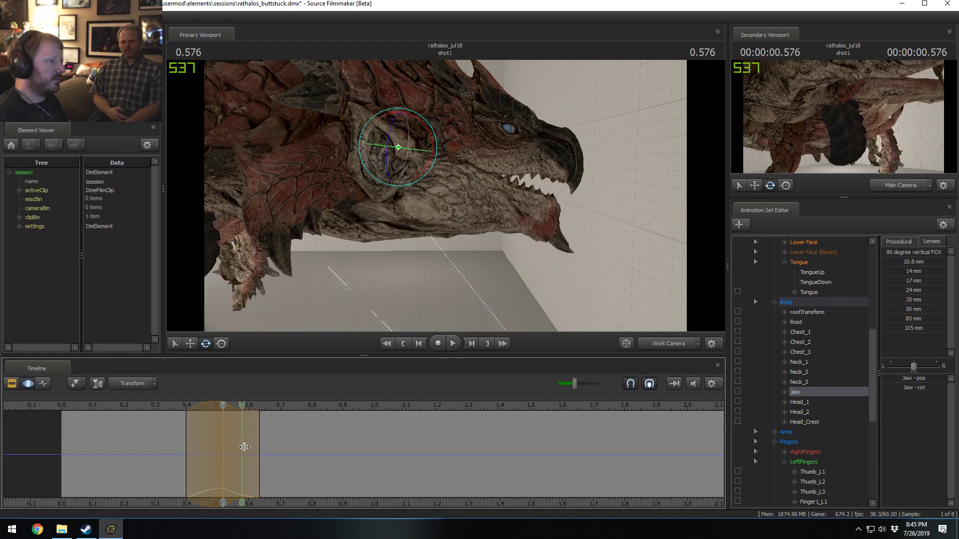
# - Play back the jaw opening and widen its time selection to about 0.35–0.72 s
pyautogui.press('space')
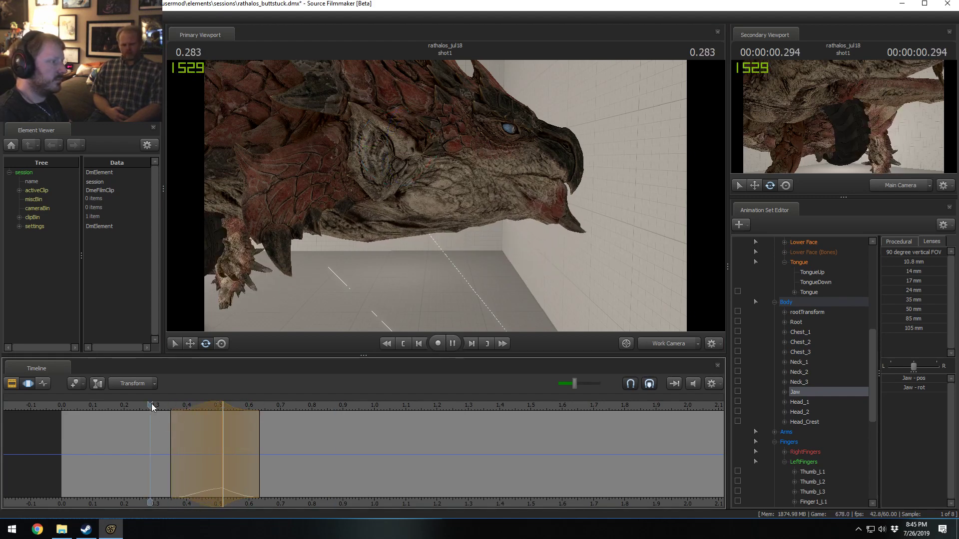
pyautogui.press('space')
pyautogui.moveTo(259, 468); pyautogui.dragTo(274, 468)
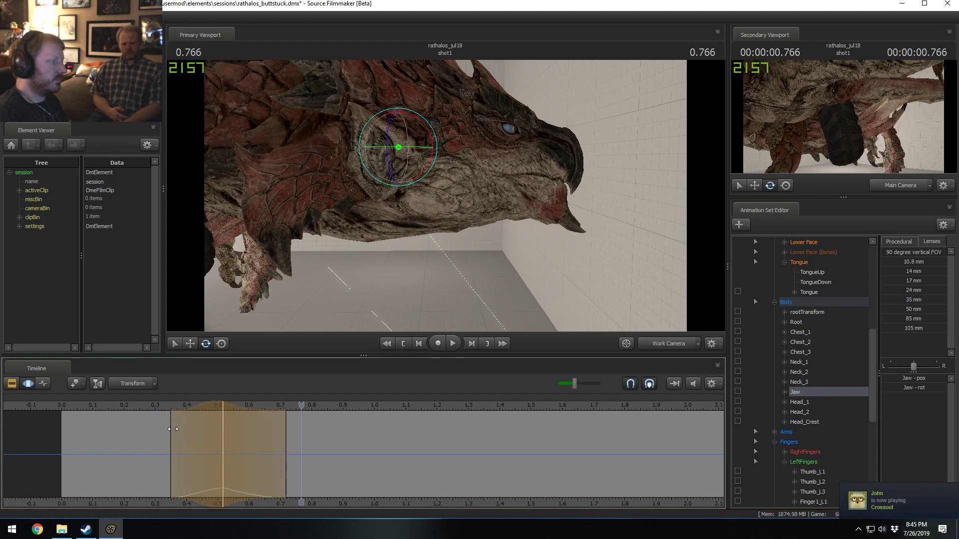
pyautogui.moveTo(171, 428); pyautogui.dragTo(181, 427)
pyautogui.hotkey('ctrl', 'z')
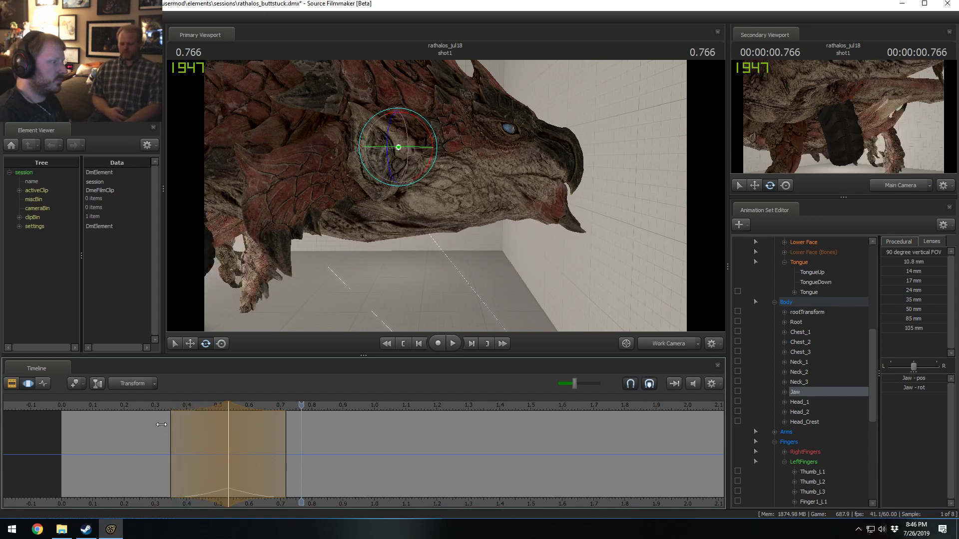
# - Centre the time selection on 0.450 s and set rathalos2's Lower Face TeethOut to full, with Pucker and LipsOut about halfway
pyautogui.click(203, 431)
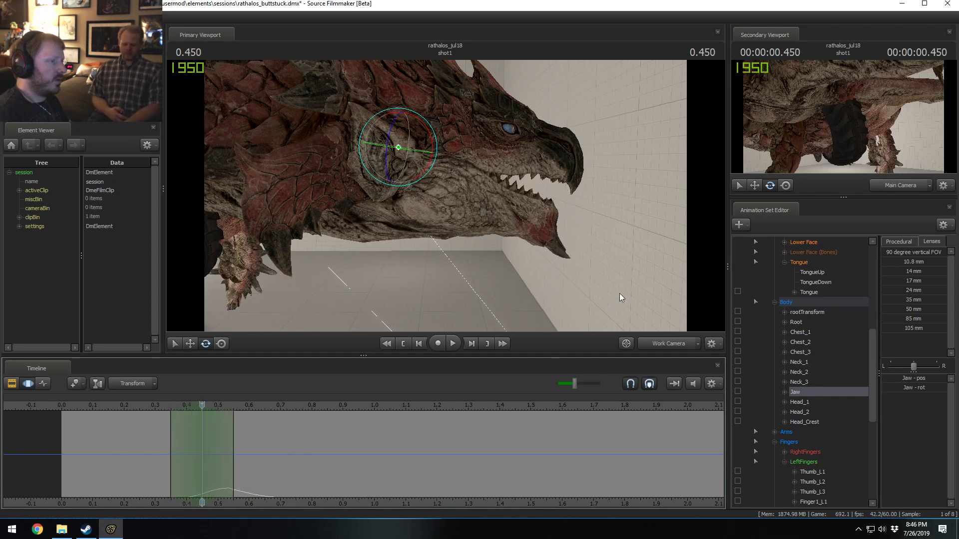
pyautogui.scroll(3, 809, 289)
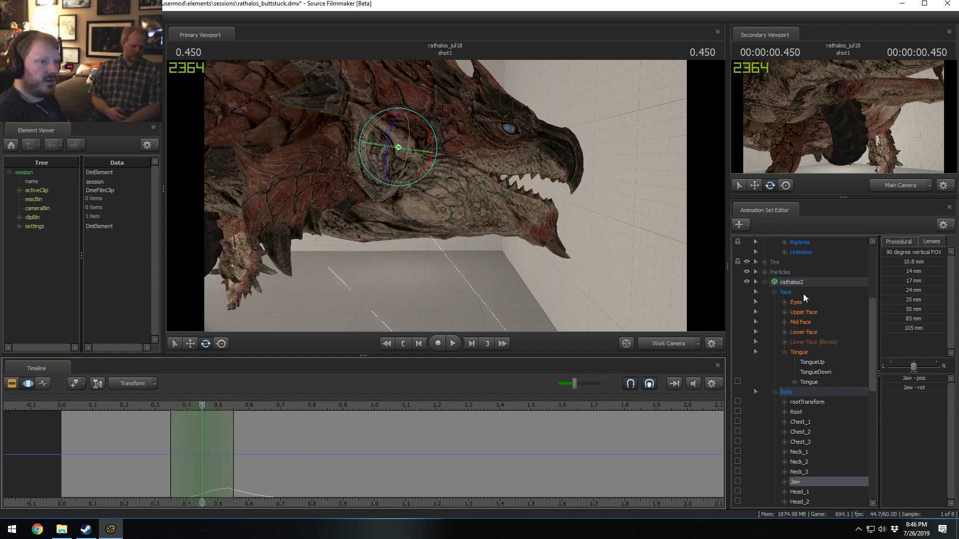
pyautogui.click(806, 331)
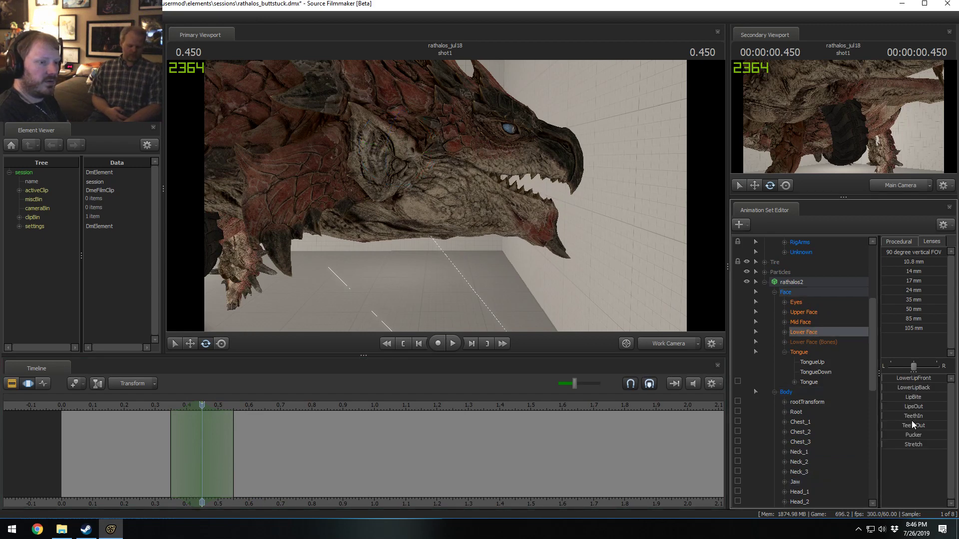
pyautogui.moveTo(915, 425); pyautogui.dragTo(947, 426)
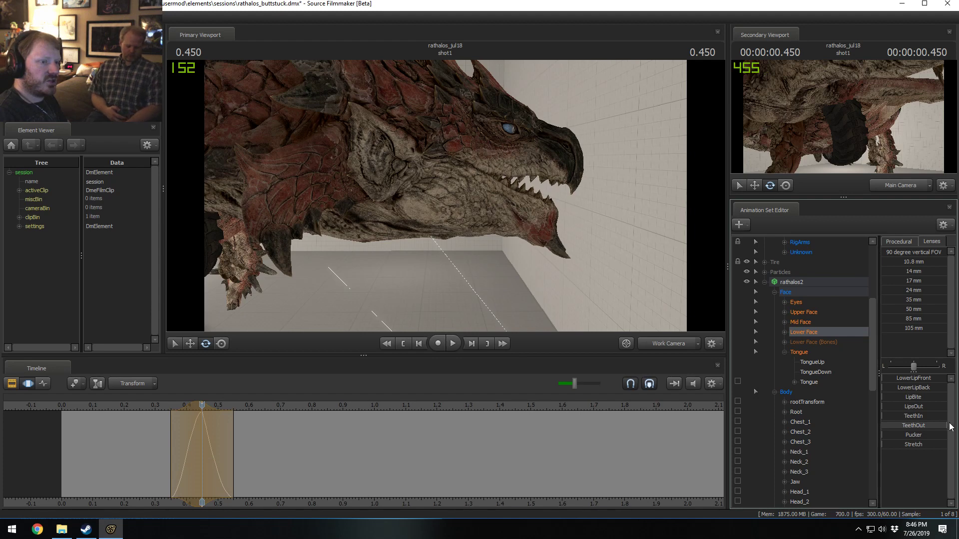
pyautogui.moveTo(915, 443); pyautogui.dragTo(922, 437)
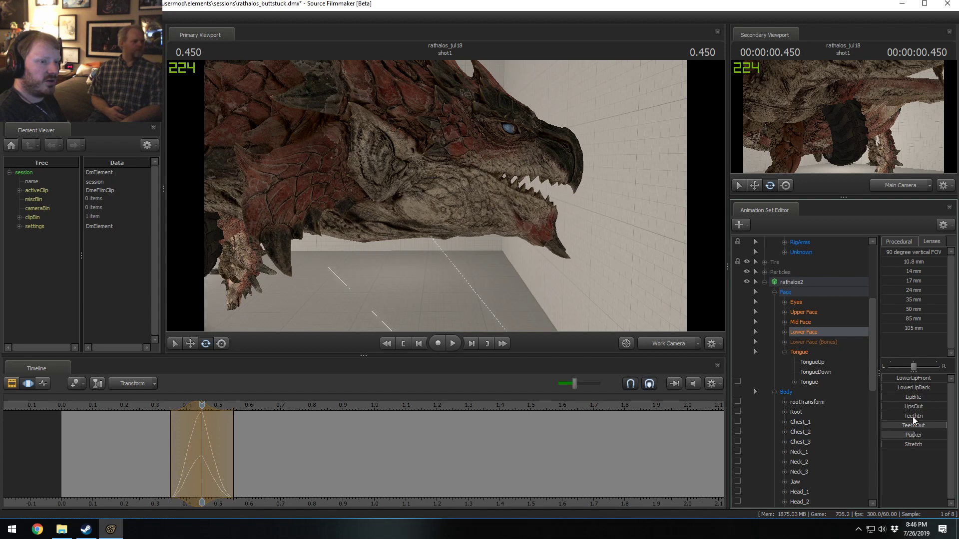
pyautogui.moveTo(913, 406); pyautogui.dragTo(919, 407)
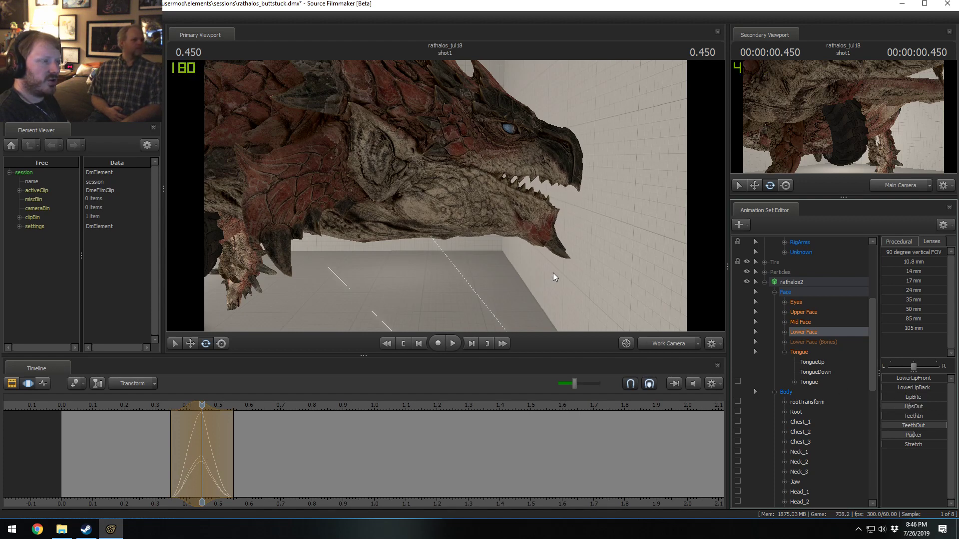
# - Move rathalos2's Jaw bone slightly forward and down at 0.450 s
pyautogui.press('ctrl')
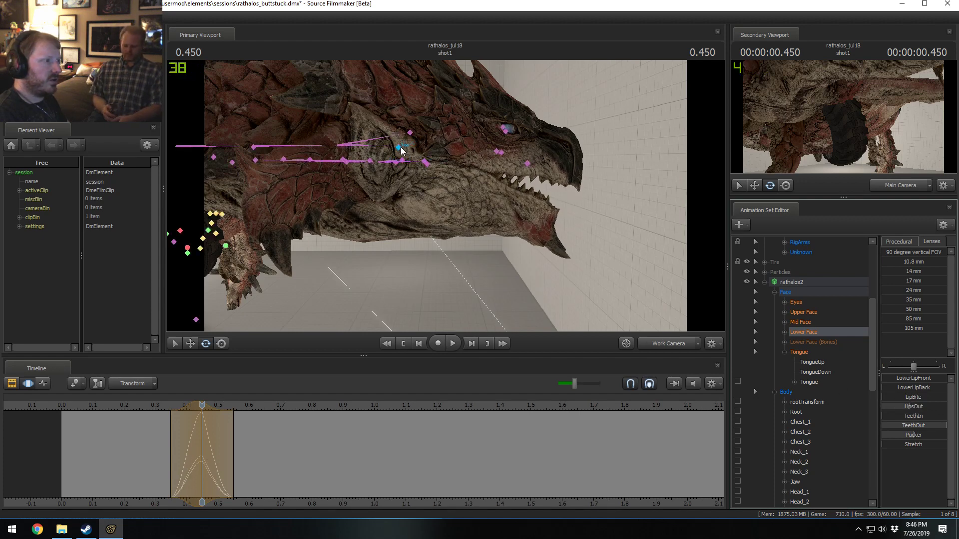
pyautogui.keyDown('ctrl'); pyautogui.click(399, 148); pyautogui.keyUp('ctrl')
pyautogui.press('w')
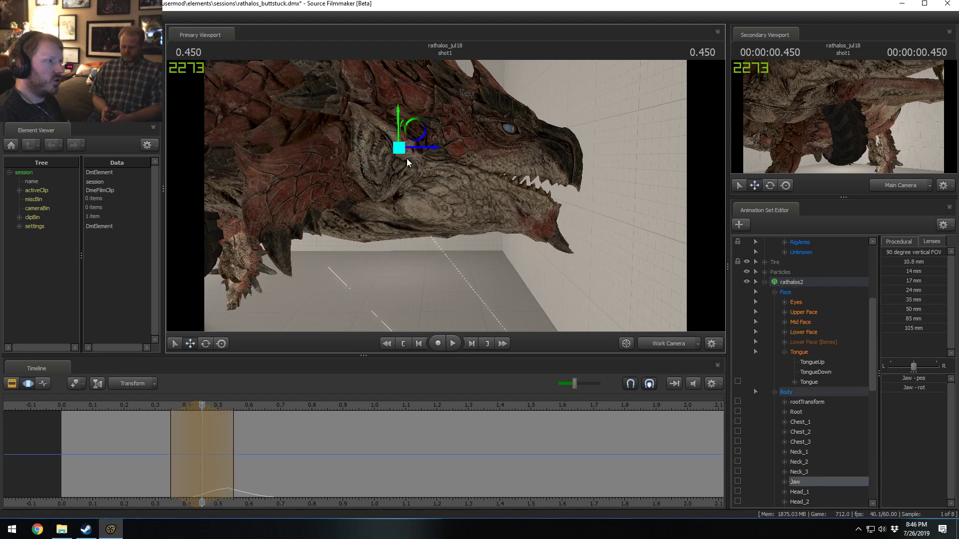
pyautogui.moveTo(415, 128); pyautogui.dragTo(421, 134)
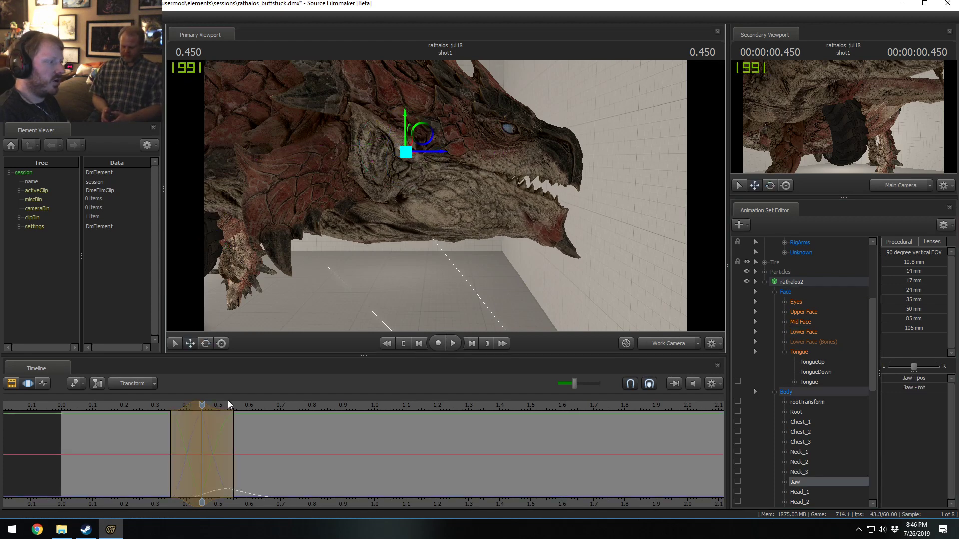
# - Centre the time selection on about 0.52 s and shift the jaw slightly forward and up there
pyautogui.moveTo(230, 405); pyautogui.dragTo(220, 430)
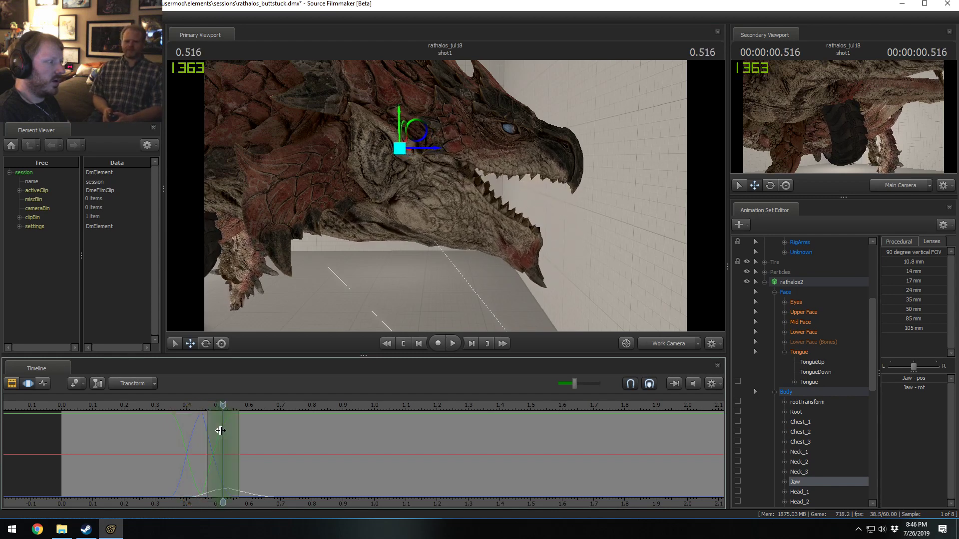
pyautogui.scroll(4, 220, 430)
pyautogui.moveTo(420, 121)
pyautogui.mouseDown()
pyautogui.moveTo(437, 152)
pyautogui.moveTo(415, 130)
pyautogui.moveTo(426, 118)
pyautogui.mouseUp()
pyautogui.press('e')
pyautogui.press('w')
pyautogui.press('e')
# - Centre the time selection on 0.700 s, spanning about 0.5 to 1.4 s
pyautogui.click(214, 443)
pyautogui.moveTo(214, 443); pyautogui.dragTo(500, 460)
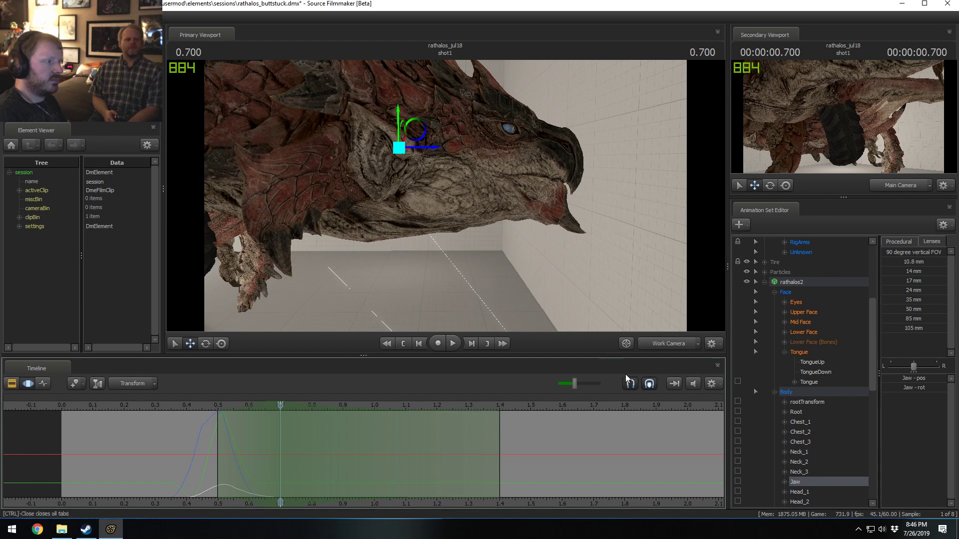
pyautogui.moveTo(261, 502); pyautogui.dragTo(390, 481)
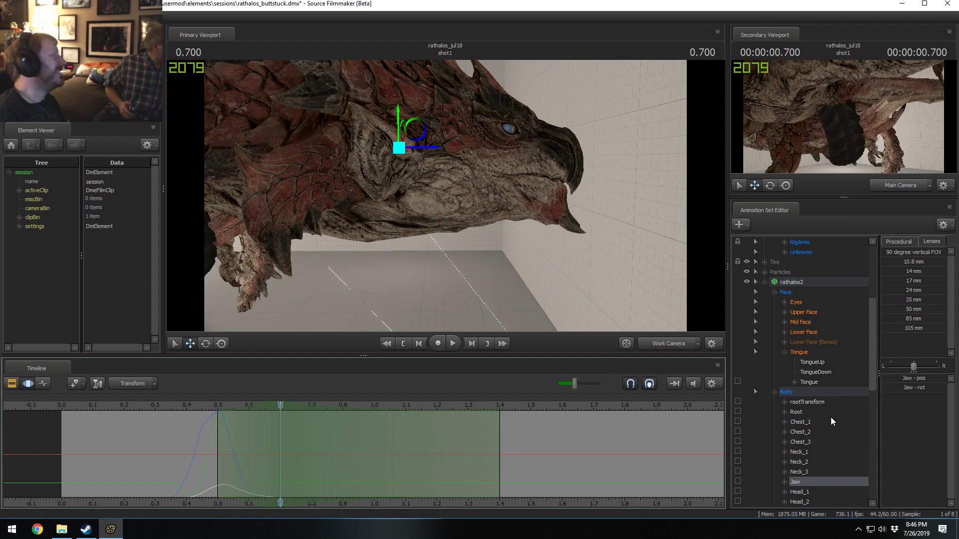
# - Collapse rathalos2's LeftFingers and Fingers groups, then set Lower Face TeethOut to full at 0.700 s
pyautogui.scroll(-3, 827, 422)
pyautogui.scroll(-2, 833, 419)
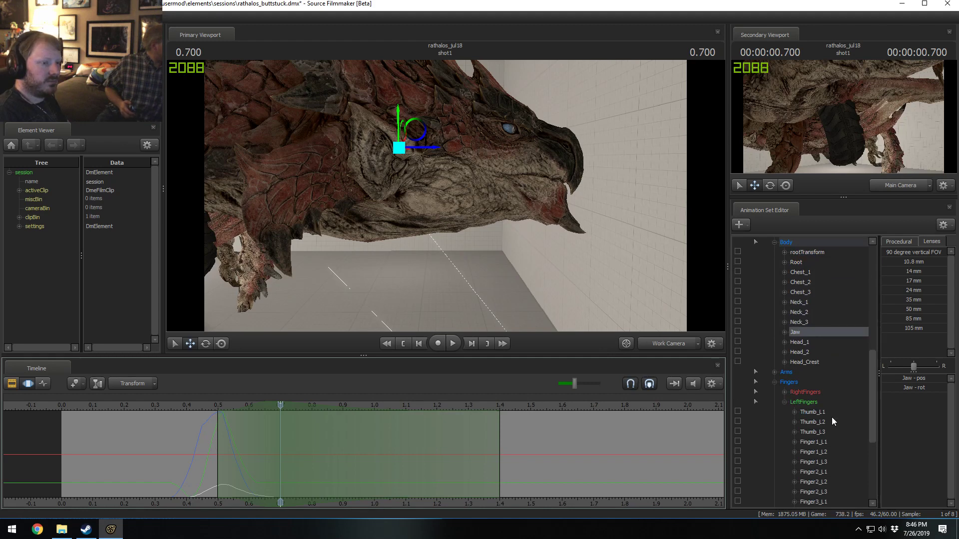
pyautogui.click(782, 402)
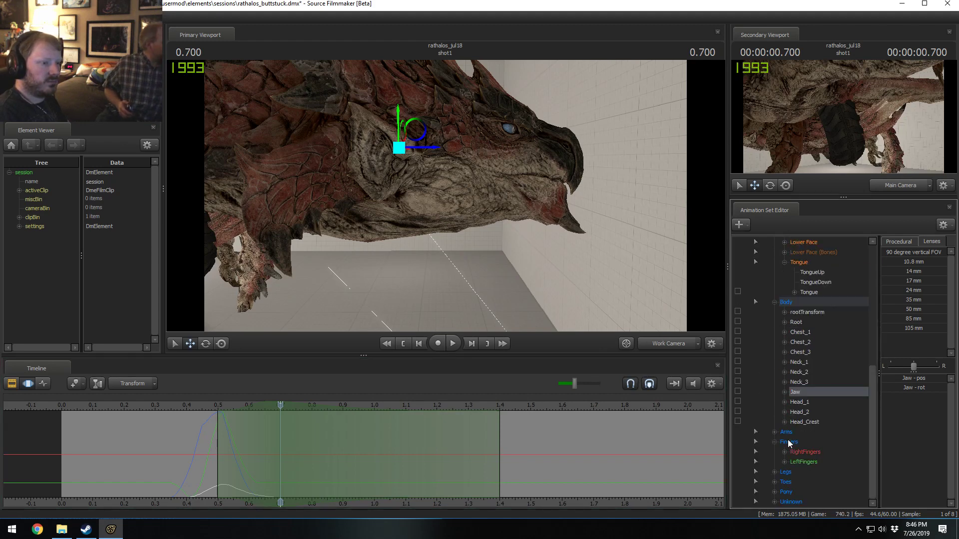
pyautogui.click(773, 442)
pyautogui.scroll(2, 813, 360)
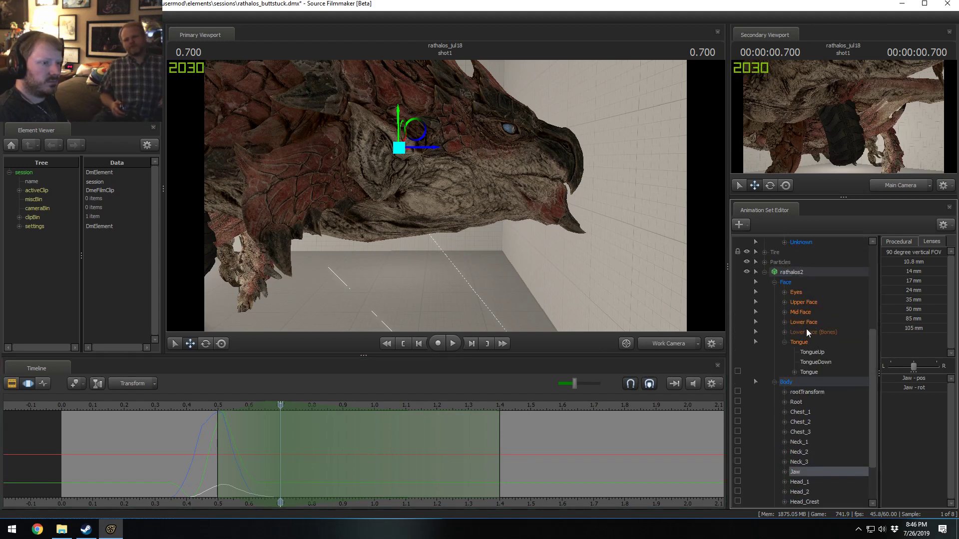
pyautogui.click(805, 323)
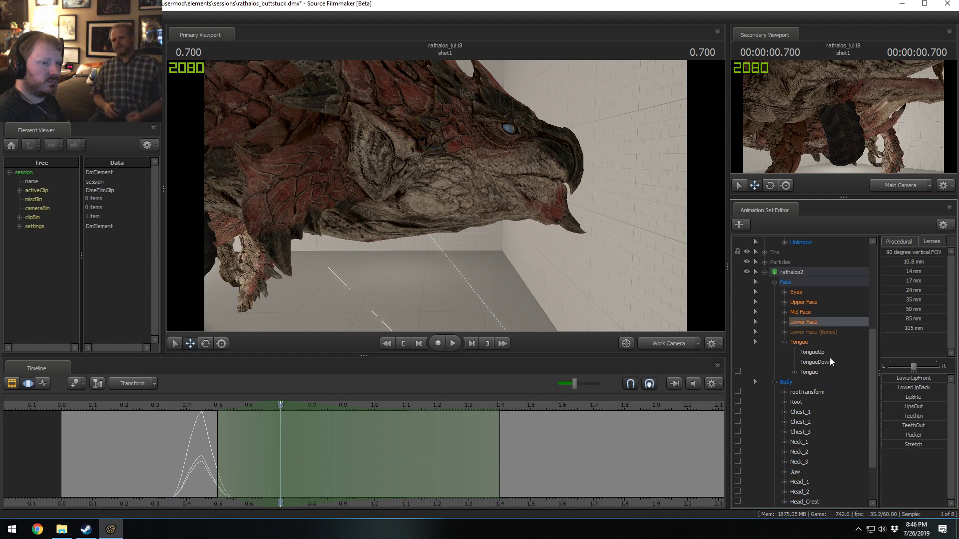
pyautogui.click(913, 426)
# - Rotate rathalos2's Jaw bone slightly open and shift it slightly down at 0.700 s
pyautogui.moveTo(441, 152)
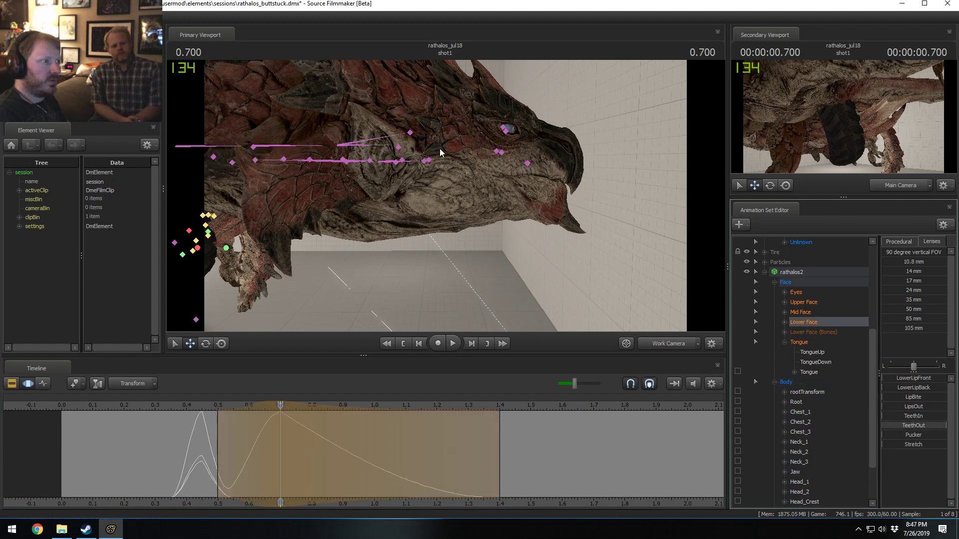
pyautogui.keyDown('ctrl'); pyautogui.click(400, 143); pyautogui.keyUp('ctrl')
pyautogui.keyDown('ctrl'); pyautogui.click(398, 146); pyautogui.keyUp('ctrl')
pyautogui.press('e')
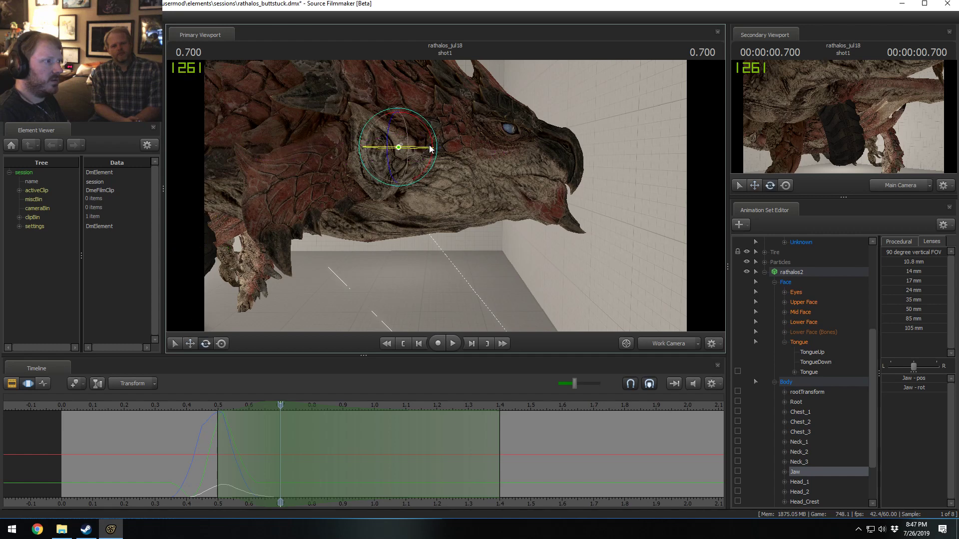
pyautogui.moveTo(433, 143); pyautogui.dragTo(422, 142)
pyautogui.press('w')
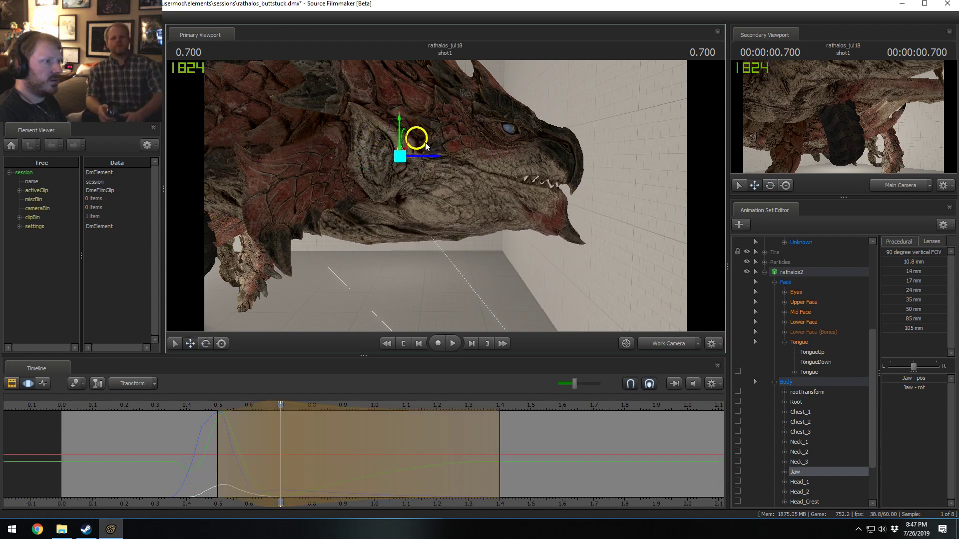
# - Raise the Lip_Upper_Left_2 and Lip_Upper_Right_2 bones and set LowerLipFront and LowerLipBack to slightly over half at 0.700 s
pyautogui.keyDown('ctrl'); pyautogui.click(528, 165); pyautogui.keyUp('ctrl')
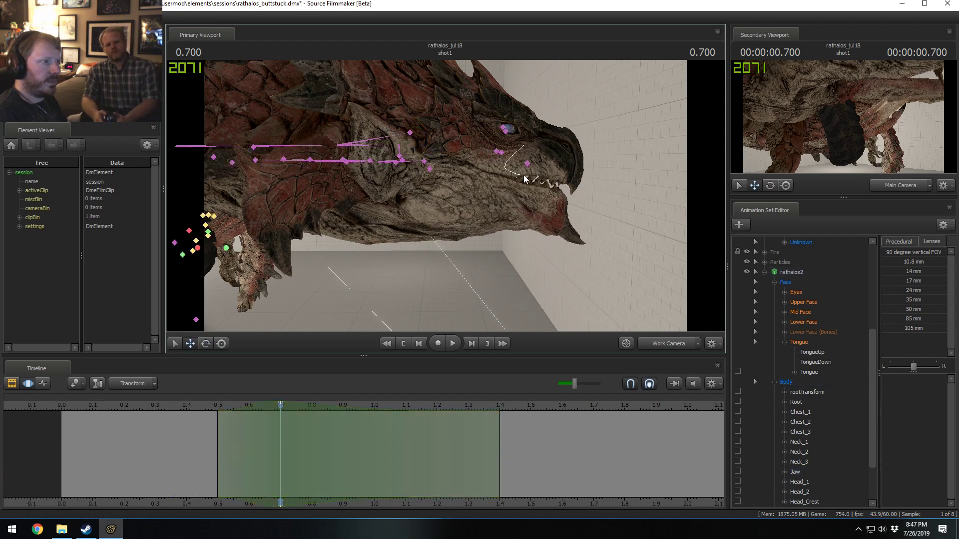
pyautogui.press('e')
pyautogui.moveTo(560, 149); pyautogui.dragTo(541, 135)
pyautogui.press('w')
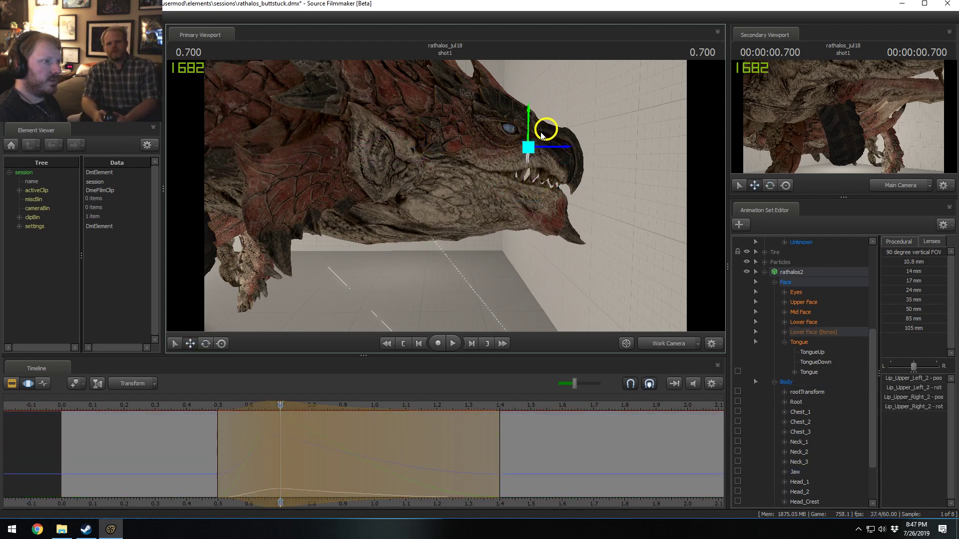
pyautogui.click(800, 318)
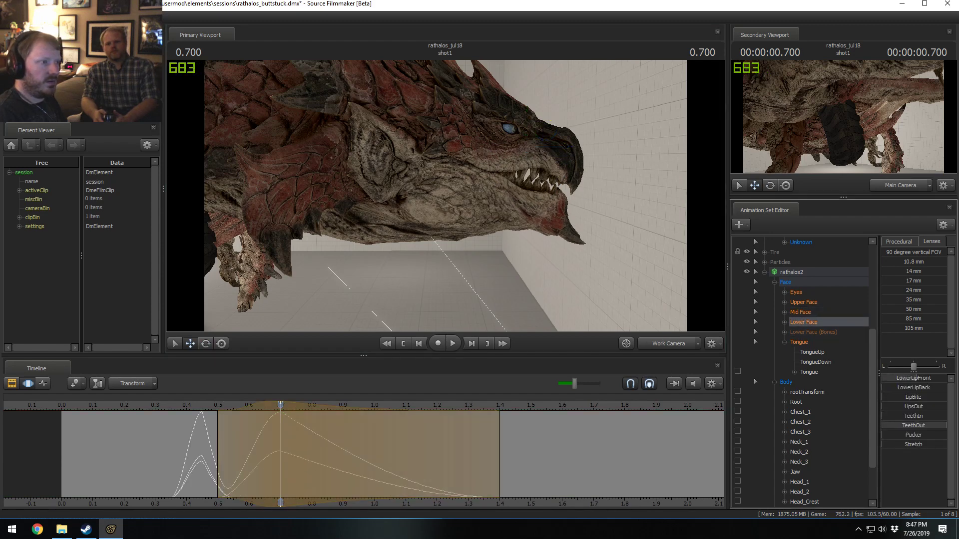
pyautogui.moveTo(918, 378); pyautogui.dragTo(953, 389)
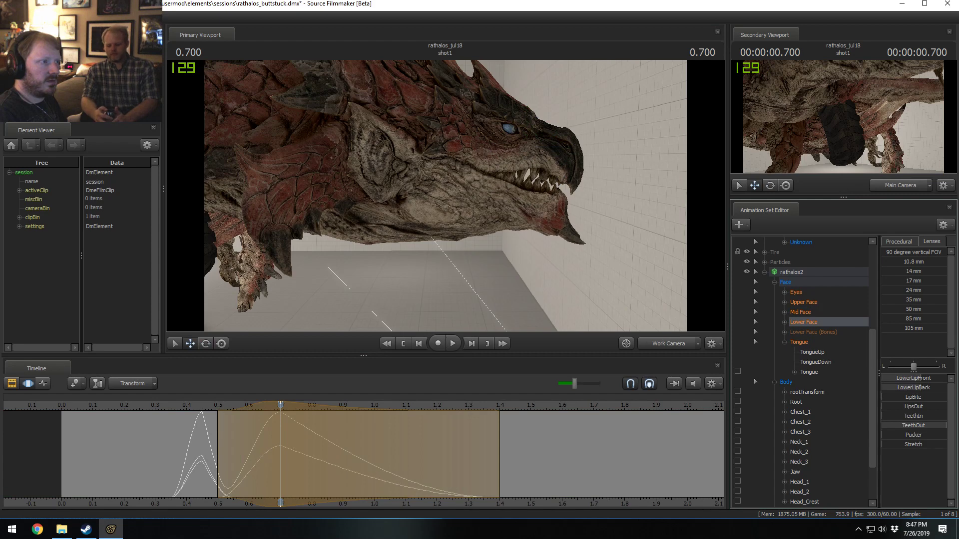
# - Centre the time selection on 0.550 s, spanning 0.4 to 0.7 s, and shift the Jaw bone slightly back and down
pyautogui.click(162, 438)
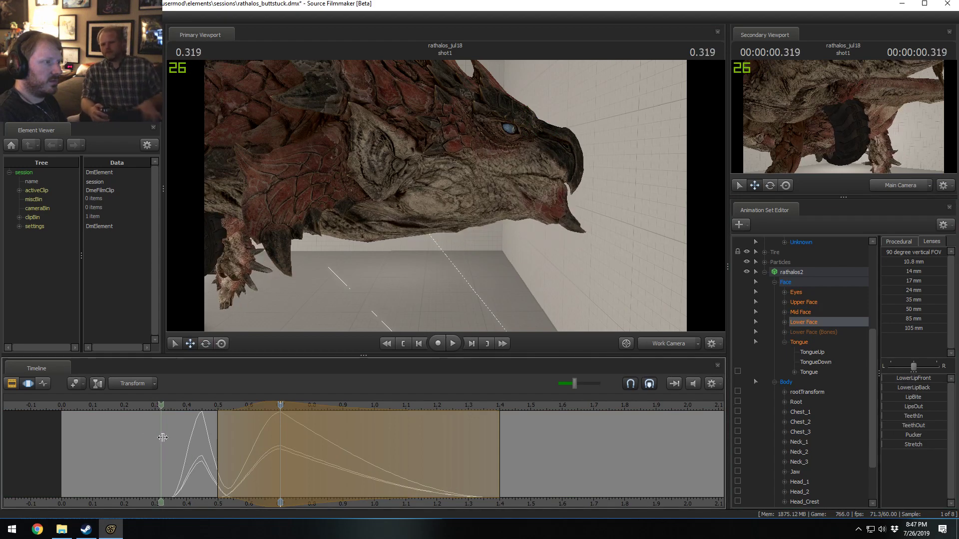
pyautogui.moveTo(162, 438); pyautogui.dragTo(235, 449)
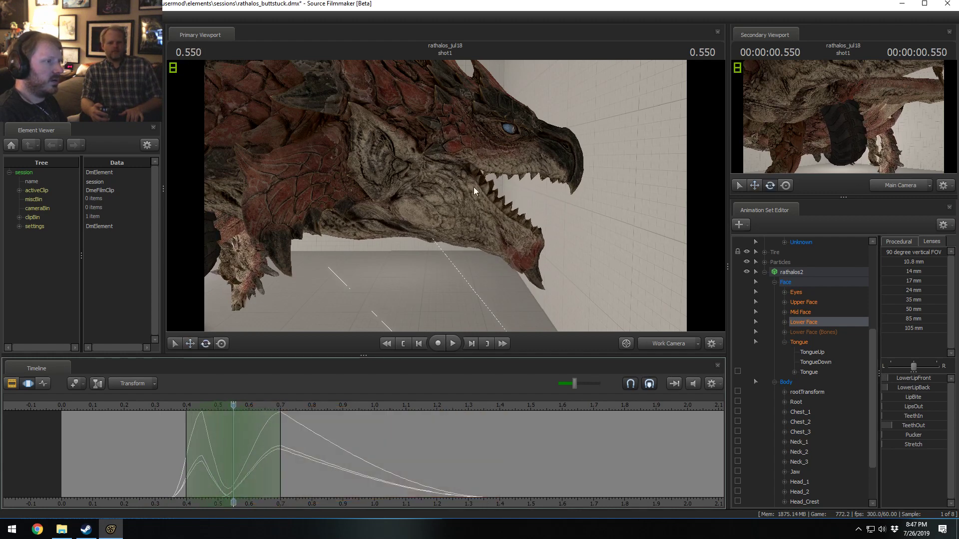
pyautogui.click(794, 472)
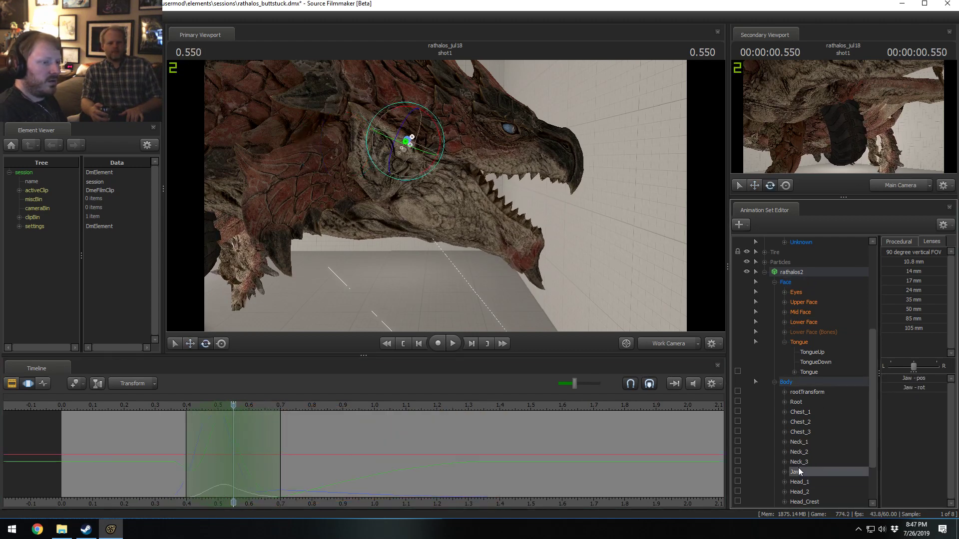
pyautogui.press('w')
pyautogui.moveTo(418, 131); pyautogui.dragTo(413, 129)
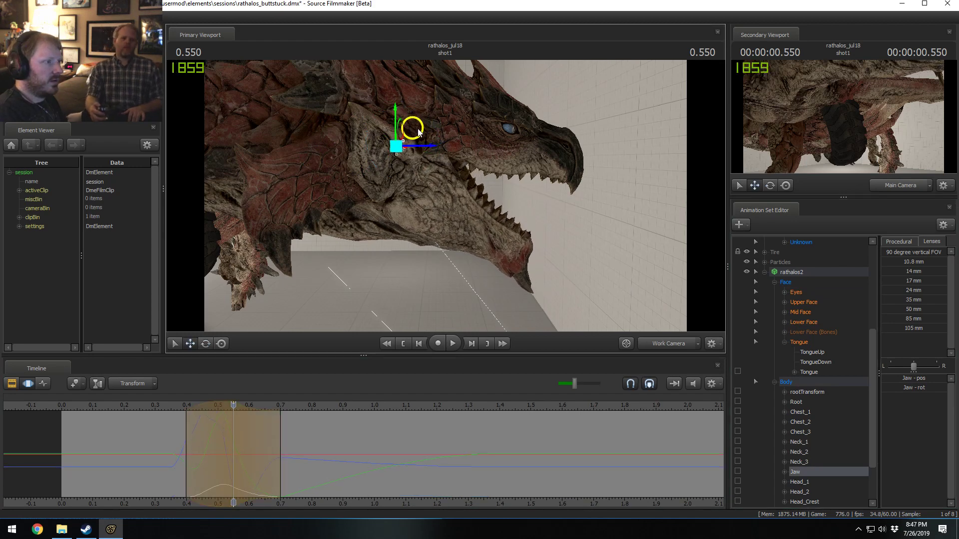
# - Play back the jaw motion and narrow its time selection to start at about 0.45 s
pyautogui.click(193, 441)
pyautogui.press('space')
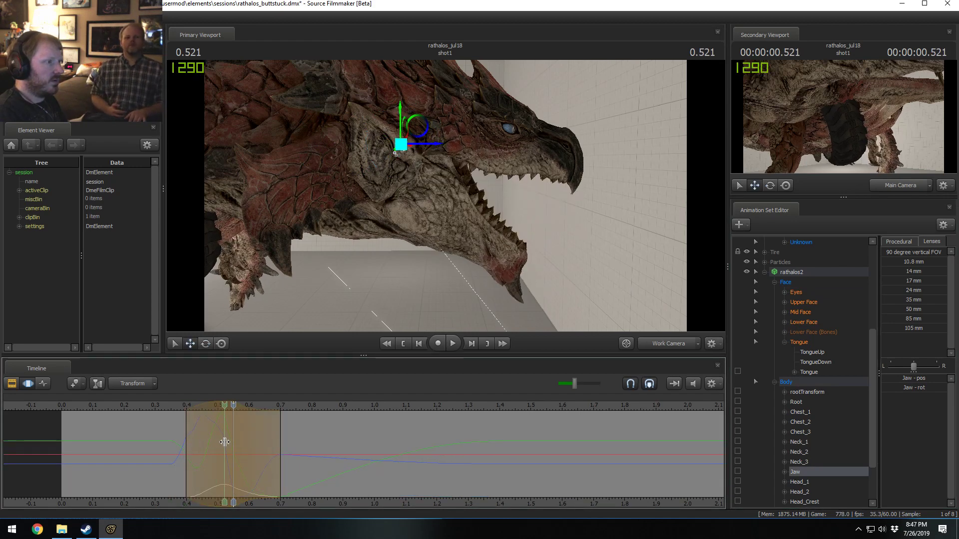
pyautogui.moveTo(187, 404); pyautogui.dragTo(101, 404)
pyautogui.press('space')
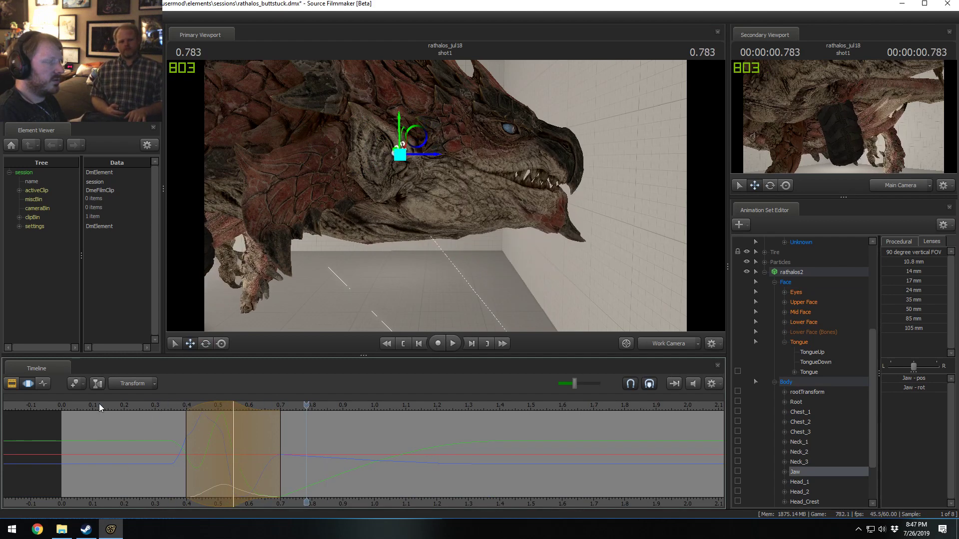
pyautogui.moveTo(177, 456); pyautogui.dragTo(208, 458)
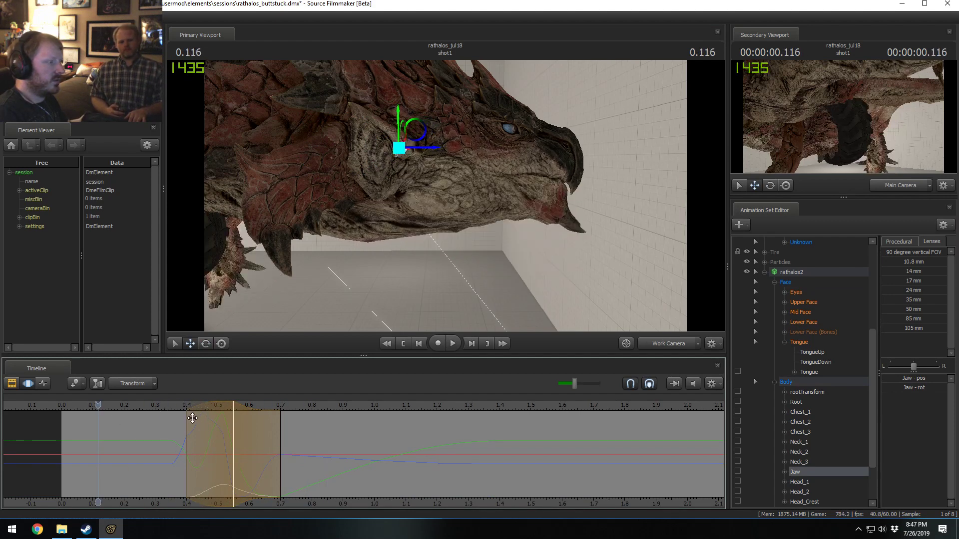
pyautogui.moveTo(188, 418); pyautogui.dragTo(255, 456)
pyautogui.moveTo(209, 418); pyautogui.dragTo(278, 461)
pyautogui.press('space')
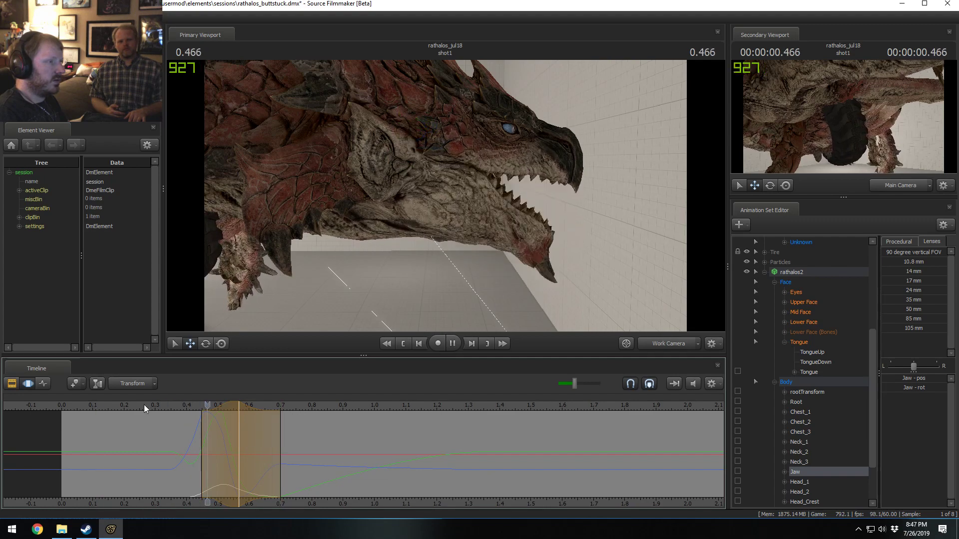
pyautogui.press('space')
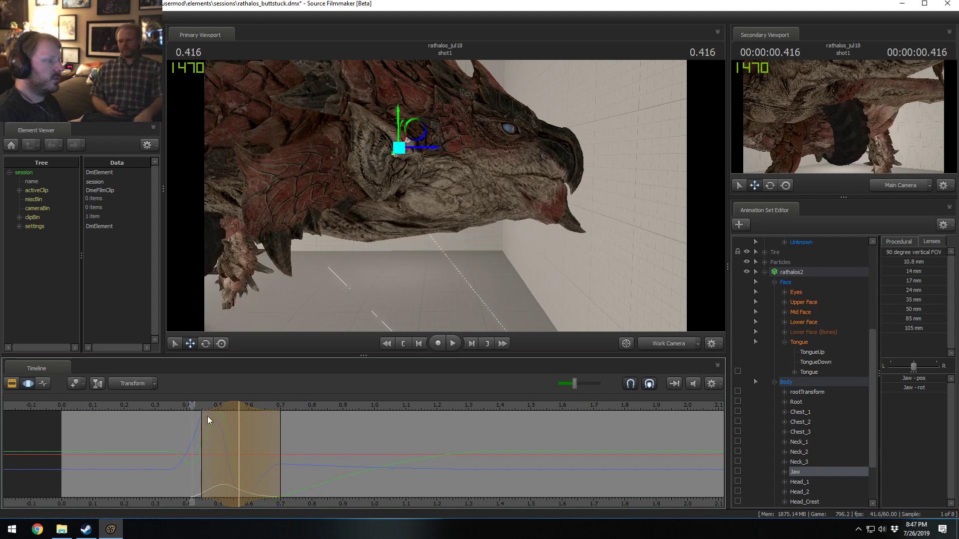
# - Undo and redo the last jaw edit to compare the two versions
pyautogui.press('space')
pyautogui.hotkey('ctrl', 'z')
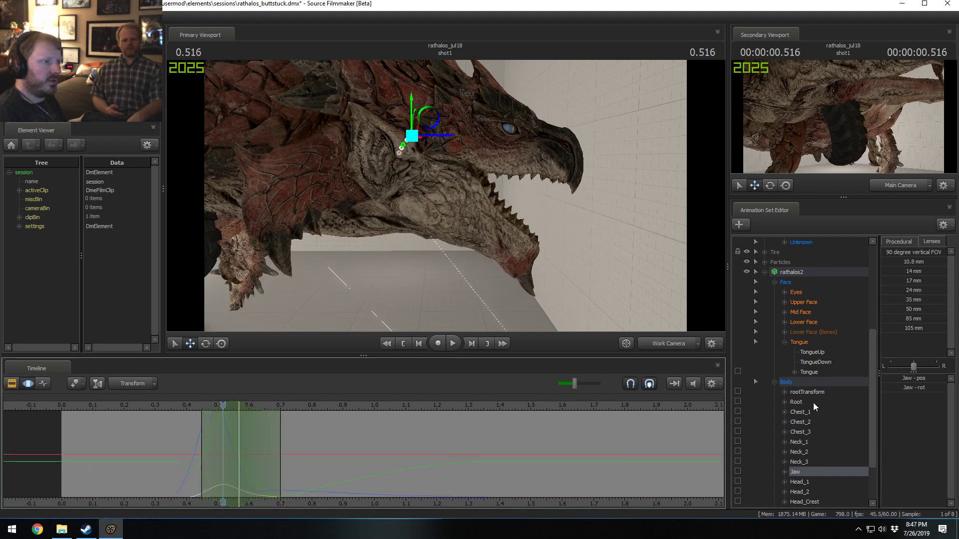
pyautogui.hotkey('ctrl', 'y')
pyautogui.hotkey('ctrl', 'z')
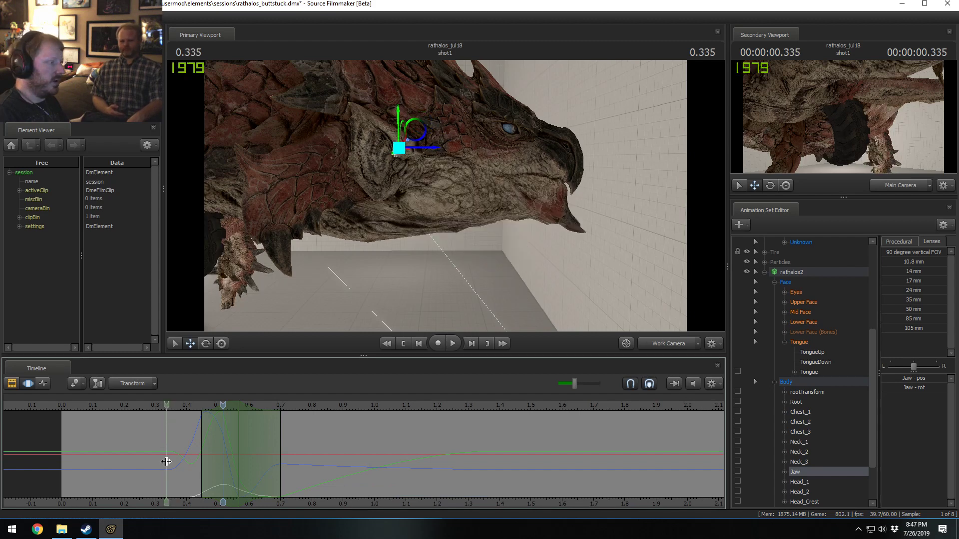
# - Smooth the jaw's animation procedurally over about 0.33 to 0.72 s and play it back
pyautogui.keyDown('shift'); pyautogui.moveTo(166, 460); pyautogui.dragTo(286, 484); pyautogui.keyUp('shift')
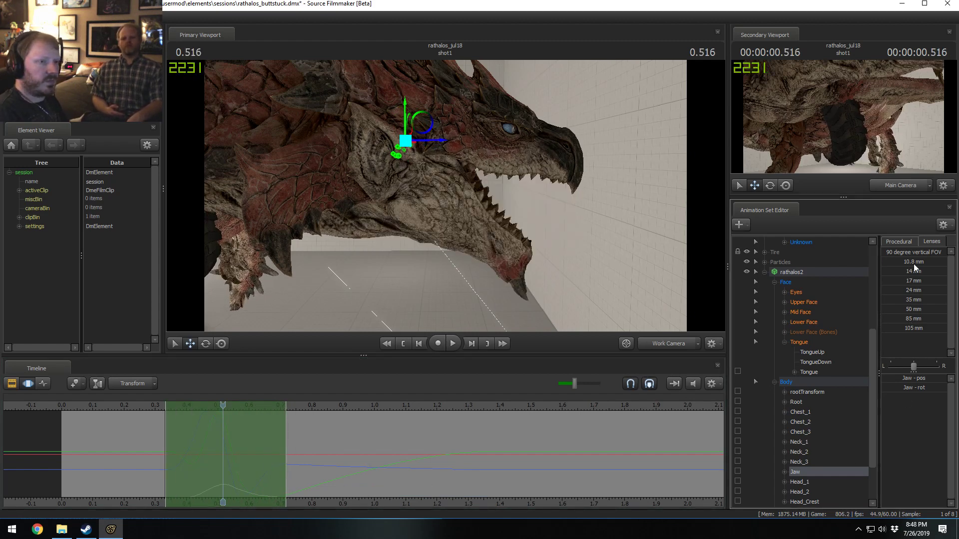
pyautogui.click(900, 242)
pyautogui.scroll(-3, 905, 351)
pyautogui.moveTo(904, 350); pyautogui.dragTo(925, 350)
pyautogui.moveTo(233, 431); pyautogui.dragTo(238, 431)
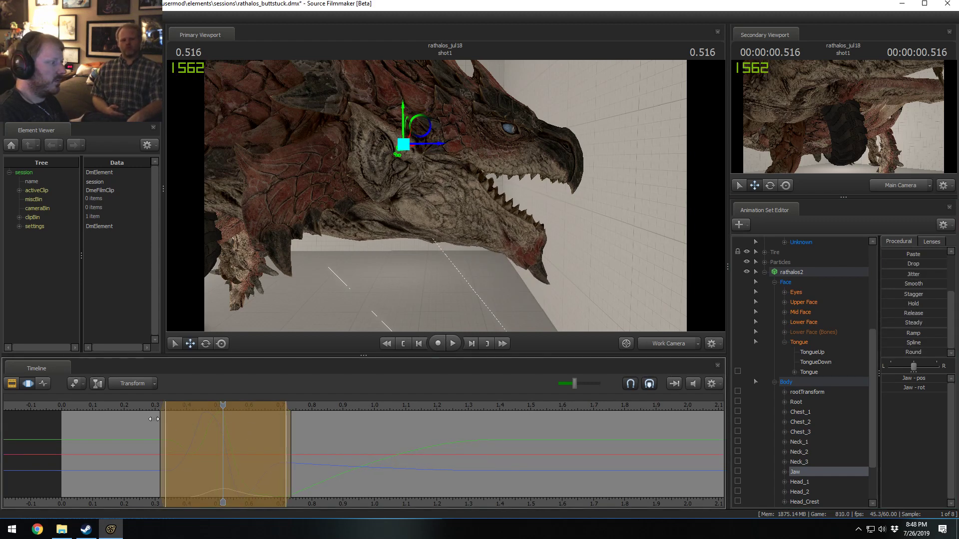
pyautogui.press('space')
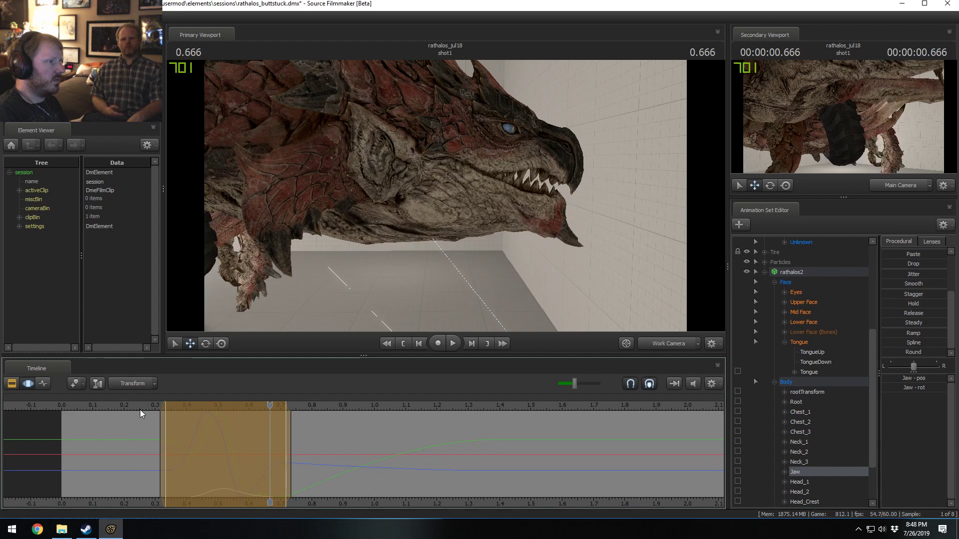
# - Centre the time selection on 0.533 s, spanning about 0.43 to 0.63 s, then rotate the Jaw further open and shift it slightly forward
pyautogui.moveTo(140, 410); pyautogui.dragTo(228, 468)
pyautogui.keyDown('shift'); pyautogui.click(228, 468); pyautogui.keyUp('shift')
pyautogui.keyDown('shift'); pyautogui.scroll(5, 228, 468); pyautogui.keyUp('shift')
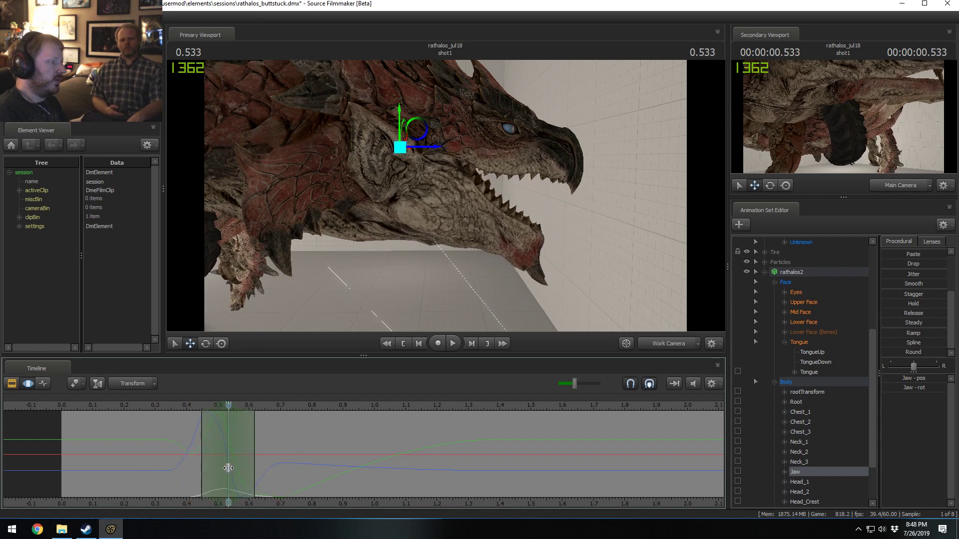
pyautogui.keyDown('shift'); pyautogui.scroll(1, 228, 468); pyautogui.keyUp('shift')
pyautogui.press('e')
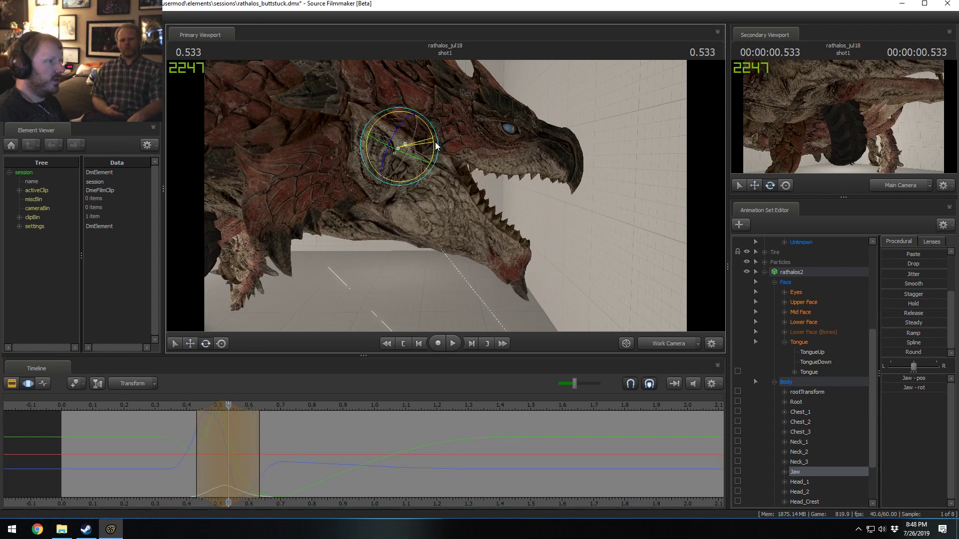
pyautogui.press('w')
pyautogui.moveTo(435, 142); pyautogui.dragTo(419, 120)
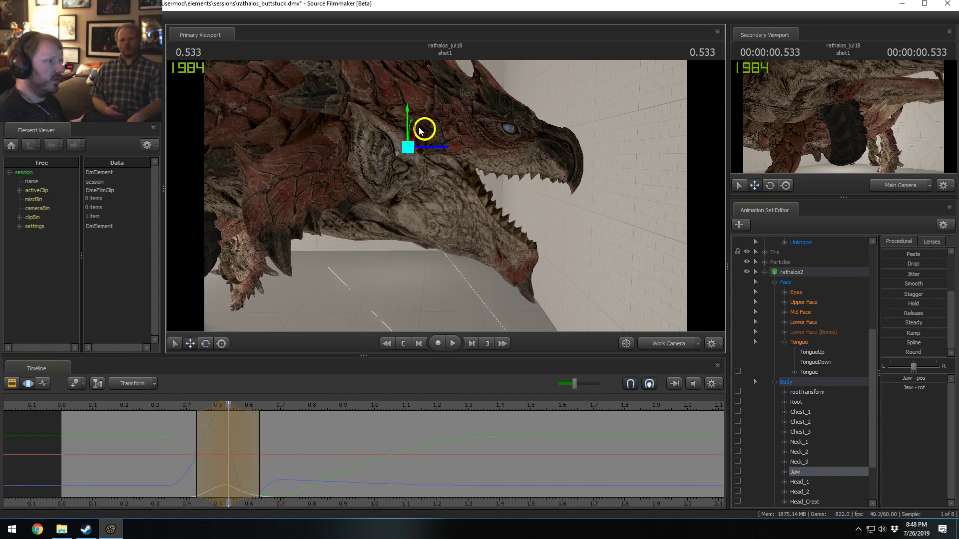
# - Replay the mouth animation several times from before the jaw opens to check the jaw and lip timing
pyautogui.press('shift')
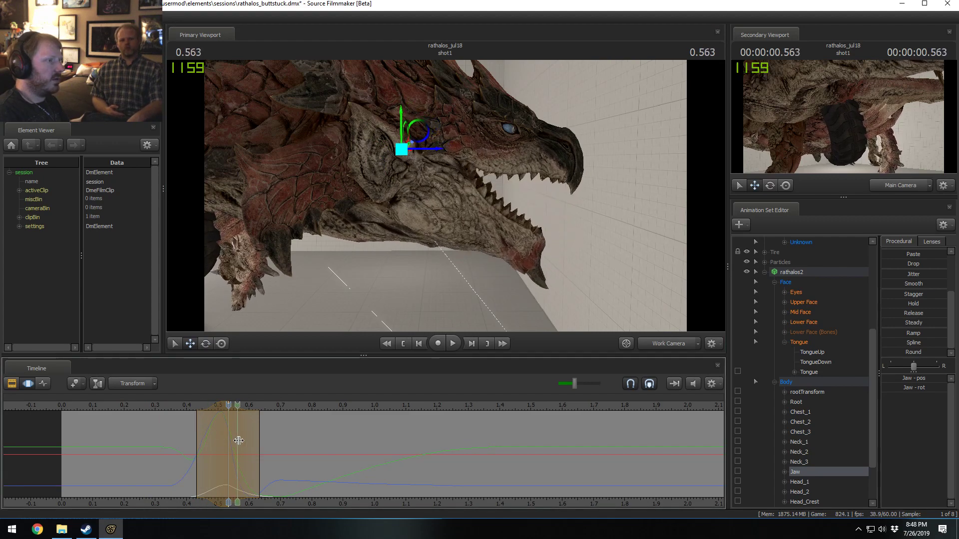
pyautogui.click(172, 405)
pyautogui.press('space')
pyautogui.press('space')
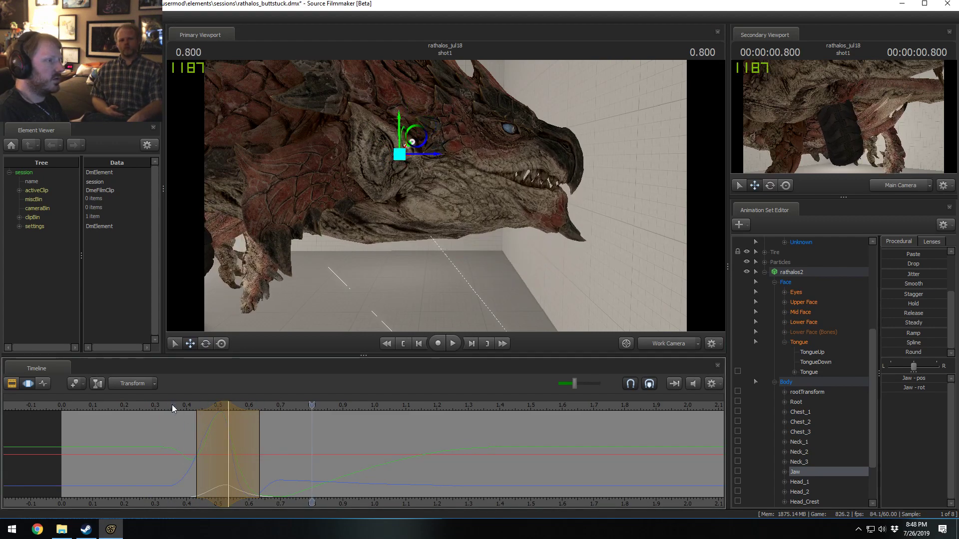
pyautogui.click(100, 406)
pyautogui.press('space')
pyautogui.press('space')
pyautogui.click(114, 409)
pyautogui.press('space')
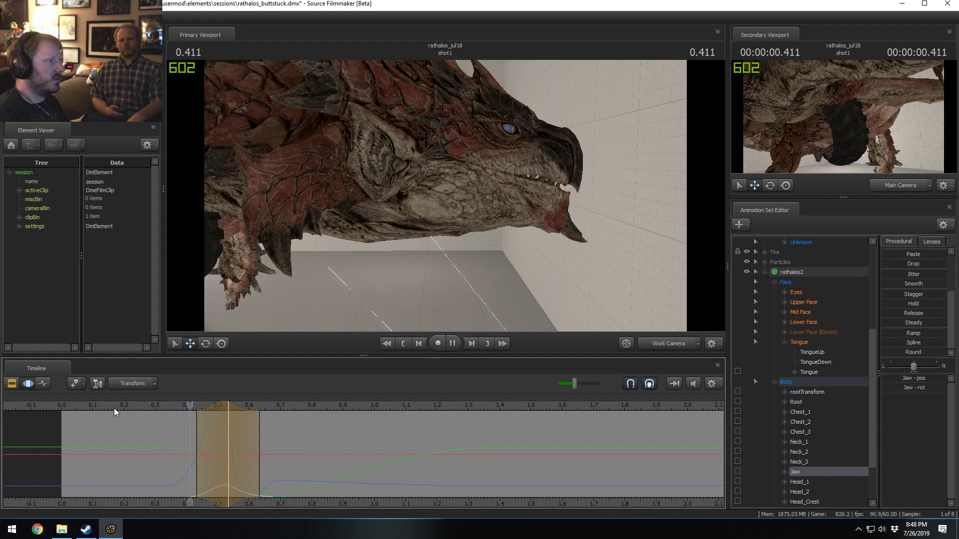
pyautogui.click(114, 409)
pyautogui.press('space')
pyautogui.click(114, 408)
pyautogui.click(114, 408)
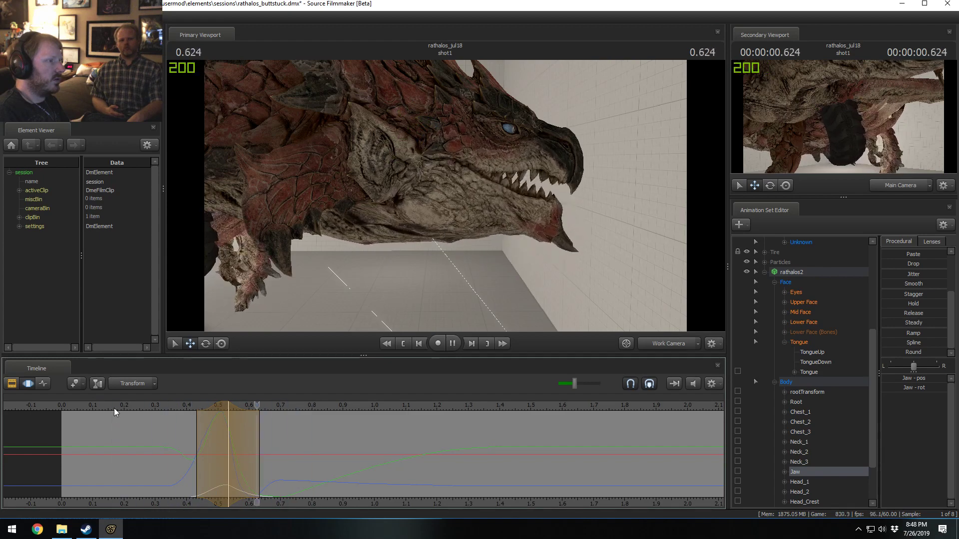
pyautogui.click(113, 408)
pyautogui.press('space')
pyautogui.click(169, 405)
pyautogui.press('space')
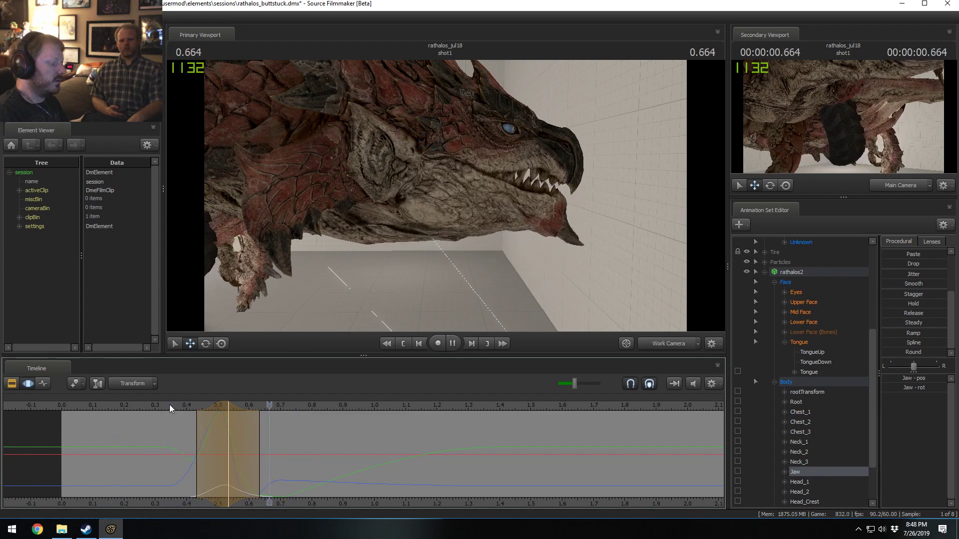
# - Replay the start of the shot repeatedly to check how the jaw opens and closes around 0.5 s
pyautogui.click(170, 405)
pyautogui.press('space')
pyautogui.click(169, 405)
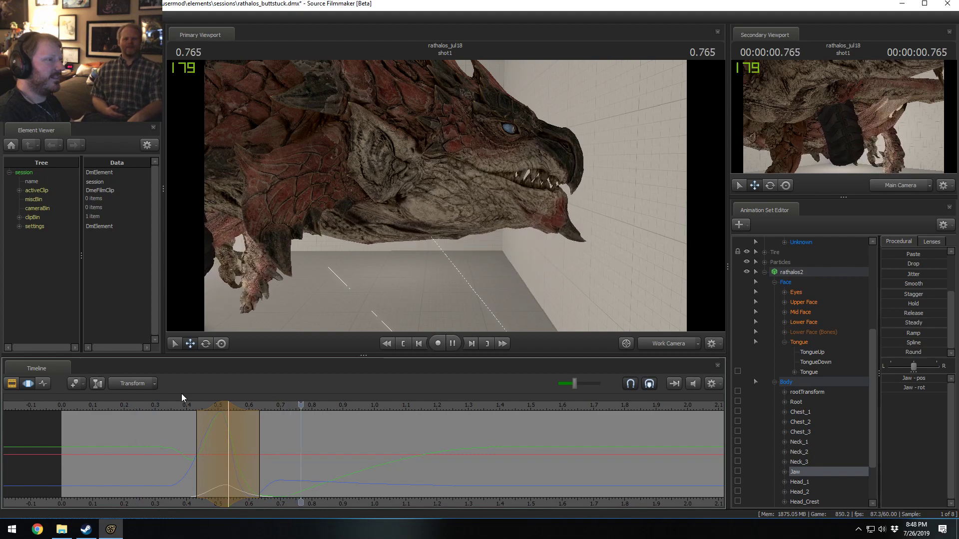
pyautogui.press('space')
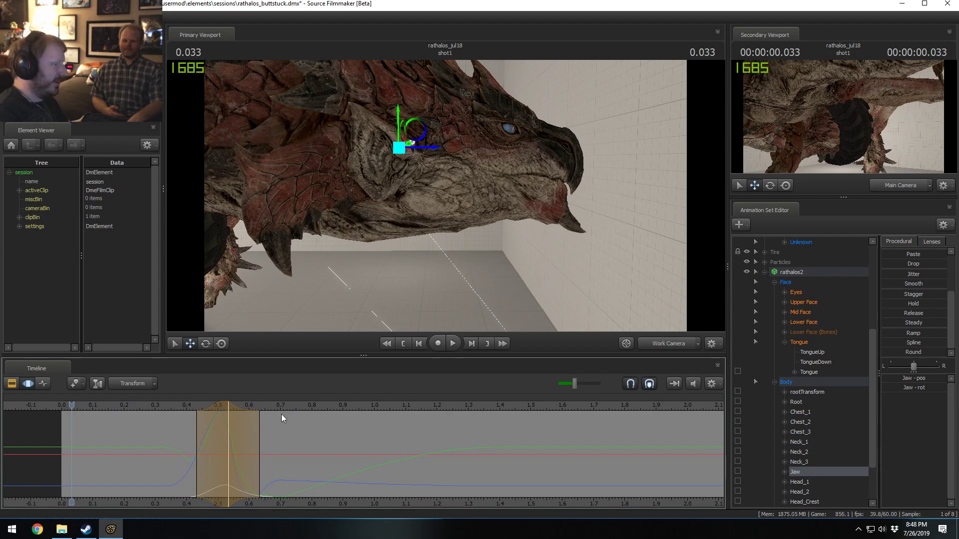
pyautogui.press('space')
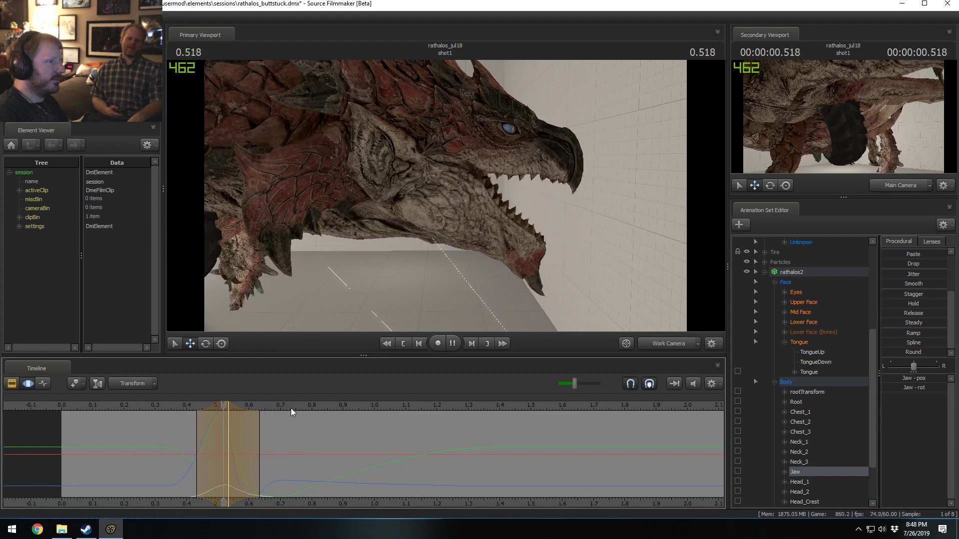
pyautogui.press('space')
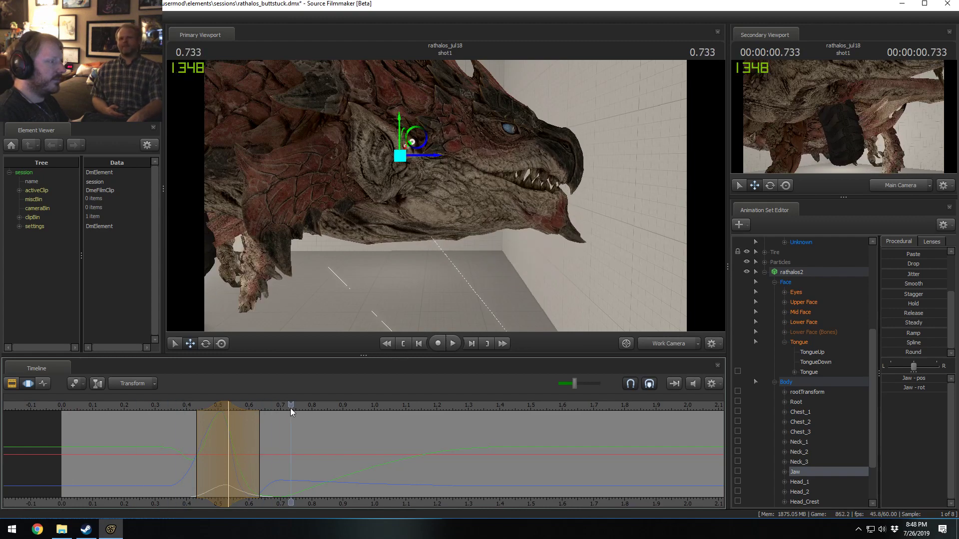
pyautogui.press('space')
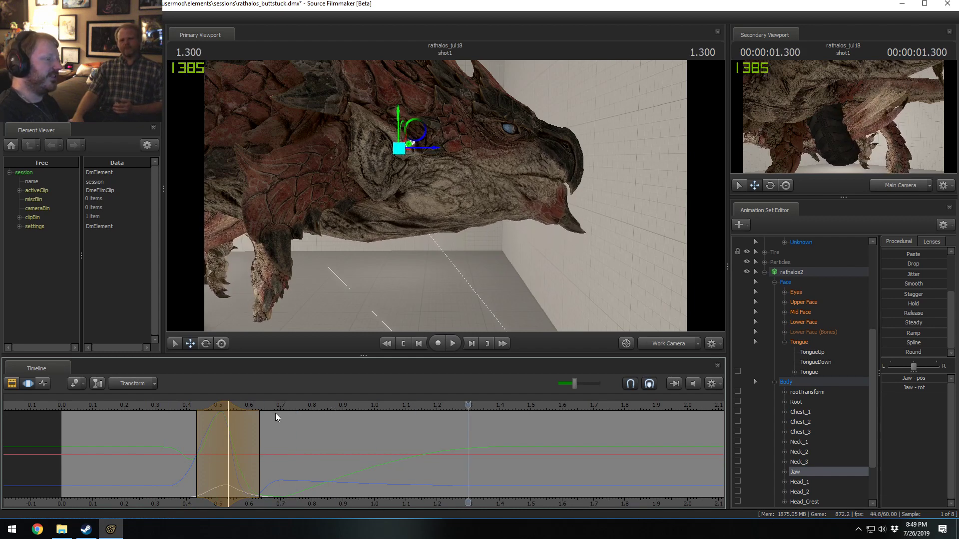
# - Scrub past the first mouth movement and play up to about 2.83 s to review the stretch still without jaw animation
pyautogui.click(274, 409)
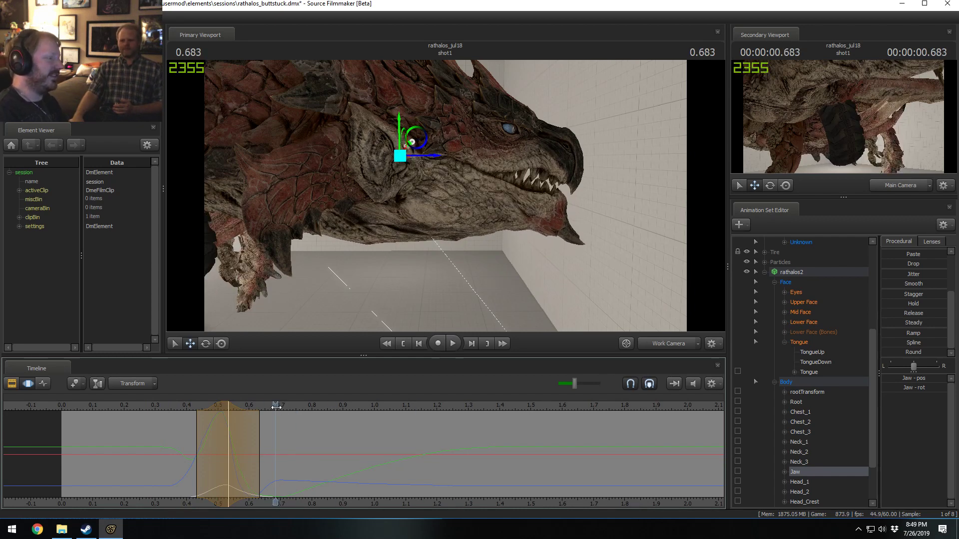
pyautogui.moveTo(276, 407); pyautogui.dragTo(566, 450)
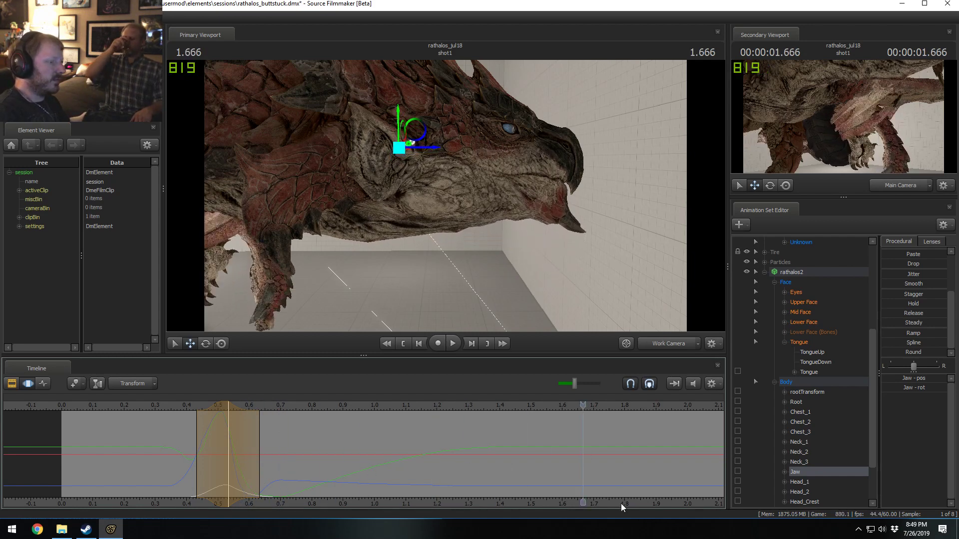
pyautogui.moveTo(621, 504); pyautogui.dragTo(158, 452, button='middle')
pyautogui.press('space')
pyautogui.press('space')
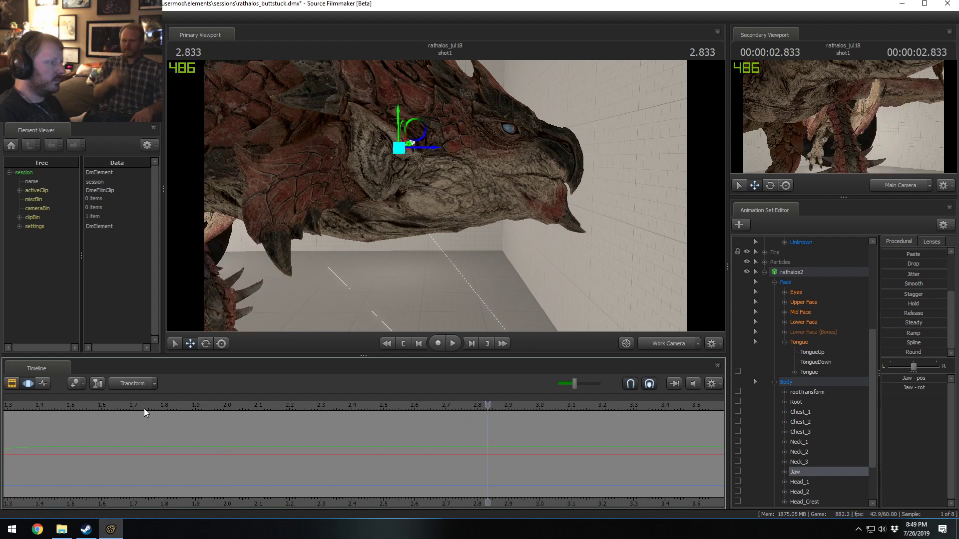
# - With the Jaw selected, make an open-ended time selection starting at about 1.42 s and try rotating the jaw
pyautogui.click(46, 415)
pyautogui.press('ctrl')
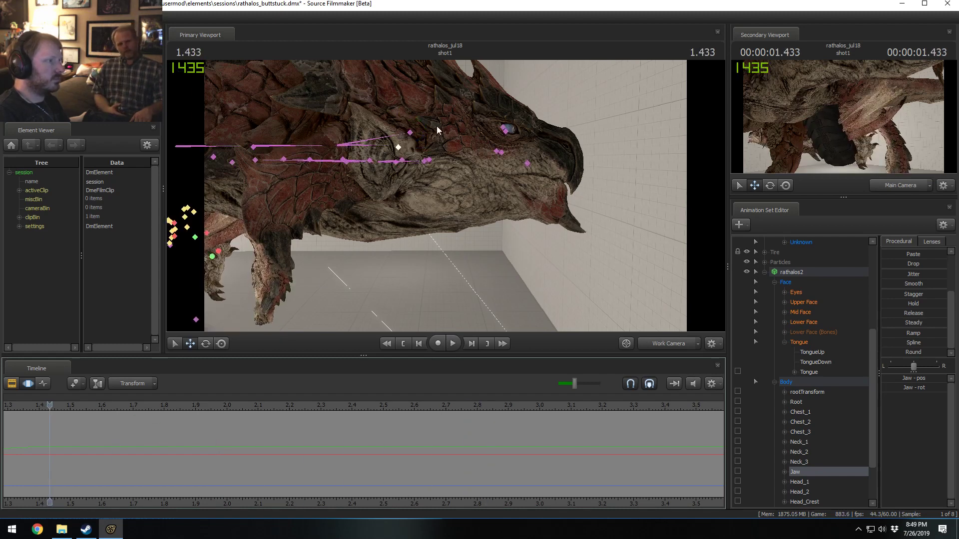
pyautogui.keyDown('ctrl'); pyautogui.click(400, 148); pyautogui.keyUp('ctrl')
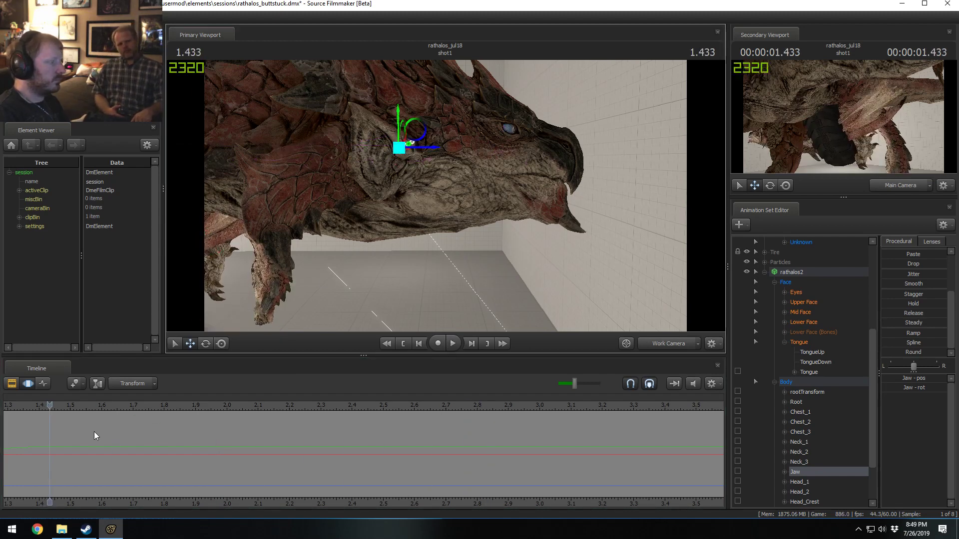
pyautogui.click(24, 437)
pyautogui.keyDown('shift'); pyautogui.moveTo(24, 436); pyautogui.dragTo(741, 447); pyautogui.keyUp('shift')
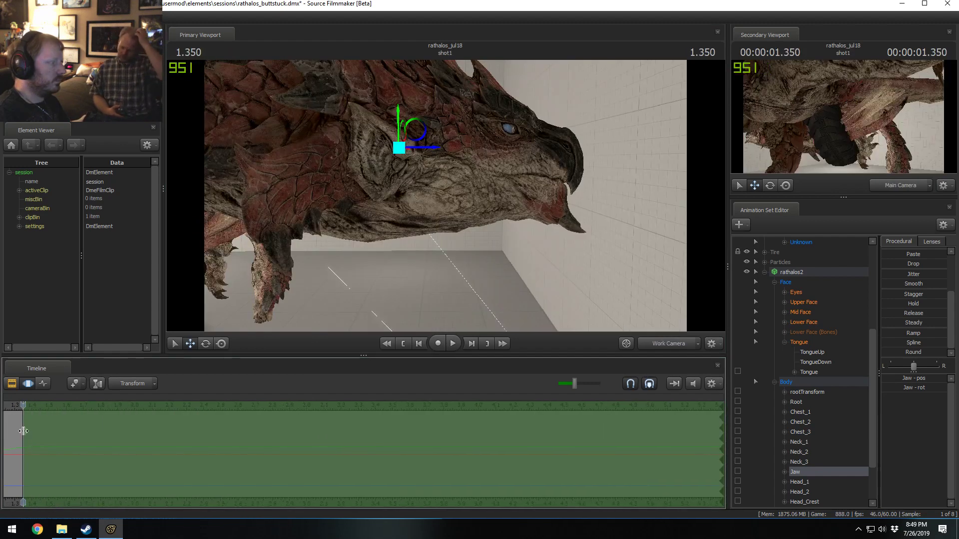
pyautogui.moveTo(23, 431); pyautogui.dragTo(37, 406)
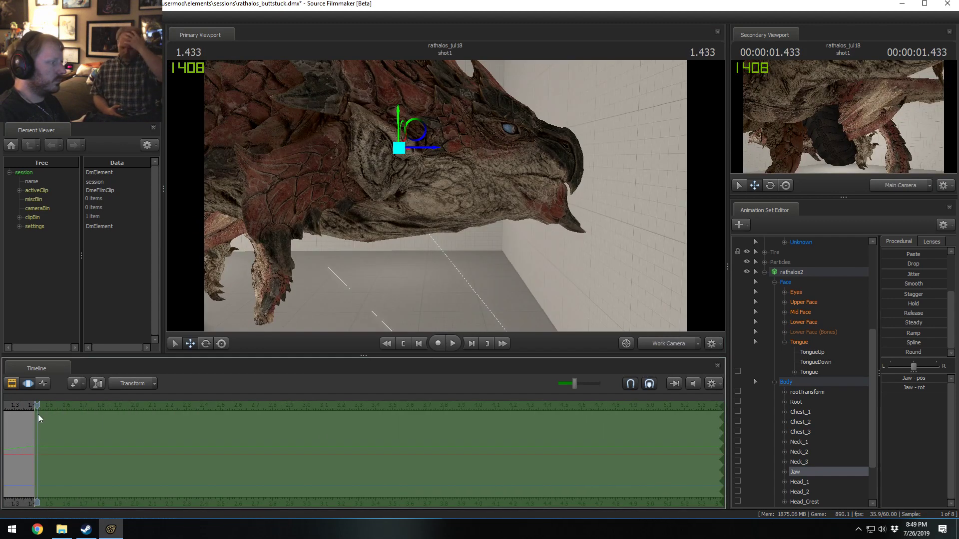
pyautogui.press('e')
pyautogui.moveTo(427, 134); pyautogui.dragTo(438, 132)
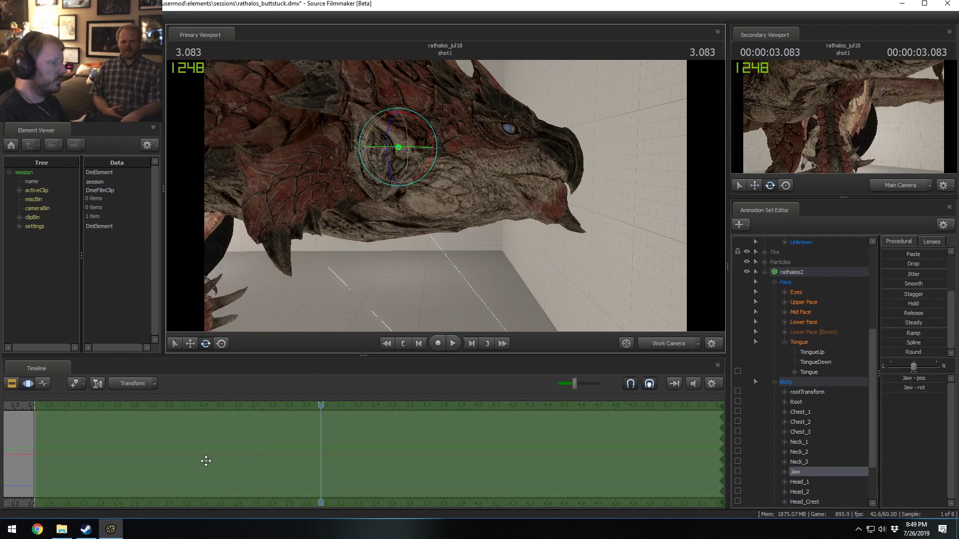
# - End the time selection at about 3.08 s and return the playhead to its start at 1.416 s
pyautogui.click(365, 458)
pyautogui.moveTo(365, 458); pyautogui.dragTo(322, 458)
pyautogui.click(79, 430)
pyautogui.moveTo(66, 425); pyautogui.dragTo(35, 436)
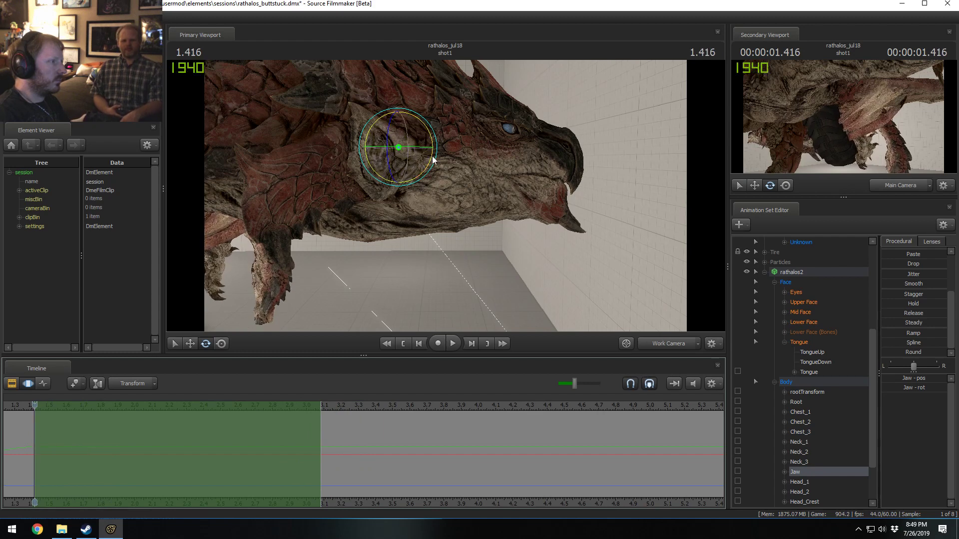
# - Try performing the Jaw rotation live during playback over 1.416 to 3.083 s and play the take back
pyautogui.press('space')
pyautogui.press('space')
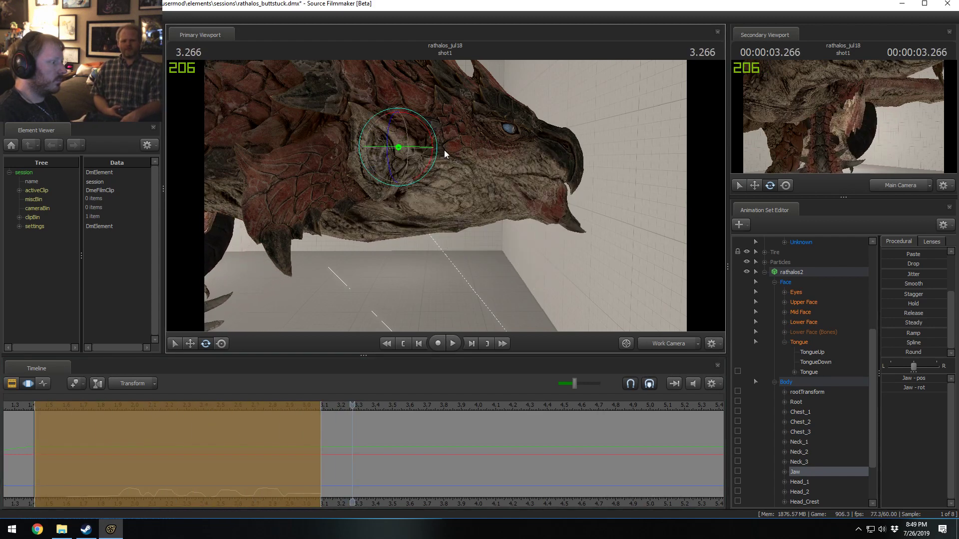
pyautogui.press('space')
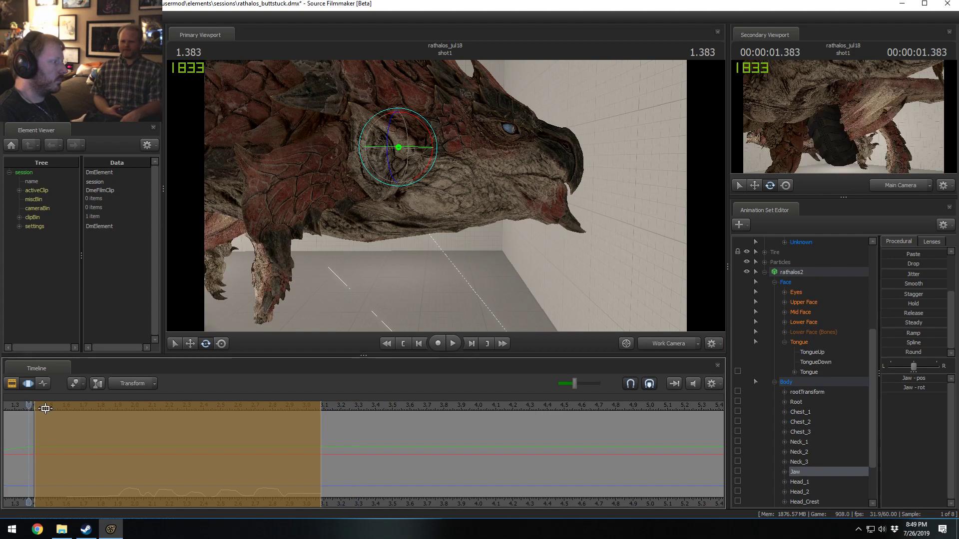
pyautogui.press('space')
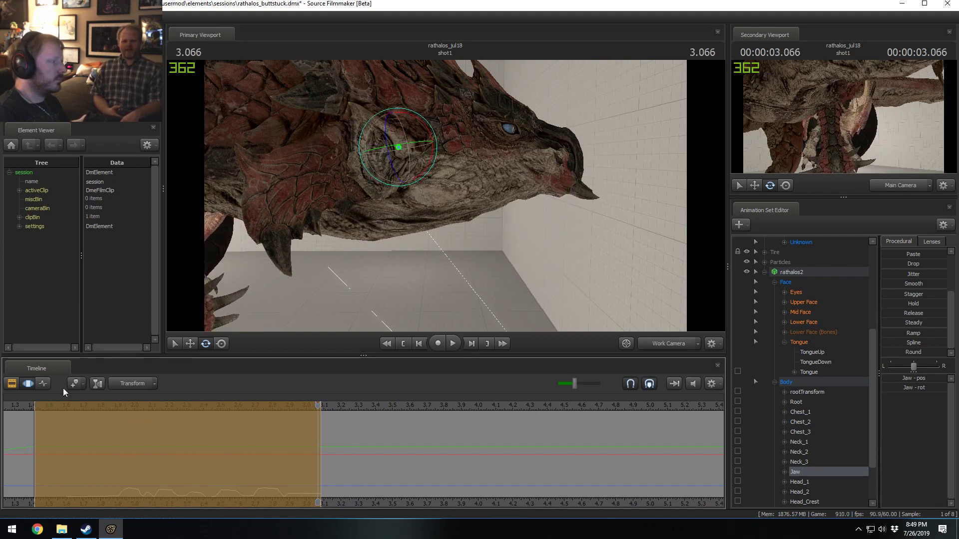
# - Retry the live Jaw rotation from 1.416 s in further takes and play back the latest one
pyautogui.moveTo(37, 400); pyautogui.dragTo(35, 439)
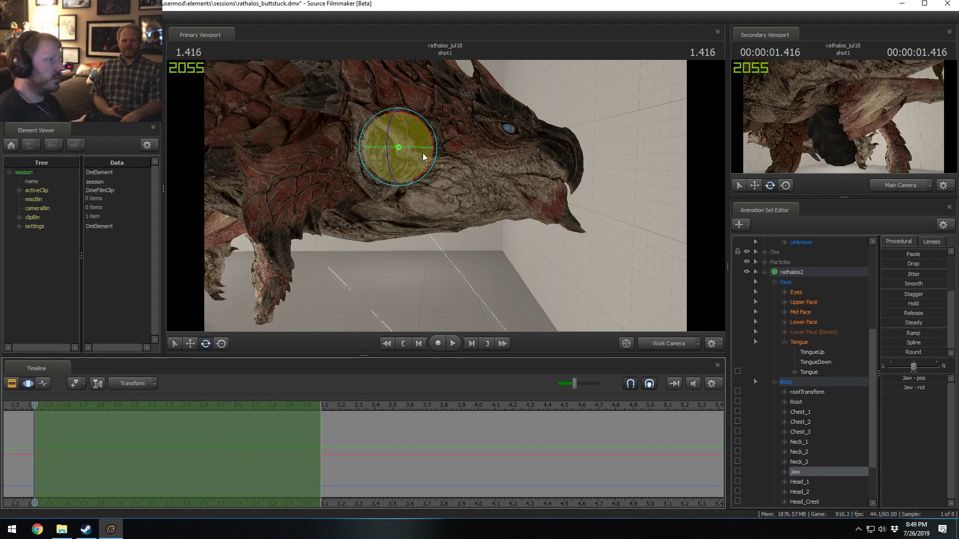
pyautogui.press('space')
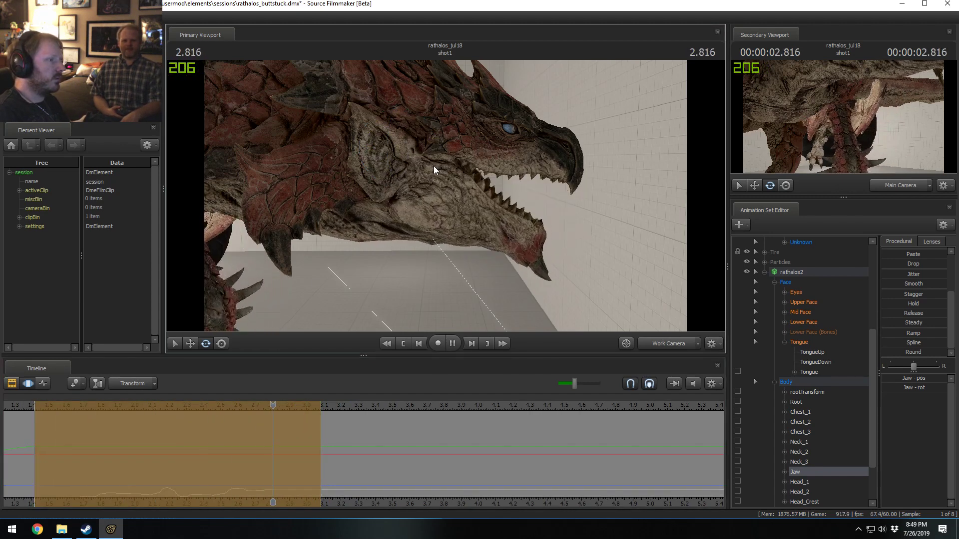
pyautogui.press('space')
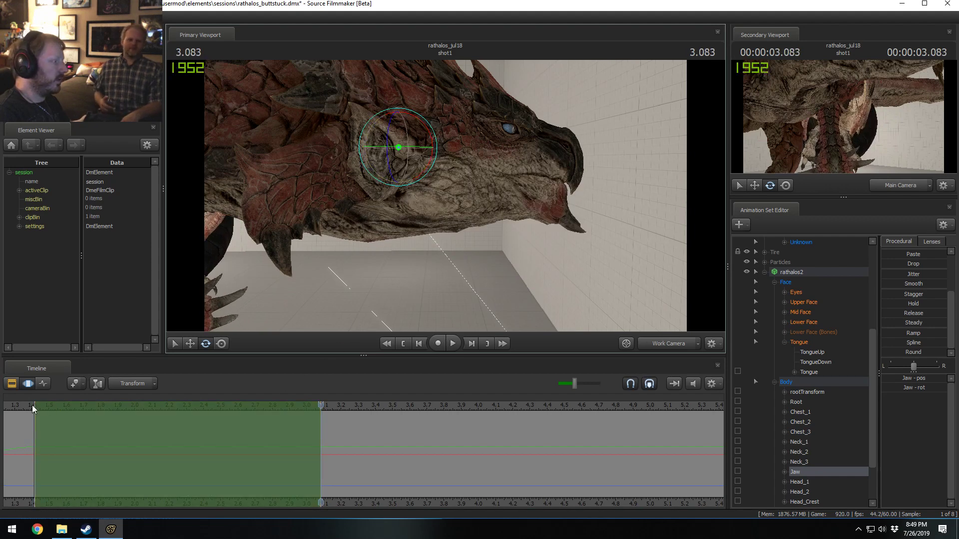
pyautogui.press('space')
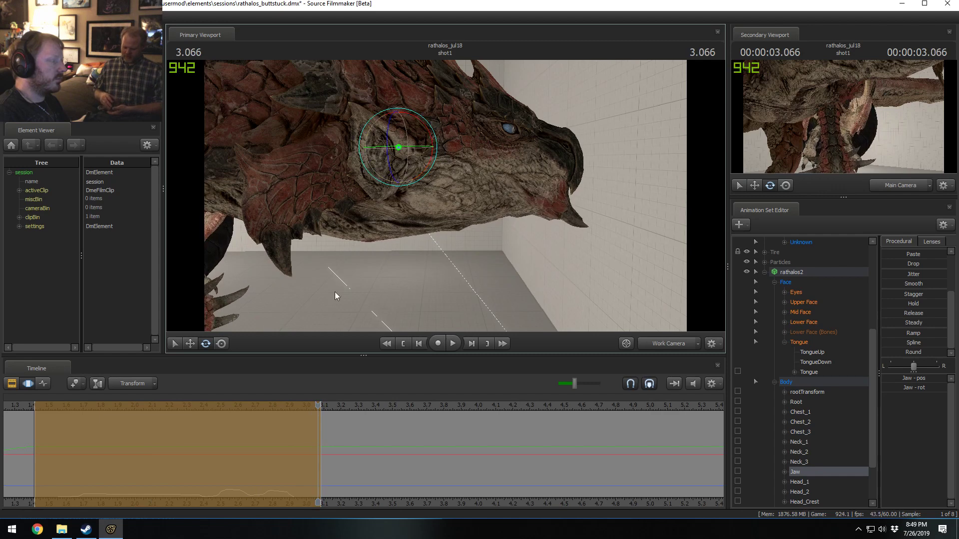
pyautogui.press('space')
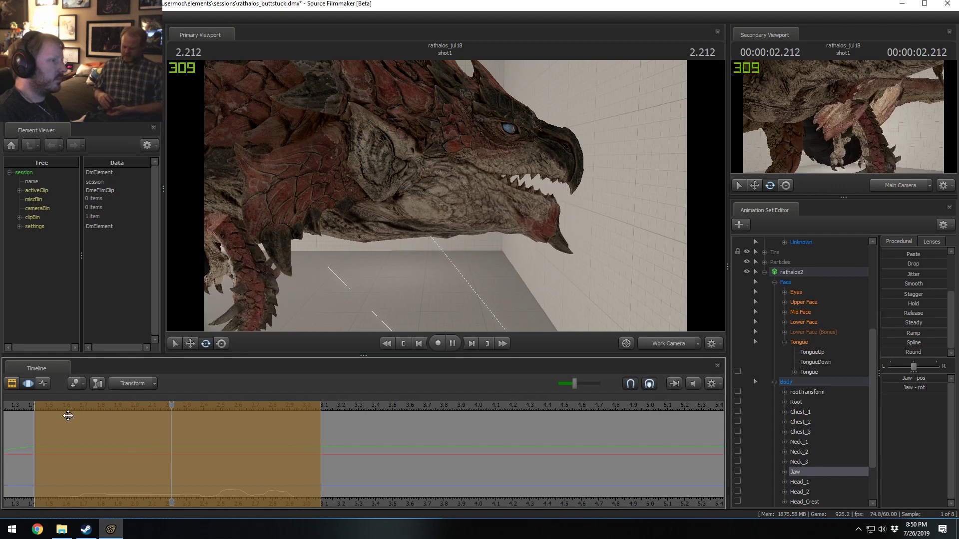
# - Try one more real-time Jaw rotation take from 1.416 s through the selected range
pyautogui.moveTo(32, 416); pyautogui.dragTo(35, 415)
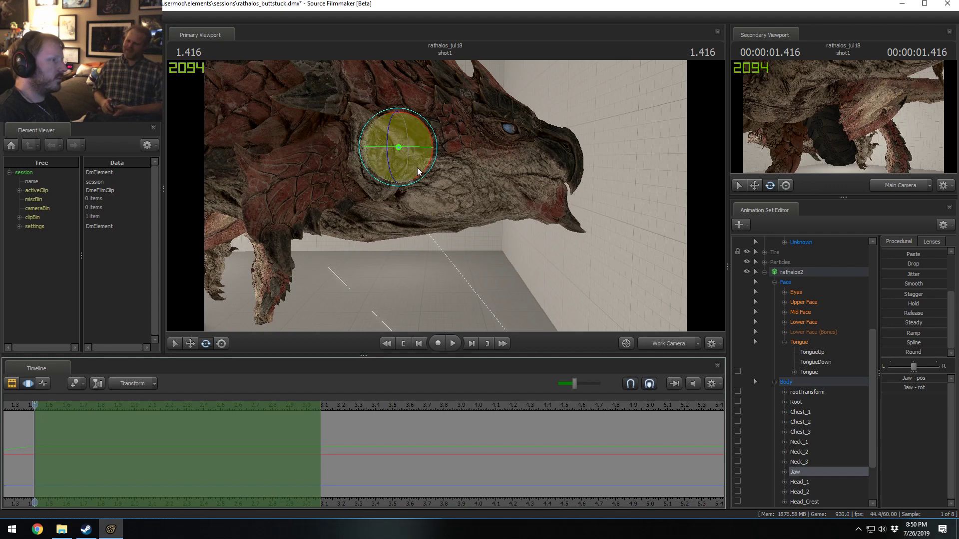
pyautogui.press('space')
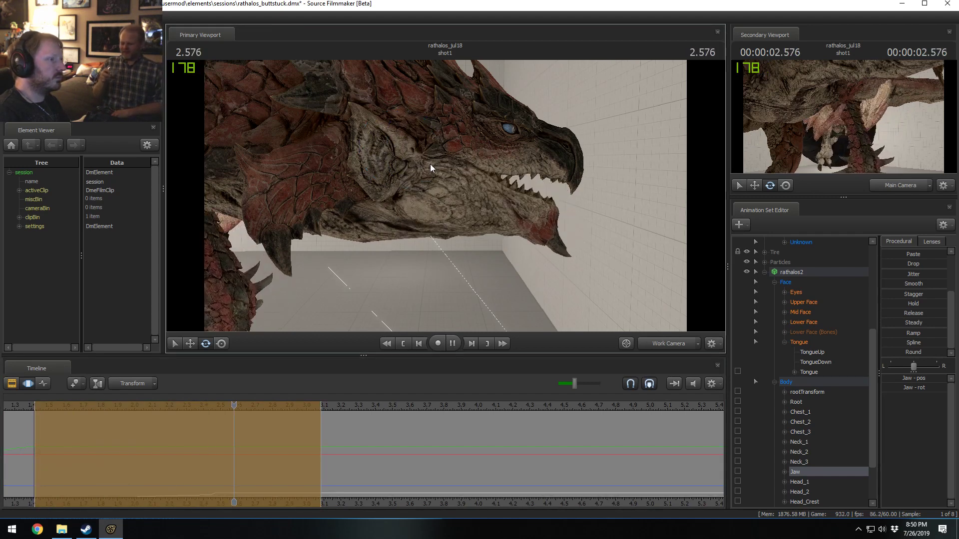
pyautogui.scroll(-4, 349, 445)
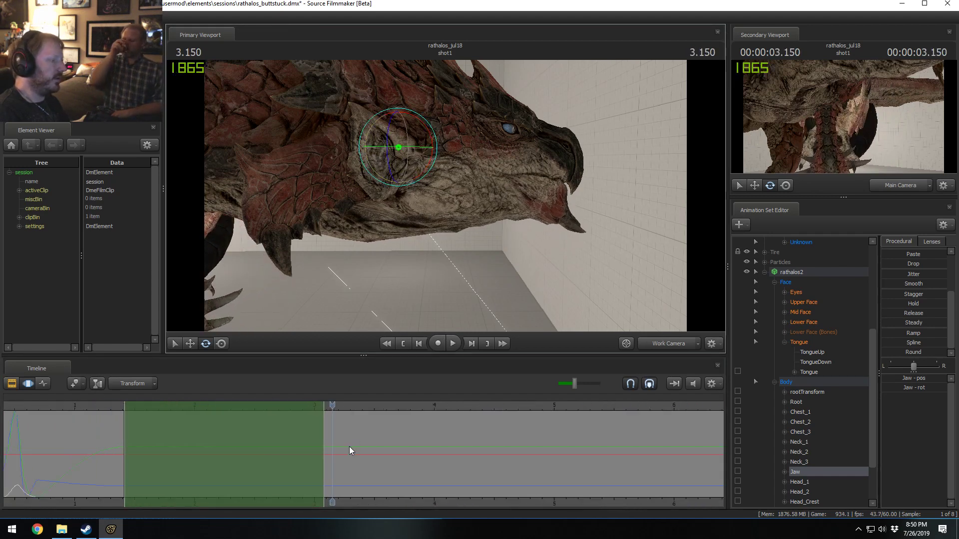
# - Collapse the time selection to a single point at about 3.3 s and move the playhead to 3.0 s
pyautogui.keyDown('shift'); pyautogui.click(350, 445); pyautogui.keyUp('shift')
pyautogui.click(326, 402)
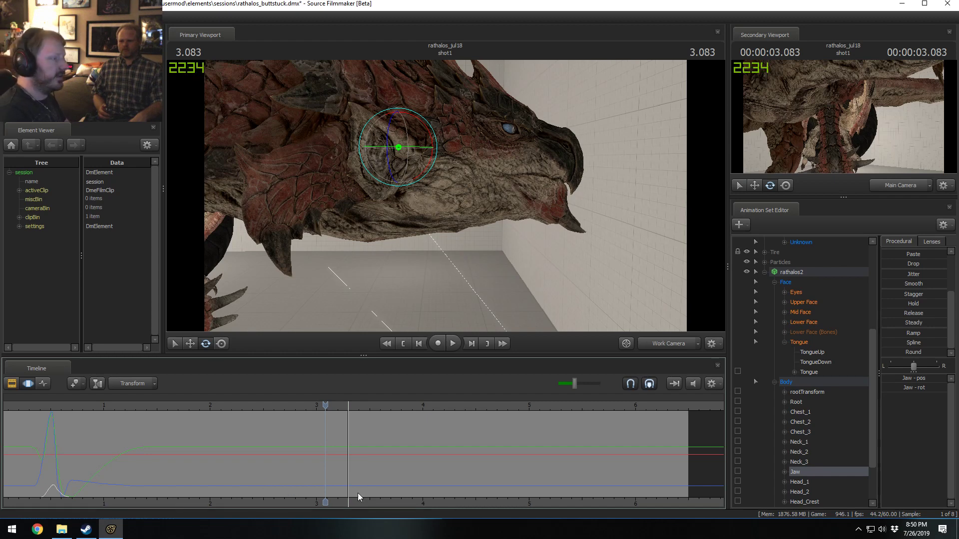
pyautogui.click(250, 406)
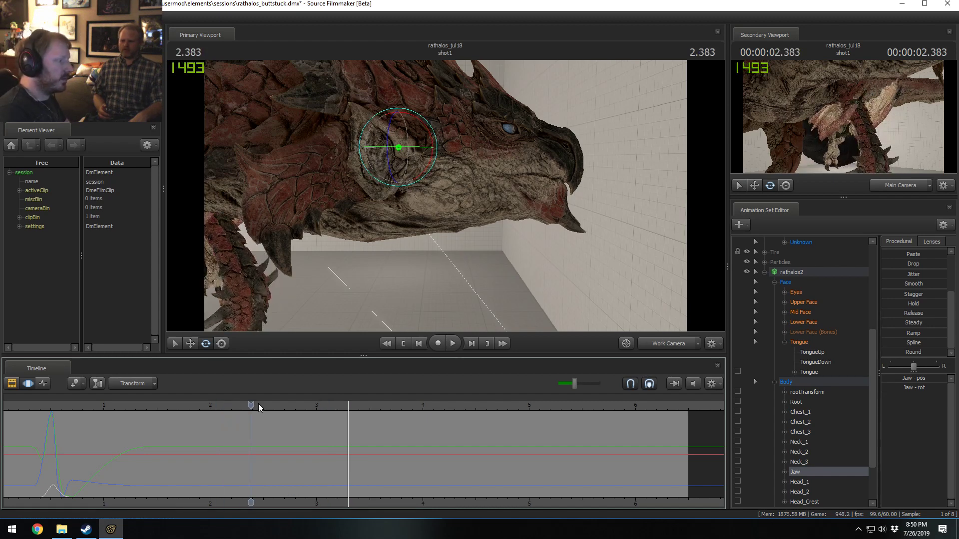
pyautogui.click(316, 409)
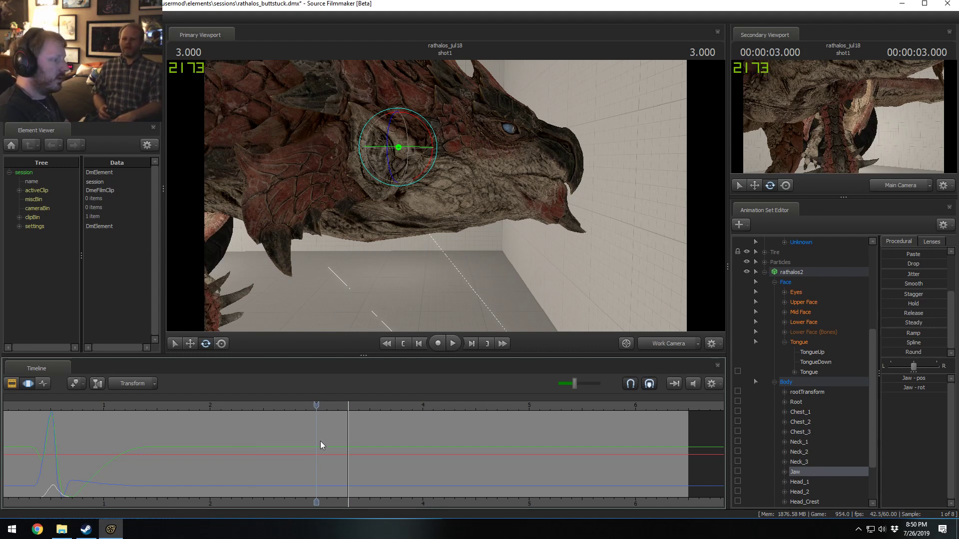
pyautogui.moveTo(379, 508); pyautogui.dragTo(110, 407, button='middle')
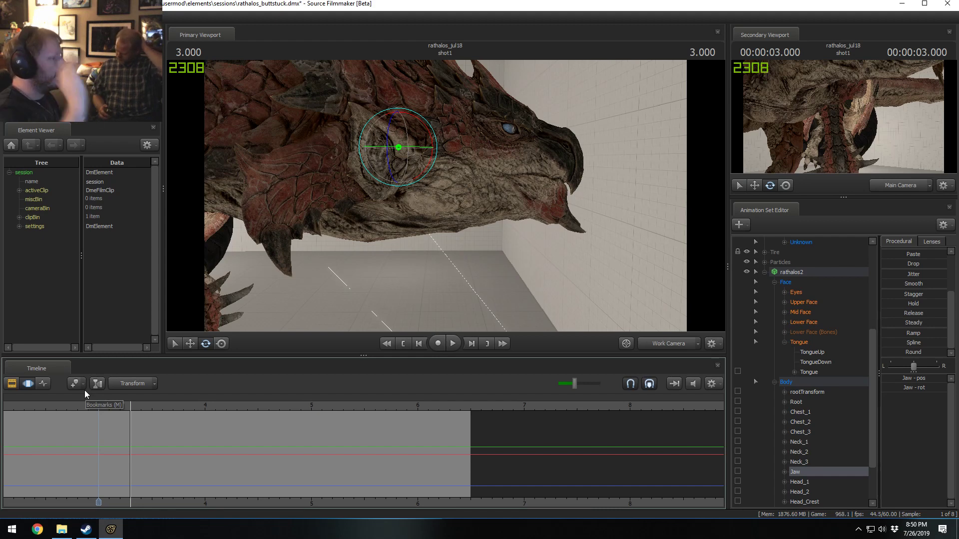
# - Advance to 3.033 s and play the shot on to about 4.83 s to check the remaining stretch
pyautogui.press('m')
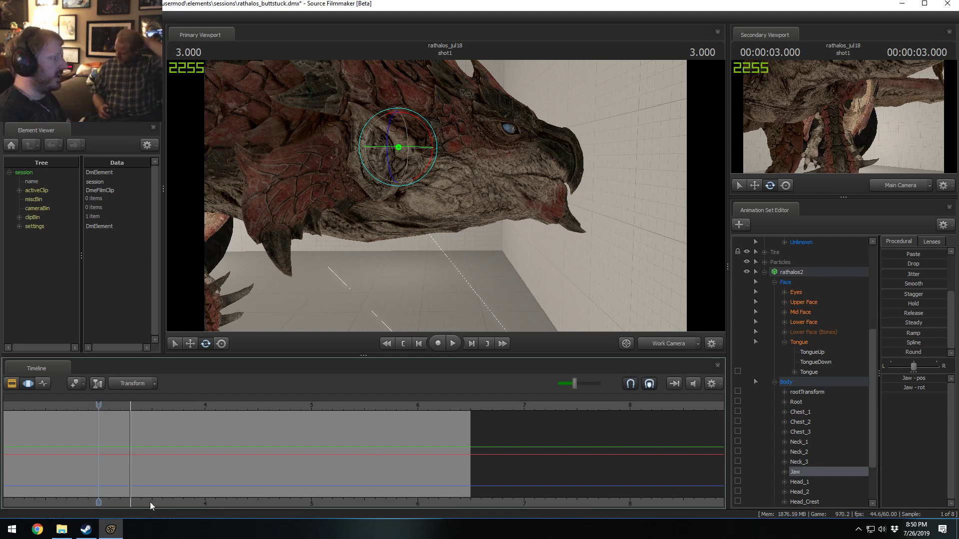
pyautogui.press('Right')
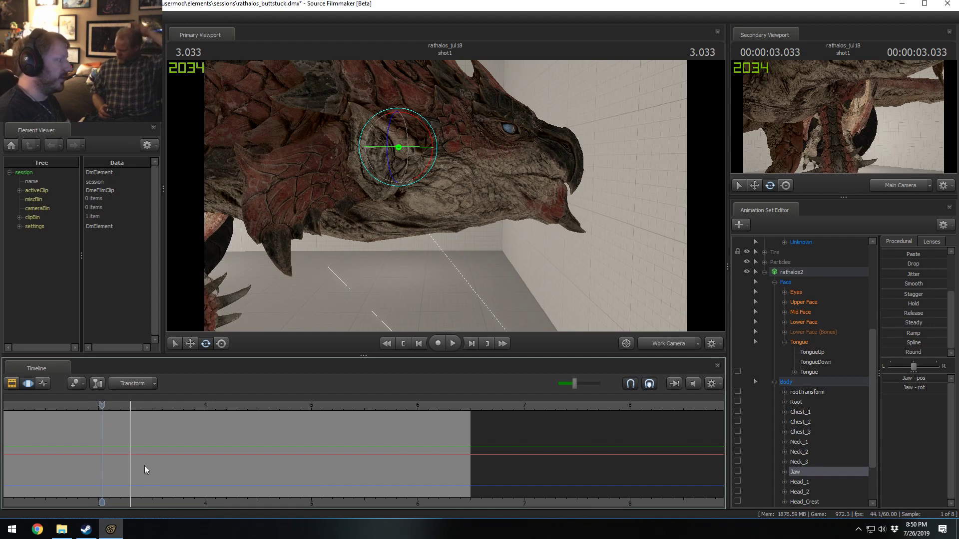
pyautogui.moveTo(160, 489); pyautogui.dragTo(237, 501, button='middle')
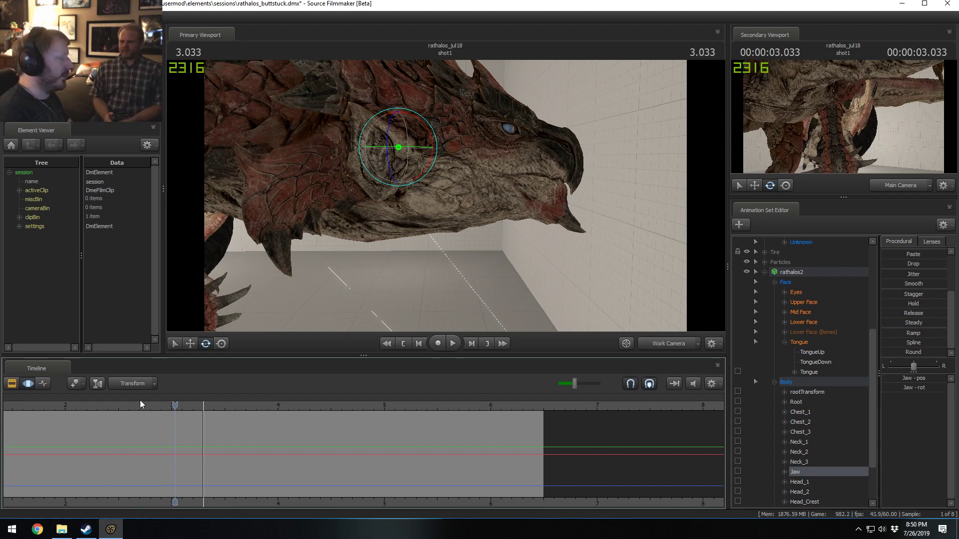
pyautogui.press('space')
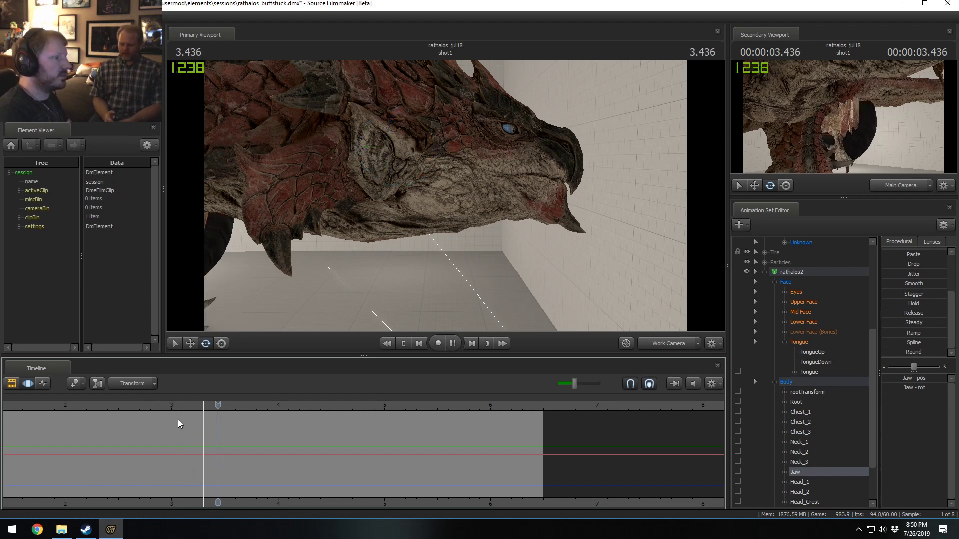
pyautogui.press('space')
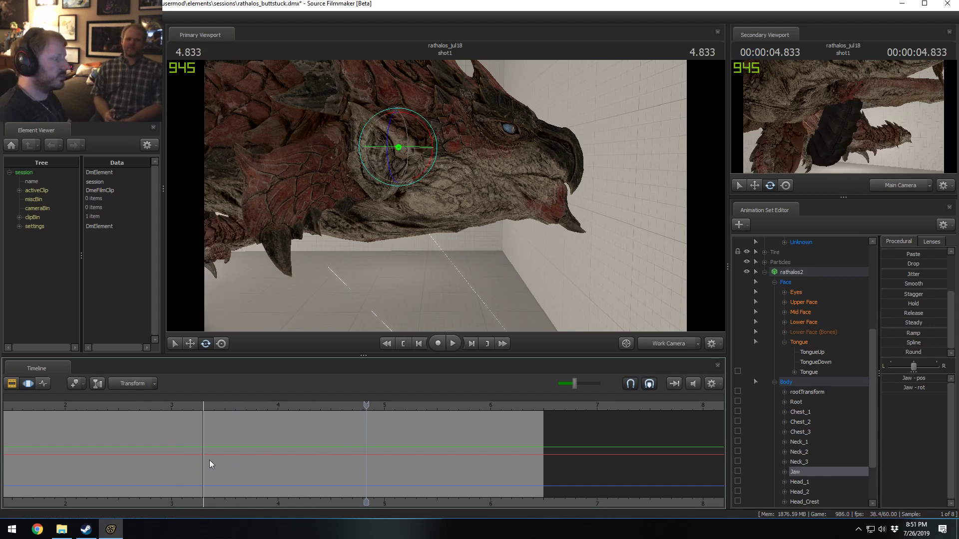
pyautogui.press('shift')
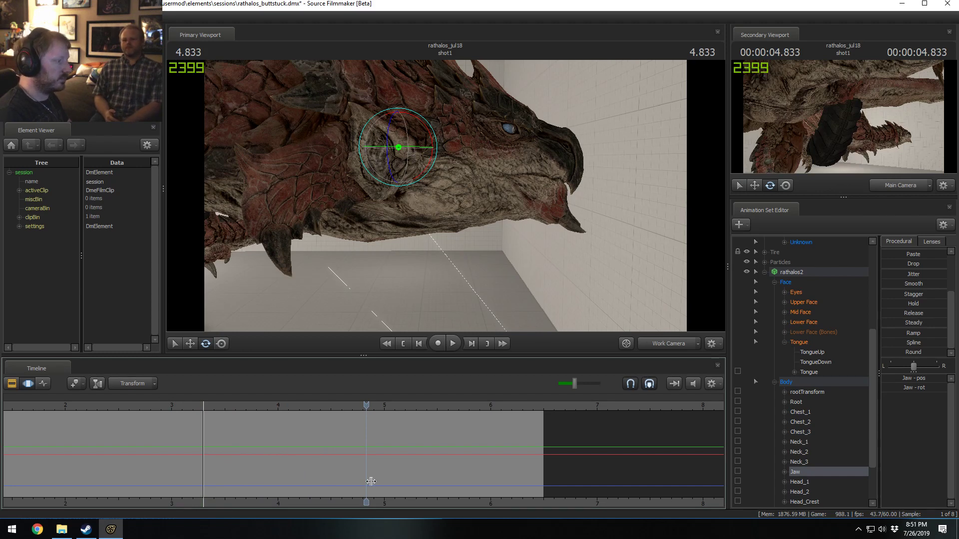
# - Collapse the time selection to a single point at 4.166 s
pyautogui.keyDown('shift'); pyautogui.moveTo(257, 449); pyautogui.dragTo(271, 450); pyautogui.keyUp('shift')
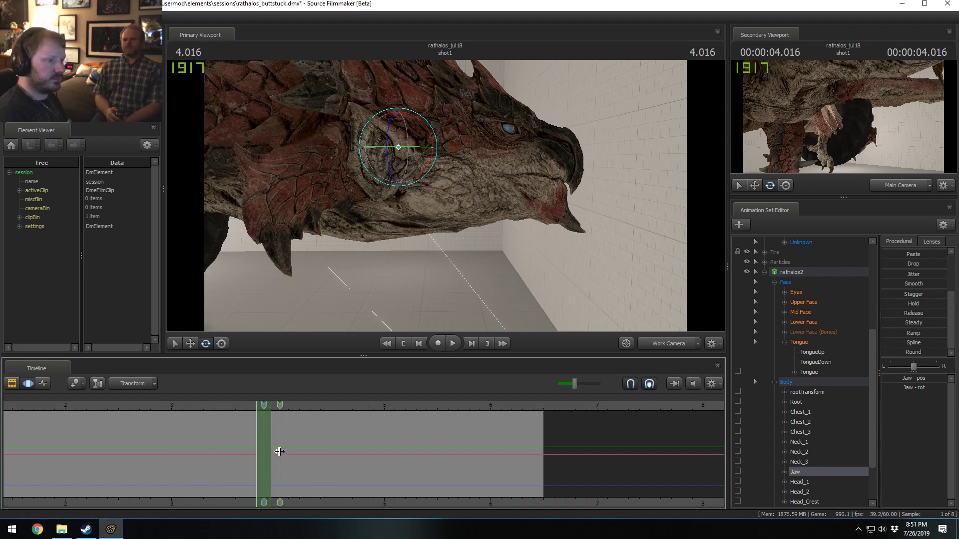
pyautogui.click(296, 455)
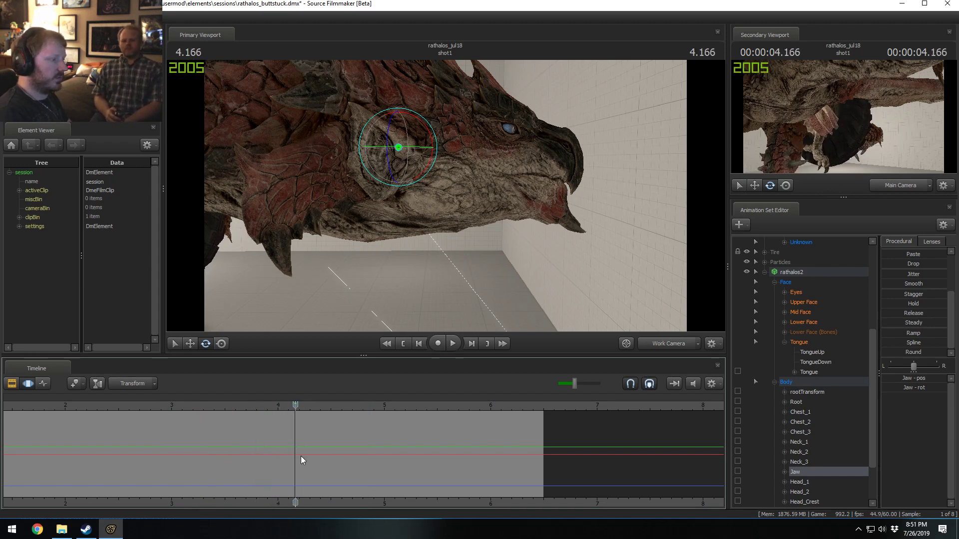
pyautogui.scroll(-3, 307, 472)
pyautogui.scroll(-1, 307, 472)
# - Move the playhead to 0.2 s and switch the primary viewport to the Main Camera
pyautogui.hotkey('ctrl', 's')
pyautogui.click(153, 409)
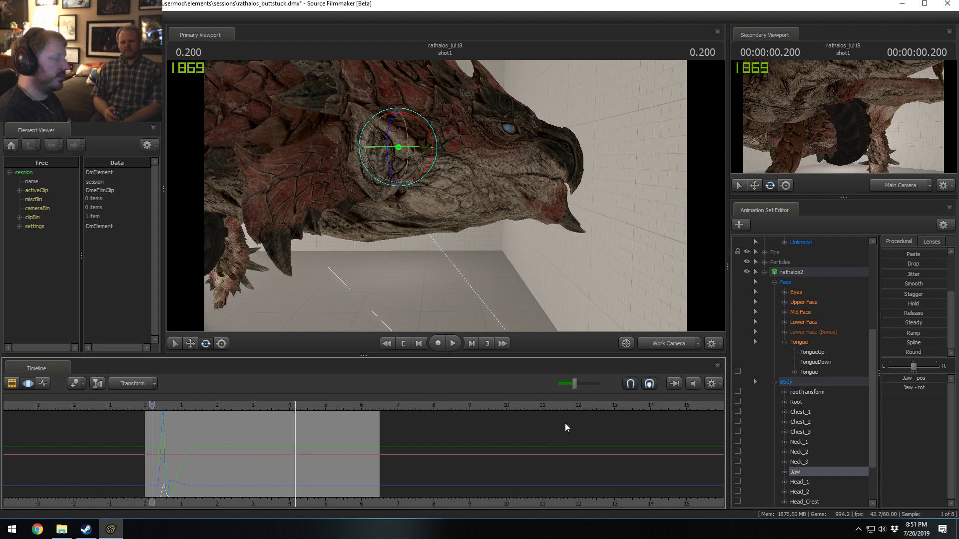
pyautogui.click(670, 343)
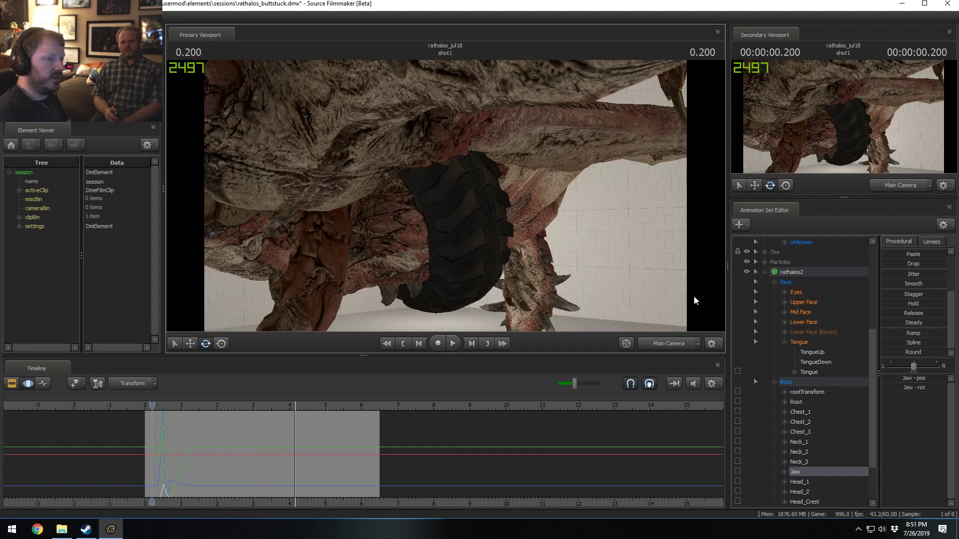
# - Rename the rathalos2 animation set to "Lip Sync"
pyautogui.click(766, 271)
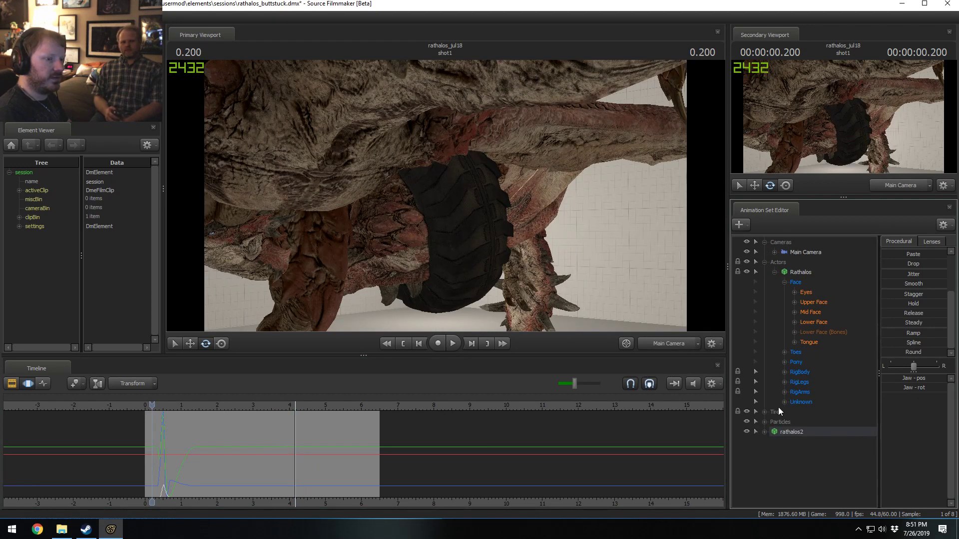
pyautogui.click(791, 430)
pyautogui.rightClick(791, 431)
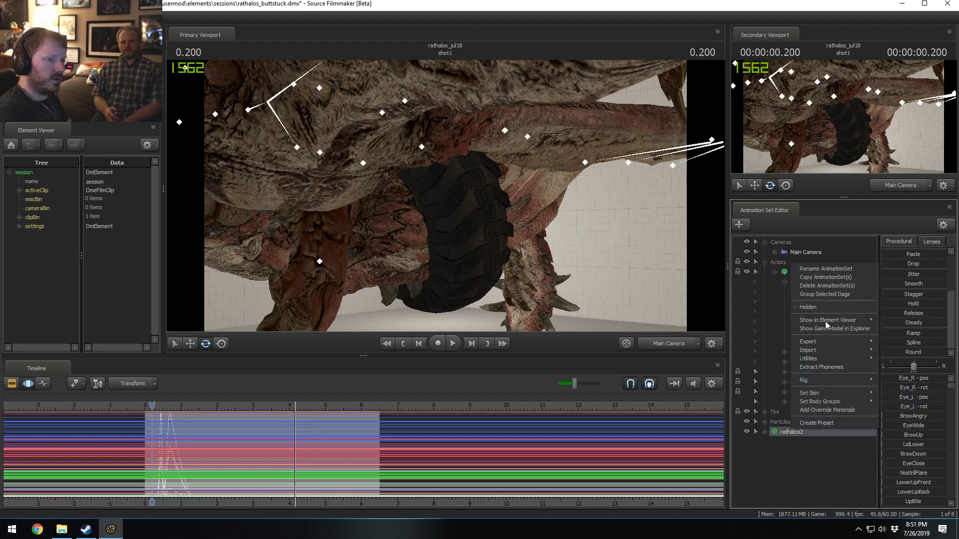
pyautogui.click(823, 265)
pyautogui.write('L')
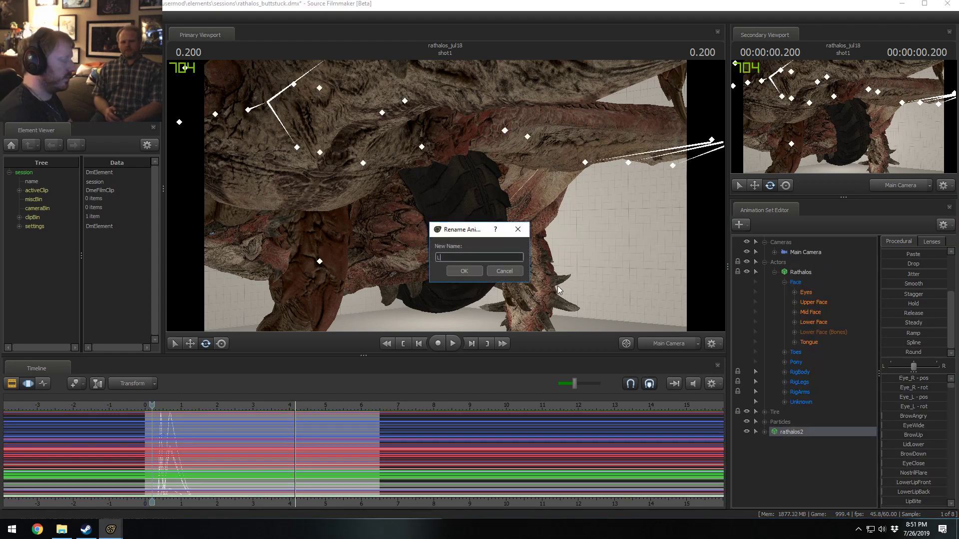
pyautogui.write('ip Sync')
pyautogui.press('Return')
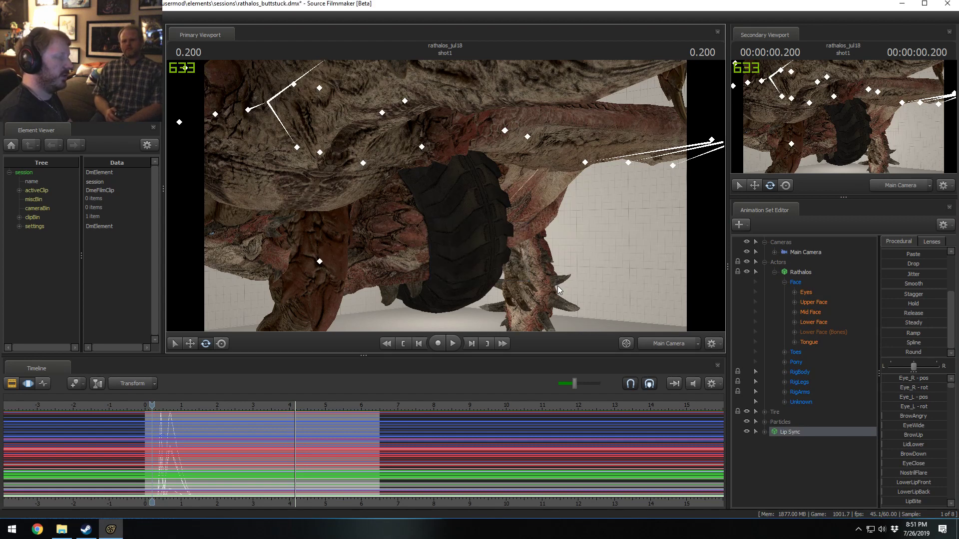
# - Move the Lip Sync animation set into the Actors group and hide it in the scene
pyautogui.click(774, 272)
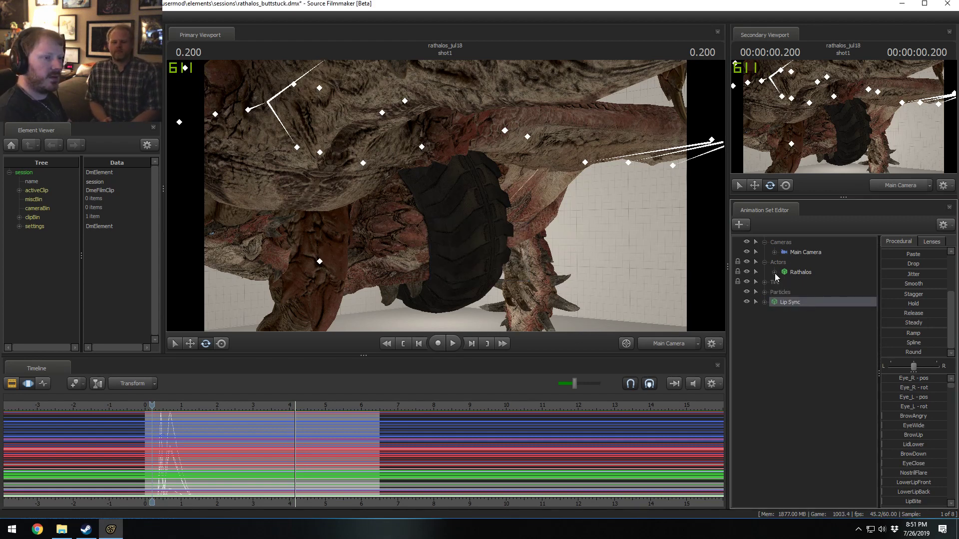
pyautogui.moveTo(795, 301); pyautogui.dragTo(787, 264)
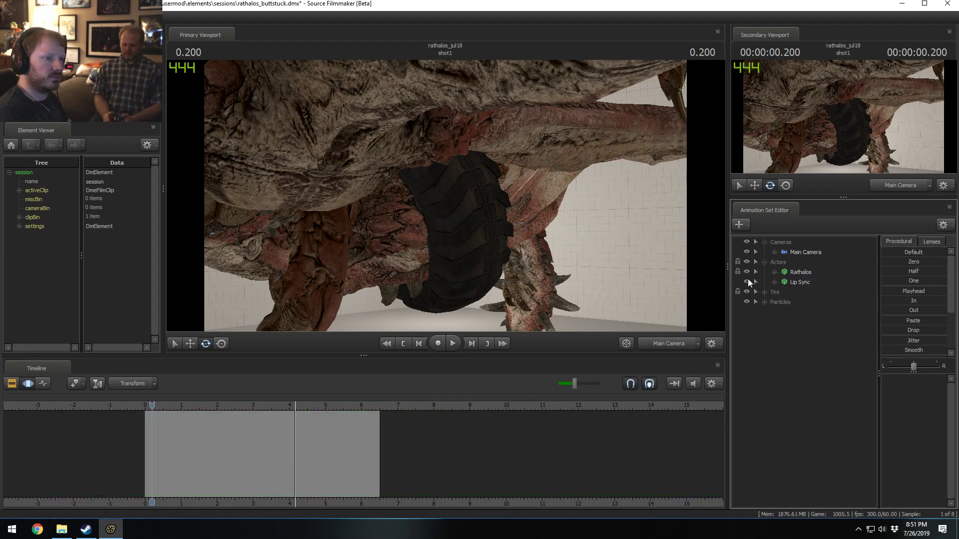
pyautogui.click(748, 279)
# - Copy the Lip Sync set's animation over the entire time range and paste it onto the Rathalos model's Face controls
pyautogui.click(800, 283)
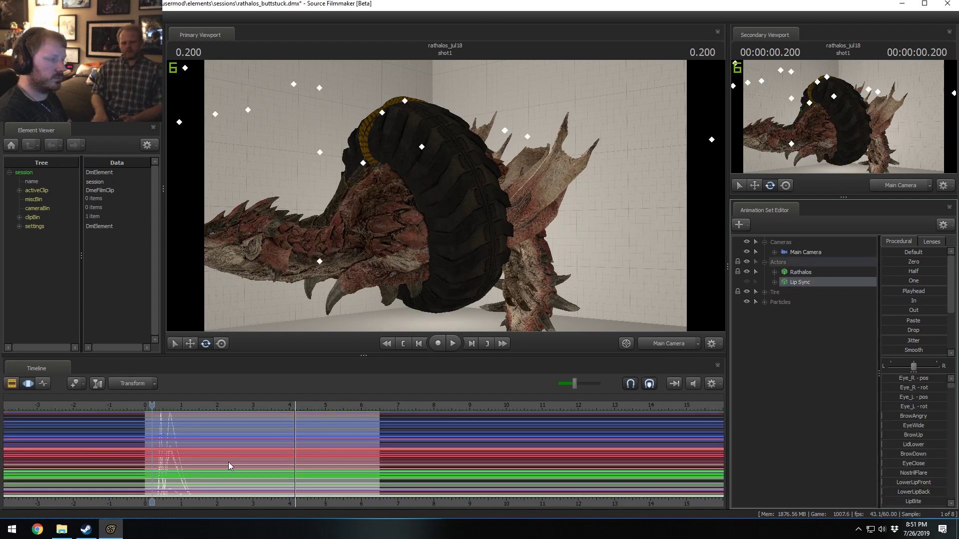
pyautogui.hotkey('ctrl', 'a')
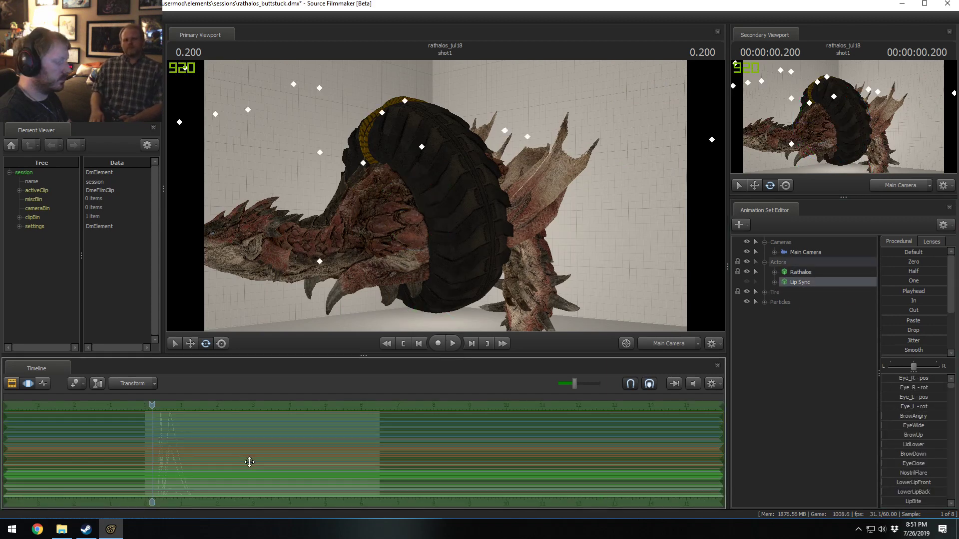
pyautogui.click(775, 273)
pyautogui.click(789, 282)
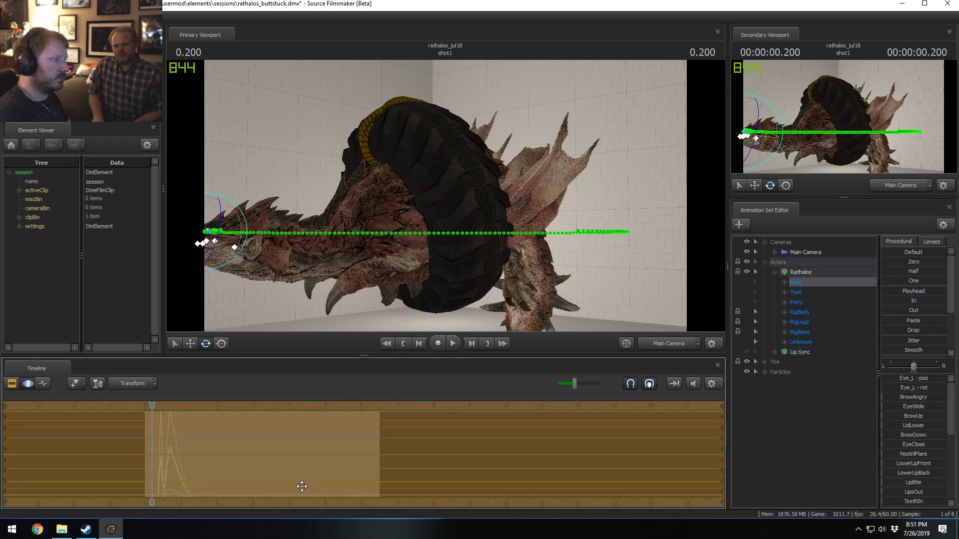
# - Show the hidden controls, paste the lip-sync animation onto the Rathalos Body group's Jaw, and apply it
pyautogui.rightClick(783, 374)
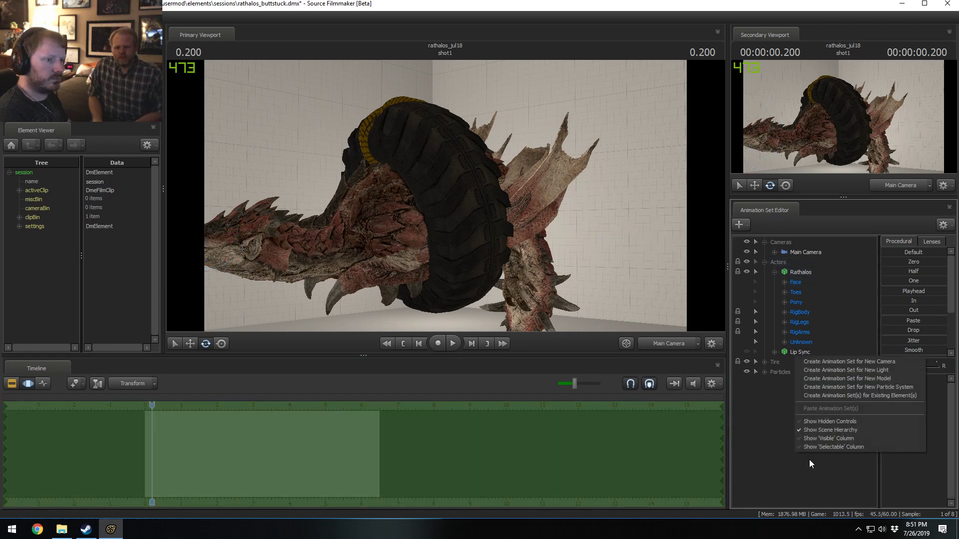
pyautogui.click(838, 422)
pyautogui.click(784, 292)
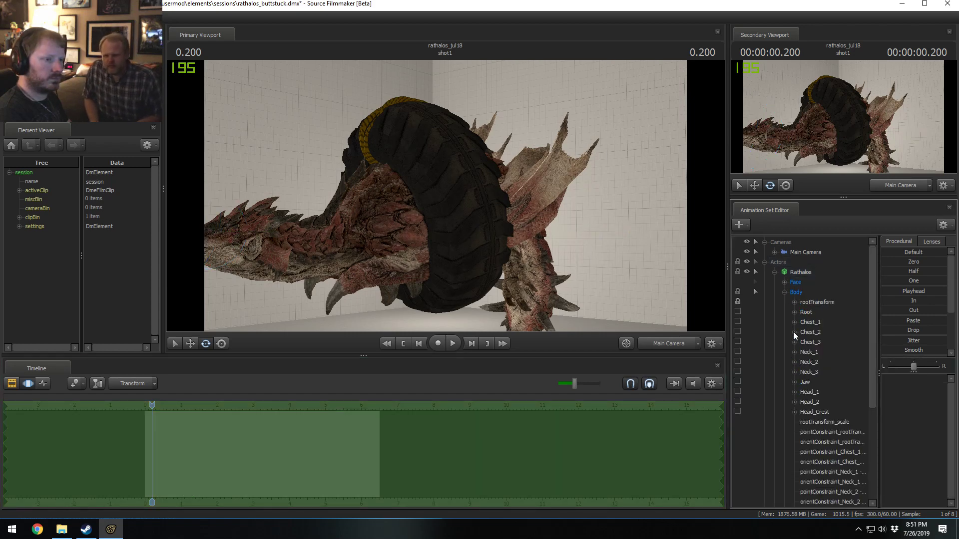
pyautogui.click(805, 382)
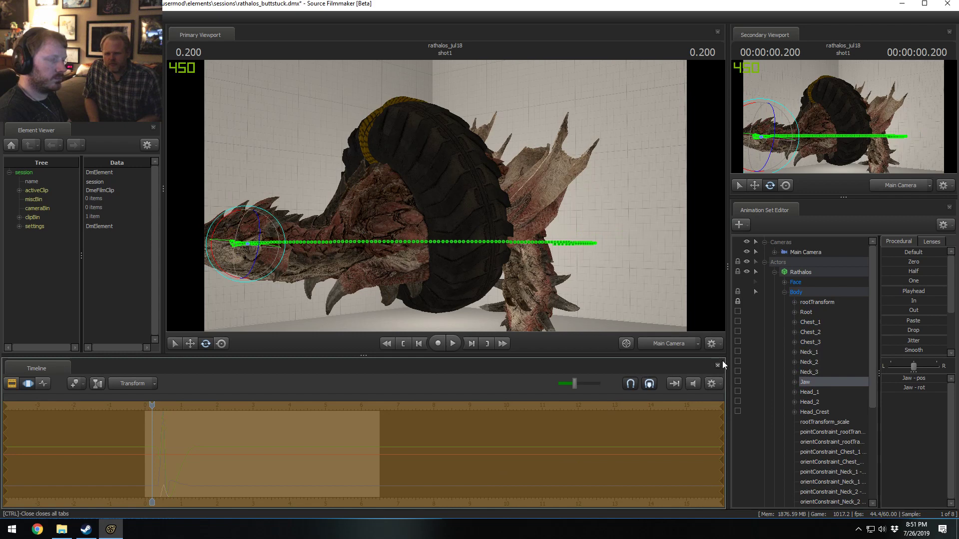
pyautogui.click(774, 272)
pyautogui.press('F2')
pyautogui.press('F3')
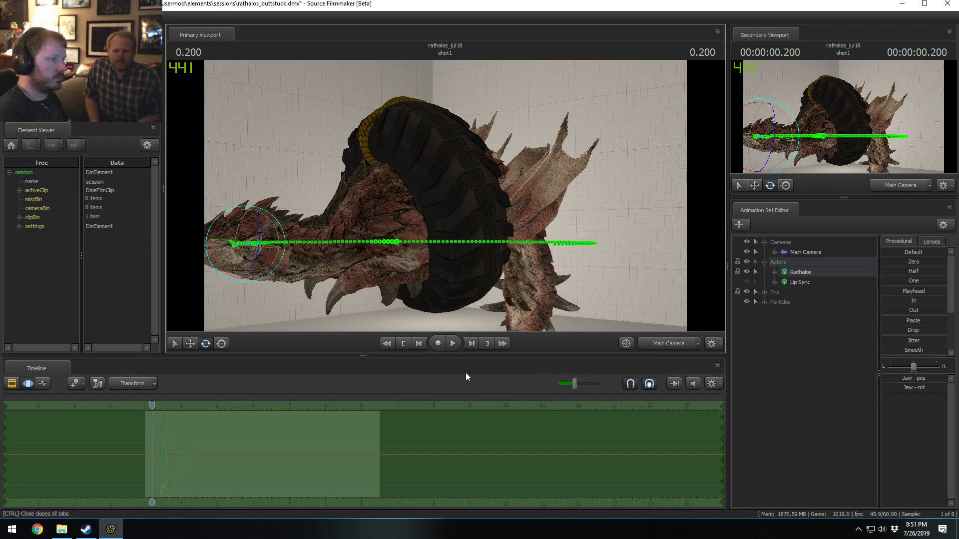
# - Play the shot from its start to about 0.916 s to check the transferred mouth animation
pyautogui.moveTo(152, 405); pyautogui.dragTo(144, 406)
pyautogui.press('space')
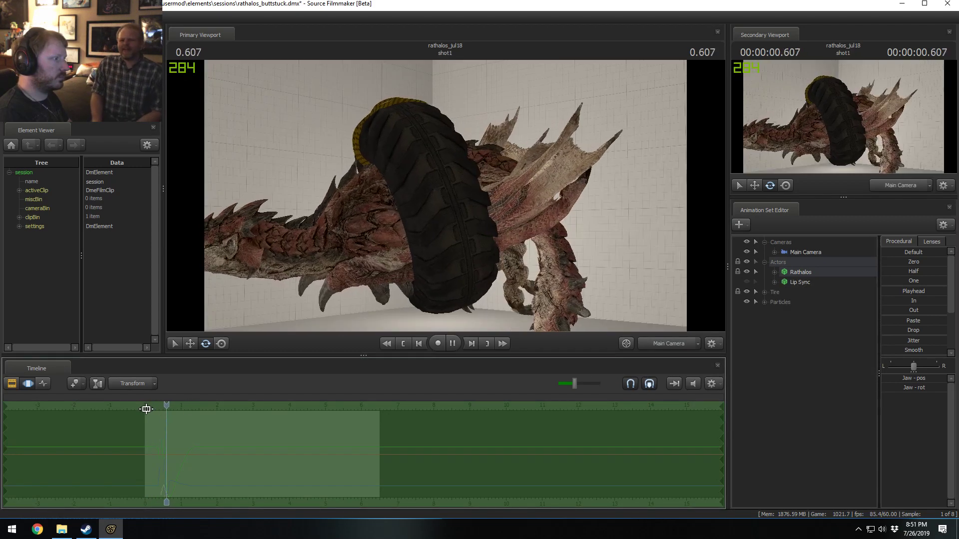
pyautogui.press('space')
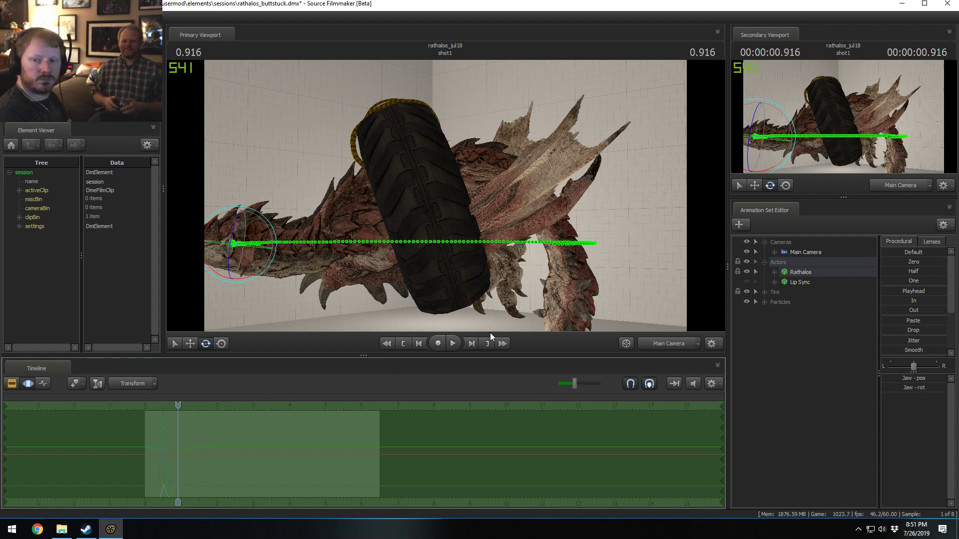
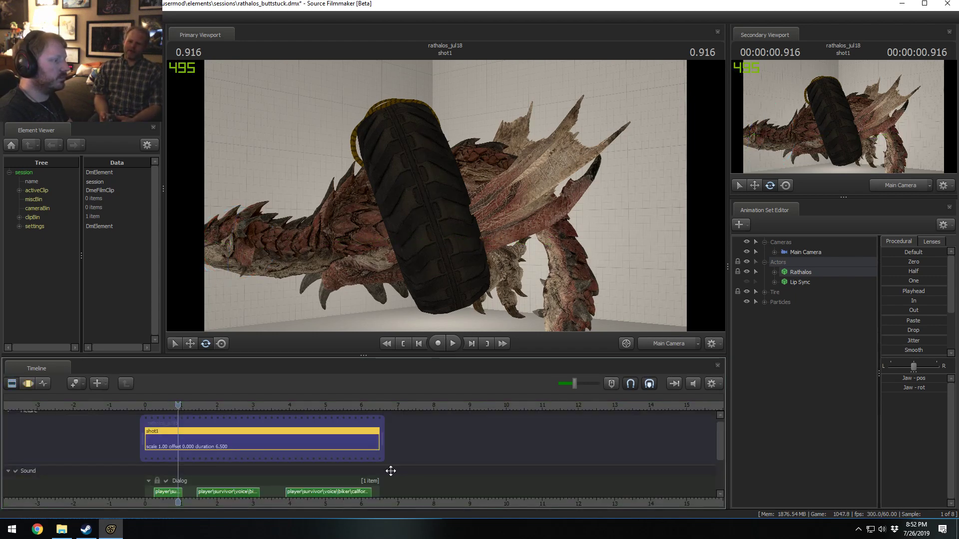
# - Inspect the rootTransform control in the Rathalos model's Body group
pyautogui.click(801, 271)
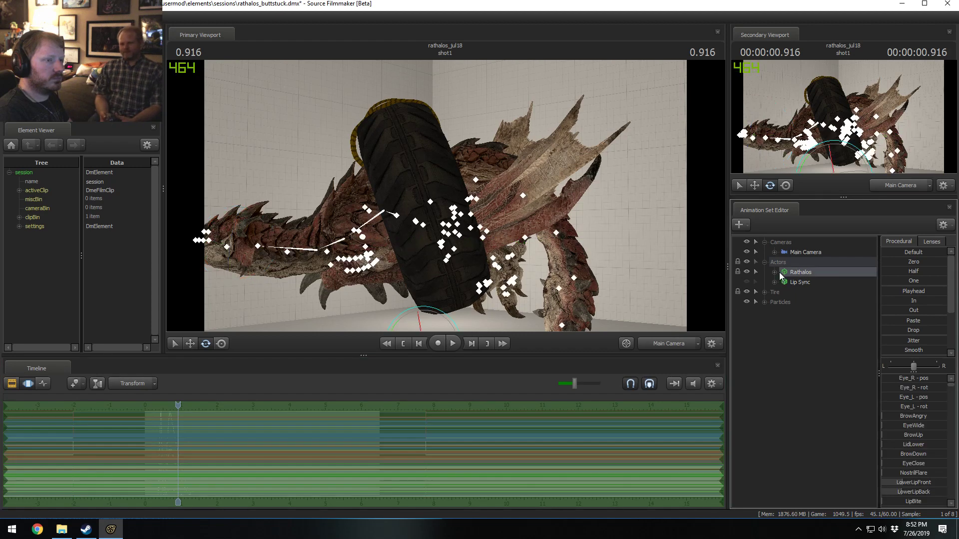
pyautogui.click(775, 273)
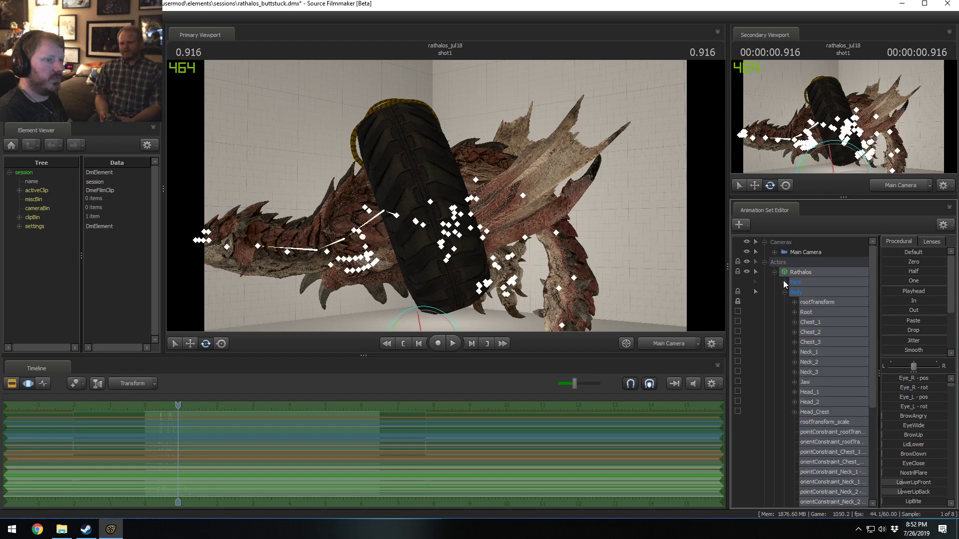
pyautogui.click(830, 301)
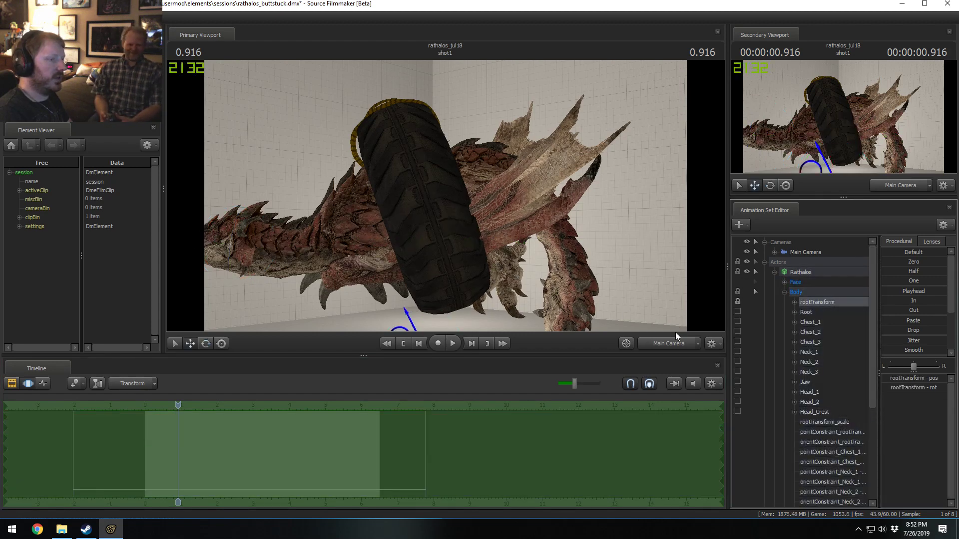
pyautogui.click(785, 292)
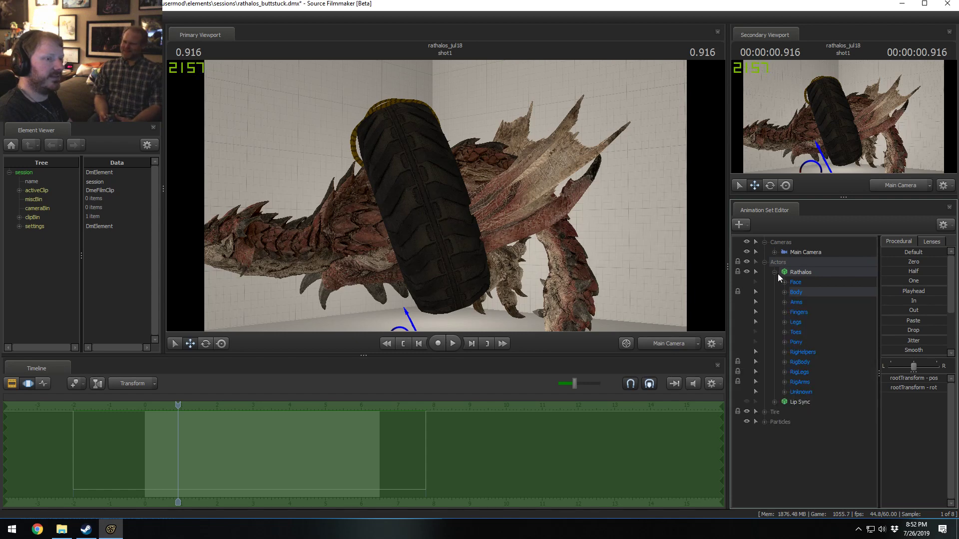
pyautogui.click(775, 272)
# - Select the Main Camera and turn it slightly to the left across the whole time range
pyautogui.click(793, 252)
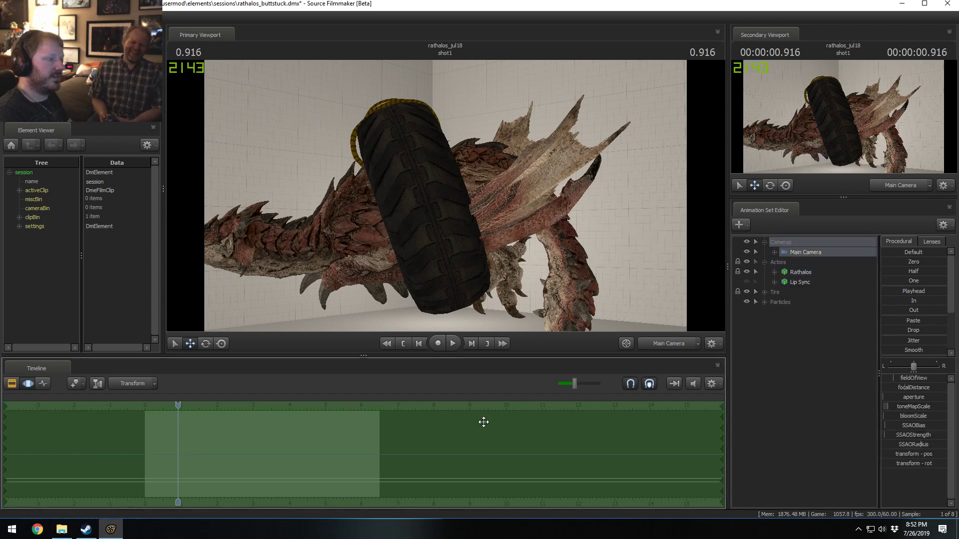
pyautogui.press('space')
pyautogui.press('space')
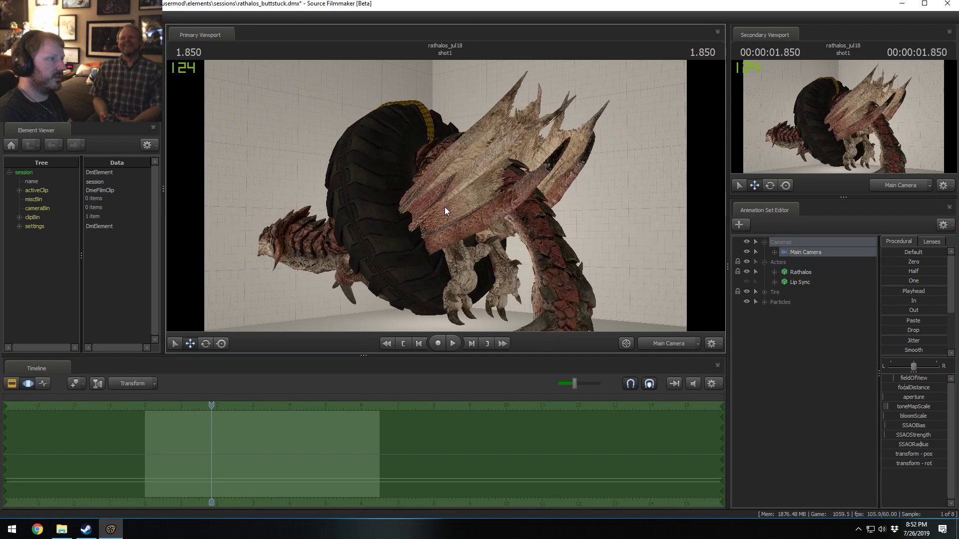
pyautogui.moveTo(444, 207); pyautogui.dragTo(425, 207)
# - Play the shot on to 6.283 s to check the camera framing, and scrub back to 0.683 s
pyautogui.press('space')
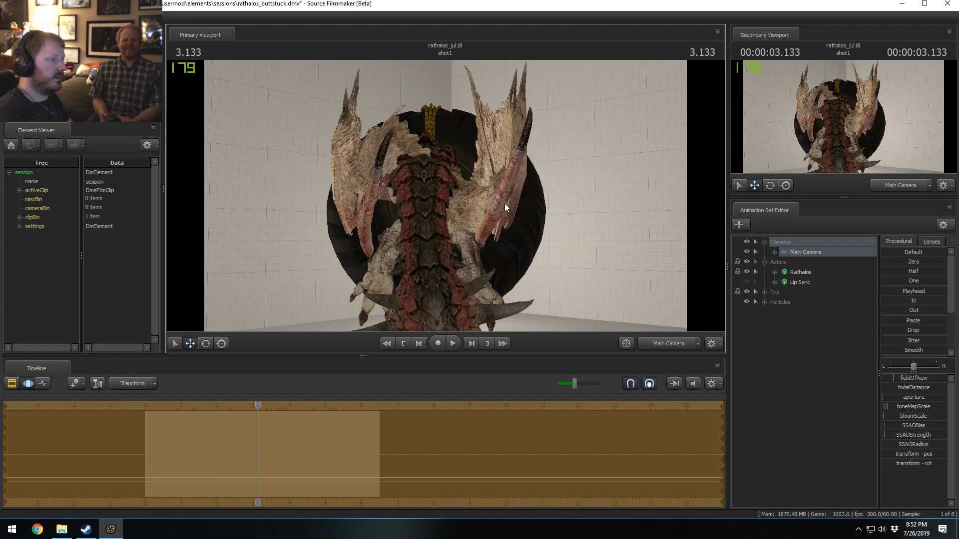
pyautogui.press('F2')
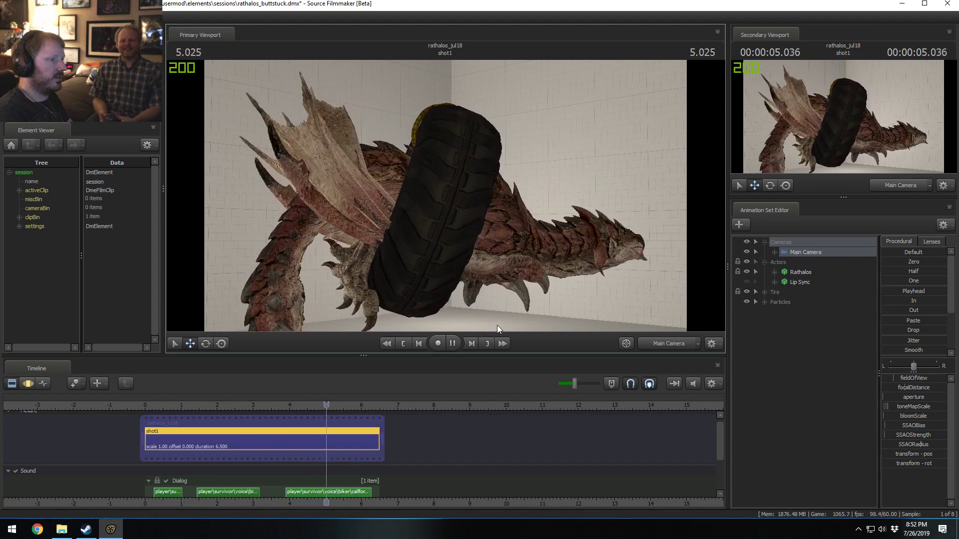
pyautogui.press('space')
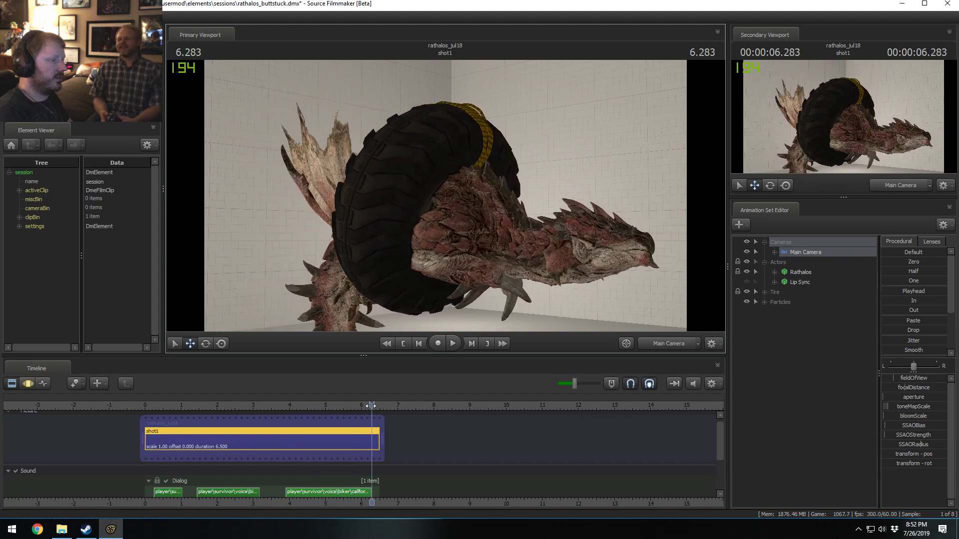
pyautogui.moveTo(370, 406); pyautogui.dragTo(170, 428)
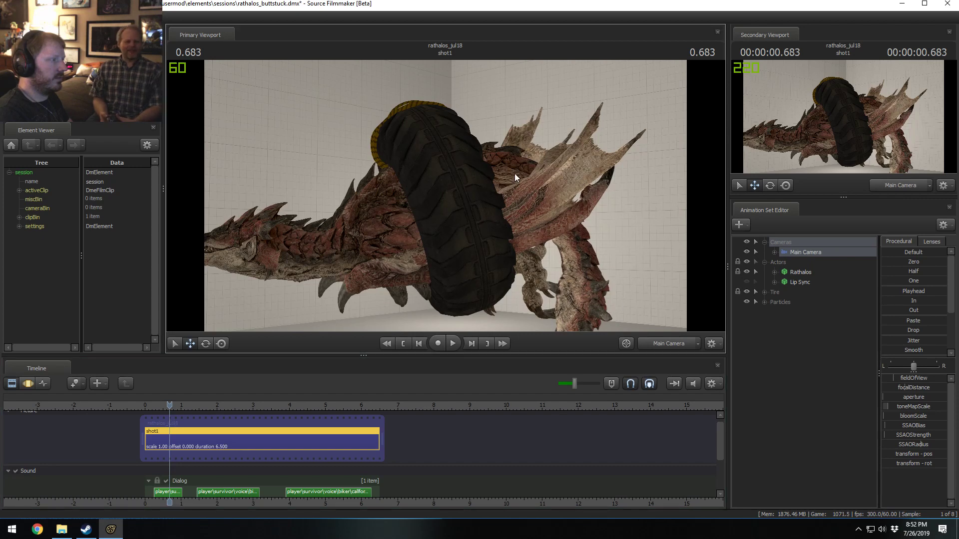
# - Nudge the Main Camera slightly further left at 0.683 s, apply the change, and compare the framing at 5.983 s and 0.516 s
pyautogui.press('F2')
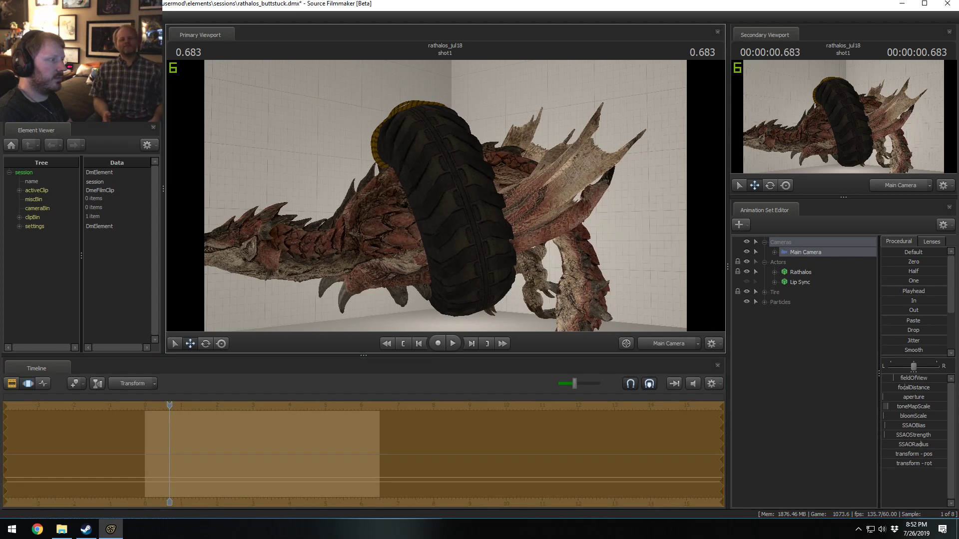
pyautogui.press('a')
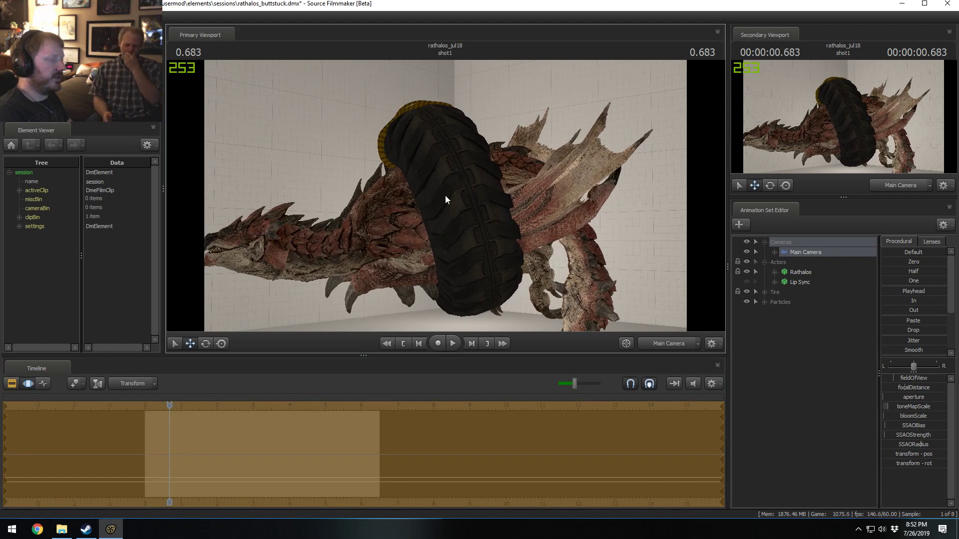
pyautogui.moveTo(164, 450); pyautogui.dragTo(361, 466, button='middle')
pyautogui.press('F2')
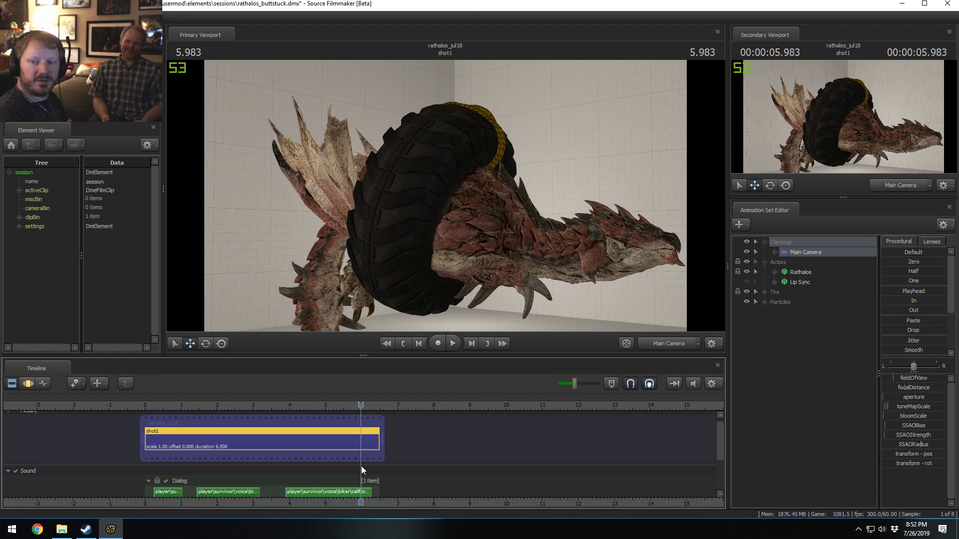
pyautogui.press('F2')
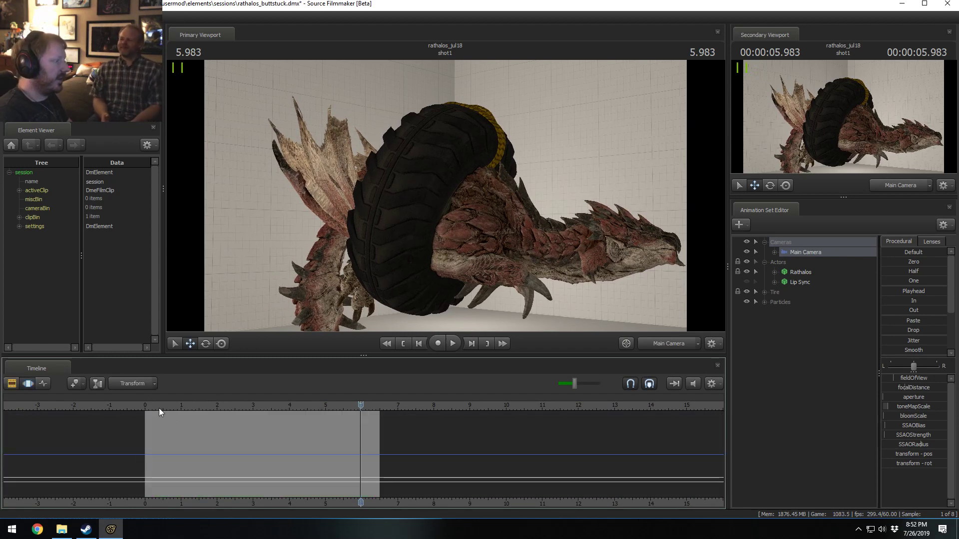
pyautogui.moveTo(159, 409); pyautogui.dragTo(164, 406)
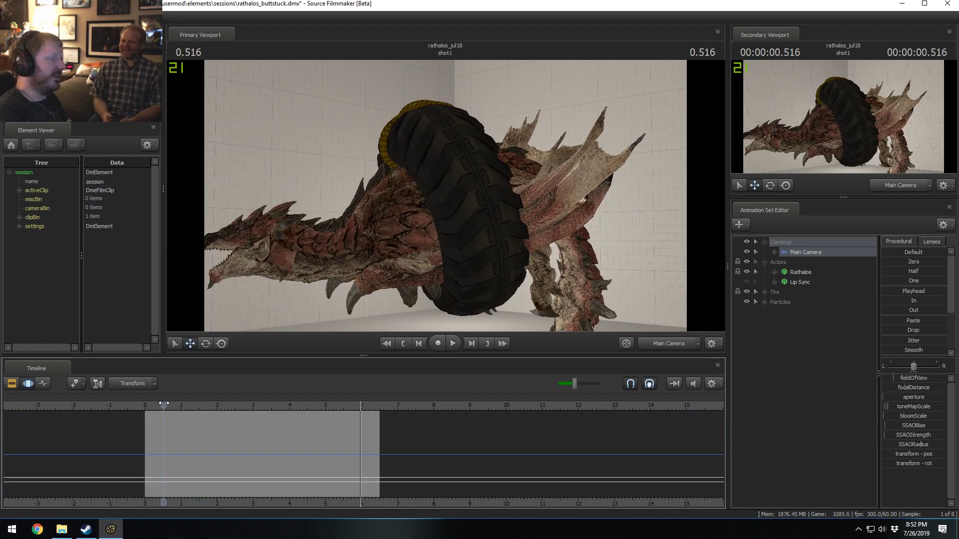
# - Move the playhead to 0.5 s, select the whole time range, and collapse the Cameras and Actors groups
pyautogui.scroll(3, 163, 405)
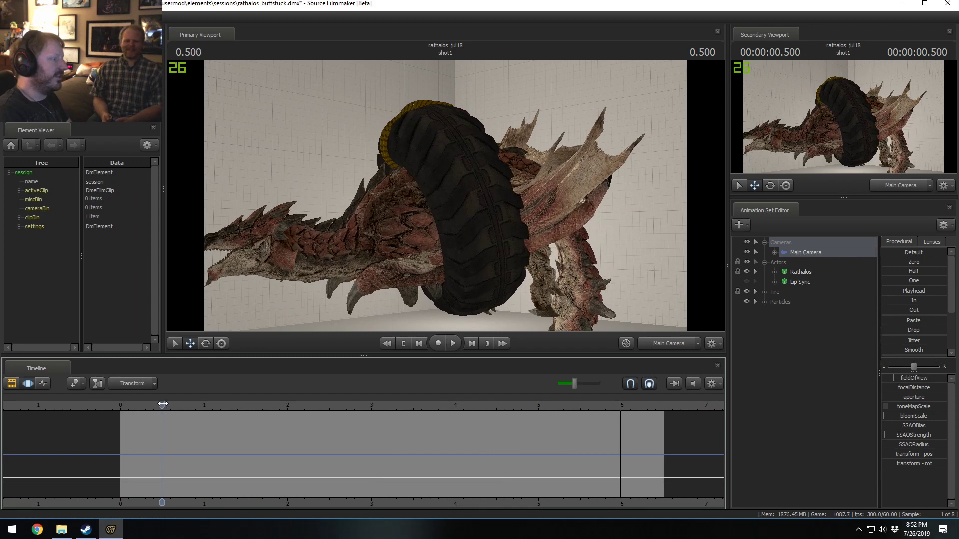
pyautogui.moveTo(165, 404); pyautogui.dragTo(163, 403)
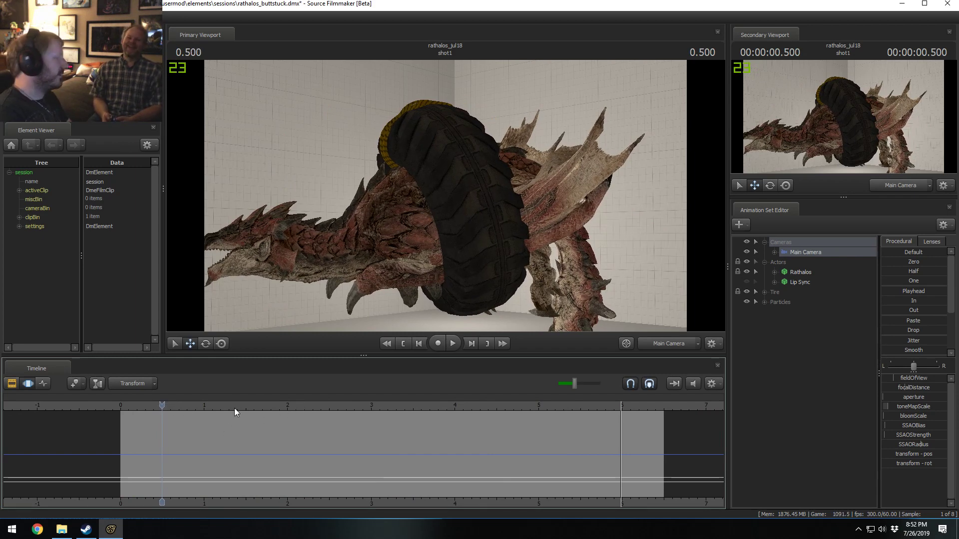
pyautogui.moveTo(162, 439)
pyautogui.mouseDown()
pyautogui.moveTo(151, 440)
pyautogui.moveTo(163, 444)
pyautogui.mouseUp()
pyautogui.scroll(3, 183, 462)
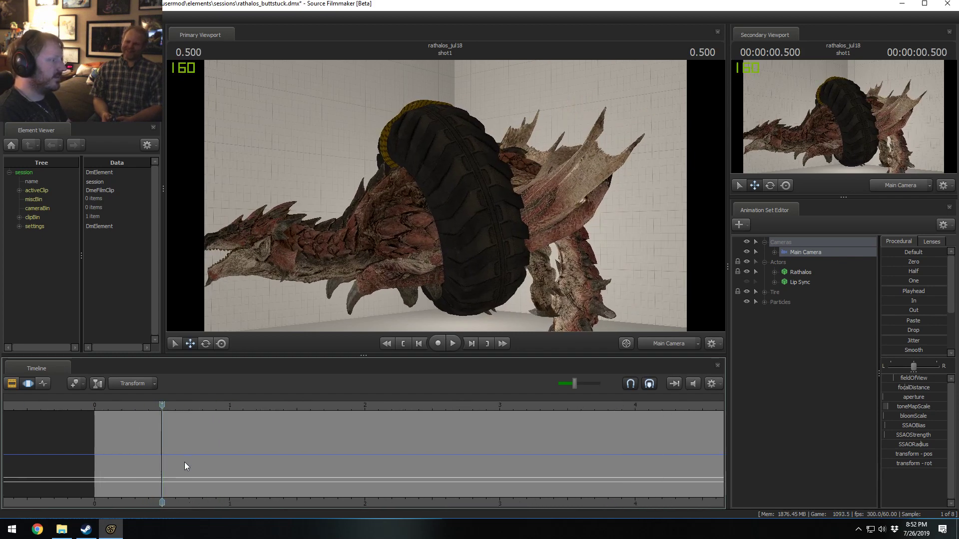
pyautogui.moveTo(185, 466); pyautogui.dragTo(452, 471, button='middle')
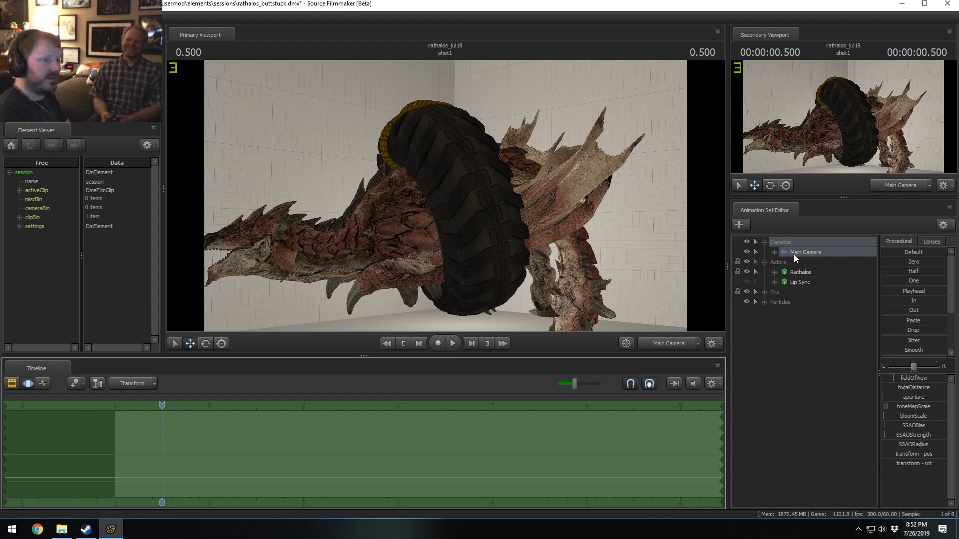
pyautogui.click(765, 260)
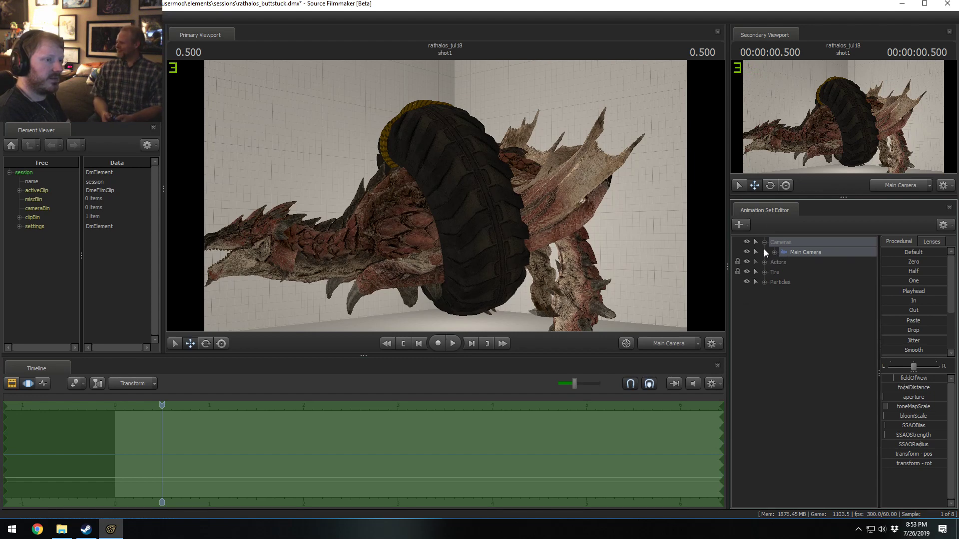
pyautogui.click(765, 243)
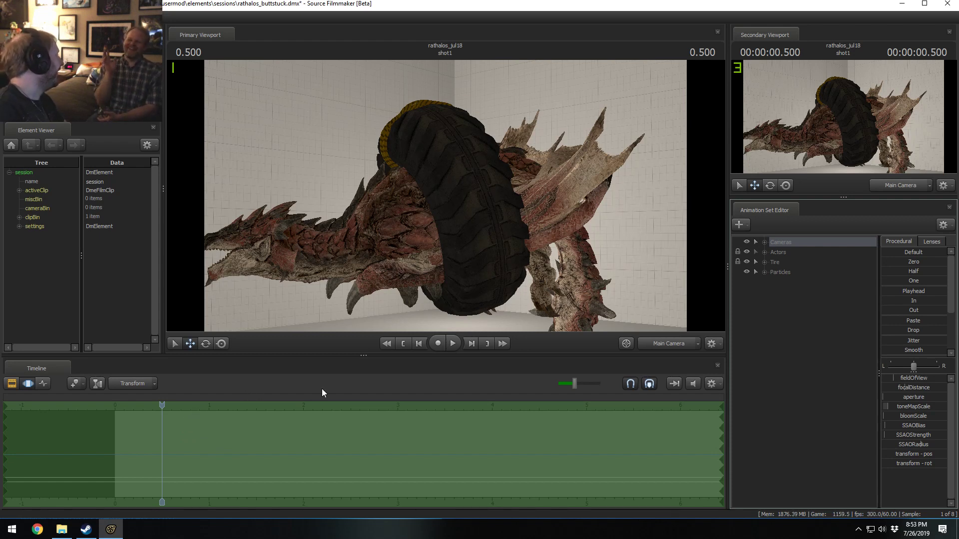
# - Play the shot's opening, scrub back to 0.116 s, and select the whole time range
pyautogui.moveTo(124, 407); pyautogui.dragTo(126, 409)
pyautogui.press('space')
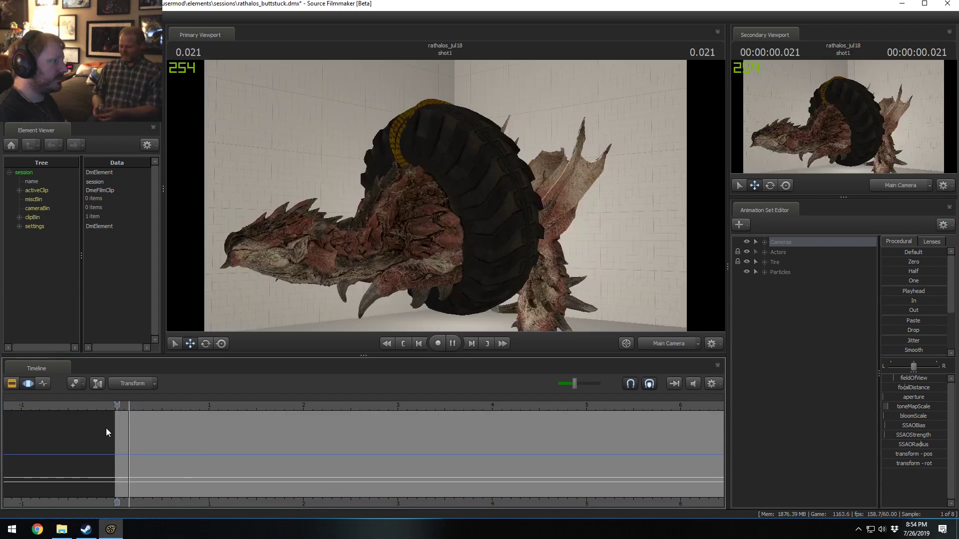
pyautogui.press('space')
pyautogui.moveTo(198, 451); pyautogui.dragTo(126, 453)
pyautogui.hotkey('ctrl', 'a')
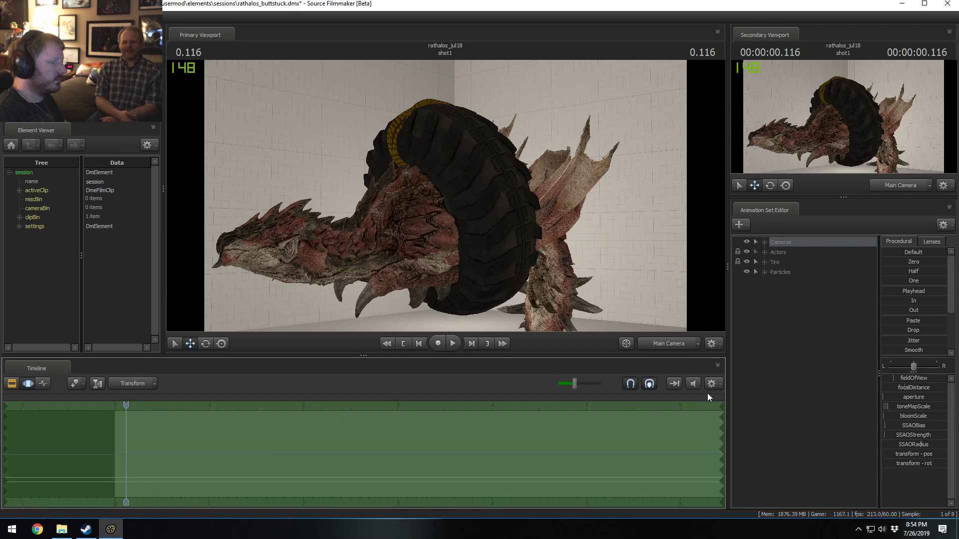
# - View the rathalos through the Work Camera and try rotating its rig_spine_2 and rig_neck across the whole time range
pyautogui.click(672, 346)
pyautogui.moveTo(512, 273); pyautogui.dragTo(391, 339)
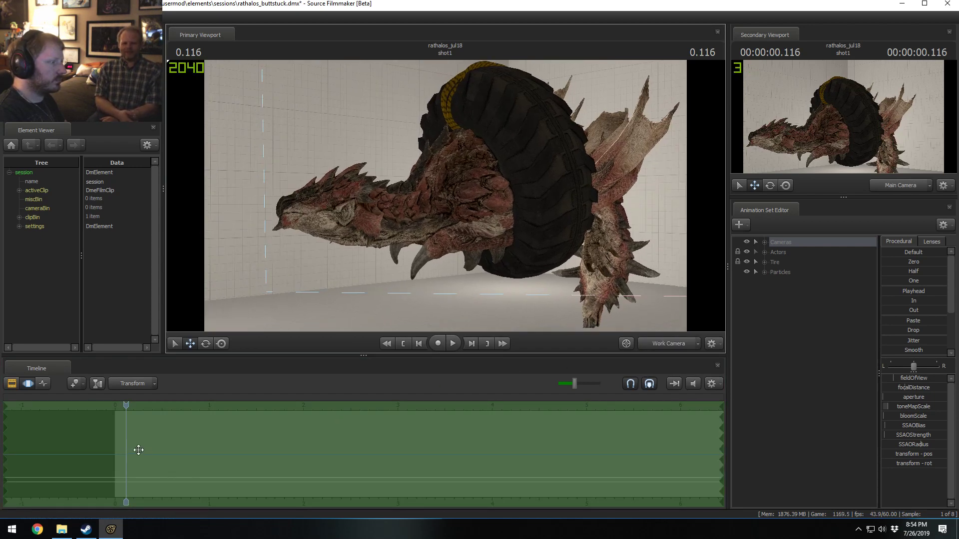
pyautogui.press('shift')
pyautogui.moveTo(421, 221)
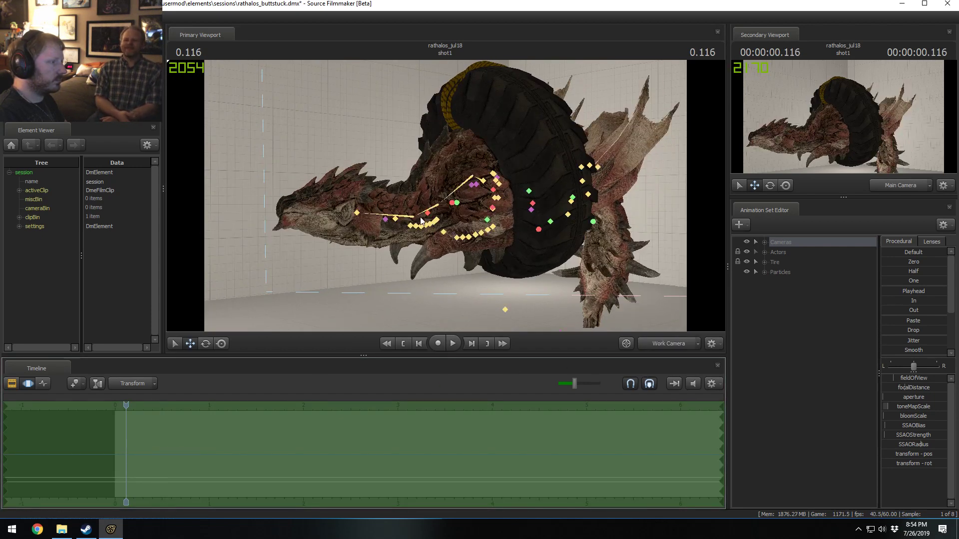
pyautogui.click(392, 221)
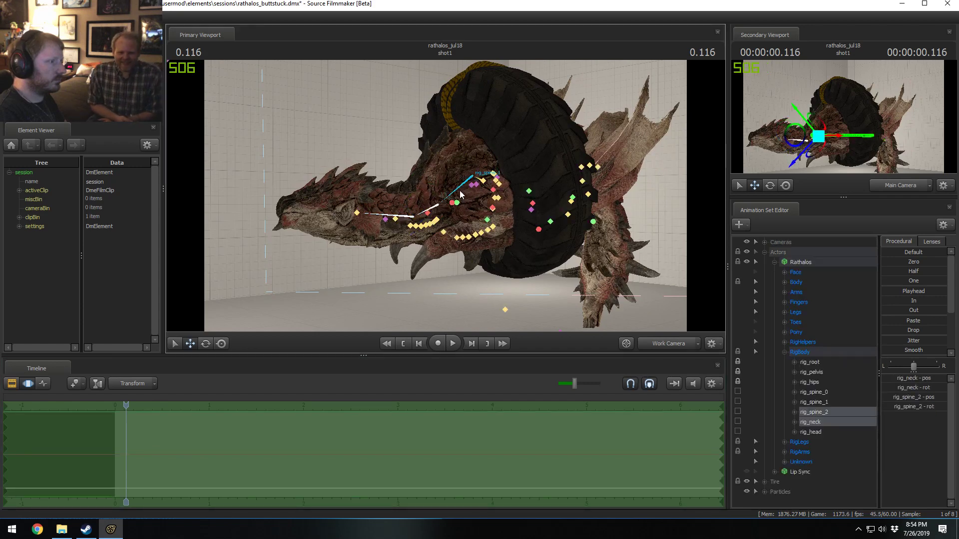
pyautogui.press('e')
pyautogui.moveTo(426, 226); pyautogui.dragTo(431, 202)
pyautogui.rightClick(443, 211)
pyautogui.moveTo(469, 231)
pyautogui.click(538, 242)
# - Try tilting rig_neck and rig_head together across the whole time range, and play the shot to check the pose
pyautogui.keyDown('ctrl'); pyautogui.click(383, 214); pyautogui.keyUp('ctrl')
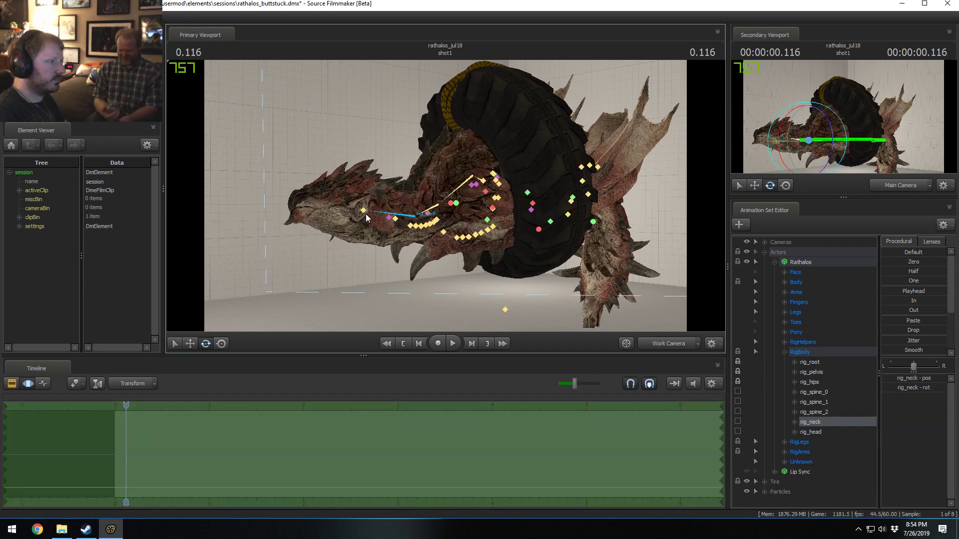
pyautogui.keyDown('ctrl'); pyautogui.keyDown('shift'); pyautogui.click(364, 211); pyautogui.keyUp('shift'); pyautogui.keyUp('ctrl')
pyautogui.moveTo(364, 215); pyautogui.dragTo(362, 234)
pyautogui.press('space')
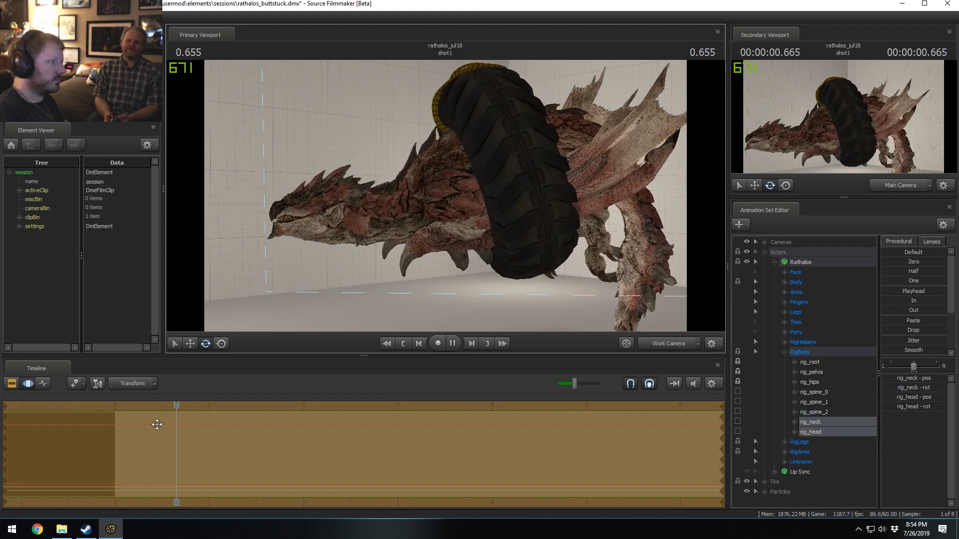
# - Undo the trial spine, neck and head rotations
pyautogui.hotkey('ctrl', 'z')
pyautogui.hotkey('ctrl', 'z')
pyautogui.hotkey('ctrl', 'z')
pyautogui.hotkey('ctrl', 'z')
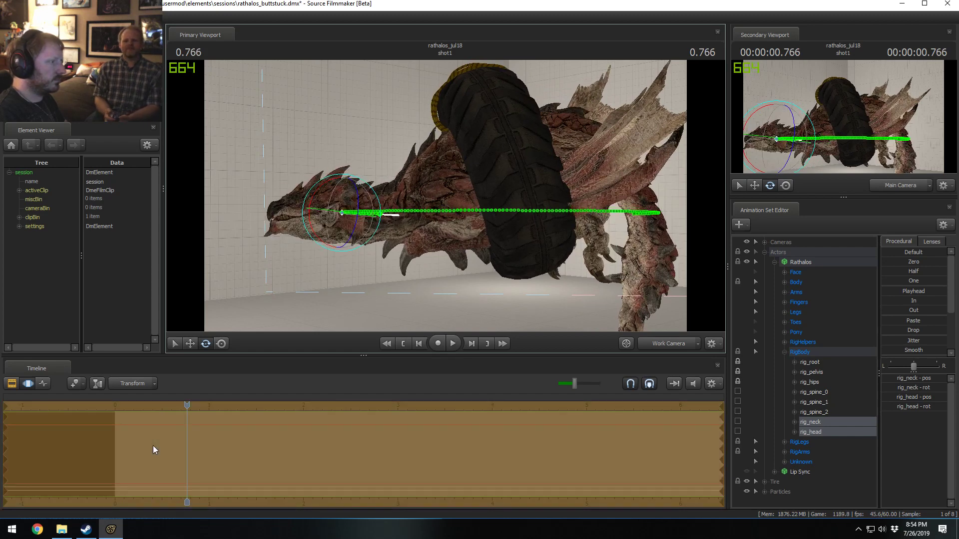
pyautogui.hotkey('ctrl', 'z')
pyautogui.hotkey('ctrl', 'z')
pyautogui.hotkey('ctrl', 'z')
# - Try rotating rig_neck and rig_head slightly at 0.3 s across the whole time range, and undo it
pyautogui.moveTo(144, 475)
pyautogui.mouseDown()
pyautogui.moveTo(127, 470)
pyautogui.moveTo(158, 477)
pyautogui.mouseUp()
pyautogui.keyDown('shift'); pyautogui.click(143, 470); pyautogui.keyUp('shift')
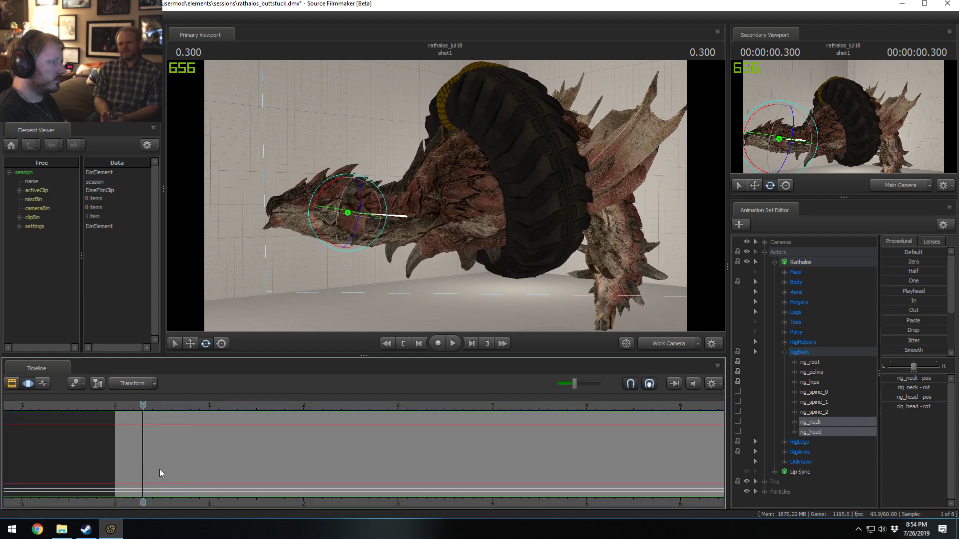
pyautogui.hotkey('ctrl', 'a')
pyautogui.moveTo(328, 238); pyautogui.dragTo(336, 239)
pyautogui.press('shift')
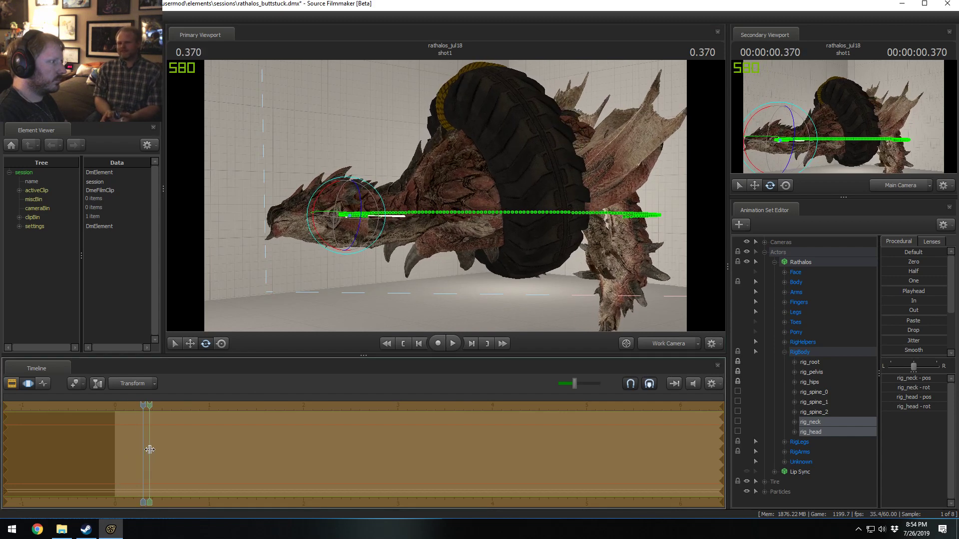
pyautogui.hotkey('ctrl', 'z')
# - Match the Work Camera to the Main Camera's view and move it in close to the rathalos's eye
pyautogui.click(682, 345)
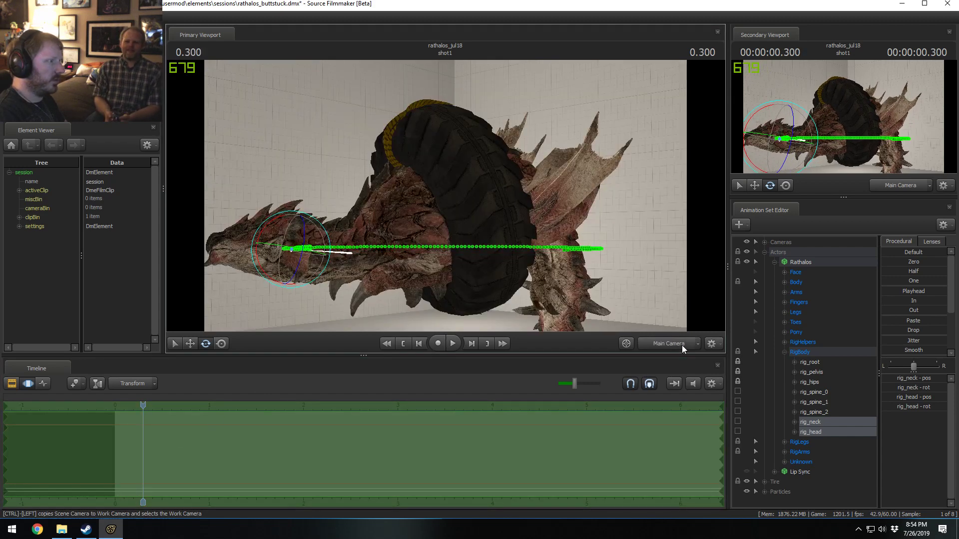
pyautogui.click(655, 345)
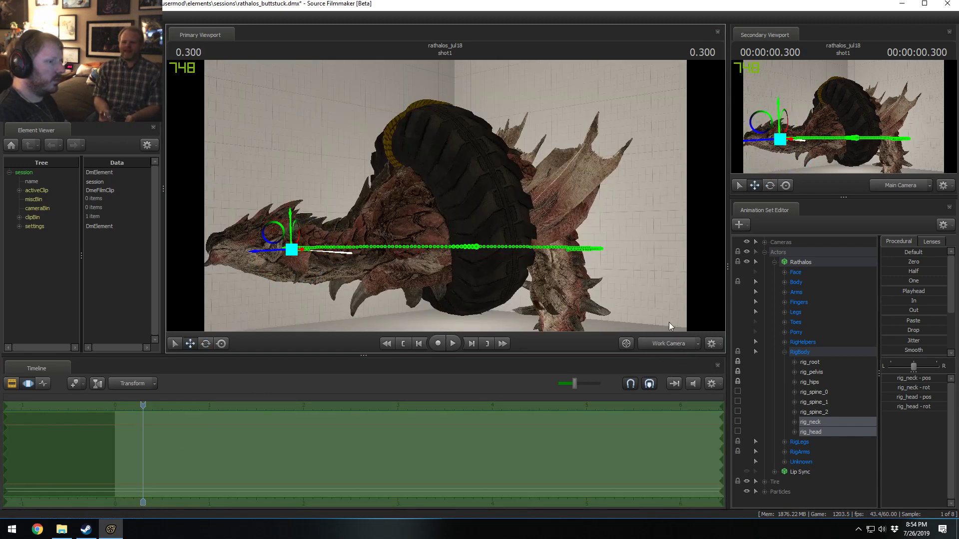
pyautogui.moveTo(670, 322); pyautogui.dragTo(644, 329)
pyautogui.press('w')
pyautogui.moveTo(434, 185); pyautogui.dragTo(445, 197)
pyautogui.press('w')
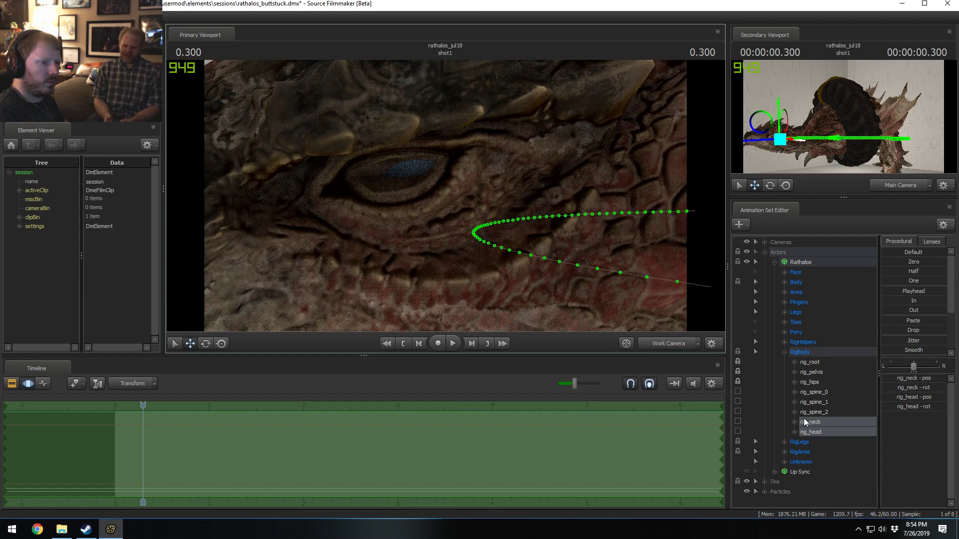
# - Select Head_2 in the Rathalos model's Body group and rotate it across the whole time range to open the eye
pyautogui.click(784, 333)
pyautogui.click(778, 334)
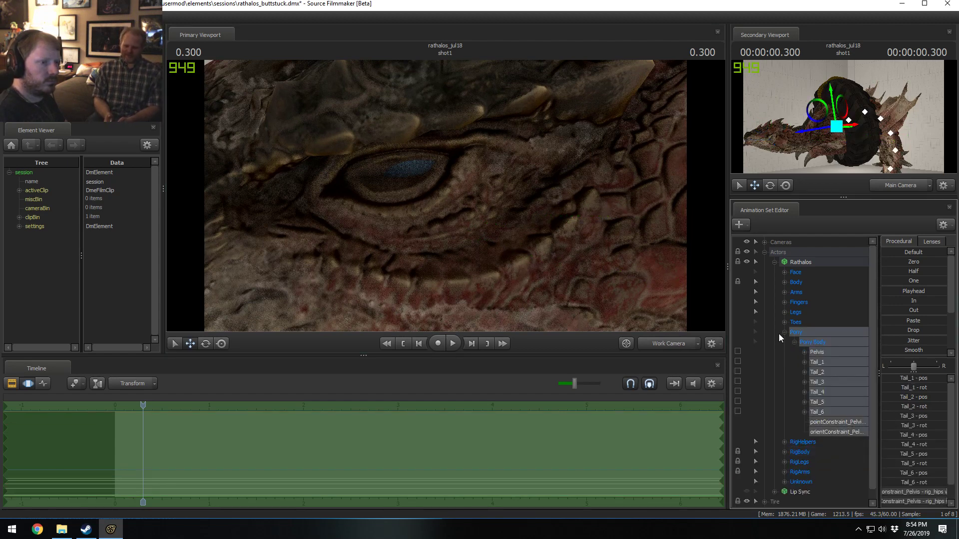
pyautogui.click(783, 333)
pyautogui.click(785, 283)
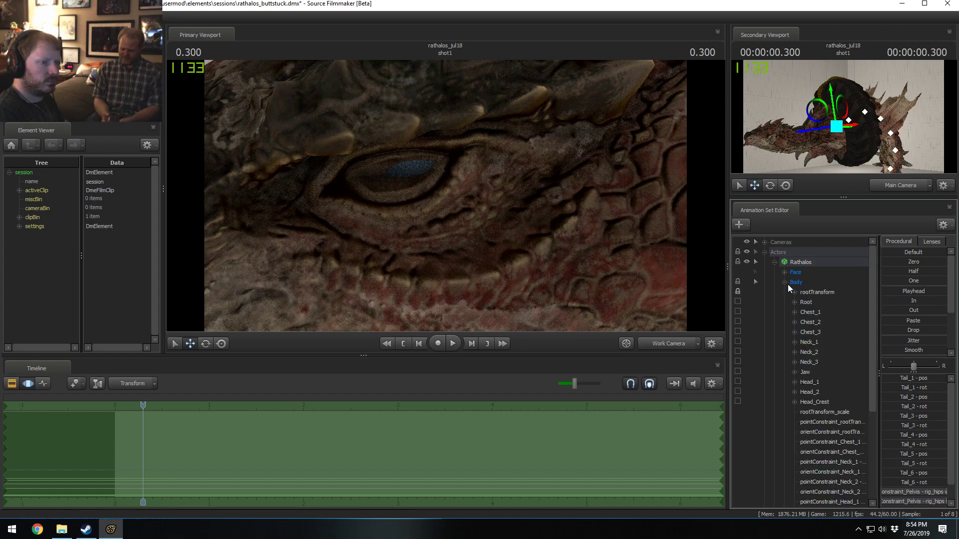
pyautogui.click(815, 391)
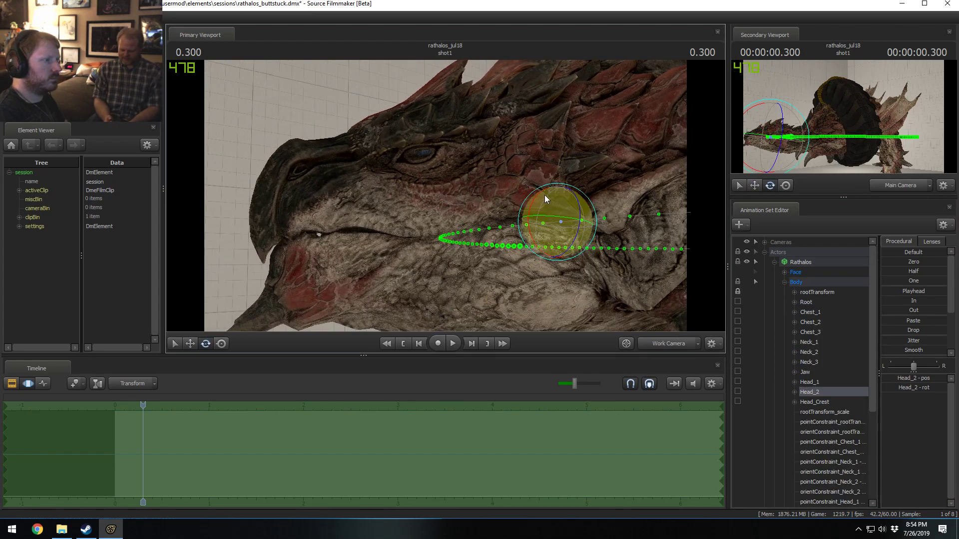
pyautogui.moveTo(545, 199); pyautogui.dragTo(490, 78)
pyautogui.press('Return')
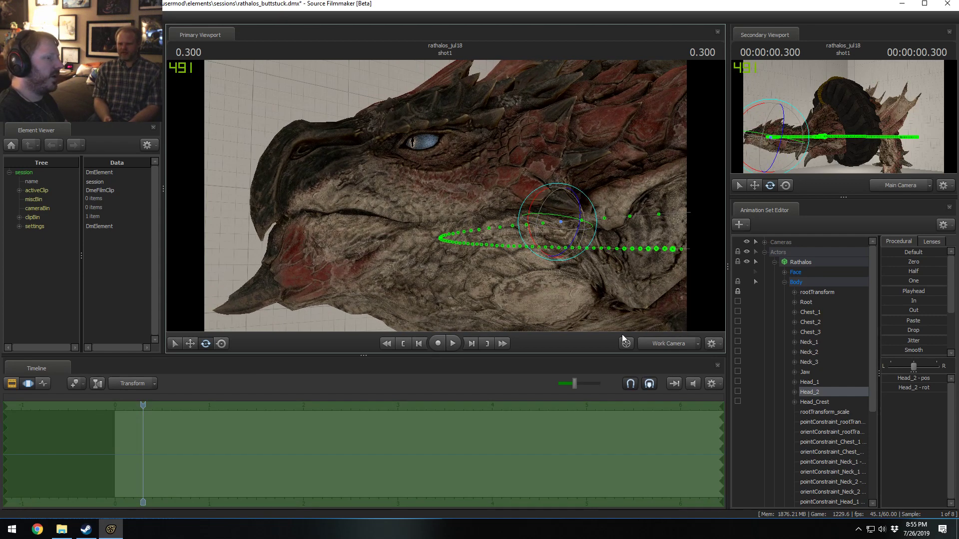
# - Return to the Main Camera view and rotate rig_neck and rig_spine_2 very slightly at 0.3 s
pyautogui.click(657, 342)
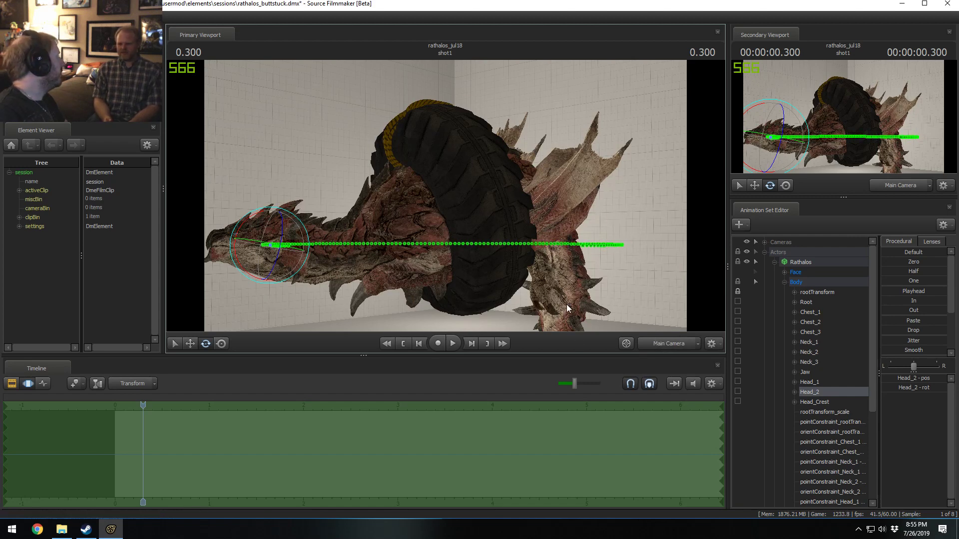
pyautogui.press('F2')
pyautogui.press('F3')
pyautogui.moveTo(143, 443)
pyautogui.mouseDown()
pyautogui.moveTo(166, 450)
pyautogui.moveTo(125, 454)
pyautogui.moveTo(154, 453)
pyautogui.mouseUp()
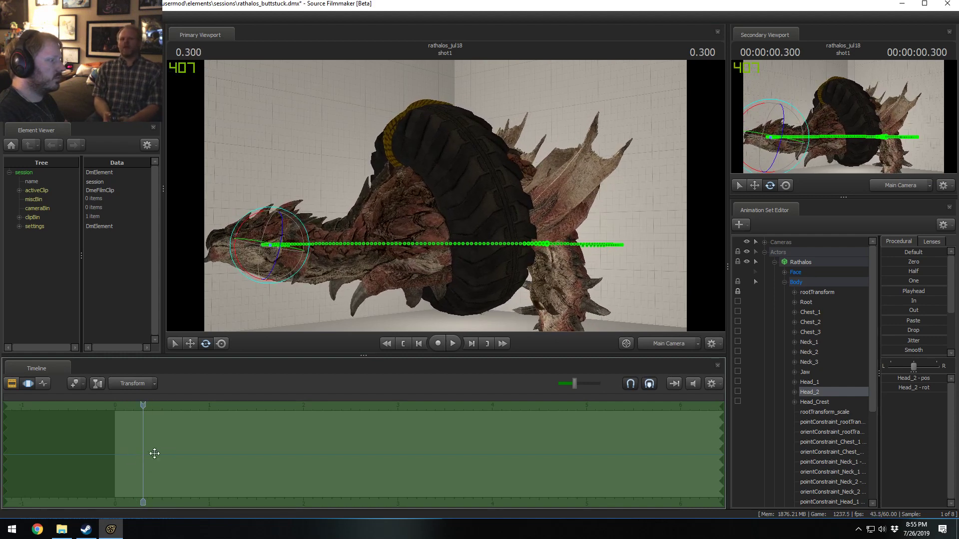
pyautogui.keyDown('ctrl'); pyautogui.click(334, 253); pyautogui.keyUp('ctrl')
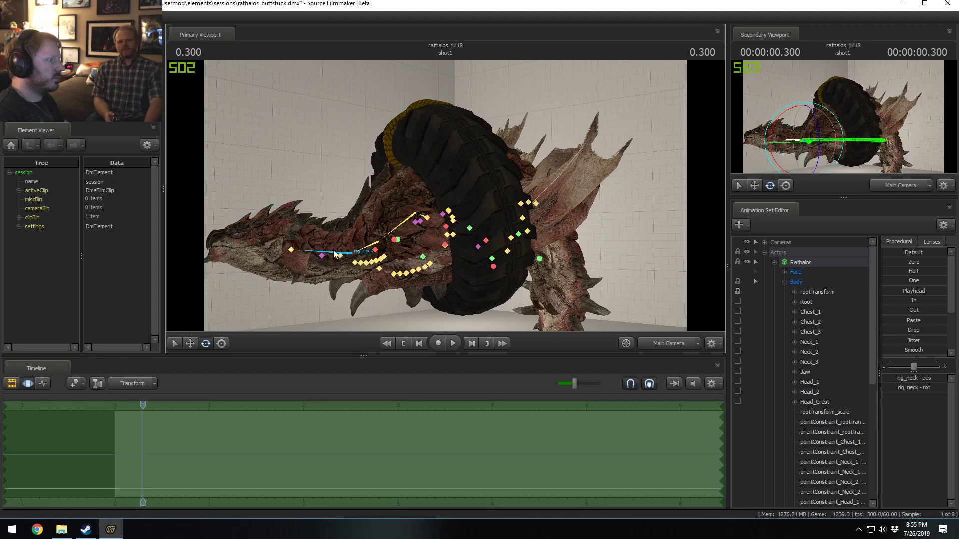
pyautogui.keyDown('ctrl'); pyautogui.keyDown('shift'); pyautogui.click(368, 250); pyautogui.keyUp('shift'); pyautogui.keyUp('ctrl')
pyautogui.moveTo(364, 257); pyautogui.dragTo(364, 259)
# - Tuck rig_head back toward the body across the whole time range, and preview the pose at earlier frames
pyautogui.keyDown('ctrl'); pyautogui.click(290, 247); pyautogui.keyUp('ctrl')
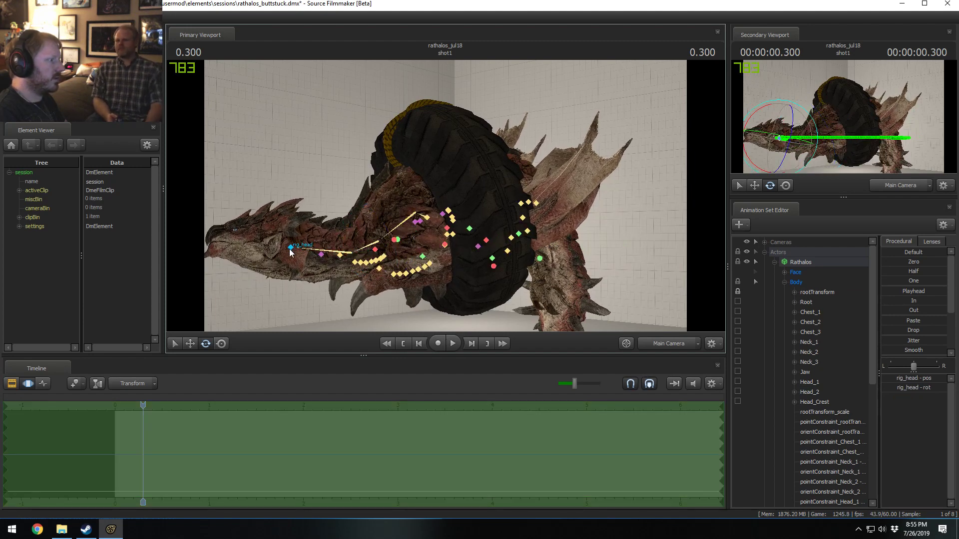
pyautogui.moveTo(285, 253); pyautogui.dragTo(302, 270)
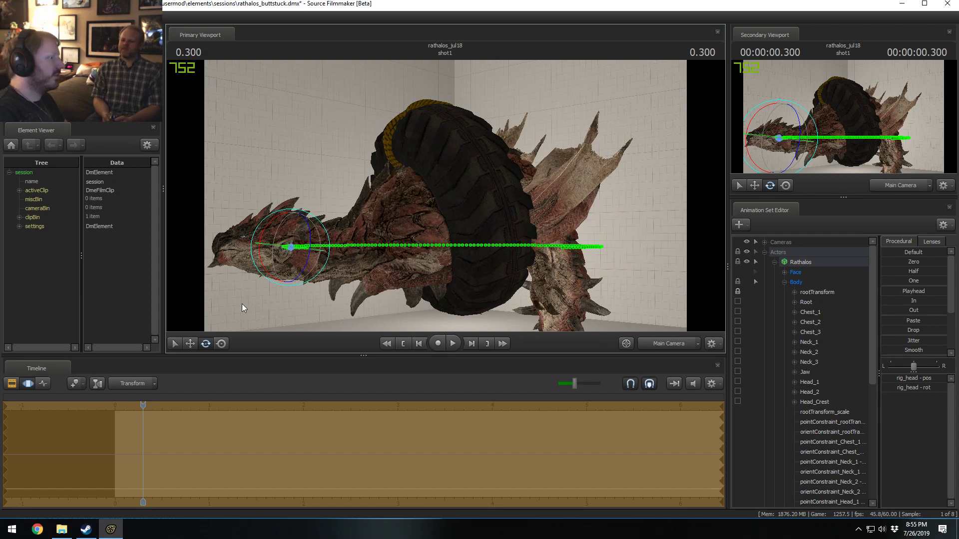
pyautogui.press('shift')
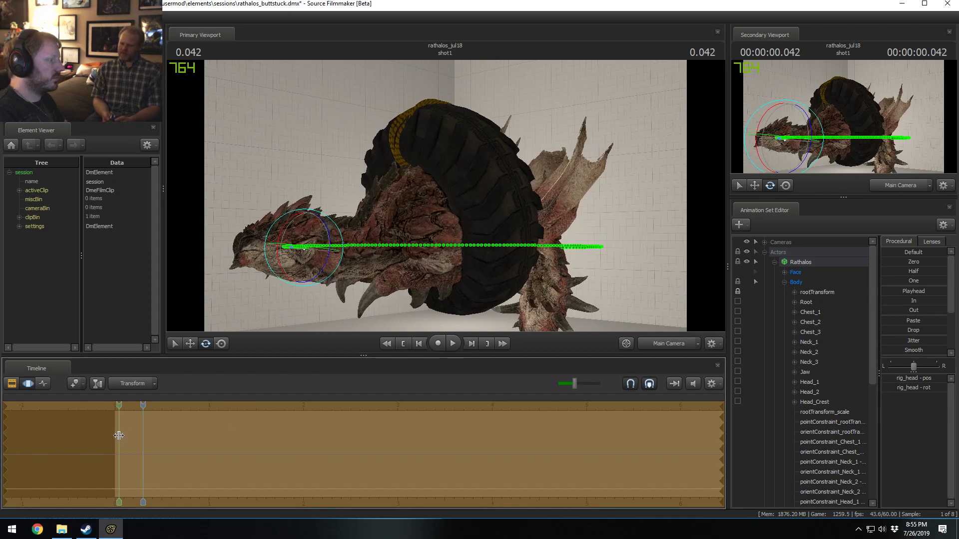
# - Limit the time selection to about 0.5–1.7 s, try rotating rig_neck and rig_head at 1.083 s, and undo the rotation
pyautogui.keyDown('shift'); pyautogui.moveTo(163, 451); pyautogui.dragTo(272, 453); pyautogui.keyUp('shift')
pyautogui.press('ctrl')
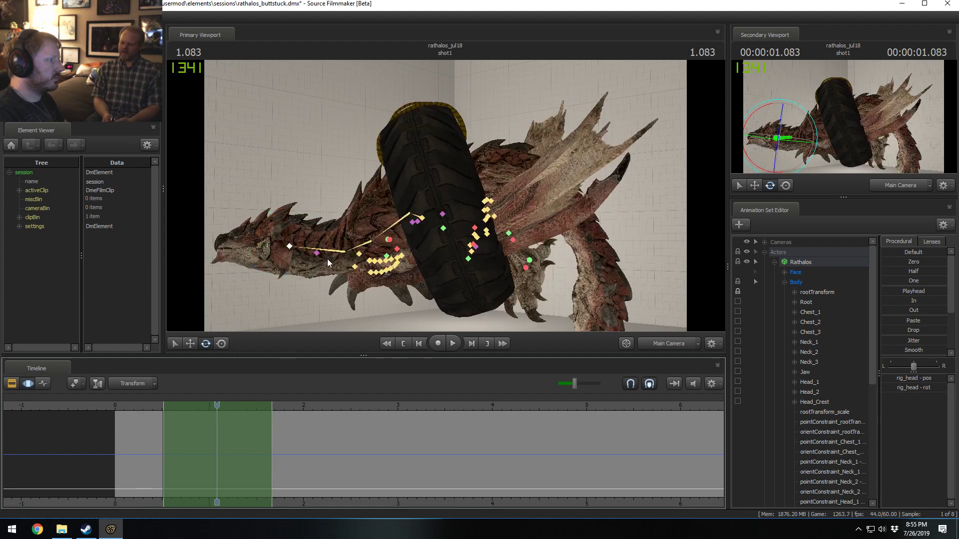
pyautogui.keyDown('ctrl'); pyautogui.click(289, 246); pyautogui.keyUp('ctrl')
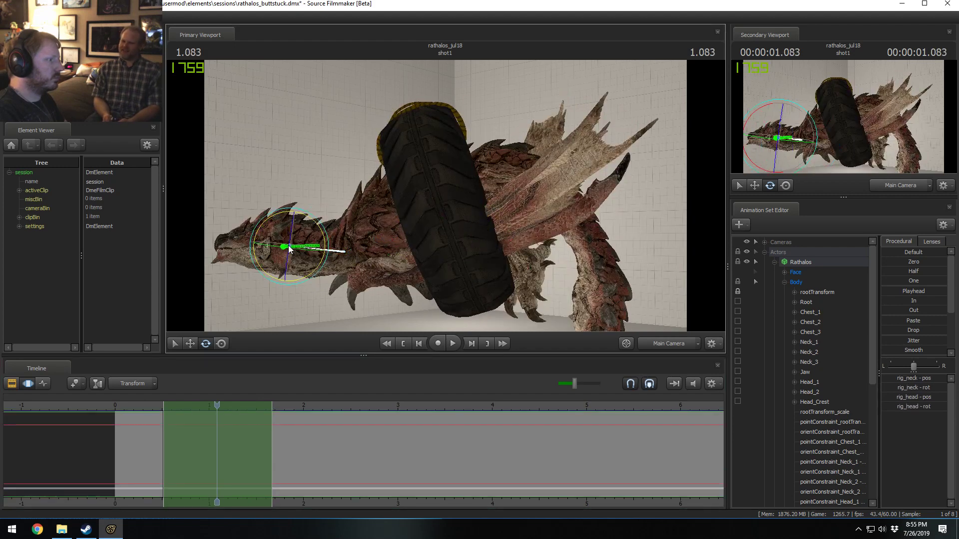
pyautogui.moveTo(272, 266); pyautogui.dragTo(278, 258)
pyautogui.hotkey('ctrl', 'z')
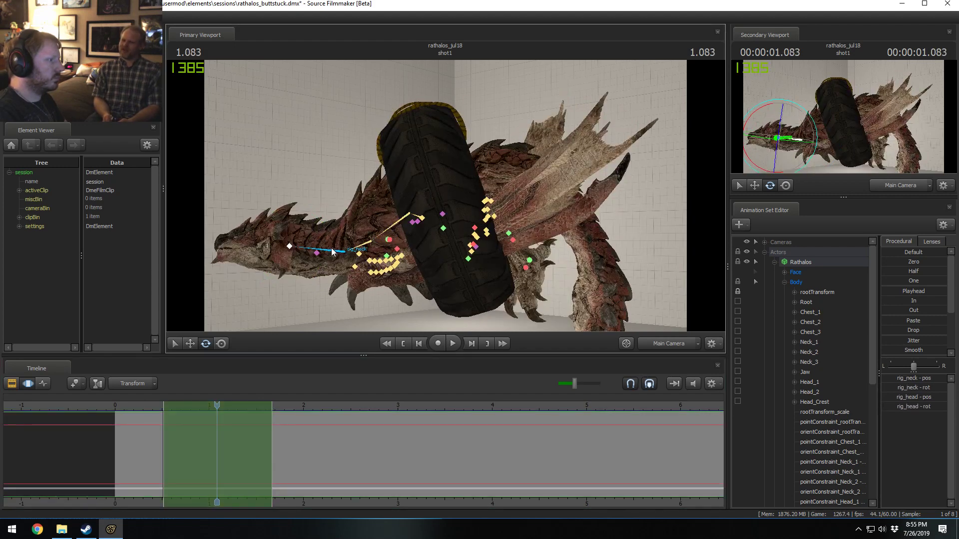
# - Rotate rig_spine_2 and turn the rathalos's head back toward its body at 1.083 s within the selected time range
pyautogui.keyDown('ctrl'); pyautogui.keyDown('shift'); pyautogui.click(360, 247); pyautogui.keyUp('shift'); pyautogui.keyUp('ctrl')
pyautogui.moveTo(360, 256); pyautogui.dragTo(350, 229)
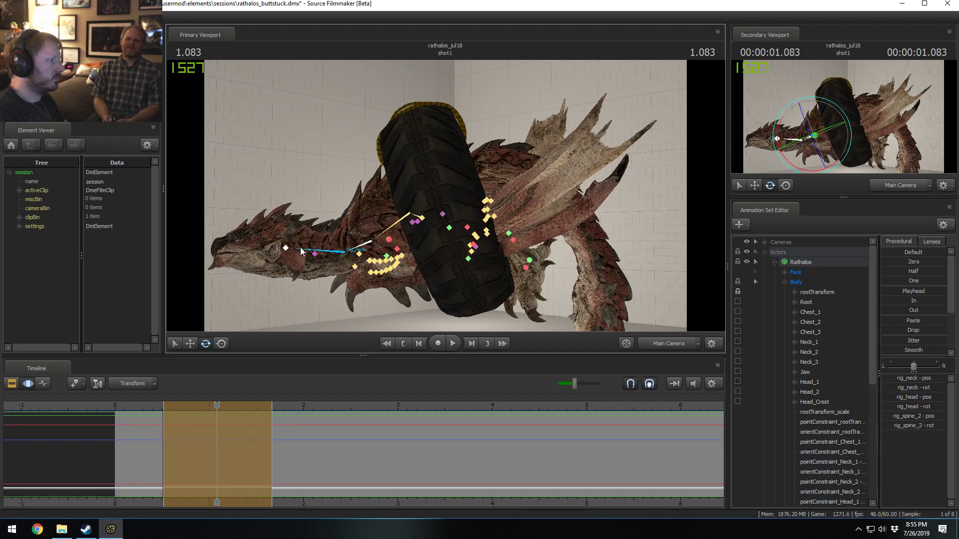
pyautogui.click(286, 248)
pyautogui.moveTo(264, 259); pyautogui.dragTo(282, 258)
# - Rotate rig_spine_1 at 1.083 s to shift the rathalos's neck and head within the selected time range
pyautogui.keyDown('ctrl'); pyautogui.click(285, 249); pyautogui.keyUp('ctrl')
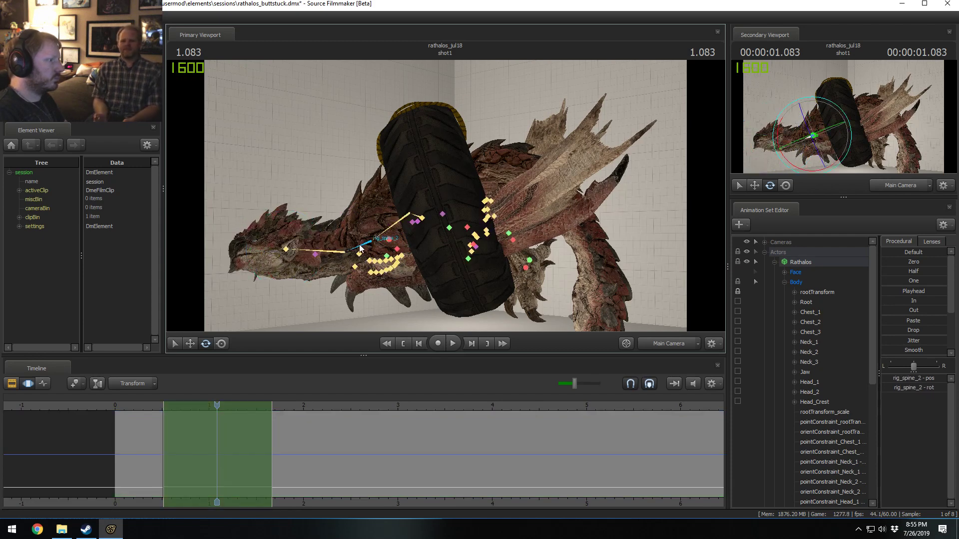
pyautogui.click(392, 231)
pyautogui.moveTo(390, 253); pyautogui.dragTo(406, 233)
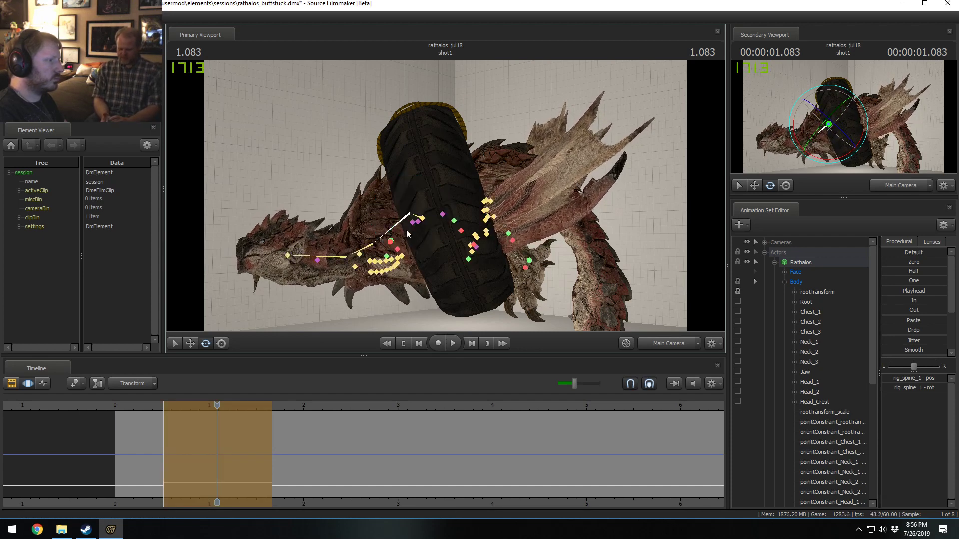
# - Try rotating rig_hand_R at 1.083 s within the selected time range and undo the rotation
pyautogui.click(396, 249)
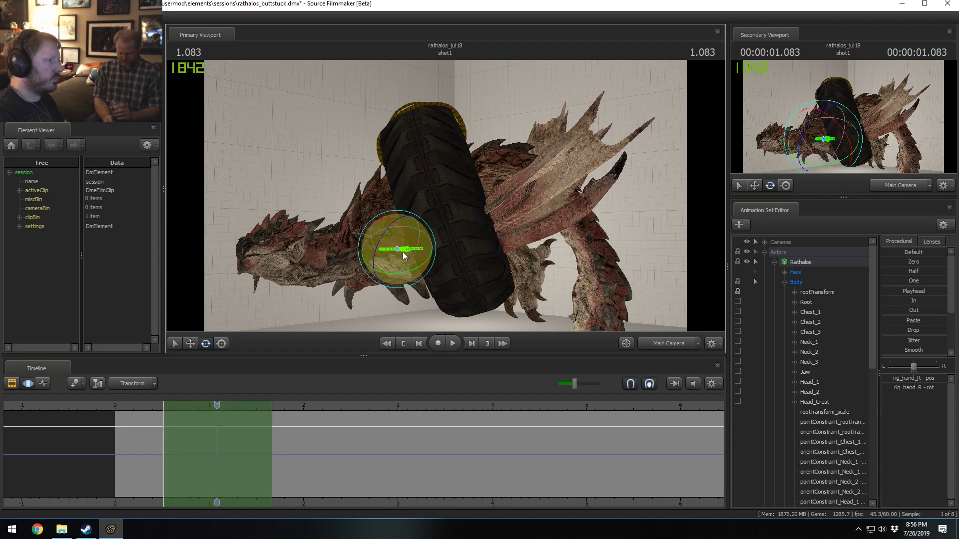
pyautogui.moveTo(398, 255); pyautogui.dragTo(403, 248)
pyautogui.hotkey('ctrl', 'z')
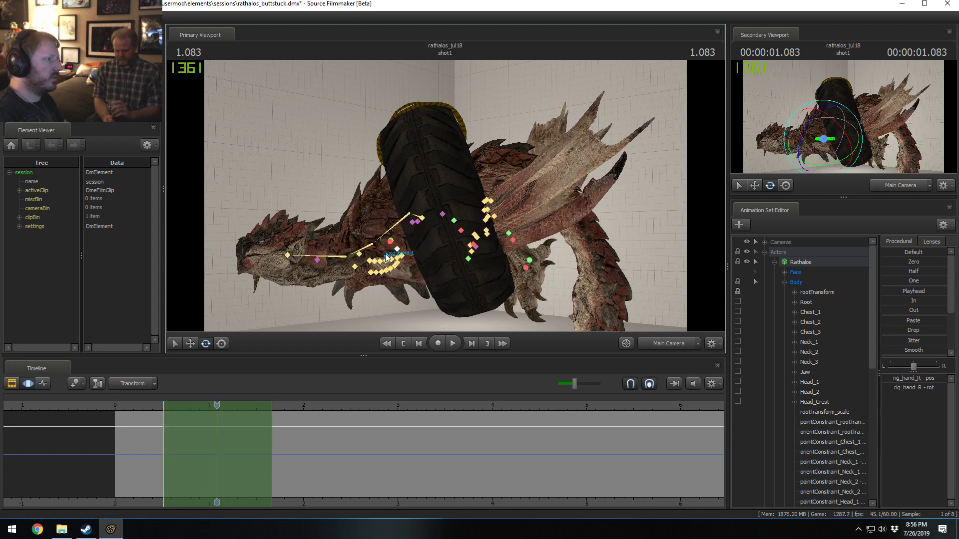
# - Try rotating and repositioning rig_hand_L at 1.083 s within the selected time range
pyautogui.click(387, 256)
pyautogui.moveTo(407, 250); pyautogui.dragTo(382, 285)
pyautogui.press('w')
pyautogui.press('e')
# - Switch the primary viewport from the Main Camera to the Work Camera and frame the rathalos's left hand
pyautogui.press('super')
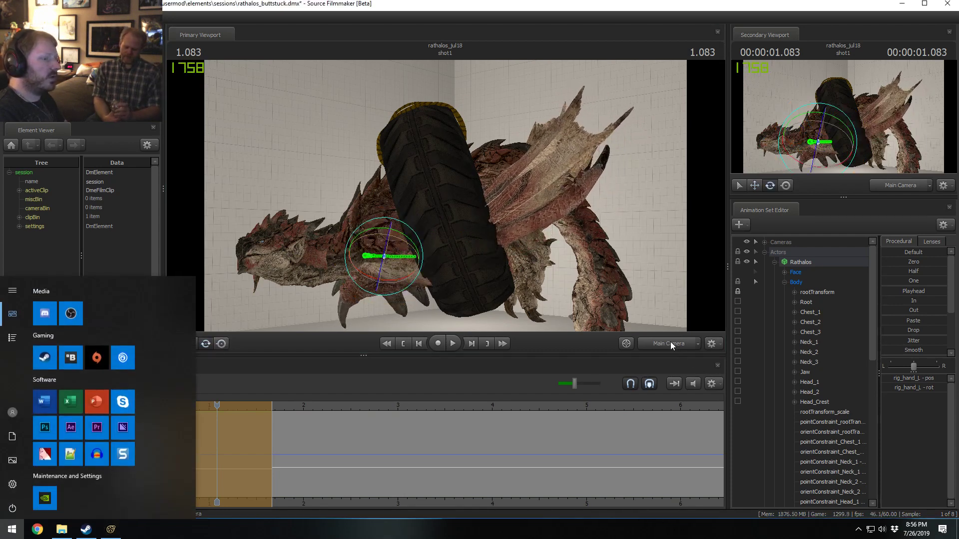
pyautogui.click(670, 342)
pyautogui.moveTo(652, 310); pyautogui.dragTo(719, 311)
pyautogui.moveTo(446, 196)
pyautogui.mouseDown()
pyautogui.moveTo(425, 198)
pyautogui.moveTo(492, 192)
pyautogui.moveTo(442, 196)
pyautogui.mouseUp()
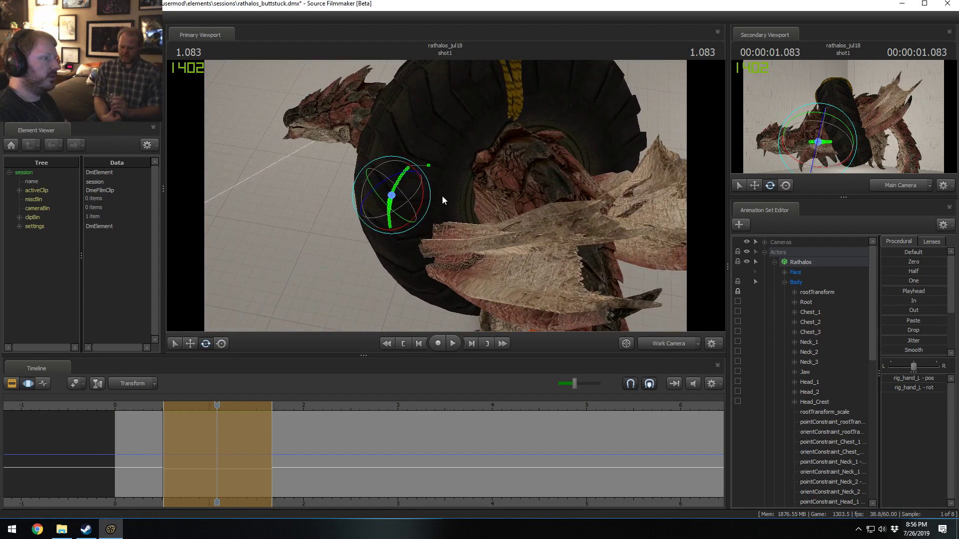
# - Undo the rig_hand_L changes and preview the pose at earlier frames from other angles
pyautogui.hotkey('ctrl', 'z')
pyautogui.hotkey('ctrl', 'z')
pyautogui.press('shift')
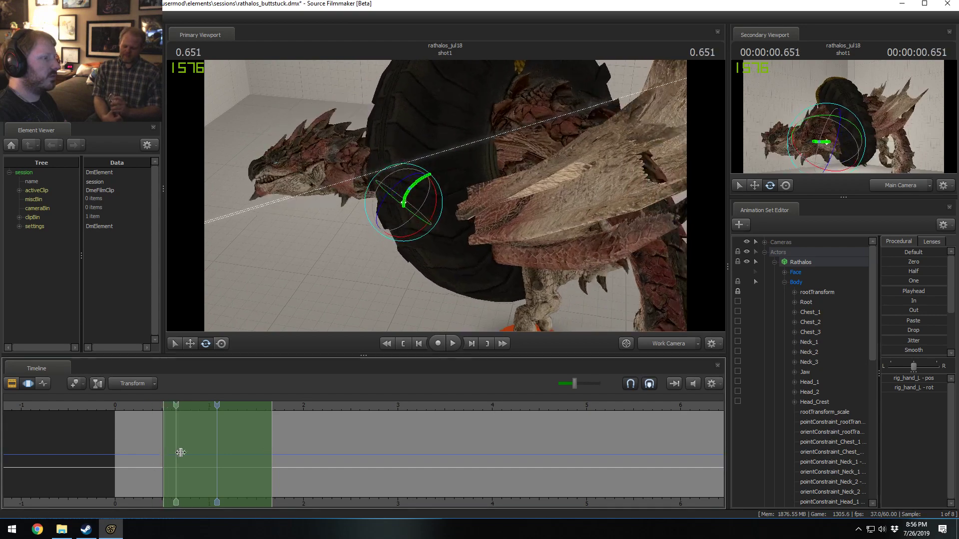
pyautogui.moveTo(446, 196)
pyautogui.keyDown('alt'); pyautogui.mouseDown()
pyautogui.moveTo(434, 233)
pyautogui.moveTo(430, 194)
pyautogui.mouseUp(); pyautogui.keyUp('alt')
pyautogui.click(240, 418)
pyautogui.moveTo(430, 194)
pyautogui.keyDown('alt'); pyautogui.mouseDown()
pyautogui.moveTo(470, 185)
pyautogui.moveTo(444, 199)
pyautogui.mouseUp(); pyautogui.keyUp('alt')
# - Try moving rig_hand_L to a new position beside the rathalos's chest at 1.083 s
pyautogui.press('w')
pyautogui.moveTo(389, 183); pyautogui.dragTo(475, 173)
pyautogui.press('e')
pyautogui.press('w')
# - Undo the successive rig_hand_L adjustments and time selection changes
pyautogui.hotkey('ctrl', 'z')
pyautogui.hotkey('ctrl', 'z')
pyautogui.hotkey('ctrl', 'z')
pyautogui.hotkey('ctrl', 'z')
pyautogui.hotkey('ctrl', 'z')
pyautogui.hotkey('ctrl', 'z')
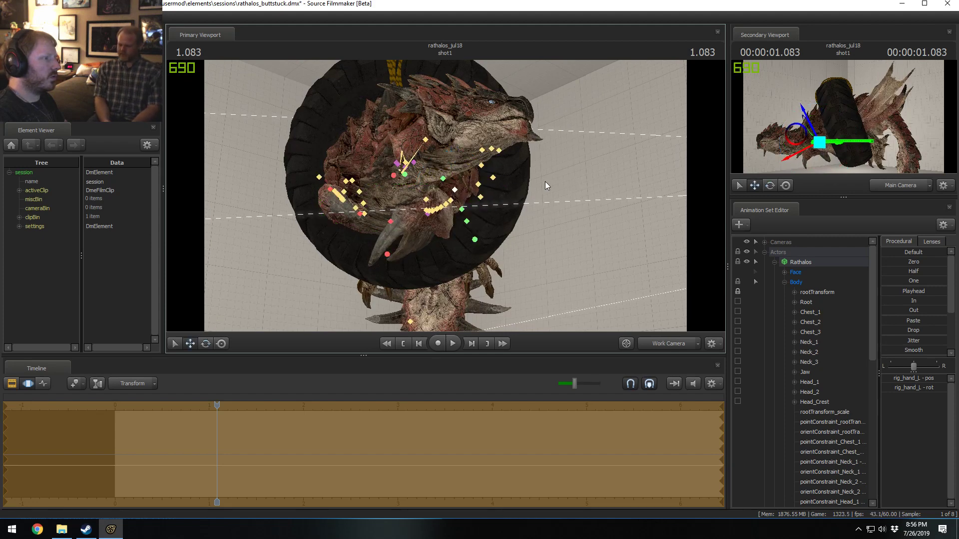
pyautogui.hotkey('ctrl', 'z')
pyautogui.hotkey('ctrl', 'z')
pyautogui.hotkey('ctrl', 'z')
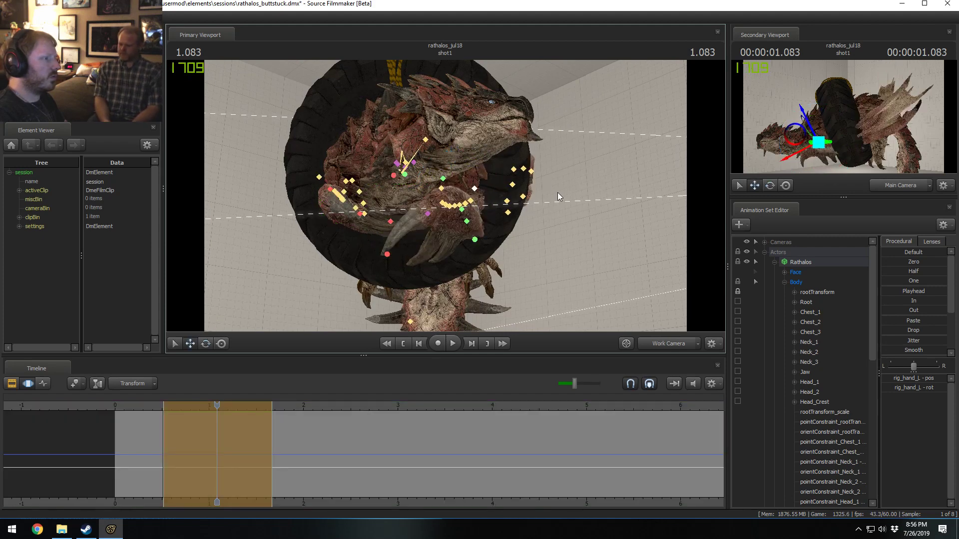
pyautogui.hotkey('ctrl', 'z')
pyautogui.hotkey('ctrl', 'z')
pyautogui.hotkey('ctrl', 'z')
pyautogui.hotkey('ctrl', 'z')
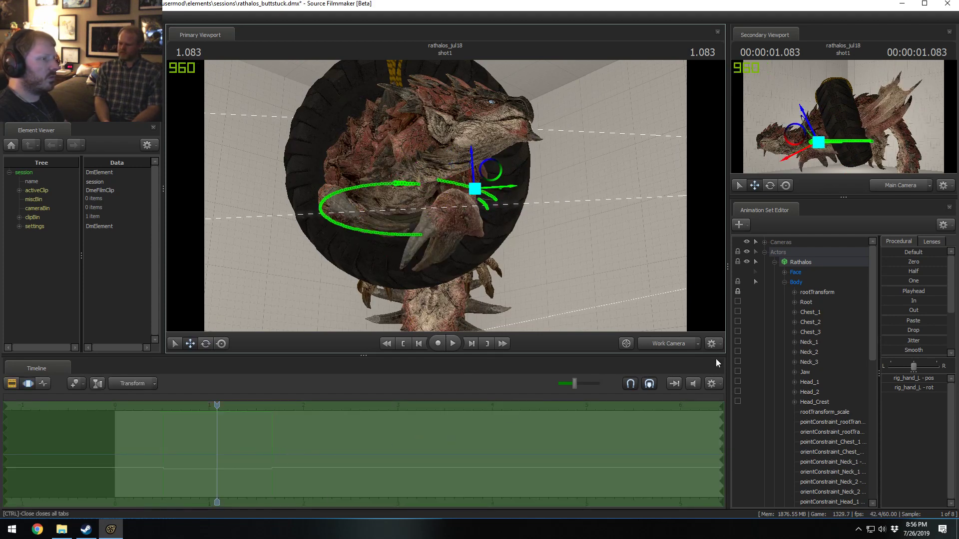
pyautogui.hotkey('ctrl', 'z')
pyautogui.hotkey('ctrl', 'z')
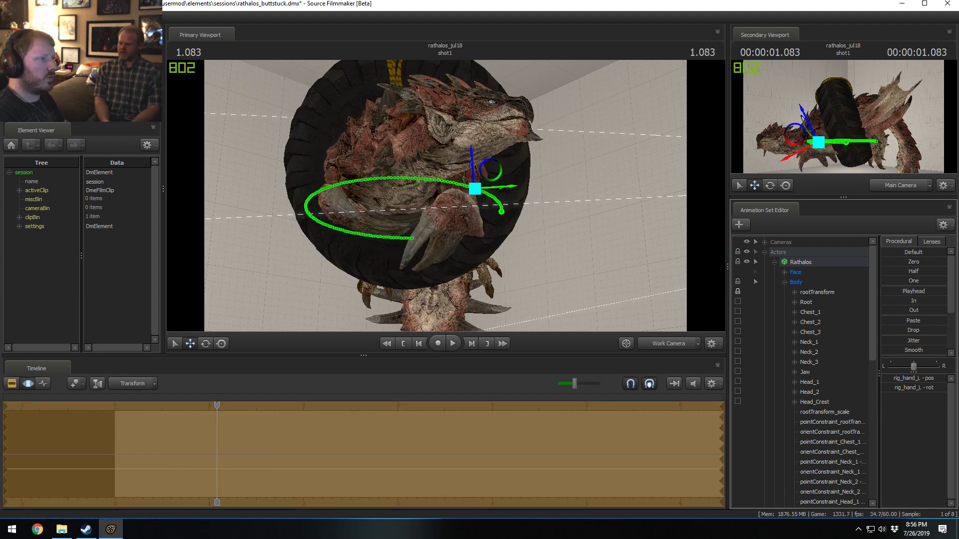
pyautogui.hotkey('ctrl', 'z')
pyautogui.hotkey('ctrl', 'z')
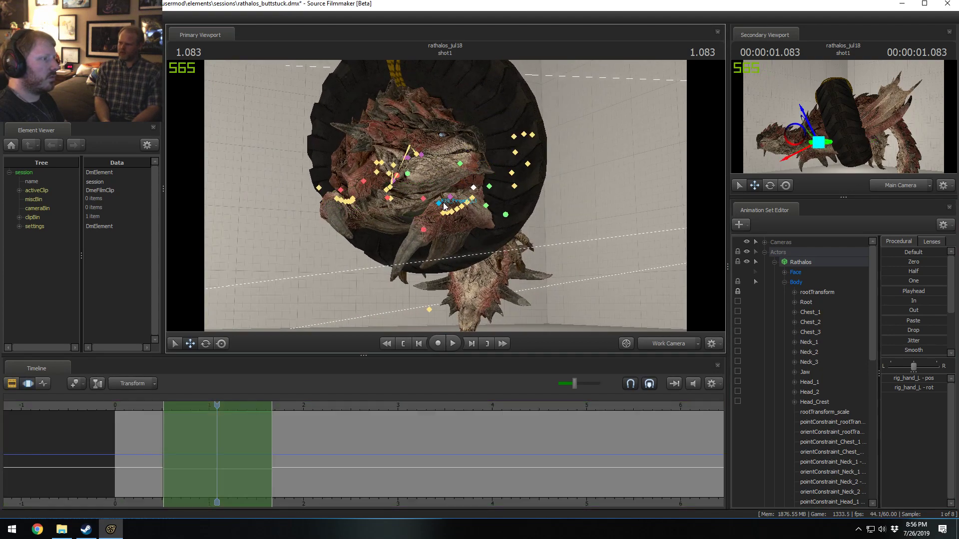
# - Try another adjustment on the rathalos's left hand controls and undo it
pyautogui.click(445, 206)
pyautogui.moveTo(444, 206); pyautogui.dragTo(430, 198)
pyautogui.hotkey('ctrl', 'z')
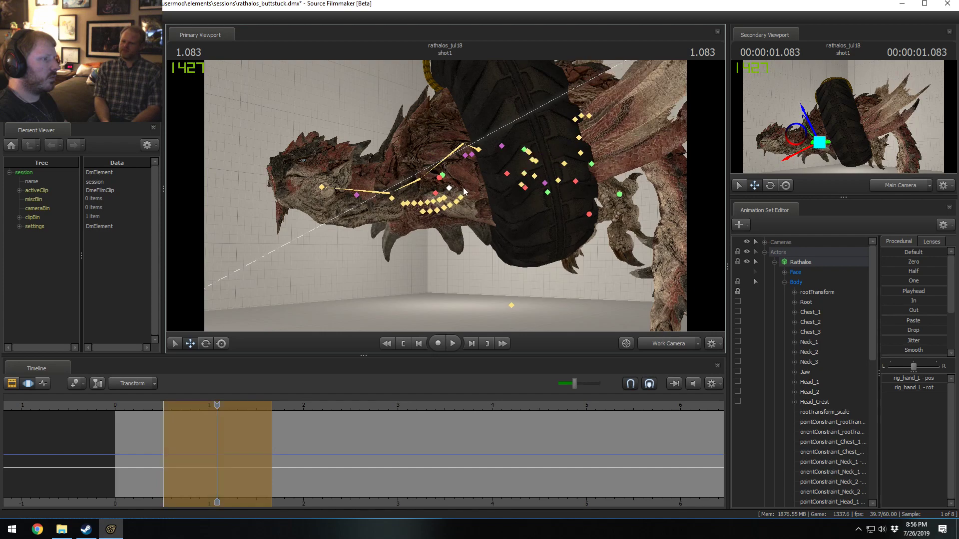
# - Extend the time selection over the whole time range and rotate rig_hand_L to repose the left hand in front of the tire
pyautogui.click(467, 183)
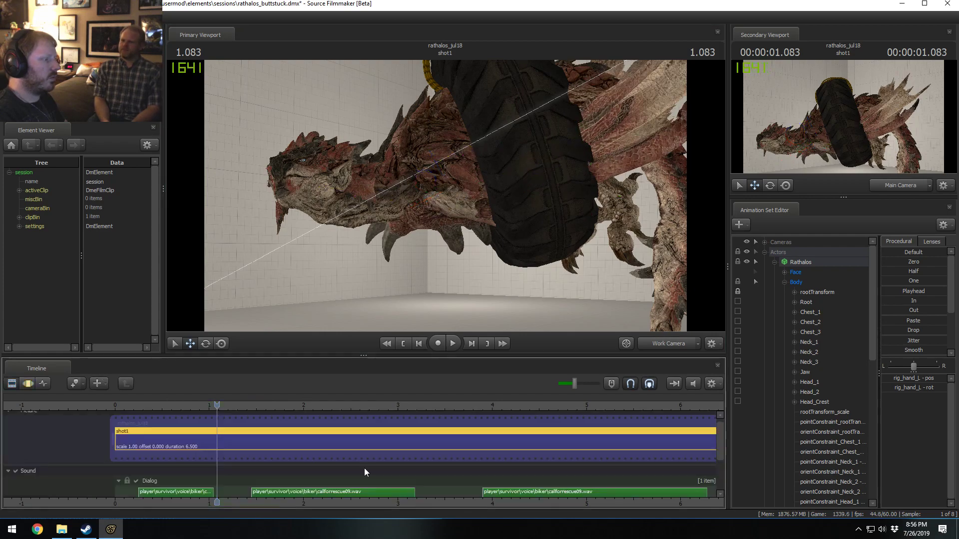
pyautogui.click(372, 442)
pyautogui.moveTo(466, 176); pyautogui.dragTo(466, 176)
pyautogui.click(460, 177)
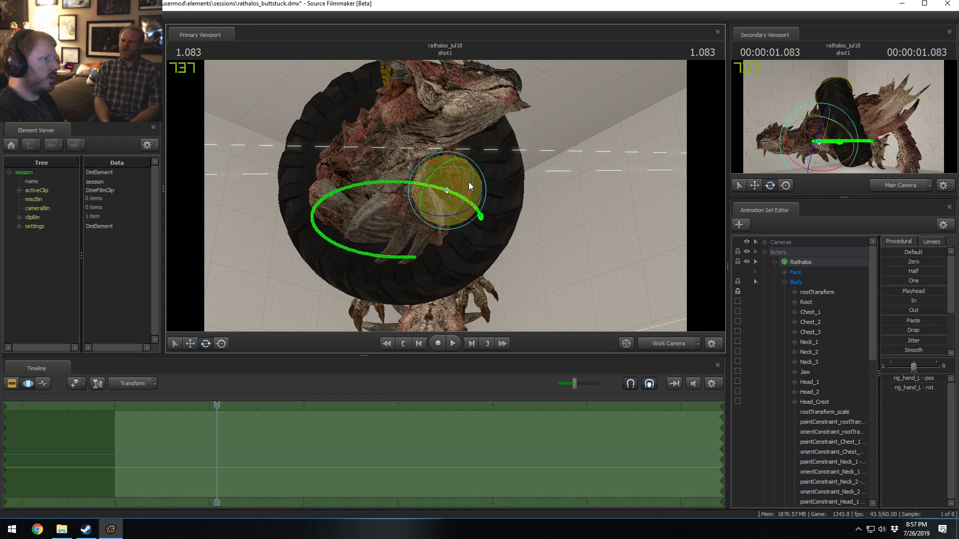
pyautogui.moveTo(463, 173); pyautogui.dragTo(481, 202)
pyautogui.press('w')
pyautogui.press('e')
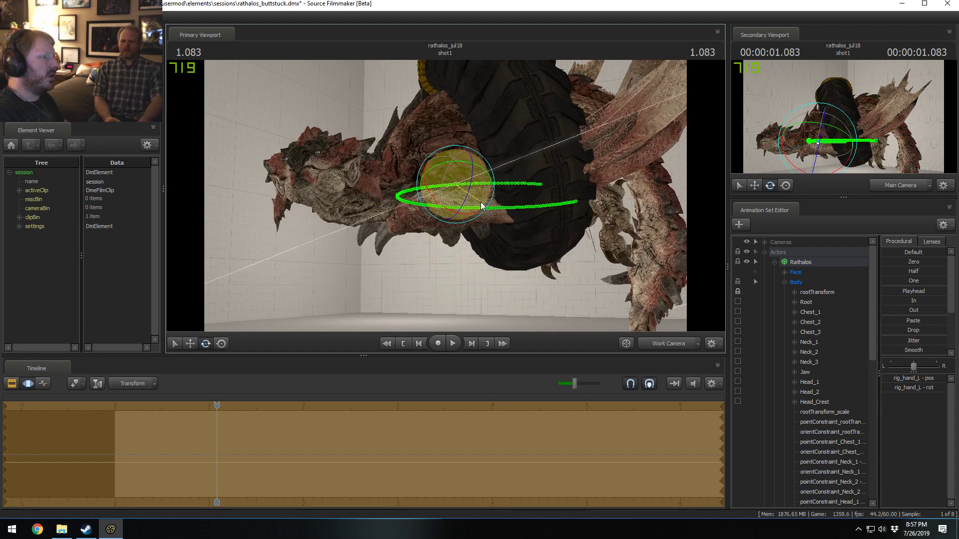
# - Move rig_hand_L slightly lower across the whole time range and check the left arm from several angles
pyautogui.press('w')
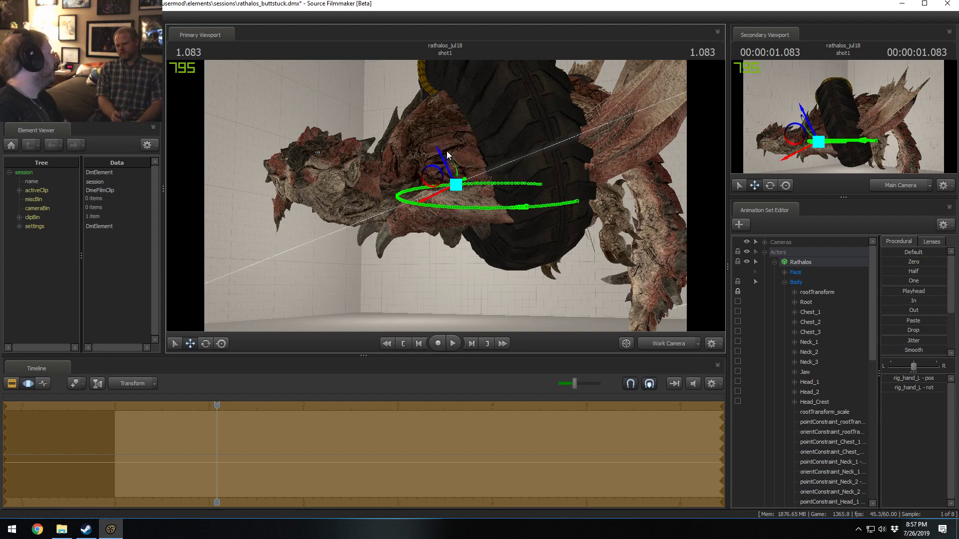
pyautogui.keyDown('alt'); pyautogui.moveTo(457, 153); pyautogui.dragTo(451, 192); pyautogui.keyUp('alt')
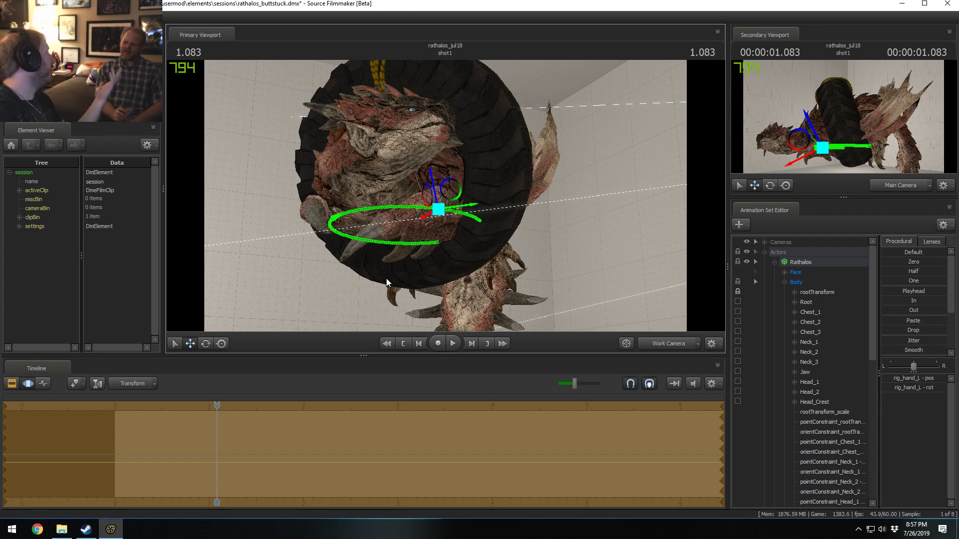
pyautogui.press('e')
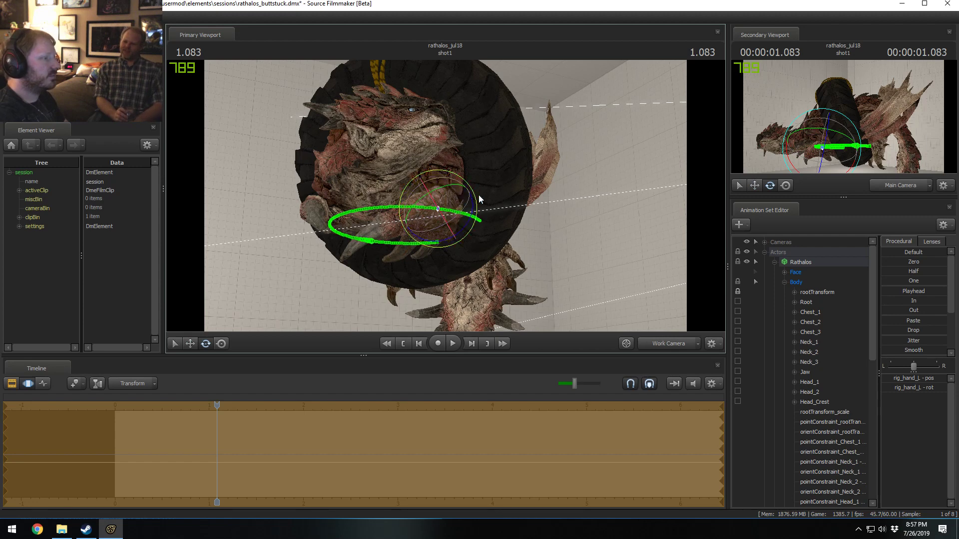
pyautogui.keyDown('alt'); pyautogui.moveTo(479, 195); pyautogui.dragTo(445, 196); pyautogui.keyUp('alt')
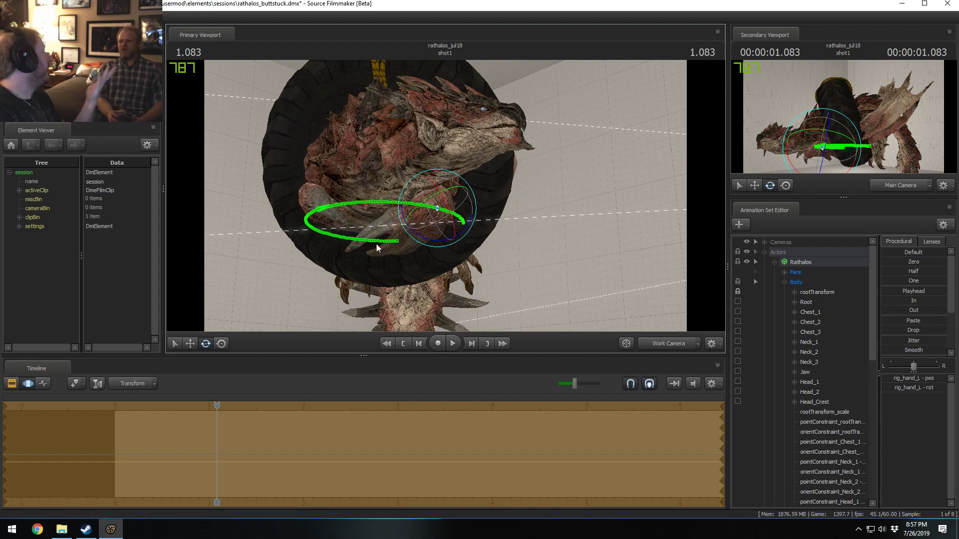
pyautogui.keyDown('alt'); pyautogui.moveTo(531, 165); pyautogui.dragTo(446, 200); pyautogui.keyUp('alt')
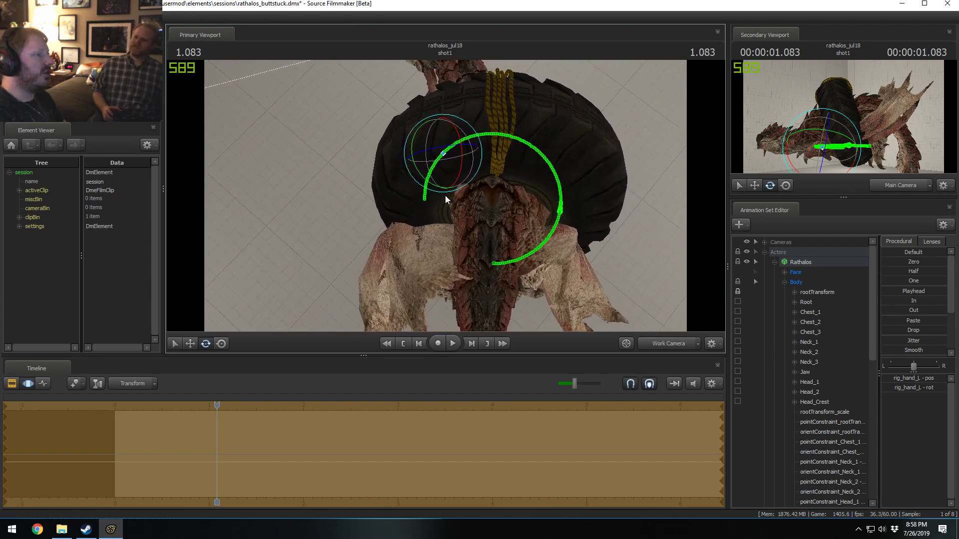
# - Collapse the Body and RigBody groups and select the Left_Fingers group of the RigArms controls
pyautogui.keyDown('ctrl'); pyautogui.click(420, 203); pyautogui.keyUp('ctrl')
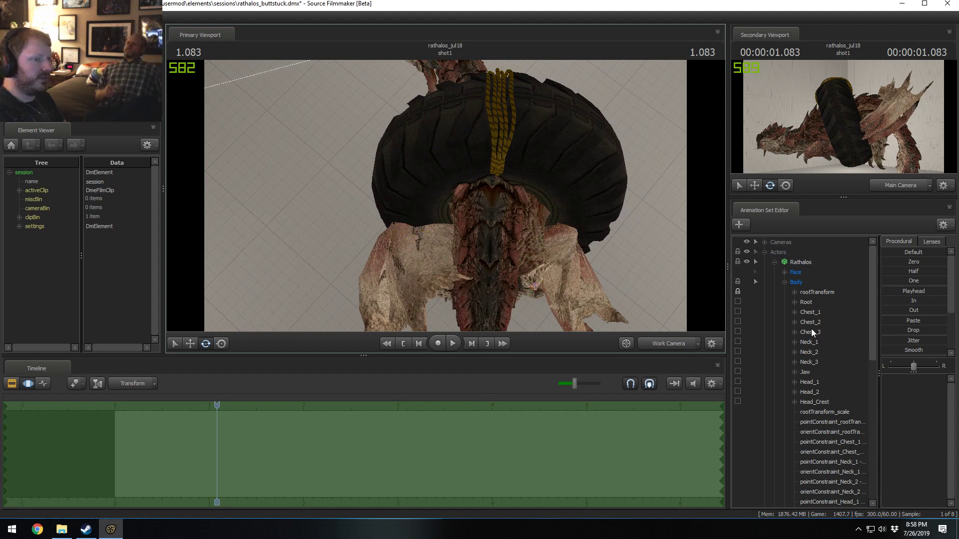
pyautogui.click(784, 282)
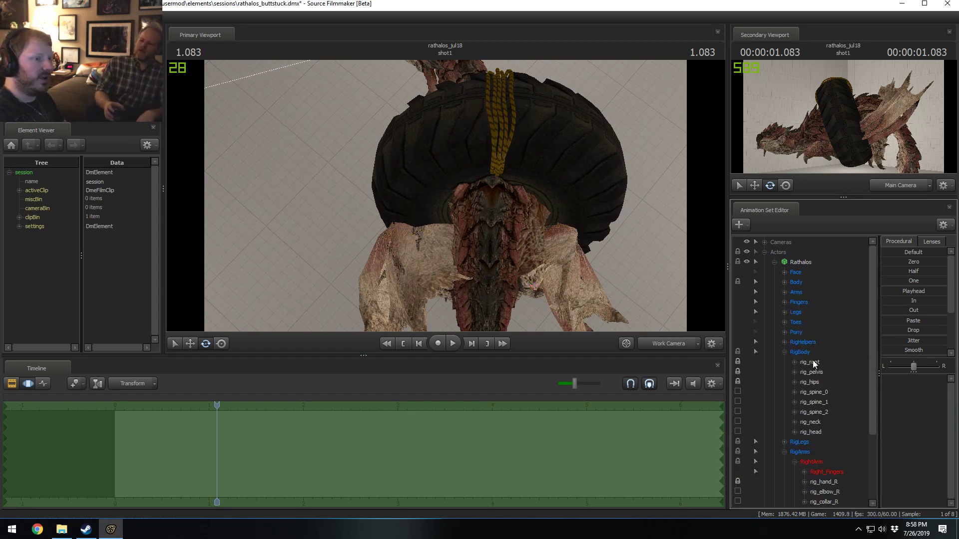
pyautogui.click(785, 352)
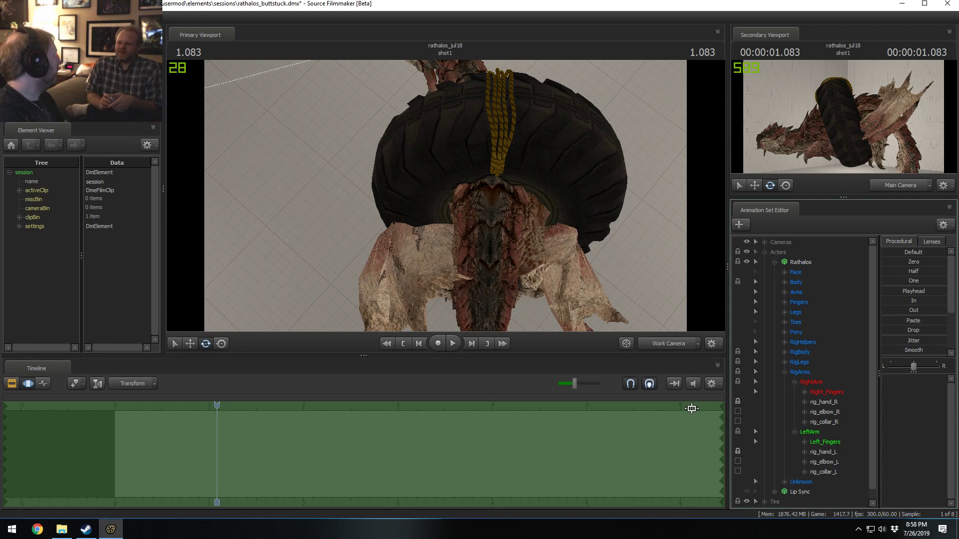
pyautogui.click(825, 394)
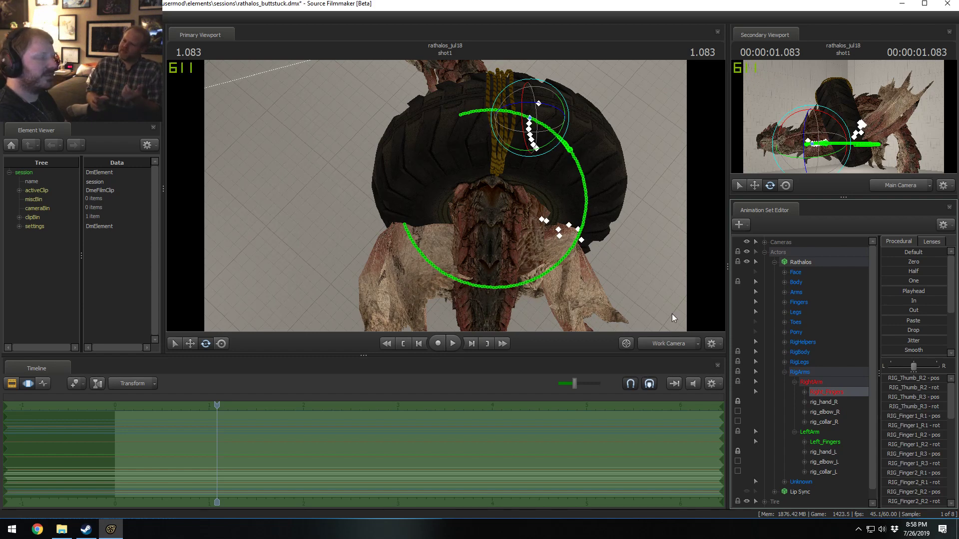
pyautogui.click(829, 443)
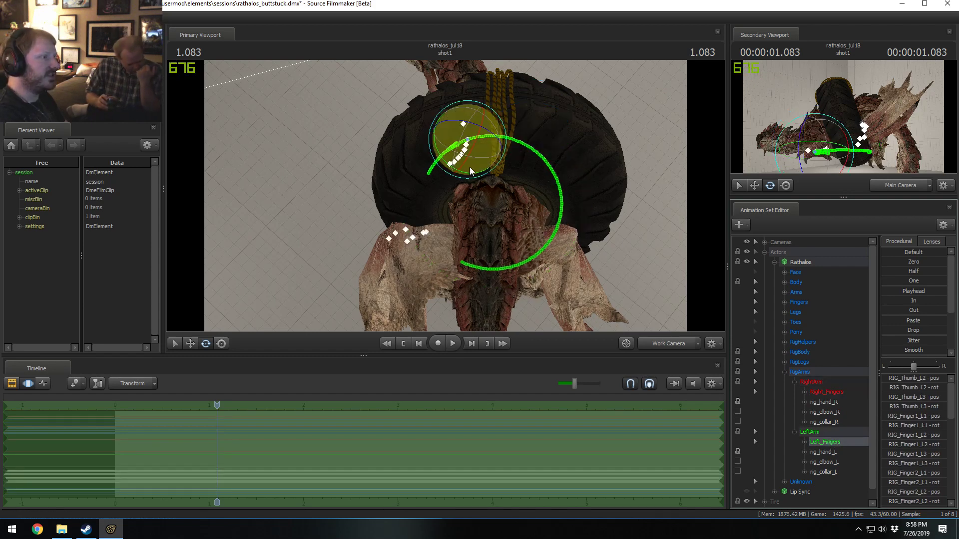
# - Try rotating and moving all the Left_Fingers controls together, undoing each attempt
pyautogui.moveTo(474, 167)
pyautogui.mouseDown()
pyautogui.moveTo(474, 143)
pyautogui.moveTo(478, 167)
pyautogui.mouseUp()
pyautogui.hotkey('ctrl', 'z')
pyautogui.press('w')
pyautogui.hotkey('ctrl', 'z')
pyautogui.press('e')
pyautogui.hotkey('ctrl', 'z')
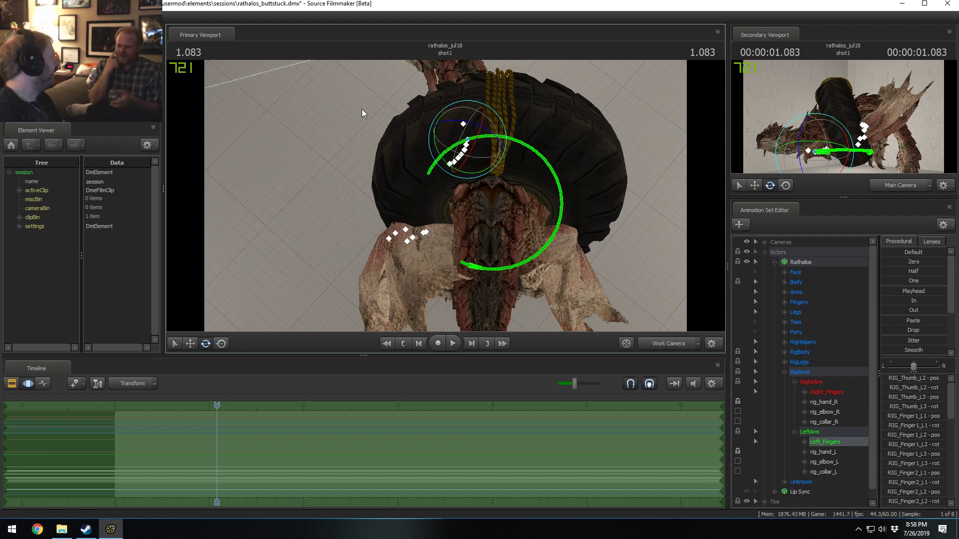
# - Select only the L1 and L2 controls of the left thumb and fingers clustered near the left hand
pyautogui.moveTo(502, 172)
pyautogui.keyDown('alt'); pyautogui.mouseDown()
pyautogui.moveTo(501, 156)
pyautogui.moveTo(500, 172)
pyautogui.mouseUp(); pyautogui.keyUp('alt')
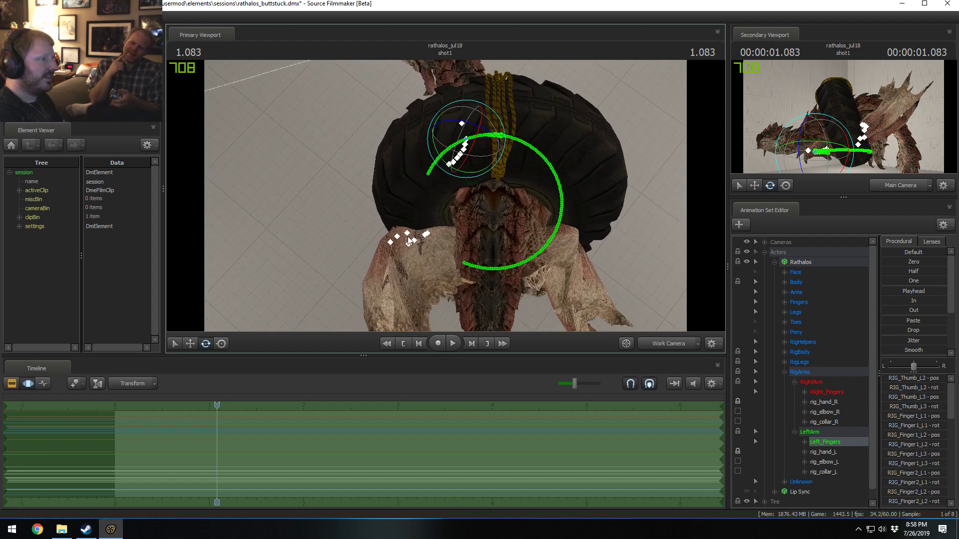
pyautogui.keyDown('ctrl'); pyautogui.moveTo(411, 209); pyautogui.dragTo(387, 222); pyautogui.keyUp('ctrl')
pyautogui.keyDown('ctrl'); pyautogui.moveTo(436, 249); pyautogui.dragTo(432, 250); pyautogui.keyUp('ctrl')
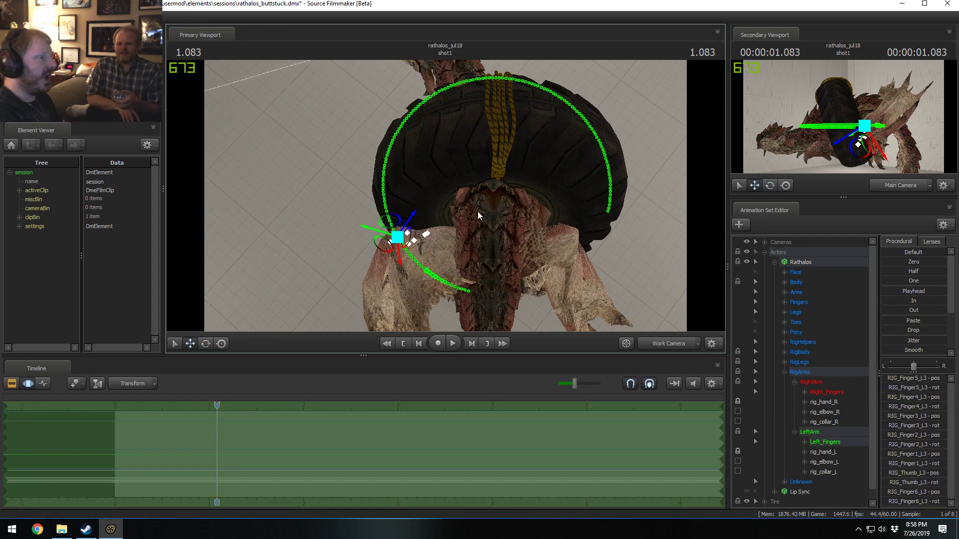
pyautogui.moveTo(474, 215)
pyautogui.keyDown('alt'); pyautogui.mouseDown()
pyautogui.moveTo(446, 199)
pyautogui.moveTo(430, 236)
pyautogui.moveTo(450, 215)
pyautogui.mouseUp(); pyautogui.keyUp('alt')
pyautogui.press('ctrl')
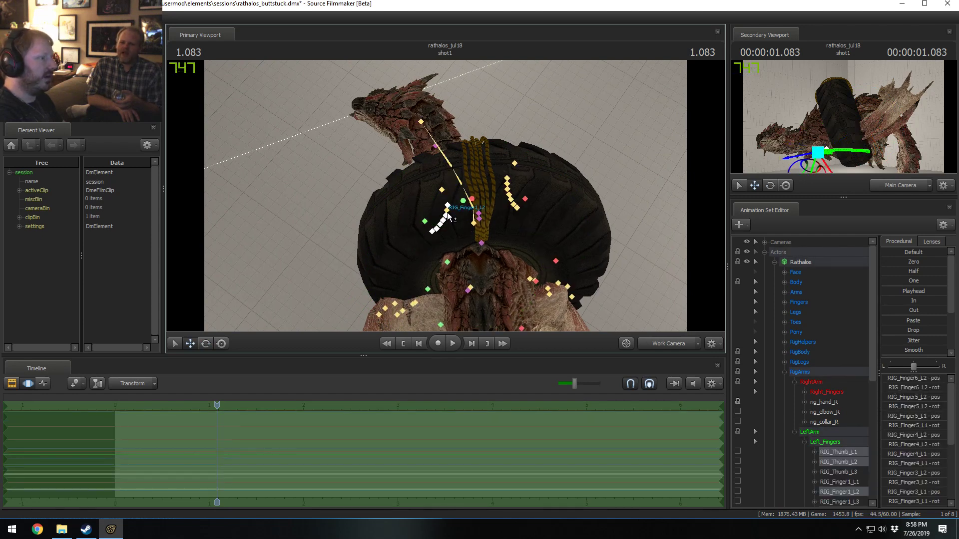
pyautogui.keyDown('ctrl'); pyautogui.keyDown('shift'); pyautogui.click(447, 211); pyautogui.keyUp('shift'); pyautogui.keyUp('ctrl')
# - Try rotating the selected left thumb and finger controls together across the whole time range
pyautogui.moveTo(475, 267); pyautogui.dragTo(445, 194)
pyautogui.press('e')
pyautogui.moveTo(461, 104); pyautogui.dragTo(447, 196)
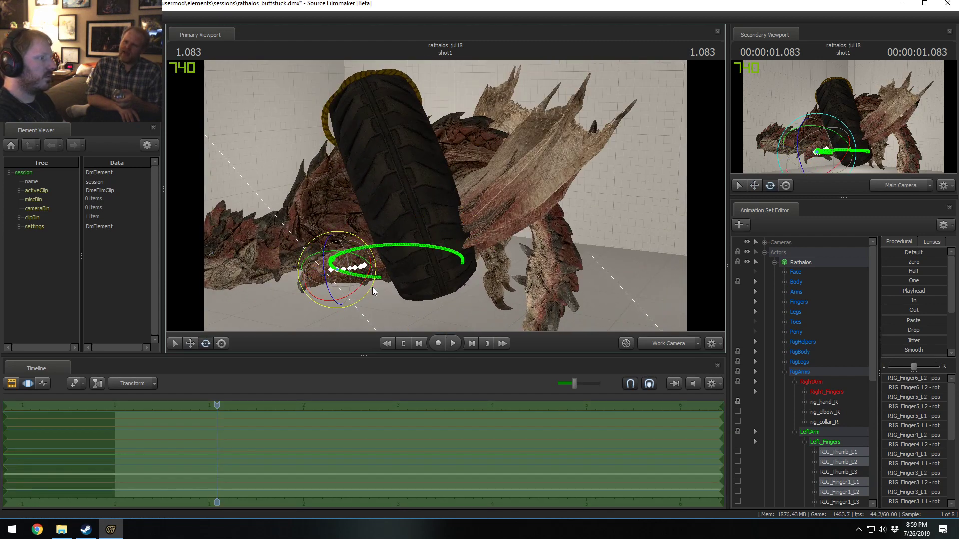
pyautogui.moveTo(373, 286); pyautogui.dragTo(352, 278)
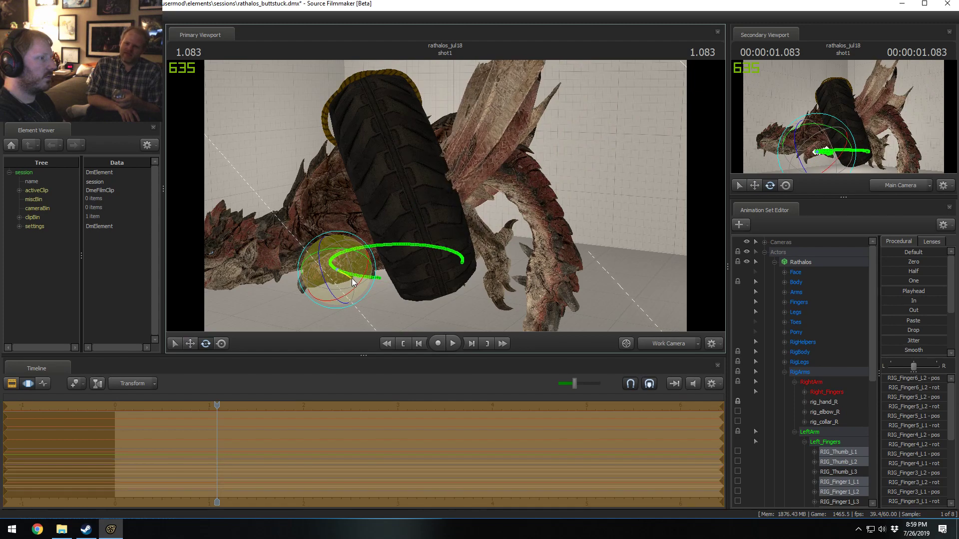
pyautogui.moveTo(447, 196); pyautogui.dragTo(417, 182)
pyautogui.hotkey('ctrl', 's')
pyautogui.press('e')
pyautogui.keyDown('alt'); pyautogui.moveTo(495, 220); pyautogui.dragTo(422, 186); pyautogui.keyUp('alt')
# - Undo the rotations of the left thumb and finger controls
pyautogui.hotkey('ctrl', 'z')
pyautogui.hotkey('ctrl', 'z')
pyautogui.hotkey('ctrl', 'z')
pyautogui.hotkey('ctrl', 'z')
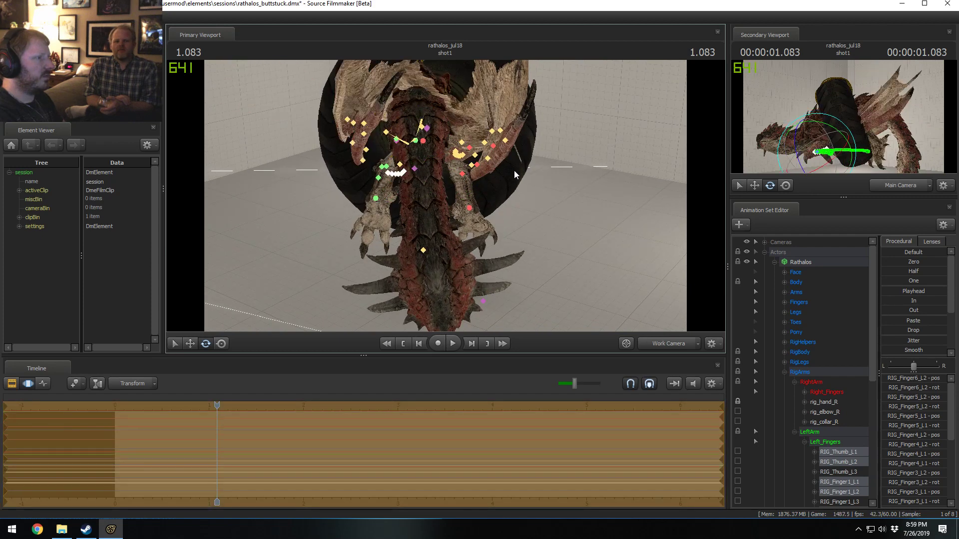
pyautogui.hotkey('ctrl', 'z')
pyautogui.keyDown('alt'); pyautogui.moveTo(420, 194); pyautogui.dragTo(445, 196); pyautogui.keyUp('alt')
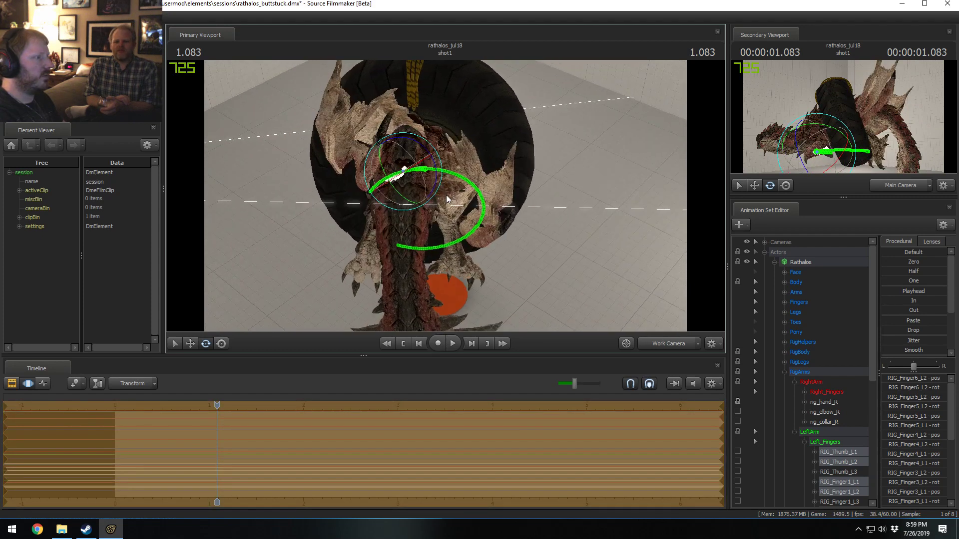
pyautogui.hotkey('ctrl', 'z')
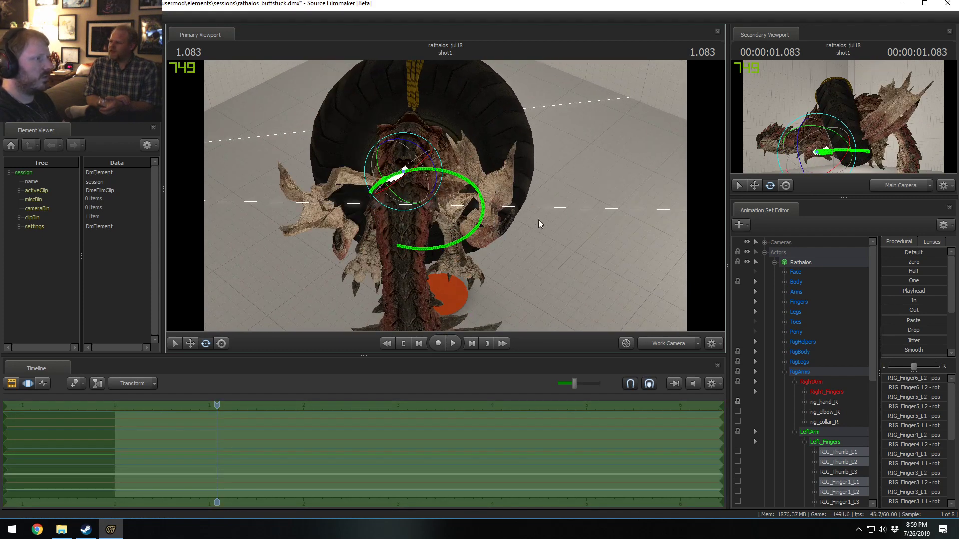
# - Try rotating the L1 and L2 controls of the left thumb and fingers near the hand again, undoing the attempt
pyautogui.click(818, 433)
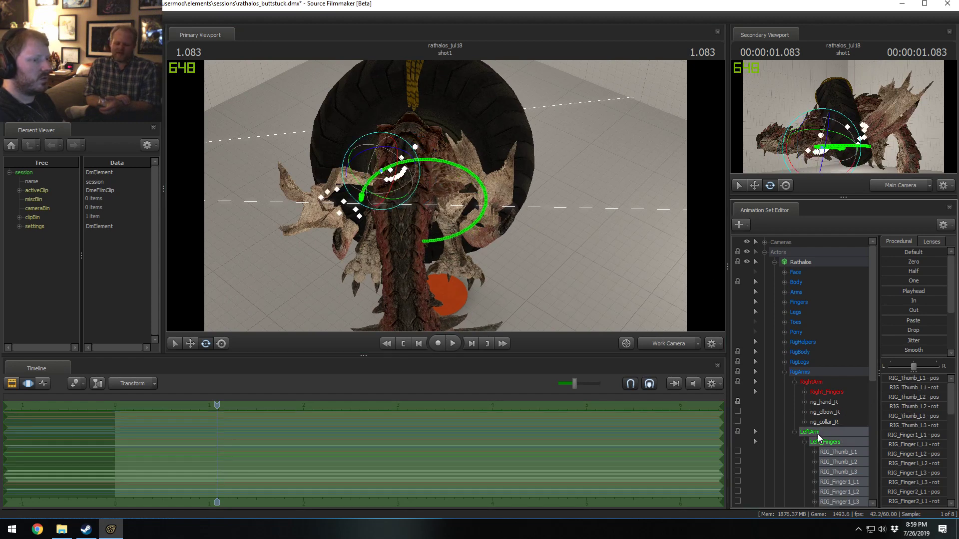
pyautogui.keyDown('alt'); pyautogui.moveTo(410, 158); pyautogui.dragTo(424, 165); pyautogui.keyUp('alt')
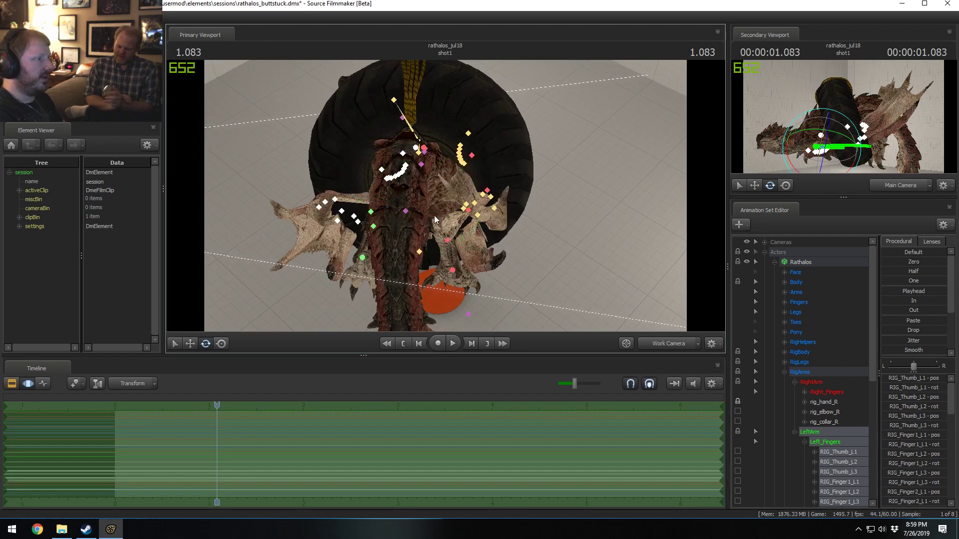
pyautogui.moveTo(325, 189); pyautogui.dragTo(312, 218)
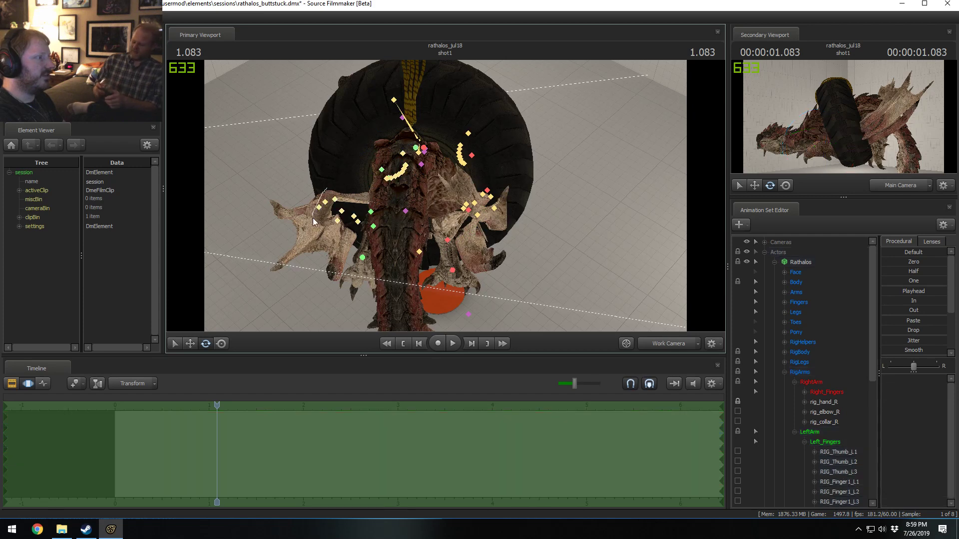
pyautogui.moveTo(363, 241); pyautogui.dragTo(365, 214)
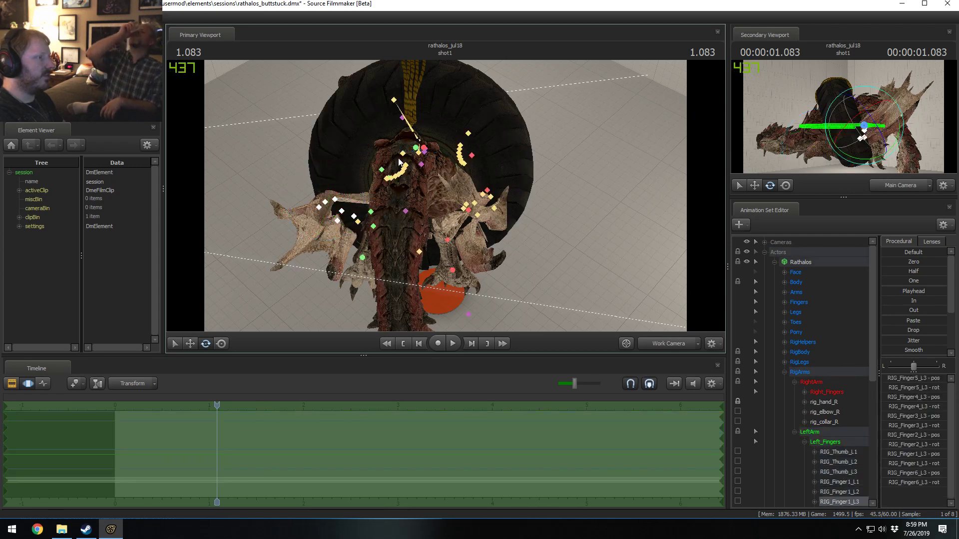
pyautogui.moveTo(398, 163)
pyautogui.mouseDown()
pyautogui.moveTo(394, 183)
pyautogui.moveTo(435, 160)
pyautogui.mouseUp()
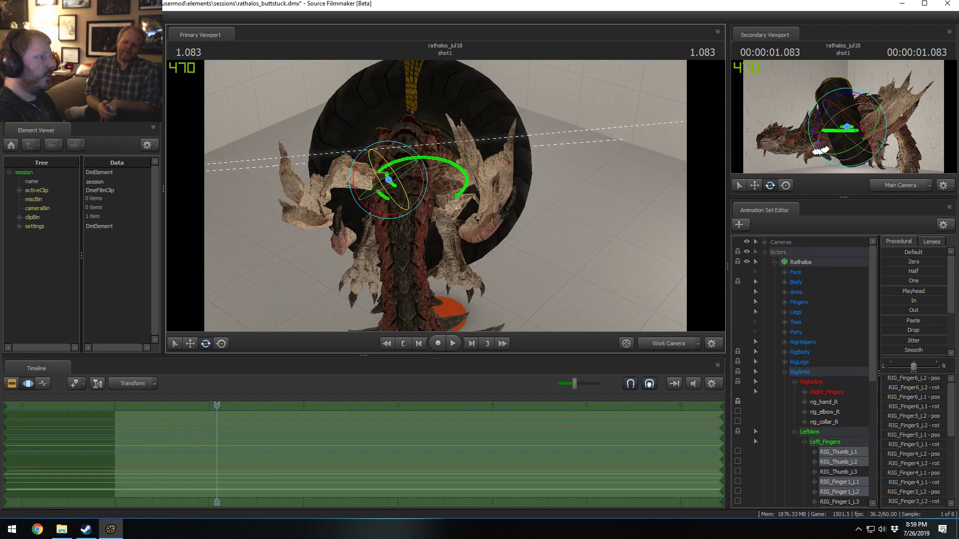
pyautogui.keyDown('alt'); pyautogui.moveTo(445, 195); pyautogui.dragTo(426, 199); pyautogui.keyUp('alt')
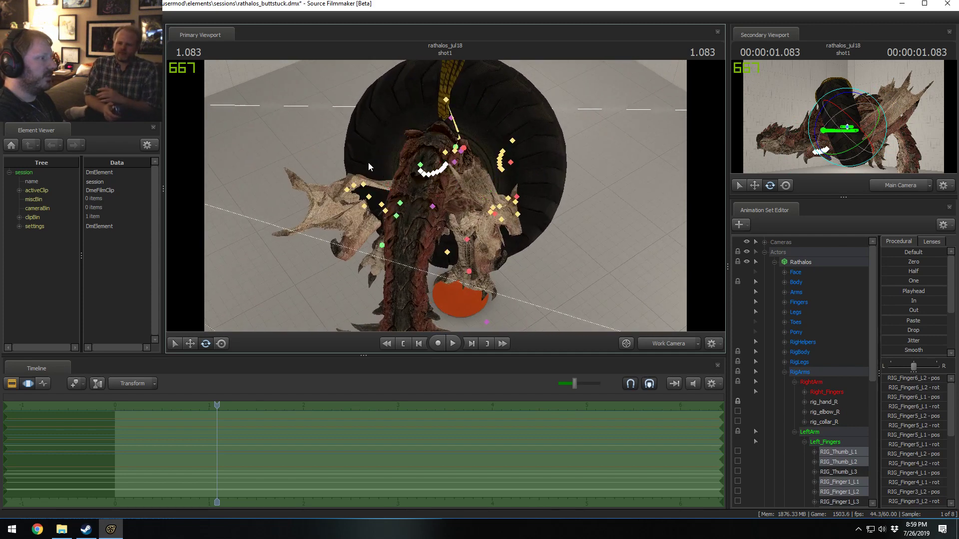
pyautogui.moveTo(369, 166)
pyautogui.mouseDown()
pyautogui.moveTo(376, 195)
pyautogui.moveTo(361, 189)
pyautogui.moveTo(378, 185)
pyautogui.moveTo(363, 204)
pyautogui.moveTo(387, 196)
pyautogui.moveTo(343, 223)
pyautogui.moveTo(406, 179)
pyautogui.mouseUp()
pyautogui.hotkey('ctrl', 'z')
pyautogui.hotkey('ctrl', 'z')
# - Try moving and rotating the L3 controls of the left thumb and fingers together, undoing each attempt
pyautogui.keyDown('alt'); pyautogui.moveTo(417, 175); pyautogui.dragTo(440, 204); pyautogui.keyUp('alt')
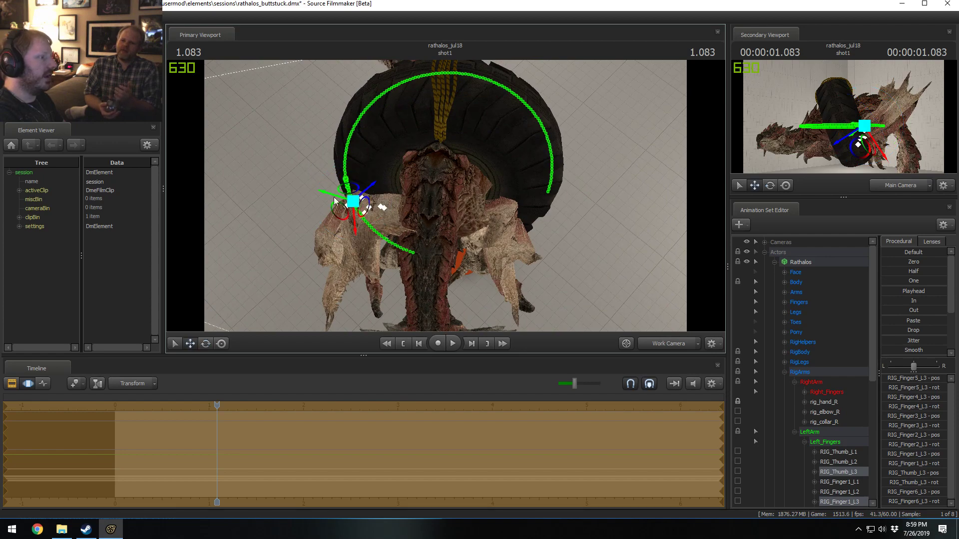
pyautogui.moveTo(343, 205); pyautogui.dragTo(450, 168)
pyautogui.hotkey('ctrl', 'z')
pyautogui.press('e')
pyautogui.moveTo(375, 224); pyautogui.dragTo(720, 355)
pyautogui.scroll(-2, 819, 446)
pyautogui.moveTo(374, 223); pyautogui.dragTo(463, 184)
pyautogui.hotkey('ctrl', 'z')
pyautogui.keyDown('alt'); pyautogui.moveTo(495, 157); pyautogui.dragTo(514, 219); pyautogui.keyUp('alt')
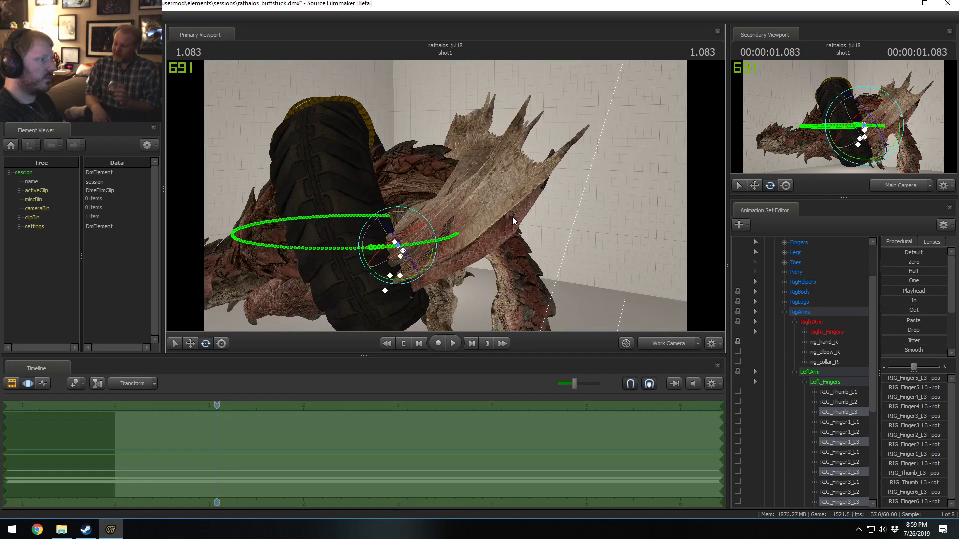
# - Collapse the left finger controls, select rig_hand_L and rotate the left hand
pyautogui.click(828, 353)
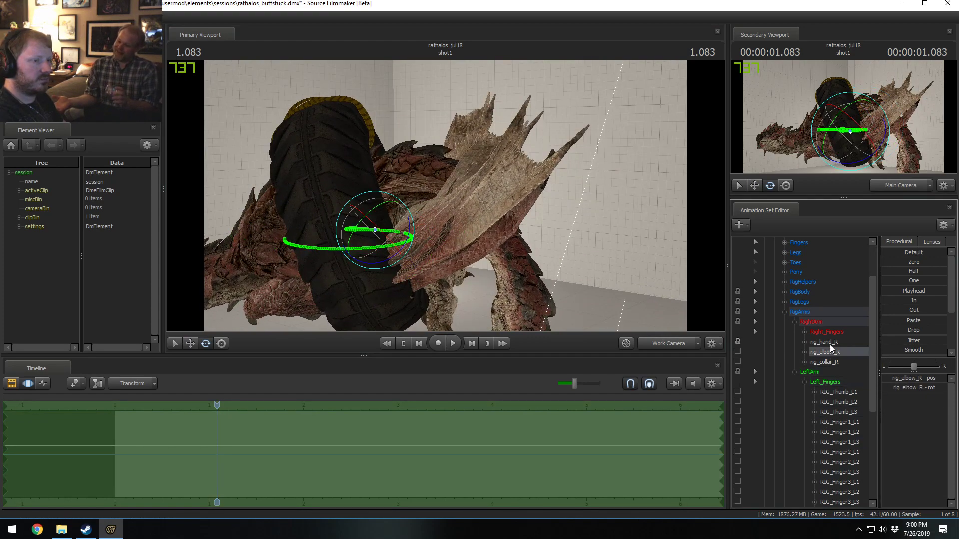
pyautogui.click(829, 344)
pyautogui.keyDown('alt'); pyautogui.moveTo(480, 199); pyautogui.dragTo(388, 212); pyautogui.keyUp('alt')
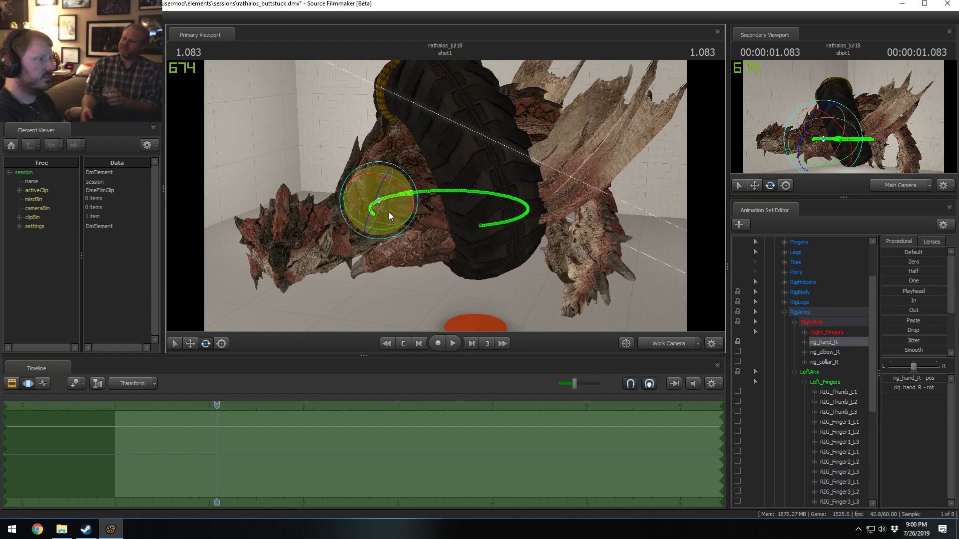
pyautogui.click(804, 382)
pyautogui.click(825, 443)
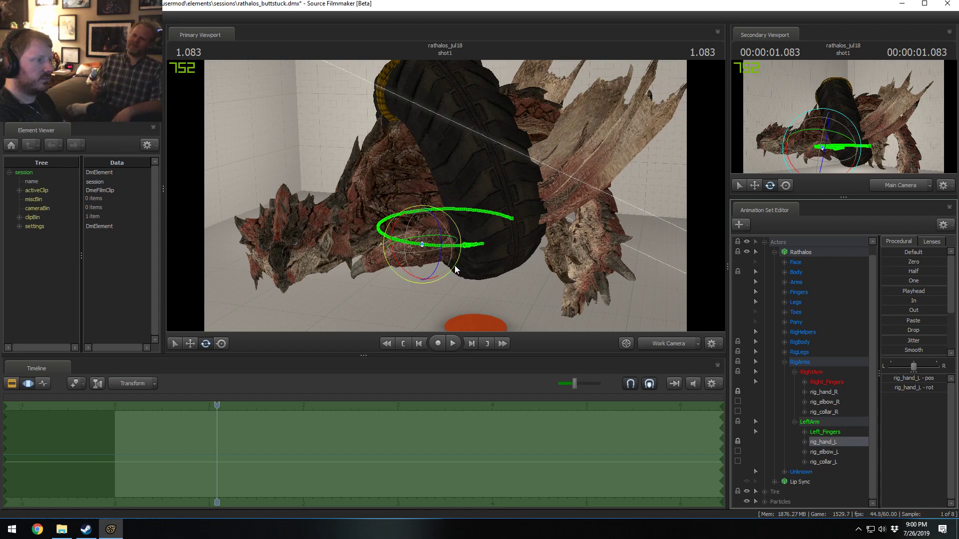
pyautogui.moveTo(421, 258); pyautogui.dragTo(446, 200)
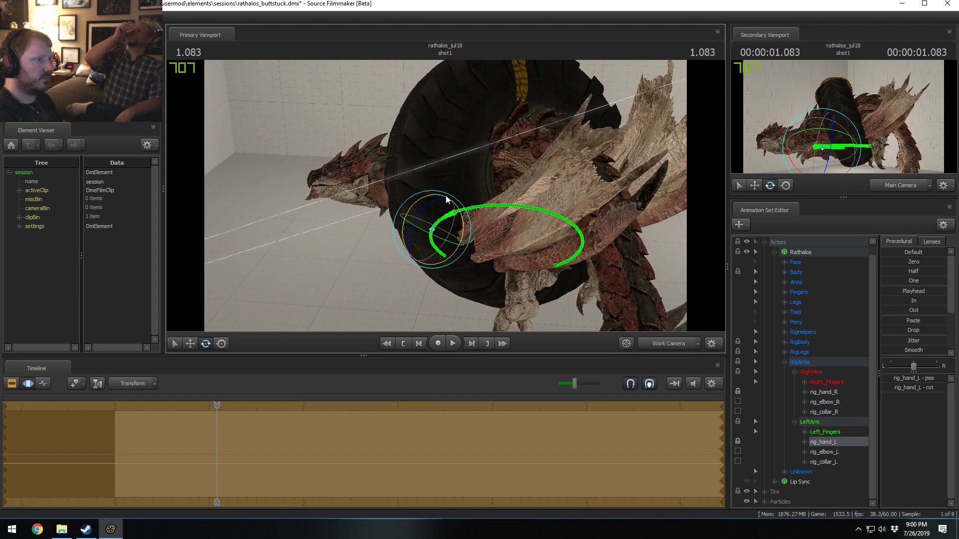
pyautogui.moveTo(529, 157); pyautogui.dragTo(504, 158)
# - Raise rig_hand_L slightly beside the tire and rotate the hand further across the whole time range
pyautogui.press('w')
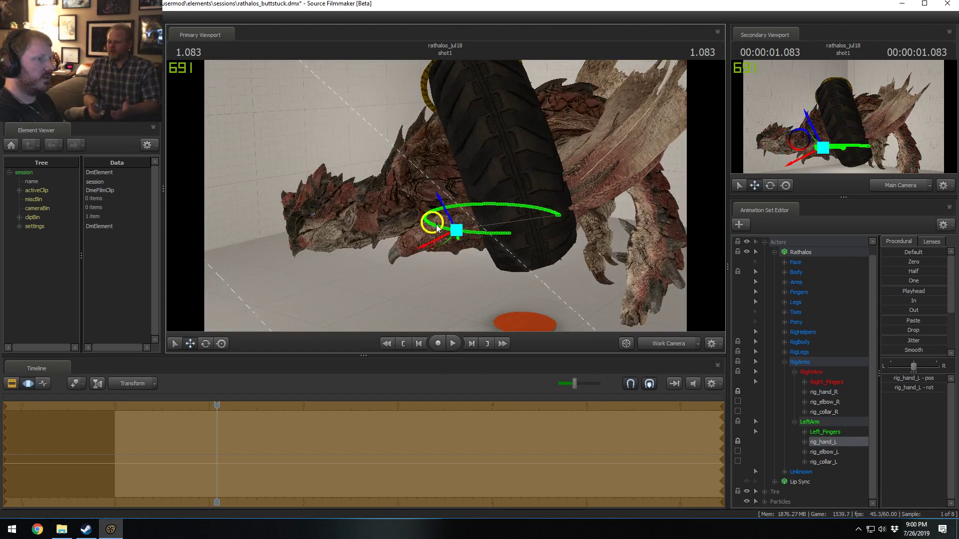
pyautogui.moveTo(437, 229); pyautogui.dragTo(429, 212)
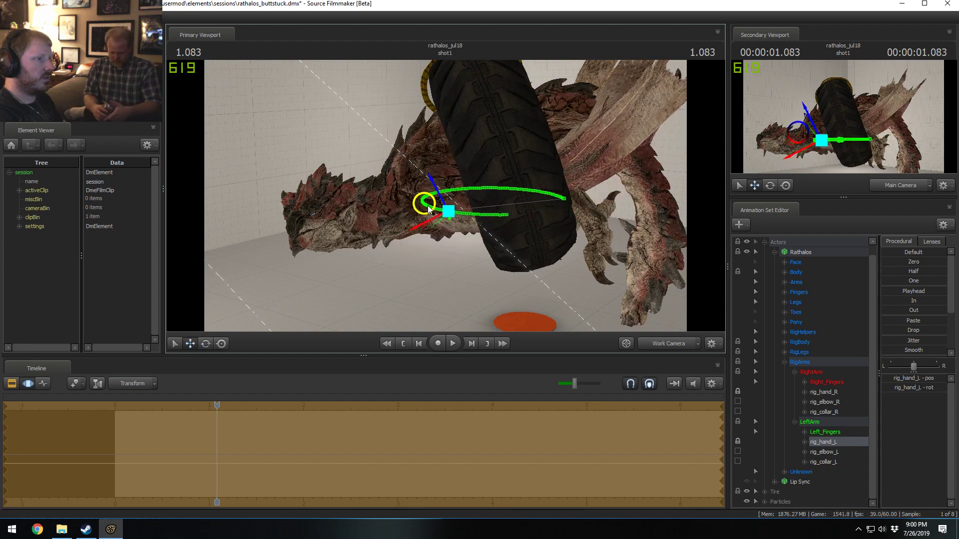
pyautogui.moveTo(576, 170); pyautogui.dragTo(412, 231)
pyautogui.press('e')
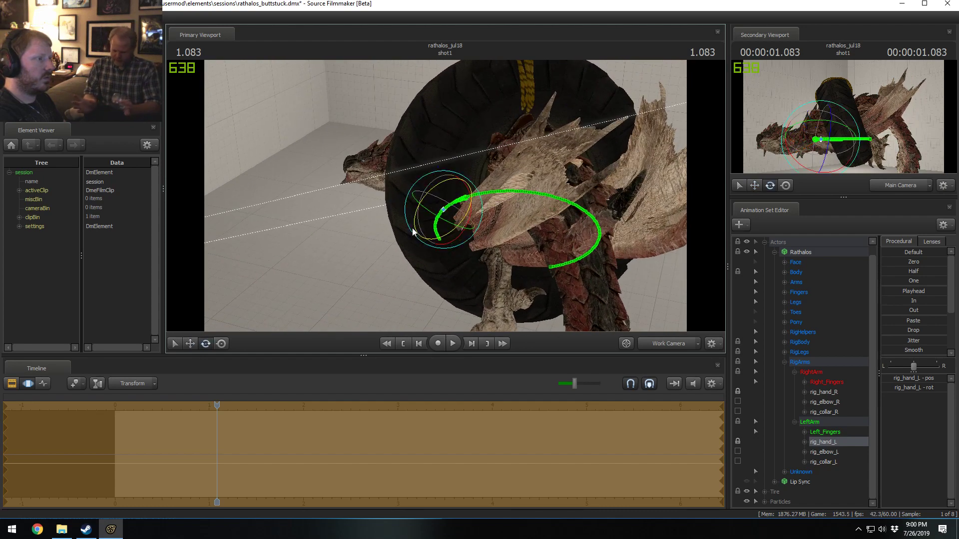
pyautogui.moveTo(416, 192); pyautogui.dragTo(423, 225)
pyautogui.press('e')
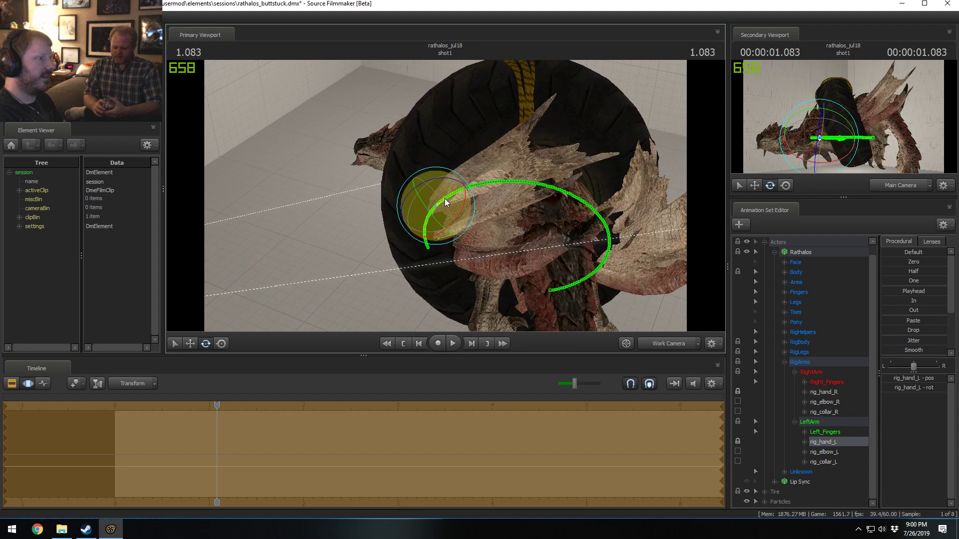
# - Fine-tune rig_hand_L's position and rotation while checking the wing against the tire
pyautogui.press('w')
pyautogui.moveTo(442, 198)
pyautogui.keyDown('alt'); pyautogui.mouseDown()
pyautogui.moveTo(428, 205)
pyautogui.moveTo(524, 145)
pyautogui.moveTo(444, 195)
pyautogui.moveTo(463, 183)
pyautogui.moveTo(454, 211)
pyautogui.mouseUp(); pyautogui.keyUp('alt')
pyautogui.press('e')
pyautogui.keyDown('alt'); pyautogui.moveTo(501, 183); pyautogui.dragTo(384, 209); pyautogui.keyUp('alt')
pyautogui.moveTo(539, 160)
pyautogui.keyDown('alt'); pyautogui.mouseDown()
pyautogui.moveTo(447, 197)
pyautogui.moveTo(440, 235)
pyautogui.moveTo(422, 188)
pyautogui.moveTo(348, 167)
pyautogui.moveTo(340, 184)
pyautogui.moveTo(346, 149)
pyautogui.moveTo(425, 170)
pyautogui.mouseUp(); pyautogui.keyUp('alt')
# - Adjust the left L3 fingertip controls together and try picking and rotating single ones, undoing the last change
pyautogui.keyDown('ctrl'); pyautogui.click(373, 144); pyautogui.keyUp('ctrl')
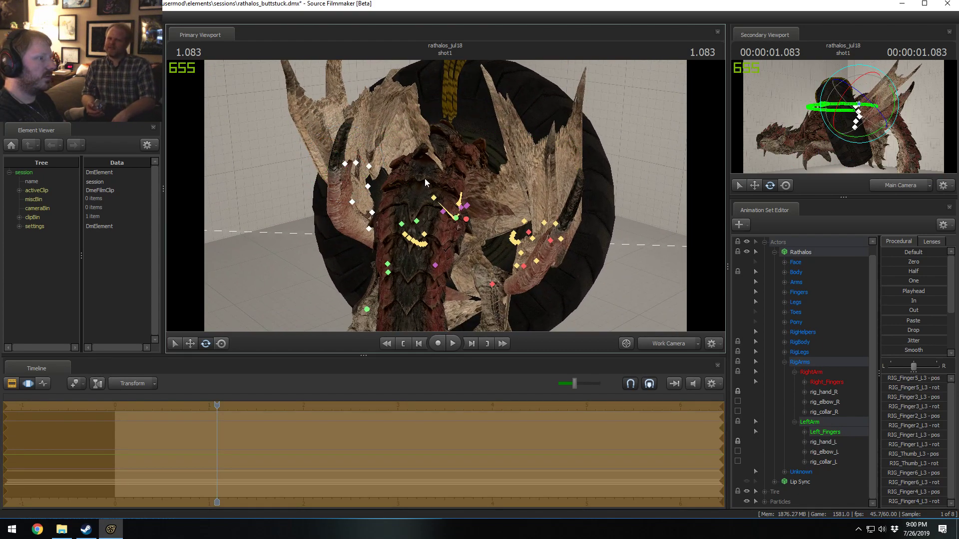
pyautogui.click(370, 167)
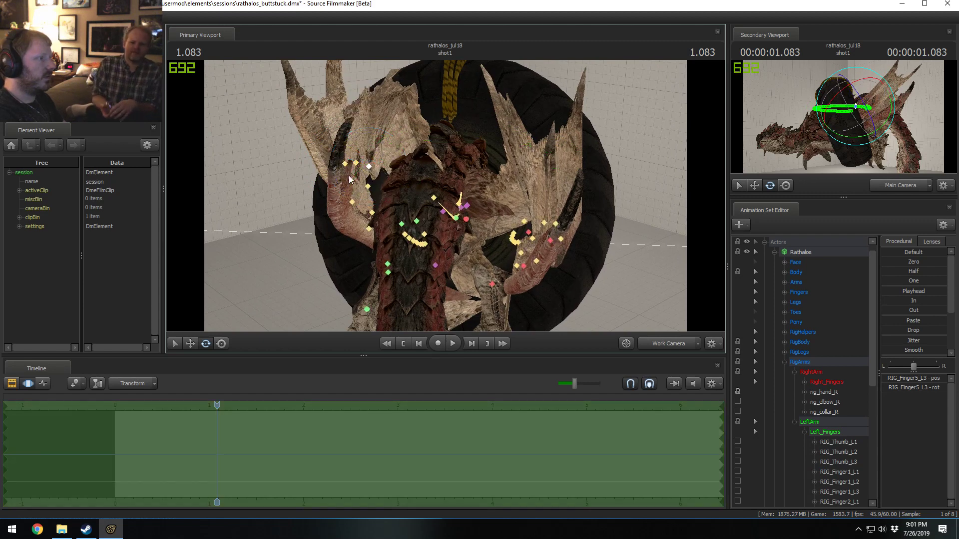
pyautogui.click(368, 187)
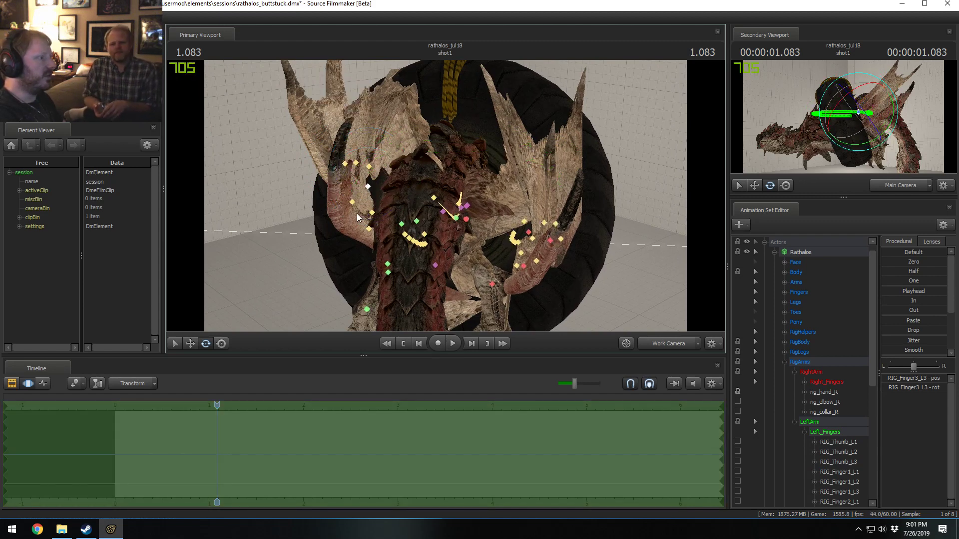
pyautogui.click(372, 213)
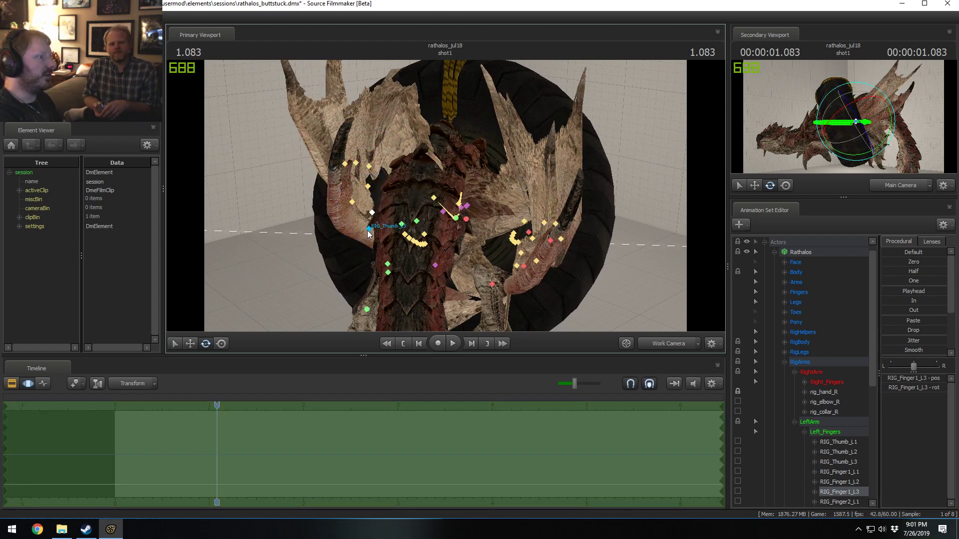
pyautogui.moveTo(383, 231)
pyautogui.mouseDown()
pyautogui.moveTo(385, 218)
pyautogui.moveTo(418, 226)
pyautogui.moveTo(444, 250)
pyautogui.moveTo(431, 294)
pyautogui.mouseUp()
pyautogui.hotkey('ctrl', 'z')
# - Move and rotate RIG_Finger6_L1 to reposition its part of the left wing
pyautogui.moveTo(430, 203)
pyautogui.mouseDown()
pyautogui.moveTo(419, 199)
pyautogui.moveTo(483, 221)
pyautogui.moveTo(427, 231)
pyautogui.moveTo(438, 206)
pyautogui.mouseUp()
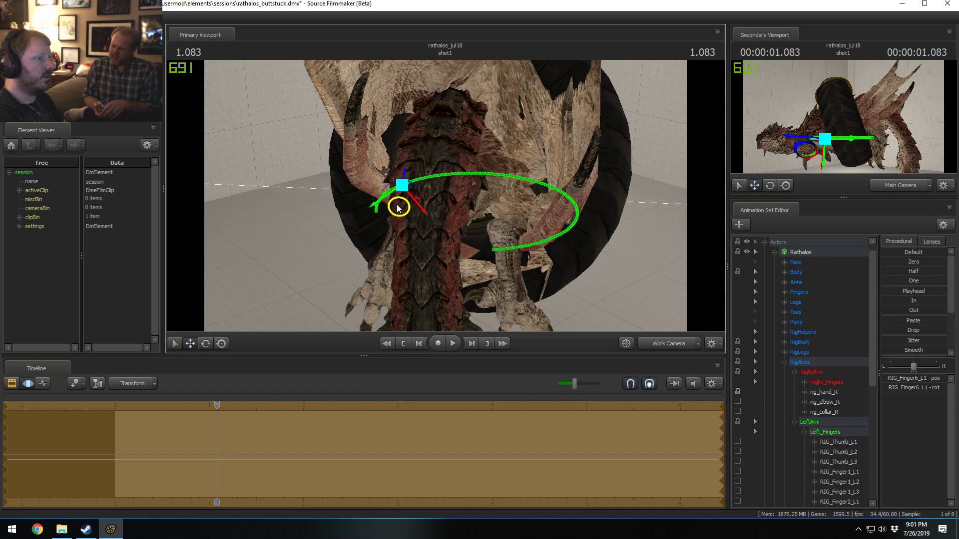
pyautogui.moveTo(439, 215); pyautogui.dragTo(417, 253)
pyautogui.moveTo(454, 193); pyautogui.dragTo(451, 223)
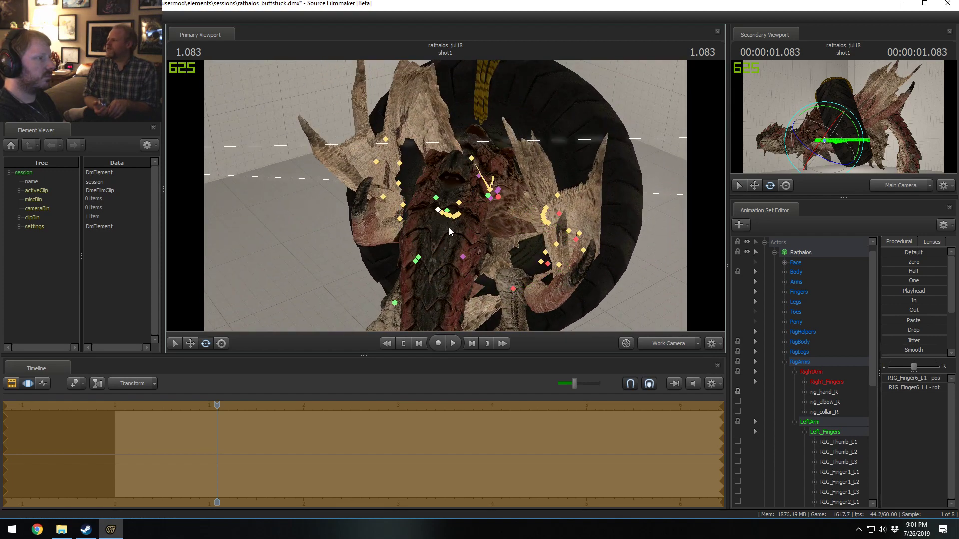
# - Adjust the base joints of the left thumb and neighbouring fingers, undoing the rotation of RIG_Finger5_L2
pyautogui.click(443, 214)
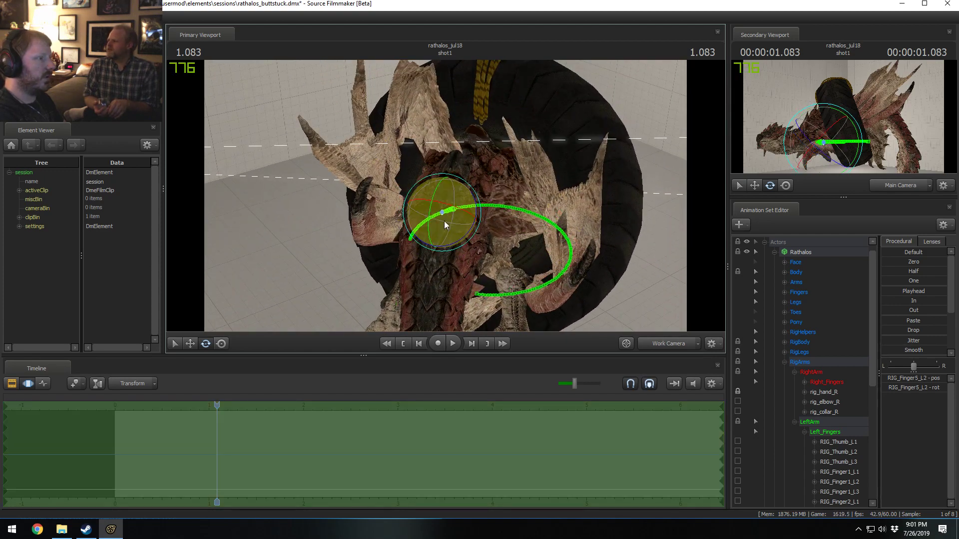
pyautogui.moveTo(452, 228); pyautogui.dragTo(455, 235)
pyautogui.hotkey('ctrl', 'z')
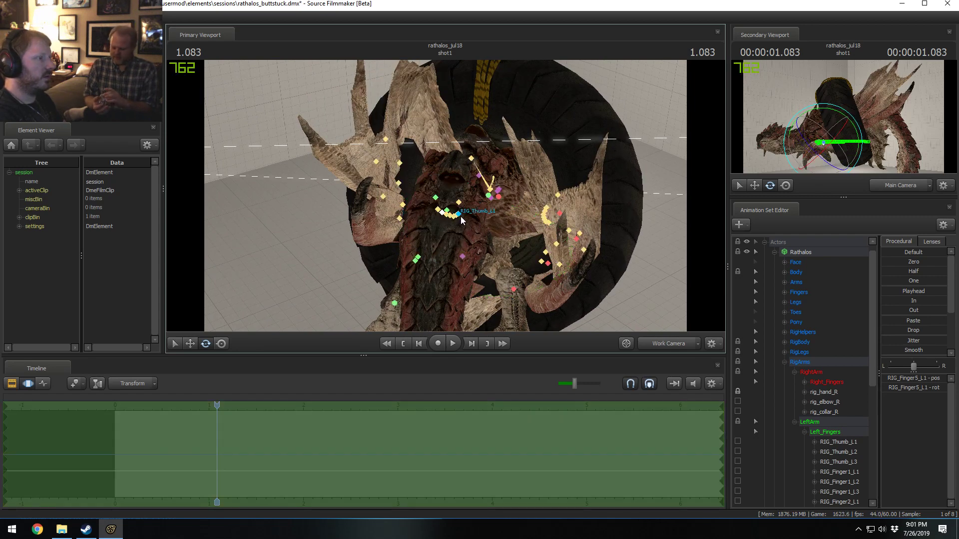
pyautogui.click(460, 217)
pyautogui.moveTo(464, 228)
pyautogui.mouseDown()
pyautogui.moveTo(458, 214)
pyautogui.moveTo(467, 223)
pyautogui.moveTo(463, 216)
pyautogui.moveTo(457, 245)
pyautogui.moveTo(476, 195)
pyautogui.mouseUp()
pyautogui.click(457, 217)
pyautogui.click(461, 205)
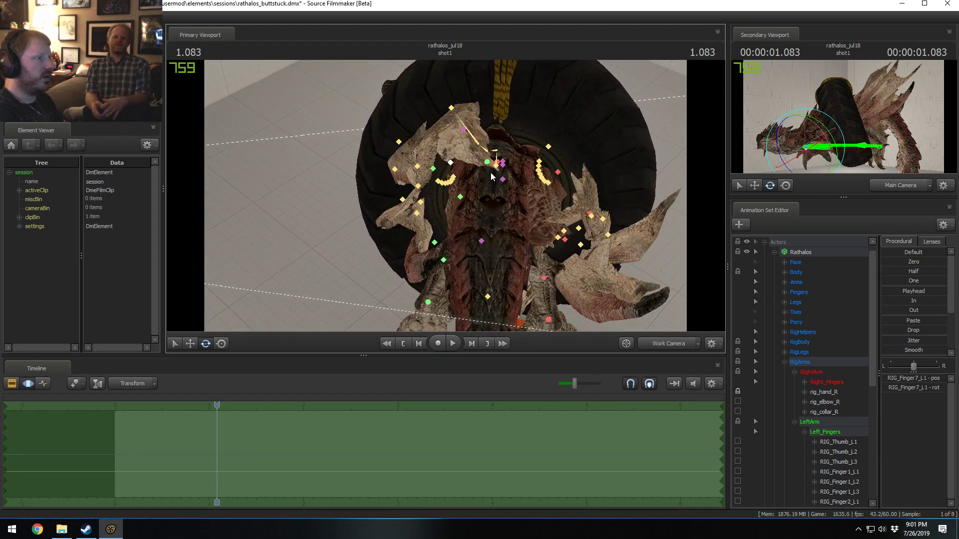
# - Try rotating rig_hand_L, rig_elbow_L and rig_collar_L together without the finger controls, undoing the rotation
pyautogui.click(821, 420)
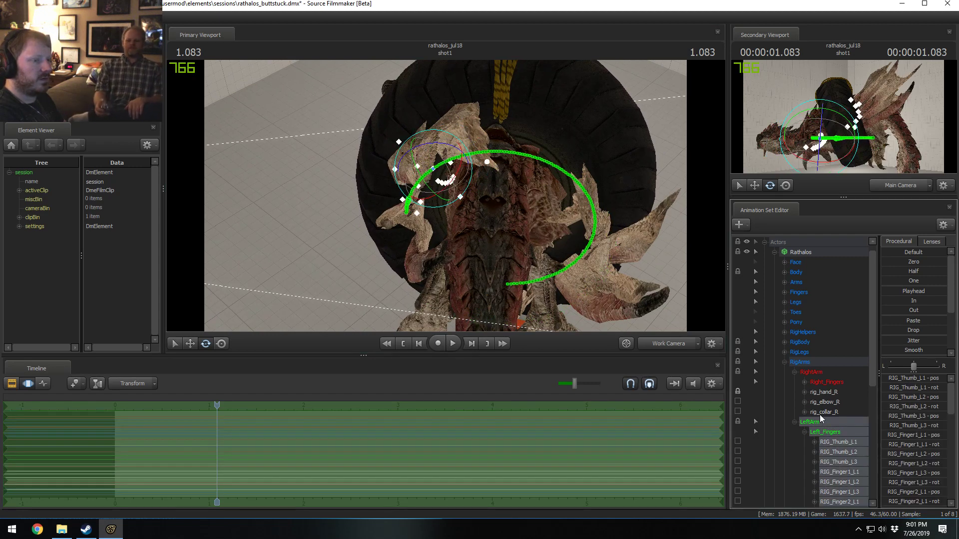
pyautogui.click(464, 200)
pyautogui.moveTo(468, 200); pyautogui.dragTo(457, 171)
pyautogui.keyDown('alt'); pyautogui.moveTo(450, 202); pyautogui.dragTo(447, 115); pyautogui.keyUp('alt')
pyautogui.keyDown('alt'); pyautogui.moveTo(455, 165); pyautogui.dragTo(560, 192); pyautogui.keyUp('alt')
pyautogui.keyDown('ctrl'); pyautogui.click(837, 430); pyautogui.keyUp('ctrl')
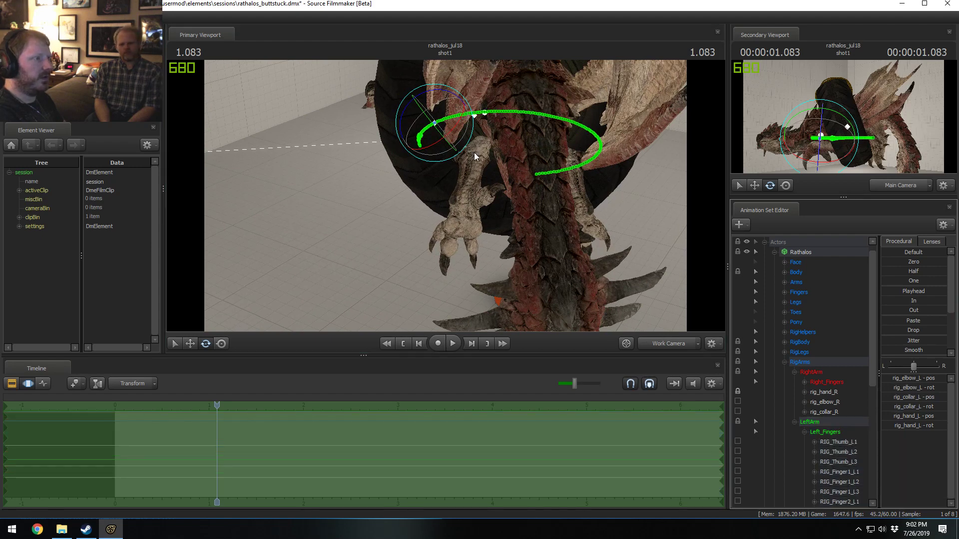
pyautogui.moveTo(445, 118); pyautogui.dragTo(496, 157)
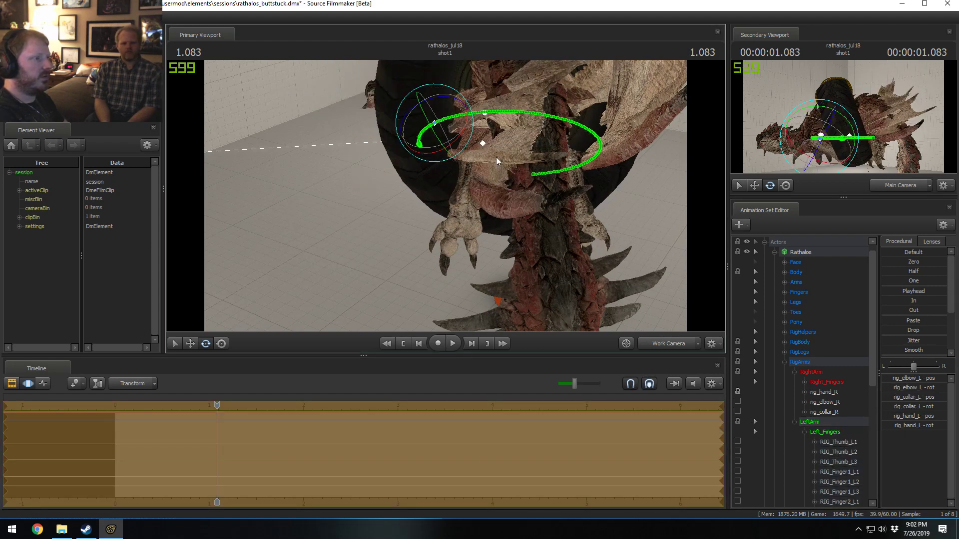
pyautogui.hotkey('ctrl', 'z')
# - Deselect rig_hand_L, isolate rig_elbow_L from rig_collar_L and adjust the left elbow's rotation
pyautogui.scroll(-7, 813, 394)
pyautogui.keyDown('ctrl'); pyautogui.click(821, 441); pyautogui.keyUp('ctrl')
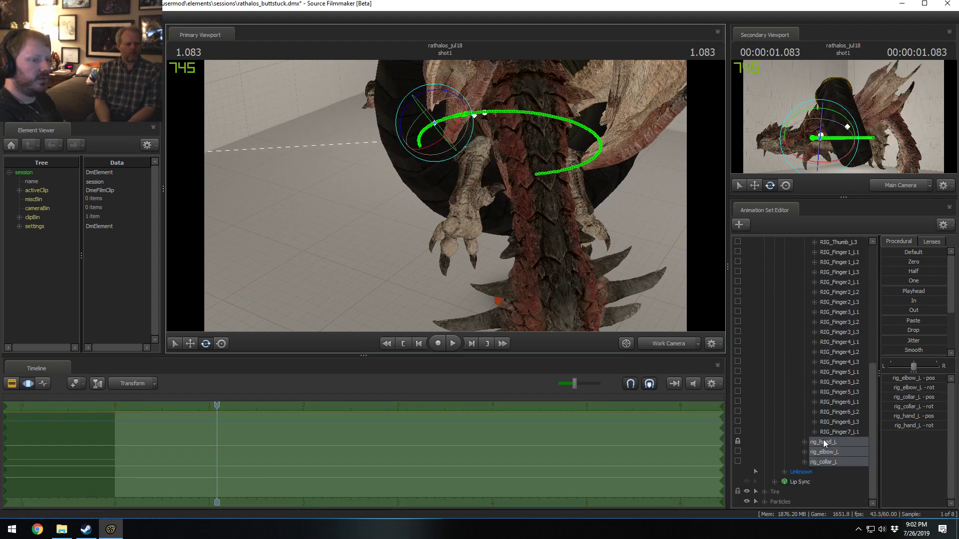
pyautogui.moveTo(509, 130); pyautogui.dragTo(570, 145)
pyautogui.keyDown('alt'); pyautogui.moveTo(569, 146); pyautogui.dragTo(495, 189); pyautogui.keyUp('alt')
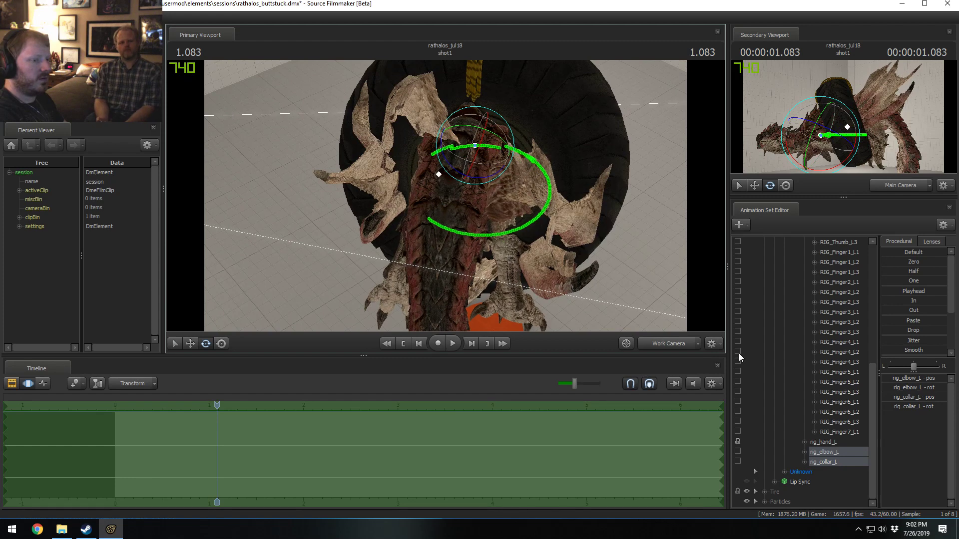
pyautogui.keyDown('ctrl'); pyautogui.click(813, 451); pyautogui.keyUp('ctrl')
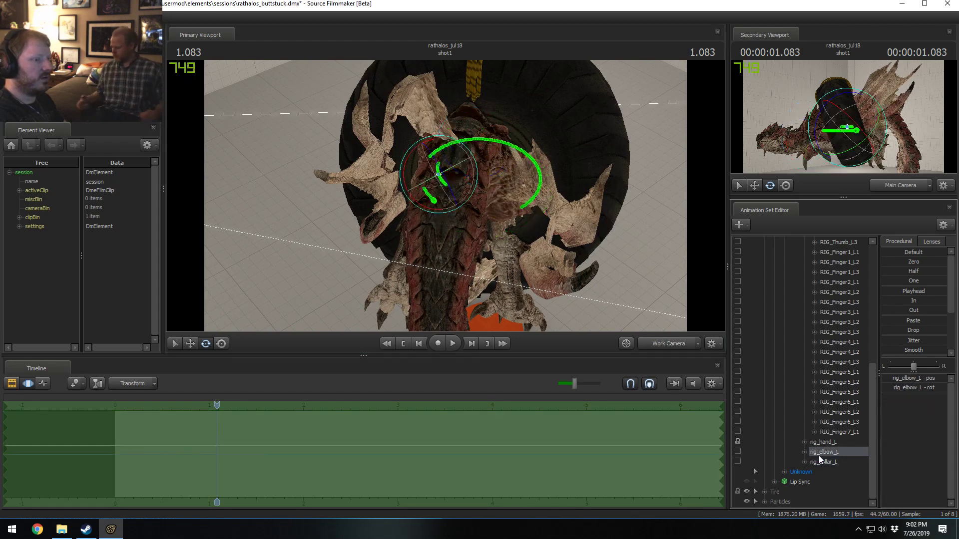
pyautogui.moveTo(479, 157); pyautogui.dragTo(494, 135)
pyautogui.keyDown('alt'); pyautogui.moveTo(446, 201); pyautogui.dragTo(439, 159); pyautogui.keyUp('alt')
pyautogui.keyDown('alt'); pyautogui.moveTo(328, 190); pyautogui.dragTo(446, 200); pyautogui.keyUp('alt')
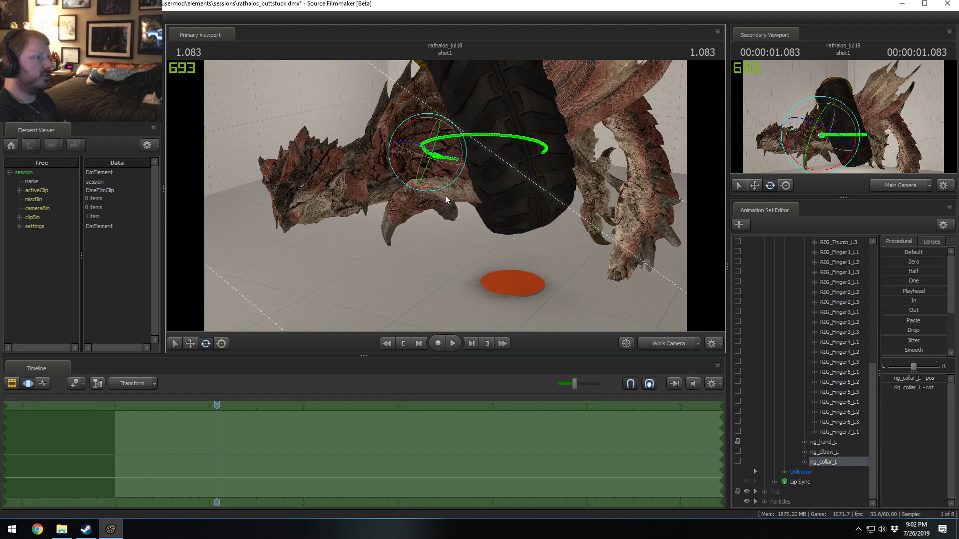
# - Rotate rig_collar_L to reposition the left shoulder against the tire across the whole time range
pyautogui.moveTo(410, 125); pyautogui.dragTo(478, 171)
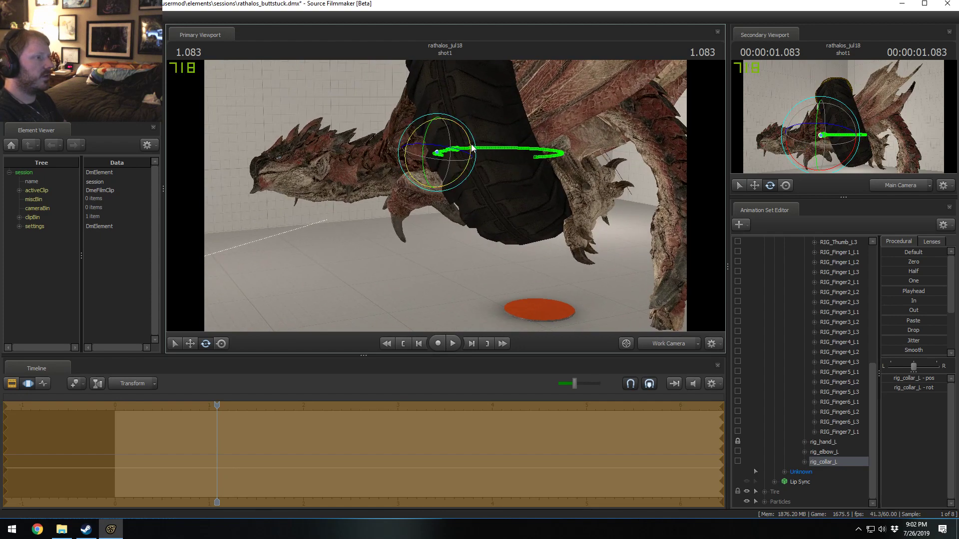
pyautogui.moveTo(470, 137); pyautogui.dragTo(446, 200)
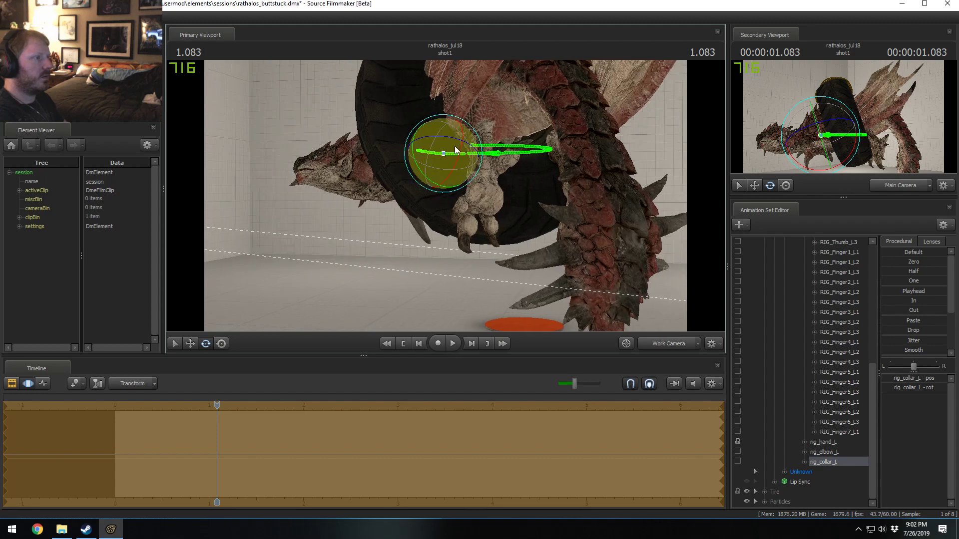
pyautogui.moveTo(455, 141); pyautogui.dragTo(423, 207)
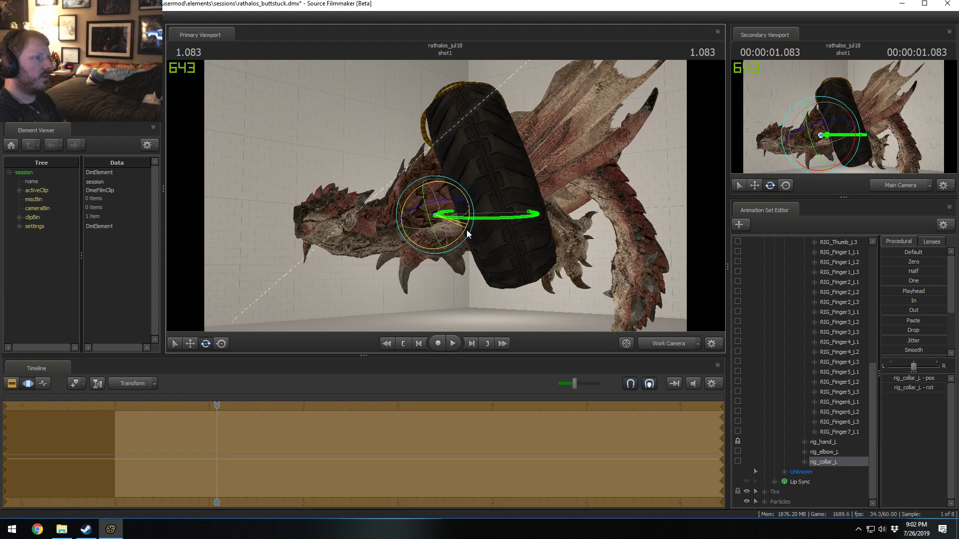
# - Rotate rig_collar_L to swing the left arm clear of the neck across the whole time range
pyautogui.keyDown('alt'); pyautogui.moveTo(569, 187); pyautogui.dragTo(494, 151); pyautogui.keyUp('alt')
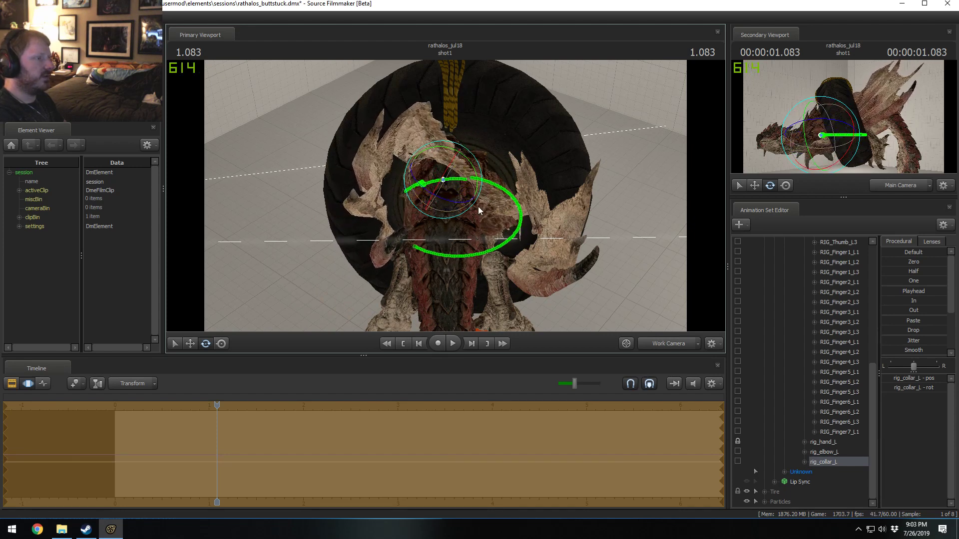
pyautogui.moveTo(467, 197); pyautogui.dragTo(535, 160)
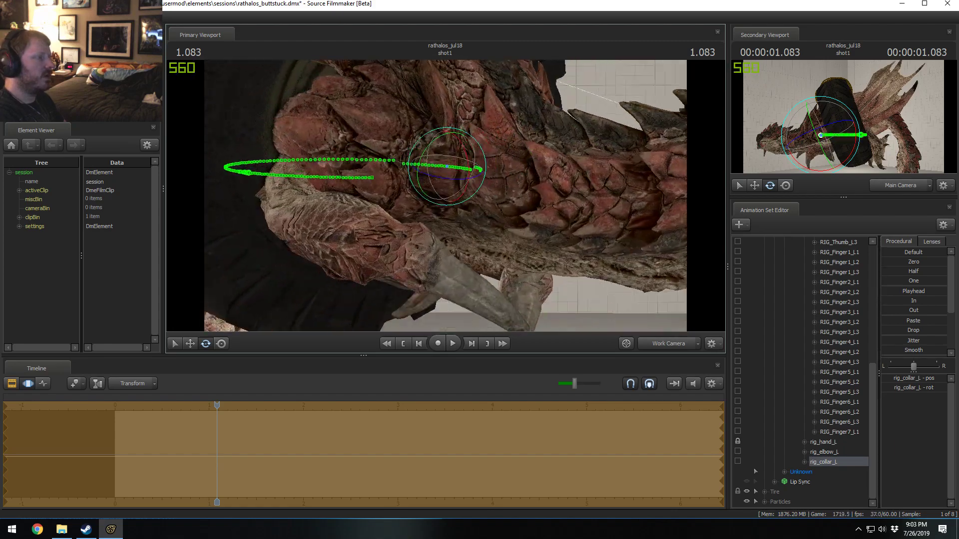
pyautogui.moveTo(418, 186); pyautogui.dragTo(468, 186)
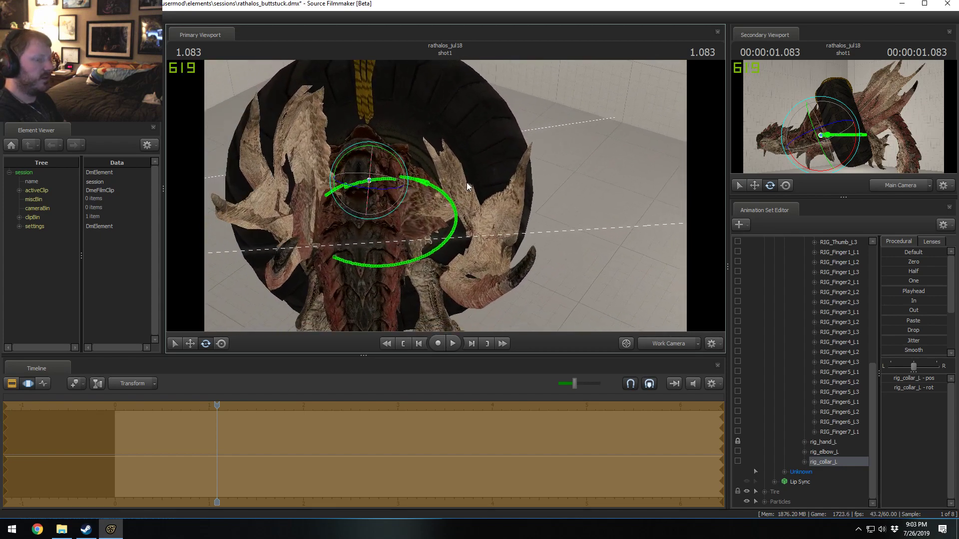
# - Select the right arm's finger group together with rig_hand_R, rig_elbow_R and rig_collar_R
pyautogui.scroll(5, 841, 406)
pyautogui.click(794, 353)
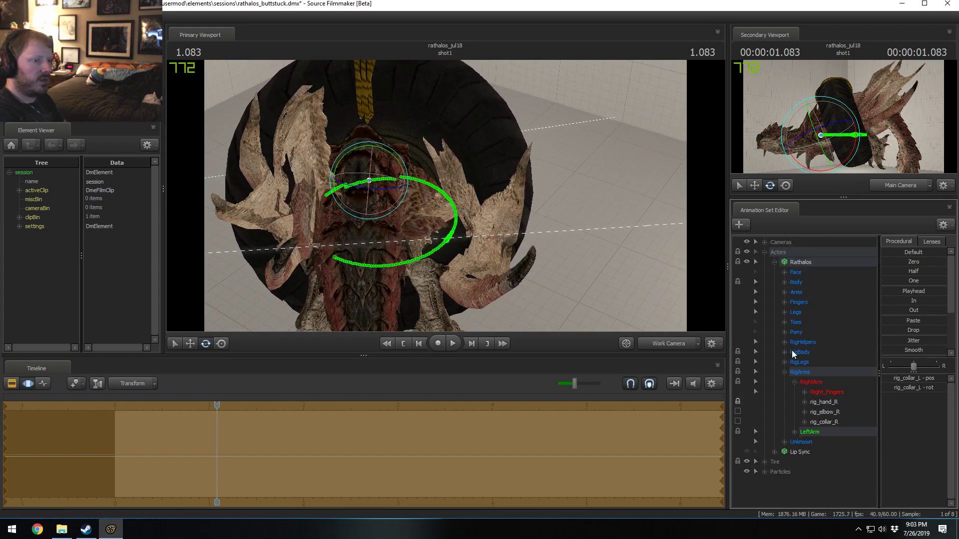
pyautogui.click(826, 392)
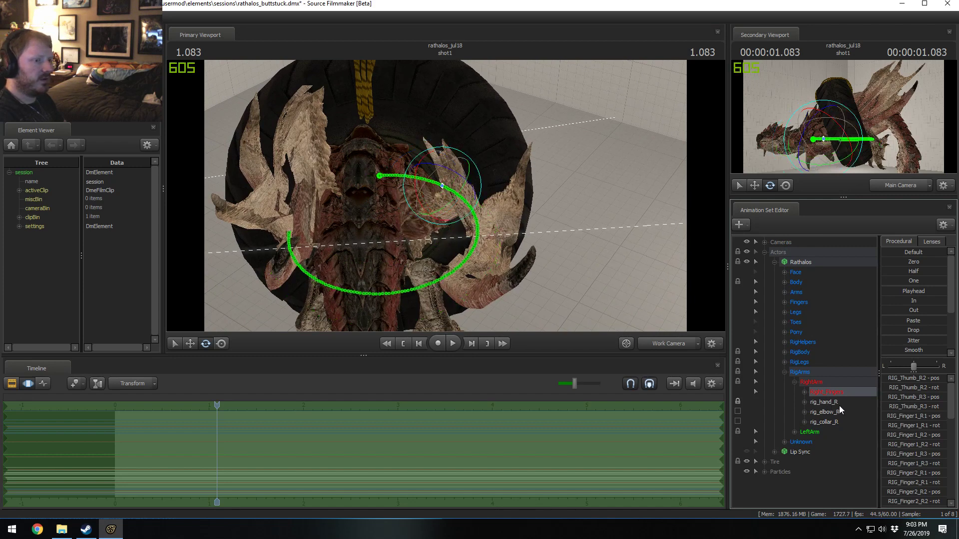
pyautogui.moveTo(839, 405); pyautogui.dragTo(844, 422)
pyautogui.keyDown('alt'); pyautogui.moveTo(559, 285); pyautogui.dragTo(378, 203); pyautogui.keyUp('alt')
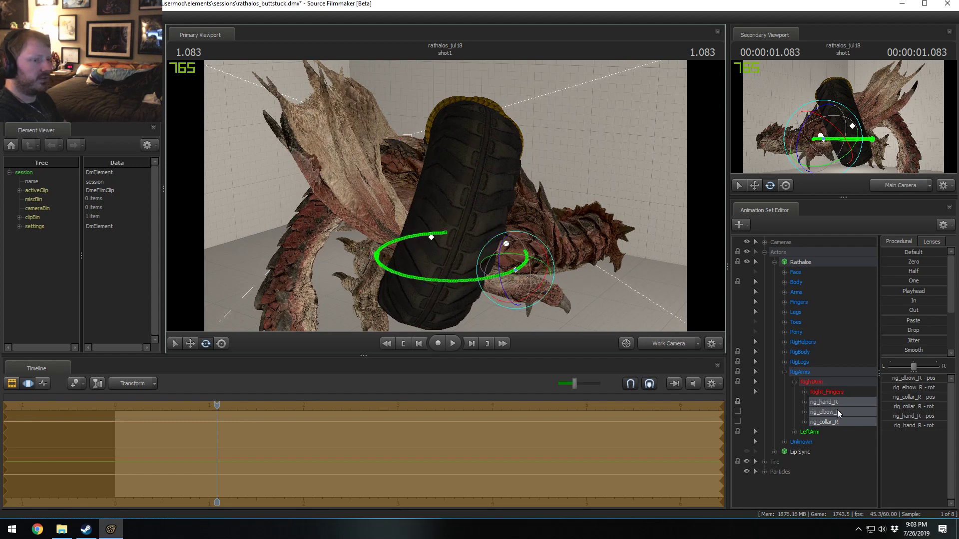
pyautogui.click(812, 392)
pyautogui.keyDown('alt'); pyautogui.moveTo(578, 269); pyautogui.dragTo(584, 282); pyautogui.keyUp('alt')
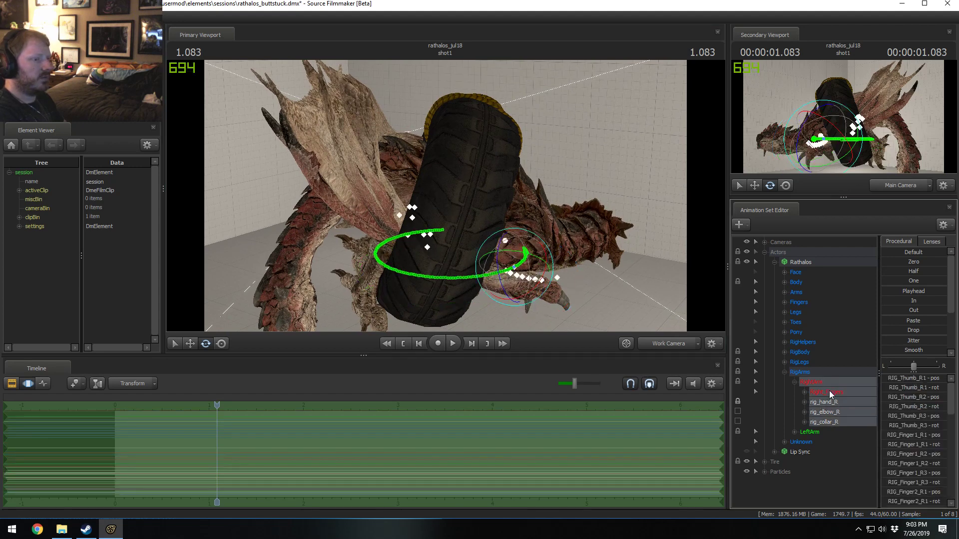
pyautogui.moveTo(581, 288); pyautogui.dragTo(580, 279)
# - Rotate the right finger base joints RIG_Finger6_R1 and RIG_Finger5_R1 across the whole time range
pyautogui.click(416, 208)
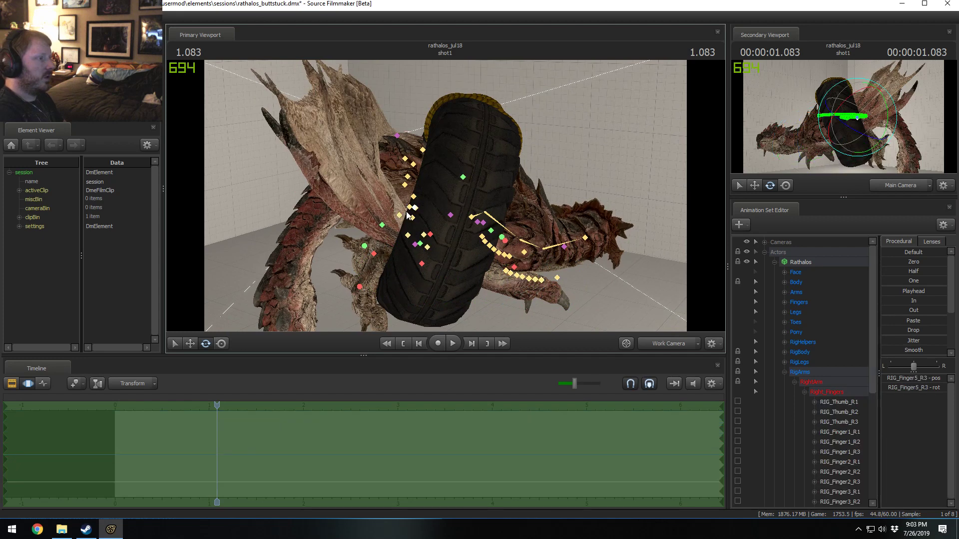
pyautogui.moveTo(442, 204)
pyautogui.mouseDown()
pyautogui.moveTo(448, 193)
pyautogui.moveTo(433, 197)
pyautogui.moveTo(445, 188)
pyautogui.mouseUp()
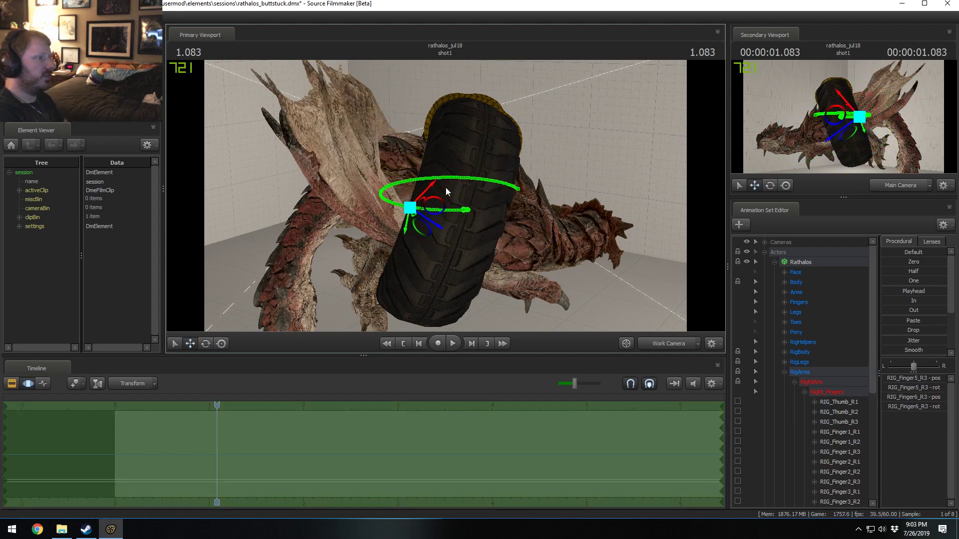
pyautogui.click(543, 281)
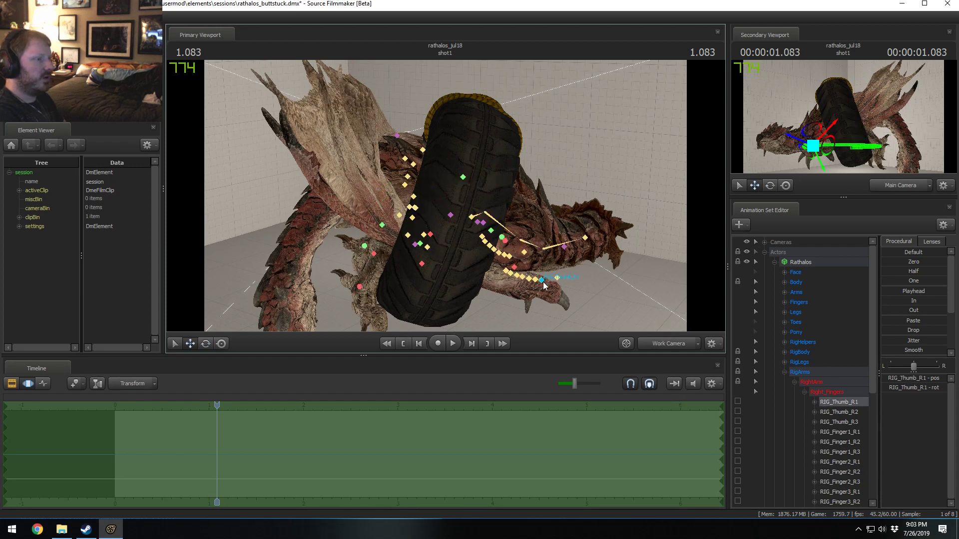
pyautogui.moveTo(577, 270); pyautogui.dragTo(535, 307)
pyautogui.click(533, 281)
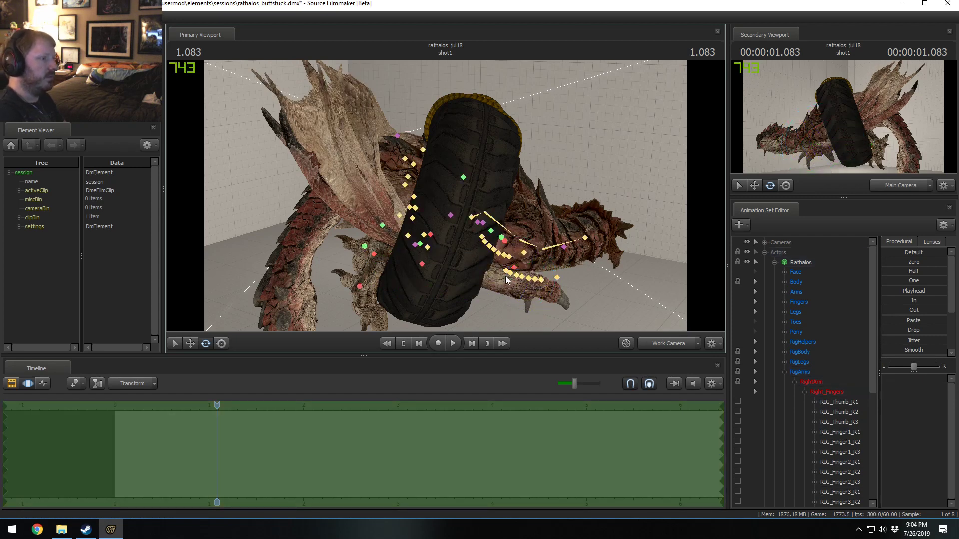
pyautogui.click(506, 273)
pyautogui.moveTo(519, 307); pyautogui.dragTo(507, 265)
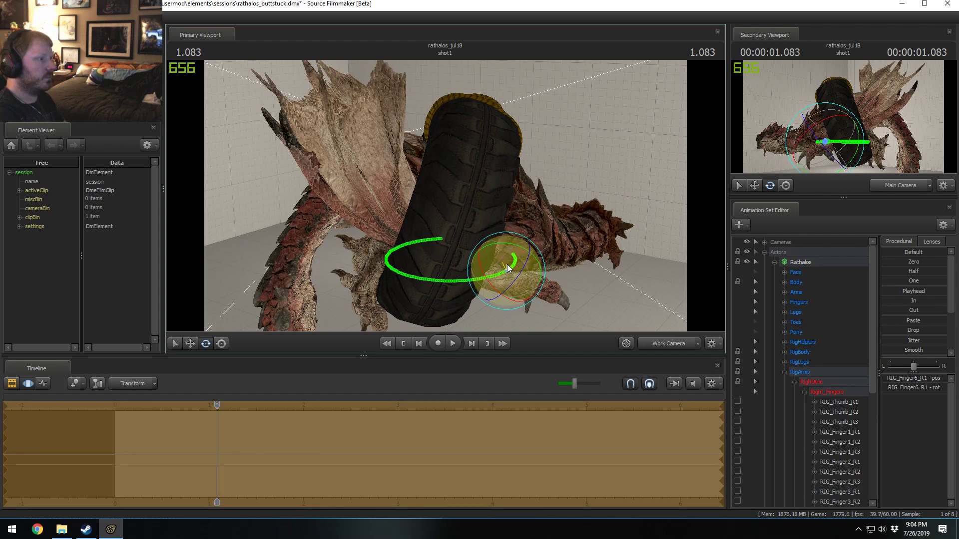
pyautogui.press('ctrl')
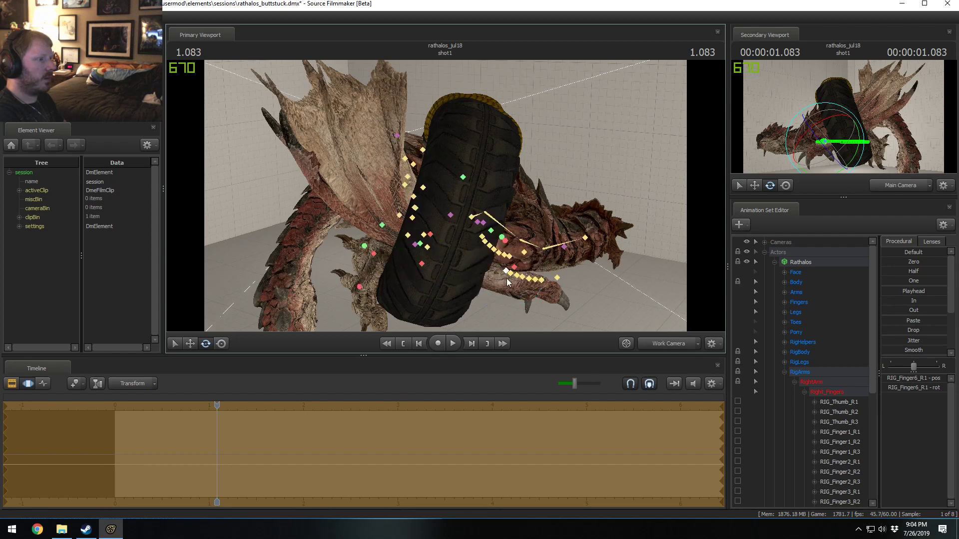
pyautogui.keyDown('ctrl'); pyautogui.click(510, 273); pyautogui.keyUp('ctrl')
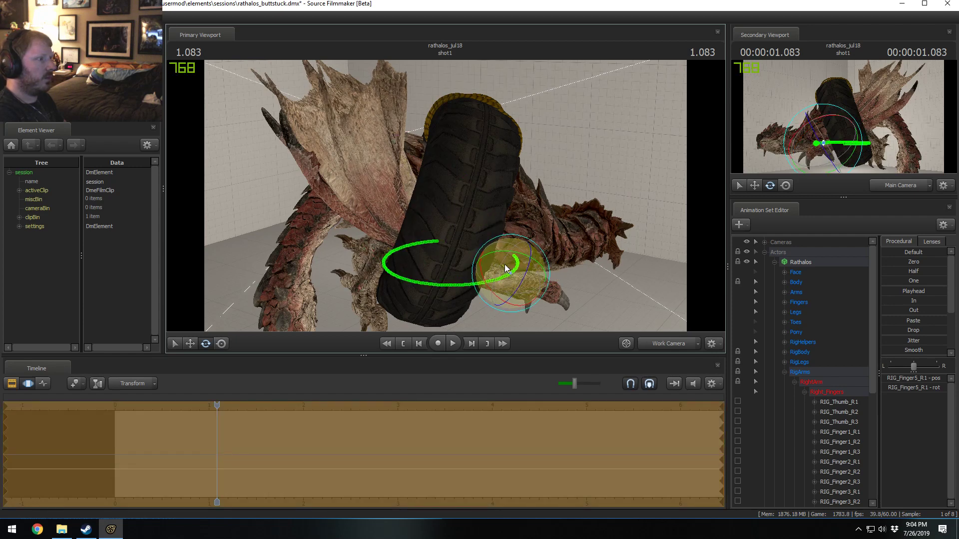
pyautogui.moveTo(507, 260); pyautogui.dragTo(502, 260)
# - Pick the outer right finger joints and adjust the rotation of RIG_Finger6_R3
pyautogui.keyDown('alt'); pyautogui.moveTo(399, 203); pyautogui.dragTo(447, 200); pyautogui.keyUp('alt')
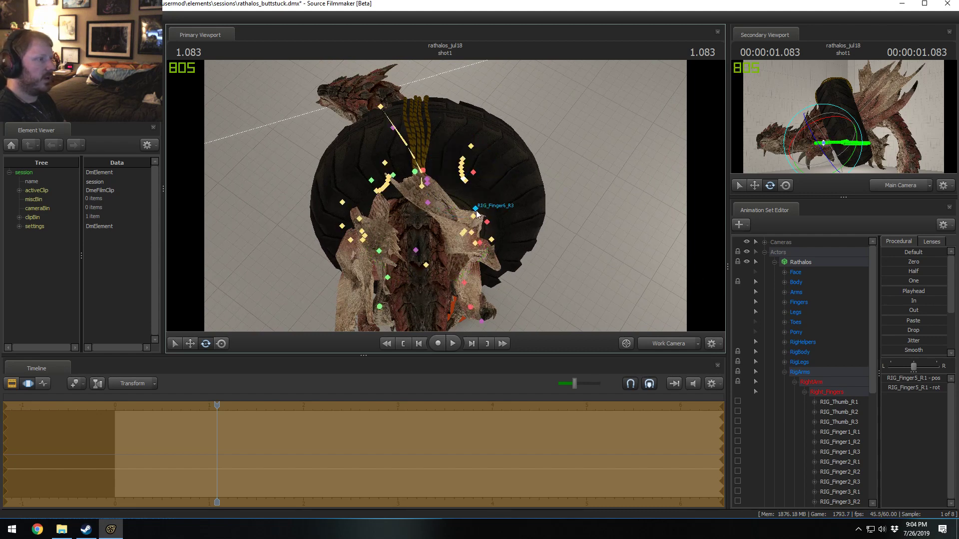
pyautogui.click(819, 393)
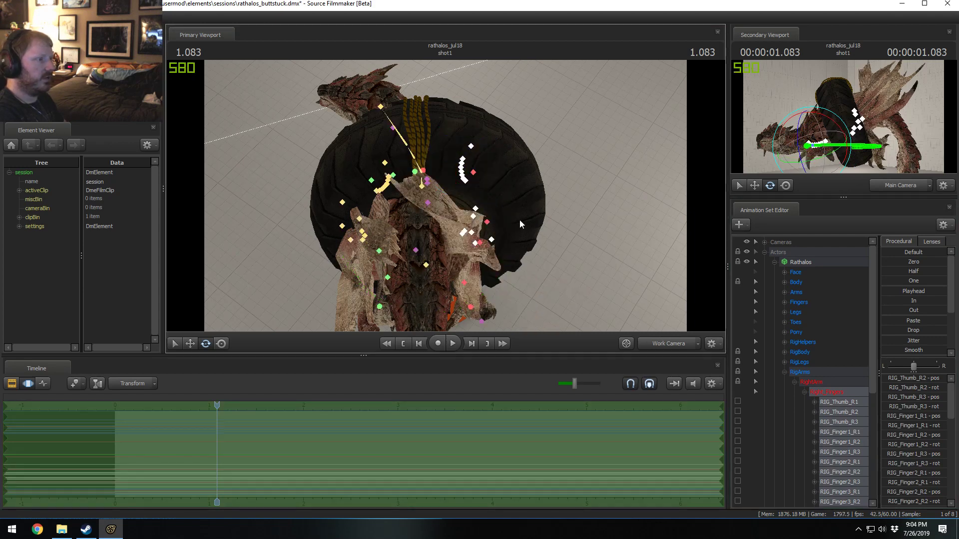
pyautogui.click(475, 218)
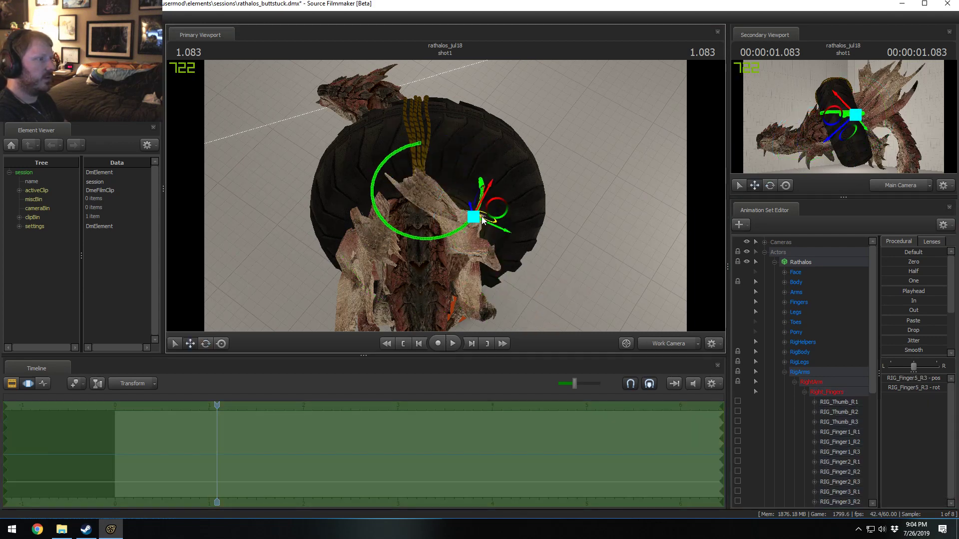
pyautogui.press('e')
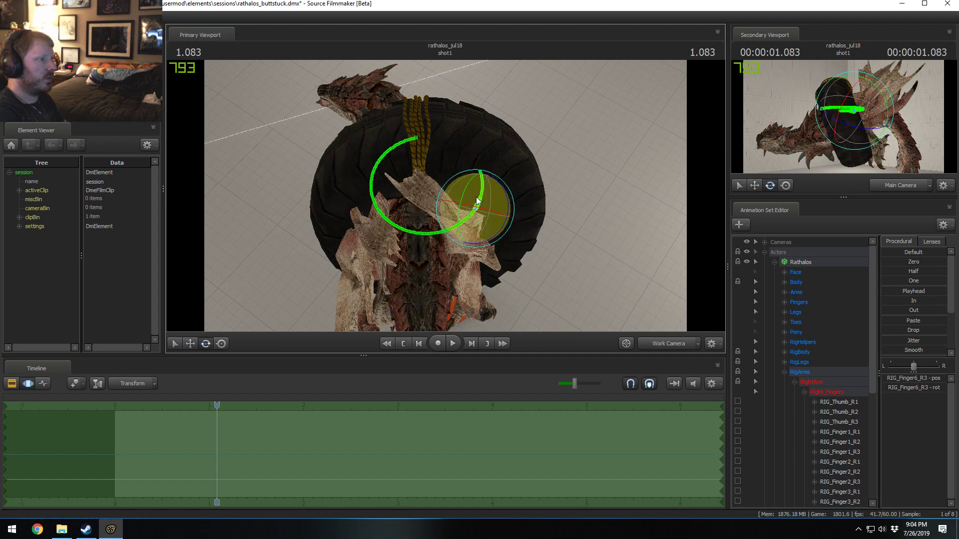
pyautogui.moveTo(477, 189); pyautogui.dragTo(344, 191)
# - Try moving and rotating rig_foot_L to repose the left leg, undoing the change
pyautogui.press('w')
pyautogui.moveTo(442, 195)
pyautogui.mouseDown()
pyautogui.moveTo(435, 203)
pyautogui.moveTo(450, 151)
pyautogui.moveTo(428, 150)
pyautogui.moveTo(439, 143)
pyautogui.moveTo(452, 194)
pyautogui.mouseUp()
pyautogui.click(429, 183)
pyautogui.press('ctrl')
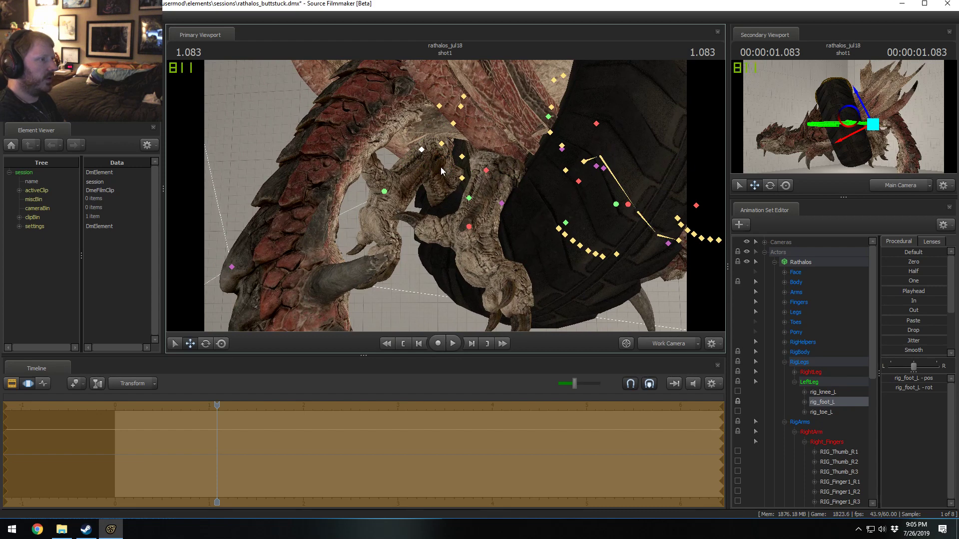
pyautogui.press('e')
pyautogui.moveTo(442, 152); pyautogui.dragTo(441, 117)
pyautogui.moveTo(446, 195); pyautogui.dragTo(450, 192)
pyautogui.hotkey('ctrl', 'z')
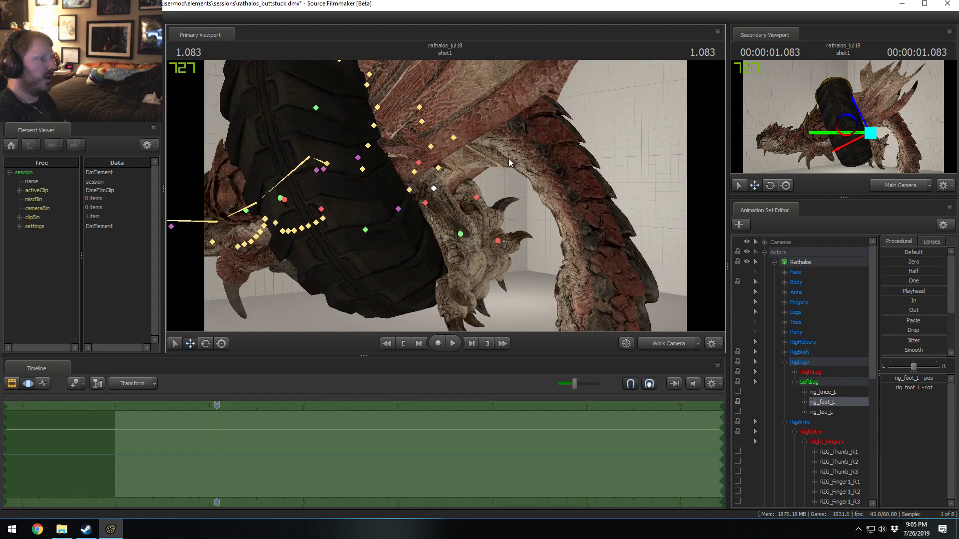
pyautogui.moveTo(519, 161); pyautogui.dragTo(359, 171)
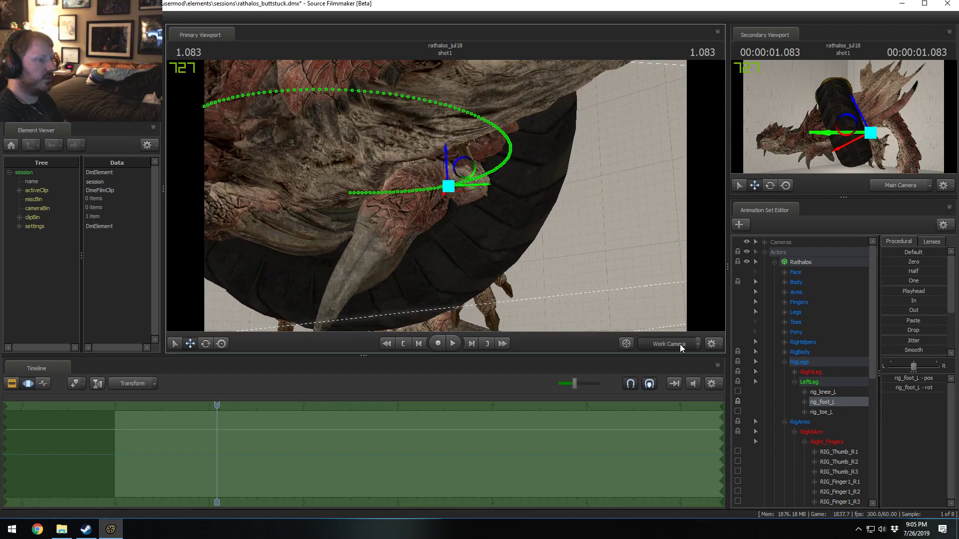
# - Show the shot through the Main Camera and play it from near the start in the Clip Editor to review the motion
pyautogui.click(680, 344)
pyautogui.press('F2')
pyautogui.press('space')
pyautogui.press('F3')
pyautogui.press('space')
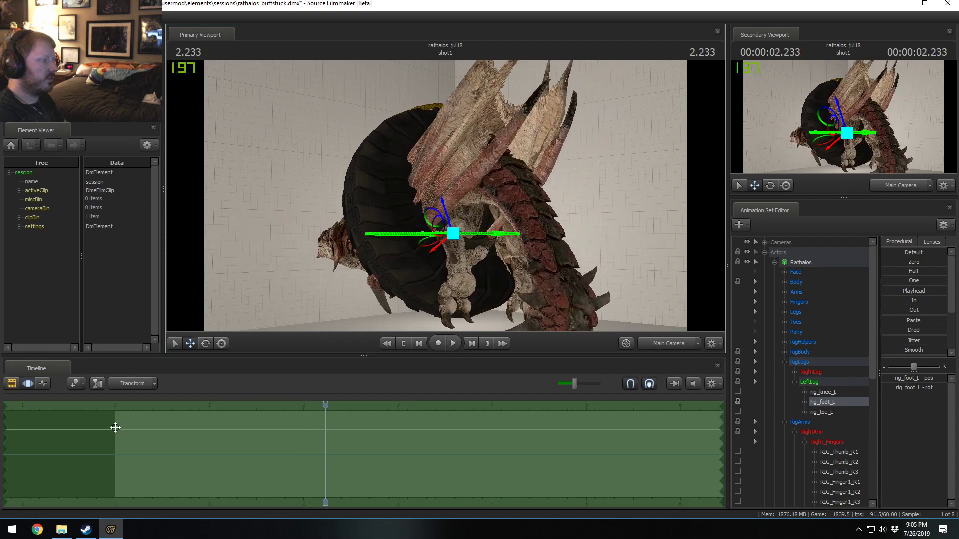
pyautogui.press('F2')
pyautogui.click(126, 409)
pyautogui.press('space')
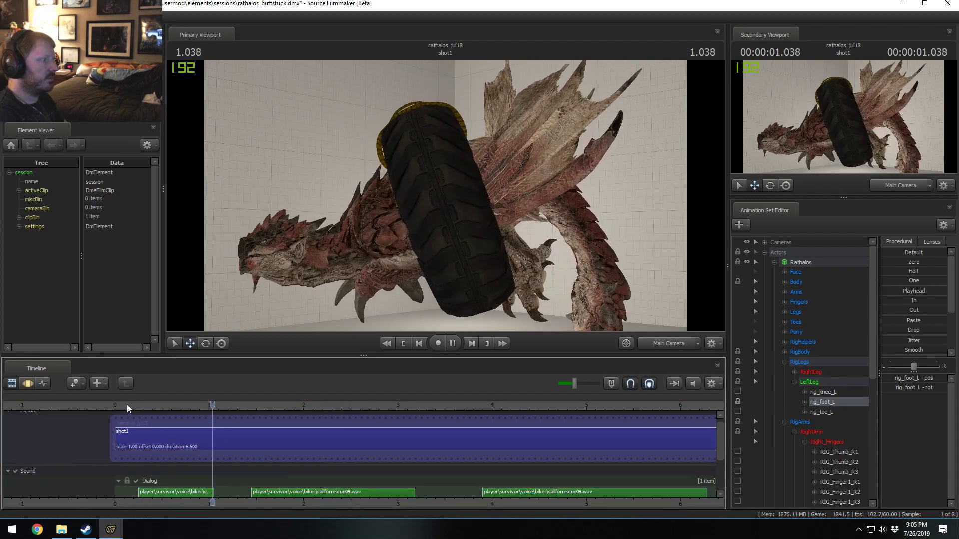
pyautogui.press('space')
pyautogui.press('space')
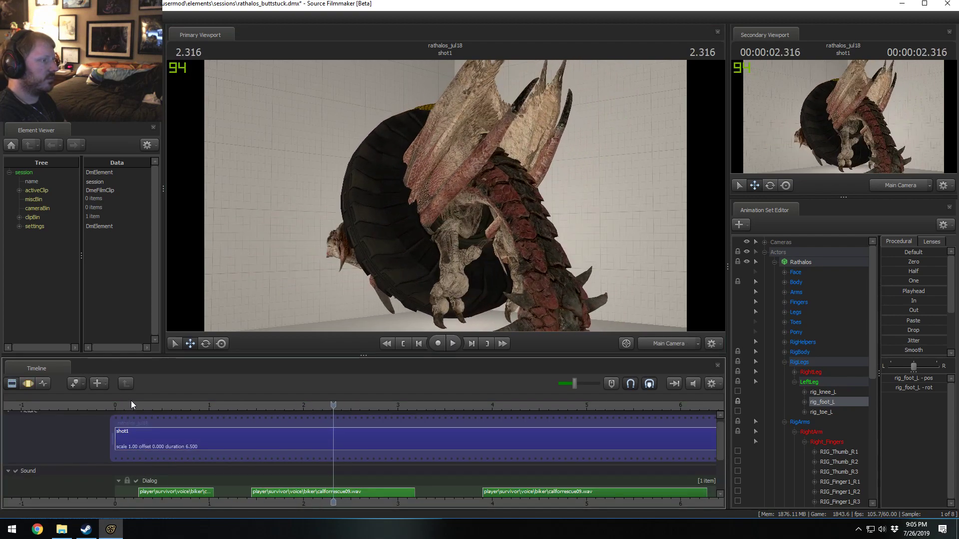
pyautogui.press('space')
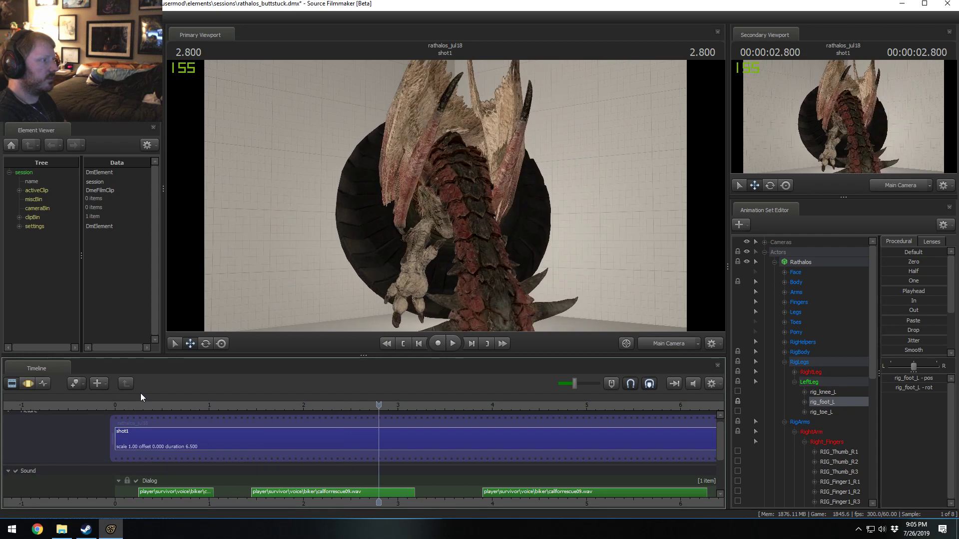
# - Return to the Motion Editor, collapse the RigLegs and RigArms groups and select the RigBody control group
pyautogui.press('F3')
pyautogui.hotkey('ctrl', 'a')
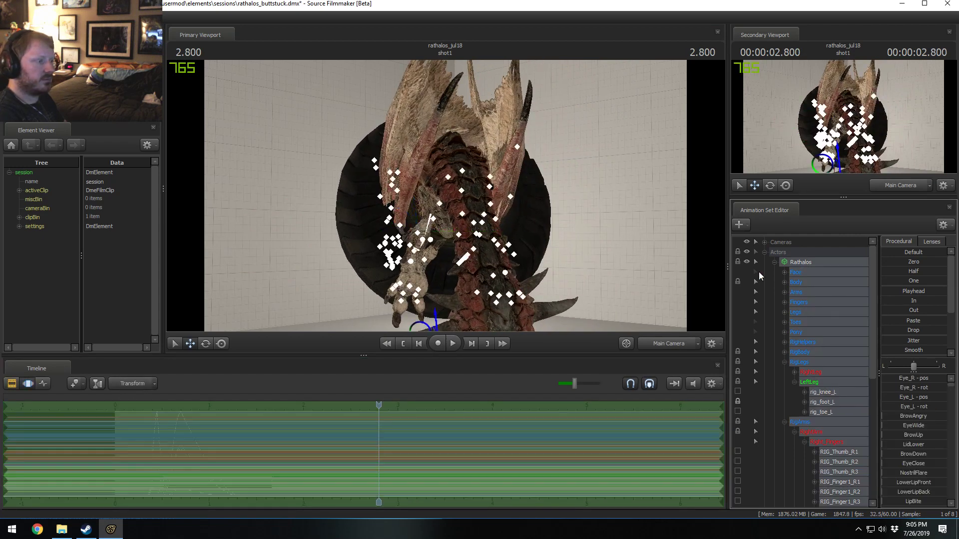
pyautogui.click(803, 372)
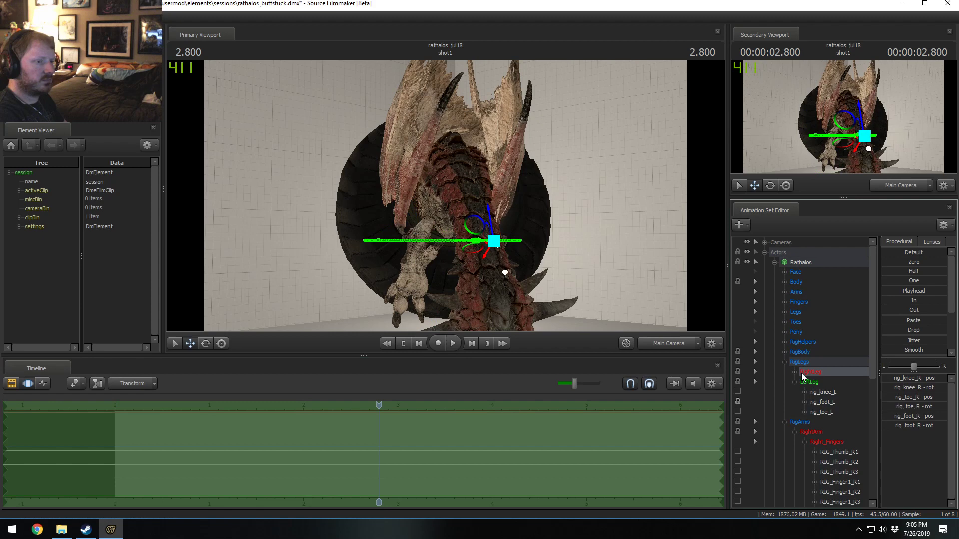
pyautogui.click(801, 282)
pyautogui.click(808, 293)
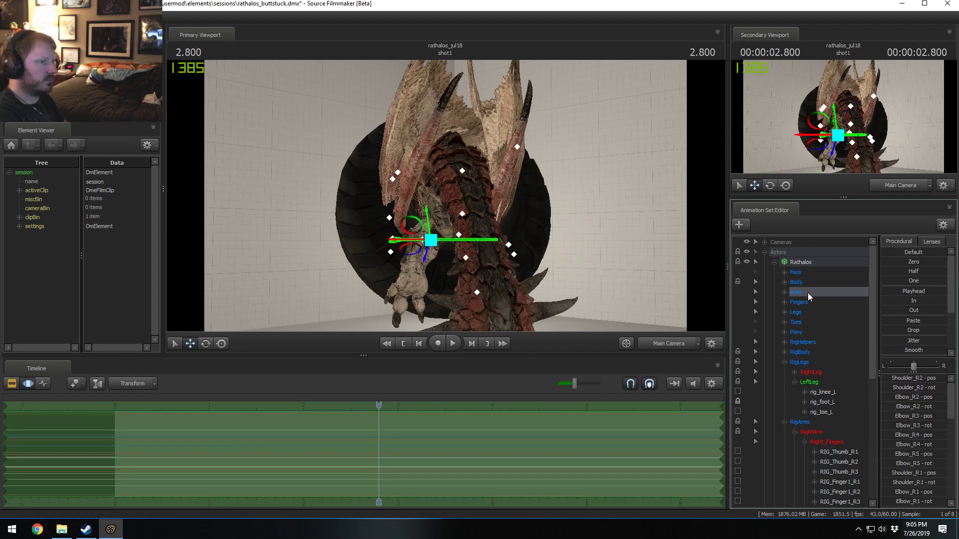
pyautogui.click(782, 364)
pyautogui.click(783, 372)
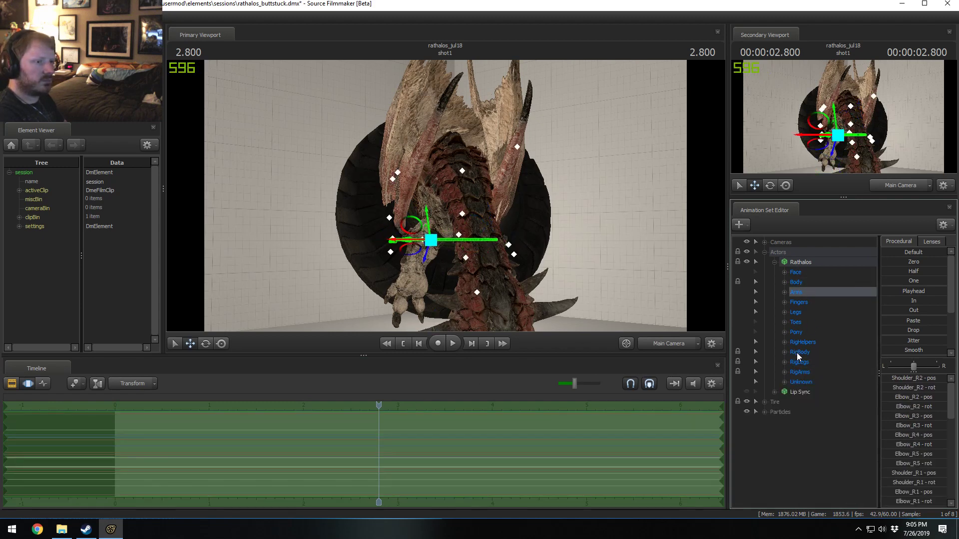
pyautogui.click(806, 353)
# - Move the playhead to 0.516 s and 1.666 s, and make a time selection from 1.666 s to about 4.15 s
pyautogui.moveTo(306, 460); pyautogui.dragTo(163, 444)
pyautogui.scroll(1, 164, 443)
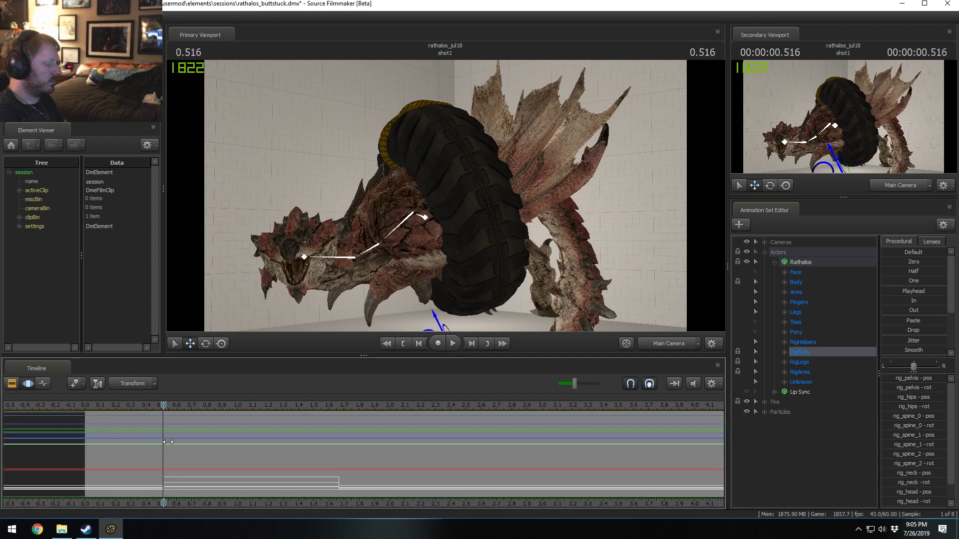
pyautogui.click(340, 406)
pyautogui.scroll(-2, 353, 484)
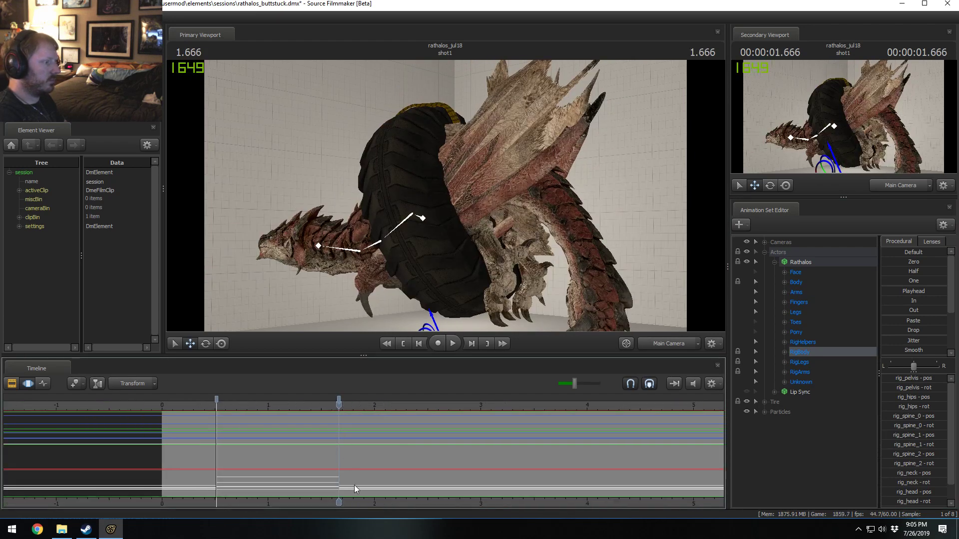
pyautogui.moveTo(346, 476); pyautogui.dragTo(546, 485)
pyautogui.scroll(2, 540, 484)
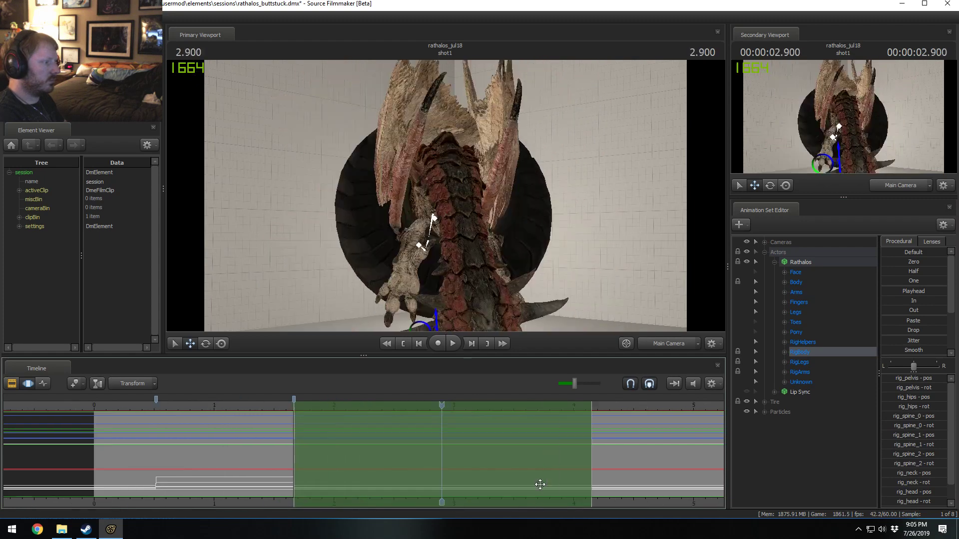
# - Play back the selected section and shorten the time selection to end at about 3.15 s
pyautogui.press('space')
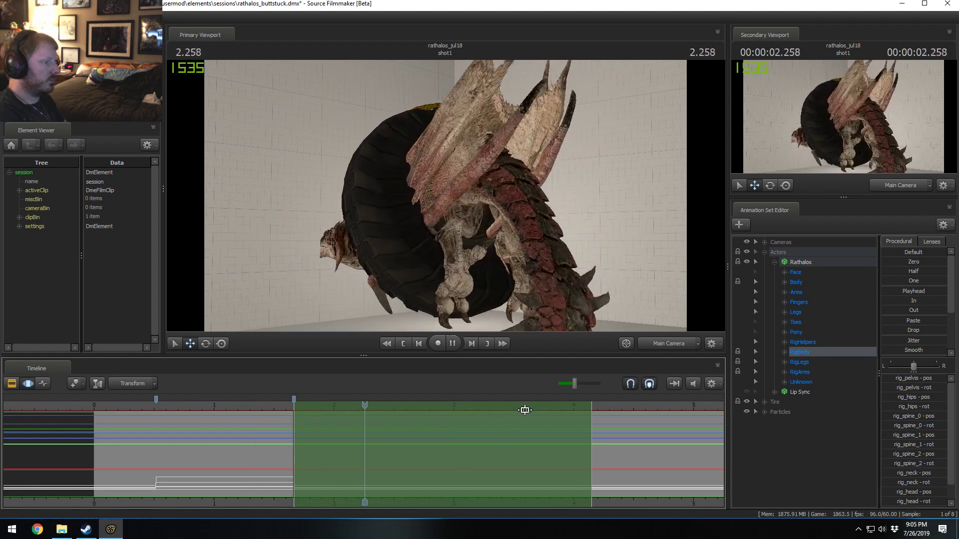
pyautogui.press('space')
pyautogui.moveTo(589, 444); pyautogui.dragTo(470, 442)
# - Place the playhead at 1.900 s and rotate rig_spine_1 and rig_spine_2 together within the current time selection
pyautogui.moveTo(434, 403); pyautogui.dragTo(322, 403)
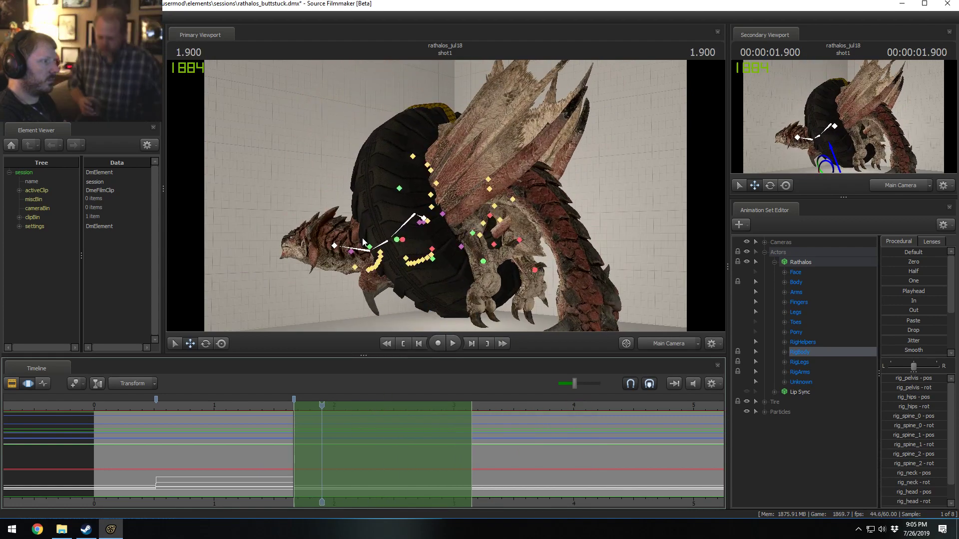
pyautogui.click(382, 246)
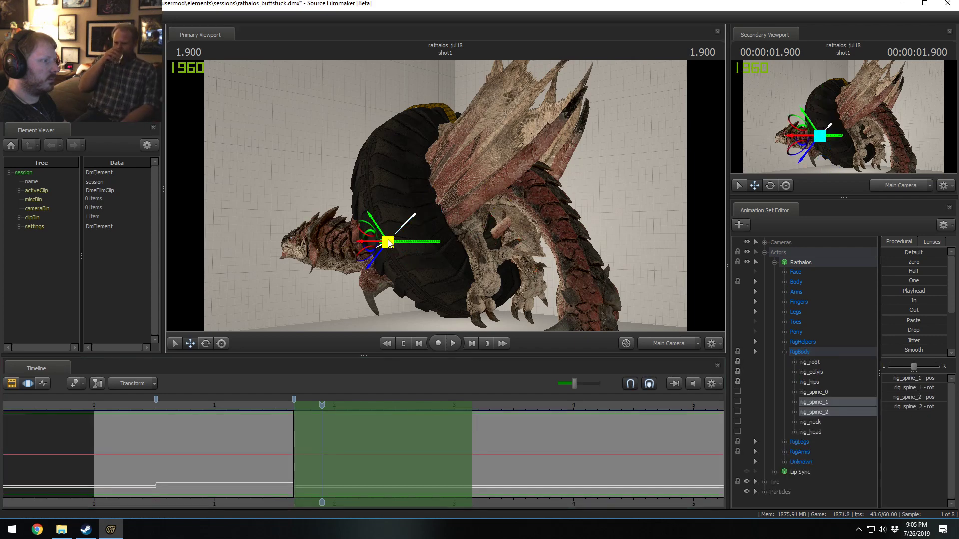
pyautogui.moveTo(412, 231)
pyautogui.mouseDown()
pyautogui.moveTo(415, 242)
pyautogui.moveTo(412, 206)
pyautogui.moveTo(409, 246)
pyautogui.moveTo(380, 235)
pyautogui.moveTo(407, 243)
pyautogui.moveTo(414, 235)
pyautogui.mouseUp()
pyautogui.keyDown('ctrl'); pyautogui.keyDown('shift'); pyautogui.click(391, 237); pyautogui.keyUp('shift'); pyautogui.keyUp('ctrl')
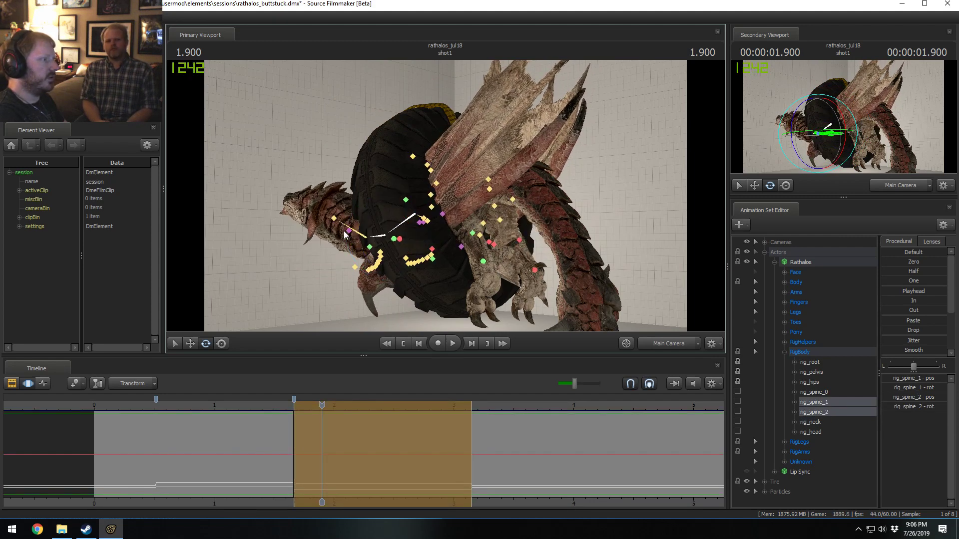
# - Rotate rig_neck and rig_head at 1.900 s to turn the rathalos's head over the same time selection
pyautogui.keyDown('ctrl'); pyautogui.click(338, 214); pyautogui.keyUp('ctrl')
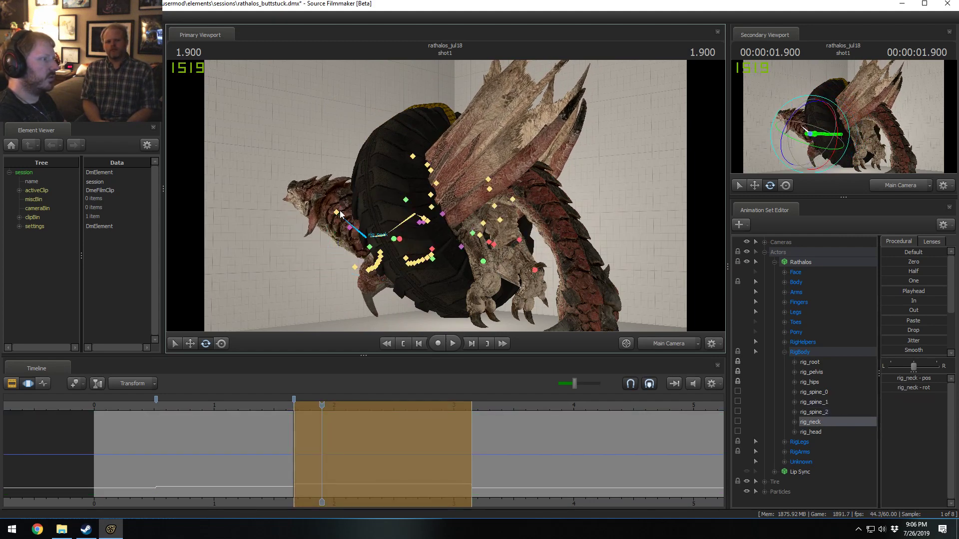
pyautogui.keyDown('ctrl'); pyautogui.click(344, 219); pyautogui.keyUp('ctrl')
pyautogui.moveTo(338, 202)
pyautogui.mouseDown()
pyautogui.moveTo(342, 209)
pyautogui.moveTo(317, 188)
pyautogui.moveTo(347, 221)
pyautogui.moveTo(358, 206)
pyautogui.moveTo(340, 193)
pyautogui.moveTo(322, 205)
pyautogui.moveTo(323, 196)
pyautogui.moveTo(345, 205)
pyautogui.mouseUp()
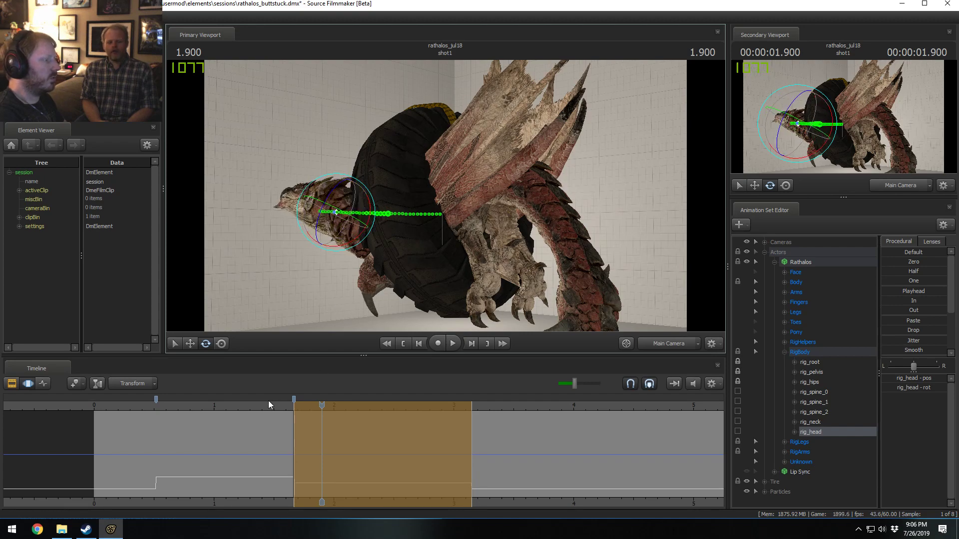
# - Play and scrub the shot from about 1 s to 4.5 s to review the new spine and head pose
pyautogui.click(209, 401)
pyautogui.press('space')
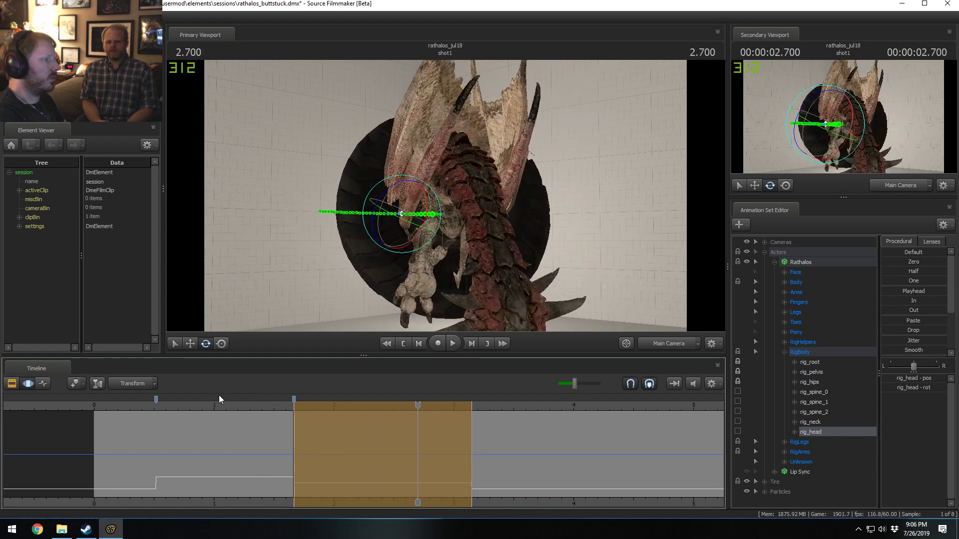
pyautogui.moveTo(270, 399); pyautogui.dragTo(400, 437)
pyautogui.press('space')
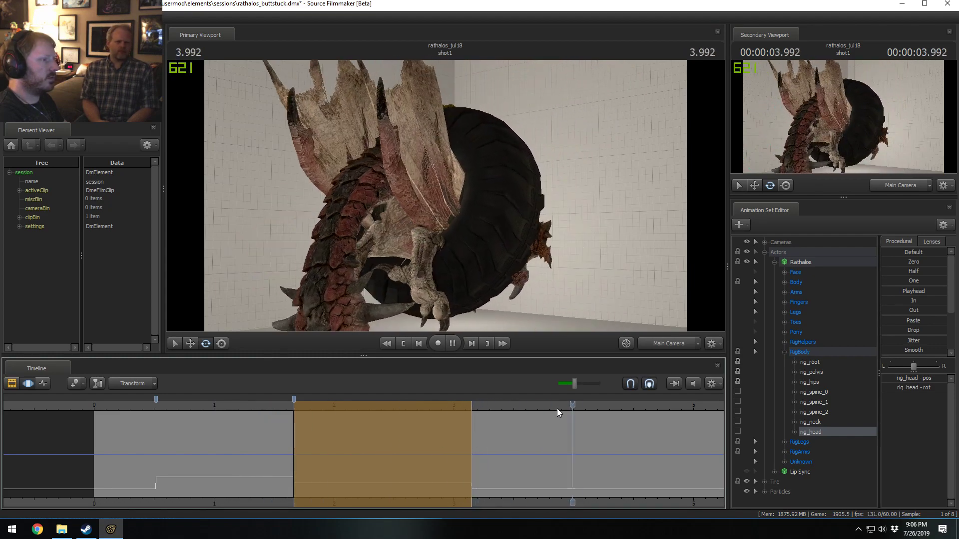
pyautogui.press('space')
# - Make a time selection from 3.9 s to 5.183 s and rotate rig_spine_1, rig_spine_2 and rig_neck at 4.533 s
pyautogui.moveTo(669, 505); pyautogui.dragTo(215, 475, button='middle')
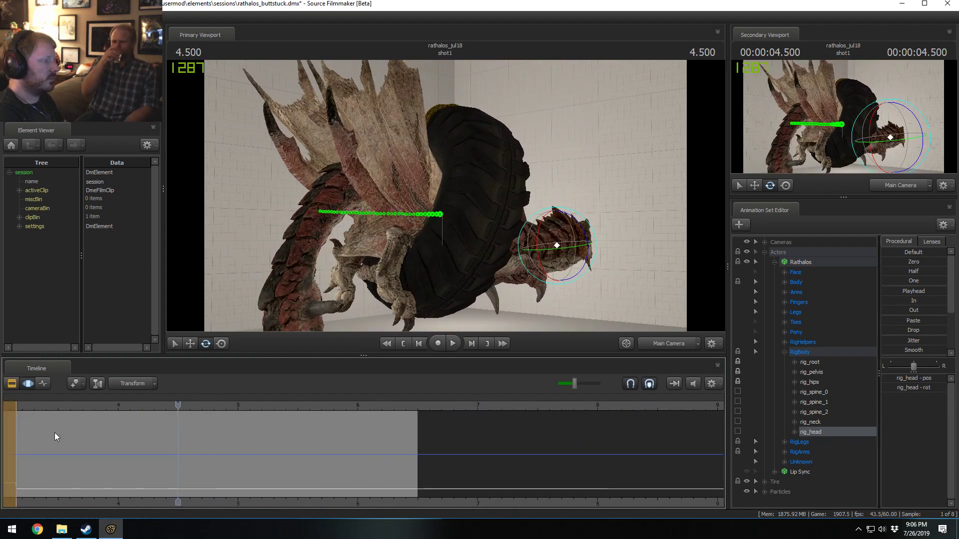
pyautogui.moveTo(56, 433); pyautogui.dragTo(259, 448)
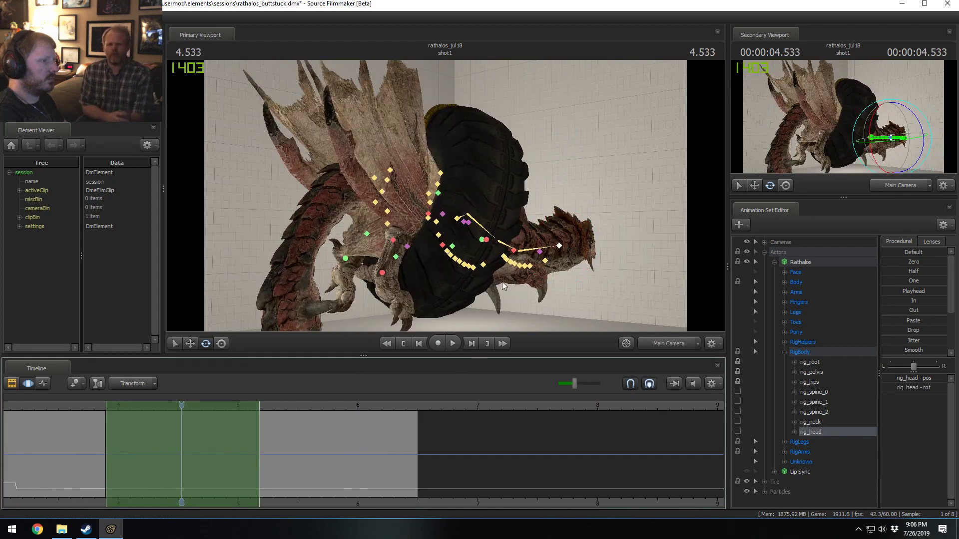
pyautogui.keyDown('ctrl'); pyautogui.click(505, 243); pyautogui.keyUp('ctrl')
pyautogui.keyDown('ctrl'); pyautogui.keyDown('shift'); pyautogui.click(481, 225); pyautogui.keyUp('shift'); pyautogui.keyUp('ctrl')
pyautogui.keyDown('ctrl'); pyautogui.keyDown('shift'); pyautogui.click(540, 249); pyautogui.keyUp('shift'); pyautogui.keyUp('ctrl')
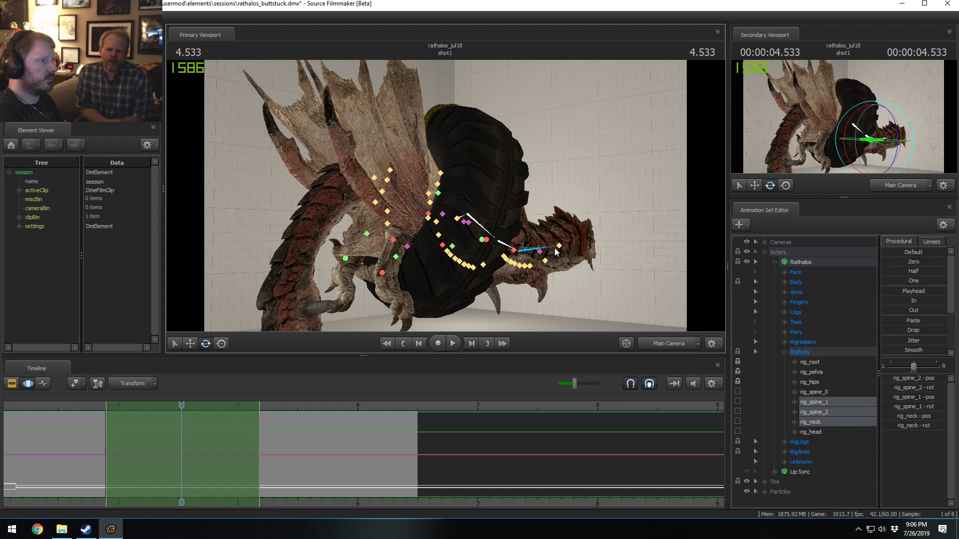
pyautogui.moveTo(519, 250); pyautogui.dragTo(581, 242)
# - Adjust the rotation of rig_neck and rig_head at 4.533 s so the head extends away from the tire
pyautogui.keyDown('ctrl'); pyautogui.click(560, 253); pyautogui.keyUp('ctrl')
pyautogui.keyDown('ctrl'); pyautogui.keyDown('shift'); pyautogui.click(564, 255); pyautogui.keyUp('shift'); pyautogui.keyUp('ctrl')
pyautogui.keyDown('ctrl'); pyautogui.click(581, 254); pyautogui.keyUp('ctrl')
pyautogui.keyDown('ctrl'); pyautogui.click(581, 254); pyautogui.keyUp('ctrl')
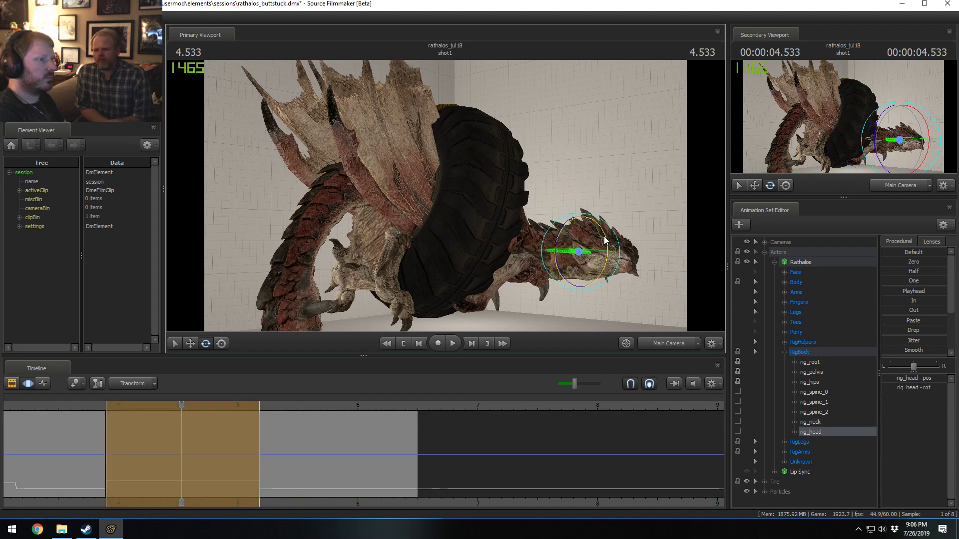
# - Play back the adjusted section and make an open-ended time selection starting at 5.183 s
pyautogui.press('space')
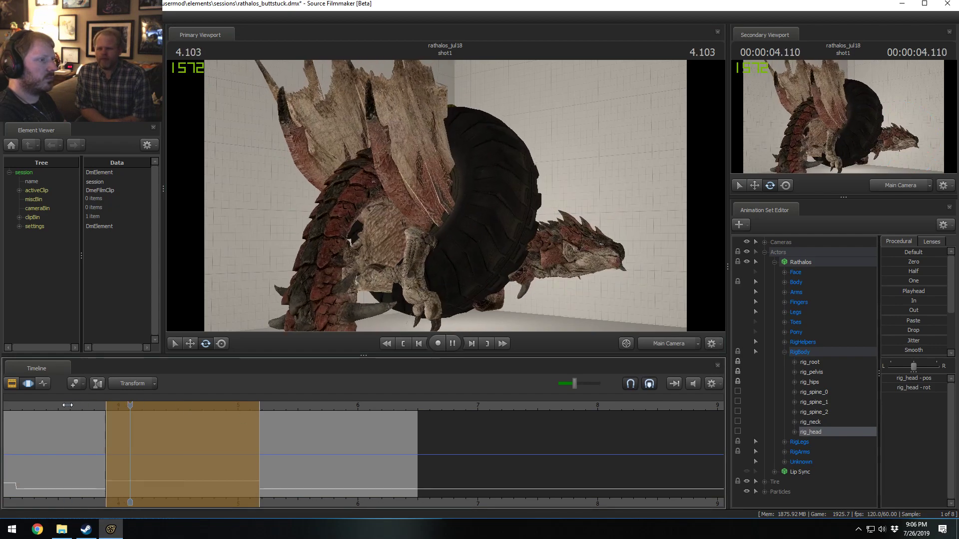
pyautogui.press('space')
pyautogui.press('shift')
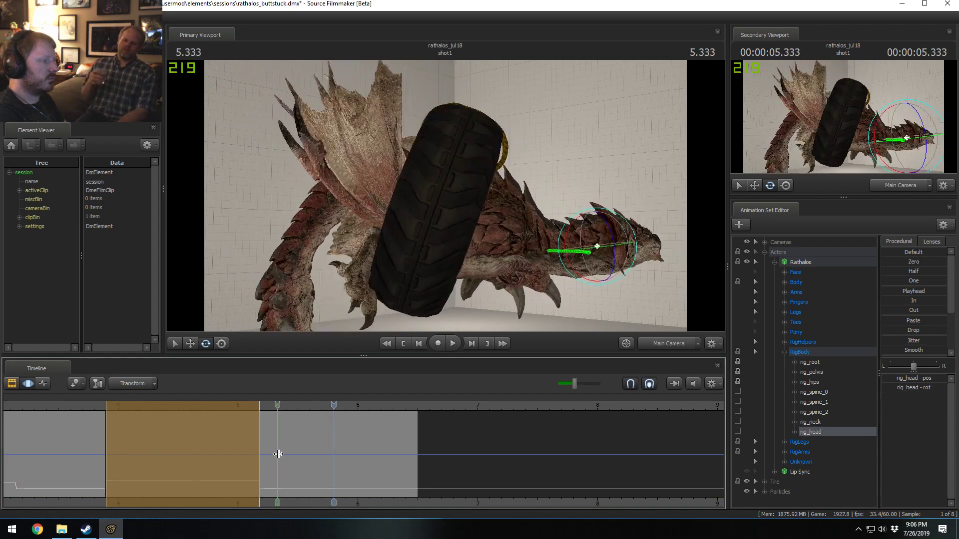
pyautogui.click(259, 451)
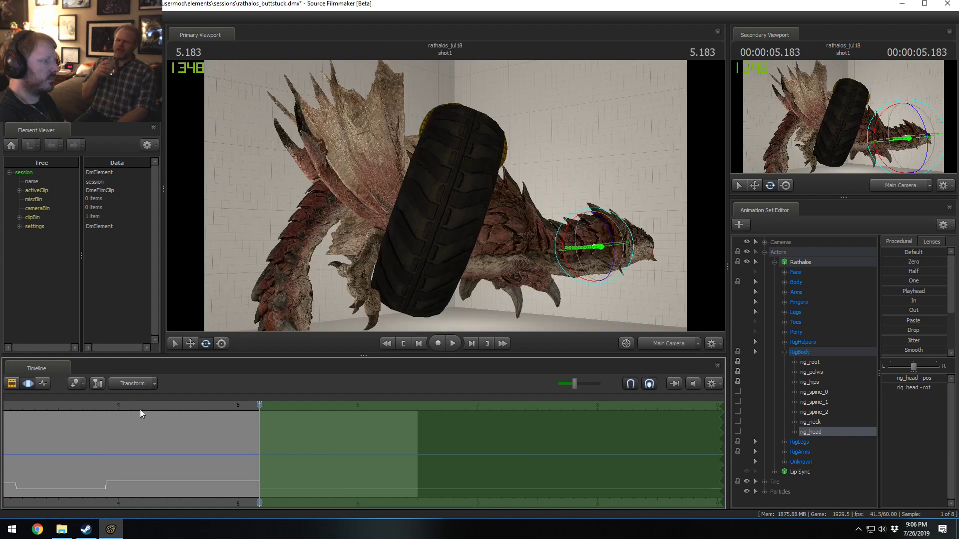
# - Add timeline bookmarks at 3.900 s, 3.150 s and 5.183 s, and move the playhead to 5.483 s
pyautogui.click(106, 405)
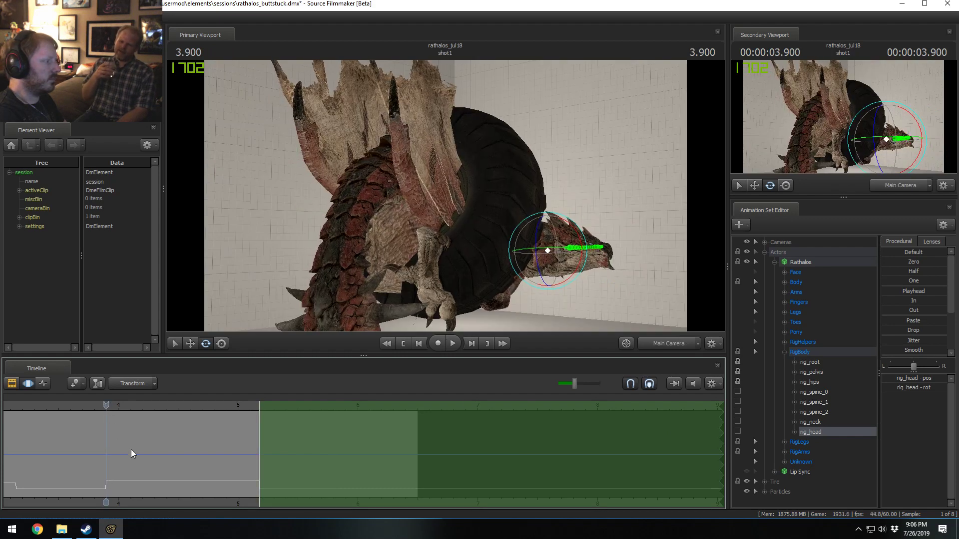
pyautogui.moveTo(156, 506); pyautogui.dragTo(371, 481, button='middle')
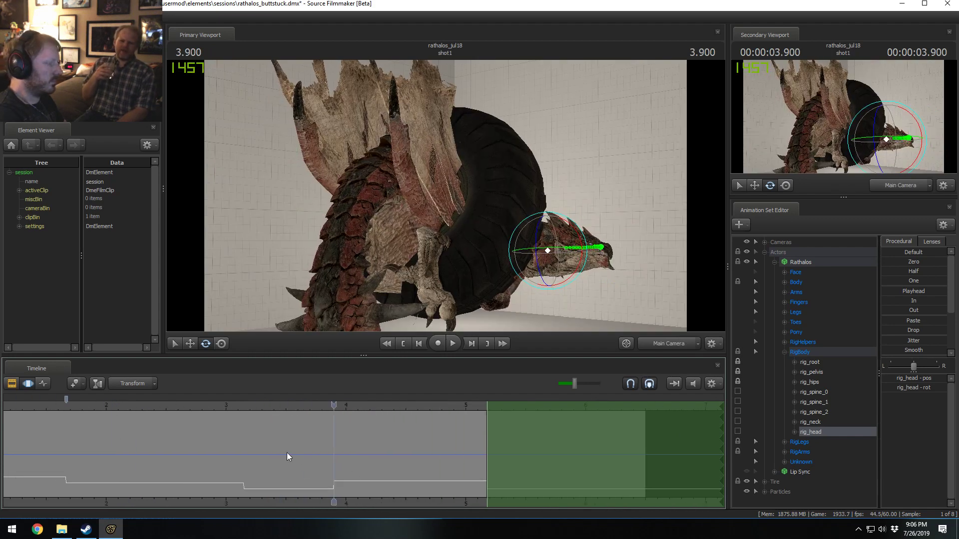
pyautogui.press('m')
pyautogui.click(243, 407)
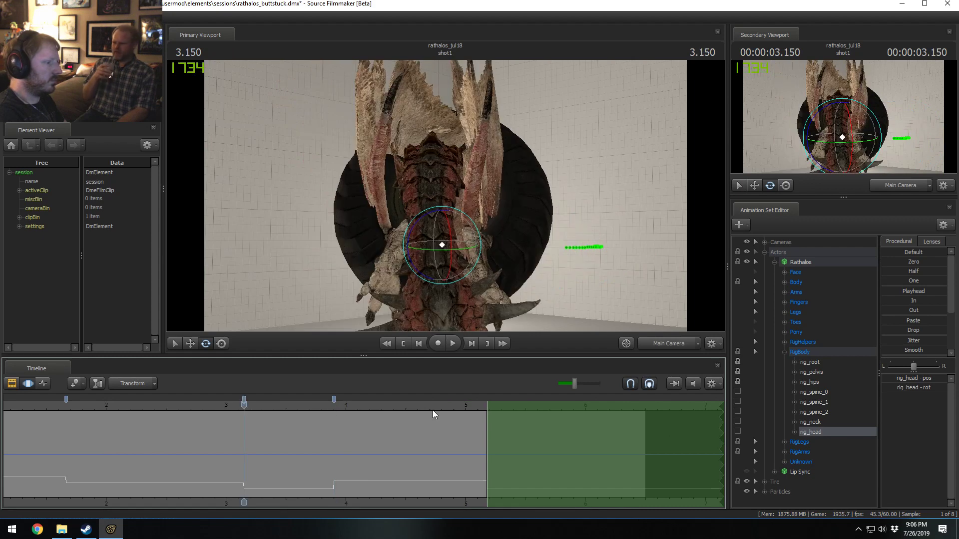
pyautogui.moveTo(433, 409); pyautogui.dragTo(523, 411)
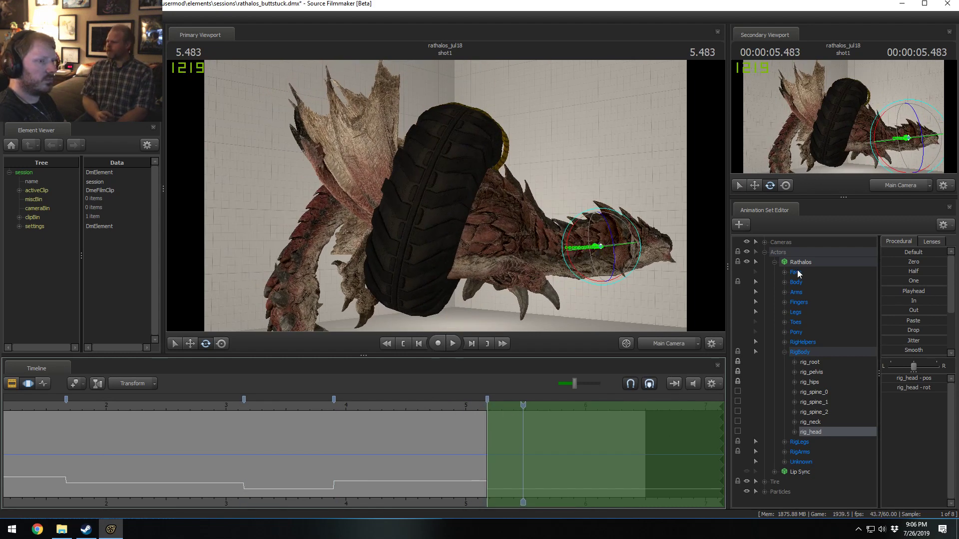
# - Select the whole Rathalos, apply the In preset over the selection from 5.183 s onward and play the result
pyautogui.click(813, 263)
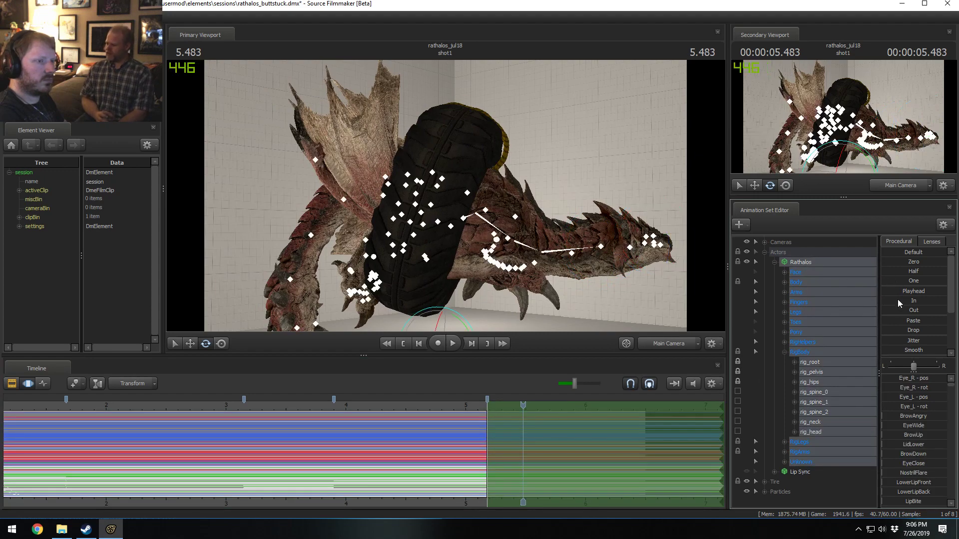
pyautogui.moveTo(897, 298); pyautogui.dragTo(902, 300)
pyautogui.press('space')
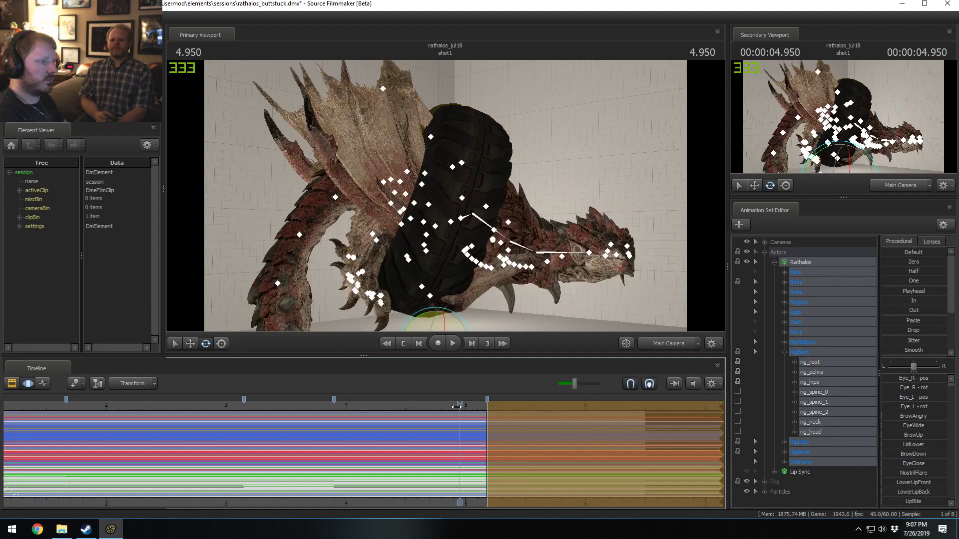
pyautogui.press('space')
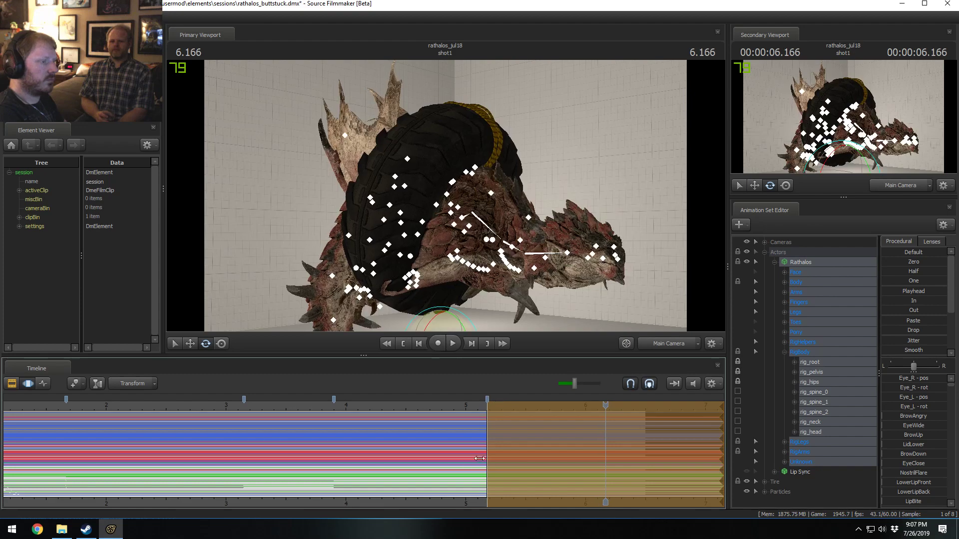
# - Move the open-ended time selection's start to 5.583 s without falloff, playing the transition to check the timing
pyautogui.press('F2')
pyautogui.press('F3')
pyautogui.moveTo(486, 435); pyautogui.dragTo(469, 432)
pyautogui.press('space')
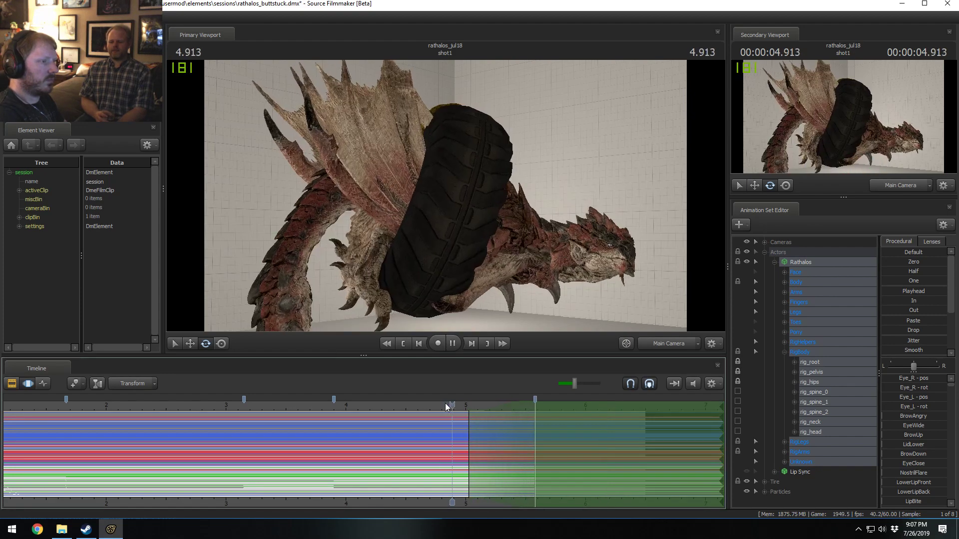
pyautogui.press('space')
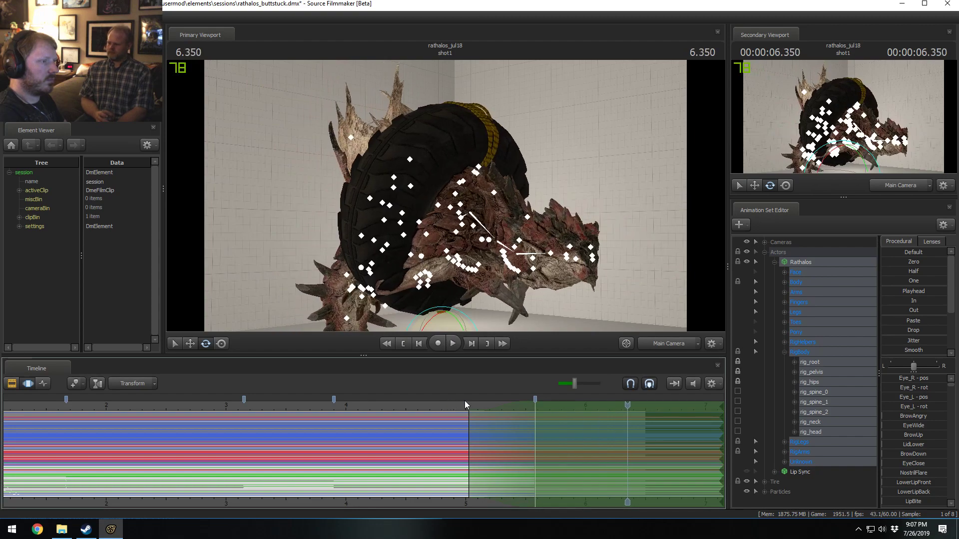
pyautogui.press('space')
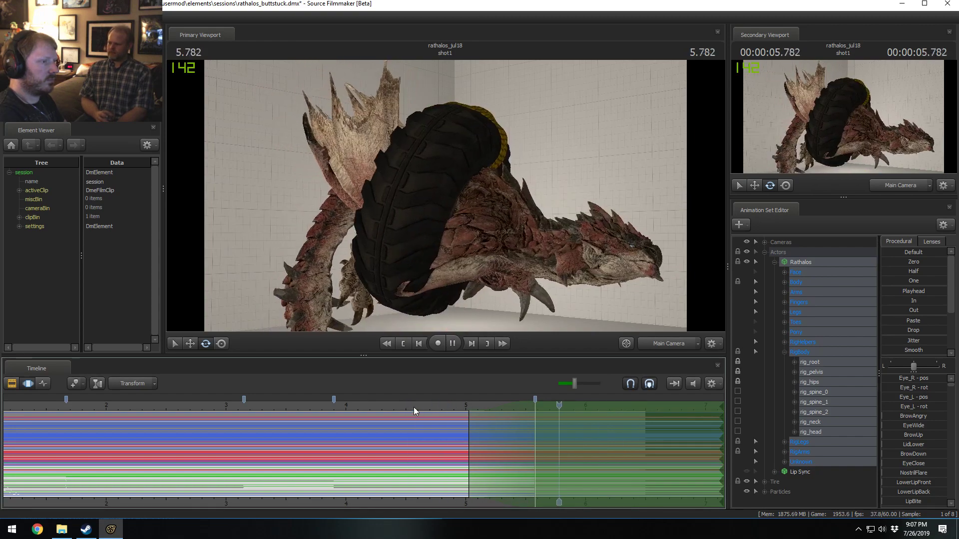
pyautogui.click(571, 433)
pyautogui.moveTo(570, 428); pyautogui.dragTo(540, 421)
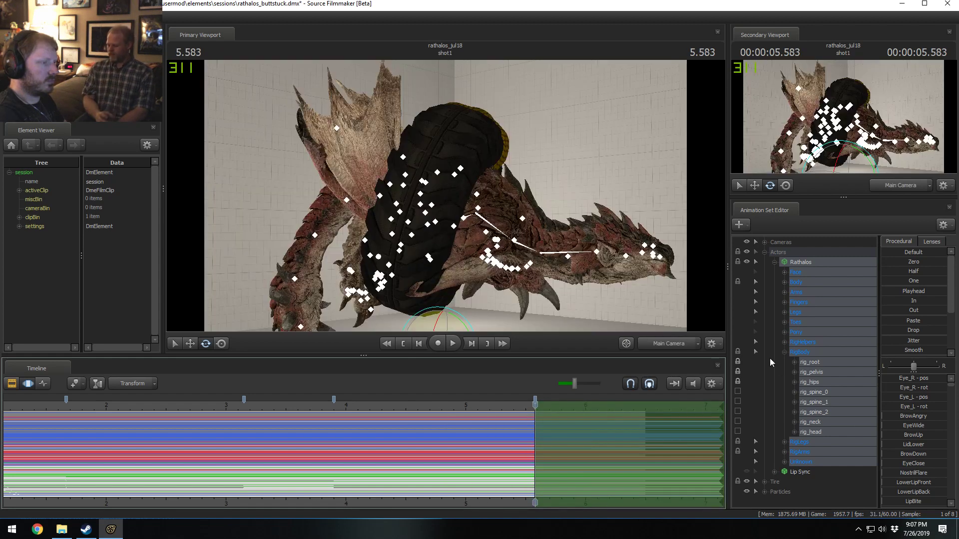
# - Pick the rathalos's head control, collapse the Rathalos tree and stop showing its hidden groups such as Body, Arms and Legs
pyautogui.click(571, 258)
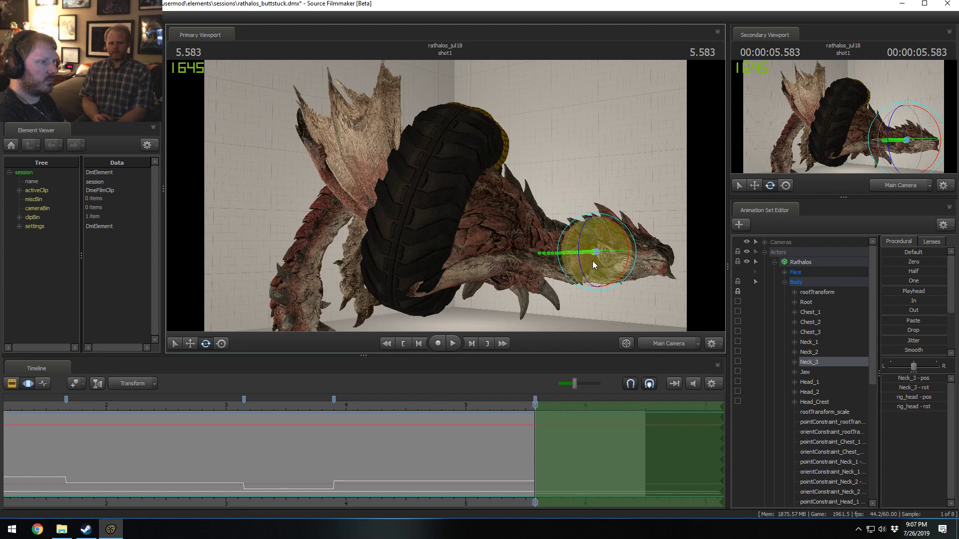
pyautogui.click(592, 261)
pyautogui.click(595, 252)
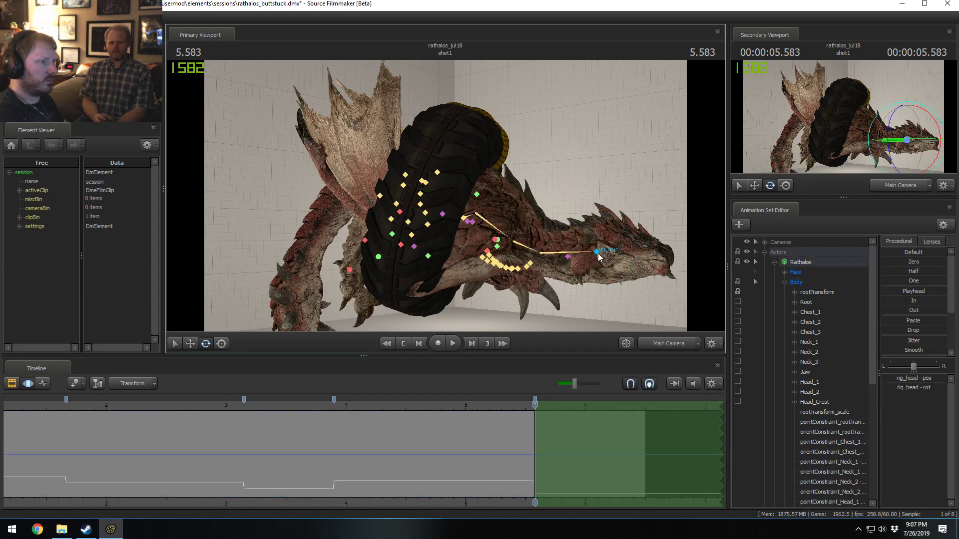
pyautogui.click(775, 263)
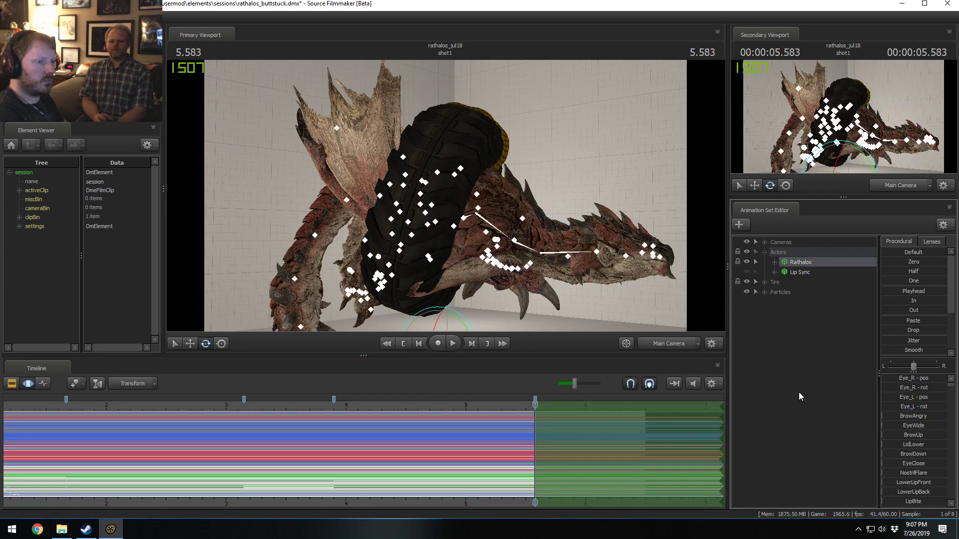
pyautogui.rightClick(800, 396)
pyautogui.click(820, 457)
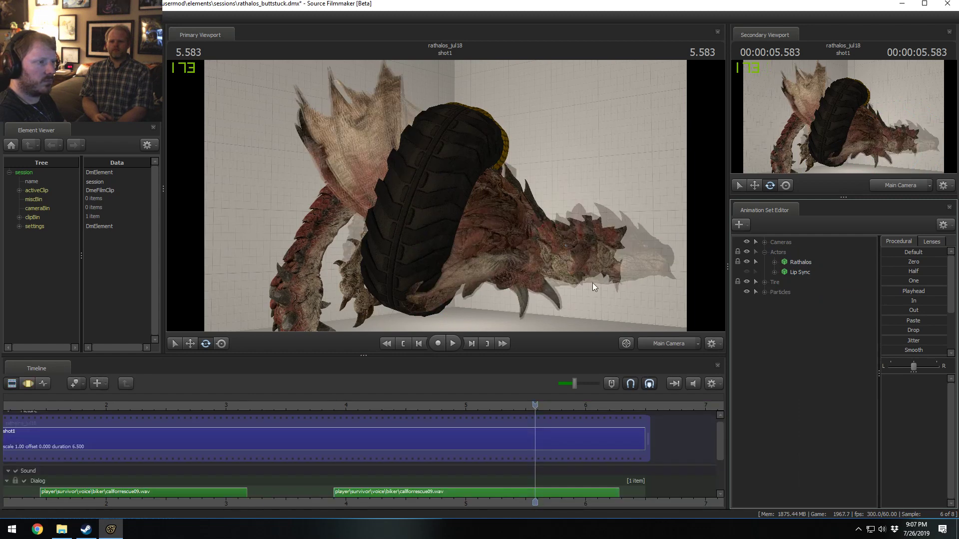
# - Return to the Motion Editor, select rig_neck and rig_head and rotate the head from 5.583 s onward
pyautogui.click(592, 284)
pyautogui.click(595, 252)
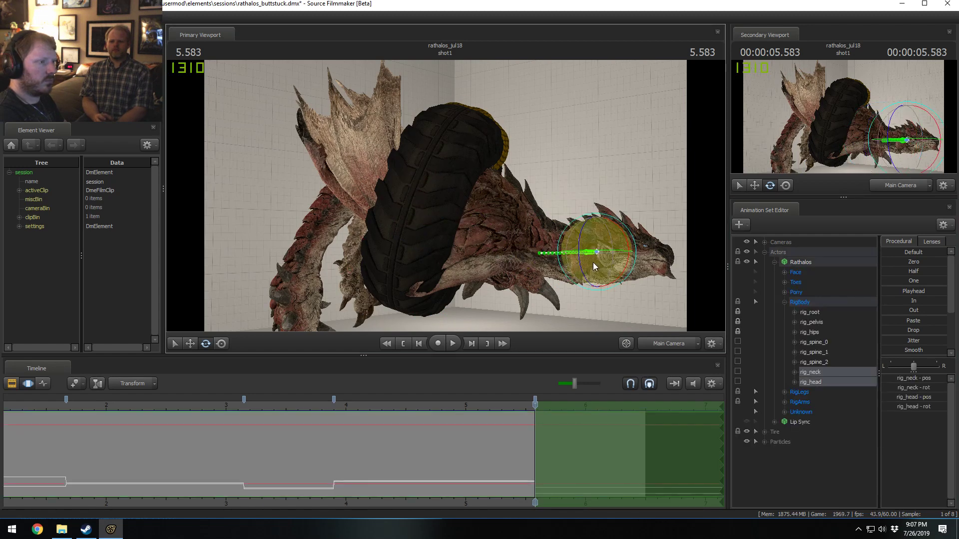
pyautogui.moveTo(594, 265); pyautogui.dragTo(597, 256)
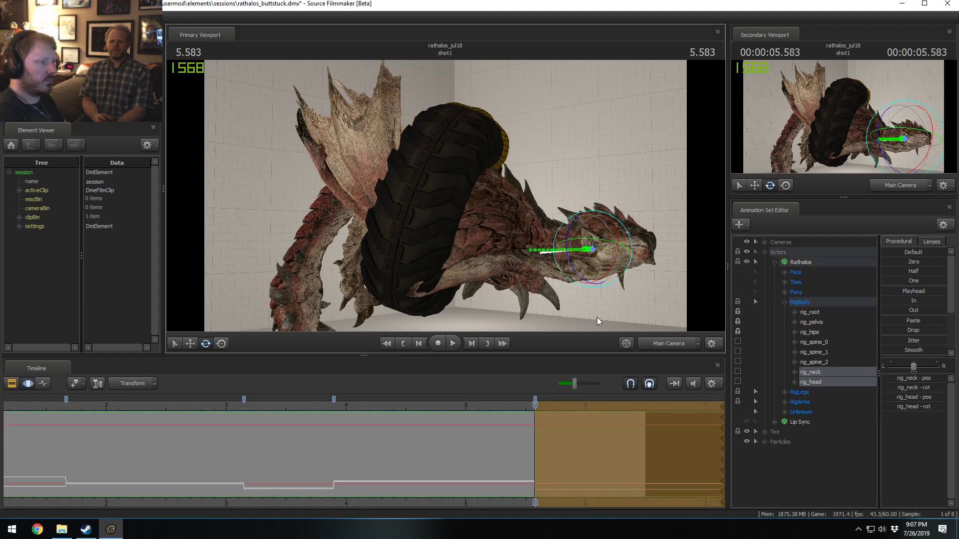
# - Play and scrub from about 5 s to 6.4 s to check the head turn, ending at 5.733 s
pyautogui.click(459, 403)
pyautogui.press('space')
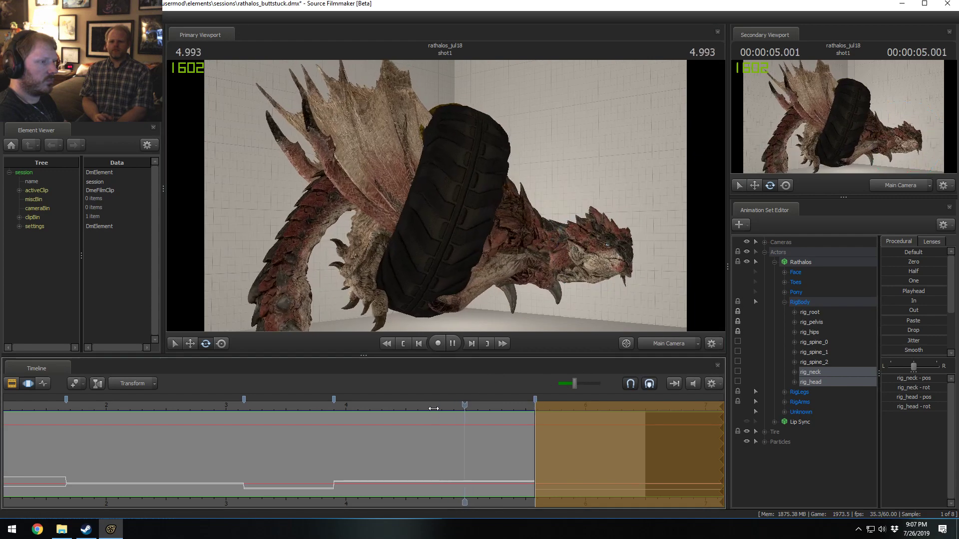
pyautogui.press('space')
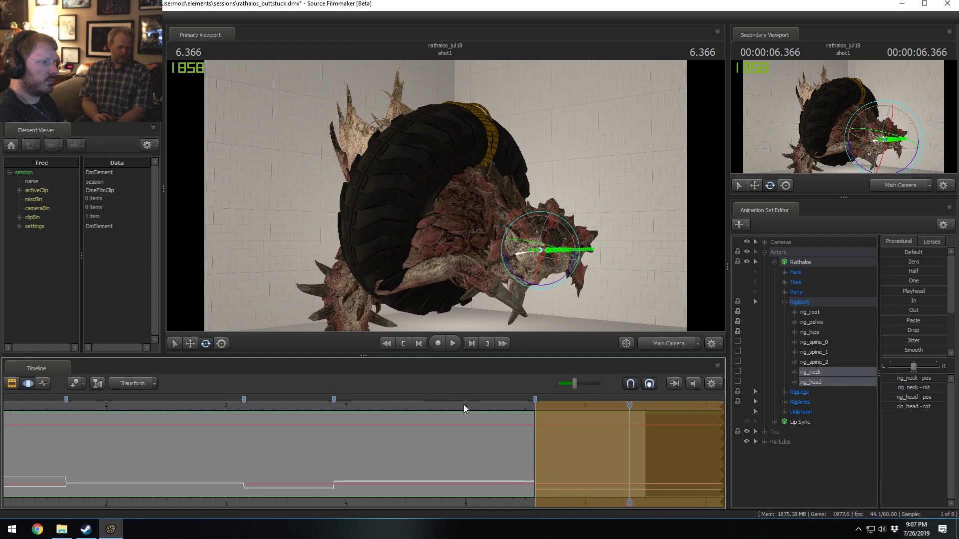
pyautogui.moveTo(465, 405); pyautogui.dragTo(583, 407)
pyautogui.press('space')
pyautogui.press('space')
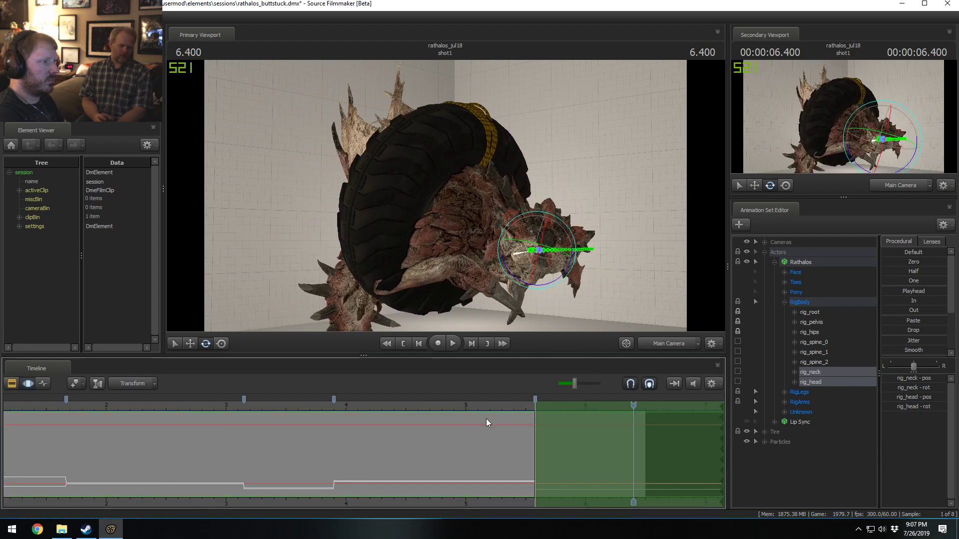
pyautogui.moveTo(339, 412); pyautogui.dragTo(553, 435)
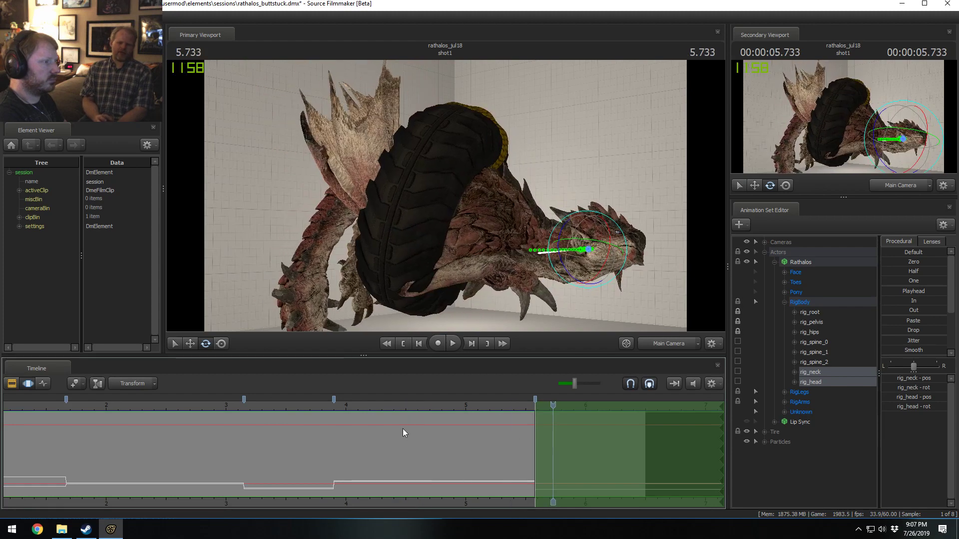
# - Move the open-ended time selection's start back to 3.900 s and place the playhead there
pyautogui.keyDown('shift'); pyautogui.moveTo(334, 438); pyautogui.dragTo(440, 434); pyautogui.keyUp('shift')
pyautogui.click(334, 400)
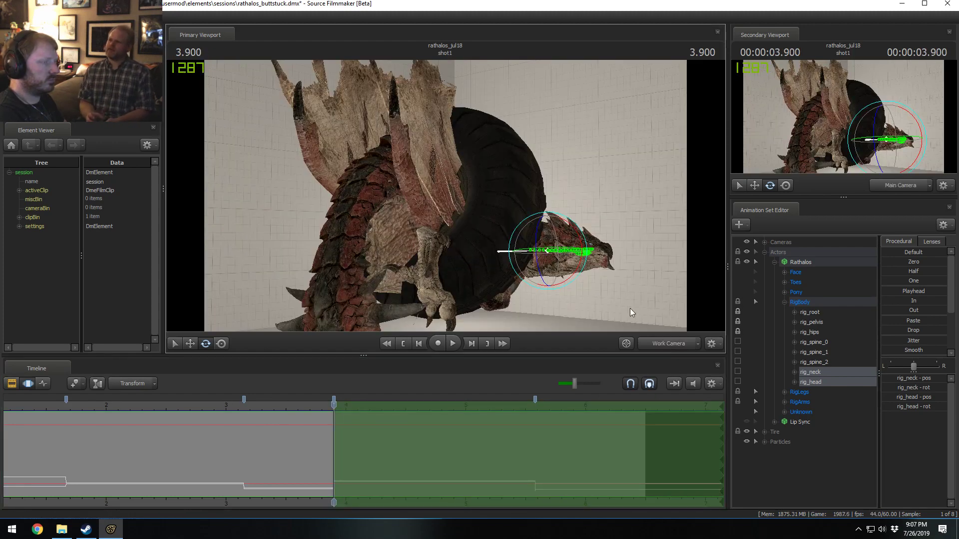
pyautogui.moveTo(630, 308); pyautogui.dragTo(449, 200)
# - Pick through the rathalos's right-side limb controls and try to adjust rig_elbow_R from 3.900 s onward
pyautogui.click(449, 256)
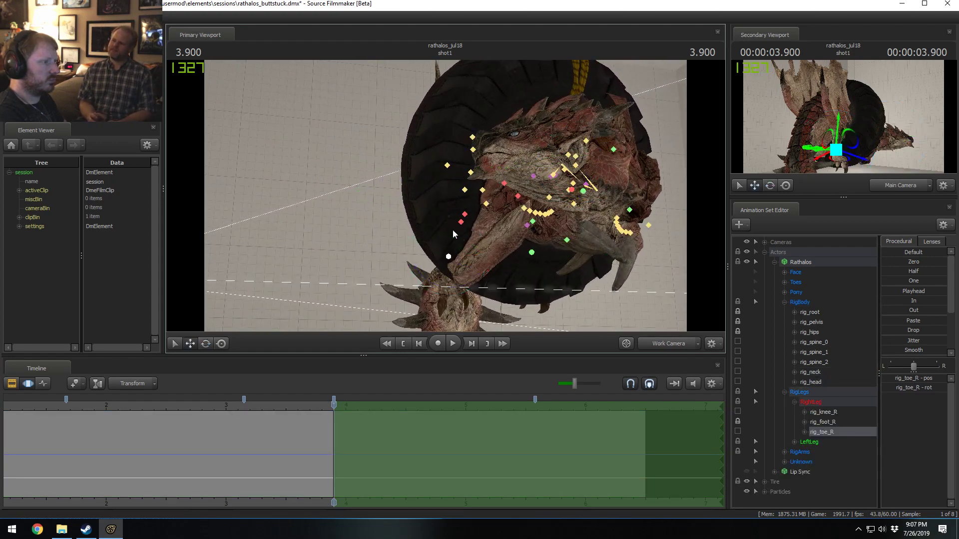
pyautogui.click(467, 214)
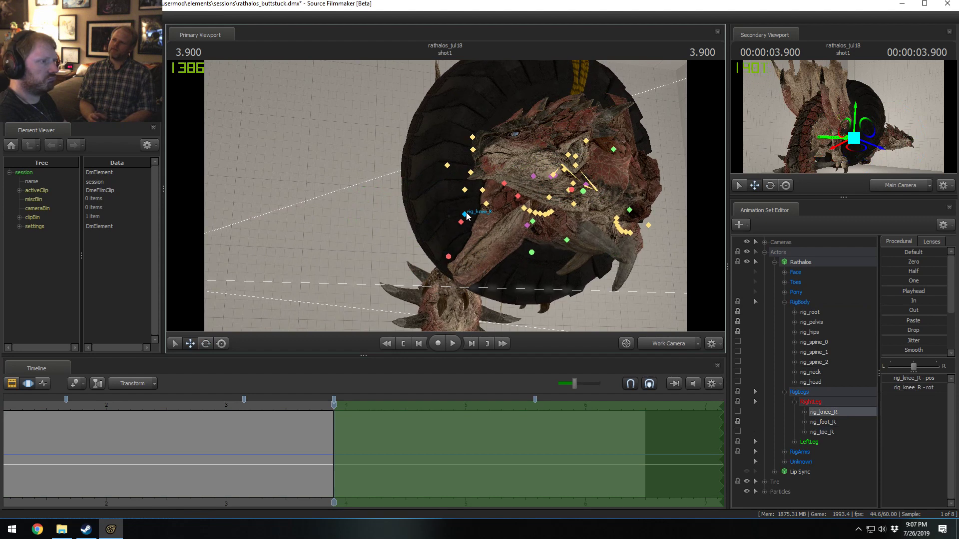
pyautogui.click(531, 253)
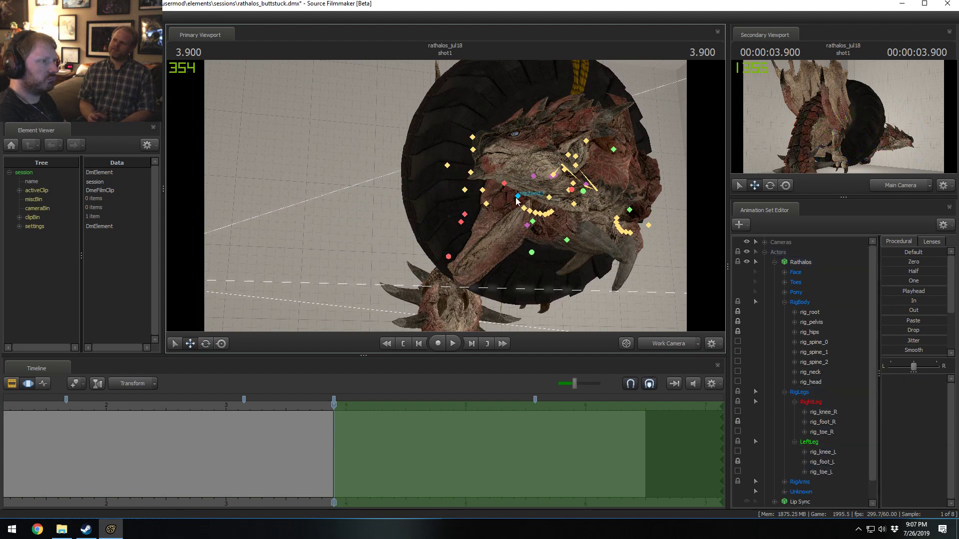
pyautogui.click(504, 183)
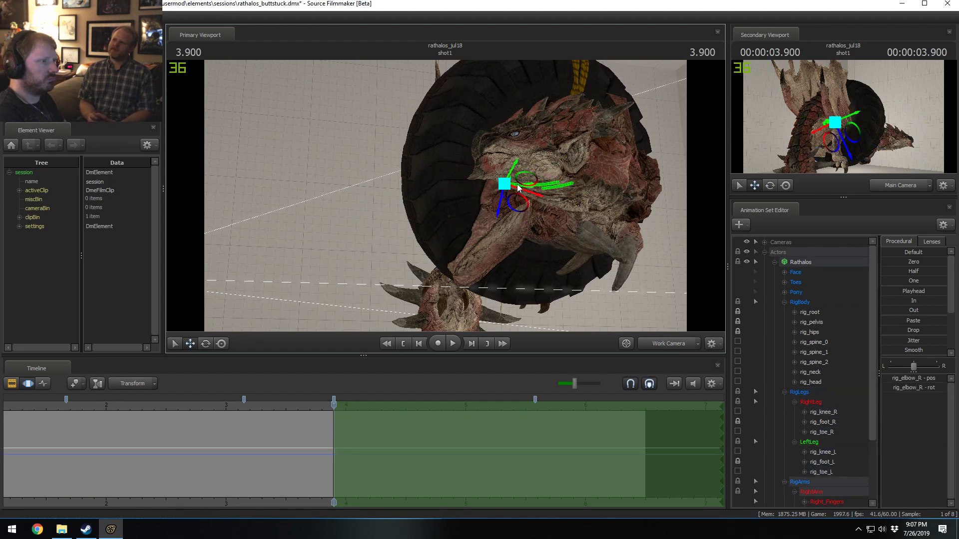
pyautogui.moveTo(517, 190); pyautogui.dragTo(575, 265)
pyautogui.hotkey('ctrl', 'z')
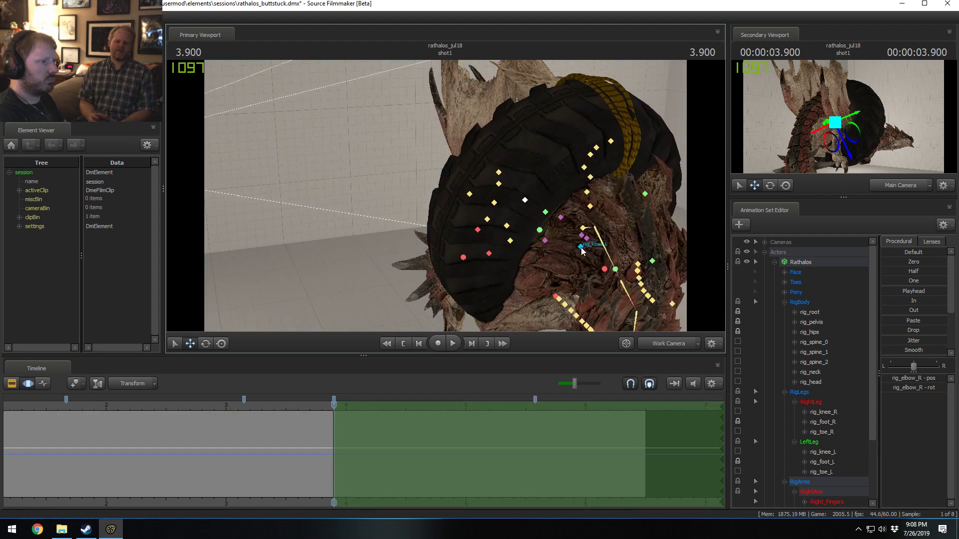
# - Select rig_collar_R in the rathalos's right arm and rotate it from 3.900 s onward
pyautogui.scroll(-3, 824, 494)
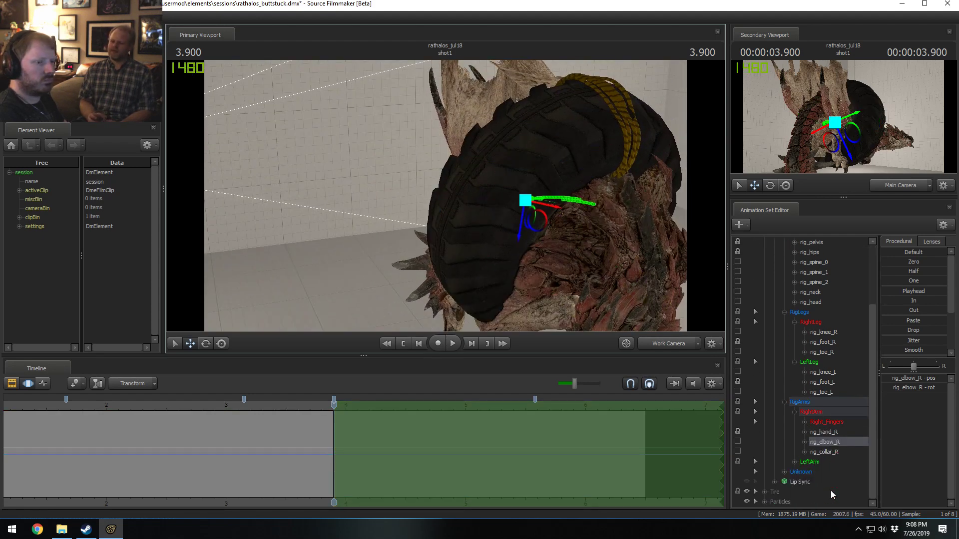
pyautogui.click(823, 433)
pyautogui.click(830, 453)
pyautogui.keyDown('alt'); pyautogui.moveTo(596, 240); pyautogui.dragTo(567, 255); pyautogui.keyUp('alt')
pyautogui.press('e')
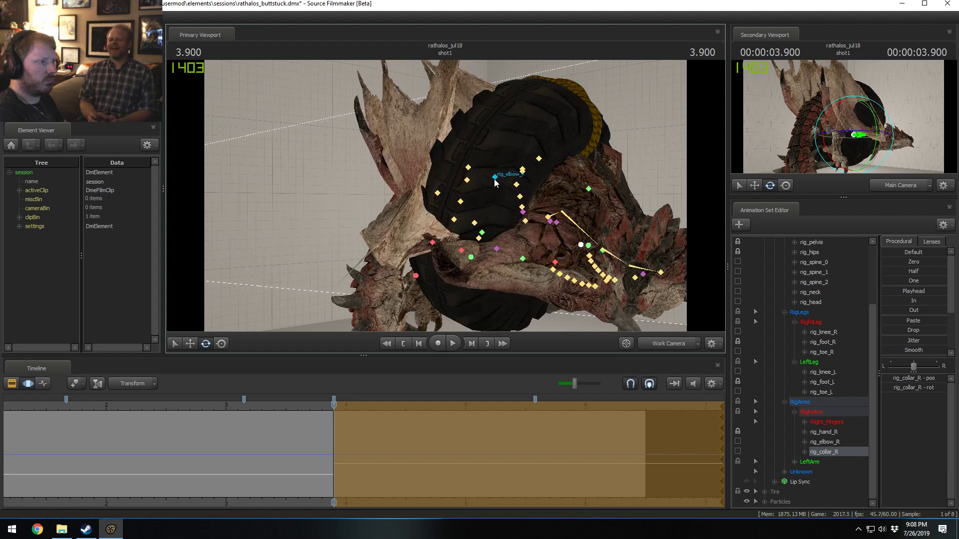
# - Try to reposition the rathalos's right elbow control from 3.900 s onward and undo the last move
pyautogui.click(495, 183)
pyautogui.moveTo(495, 183); pyautogui.dragTo(432, 218)
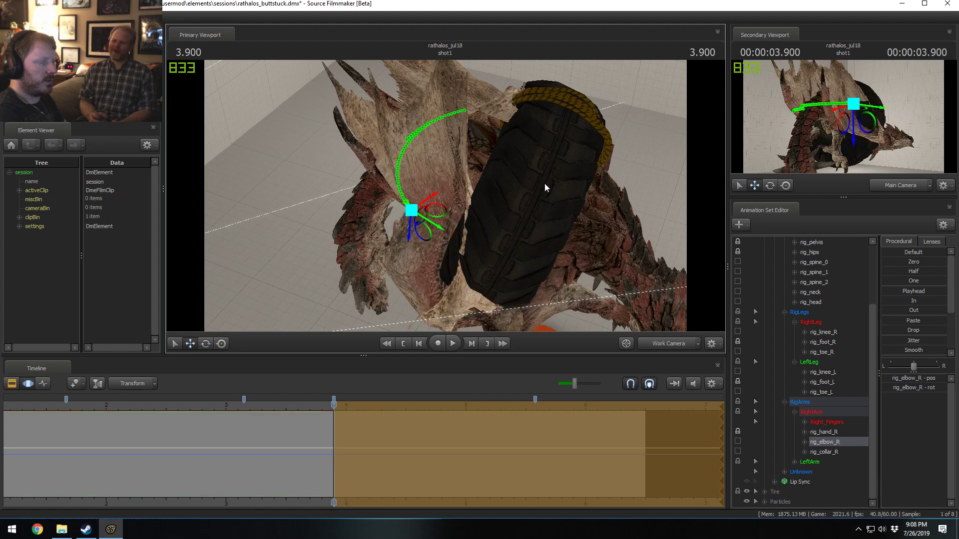
pyautogui.moveTo(544, 186); pyautogui.dragTo(449, 197)
pyautogui.hotkey('ctrl', 'z')
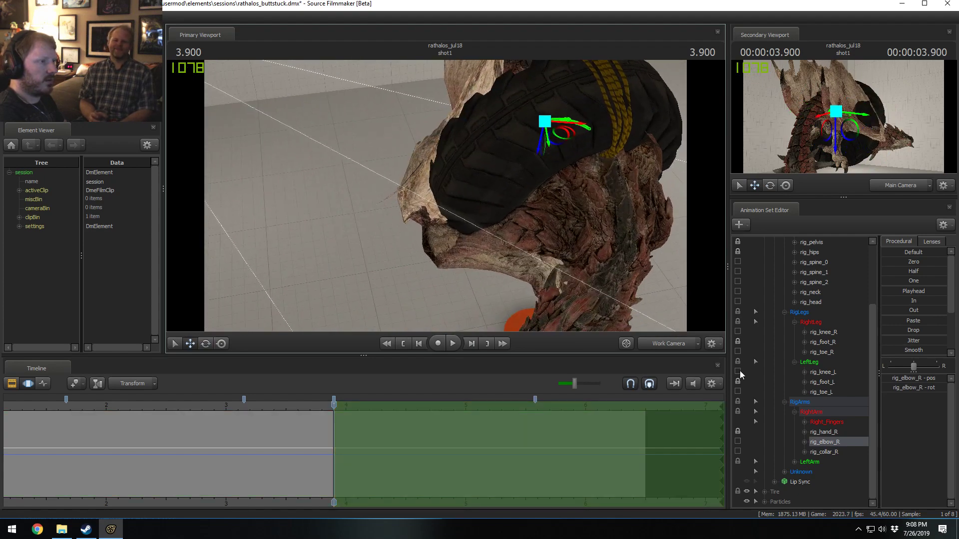
# - Rotate rig_collar_R again from 3.900 s onward to fit the right shoulder to the tire
pyautogui.click(824, 452)
pyautogui.moveTo(586, 230); pyautogui.dragTo(465, 191)
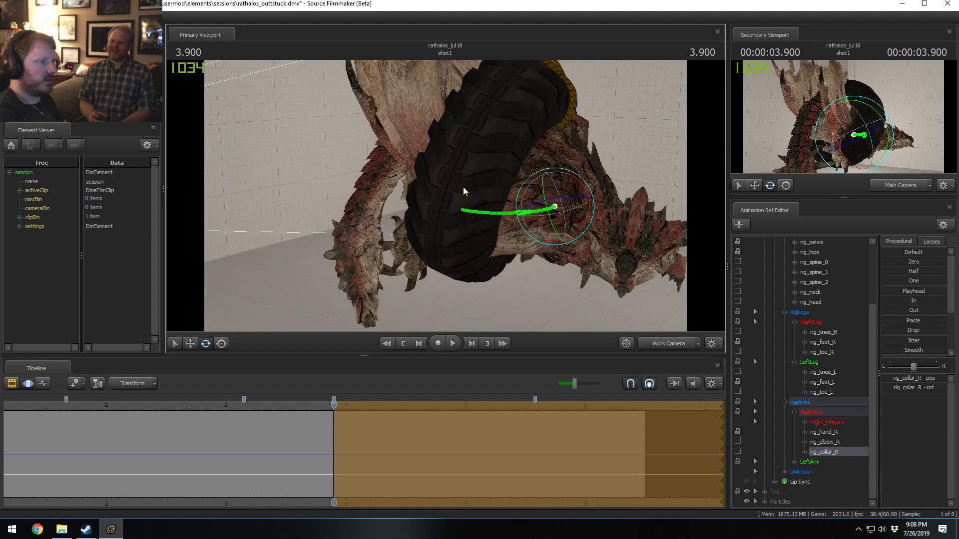
pyautogui.moveTo(587, 188); pyautogui.dragTo(553, 200)
# - Reposition rig_elbow_R beside the tire and slightly adjust rig_hand_R, both from 3.900 s onward
pyautogui.click(825, 441)
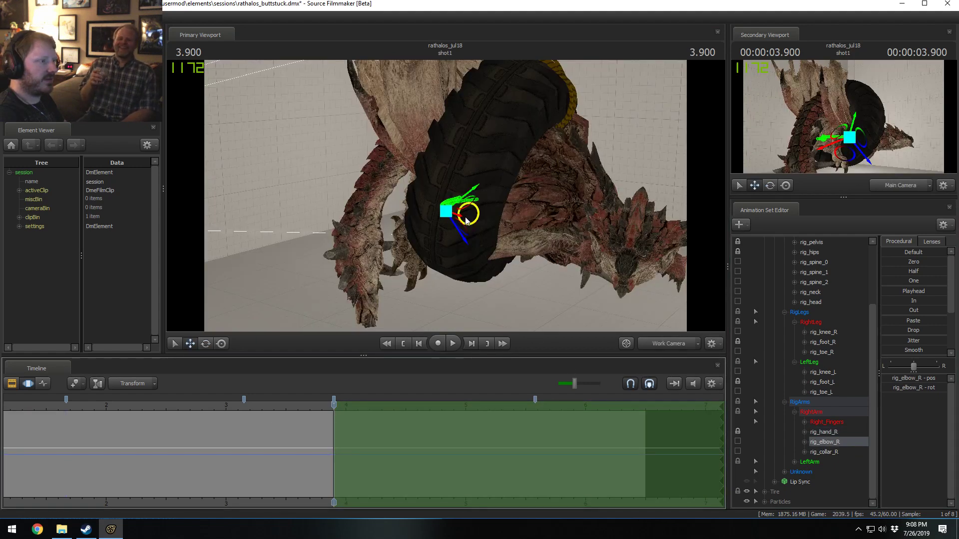
pyautogui.moveTo(466, 220); pyautogui.dragTo(477, 141)
pyautogui.moveTo(434, 107); pyautogui.dragTo(497, 165)
pyautogui.keyDown('alt'); pyautogui.moveTo(497, 165); pyautogui.dragTo(458, 226); pyautogui.keyUp('alt')
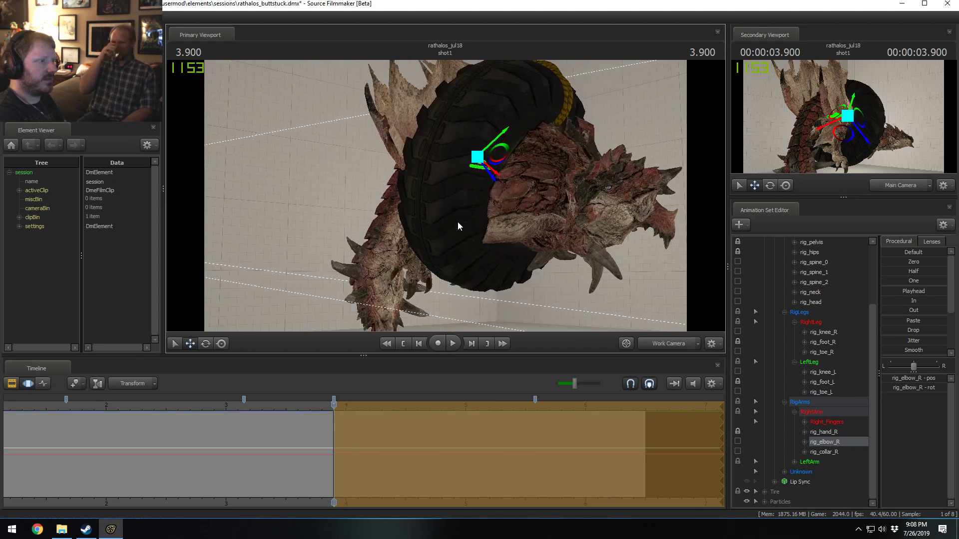
pyautogui.click(824, 432)
pyautogui.moveTo(553, 205); pyautogui.dragTo(559, 209)
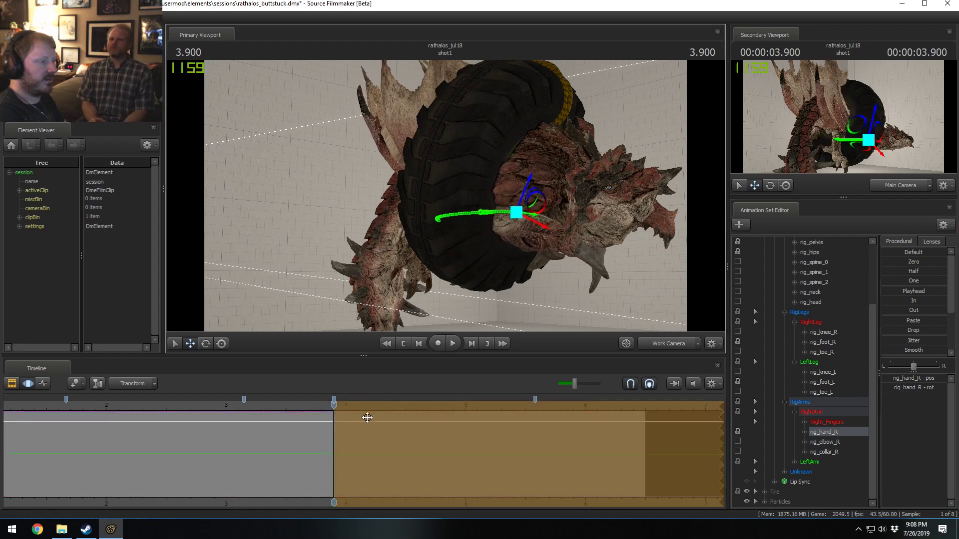
# - Play the shot repeatedly from before 3.900 s to check the right arm, stopping at 6.250 s
pyautogui.moveTo(331, 405); pyautogui.dragTo(300, 406)
pyautogui.press('space')
pyautogui.press('space')
pyautogui.click(261, 401)
pyautogui.press('space')
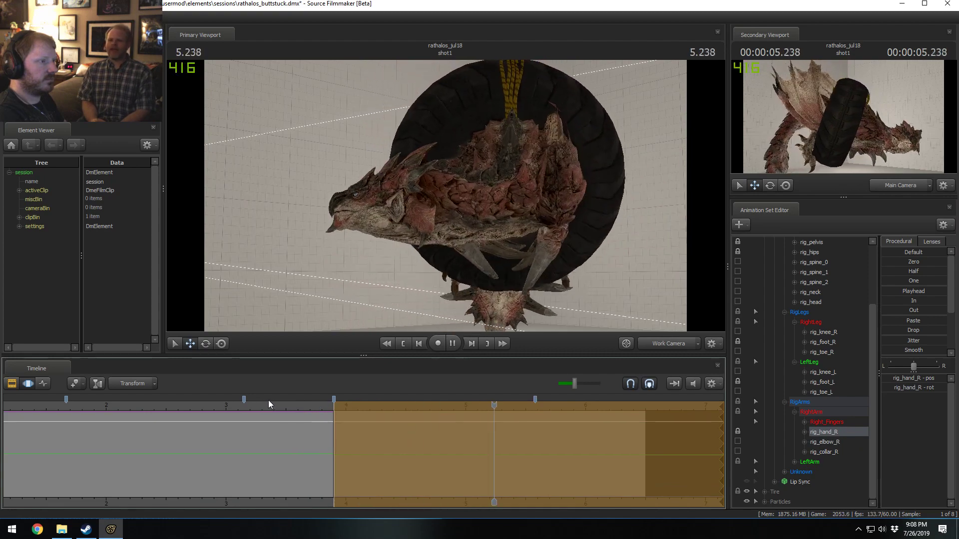
pyautogui.press('space')
pyautogui.click(138, 403)
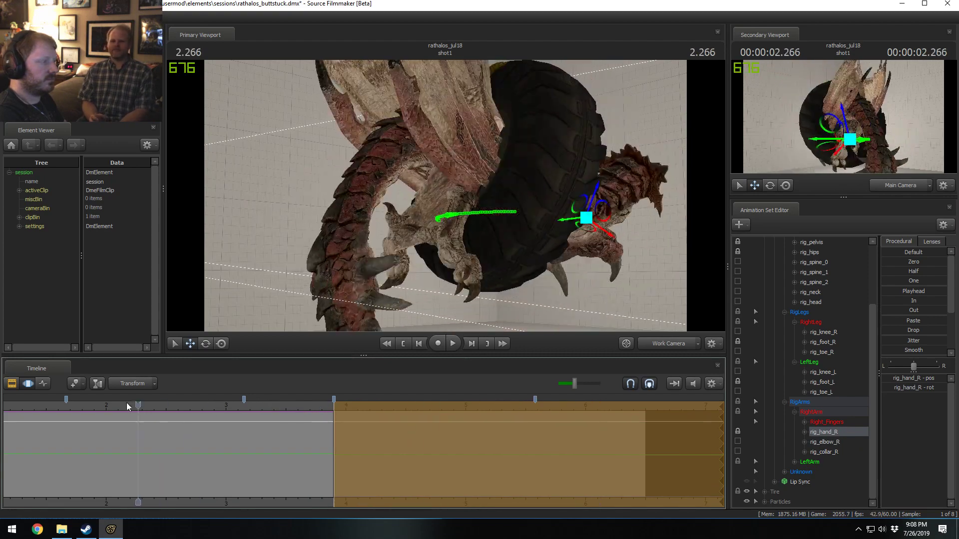
pyautogui.press('space')
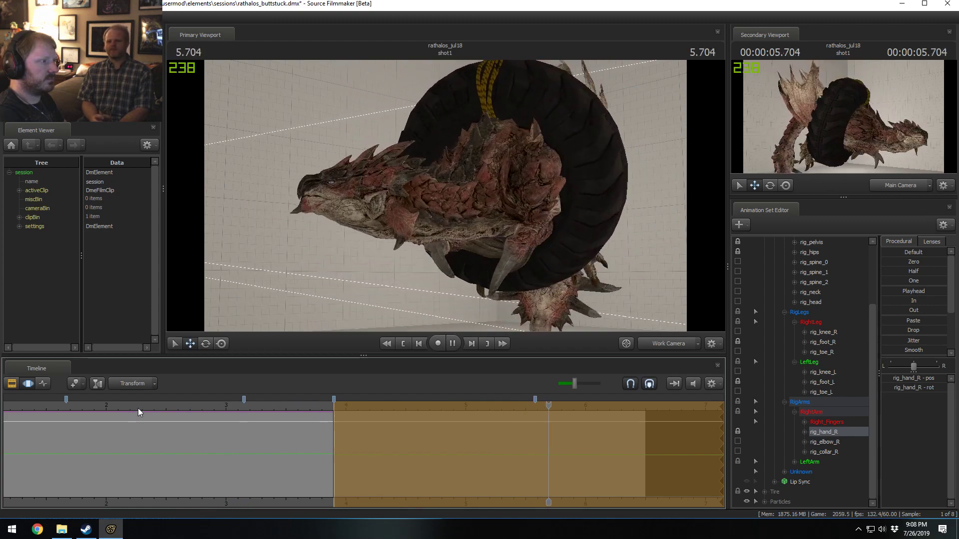
pyautogui.press('space')
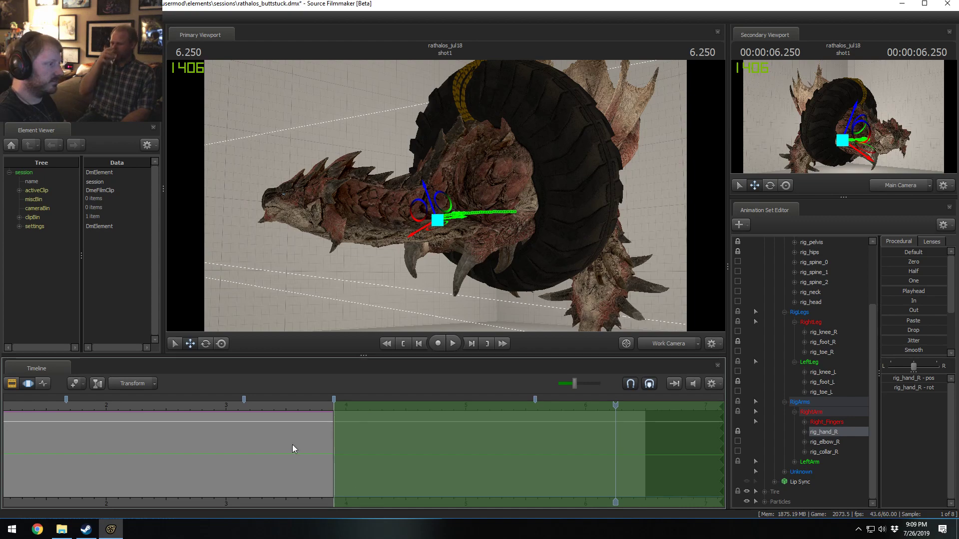
# - Play the animation from 0.800 s through the main camera to review the body motion
pyautogui.moveTo(312, 497); pyautogui.dragTo(420, 487, button='middle')
pyautogui.scroll(-5, 443, 488)
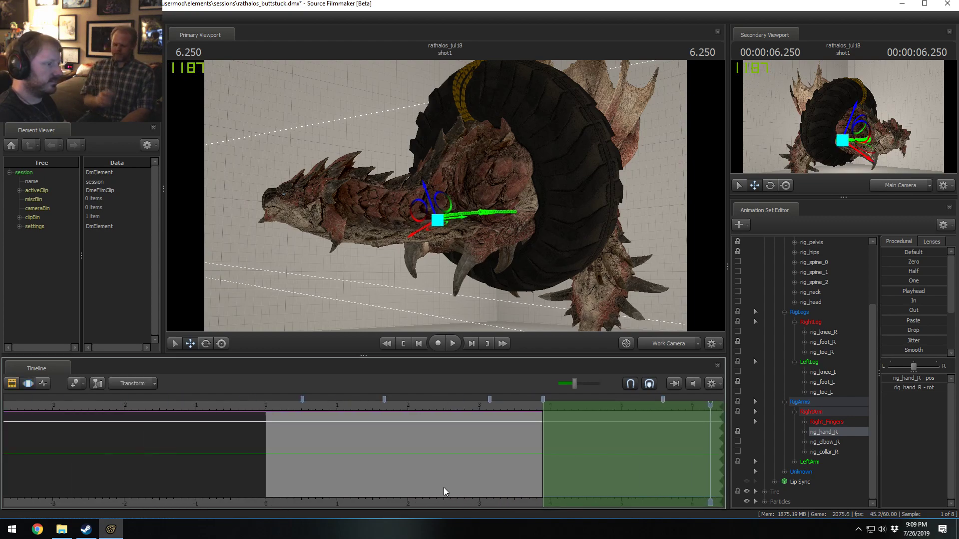
pyautogui.scroll(-1, 444, 487)
pyautogui.moveTo(385, 400)
pyautogui.mouseDown()
pyautogui.moveTo(339, 401)
pyautogui.moveTo(367, 401)
pyautogui.mouseUp()
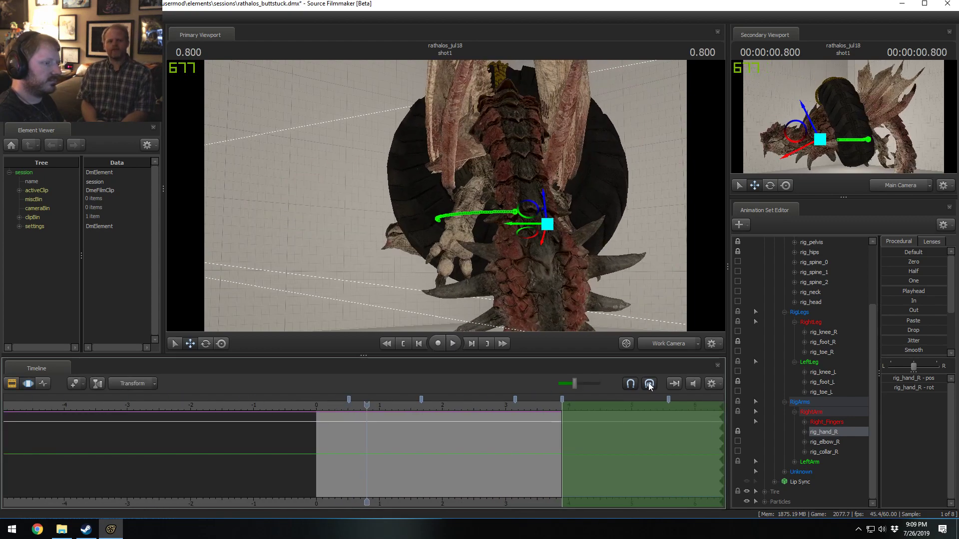
pyautogui.press('space')
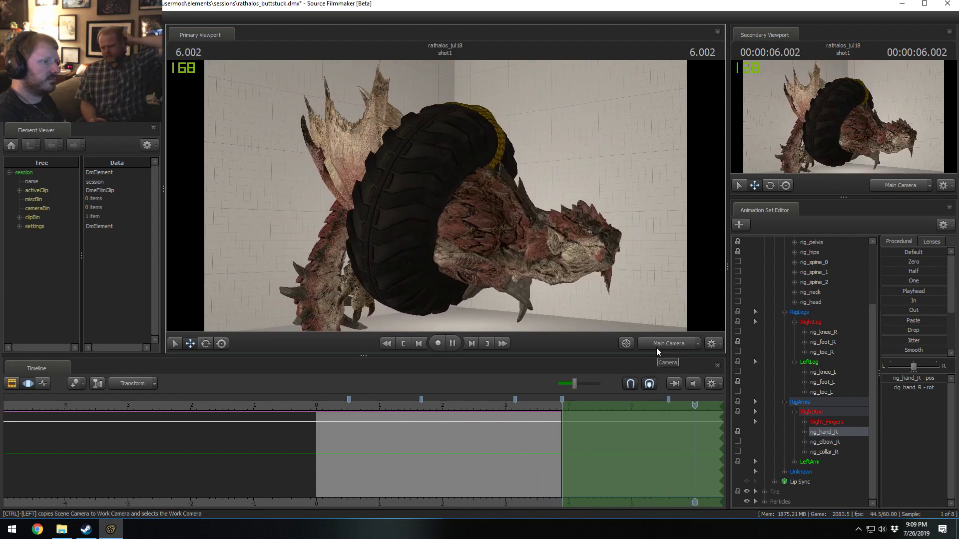
pyautogui.press('space')
# - Replay the shot from 0 s, pausing at 4.683 s and stopping at 6.150 s, and save the session
pyautogui.click(316, 405)
pyautogui.press('space')
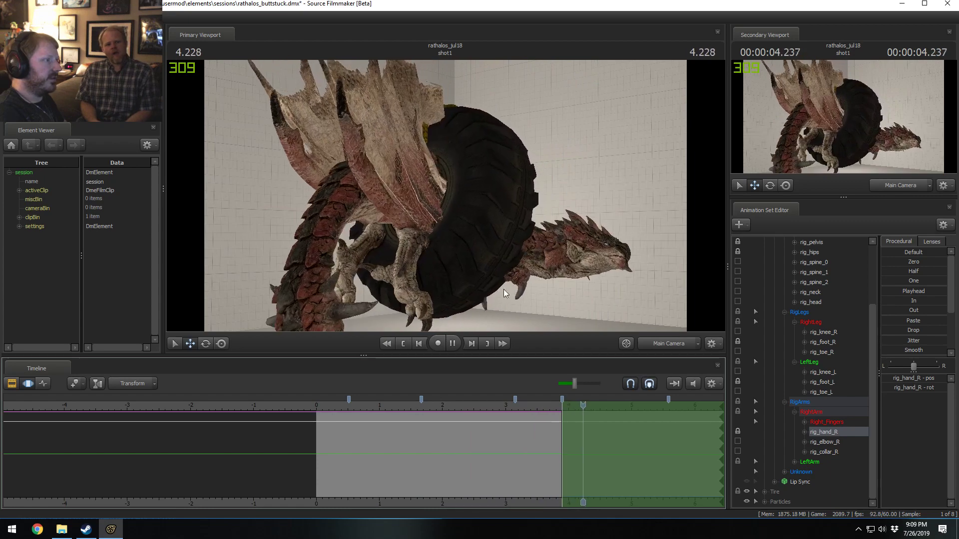
pyautogui.press('space')
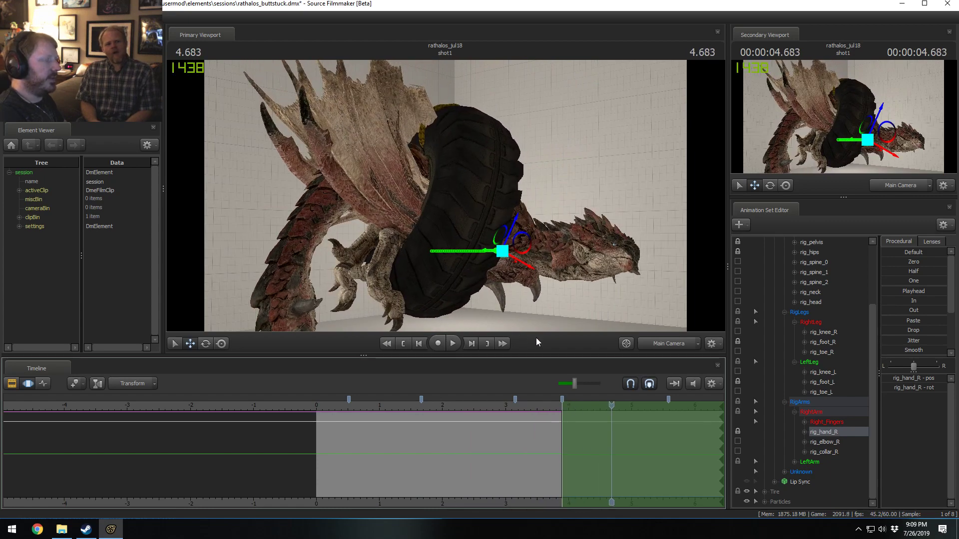
pyautogui.press('space')
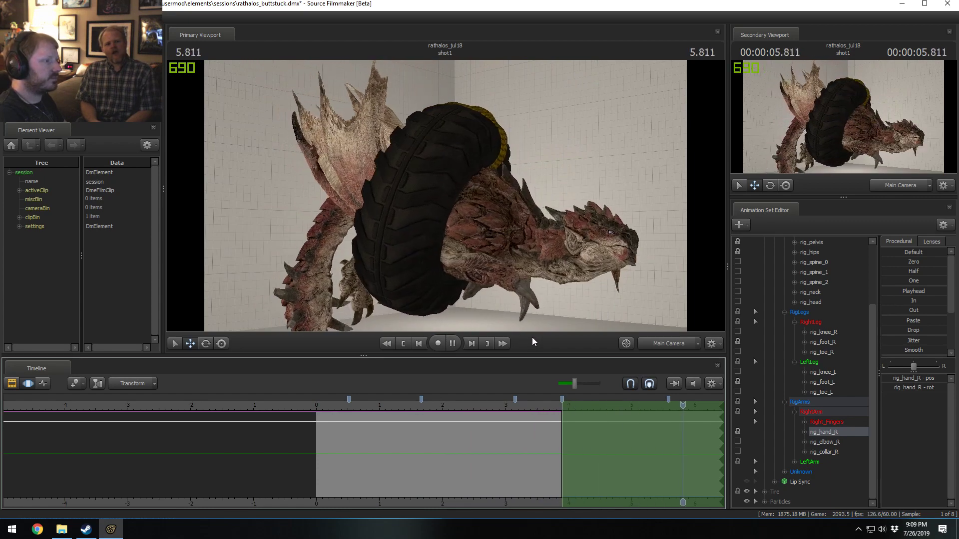
pyautogui.press('space')
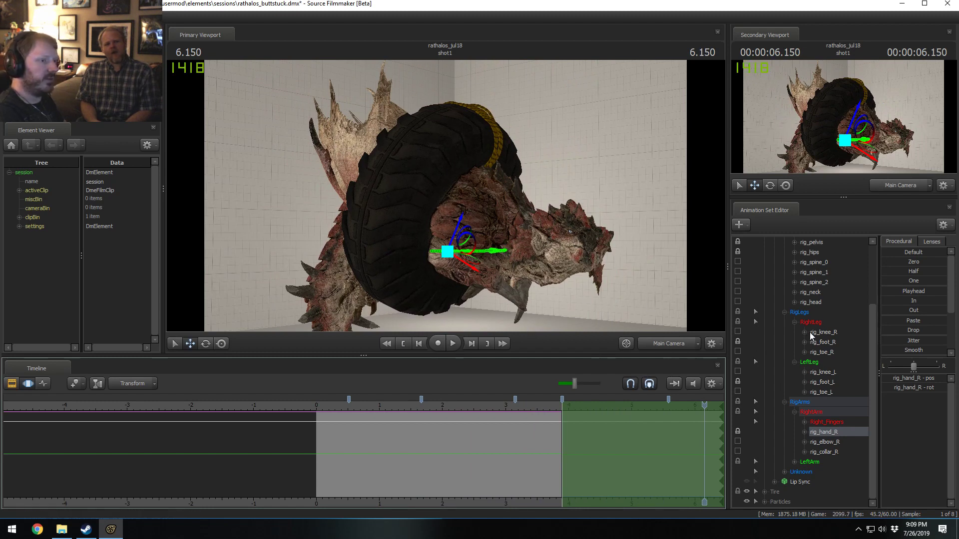
pyautogui.hotkey('ctrl', 's')
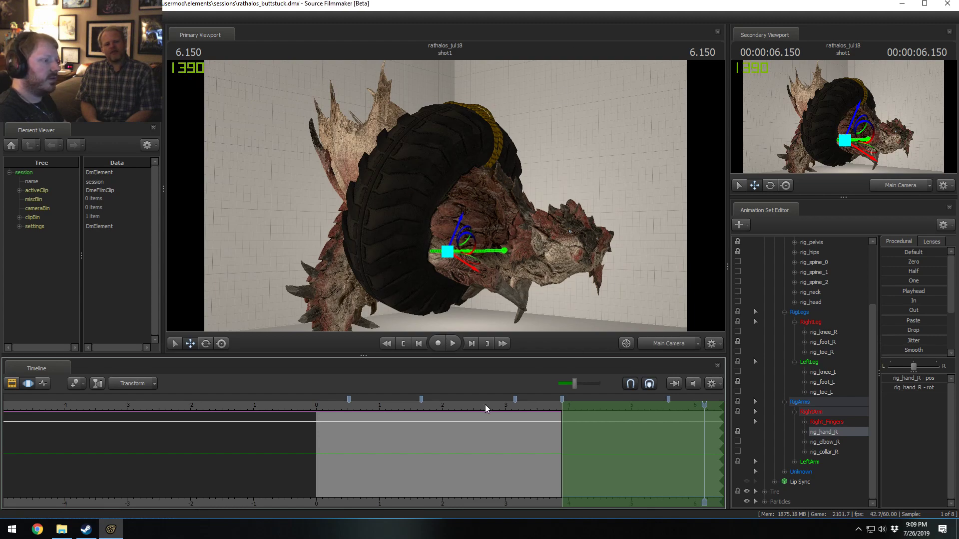
# - Examine the rathalos's legs, claws and right hand inside the tire at 2.050 s with the work camera
pyautogui.moveTo(485, 409); pyautogui.dragTo(445, 407)
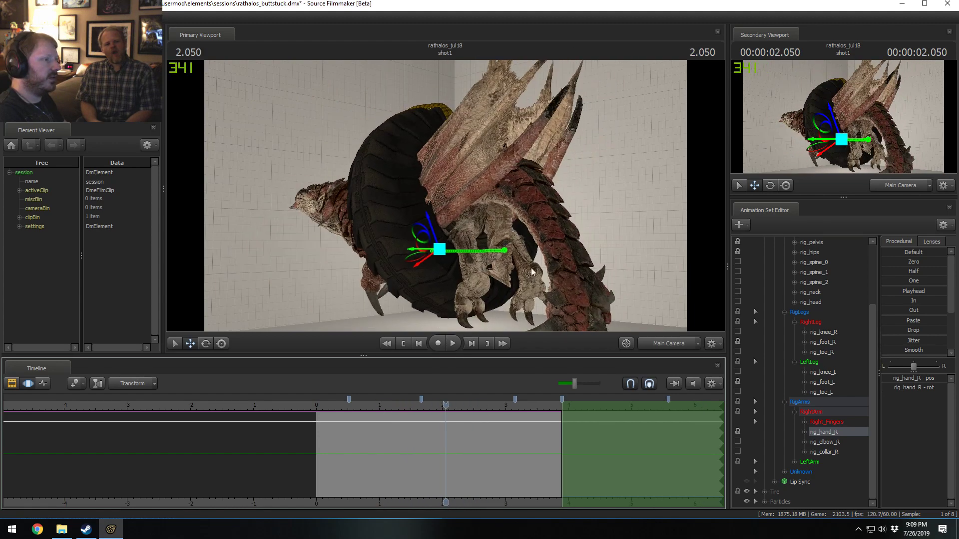
pyautogui.click(672, 345)
pyautogui.press('w')
pyautogui.moveTo(549, 240); pyautogui.dragTo(599, 232)
pyautogui.press('a')
pyautogui.keyDown('alt'); pyautogui.moveTo(445, 200); pyautogui.dragTo(360, 200); pyautogui.keyUp('alt')
pyautogui.keyDown('alt'); pyautogui.moveTo(419, 152); pyautogui.dragTo(422, 209); pyautogui.keyUp('alt')
pyautogui.keyDown('alt'); pyautogui.moveTo(463, 167); pyautogui.dragTo(484, 176); pyautogui.keyUp('alt')
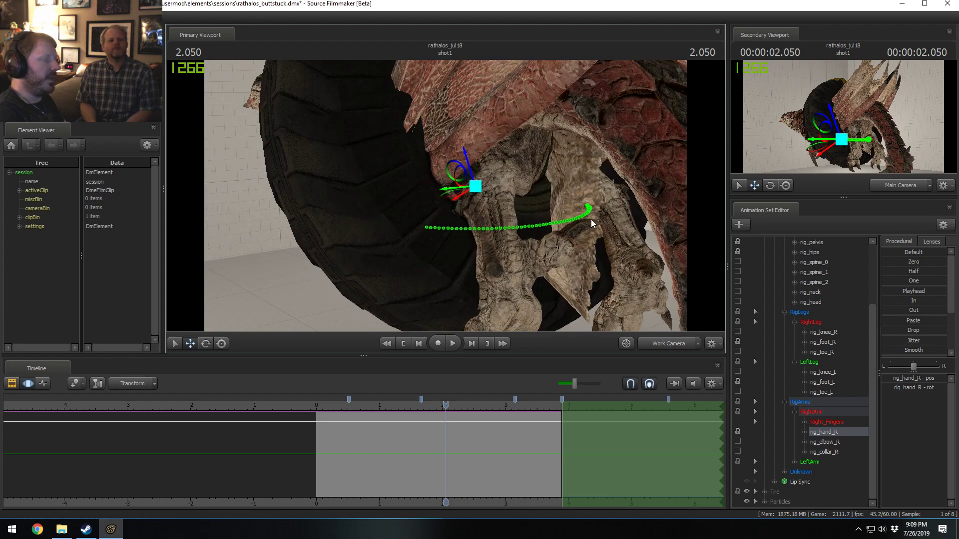
pyautogui.moveTo(588, 179); pyautogui.dragTo(306, 126)
pyautogui.moveTo(454, 310); pyautogui.dragTo(540, 197)
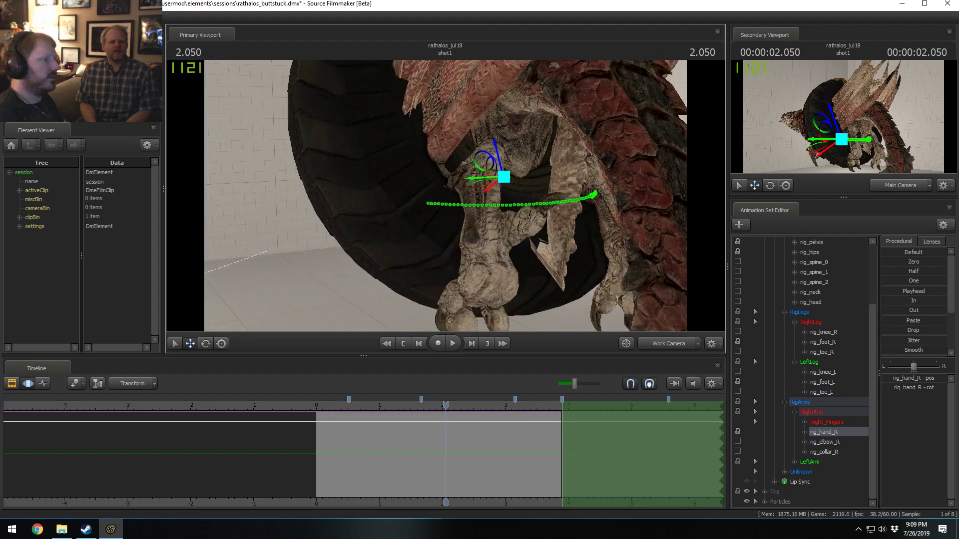
# - Orbit around to the front of the tire and inspect the rathalos's face up close at 2.050 s
pyautogui.keyDown('alt'); pyautogui.moveTo(415, 206); pyautogui.dragTo(355, 194, button='right'); pyautogui.keyUp('alt')
pyautogui.keyDown('alt'); pyautogui.moveTo(356, 195); pyautogui.dragTo(456, 194); pyautogui.keyUp('alt')
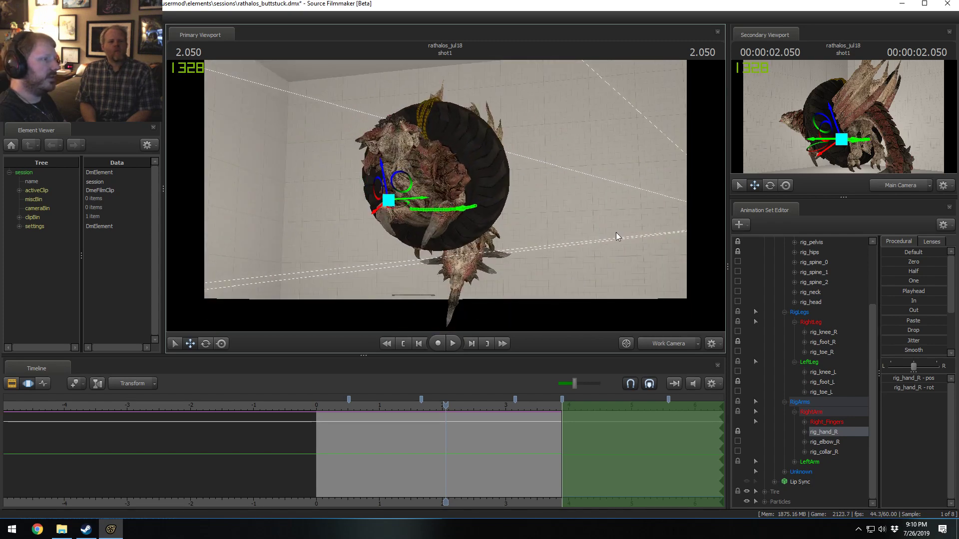
pyautogui.keyDown('alt'); pyautogui.moveTo(615, 237); pyautogui.dragTo(624, 319); pyautogui.keyUp('alt')
pyautogui.keyDown('alt'); pyautogui.moveTo(625, 319); pyautogui.dragTo(664, 320, button='right'); pyautogui.keyUp('alt')
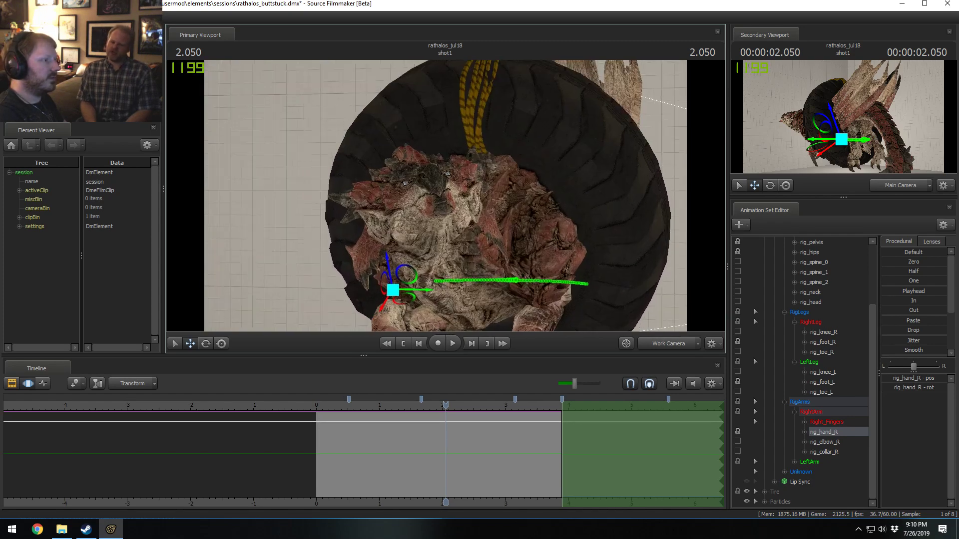
pyautogui.press('w')
pyautogui.moveTo(445, 196); pyautogui.dragTo(421, 142)
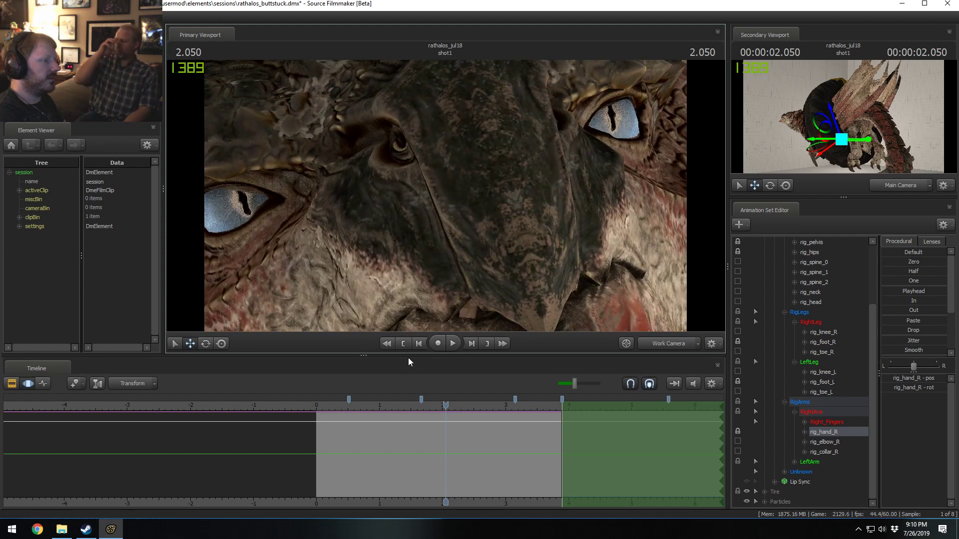
# - Enlarge the primary viewport above the timeline and return it to the main camera
pyautogui.moveTo(409, 356); pyautogui.dragTo(416, 398)
pyautogui.click(655, 386)
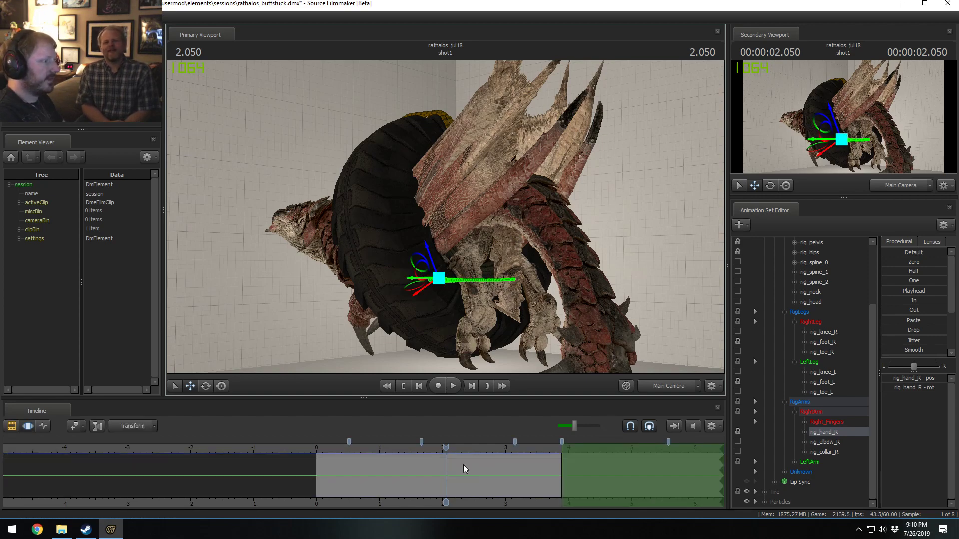
# - Save the session and play the shot from about 0.5 s to 1.300 s in the main camera view
pyautogui.click(346, 451)
pyautogui.hotkey('ctrl', 's')
pyautogui.press('space')
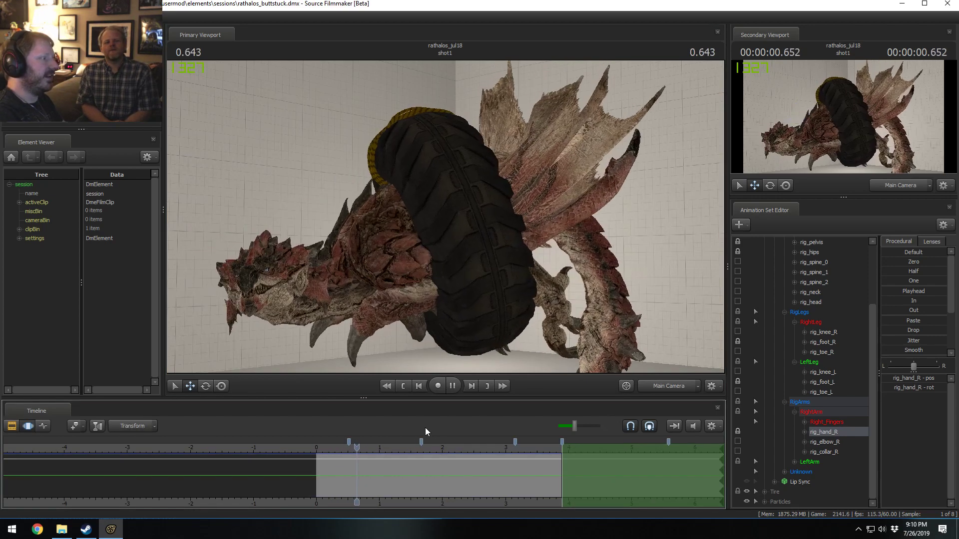
pyautogui.press('space')
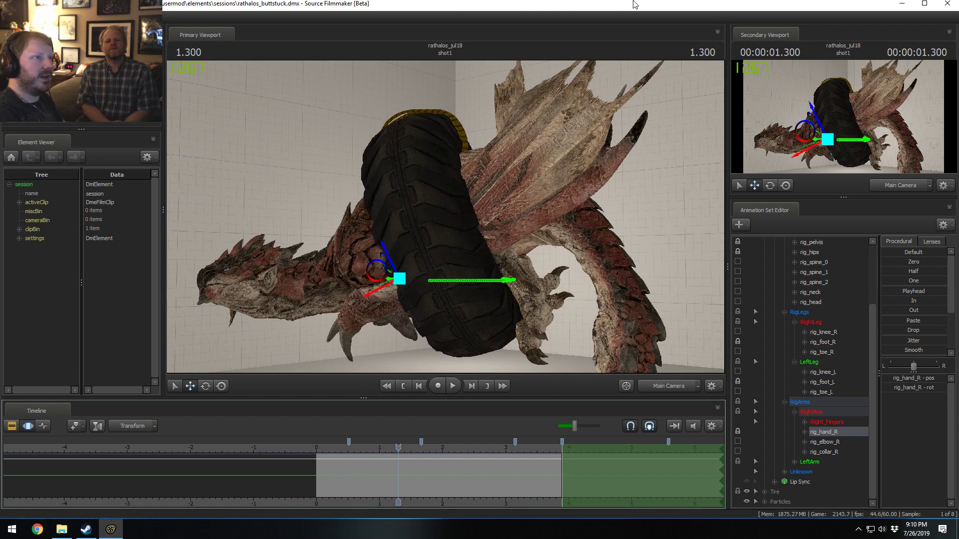
# - Exit Source Filmmaker and close the Steam Workshop window and the Medieval folder window
pyautogui.click(925, 3)
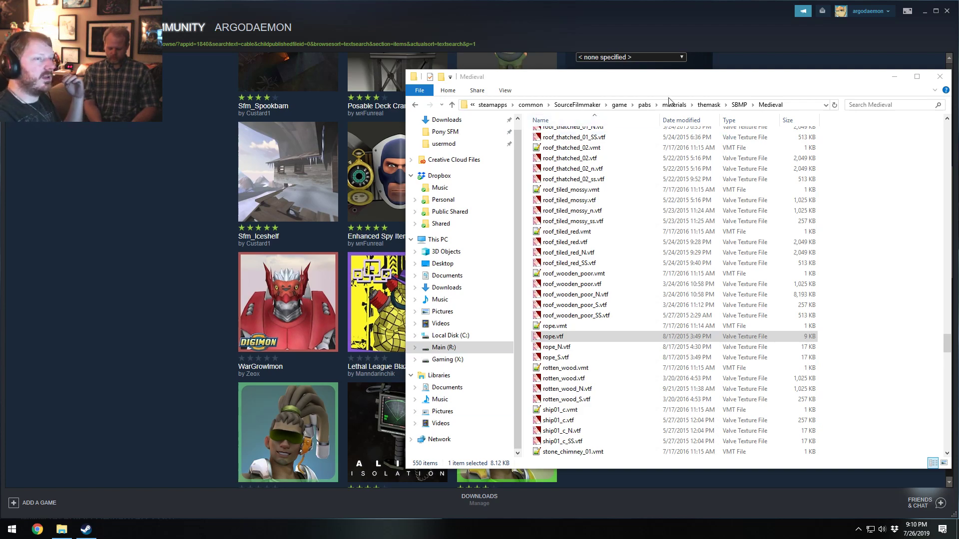
pyautogui.click(947, 12)
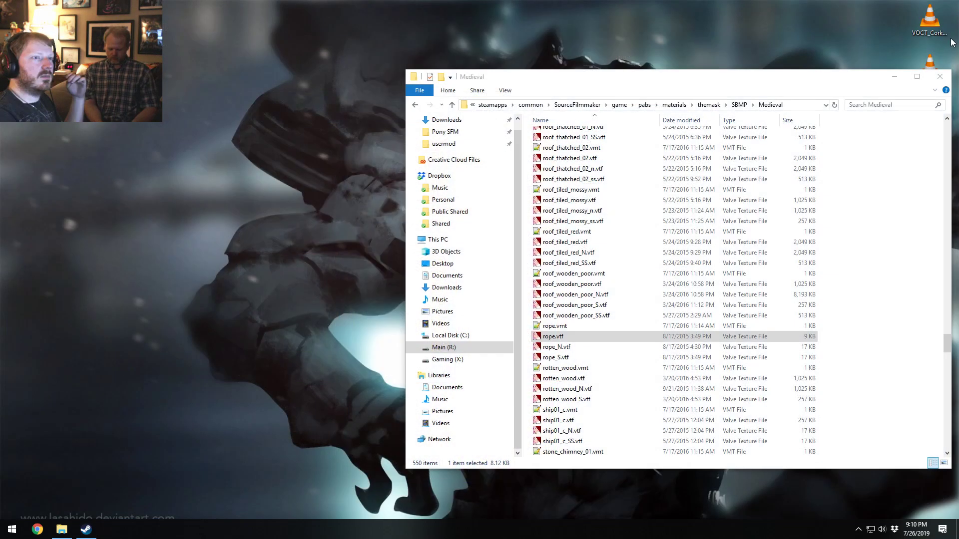
pyautogui.click(940, 76)
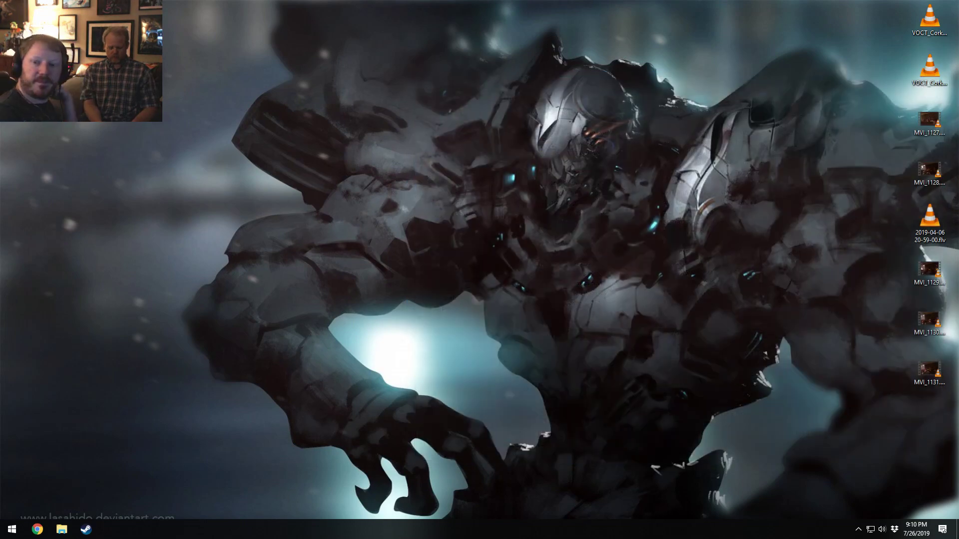